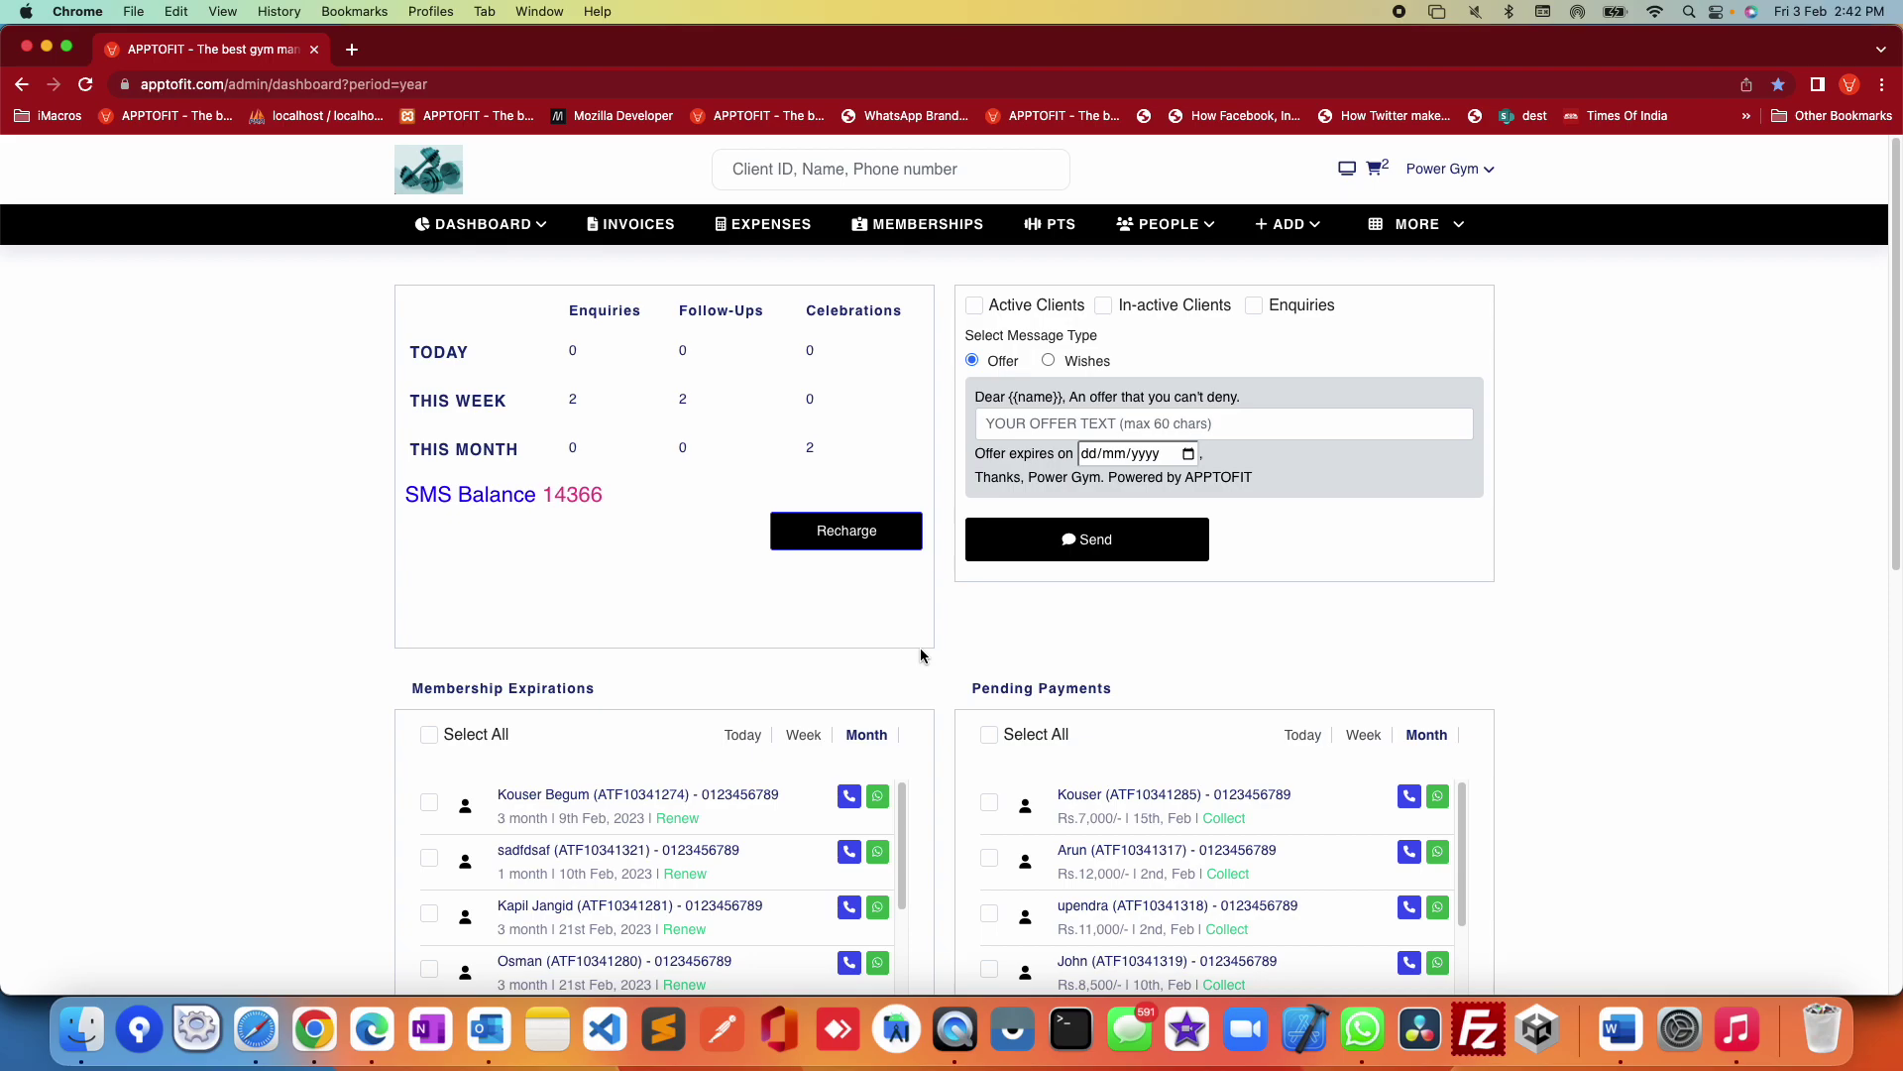
# Step: Review today's dashboard counts, then choose Add Client from the ADD menu
pyautogui.scroll(-1, 1407, 580)
pyautogui.scroll(1, 1423, 629)
pyautogui.moveTo(388, 364); pyautogui.dragTo(689, 356)
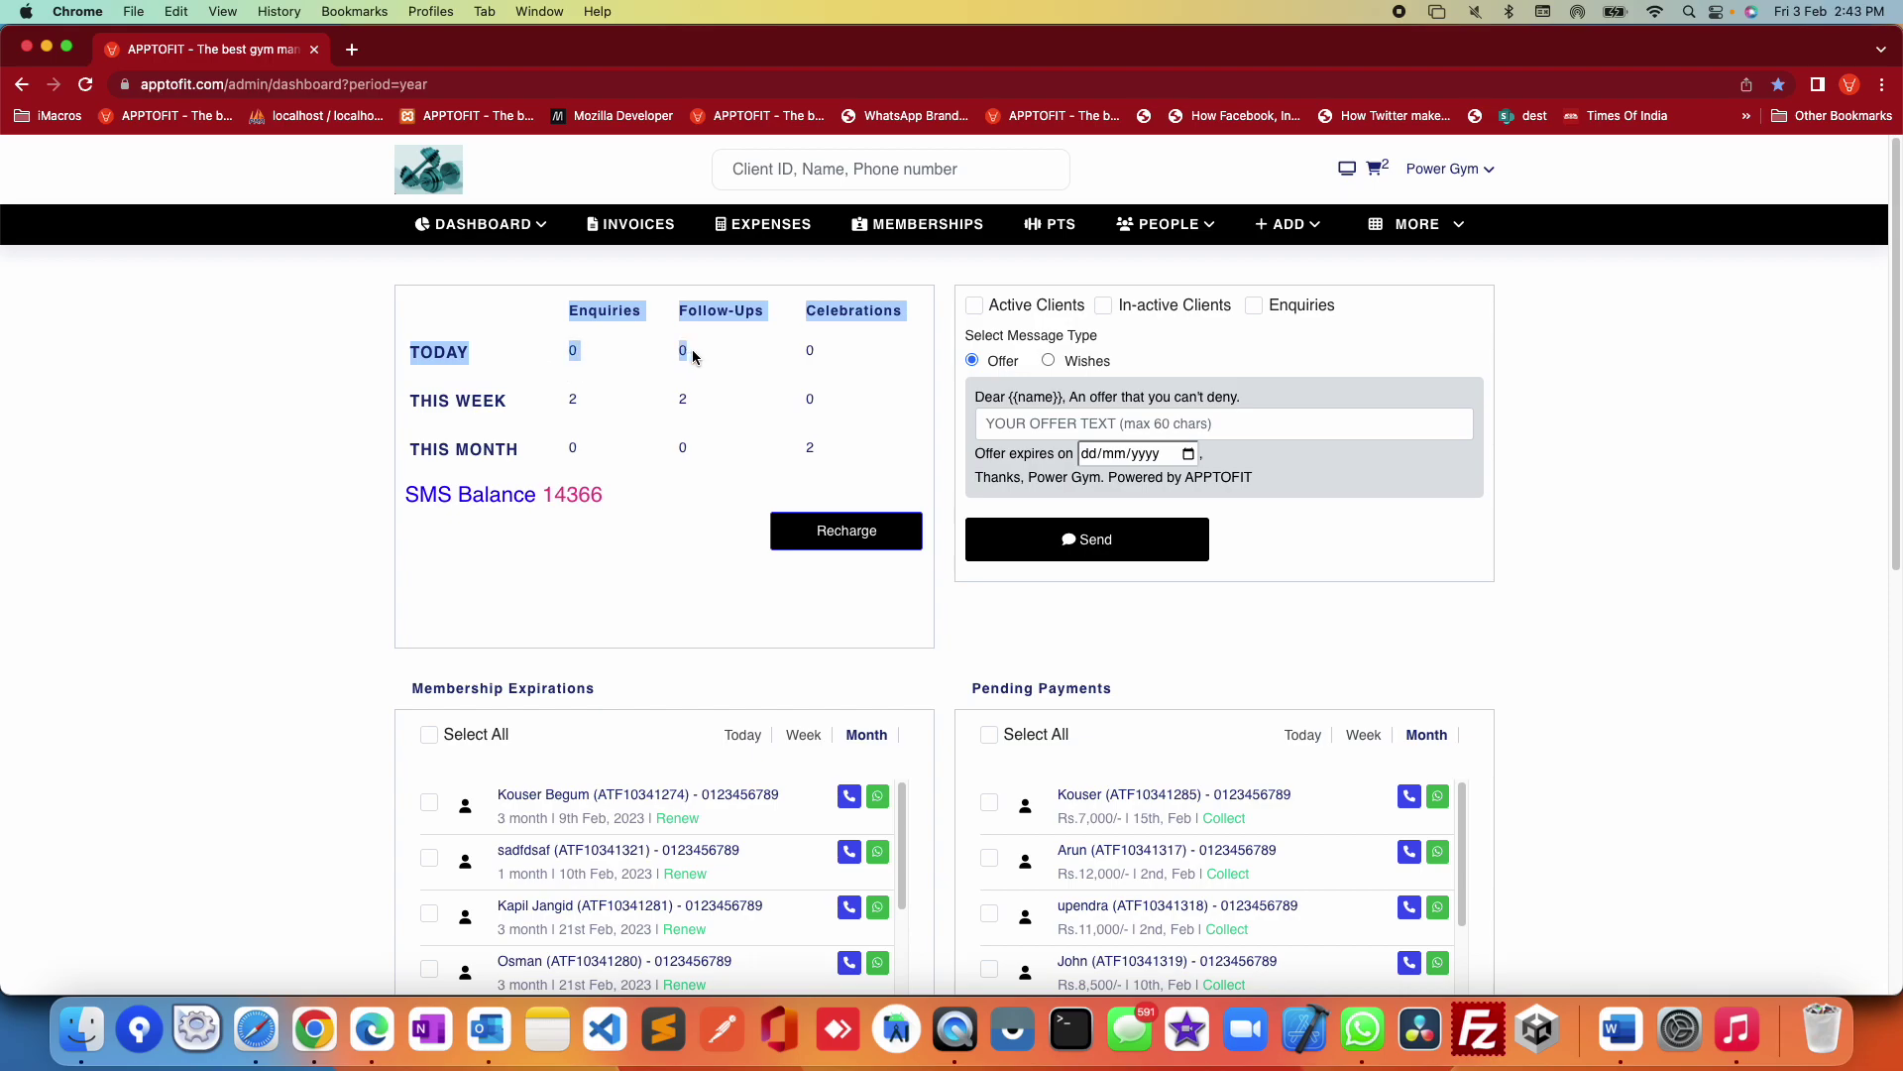
pyautogui.click(880, 359)
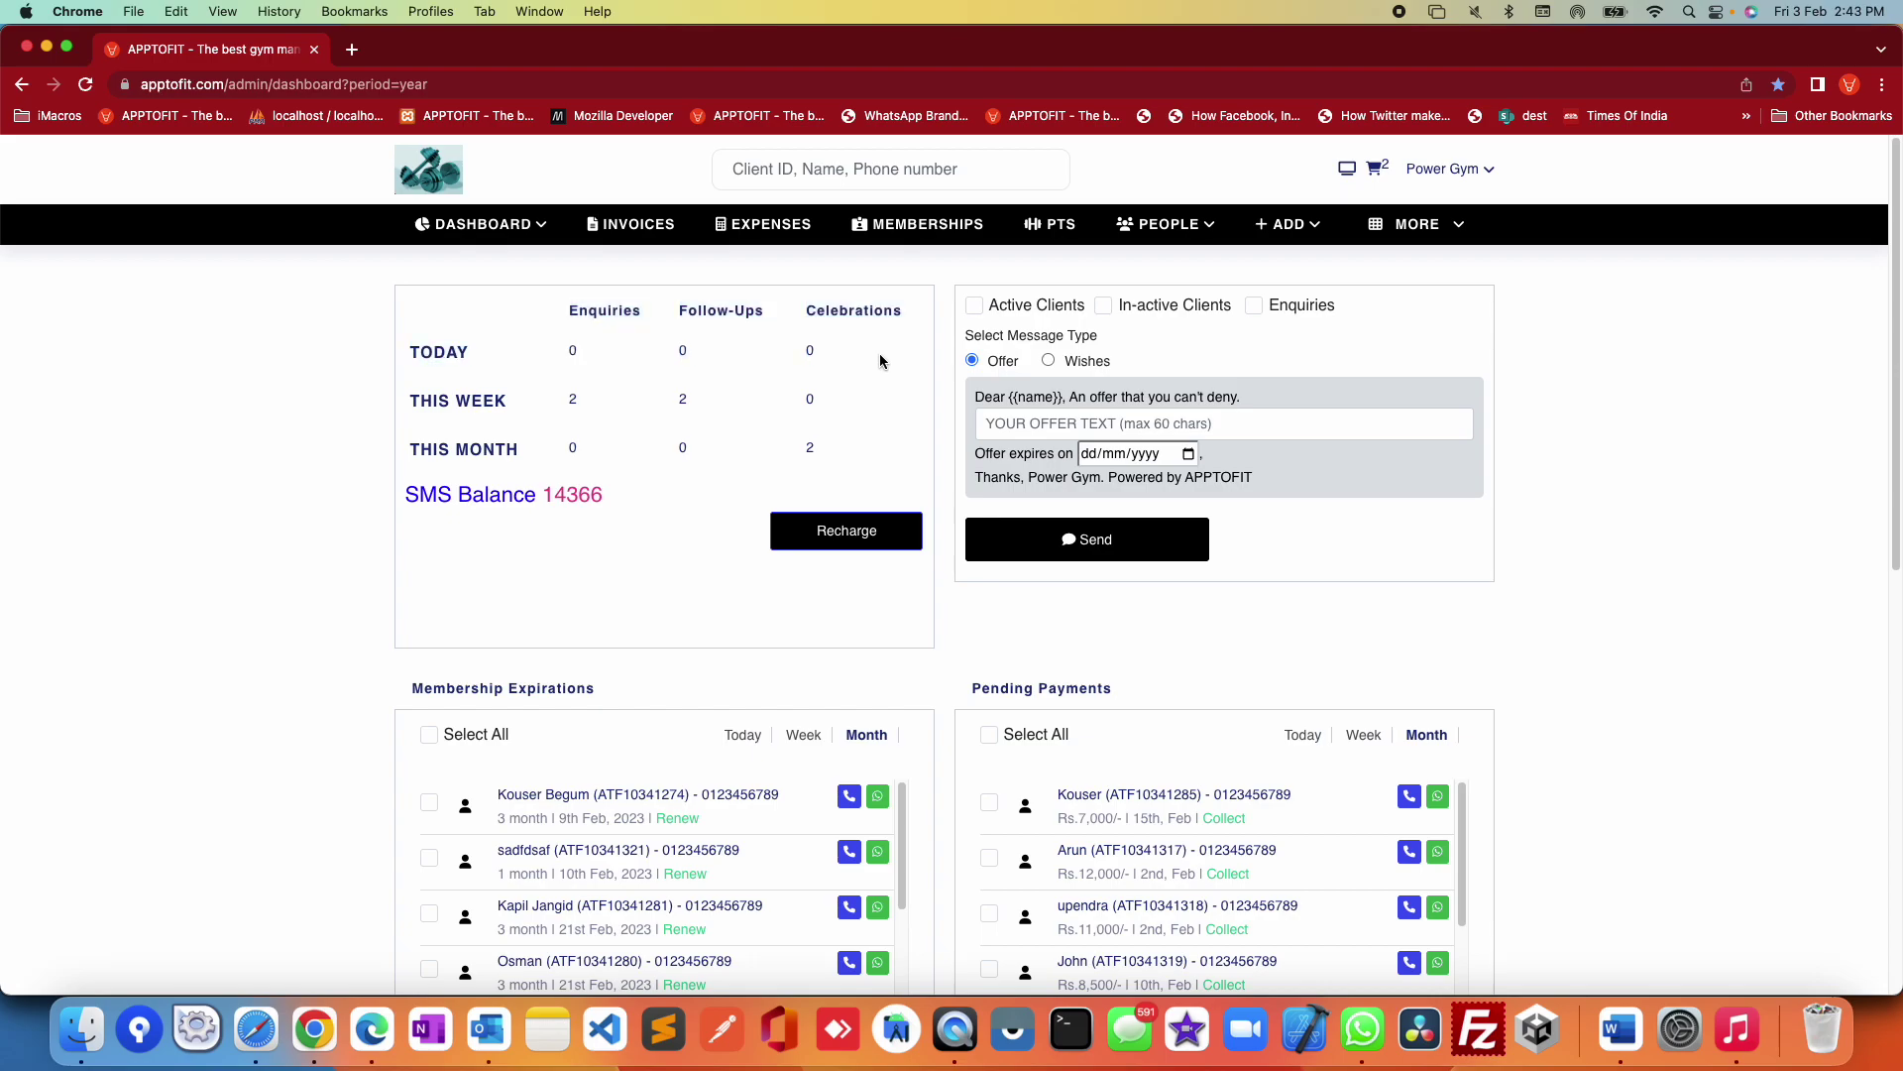
pyautogui.moveTo(1294, 234)
pyautogui.click(1307, 327)
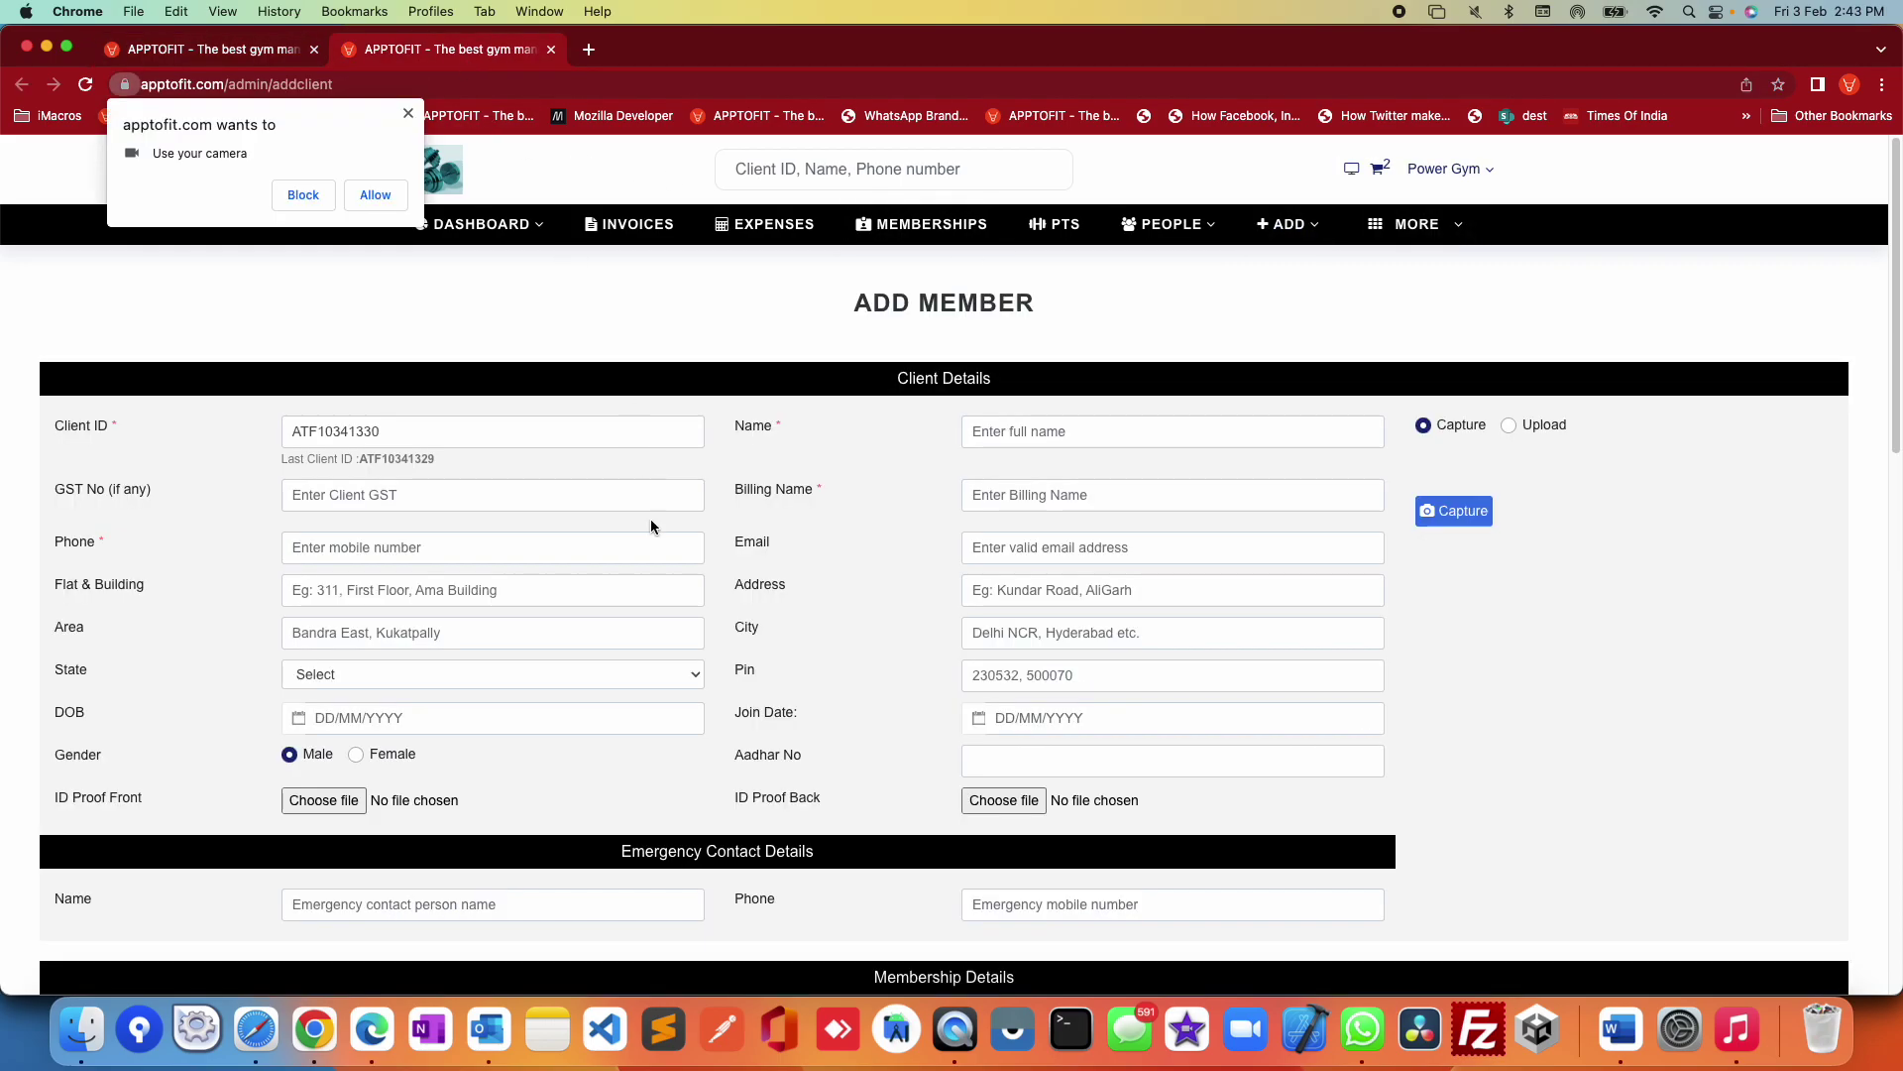
# Step: Allow camera access, check today's empty Enquiries list in a new tab, and return to the dashboard
pyautogui.click(375, 196)
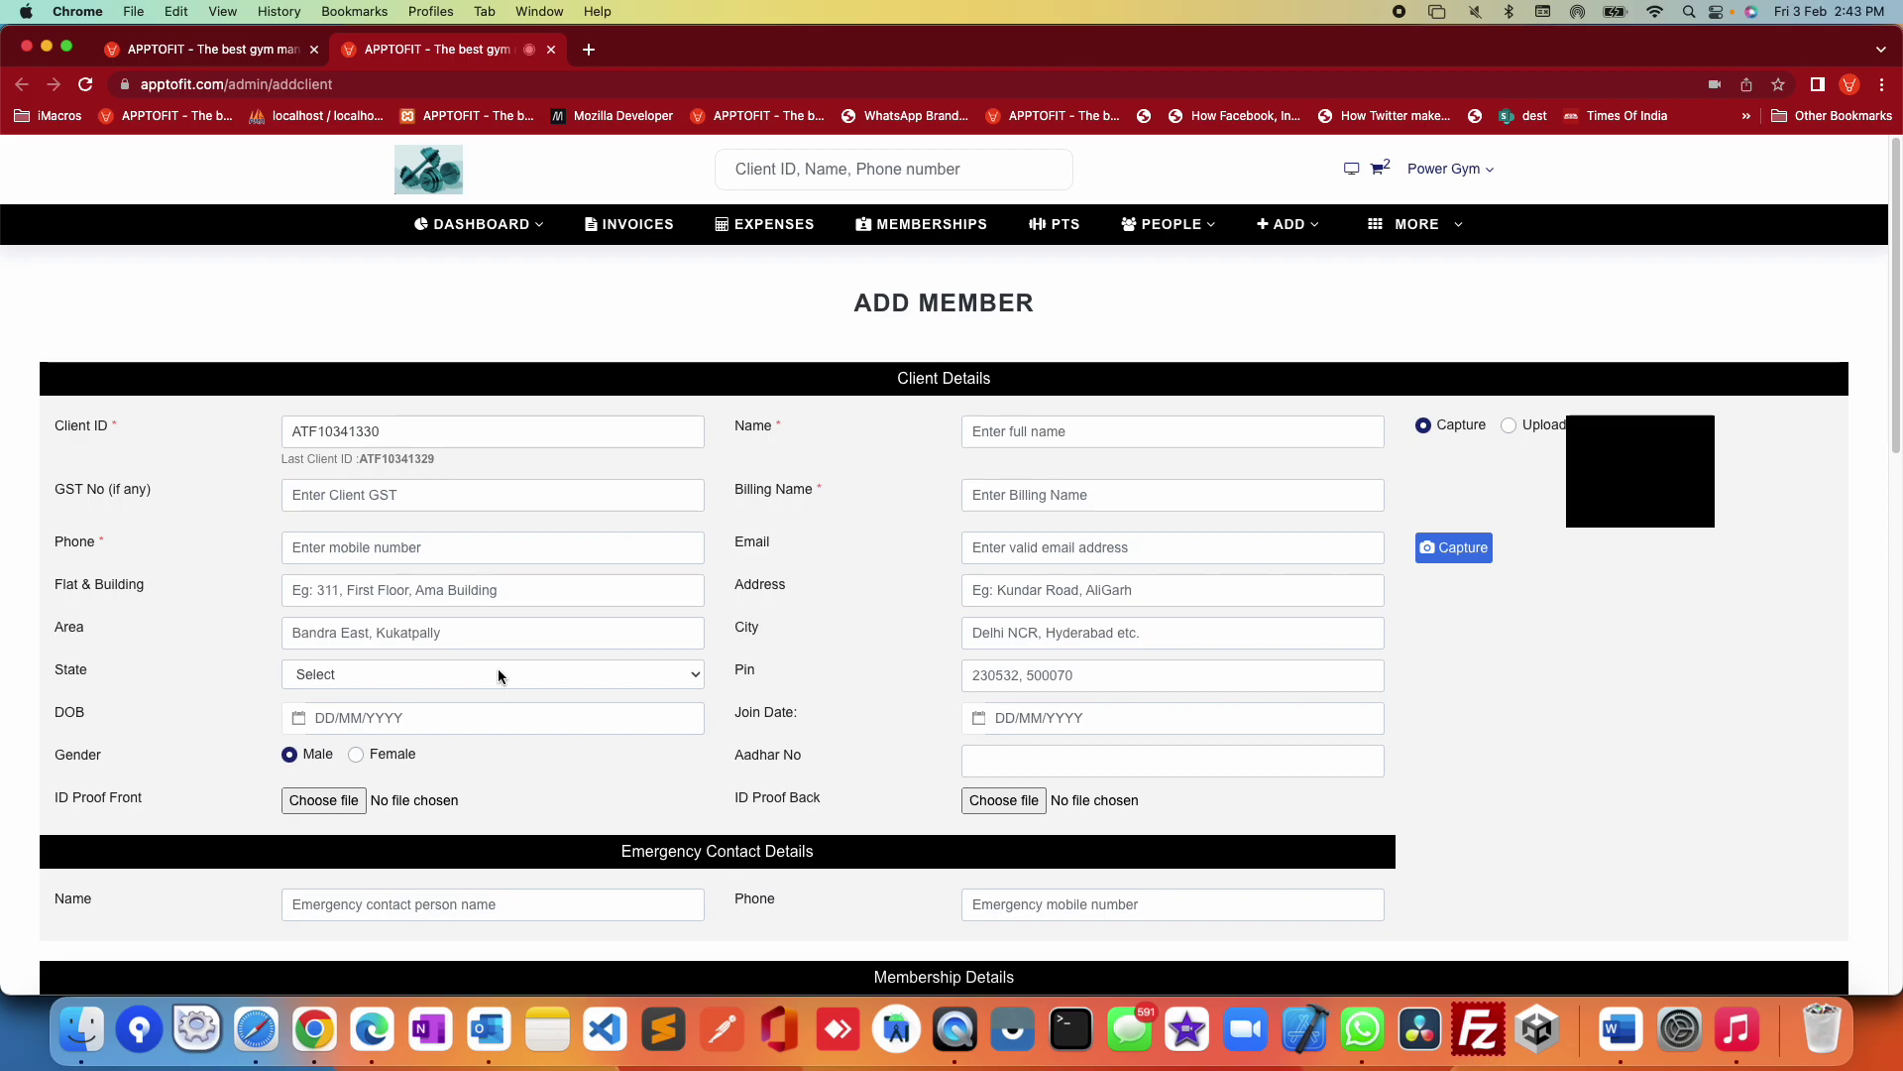
pyautogui.click(190, 51)
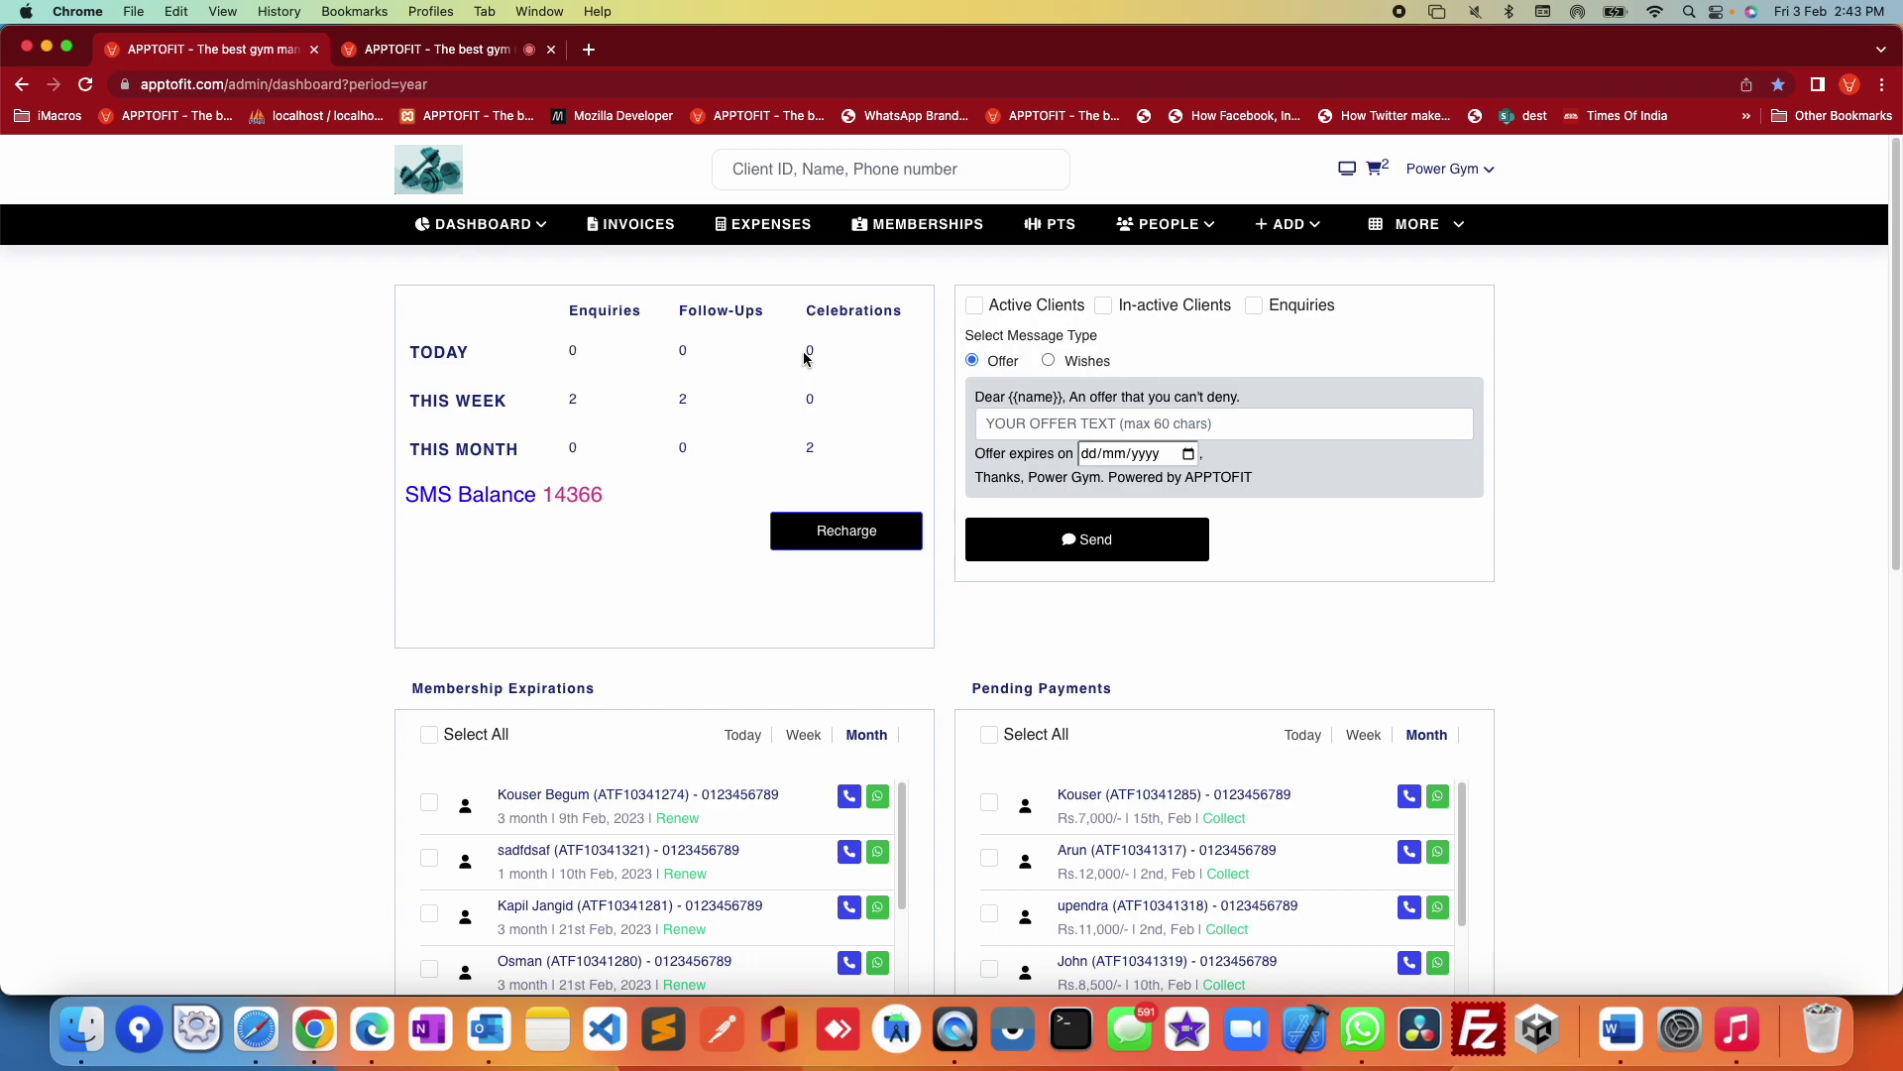
pyautogui.keyDown('super'); pyautogui.click(574, 353); pyautogui.keyUp('super')
pyautogui.click(673, 51)
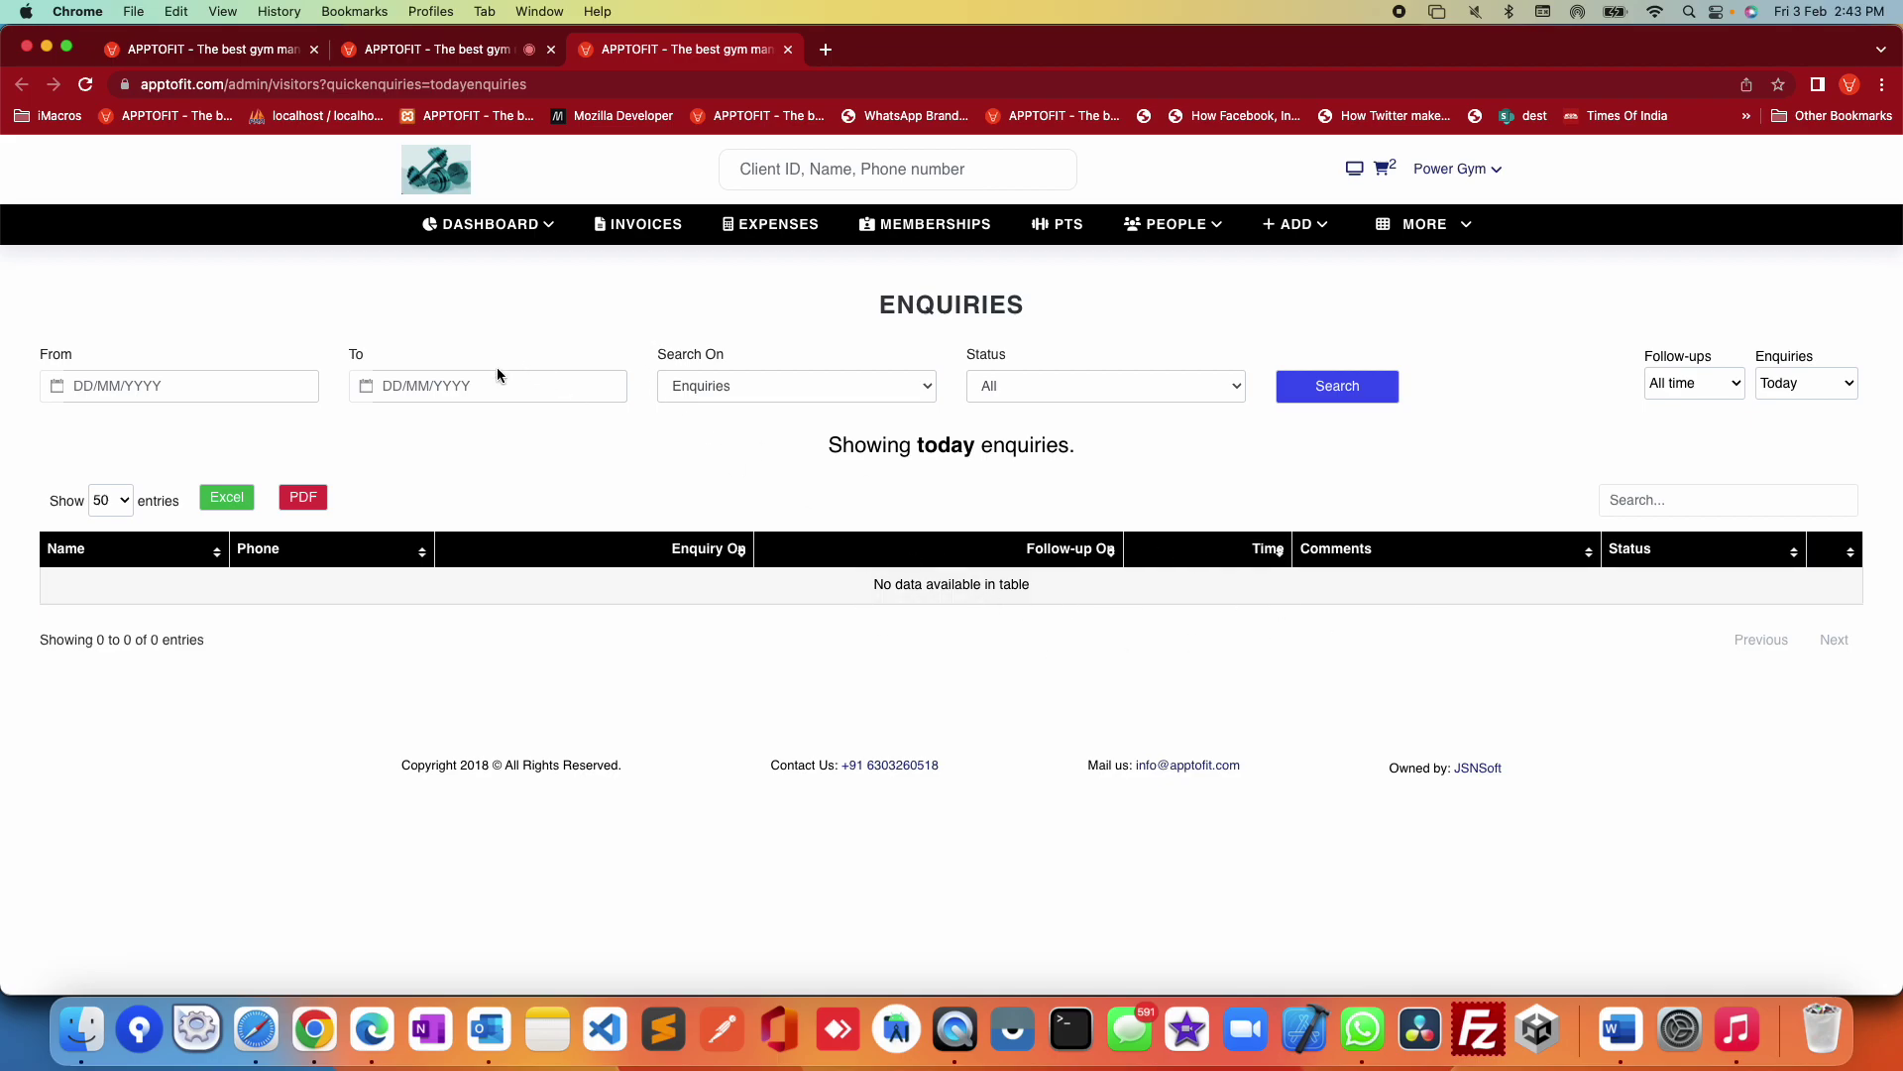
pyautogui.press('super+1')
pyautogui.moveTo(404, 404); pyautogui.dragTo(847, 399)
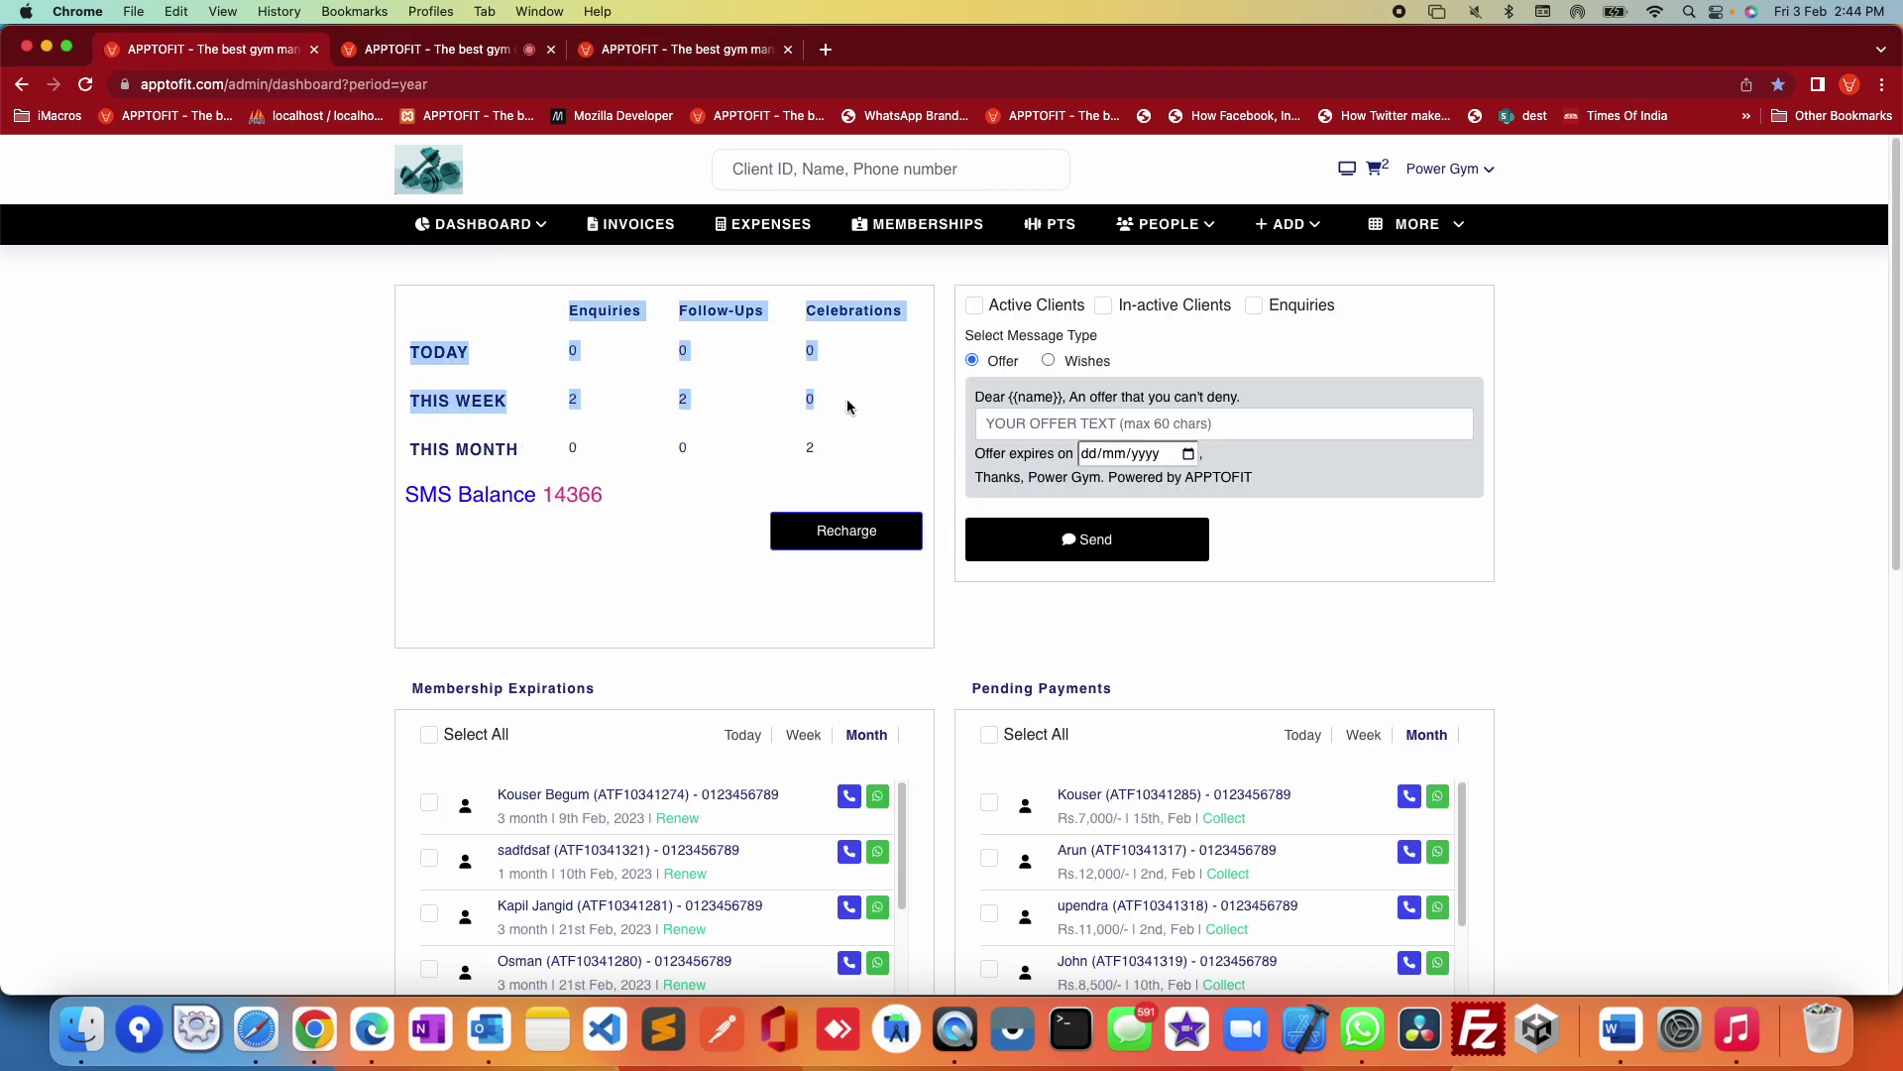
pyautogui.click(581, 589)
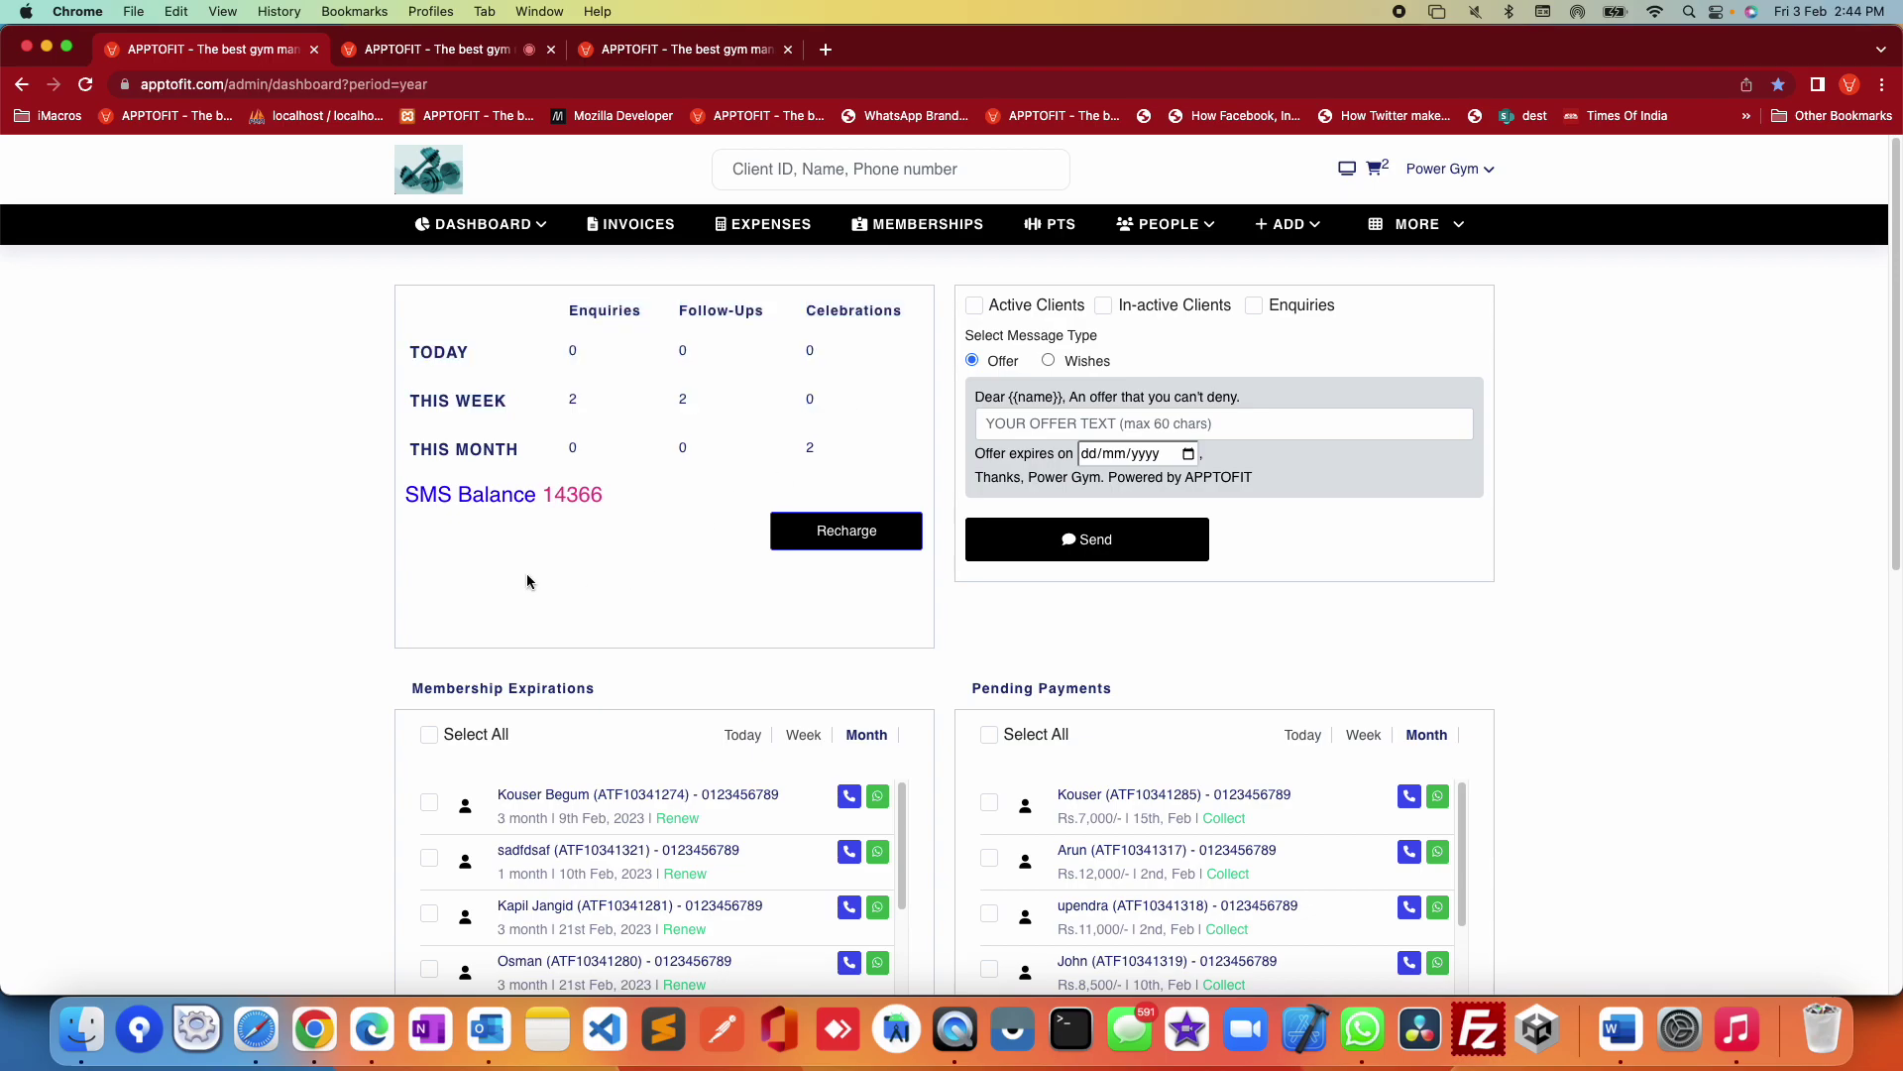
pyautogui.moveTo(367, 507); pyautogui.dragTo(615, 515)
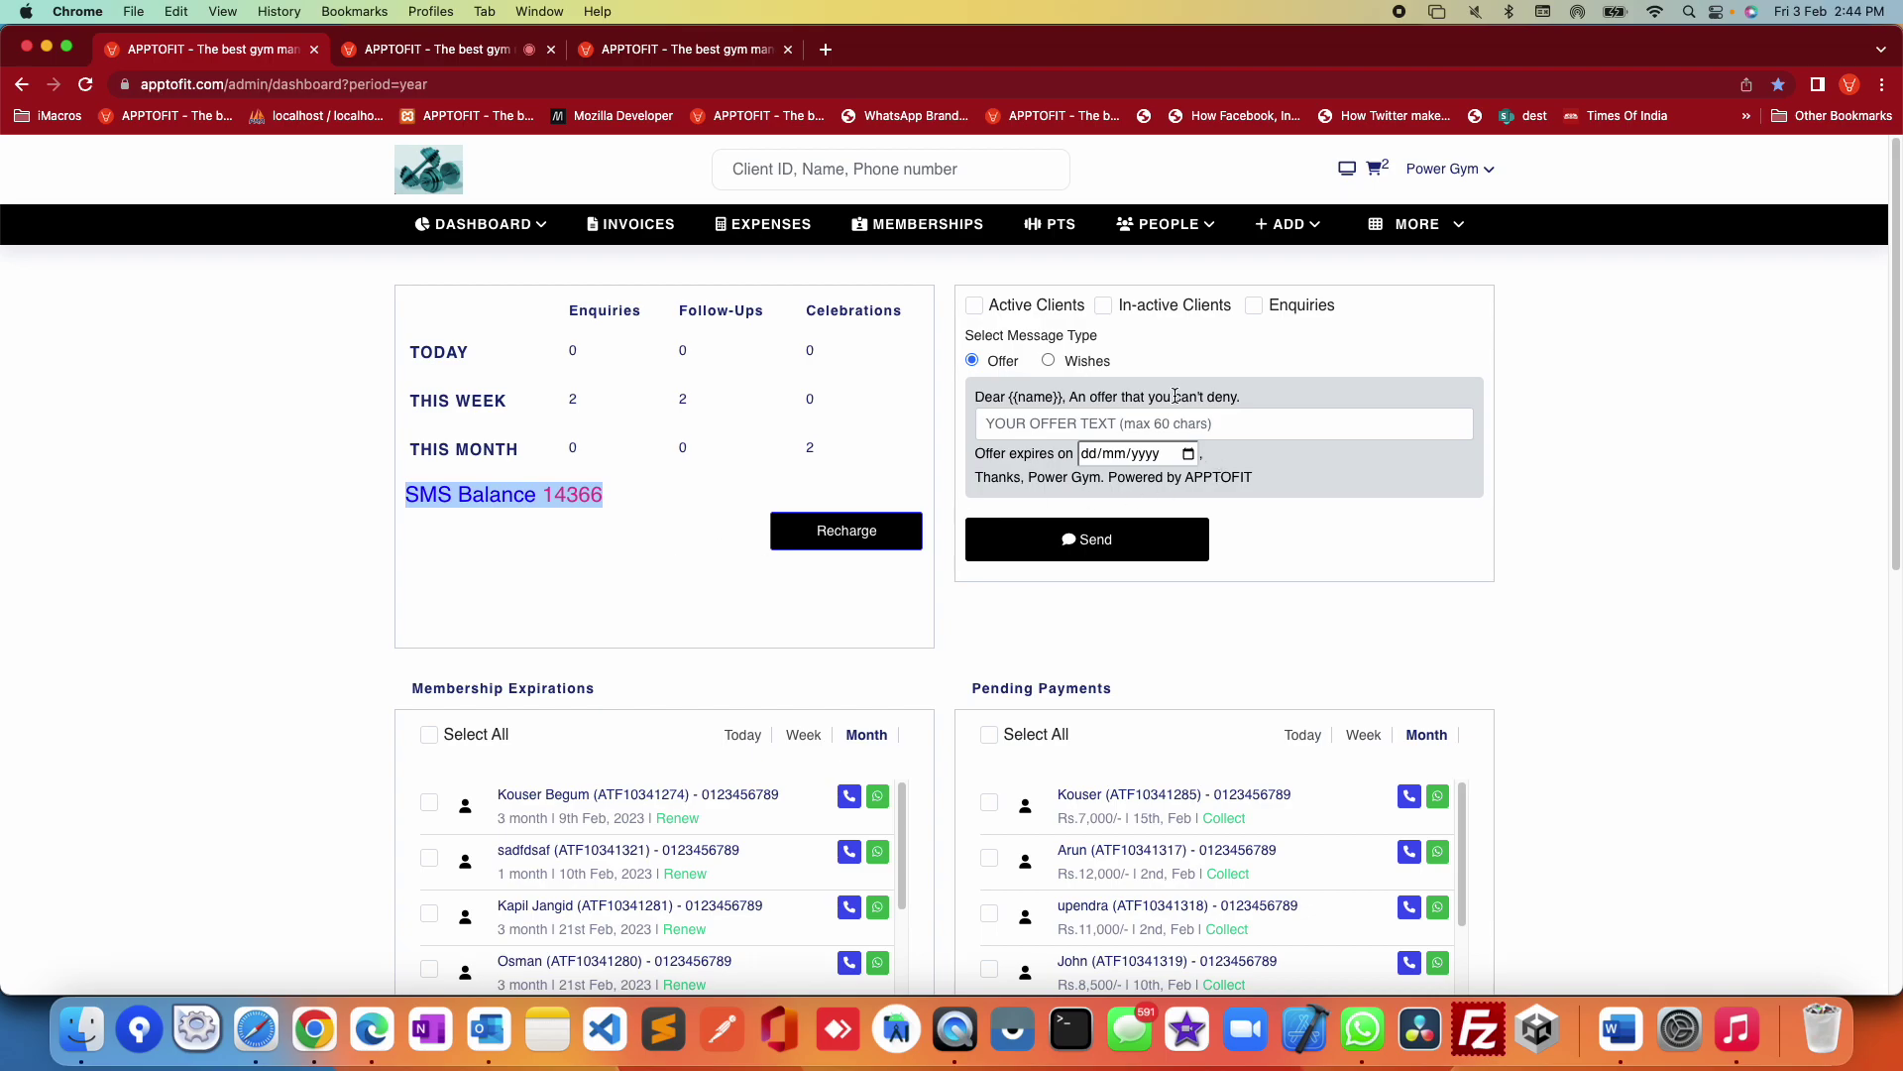
pyautogui.click(1079, 362)
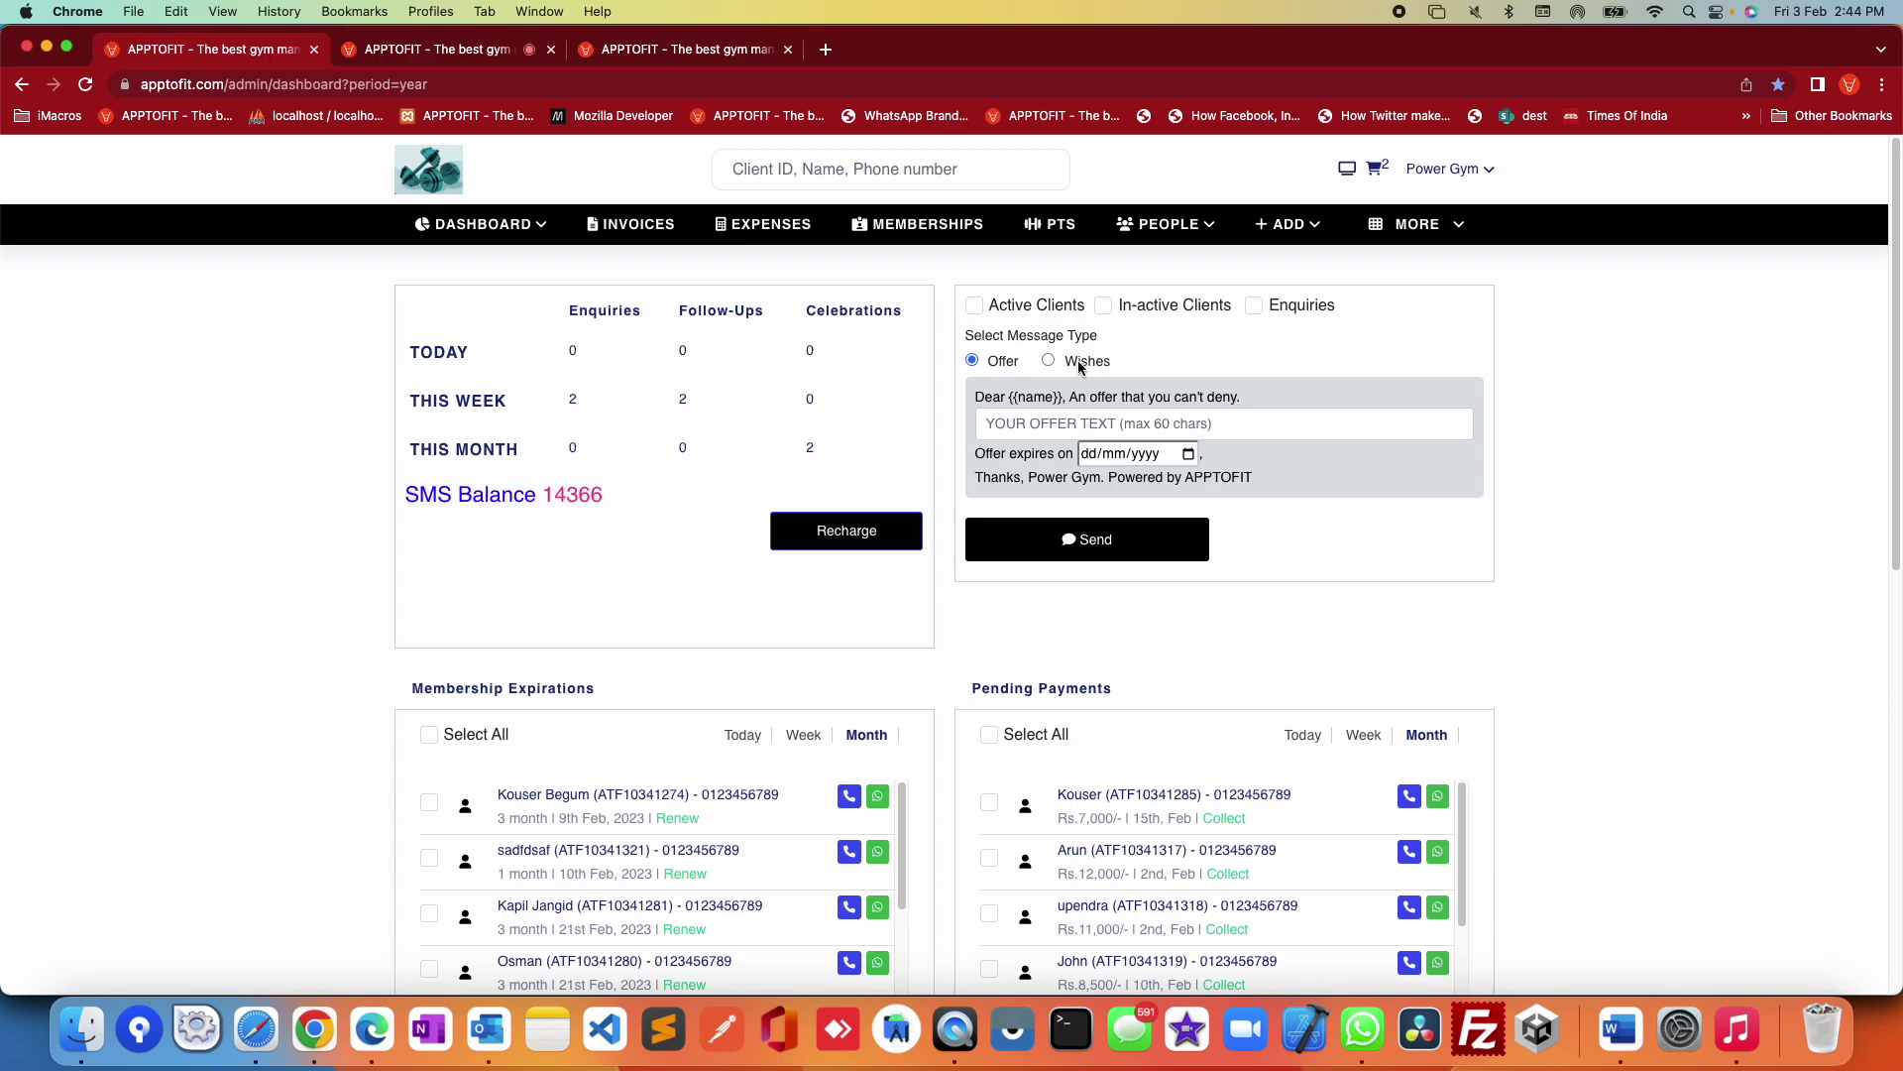
pyautogui.click(1003, 362)
pyautogui.moveTo(617, 497); pyautogui.dragTo(536, 495)
pyautogui.click(569, 565)
pyautogui.click(854, 534)
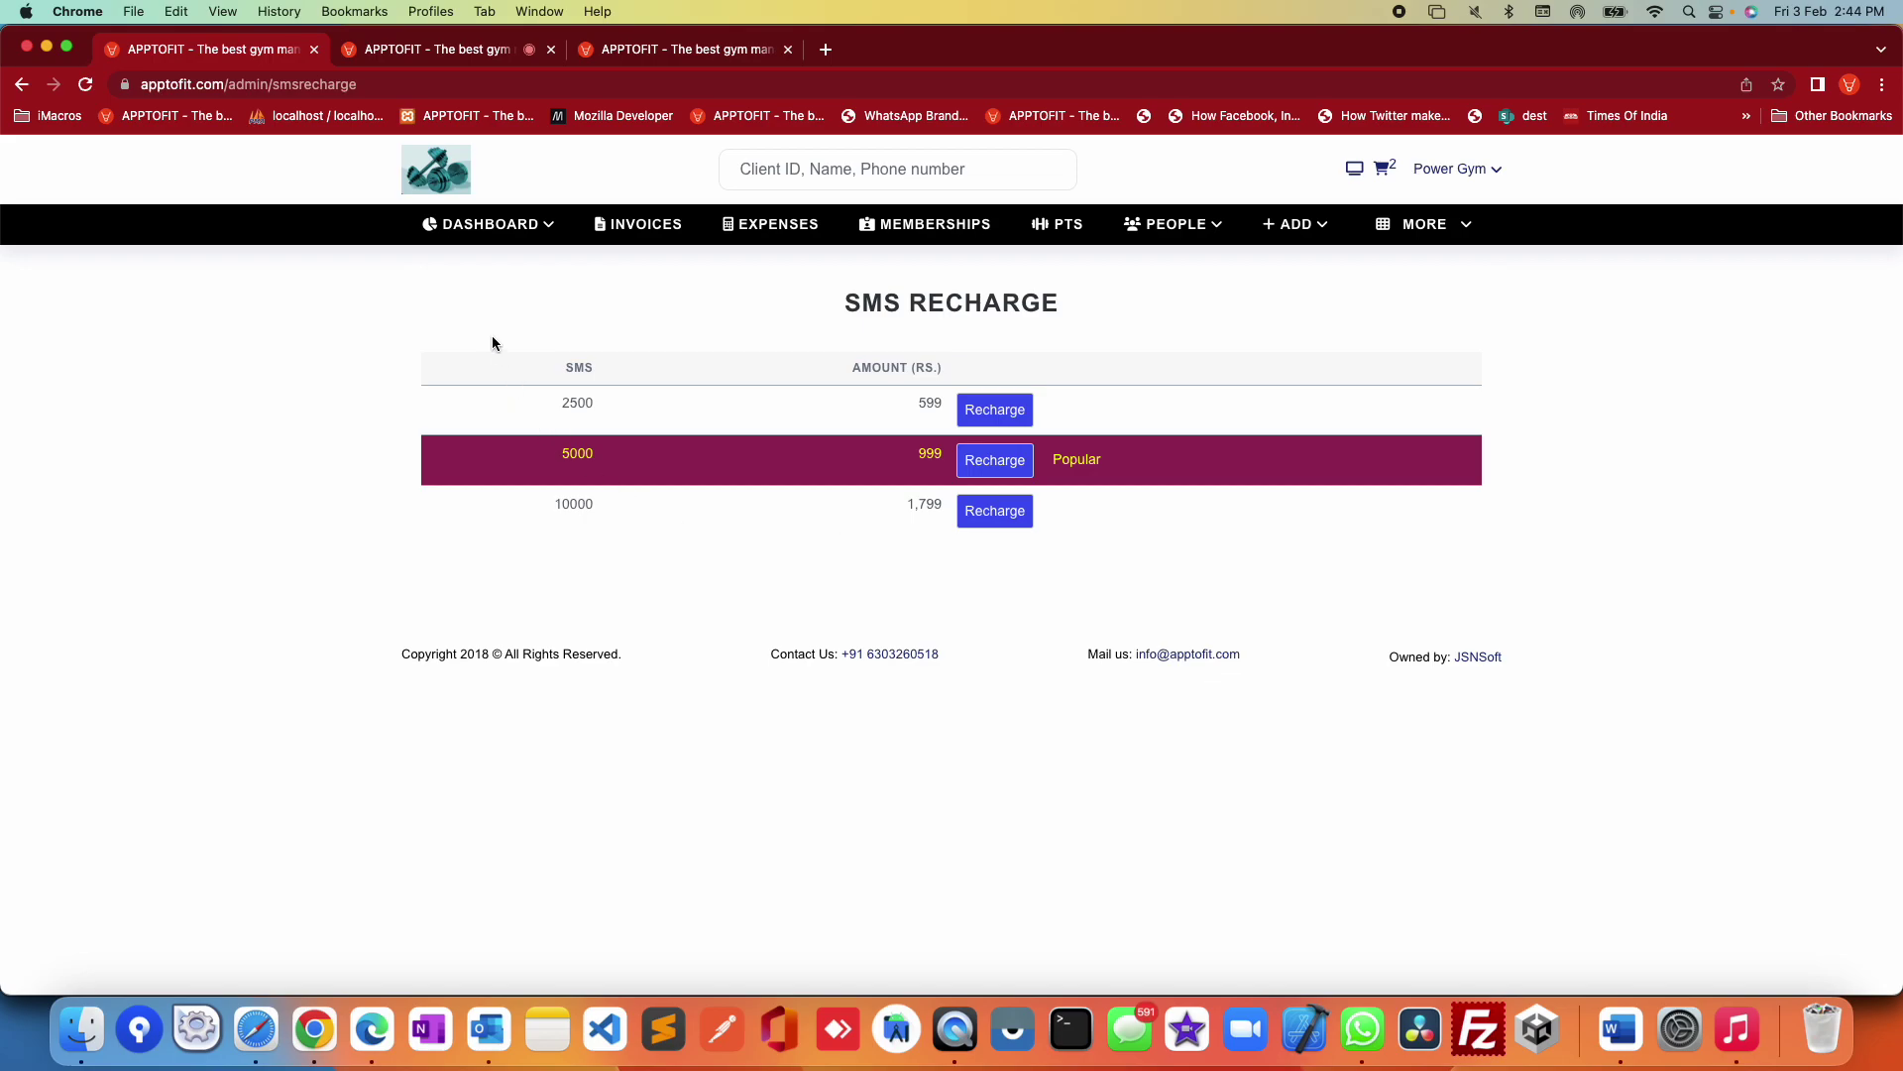
pyautogui.click(491, 224)
pyautogui.click(492, 264)
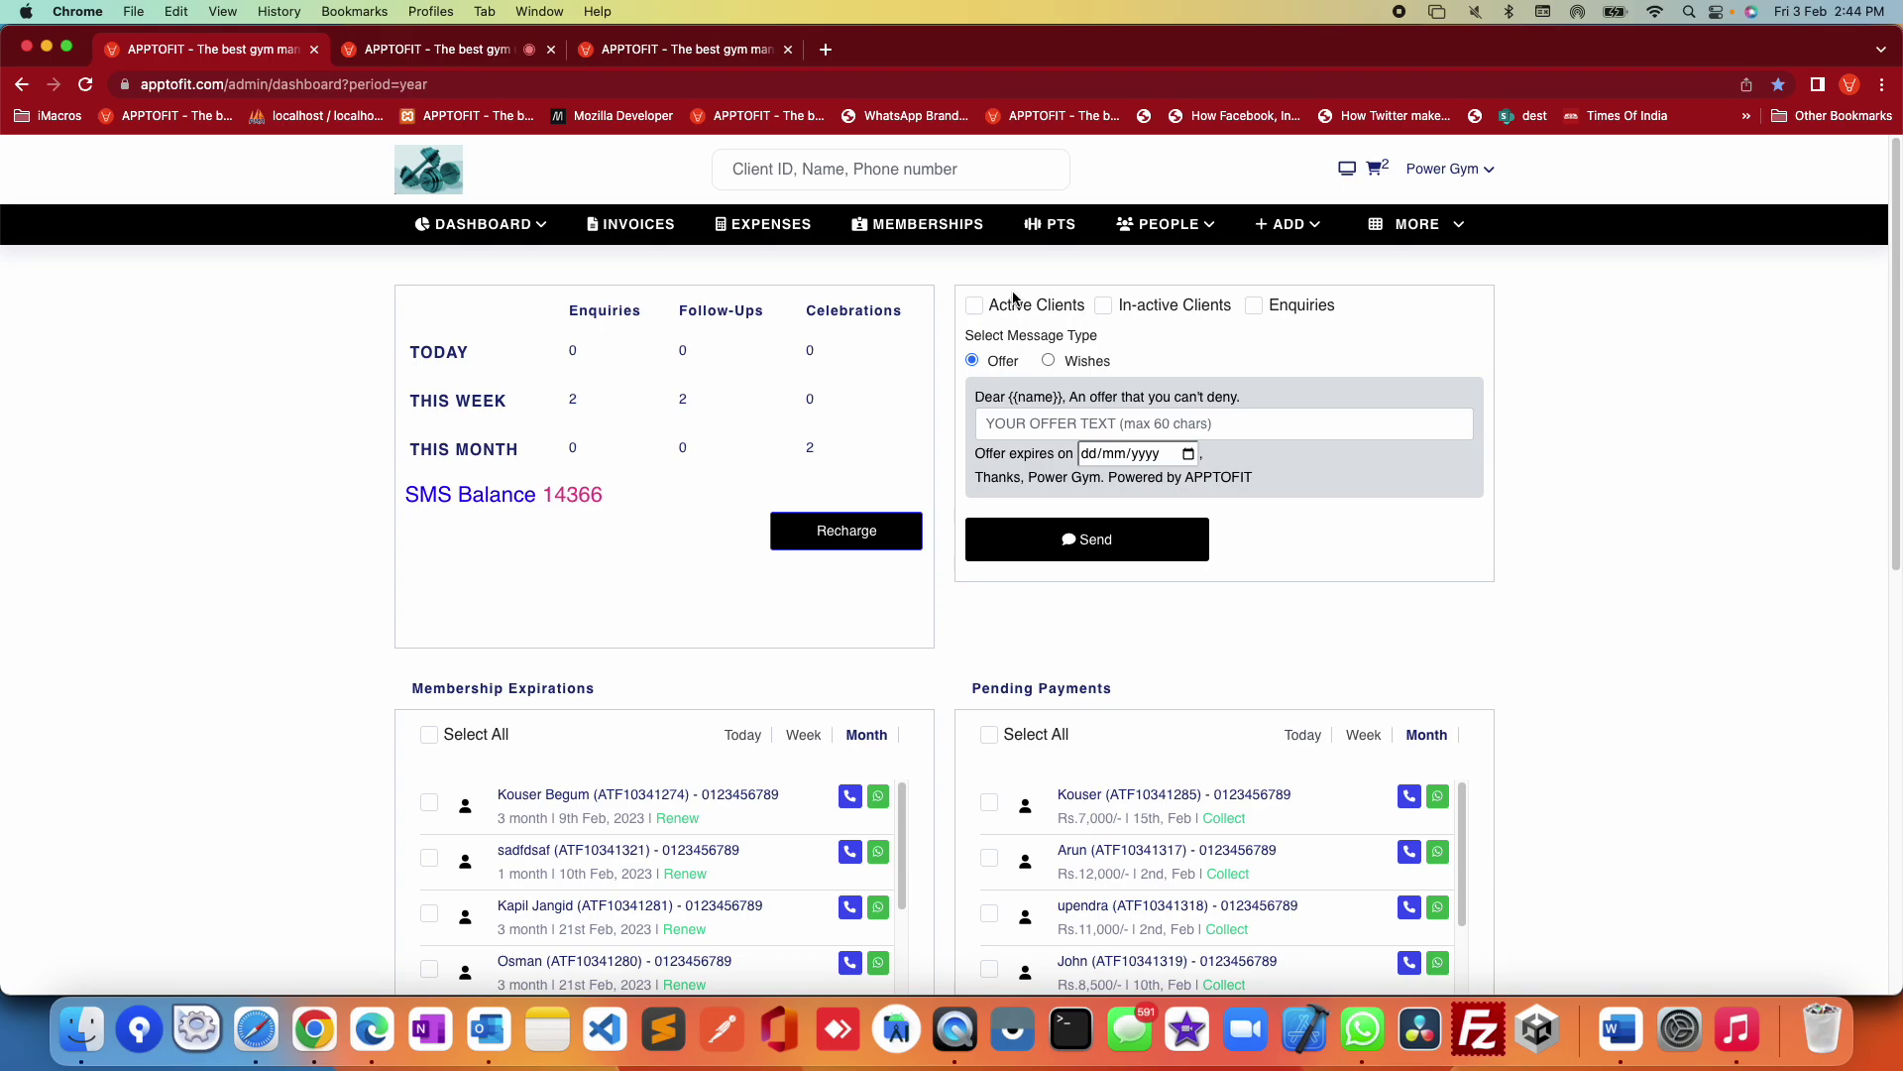
pyautogui.moveTo(948, 274); pyautogui.dragTo(1259, 324)
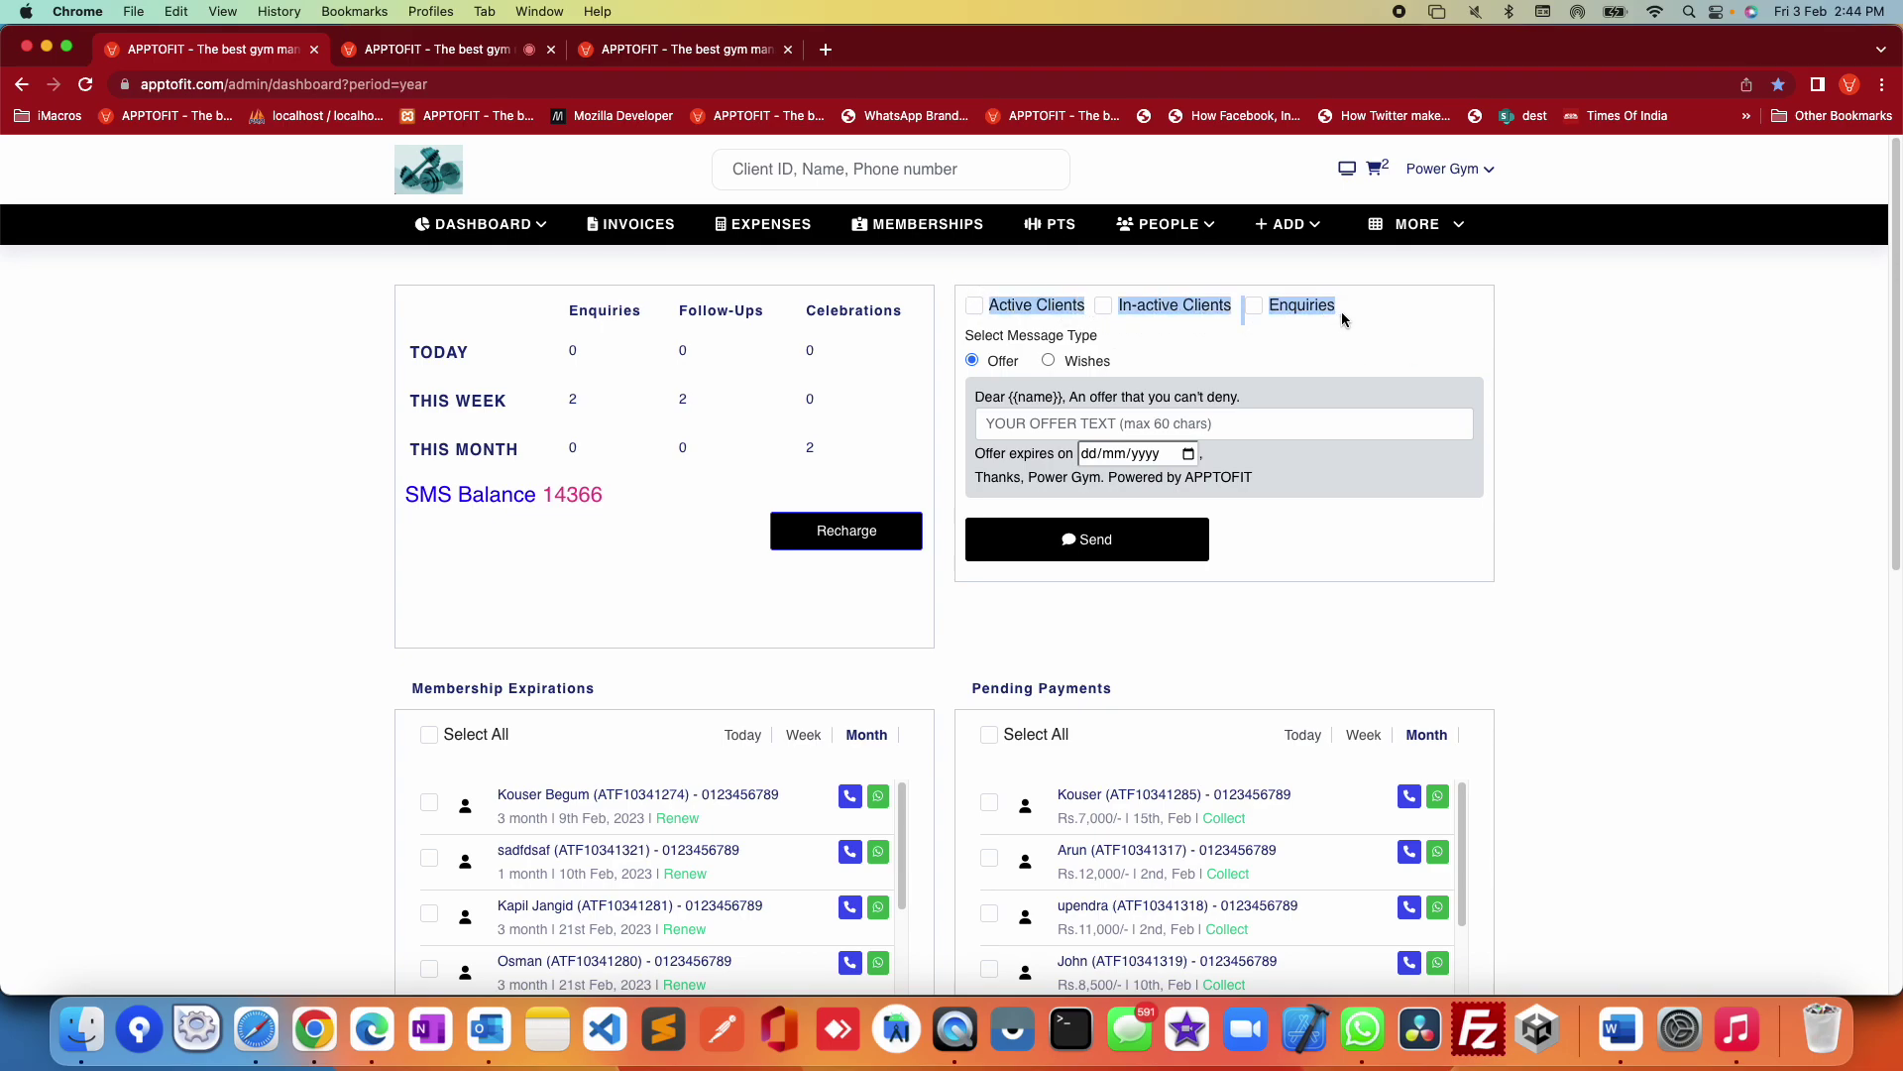
pyautogui.click(1597, 455)
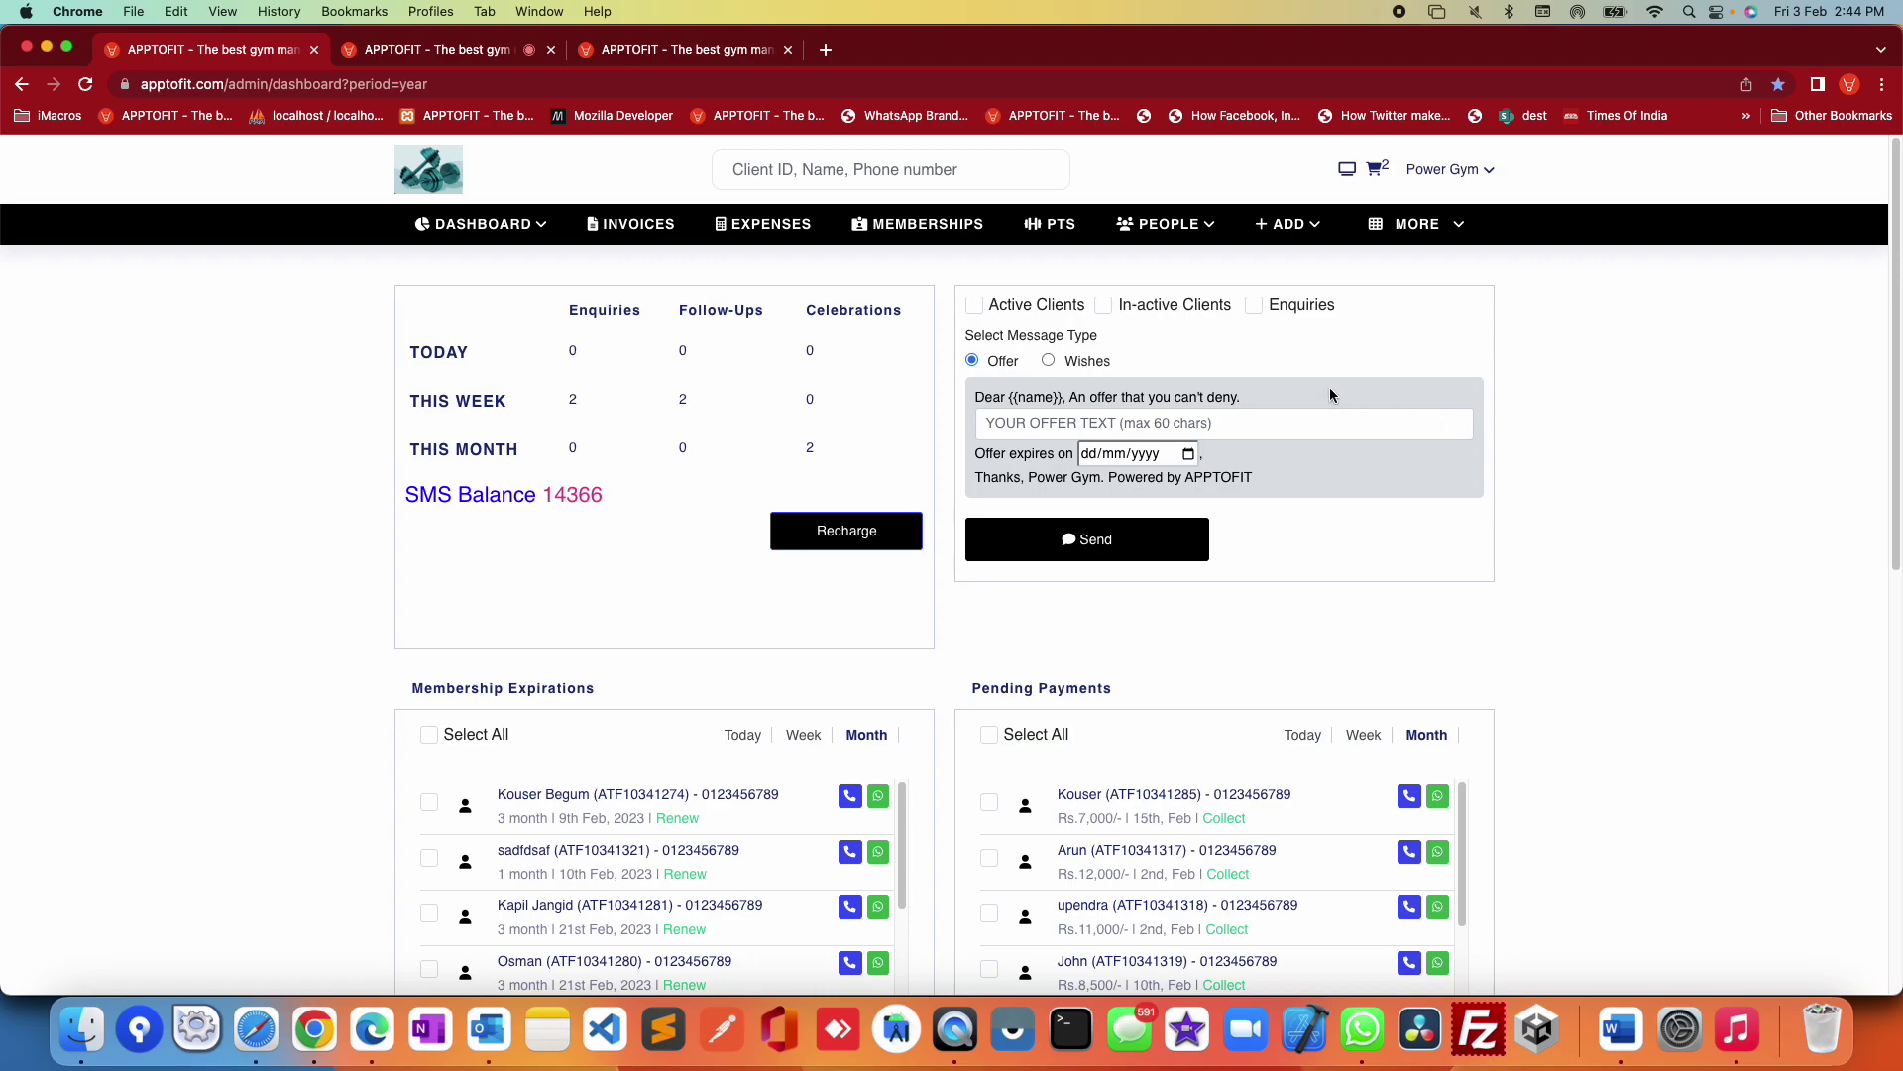
pyautogui.click(1091, 434)
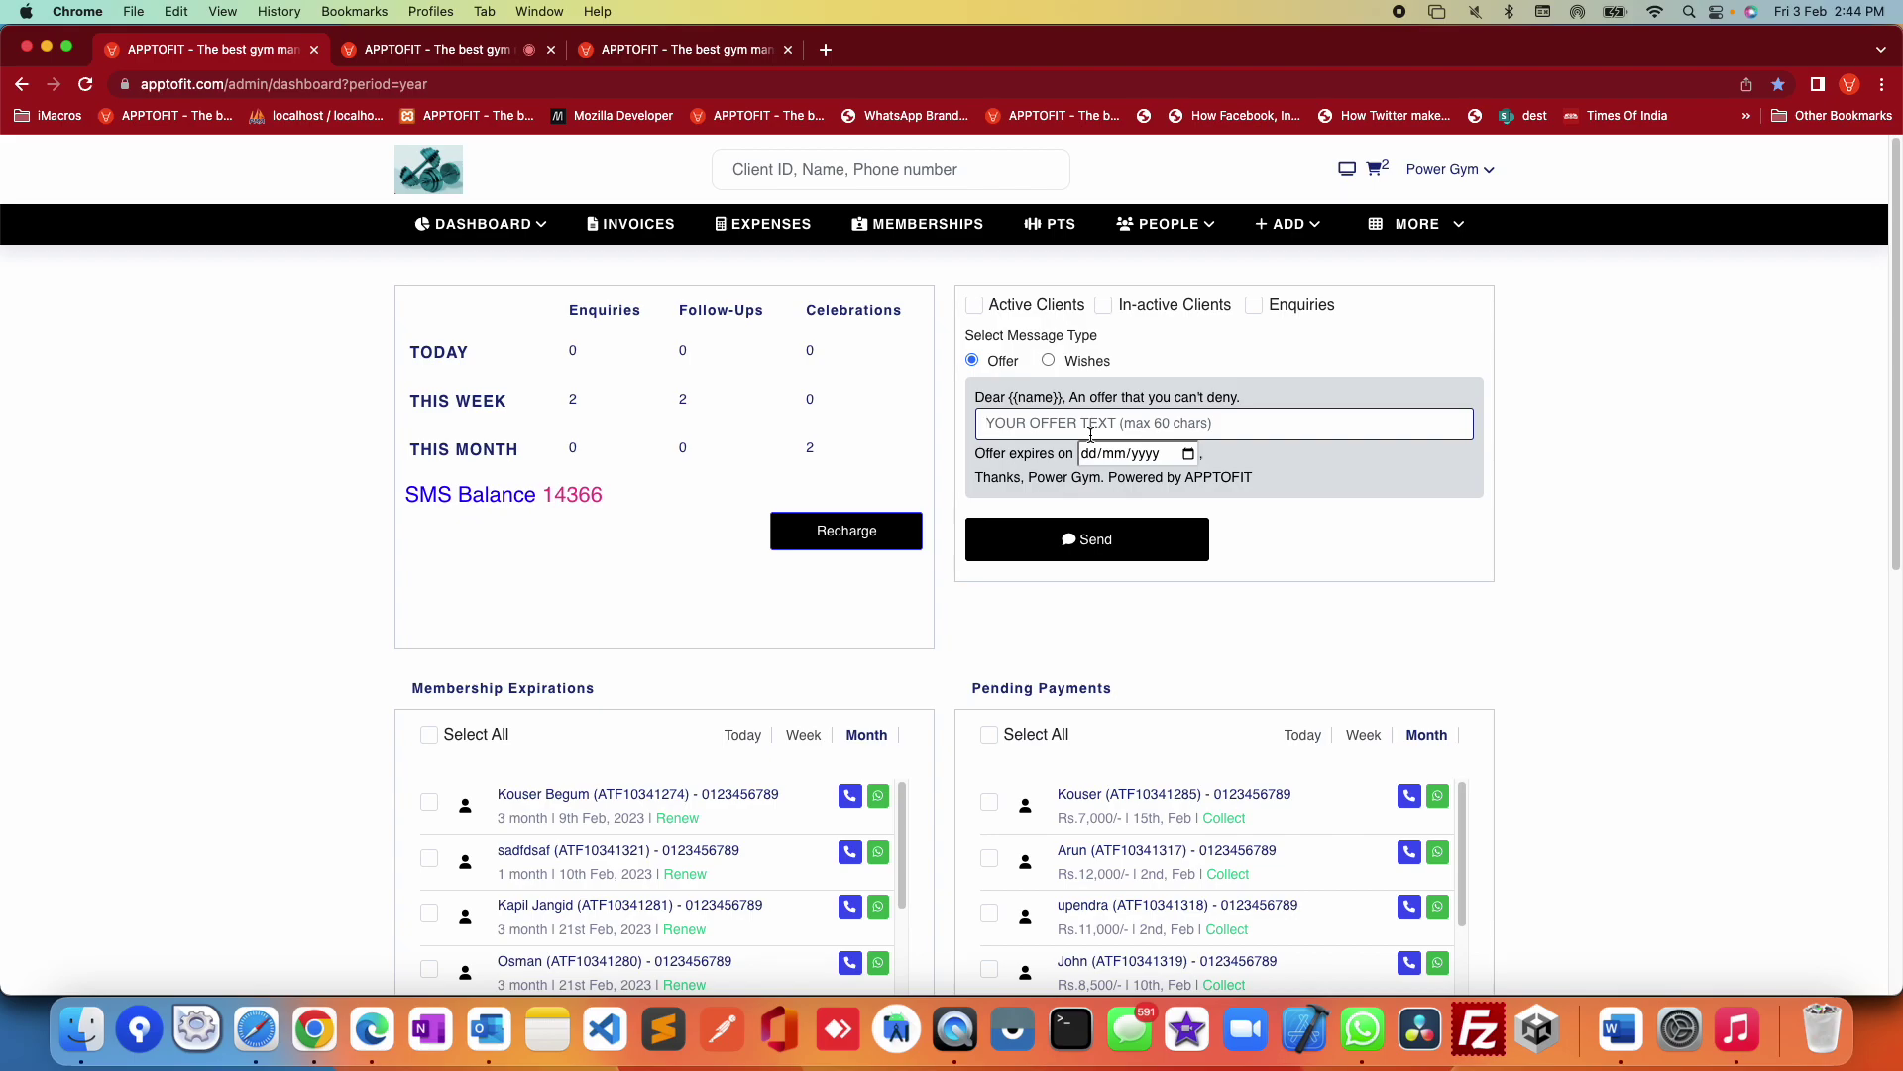
pyautogui.click(1091, 366)
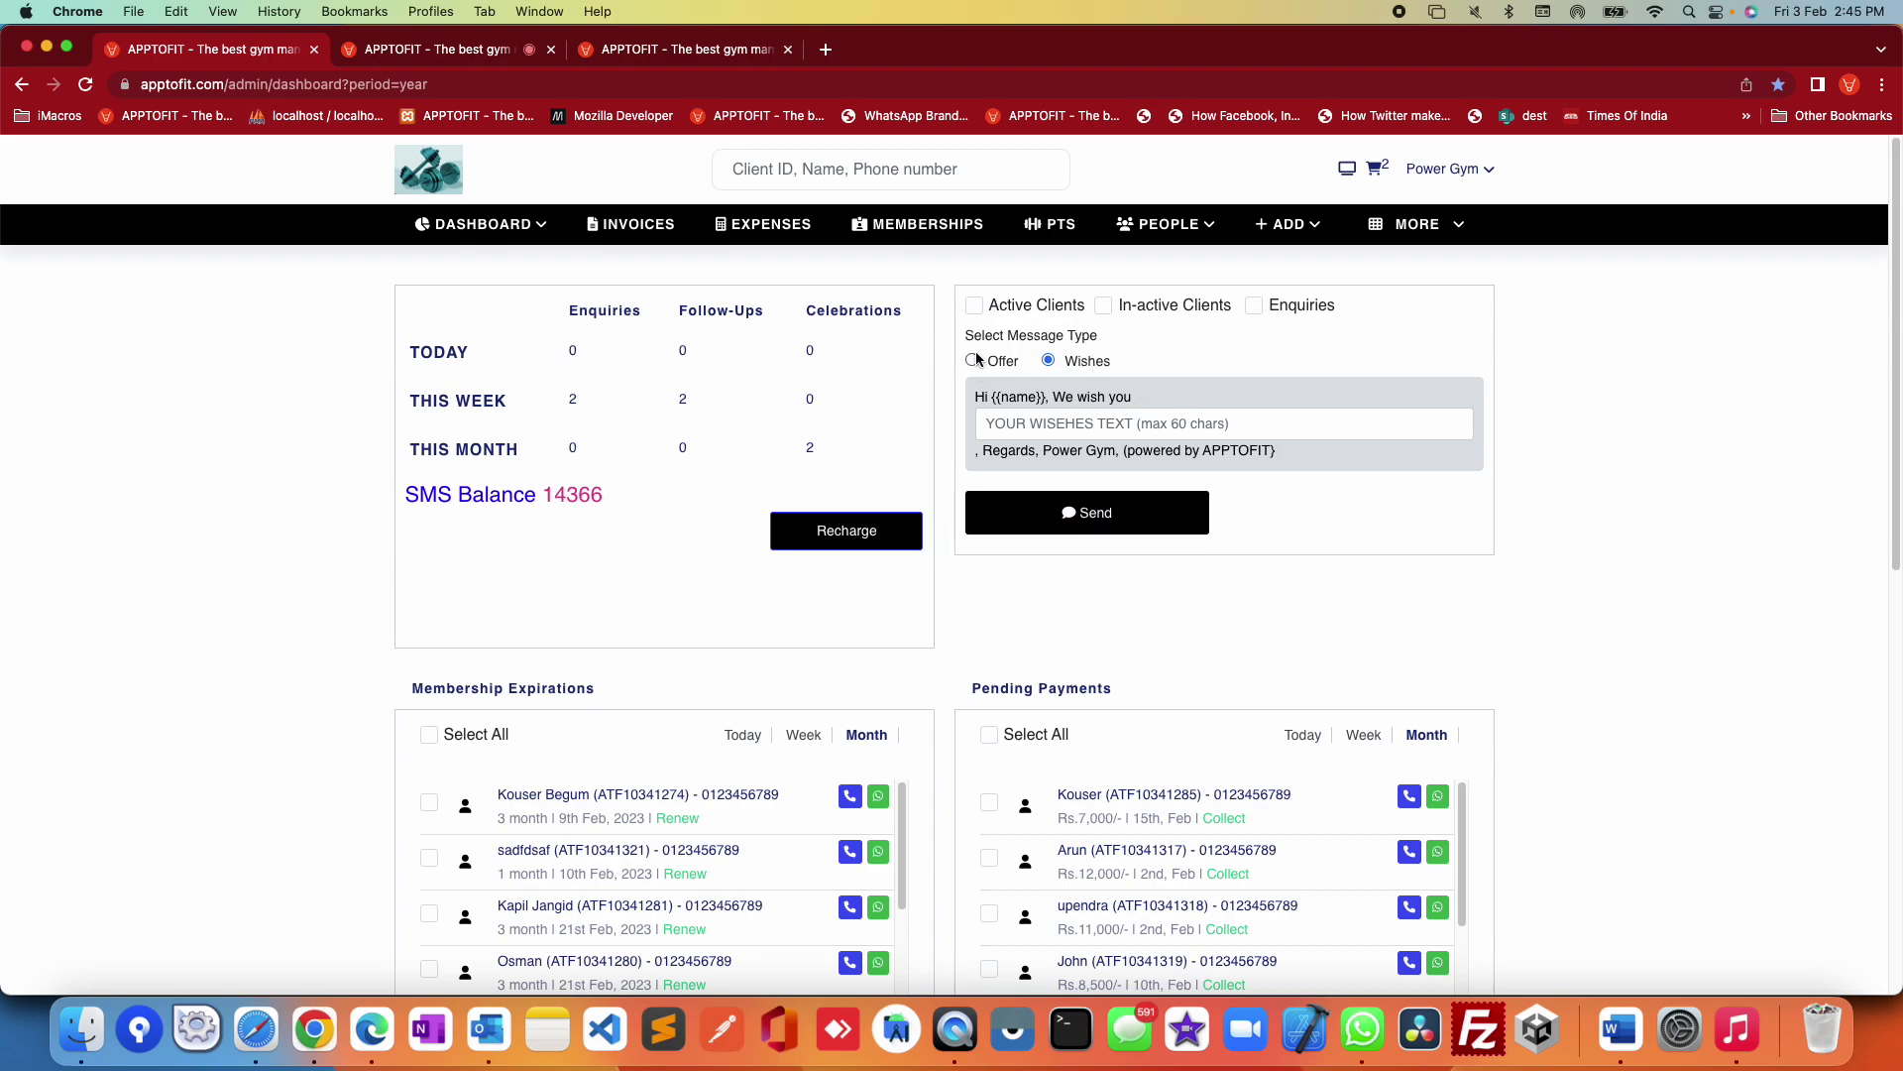
pyautogui.moveTo(953, 296); pyautogui.dragTo(1556, 555)
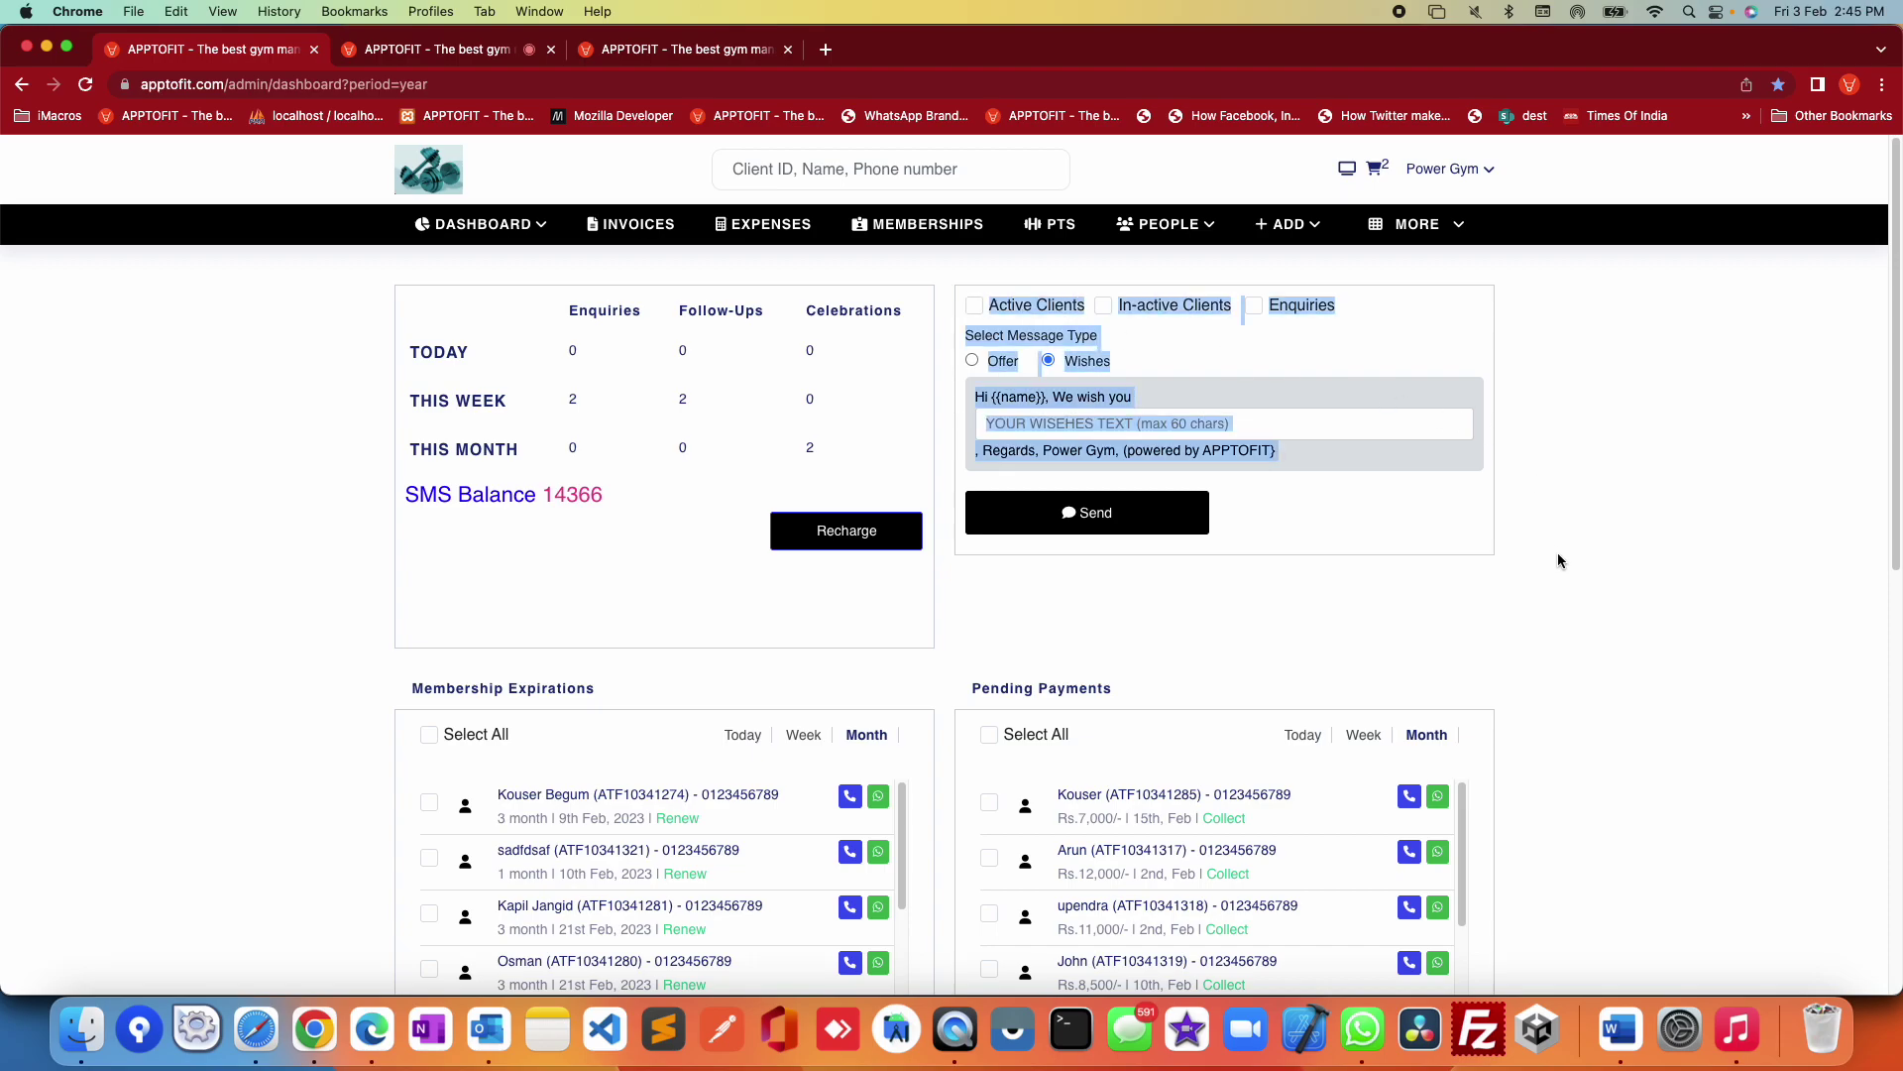
pyautogui.click(1557, 554)
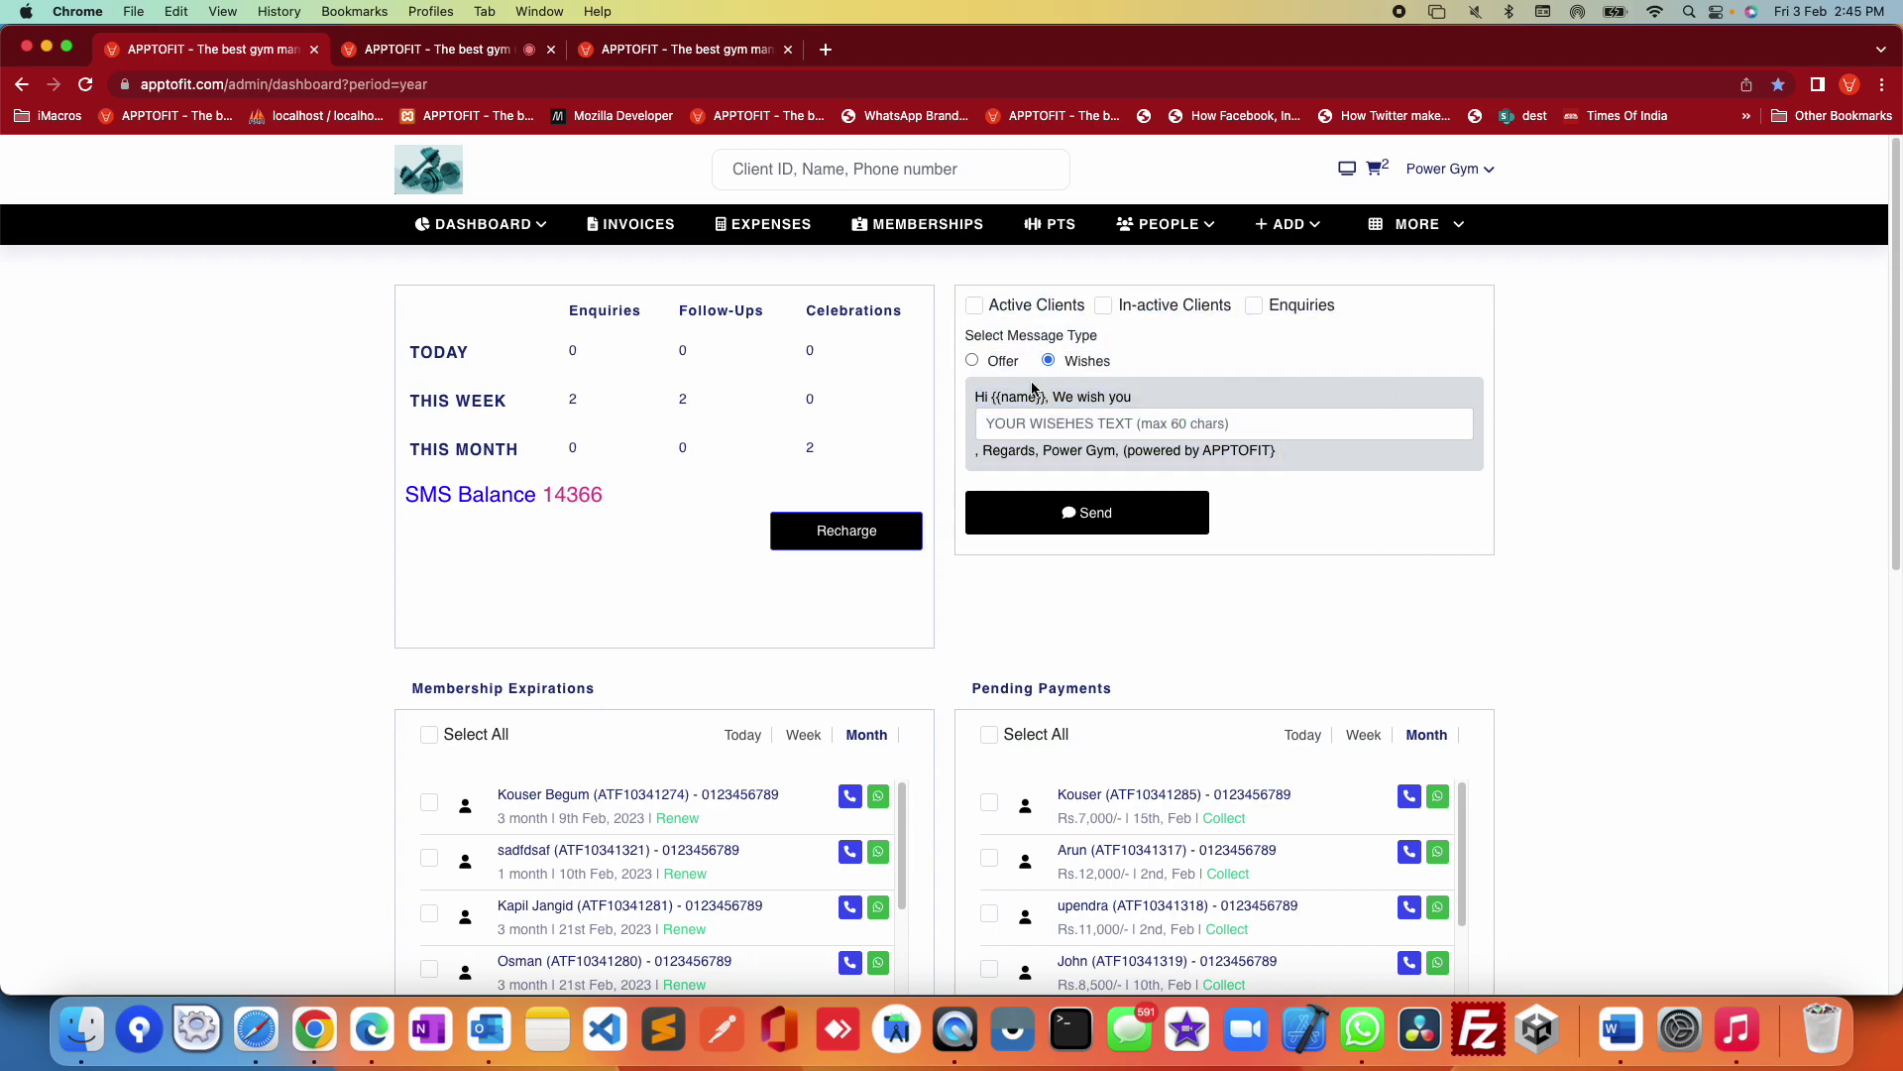
pyautogui.click(997, 363)
pyautogui.click(1099, 431)
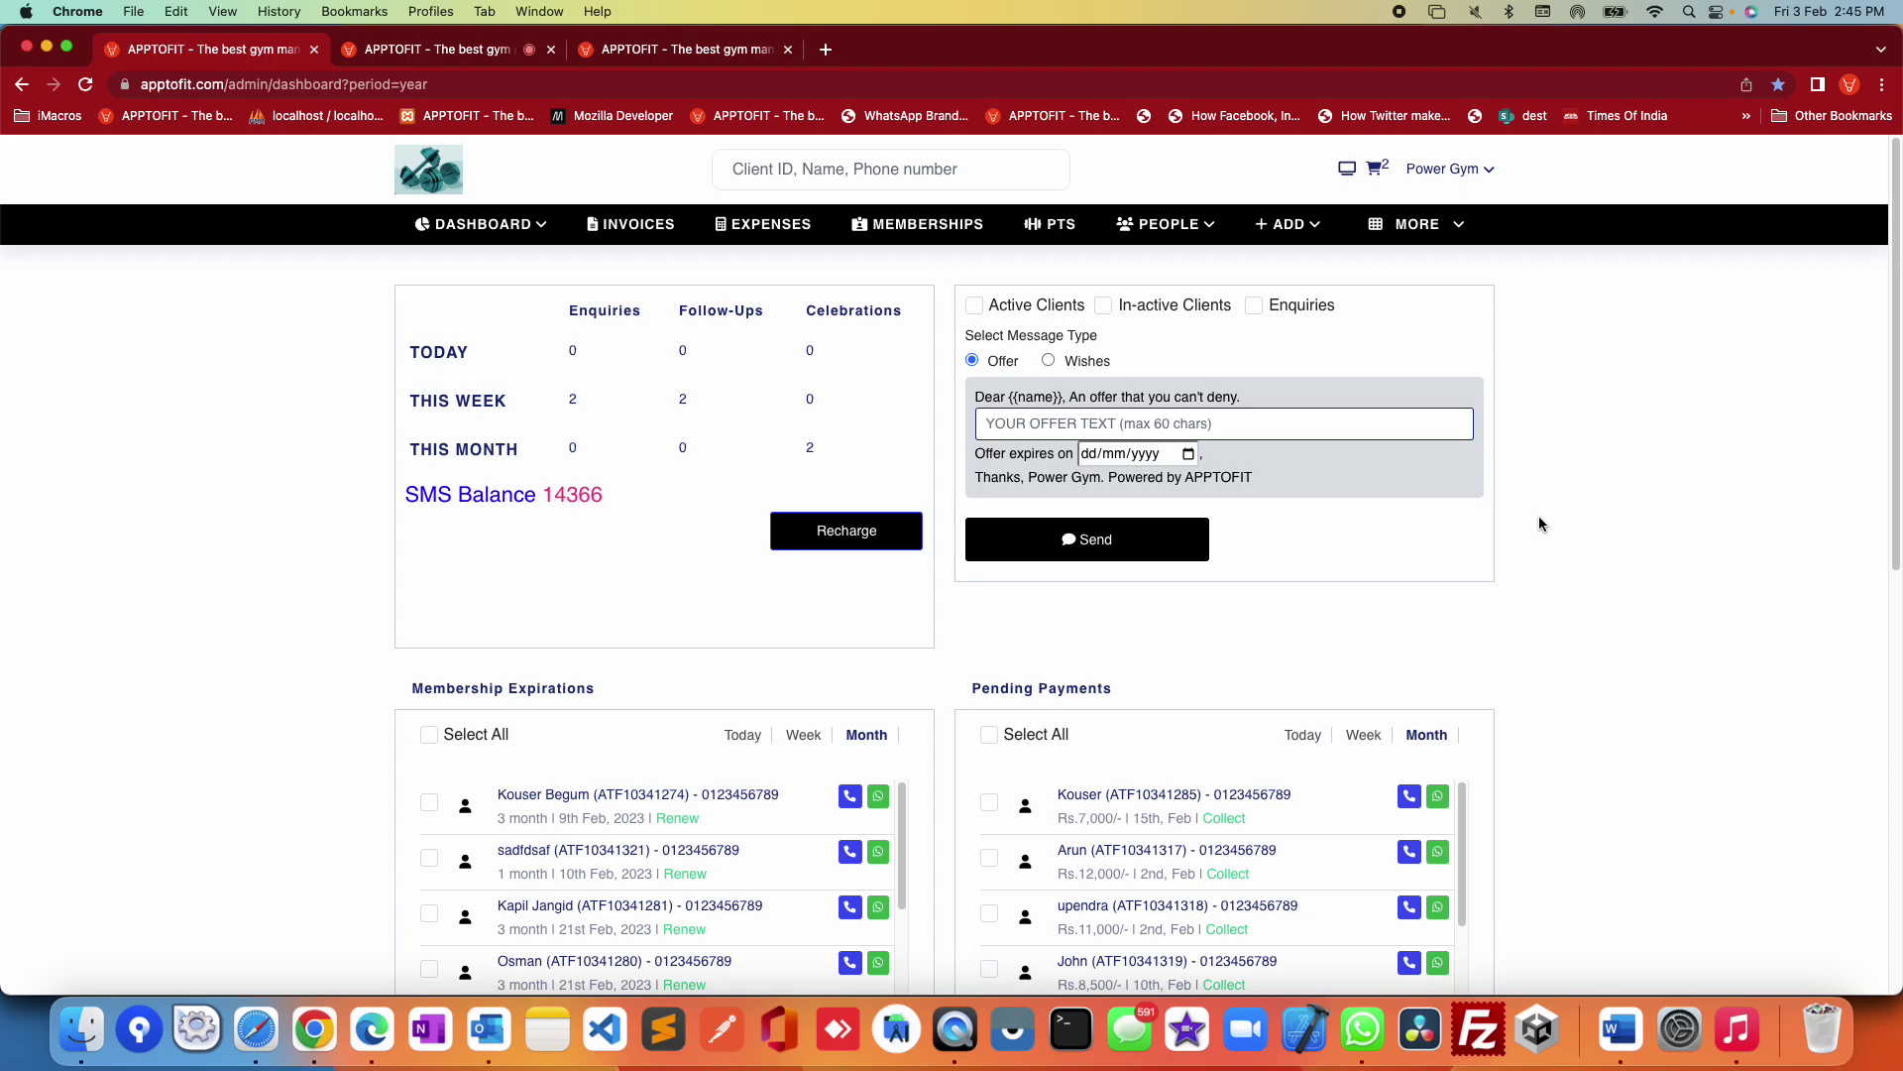
pyautogui.scroll(-5, 1566, 555)
# Step: Scroll to the Membership Expirations panel and highlight its heading and first row
pyautogui.scroll(-3, 1597, 593)
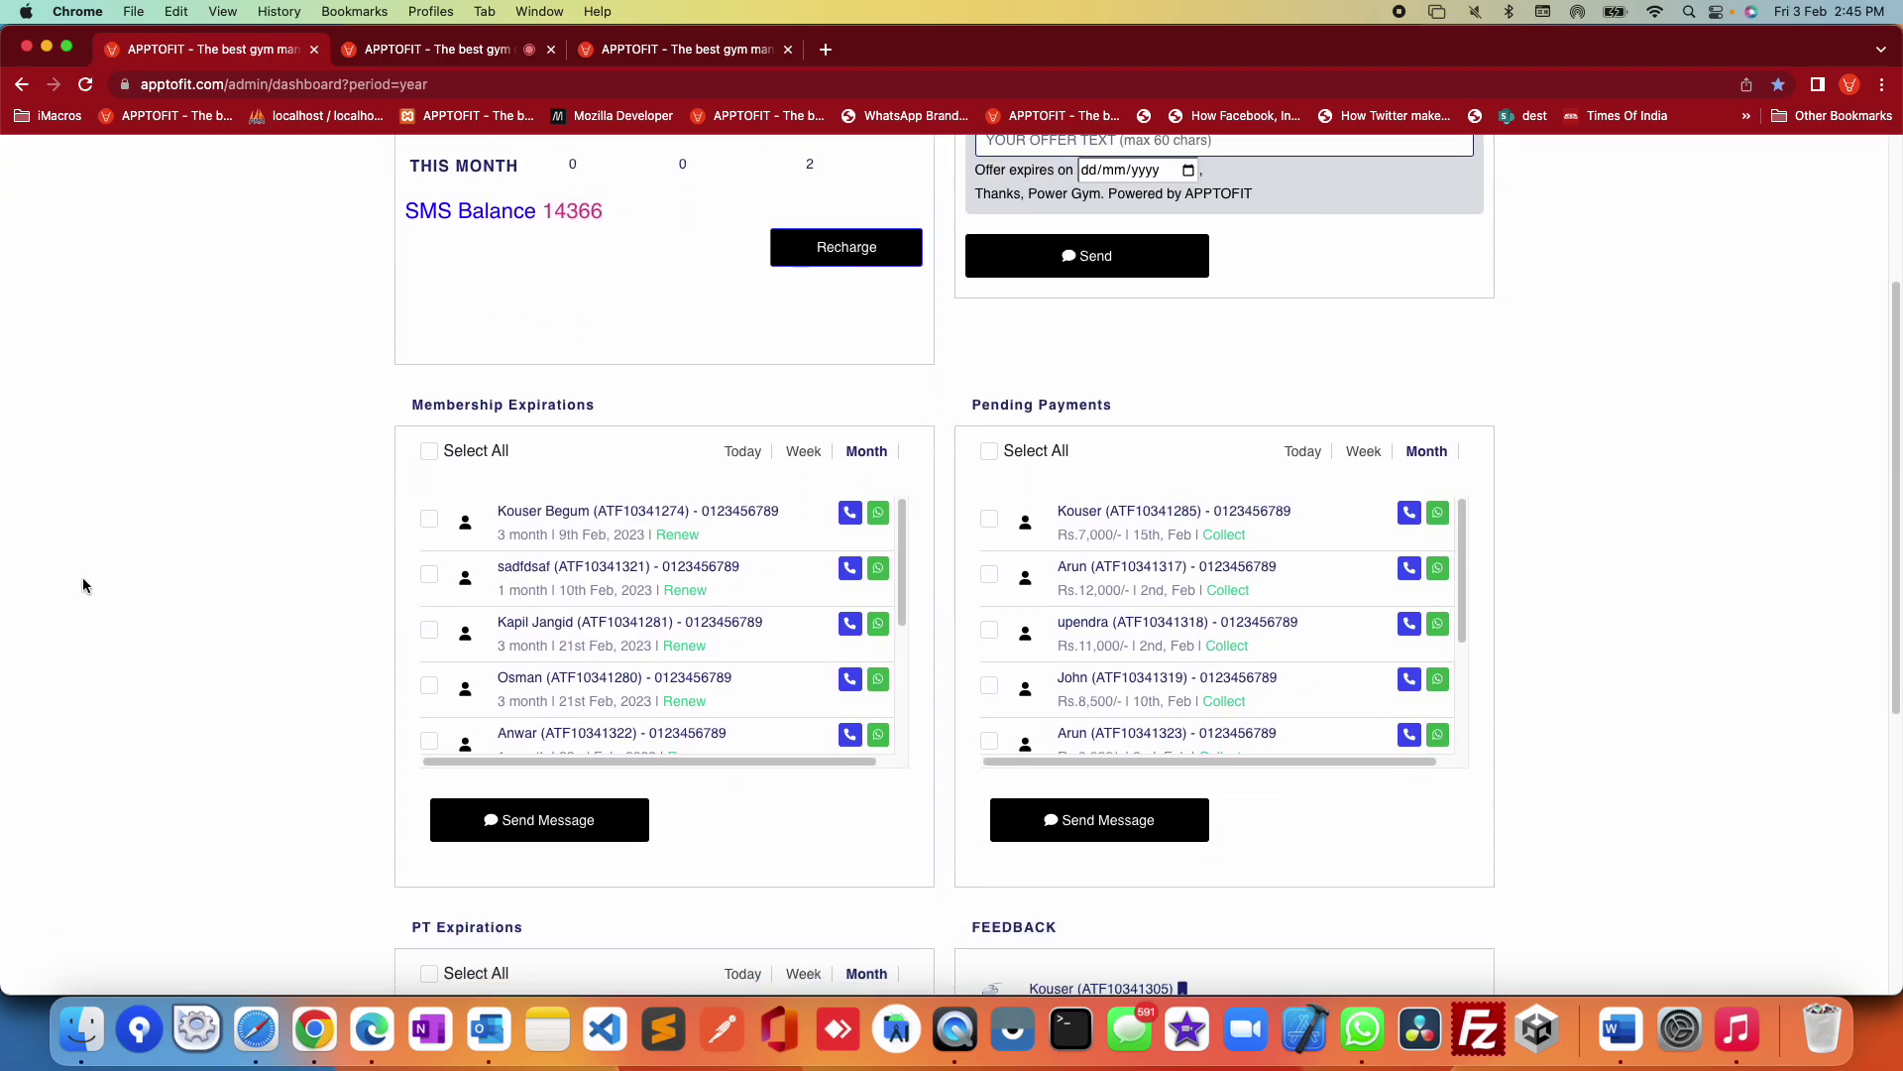
pyautogui.moveTo(293, 297); pyautogui.dragTo(955, 608)
pyautogui.click(938, 269)
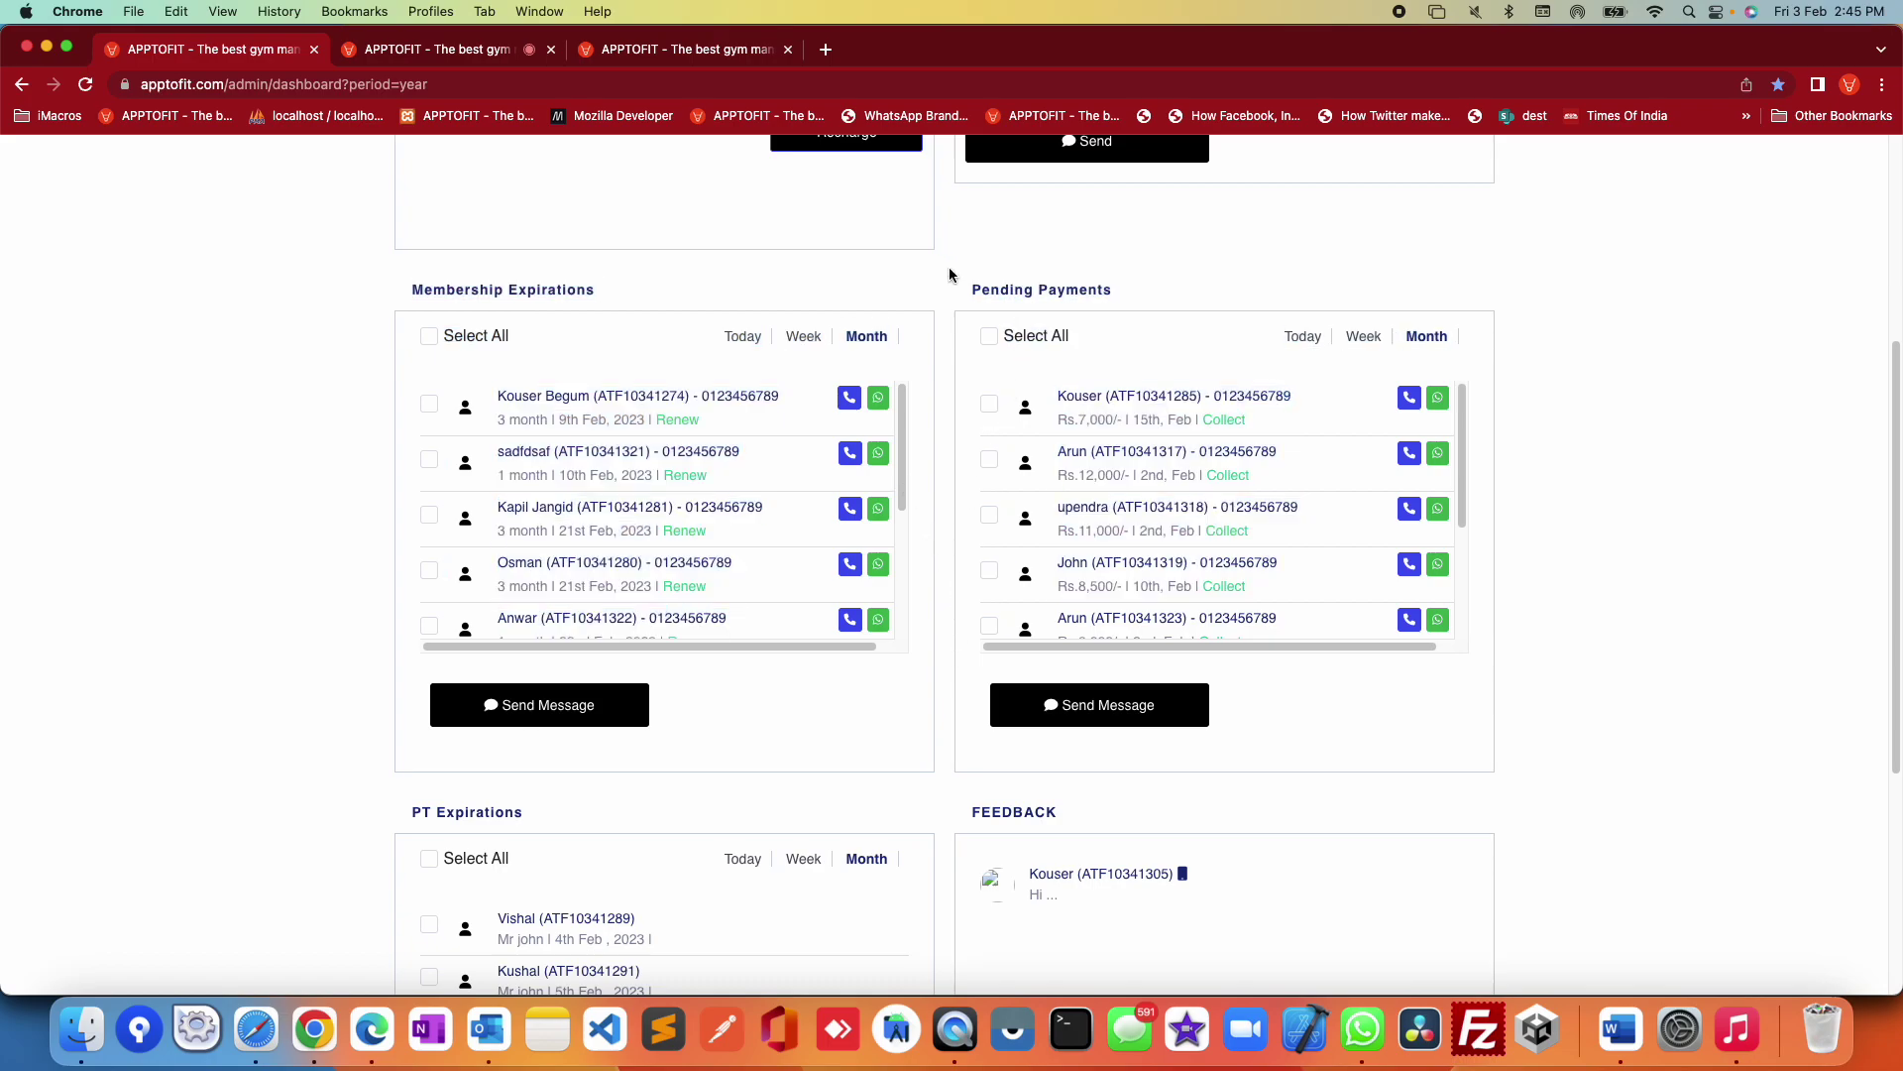
pyautogui.moveTo(369, 270); pyautogui.dragTo(379, 484)
pyautogui.click(313, 501)
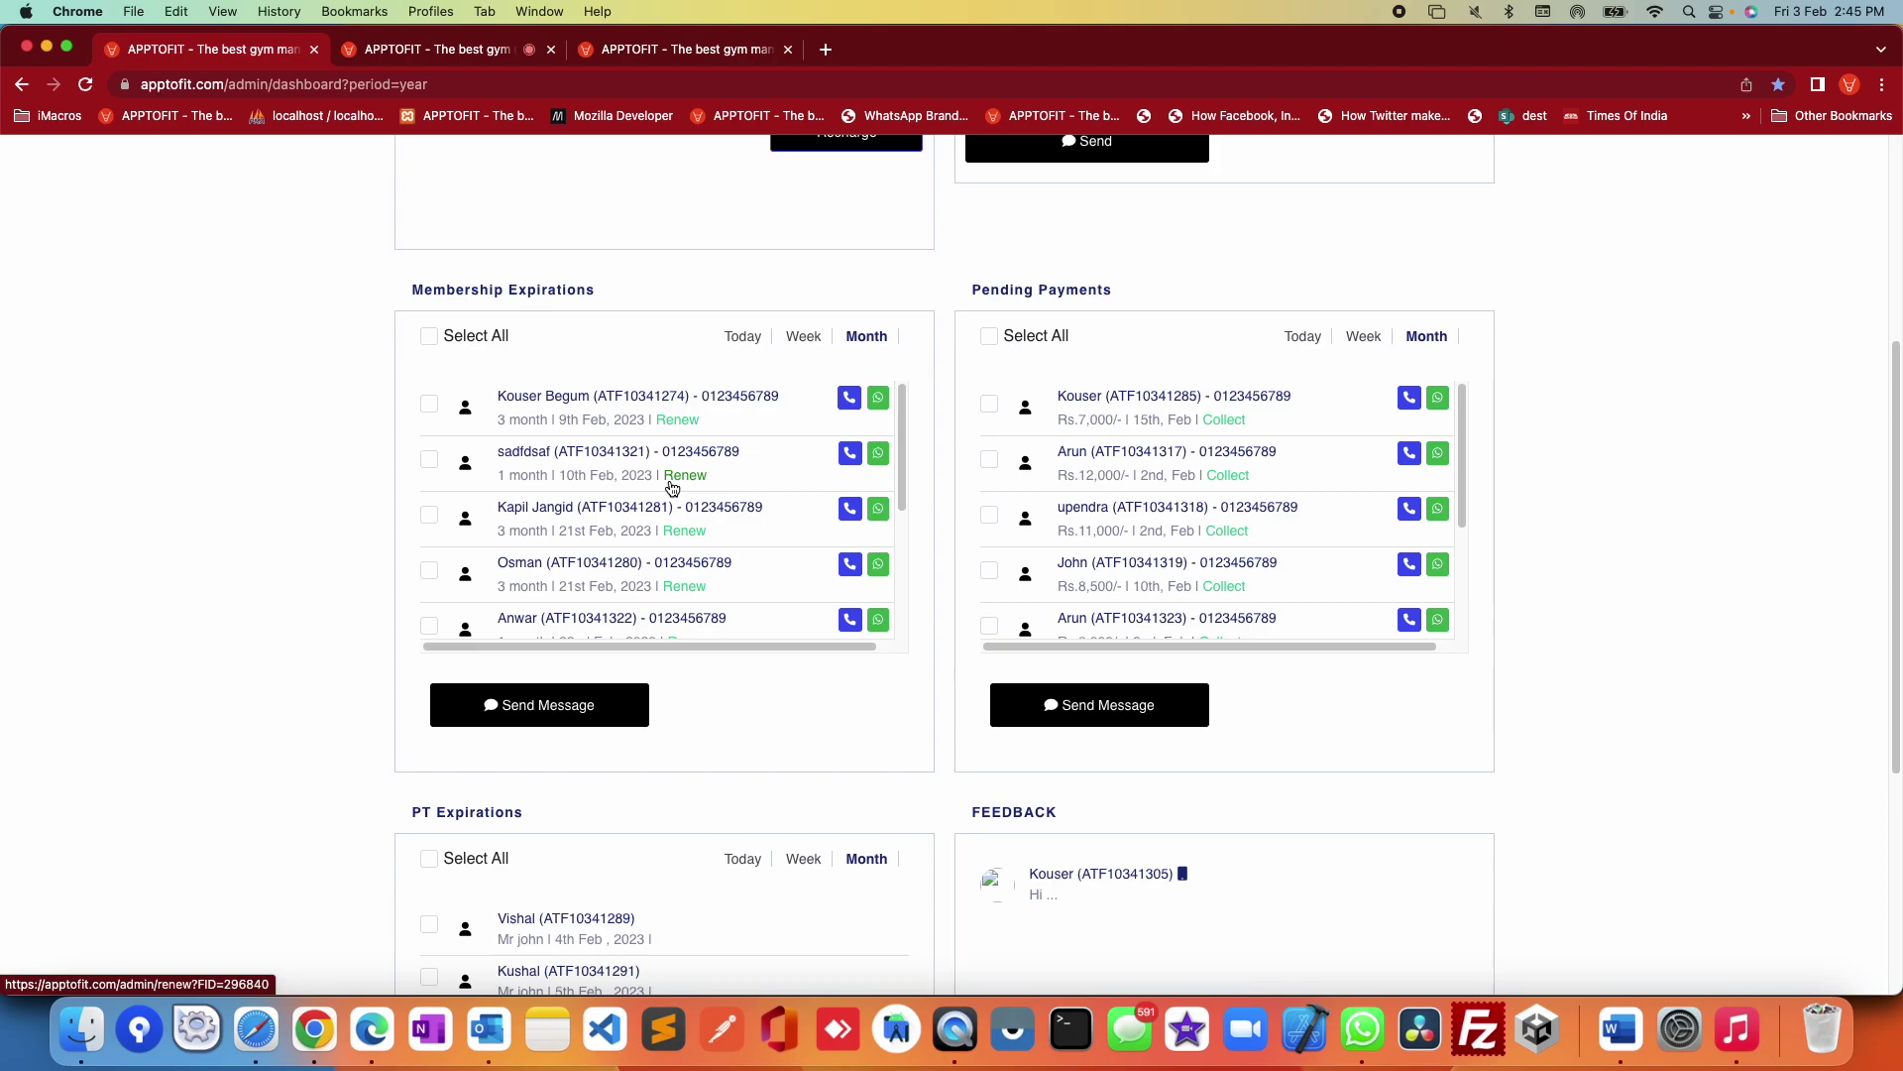
pyautogui.scroll(-5, 672, 488)
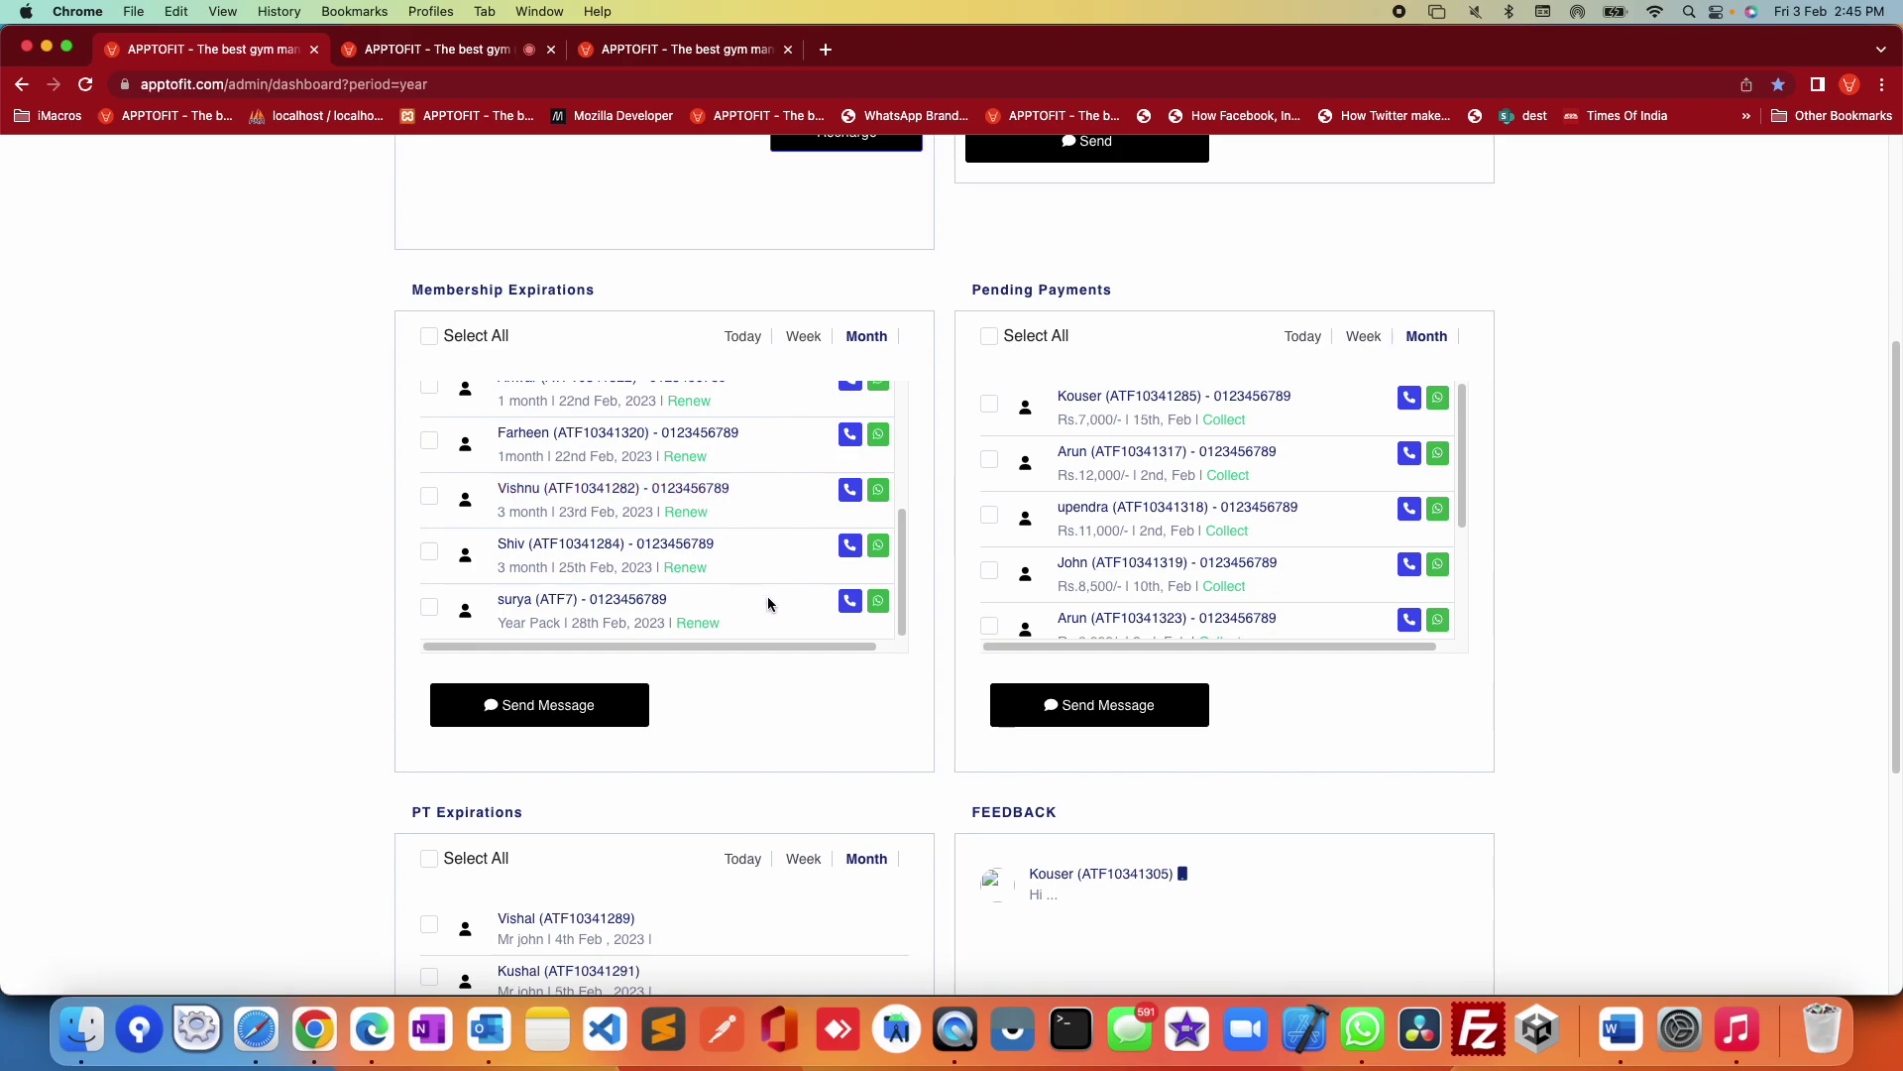
pyautogui.scroll(5, 769, 603)
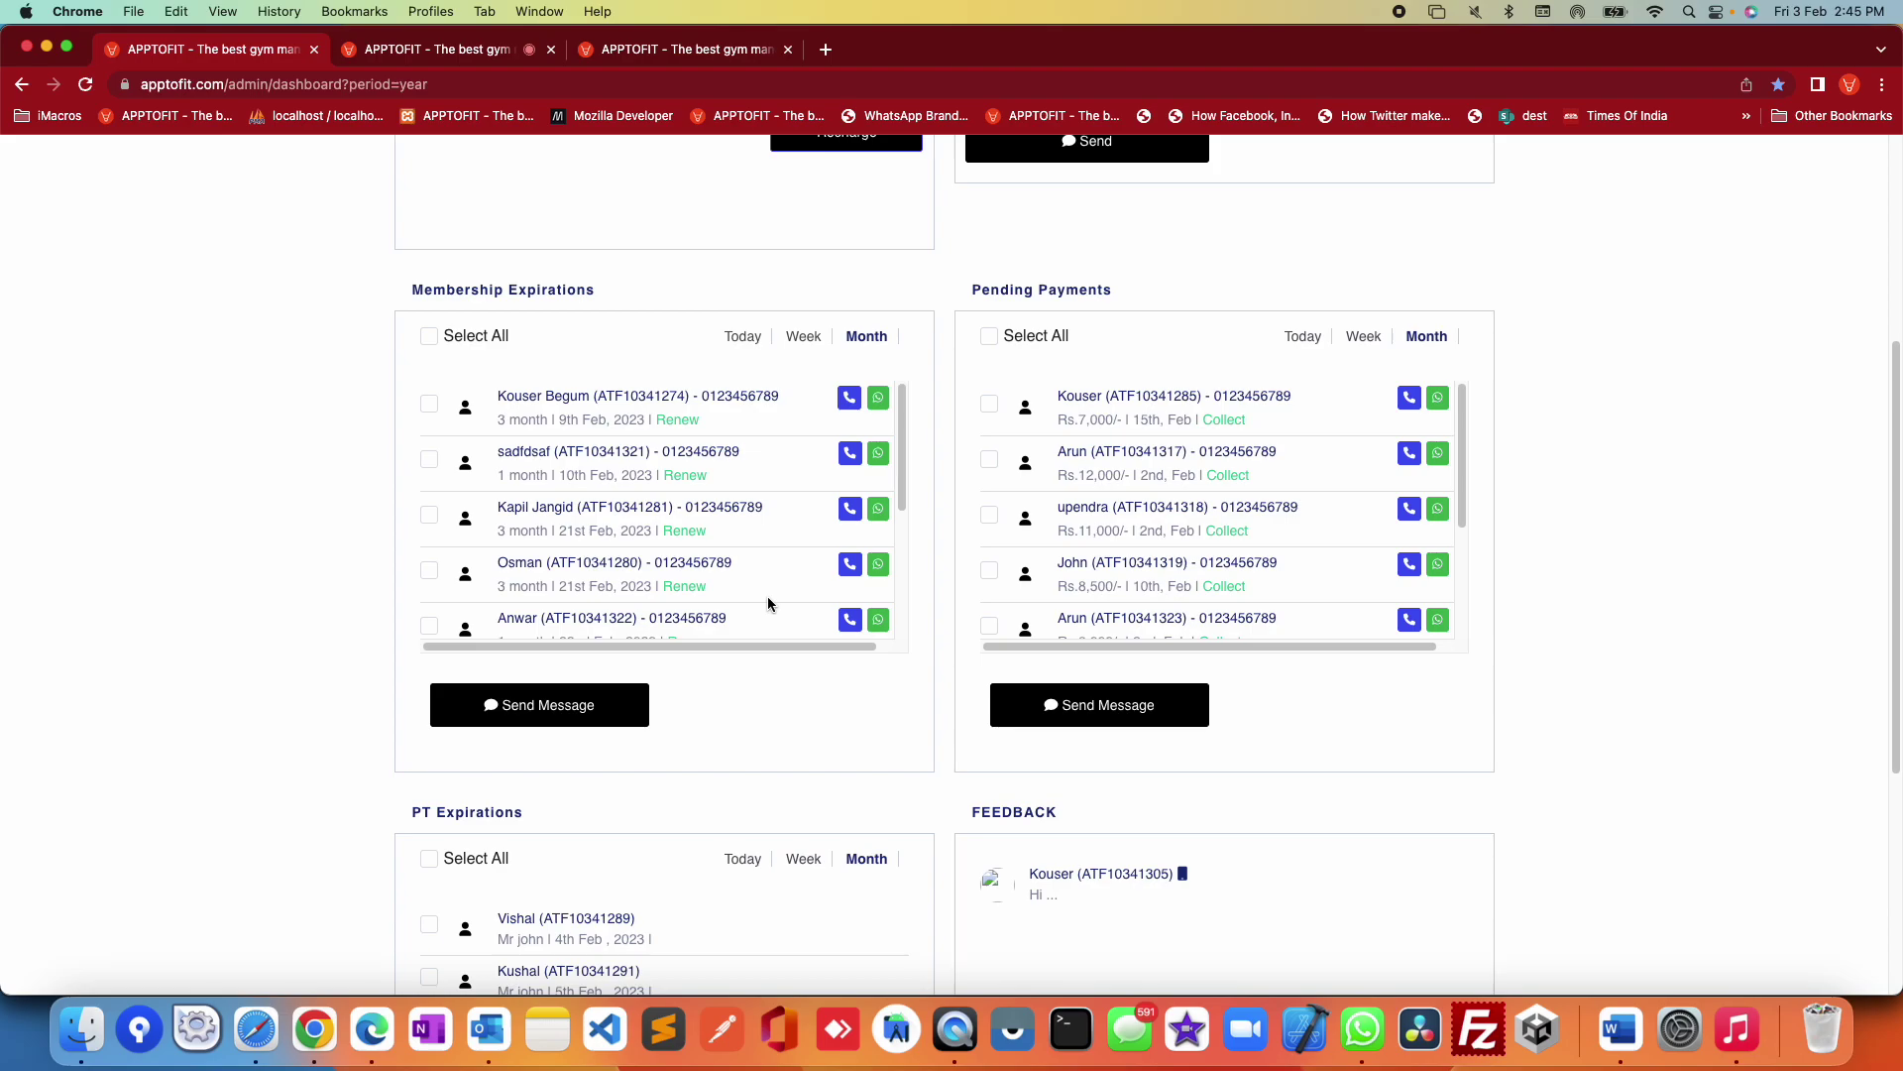
# Step: Switch the Membership Expirations filter through Week and Today to Month
pyautogui.click(811, 337)
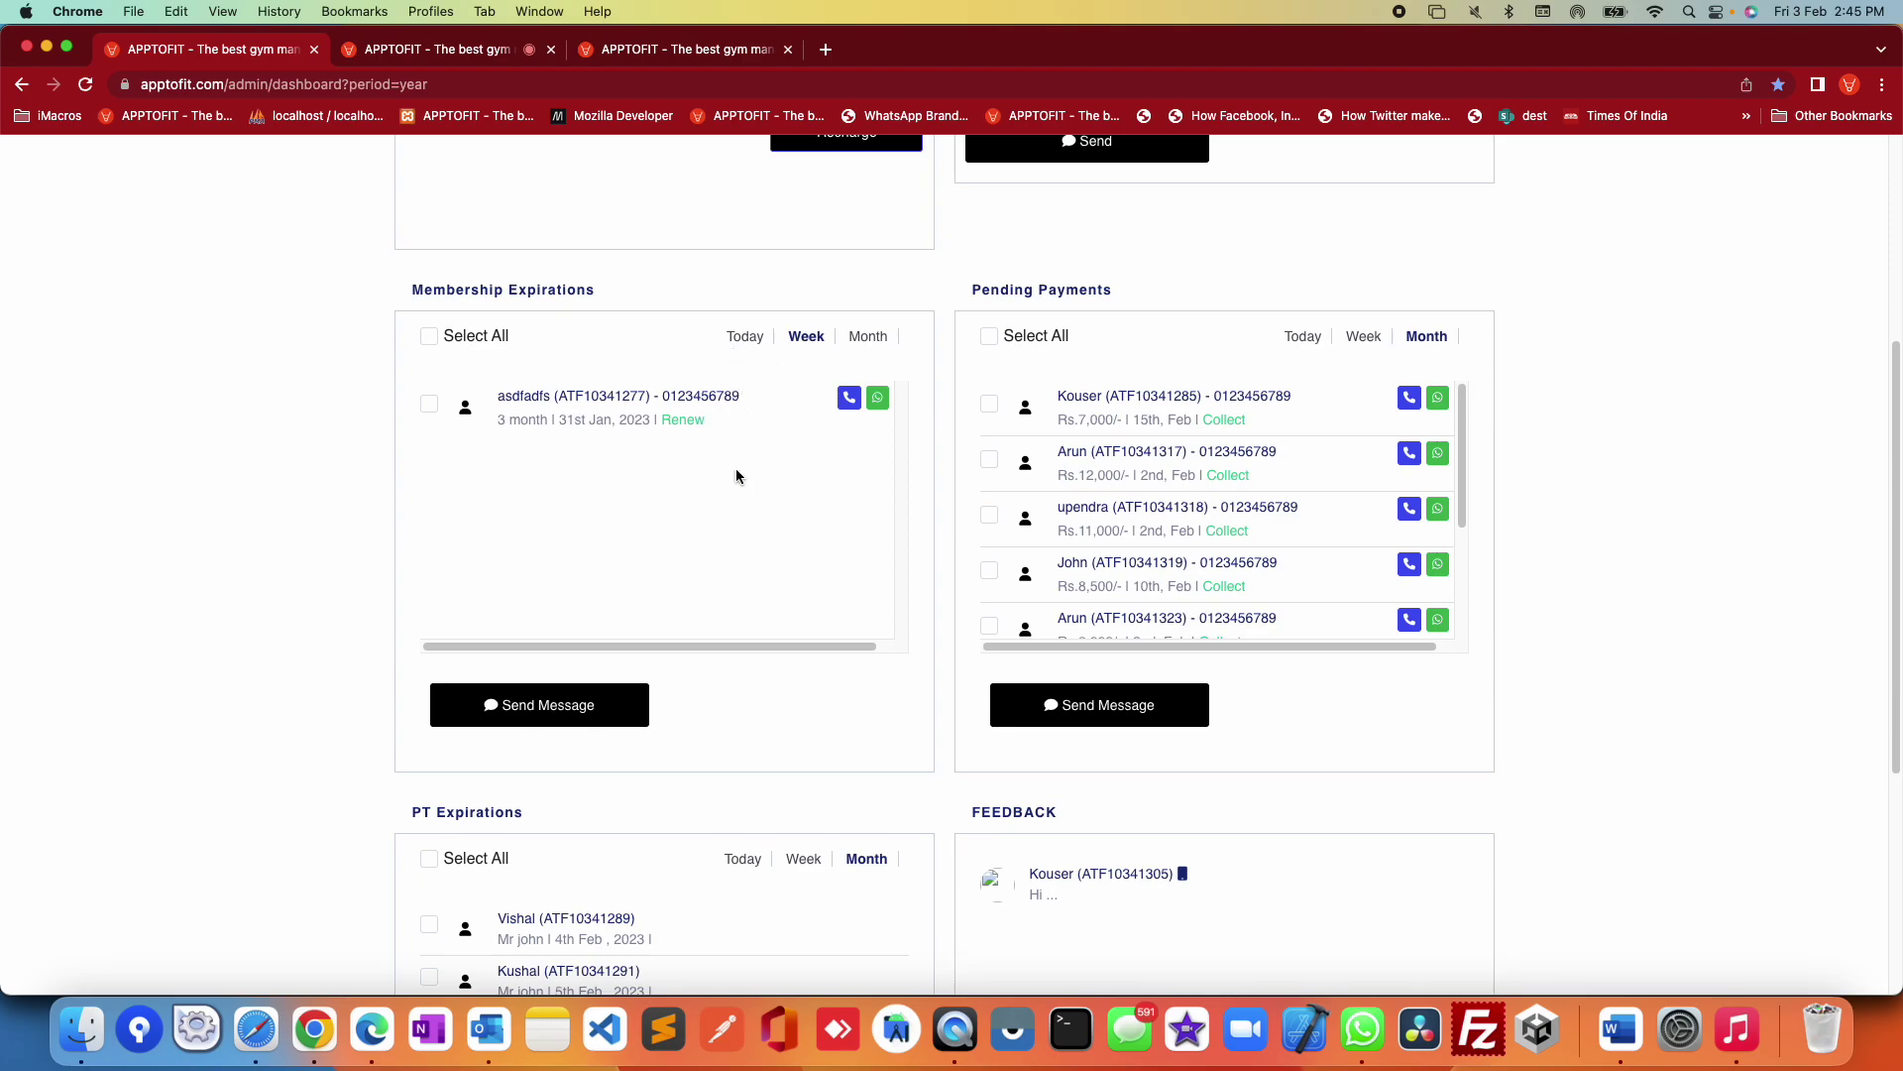
pyautogui.click(745, 340)
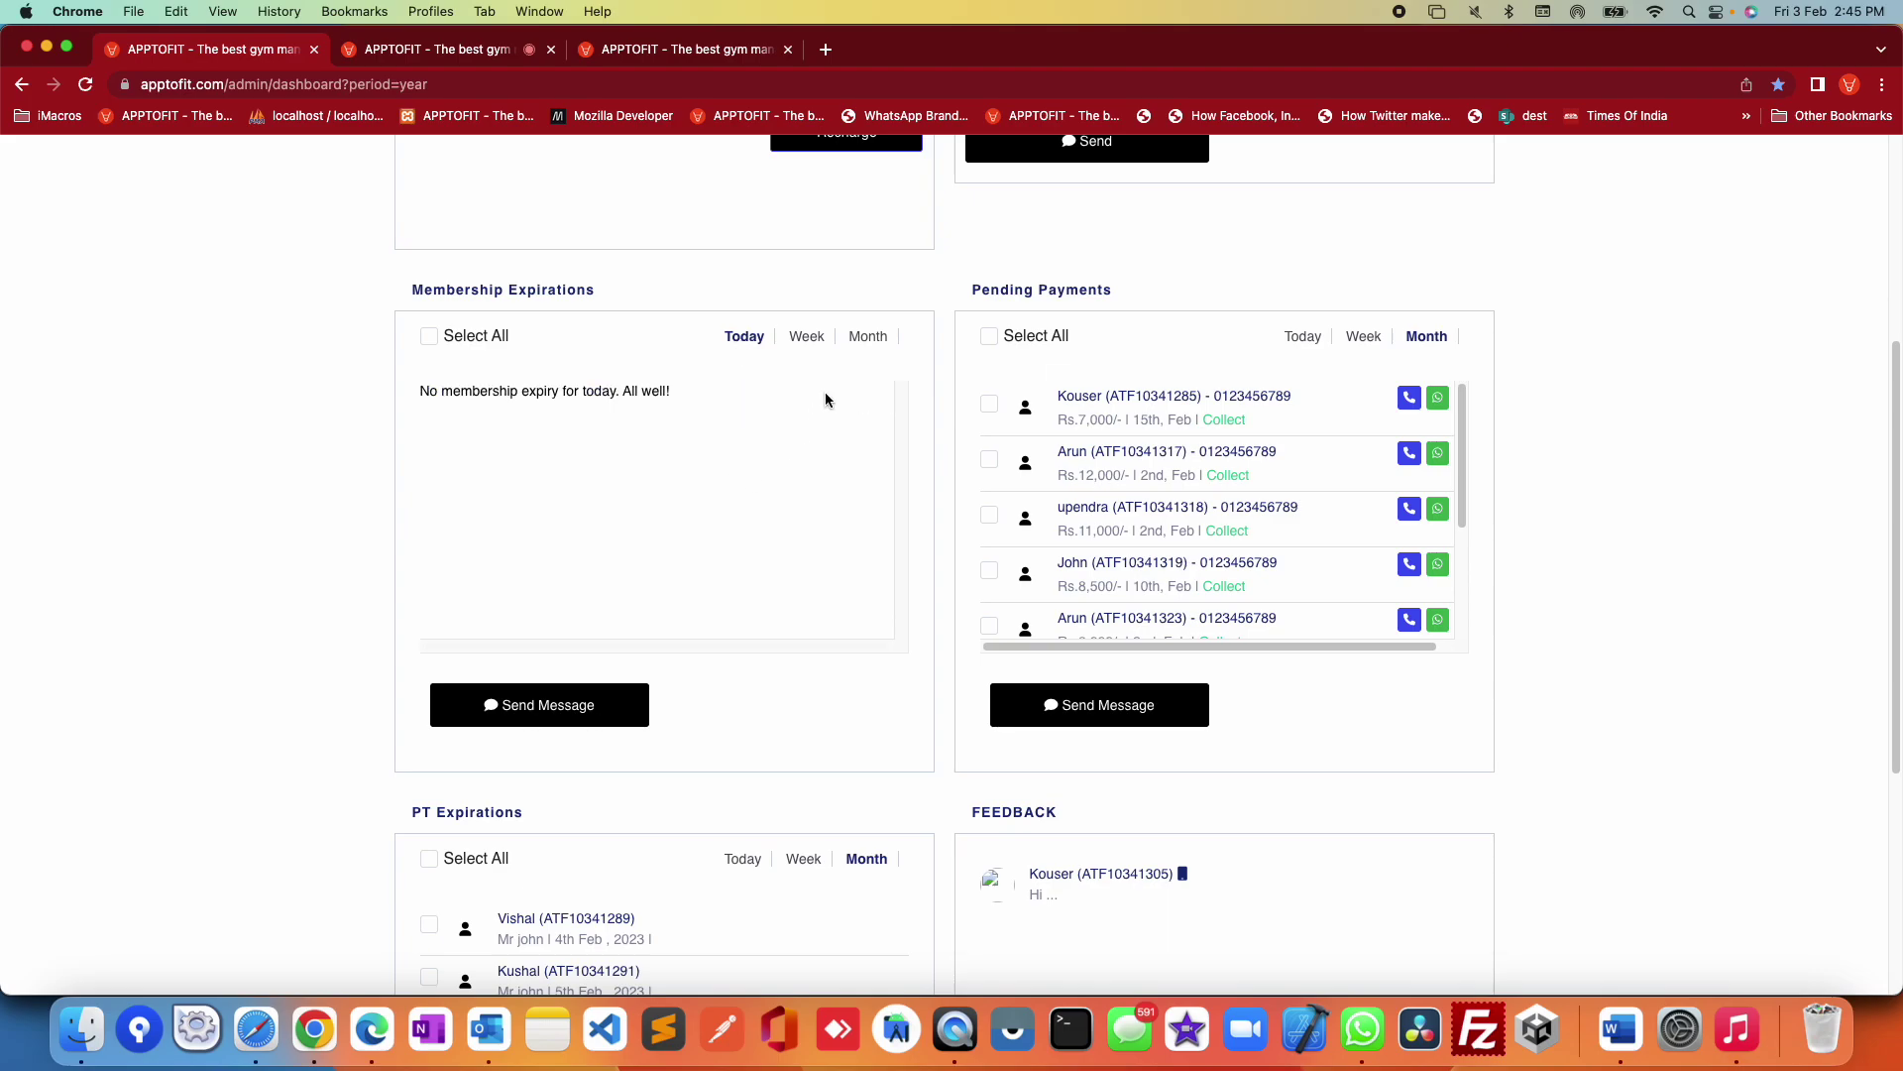
pyautogui.click(872, 339)
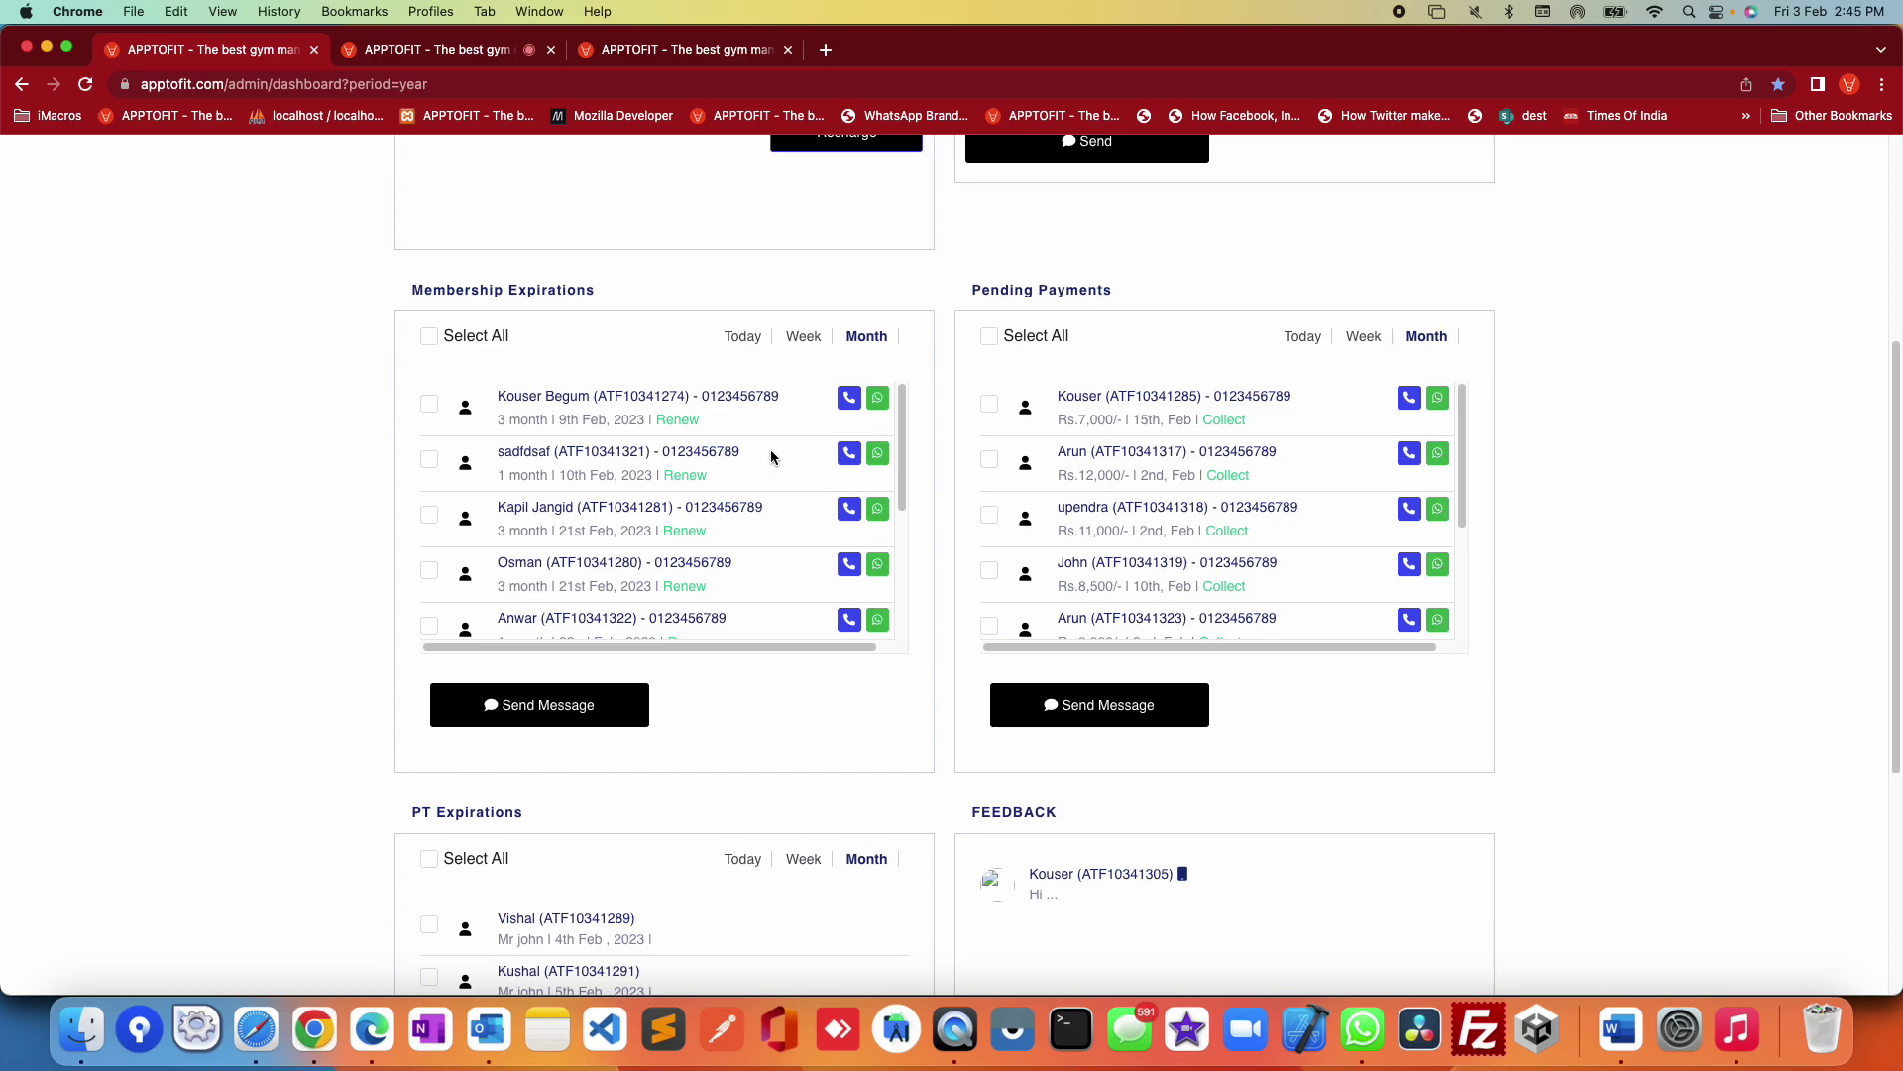
# Step: Tick the first two expiring members and start a message to them
pyautogui.click(432, 340)
pyautogui.click(431, 337)
pyautogui.click(429, 404)
pyautogui.click(429, 459)
pyautogui.click(576, 711)
pyautogui.click(724, 697)
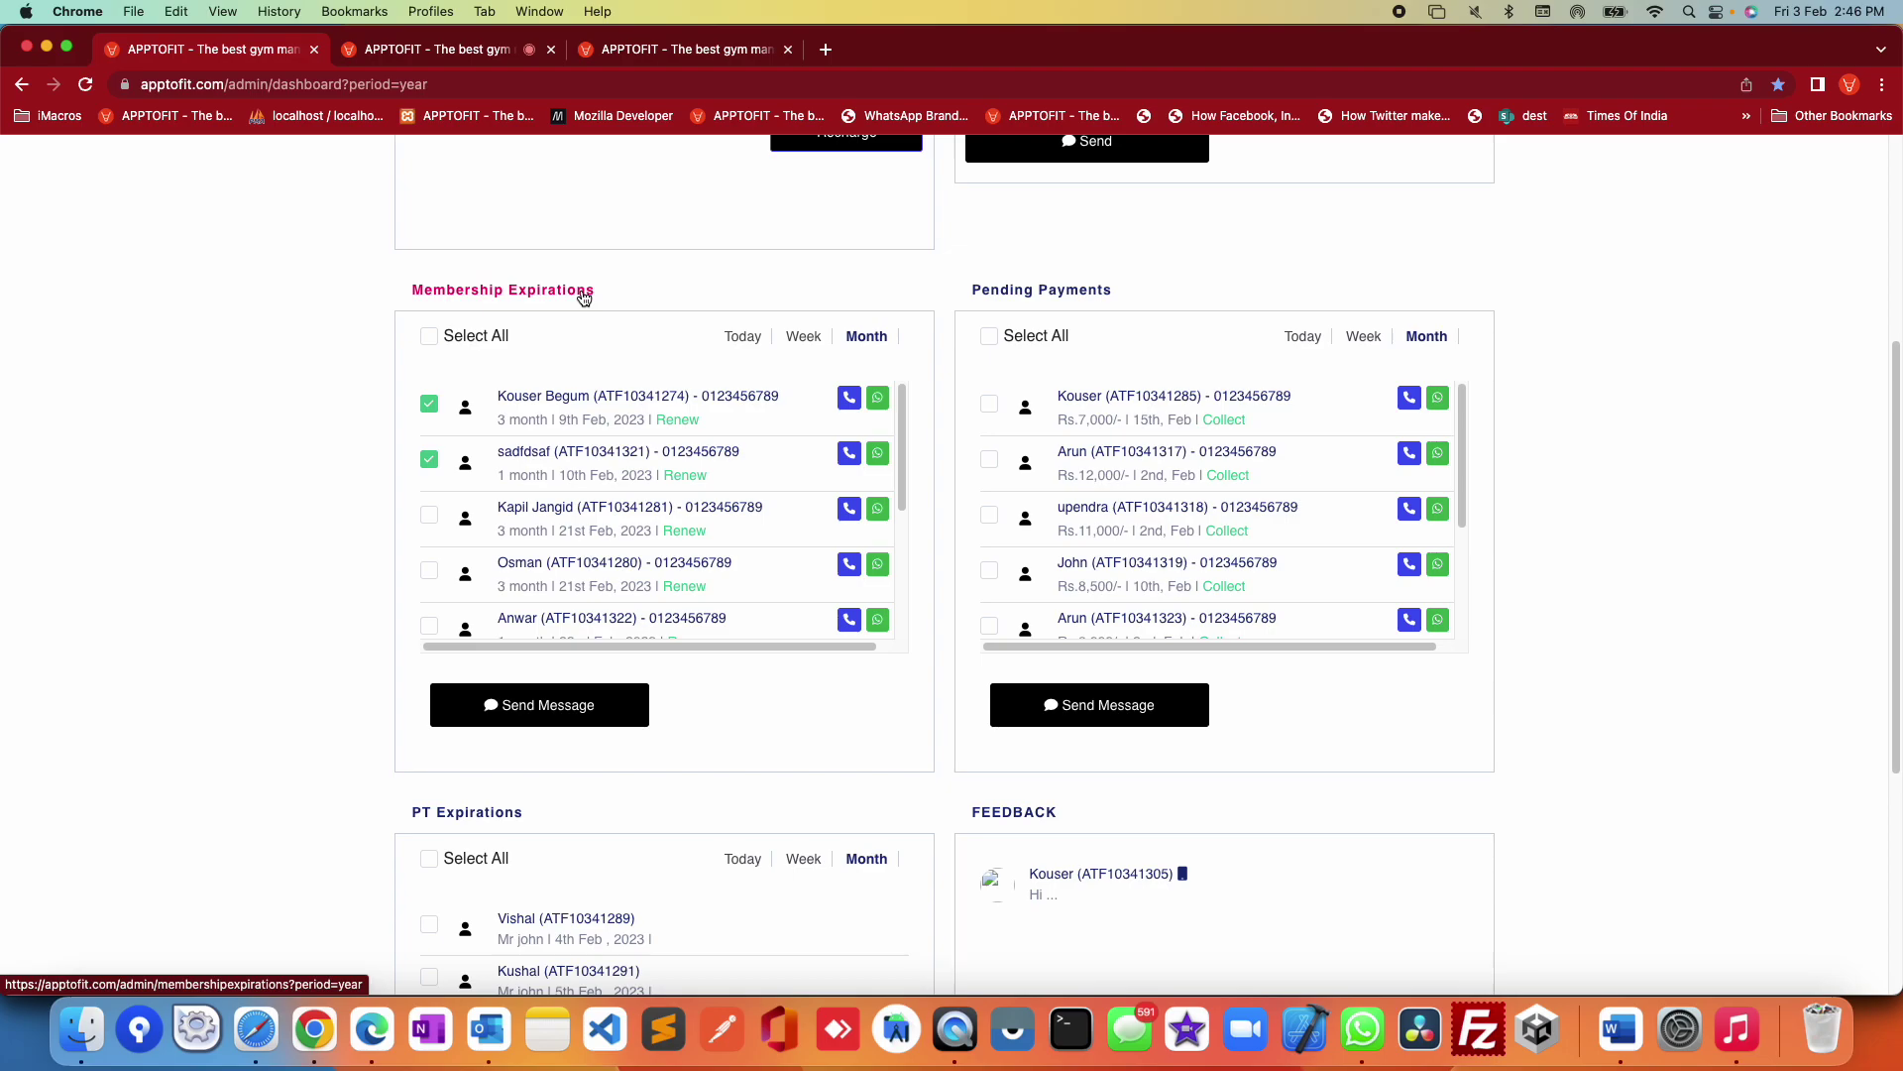
# Step: Open the full Membership Expirations page in a new tab and show its date filters
pyautogui.keyDown('super'); pyautogui.click(496, 297); pyautogui.keyUp('super')
pyautogui.click(905, 52)
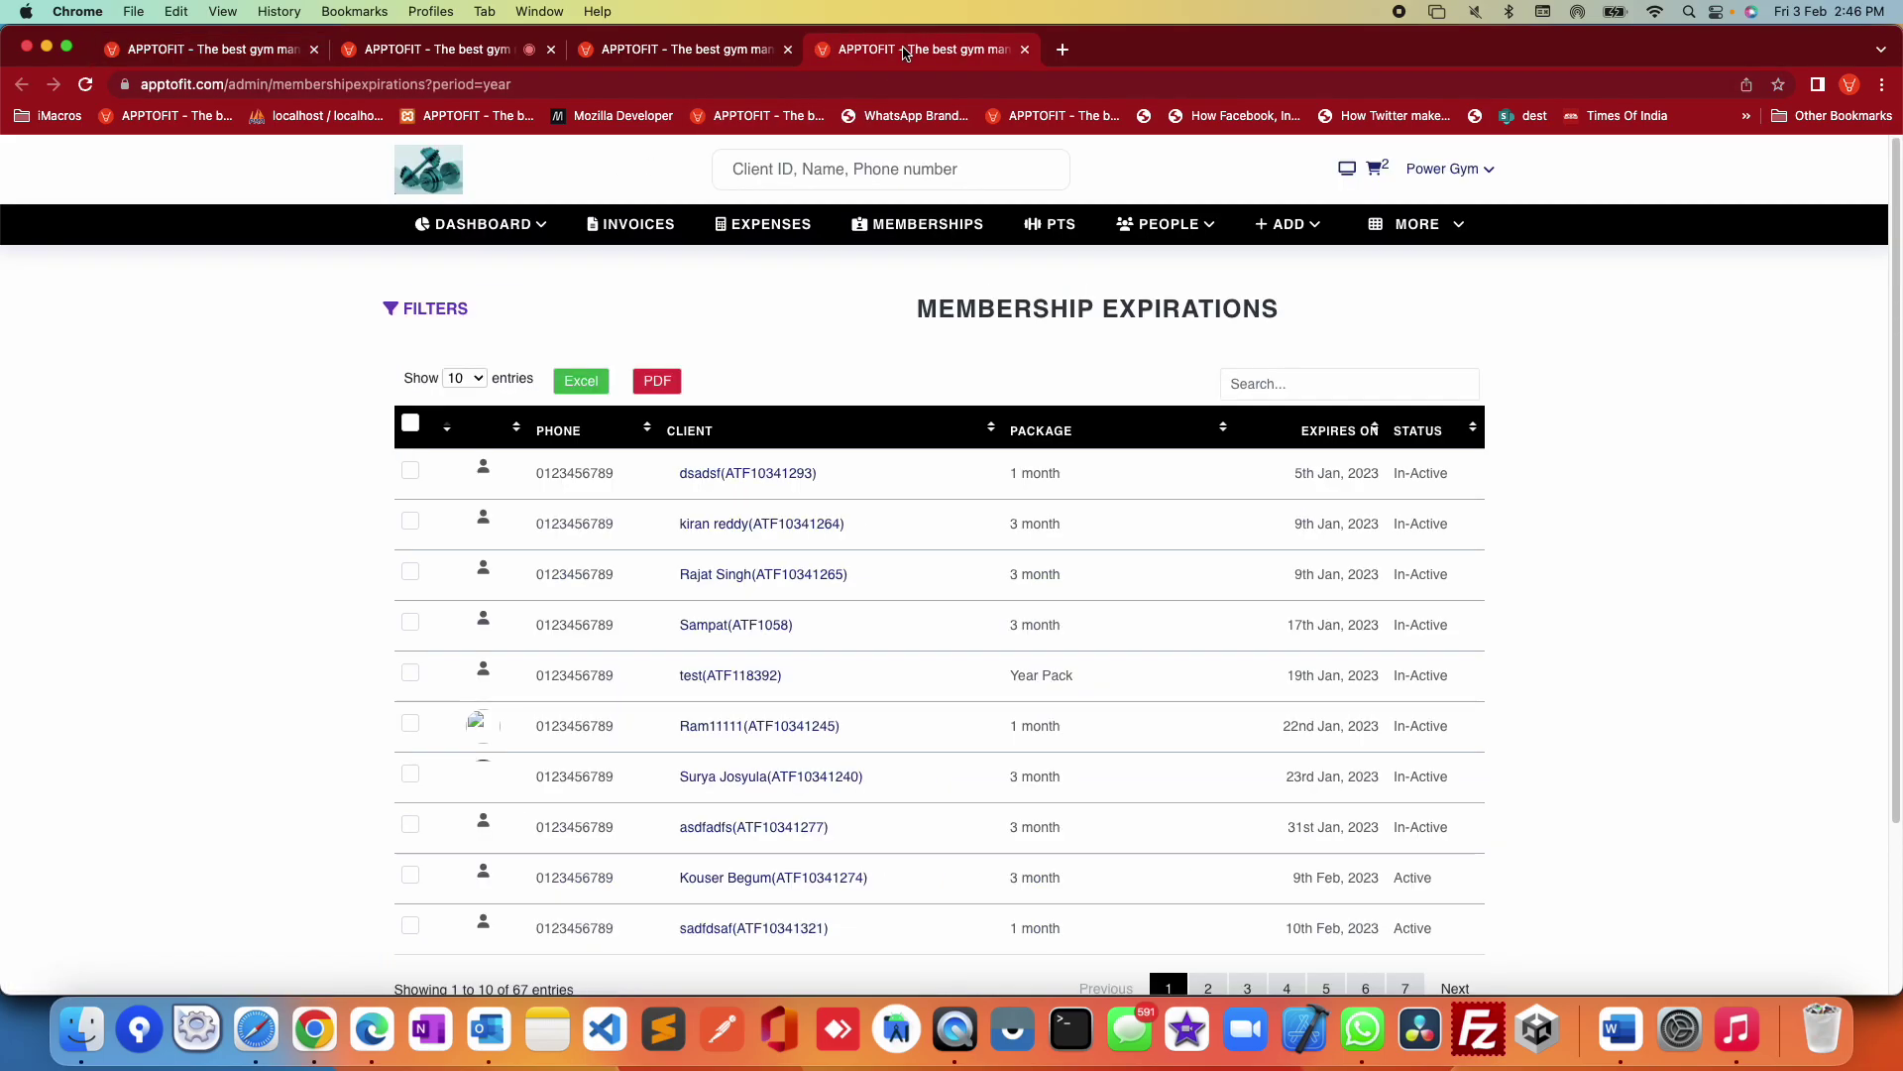
pyautogui.click(428, 308)
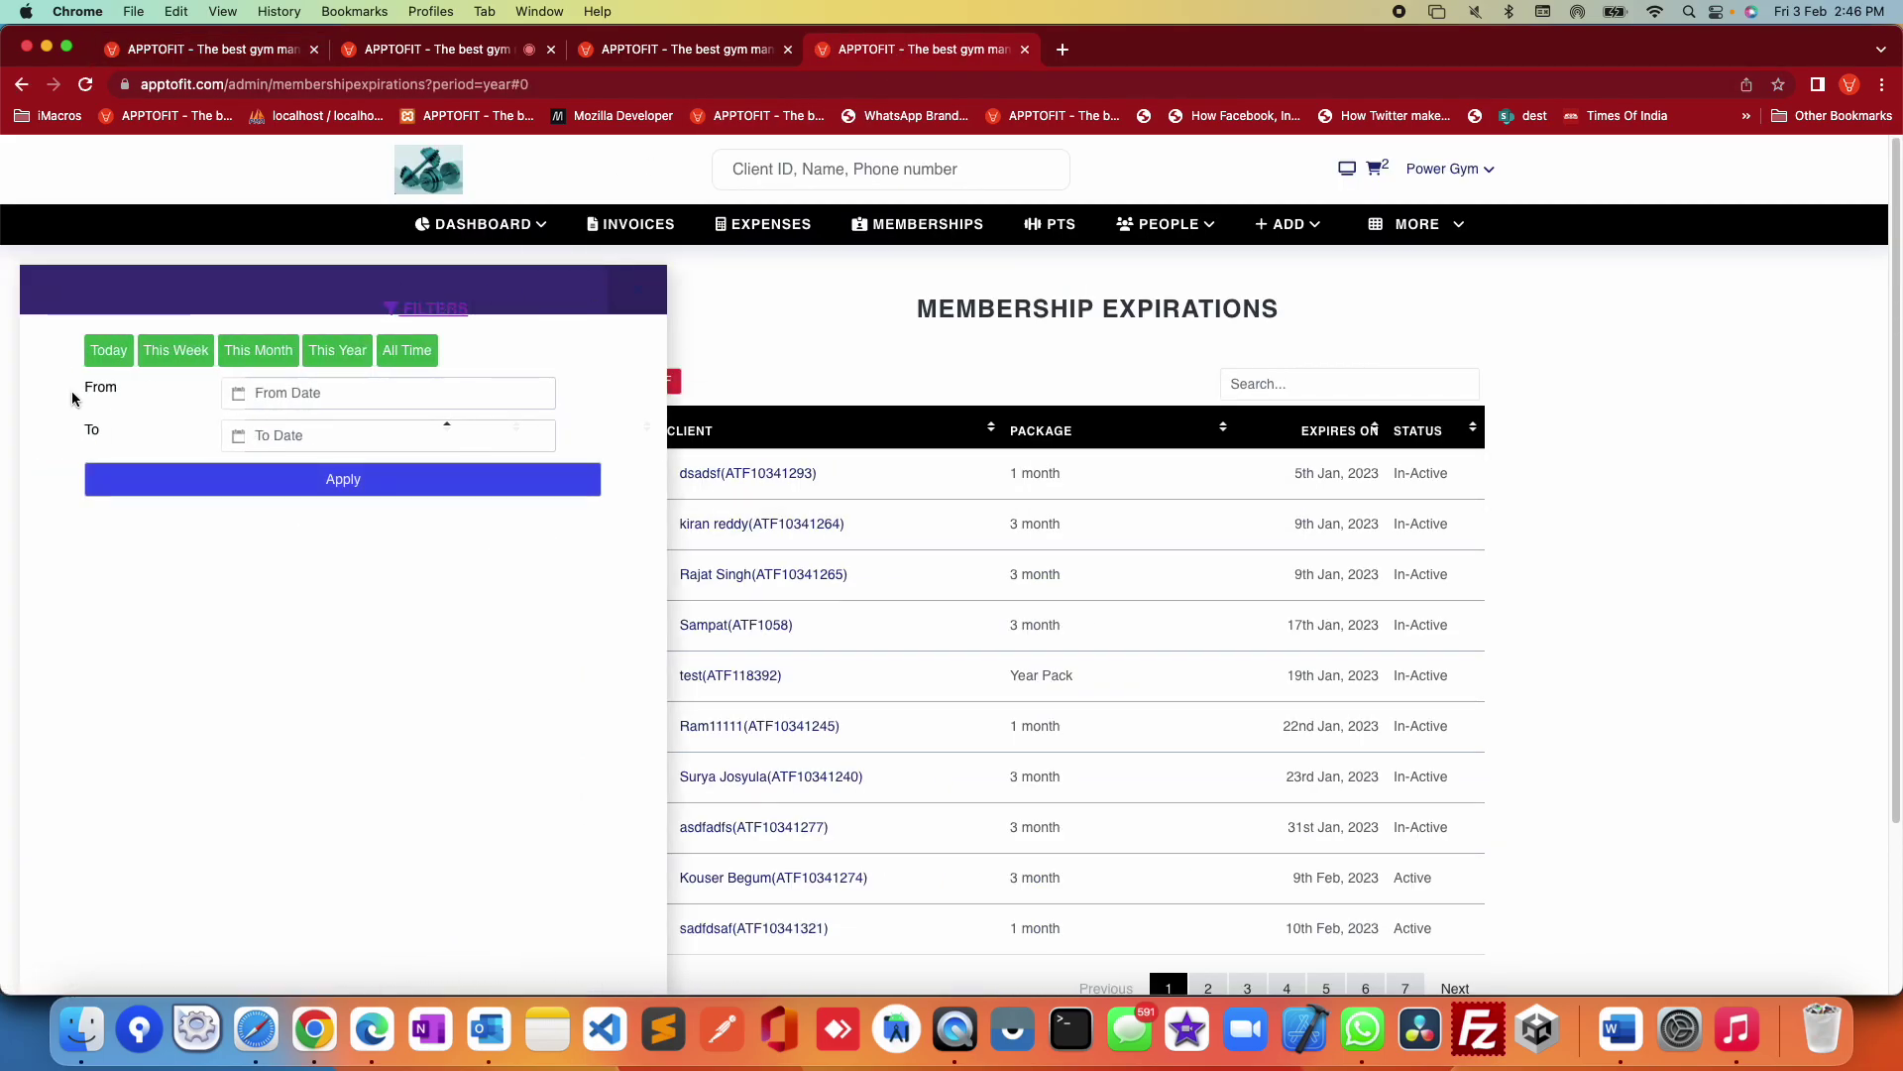
# Step: Return to the dashboard and highlight this month's Pending Payments list
pyautogui.click(234, 62)
pyautogui.moveTo(956, 272); pyautogui.dragTo(1529, 637)
pyautogui.click(1562, 656)
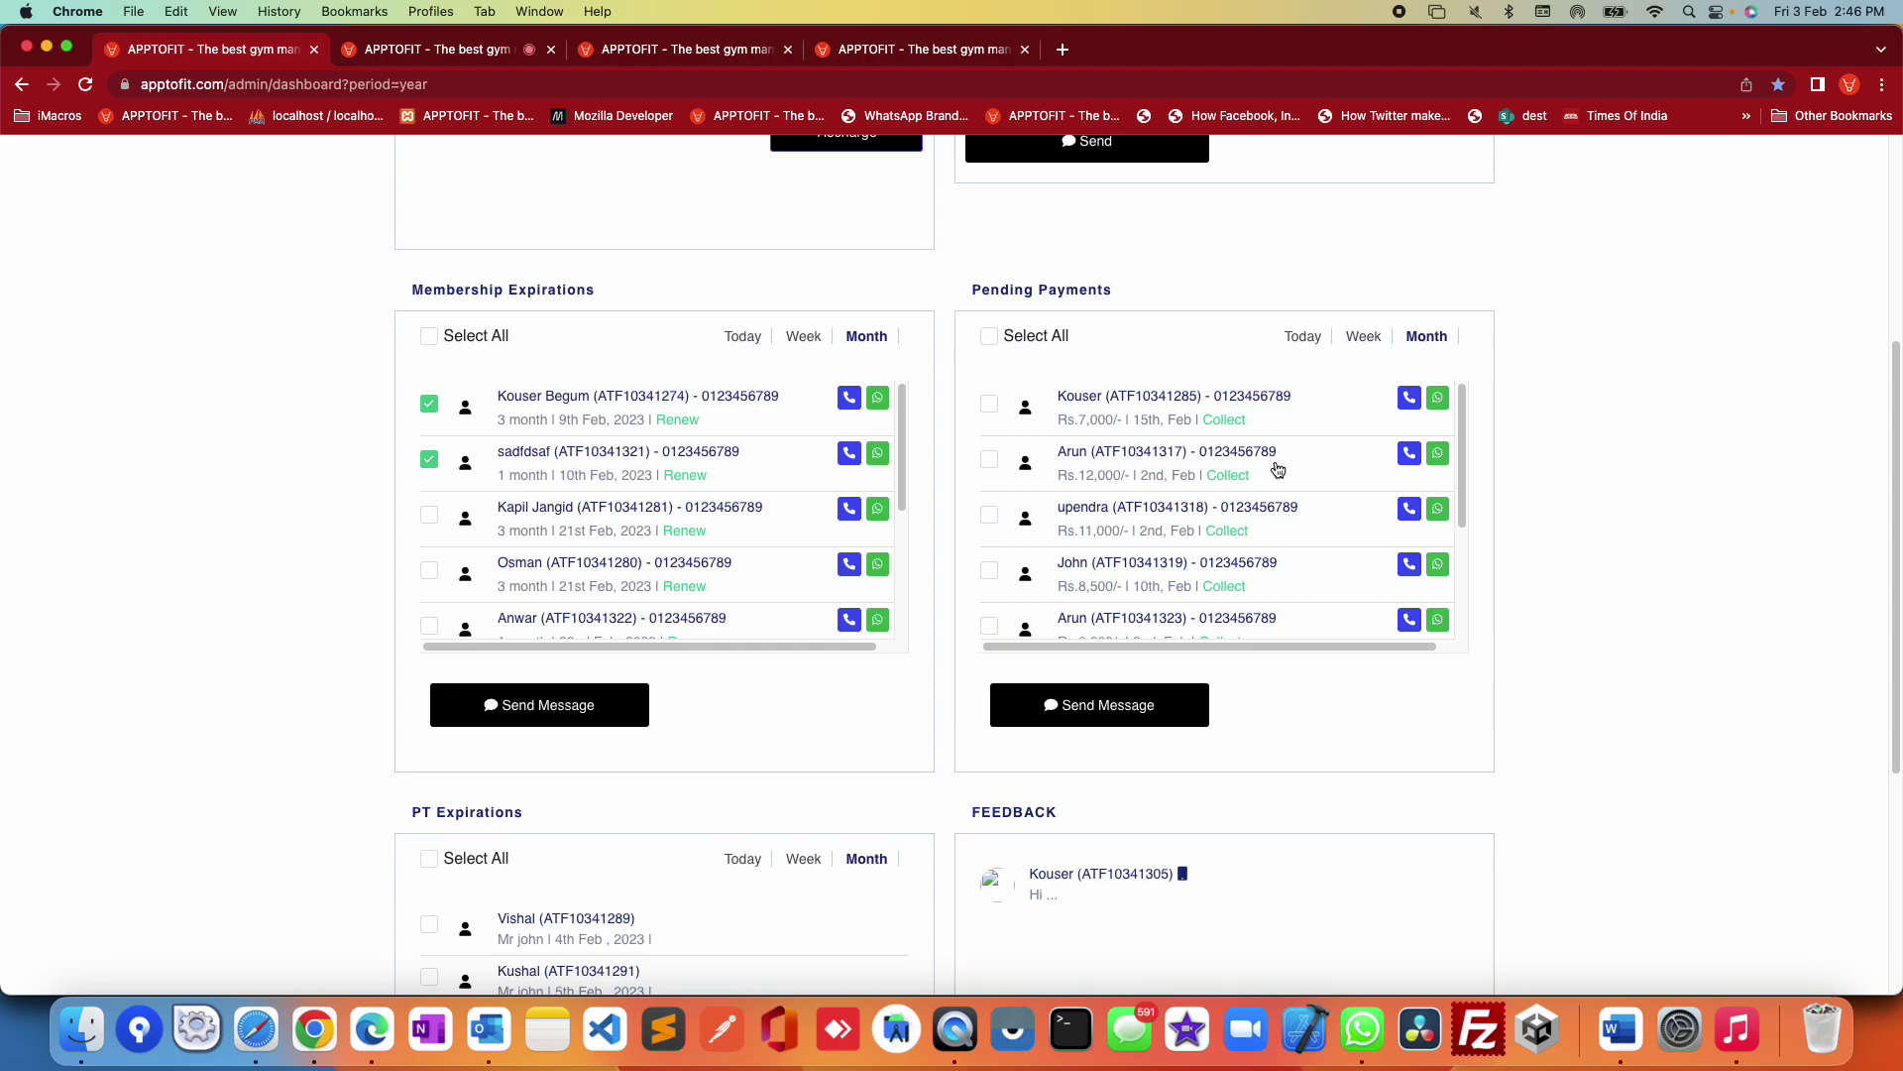
# Step: Open the balance collection page for the first pending payment, showing 7000 outstanding
pyautogui.keyDown('super'); pyautogui.click(1219, 425); pyautogui.keyUp('super')
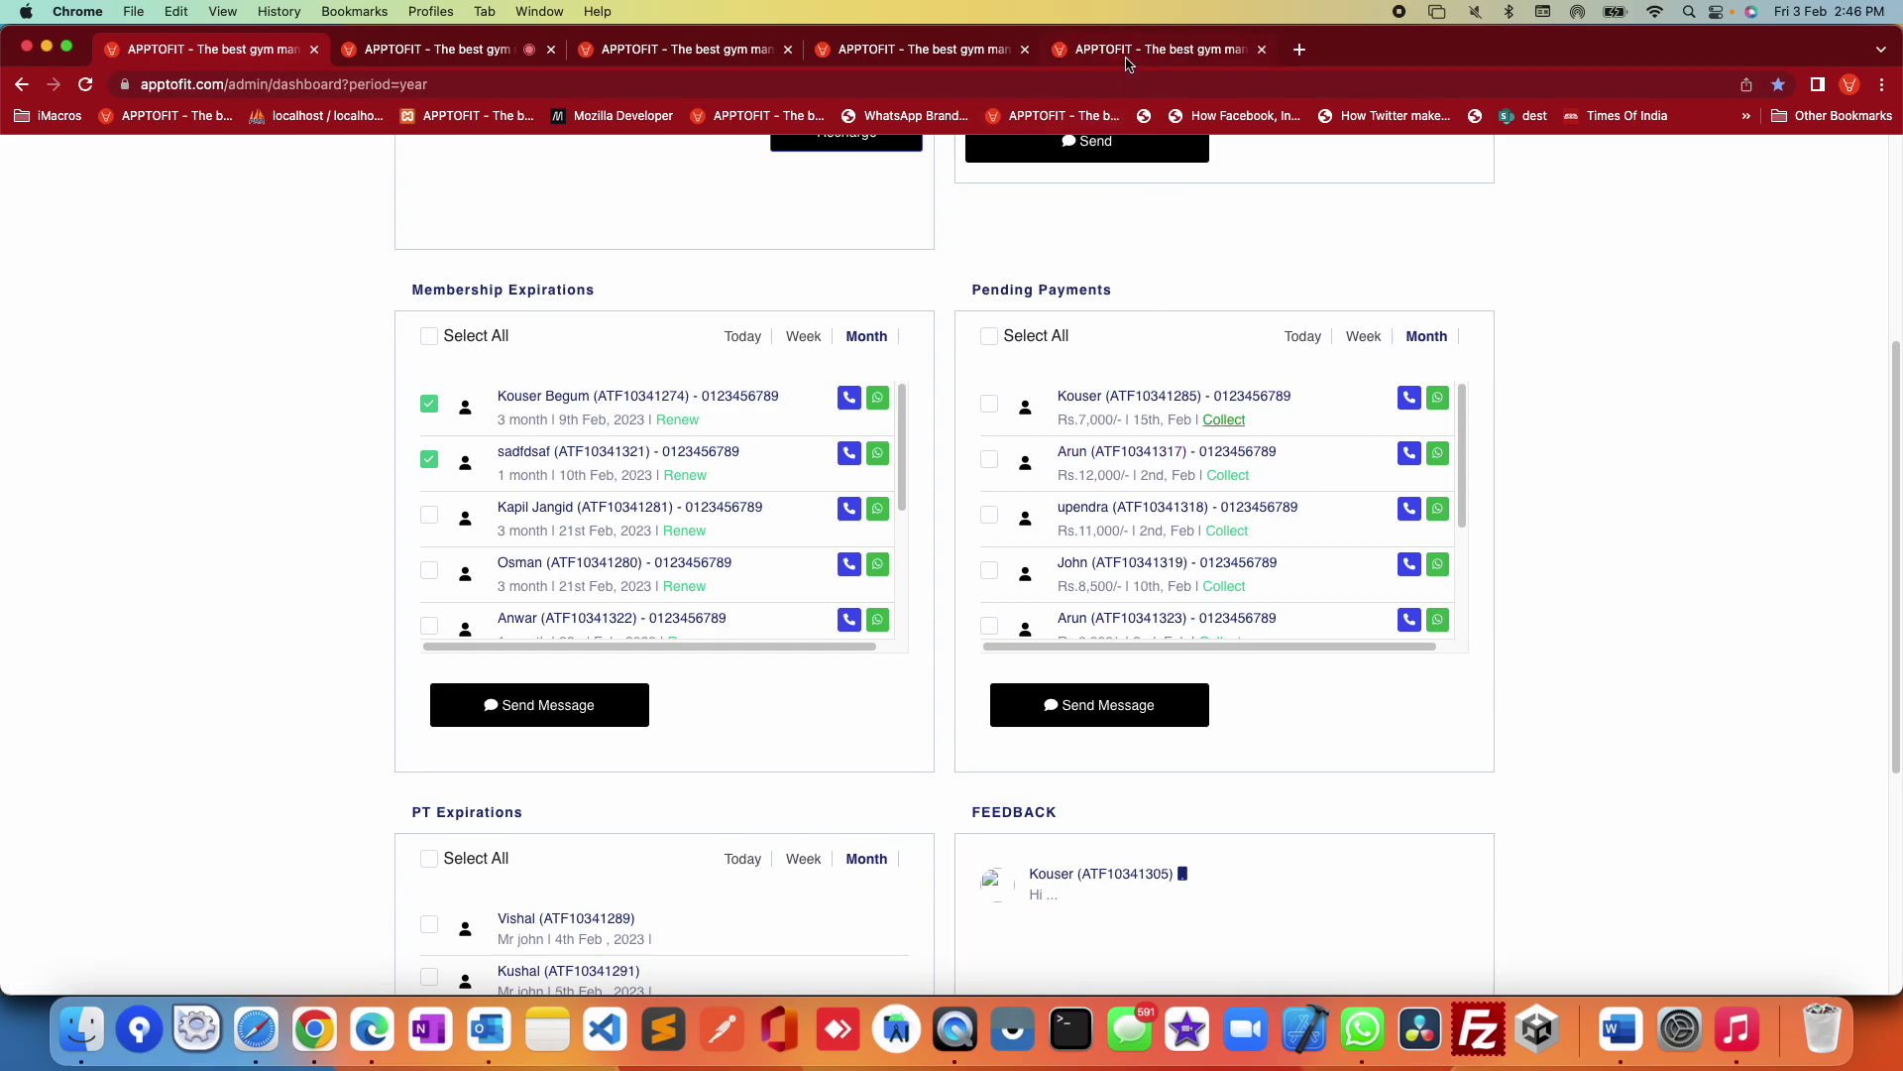
pyautogui.click(1130, 49)
pyautogui.scroll(-1, 488, 702)
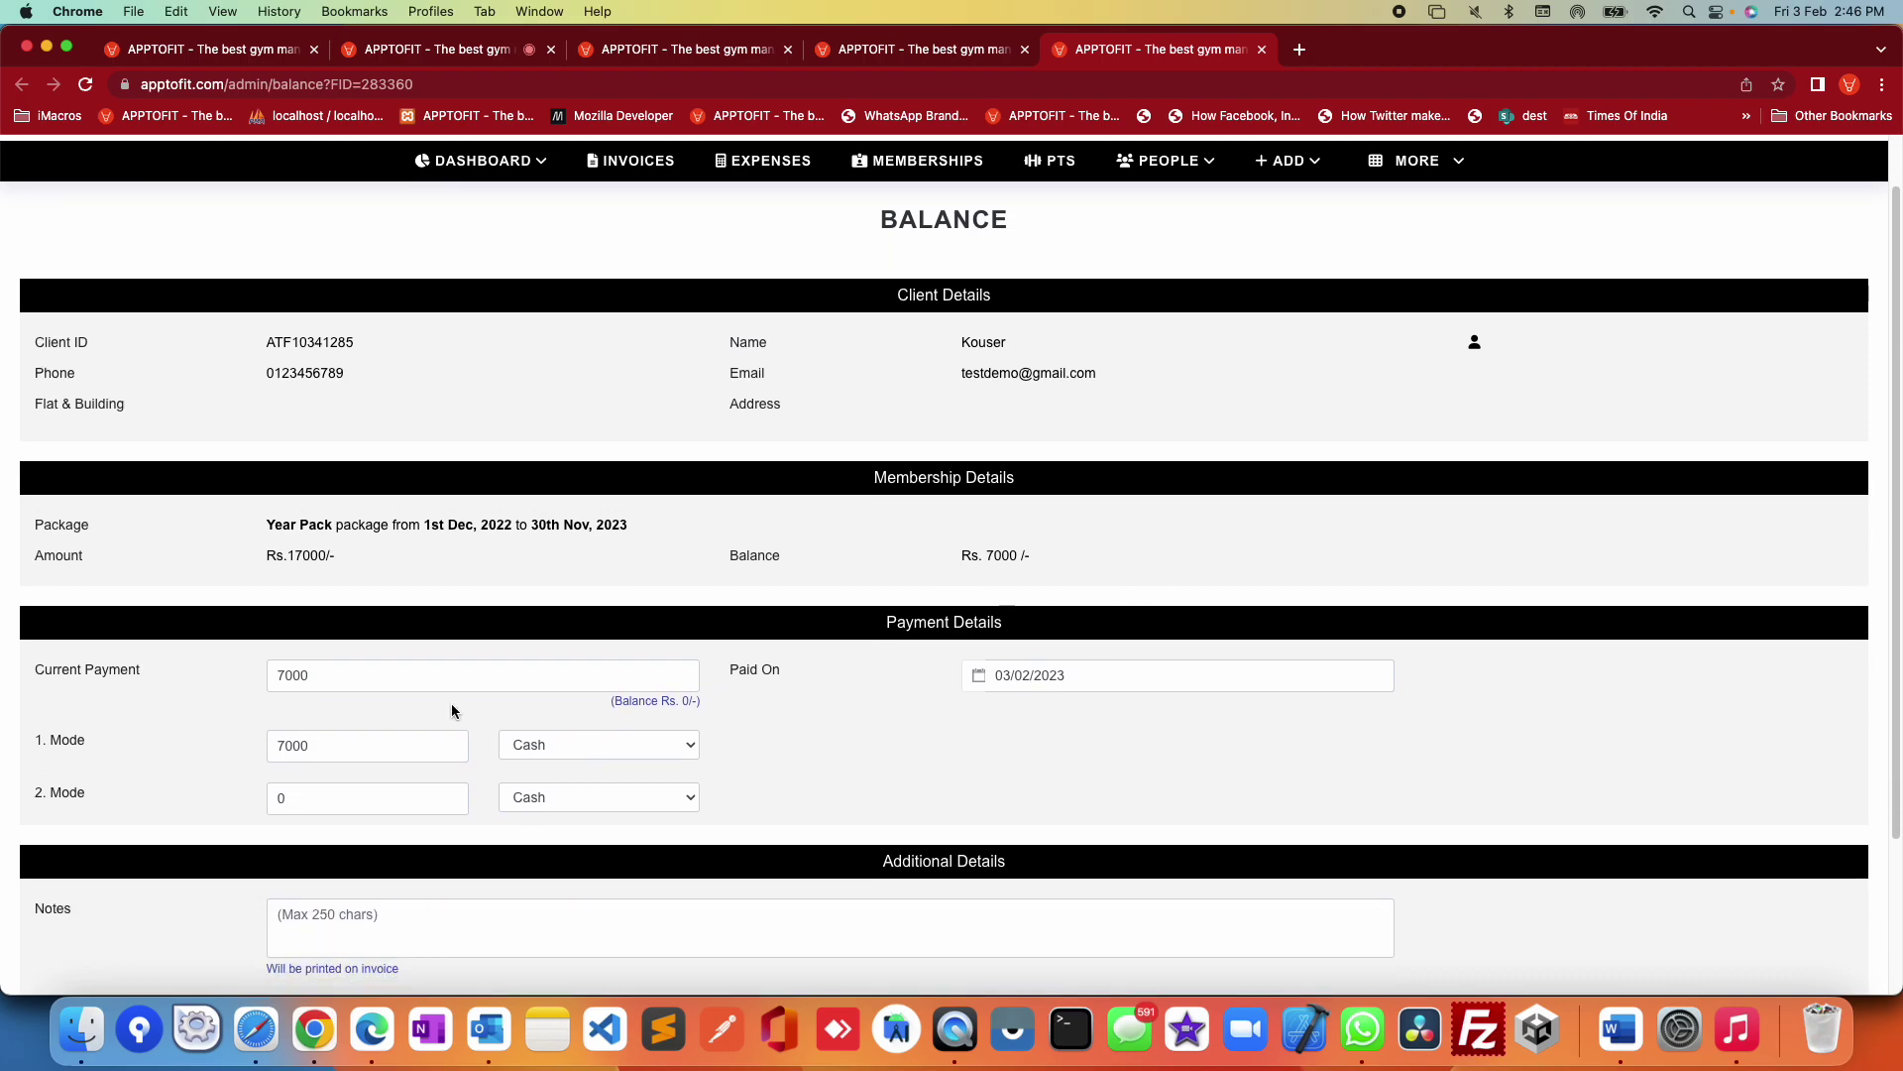
pyautogui.scroll(-4, 510, 731)
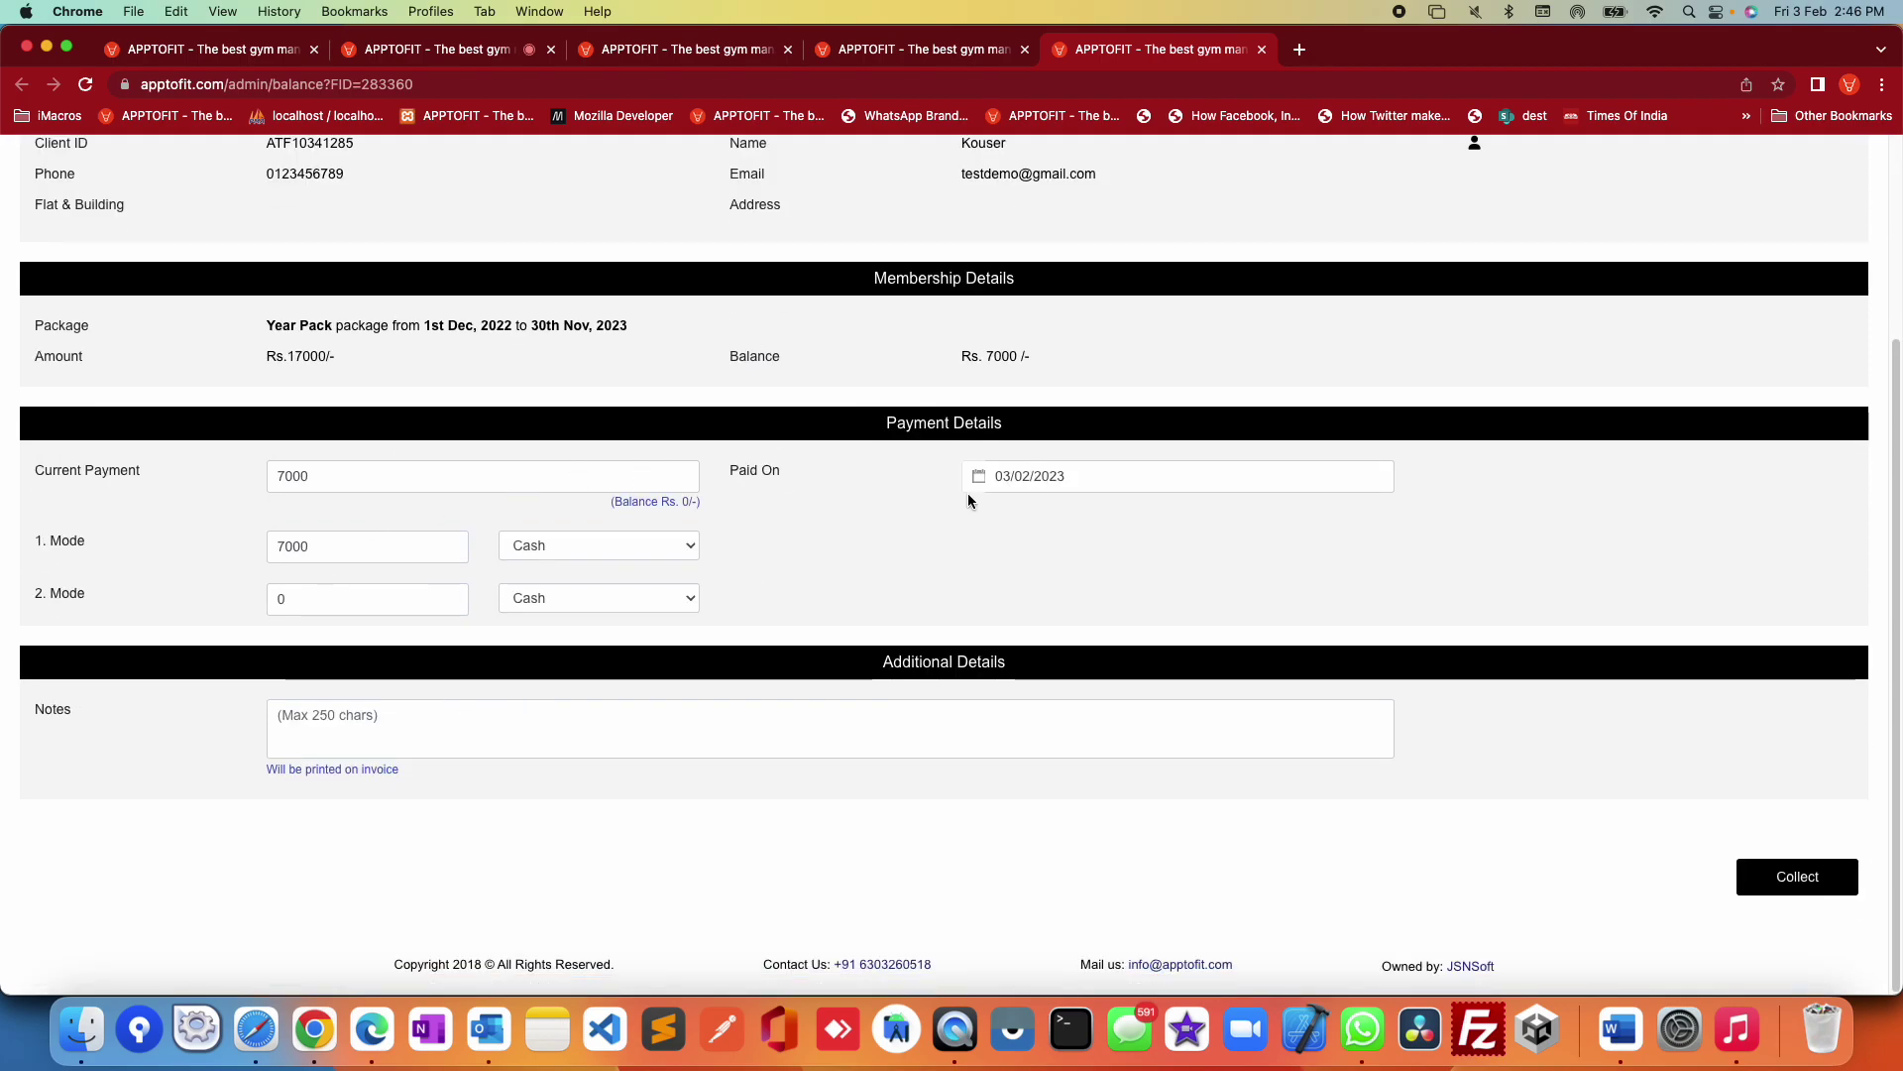
pyautogui.scroll(3, 968, 491)
pyautogui.doubleClick(1006, 490)
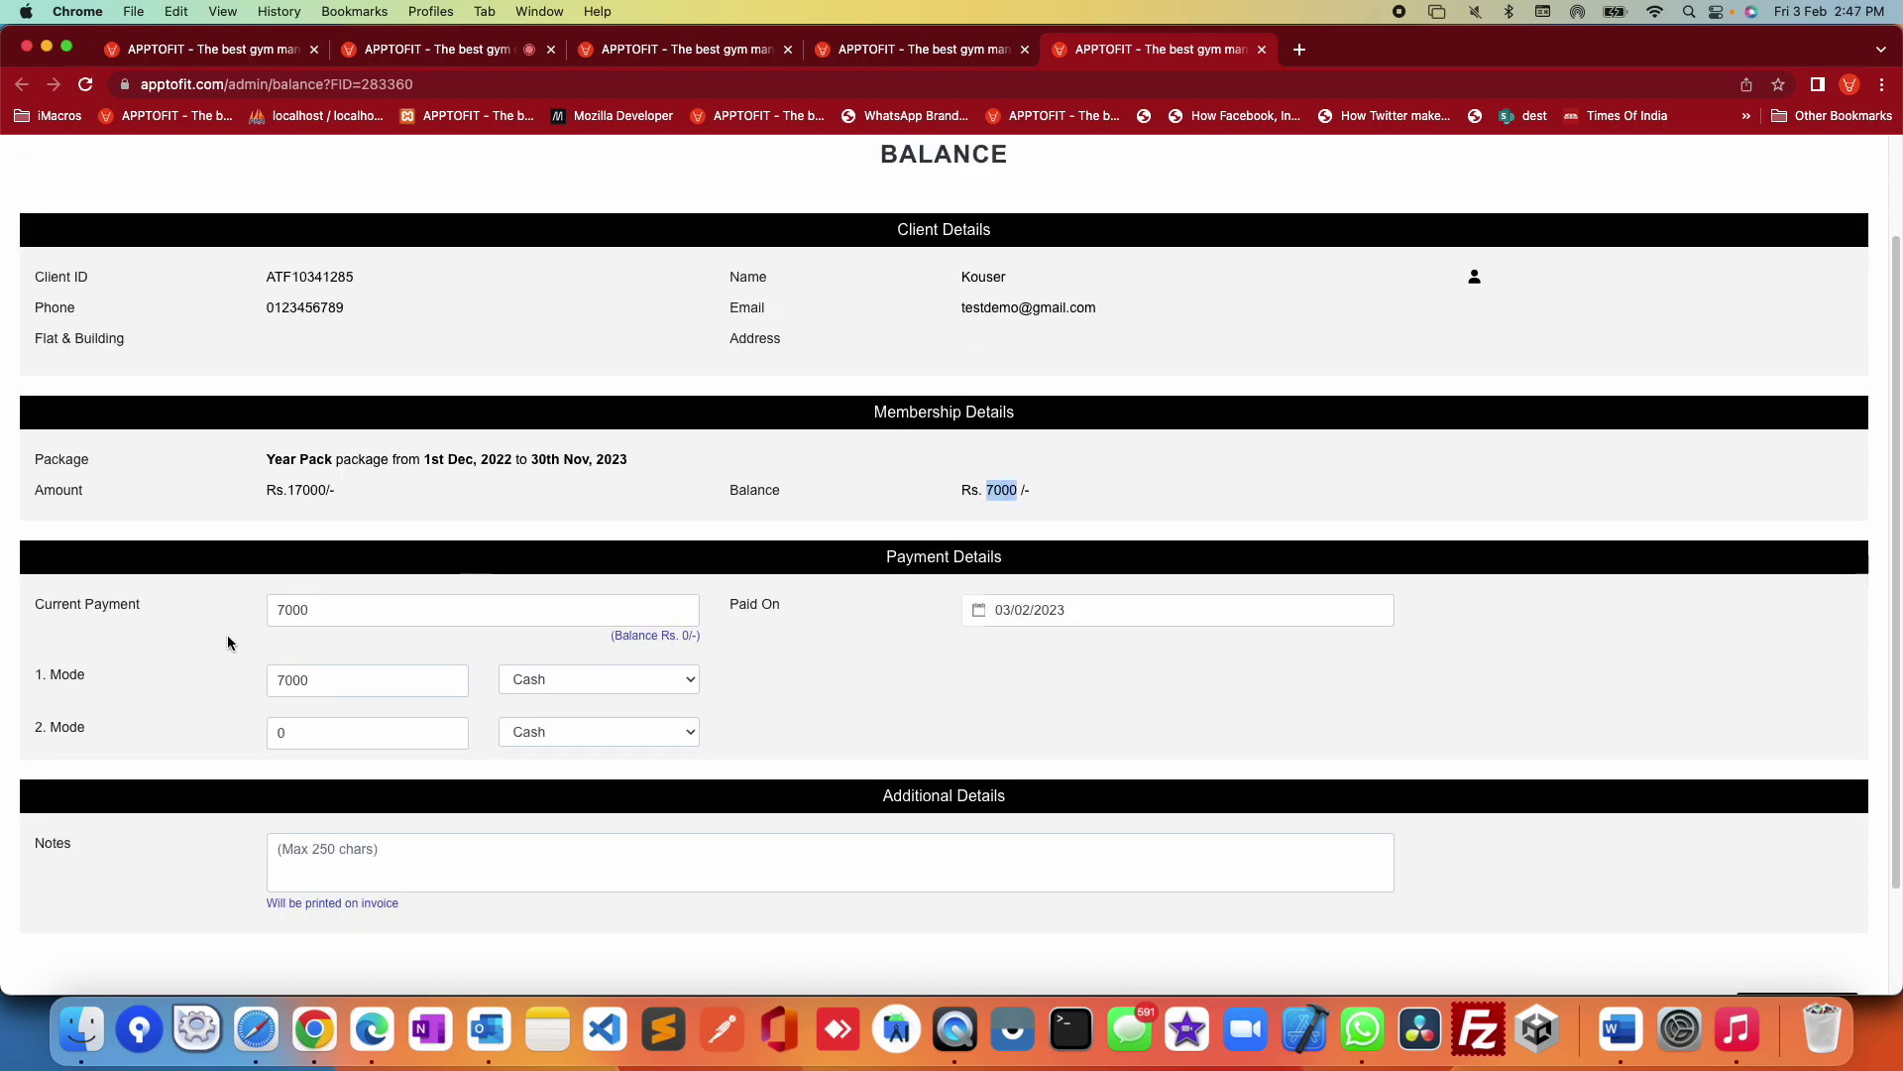
# Step: Set Current Payment to 2000 and the reminder date to 06/02/2023
pyautogui.click(280, 609)
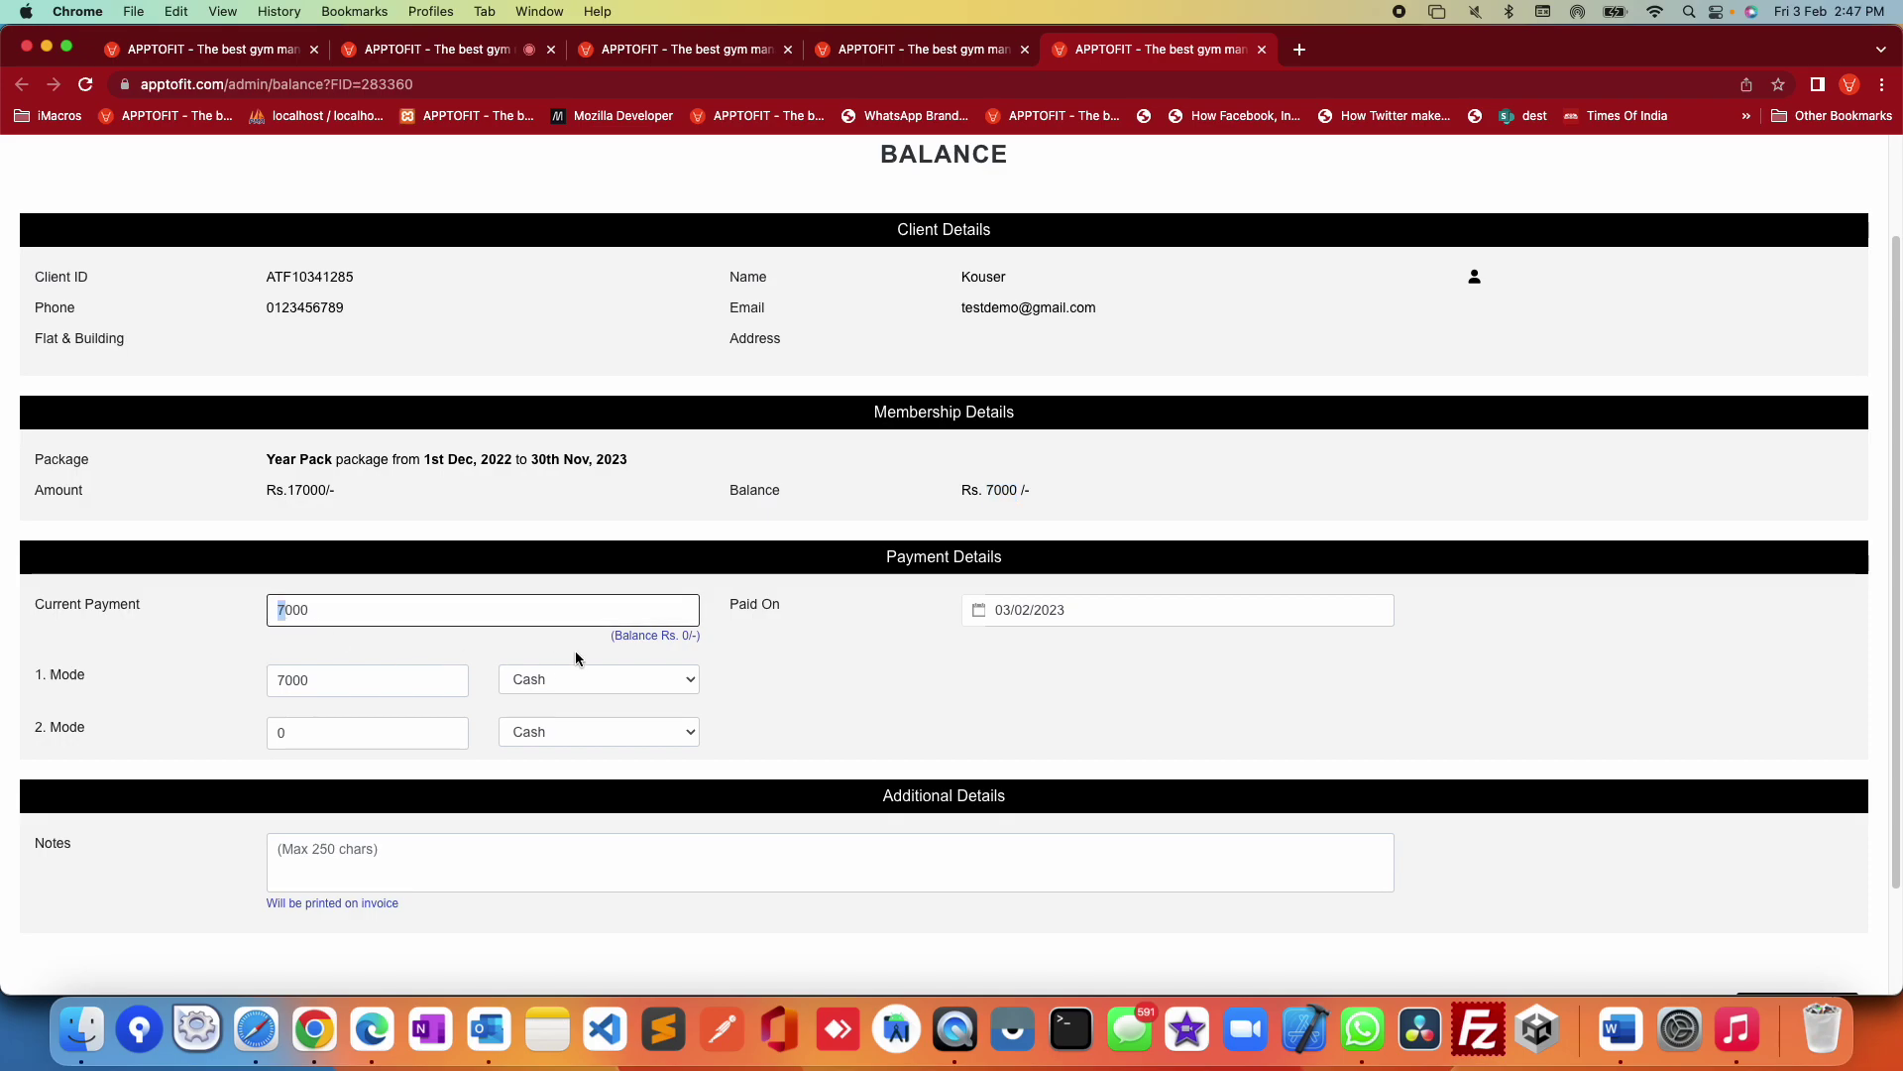
pyautogui.write('2')
pyautogui.click(868, 691)
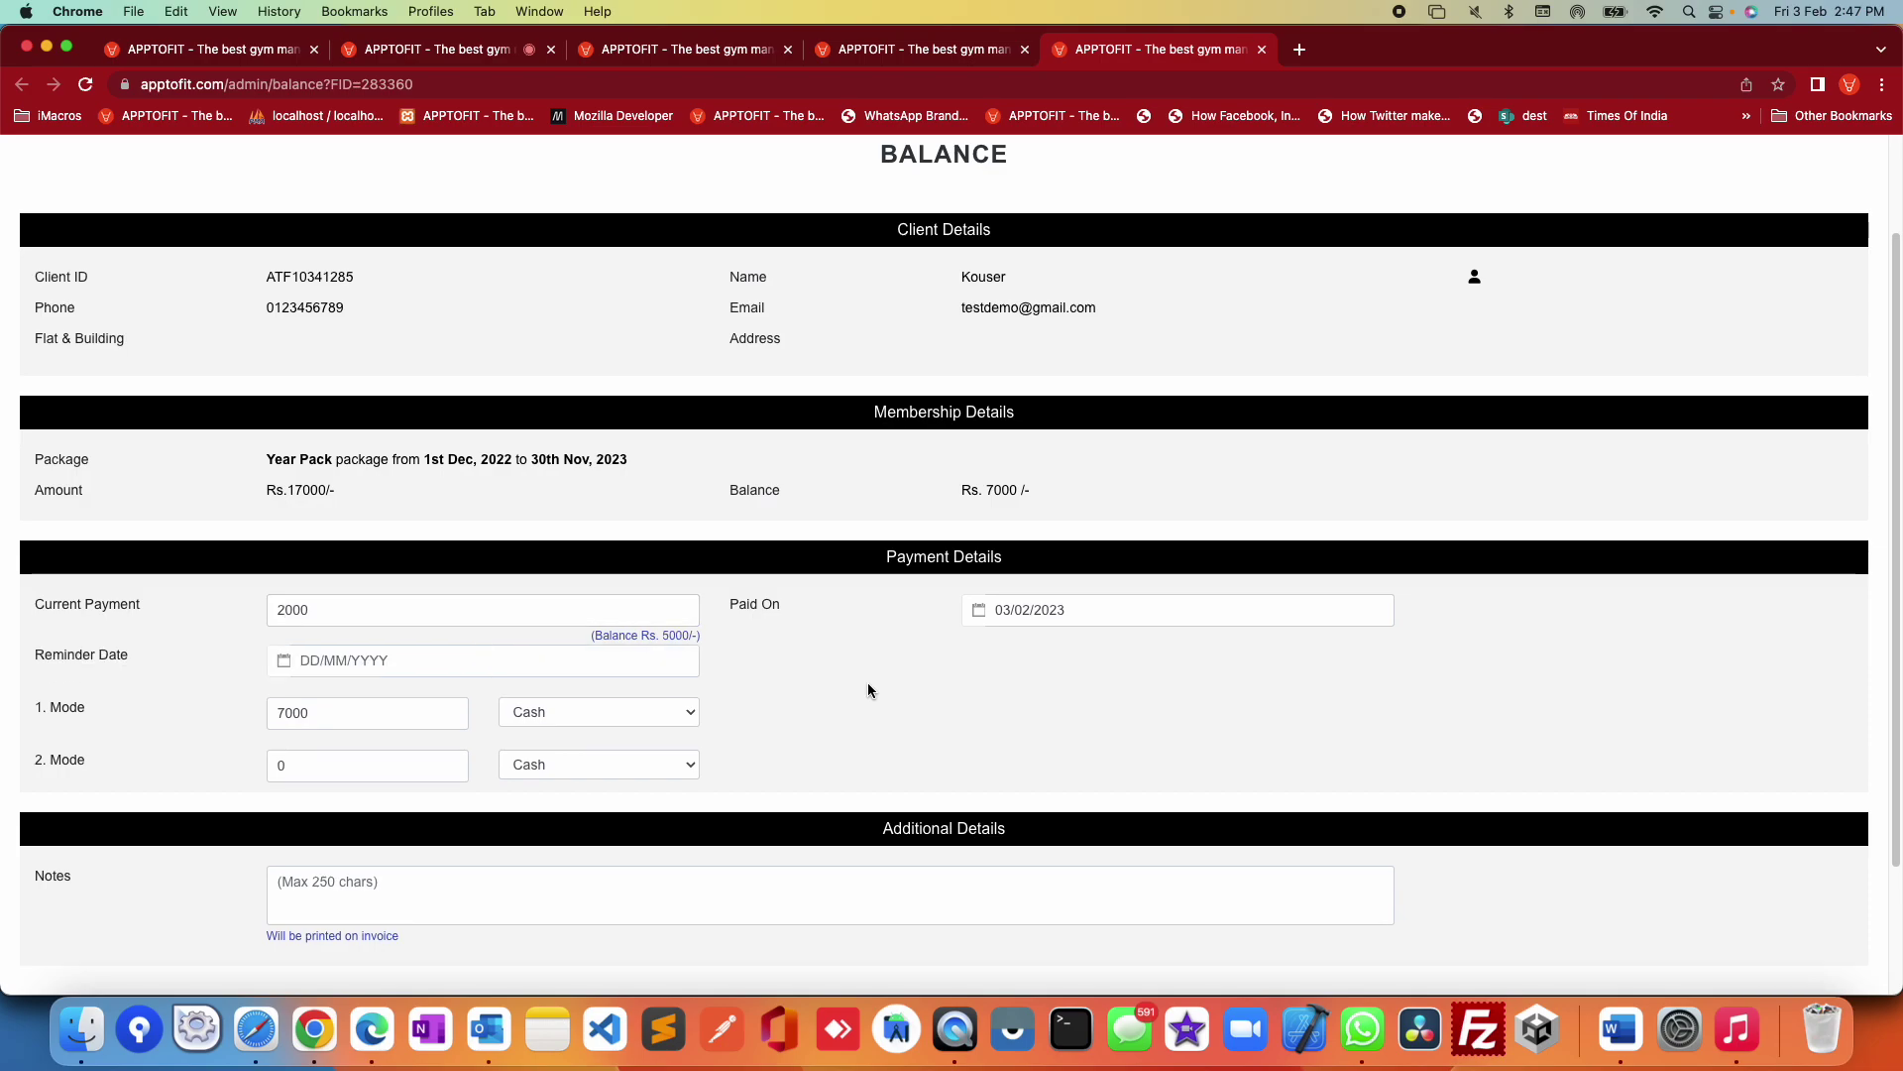
pyautogui.moveTo(611, 635); pyautogui.dragTo(705, 635)
pyautogui.click(400, 660)
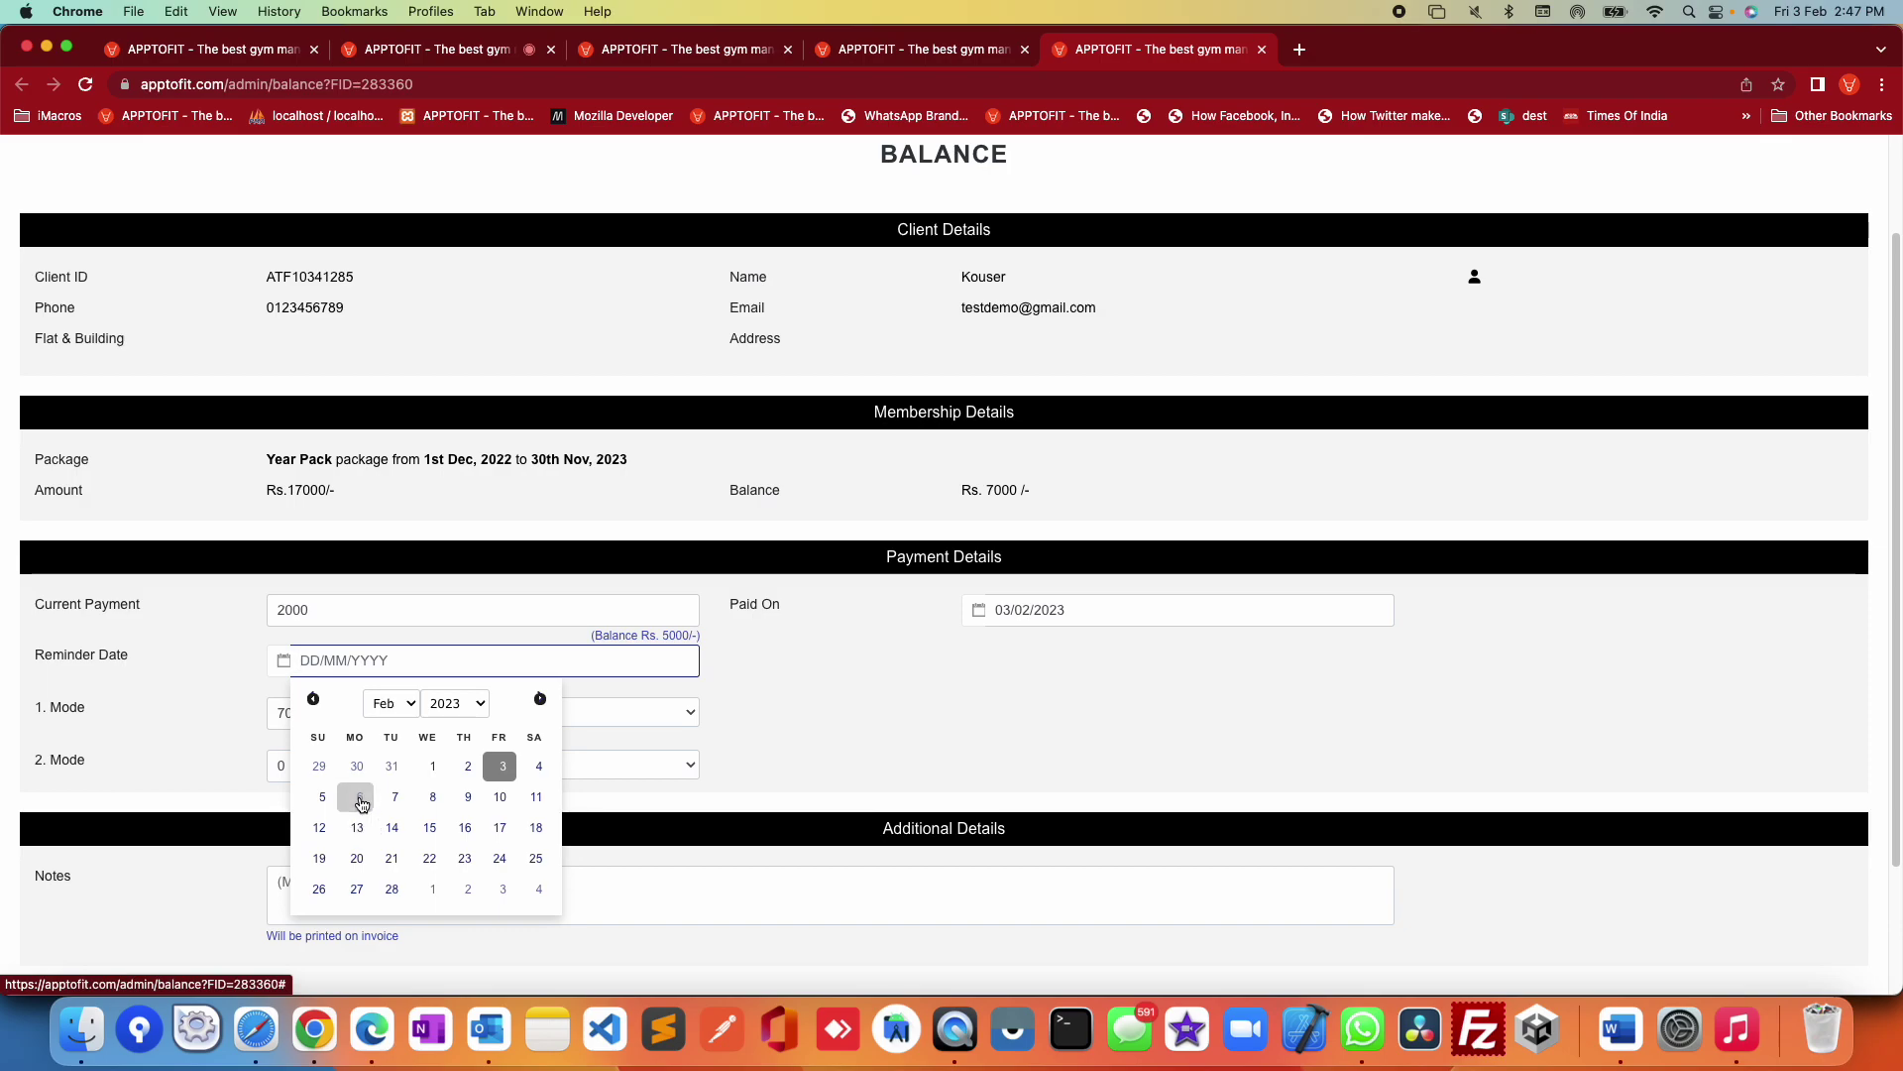
pyautogui.click(361, 801)
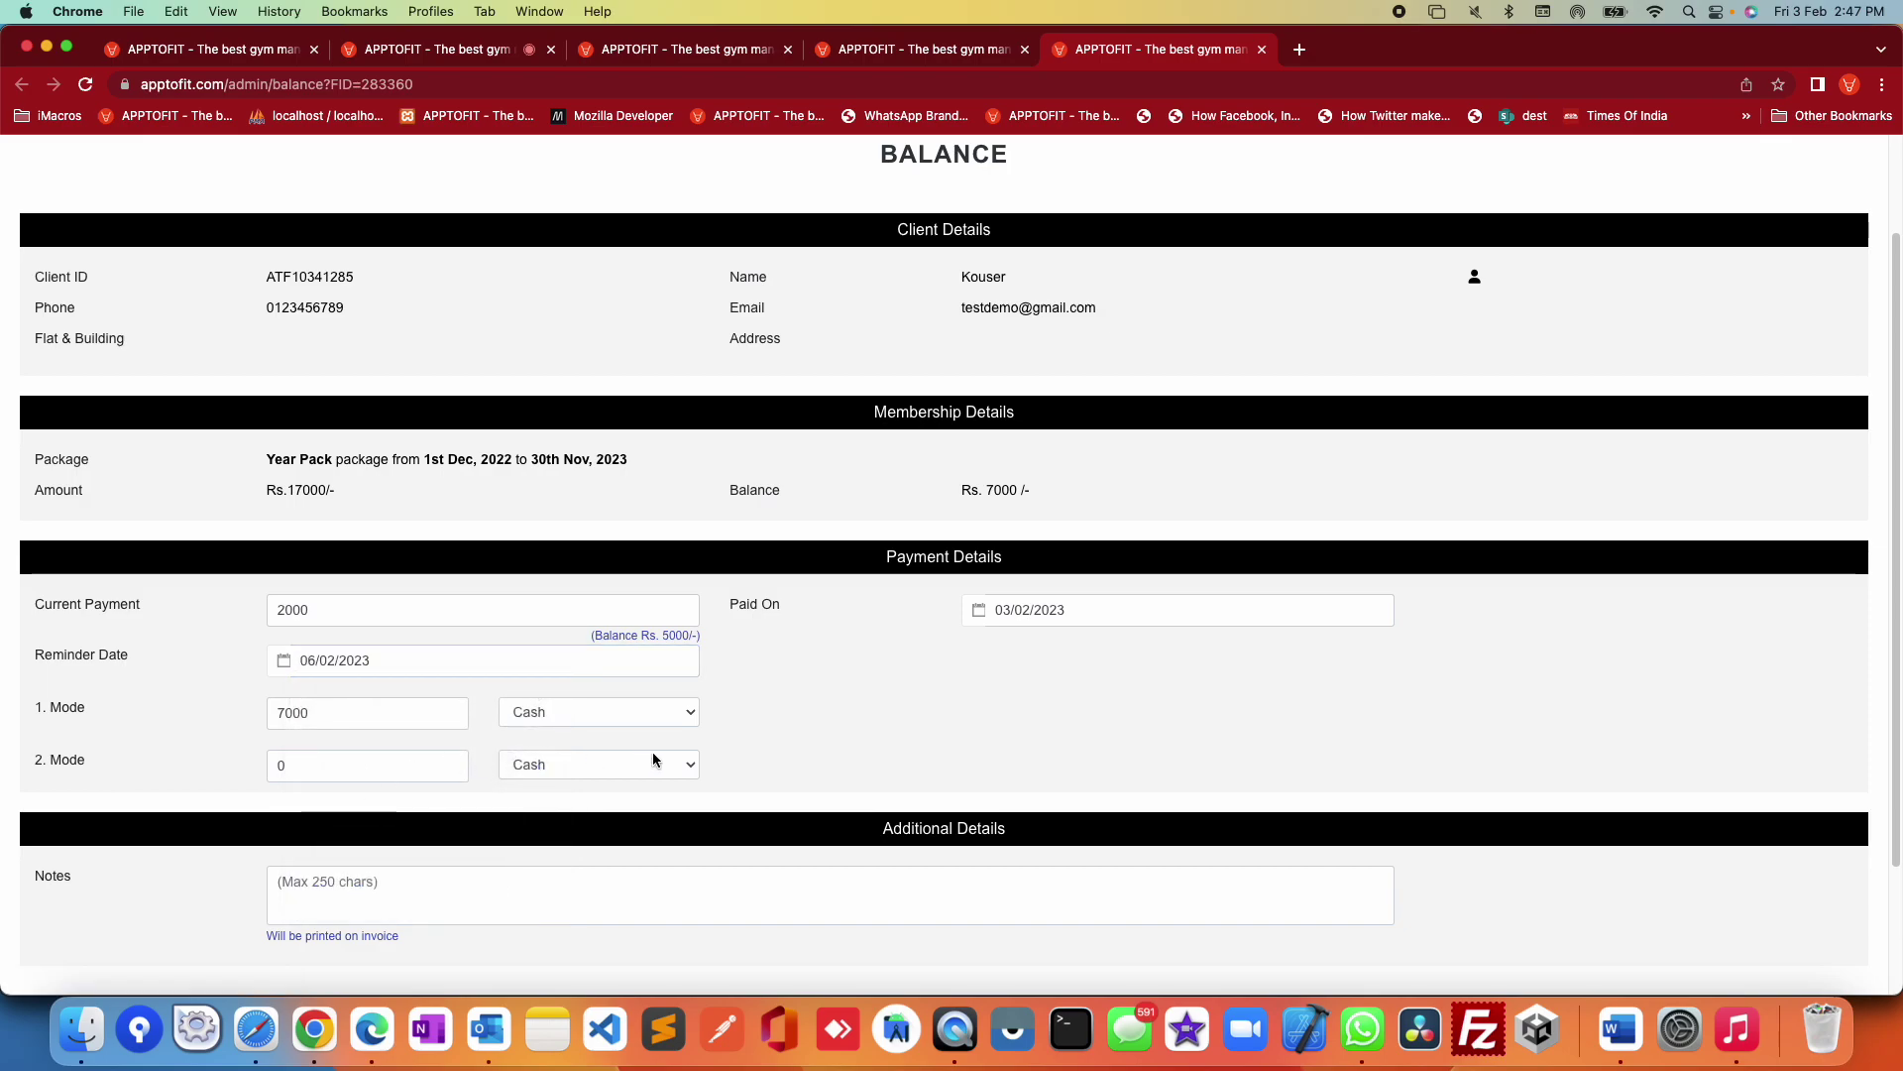
# Step: Set payment Mode 1 to 2000 via GooglePay and collect, leaving 5000 due
pyautogui.moveTo(290, 713); pyautogui.dragTo(230, 718)
pyautogui.write('2')
pyautogui.click(1020, 723)
pyautogui.click(592, 712)
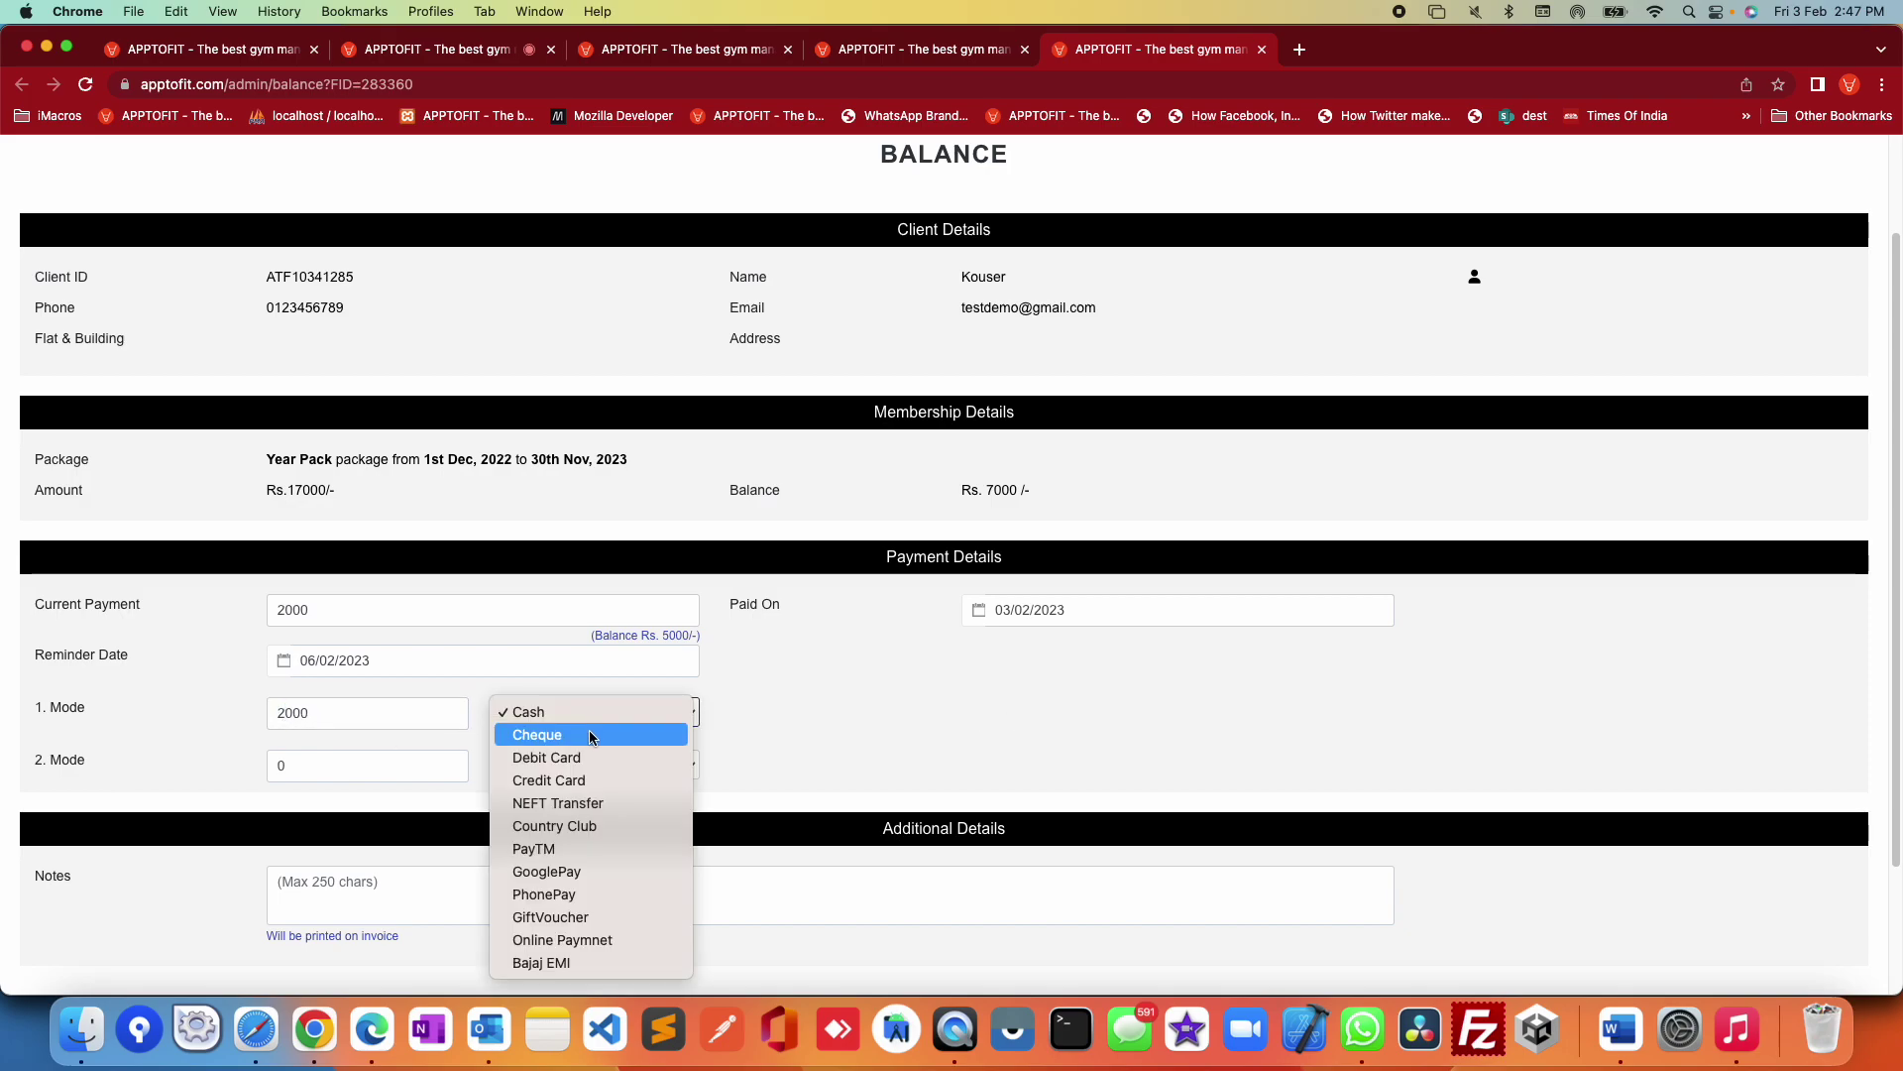
pyautogui.click(568, 873)
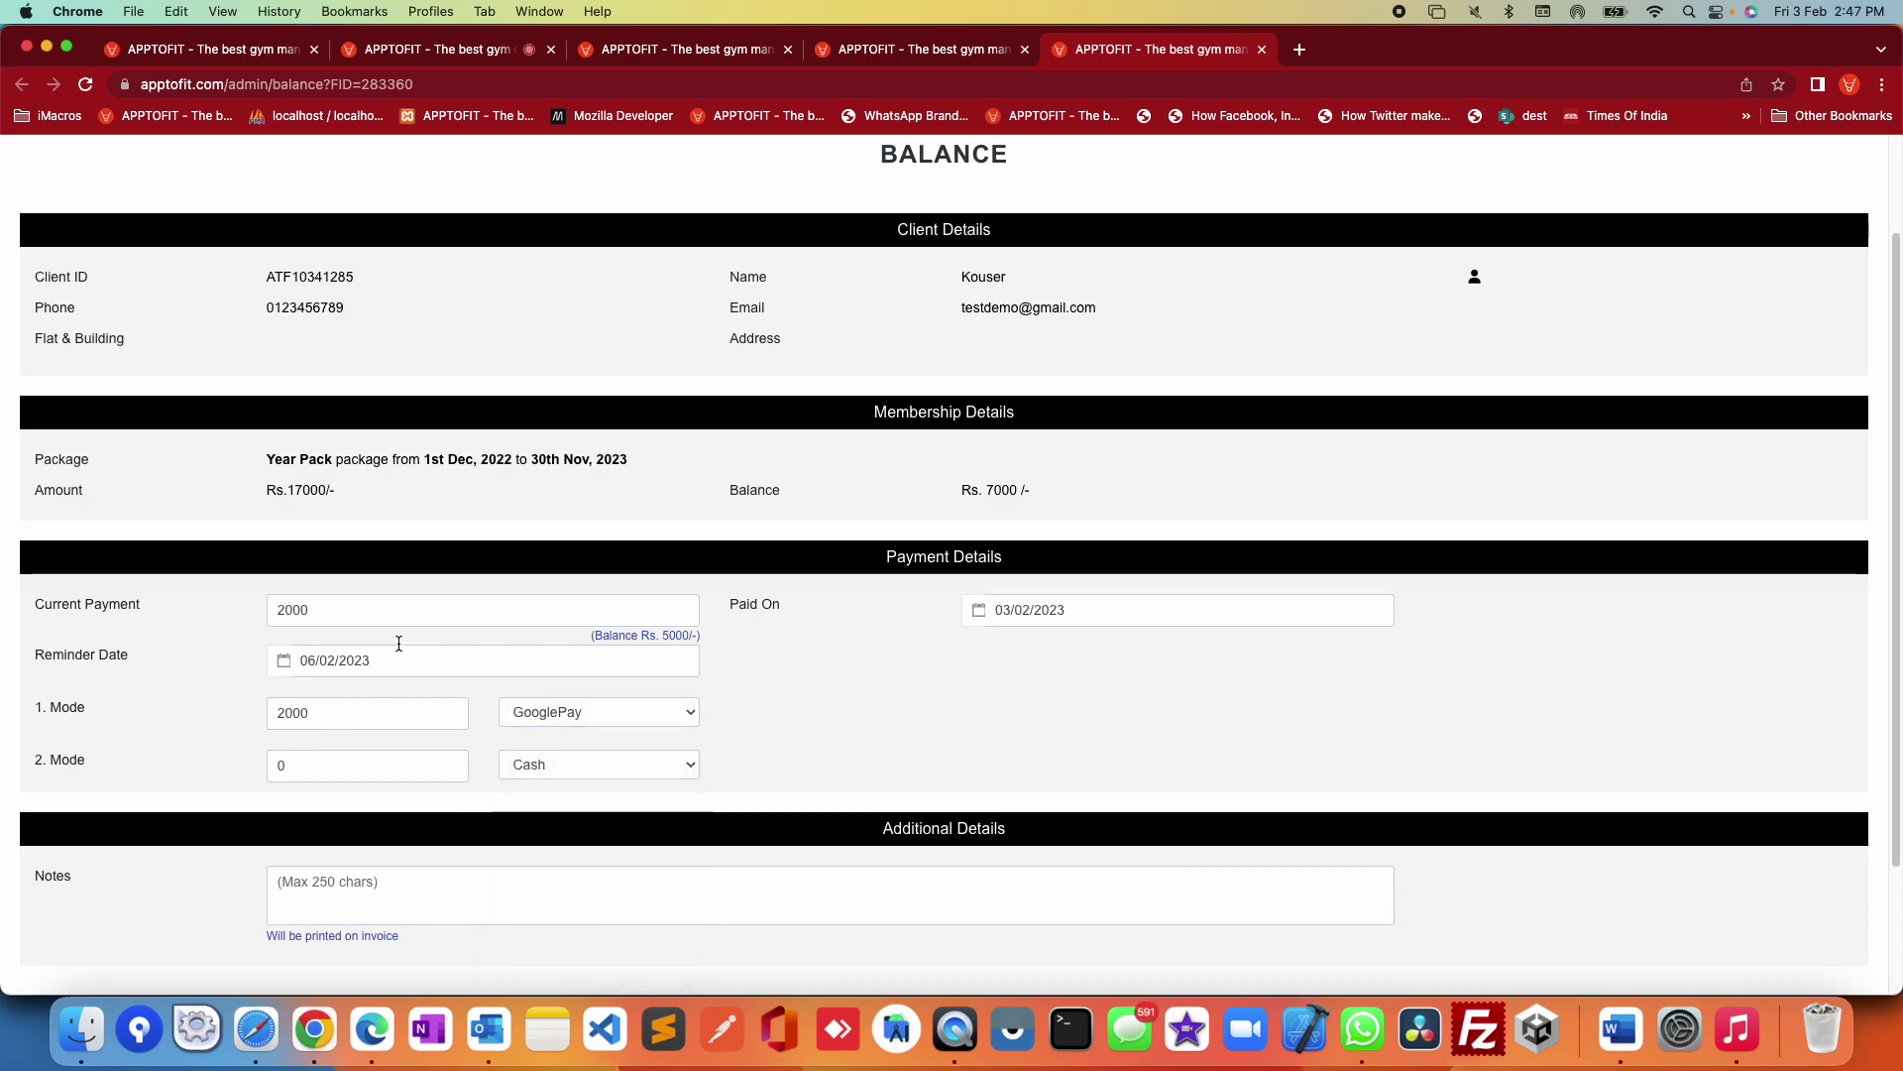
pyautogui.doubleClick(674, 635)
pyautogui.scroll(-3, 1203, 762)
pyautogui.click(1808, 879)
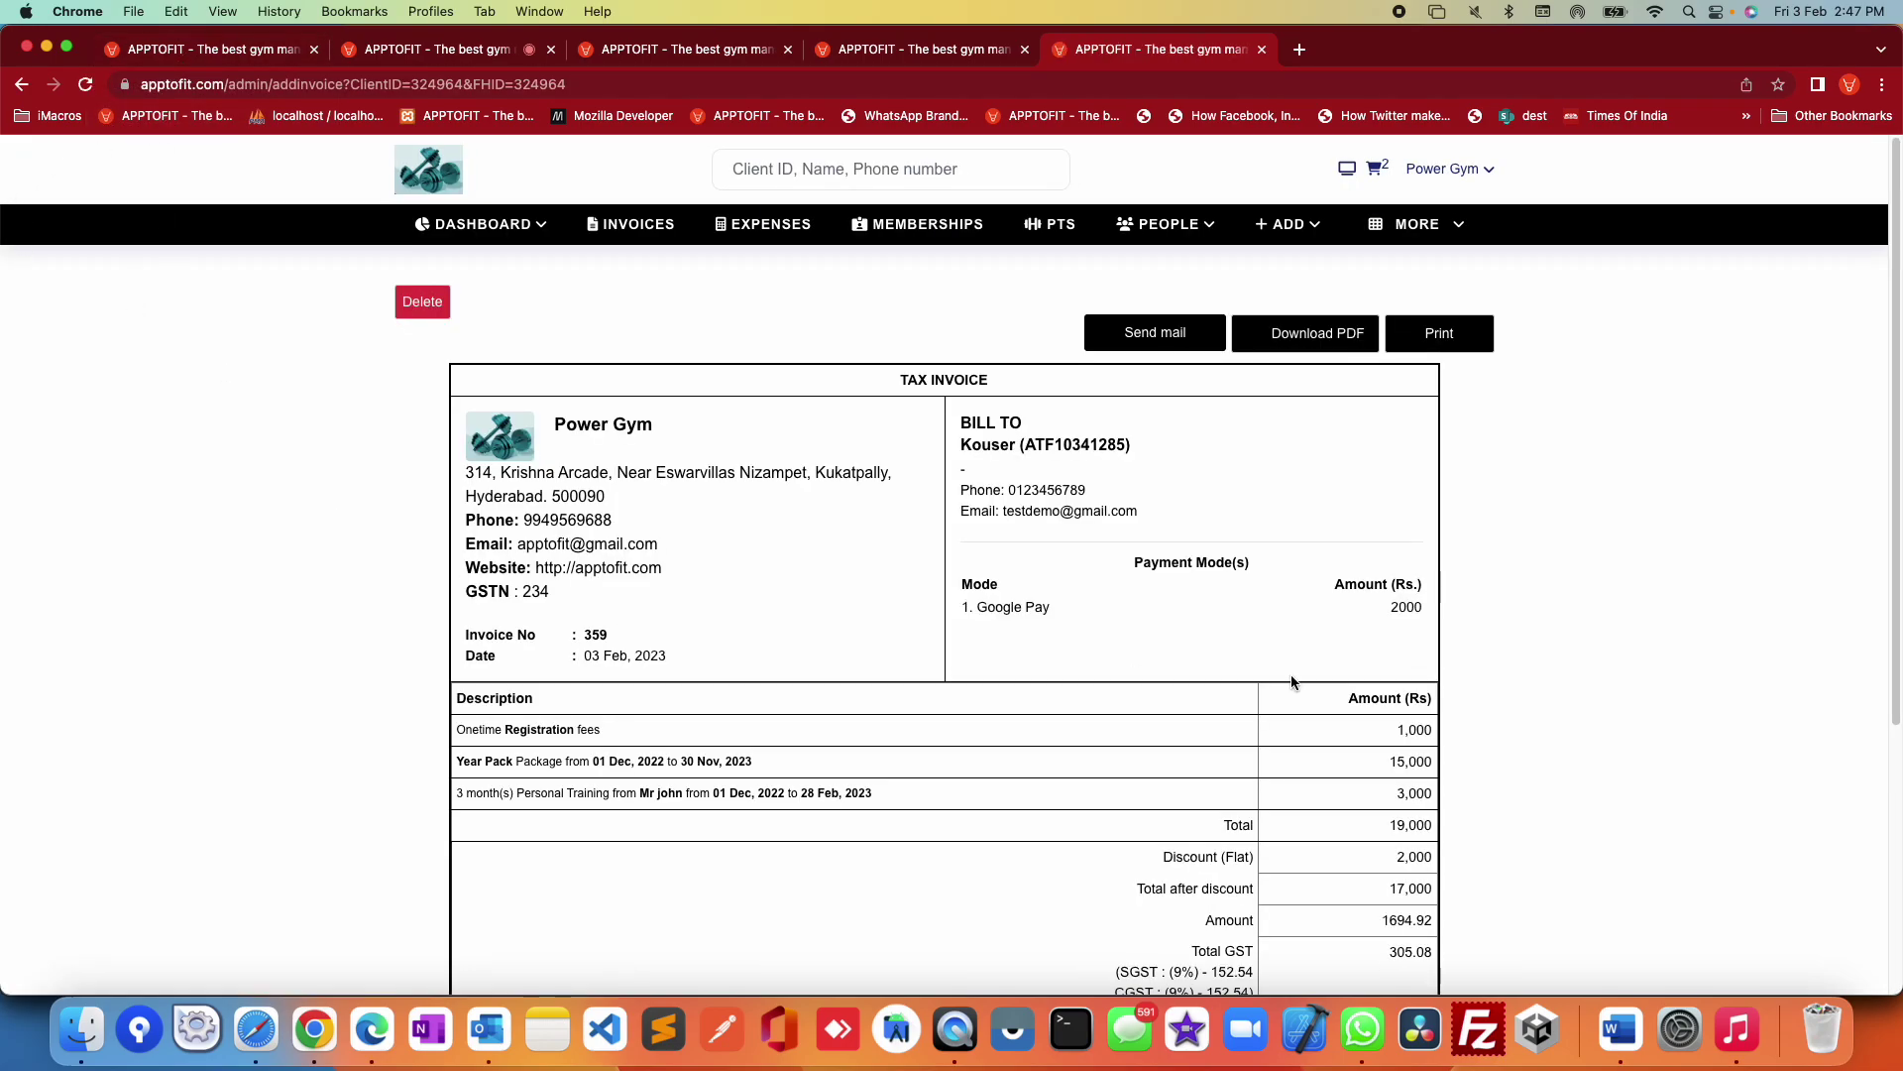
# Step: Review invoice No. 359, its Send mail, Download PDF and Print options, and paid amount
pyautogui.scroll(-2, 1710, 670)
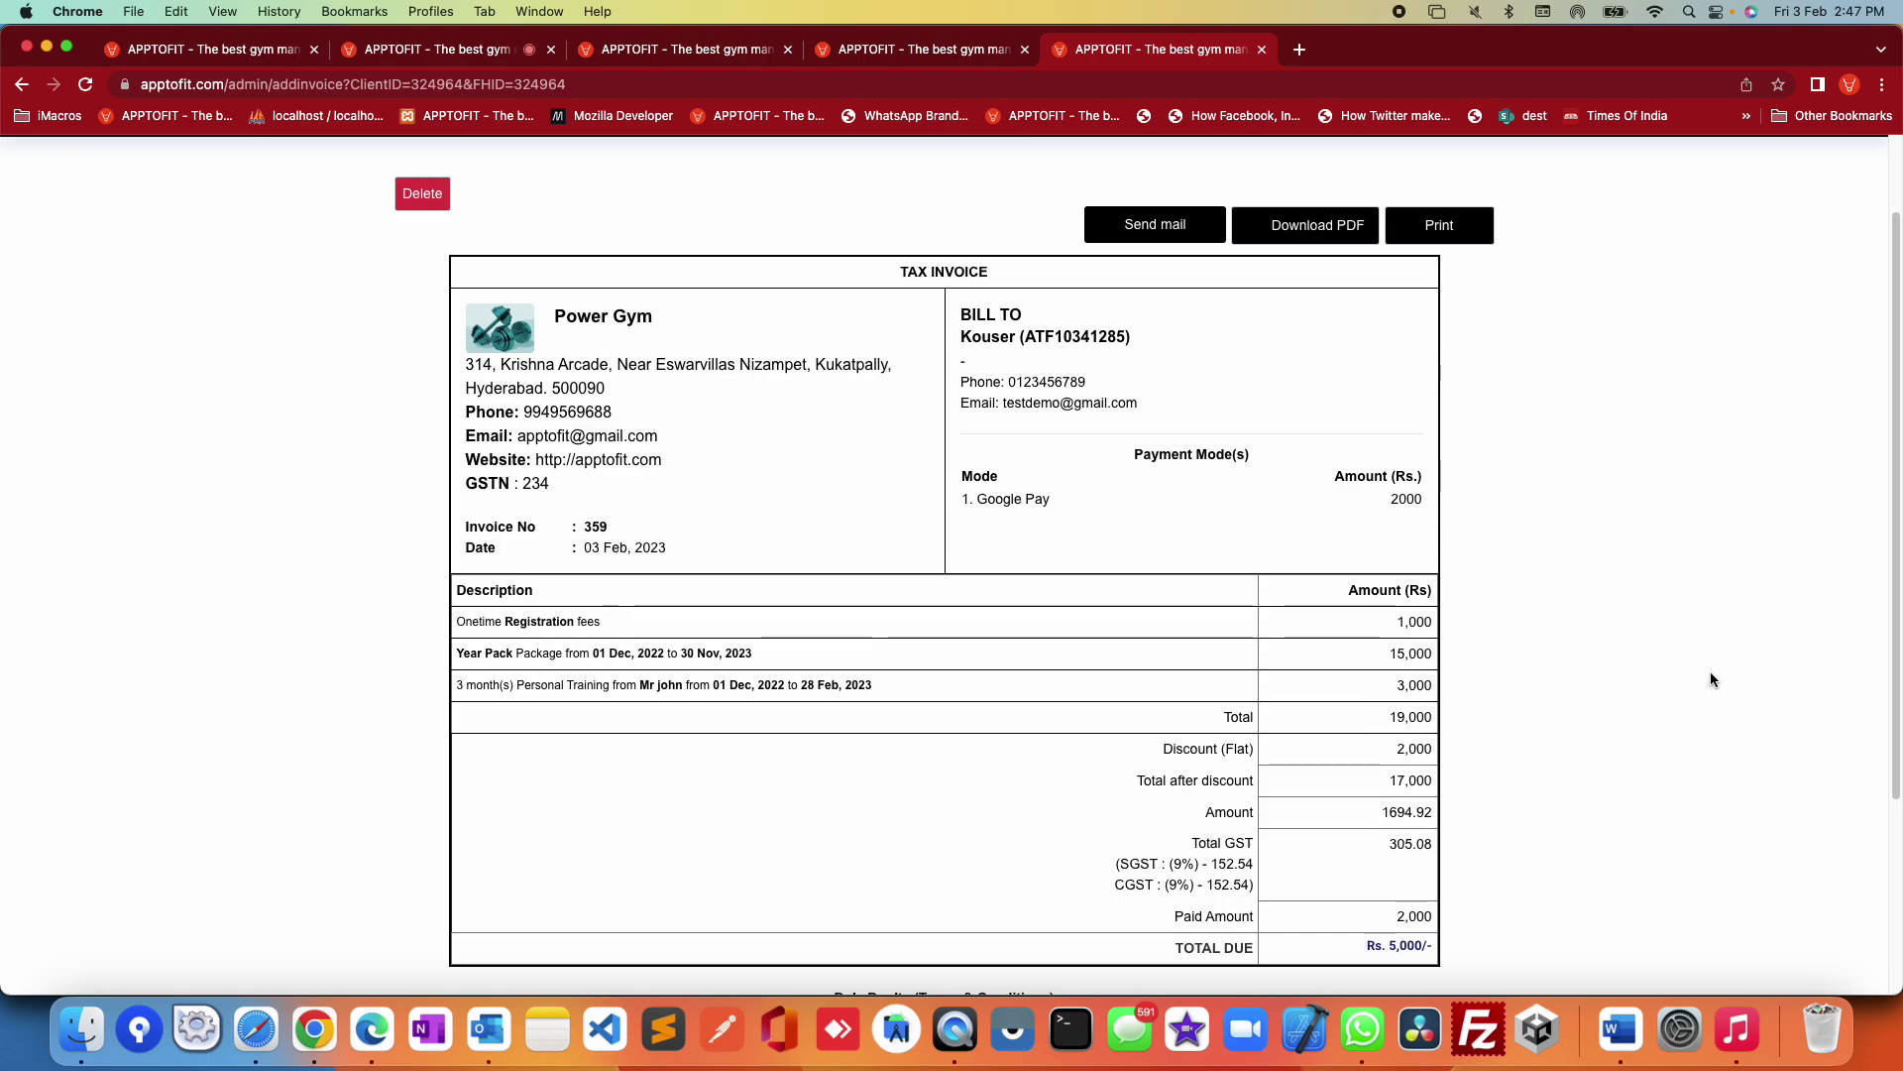
pyautogui.click(1156, 238)
pyautogui.click(1306, 242)
pyautogui.click(1442, 233)
pyautogui.moveTo(1156, 912); pyautogui.dragTo(1305, 847)
pyautogui.click(1528, 876)
pyautogui.click(1354, 806)
pyautogui.click(1564, 837)
# Step: Scroll back to the top and open the gym account menu
pyautogui.scroll(3, 1362, 569)
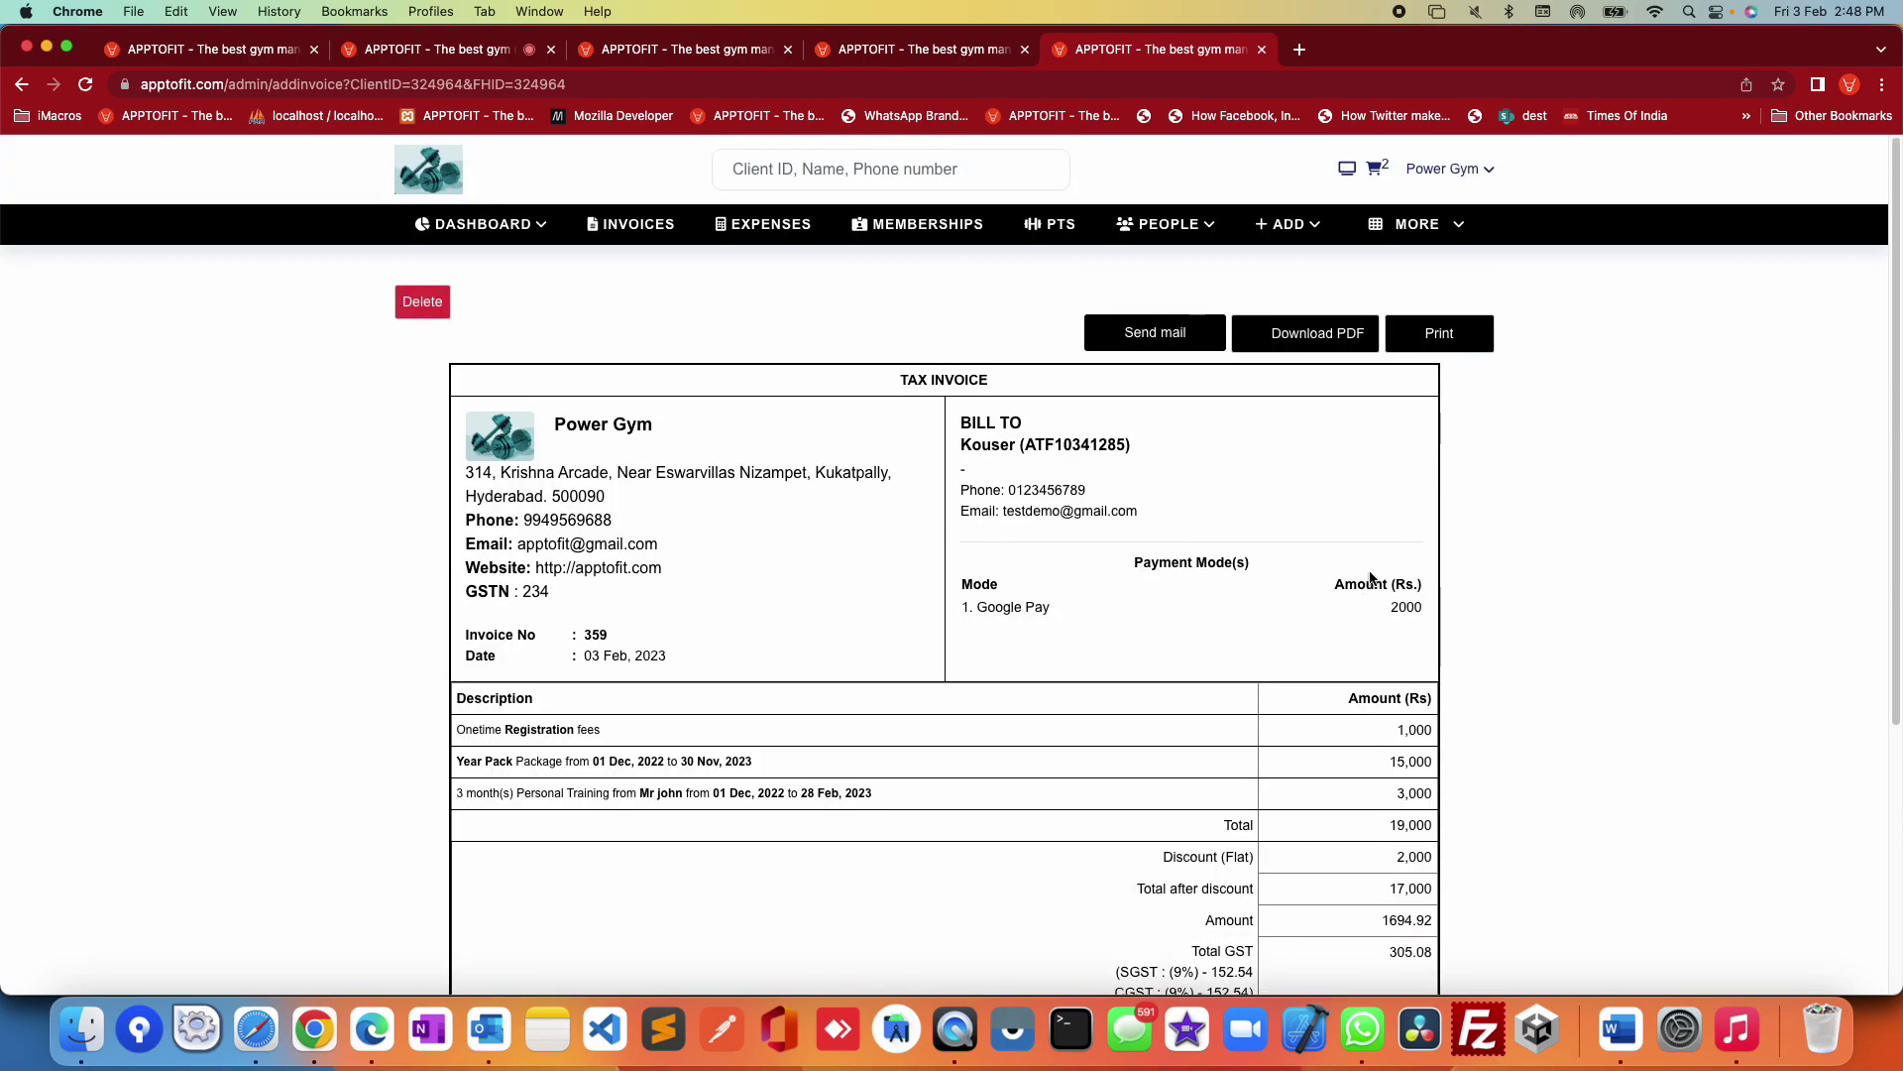
pyautogui.click(1476, 238)
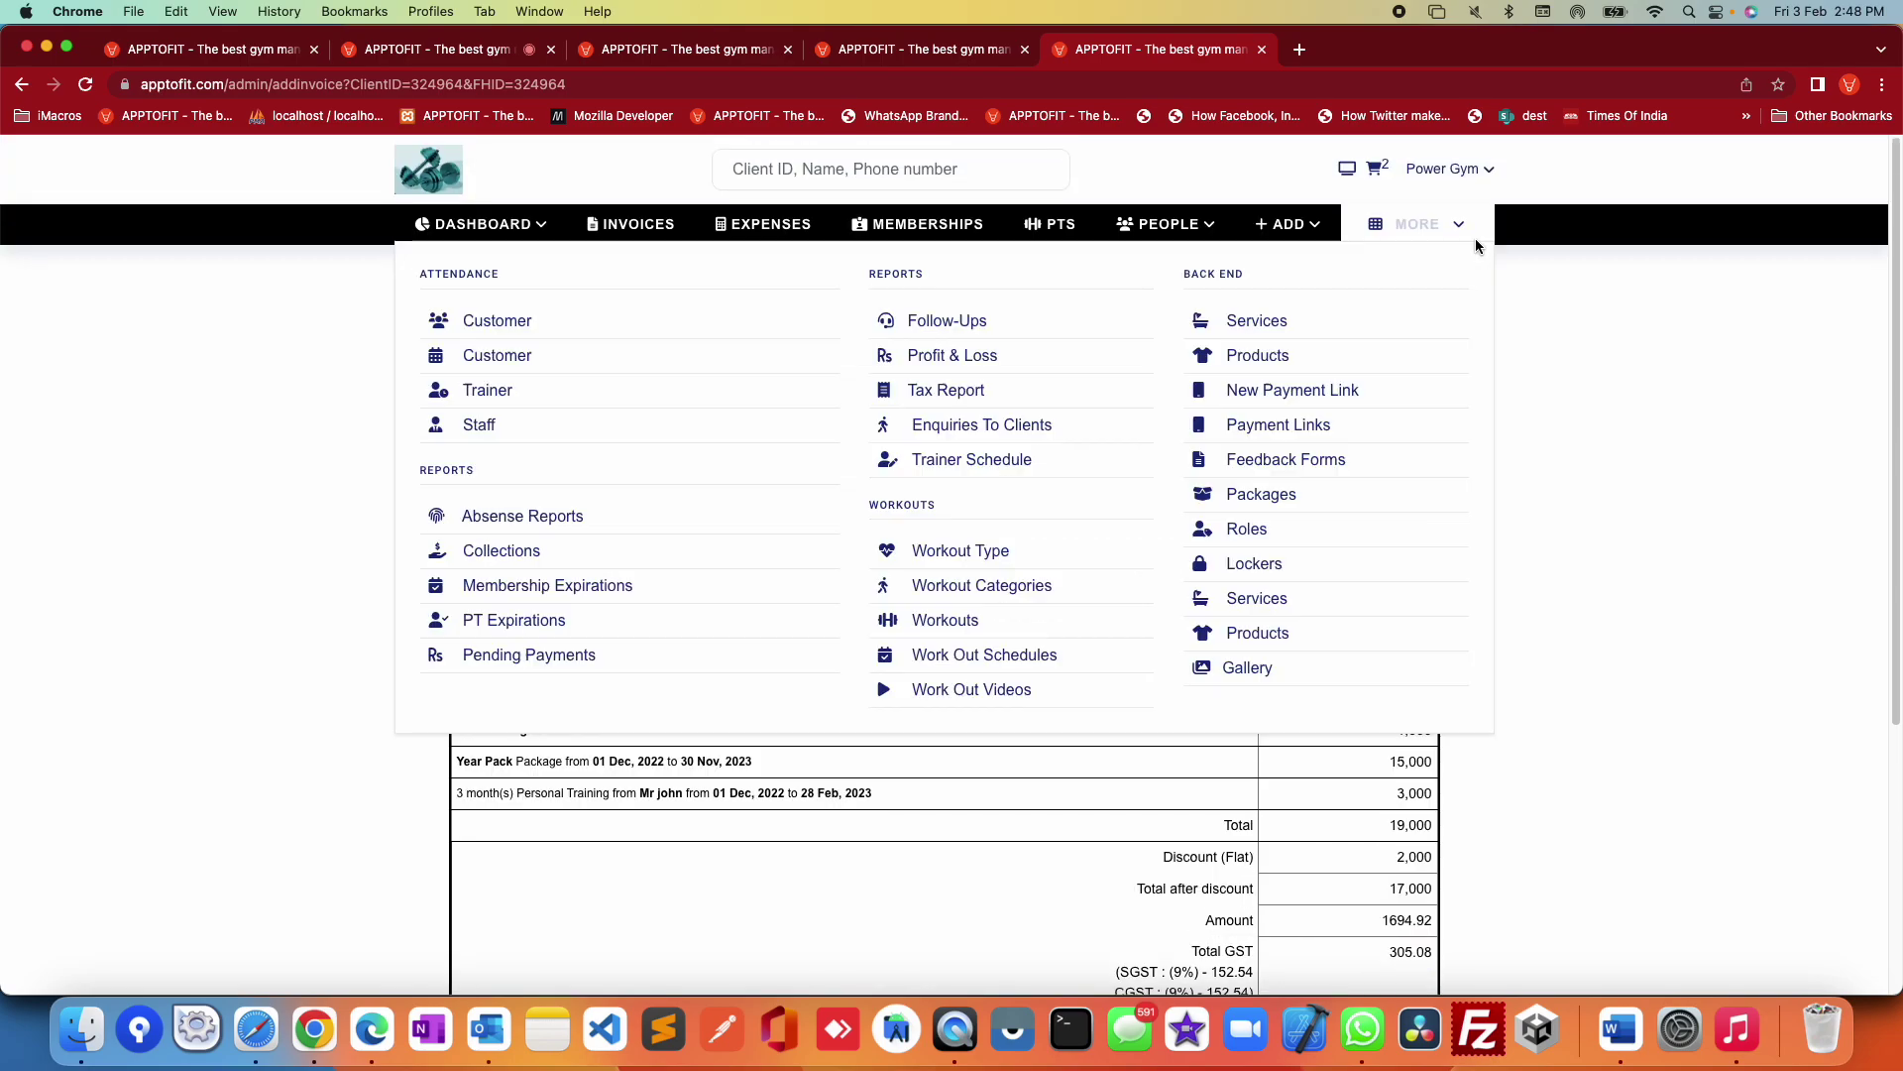
pyautogui.click(1465, 169)
# Step: In gym Settings, toggle Is Tax Applicable to No and back to Yes, then go to General Dashboard
pyautogui.click(1386, 373)
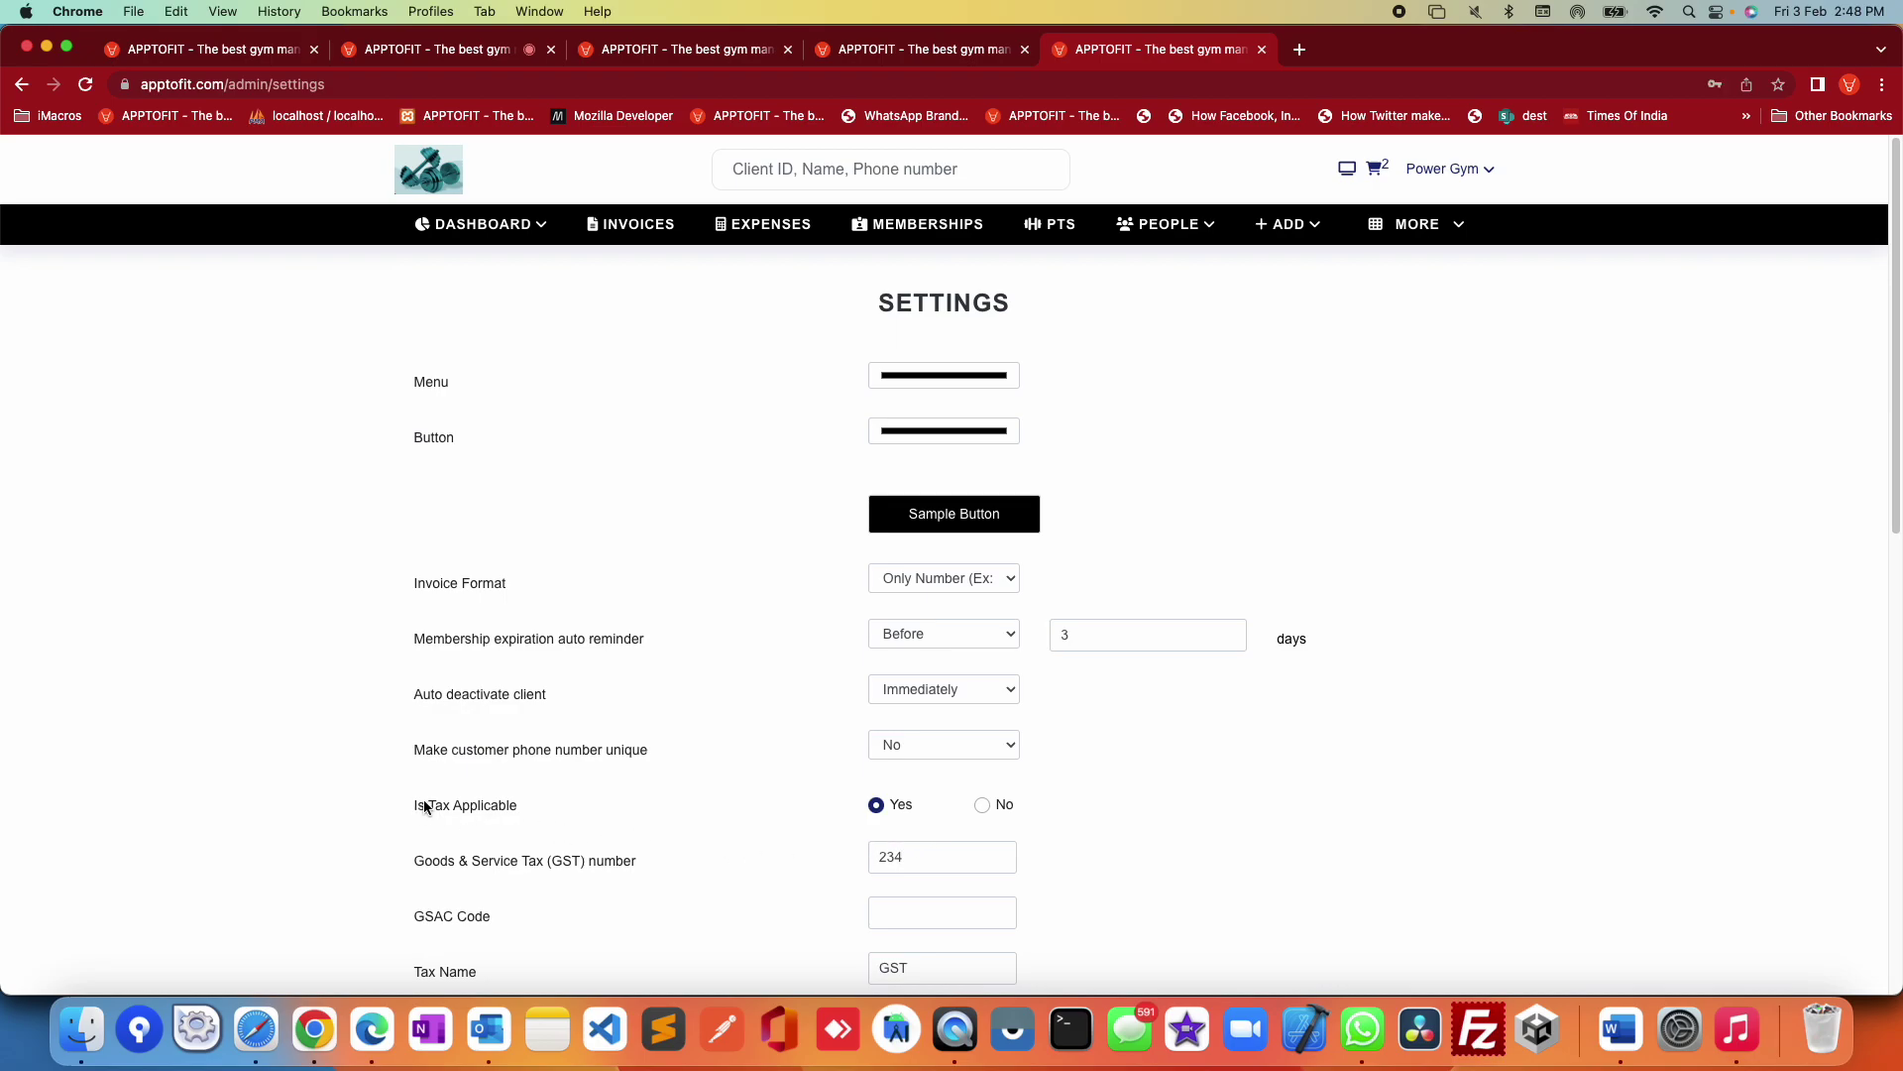
pyautogui.moveTo(426, 805); pyautogui.dragTo(600, 815)
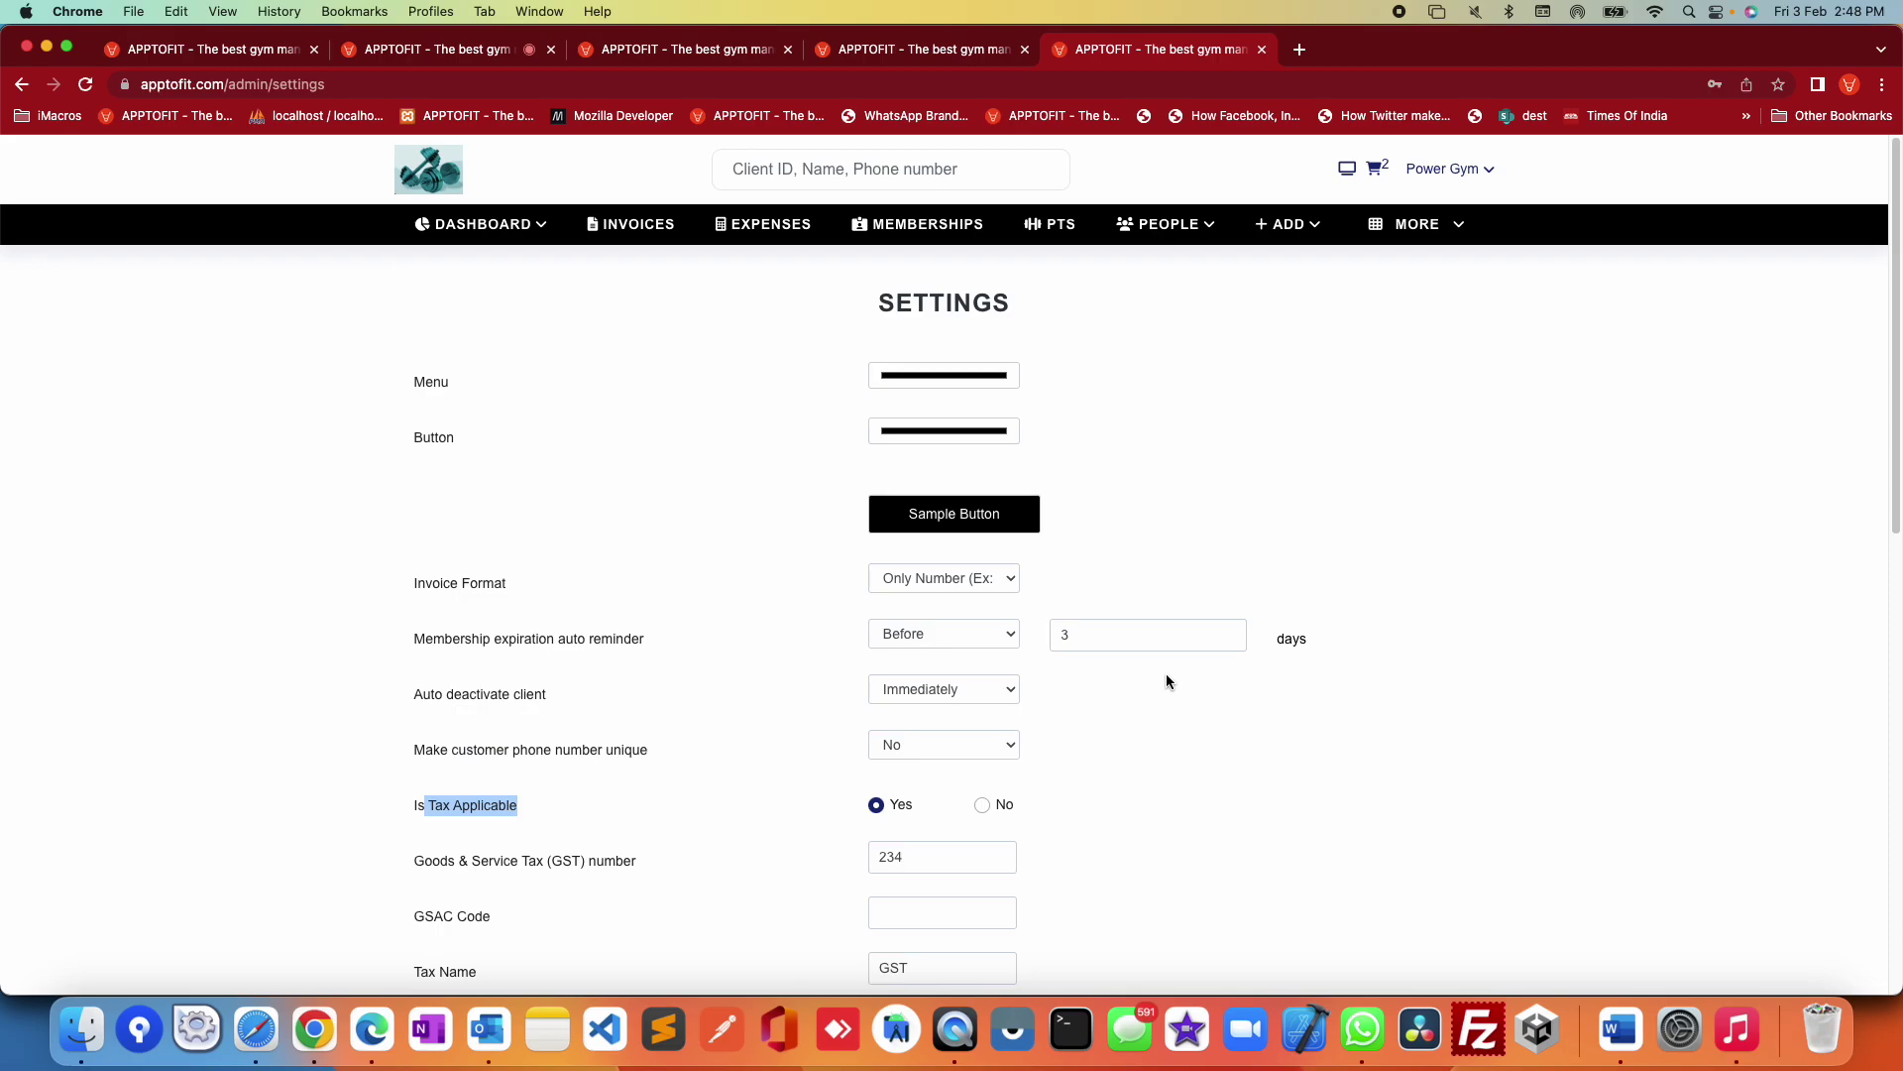
pyautogui.scroll(-3, 1167, 679)
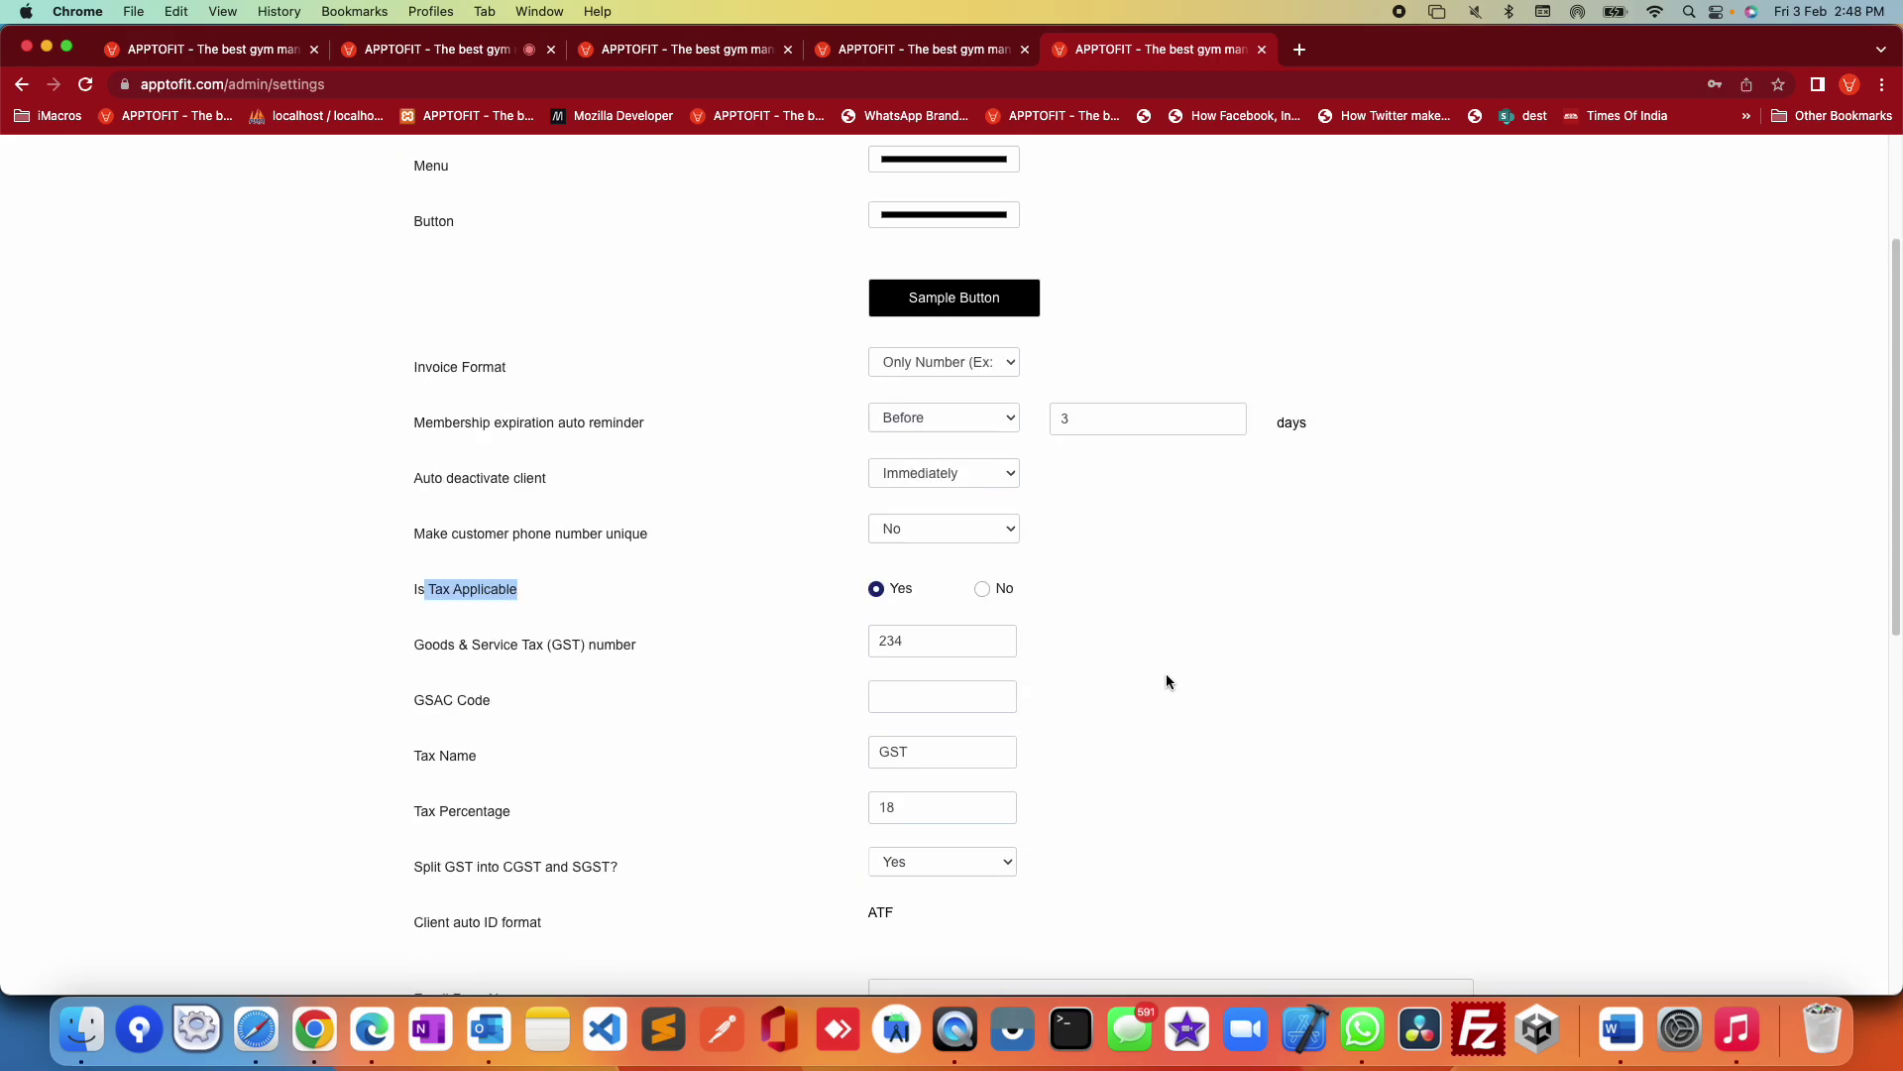
pyautogui.click(983, 591)
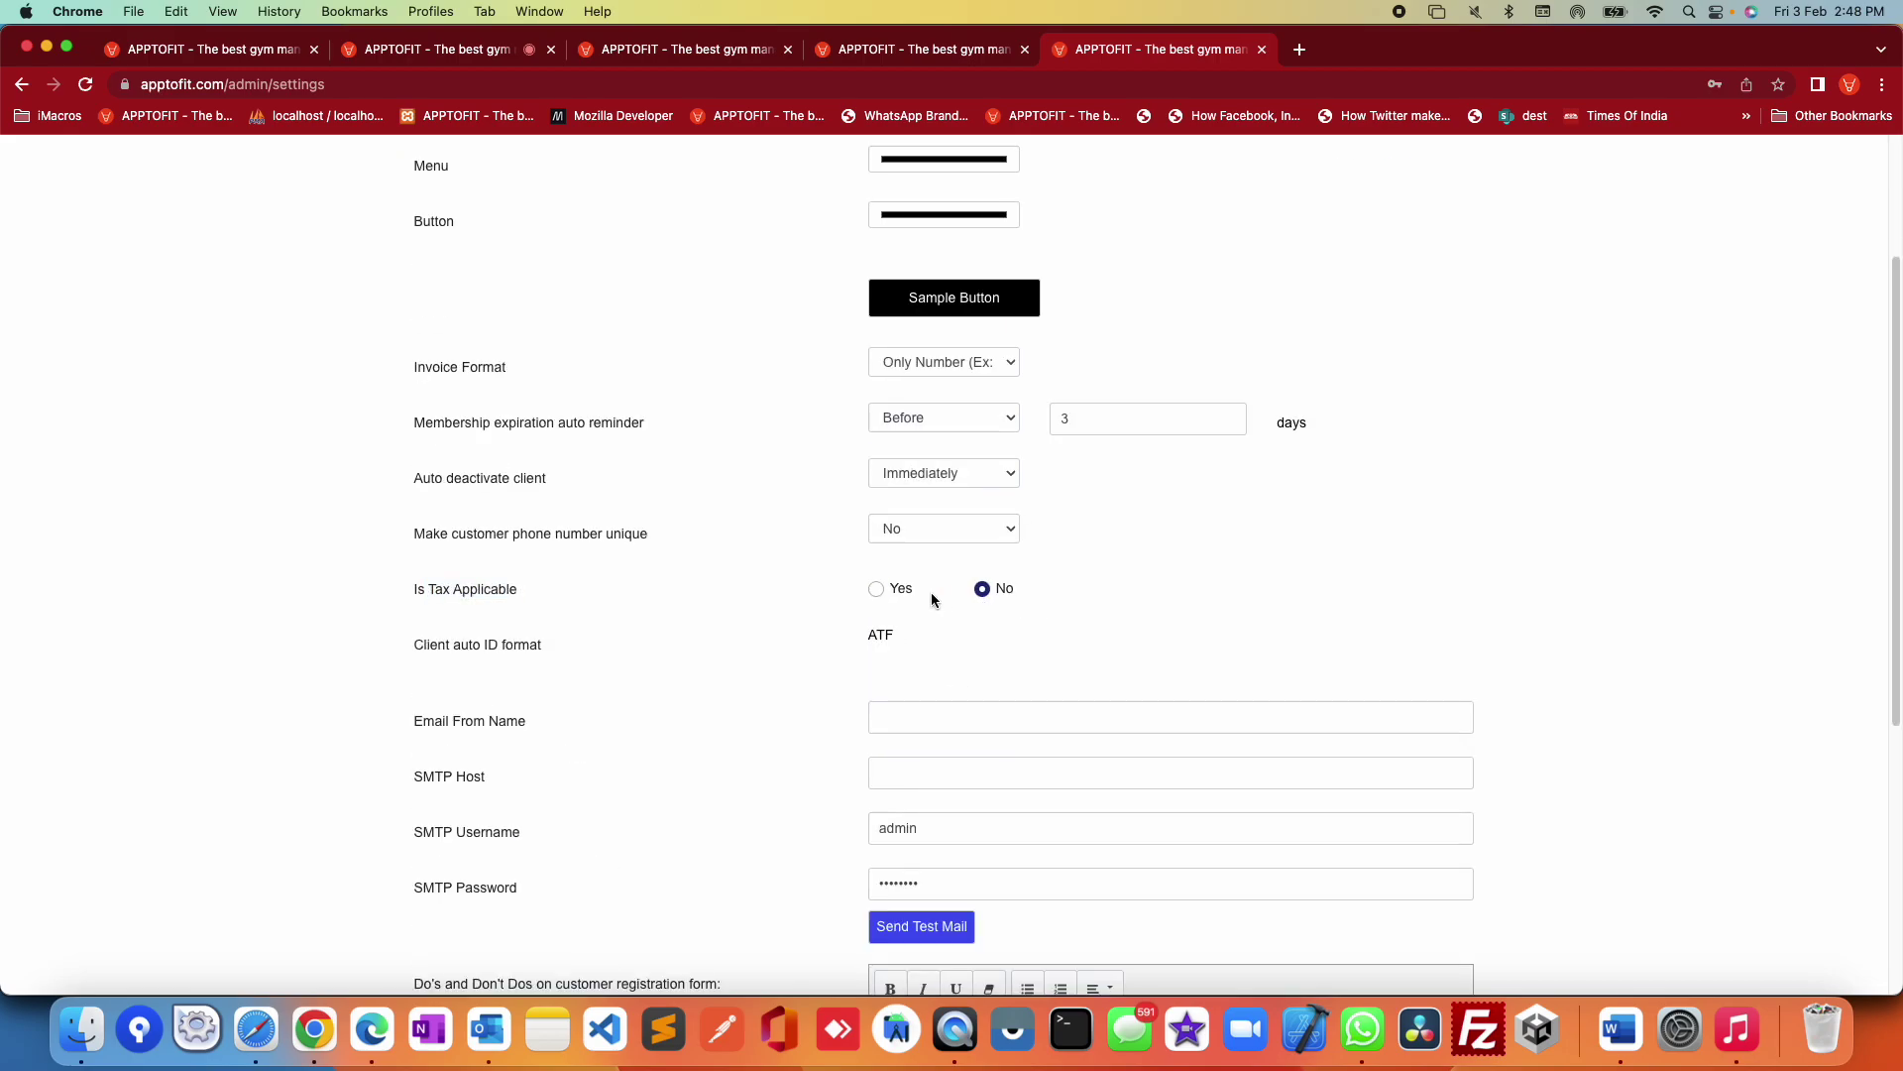
pyautogui.click(876, 589)
pyautogui.scroll(3, 789, 616)
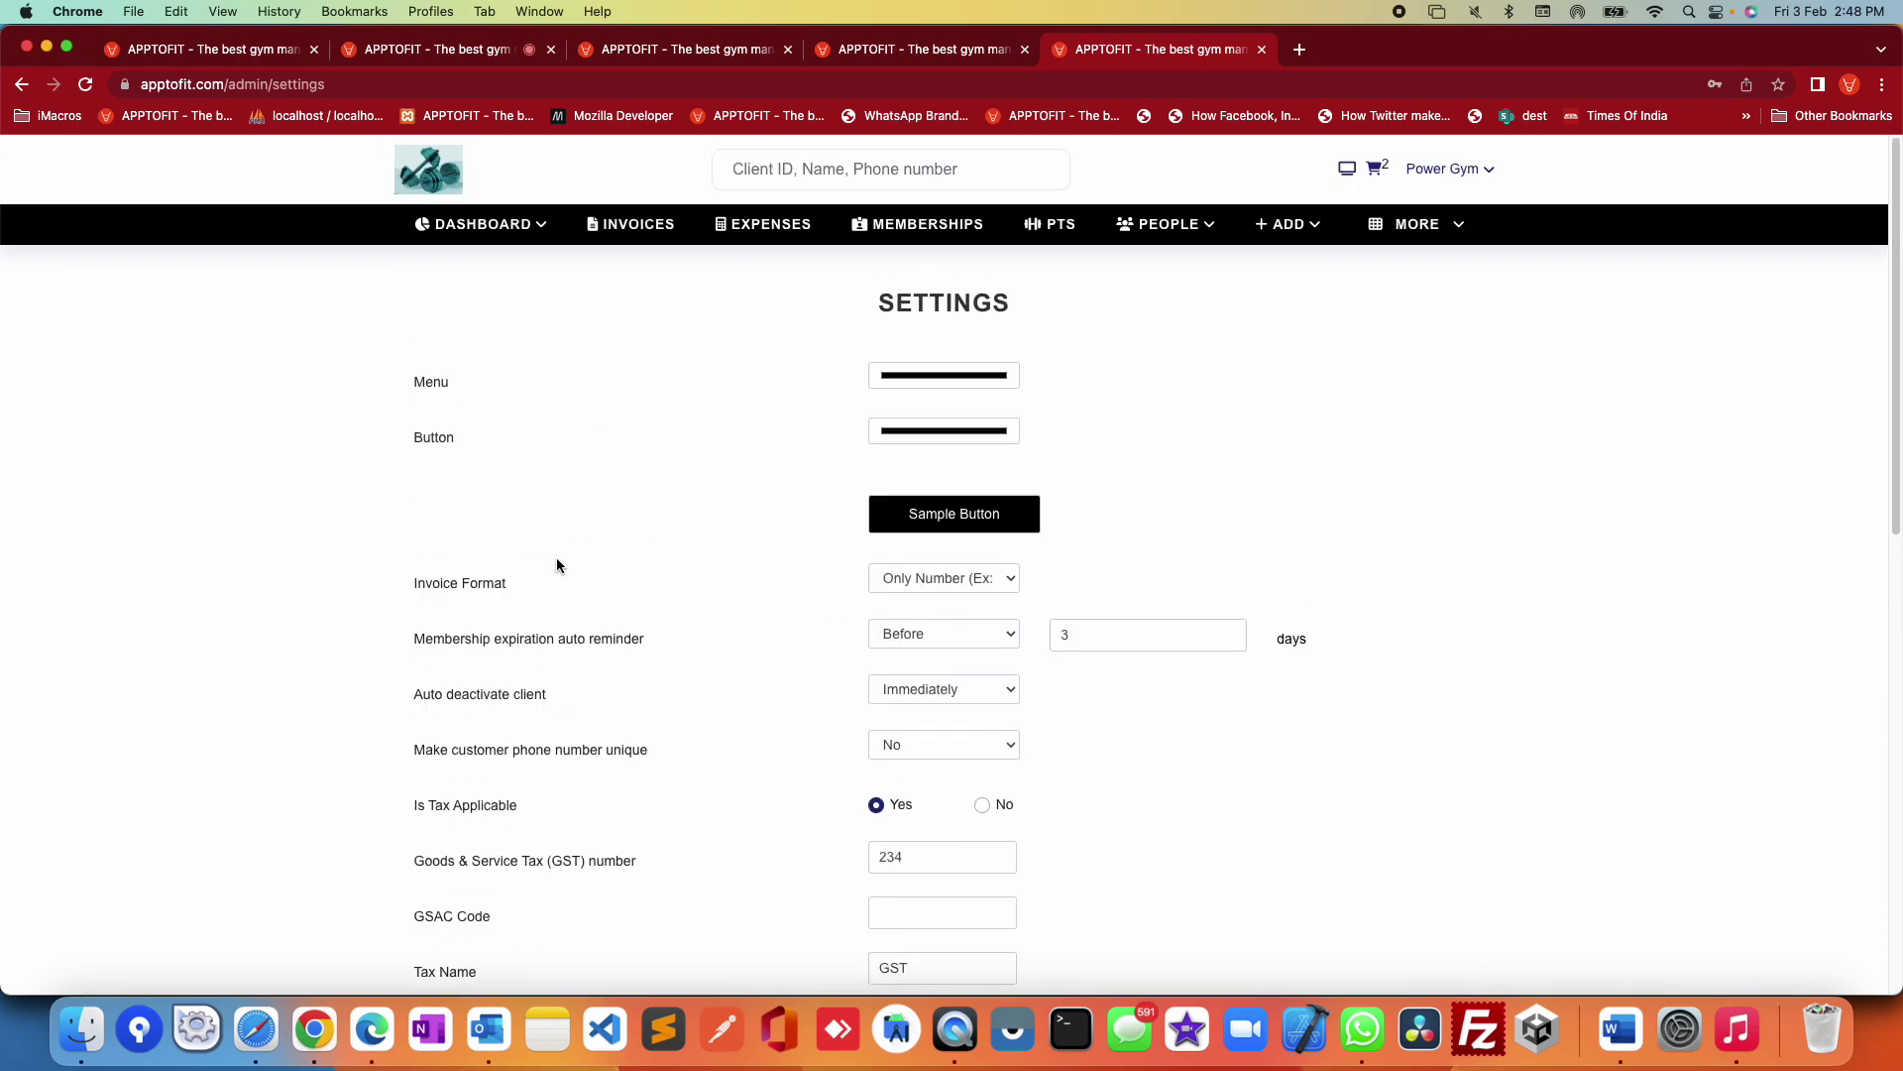
pyautogui.click(510, 264)
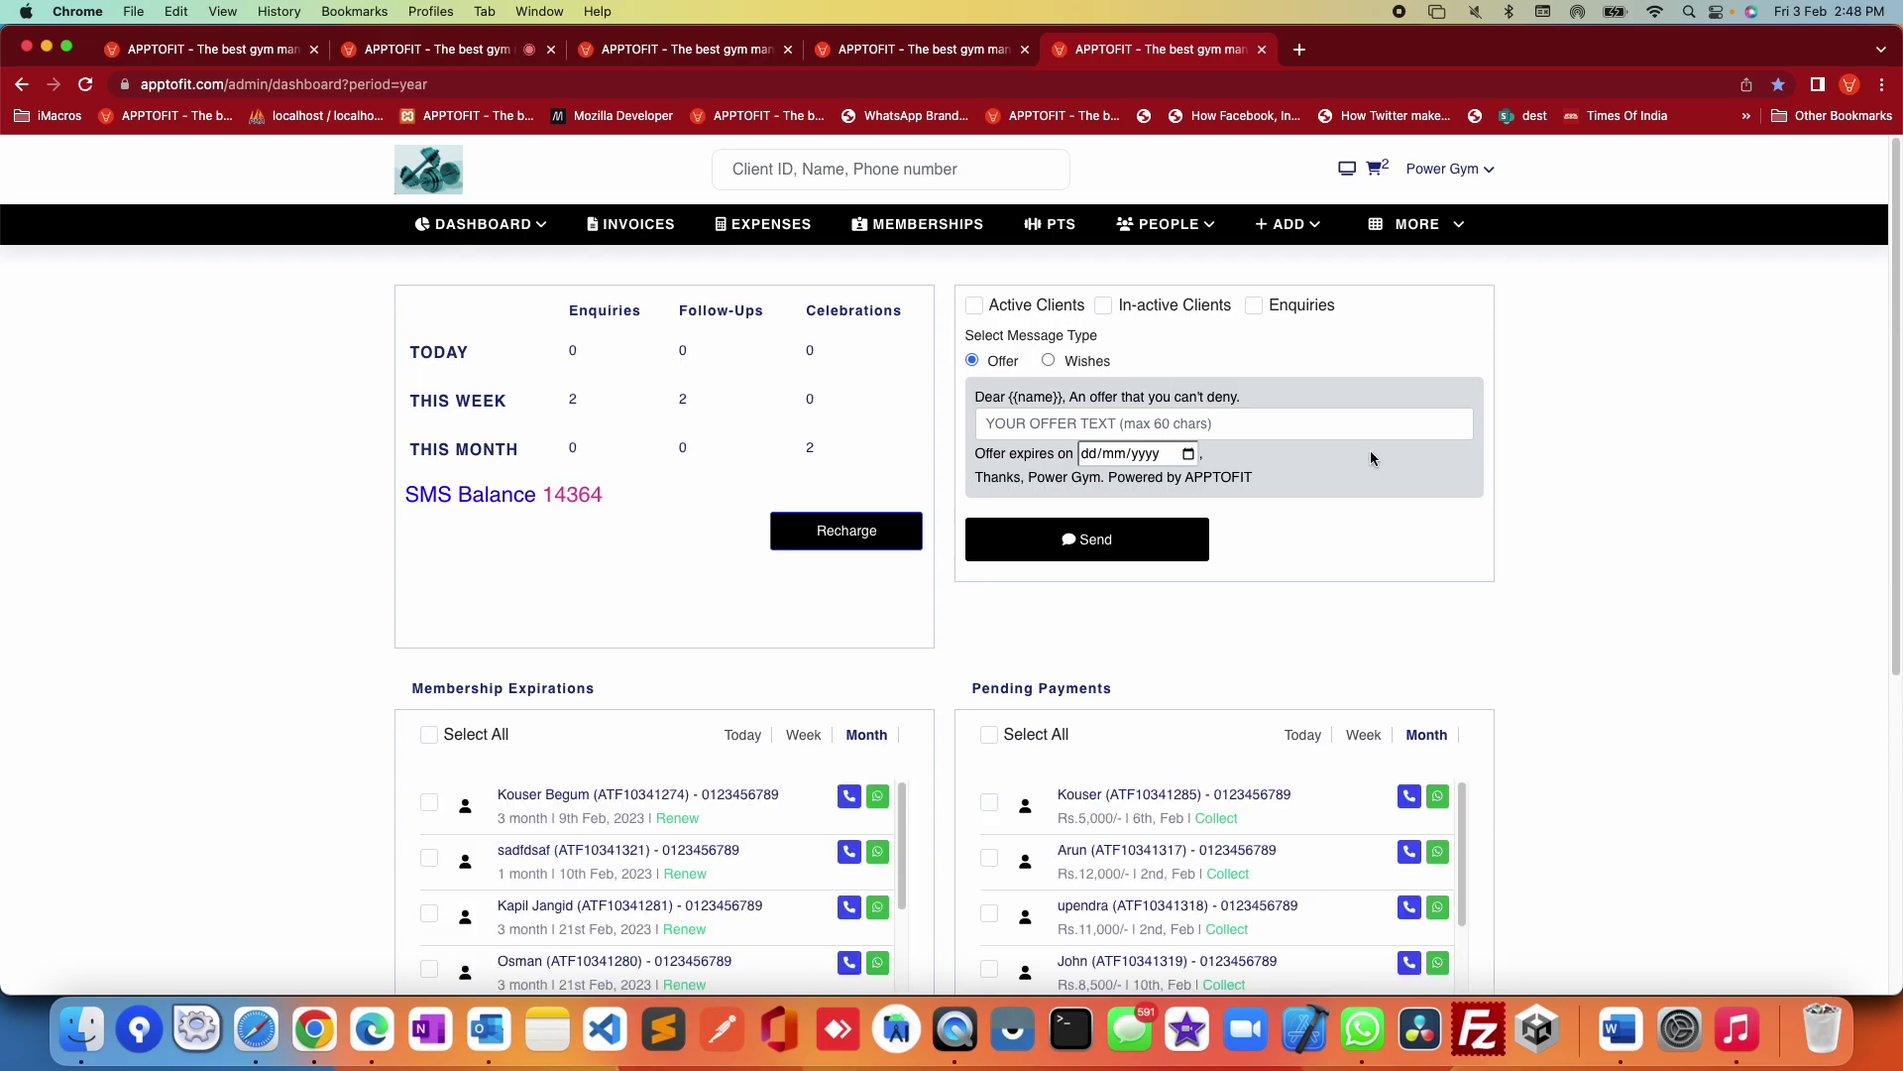
# Step: Scroll the general dashboard, noting the first pending payment now owes Rs.5,000 due 6th Feb
pyautogui.scroll(-2, 1712, 609)
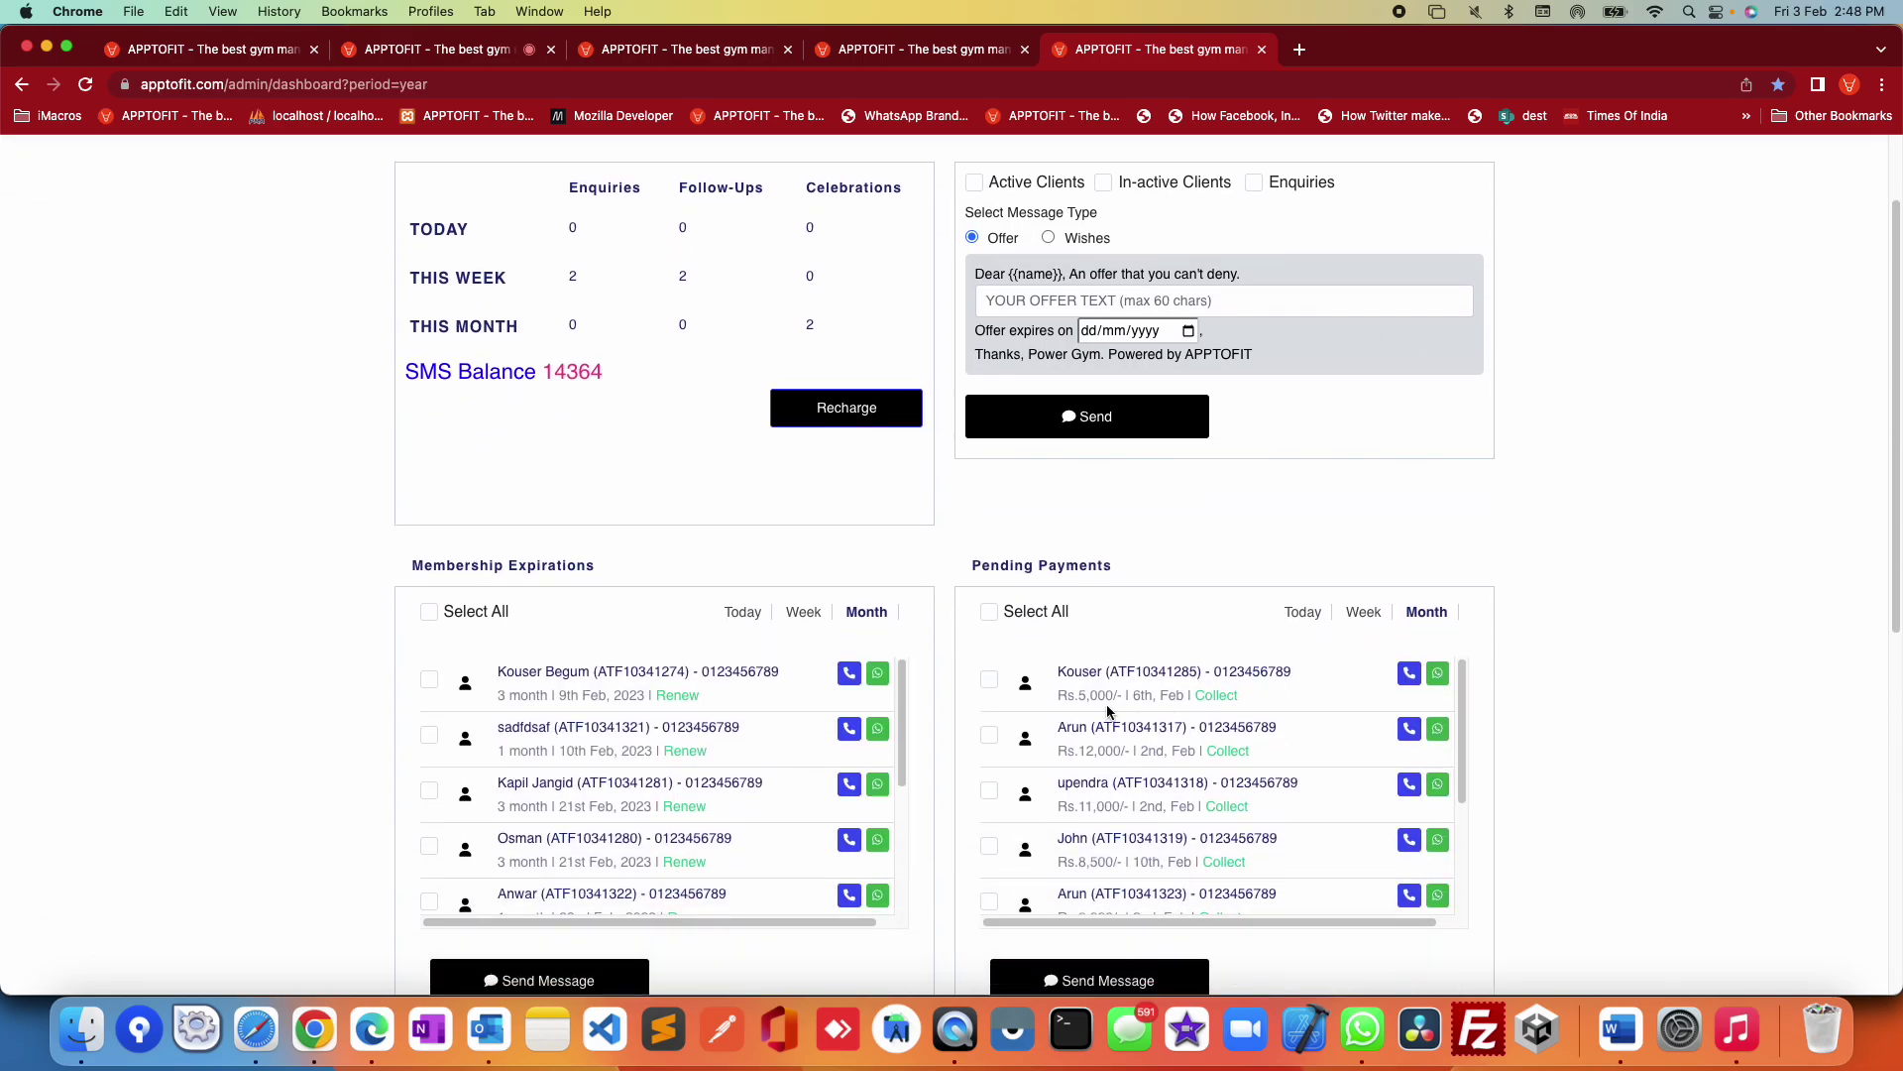
pyautogui.moveTo(1079, 696); pyautogui.dragTo(1183, 698)
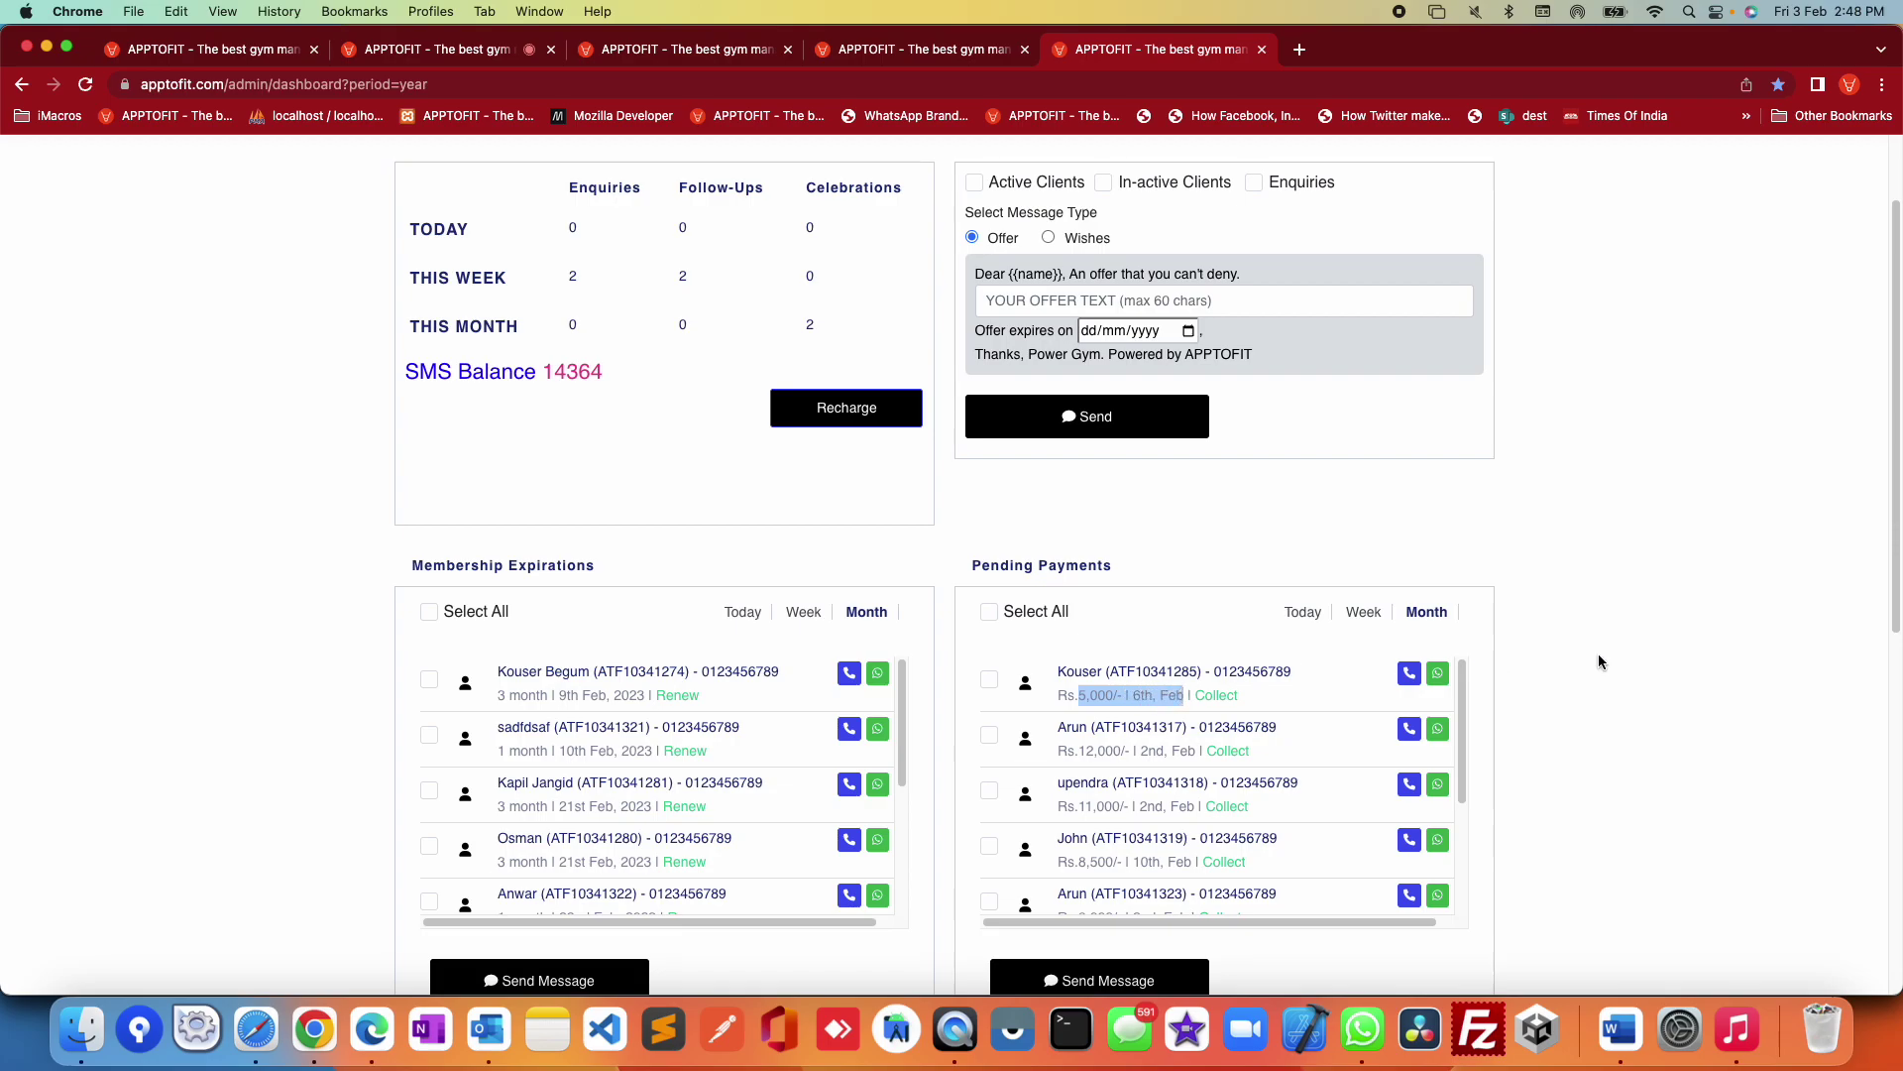
pyautogui.scroll(-1, 1597, 660)
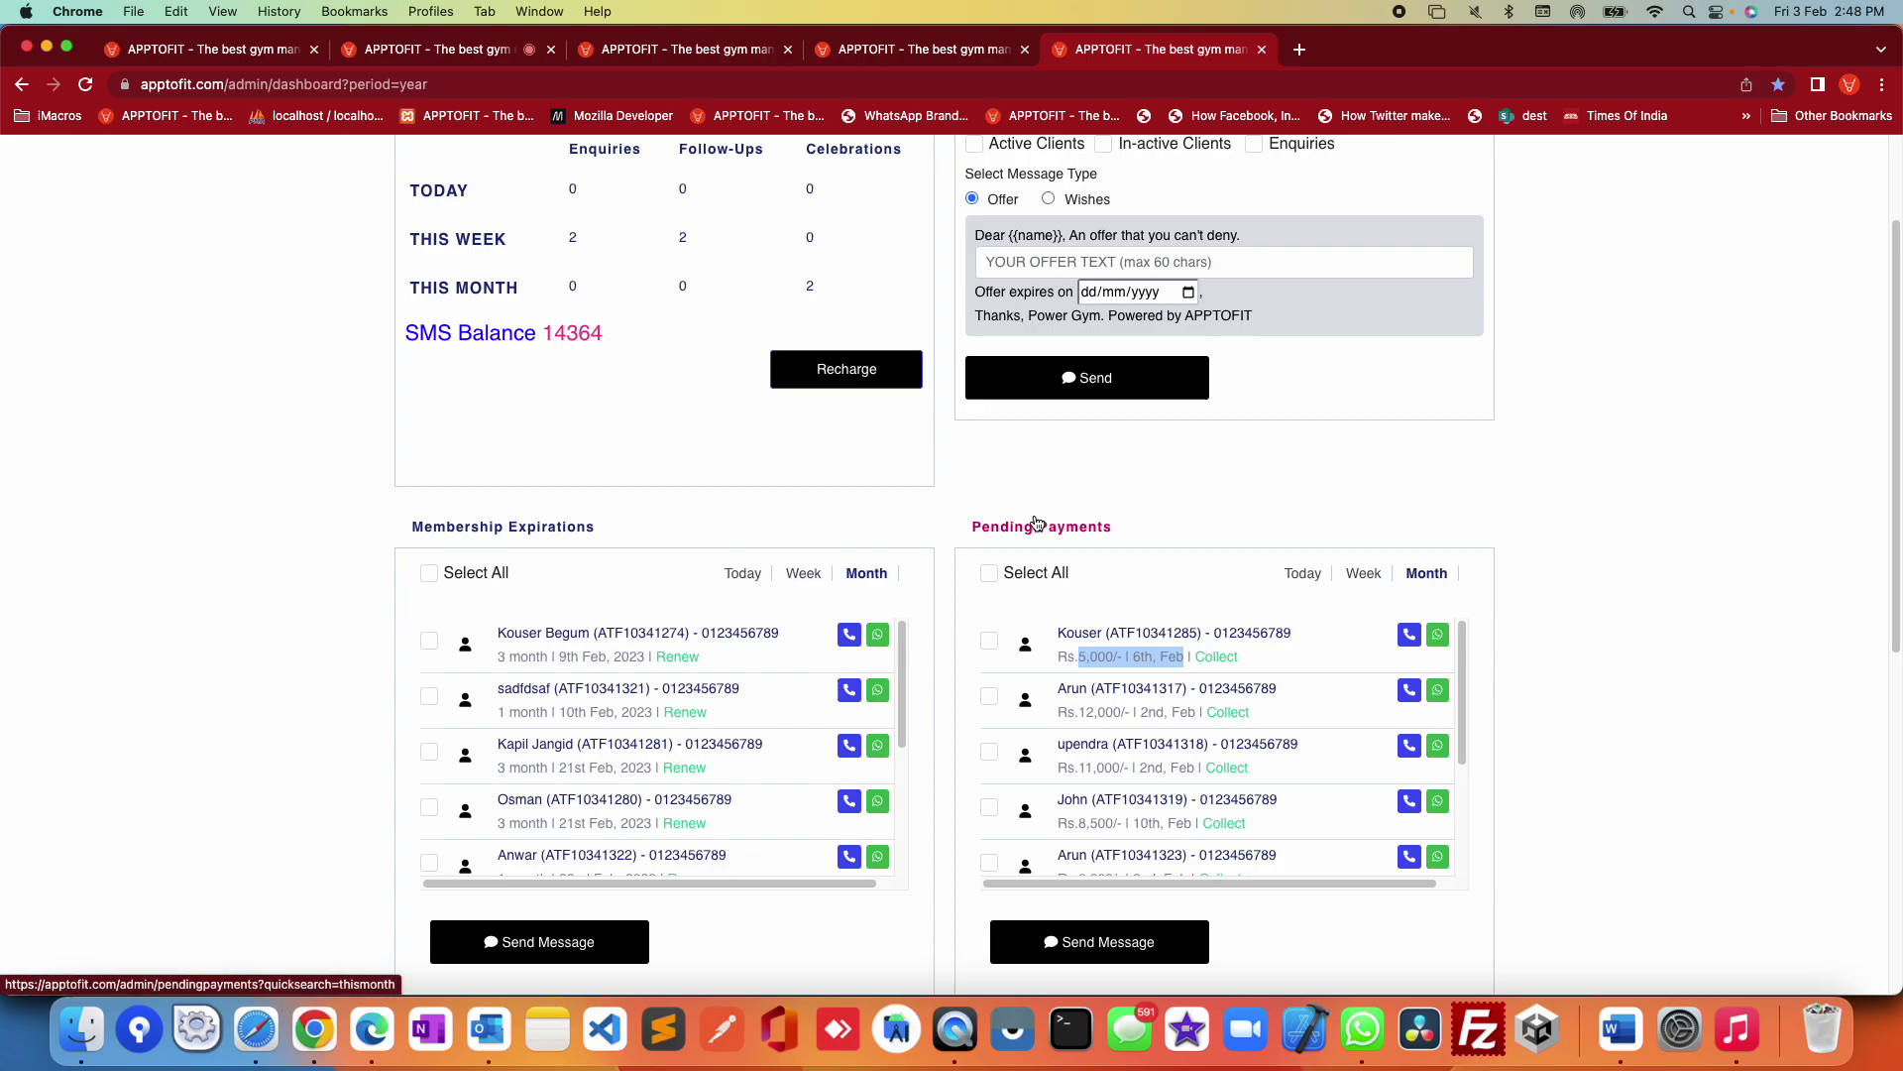
pyautogui.scroll(-6, 1650, 698)
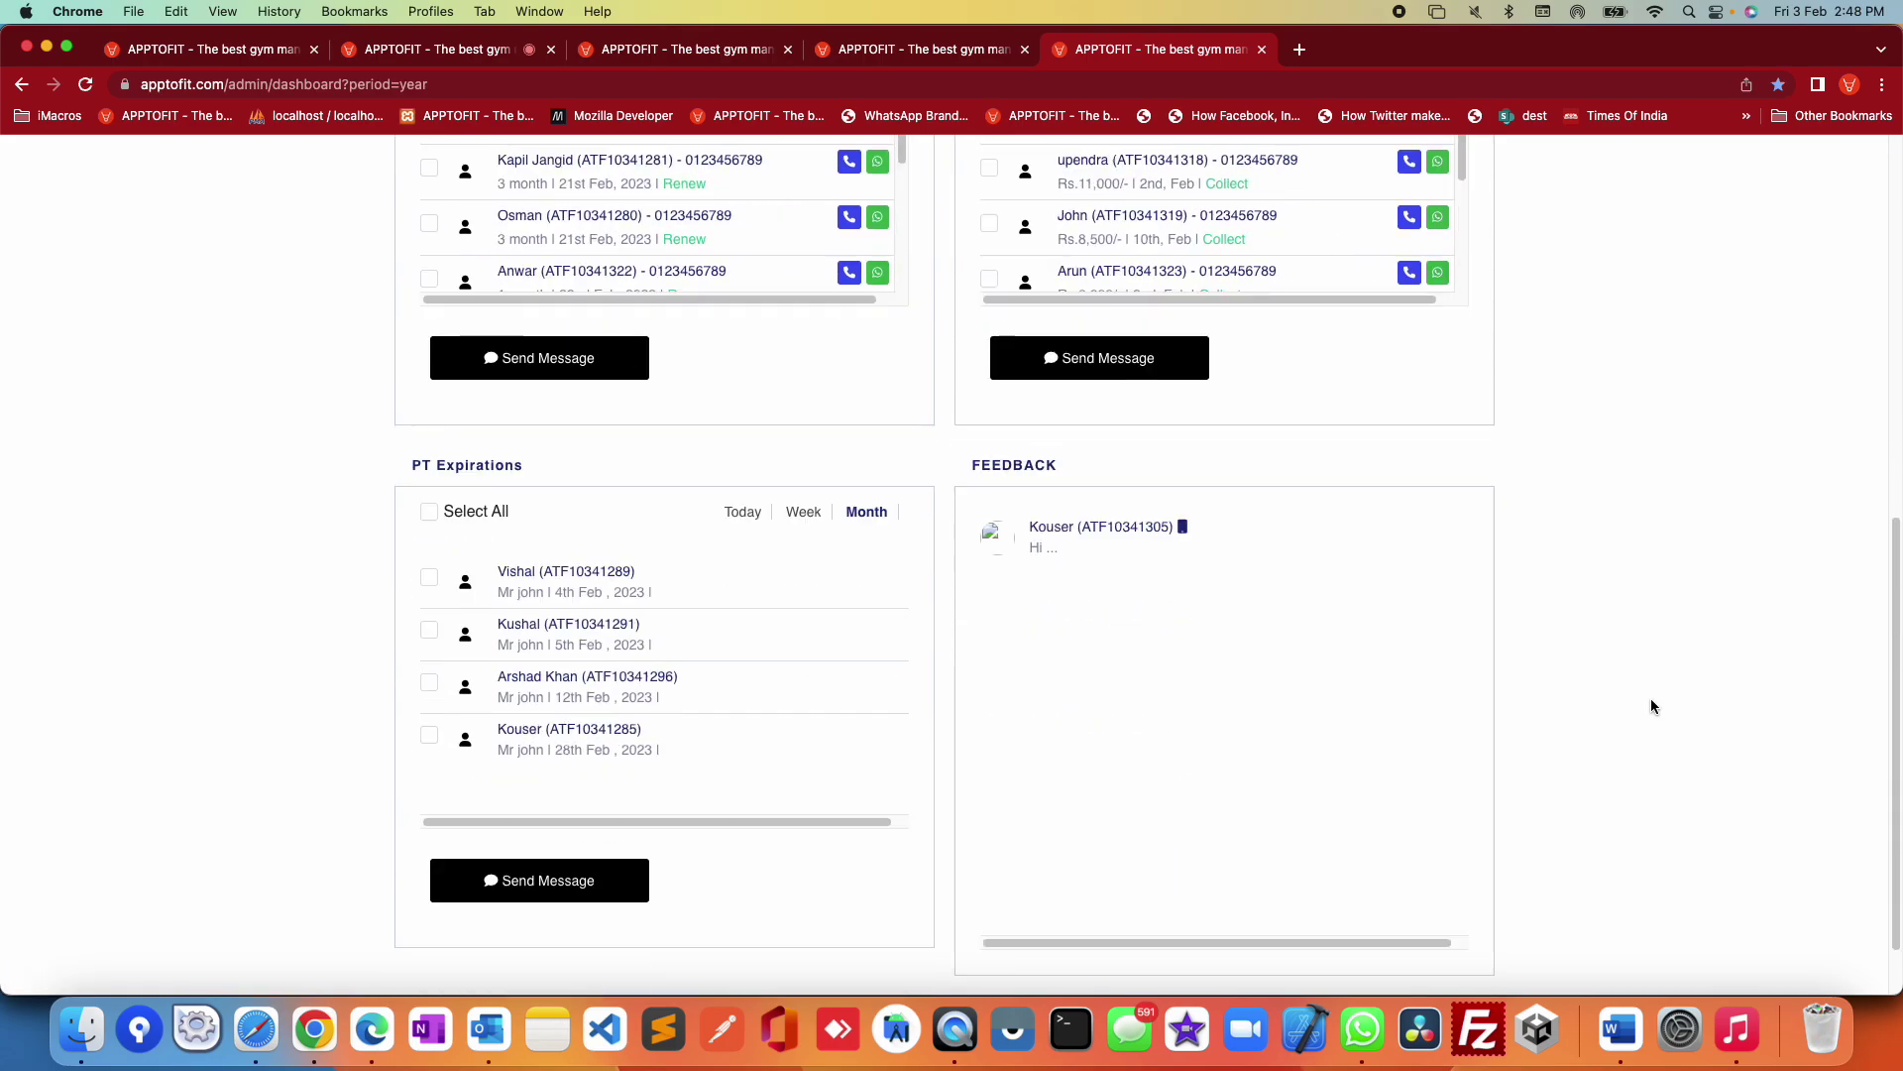
pyautogui.scroll(3, 1144, 597)
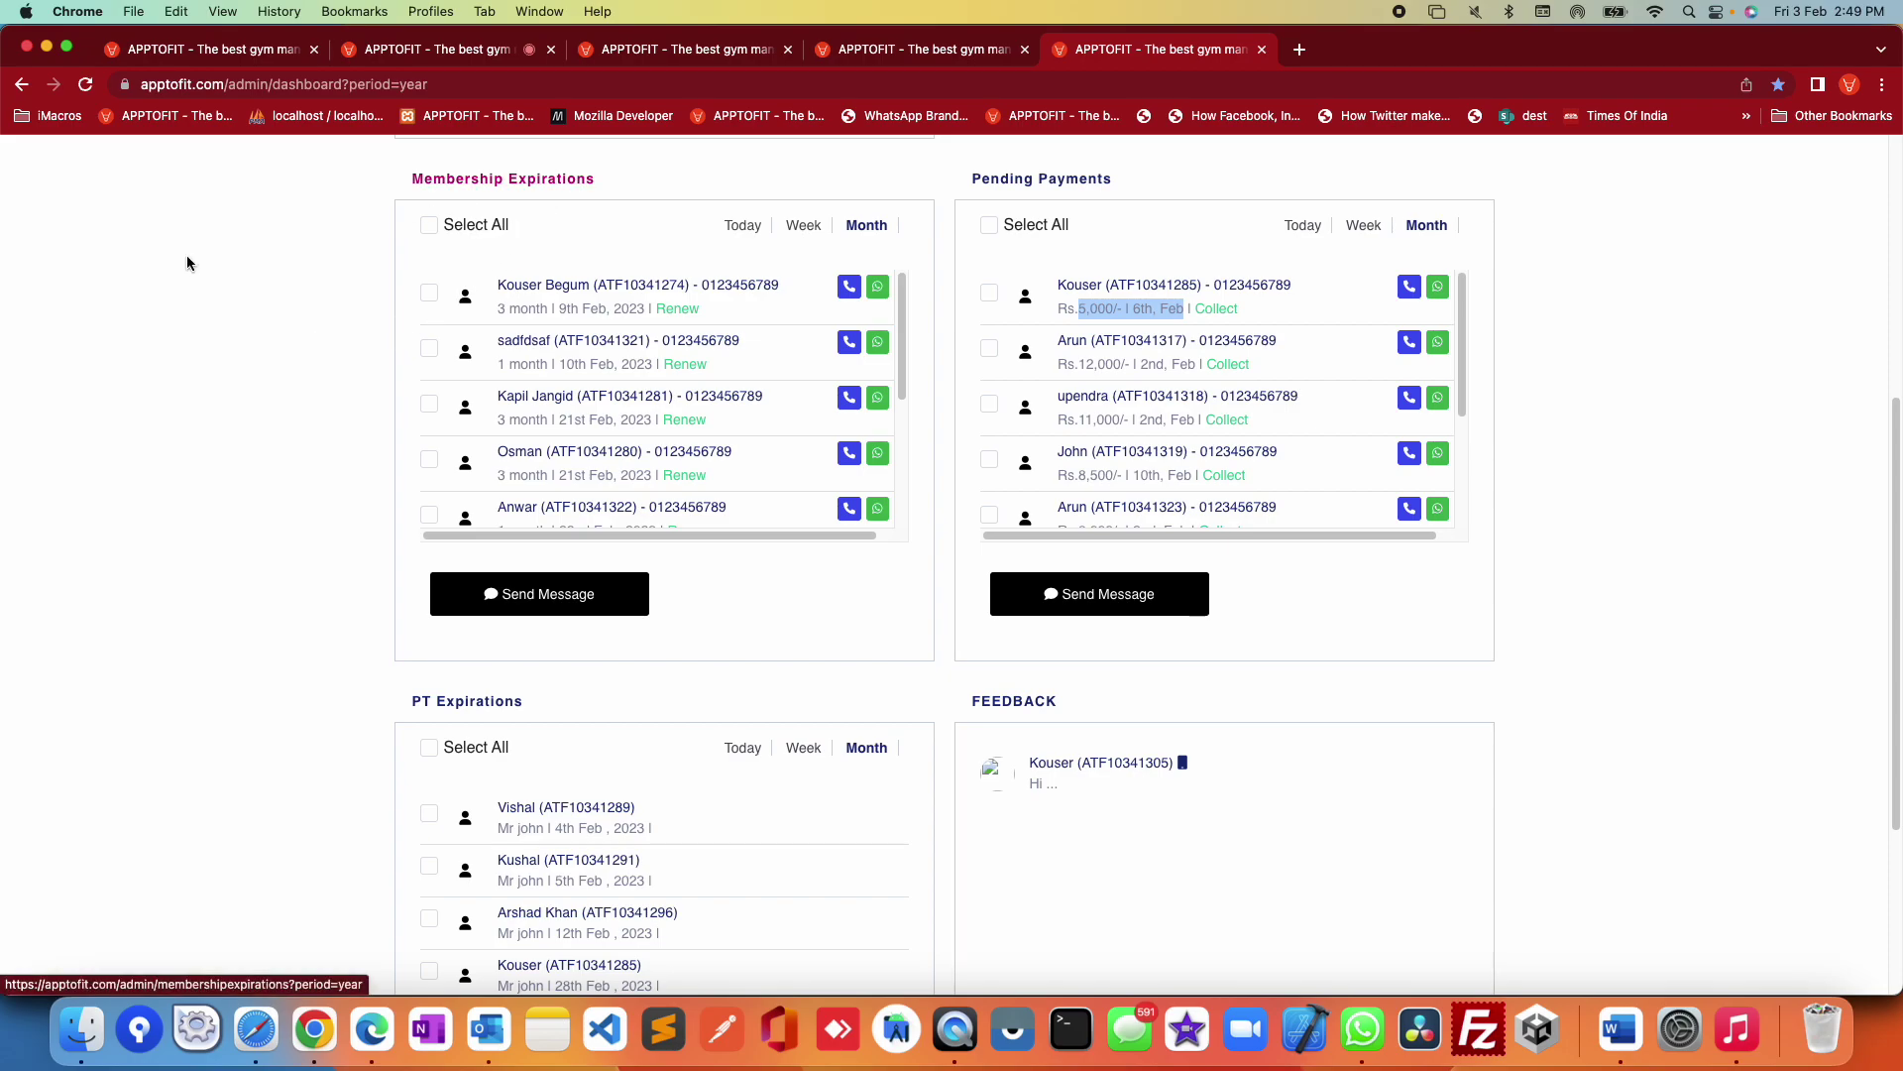
pyautogui.scroll(-5, 1774, 769)
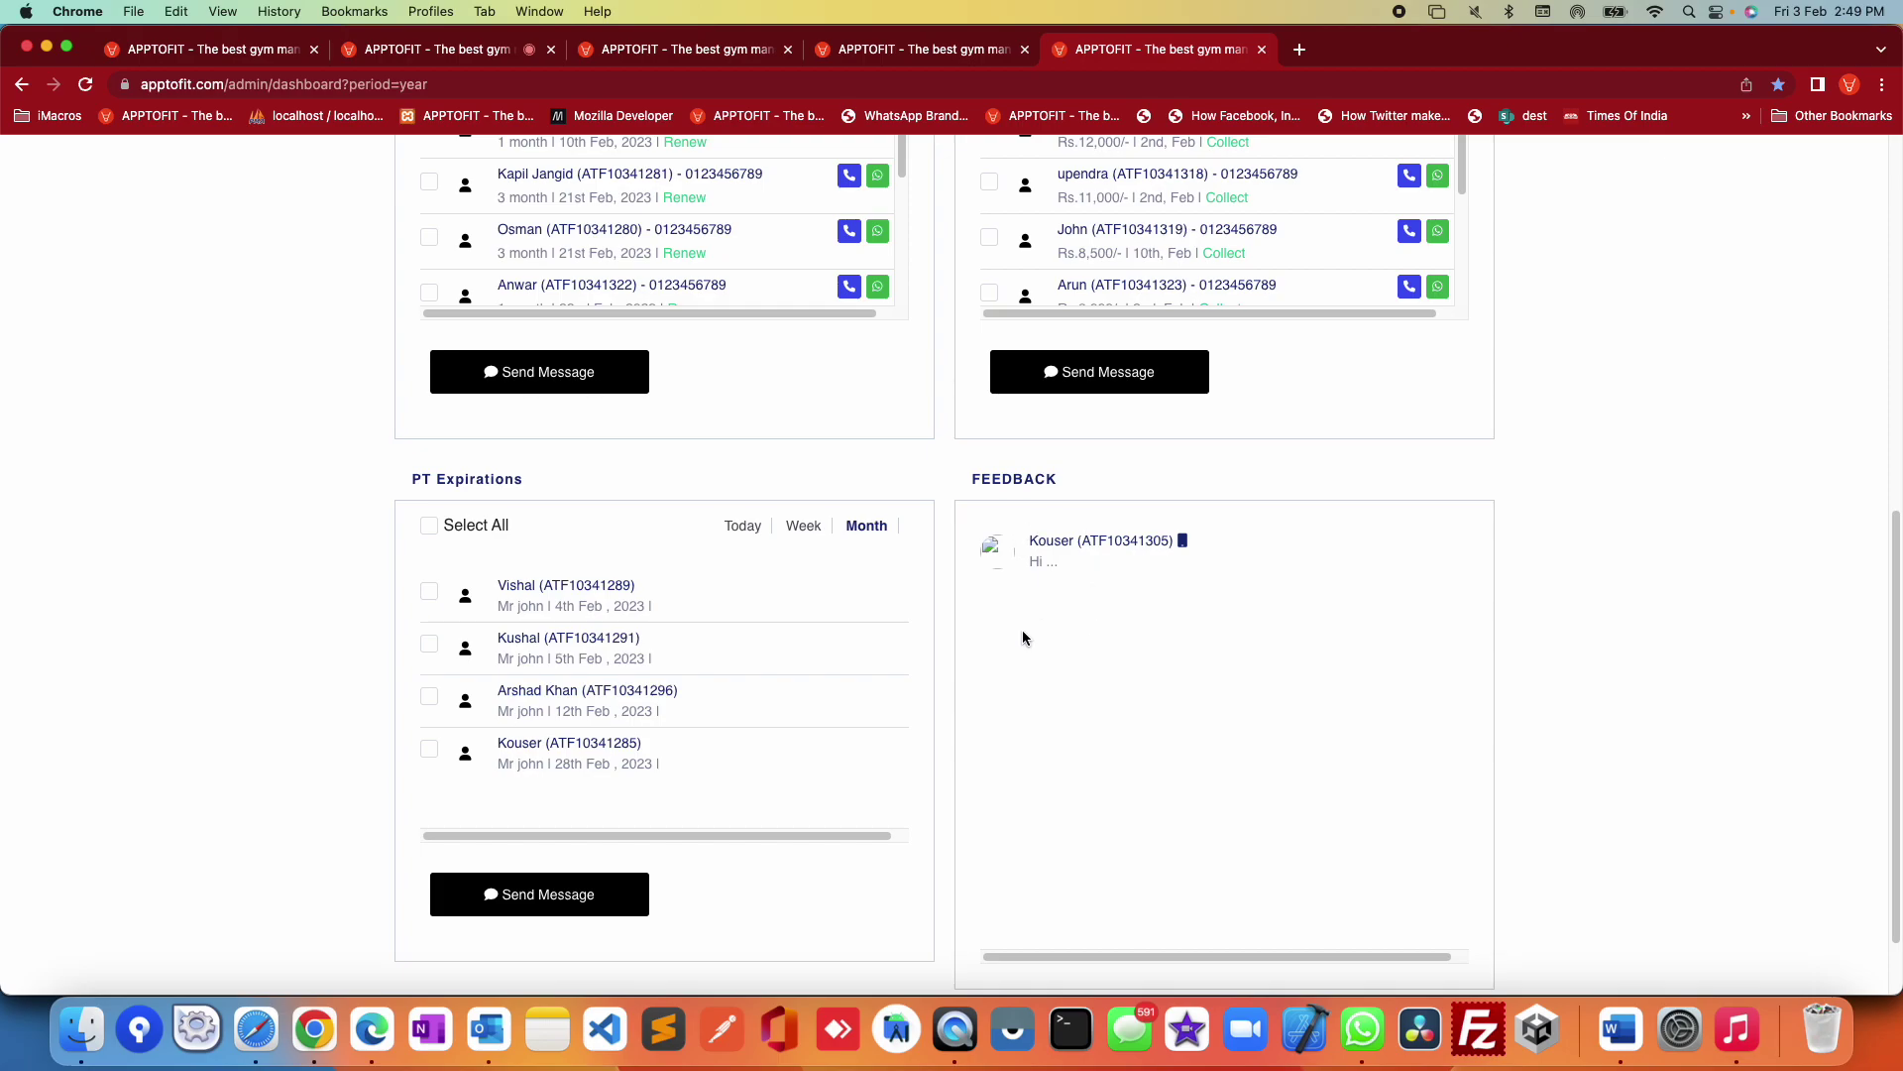
pyautogui.scroll(-2, 1616, 753)
pyautogui.scroll(10, 1610, 754)
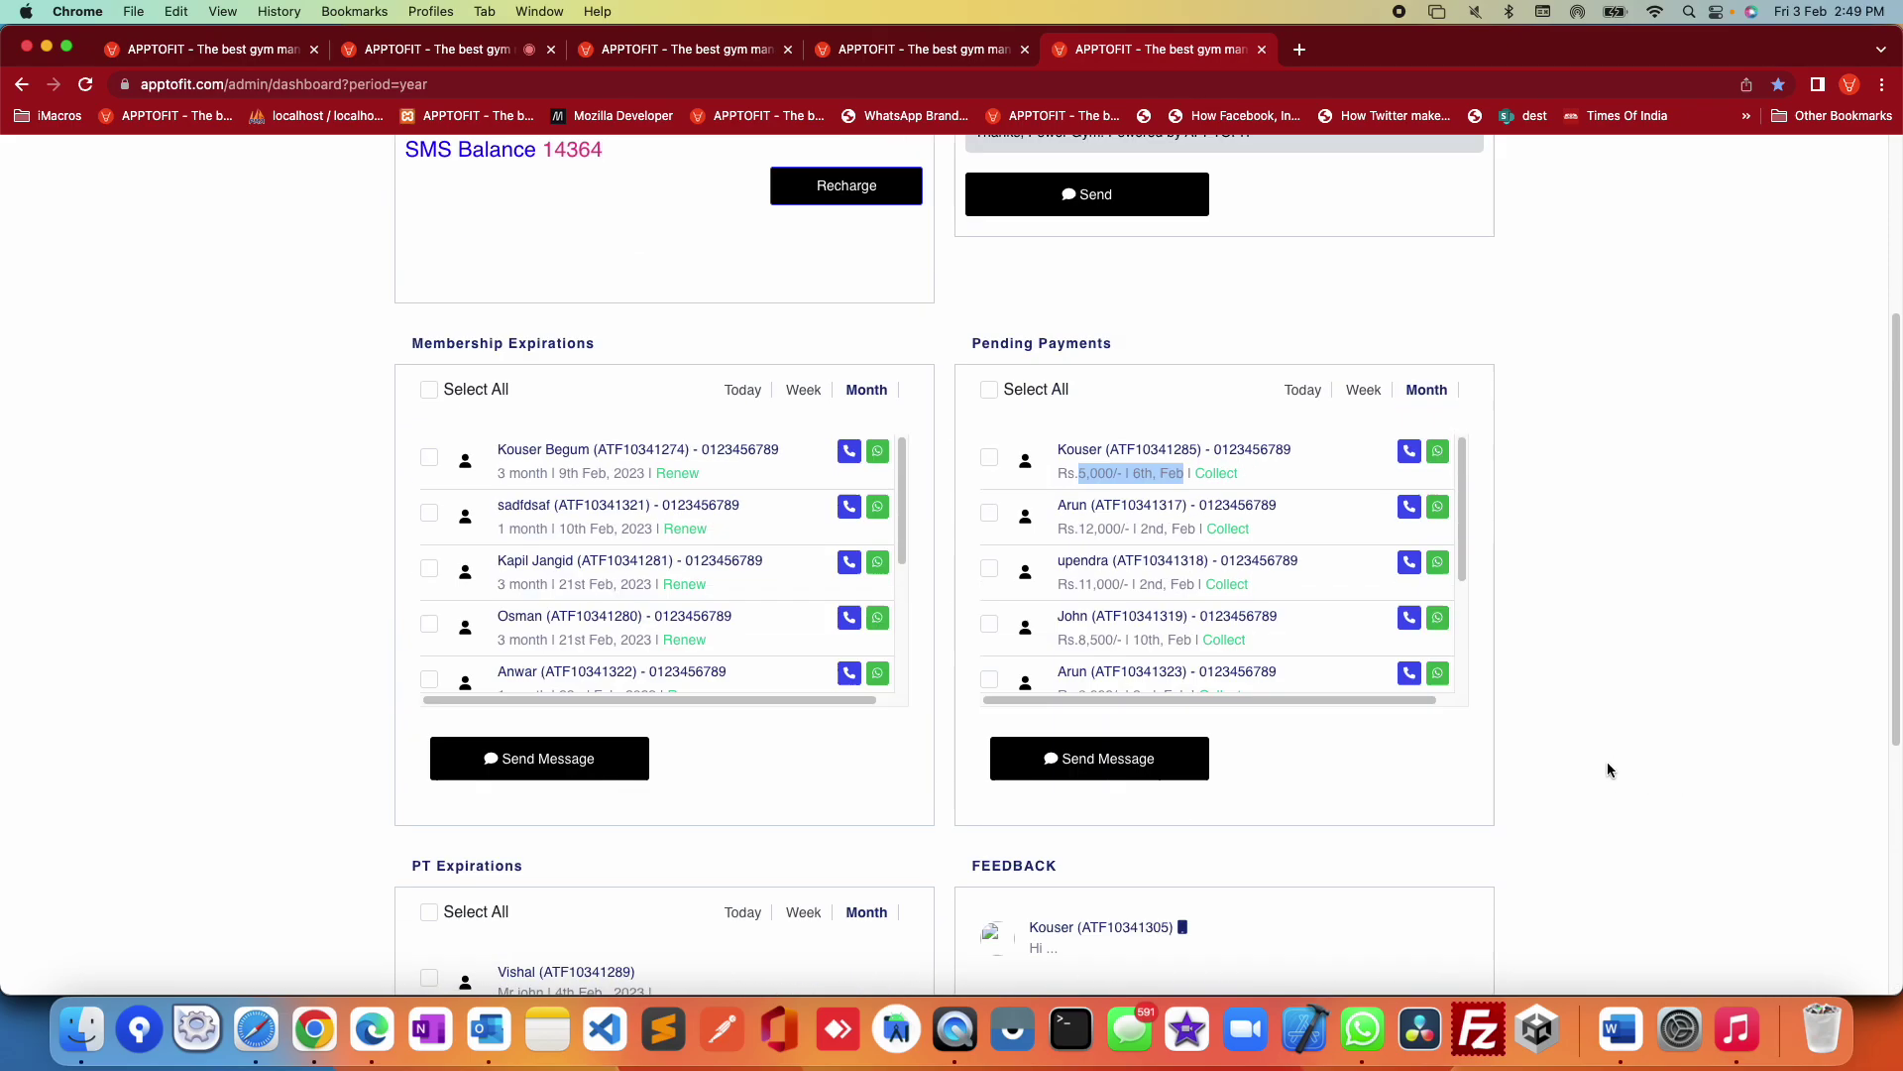
pyautogui.scroll(1, 1608, 770)
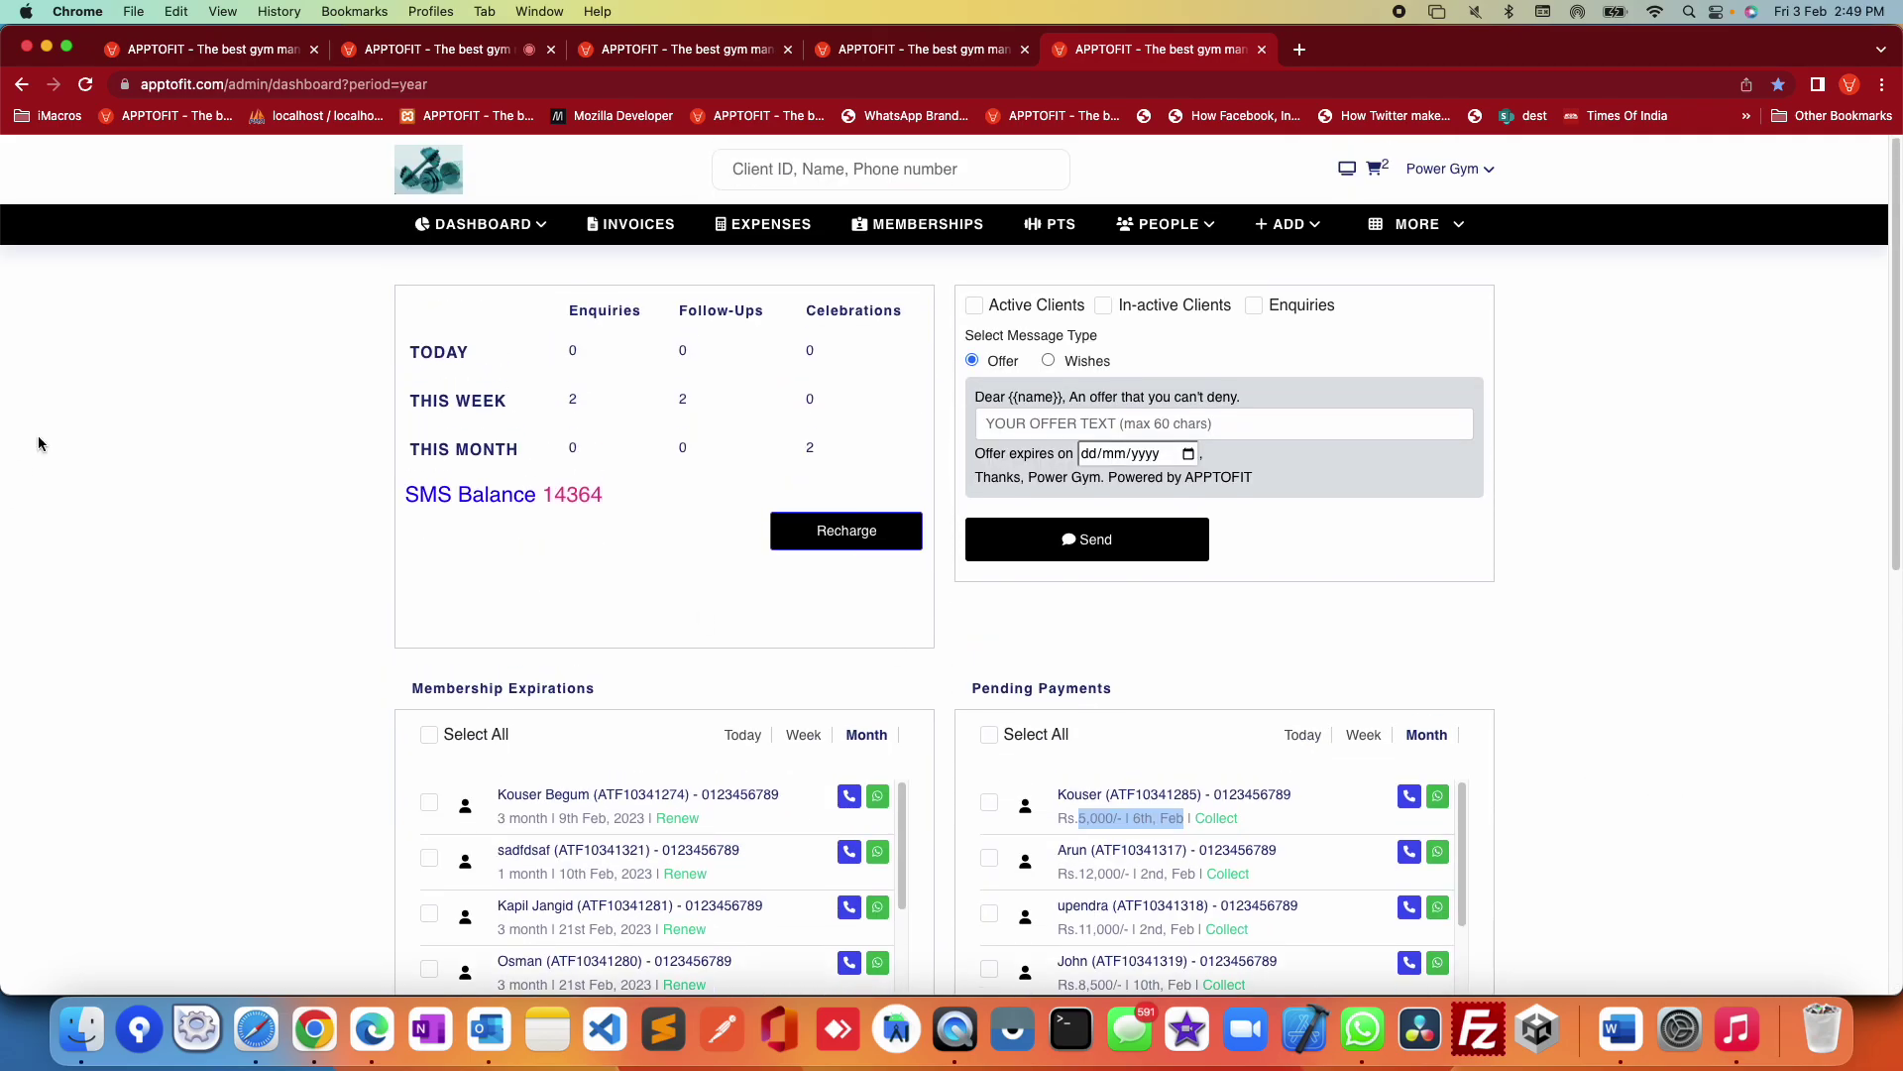
pyautogui.click(443, 226)
# Step: Open the Revenue Dashboard and expand today's 2,000 revenue breakdown
pyautogui.click(469, 316)
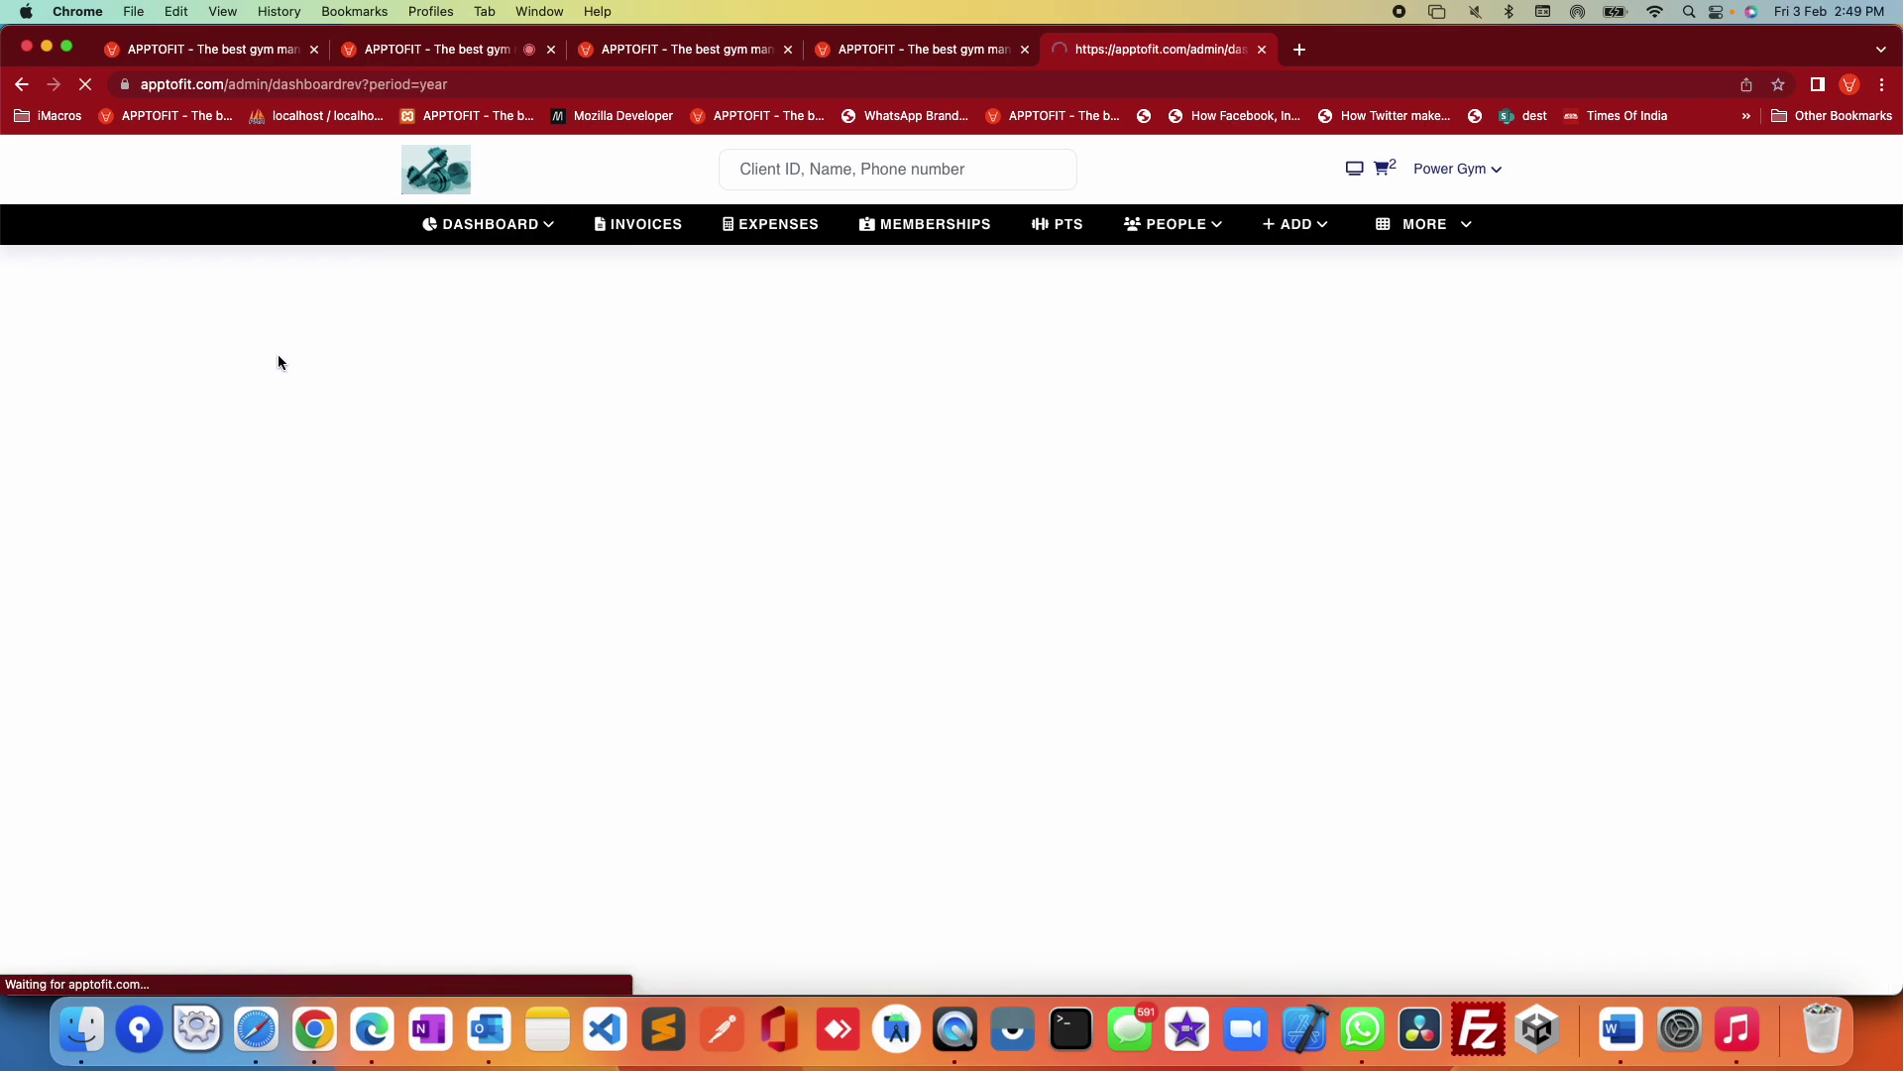
pyautogui.click(487, 233)
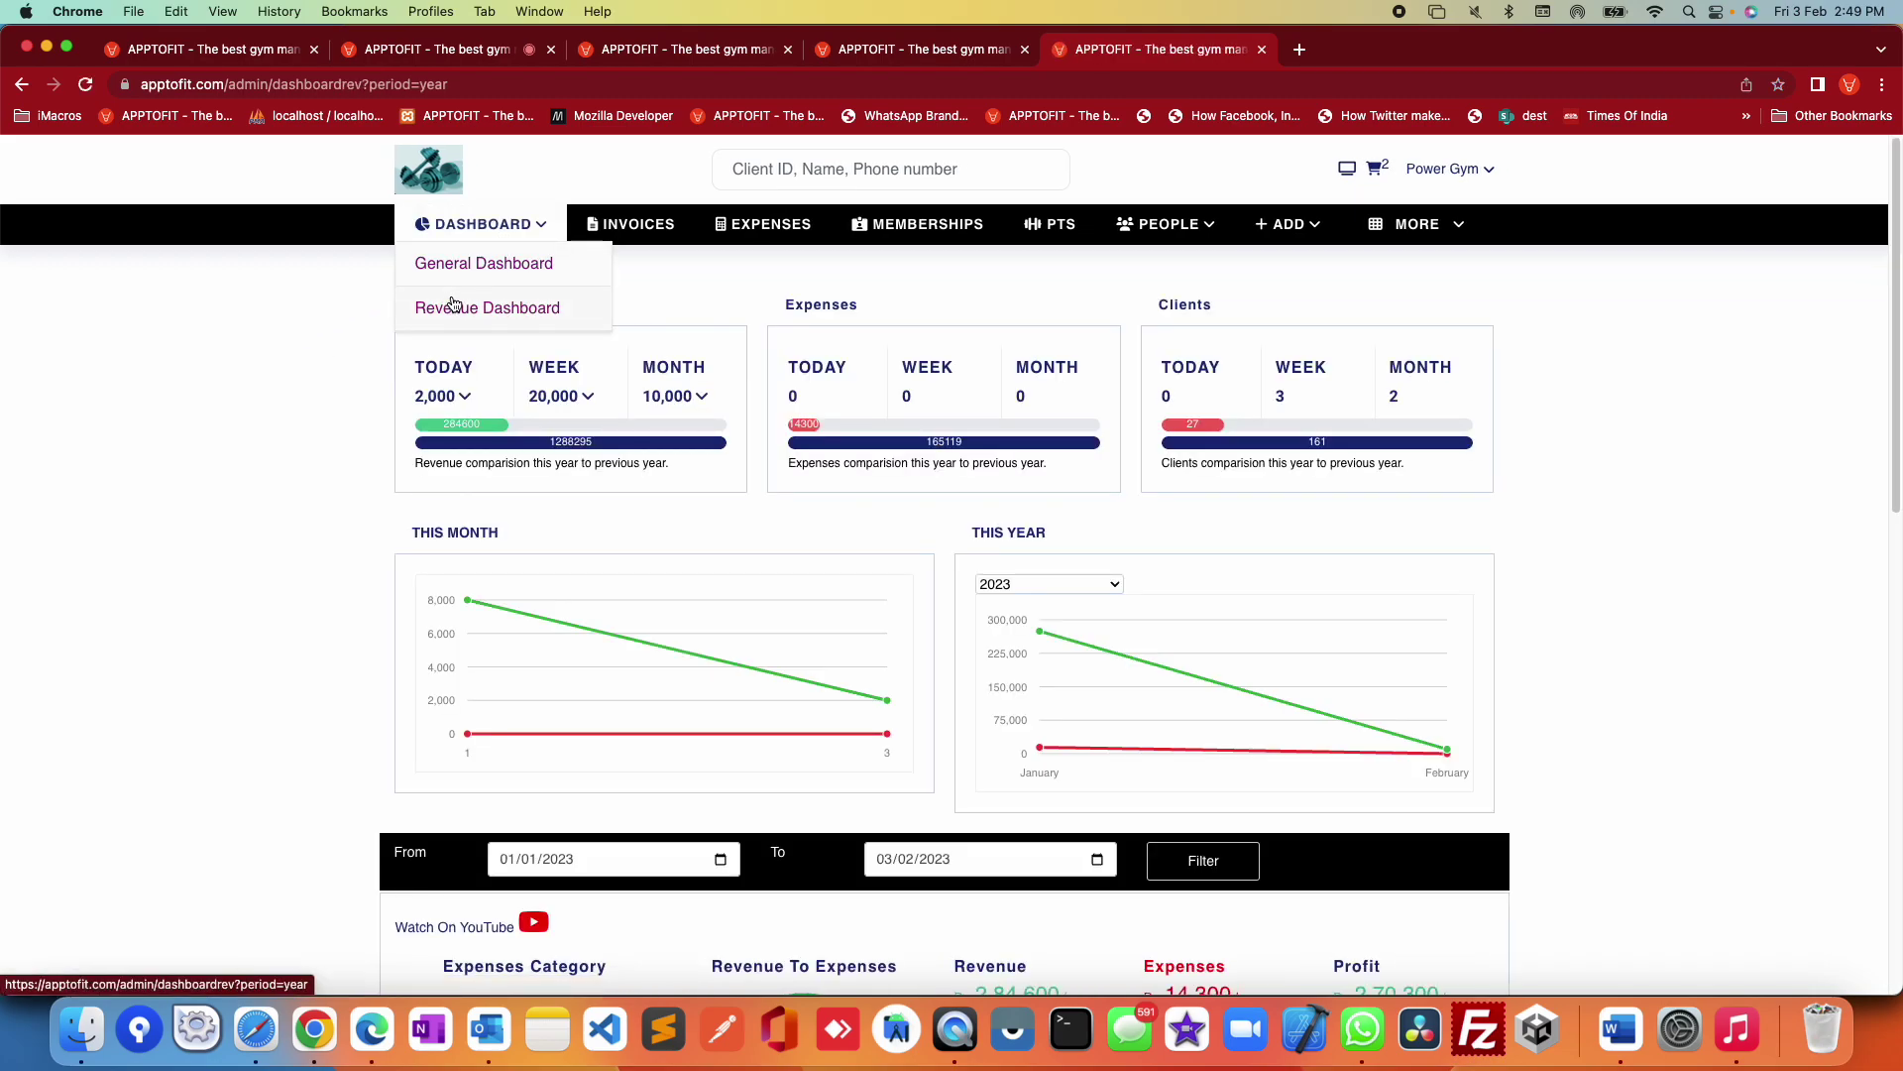
pyautogui.click(281, 393)
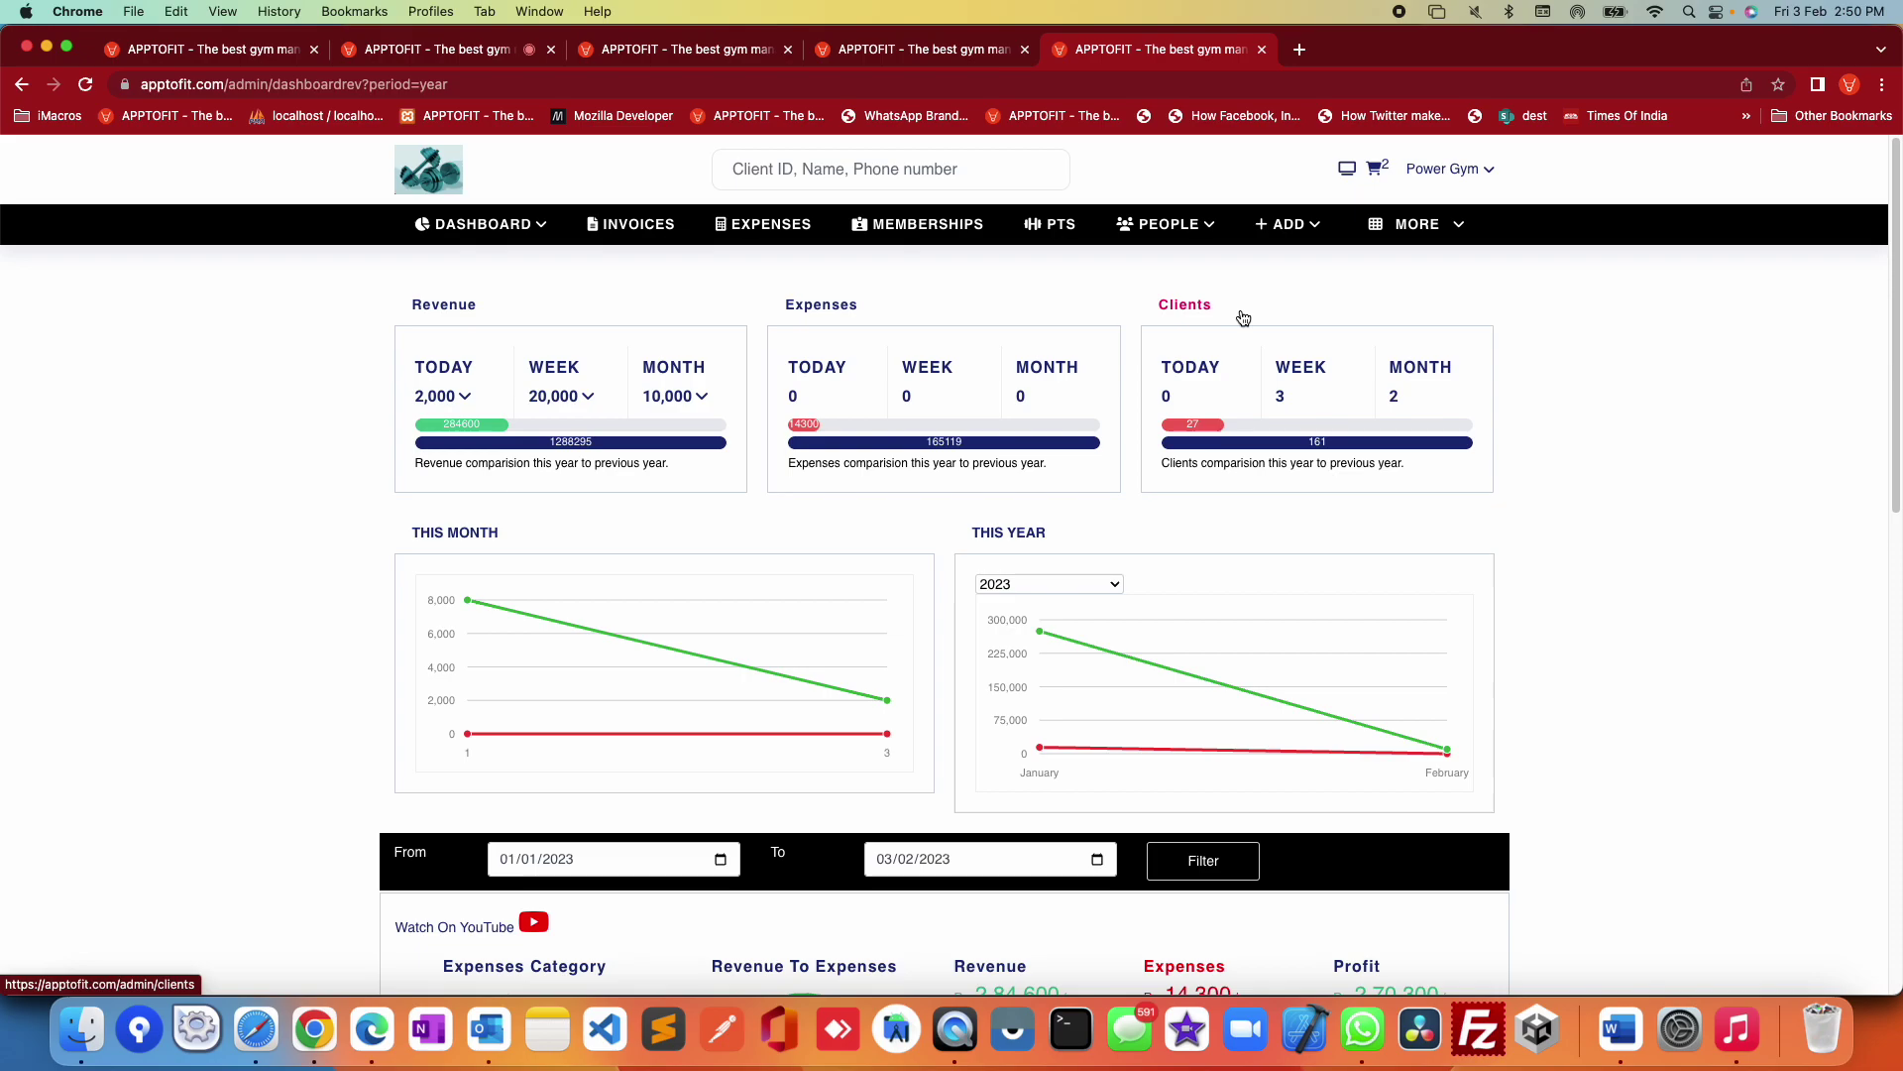
pyautogui.click(465, 397)
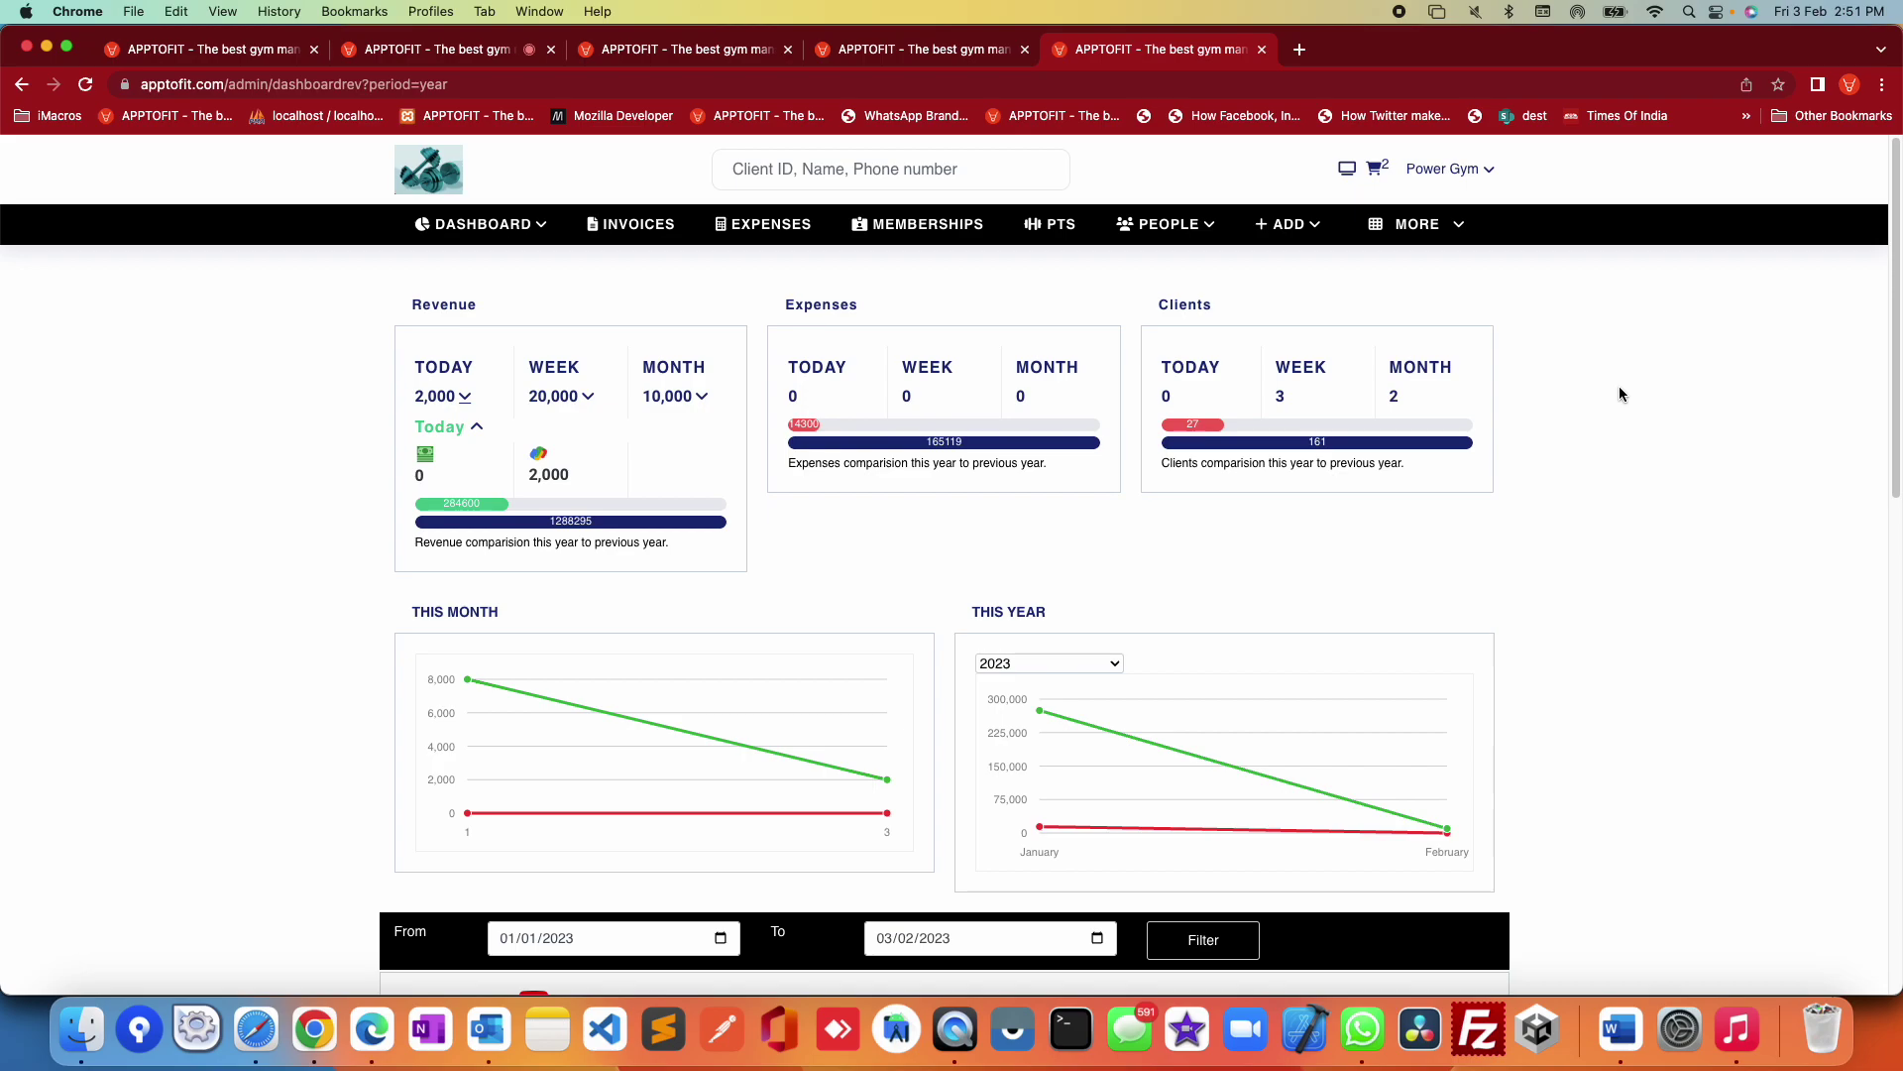
# Step: Scroll through the 2023 revenue Rs.2,84,600, expenses Rs.14,300 and profit Rs.2,70,300 charts
pyautogui.click(1829, 11)
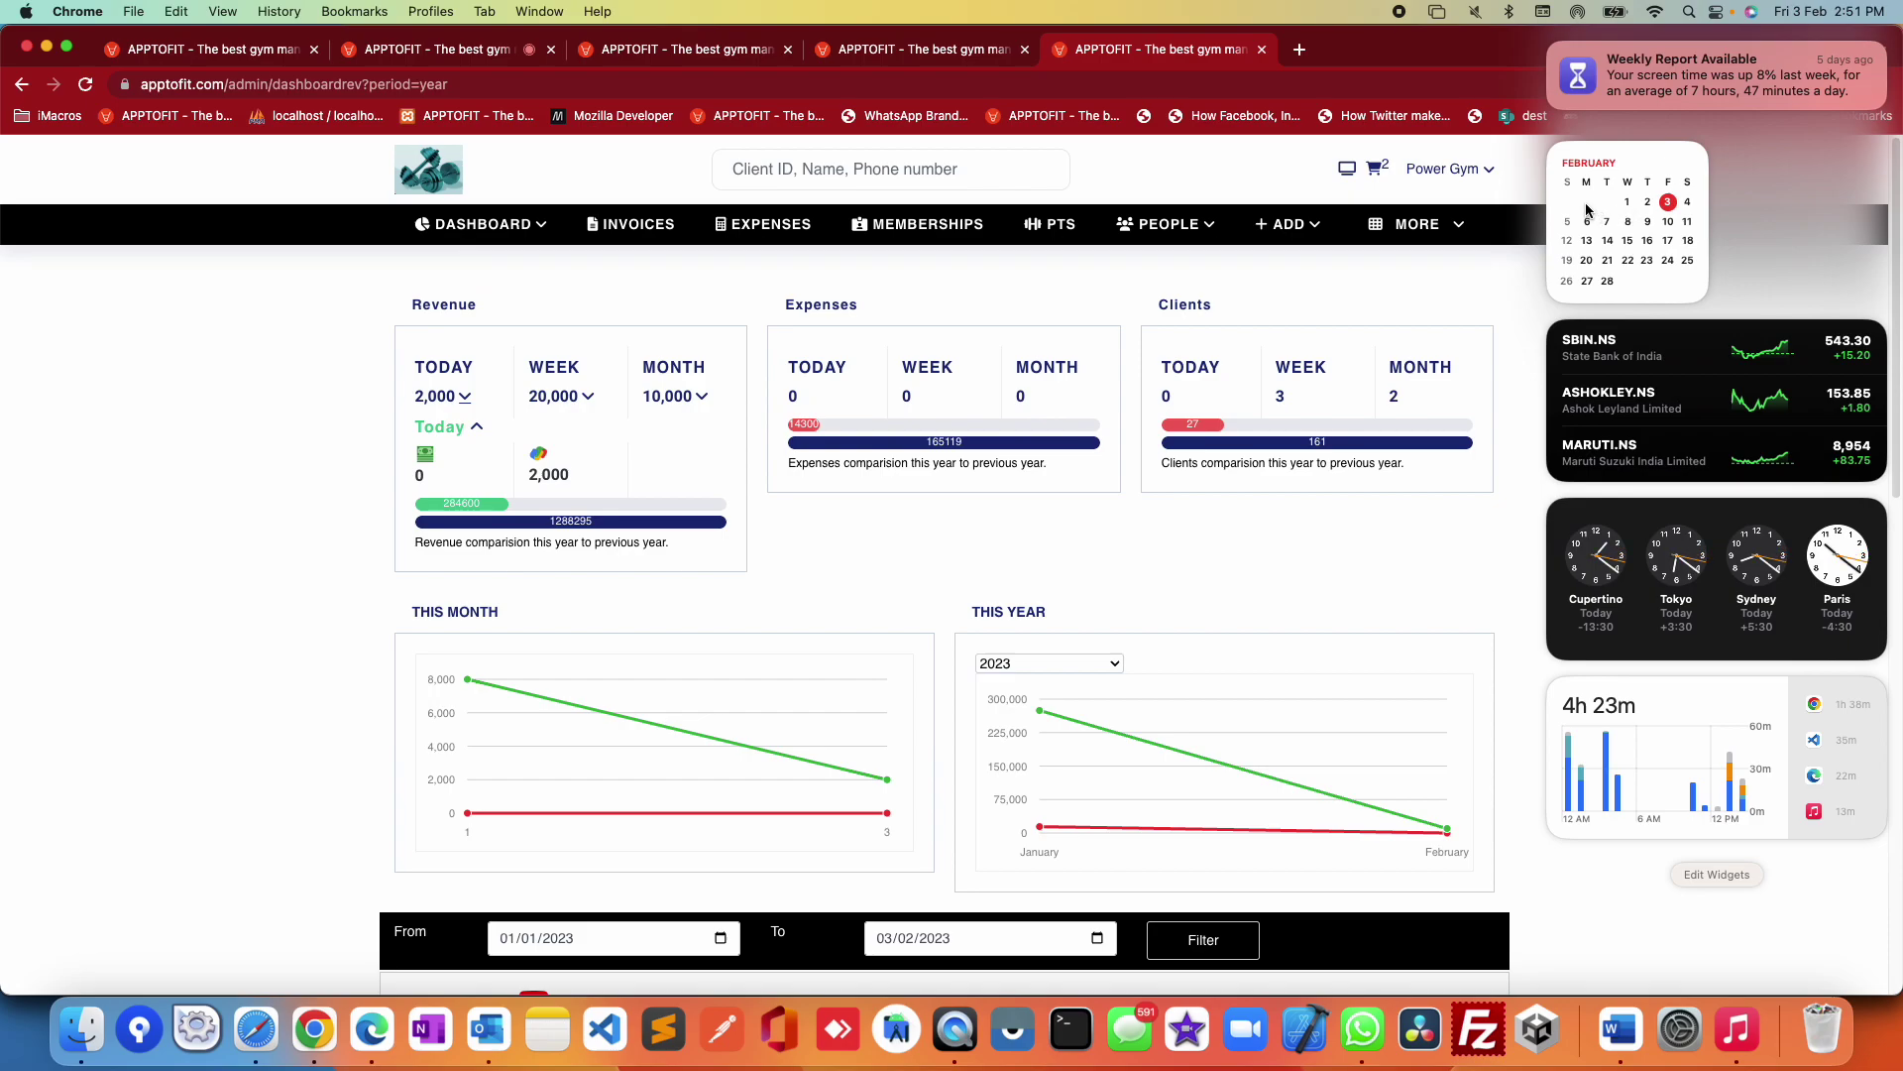
pyautogui.click(1495, 320)
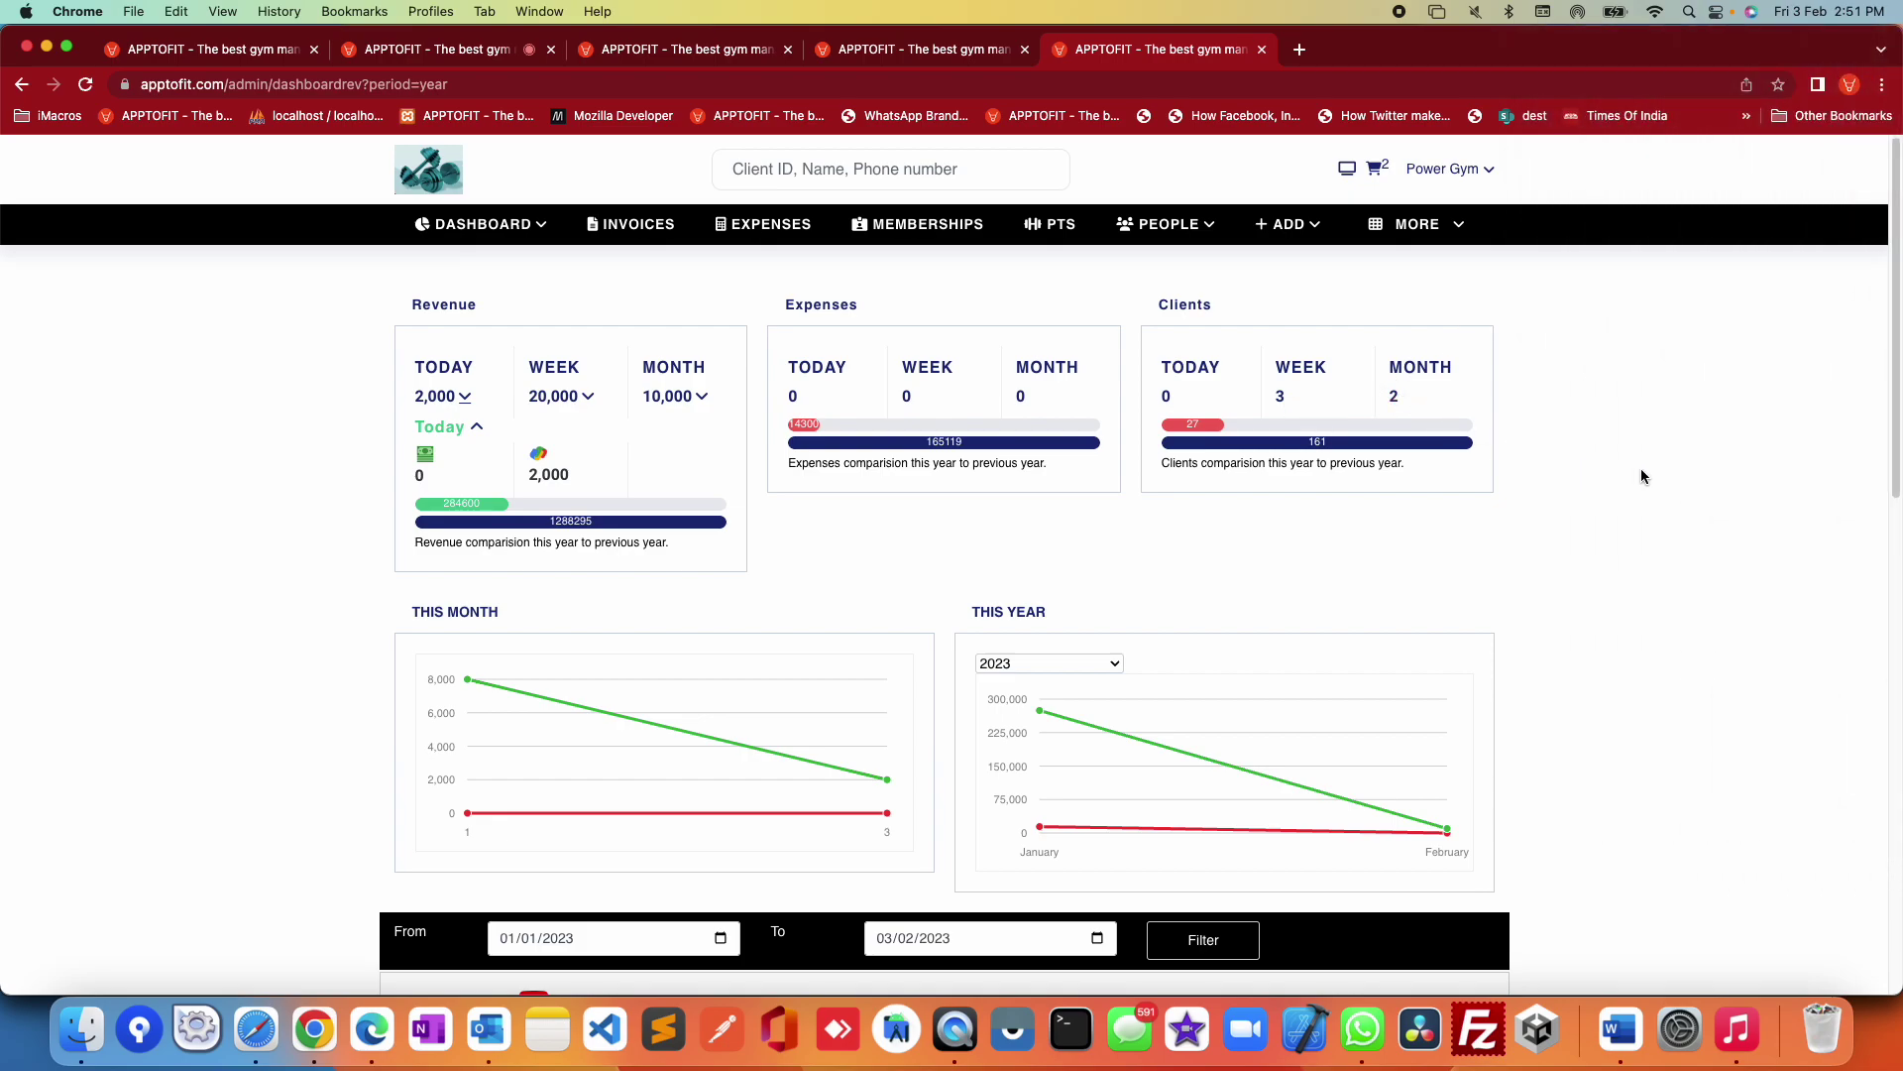
pyautogui.scroll(-3, 1625, 471)
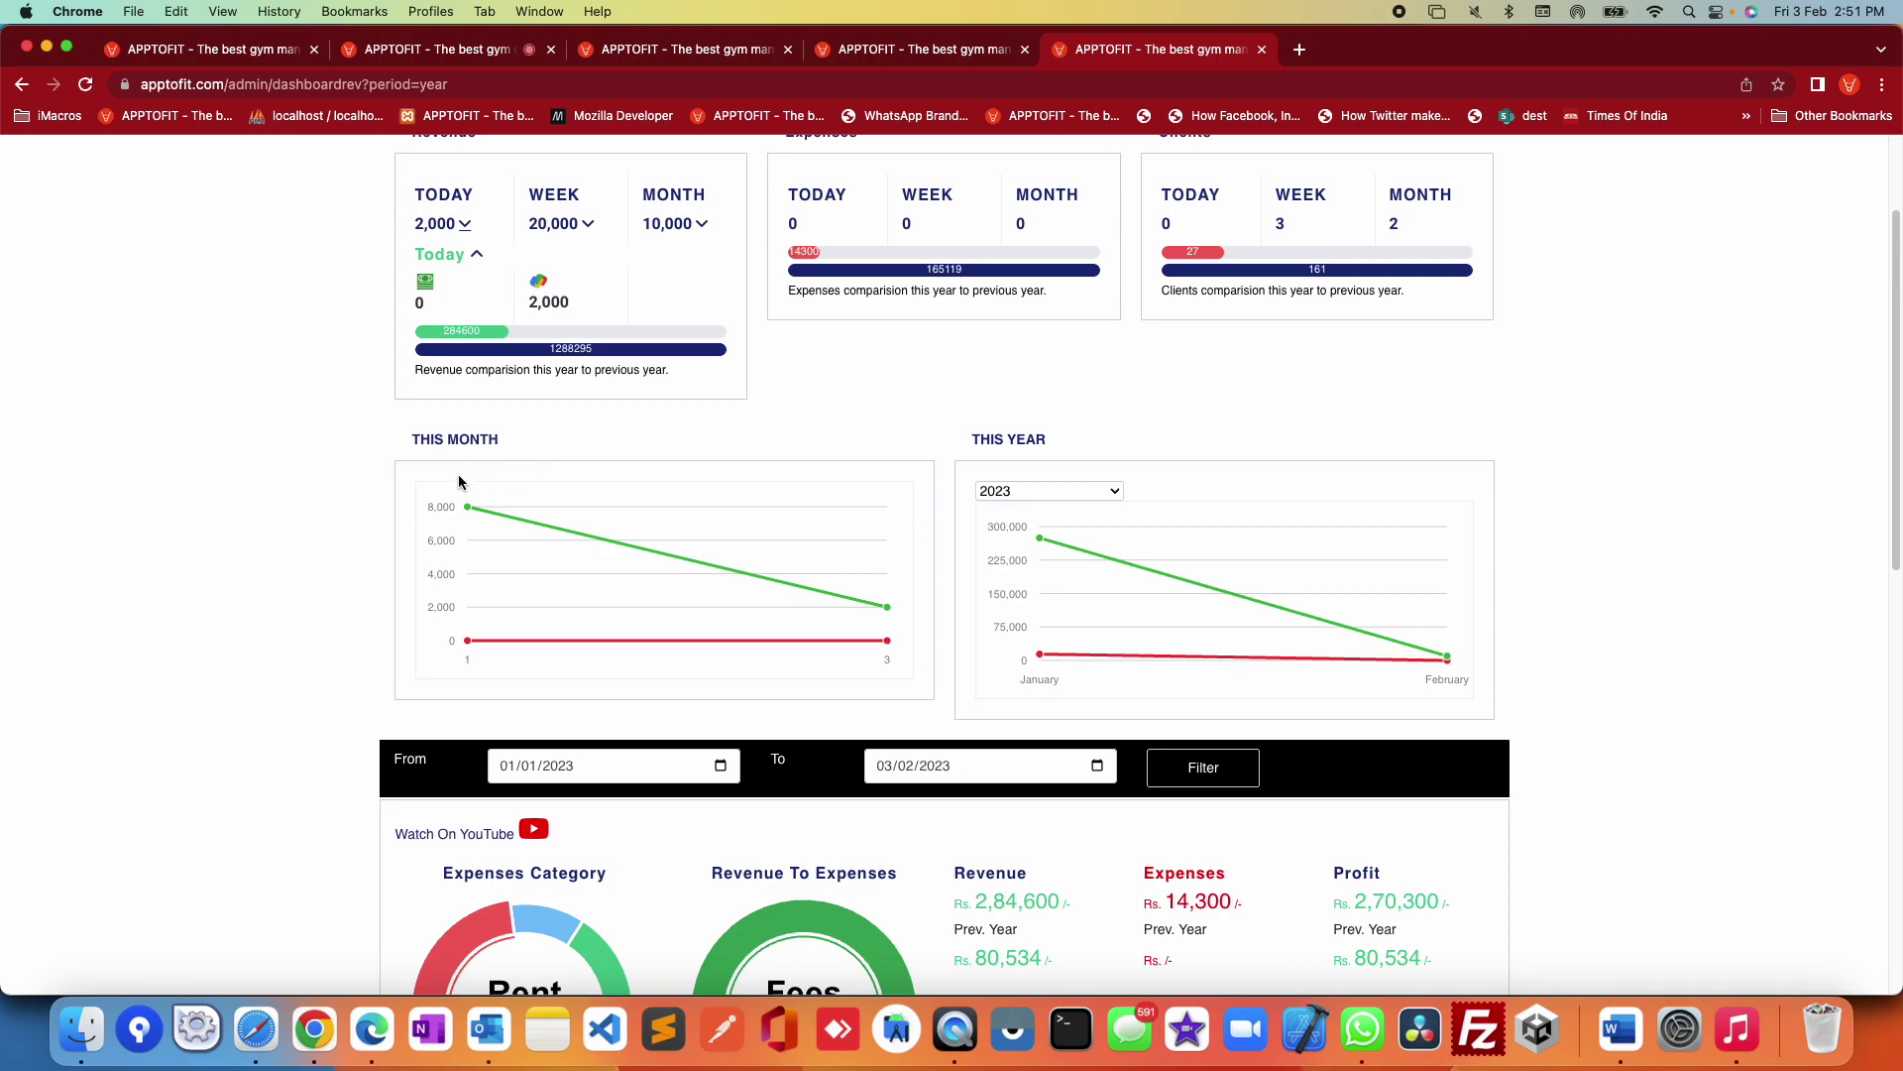
pyautogui.moveTo(461, 534)
pyautogui.scroll(-1, 1616, 615)
pyautogui.moveTo(1201, 490)
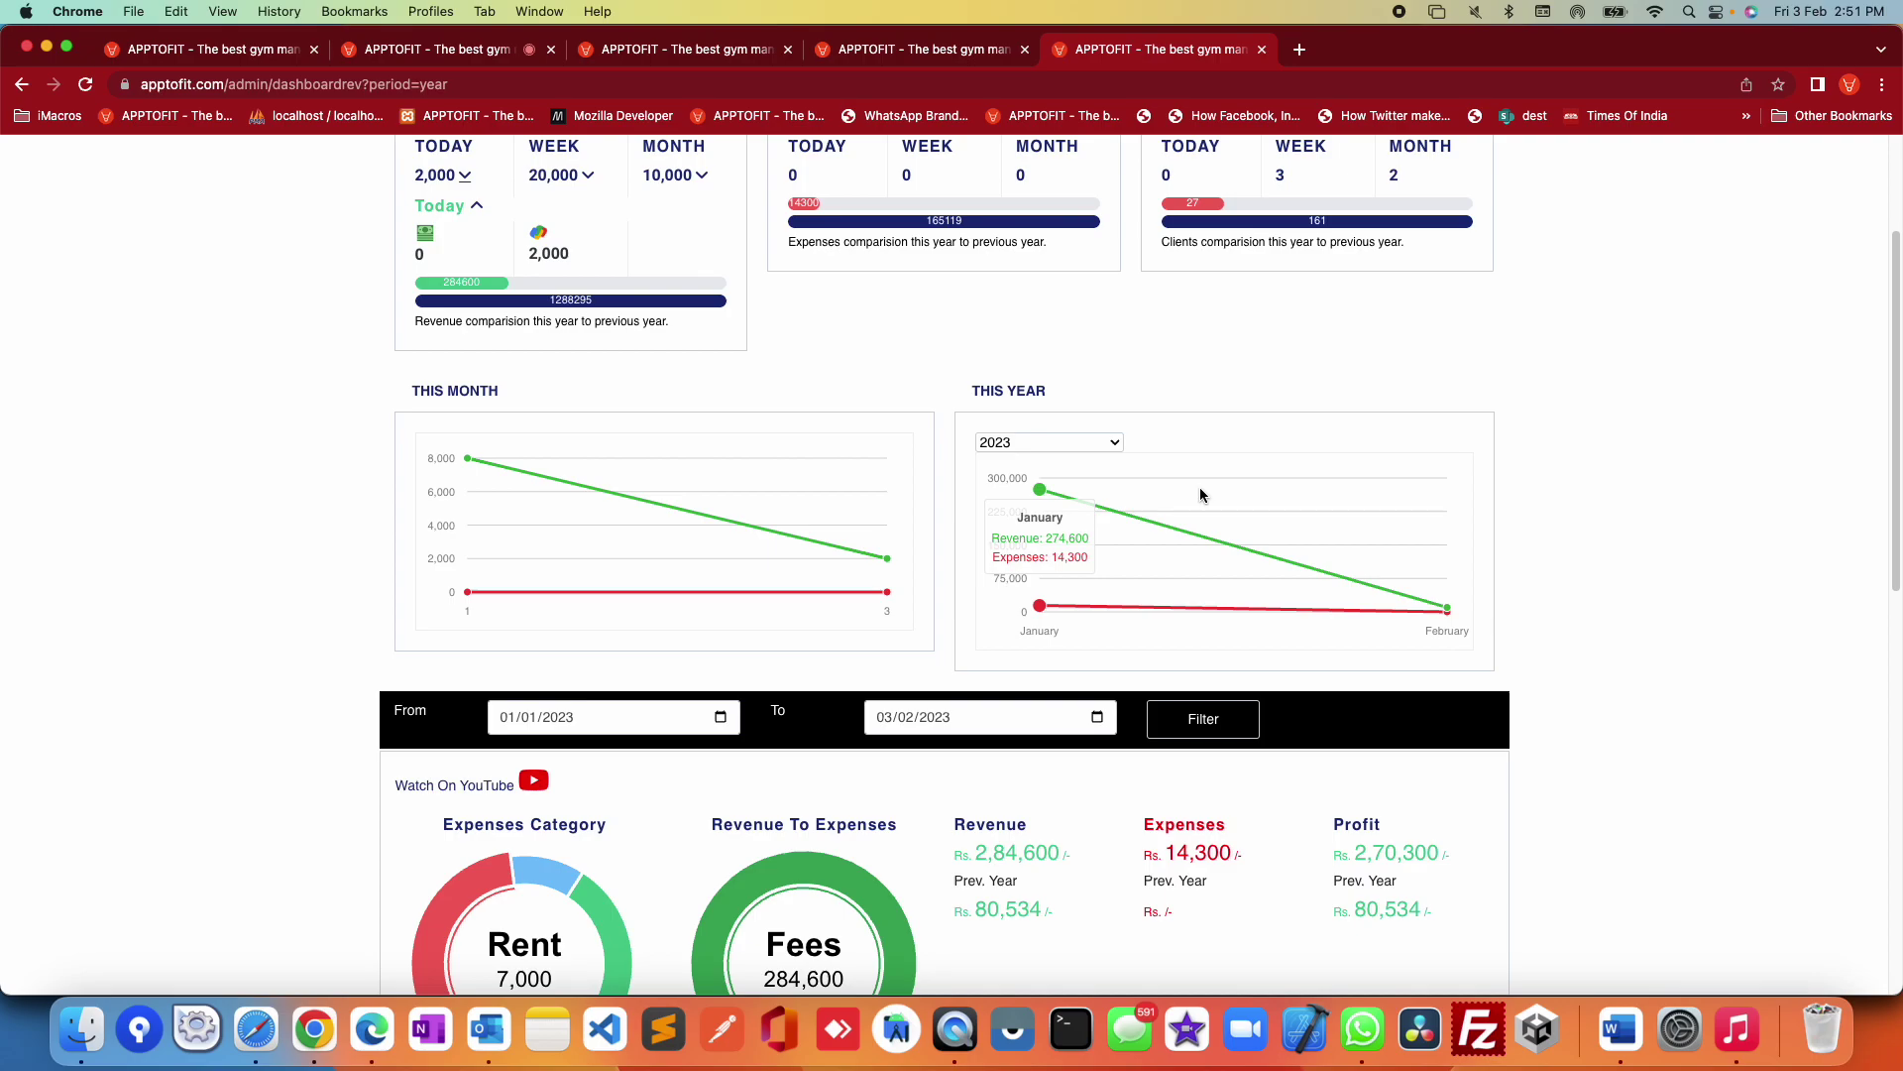
pyautogui.moveTo(1411, 610)
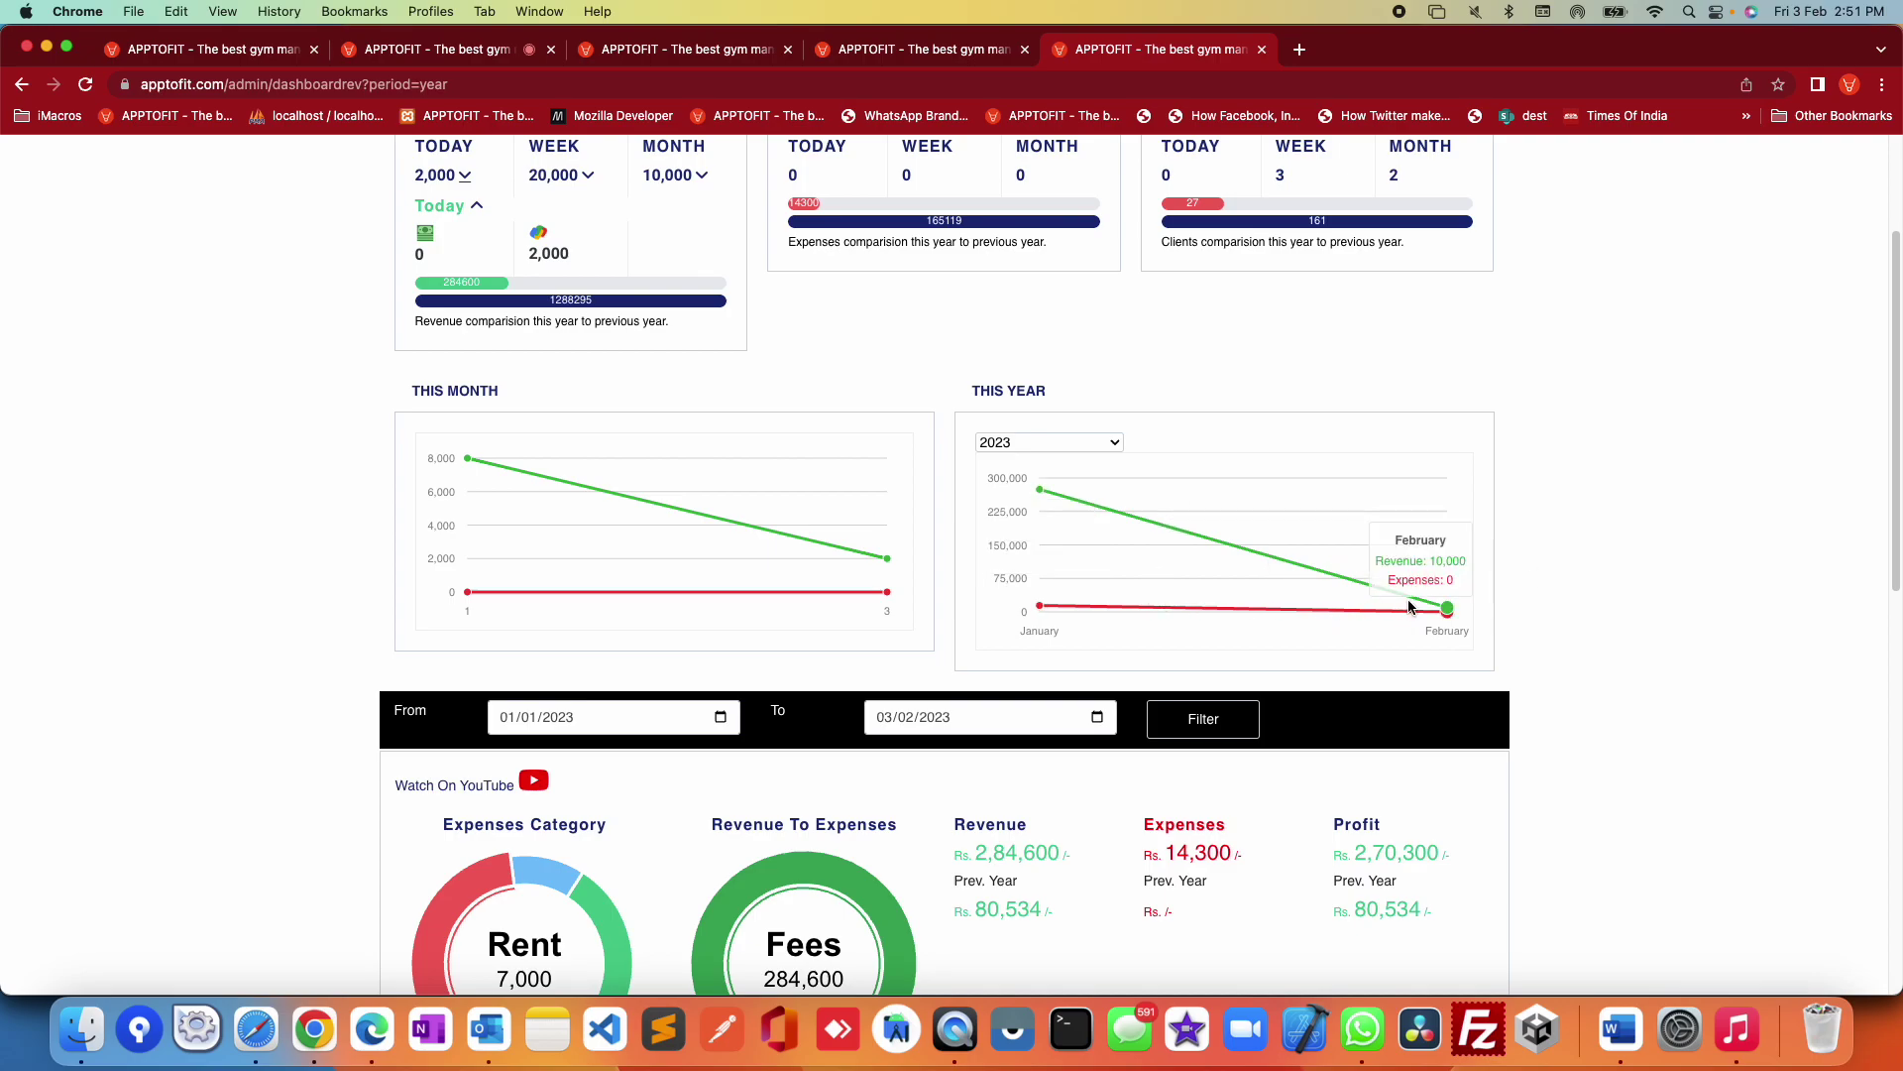
# Step: Switch the This Year chart to 2022 and inspect its July revenue peak
pyautogui.click(1104, 440)
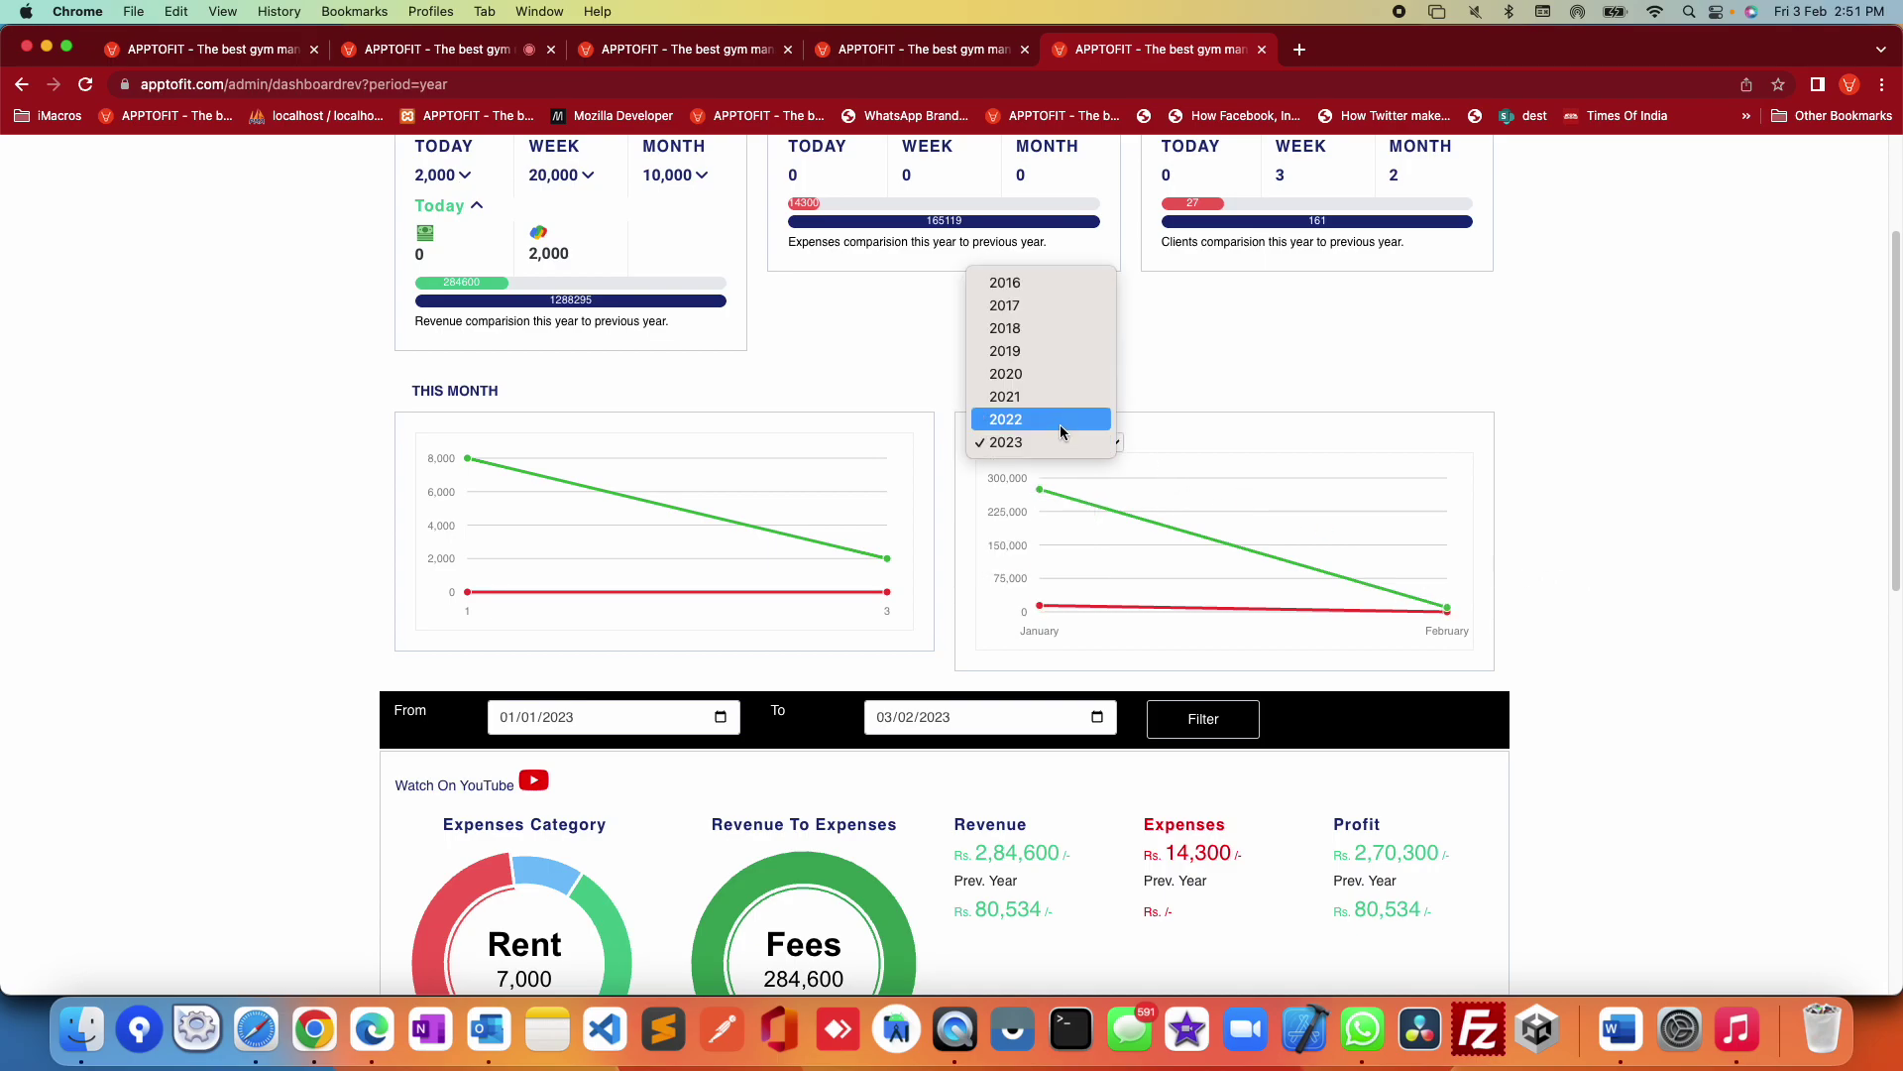
pyautogui.click(1061, 424)
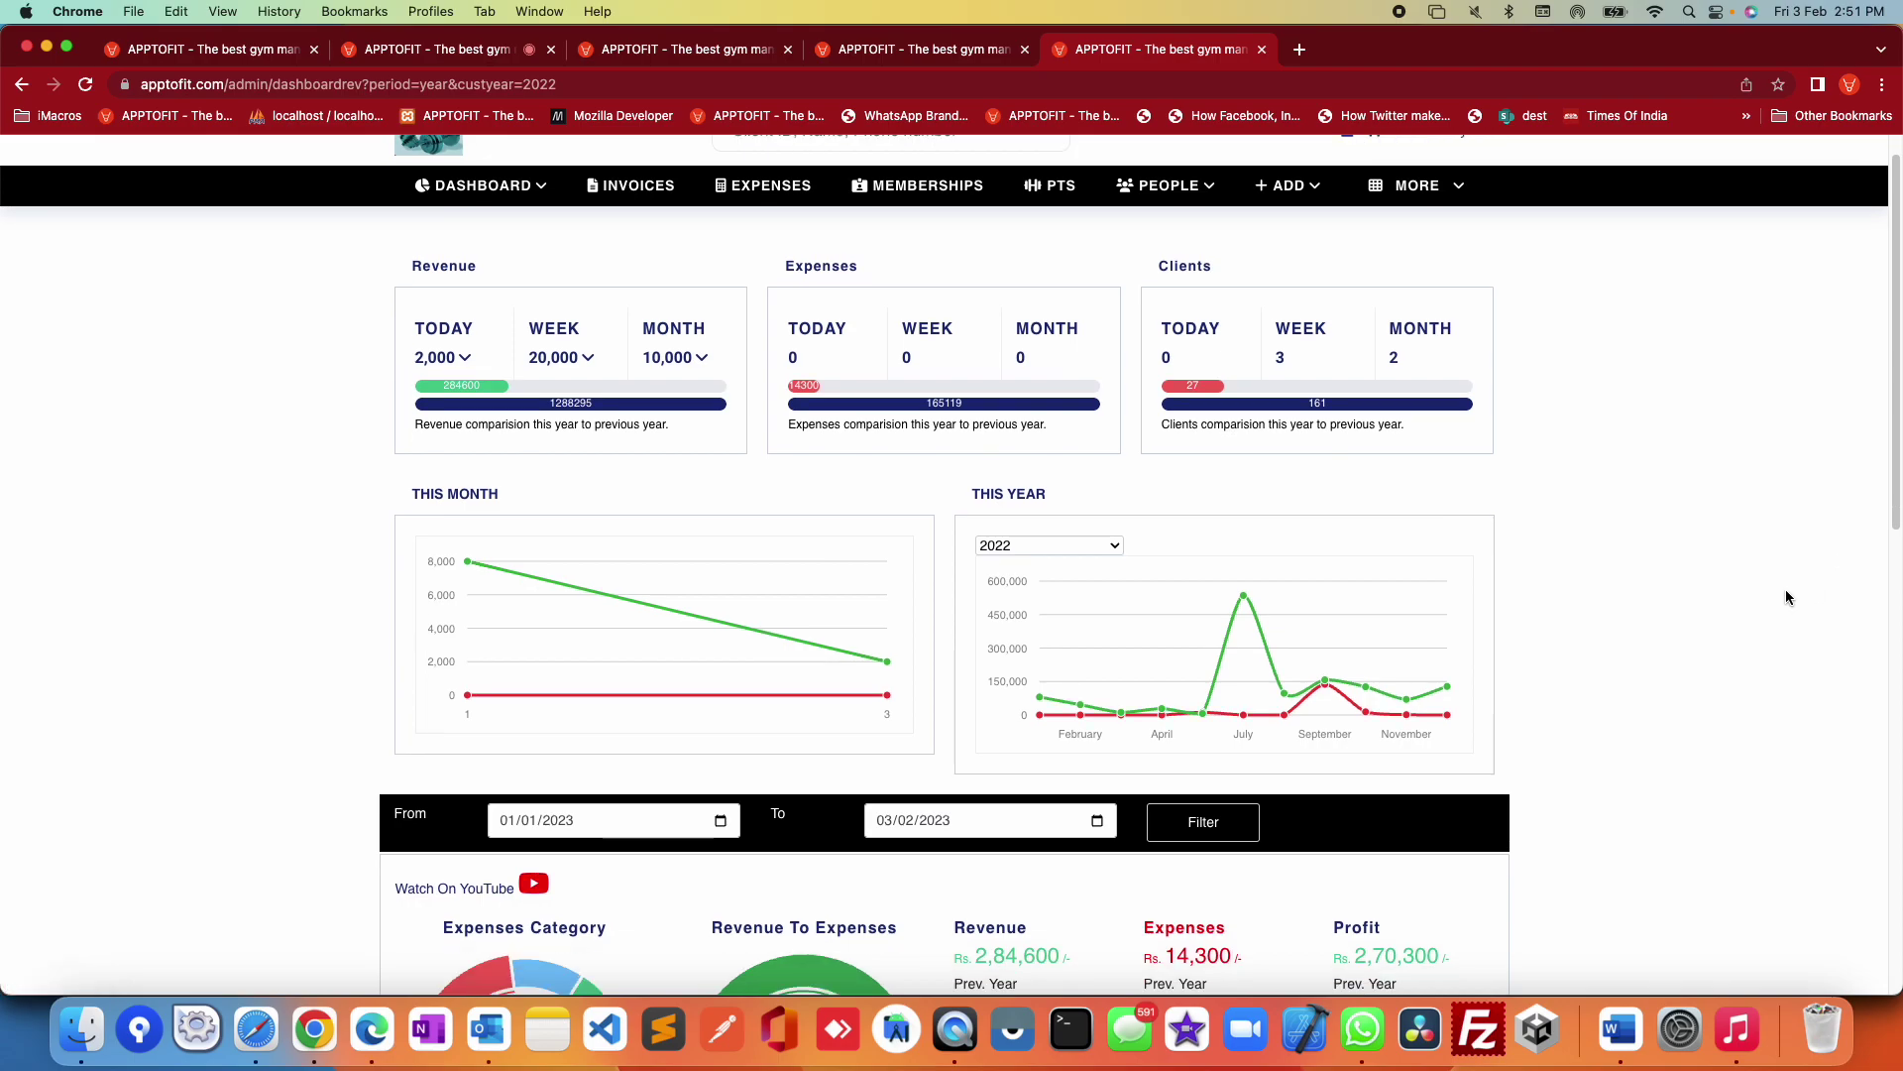
pyautogui.moveTo(1460, 711)
pyautogui.scroll(-1, 1648, 682)
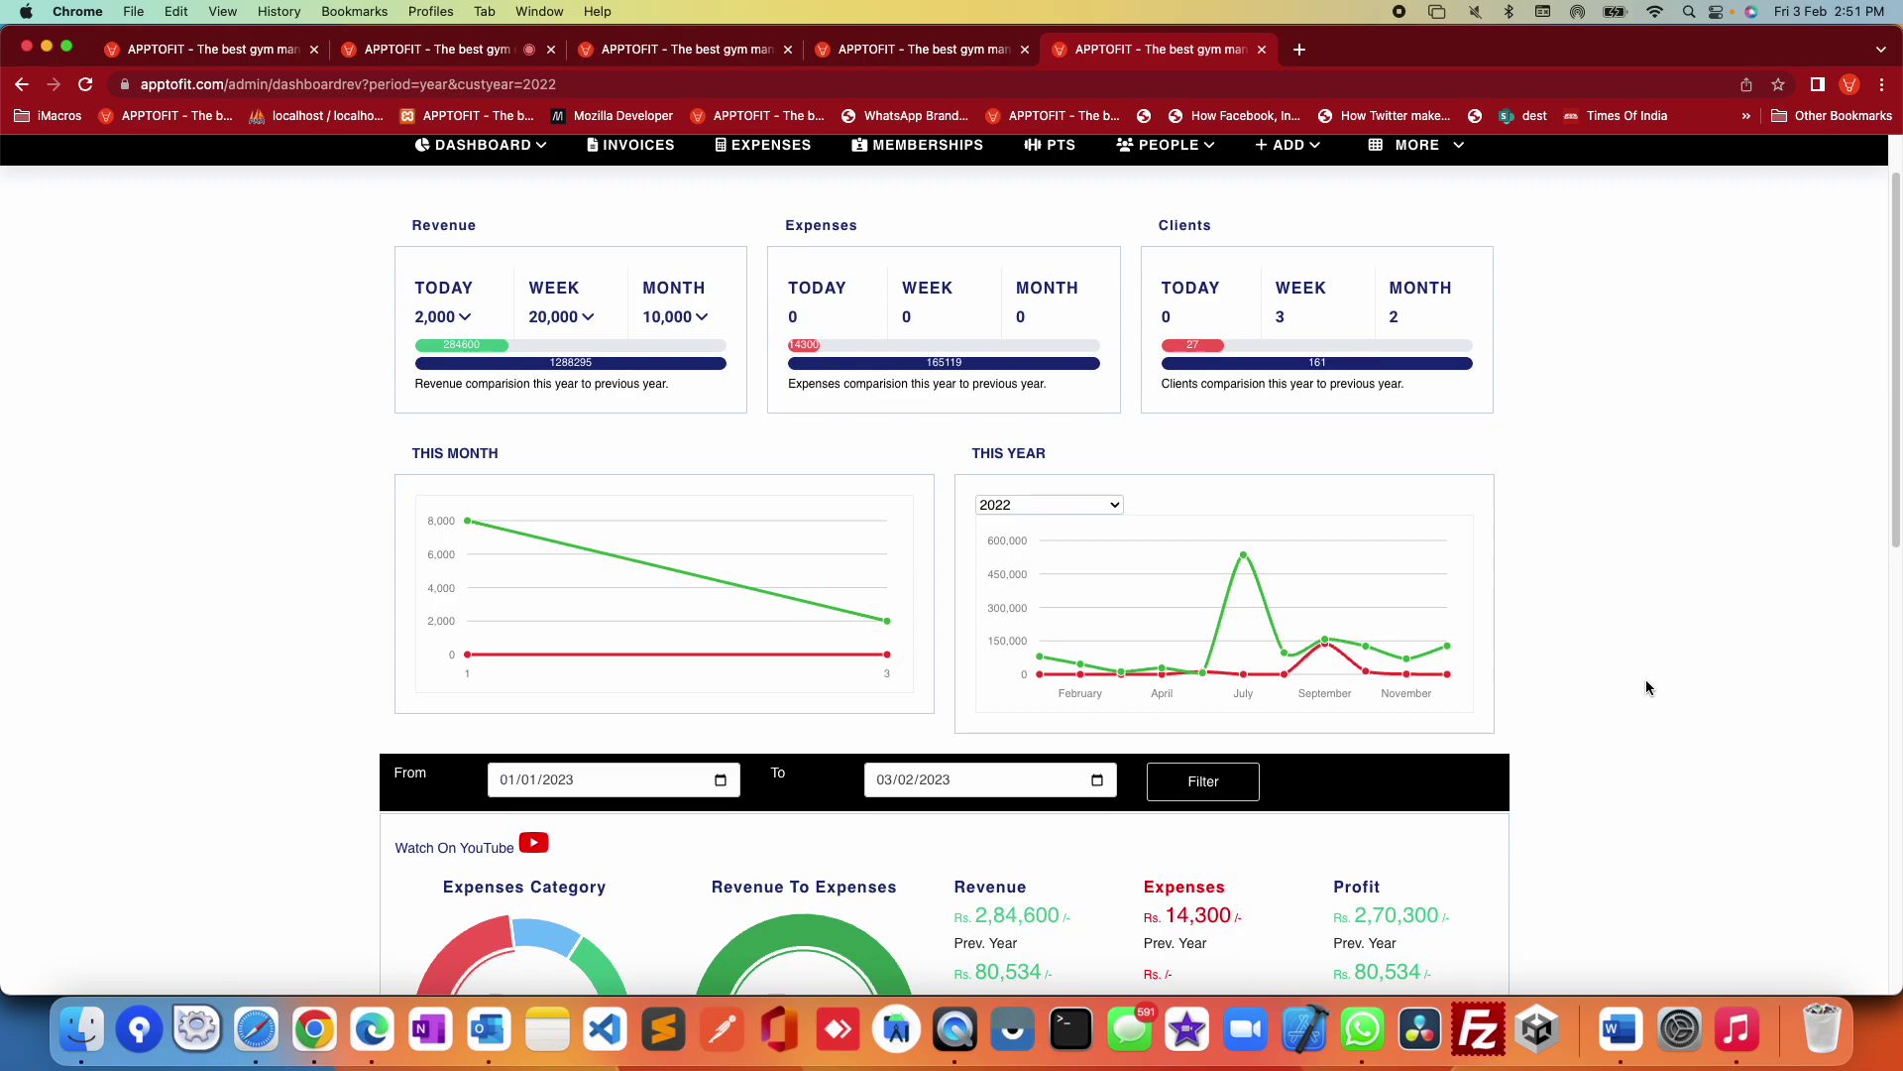
pyautogui.moveTo(1329, 670)
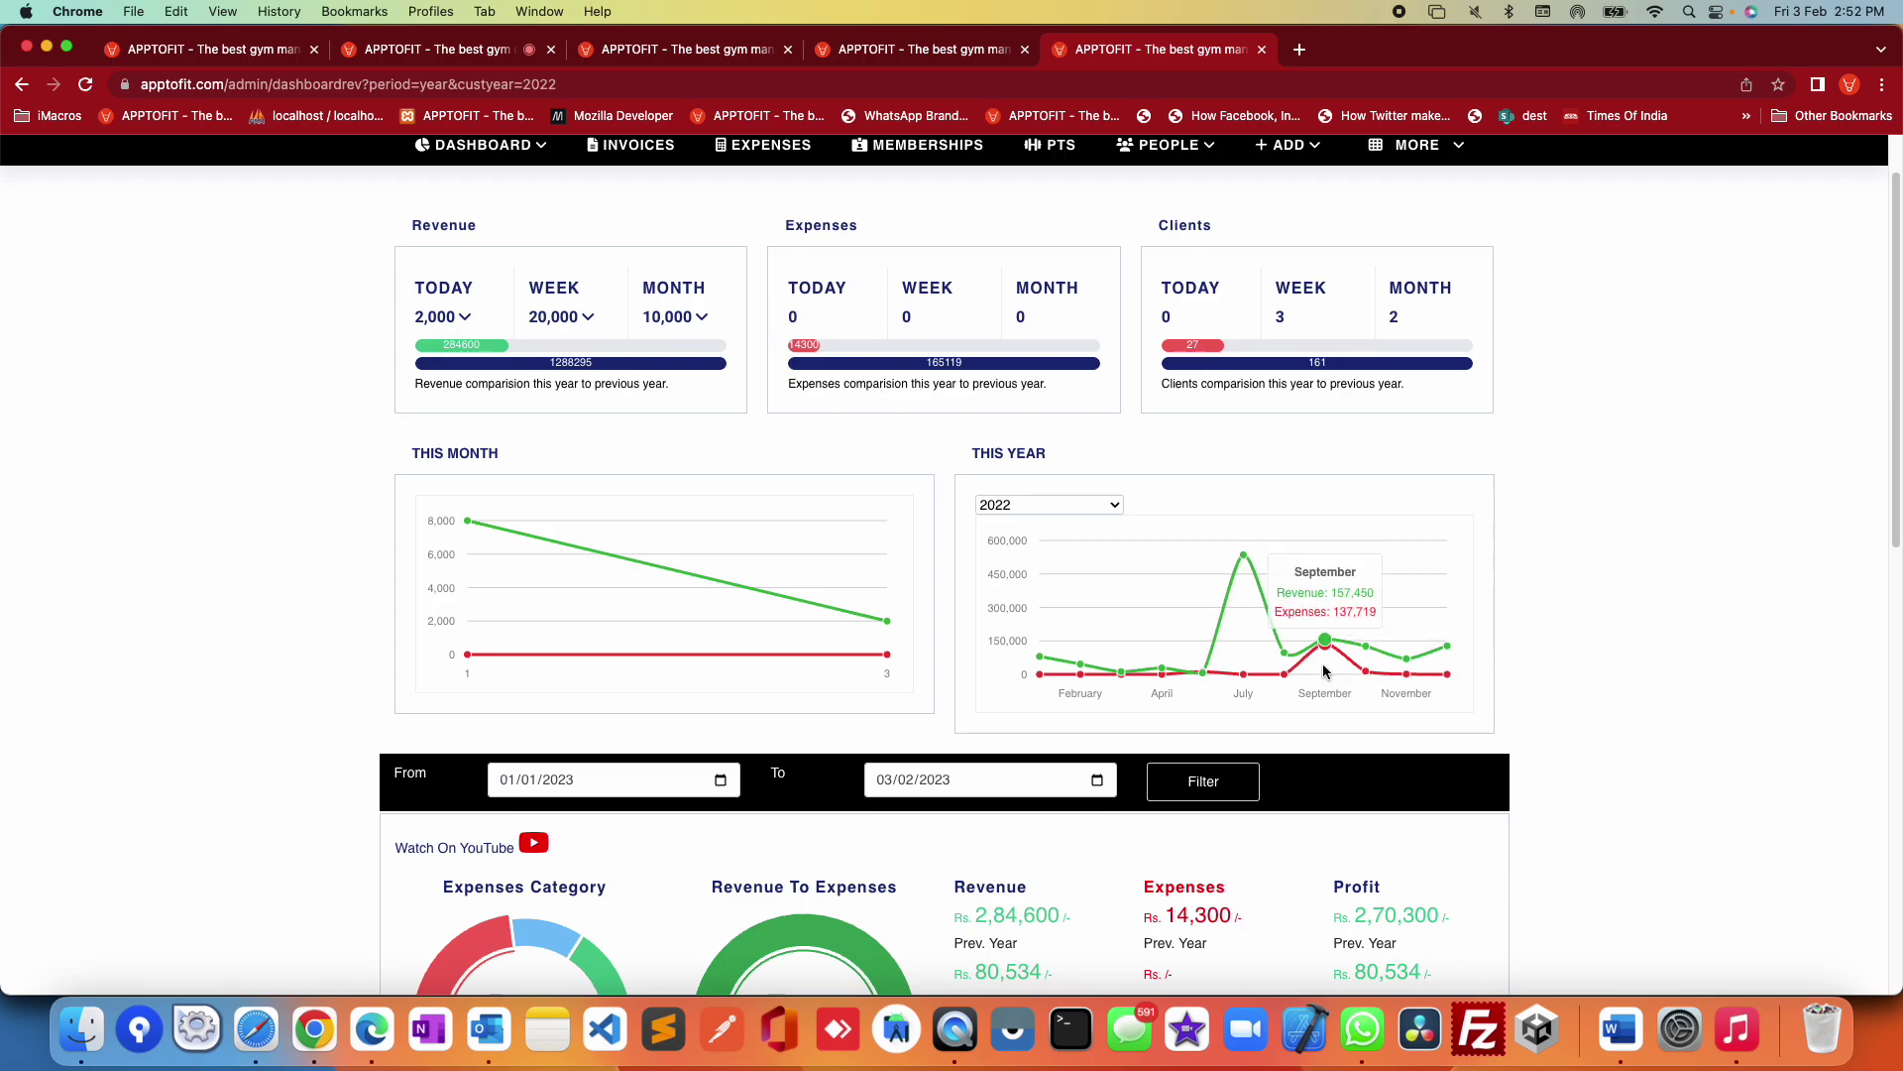
pyautogui.moveTo(1254, 654)
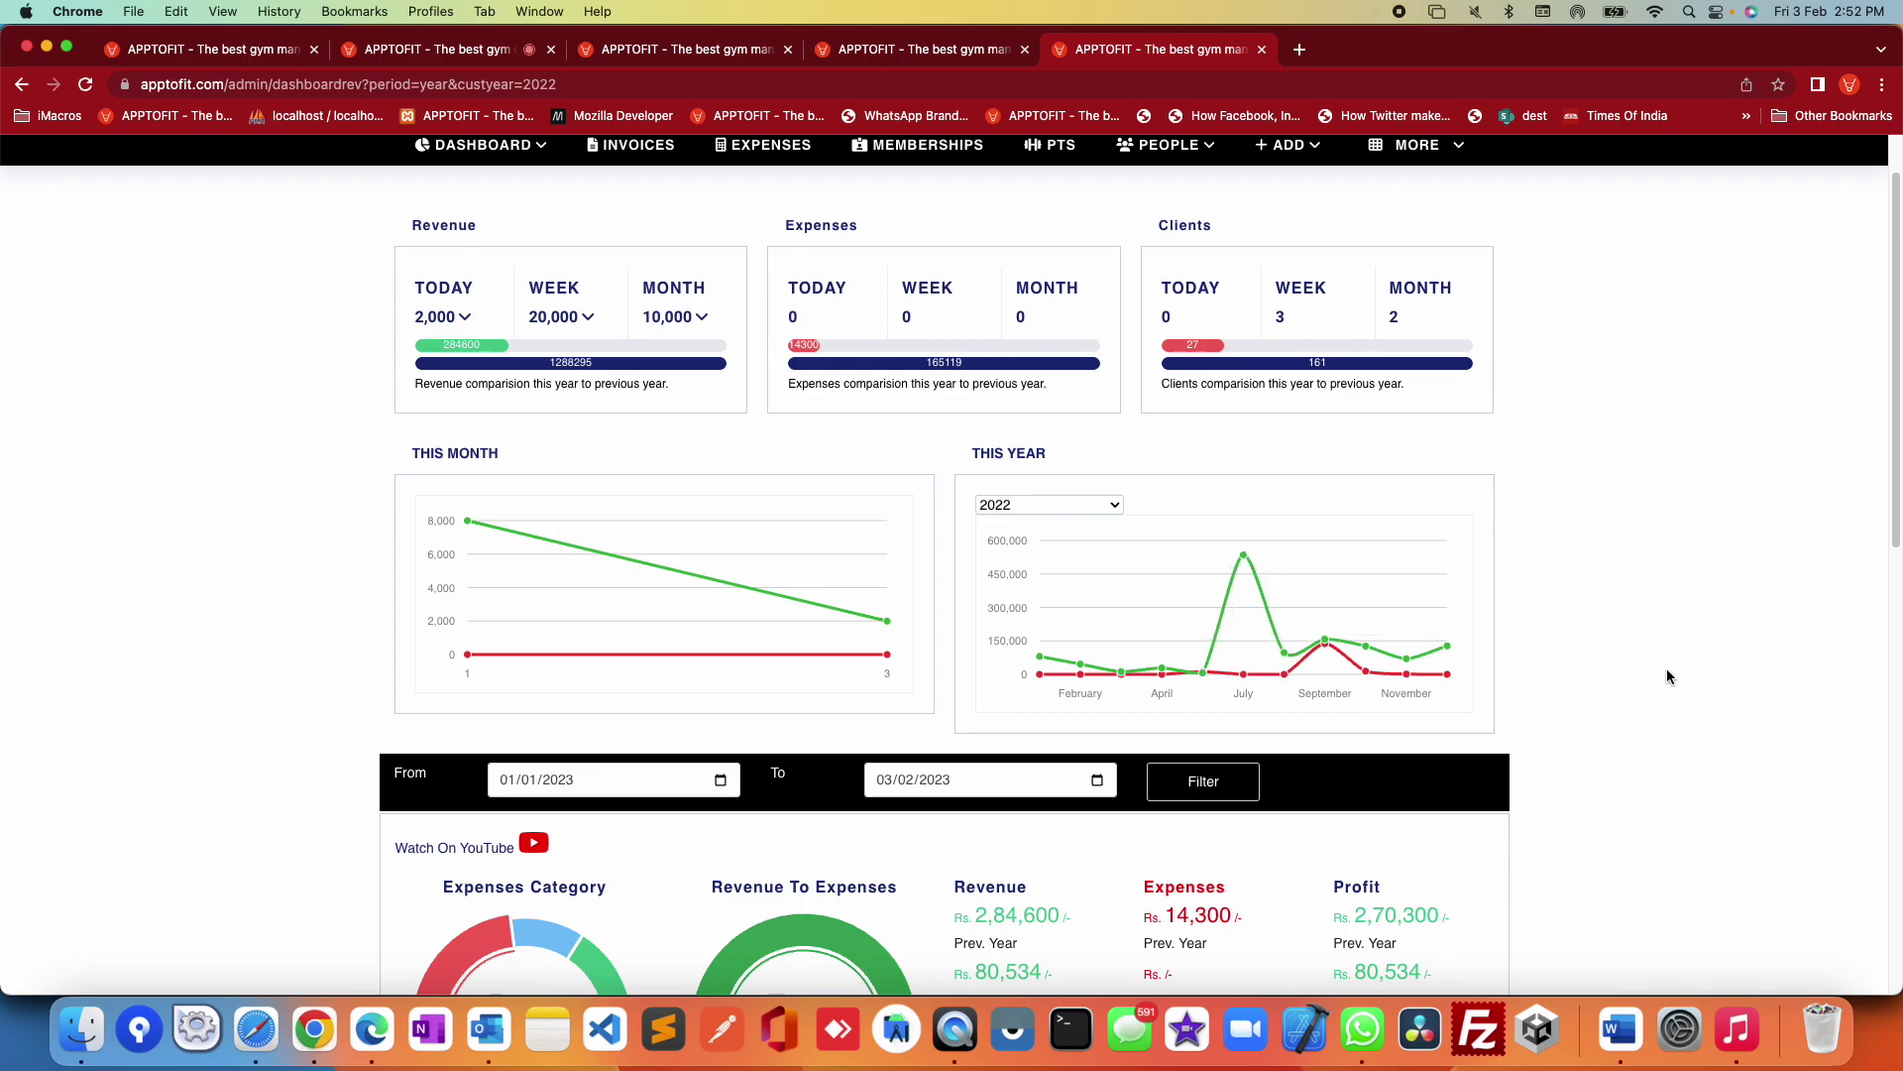
pyautogui.scroll(-5, 1650, 663)
pyautogui.scroll(-2, 1701, 644)
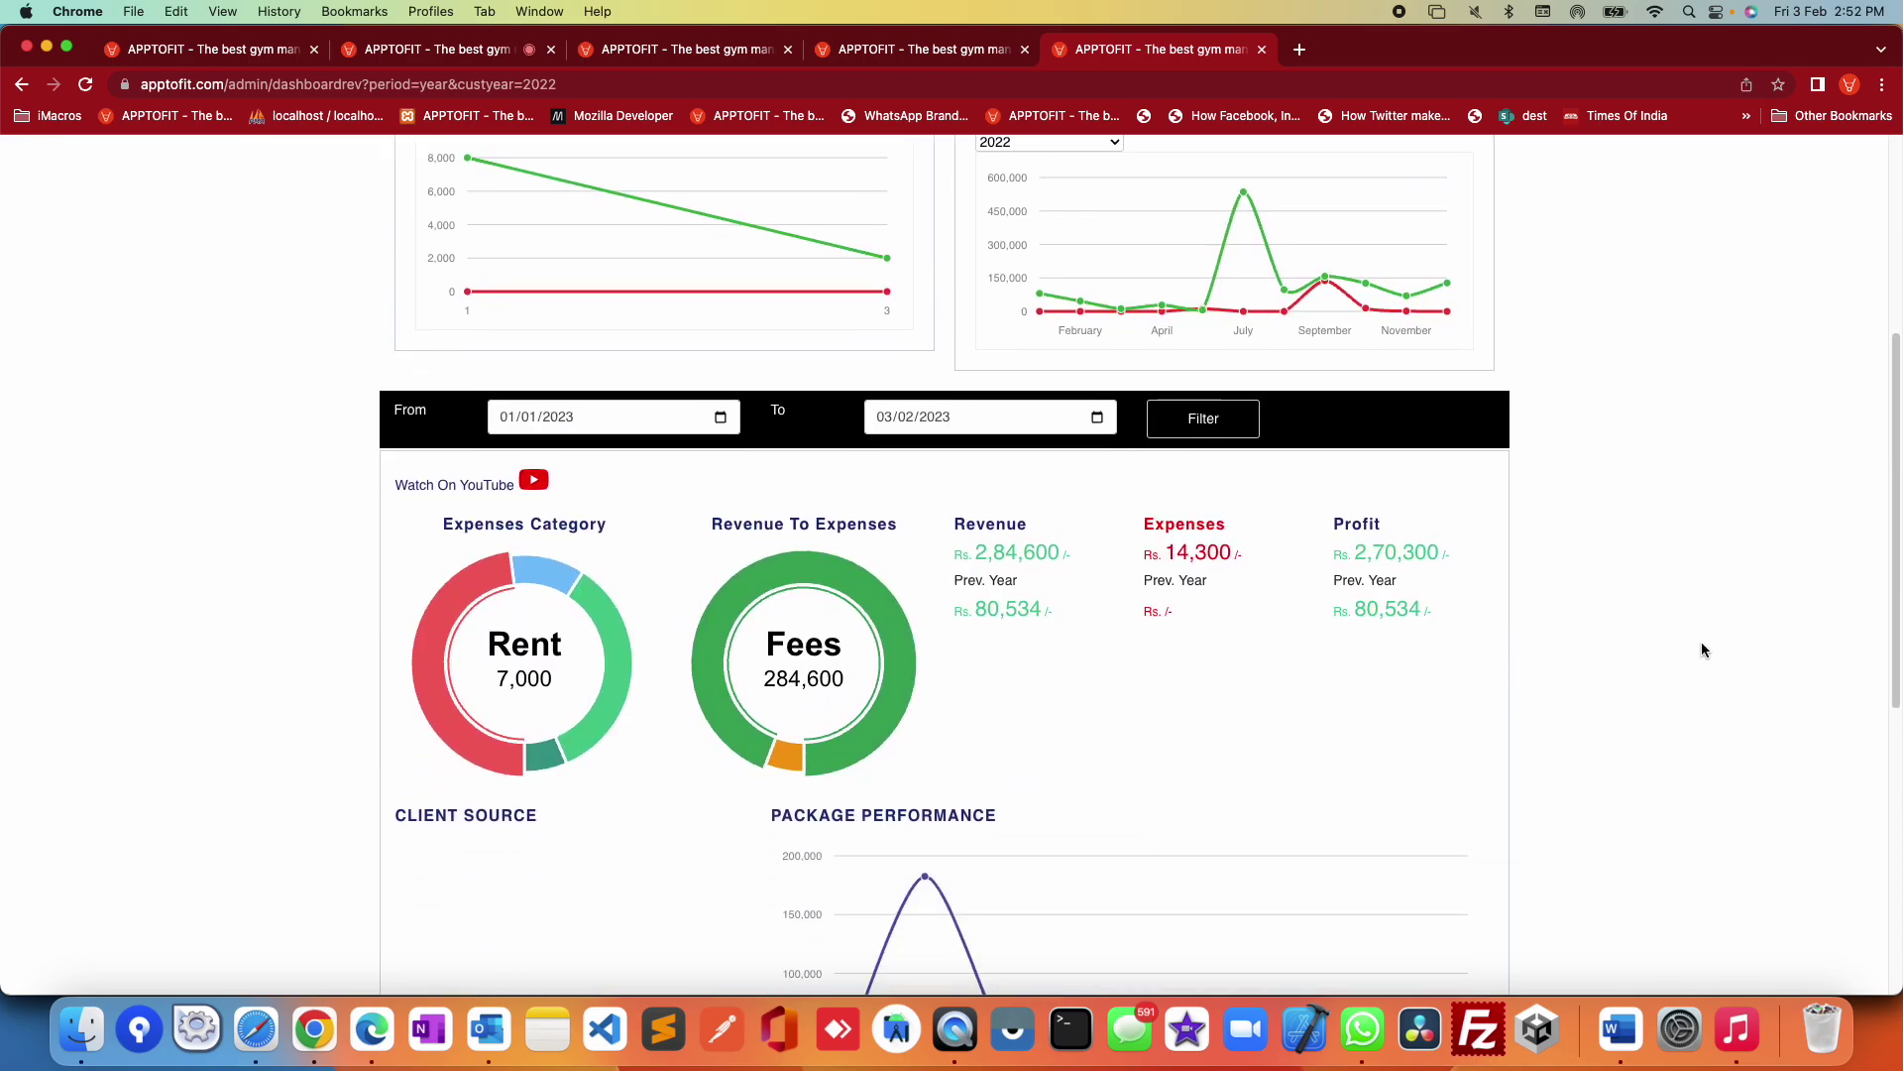
pyautogui.moveTo(530, 535)
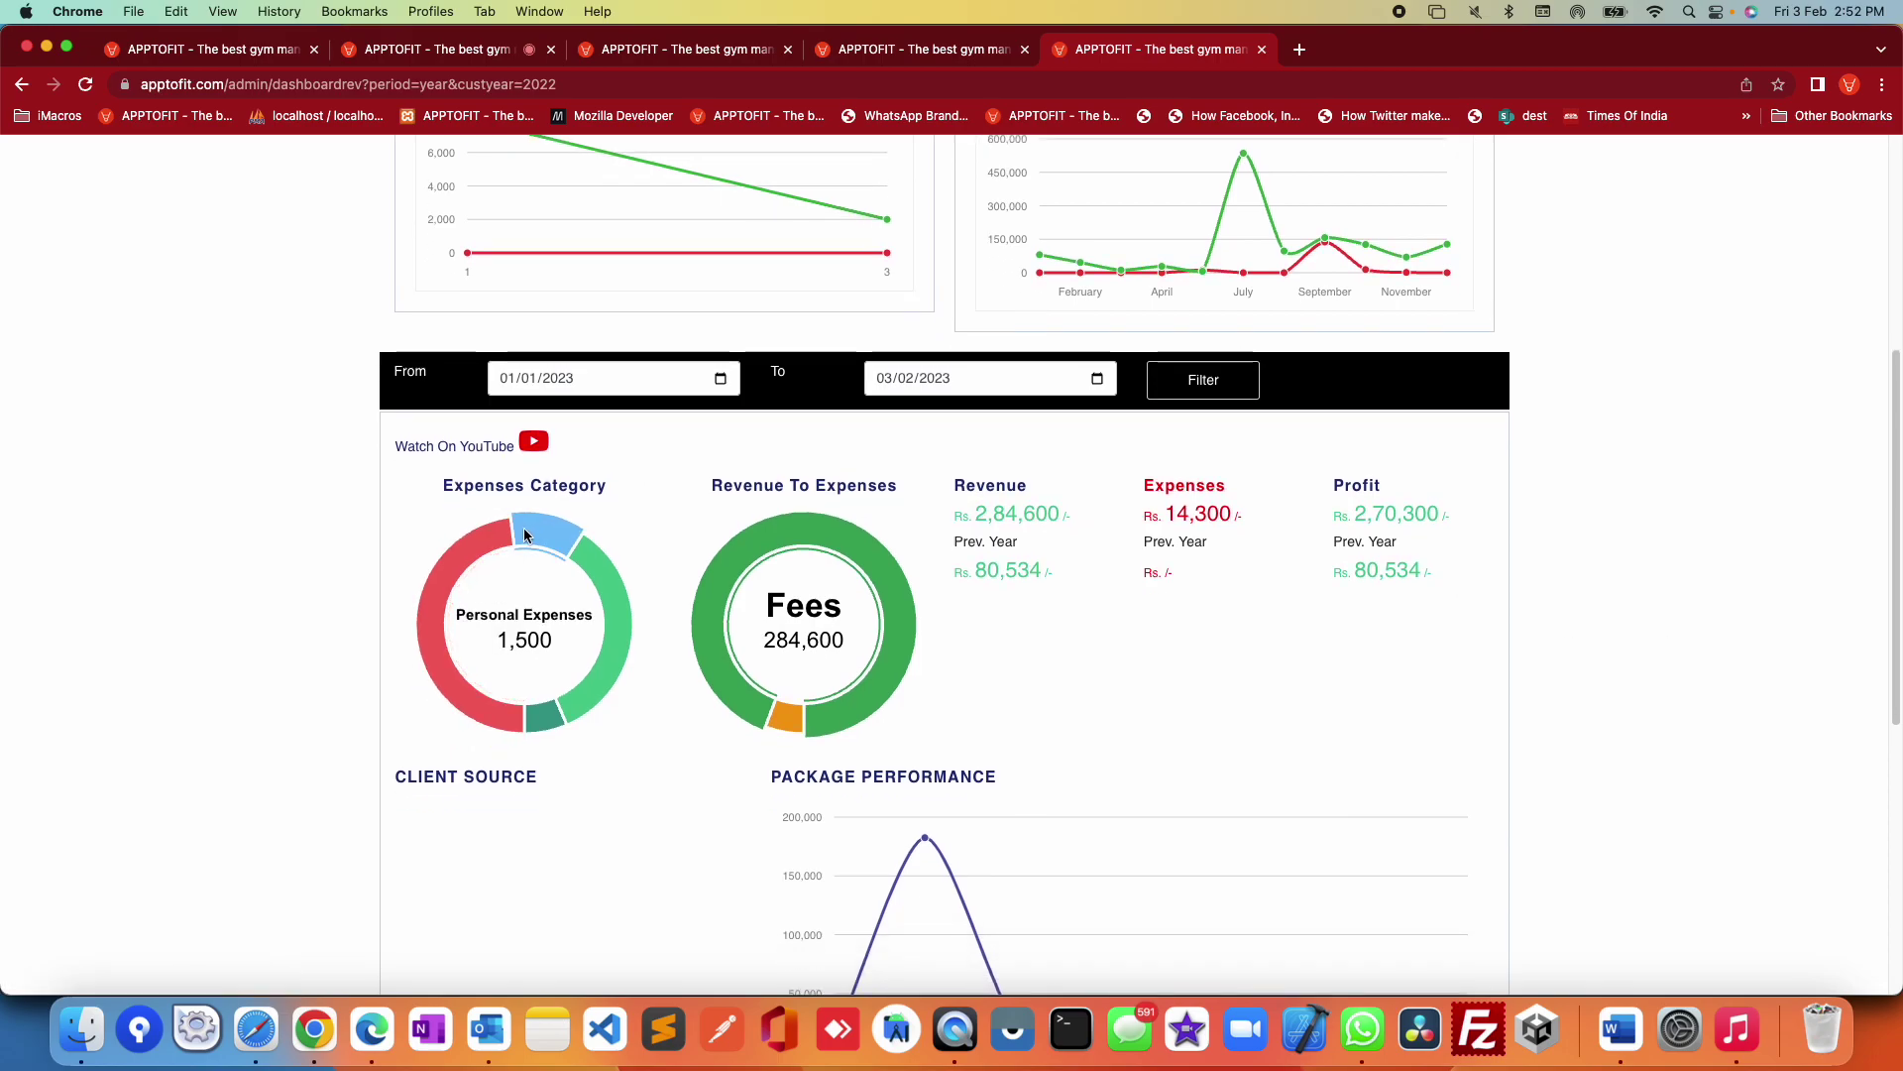
pyautogui.scroll(-1, 523, 527)
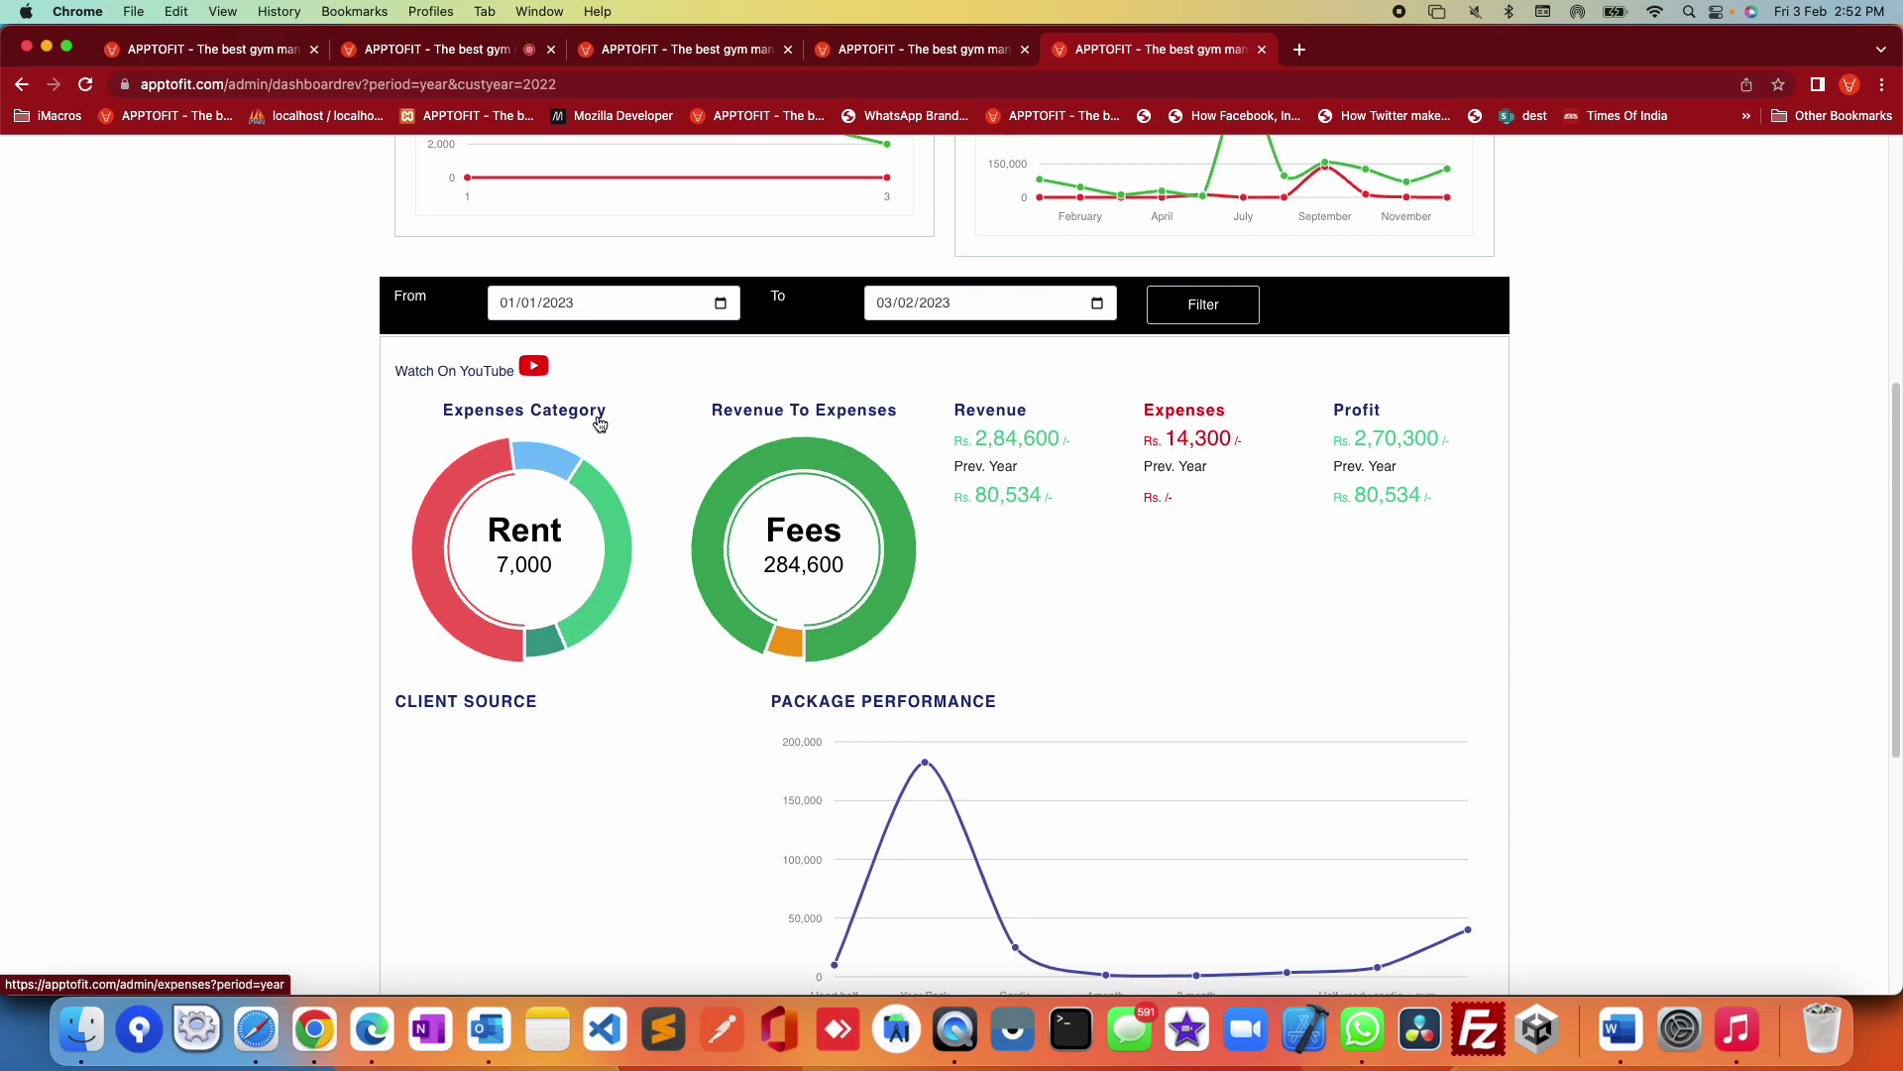
pyautogui.moveTo(554, 461)
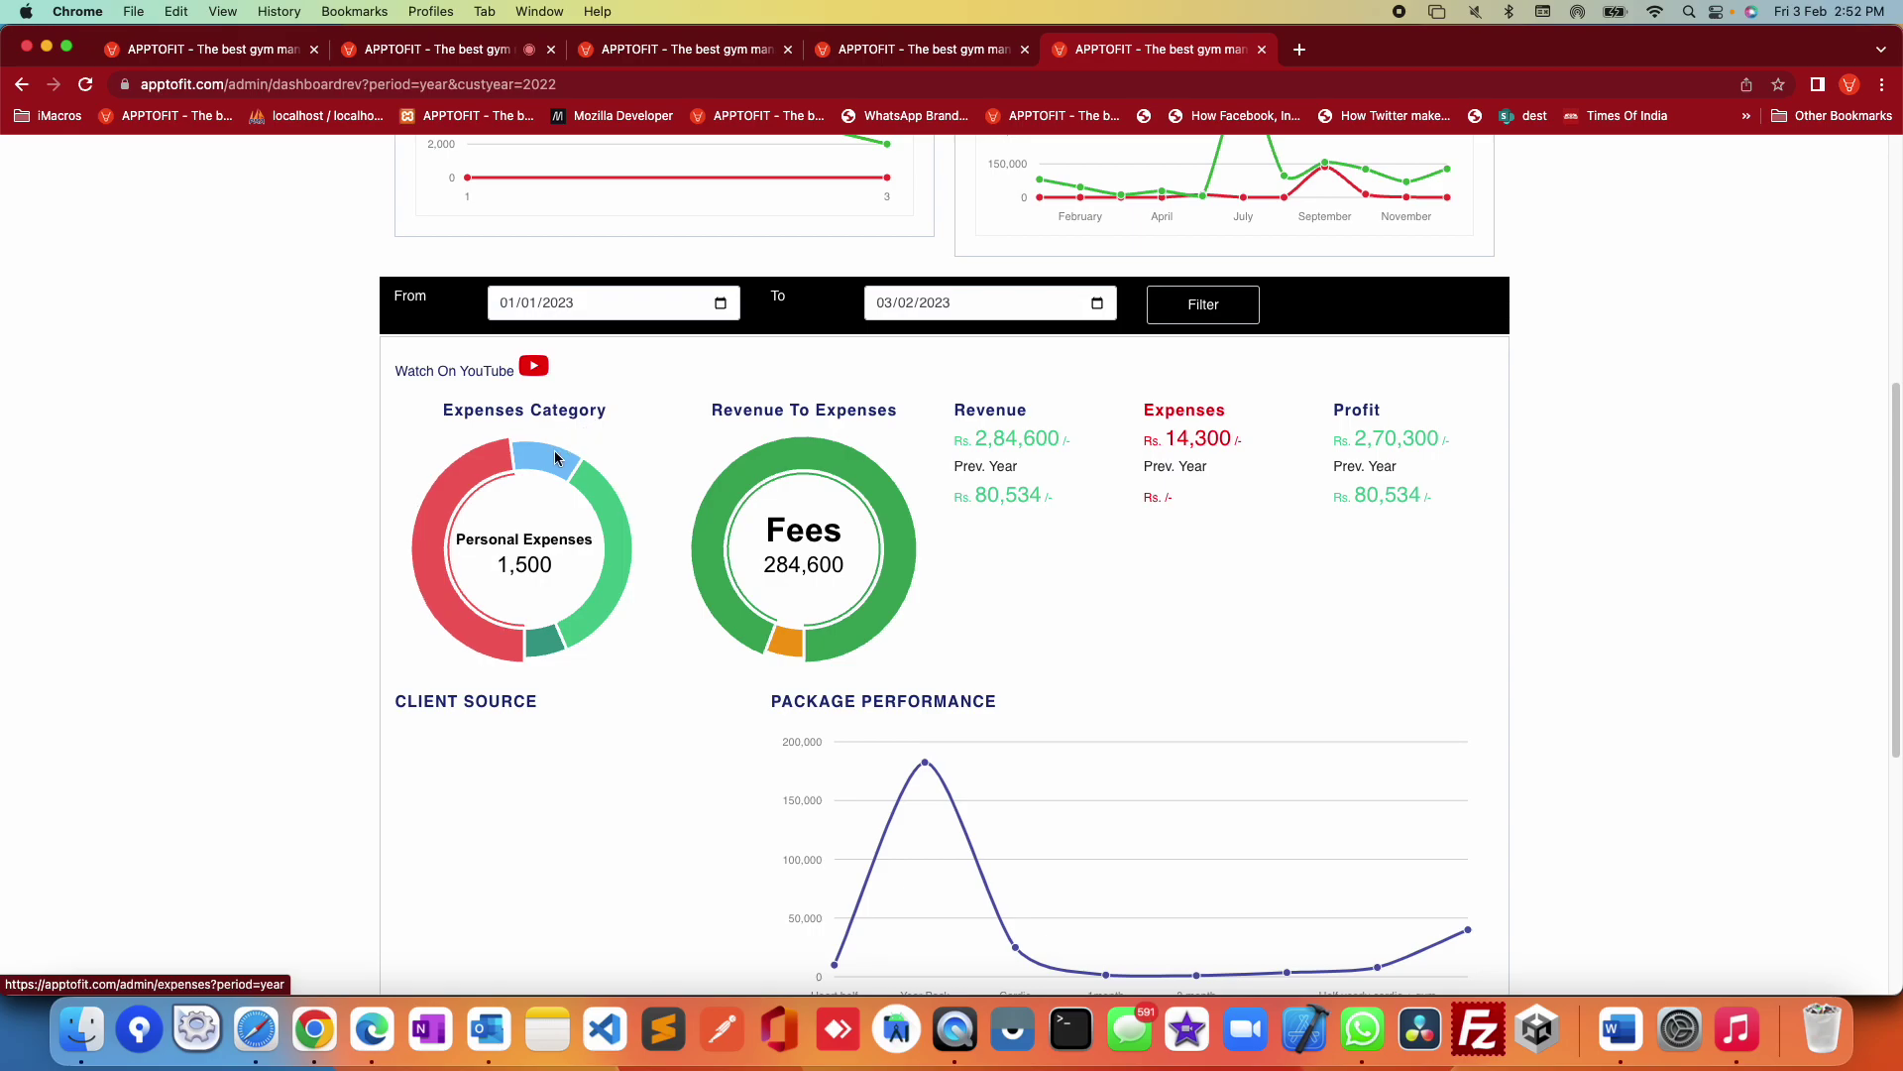
pyautogui.moveTo(593, 499)
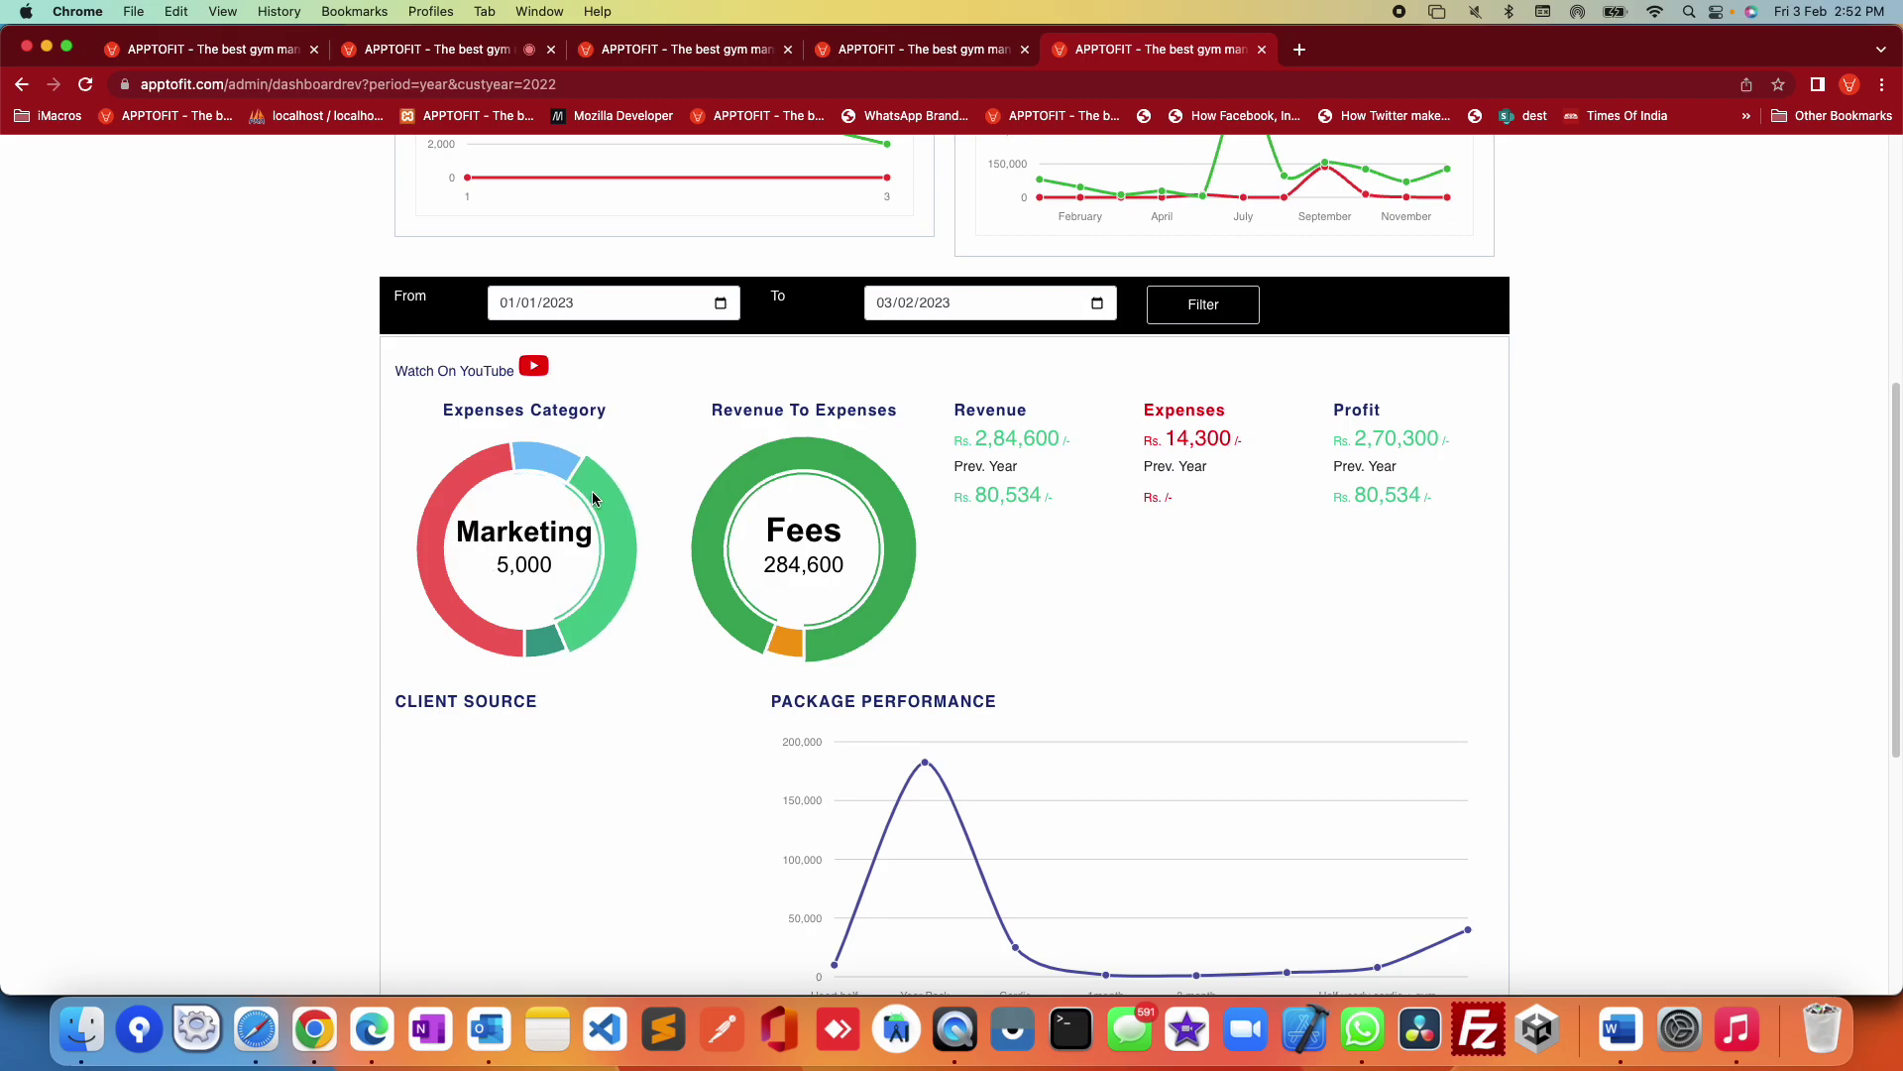
pyautogui.moveTo(555, 639)
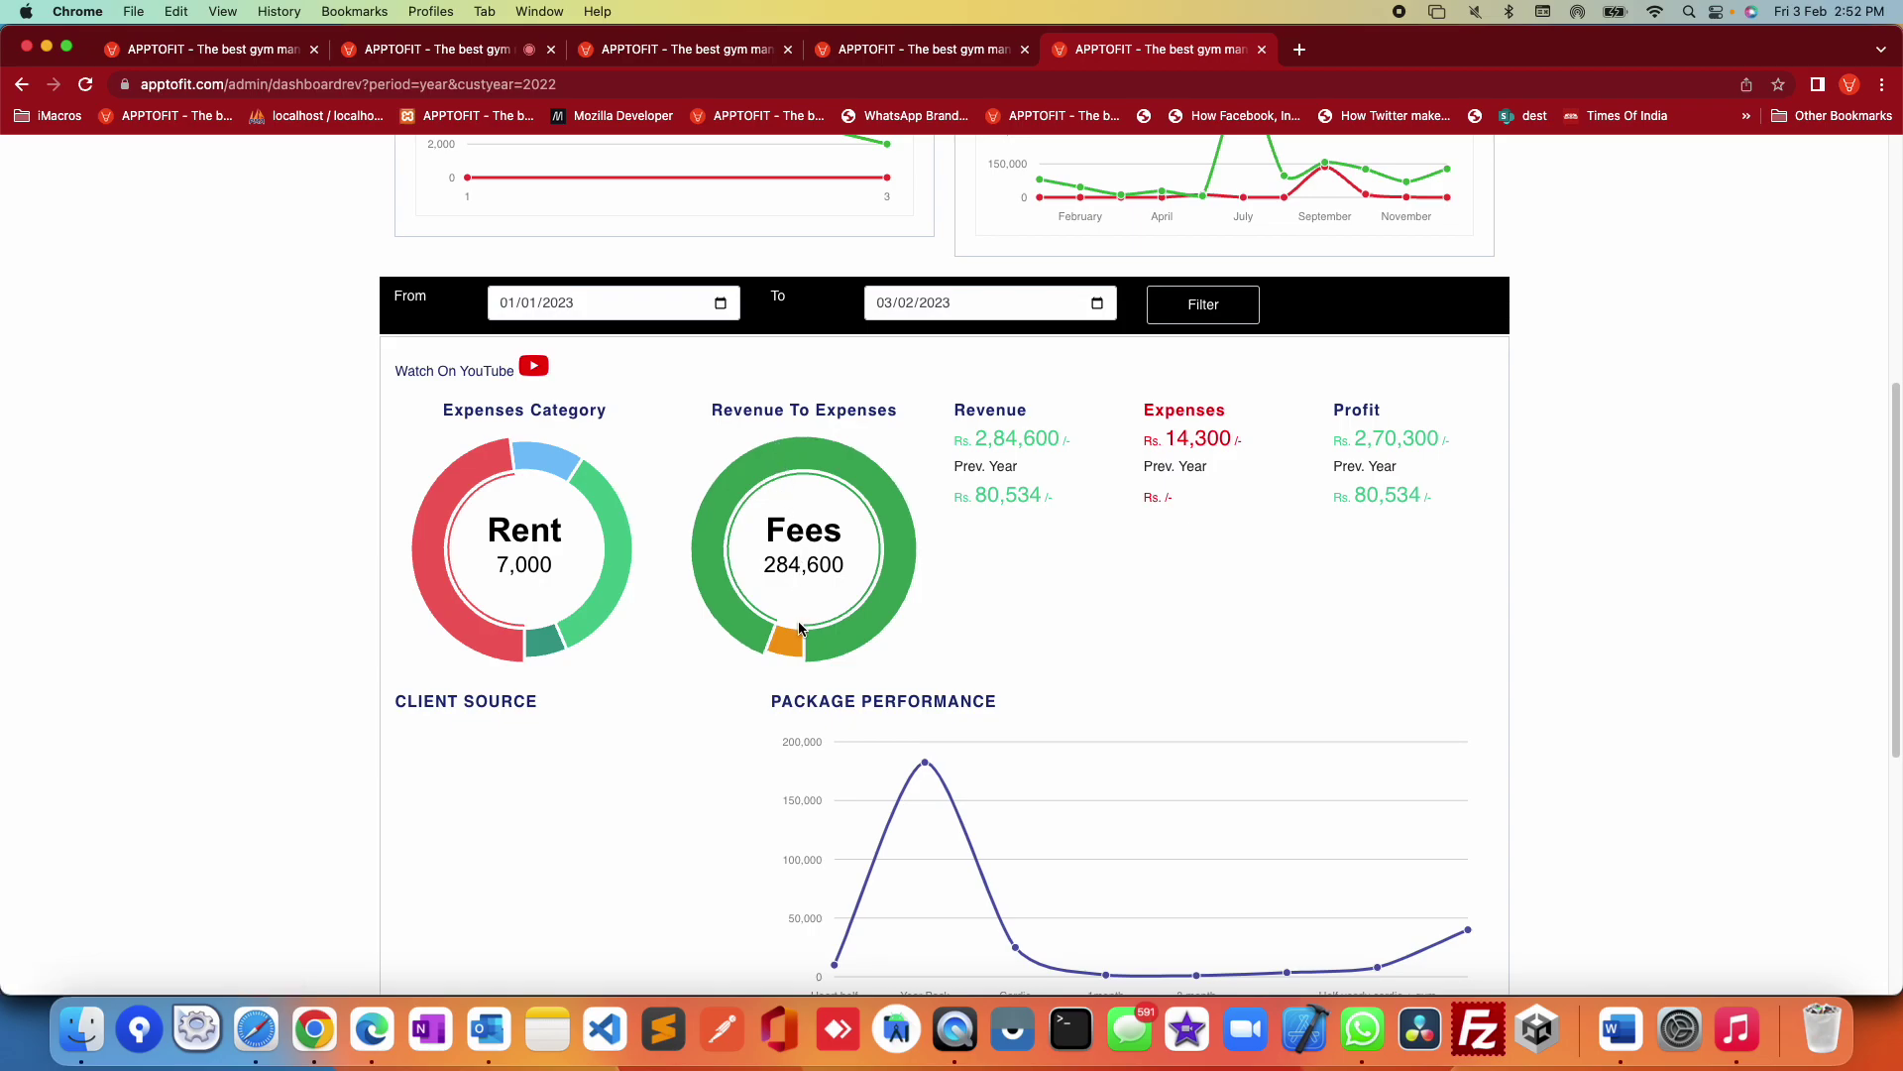
pyautogui.moveTo(793, 650)
pyautogui.moveTo(1487, 548); pyautogui.dragTo(1316, 608)
pyautogui.scroll(-2, 1325, 611)
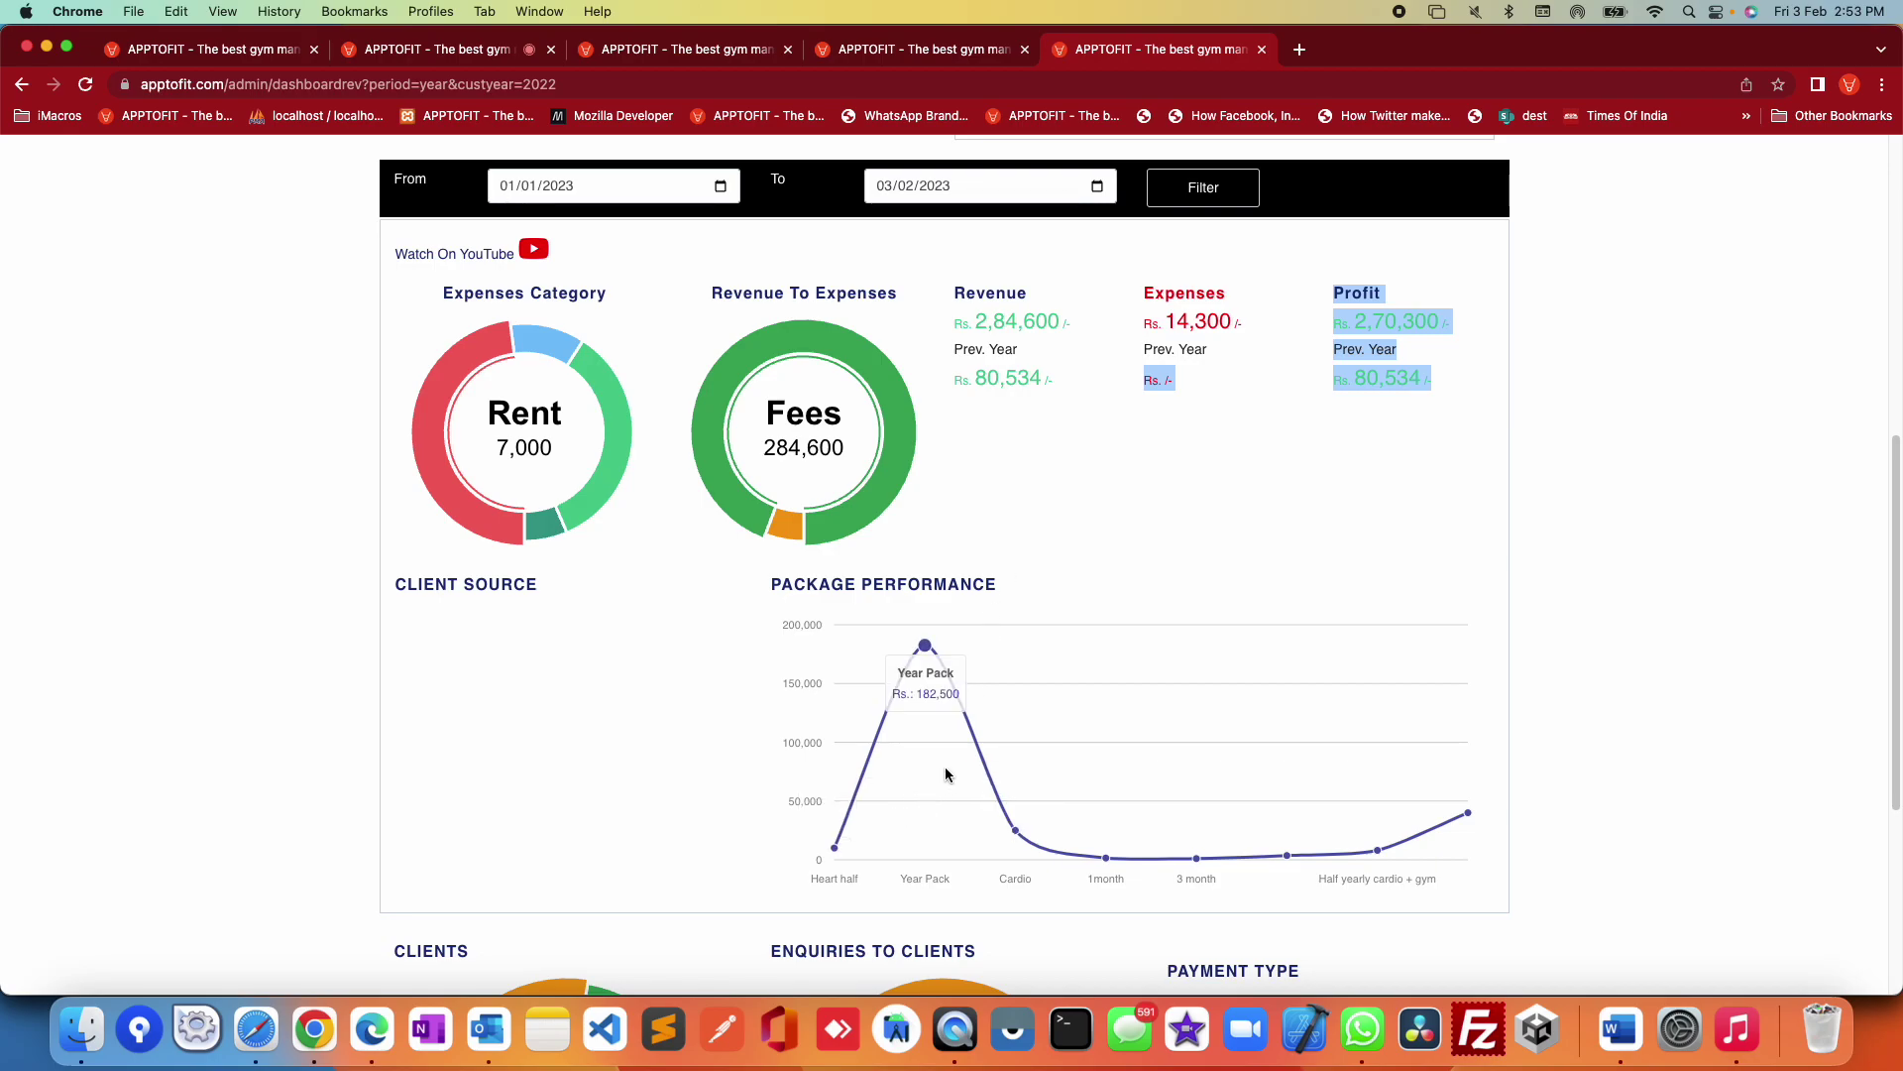
pyautogui.moveTo(1420, 865)
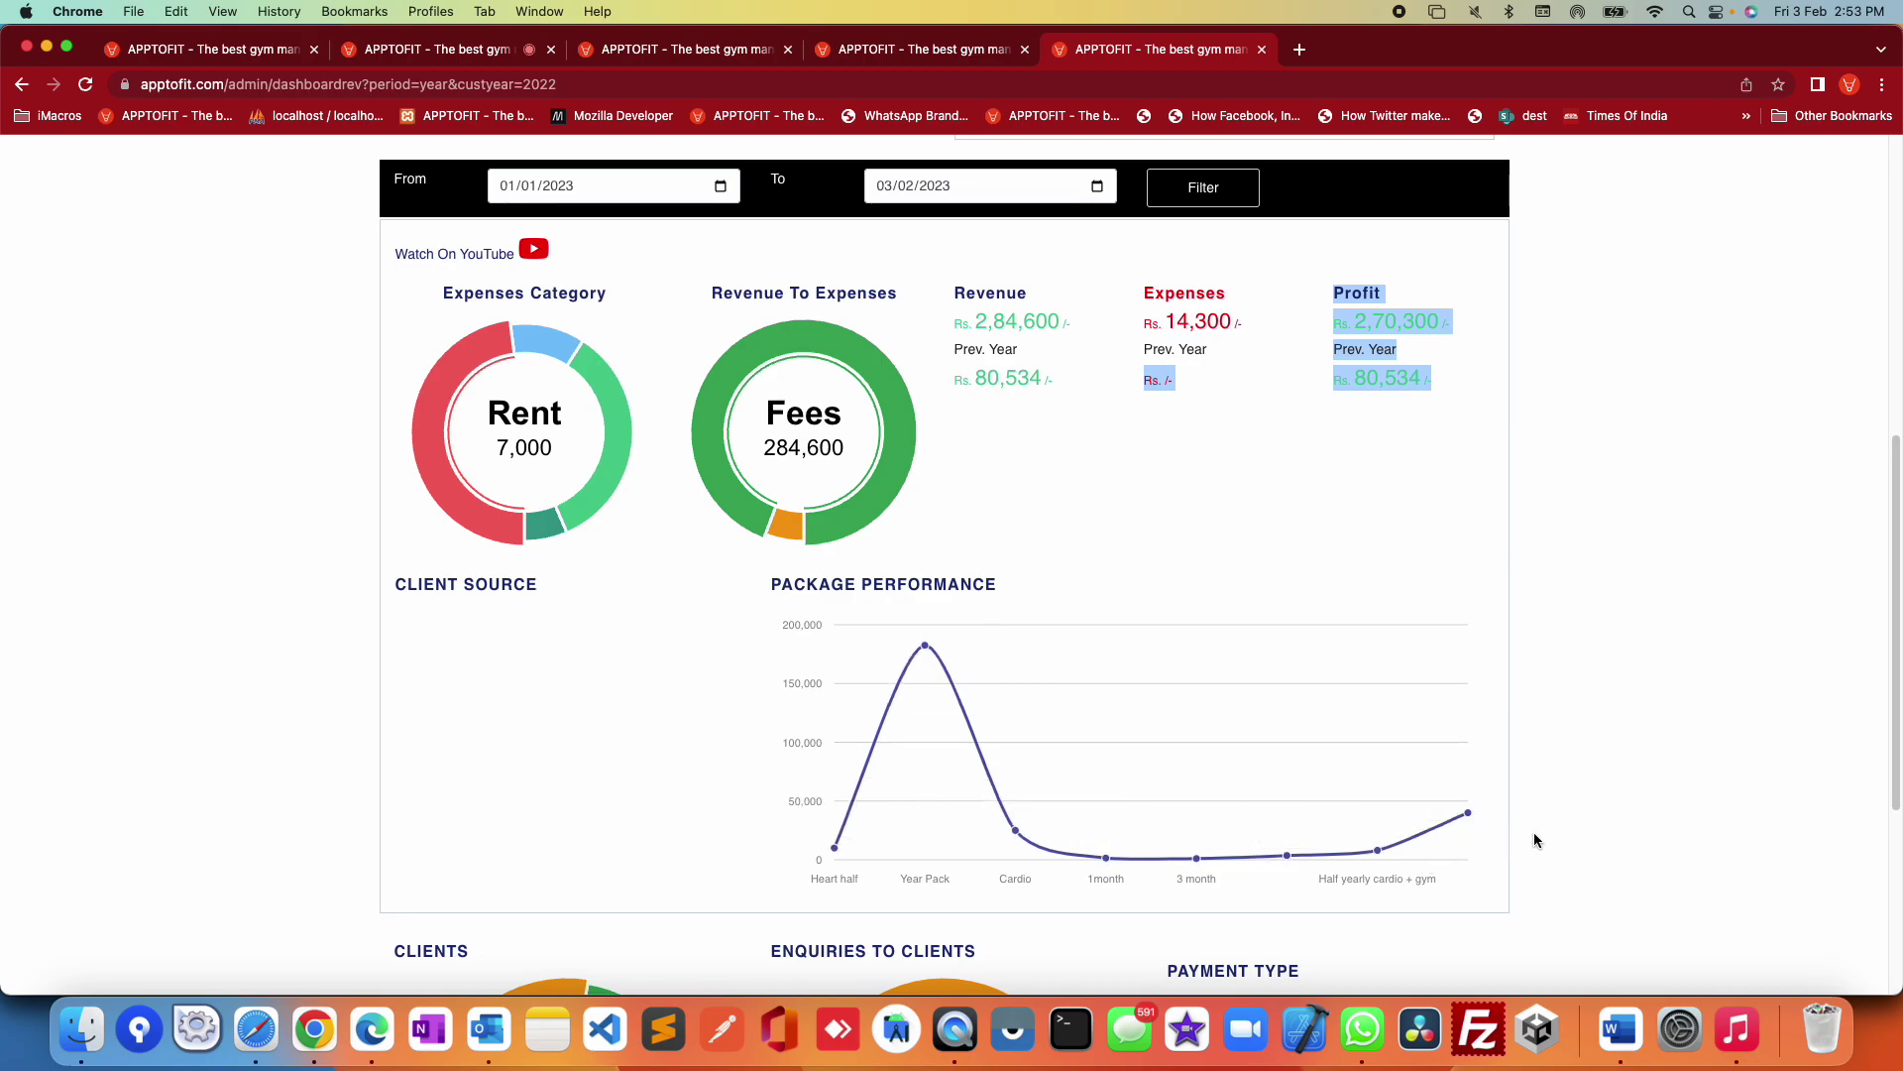
pyautogui.scroll(-1, 1534, 840)
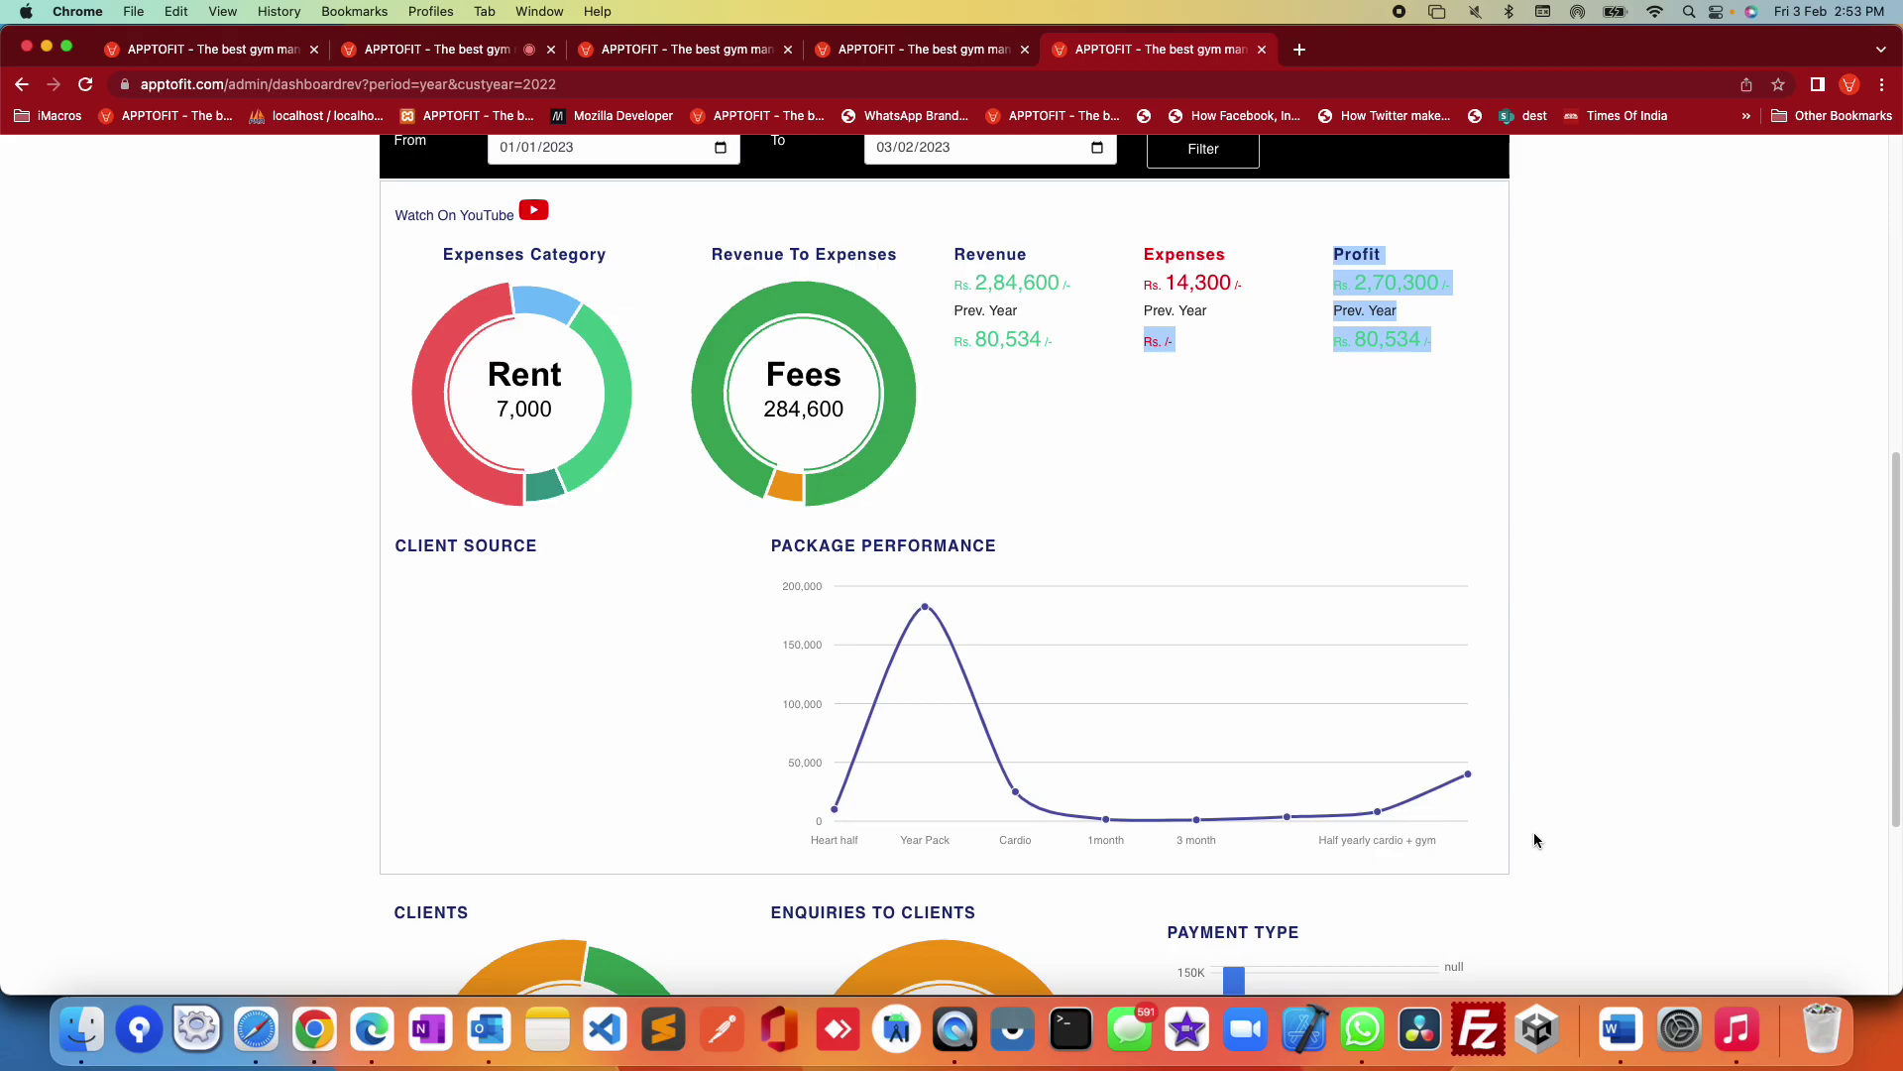
pyautogui.scroll(-5, 1532, 831)
pyautogui.moveTo(614, 821)
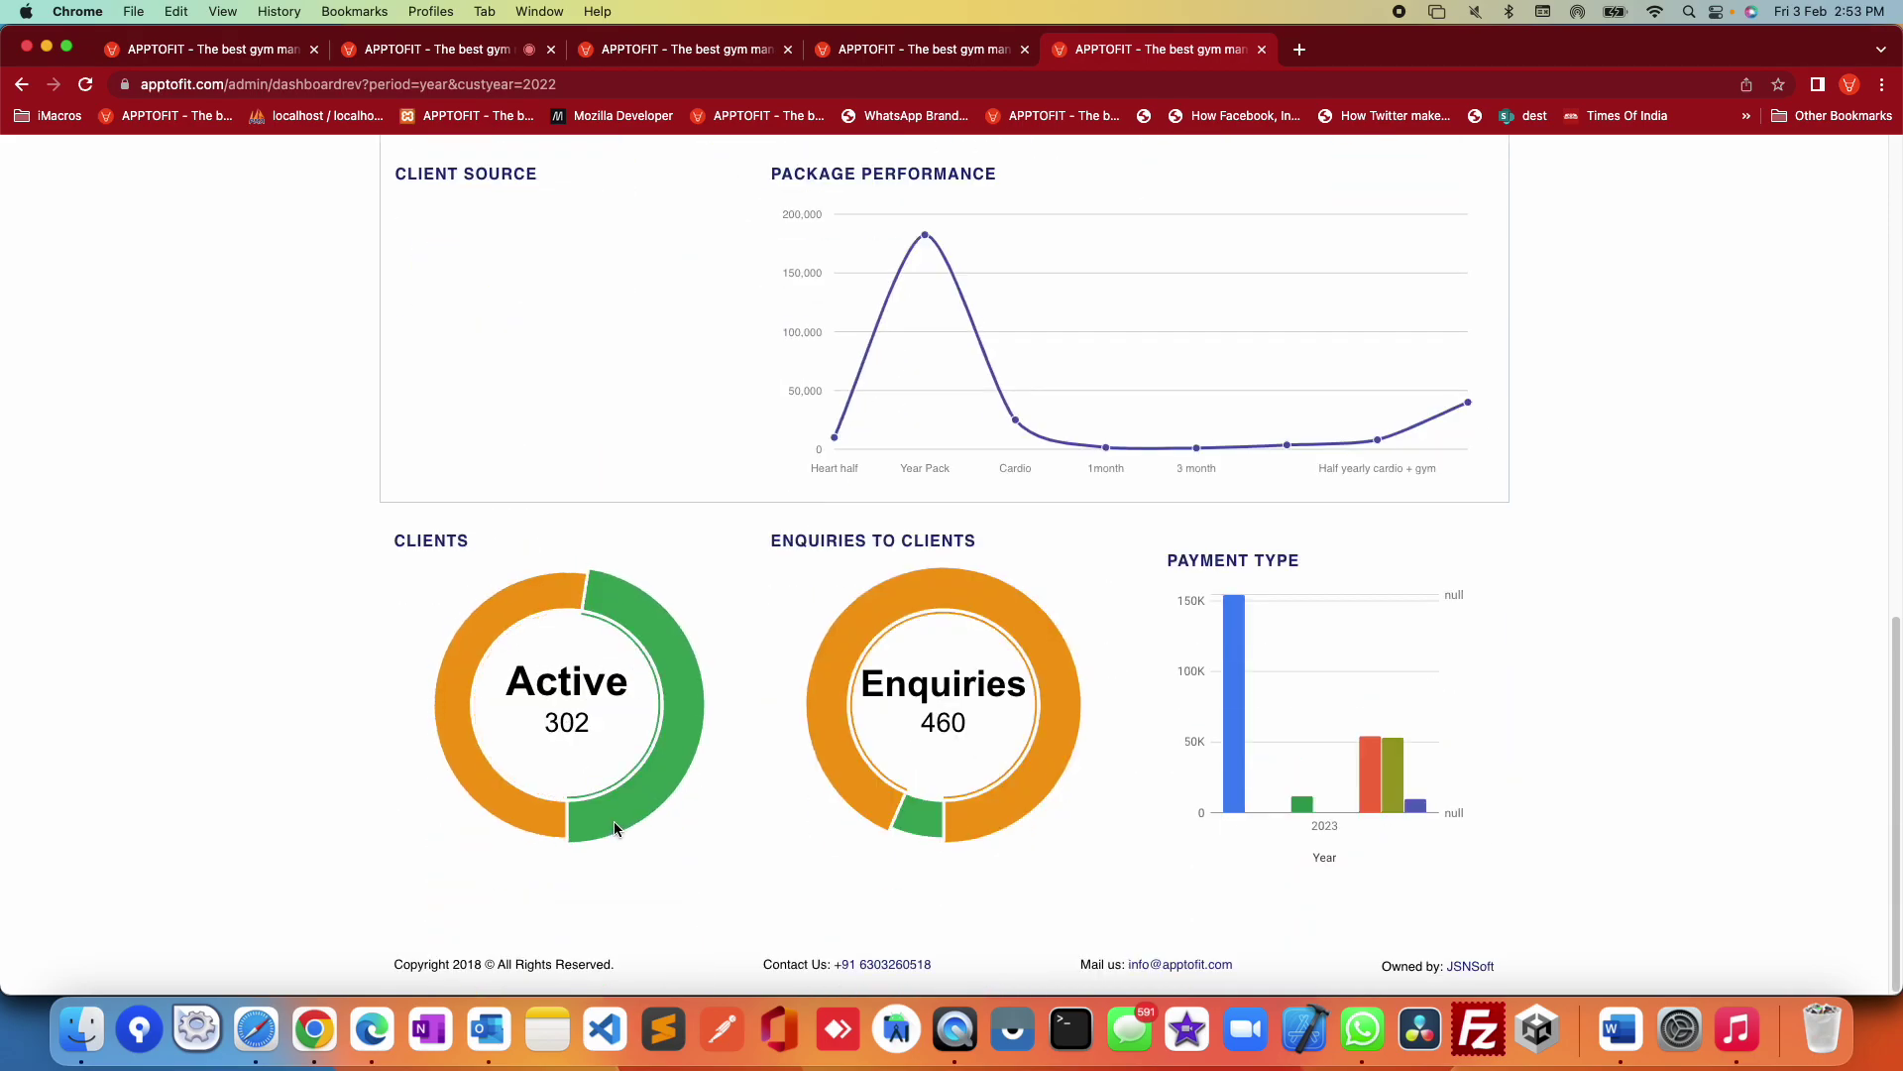
pyautogui.moveTo(541, 813)
pyautogui.moveTo(906, 823)
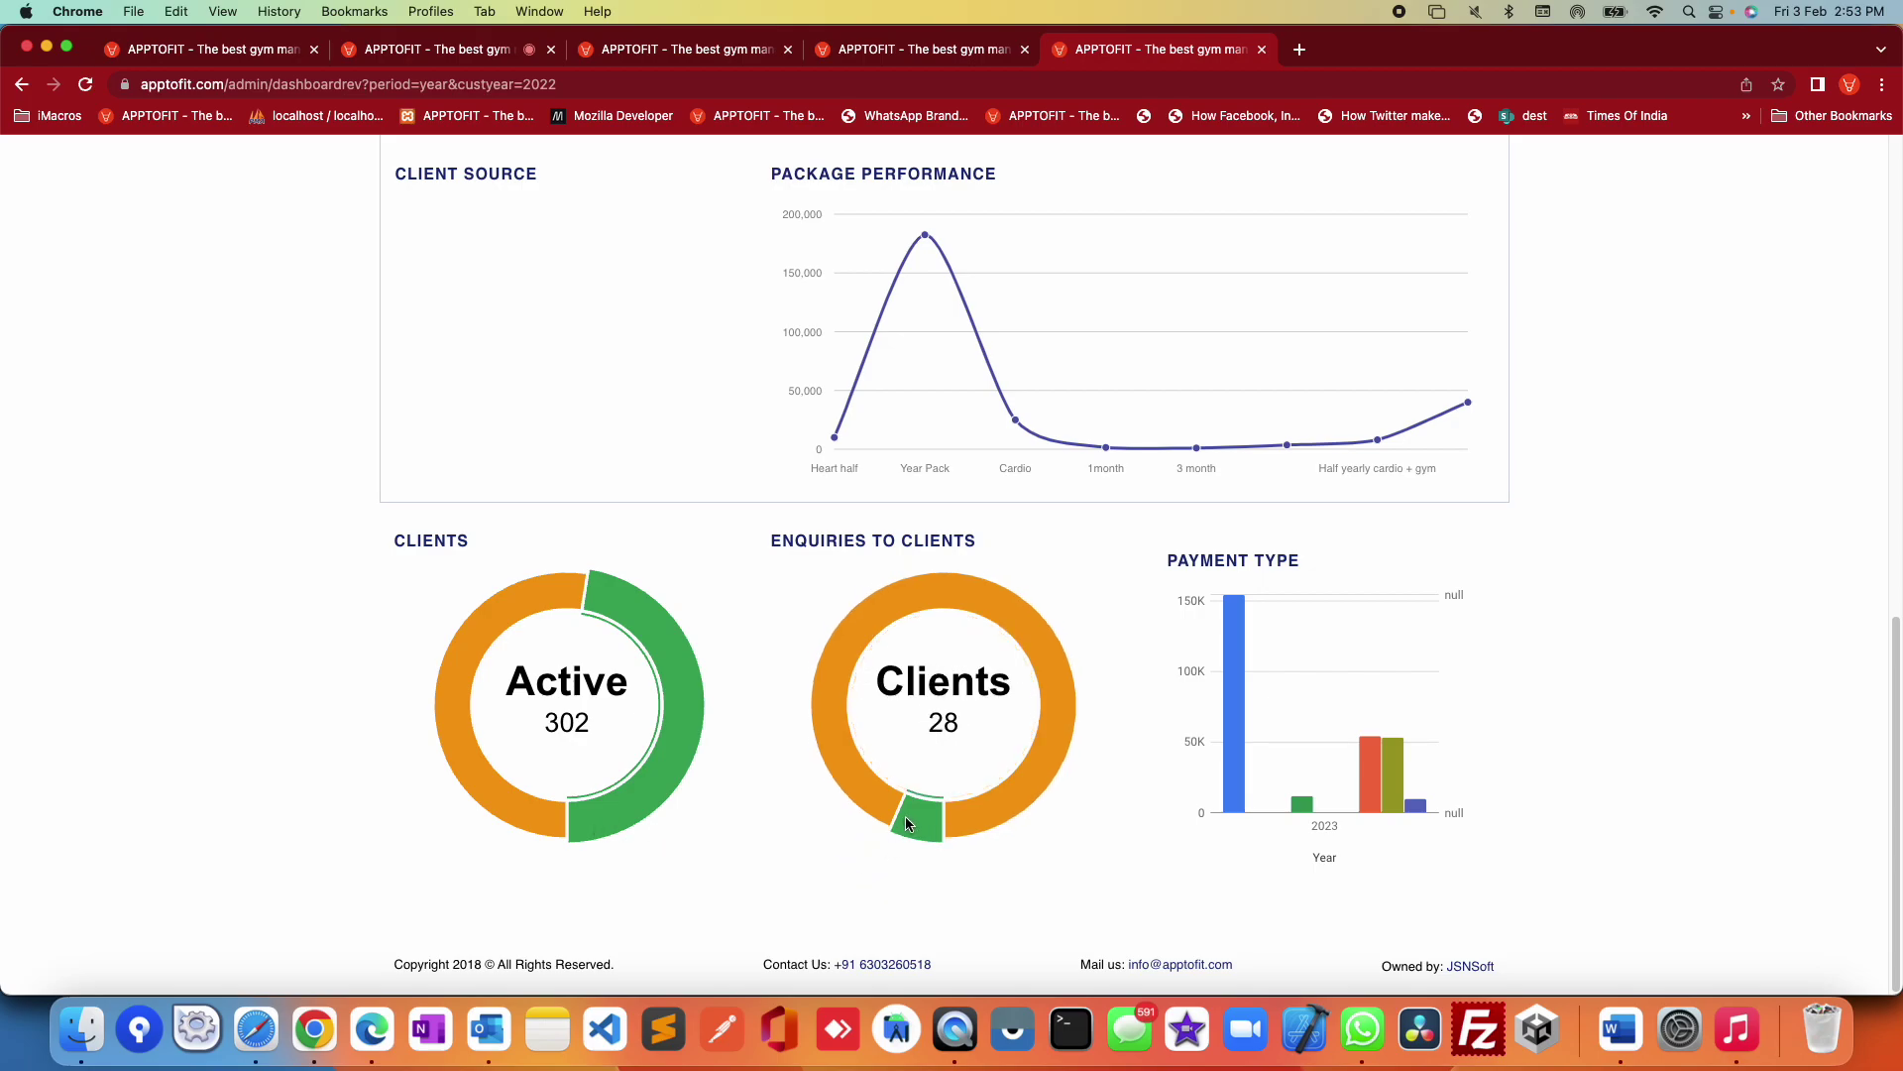
pyautogui.moveTo(1232, 759)
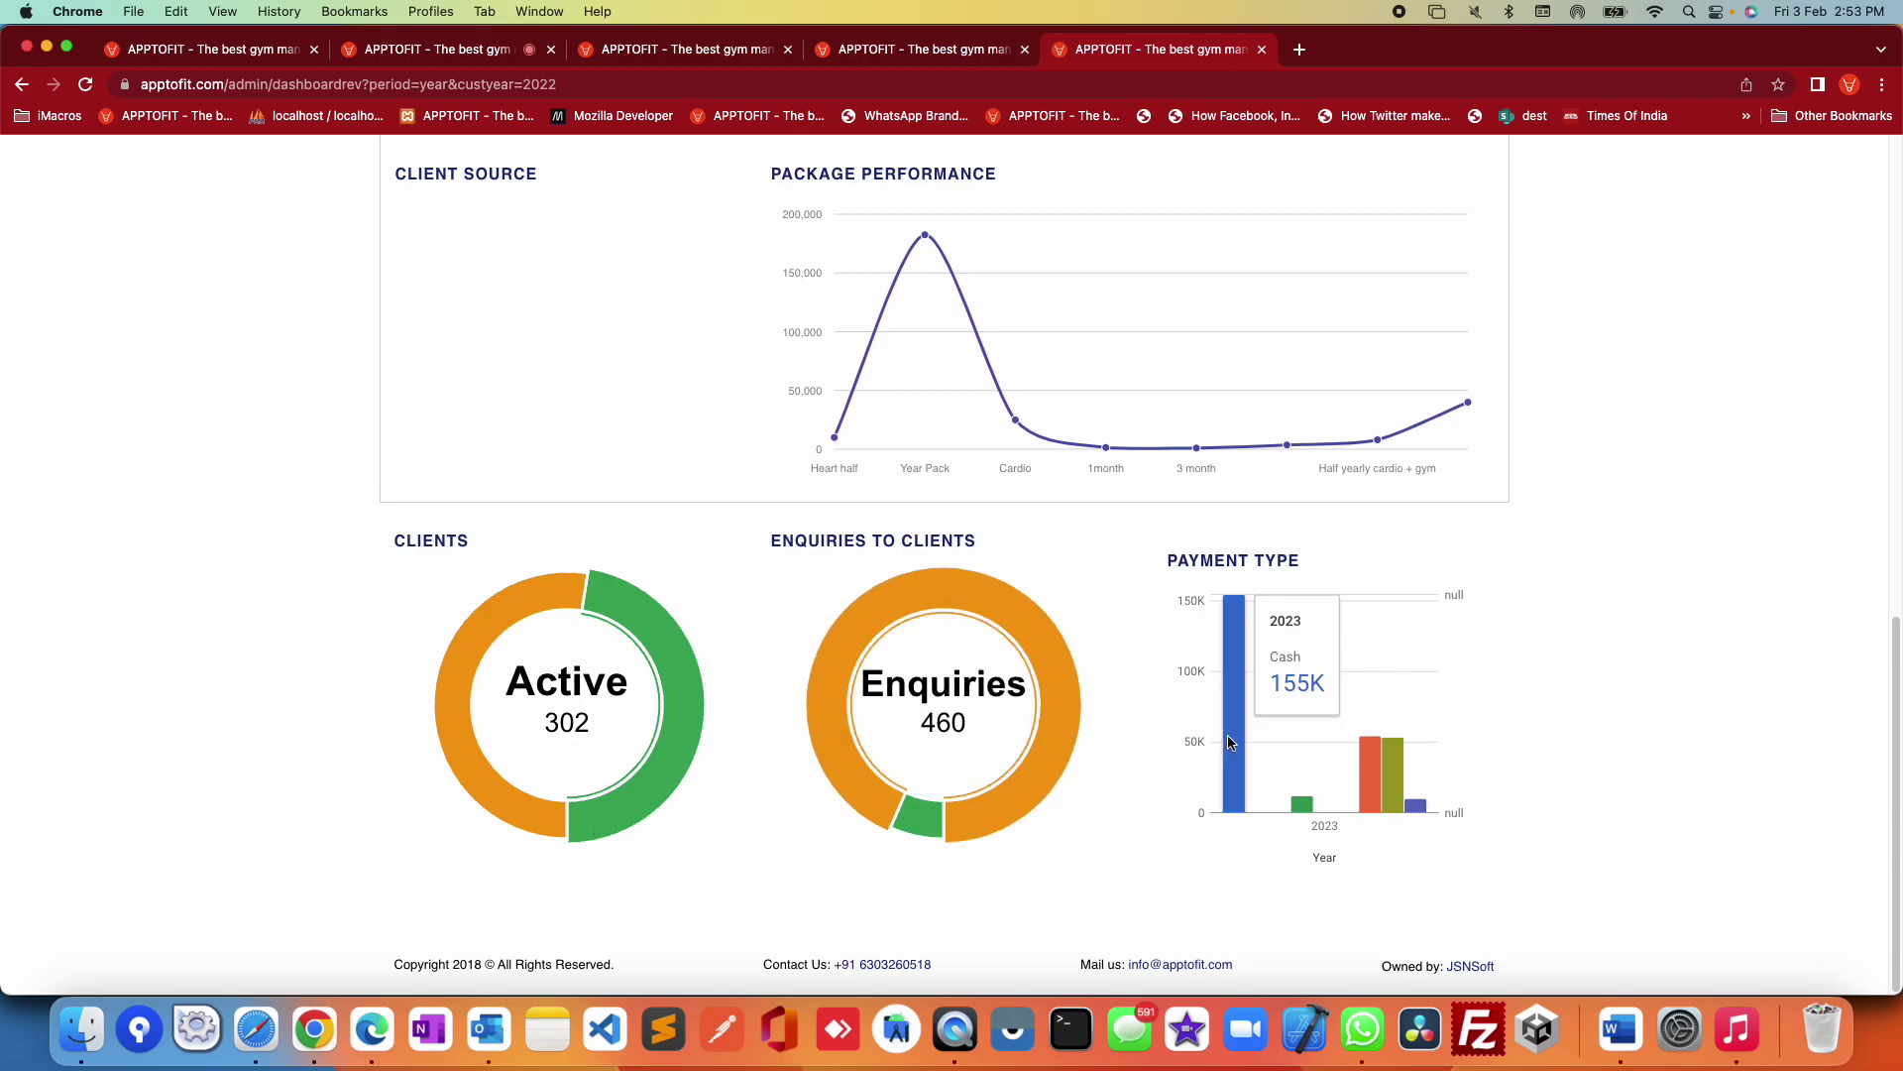
pyautogui.moveTo(1375, 793)
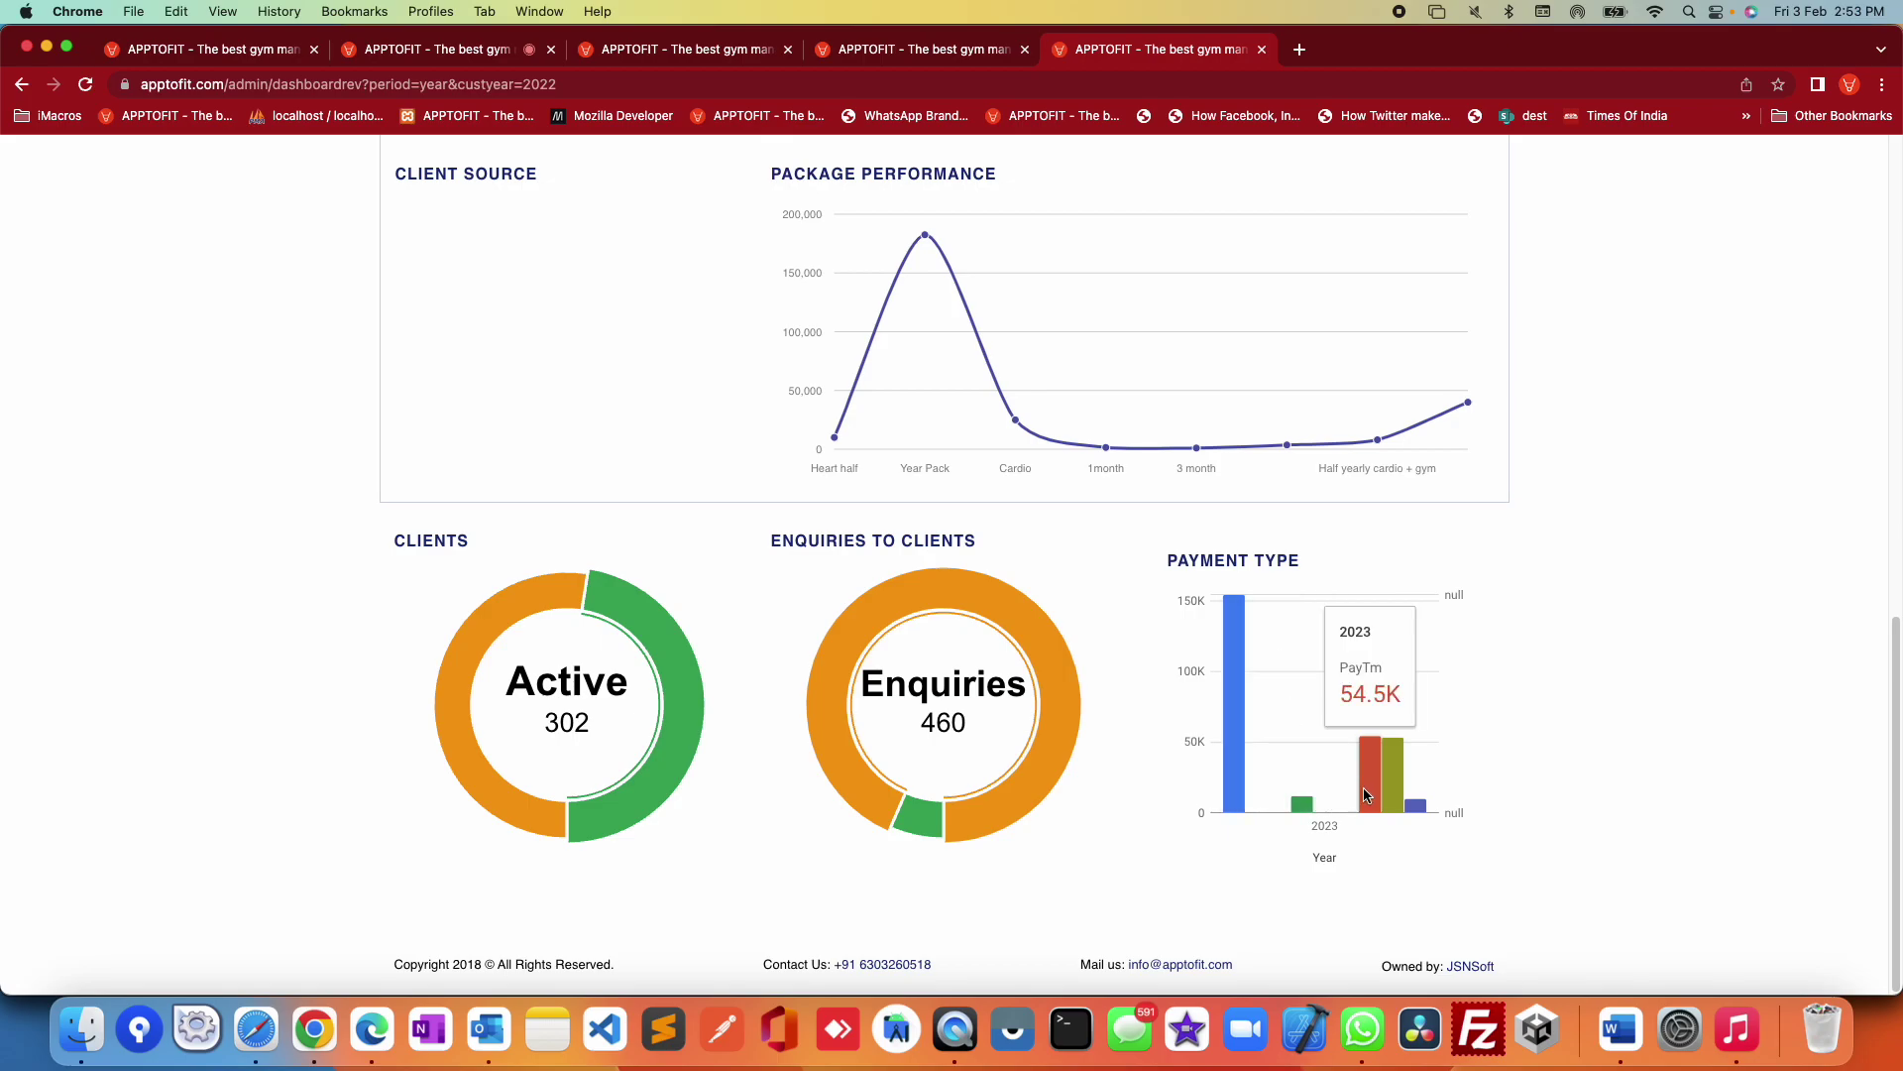
pyautogui.scroll(1, 1621, 805)
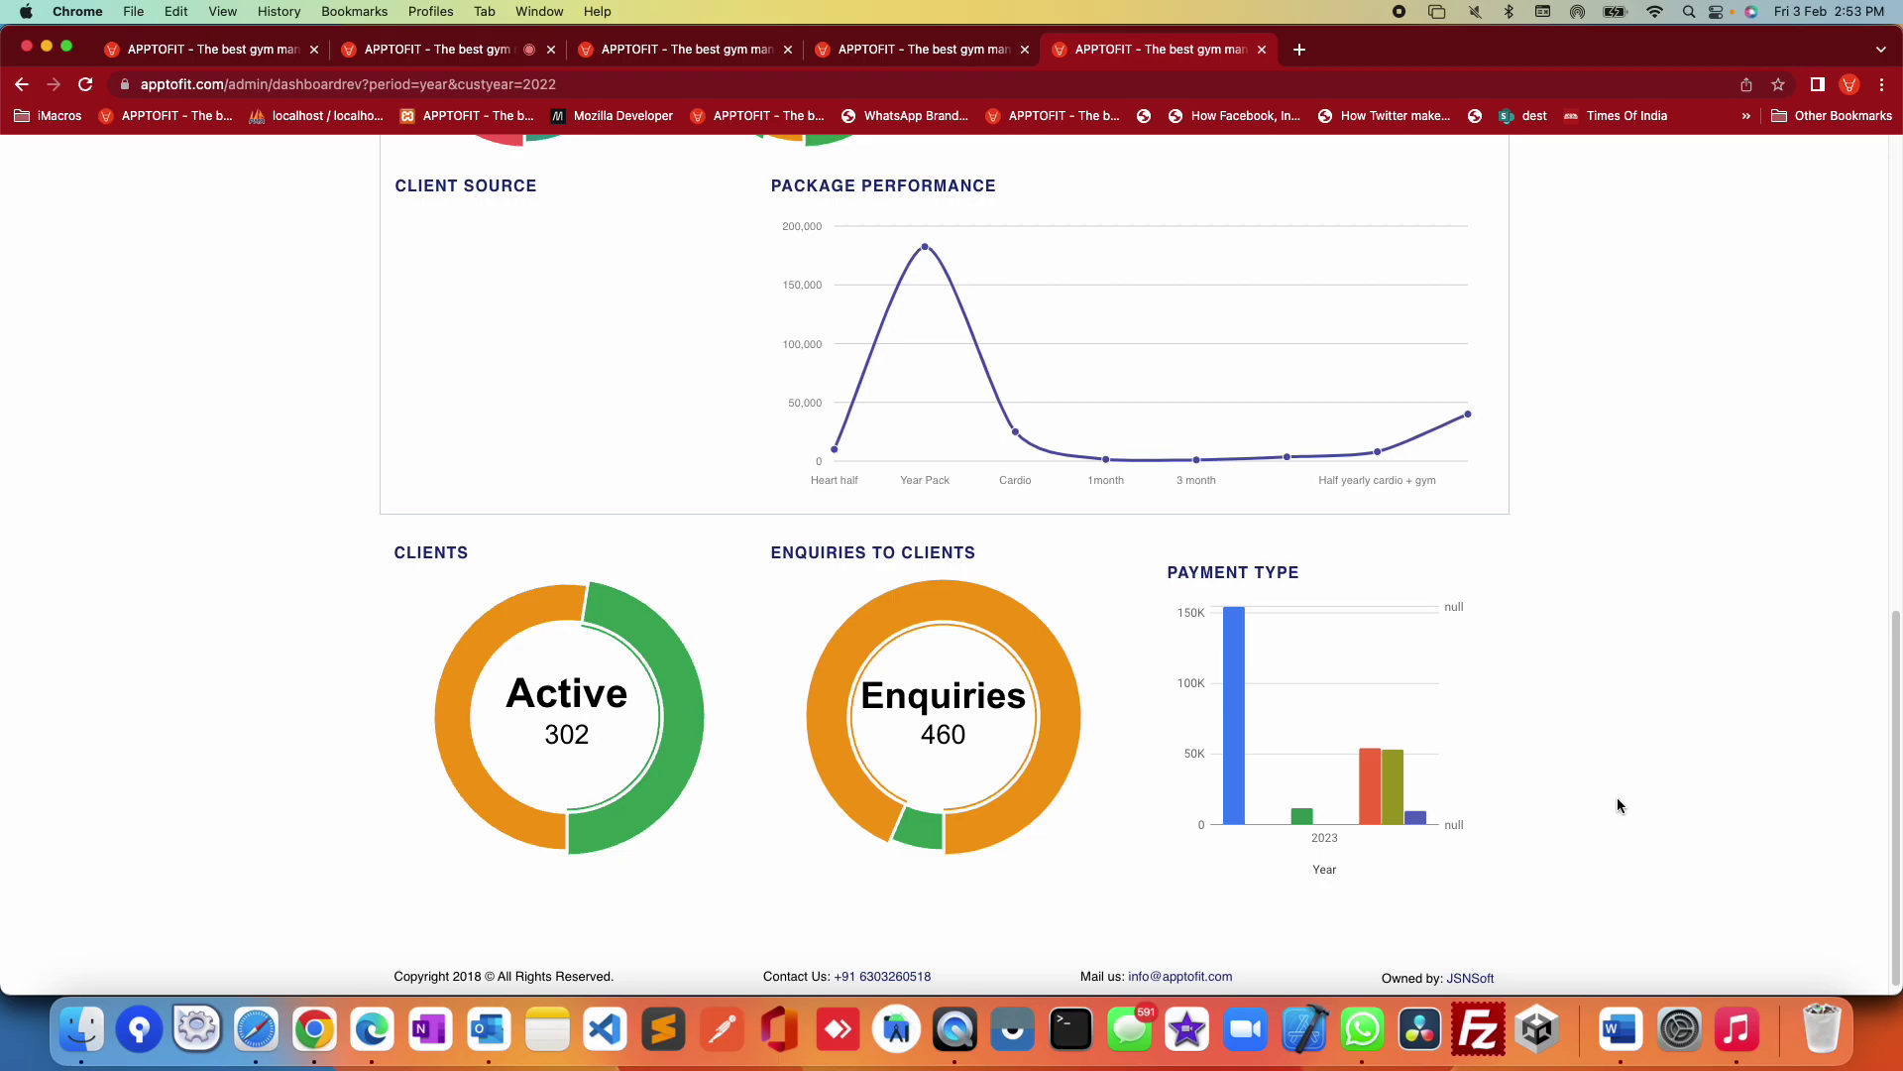
pyautogui.scroll(15, 1616, 797)
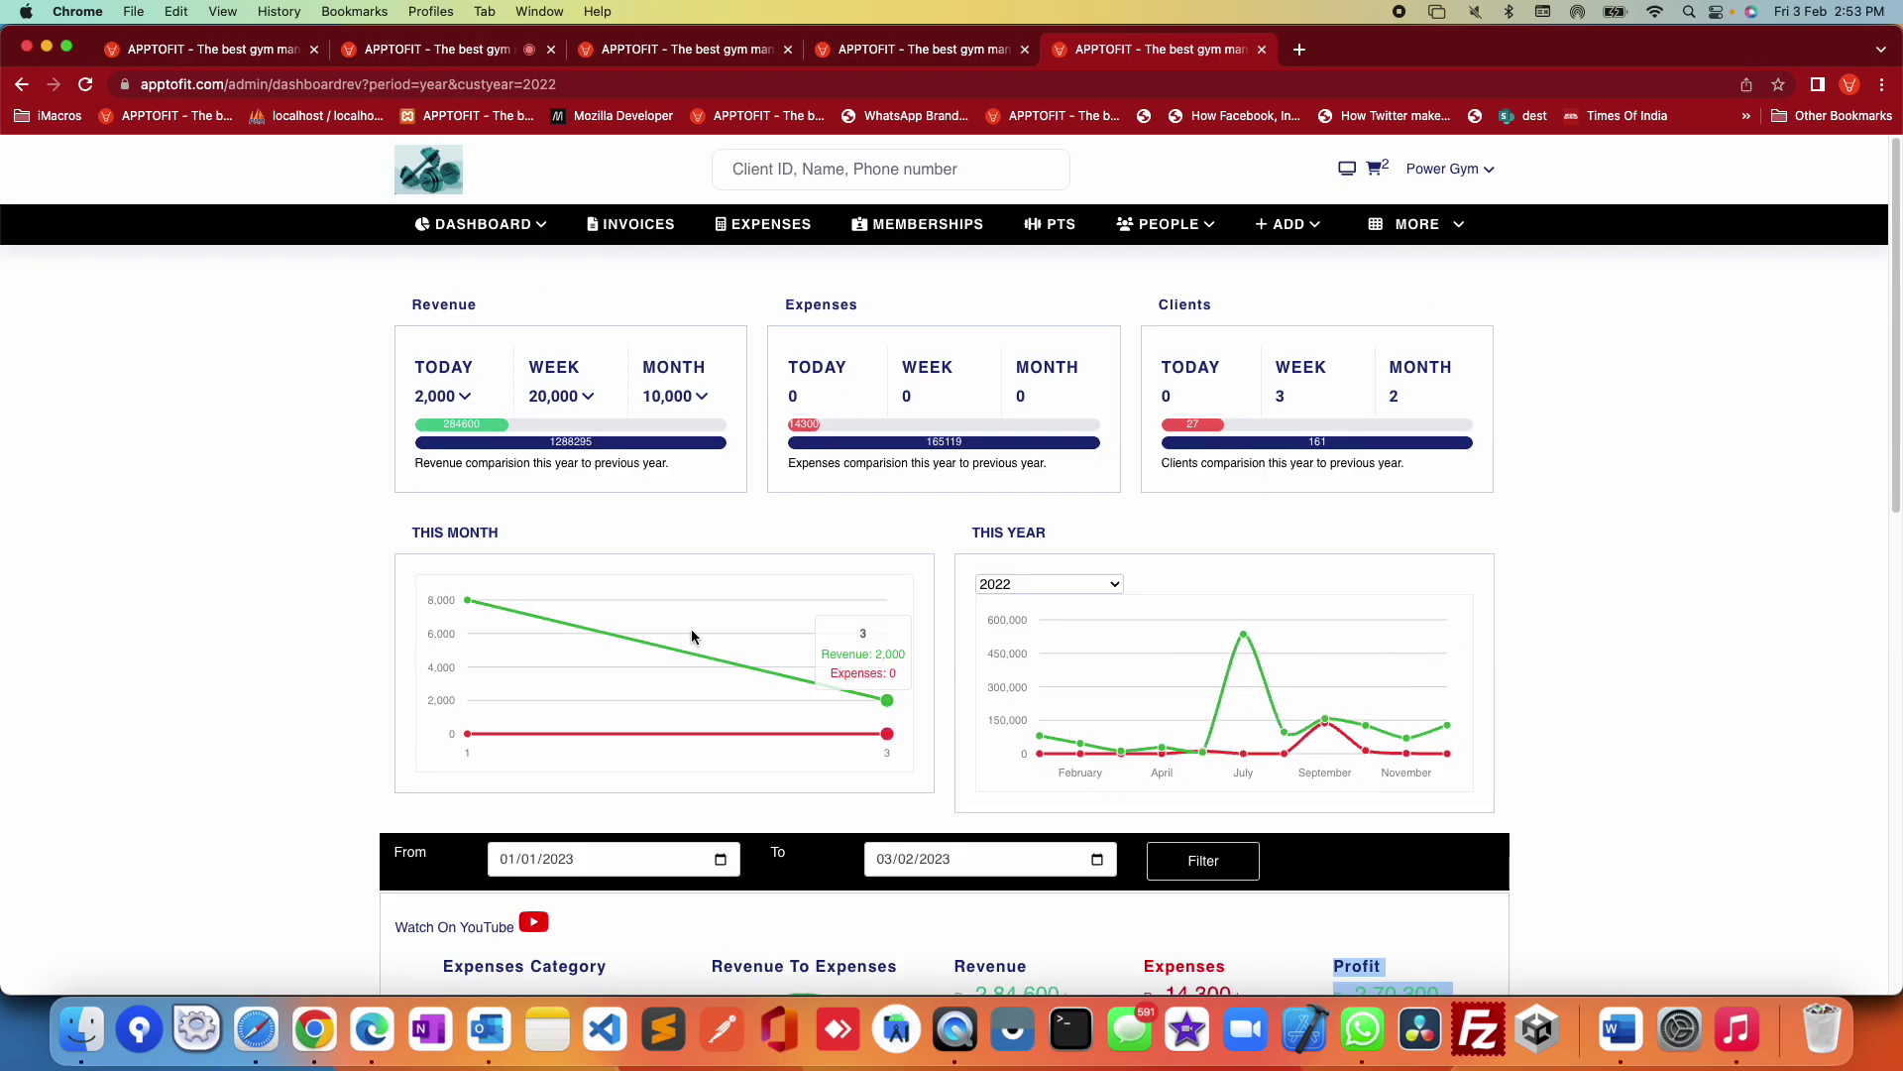
# Step: On the Invoices list, highlight invoice 359's 2000 amount and Google Pay mode, then show the ADD menu
pyautogui.click(638, 226)
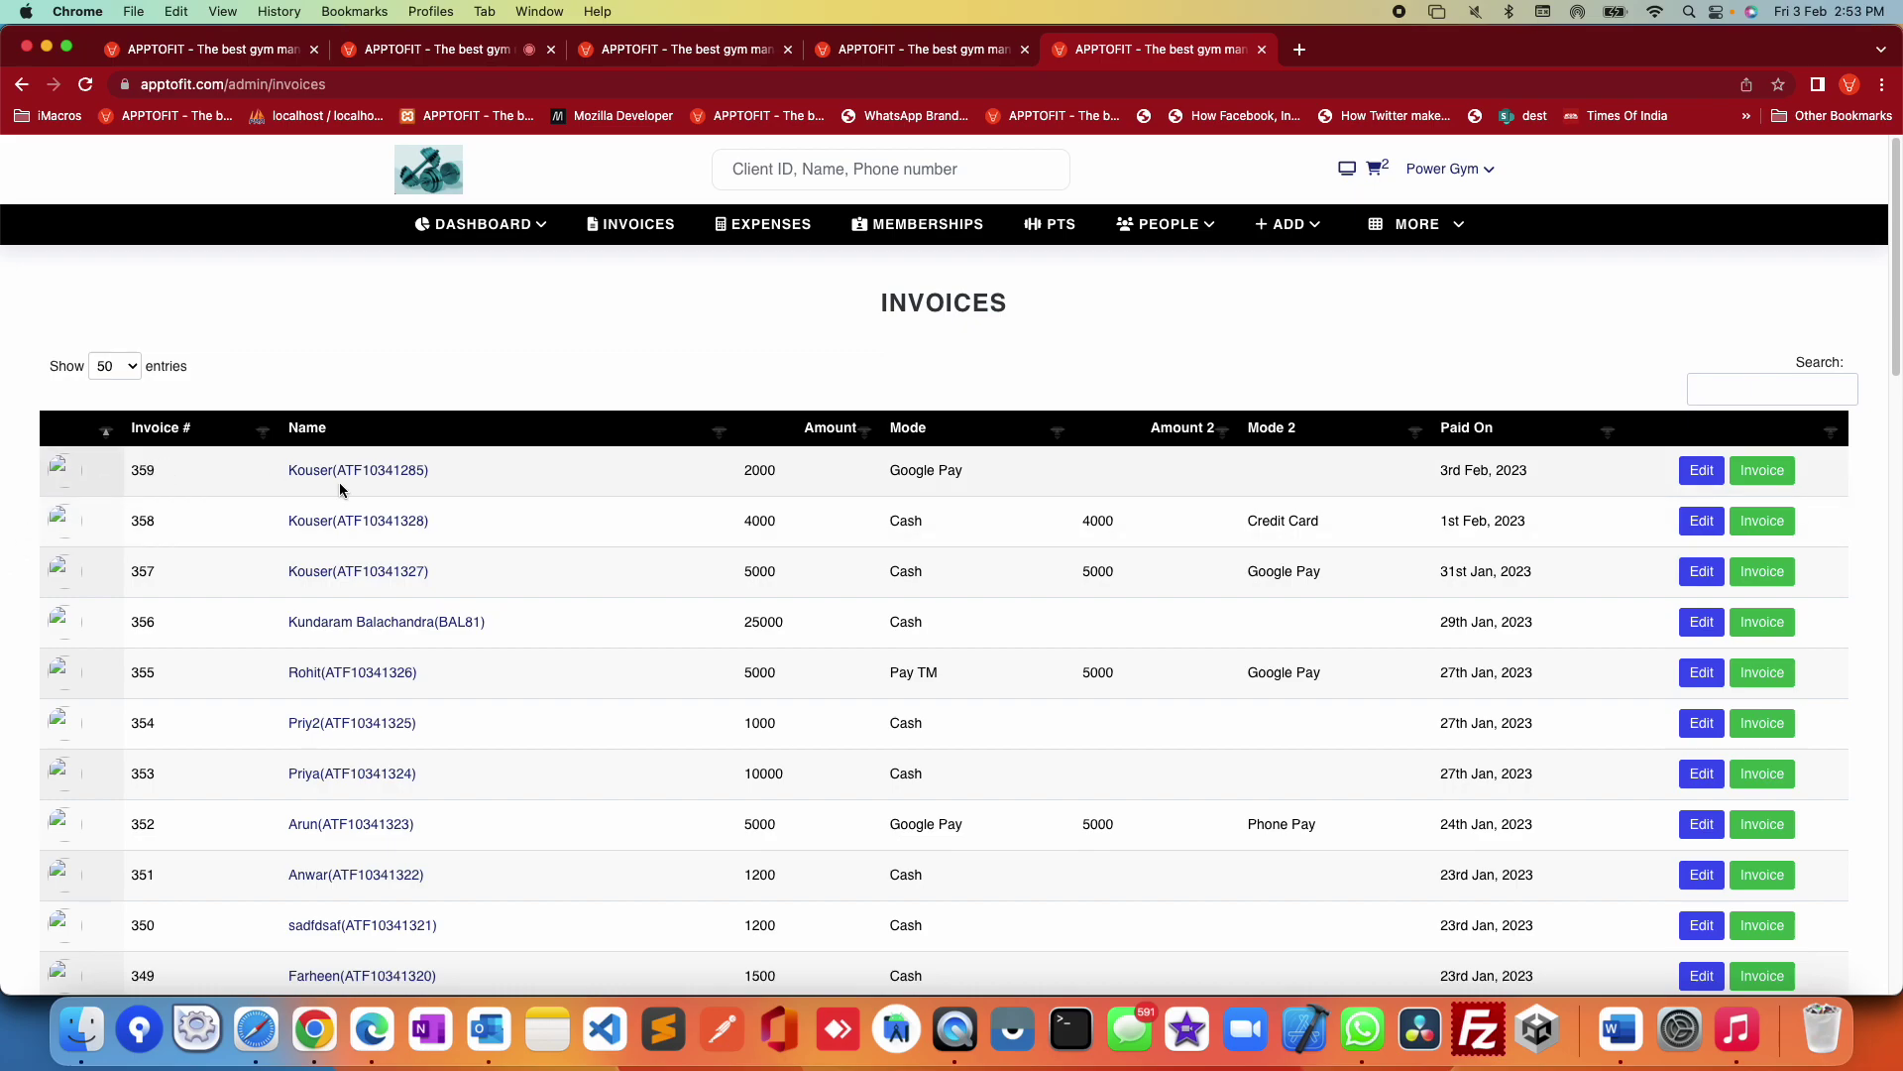
pyautogui.doubleClick(754, 468)
pyautogui.doubleClick(924, 468)
pyautogui.moveTo(1274, 242)
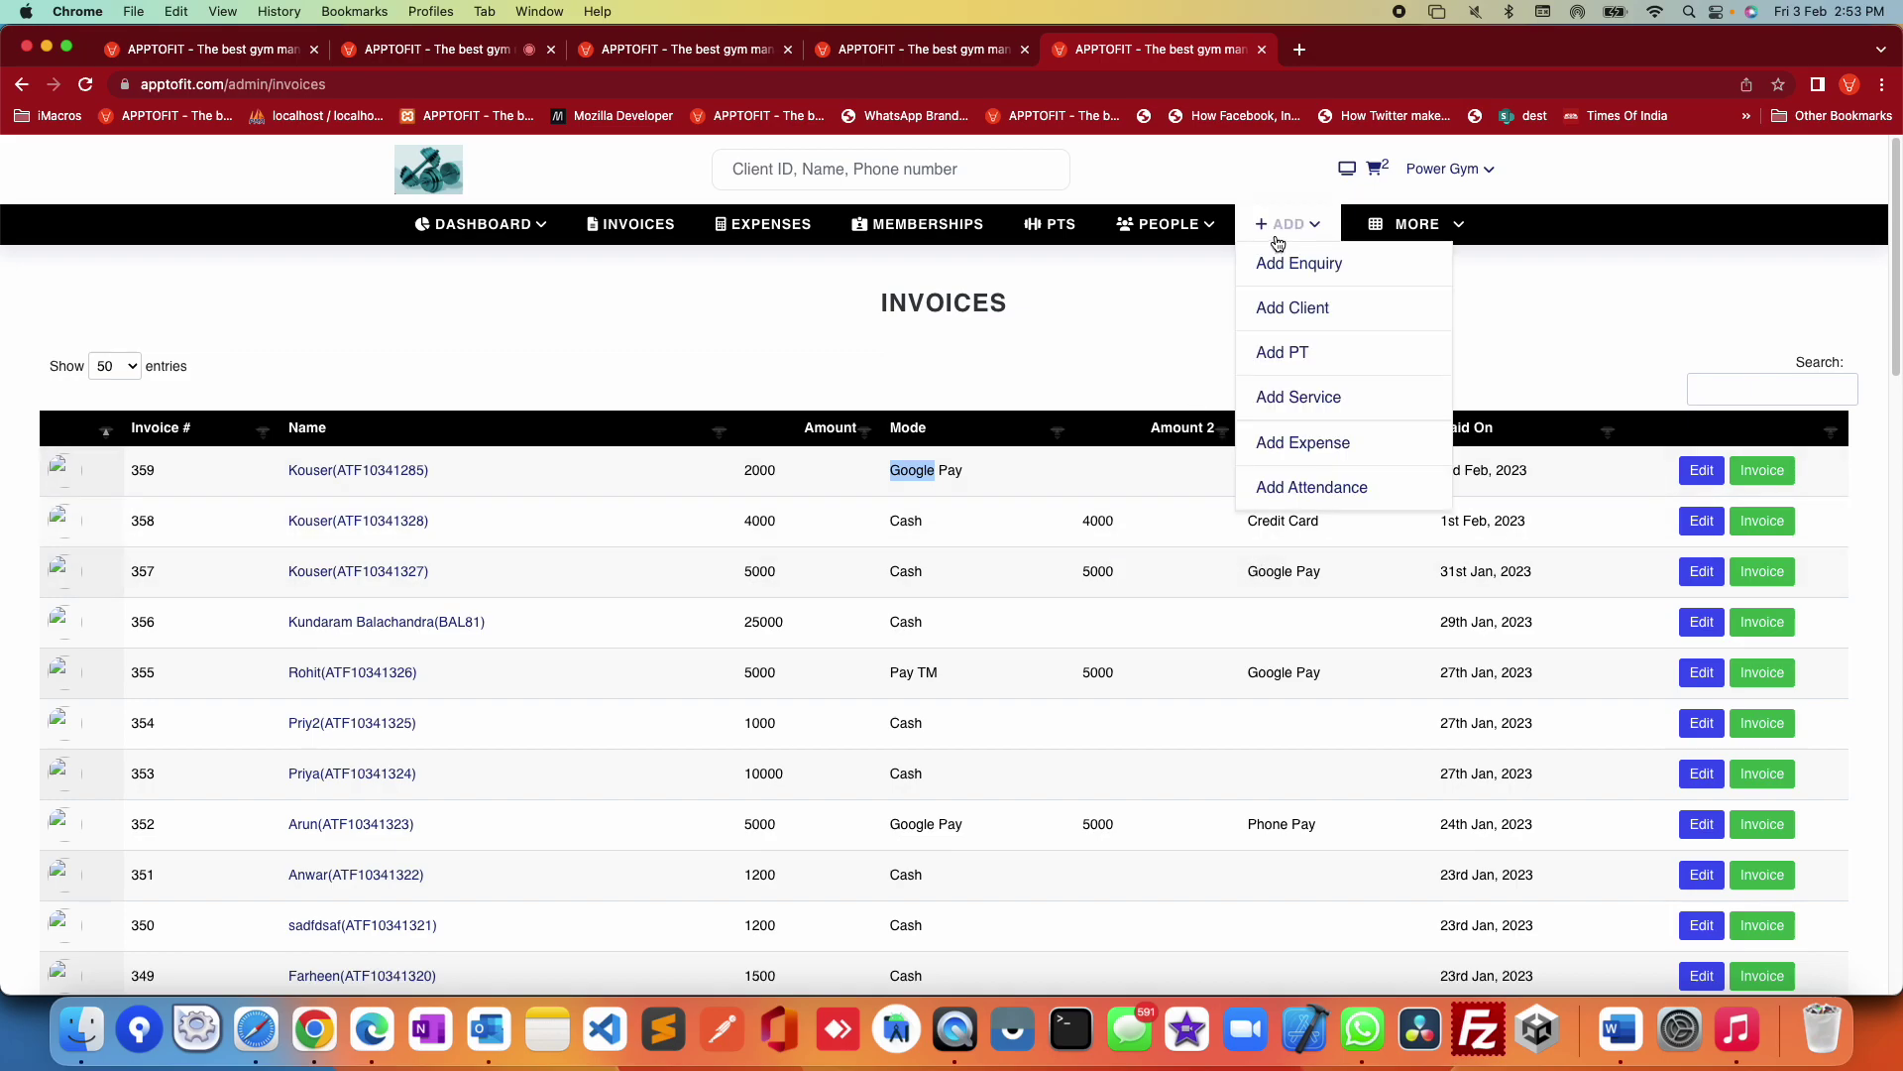
pyautogui.click(1308, 305)
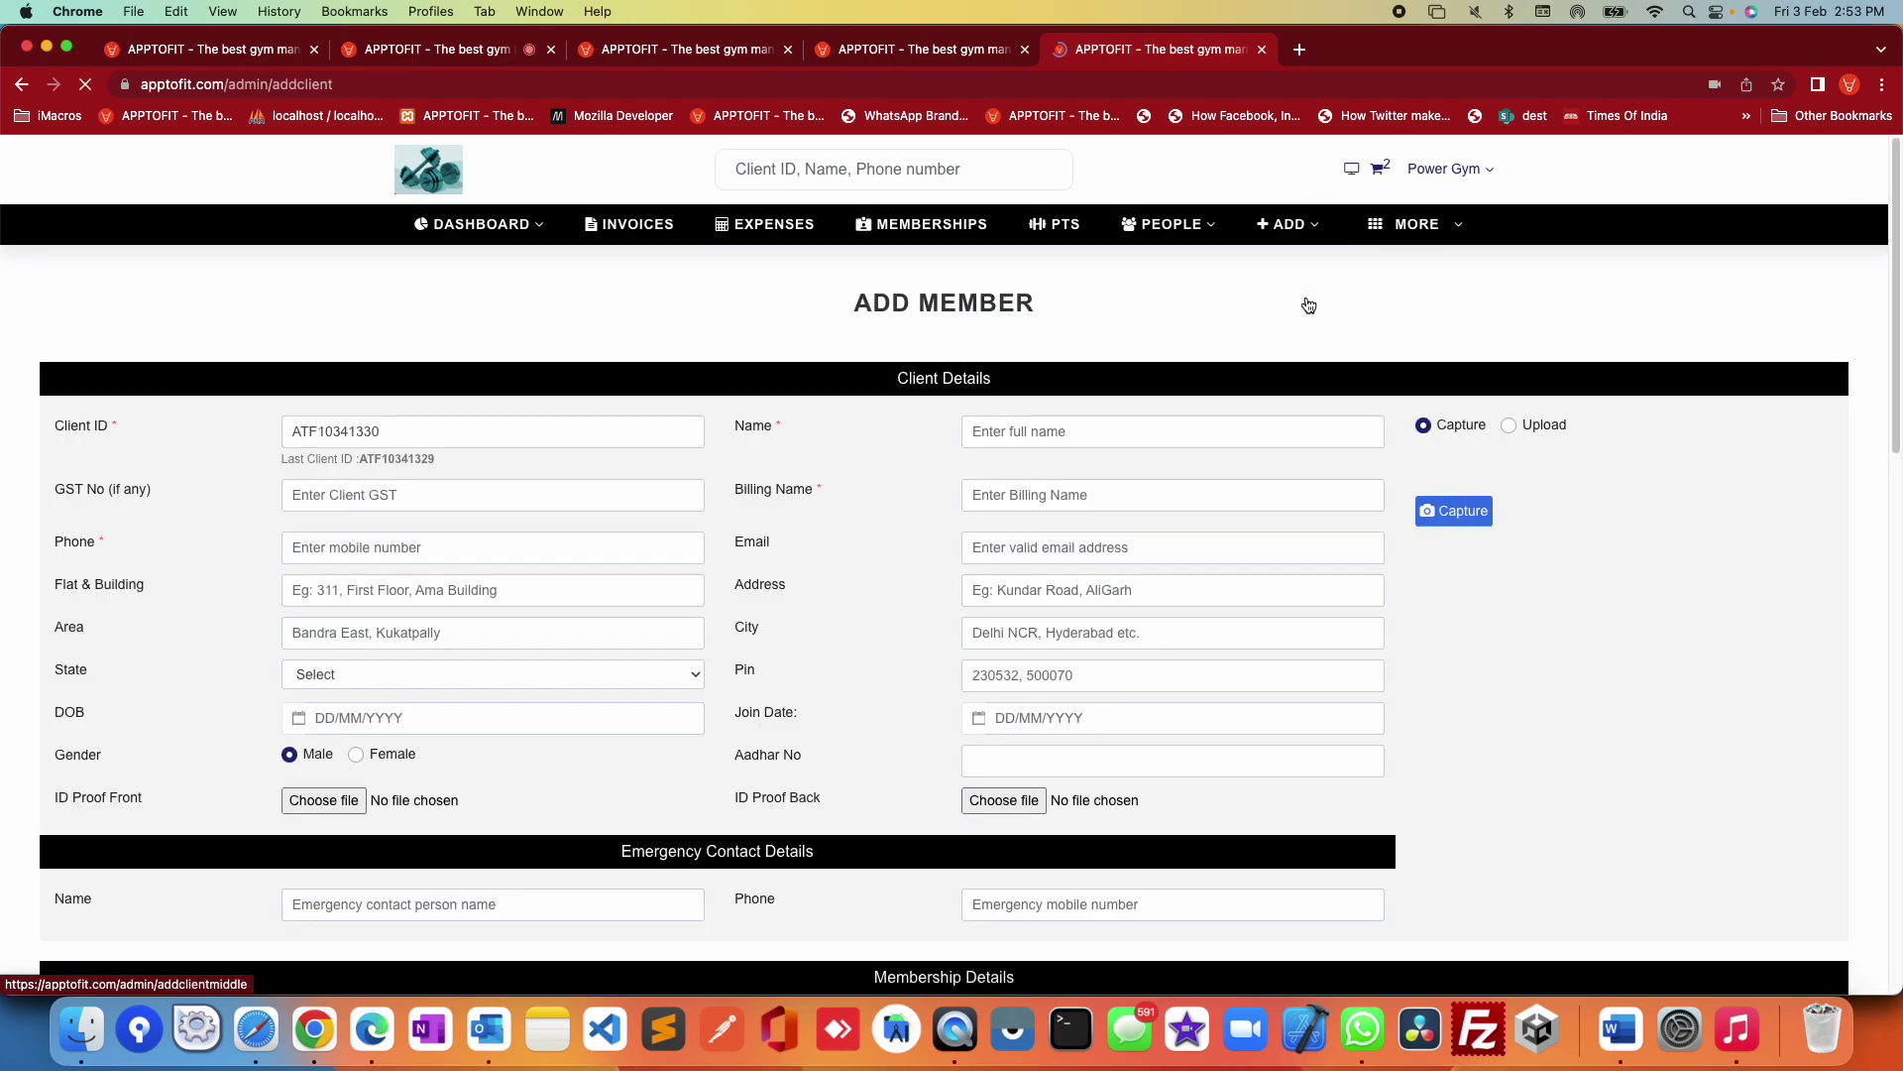
pyautogui.scroll(-5, 654, 648)
pyautogui.scroll(-6, 654, 648)
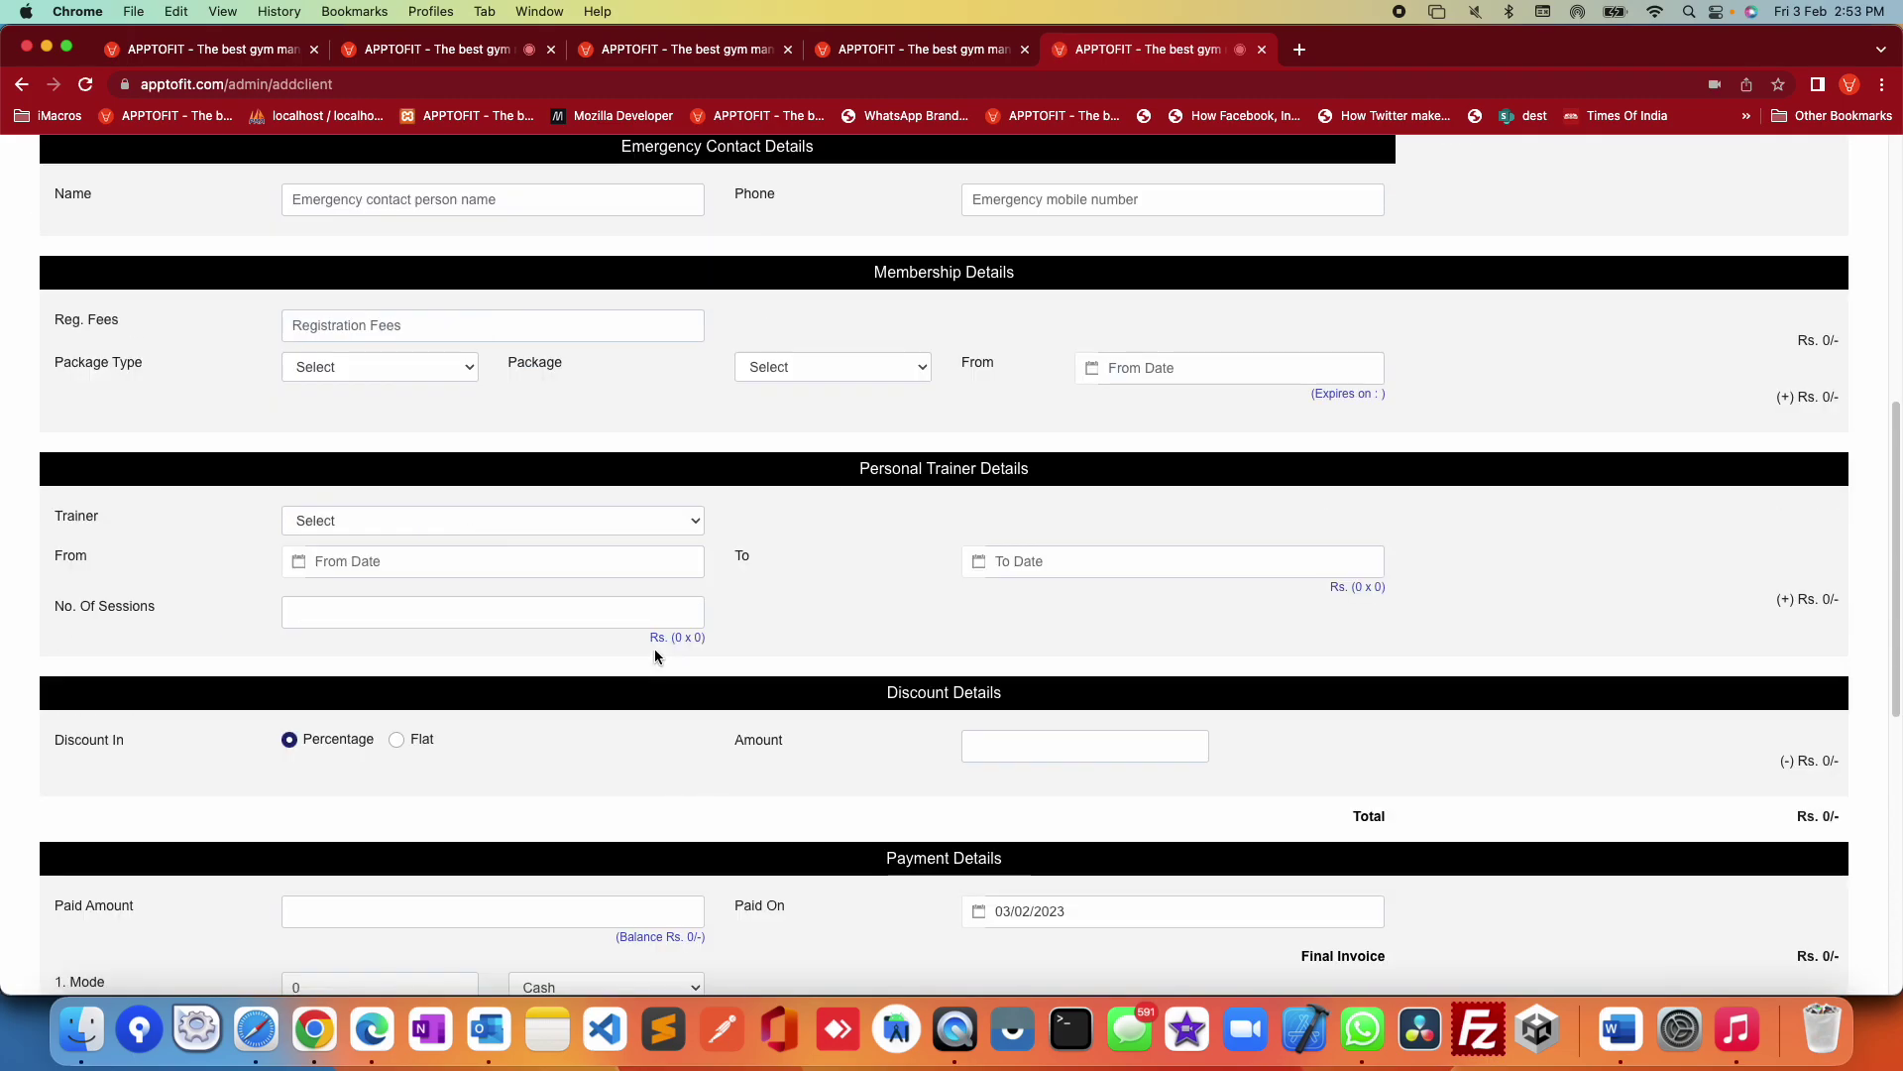
pyautogui.click(369, 597)
pyautogui.click(349, 651)
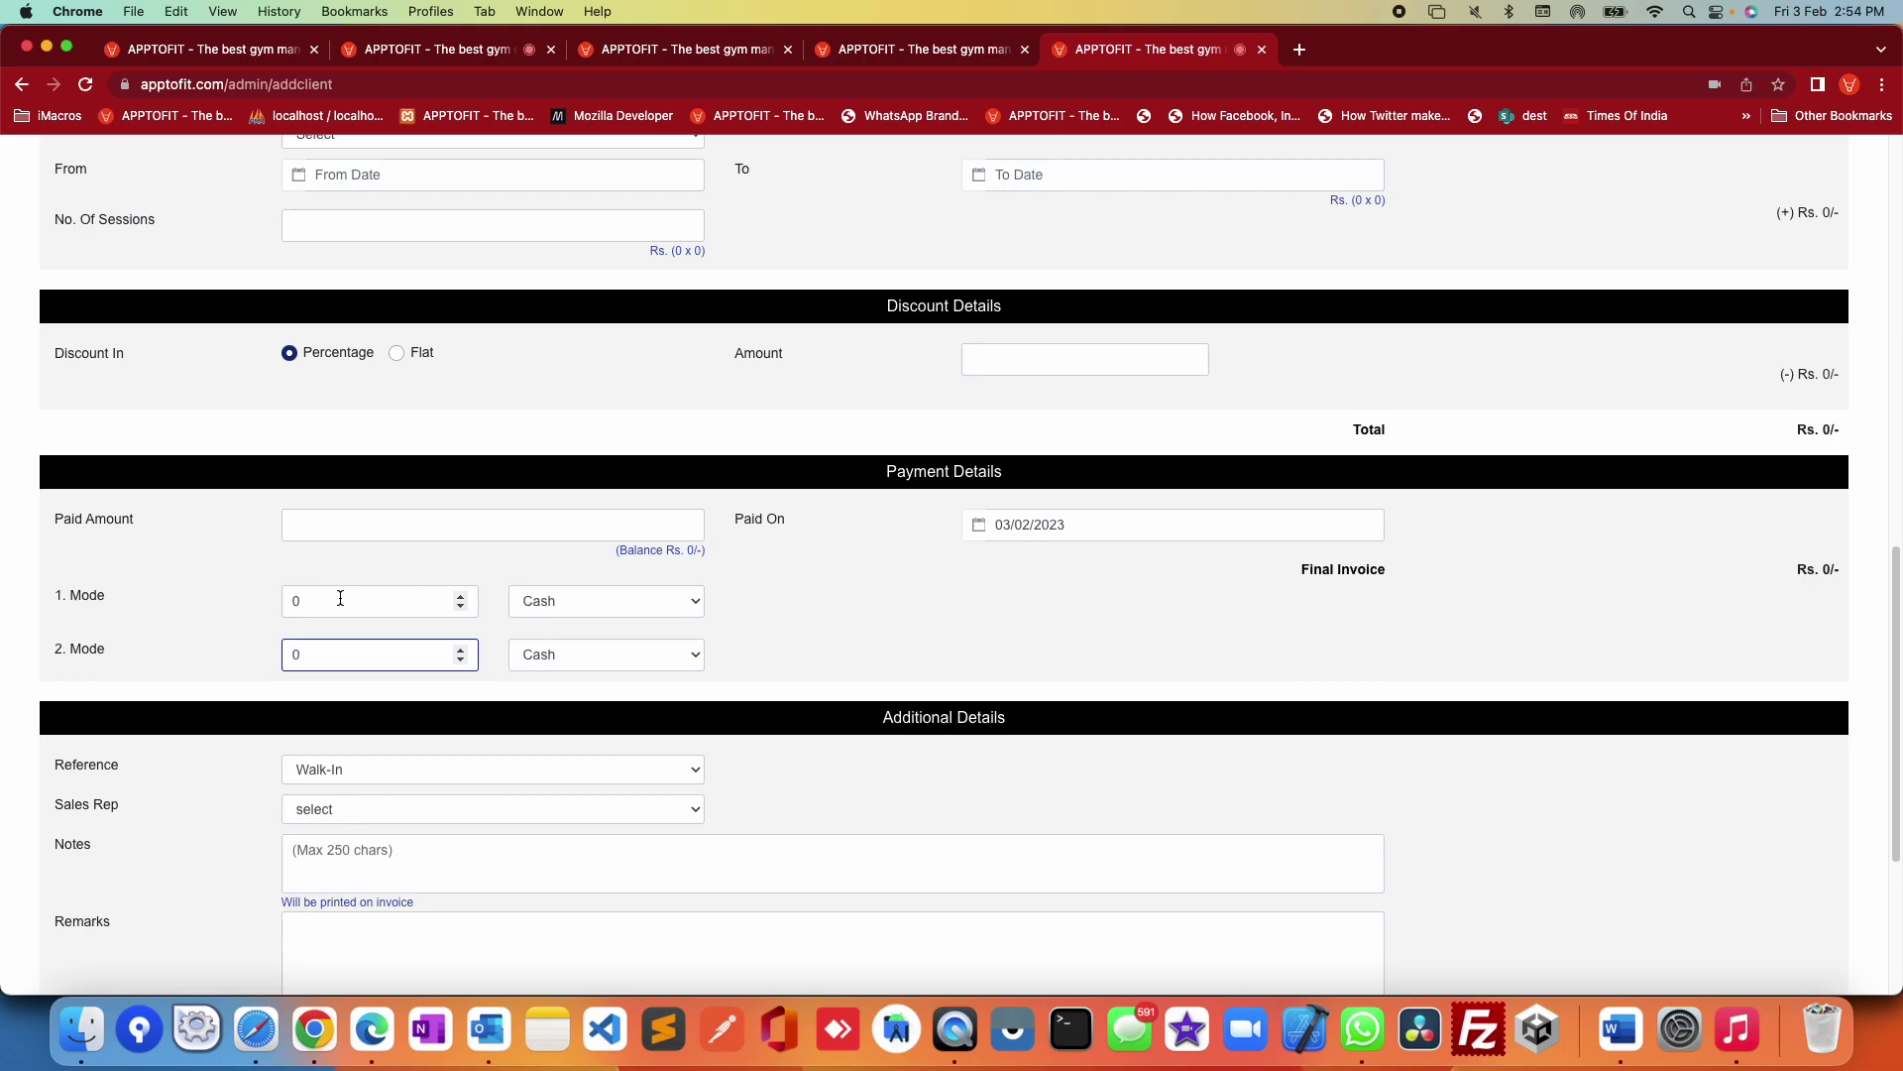
pyautogui.click(22, 86)
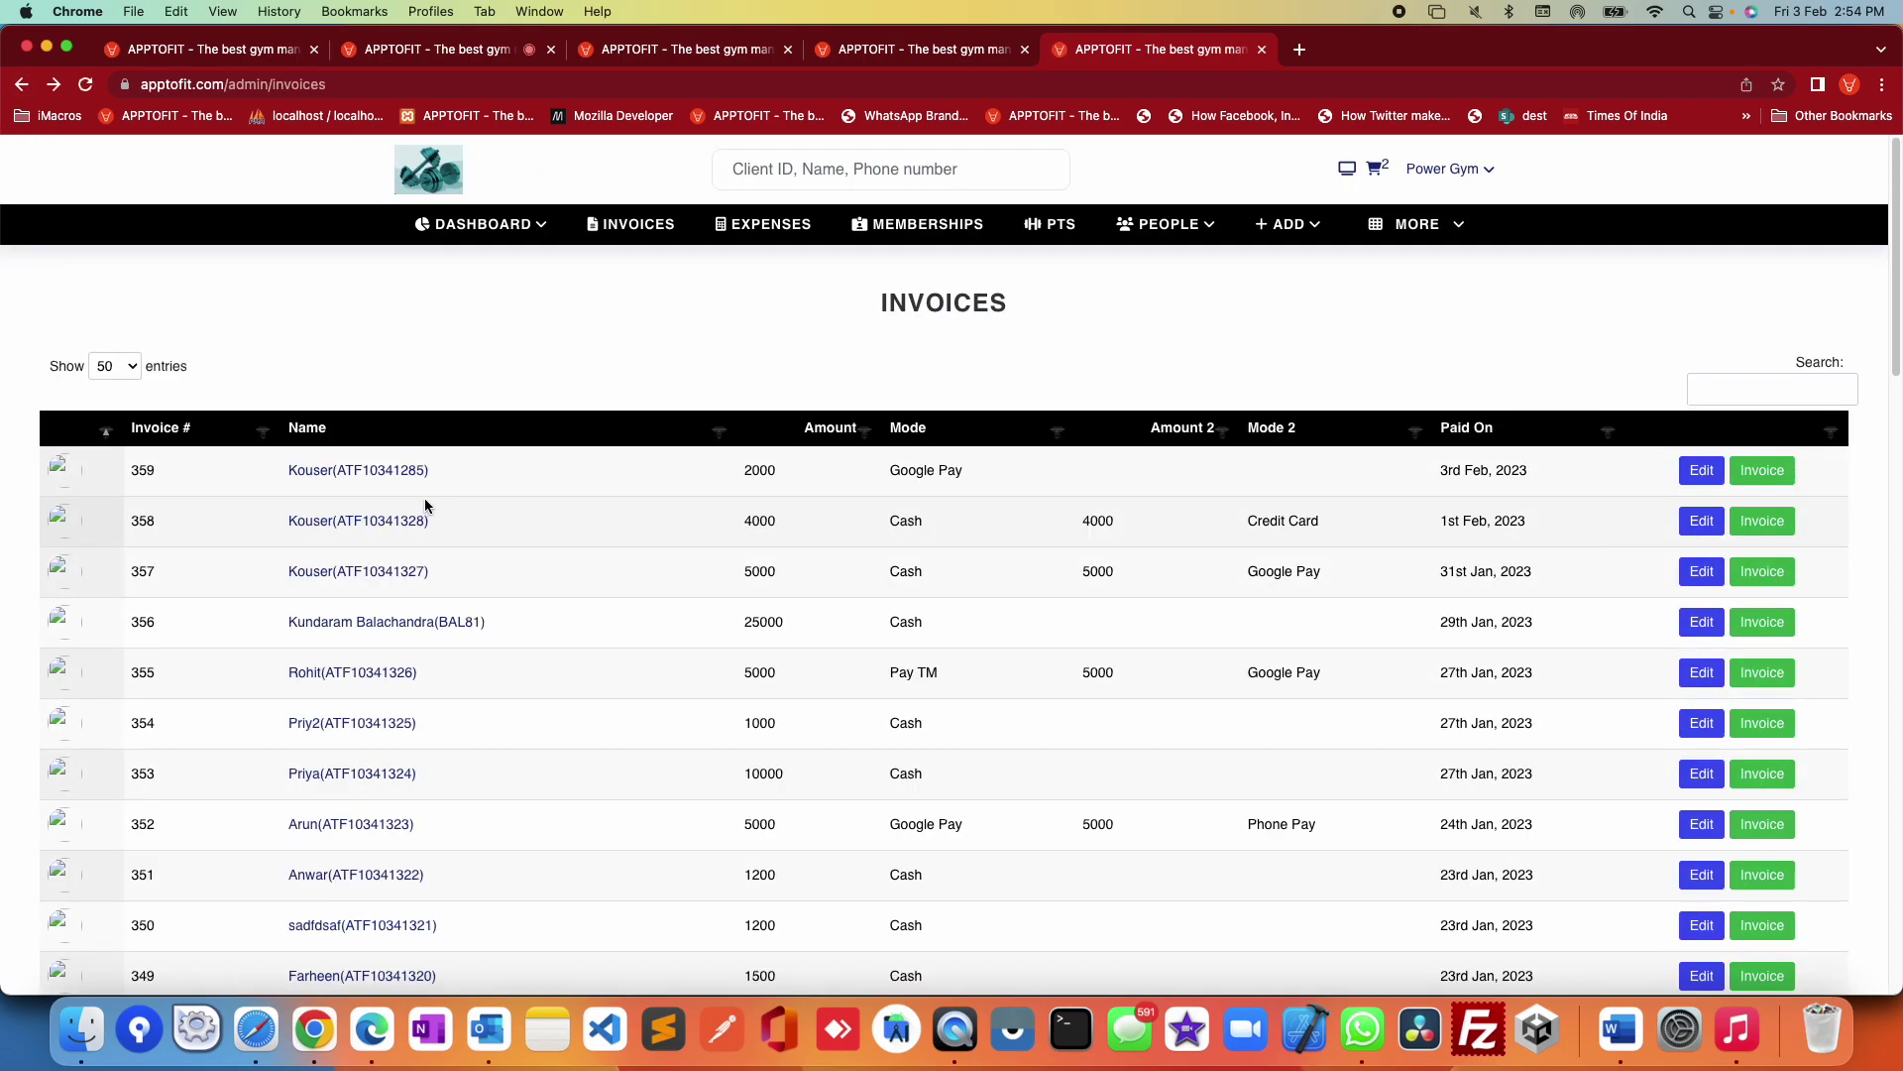
pyautogui.tripleClick(359, 539)
pyautogui.moveTo(360, 539); pyautogui.dragTo(1757, 524)
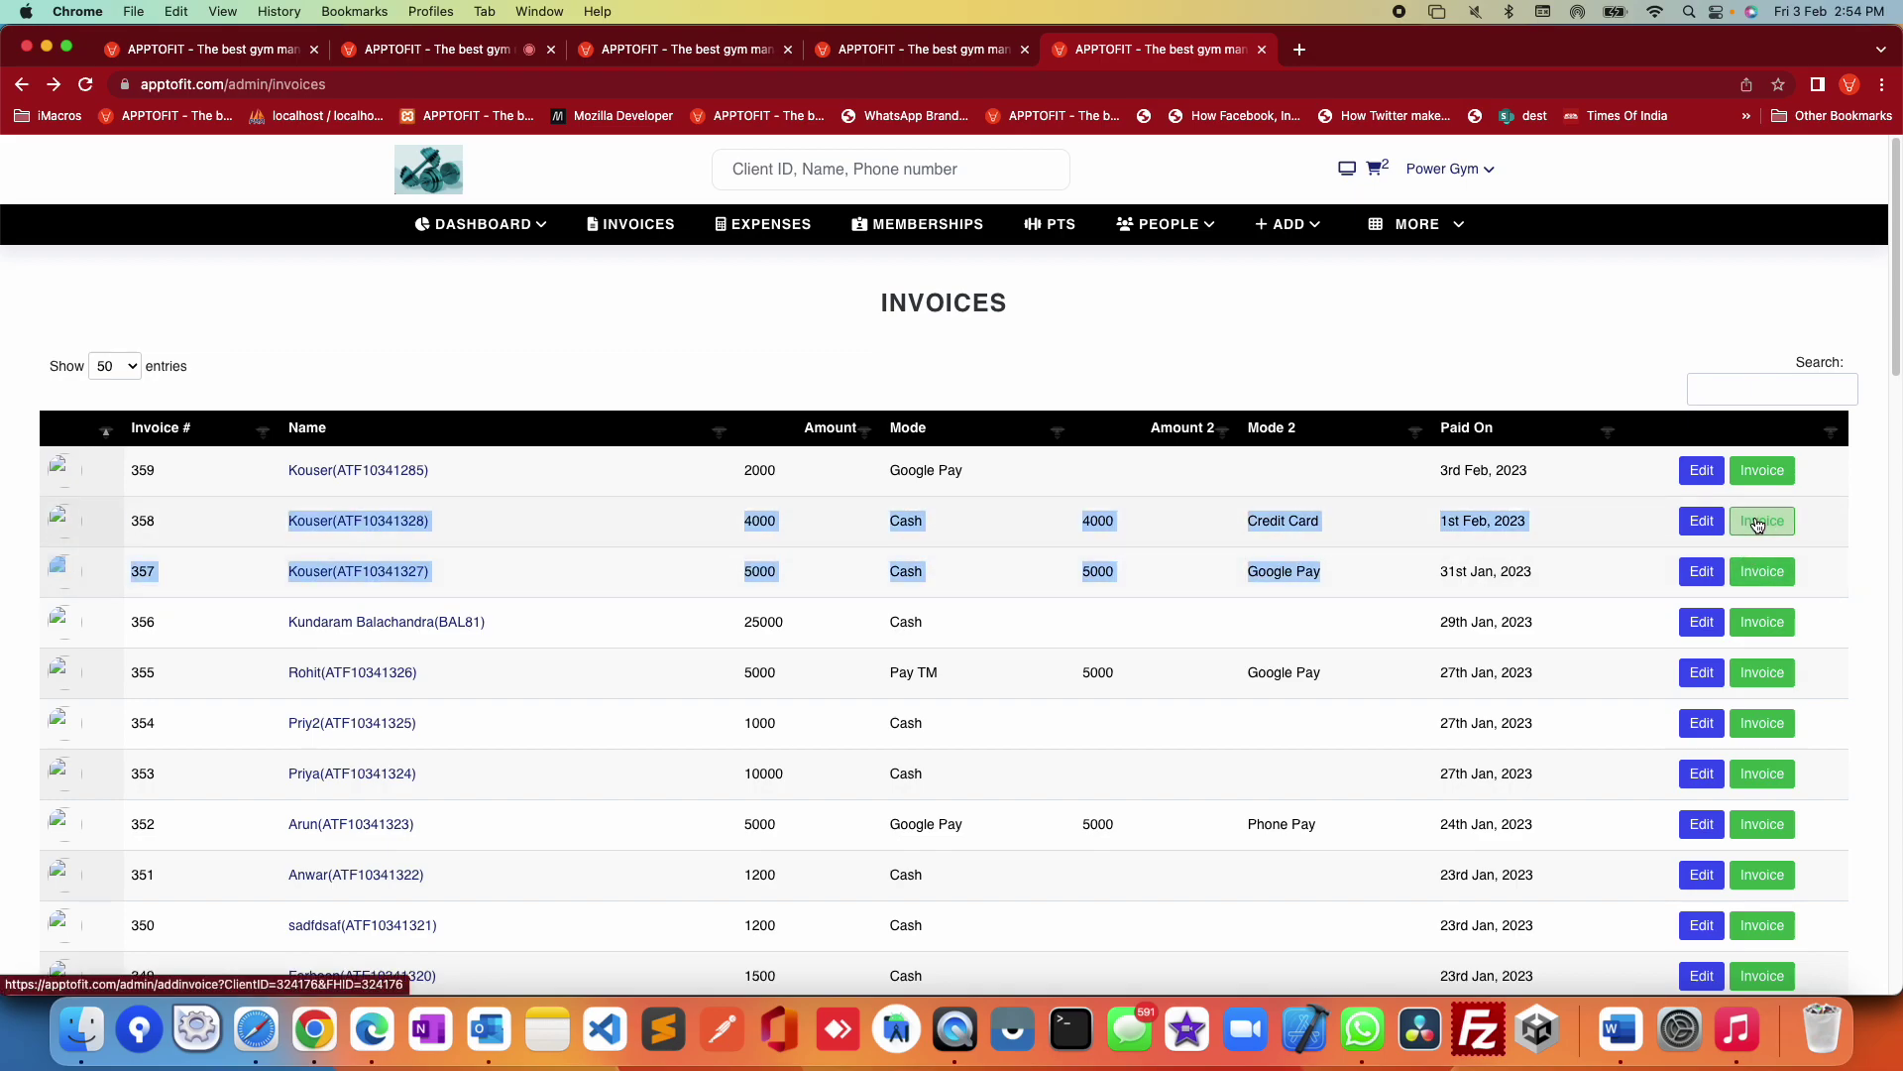
# Step: View tax invoice 358 and highlight its 4000 Cash and 4000 Credit Card lines and Rs. 2,999 due
pyautogui.click(1757, 524)
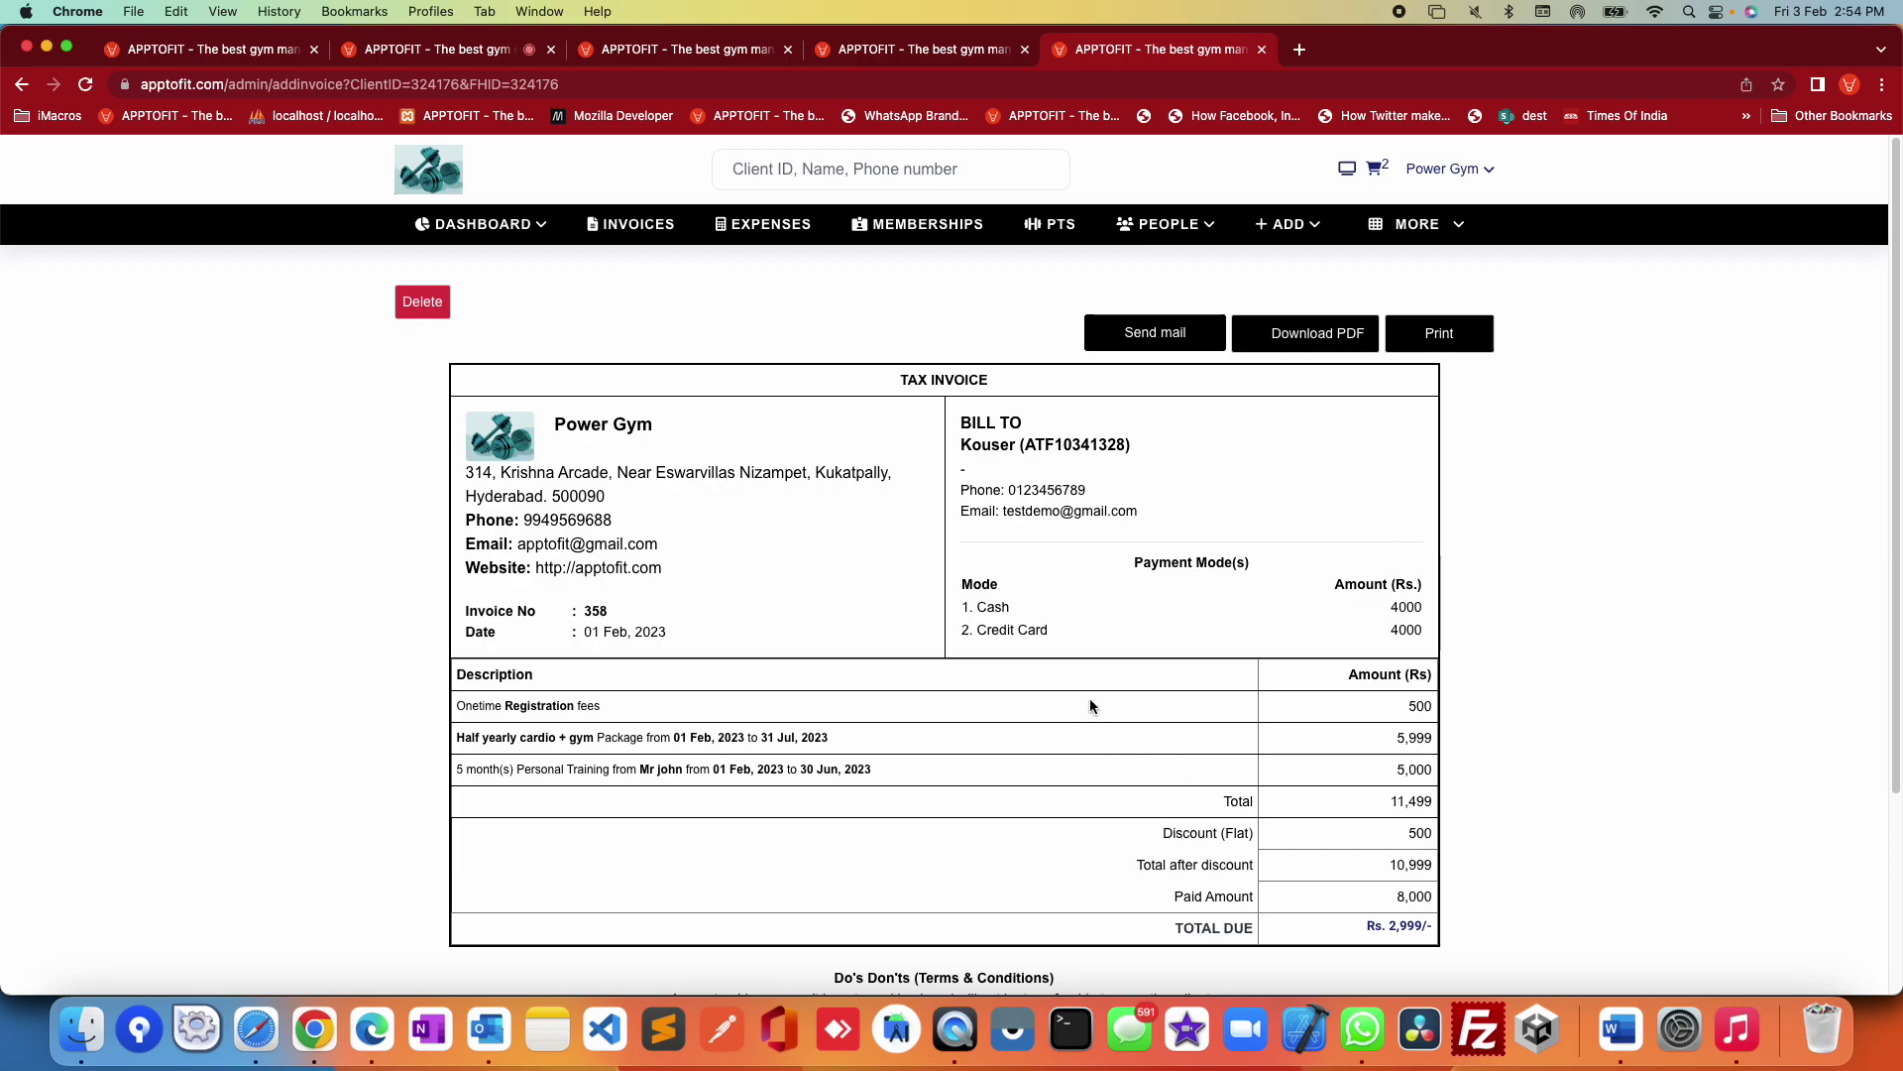
pyautogui.moveTo(987, 606); pyautogui.dragTo(1425, 629)
pyautogui.click(1608, 746)
pyautogui.moveTo(1392, 897); pyautogui.dragTo(1441, 907)
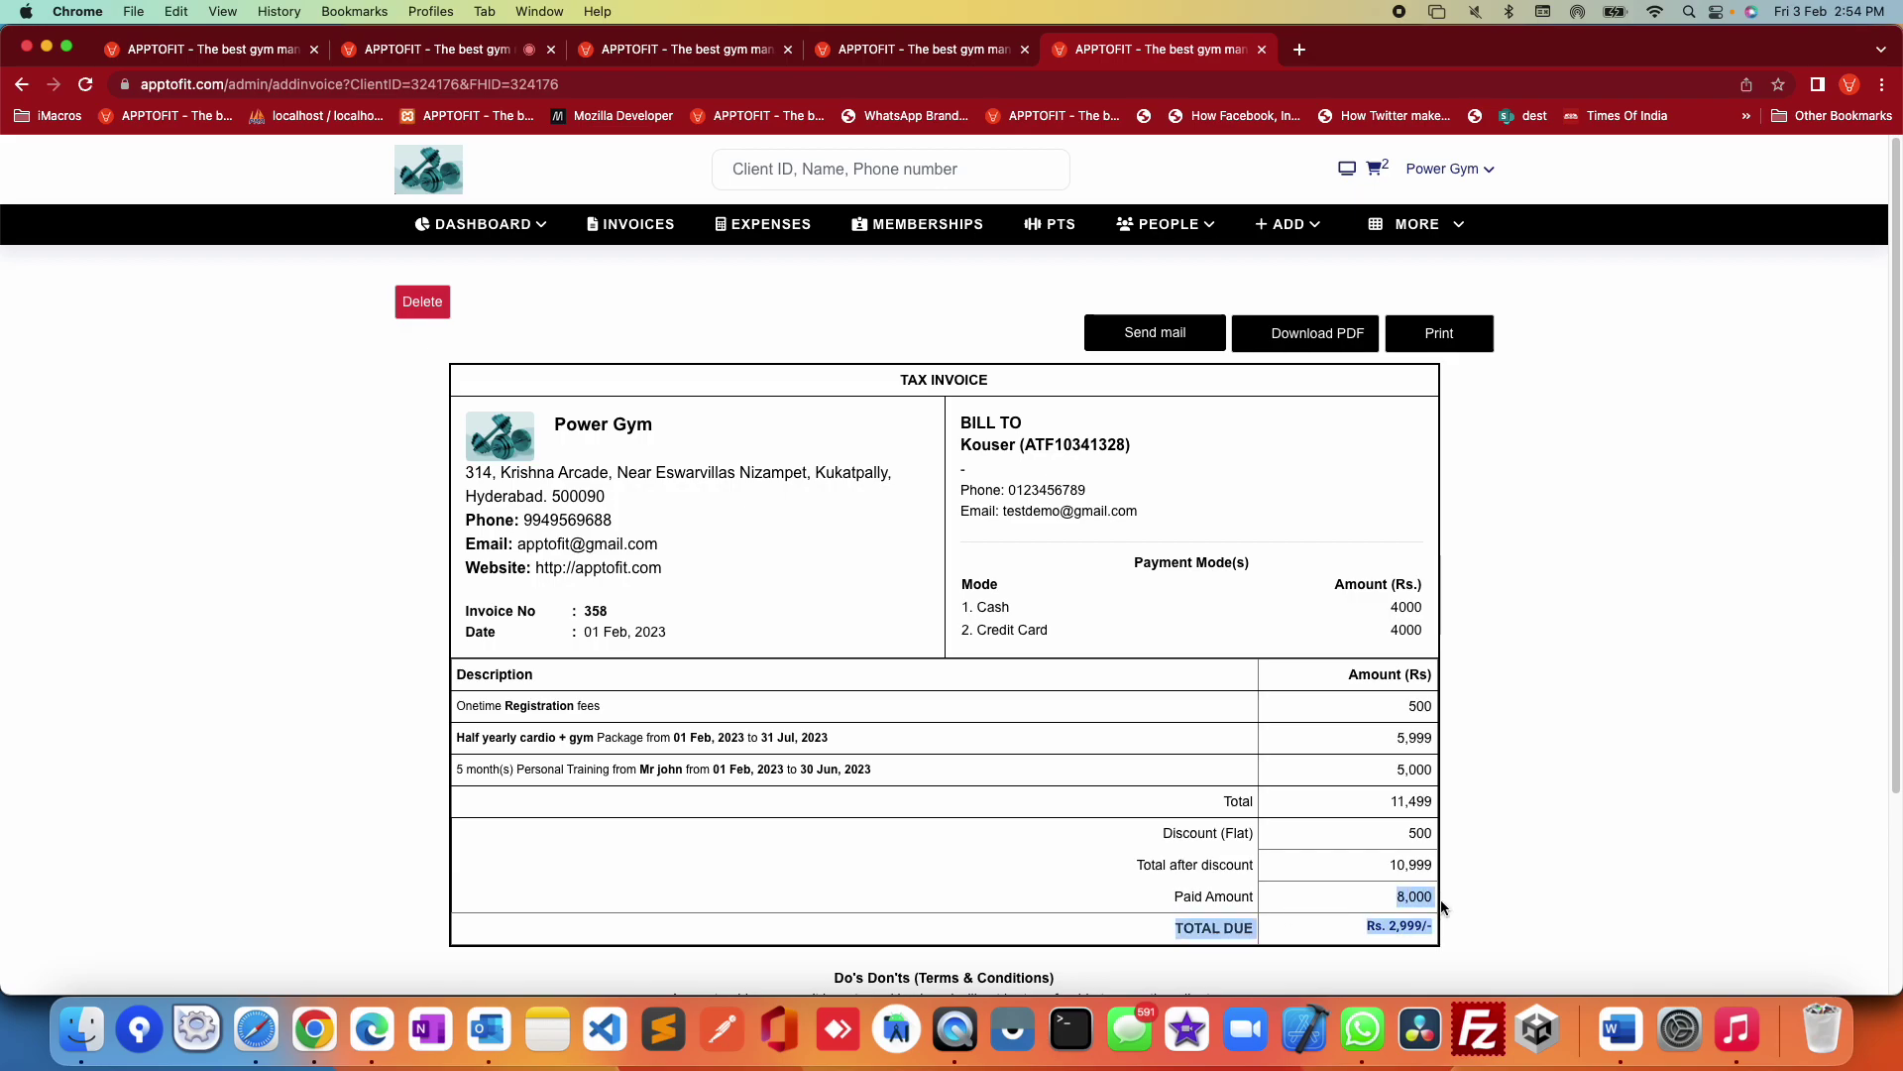
pyautogui.click(1554, 825)
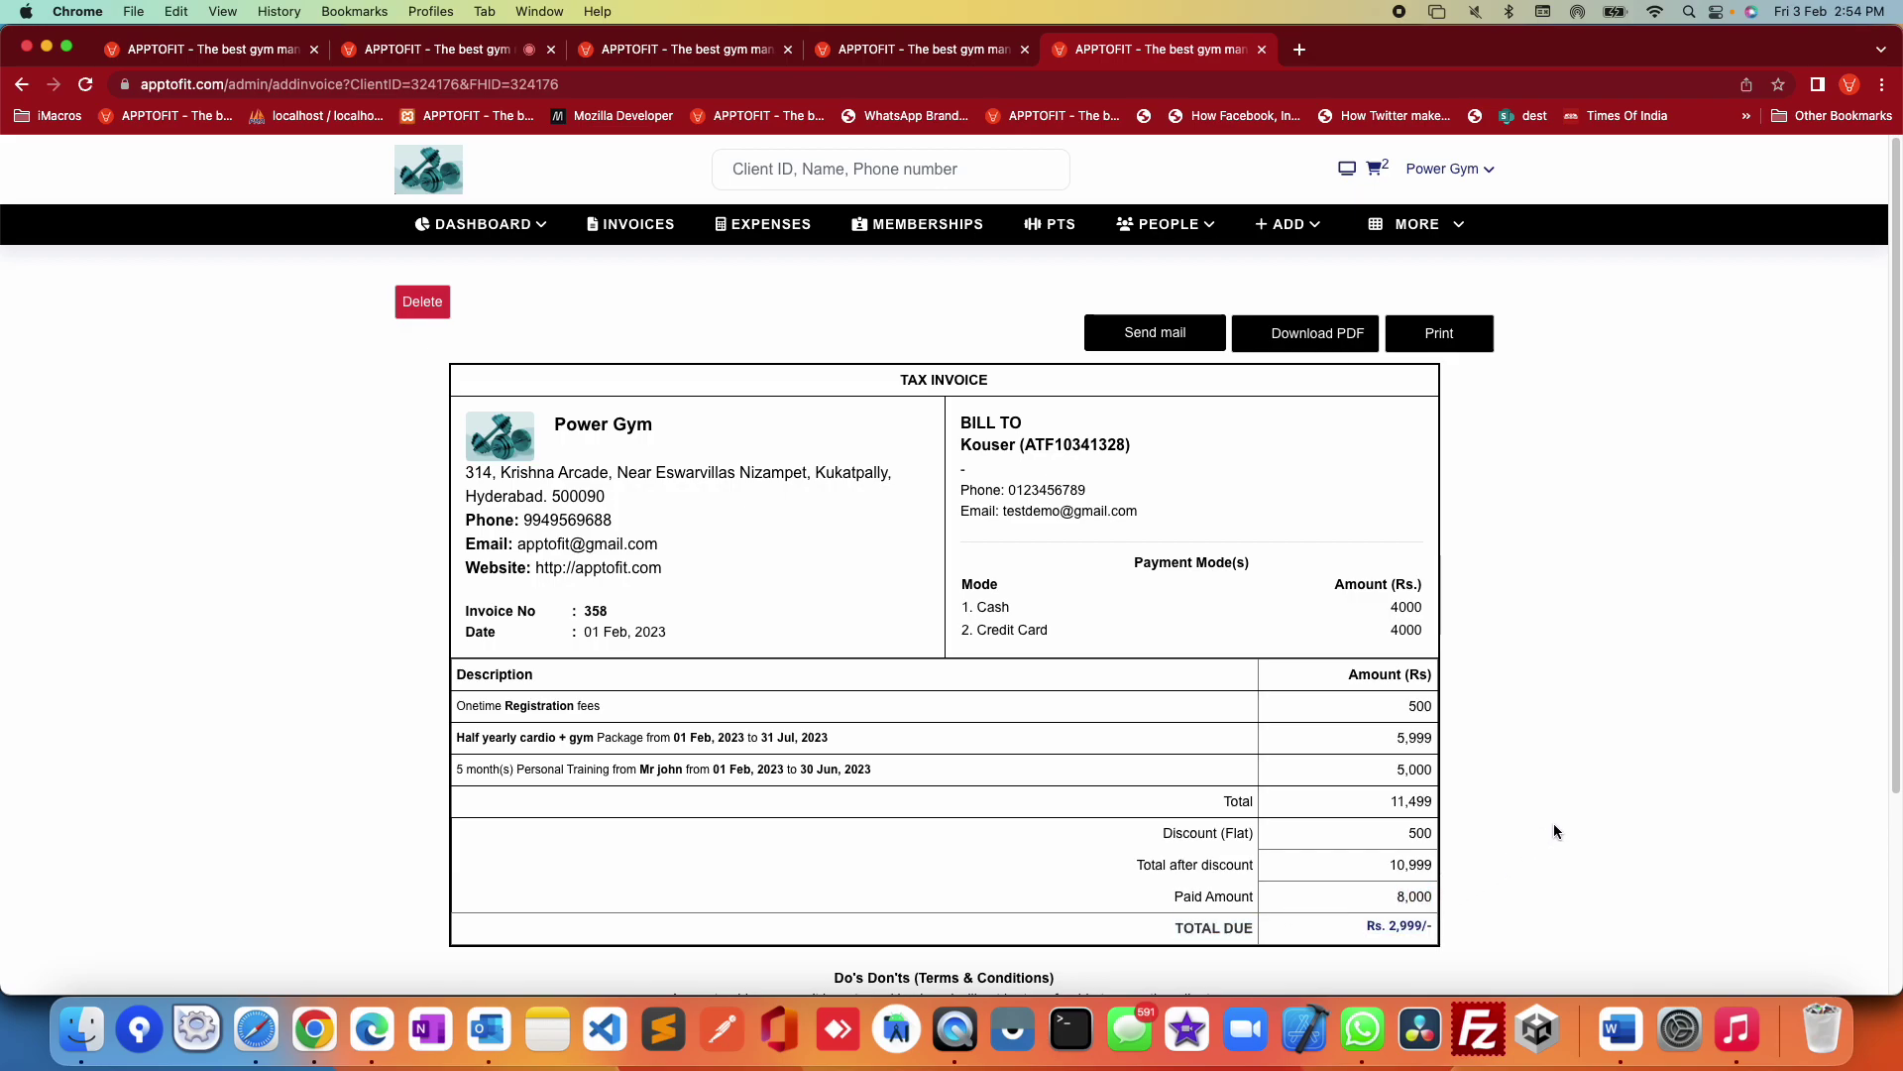
pyautogui.click(640, 225)
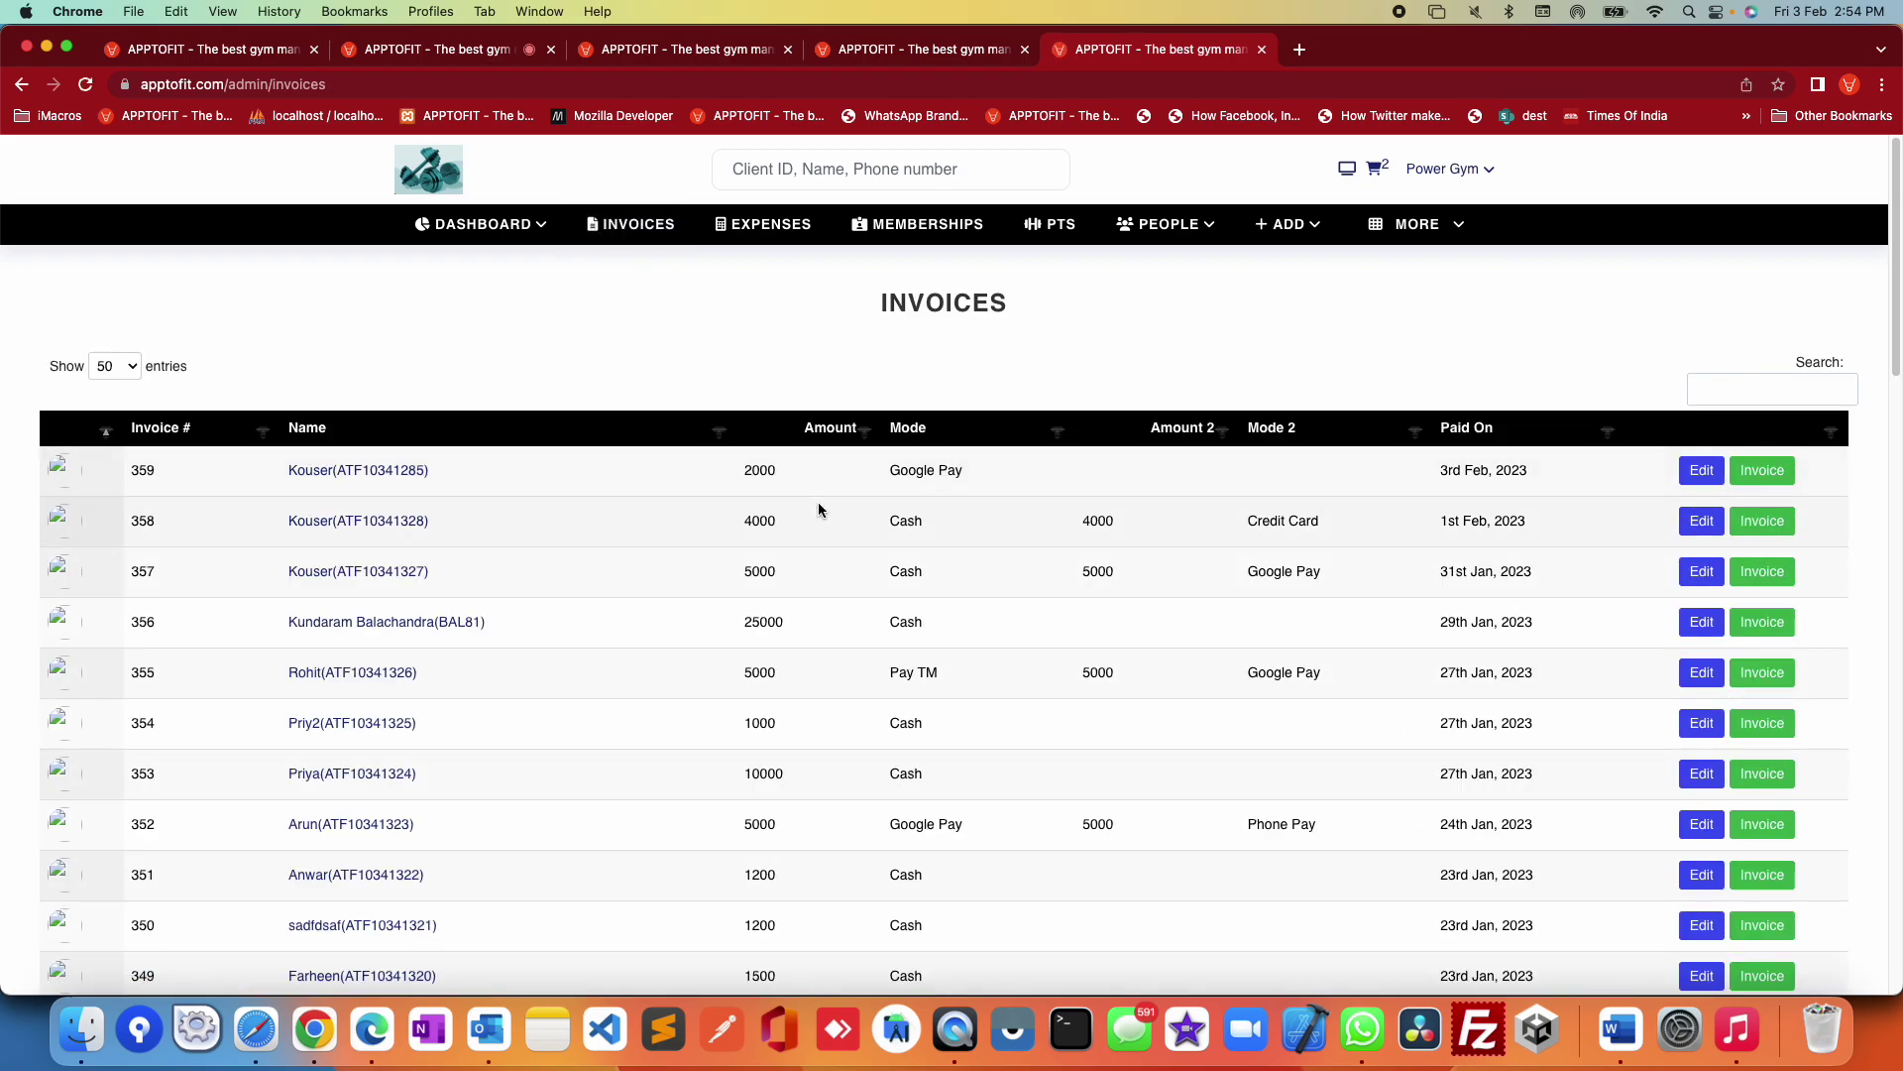
# Step: Search the invoices by a client's first name, then move on to the Expenses page
pyautogui.click(1772, 386)
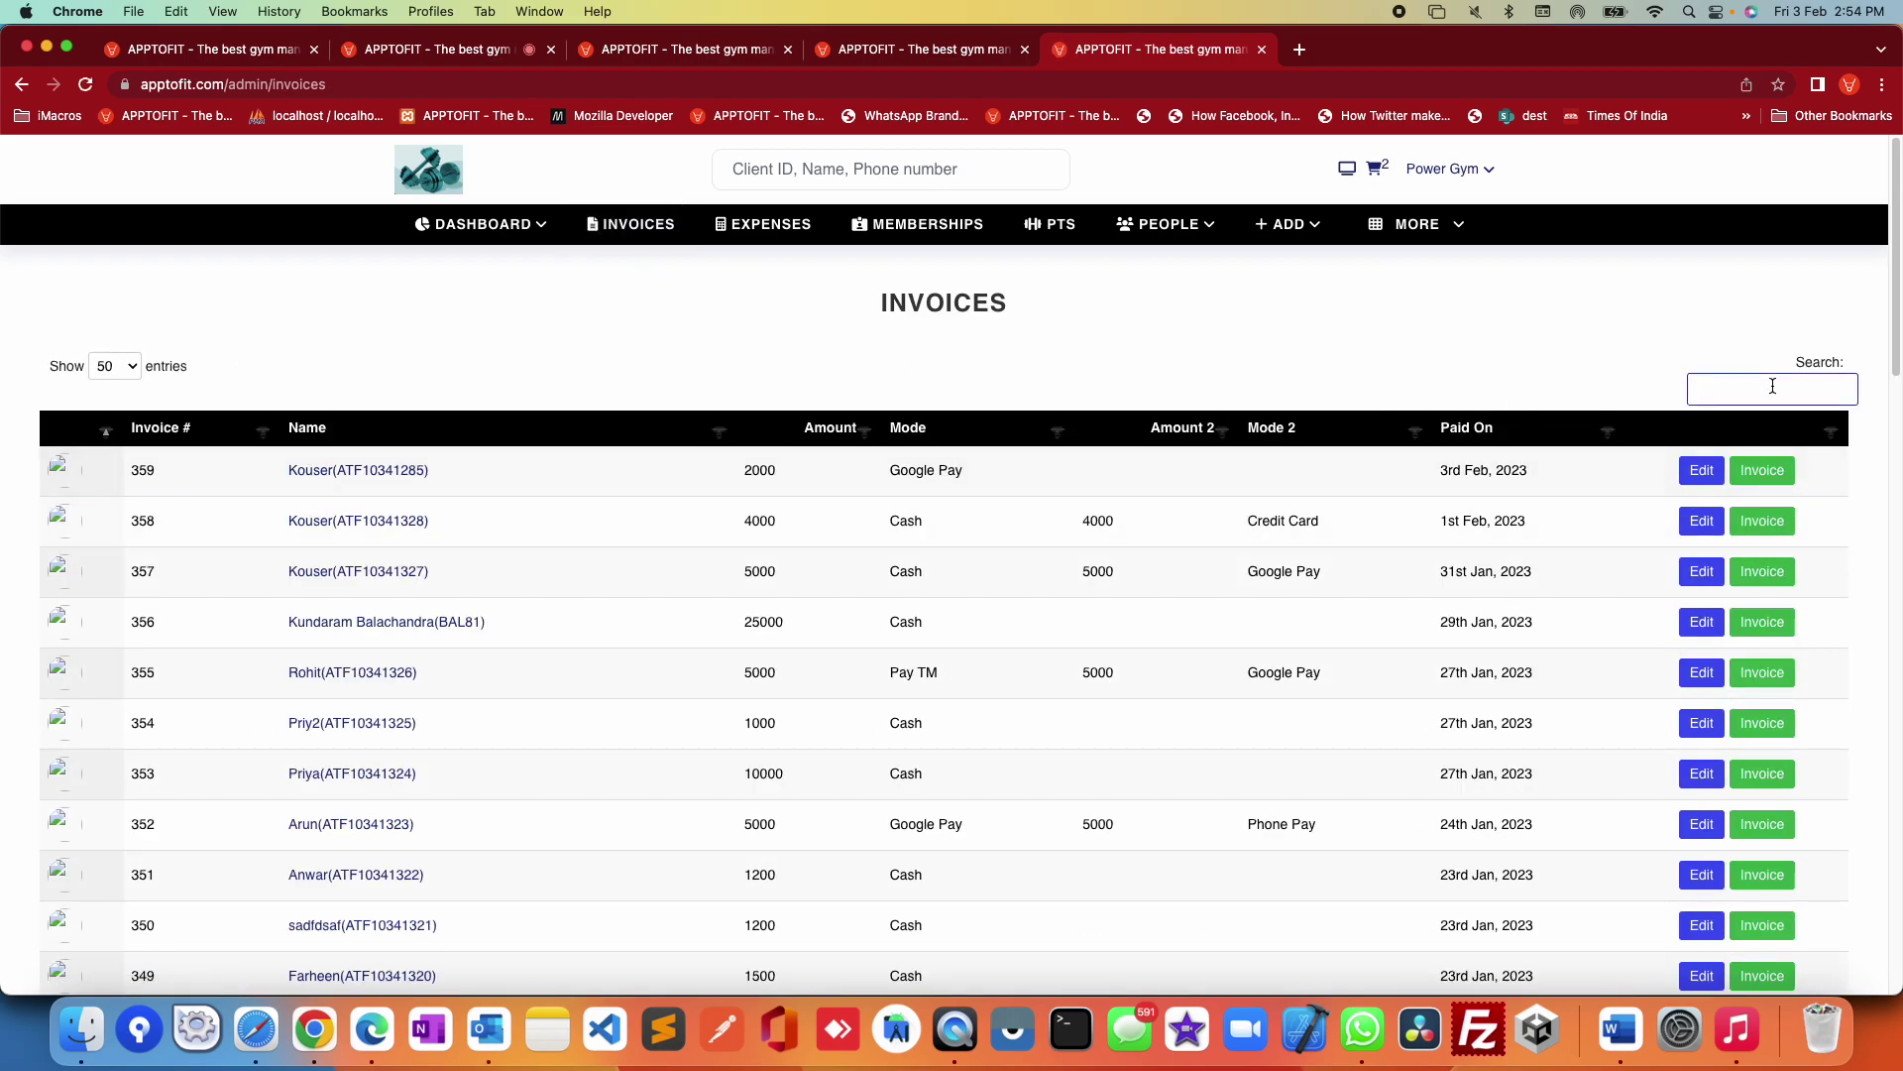
pyautogui.write('rohit')
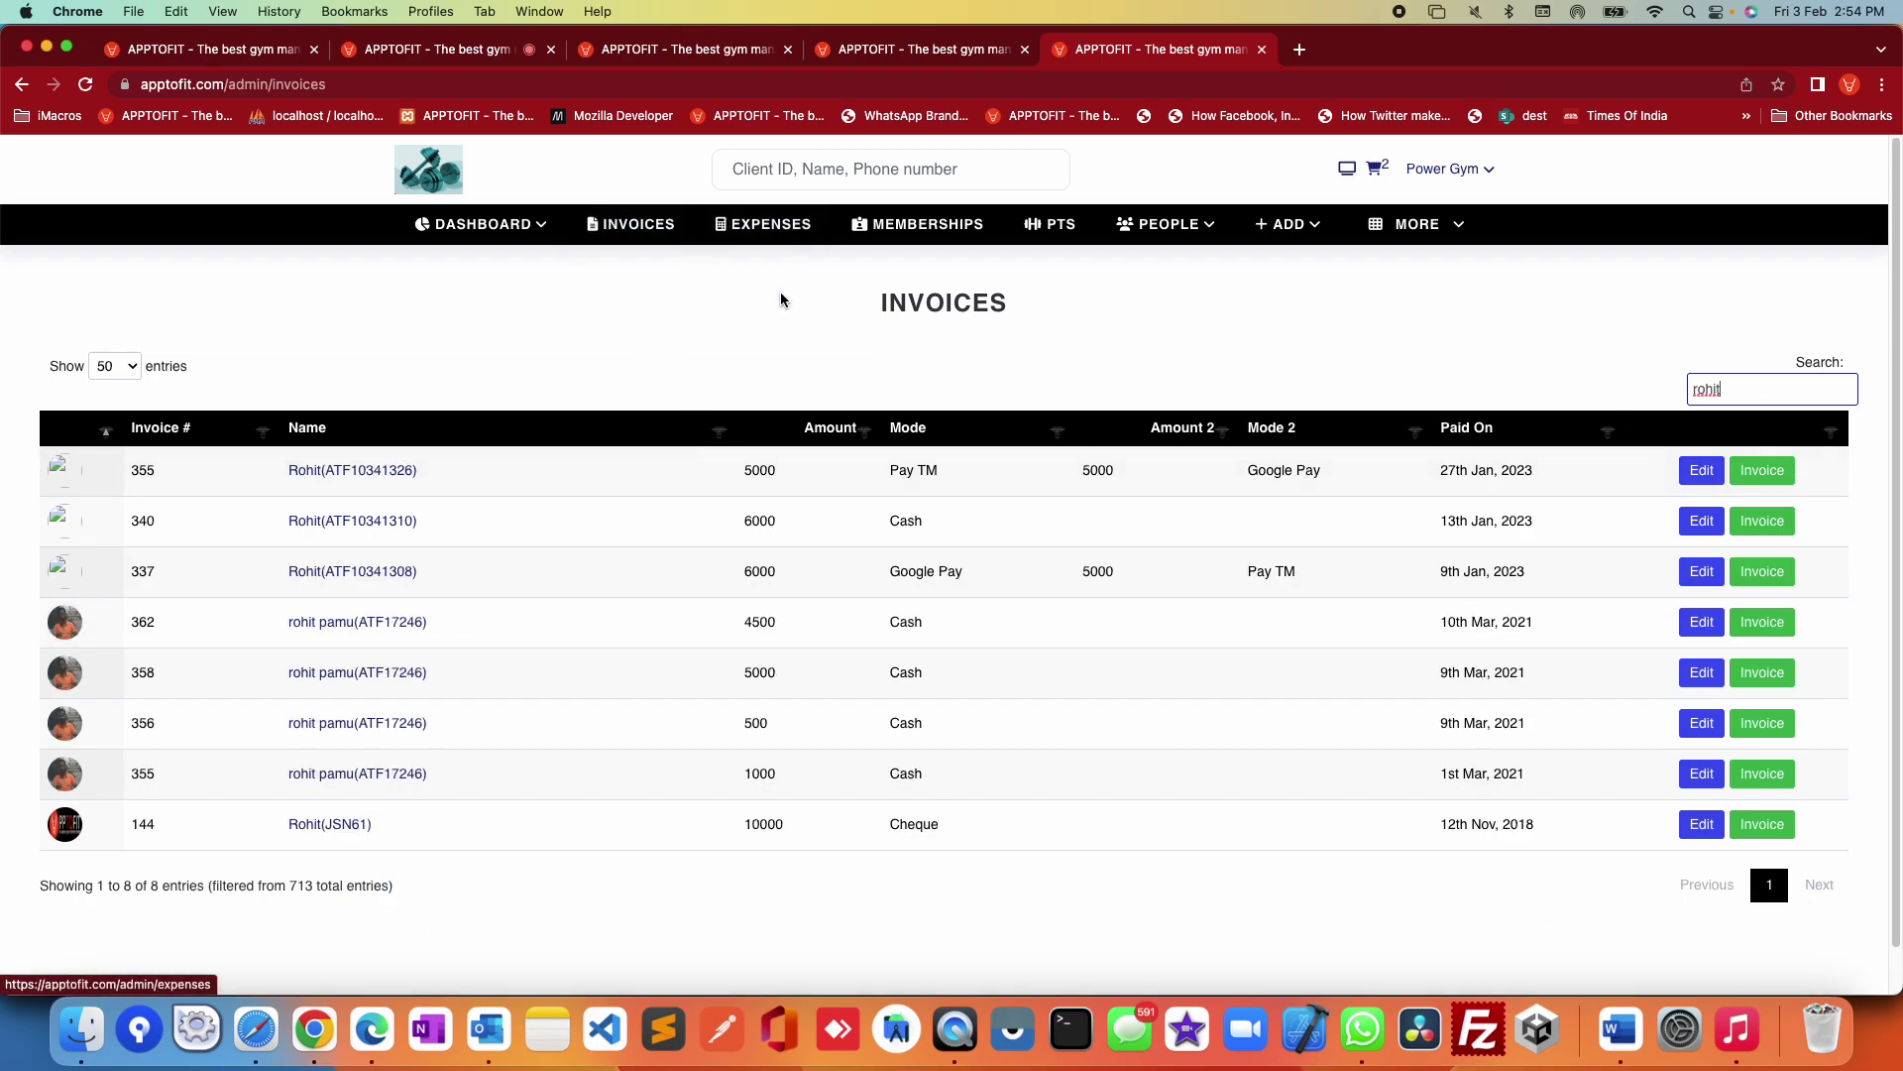
pyautogui.click(761, 234)
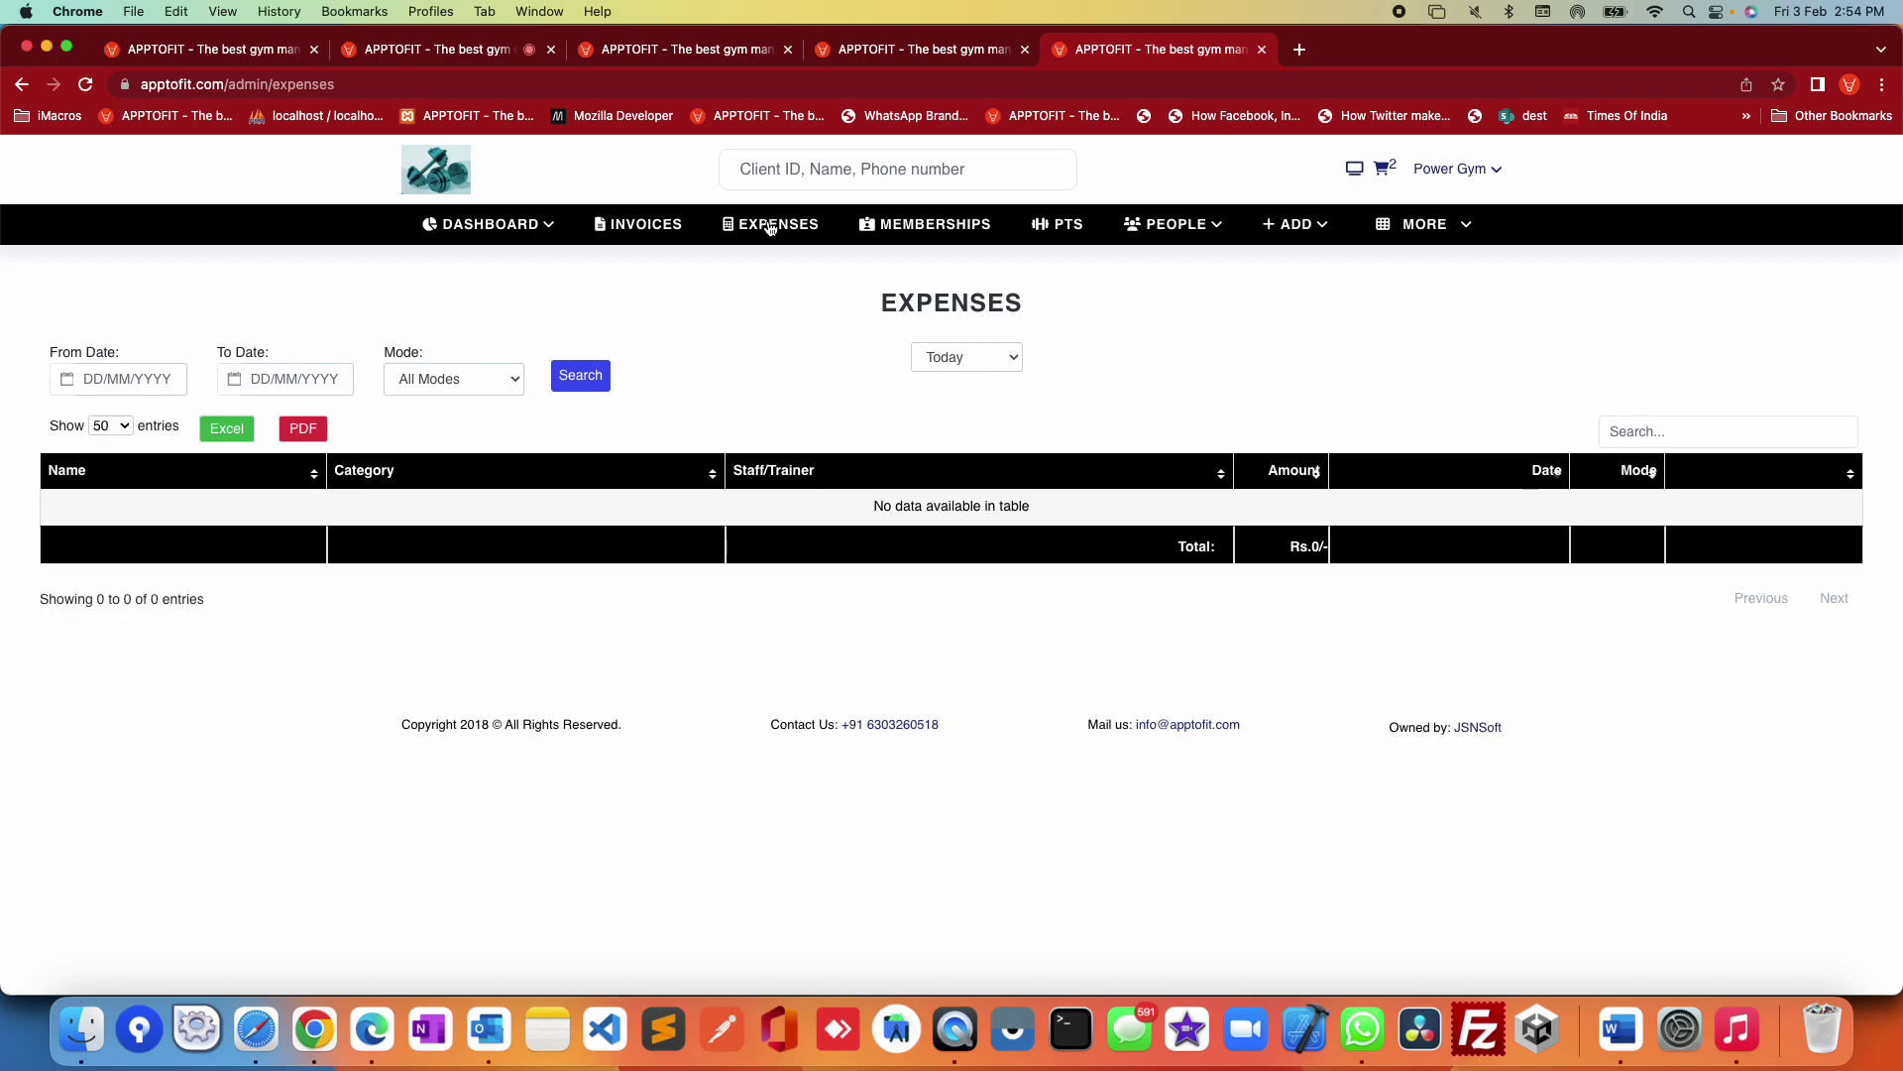
# Step: Filter expenses to This Month, then This Year, and highlight the four listed expense rows
pyautogui.click(974, 359)
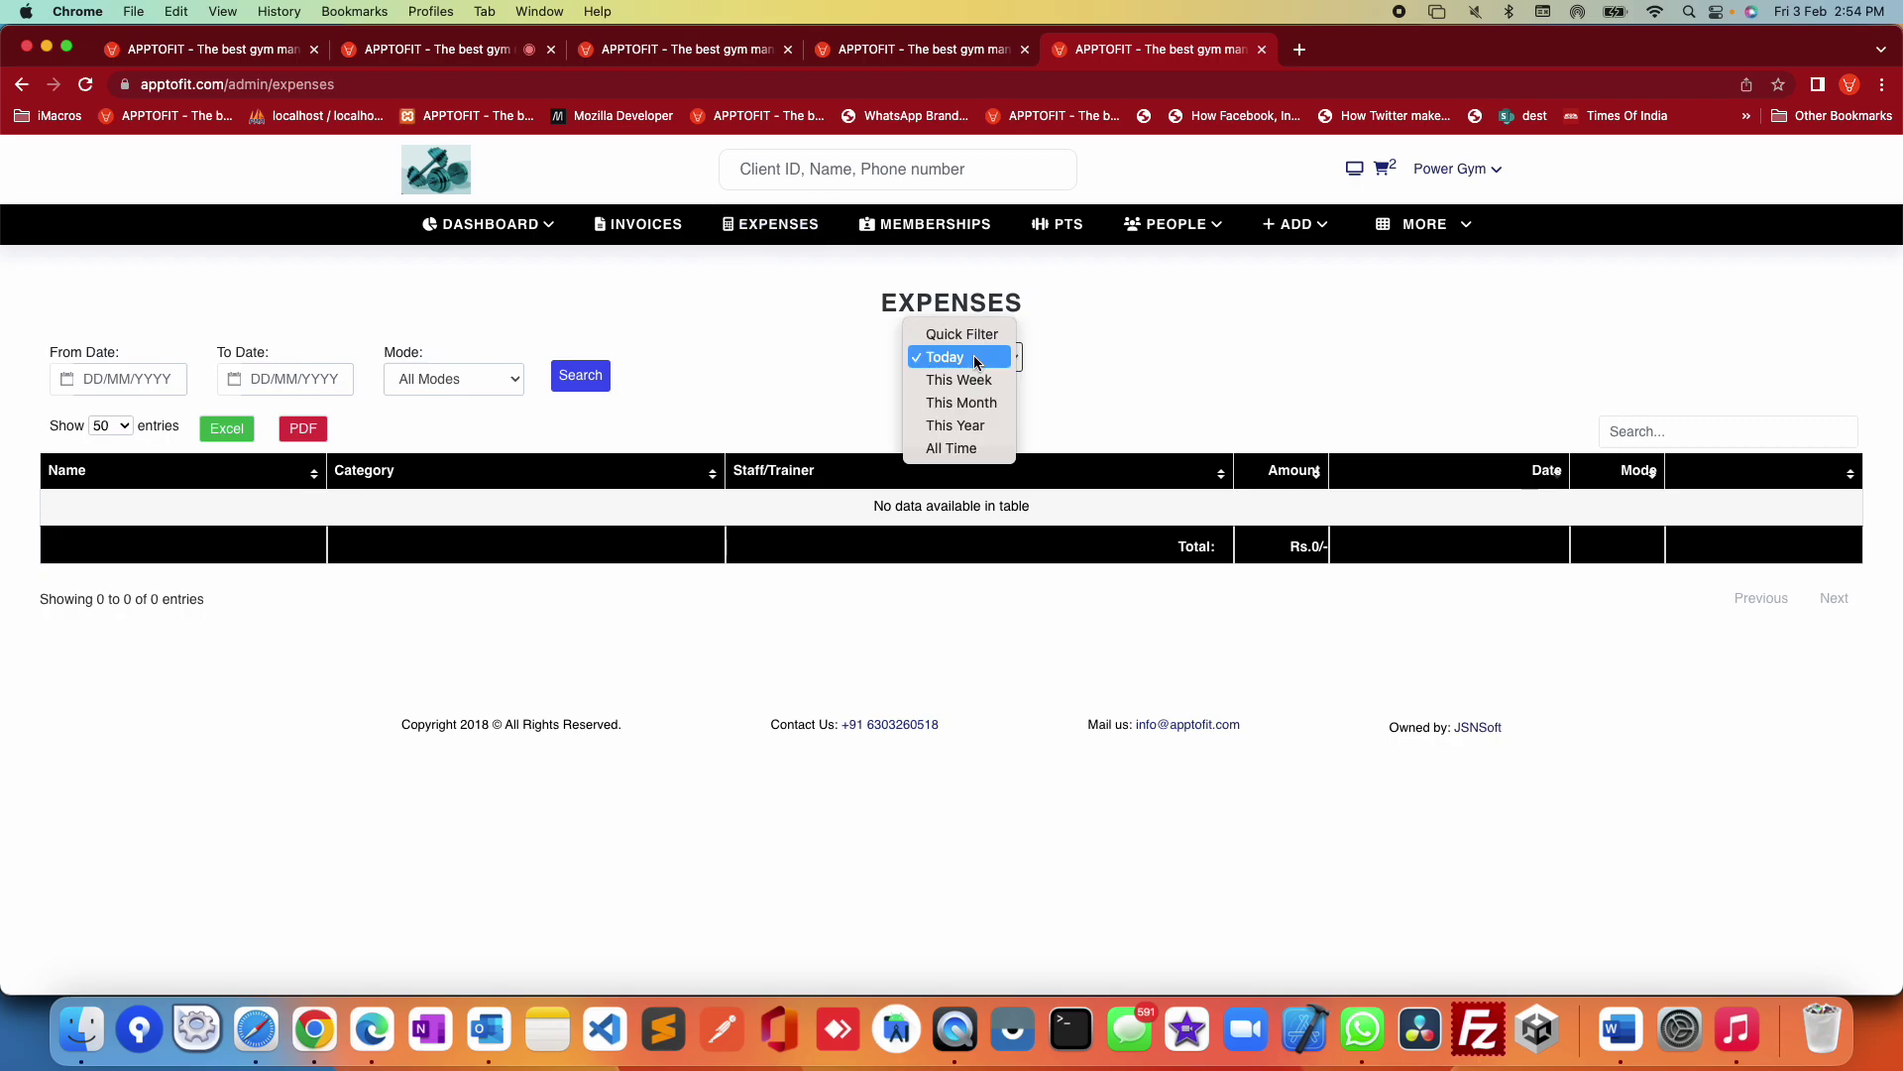
pyautogui.click(971, 403)
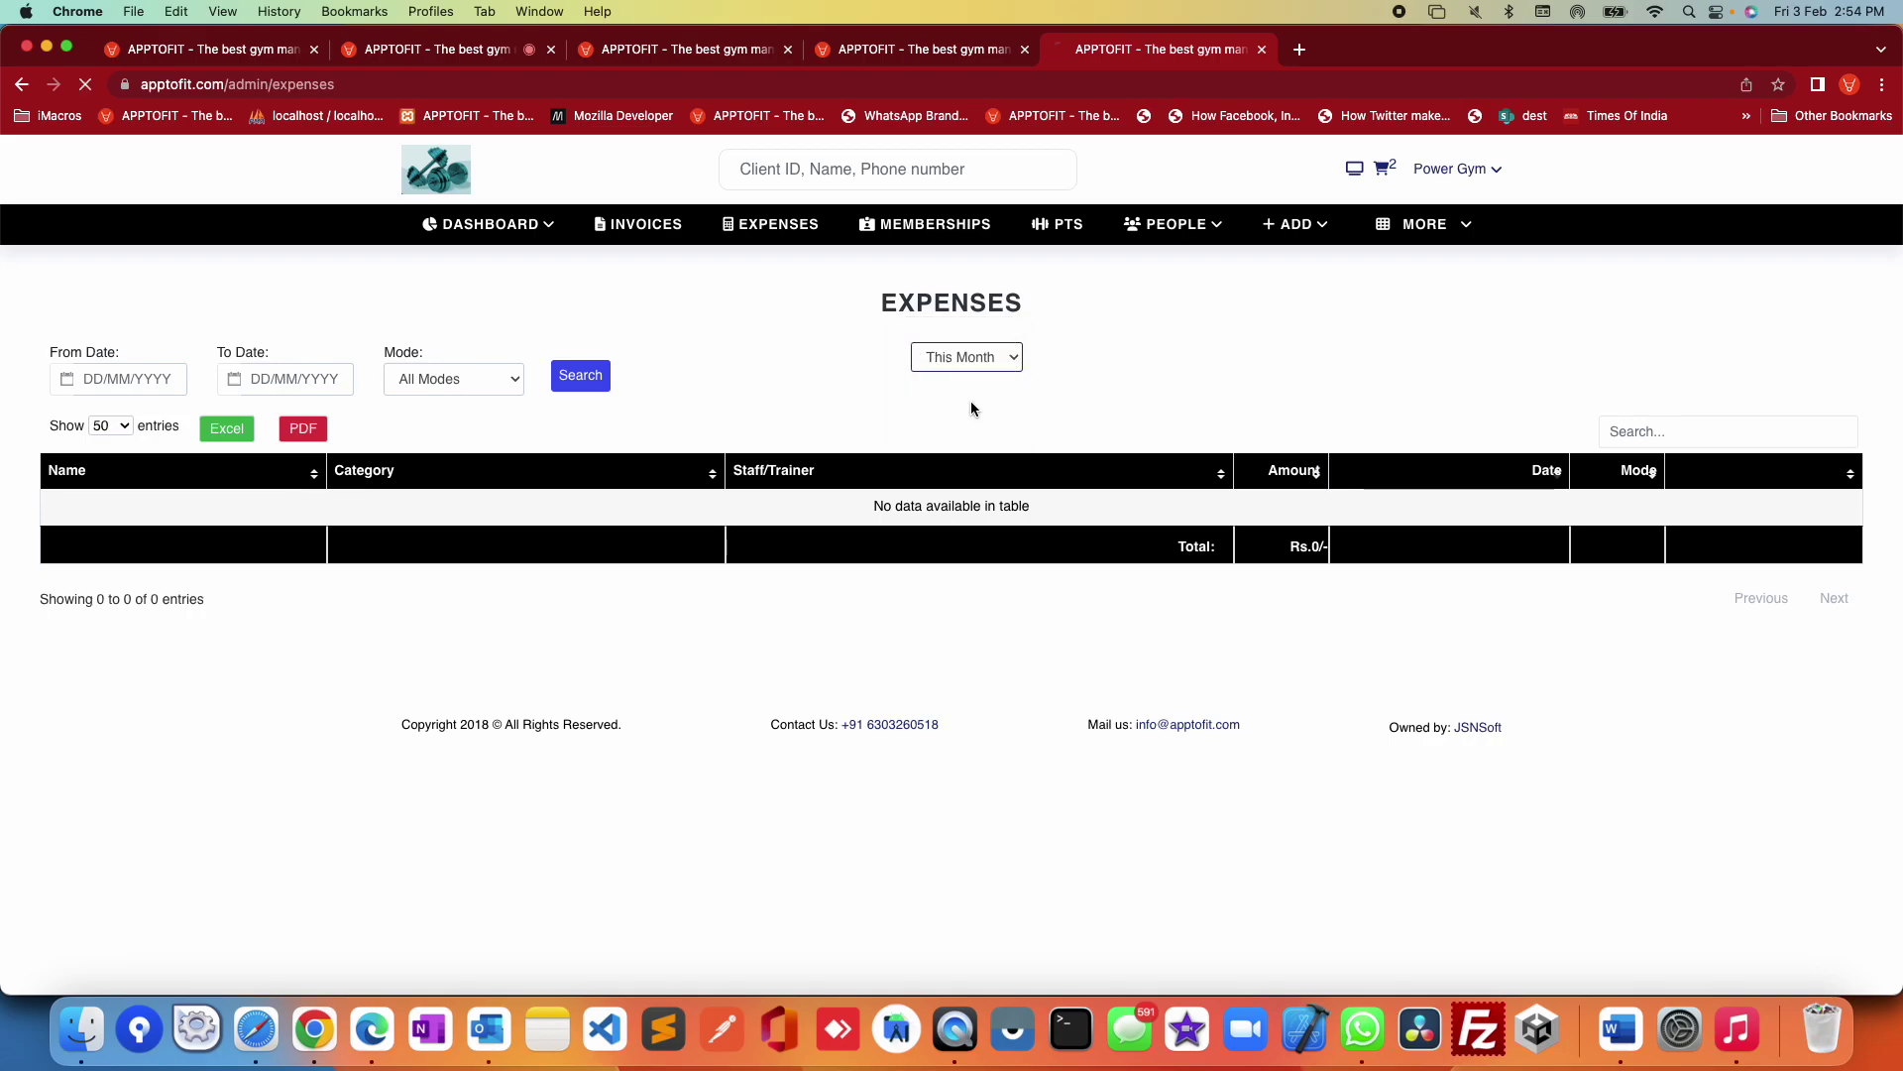
pyautogui.click(978, 356)
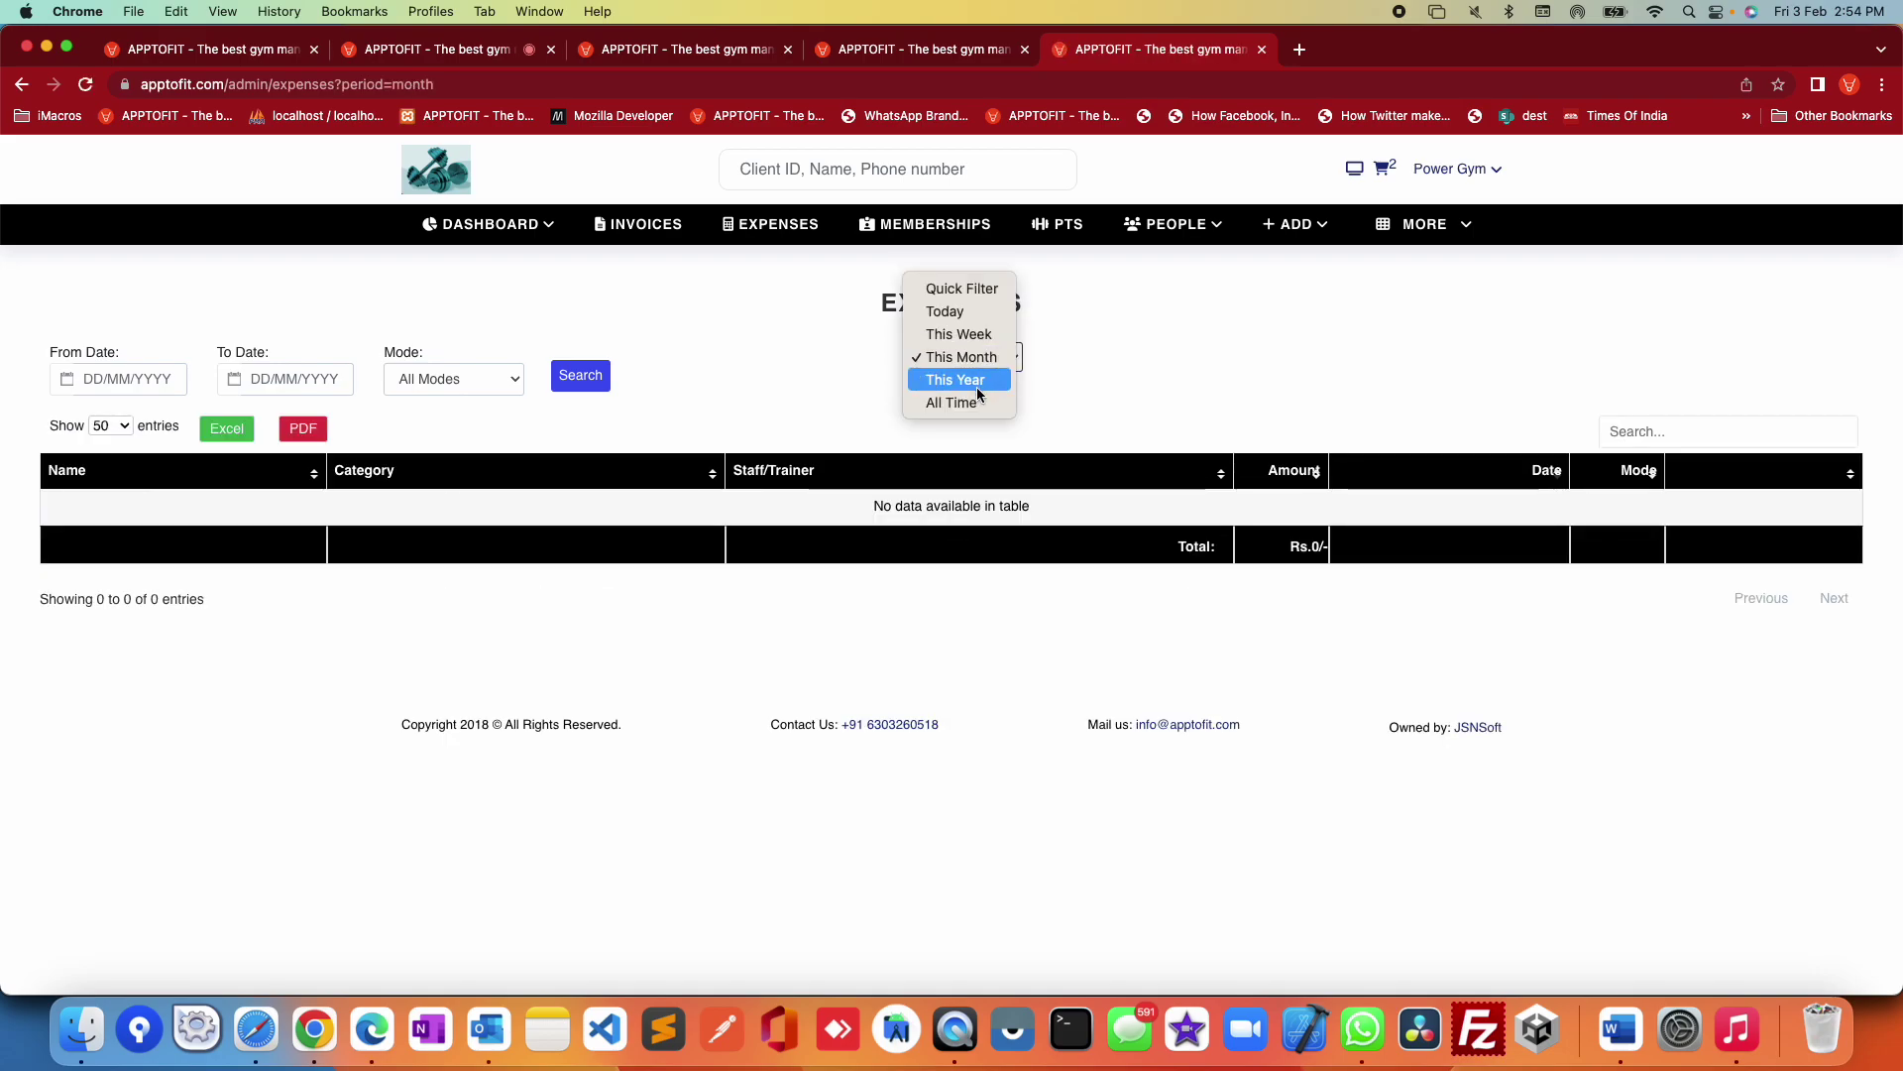
pyautogui.click(979, 382)
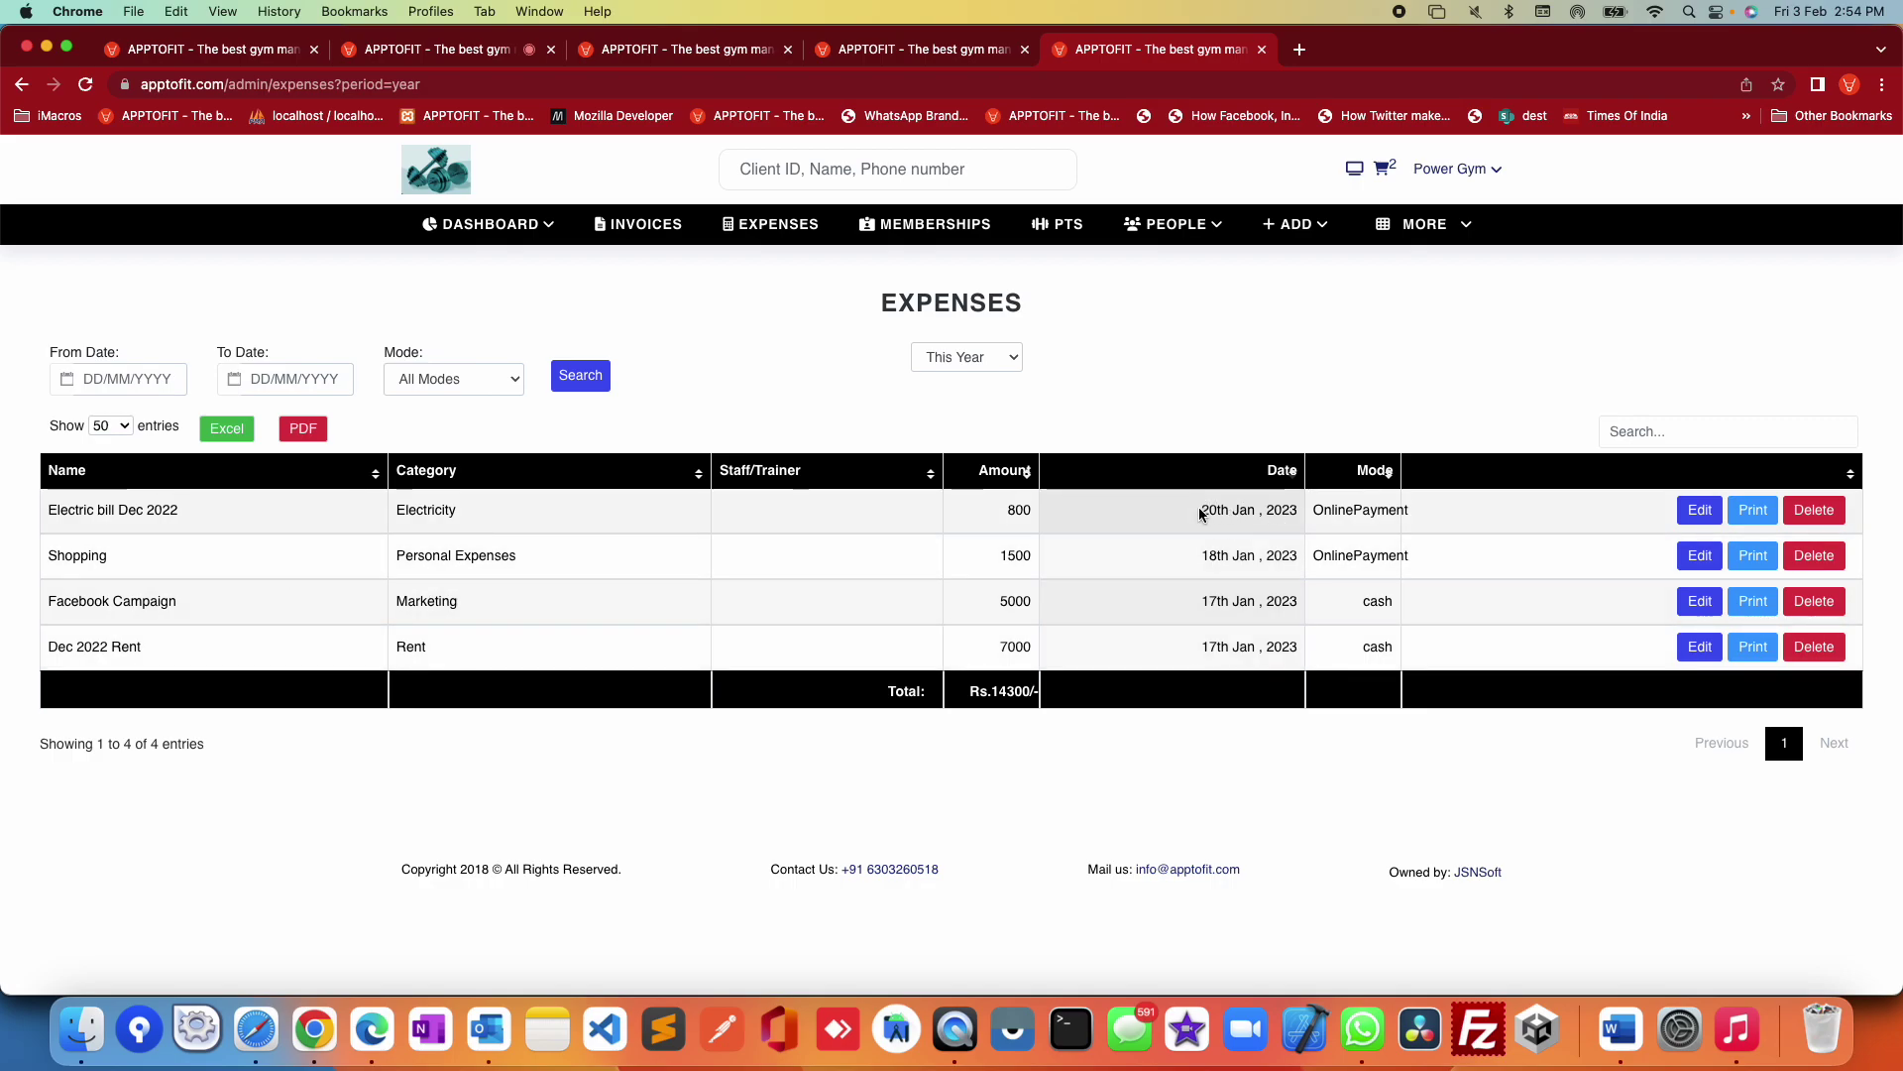
pyautogui.moveTo(1201, 512); pyautogui.dragTo(1244, 659)
pyautogui.click(1305, 733)
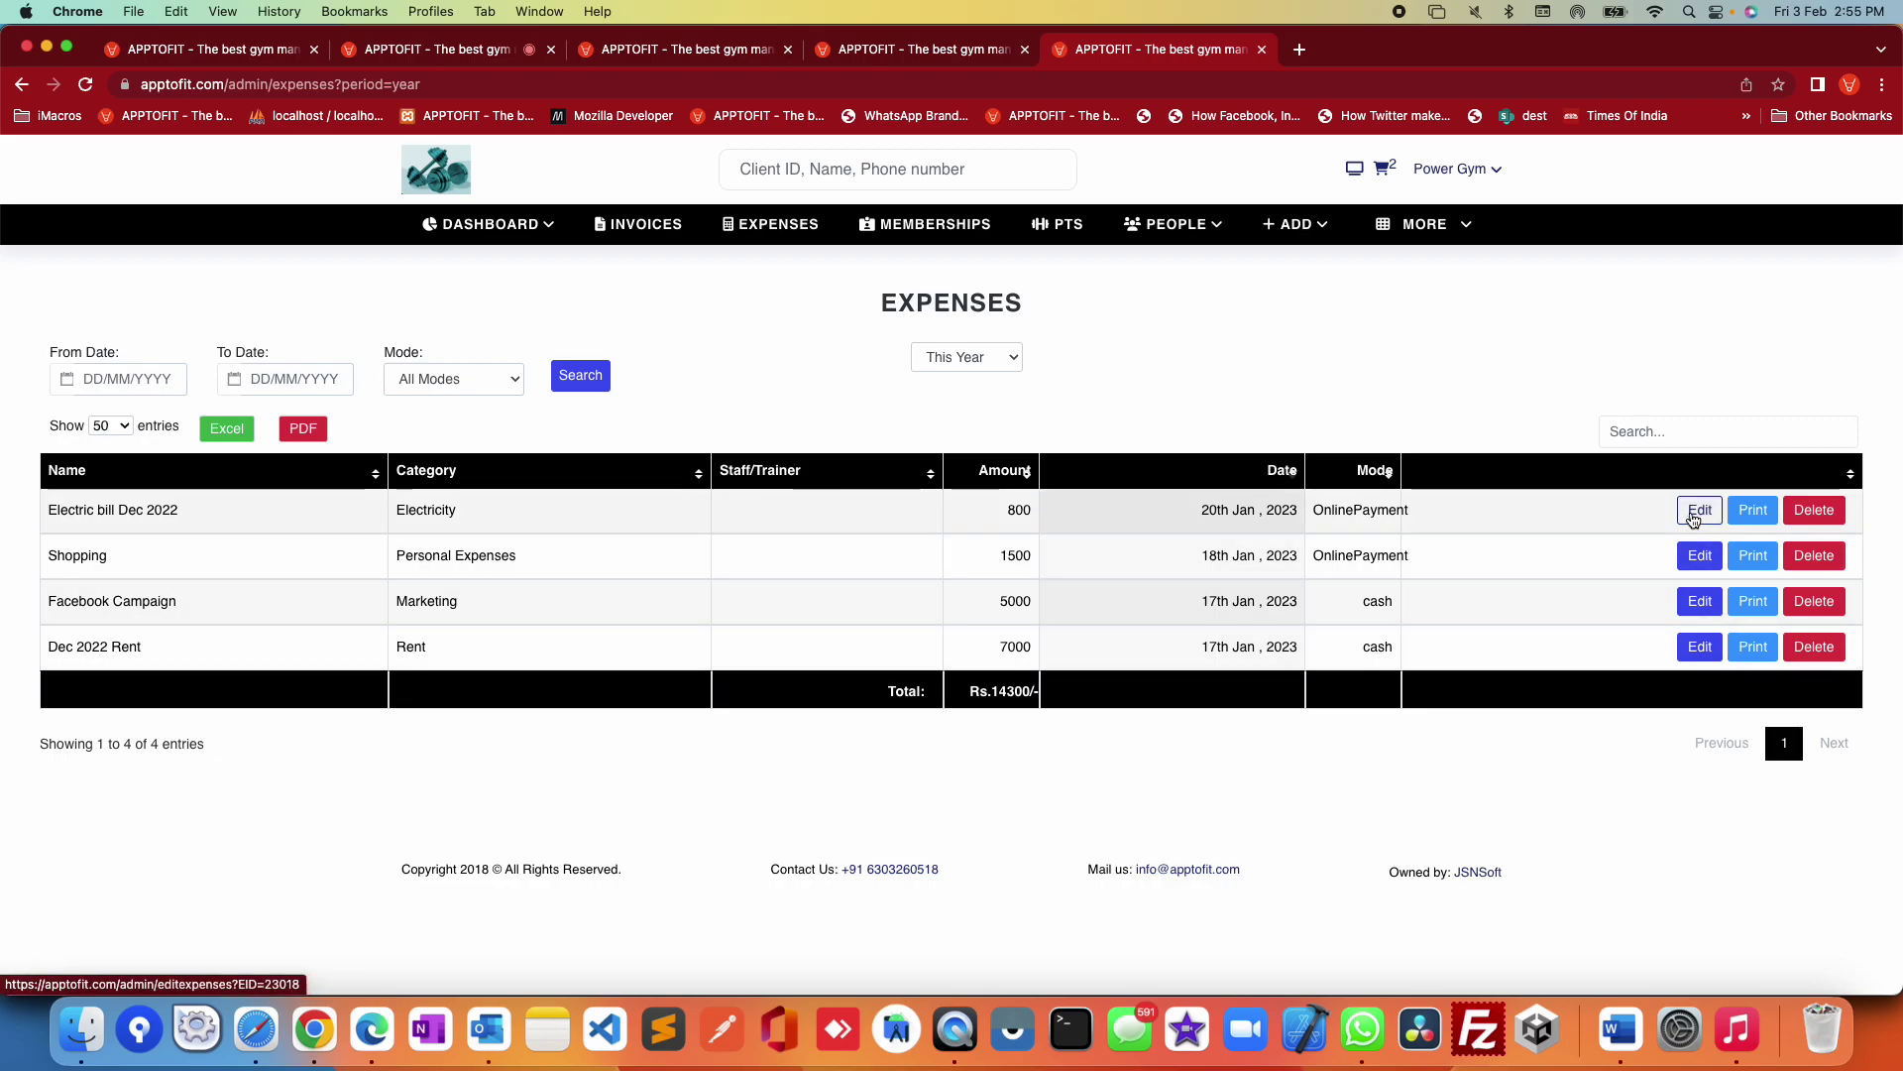
# Step: View the printable voucher for the Electric bill Dec 2022 expense, then go to Memberships
pyautogui.click(1746, 520)
pyautogui.scroll(-4, 1230, 570)
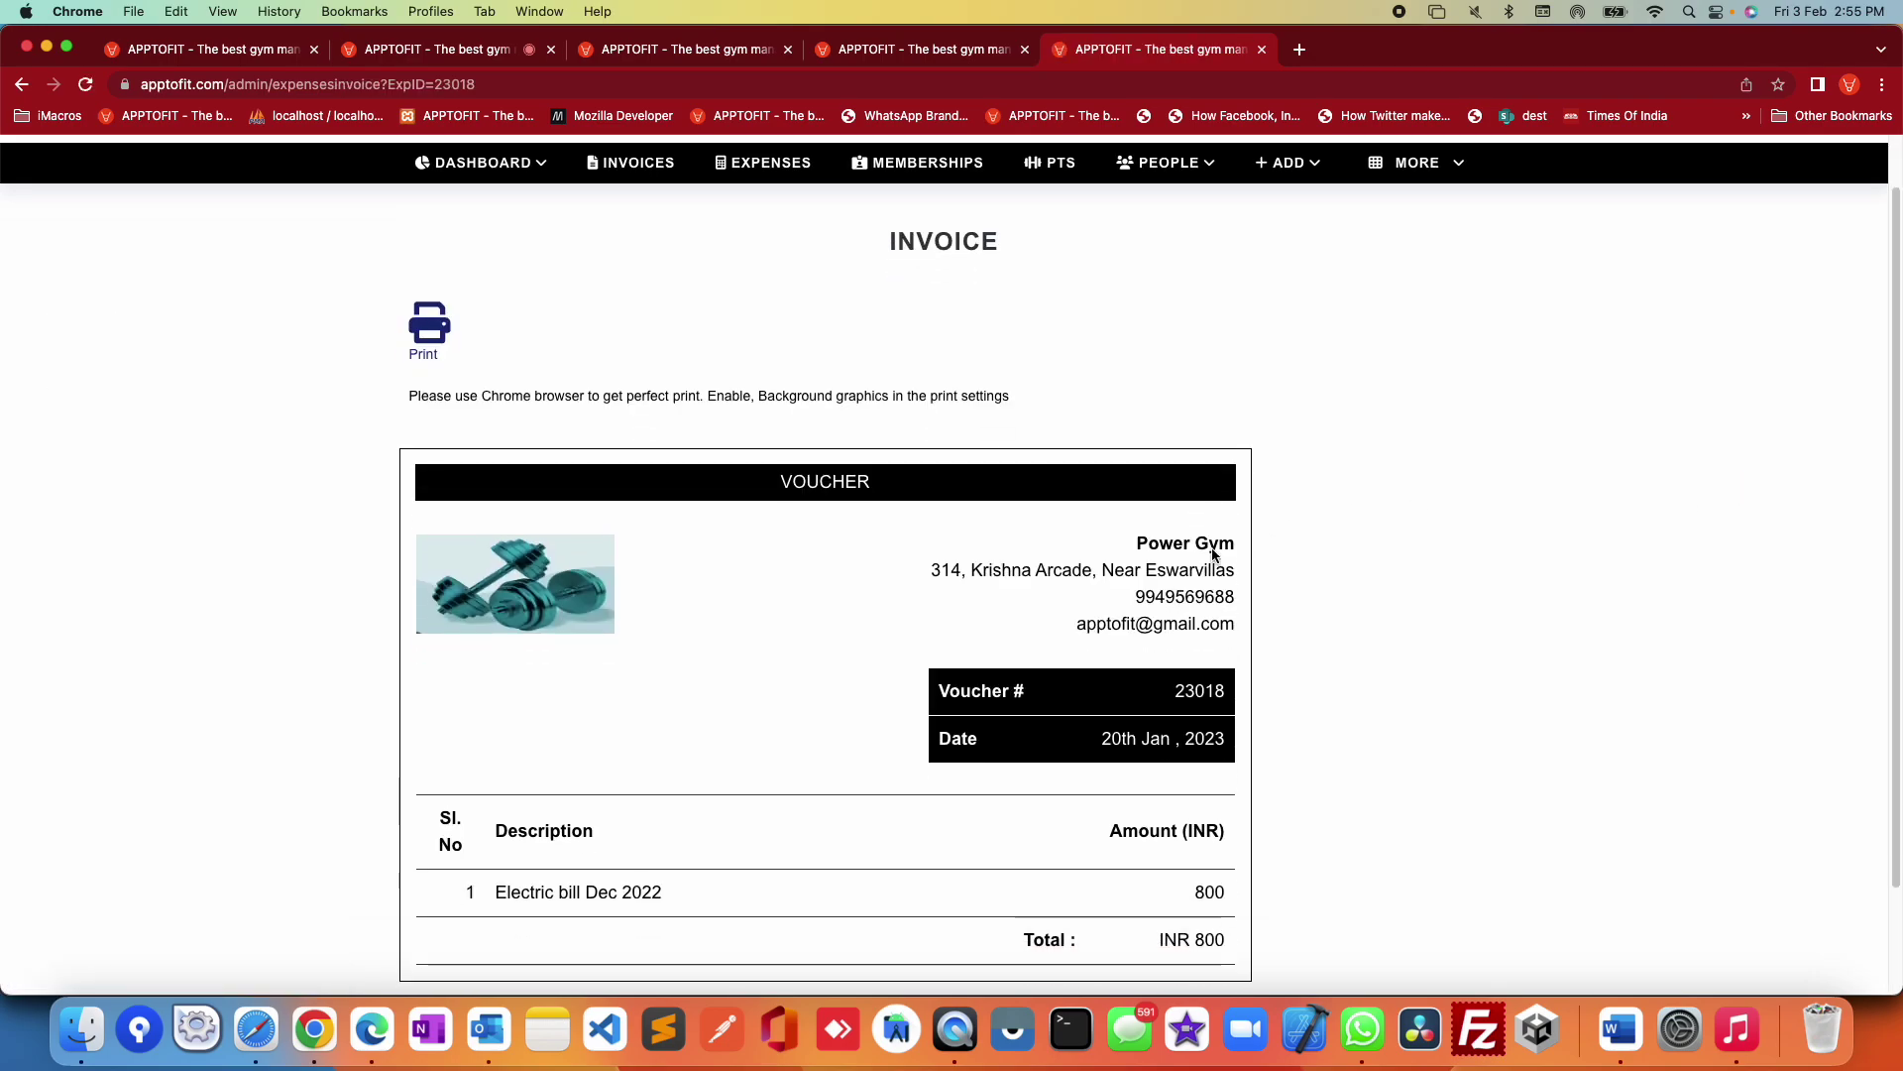
pyautogui.scroll(4, 1212, 555)
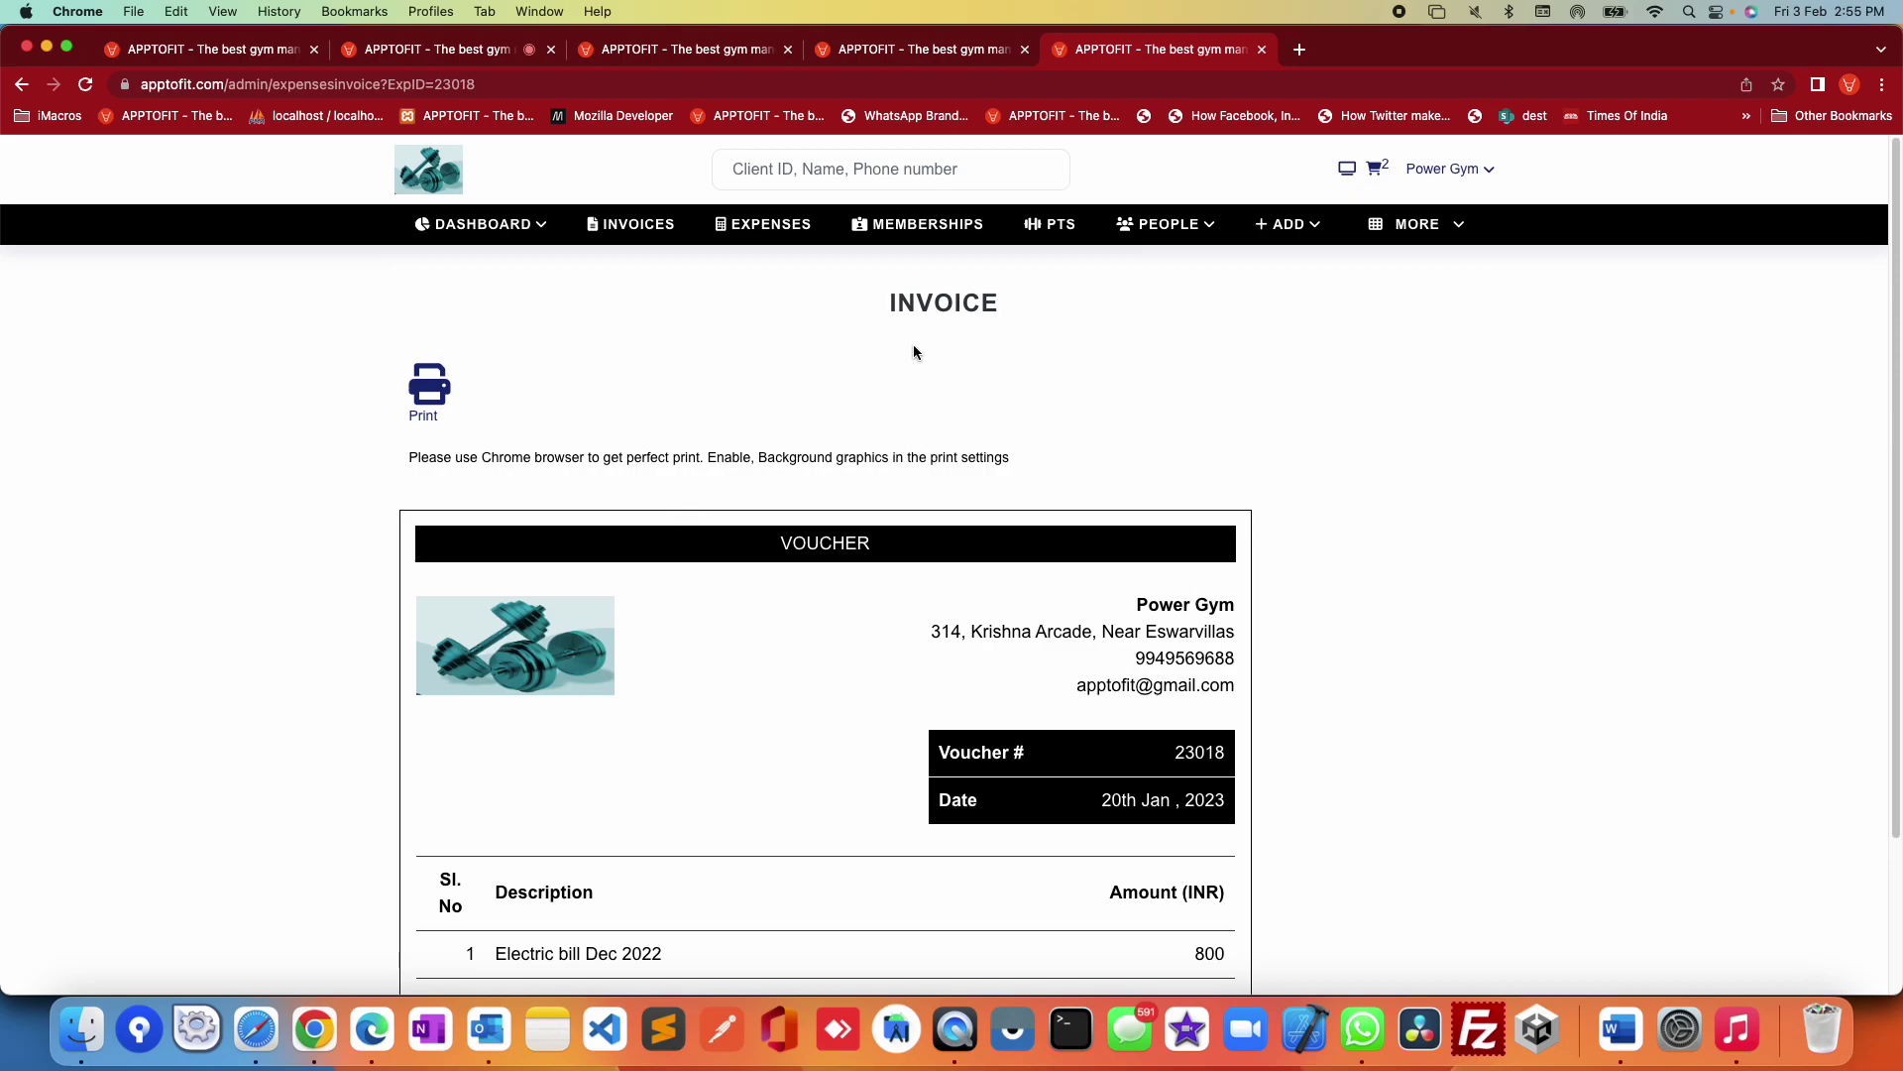
pyautogui.click(926, 230)
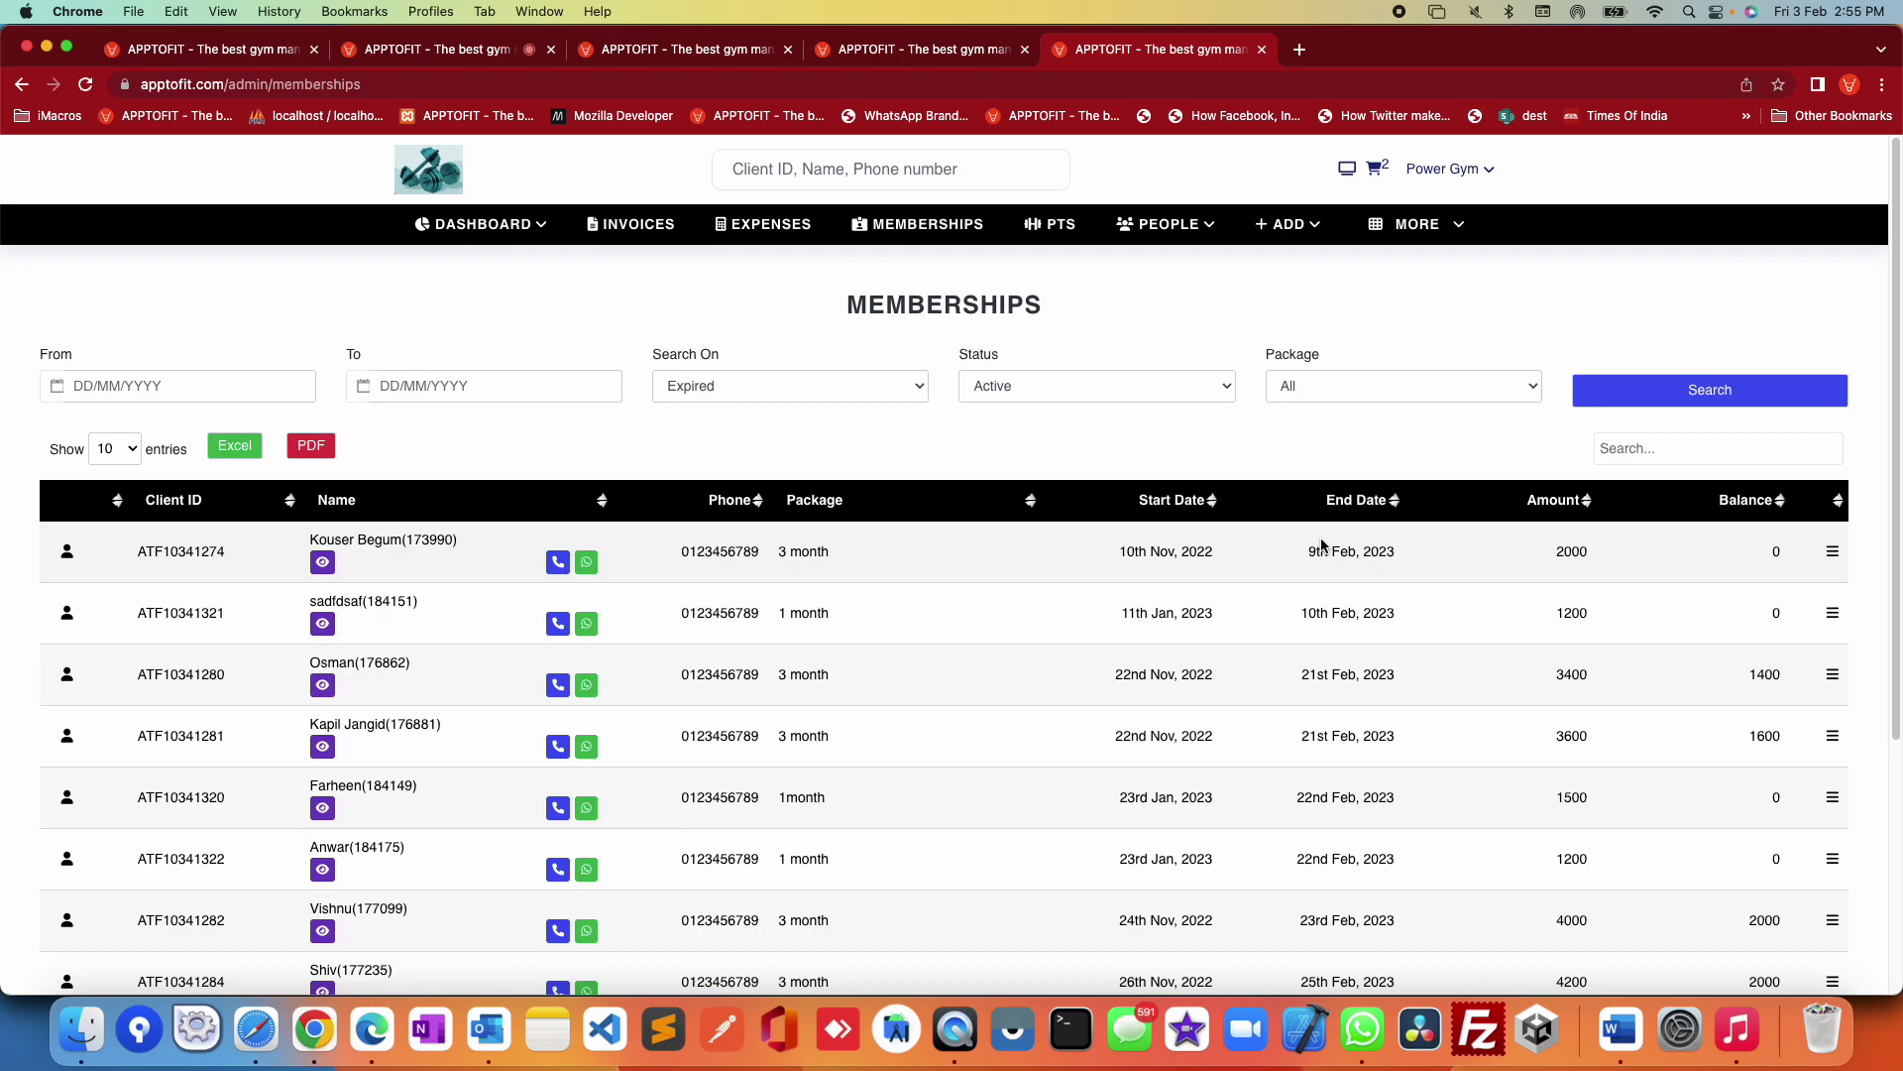
# Step: Keep the membership status filter on Active and scroll through the active members list
pyautogui.click(1147, 391)
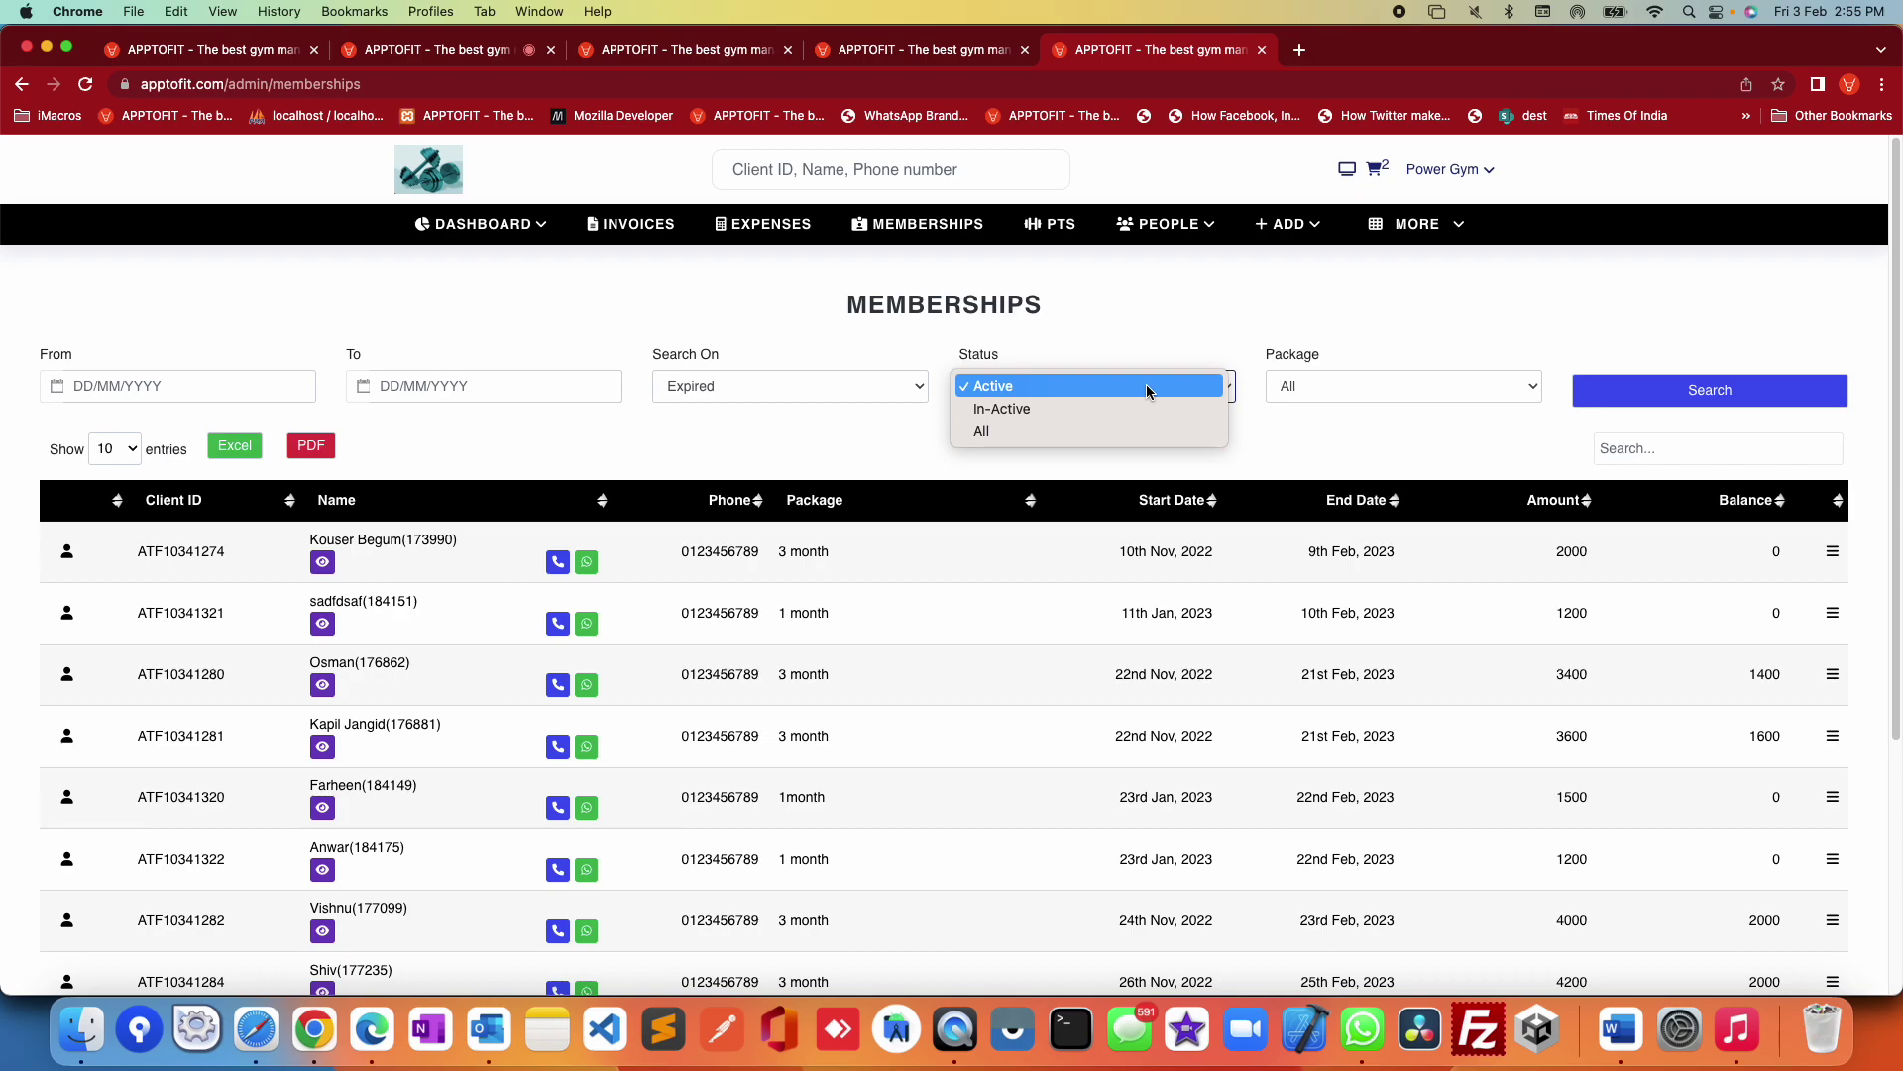
pyautogui.click(1289, 448)
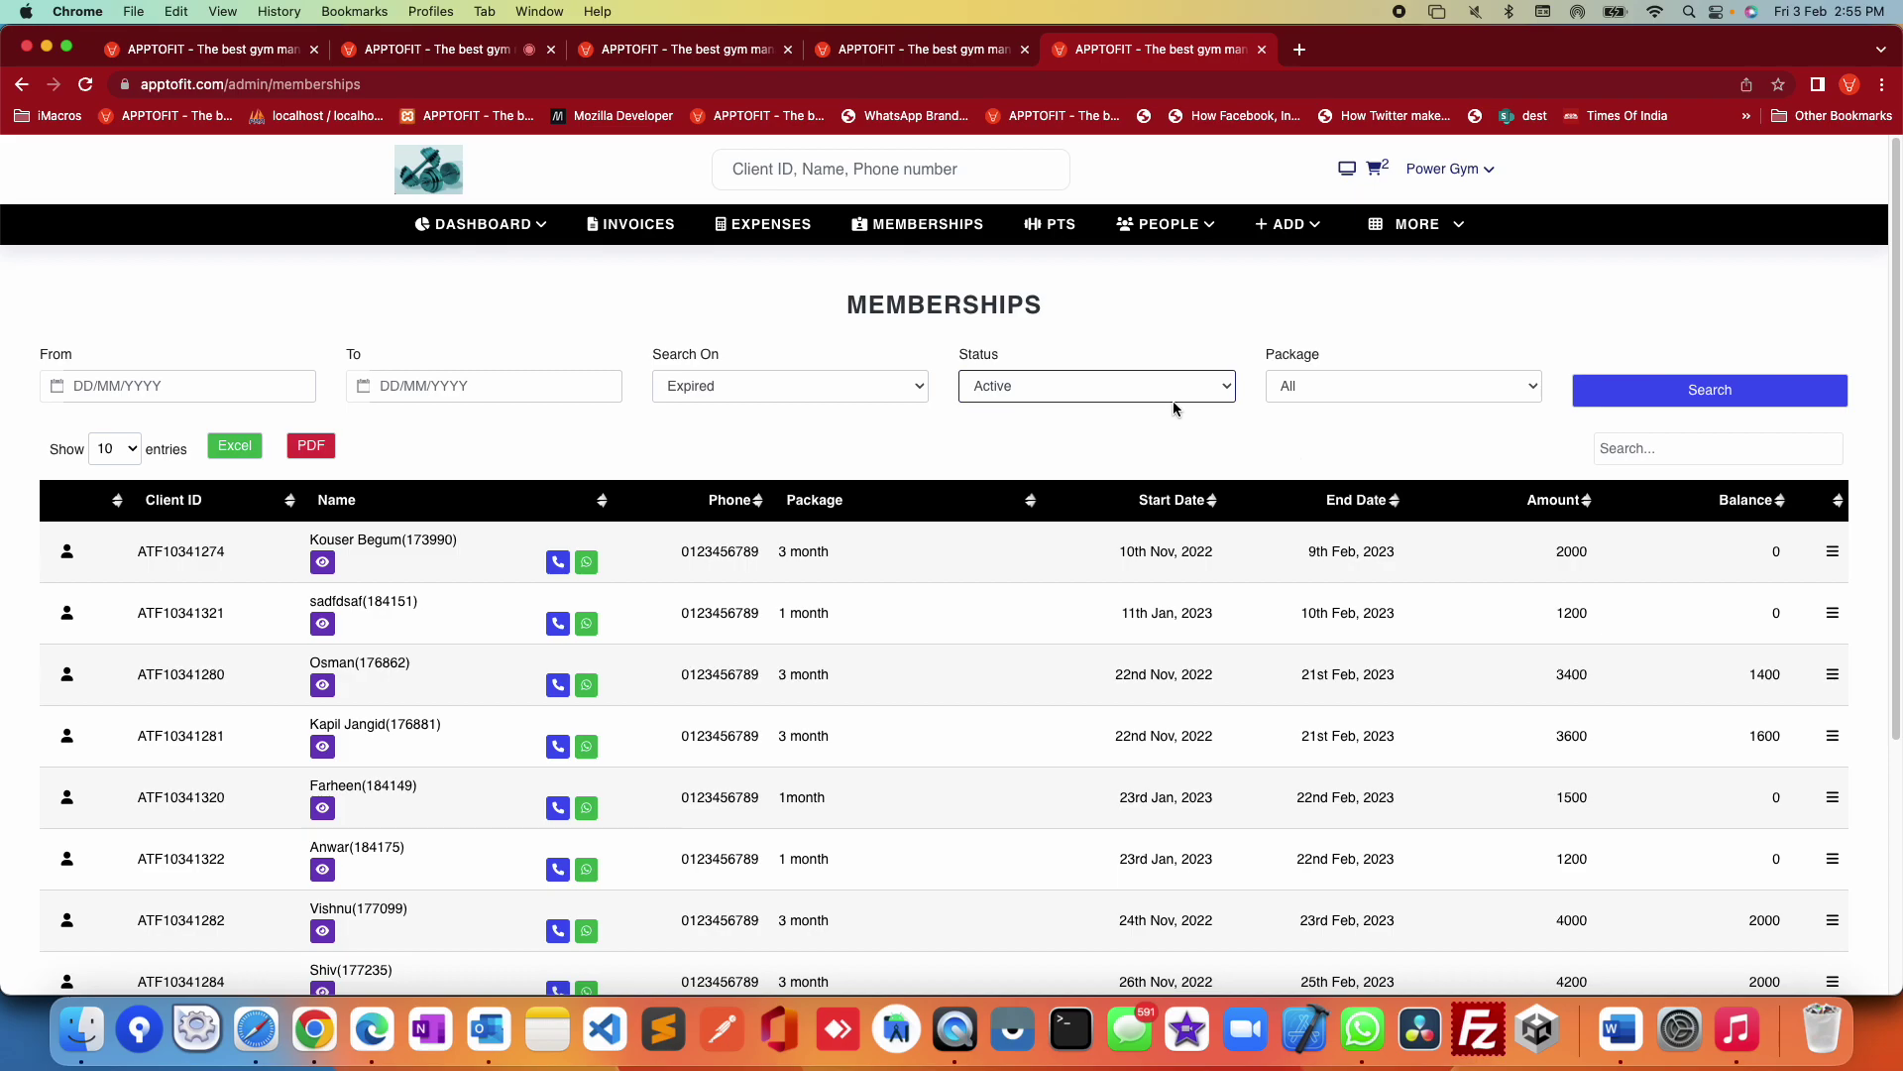
pyautogui.scroll(-4, 1199, 657)
pyautogui.scroll(2, 1210, 694)
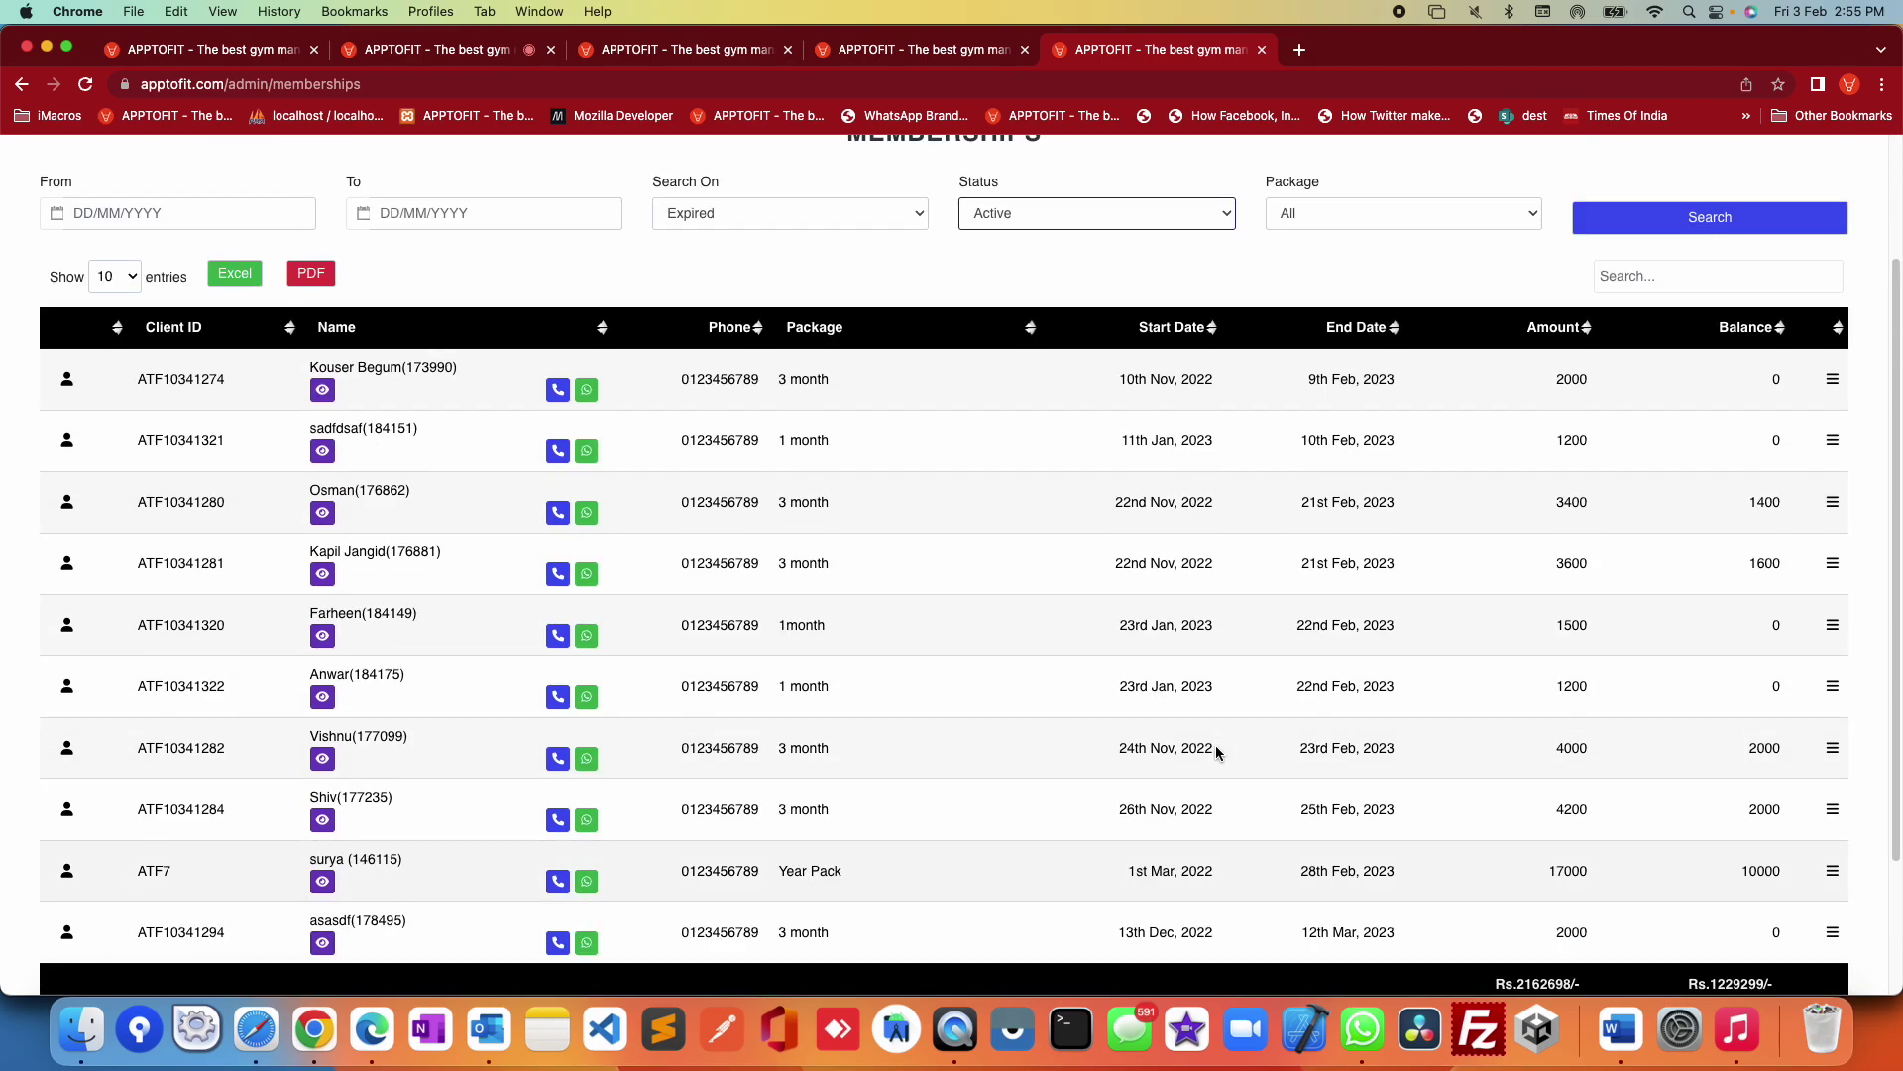
pyautogui.scroll(-1, 1216, 746)
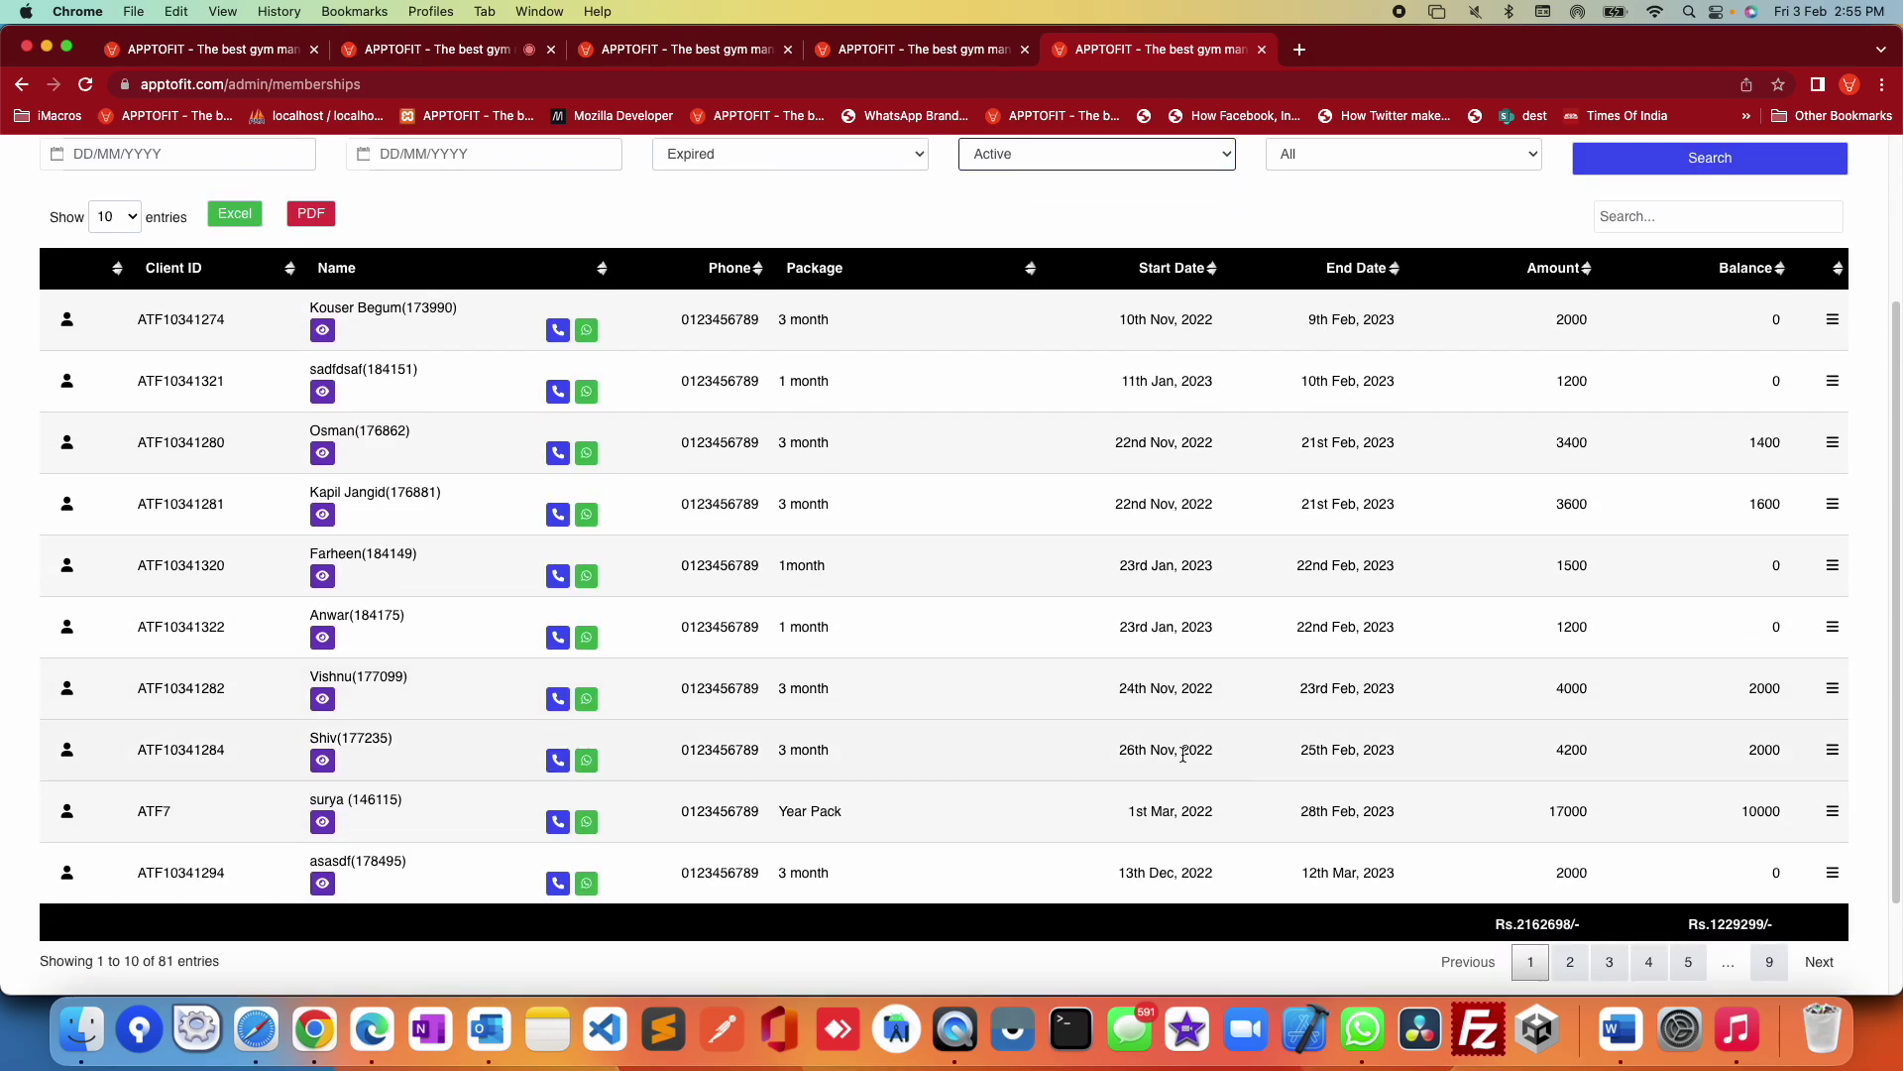
pyautogui.scroll(1, 1143, 755)
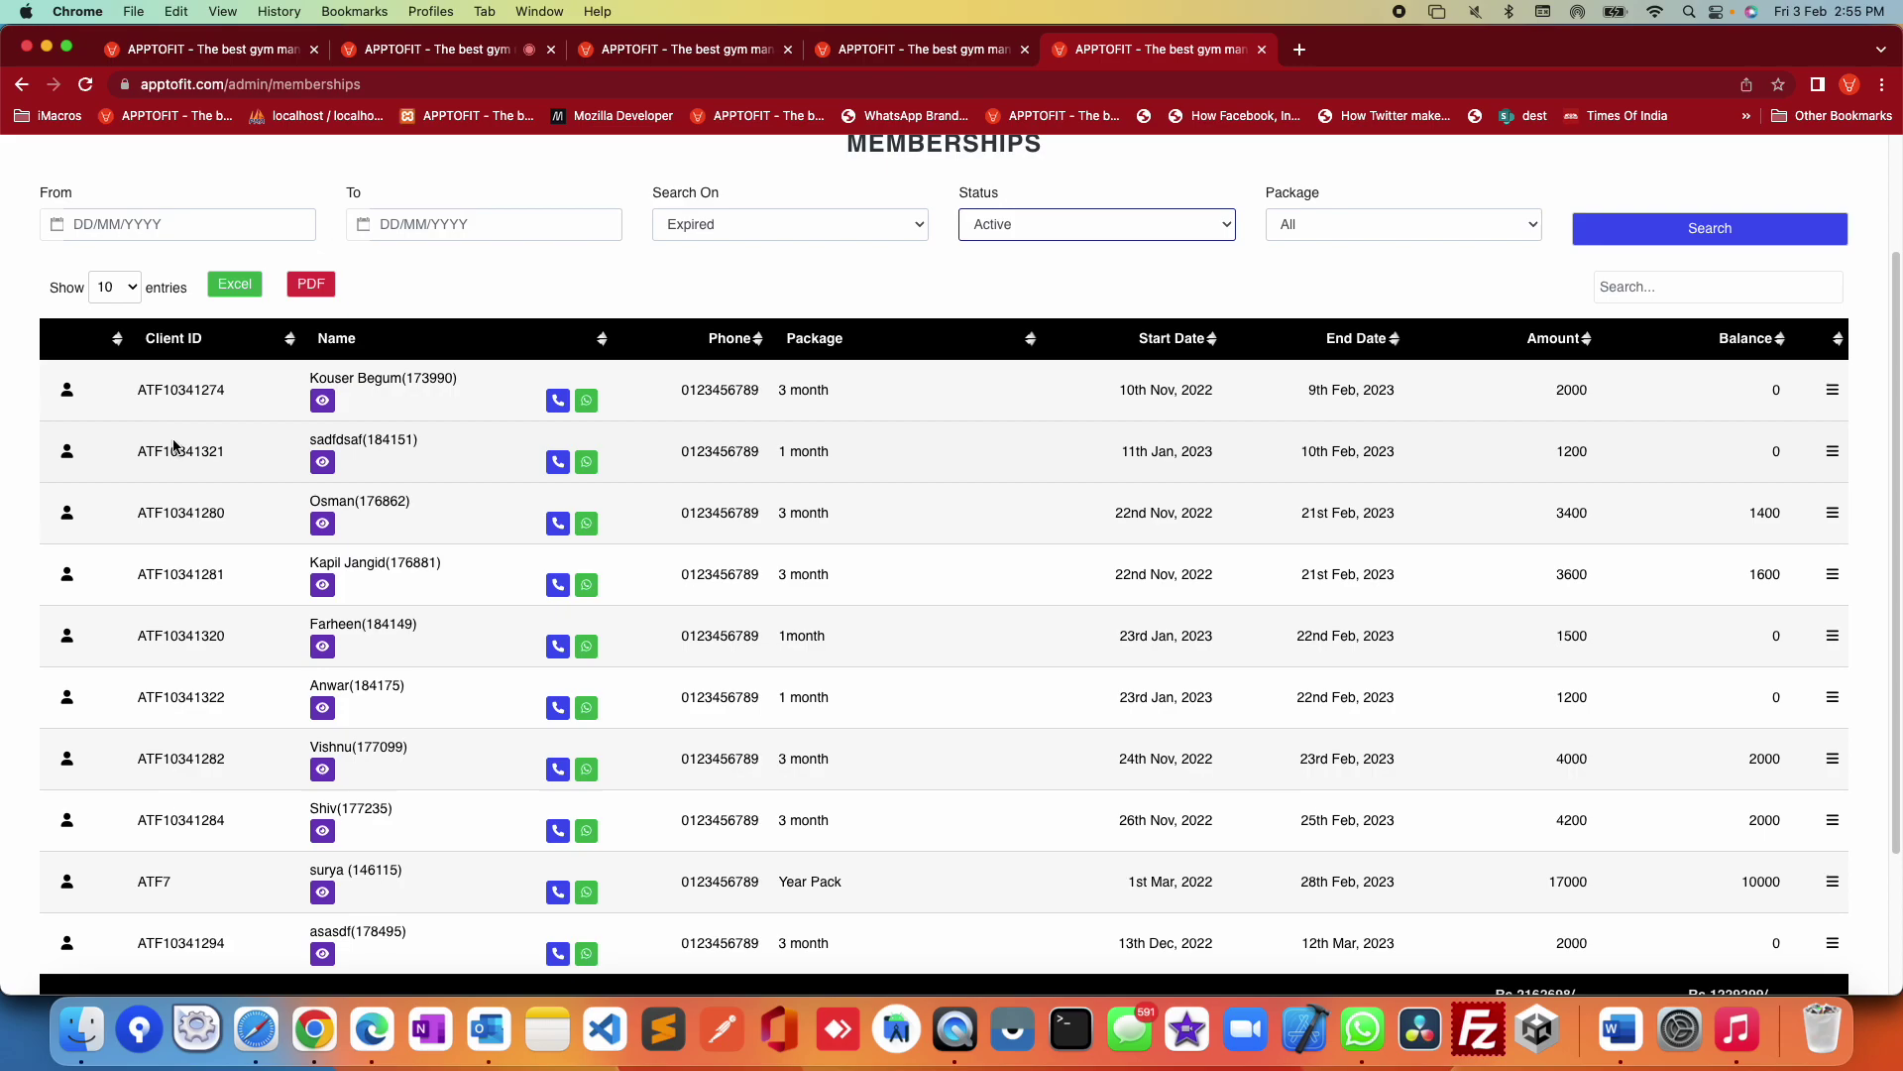
# Step: Look at the first member's client profile, then bring up the third membership's action choices
pyautogui.click(323, 402)
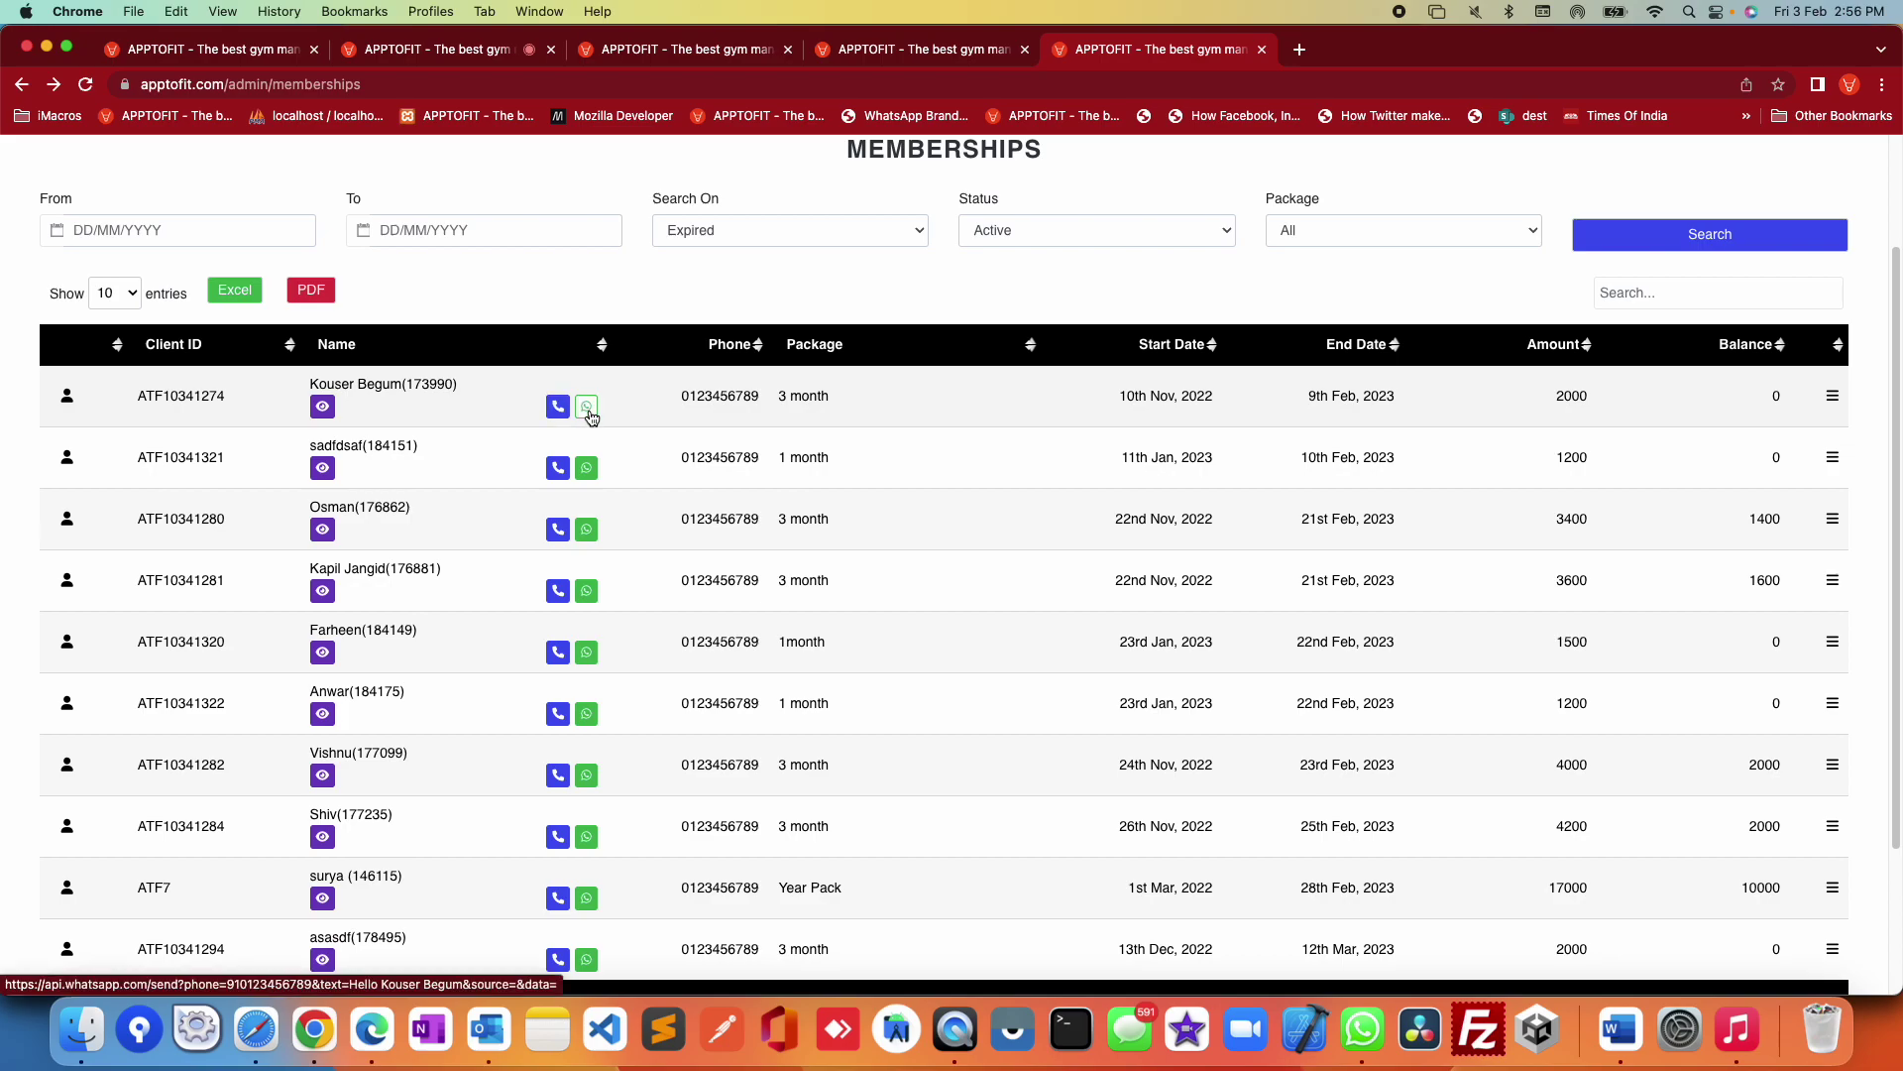
pyautogui.scroll(3, 996, 554)
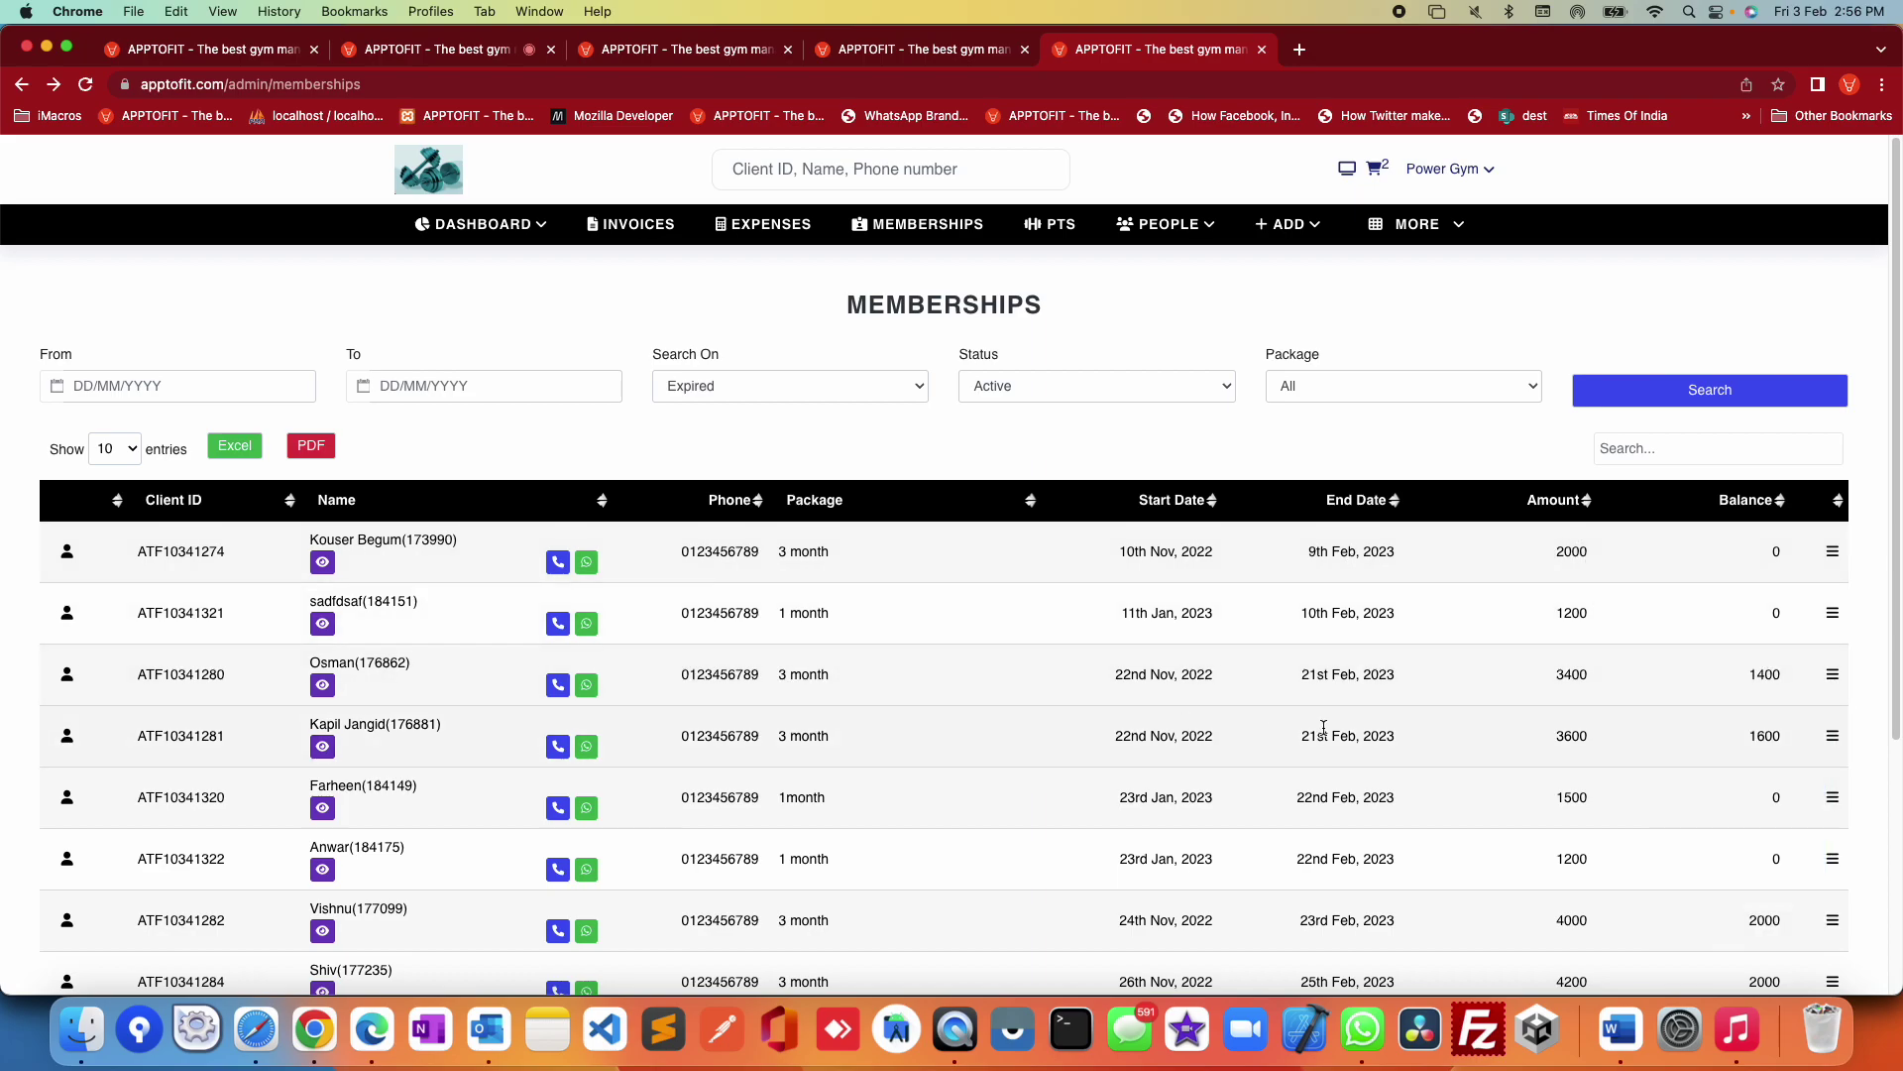
pyautogui.scroll(-3, 1319, 738)
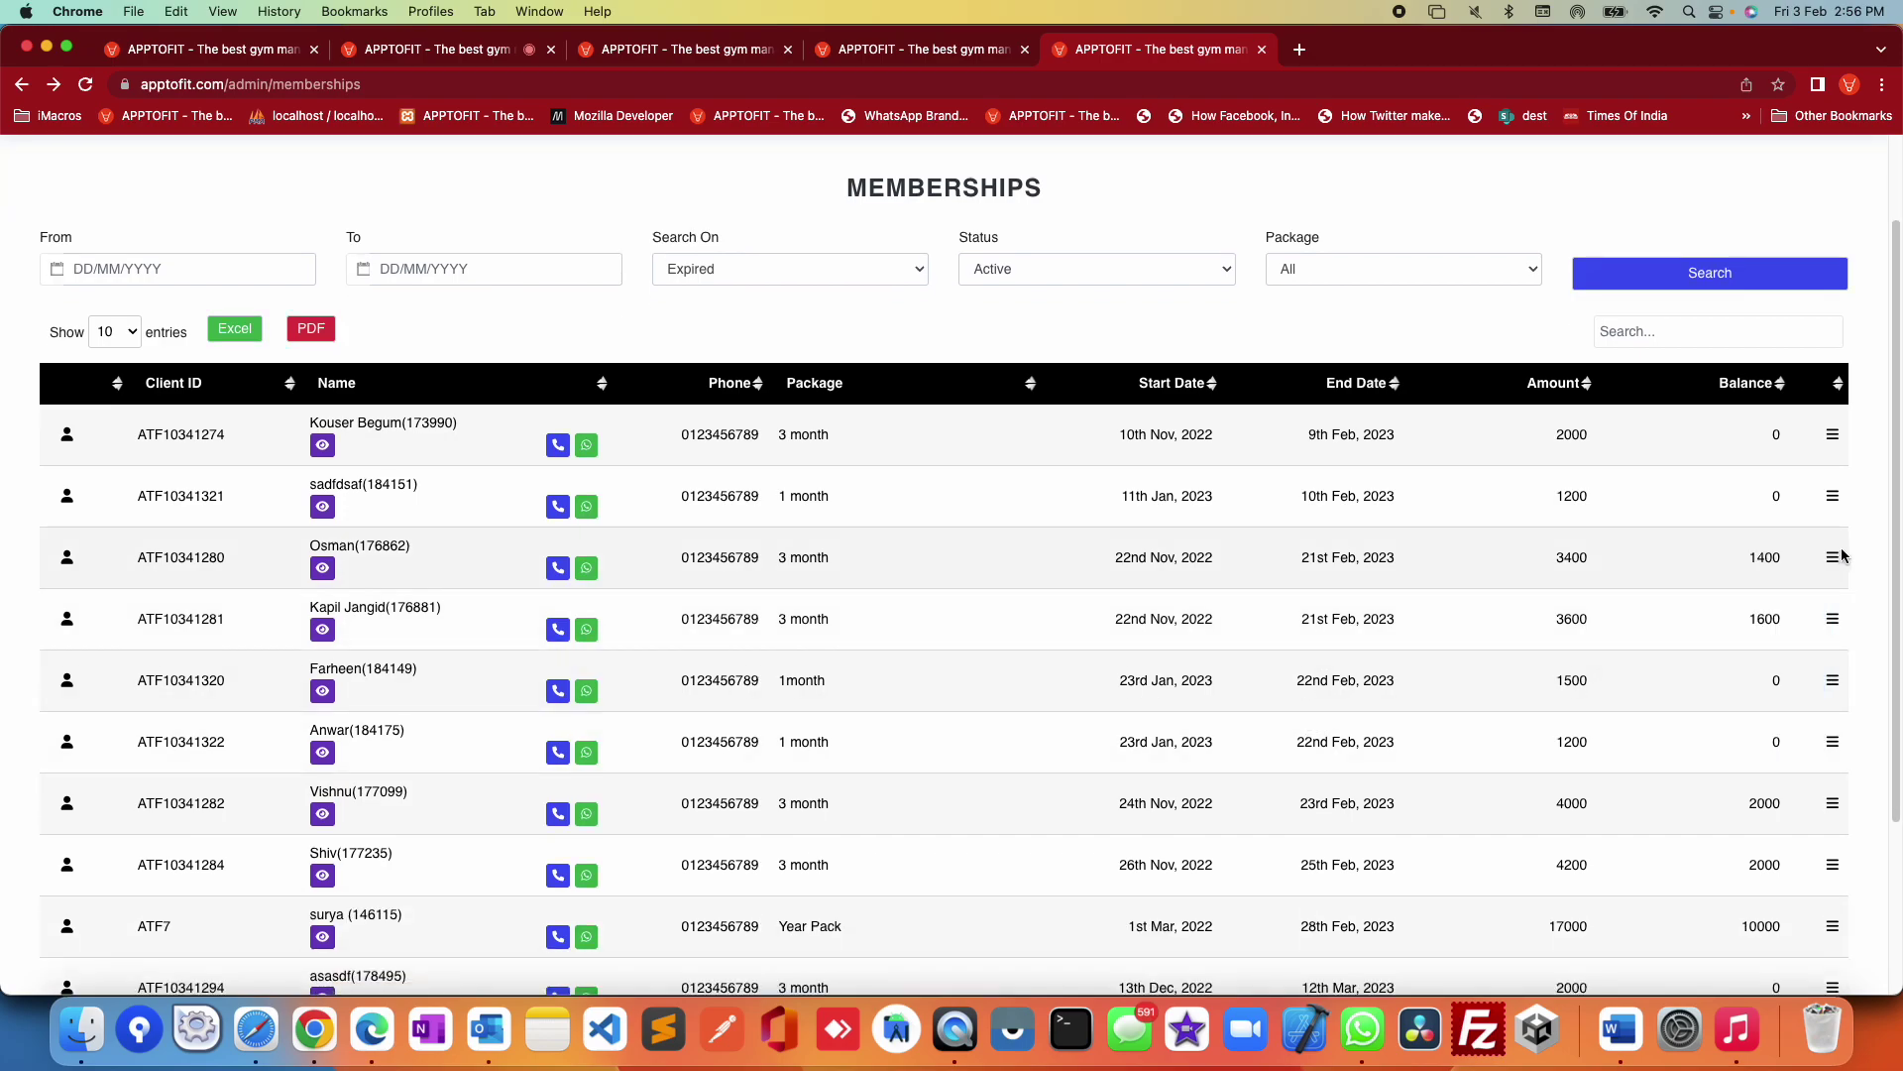
pyautogui.moveTo(1833, 560)
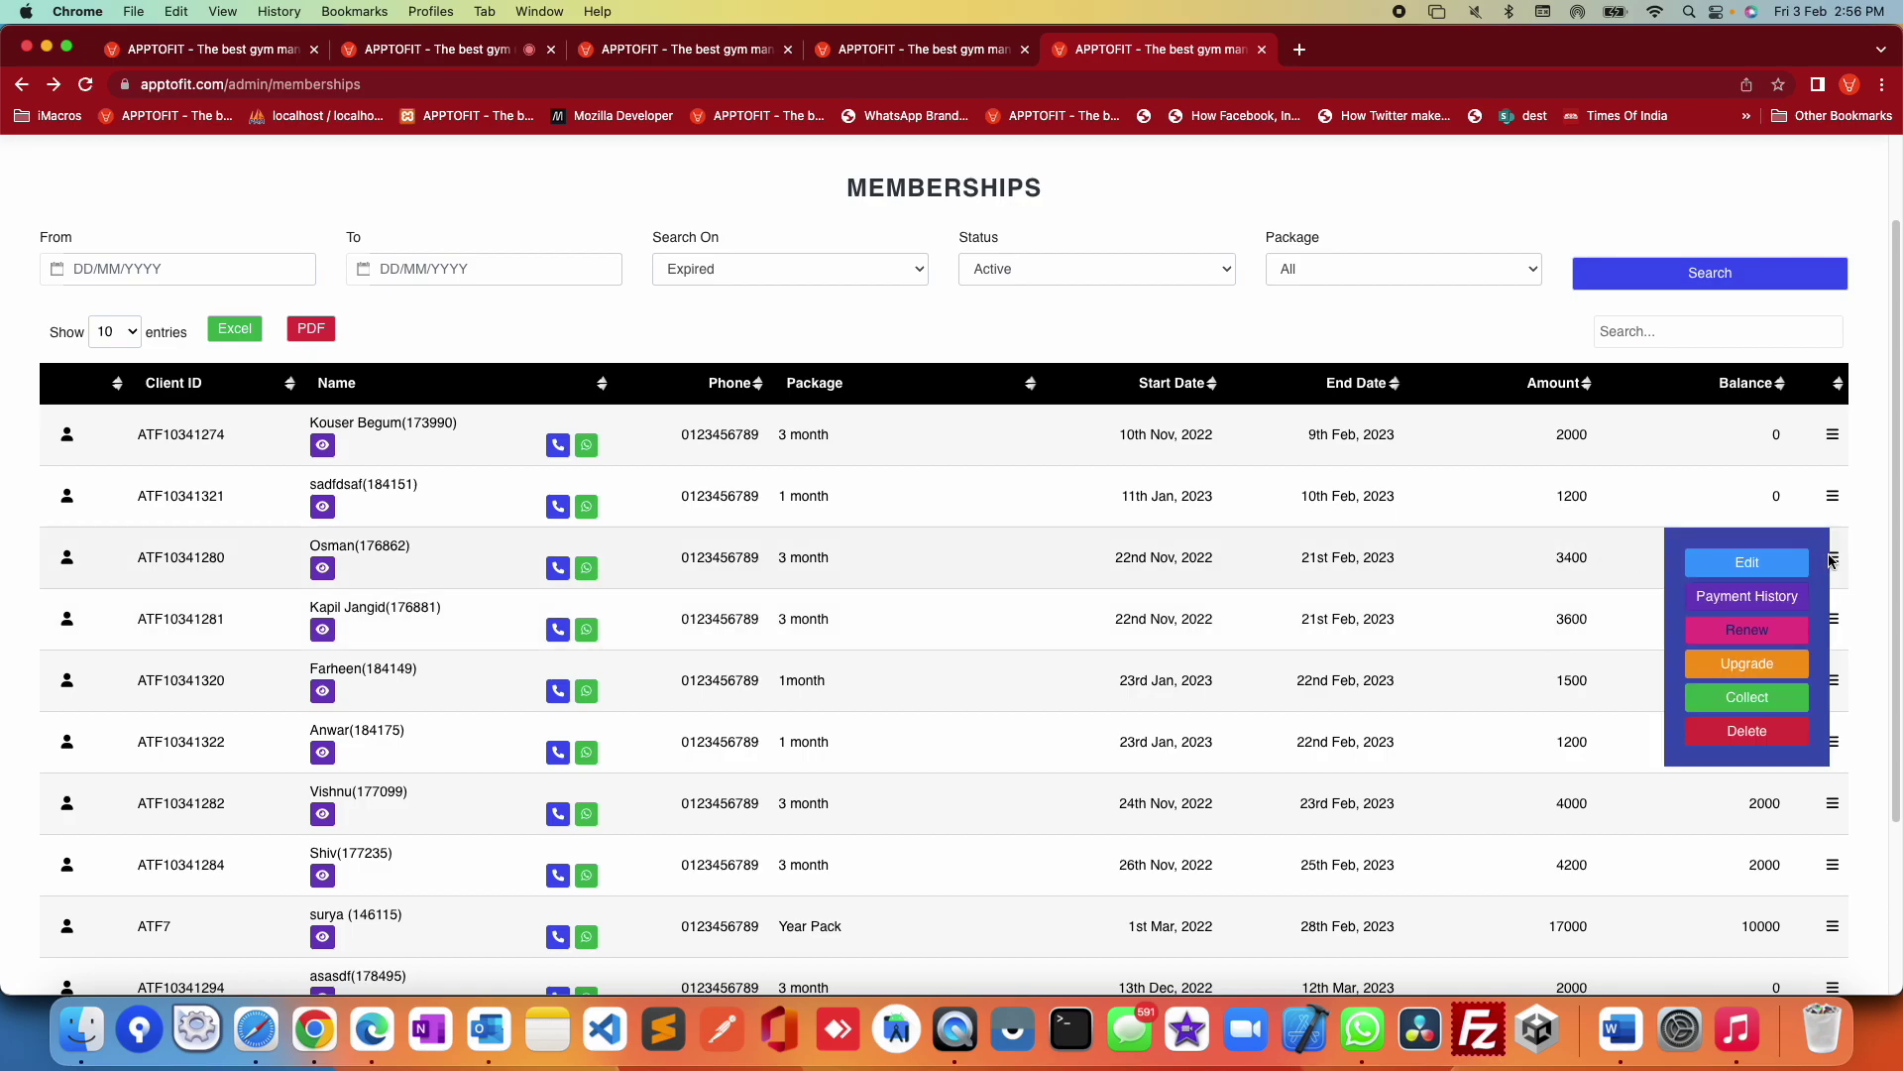
pyautogui.click(1796, 603)
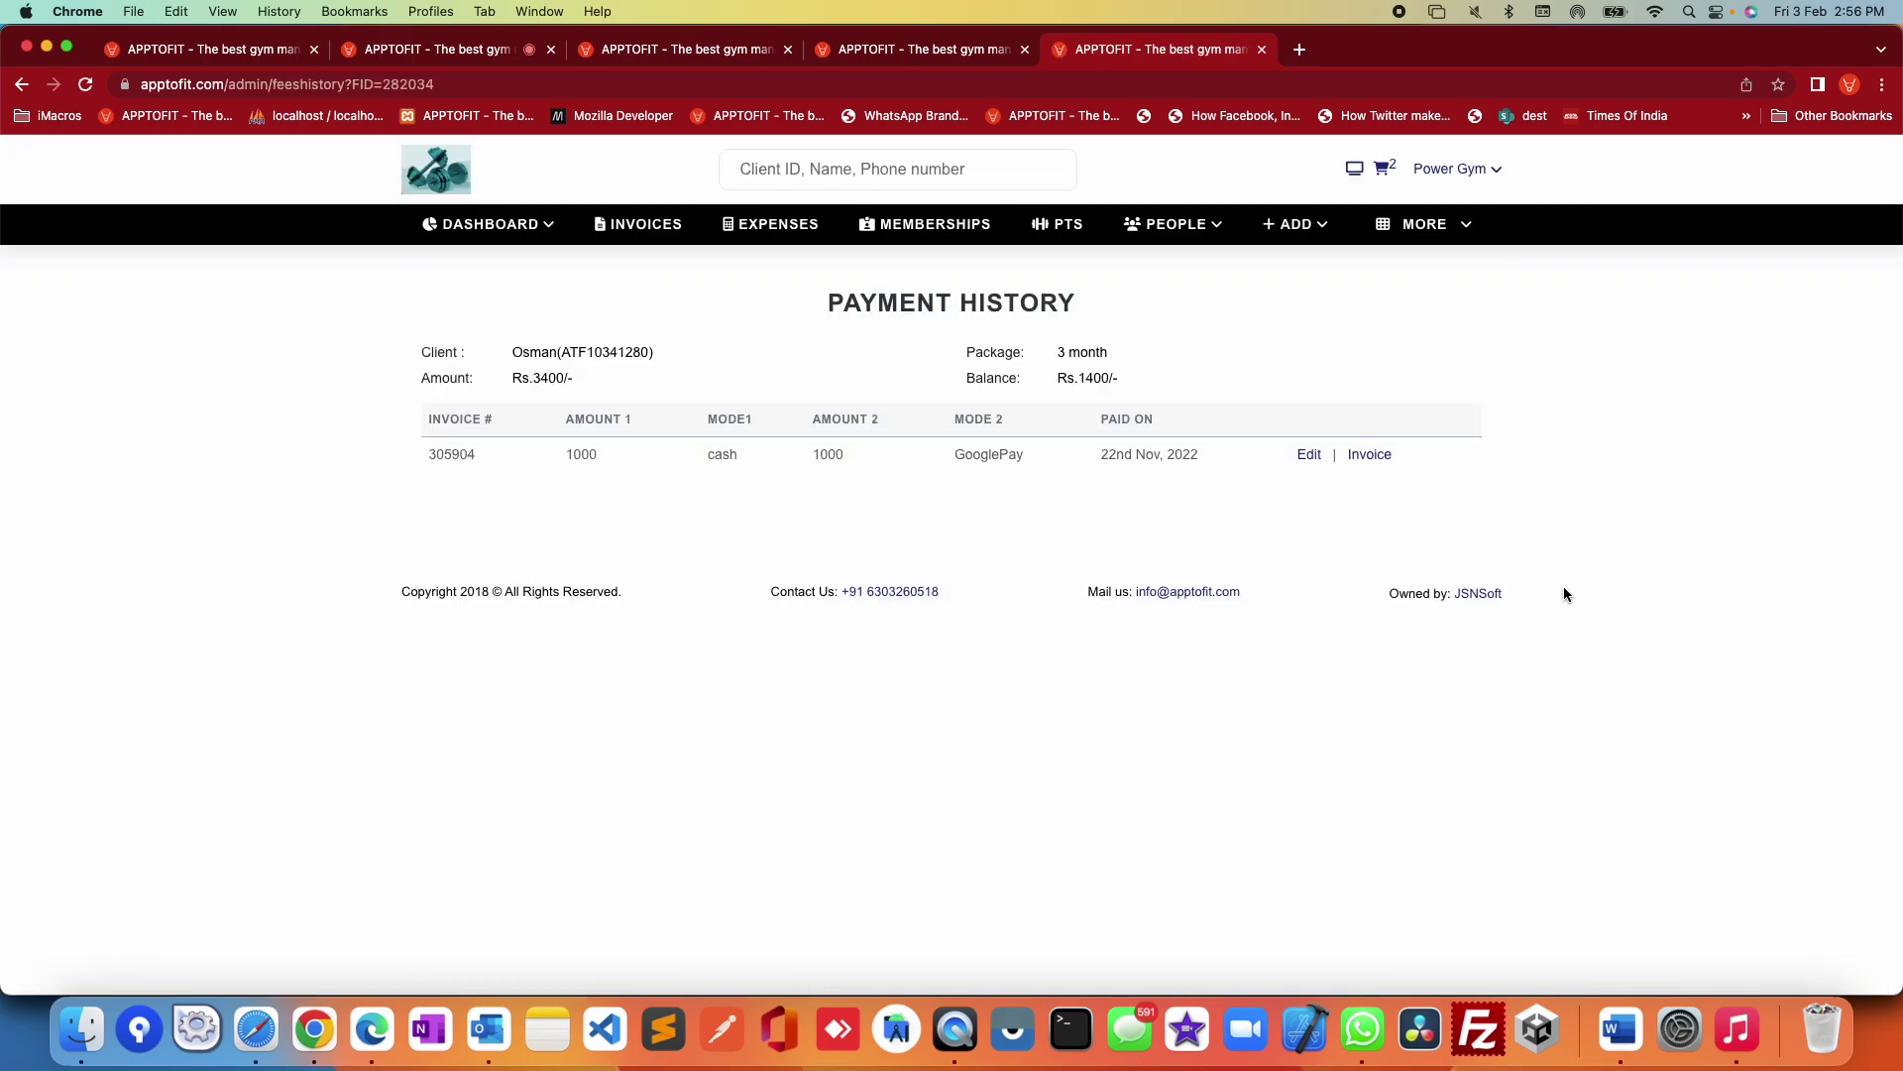
pyautogui.click(21, 84)
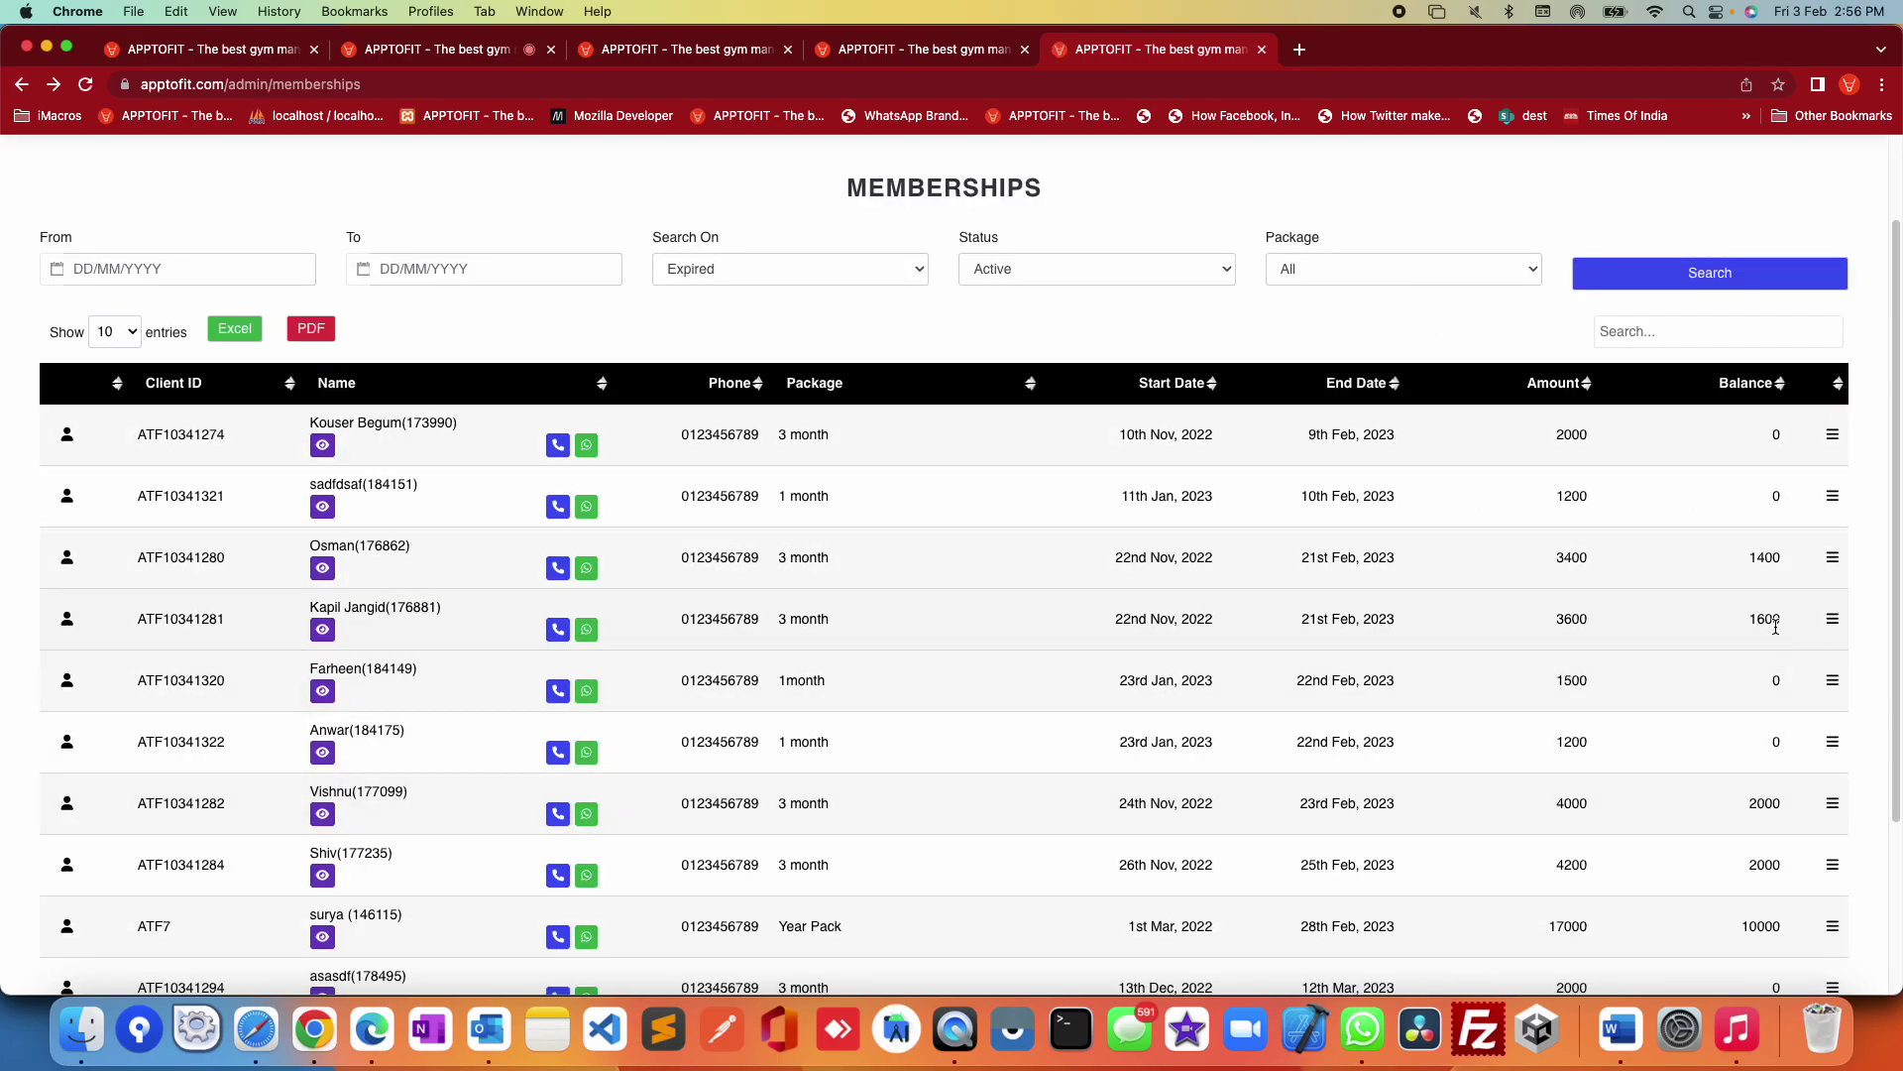
pyautogui.click(1832, 557)
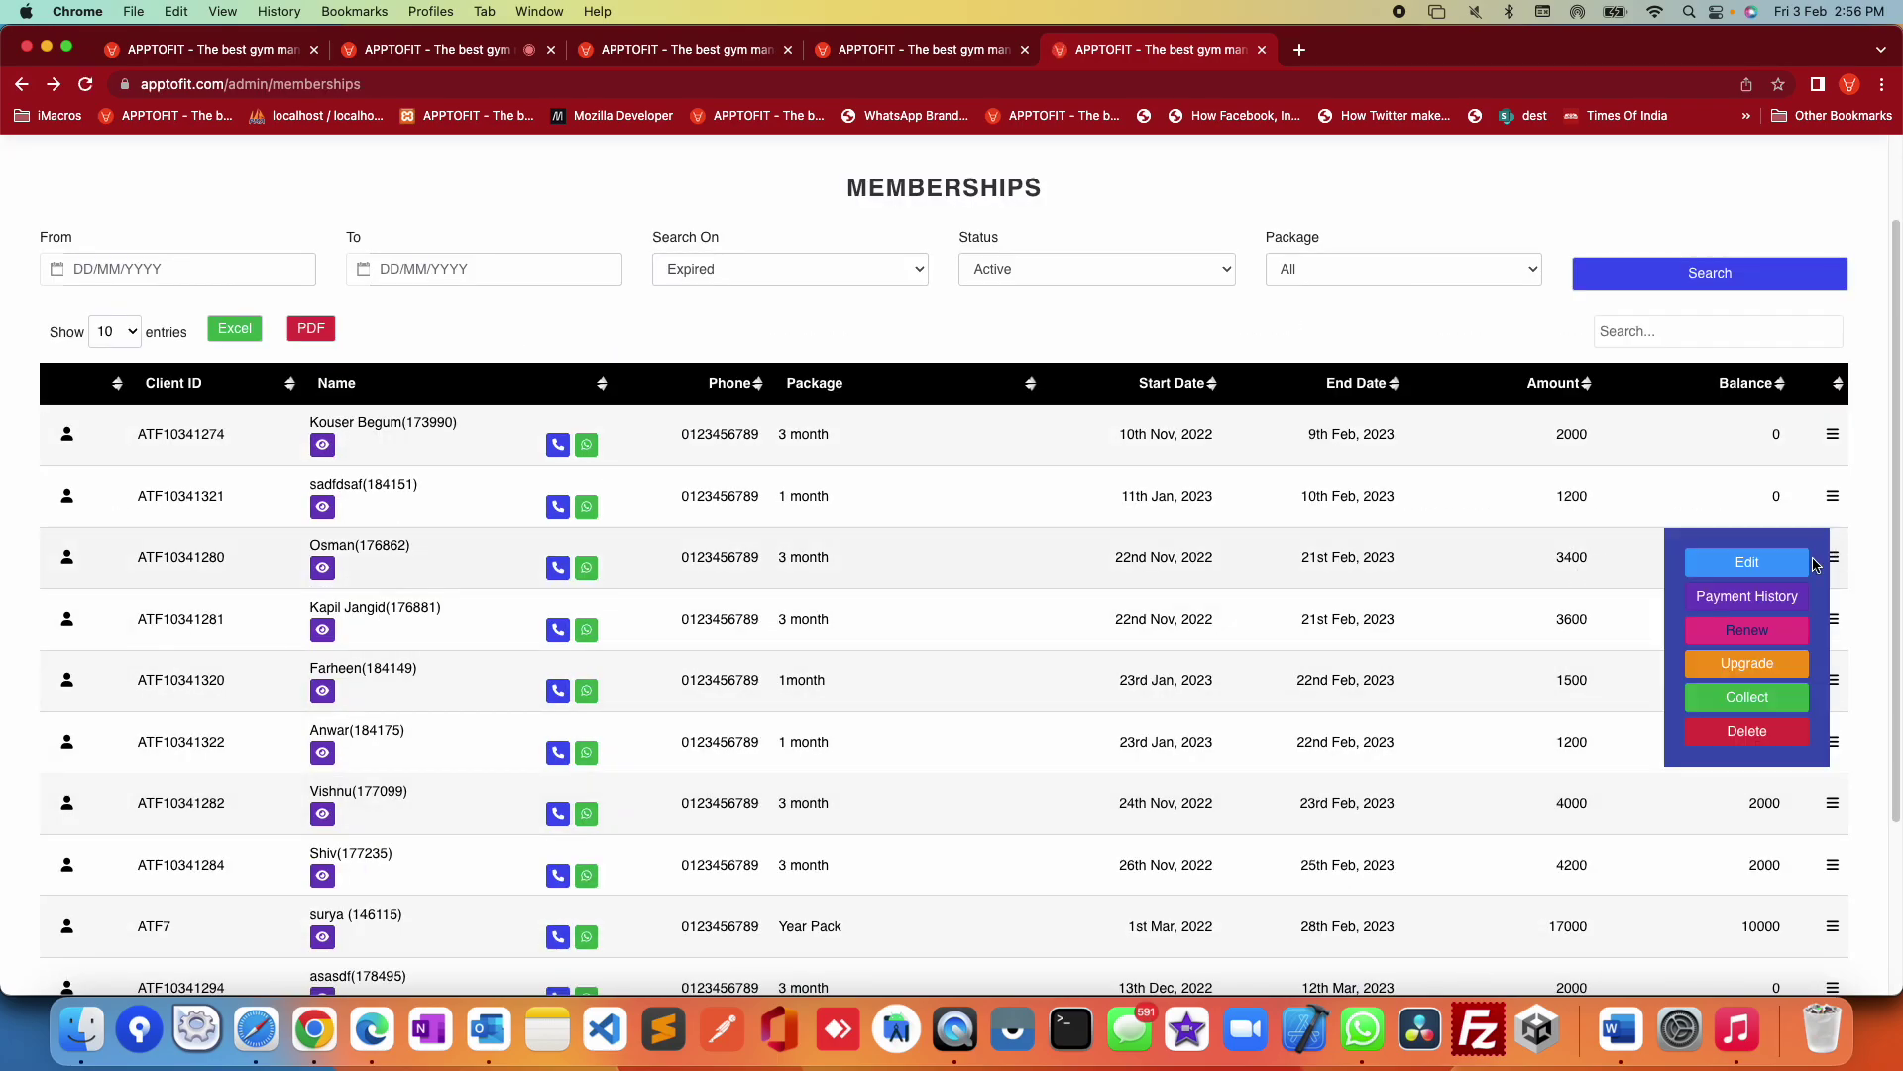
# Step: Set the current payment and first cash mode to 400 with a reminder on 11/02/2023
pyautogui.click(1745, 698)
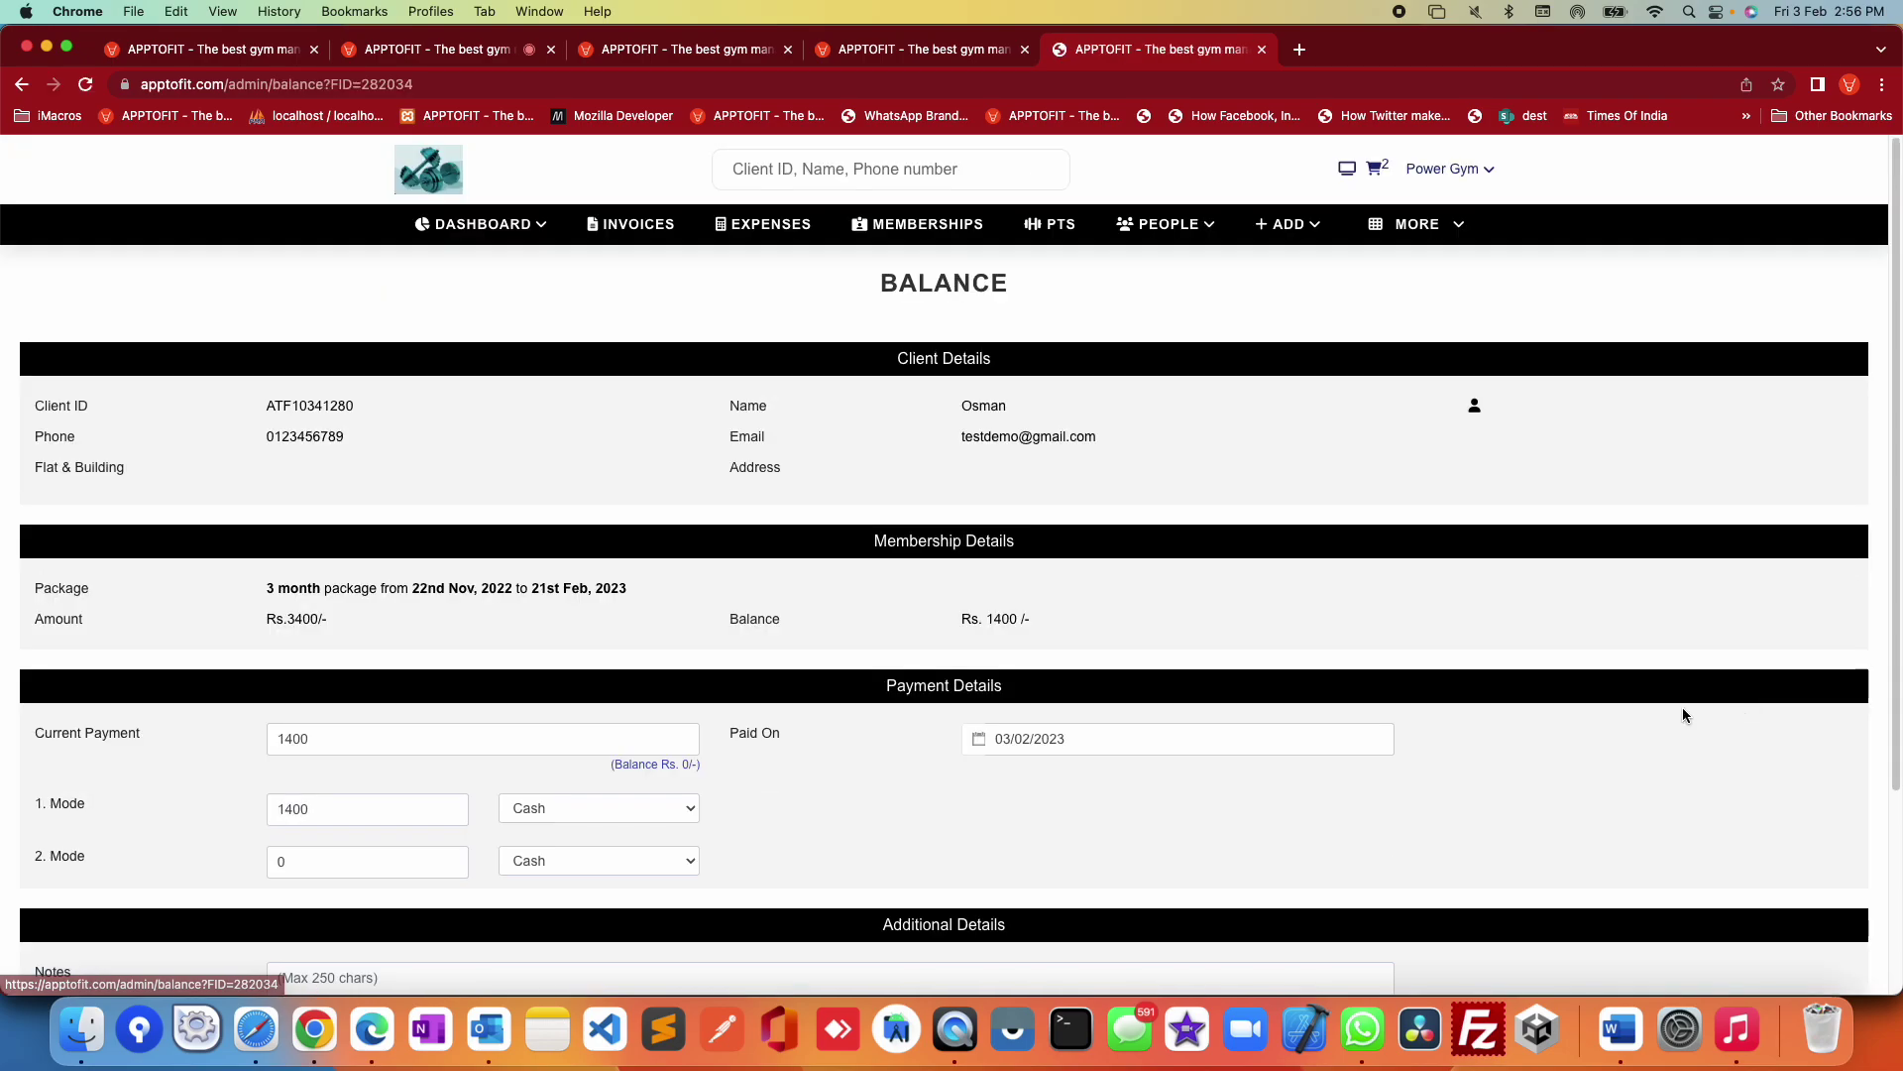
pyautogui.scroll(-3, 449, 765)
pyautogui.click(283, 598)
pyautogui.press('BackSpace')
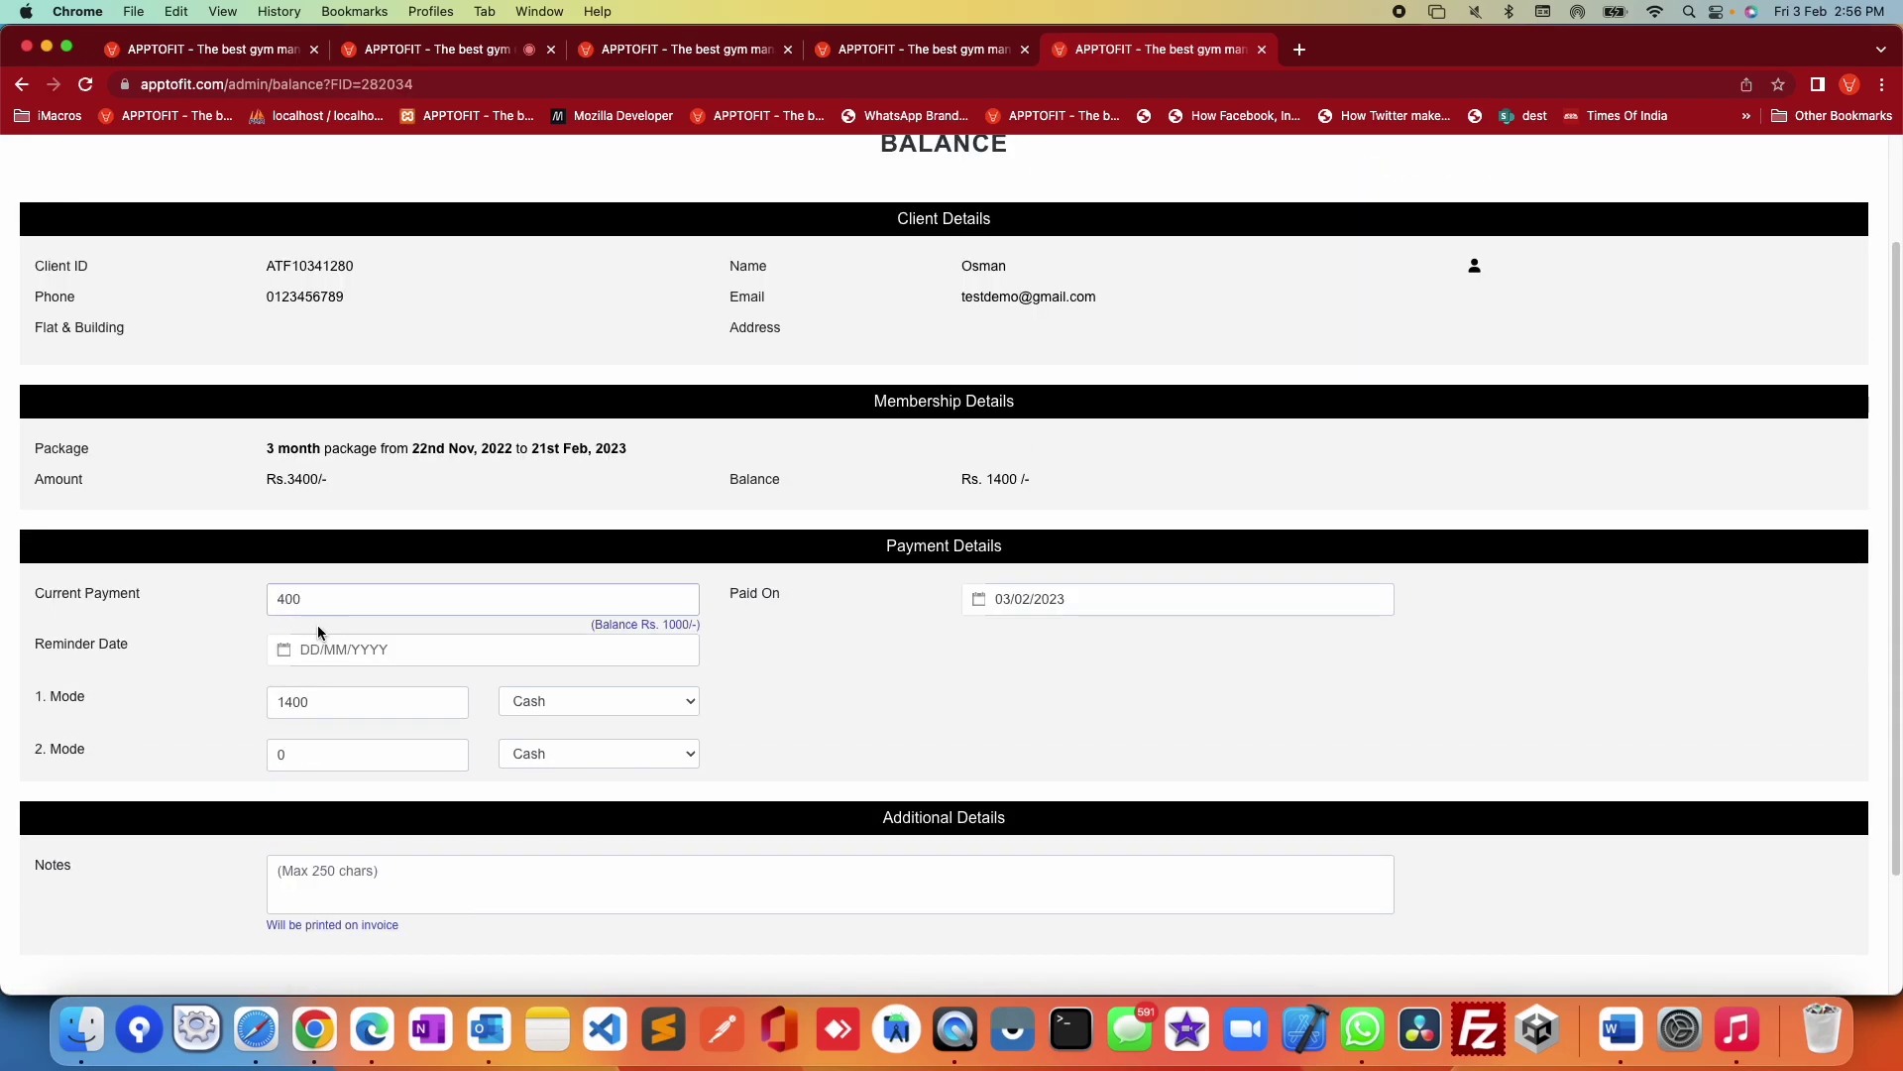
pyautogui.click(356, 639)
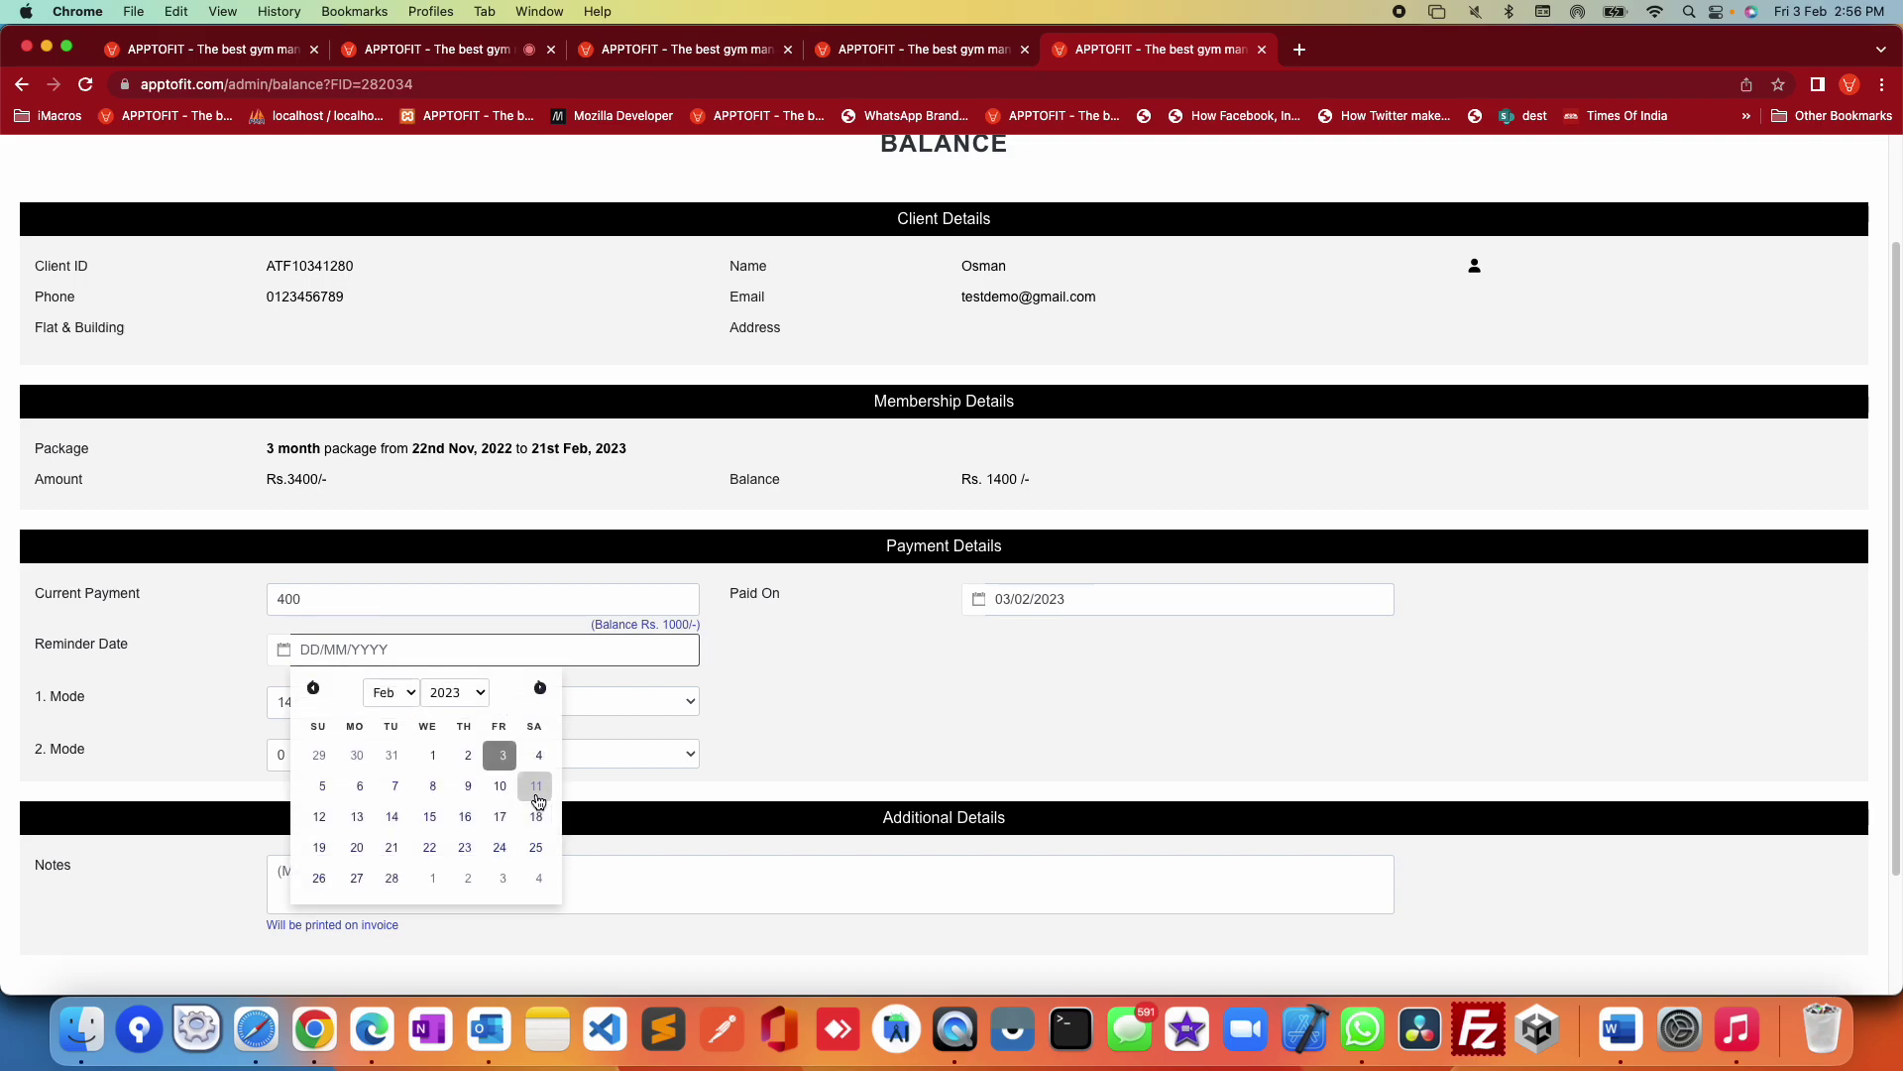
pyautogui.click(536, 785)
pyautogui.click(284, 703)
pyautogui.press('BackSpace')
pyautogui.click(873, 732)
# Step: Collect the 400 payment, generating invoice No. 360, and return to the memberships list
pyautogui.scroll(-2, 873, 731)
pyautogui.click(1796, 919)
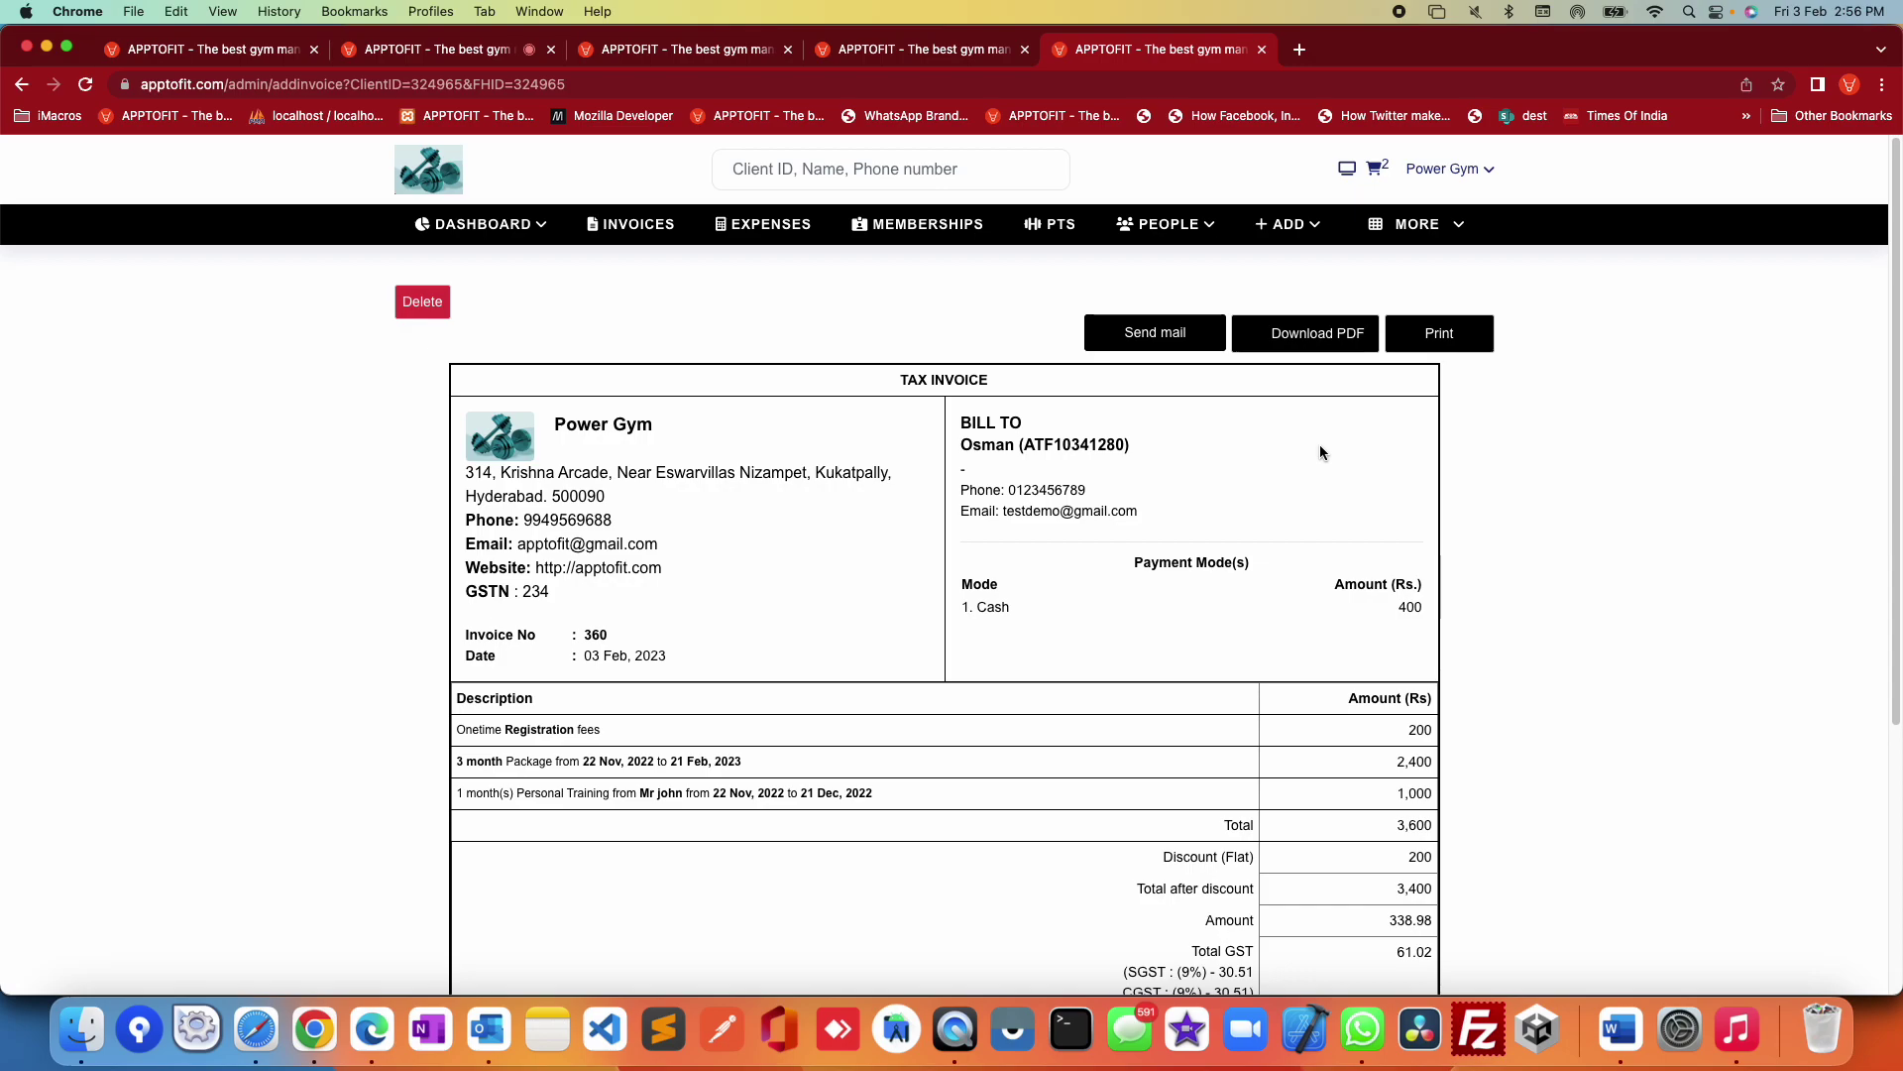
pyautogui.click(23, 85)
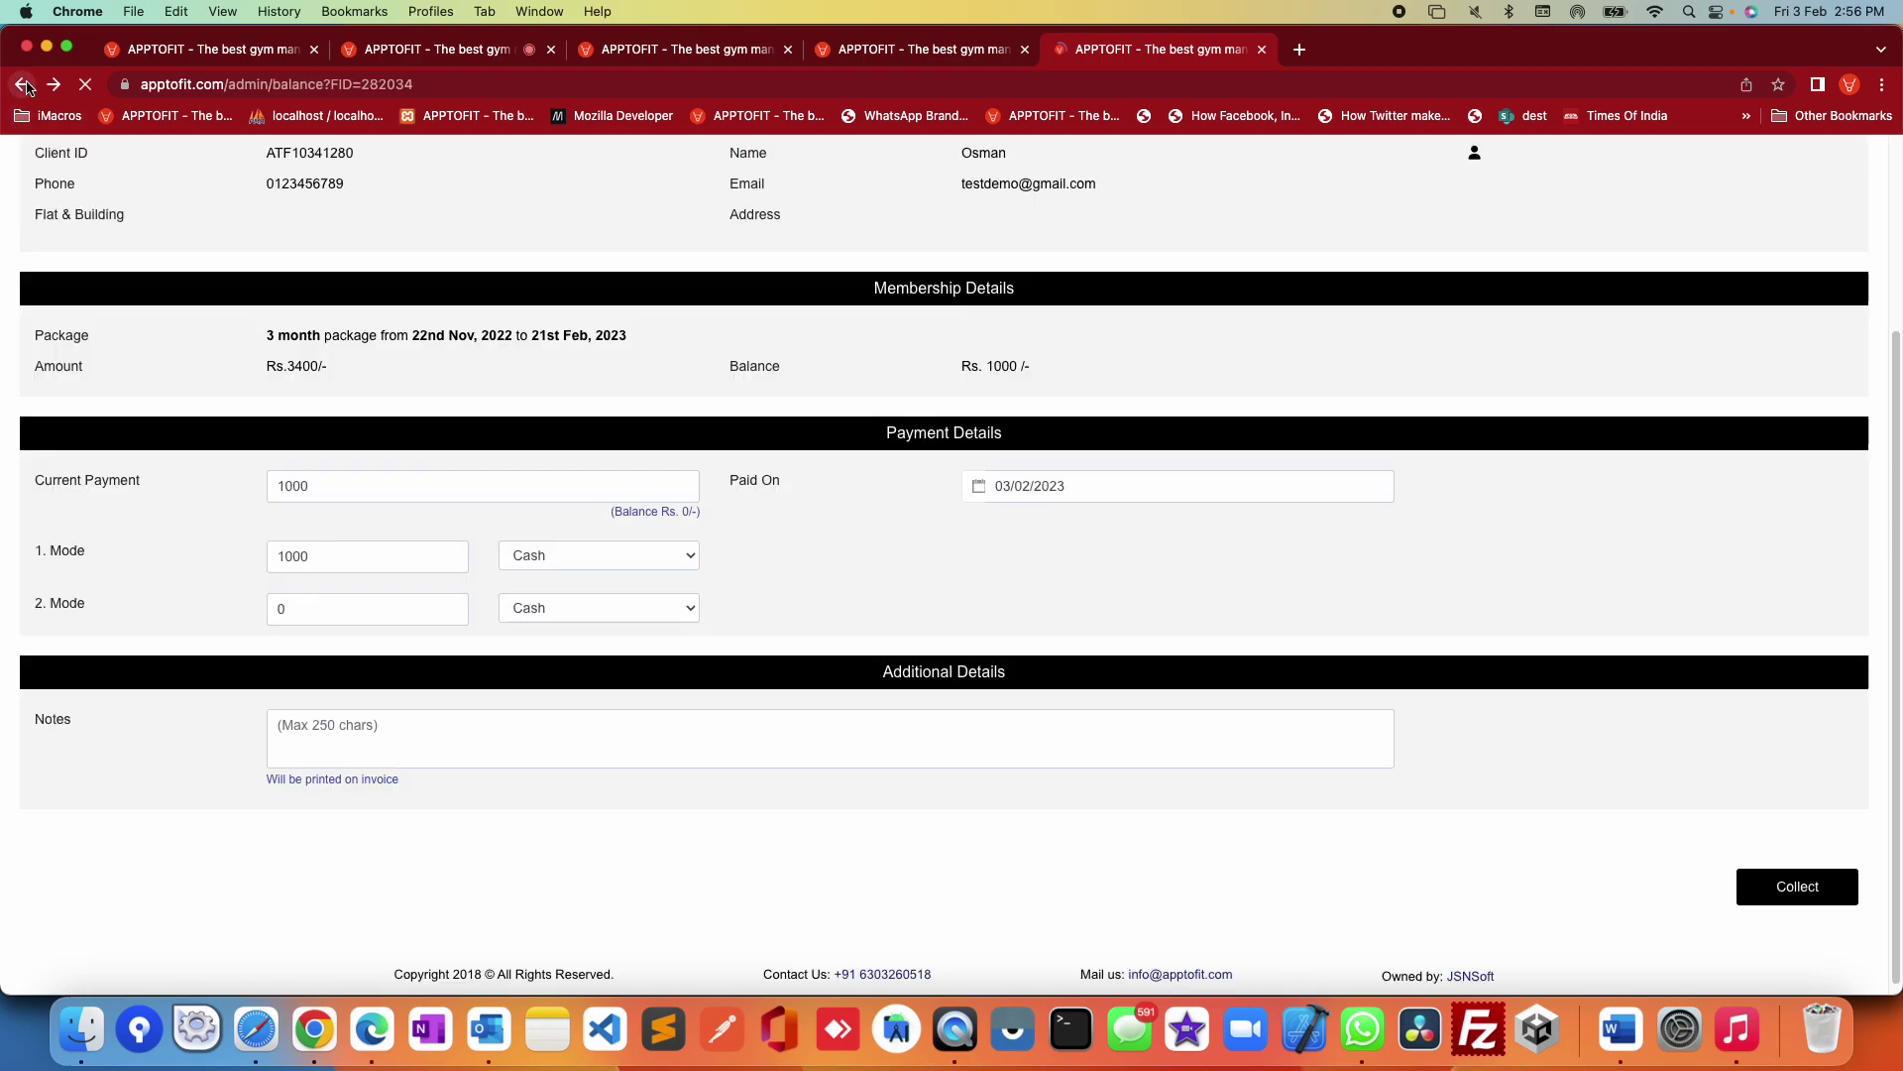
pyautogui.click(23, 86)
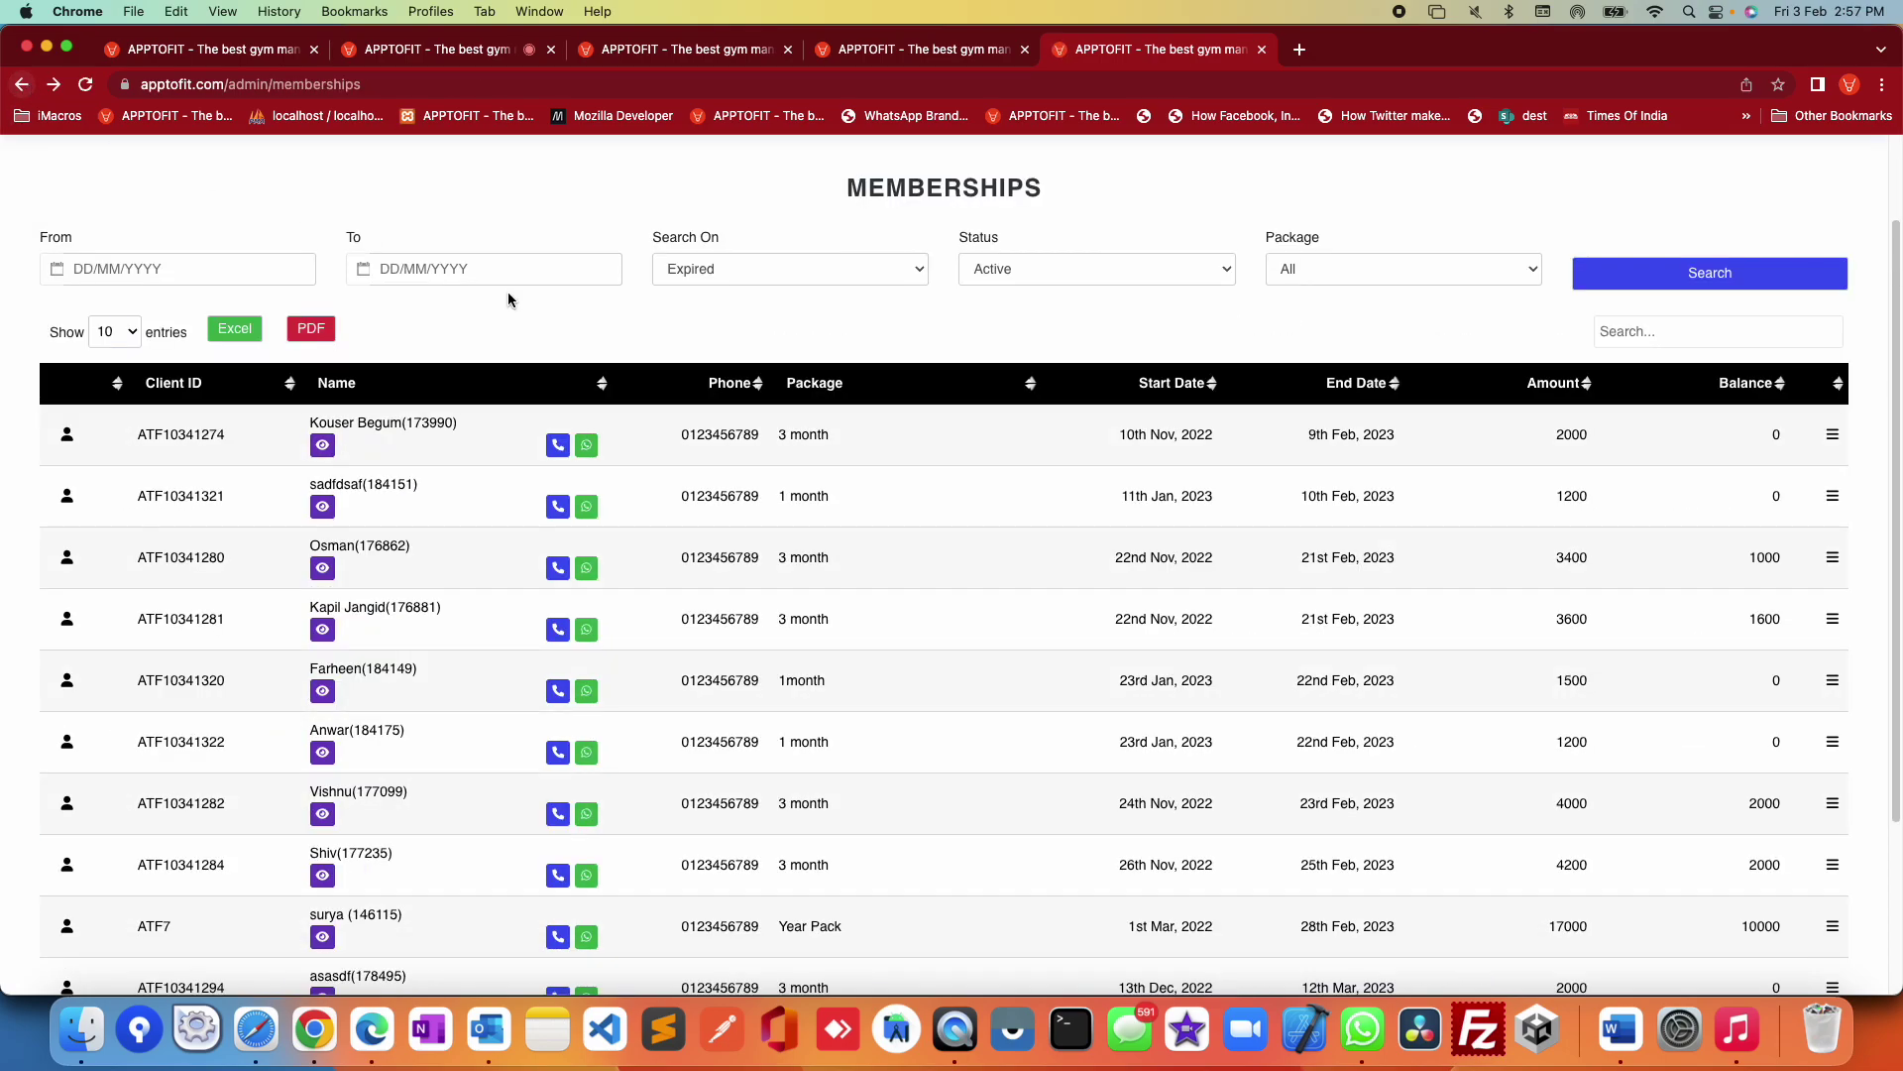
pyautogui.click(1832, 557)
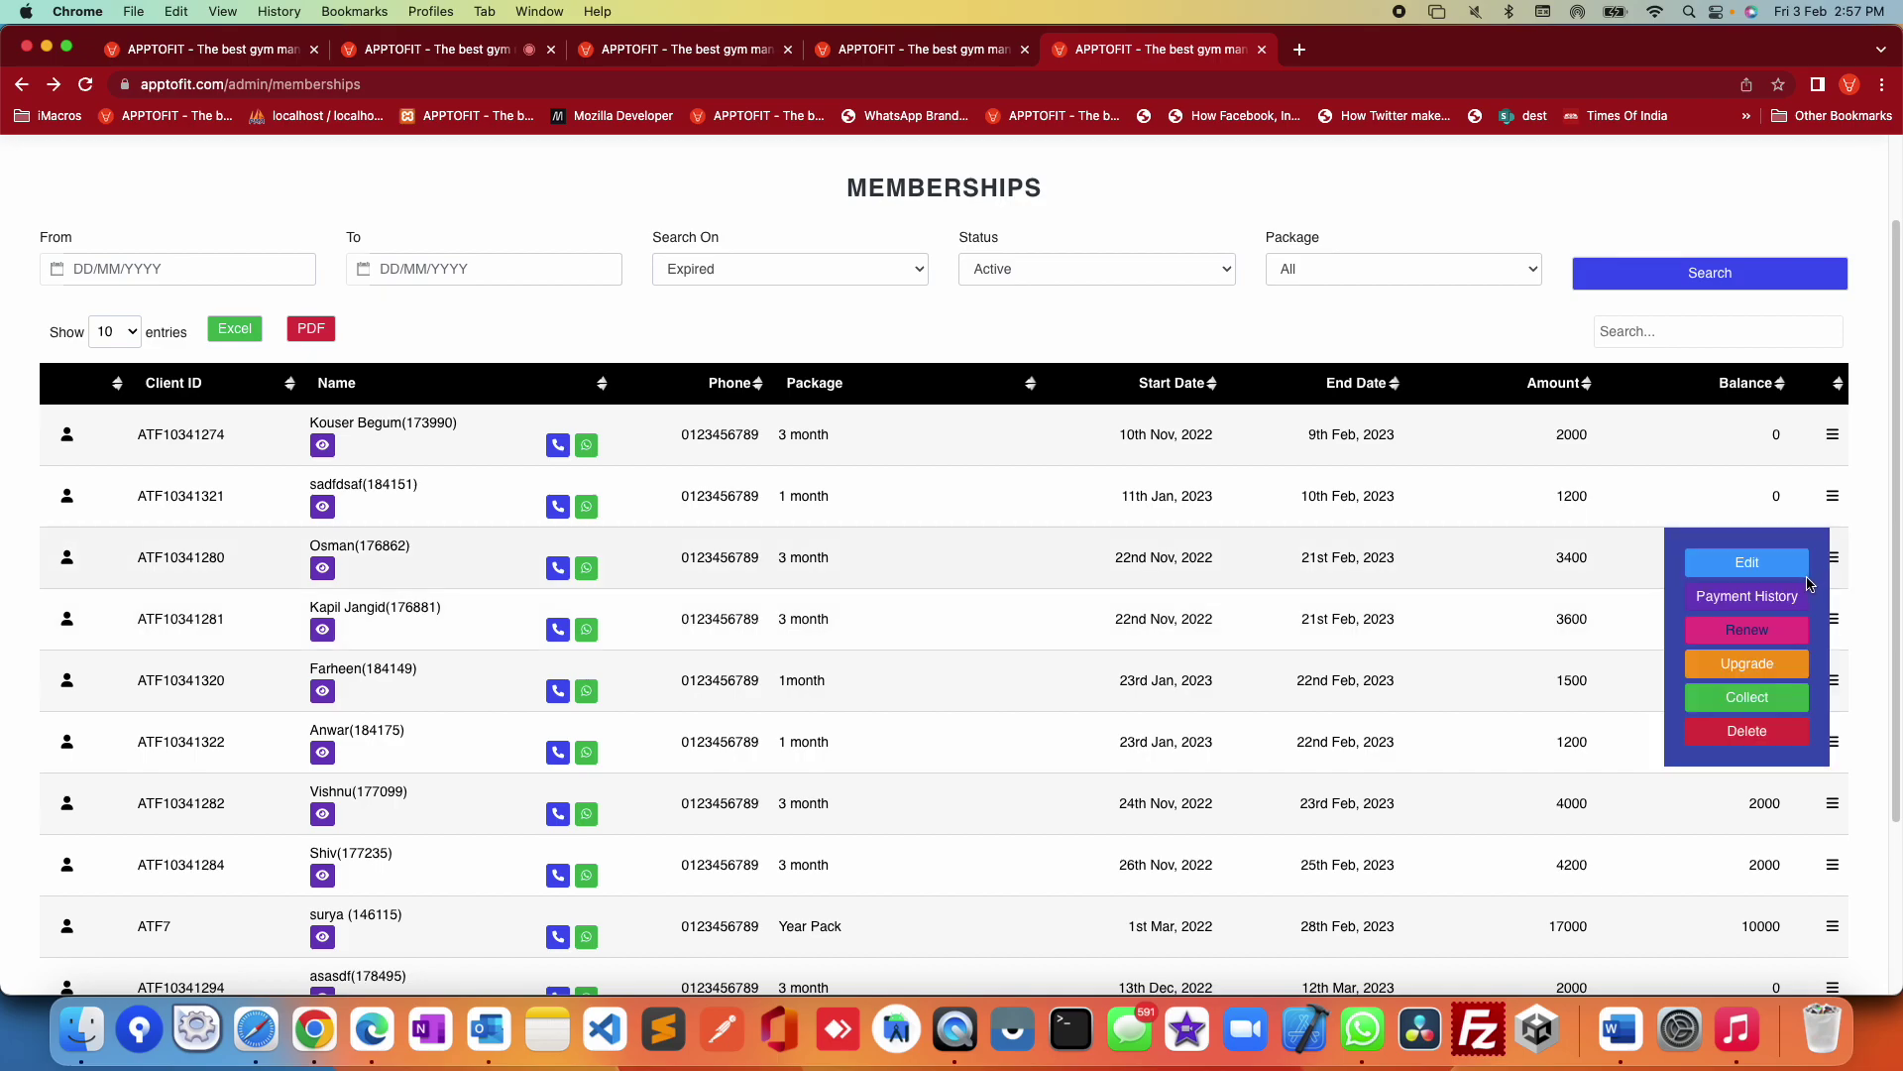
pyautogui.click(1747, 596)
pyautogui.moveTo(1262, 531); pyautogui.dragTo(402, 442)
pyautogui.click(784, 528)
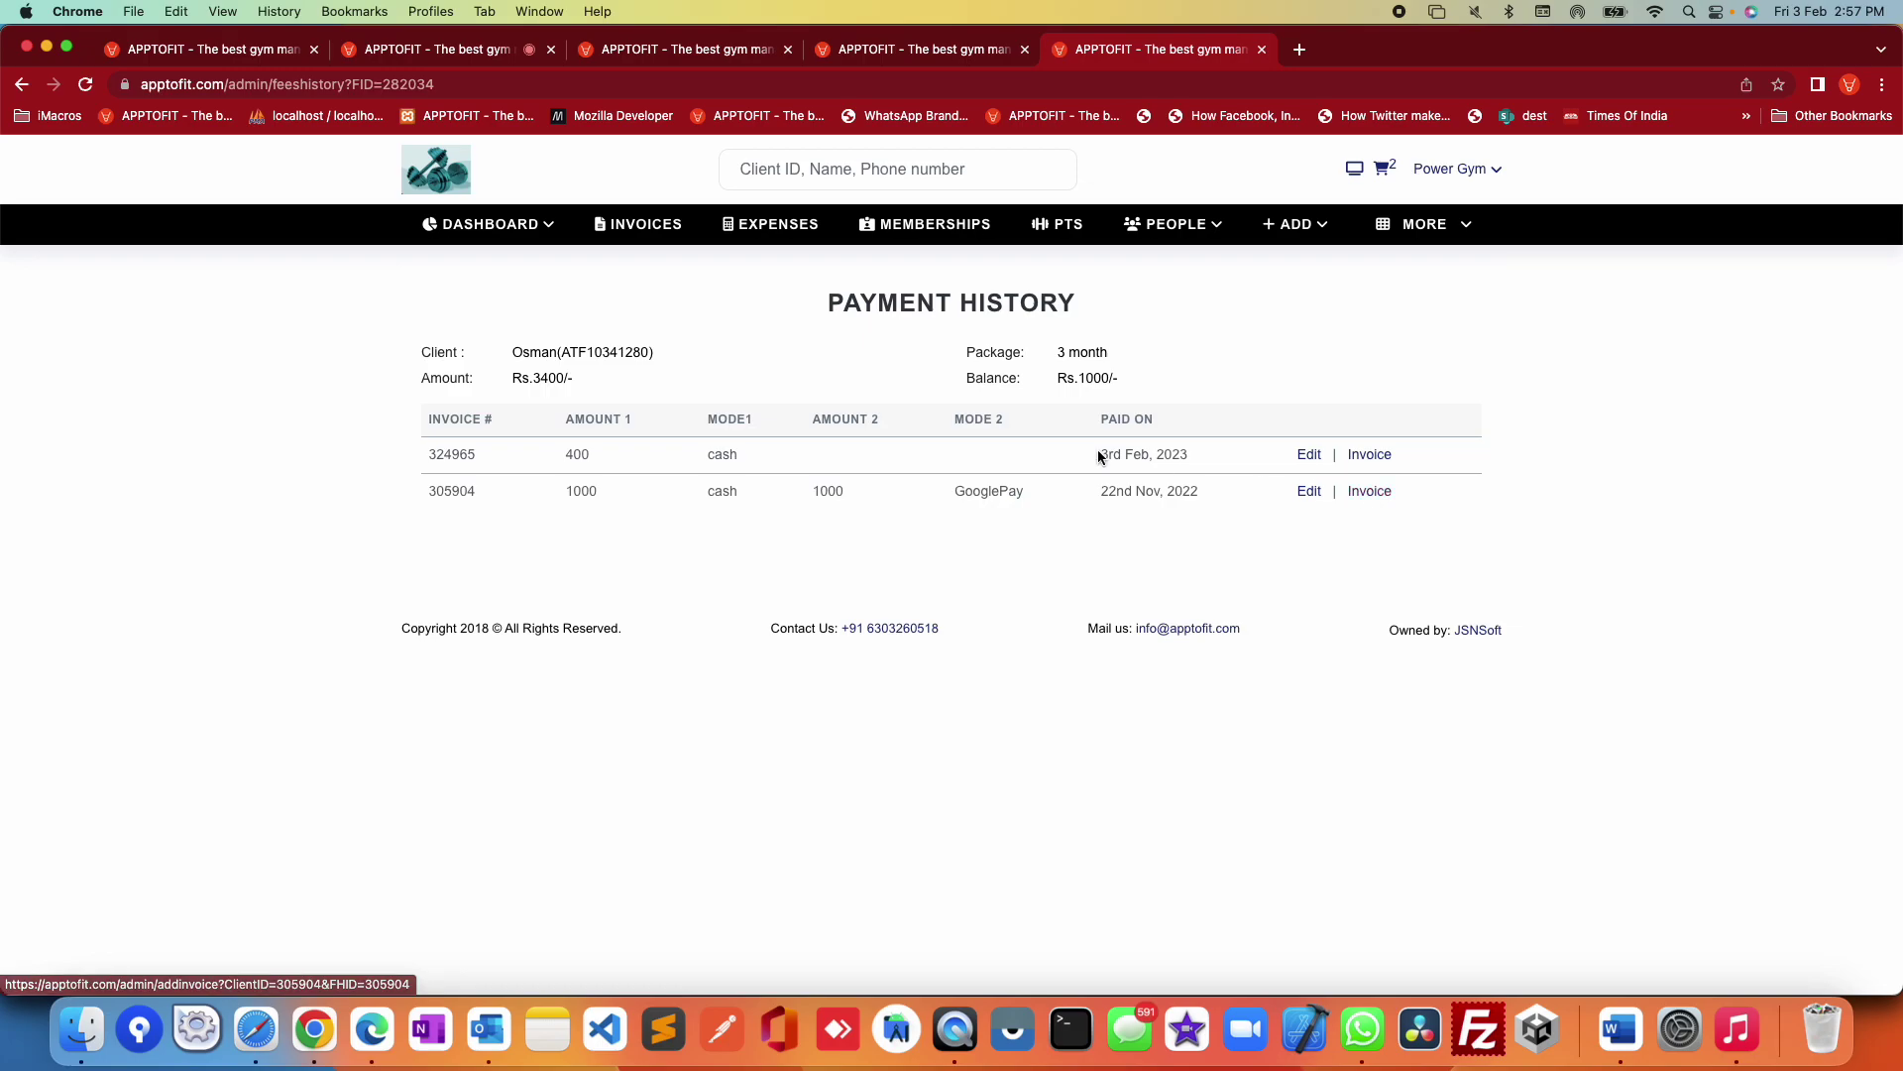
pyautogui.click(942, 229)
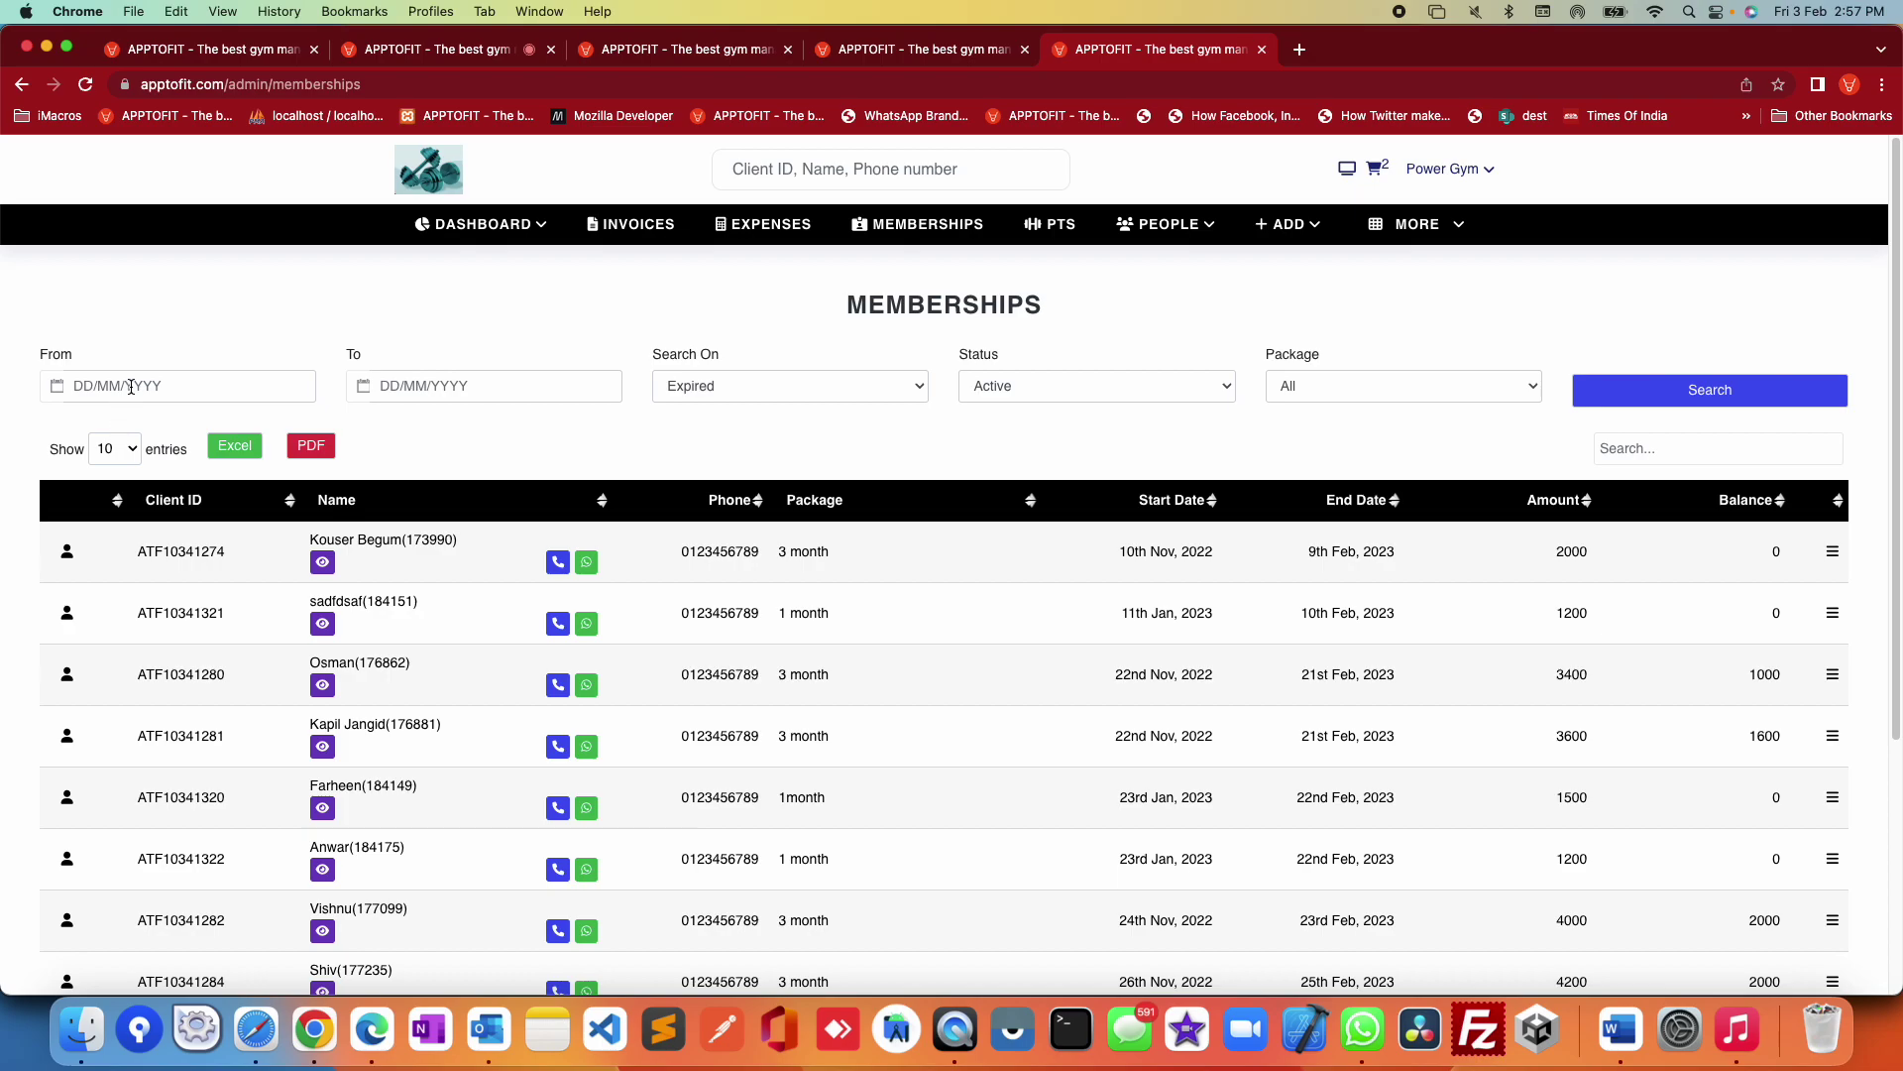
pyautogui.click(130, 386)
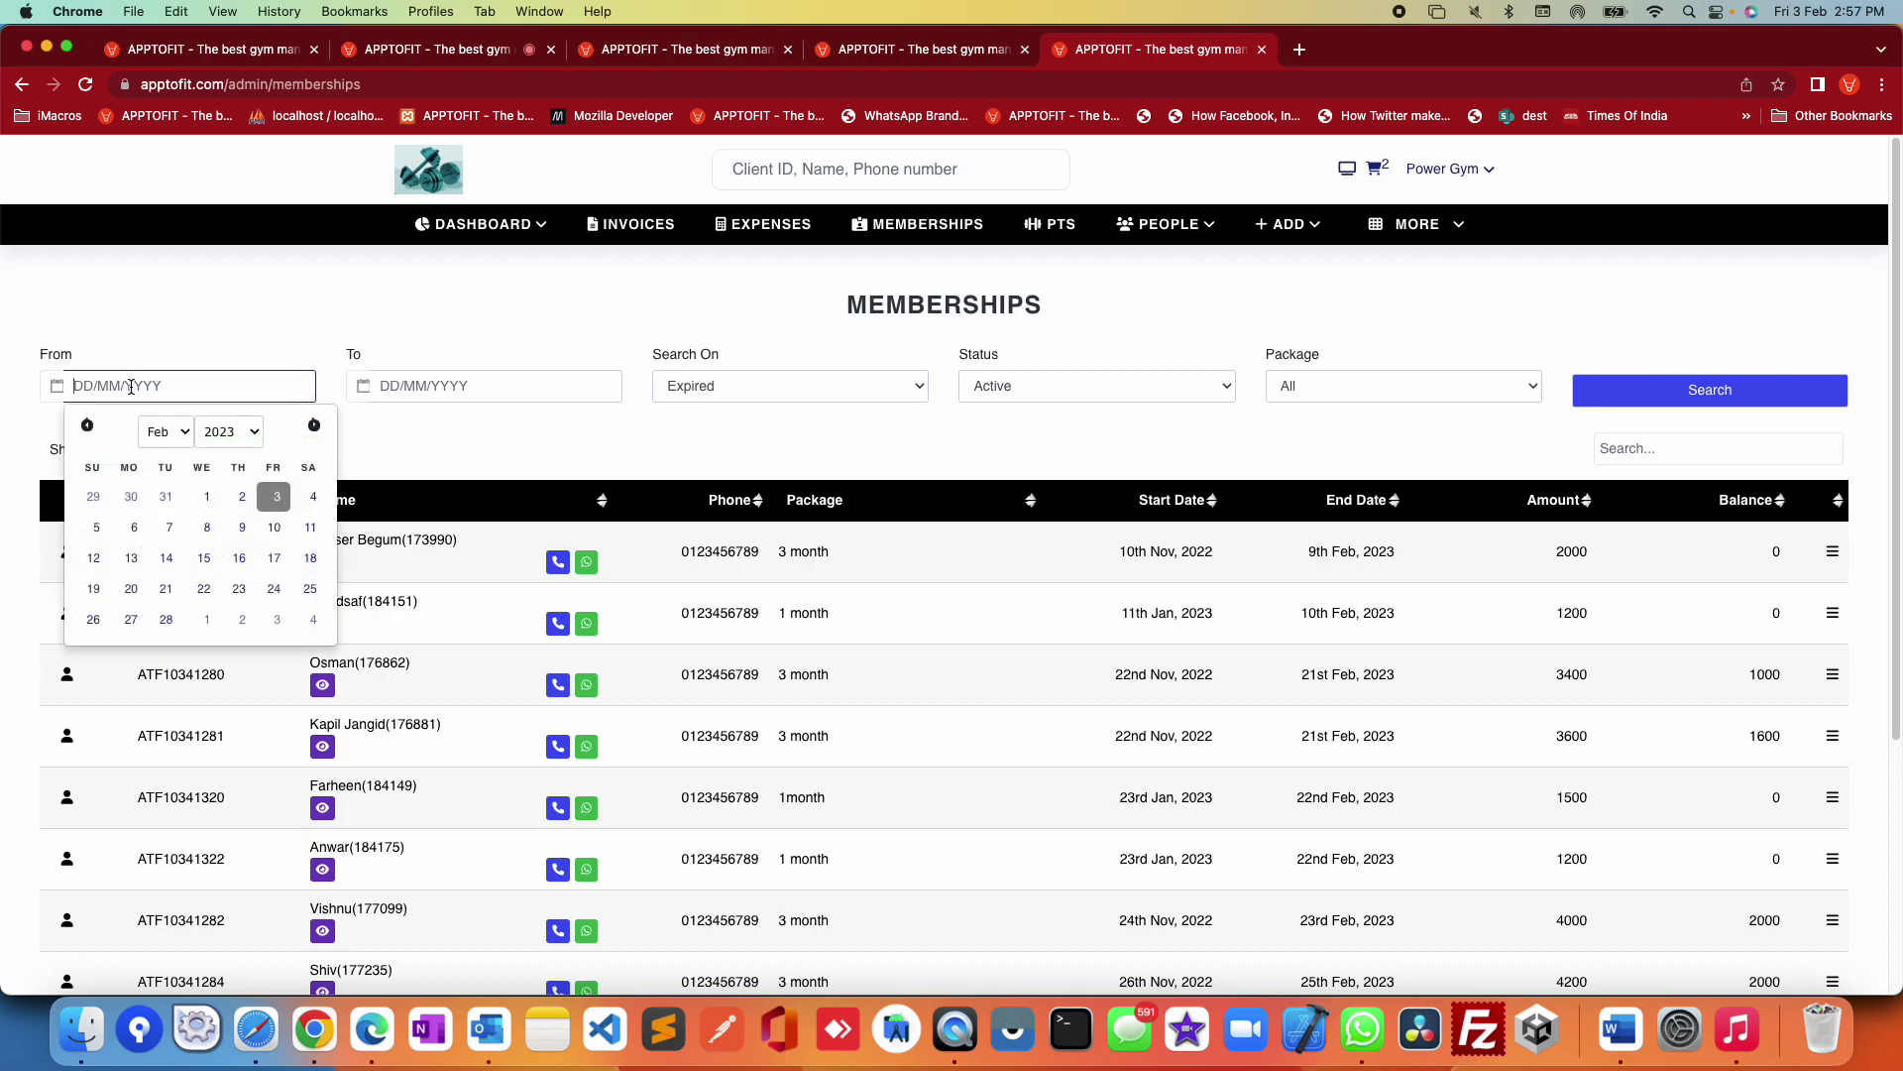
pyautogui.click(392, 386)
pyautogui.click(732, 386)
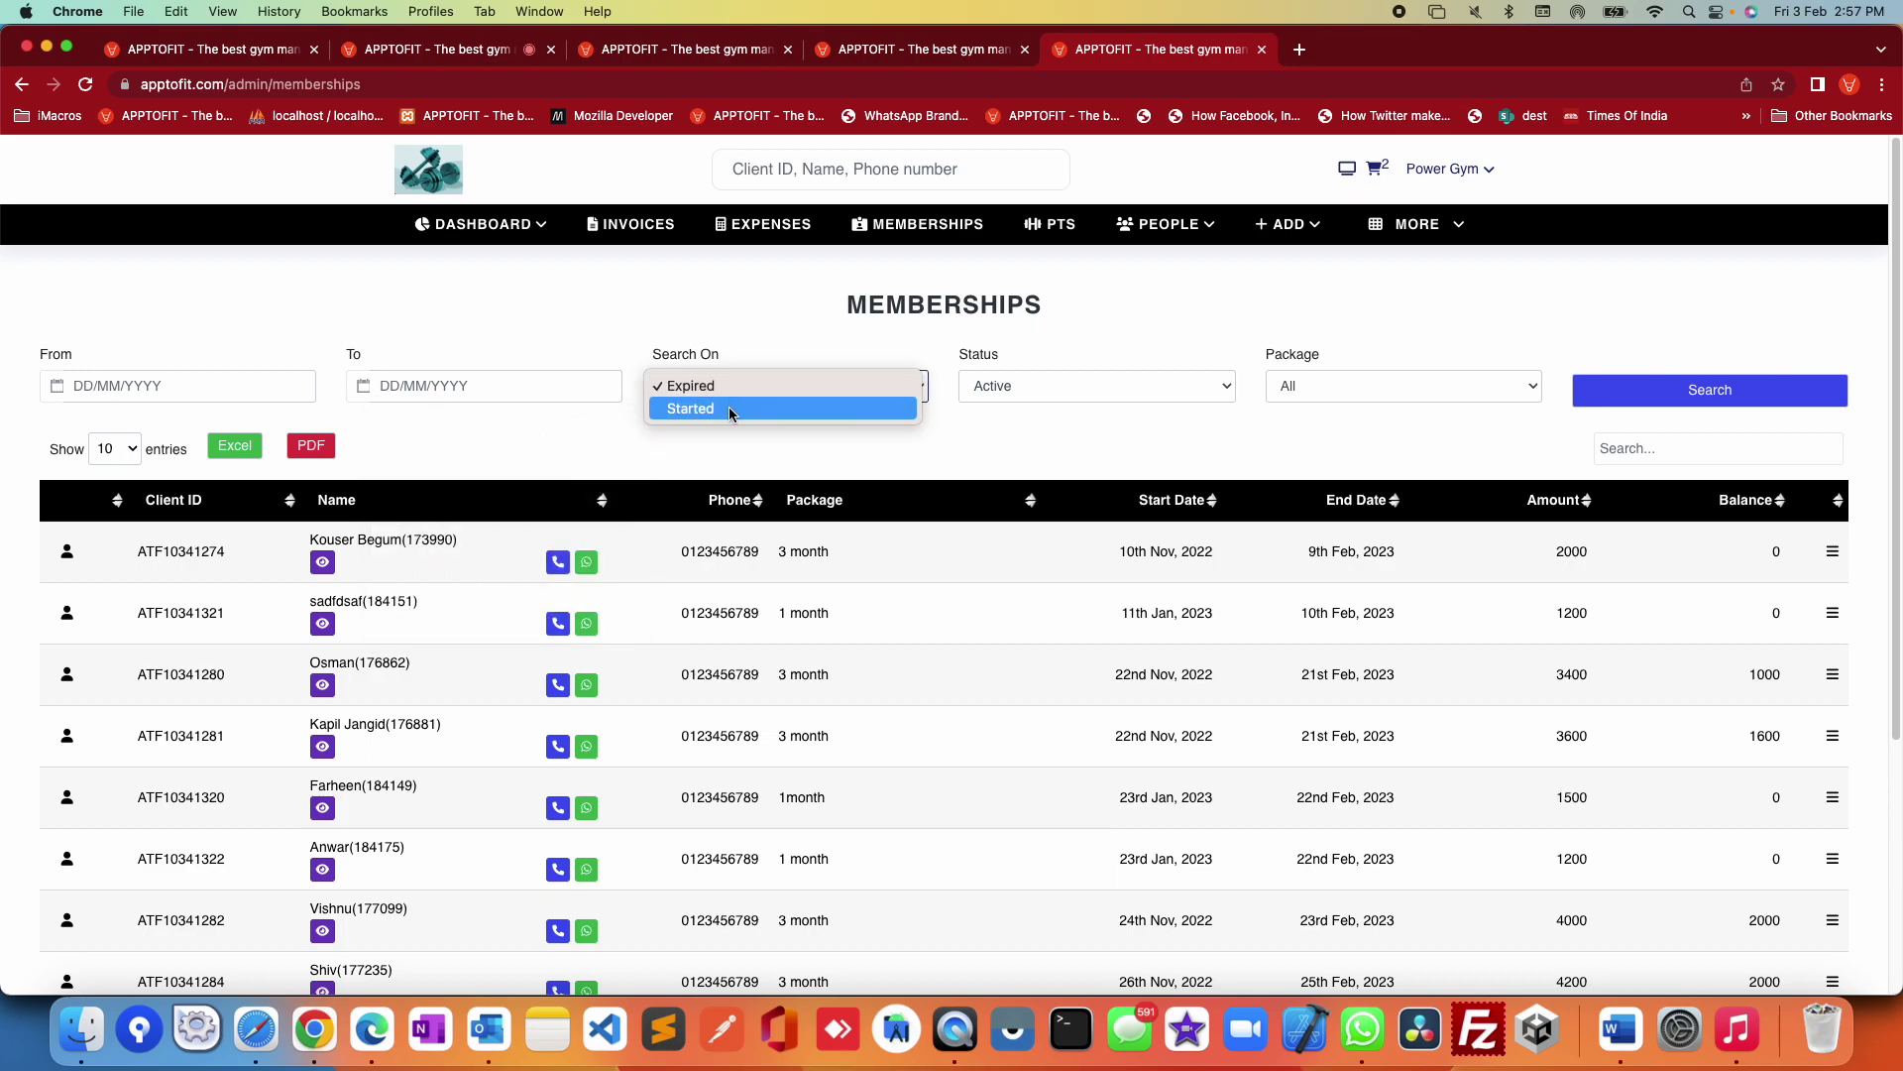
pyautogui.click(728, 384)
pyautogui.click(1006, 395)
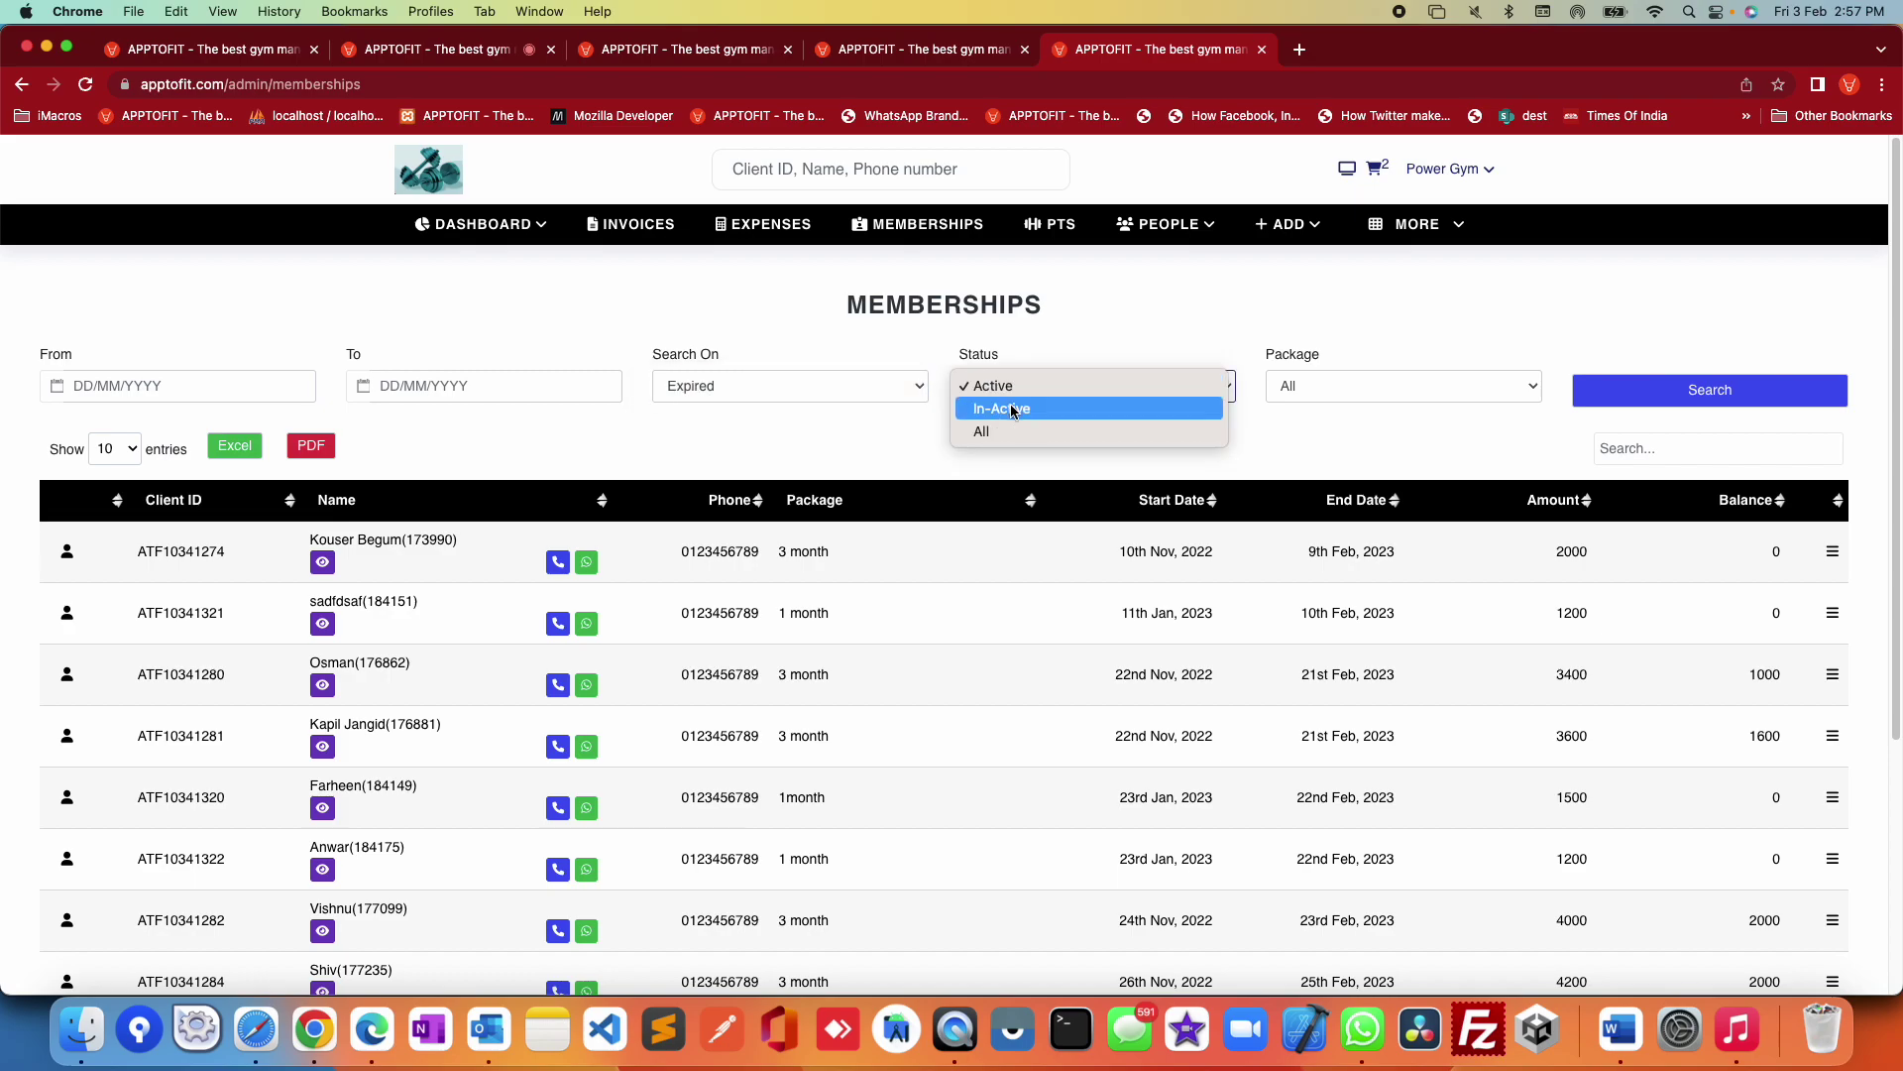
pyautogui.click(1315, 435)
pyautogui.click(1319, 394)
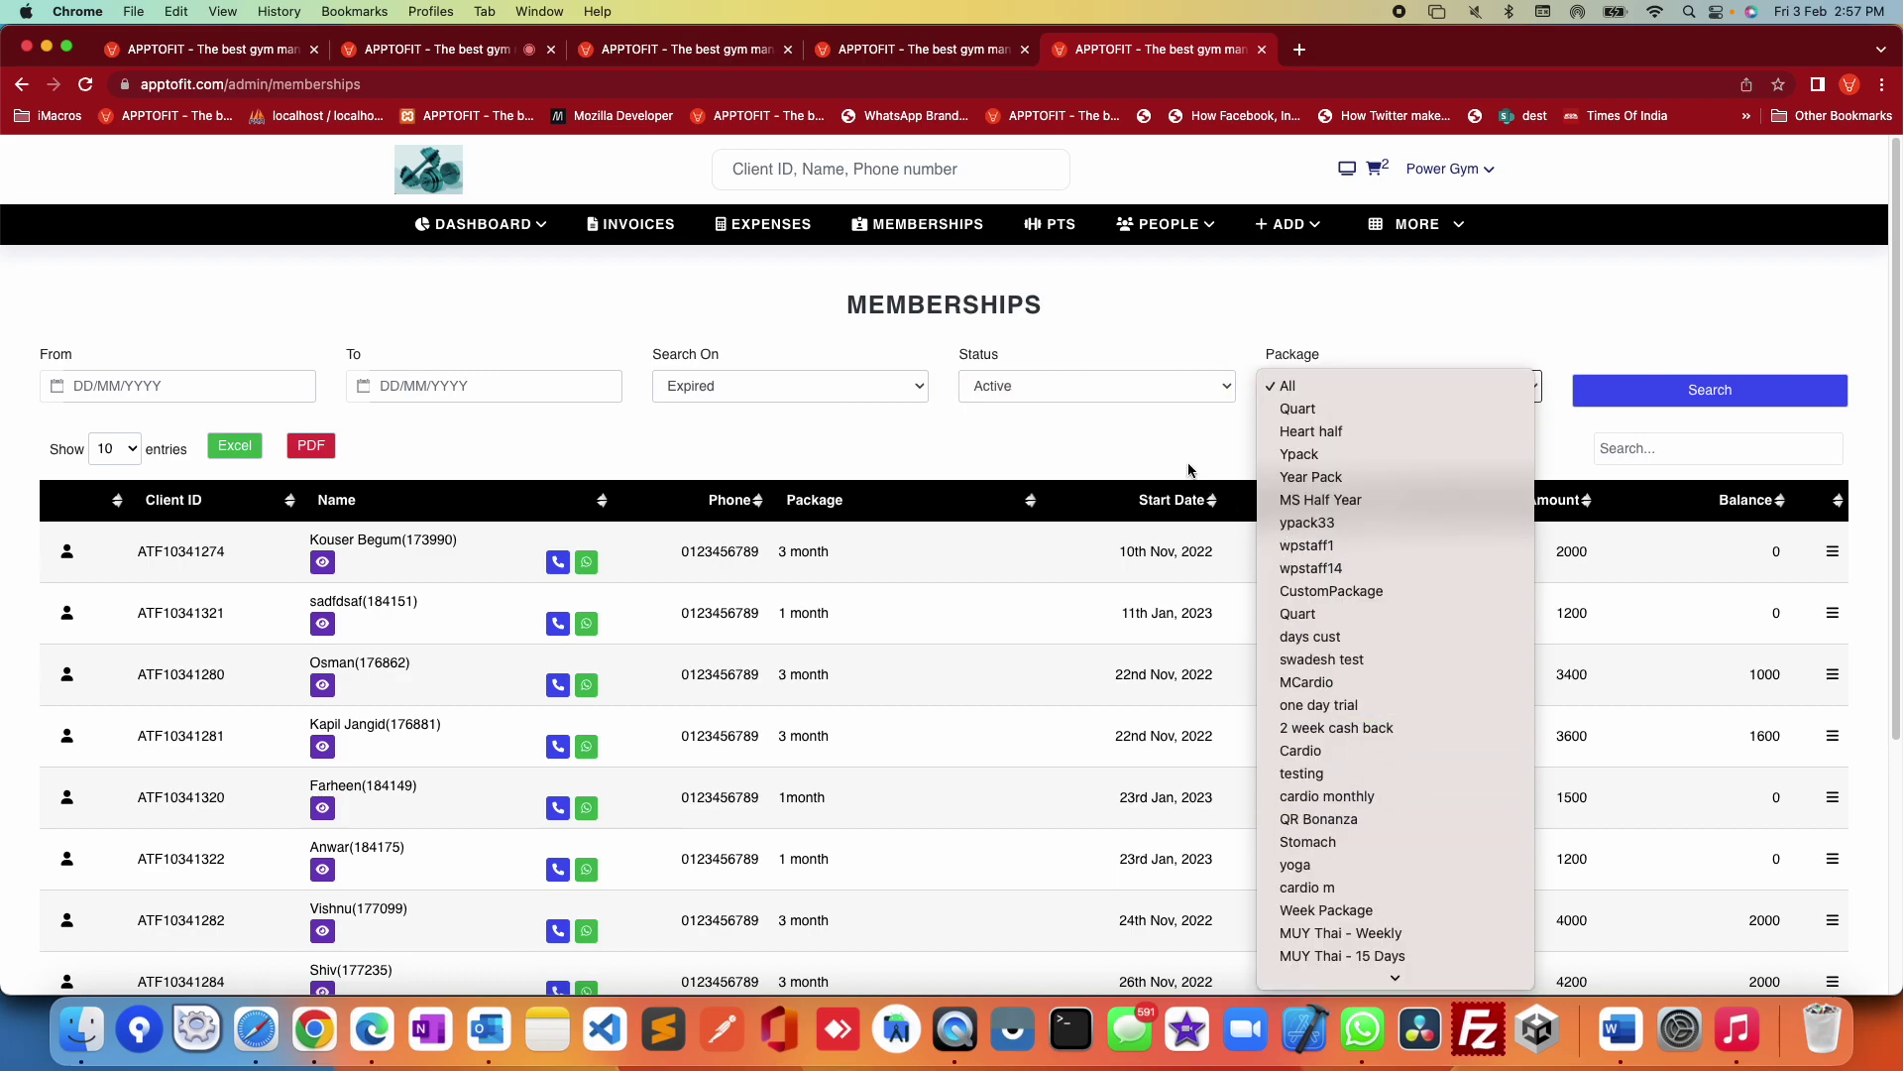
pyautogui.click(1145, 434)
pyautogui.click(1710, 389)
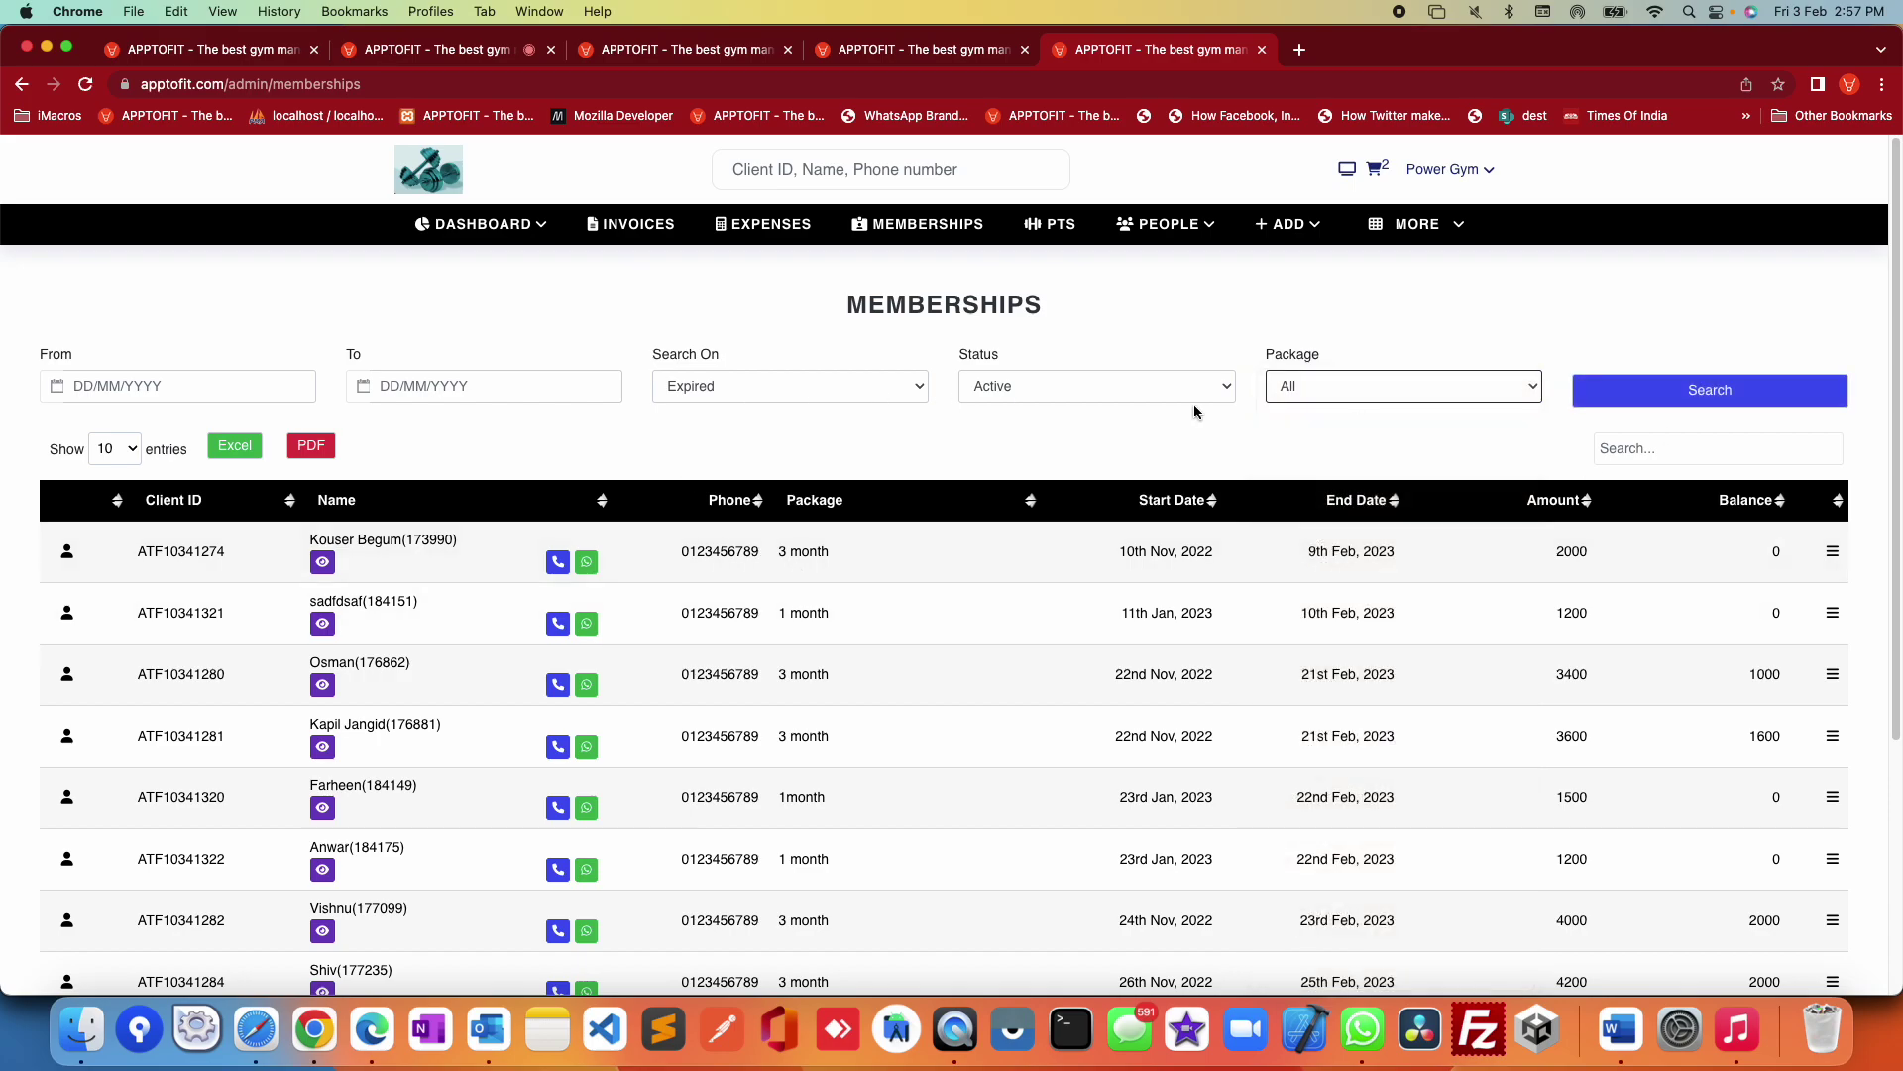
pyautogui.click(1053, 224)
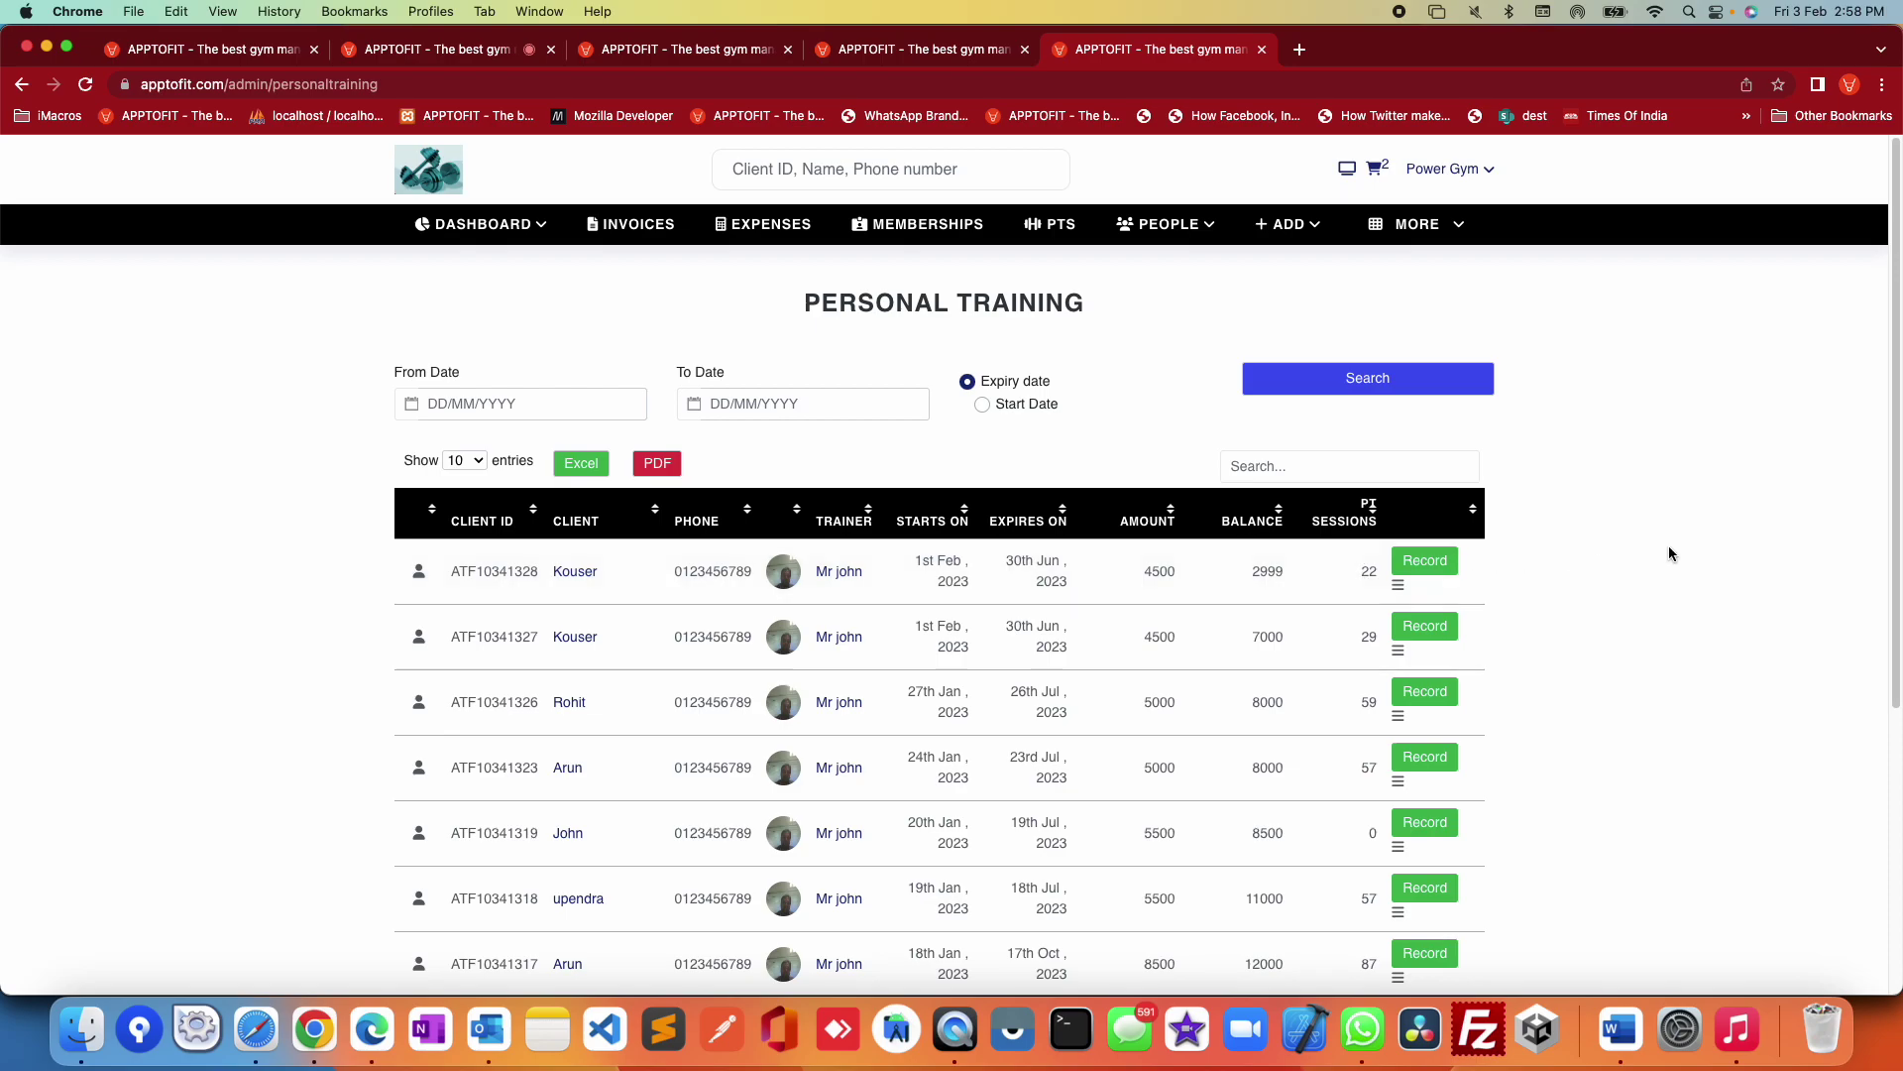
# Step: Open the PEOPLE menu from the Personal Training list
pyautogui.click(1125, 228)
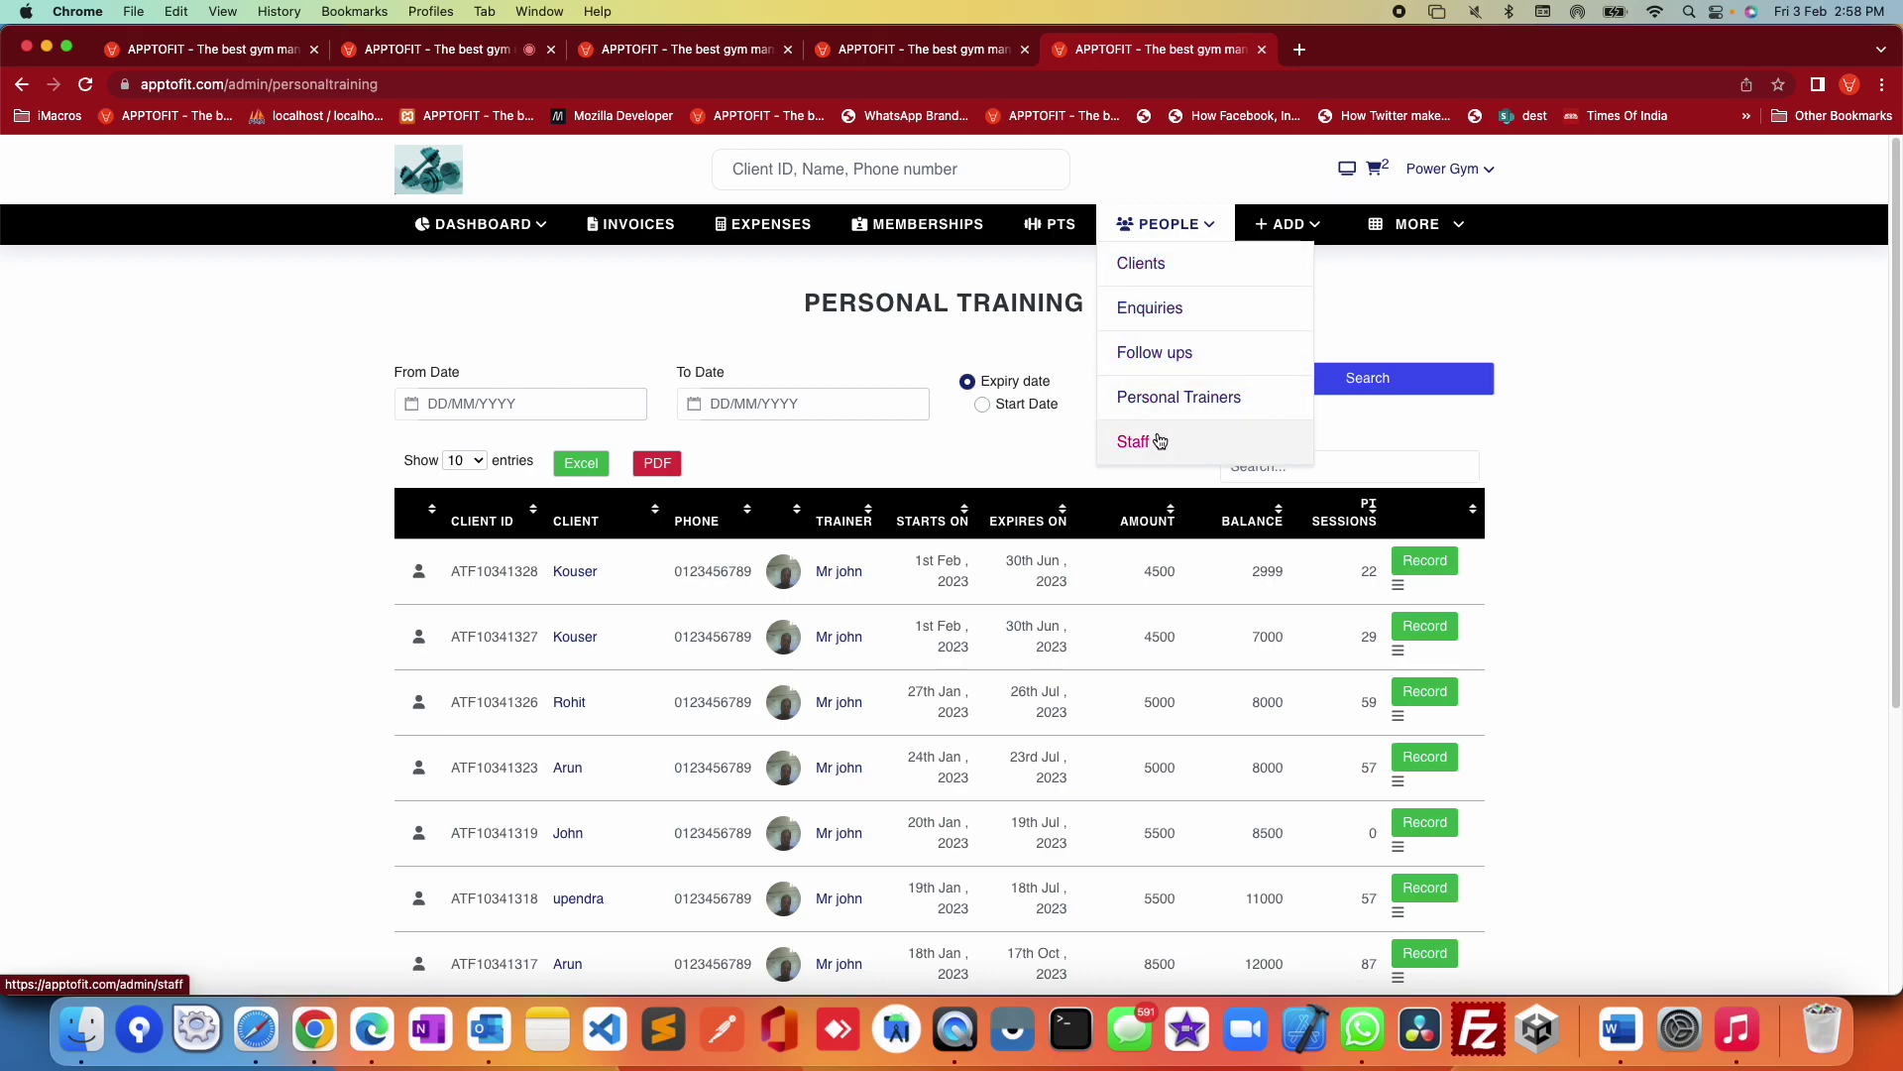
# Step: Open PEOPLE > Clients and search with the Status set to In-Active
pyautogui.click(1143, 265)
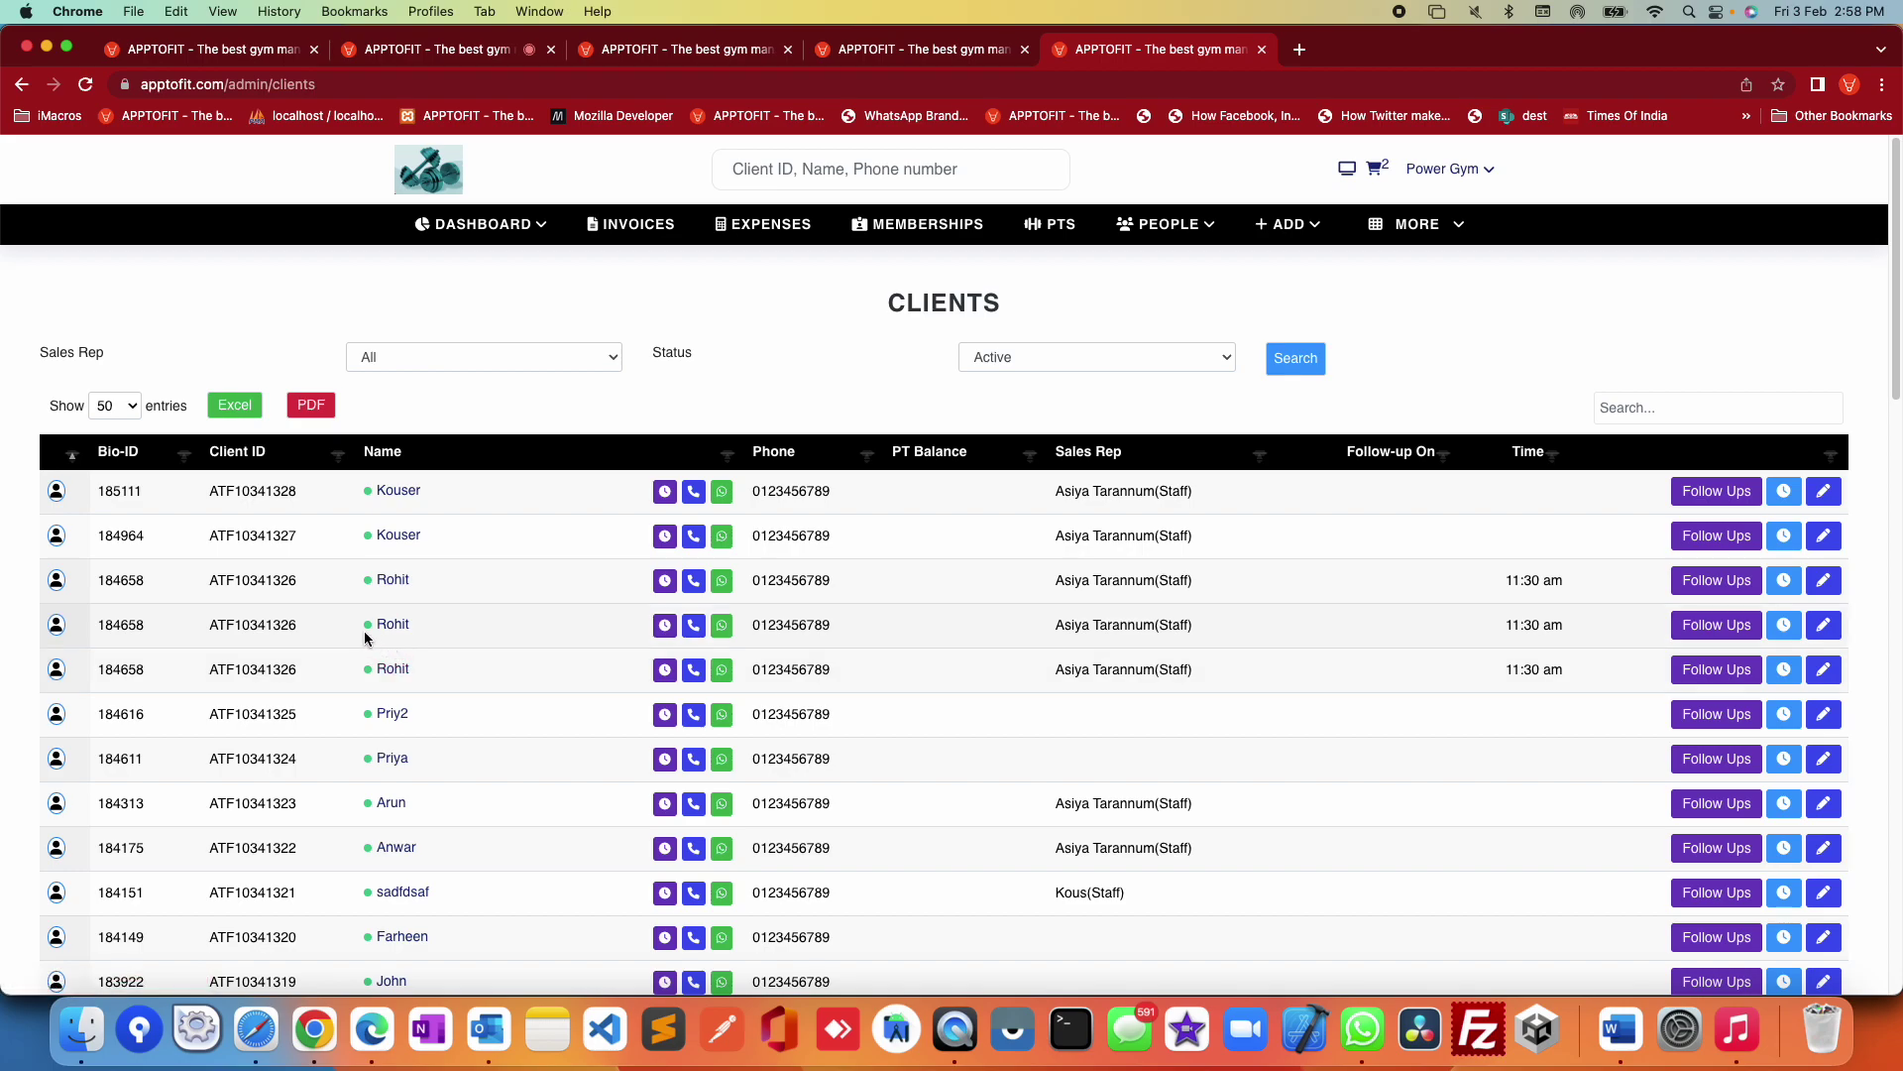
pyautogui.click(1086, 355)
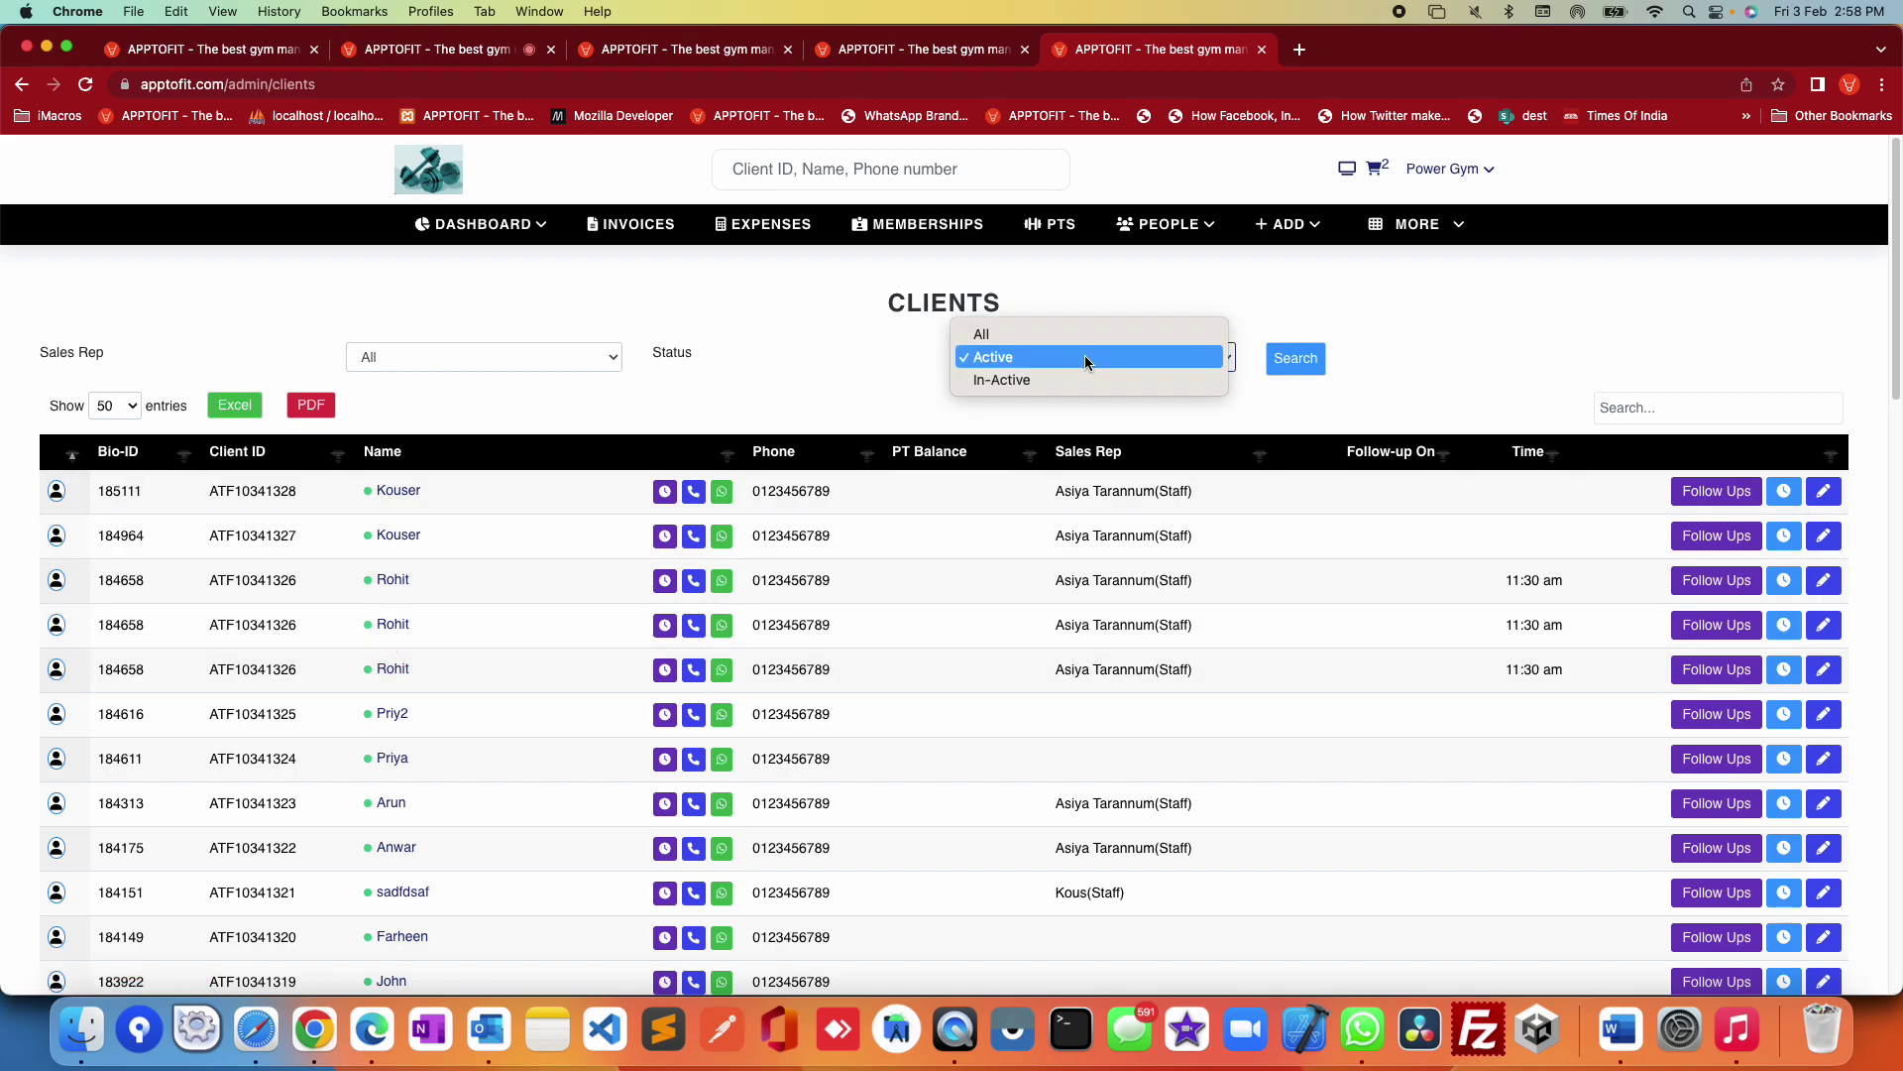
pyautogui.click(1051, 377)
pyautogui.click(1307, 365)
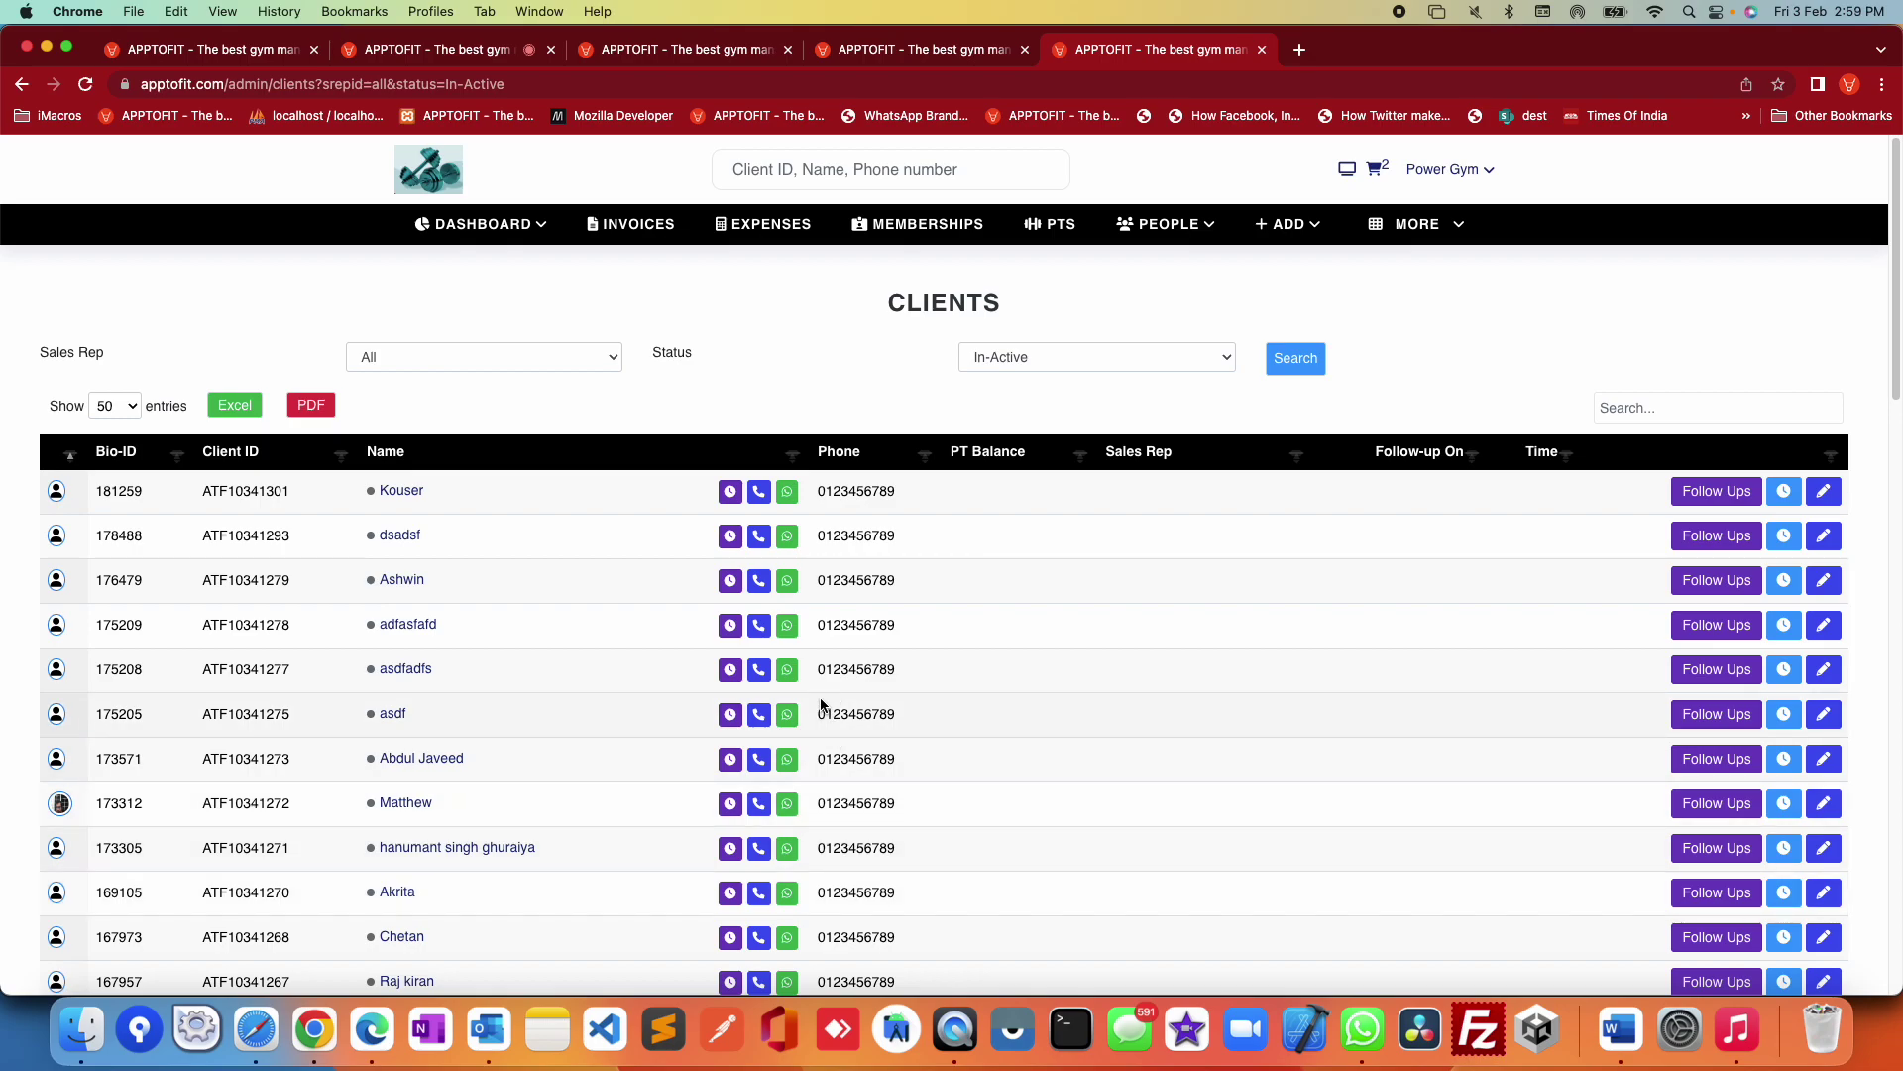
# Step: Open follow-ups for the first in-active client and look through its date and time pickers unchanged
pyautogui.click(1716, 492)
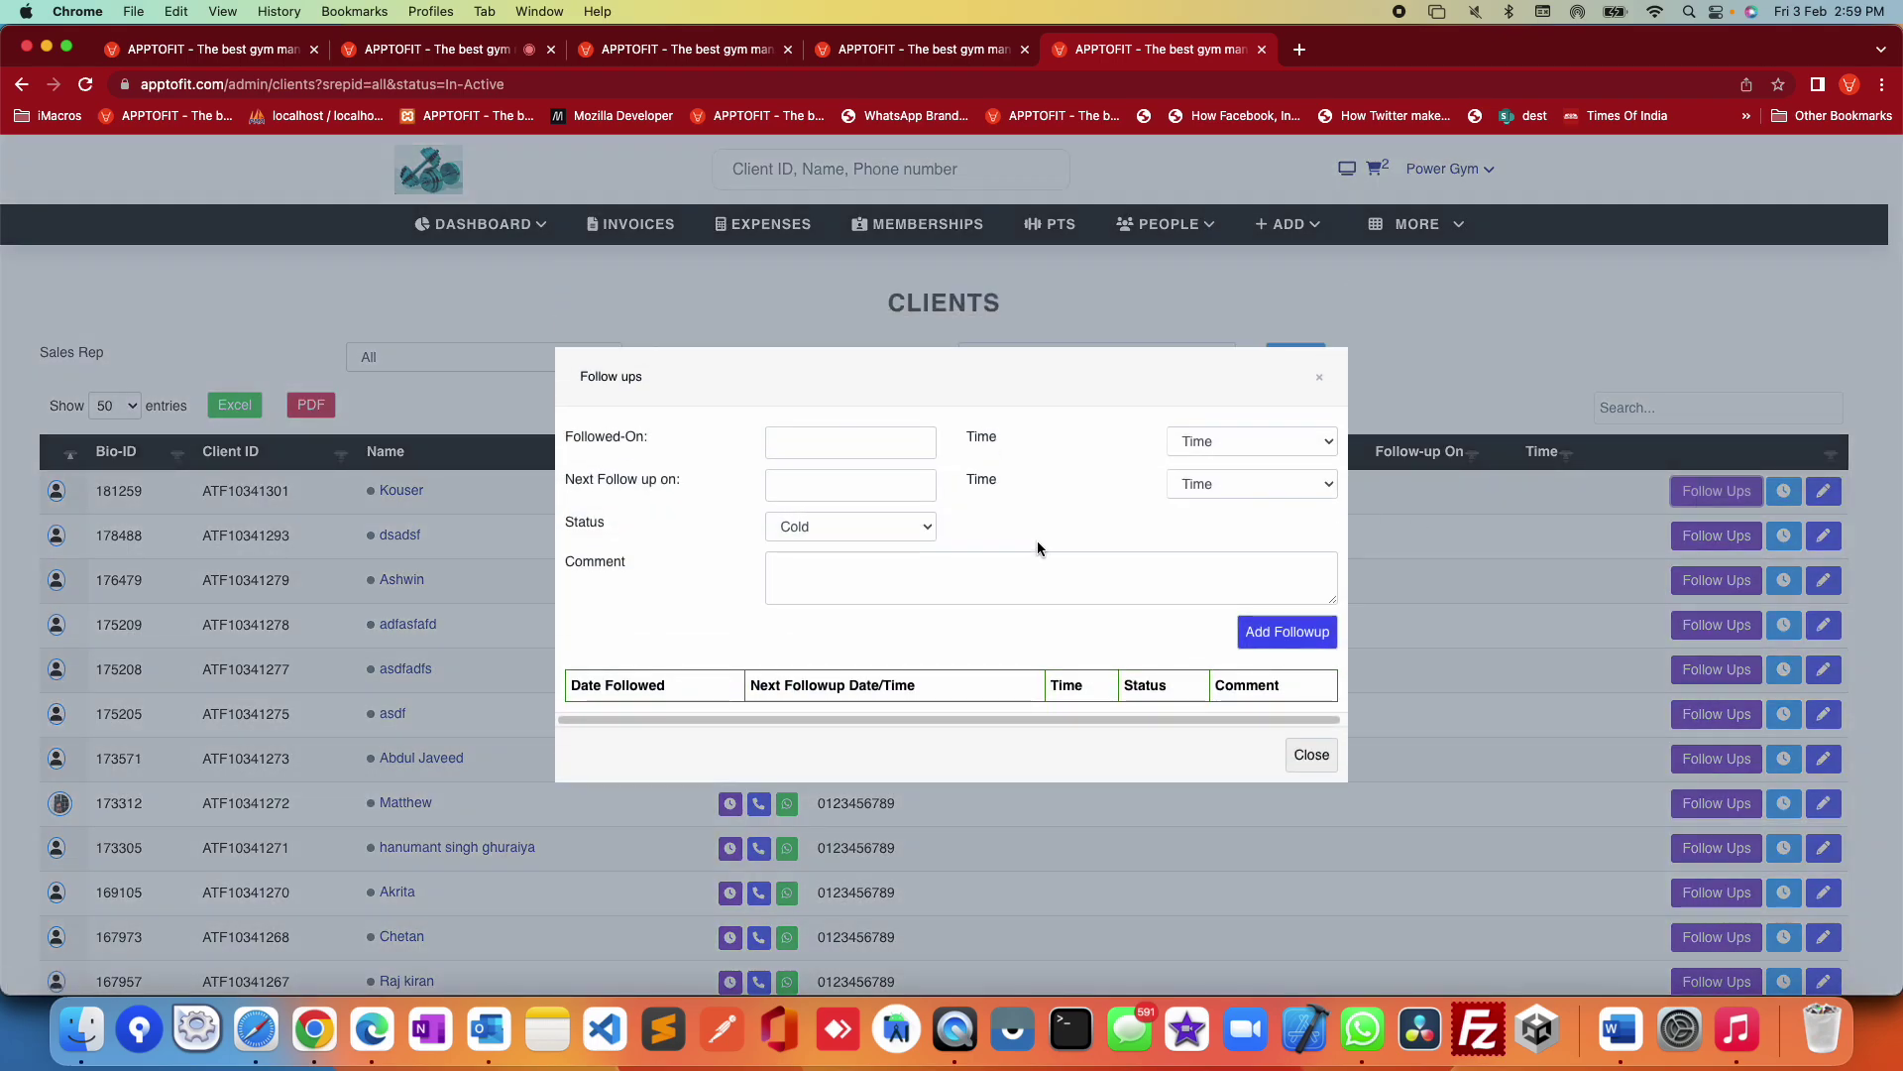
pyautogui.click(830, 444)
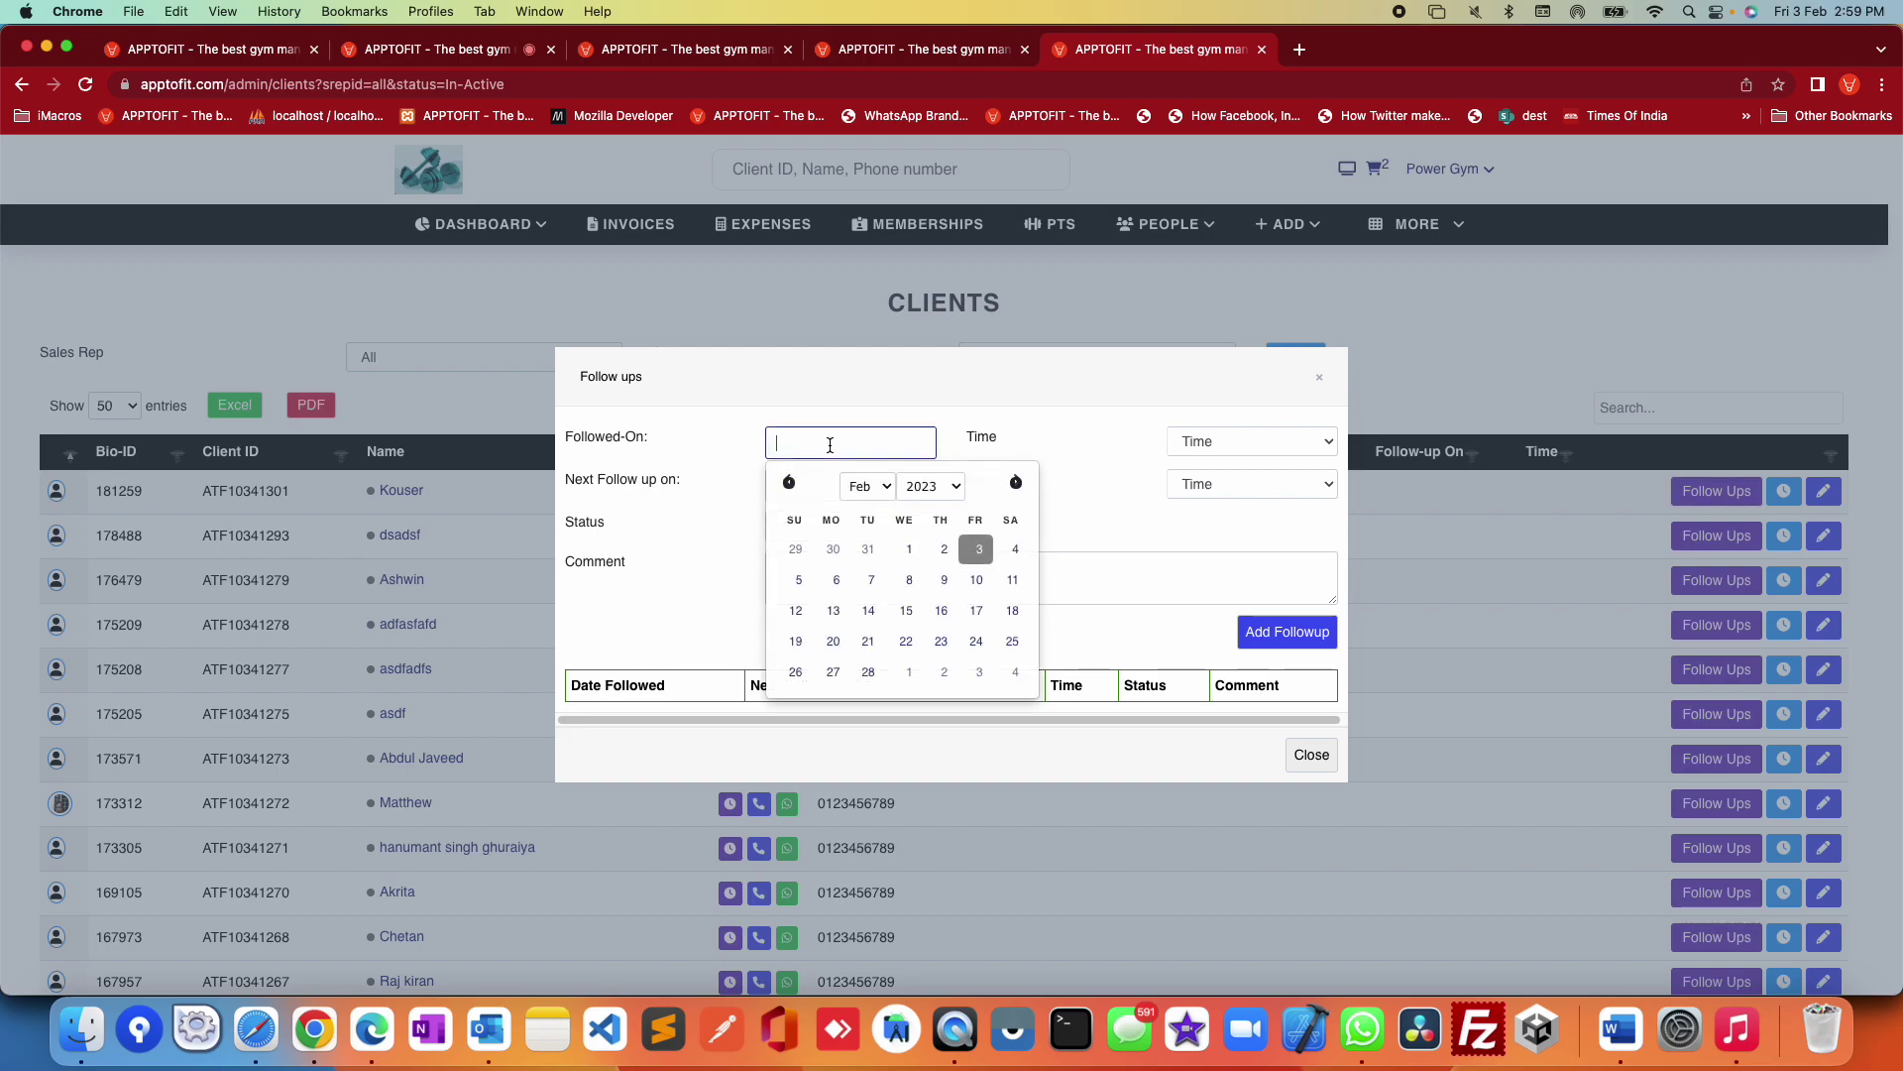
pyautogui.click(1075, 511)
pyautogui.click(853, 443)
pyautogui.click(1125, 530)
pyautogui.click(1198, 440)
pyautogui.click(1068, 530)
pyautogui.click(797, 479)
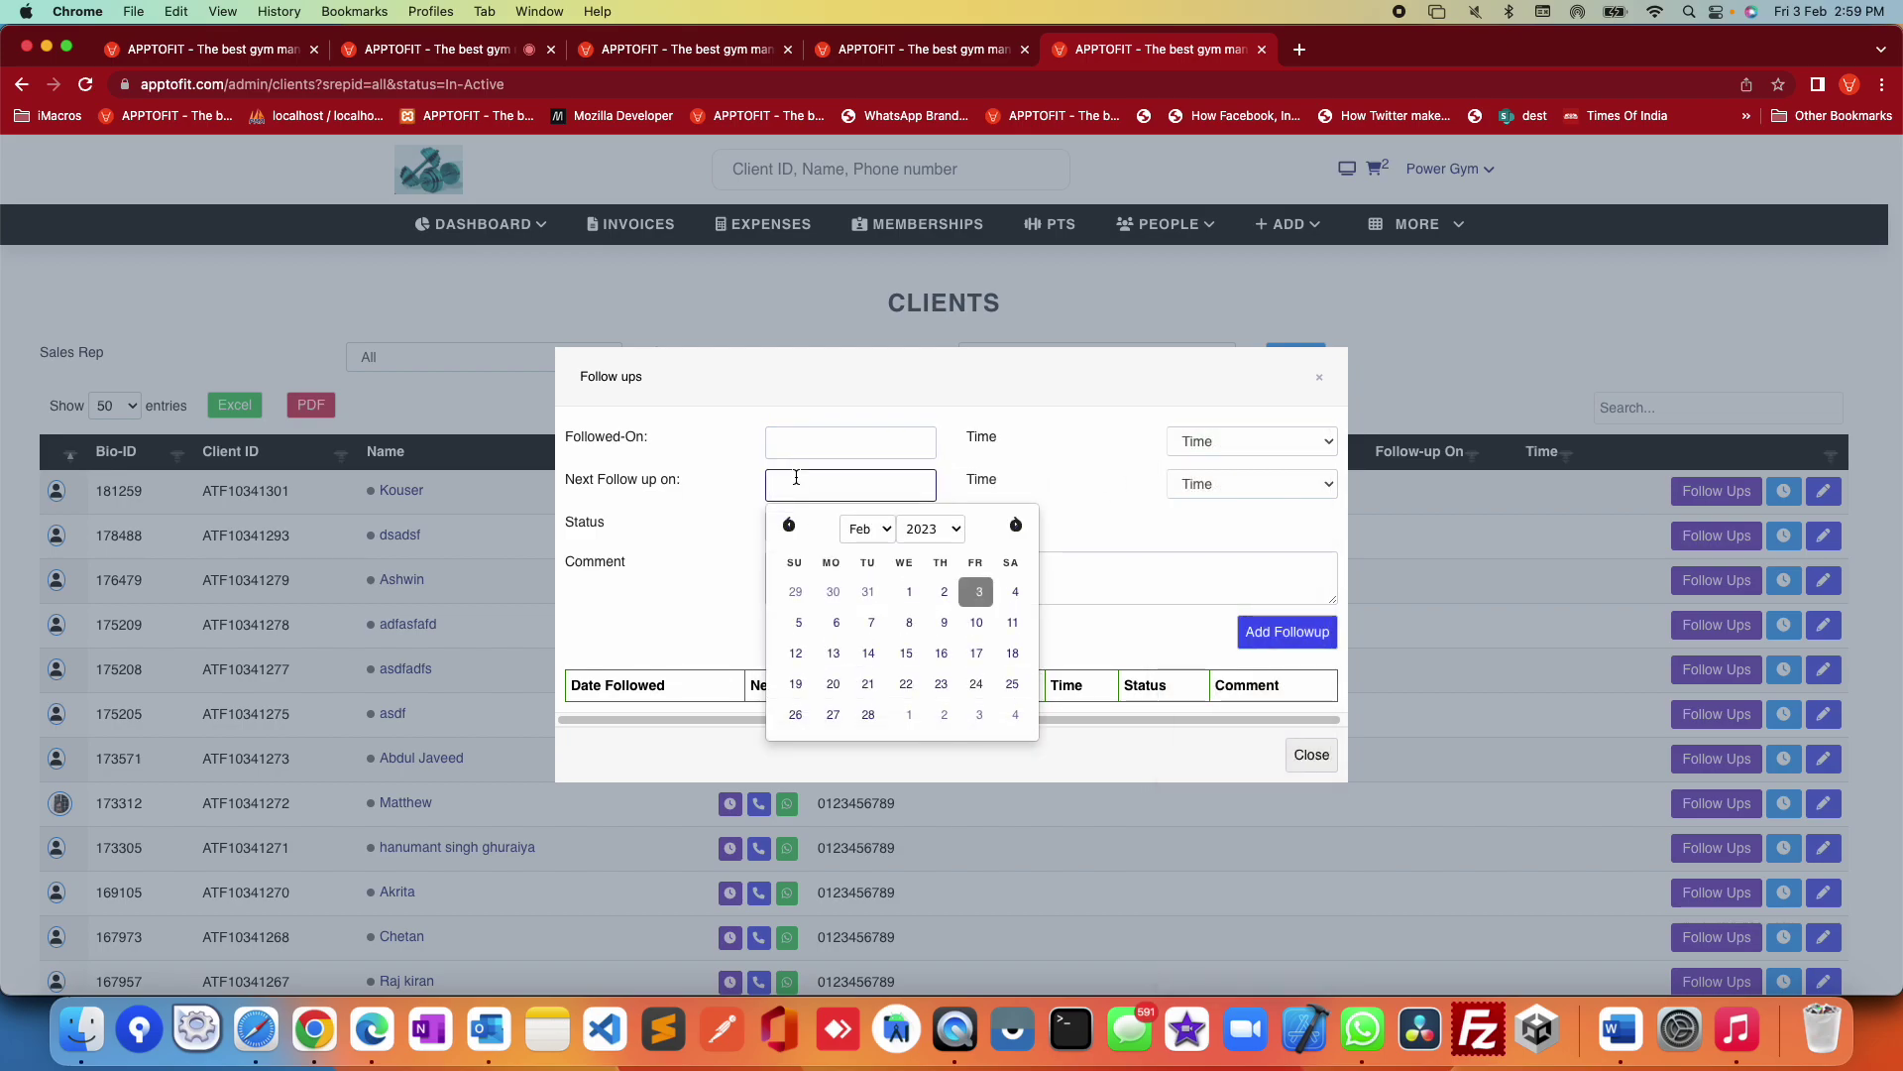
pyautogui.click(1153, 540)
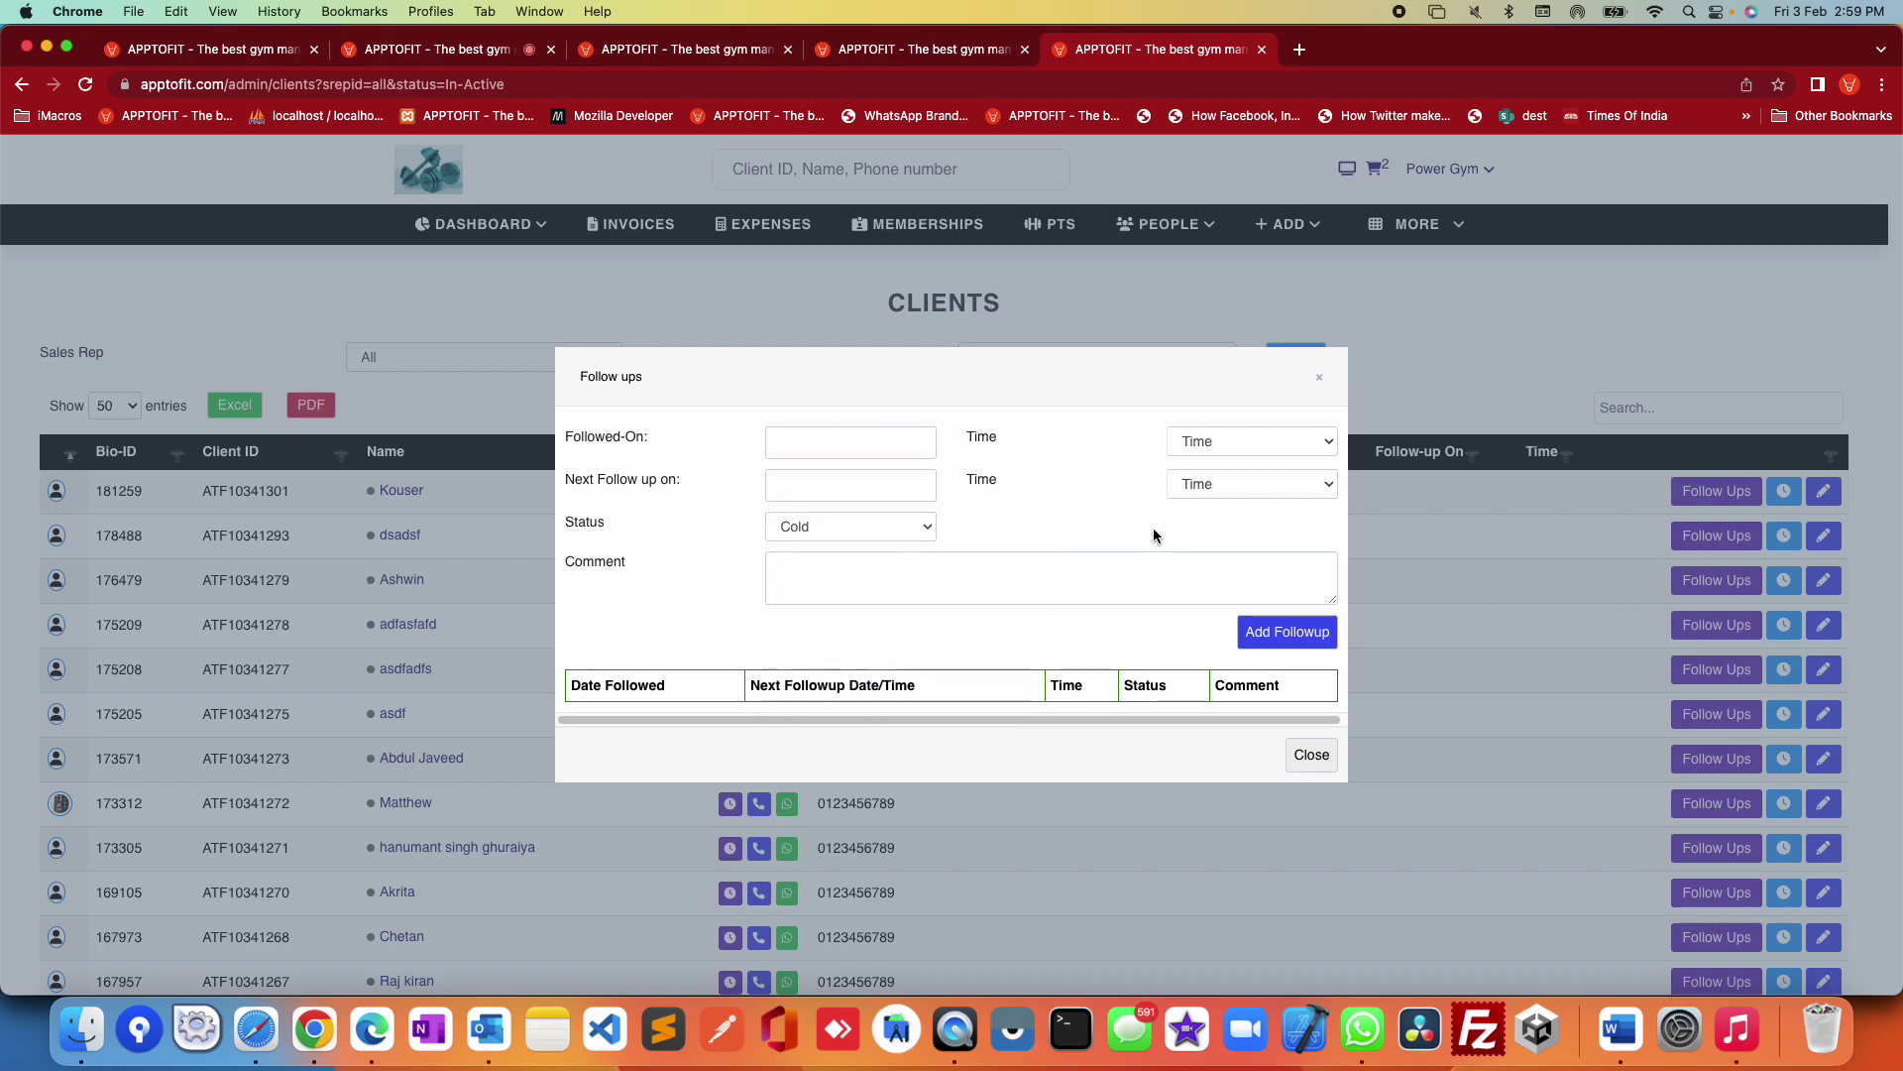
pyautogui.click(1199, 486)
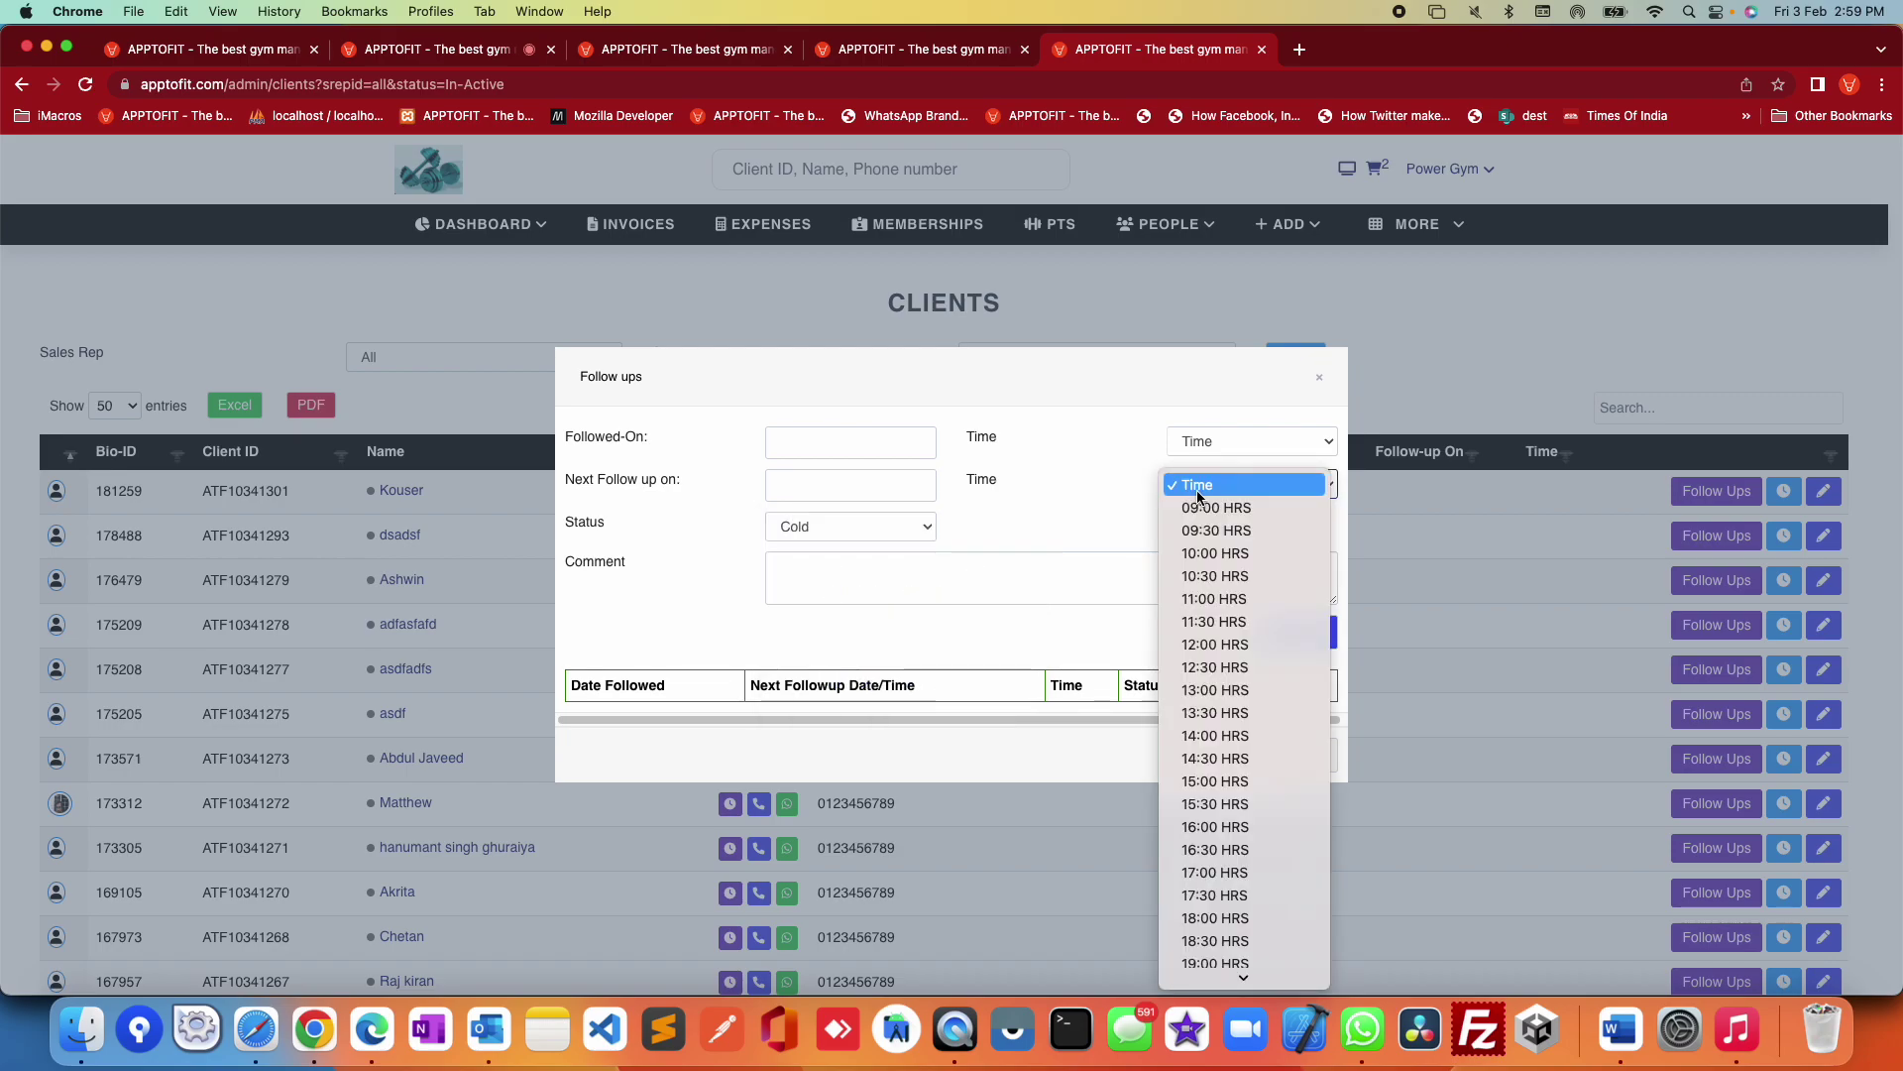
pyautogui.click(1043, 497)
# Step: Change the follow-up status from Cold to Hot, then close the dialog without saving
pyautogui.click(910, 530)
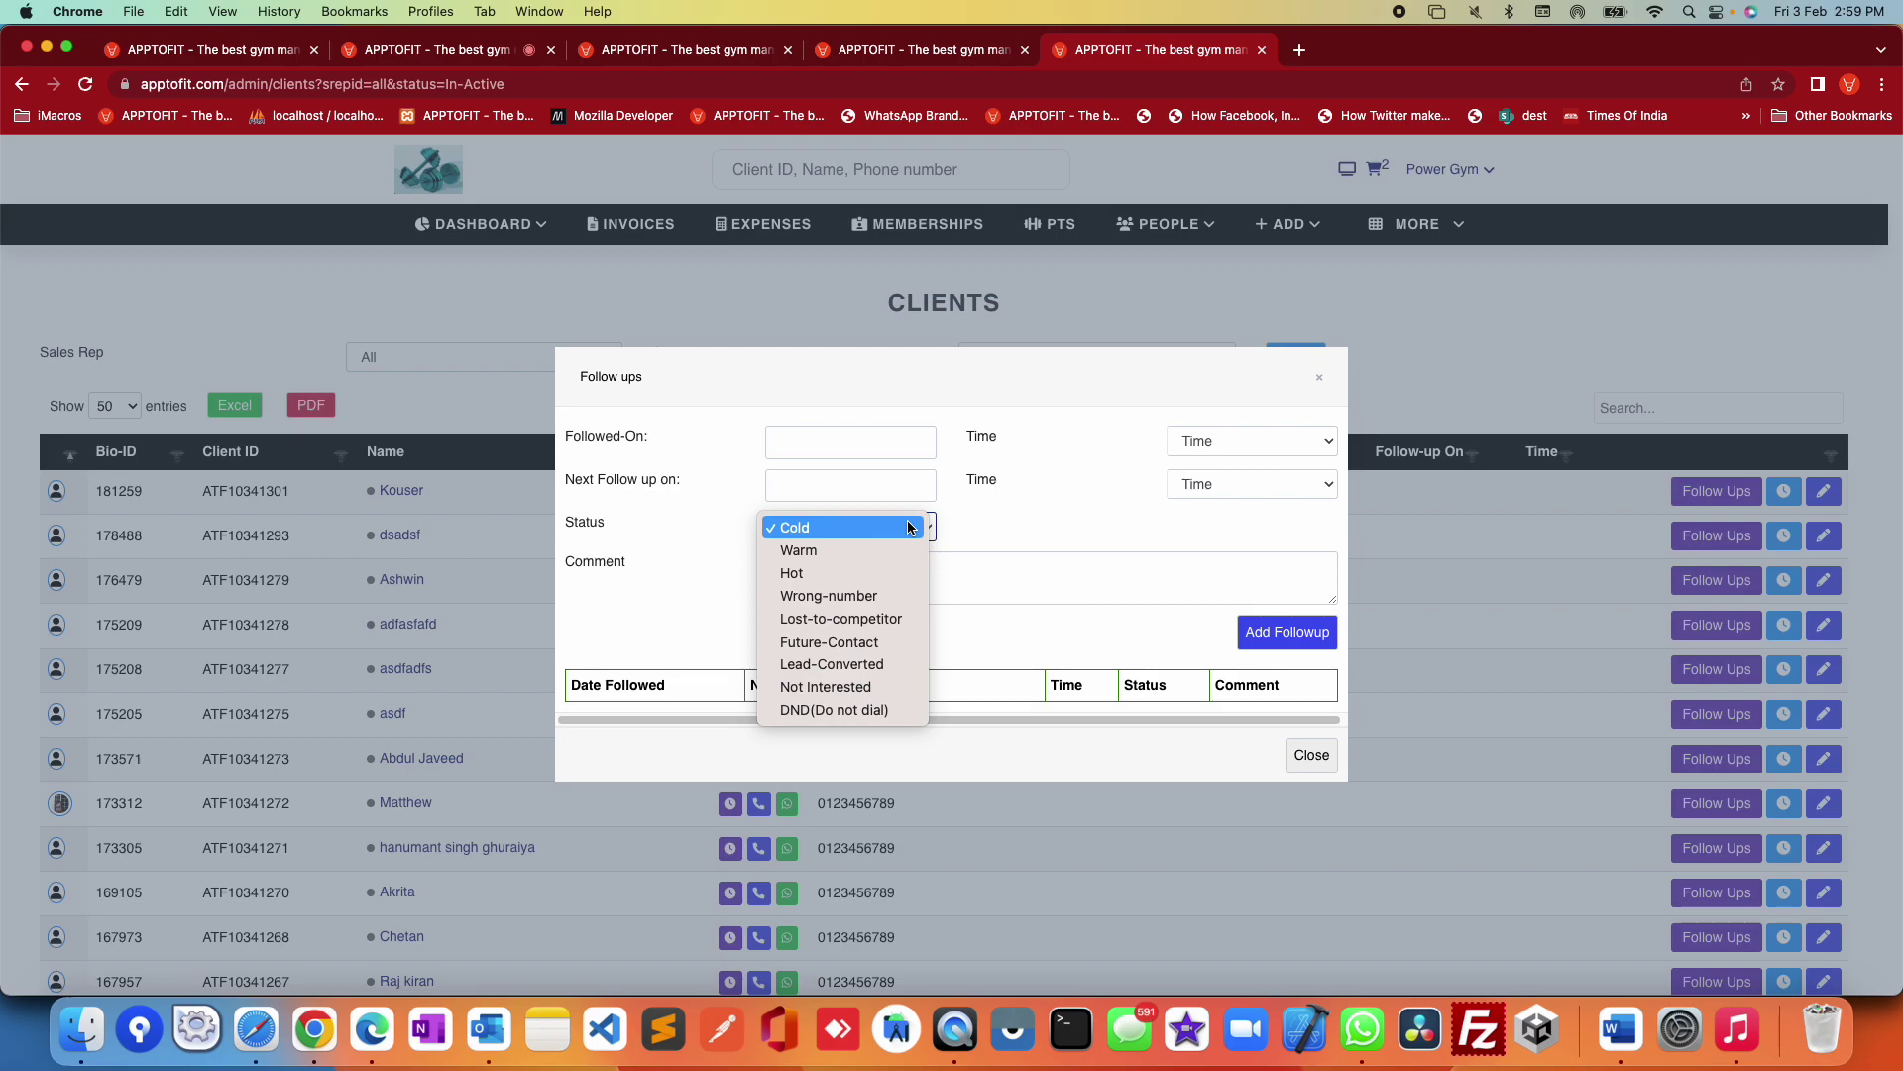
pyautogui.click(1051, 523)
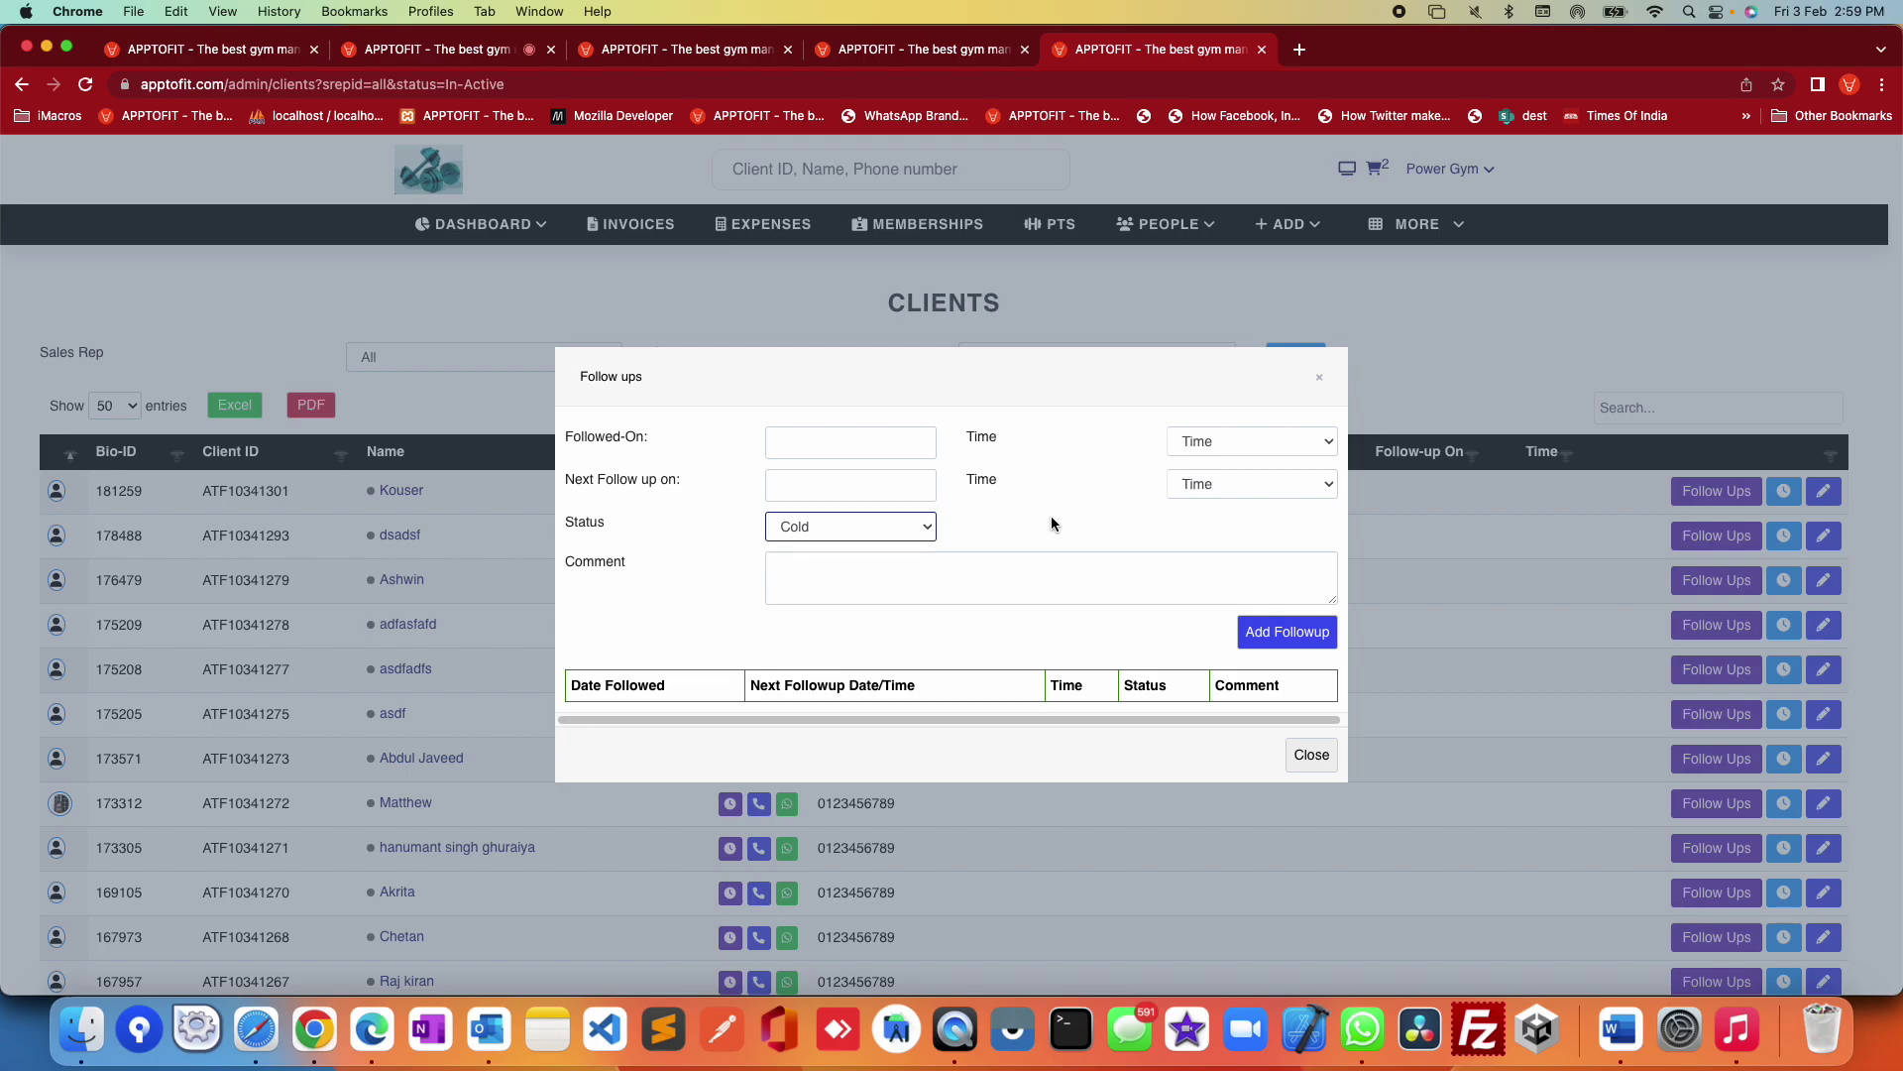
pyautogui.click(847, 528)
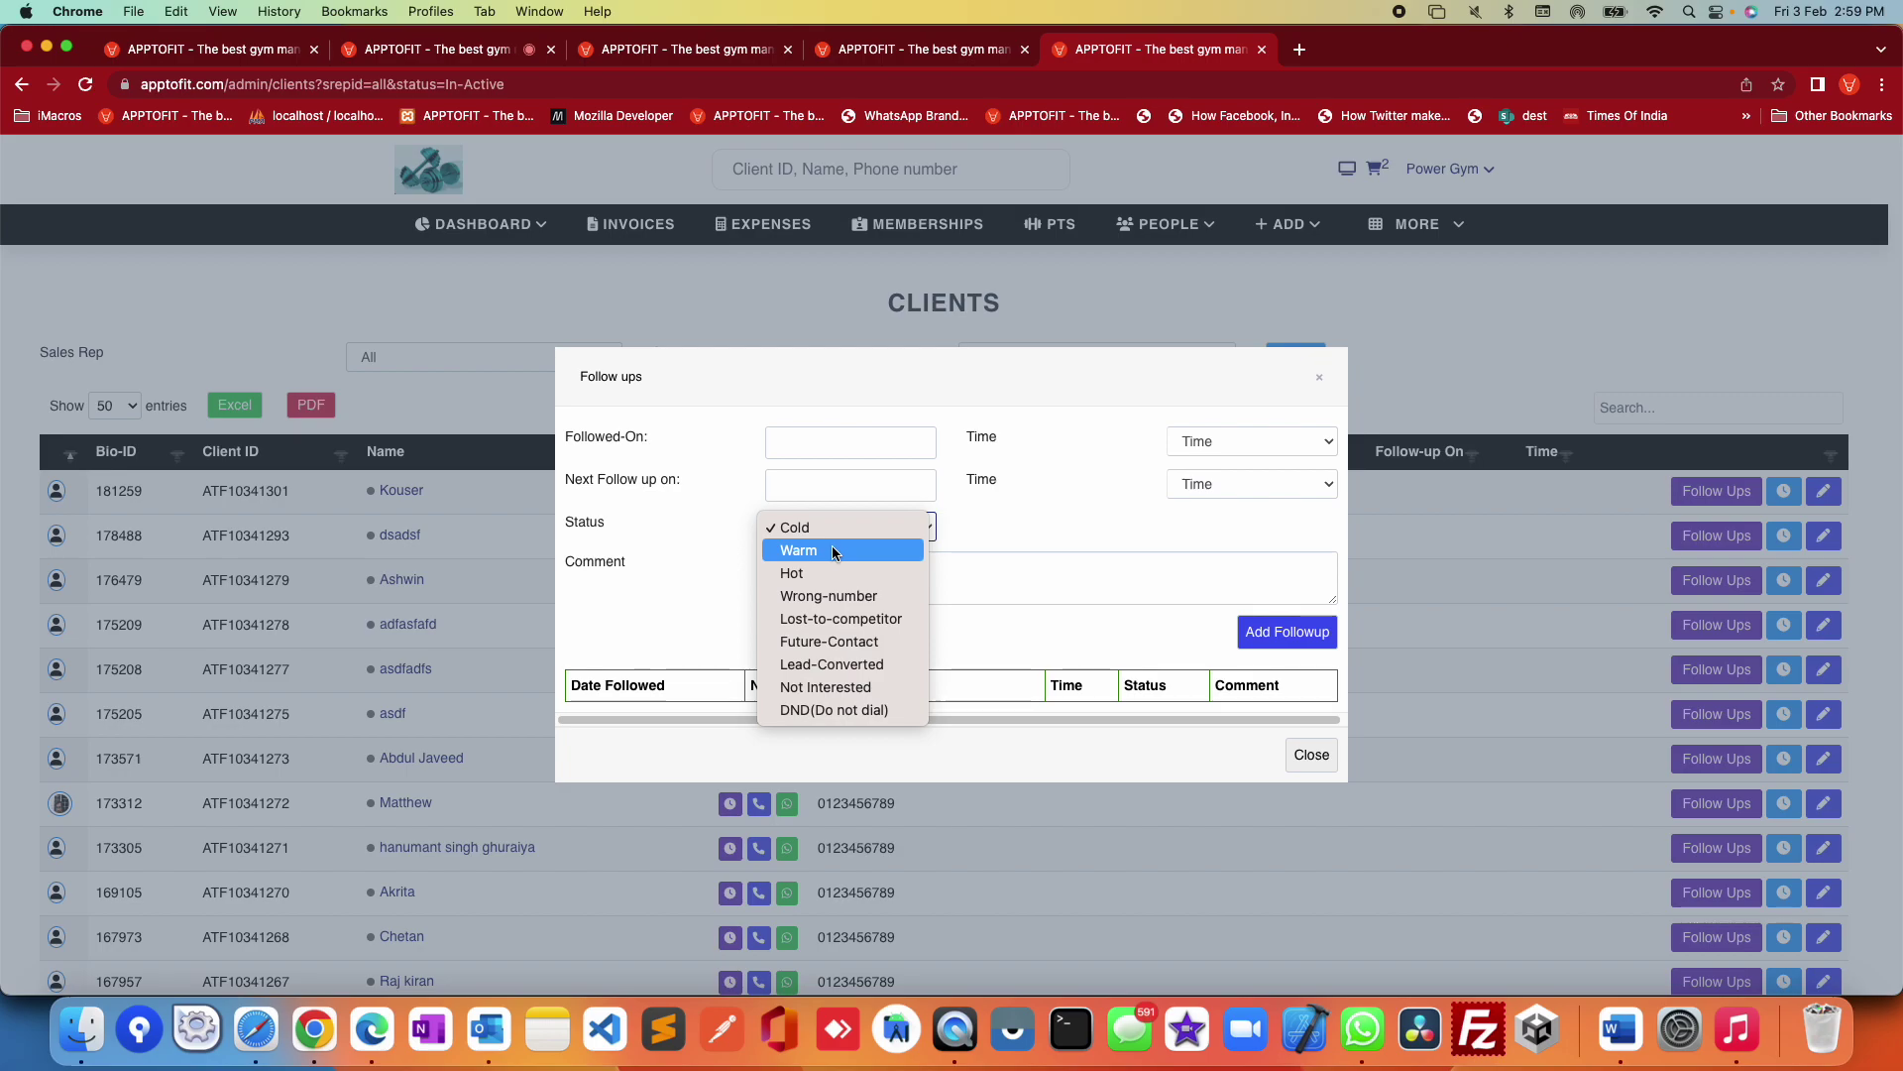
pyautogui.click(838, 569)
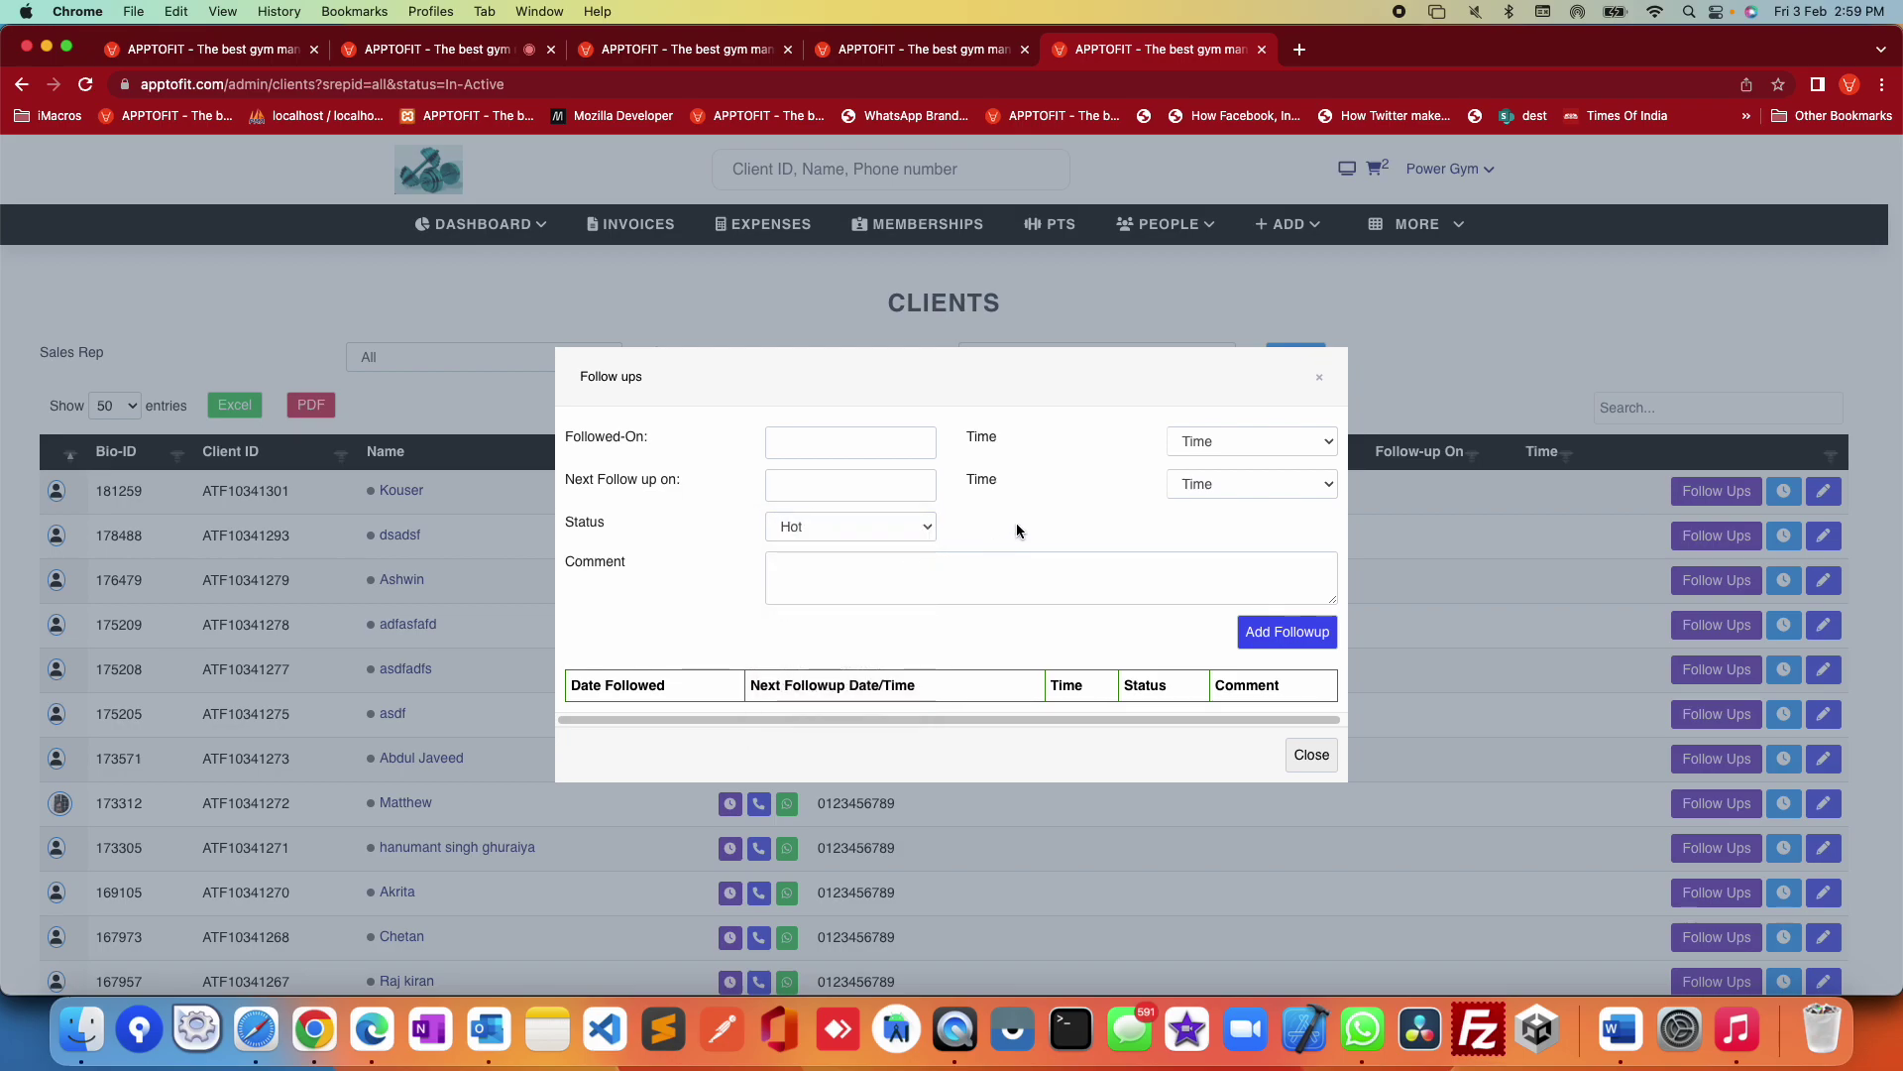
pyautogui.click(823, 528)
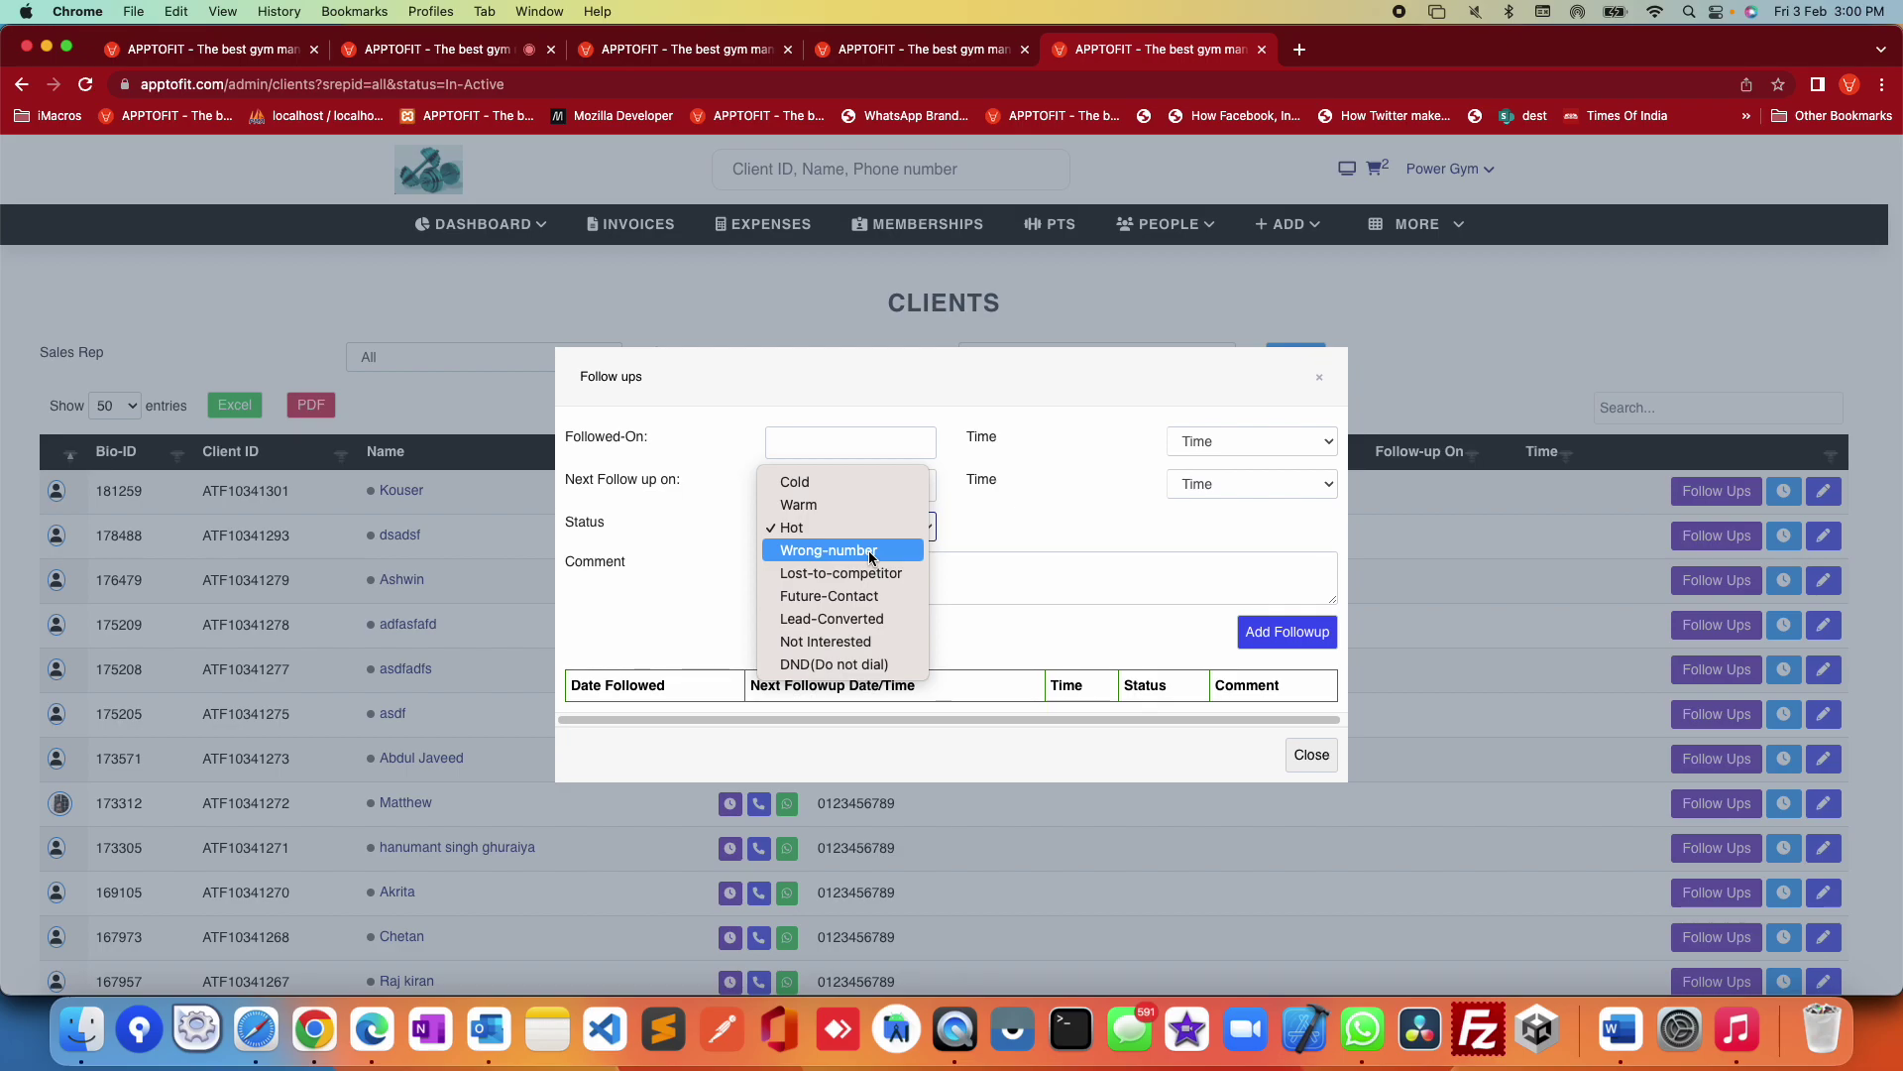
pyautogui.click(1031, 535)
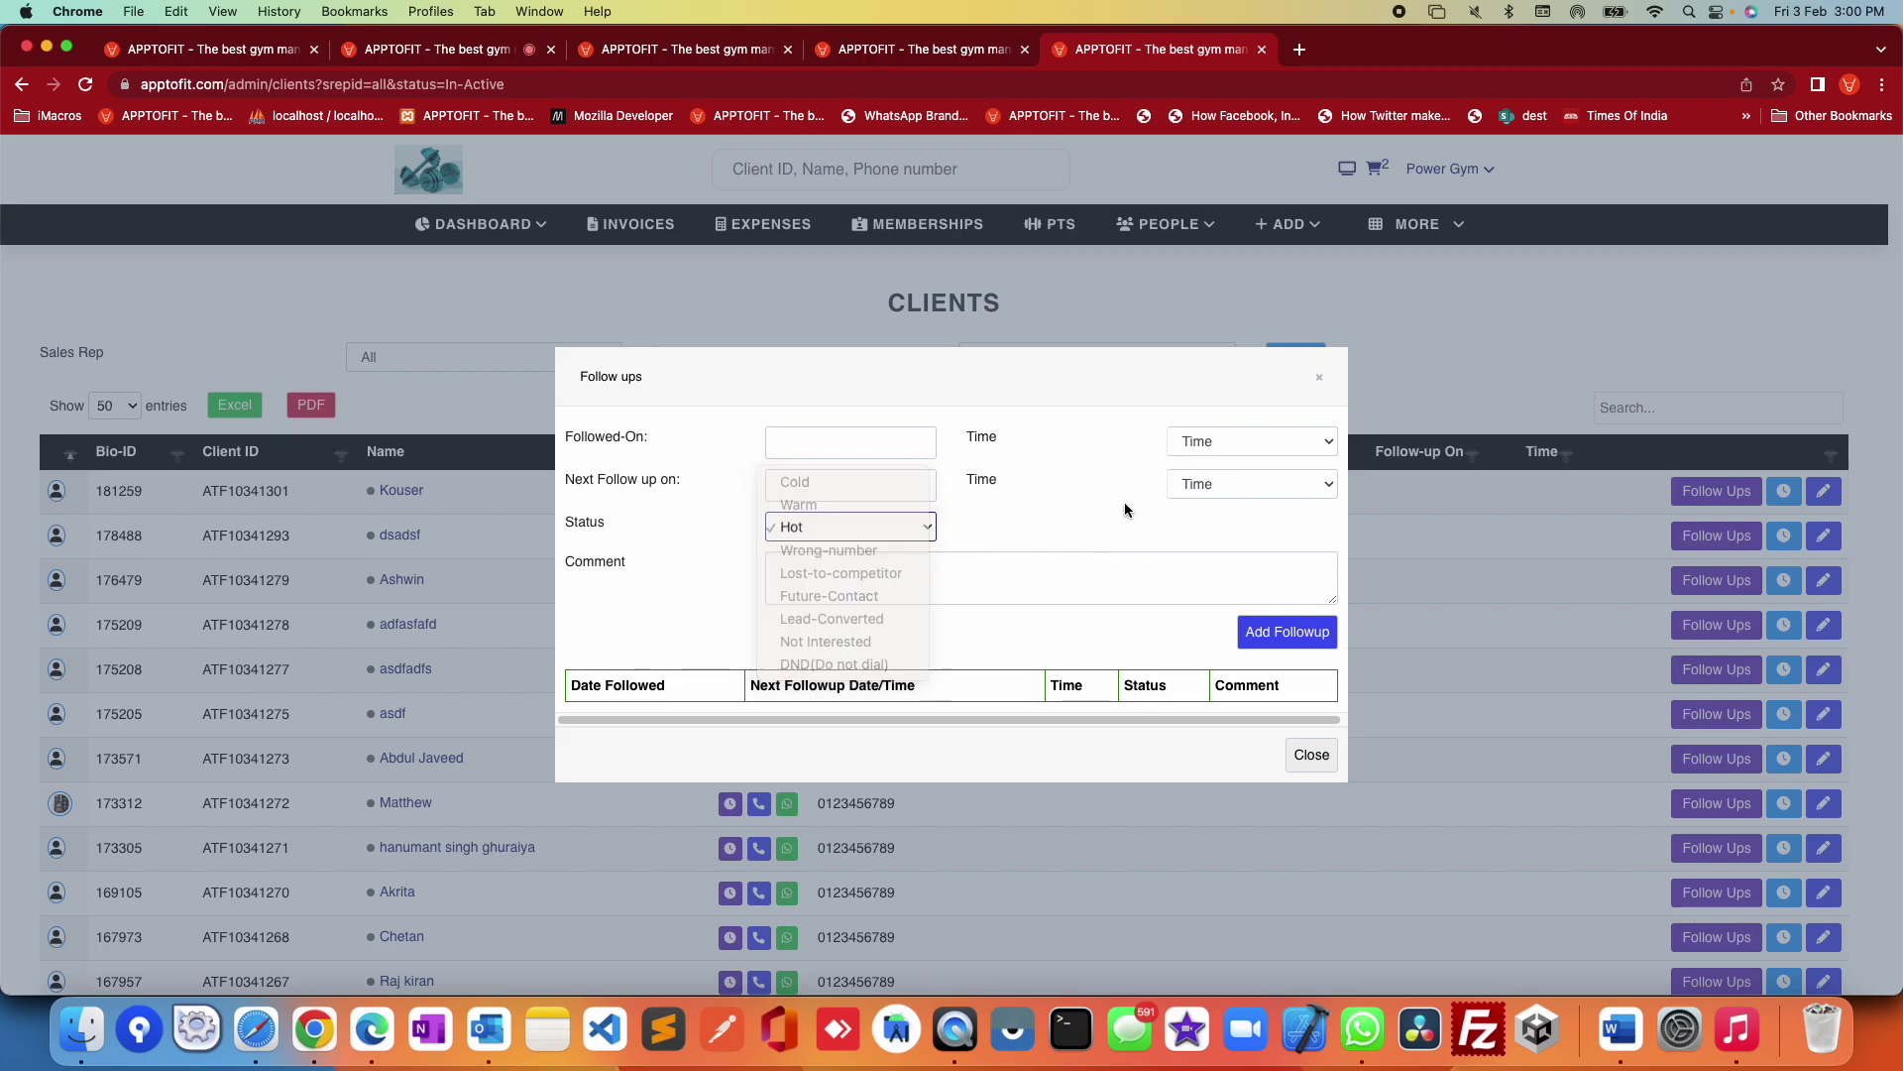
pyautogui.click(1320, 382)
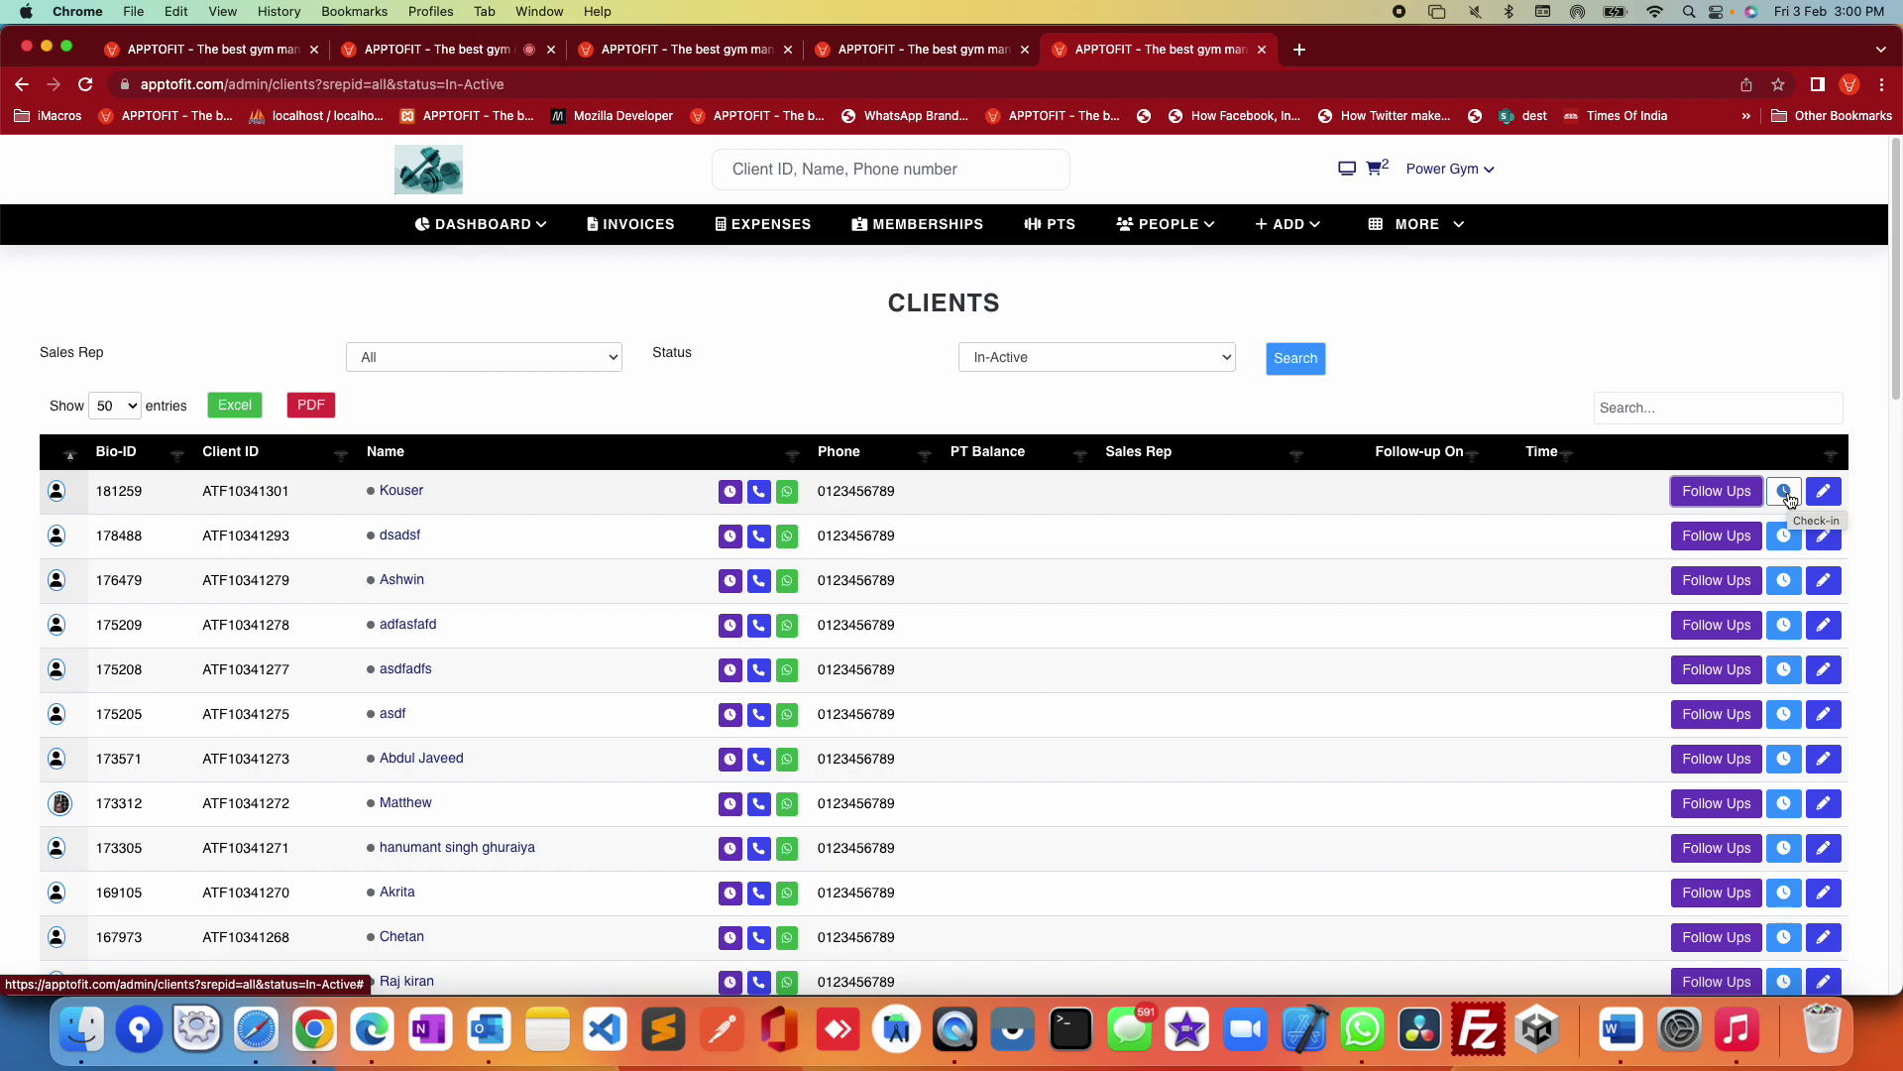
pyautogui.click(1786, 491)
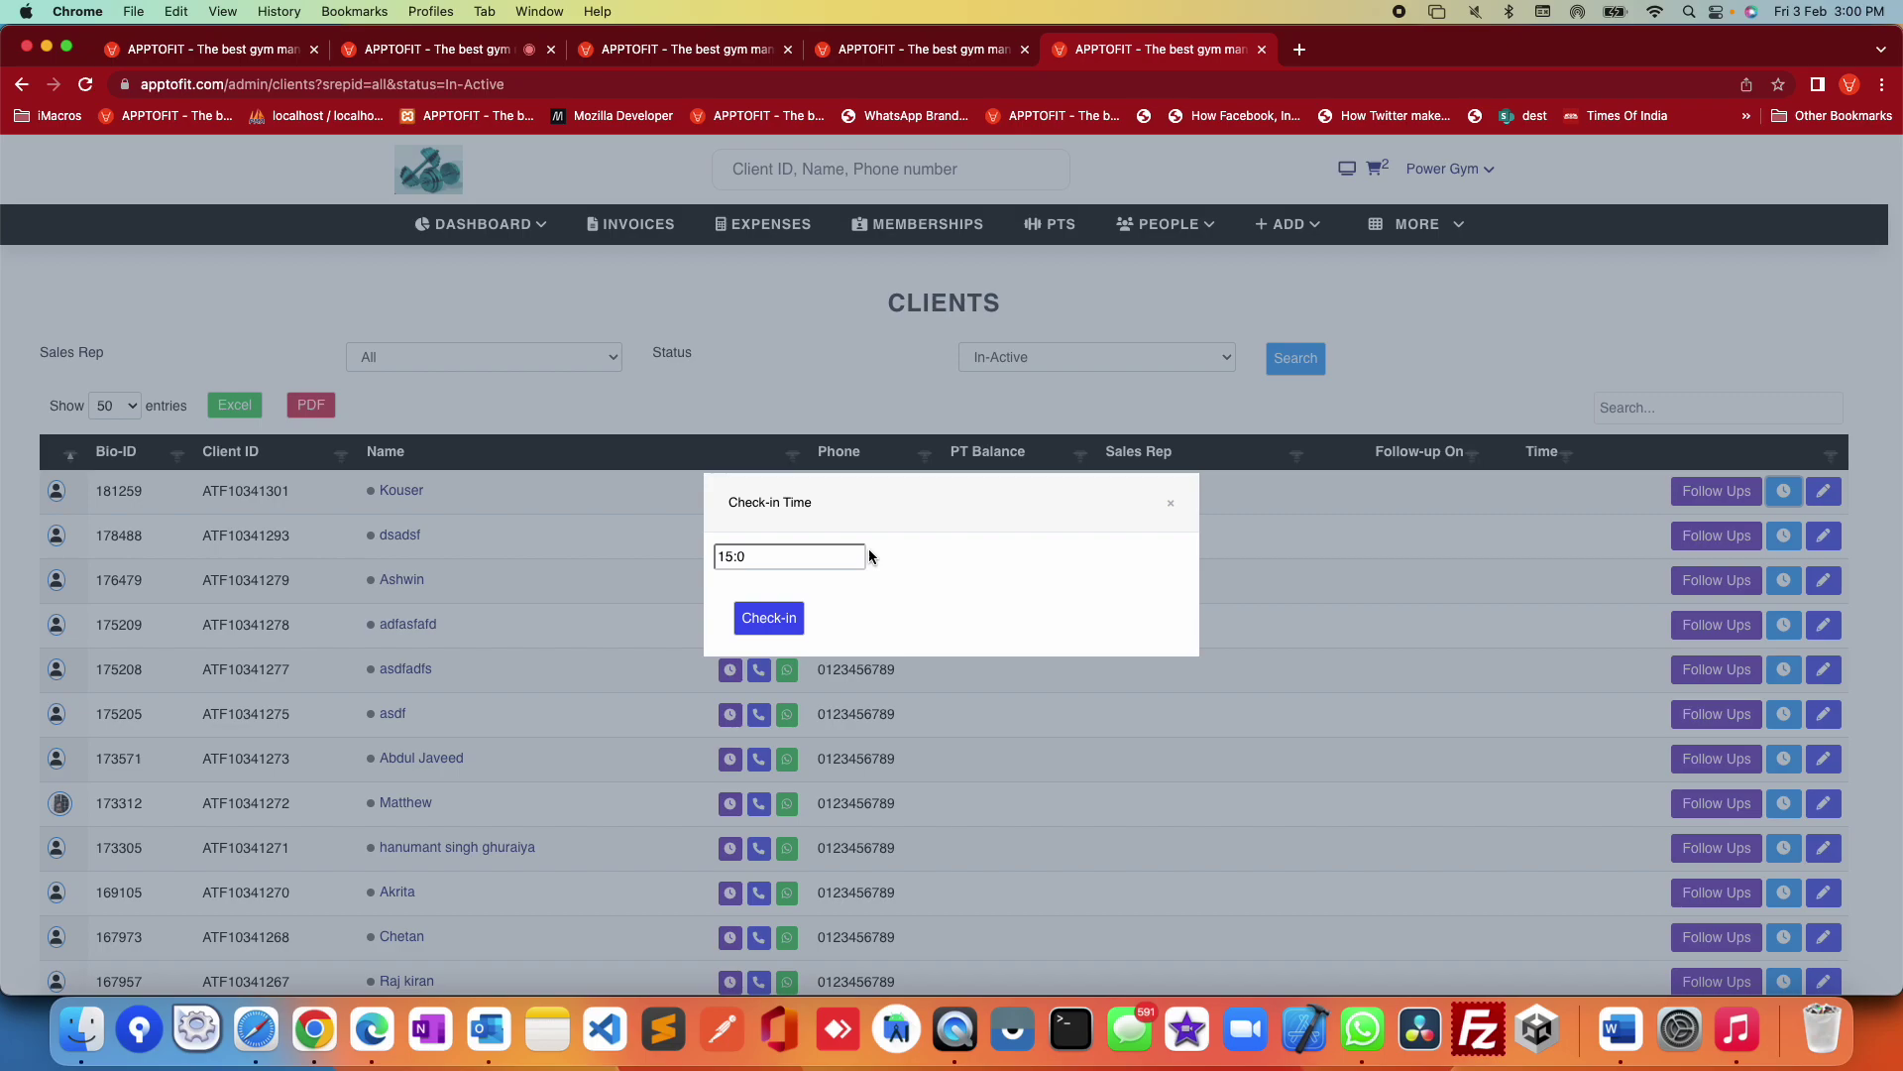
pyautogui.click(1171, 505)
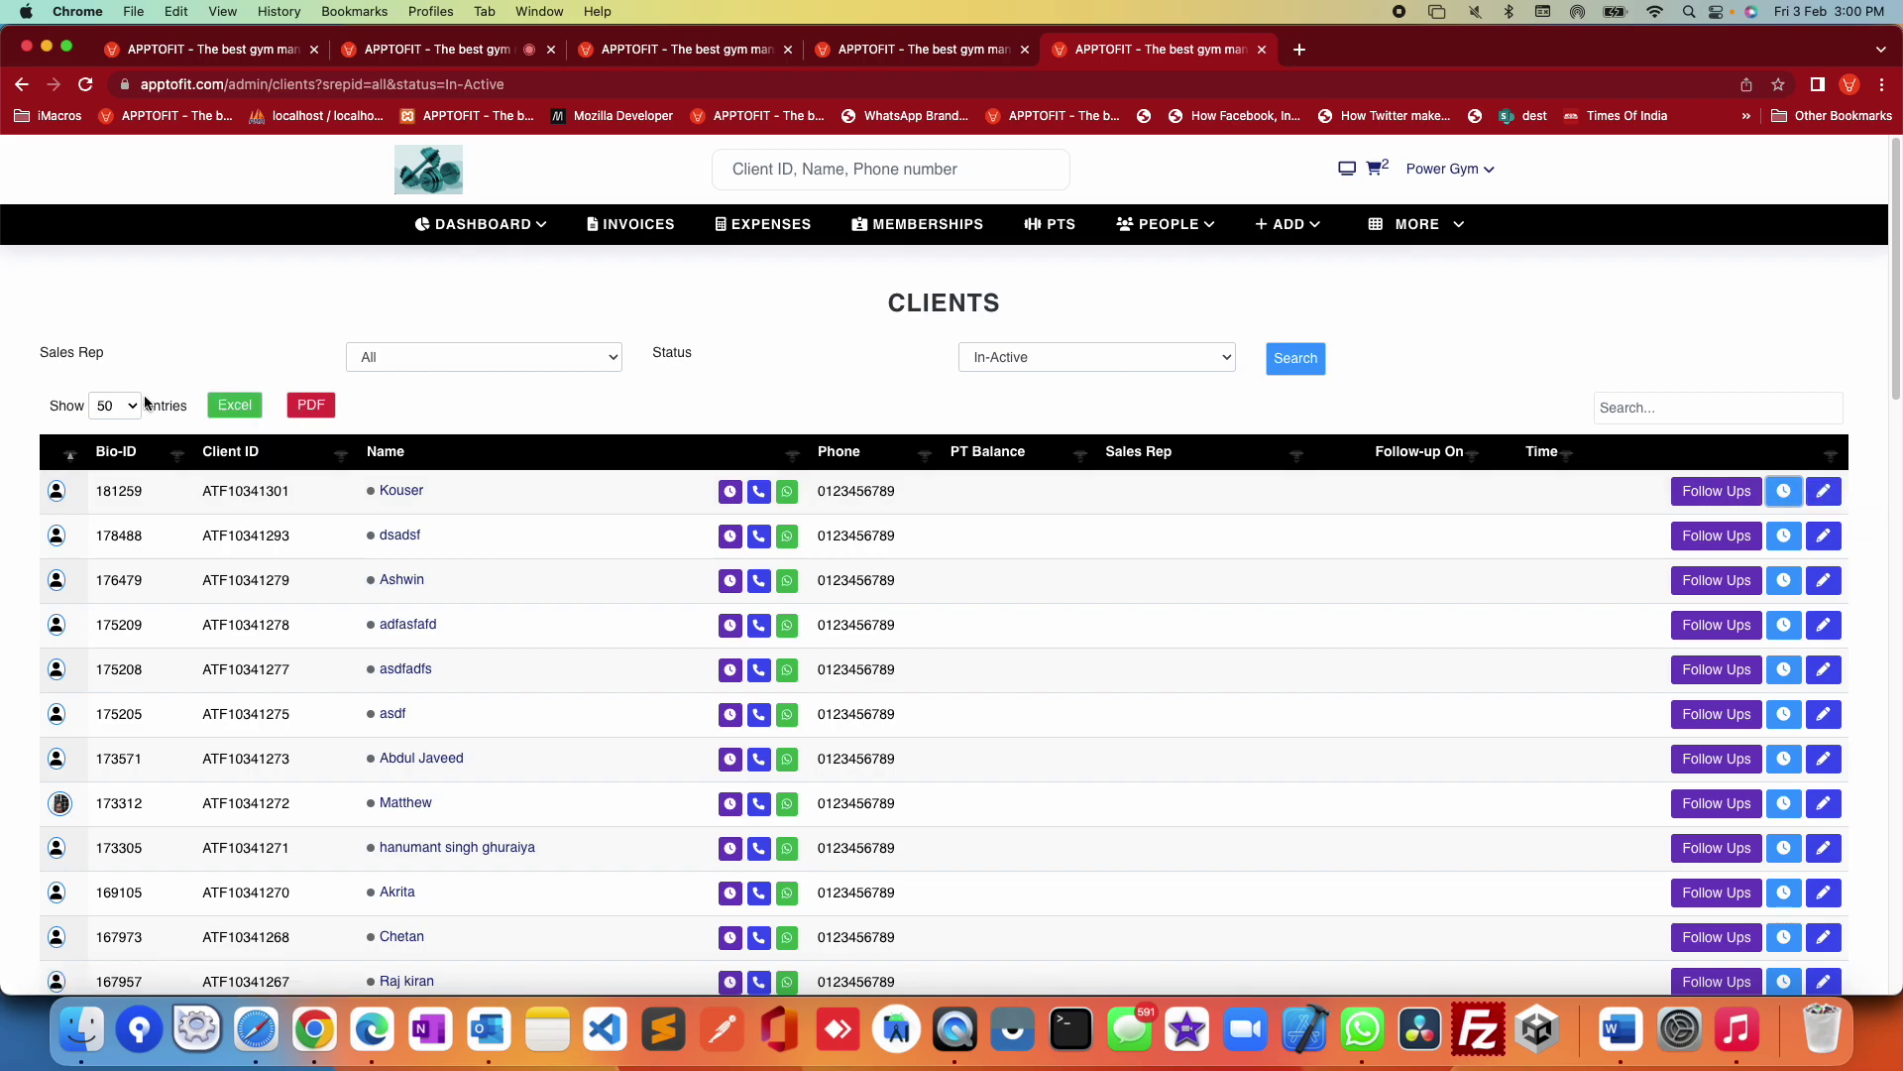
pyautogui.moveTo(30, 395); pyautogui.dragTo(408, 410)
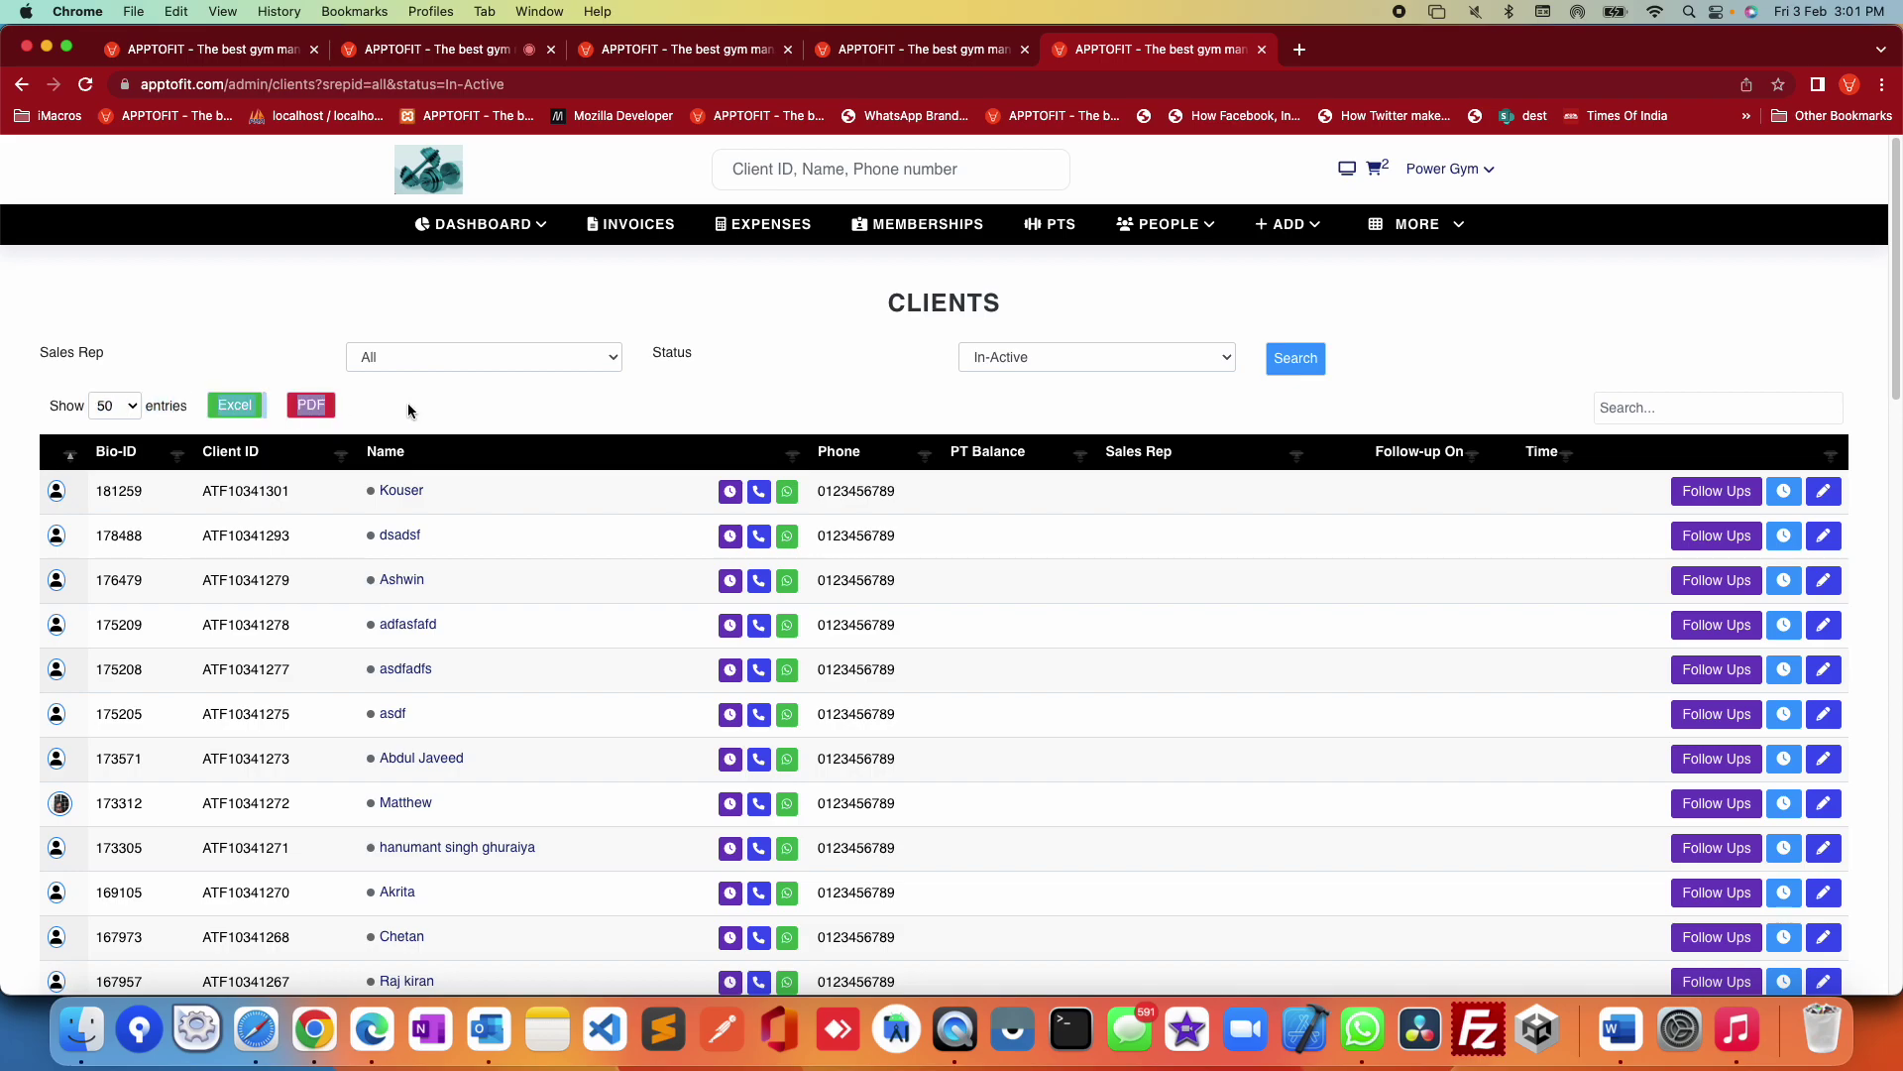
pyautogui.click(408, 410)
# Step: Go to PEOPLE > Enquiries and highlight the 'Showing last 90 day enquiries' heading
pyautogui.click(1168, 224)
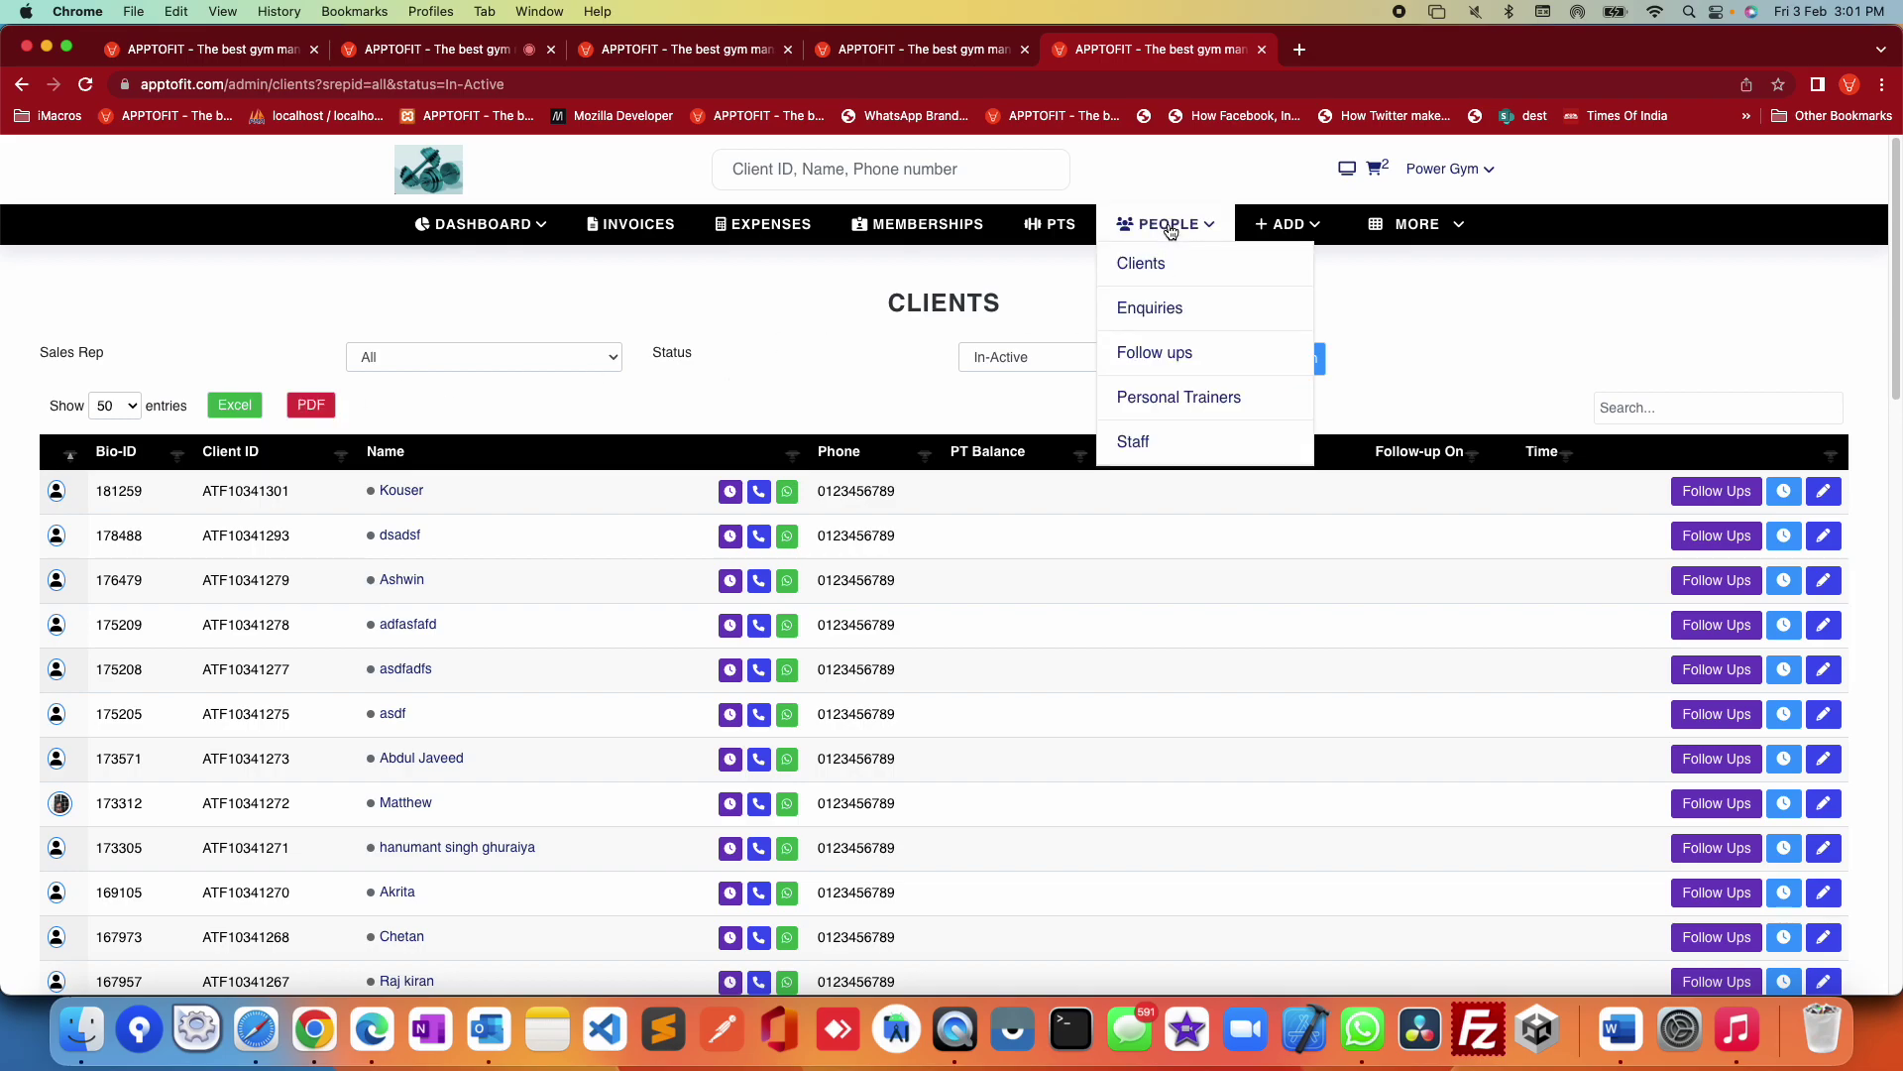
pyautogui.click(1159, 313)
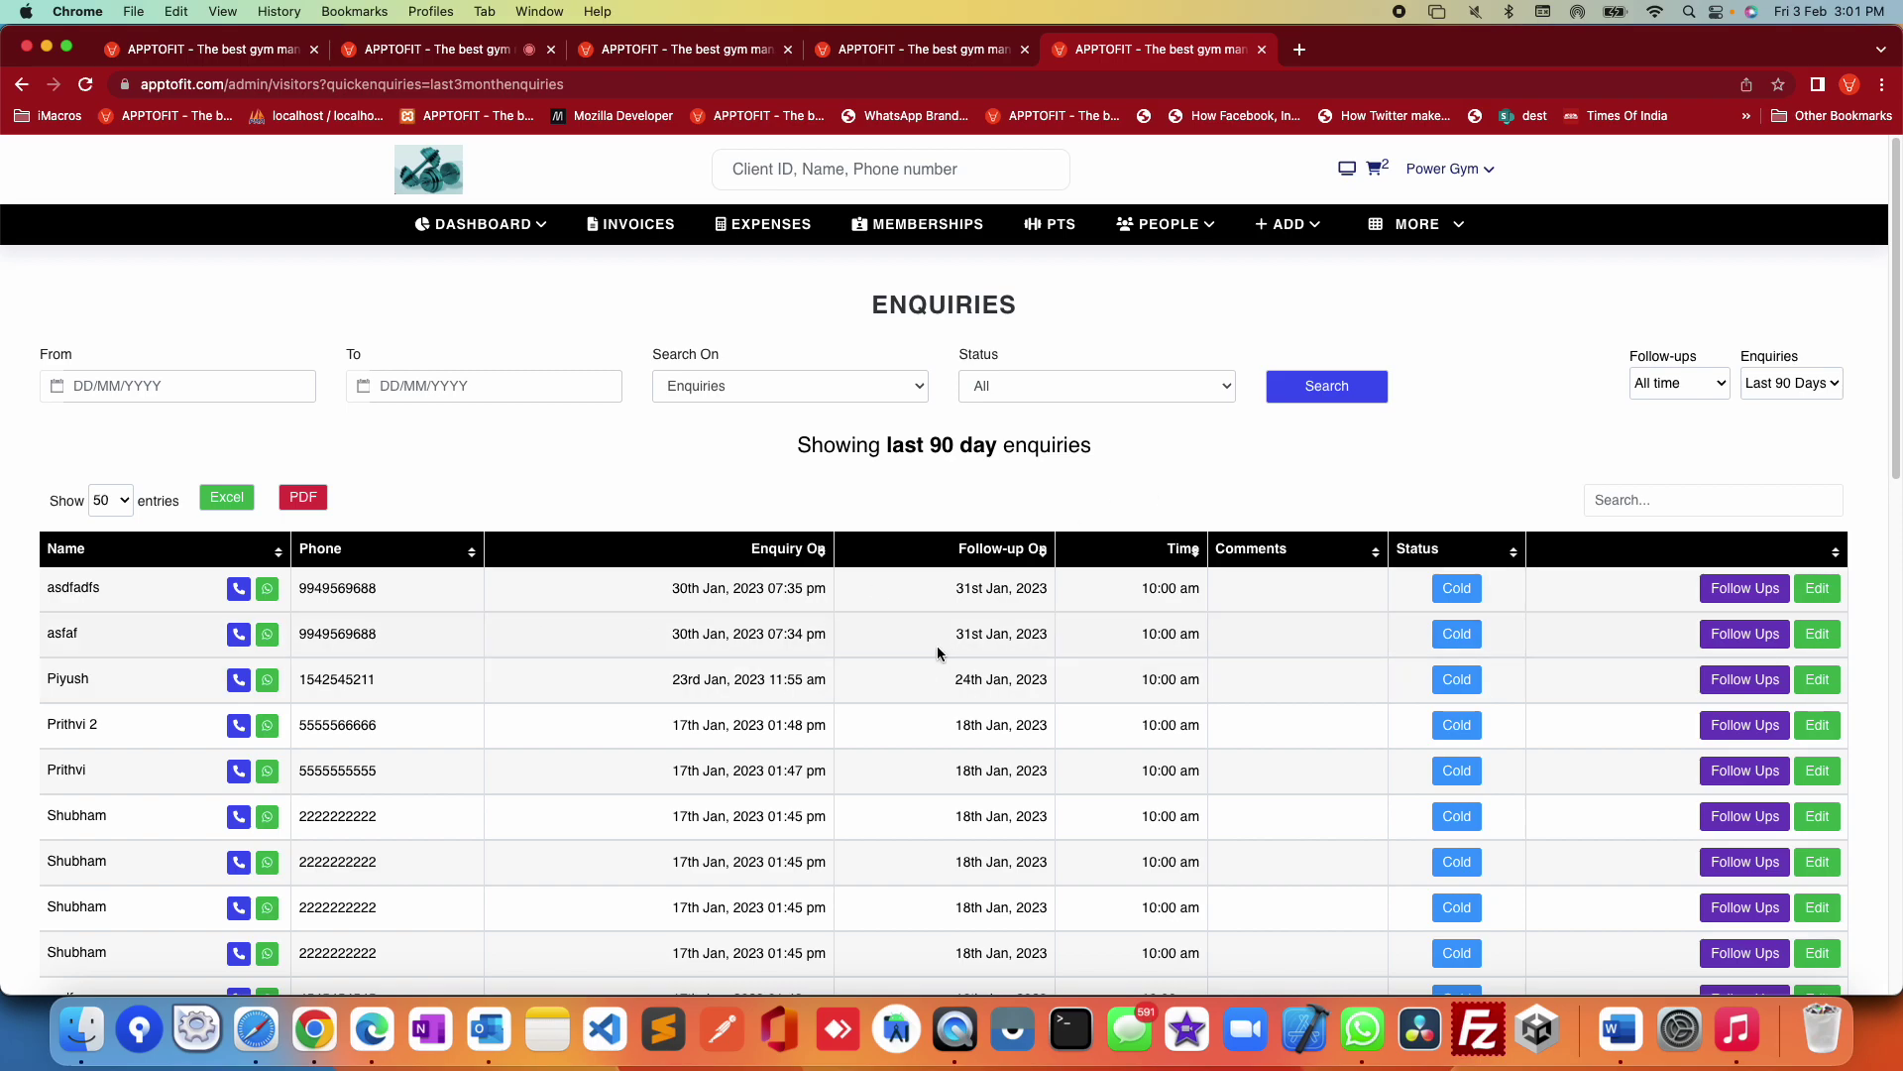
pyautogui.moveTo(797, 443); pyautogui.dragTo(1094, 445)
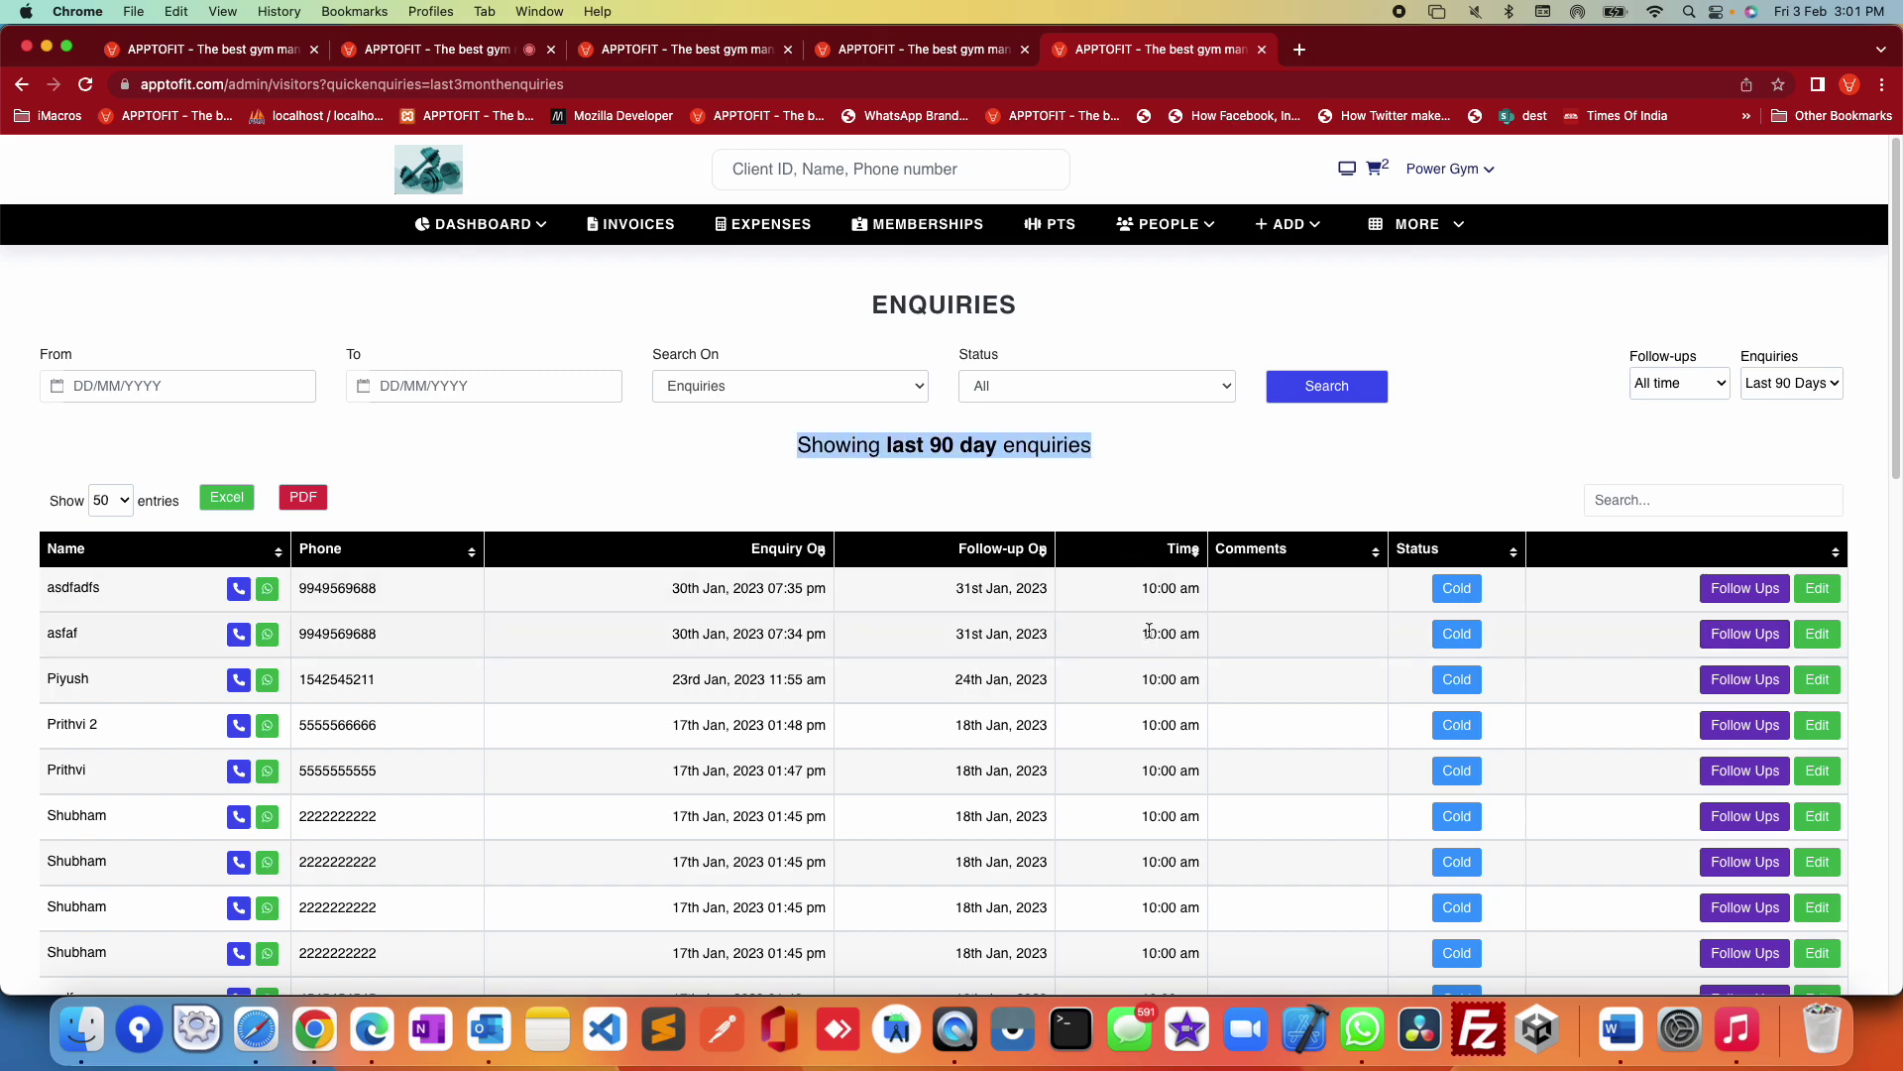
pyautogui.click(1765, 589)
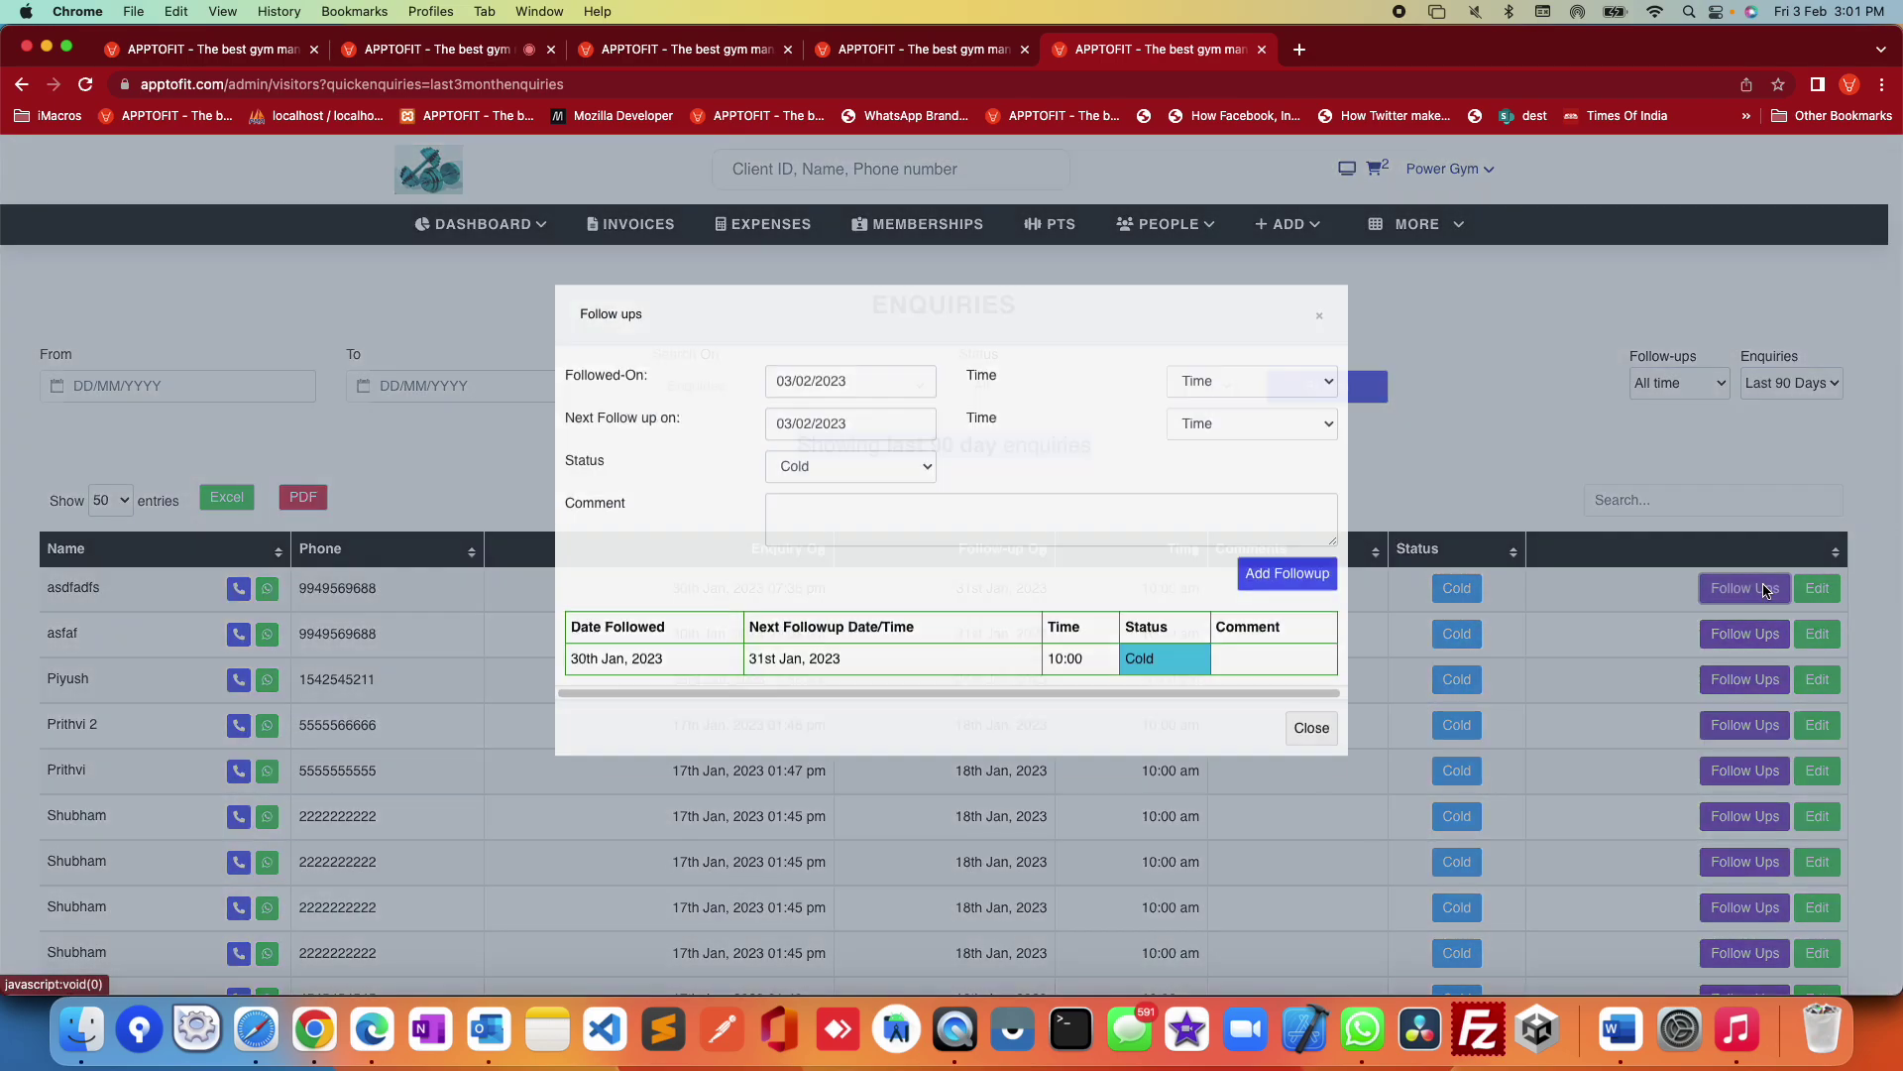
pyautogui.click(822, 425)
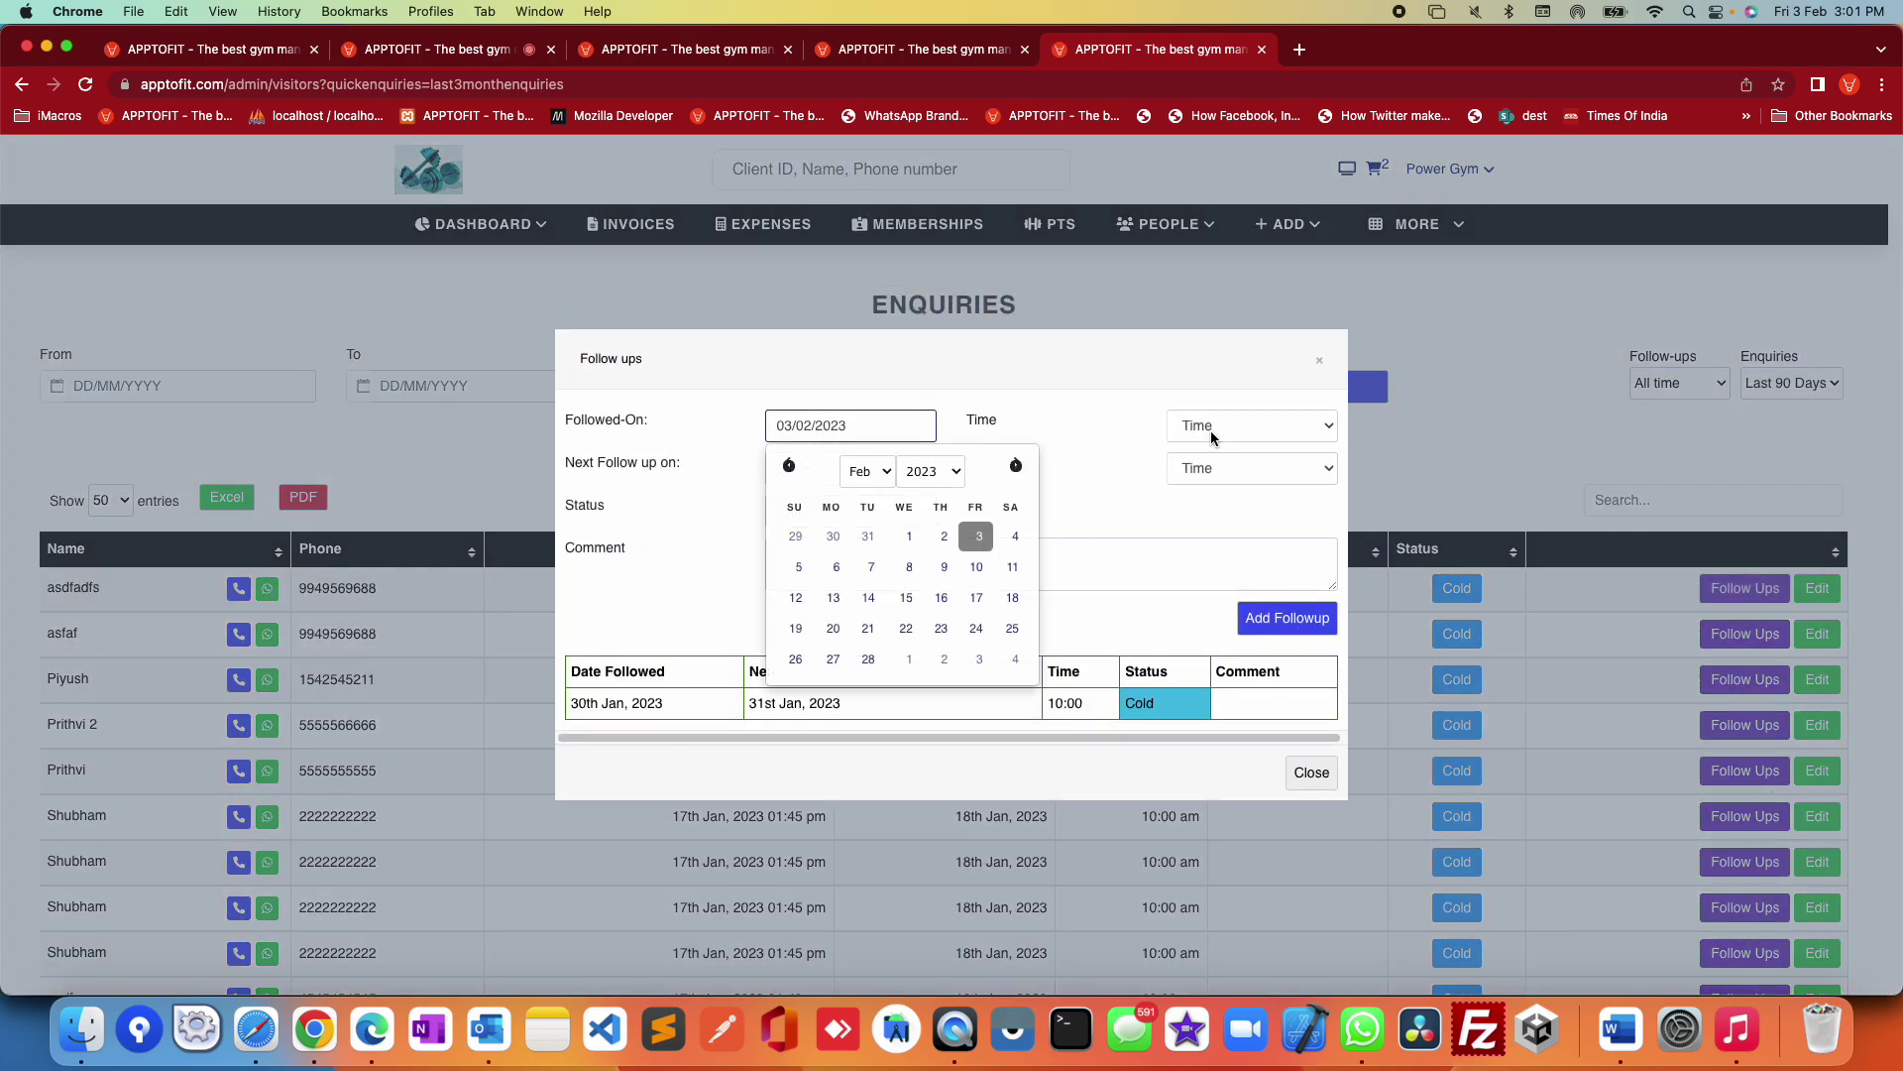
pyautogui.click(1133, 495)
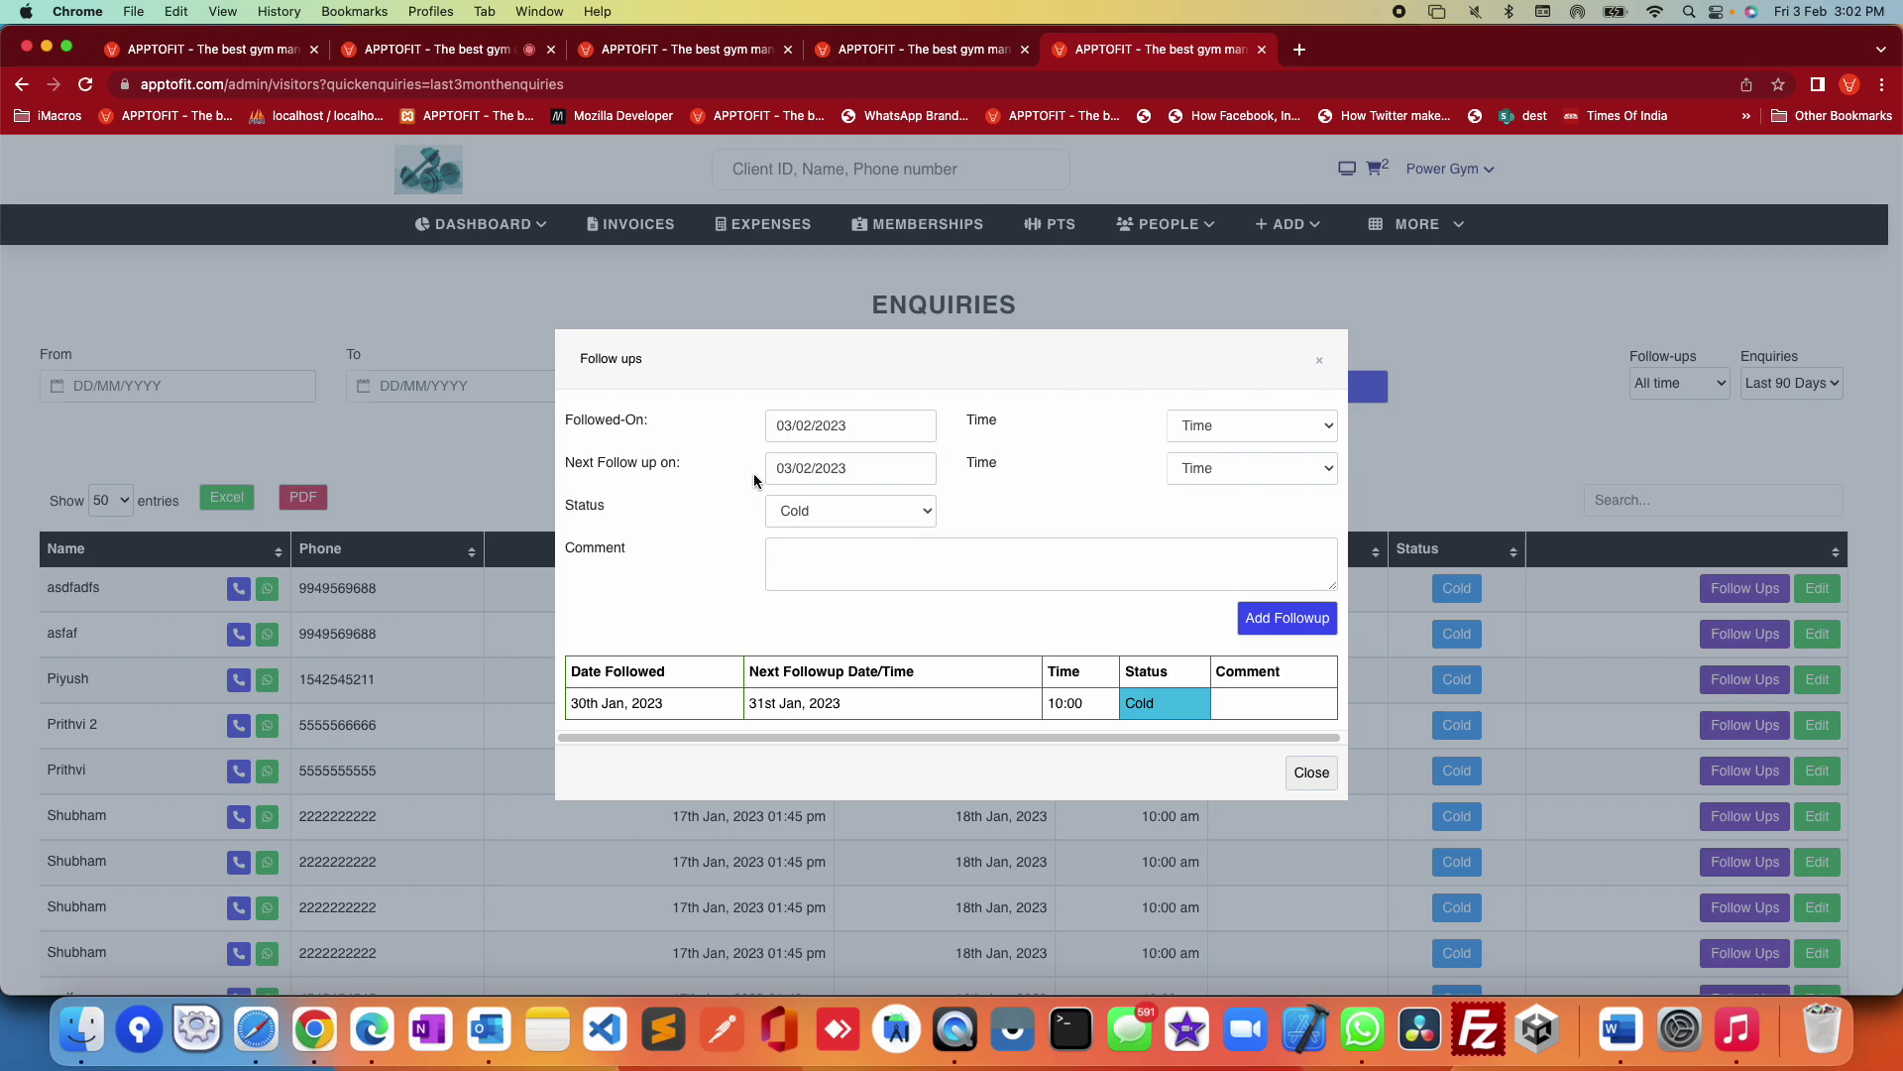
pyautogui.click(798, 508)
pyautogui.click(1078, 541)
pyautogui.click(996, 561)
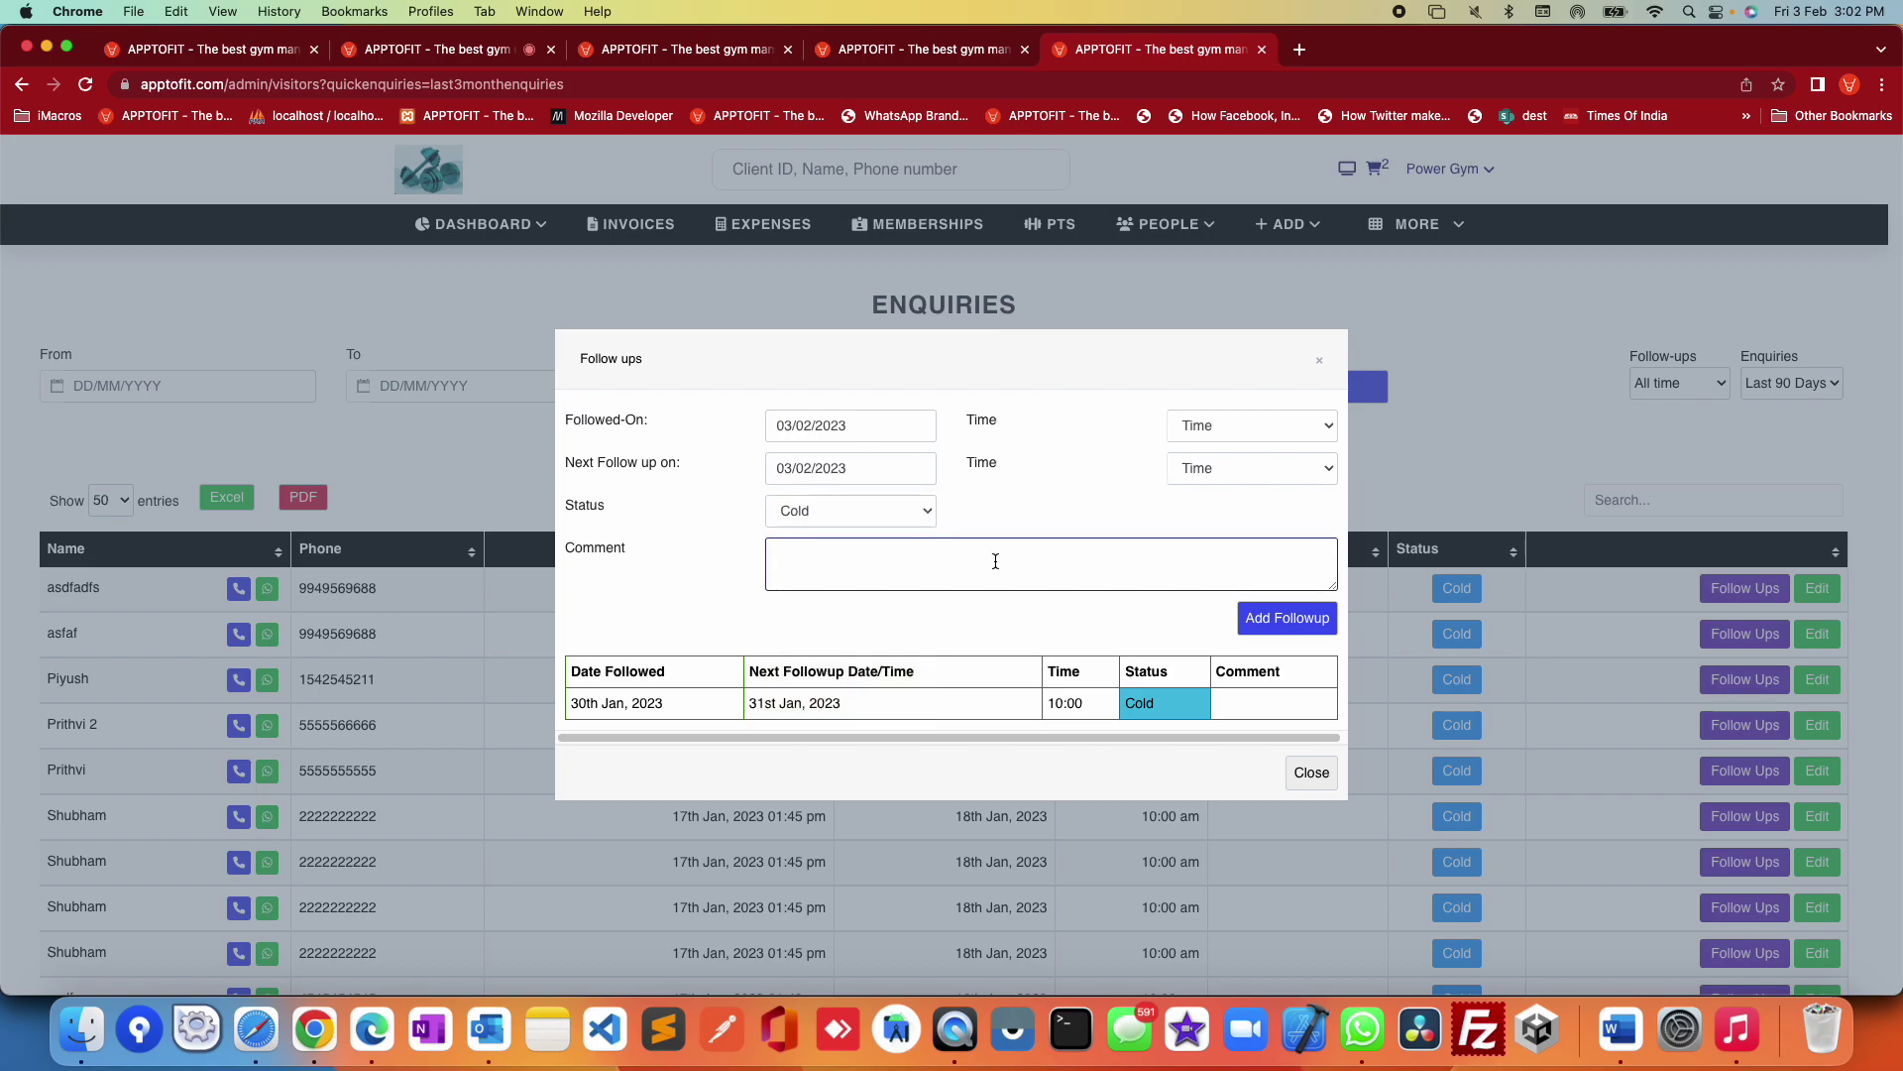
pyautogui.moveTo(1223, 723); pyautogui.dragTo(587, 425)
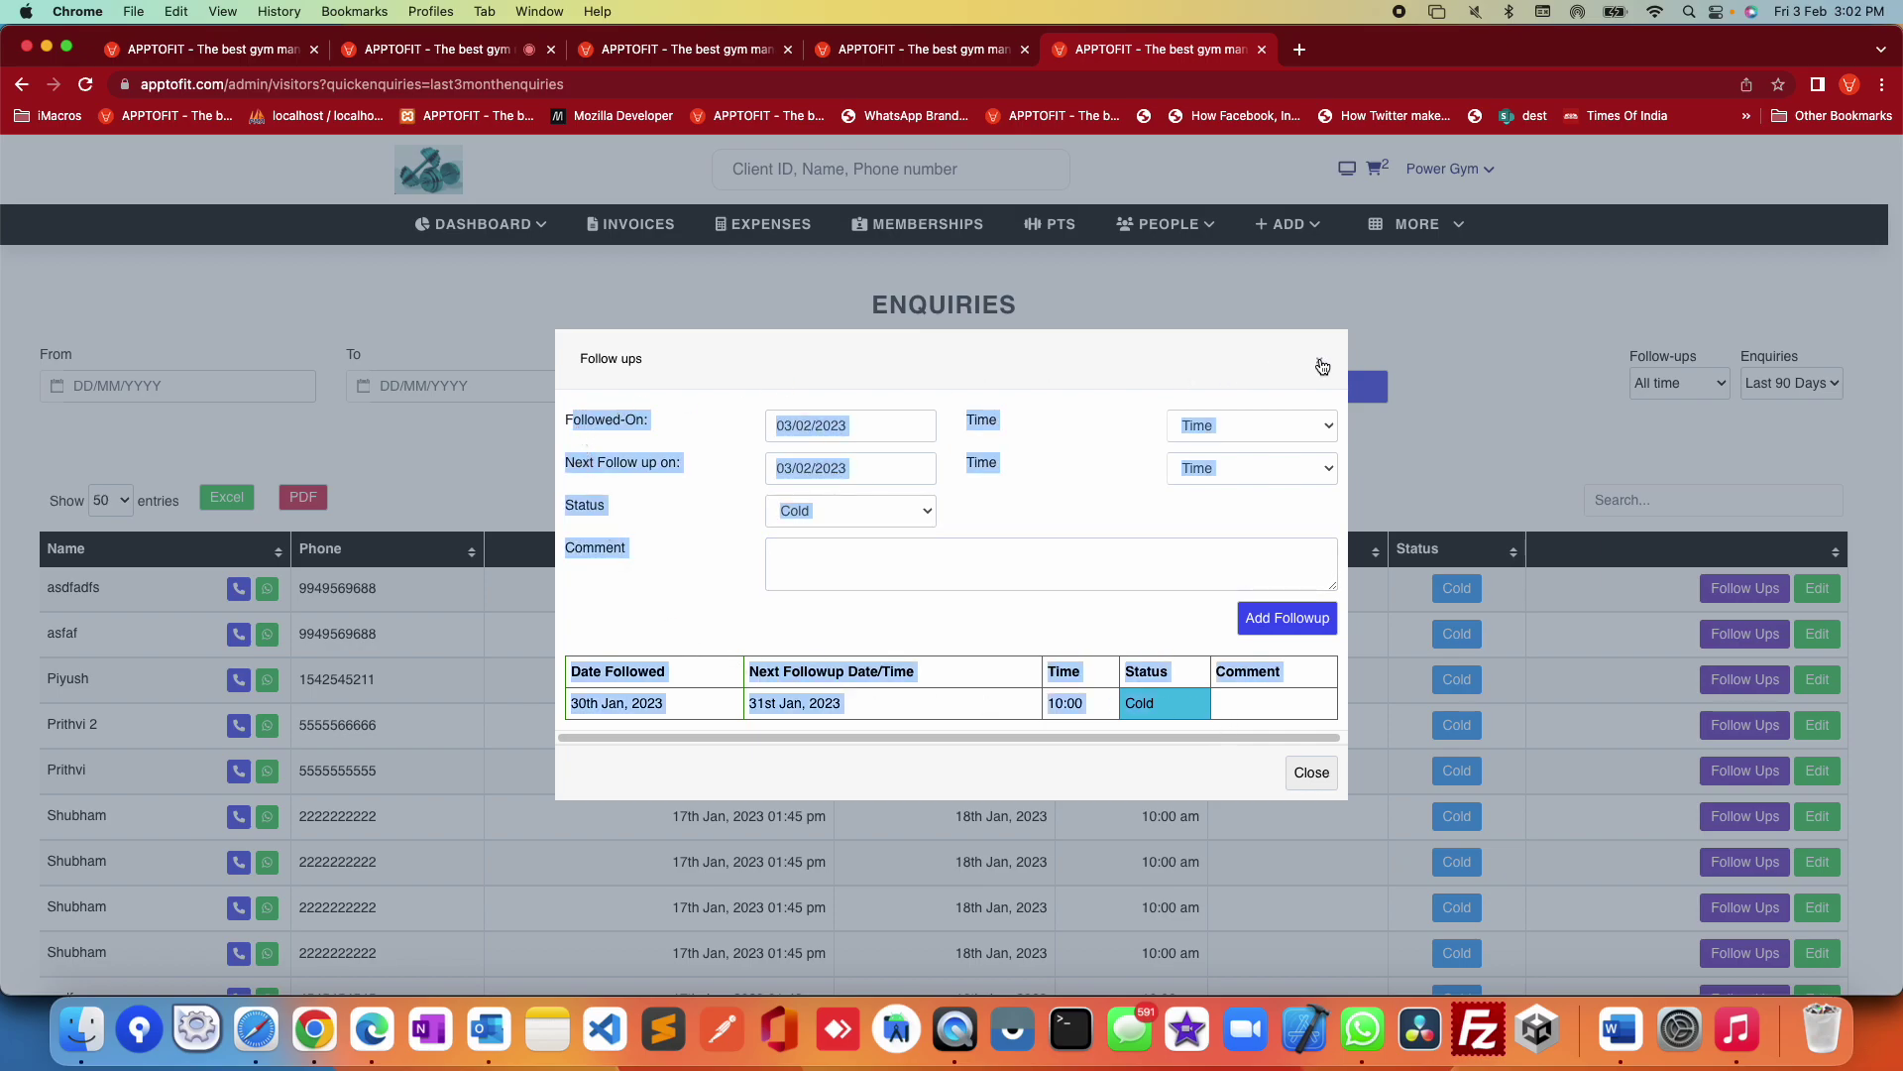
pyautogui.click(1322, 365)
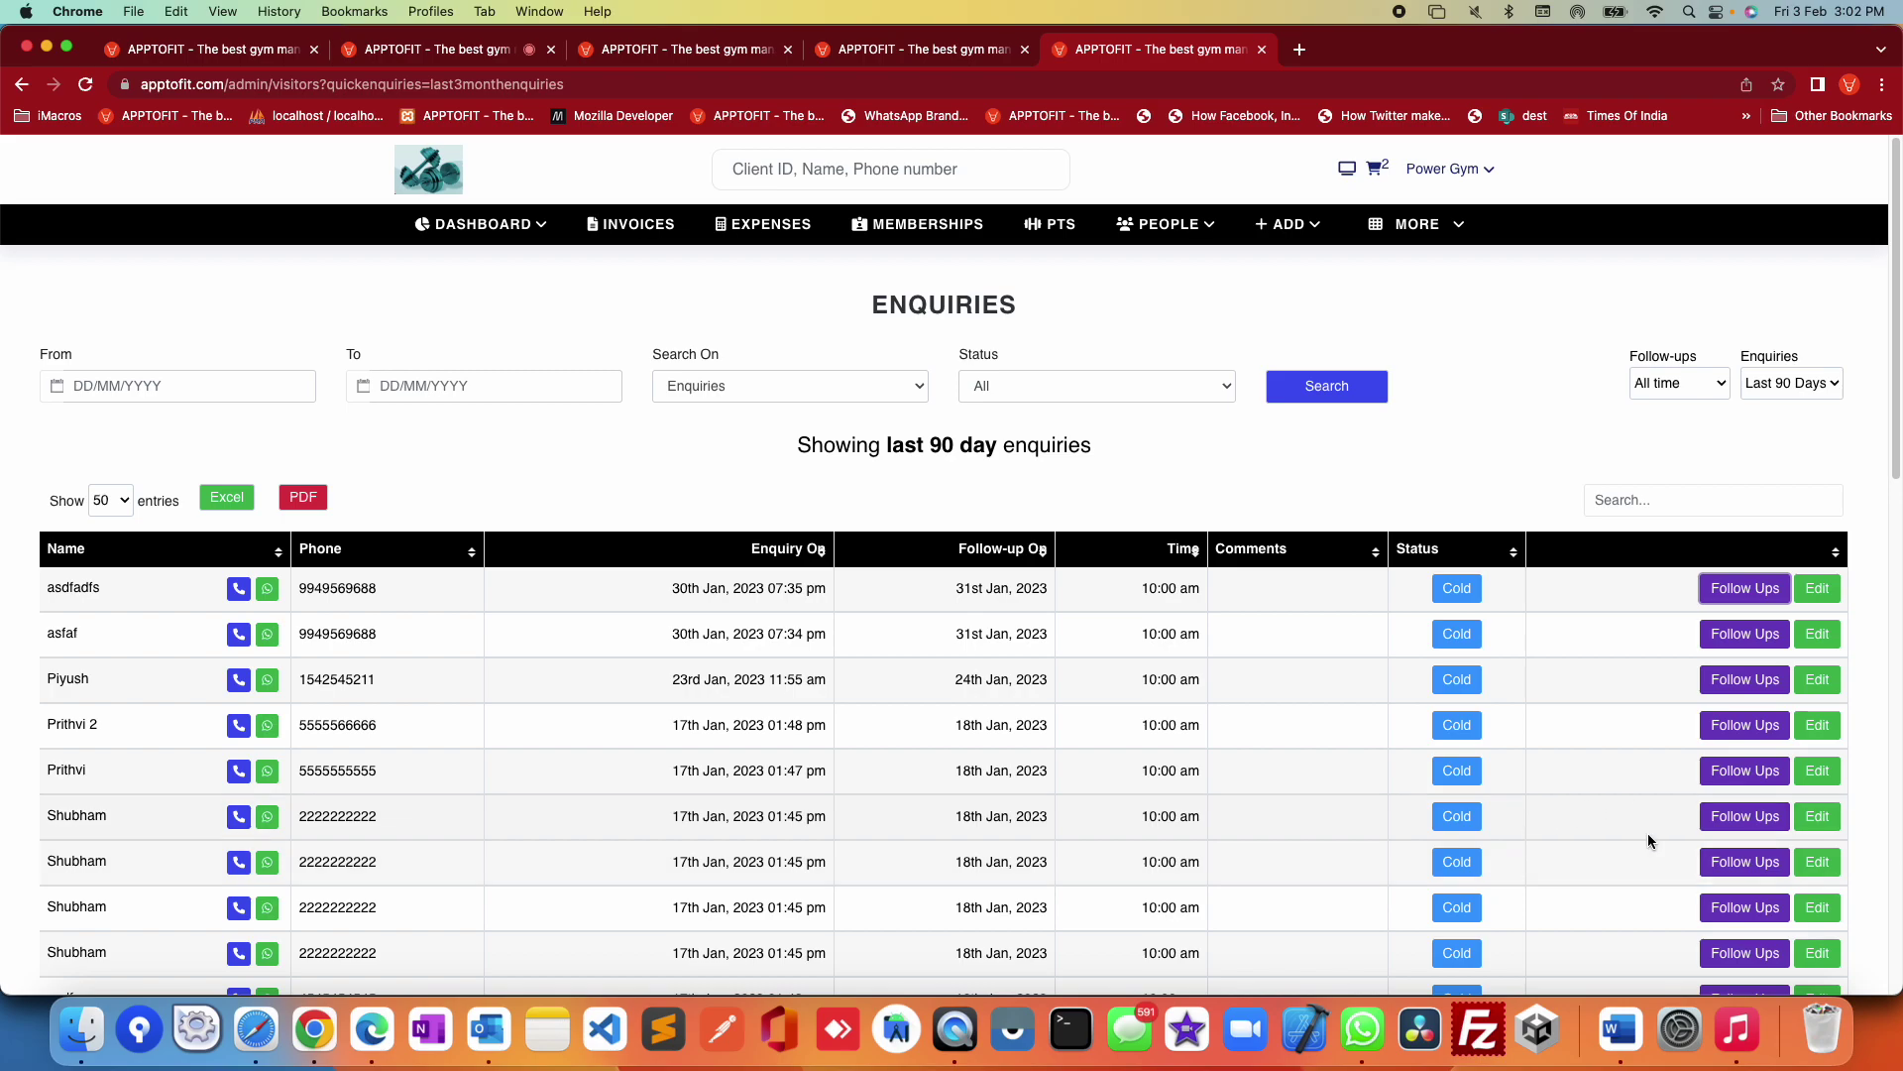
pyautogui.click(1745, 907)
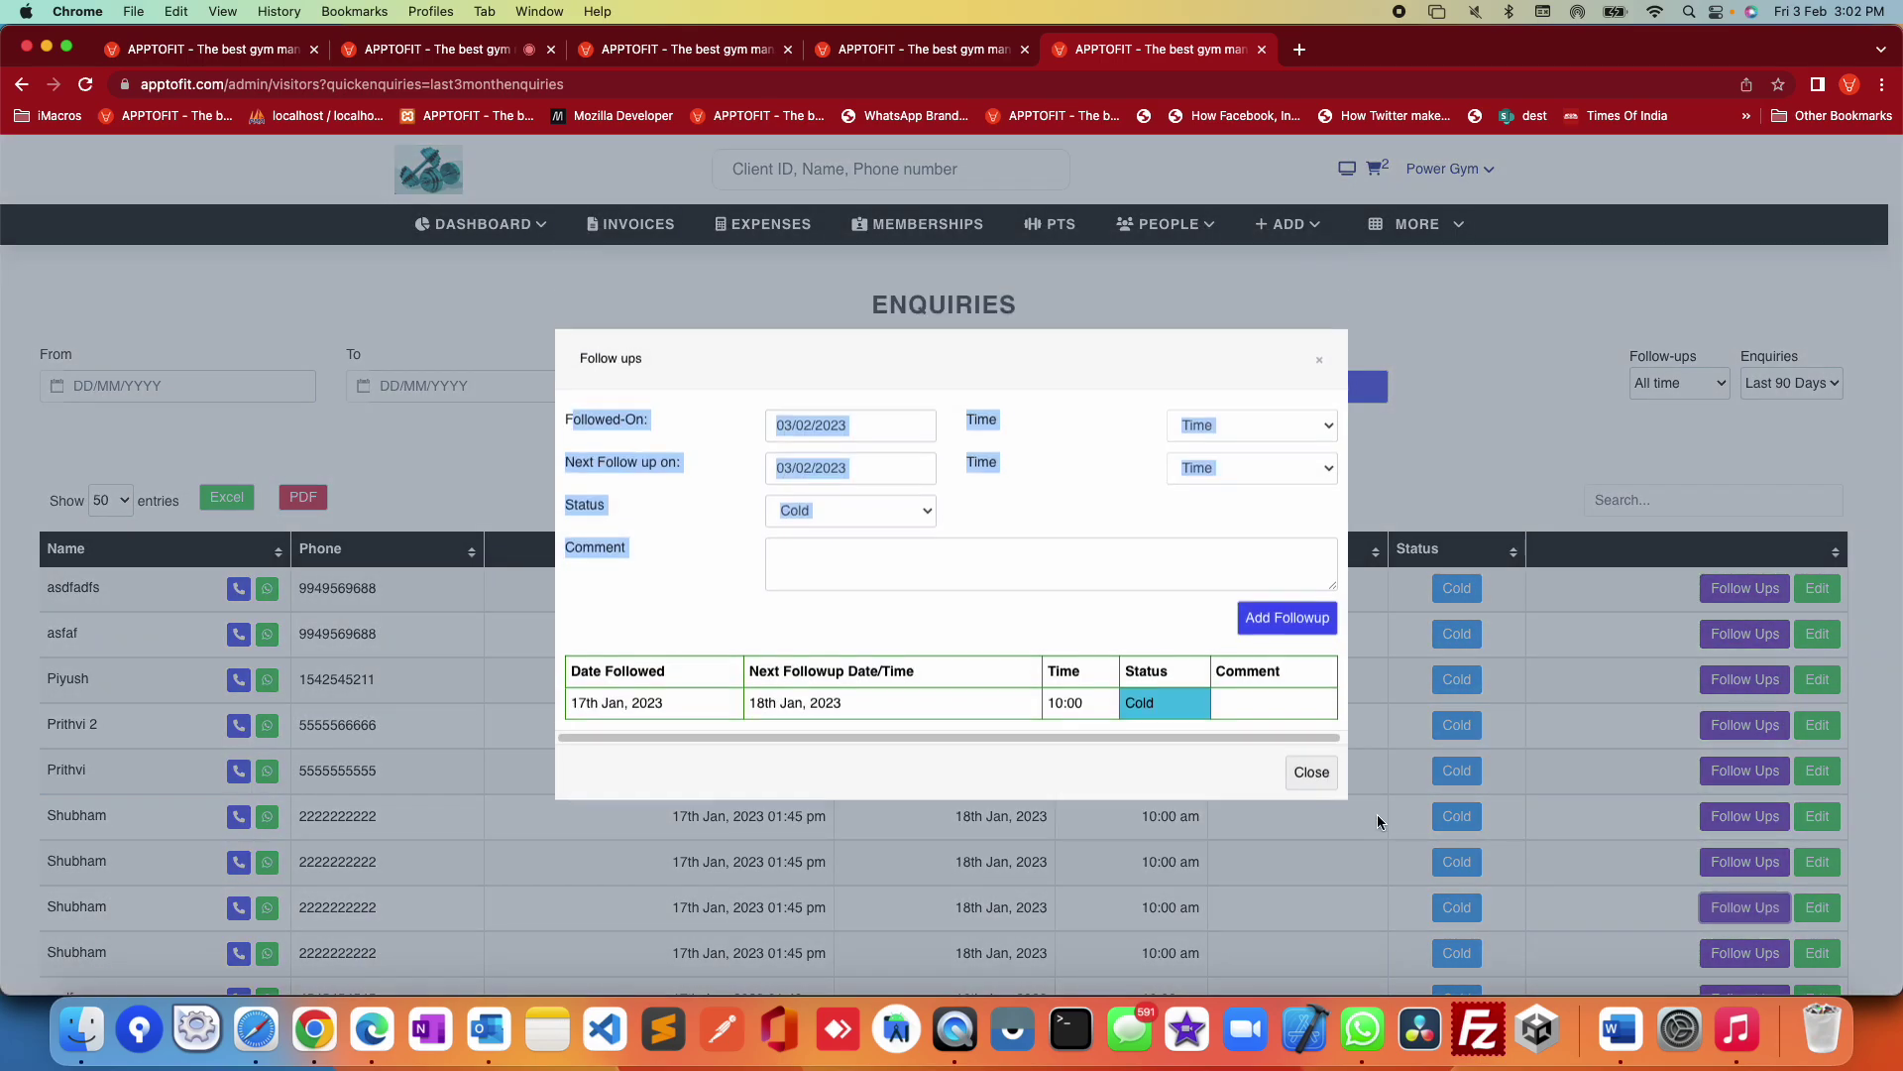
pyautogui.click(1179, 704)
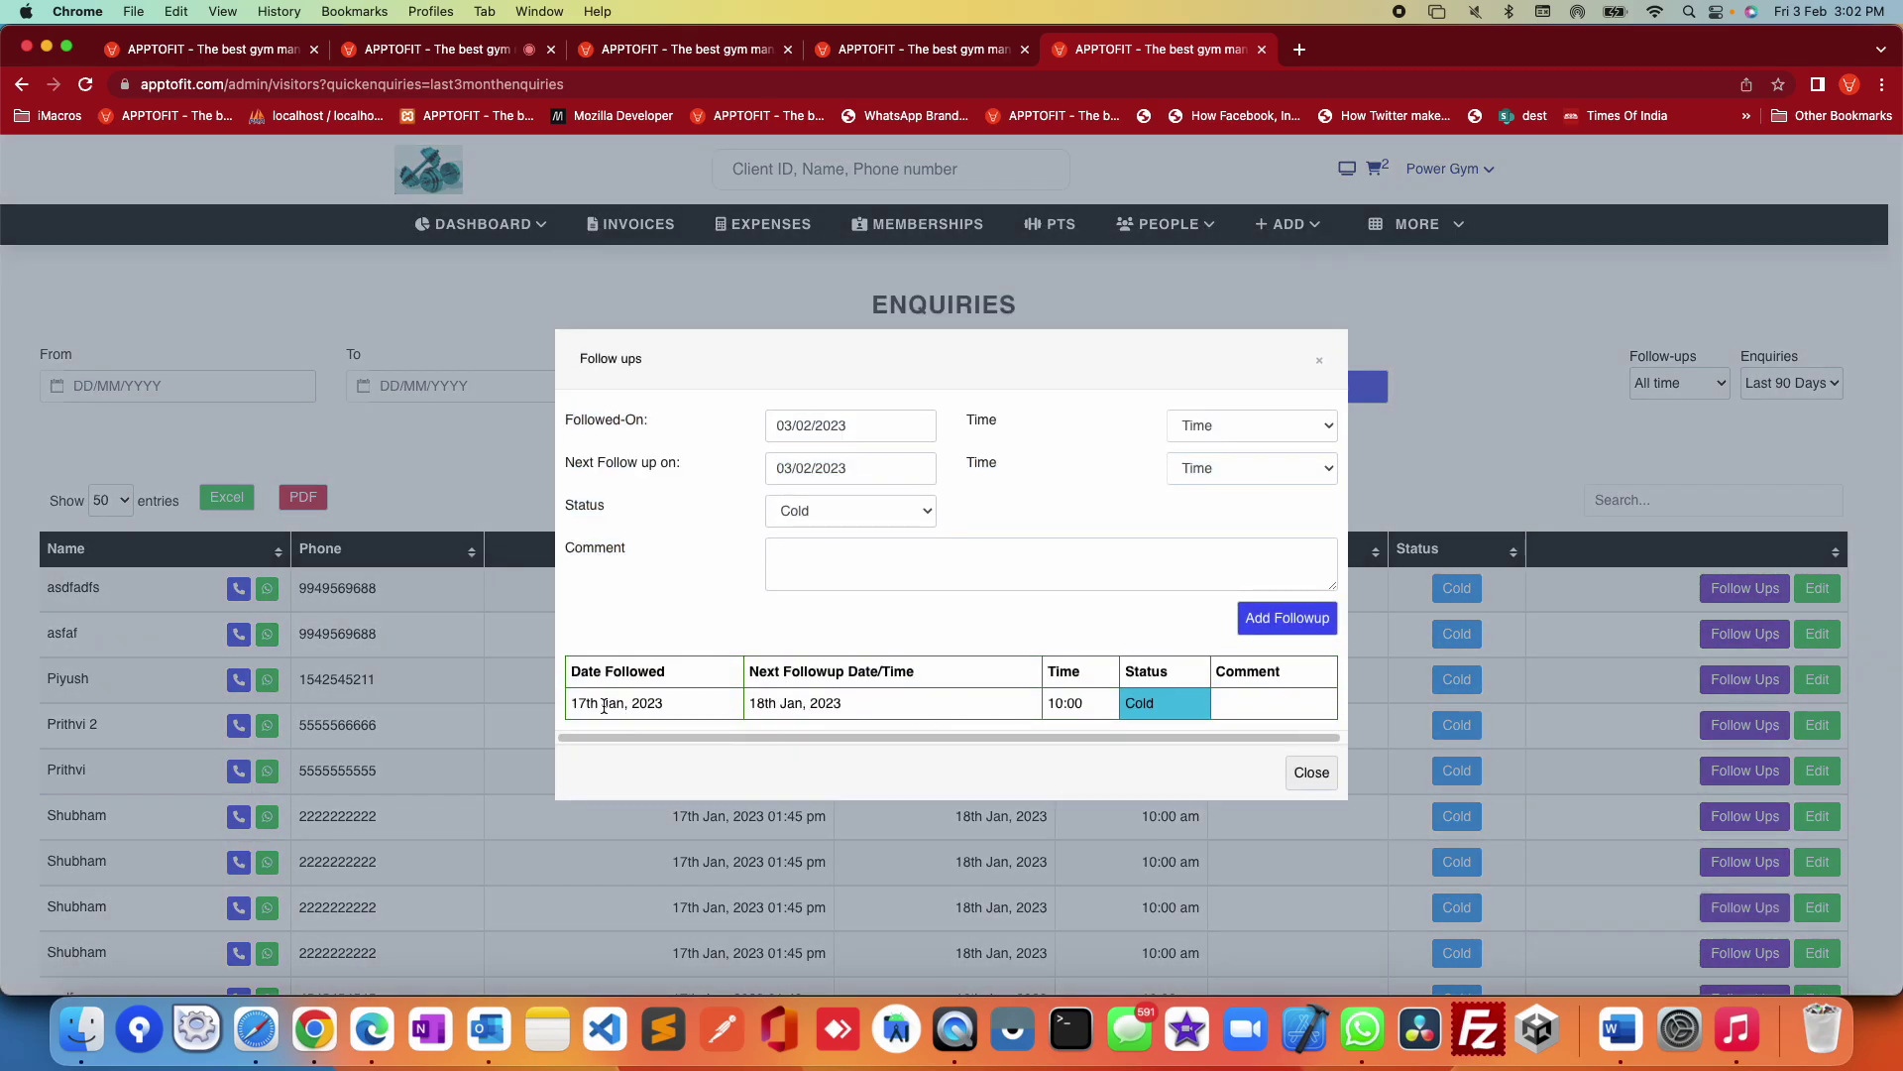
pyautogui.moveTo(580, 704); pyautogui.dragTo(1108, 728)
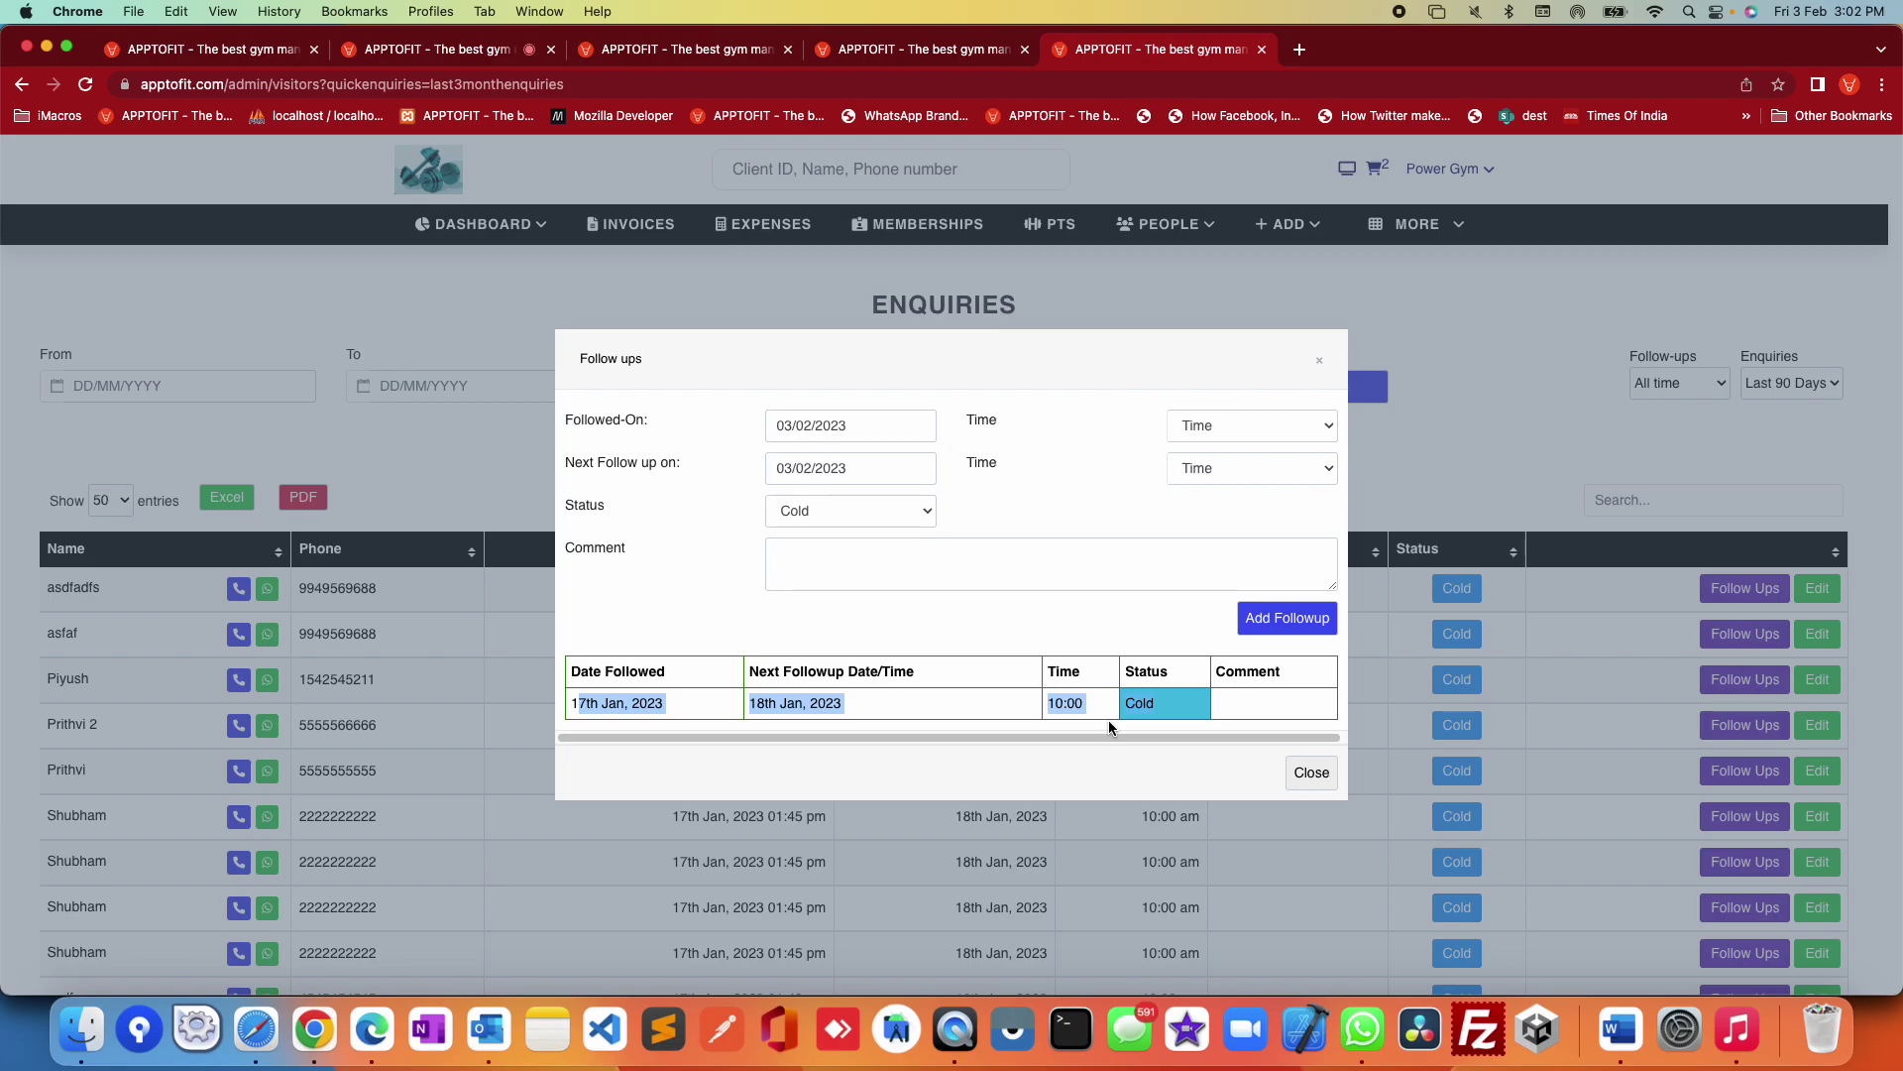
pyautogui.click(1310, 773)
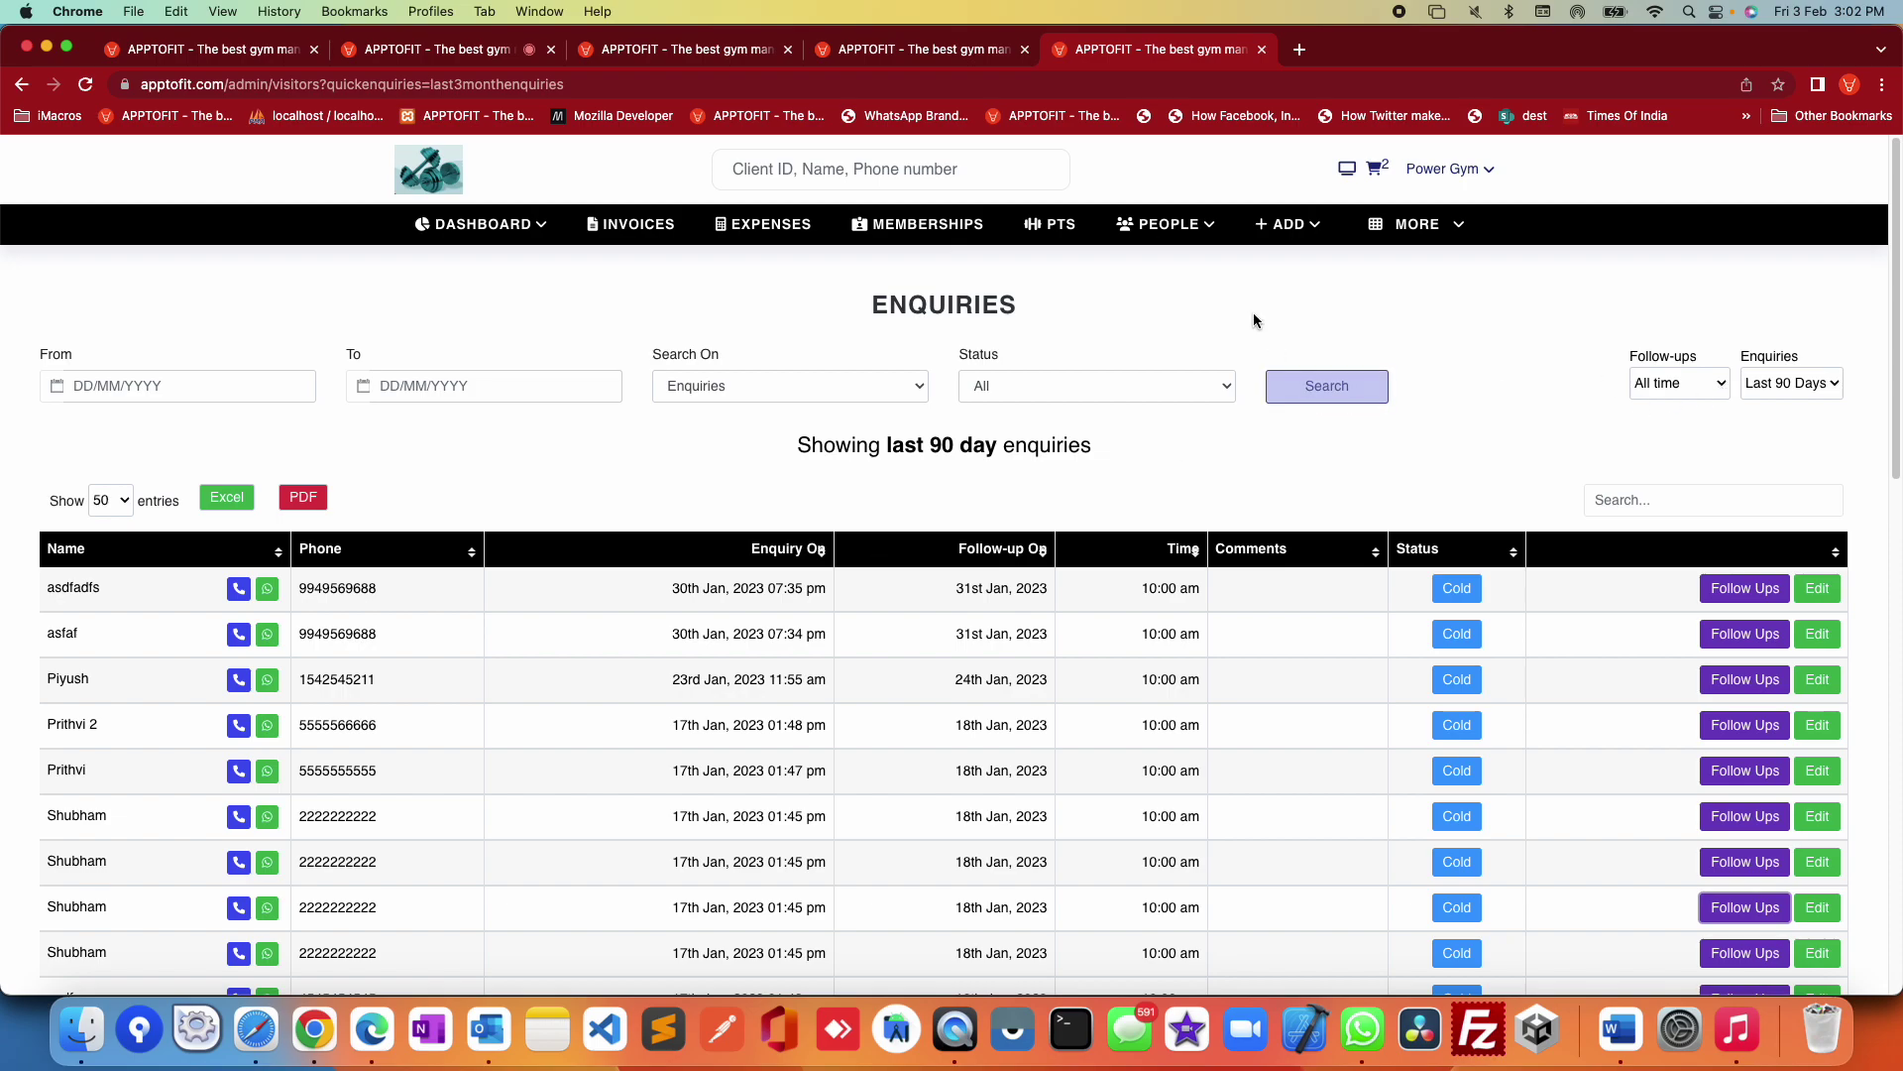
# Step: Visit the Follow ups page, then the Personal Trainers list, and start a new trainer with + Add
pyautogui.click(1178, 226)
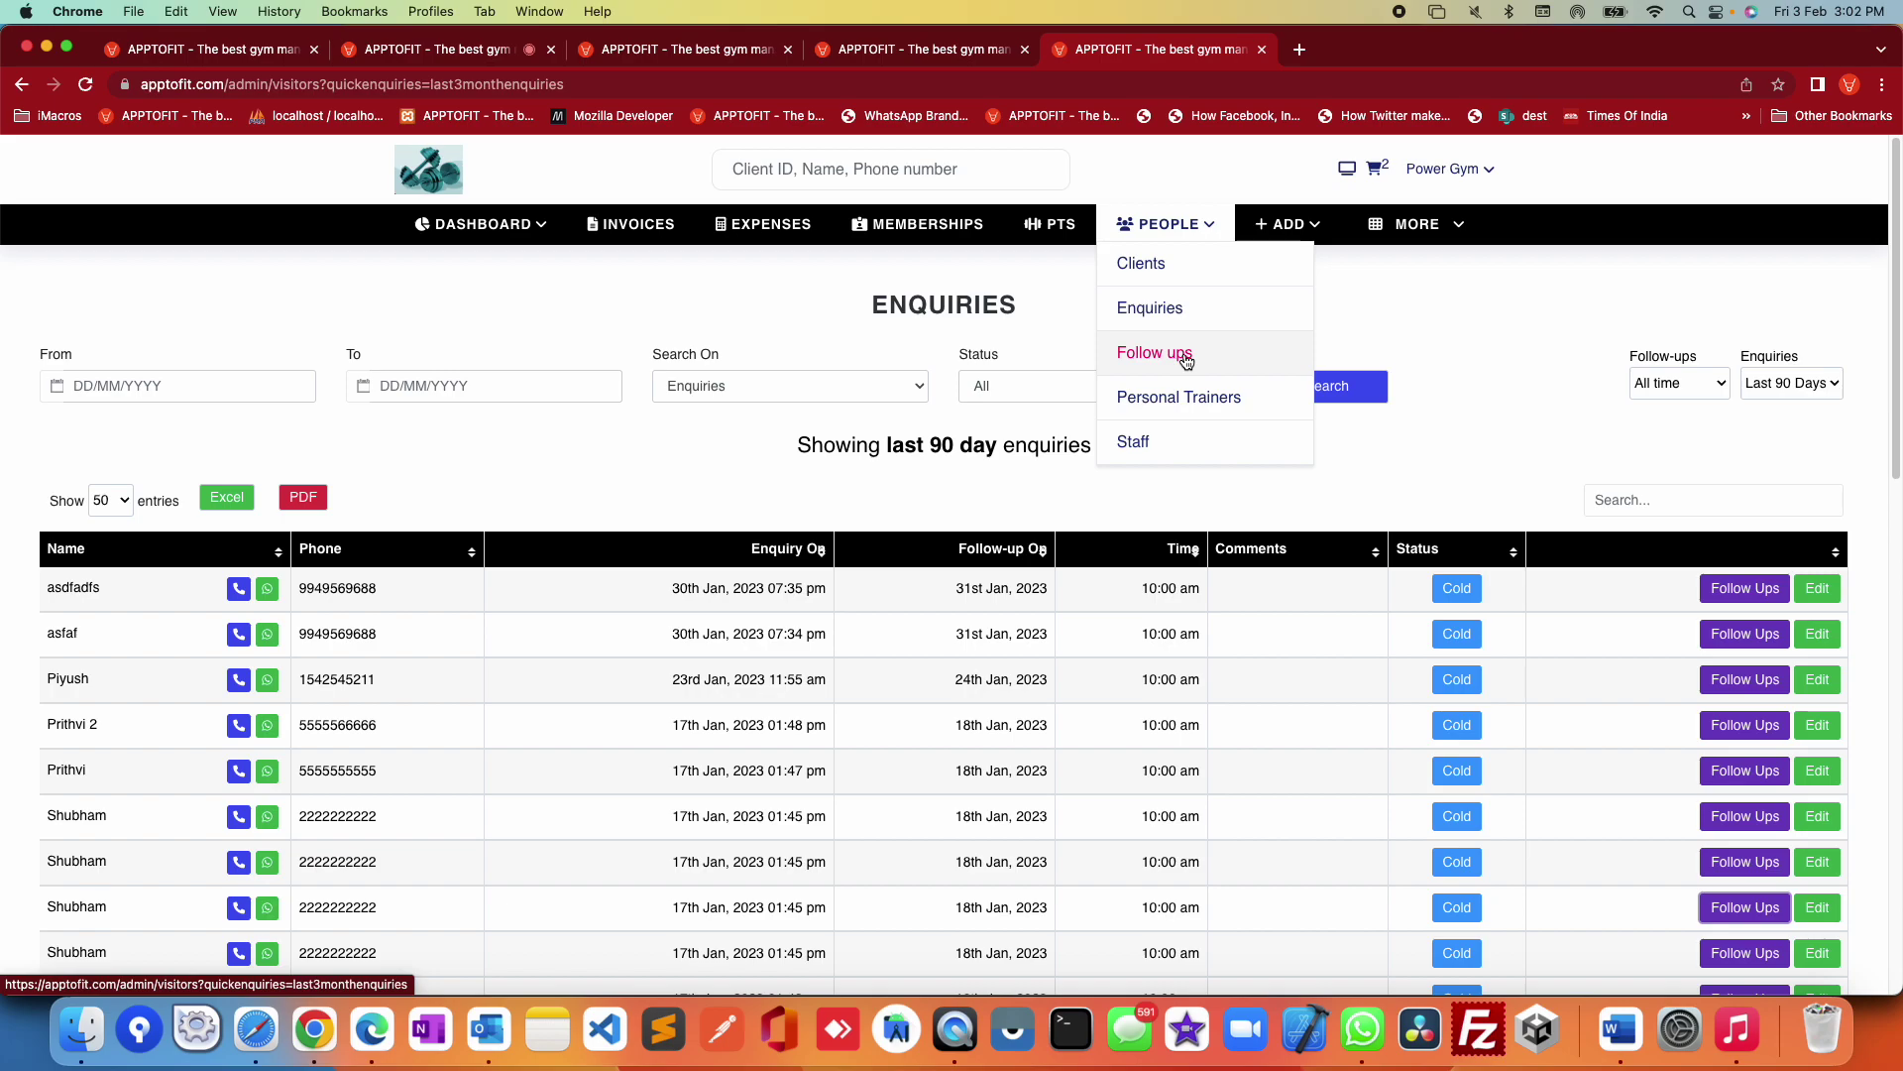
pyautogui.click(1186, 359)
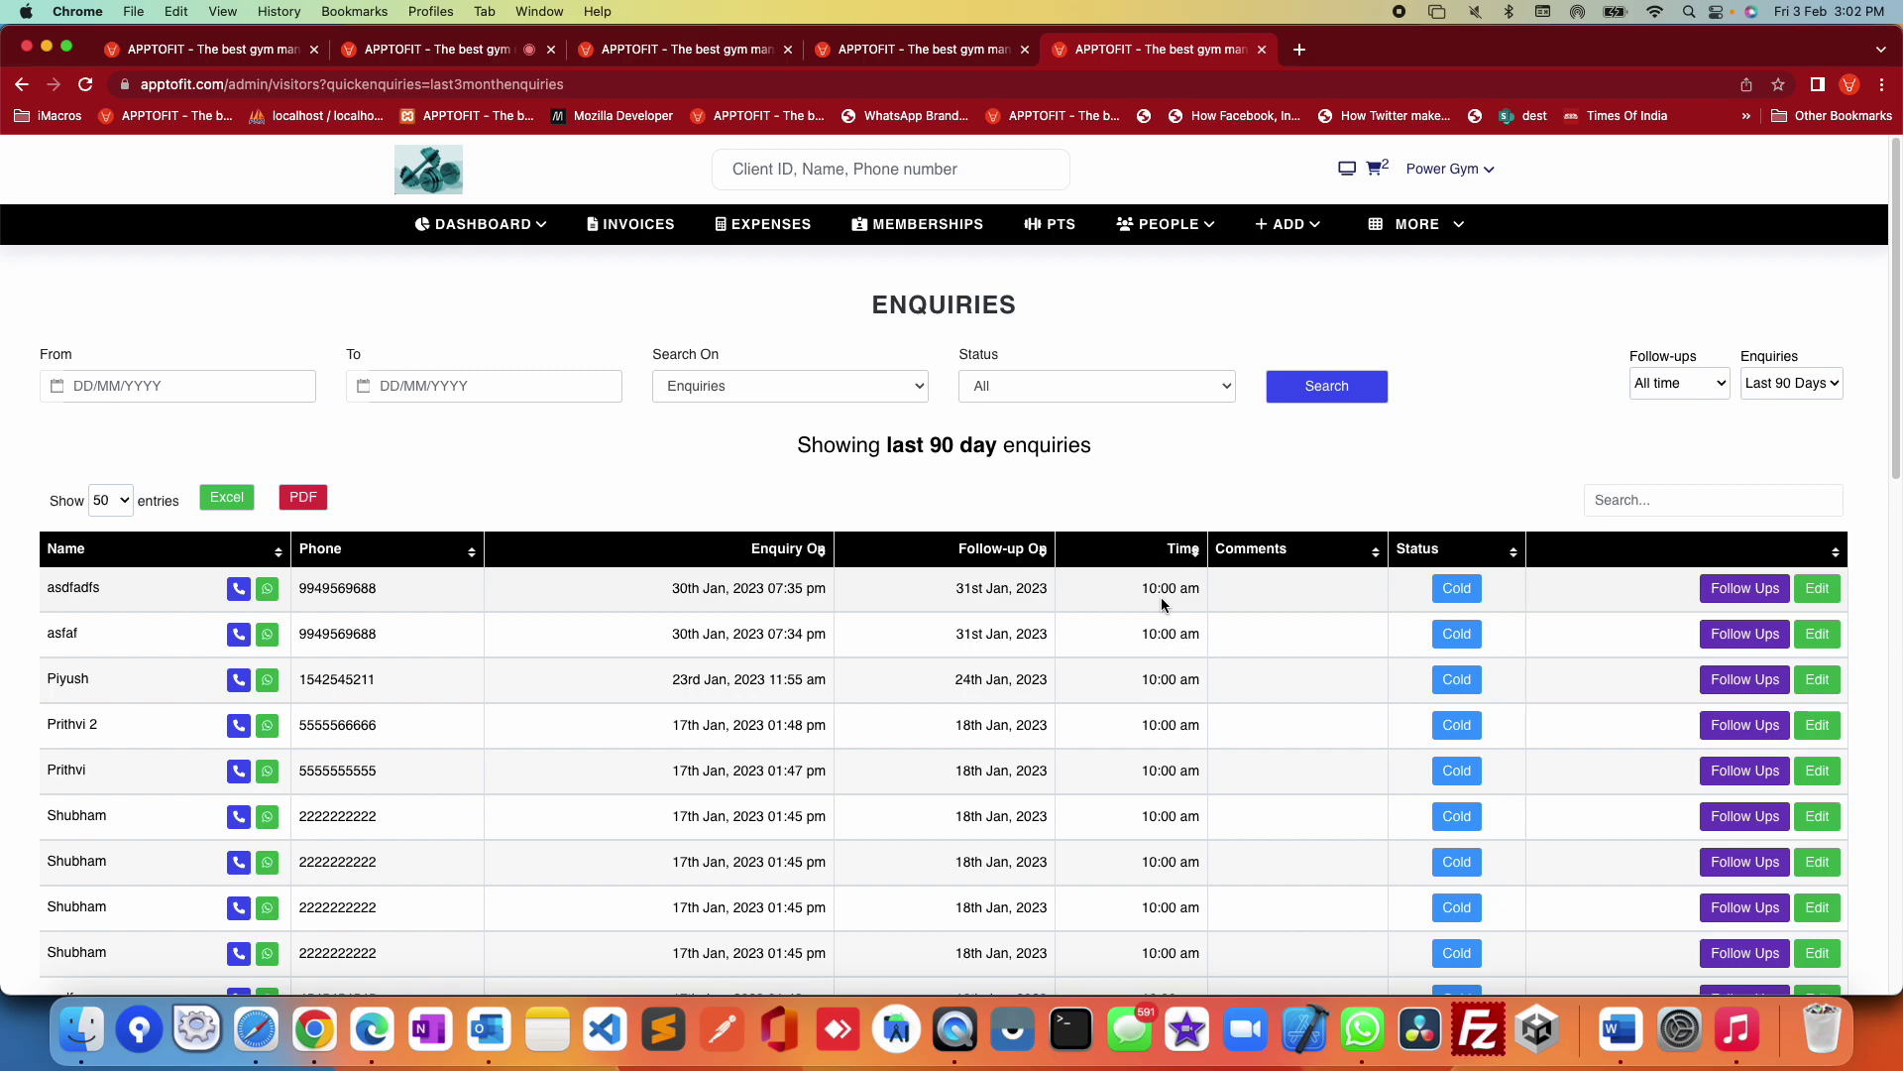
pyautogui.click(1180, 234)
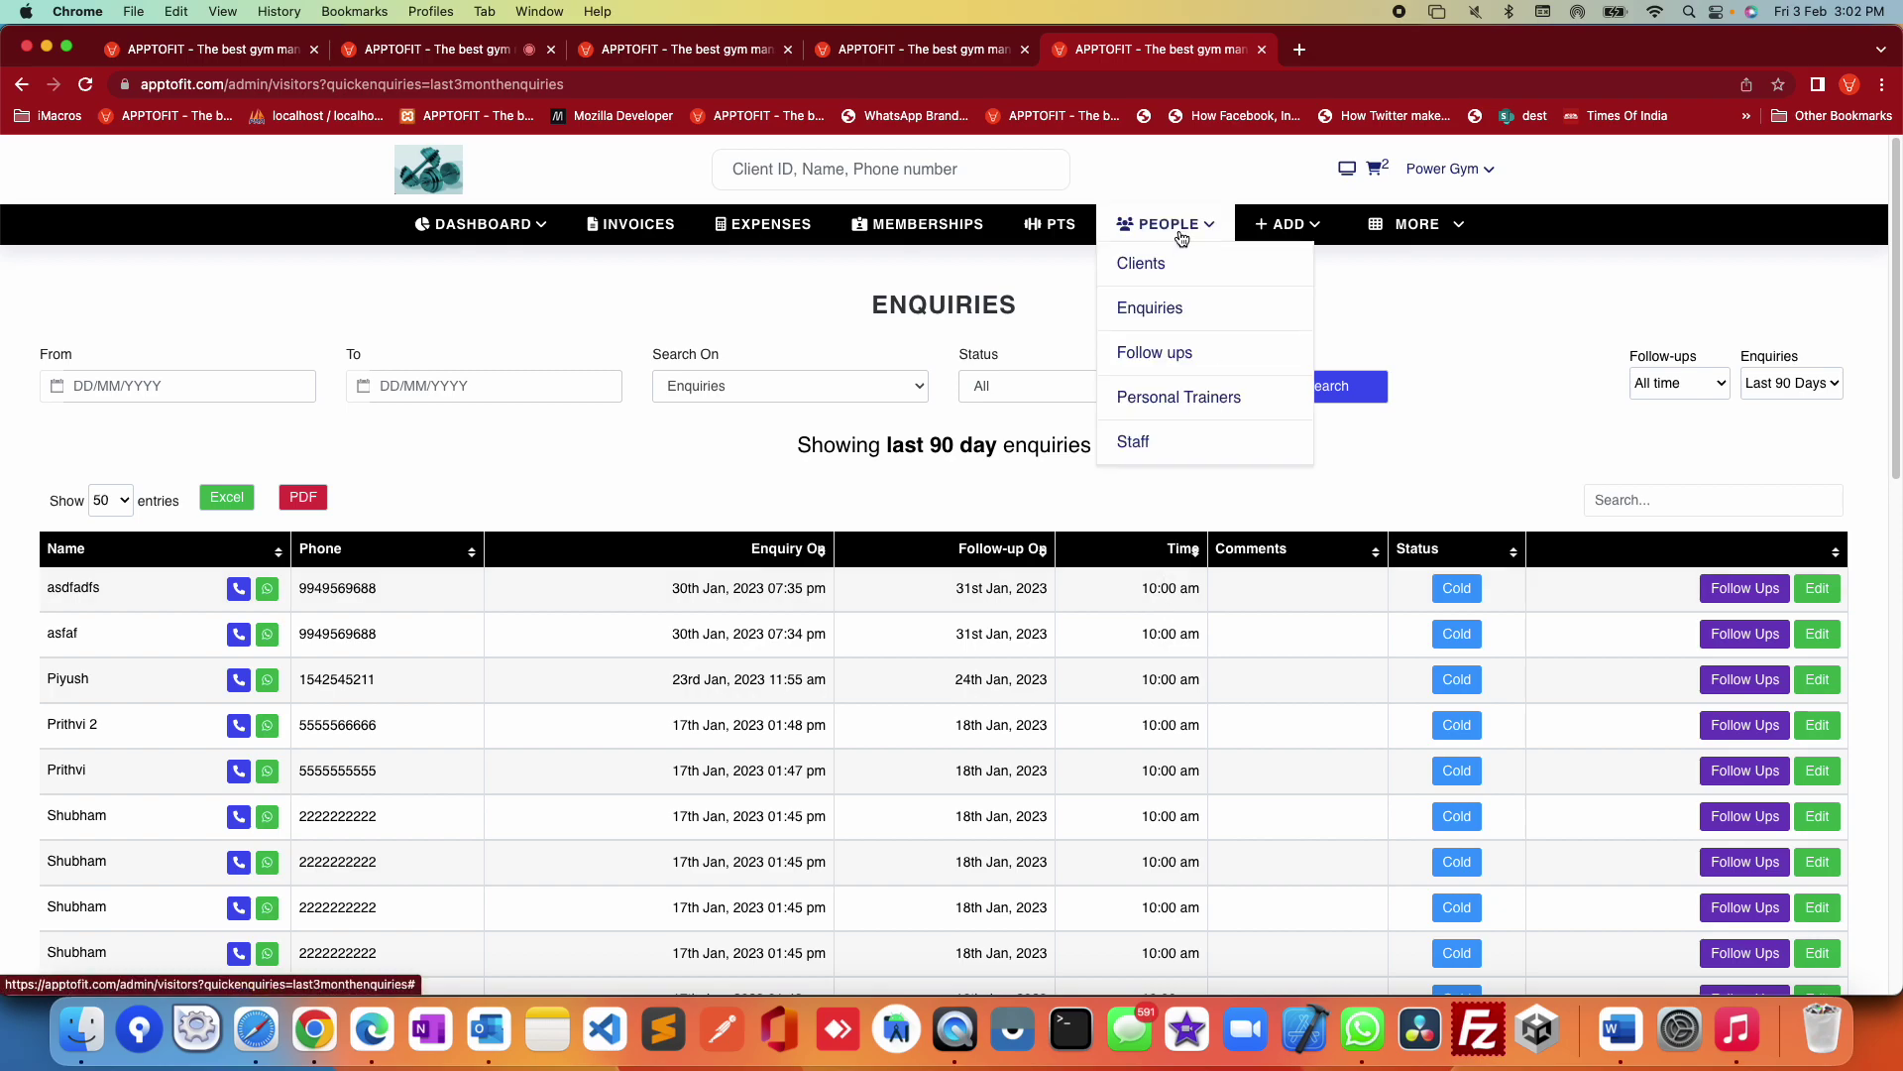
pyautogui.click(1203, 406)
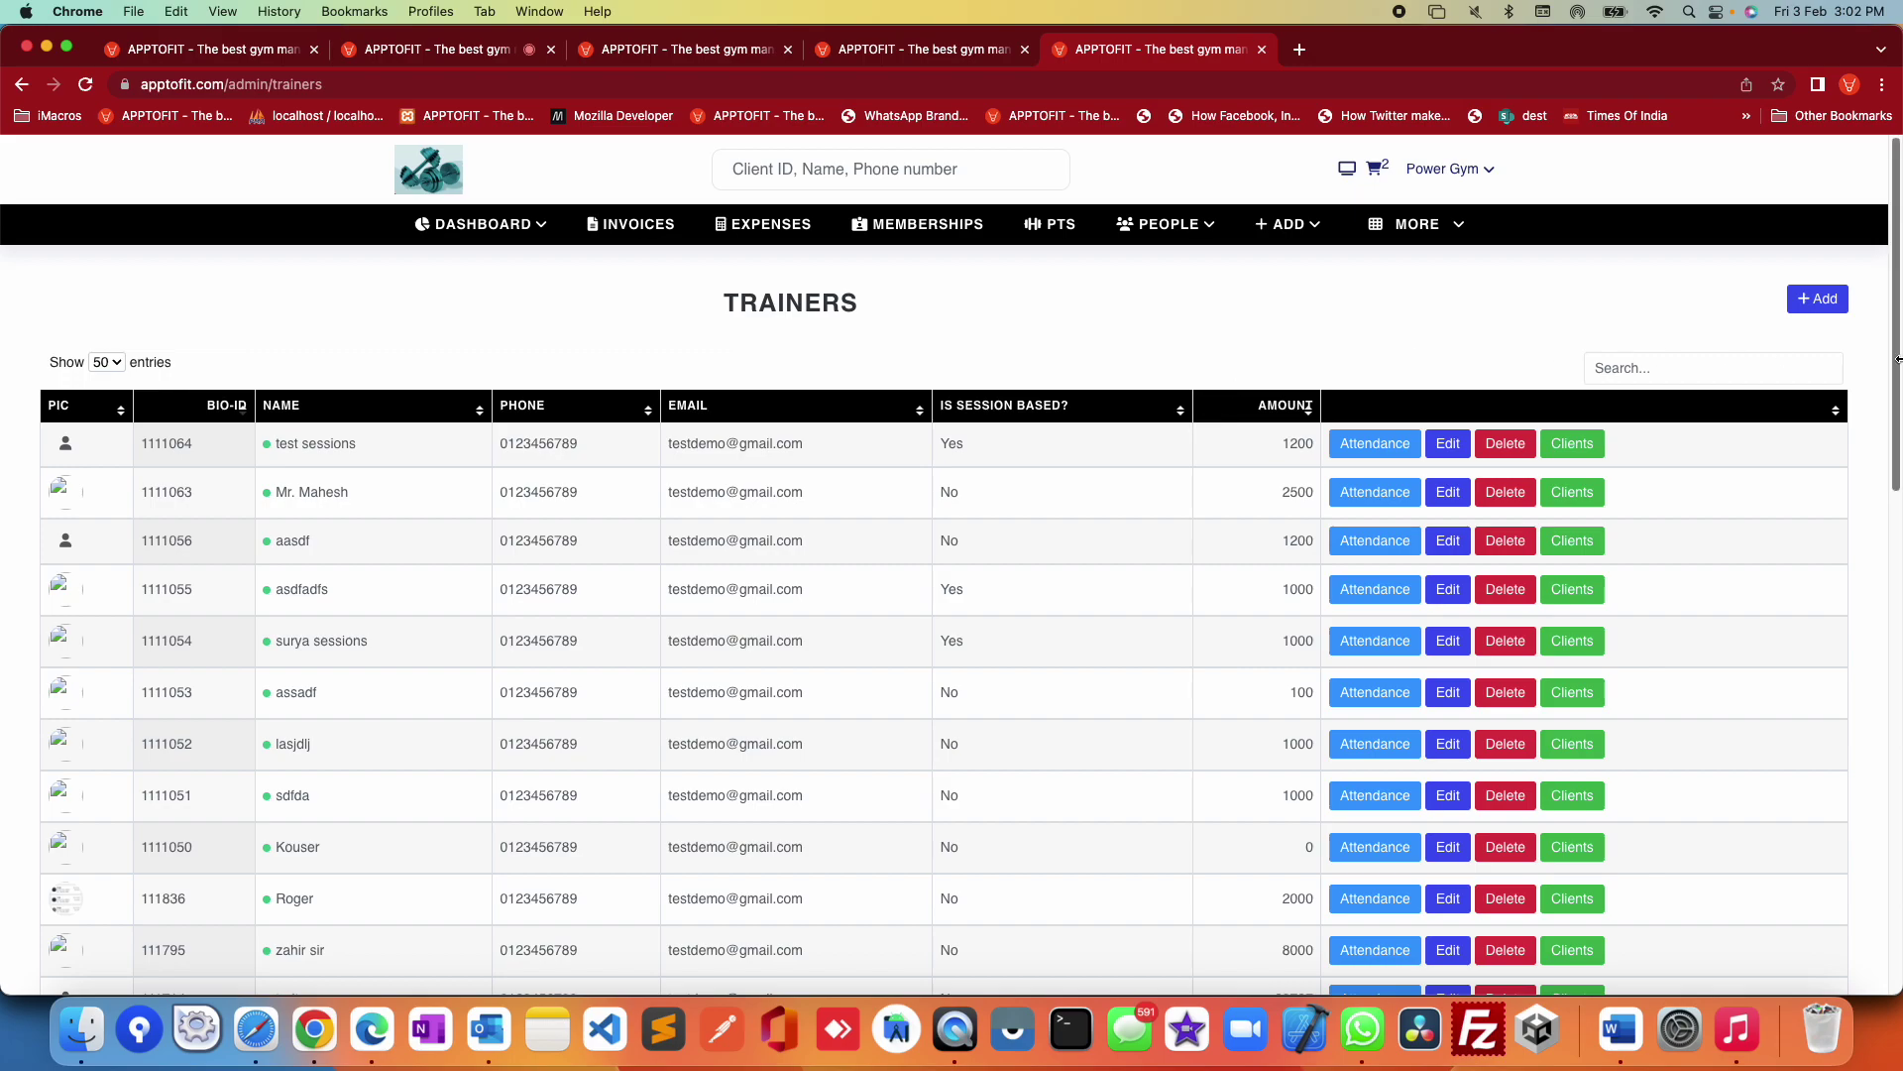
pyautogui.click(1838, 305)
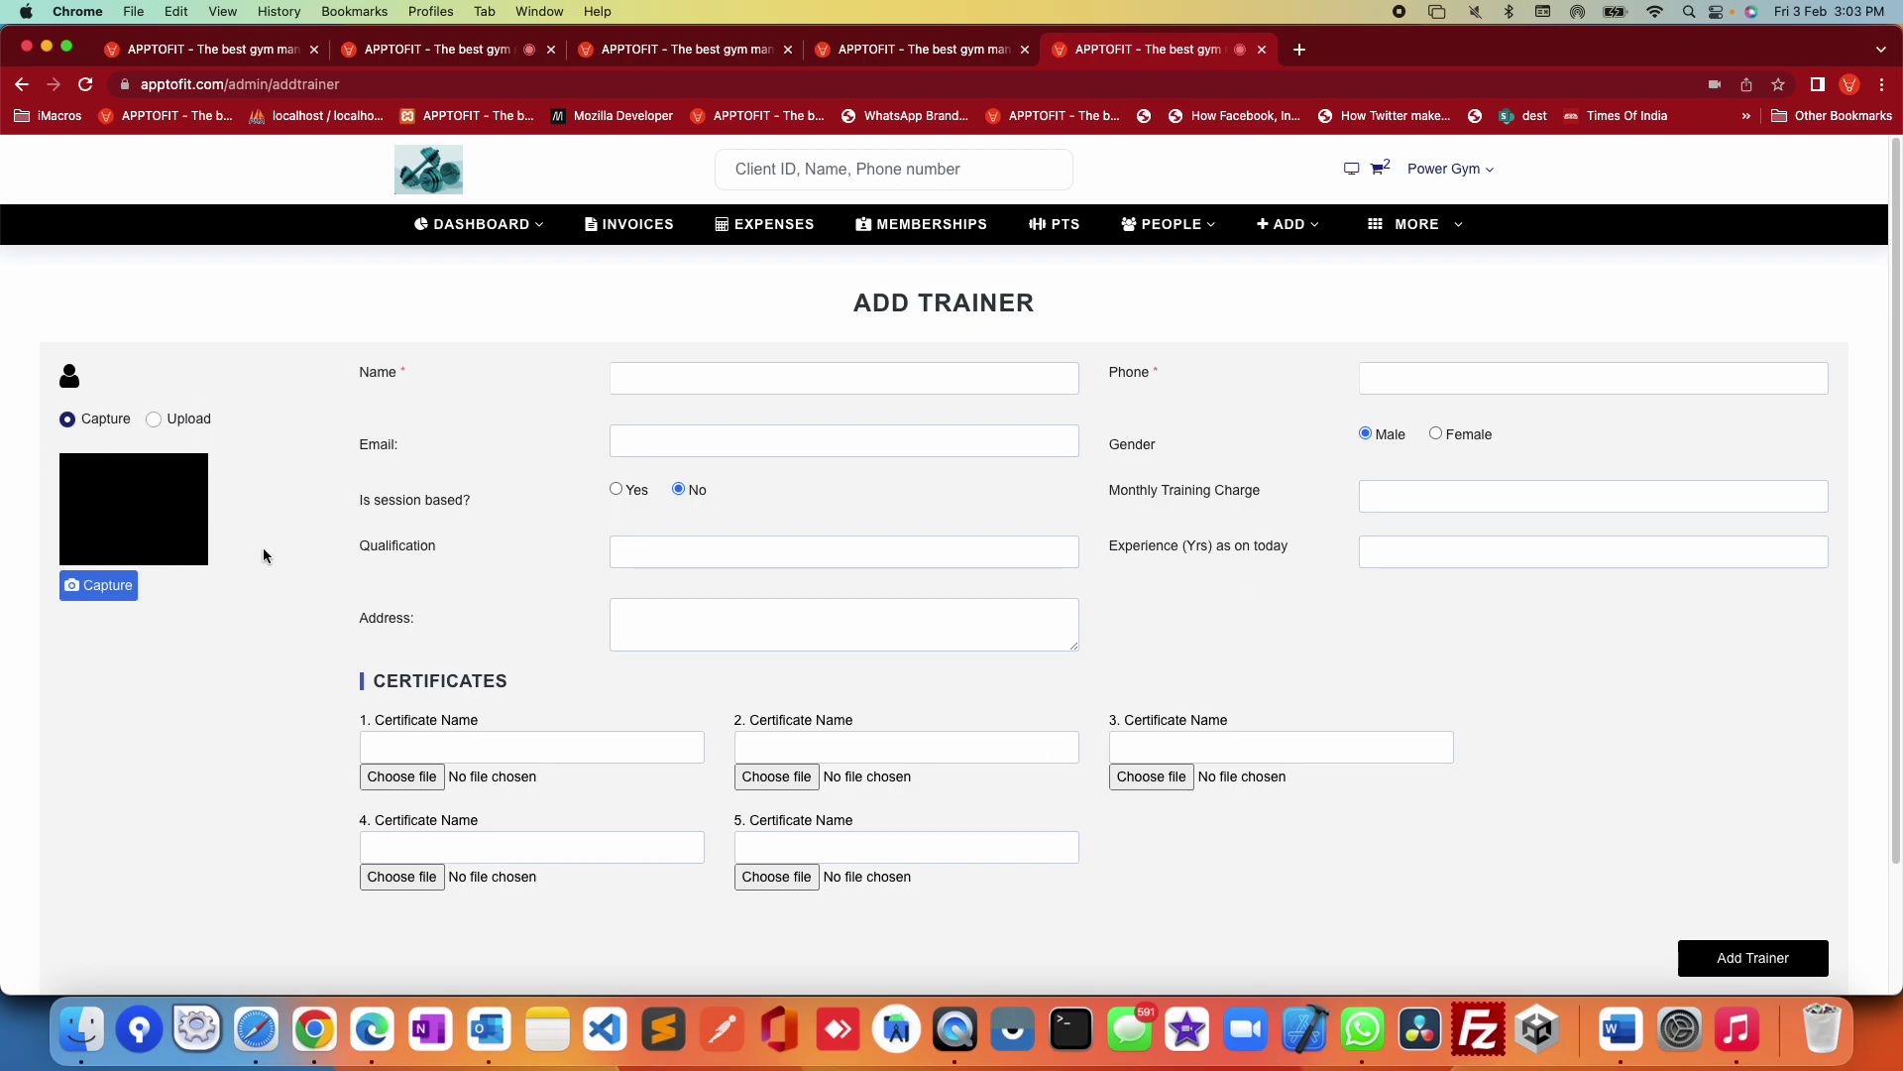
# Step: Look over the trainer name, phone, e-mail and monthly charge fields and the session-based question
pyautogui.click(655, 391)
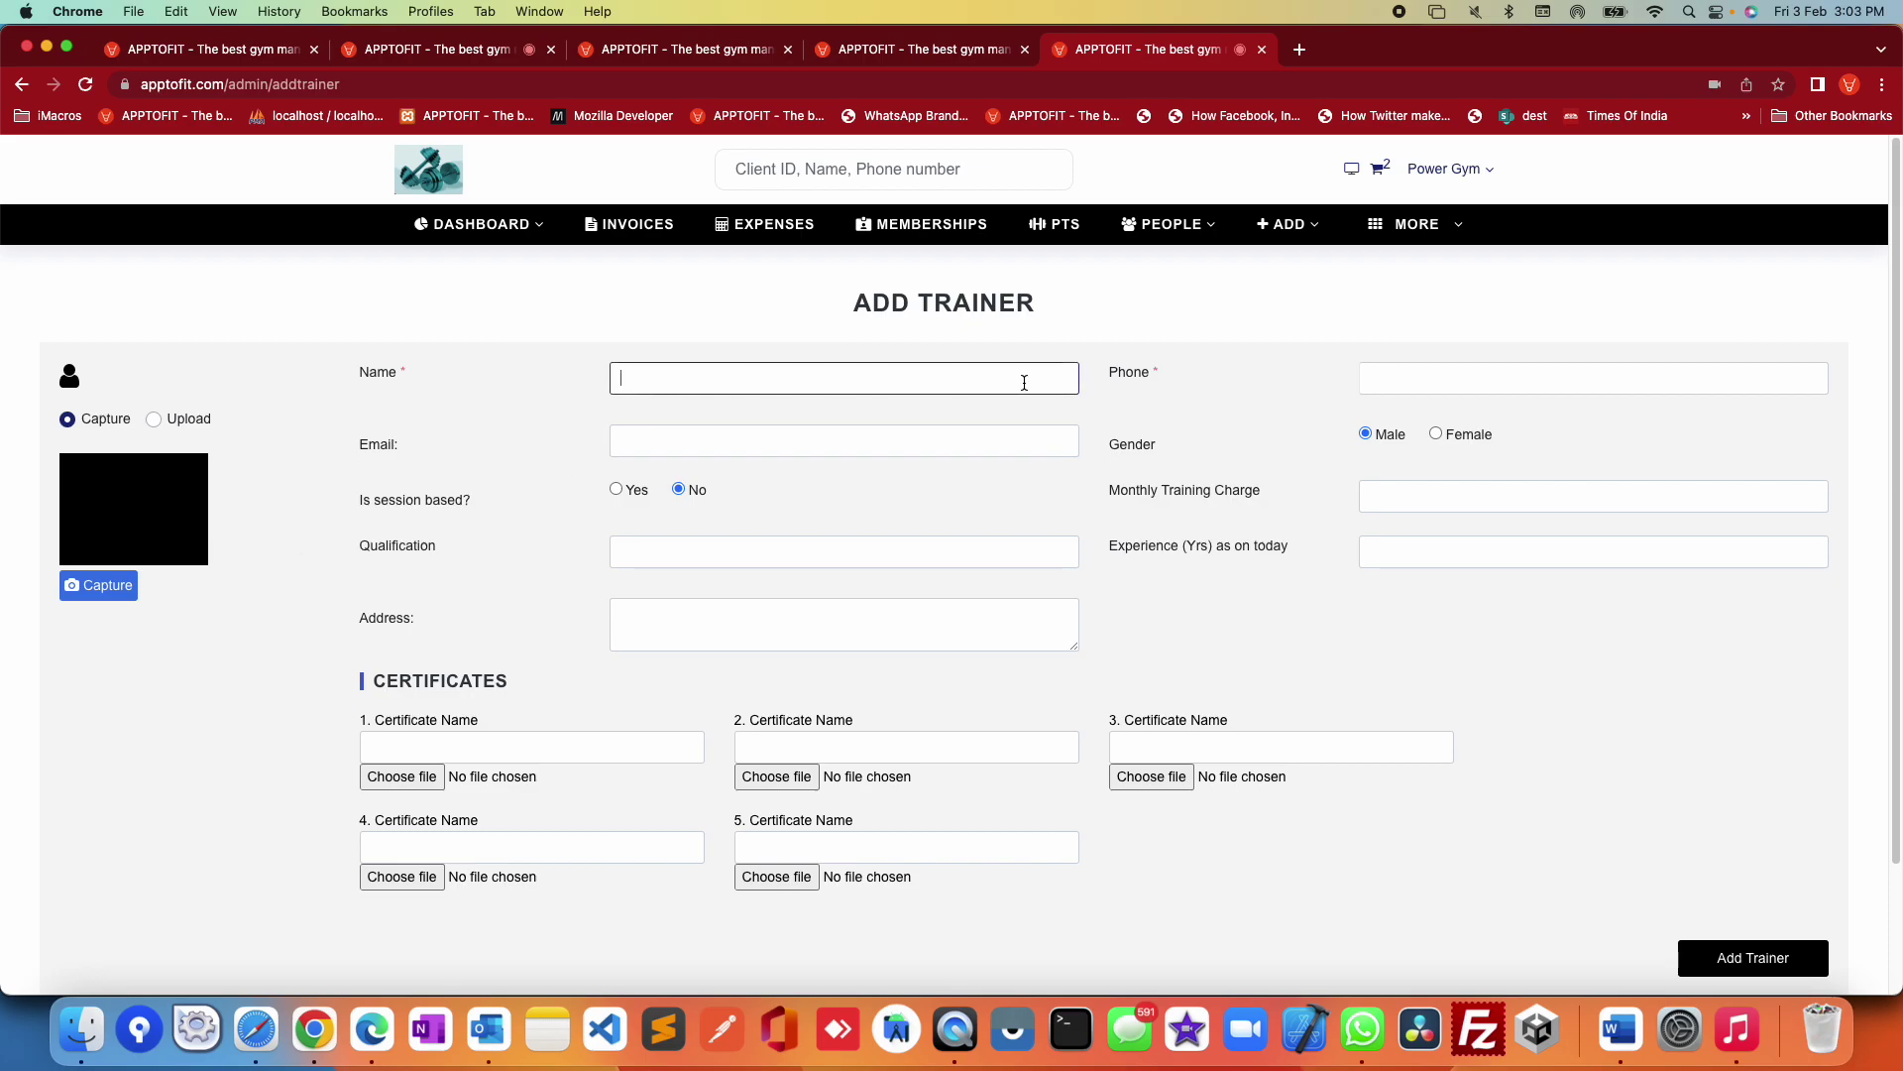
pyautogui.click(1373, 381)
pyautogui.click(841, 443)
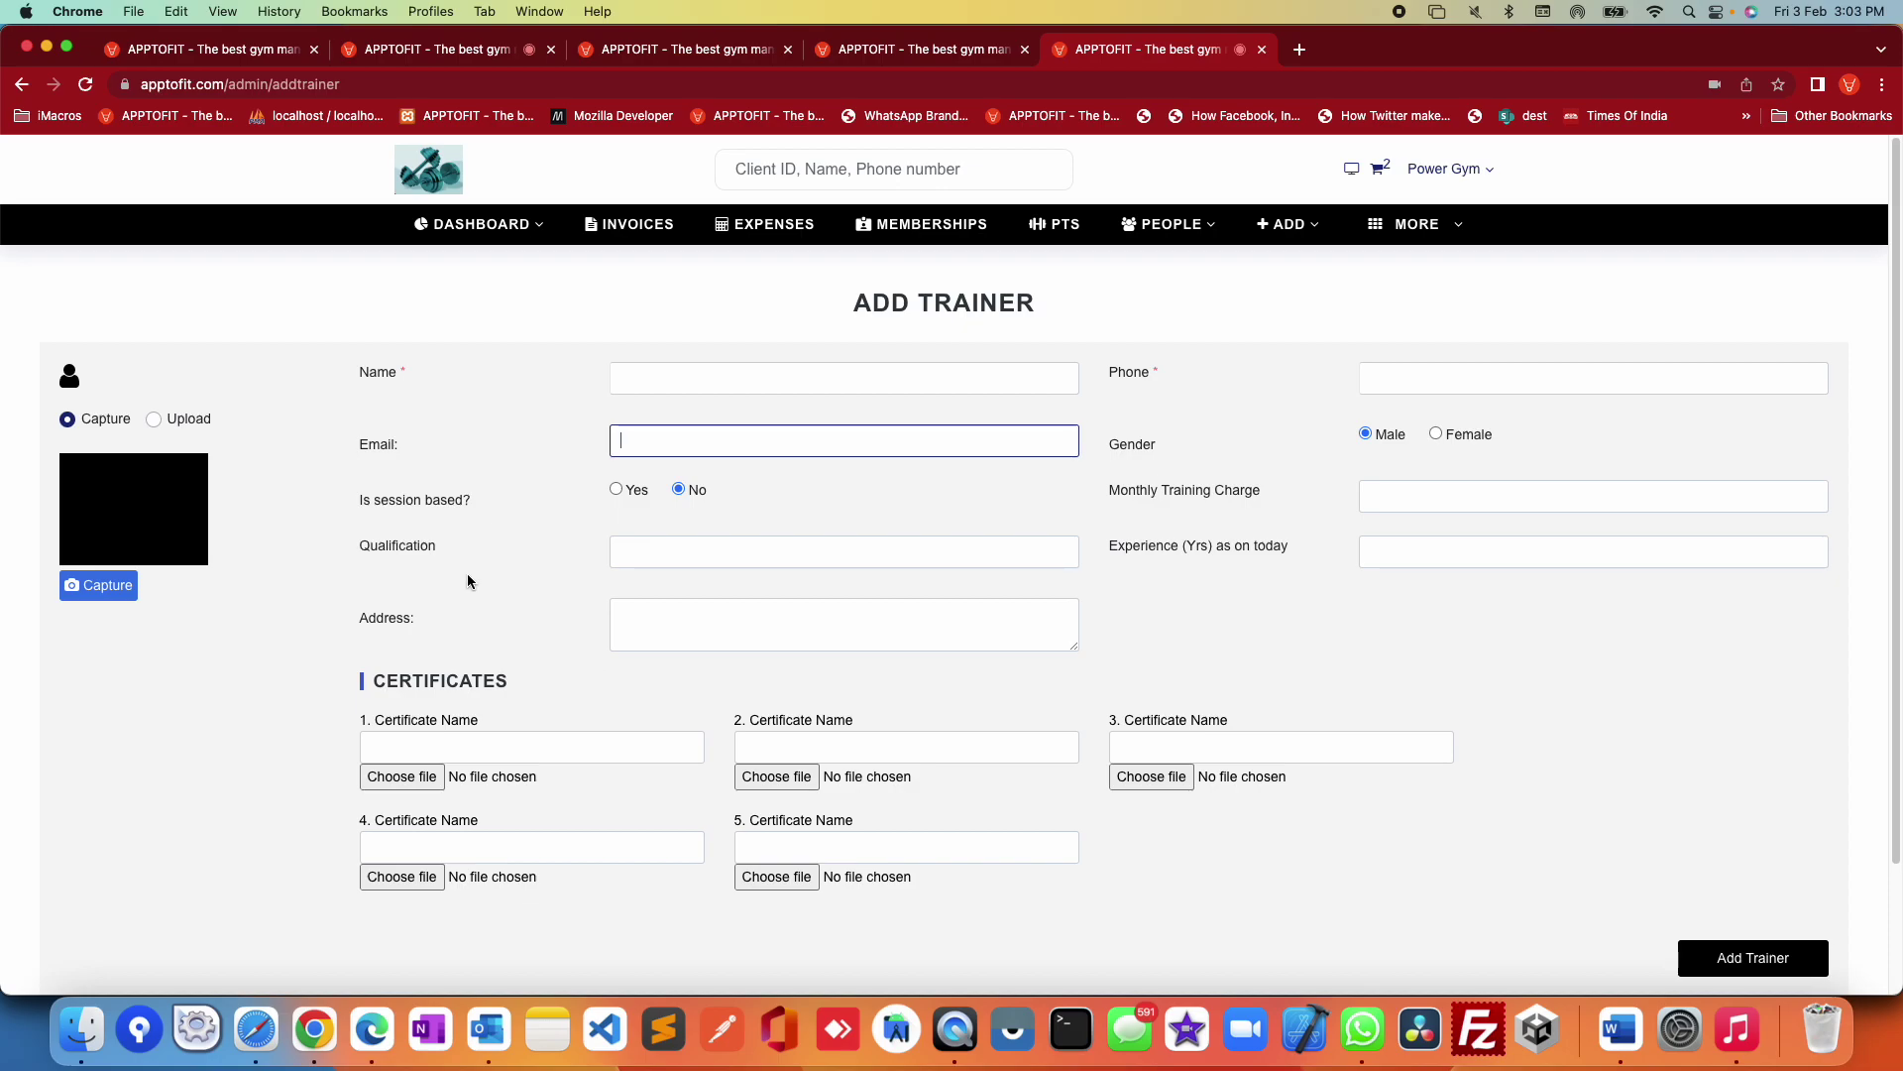
pyautogui.moveTo(361, 503); pyautogui.dragTo(735, 508)
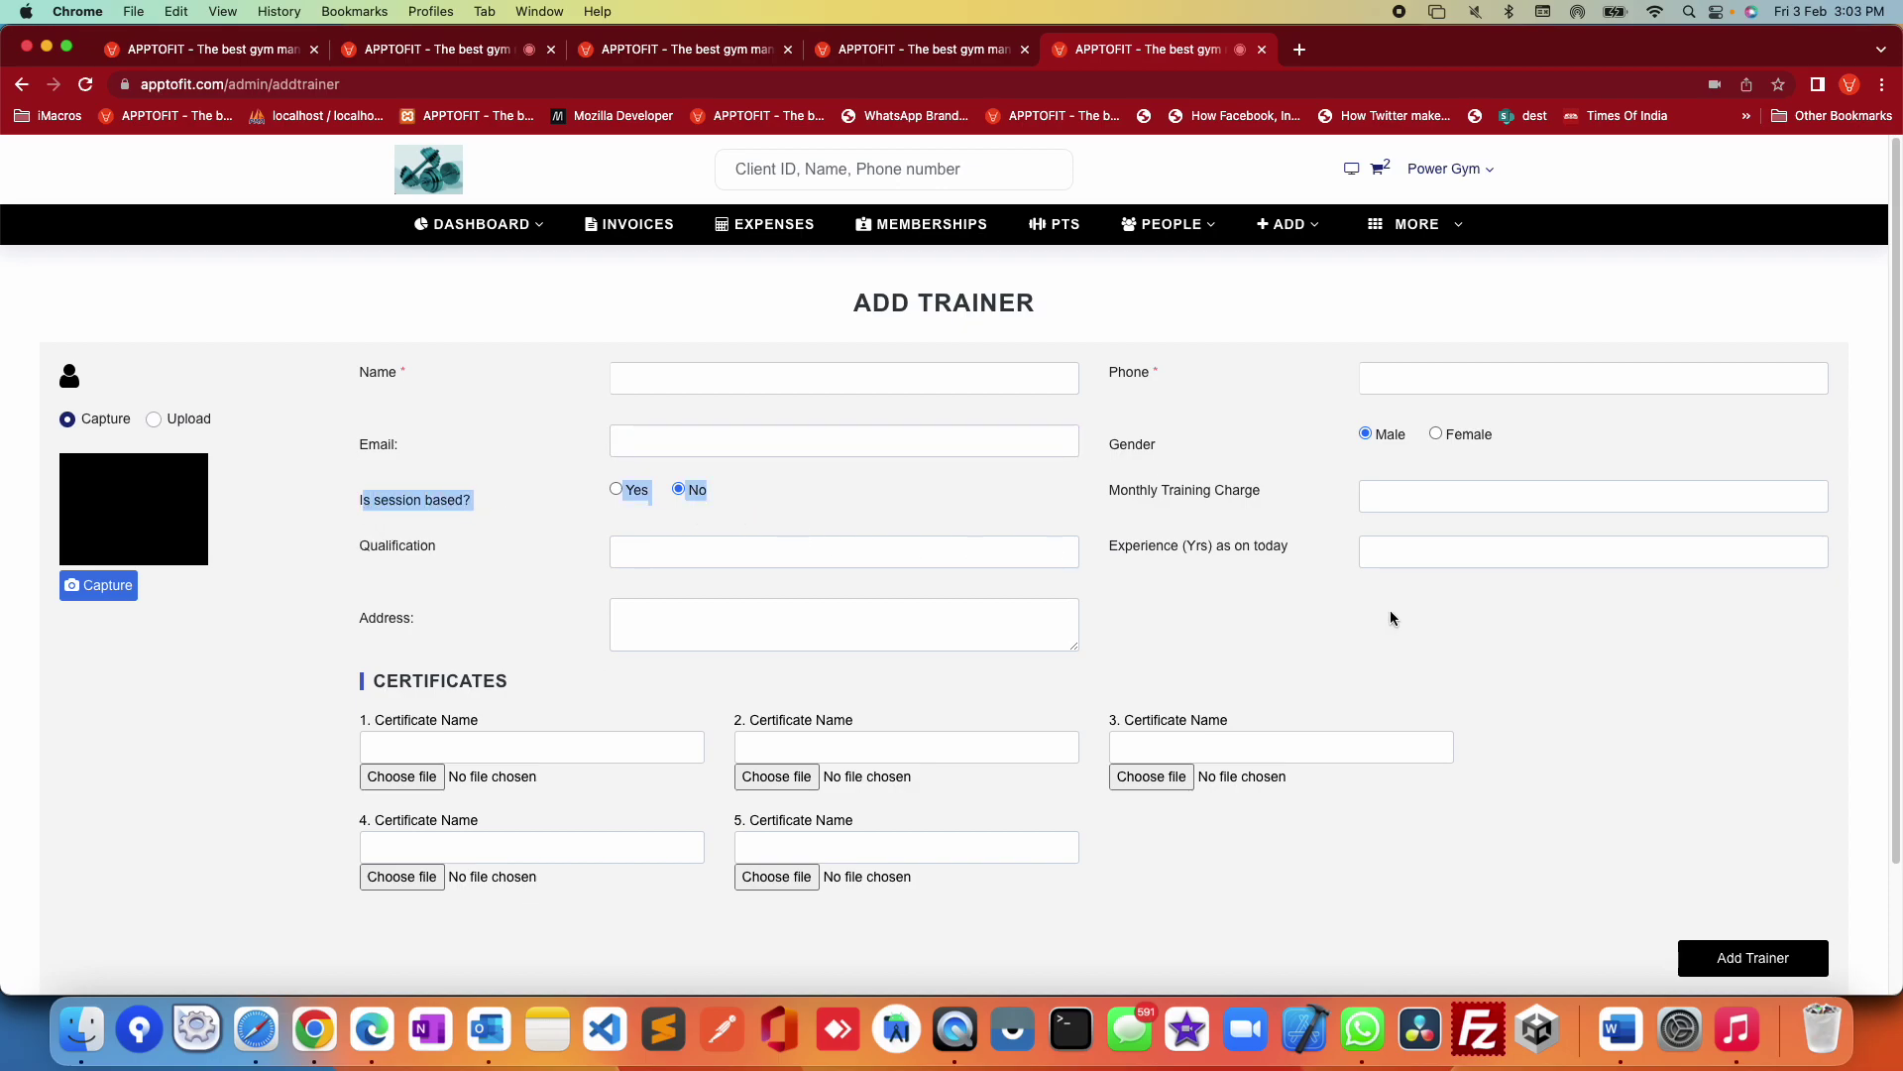
pyautogui.click(860, 522)
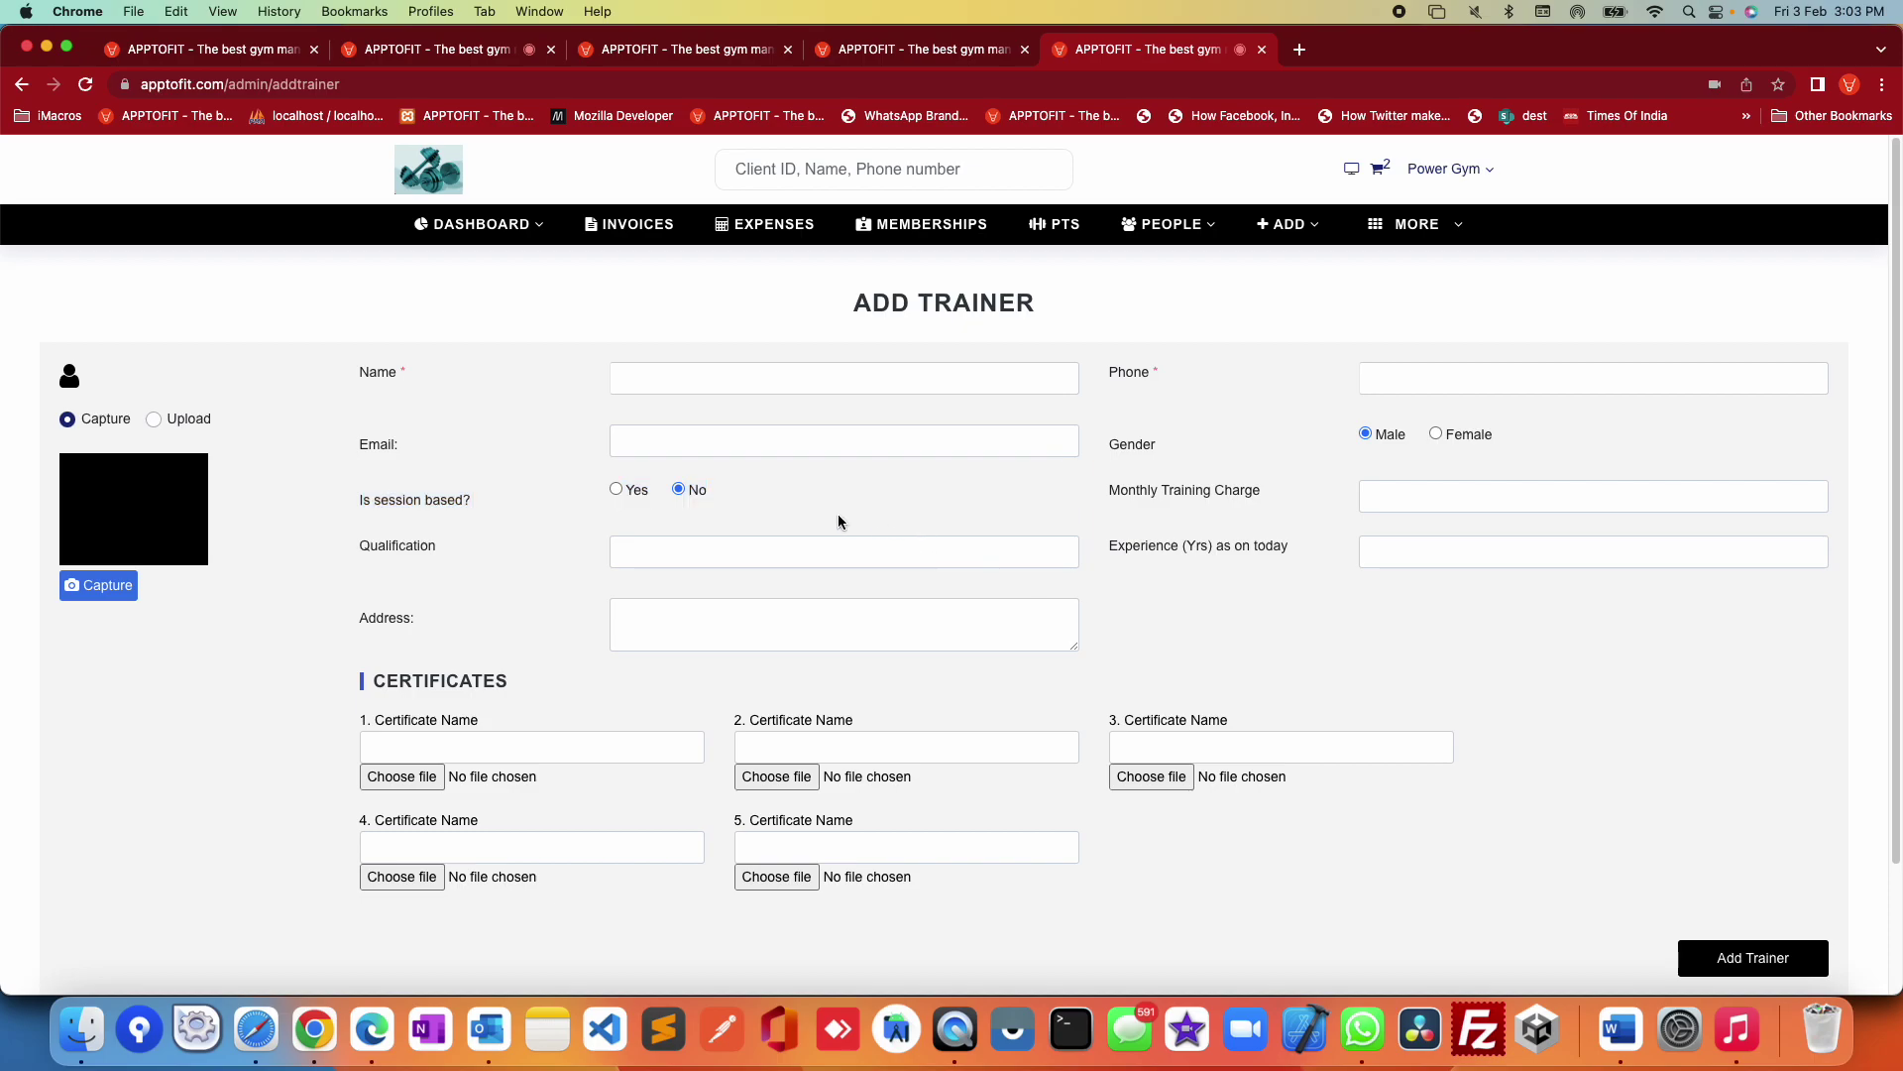
pyautogui.moveTo(365, 501); pyautogui.dragTo(718, 502)
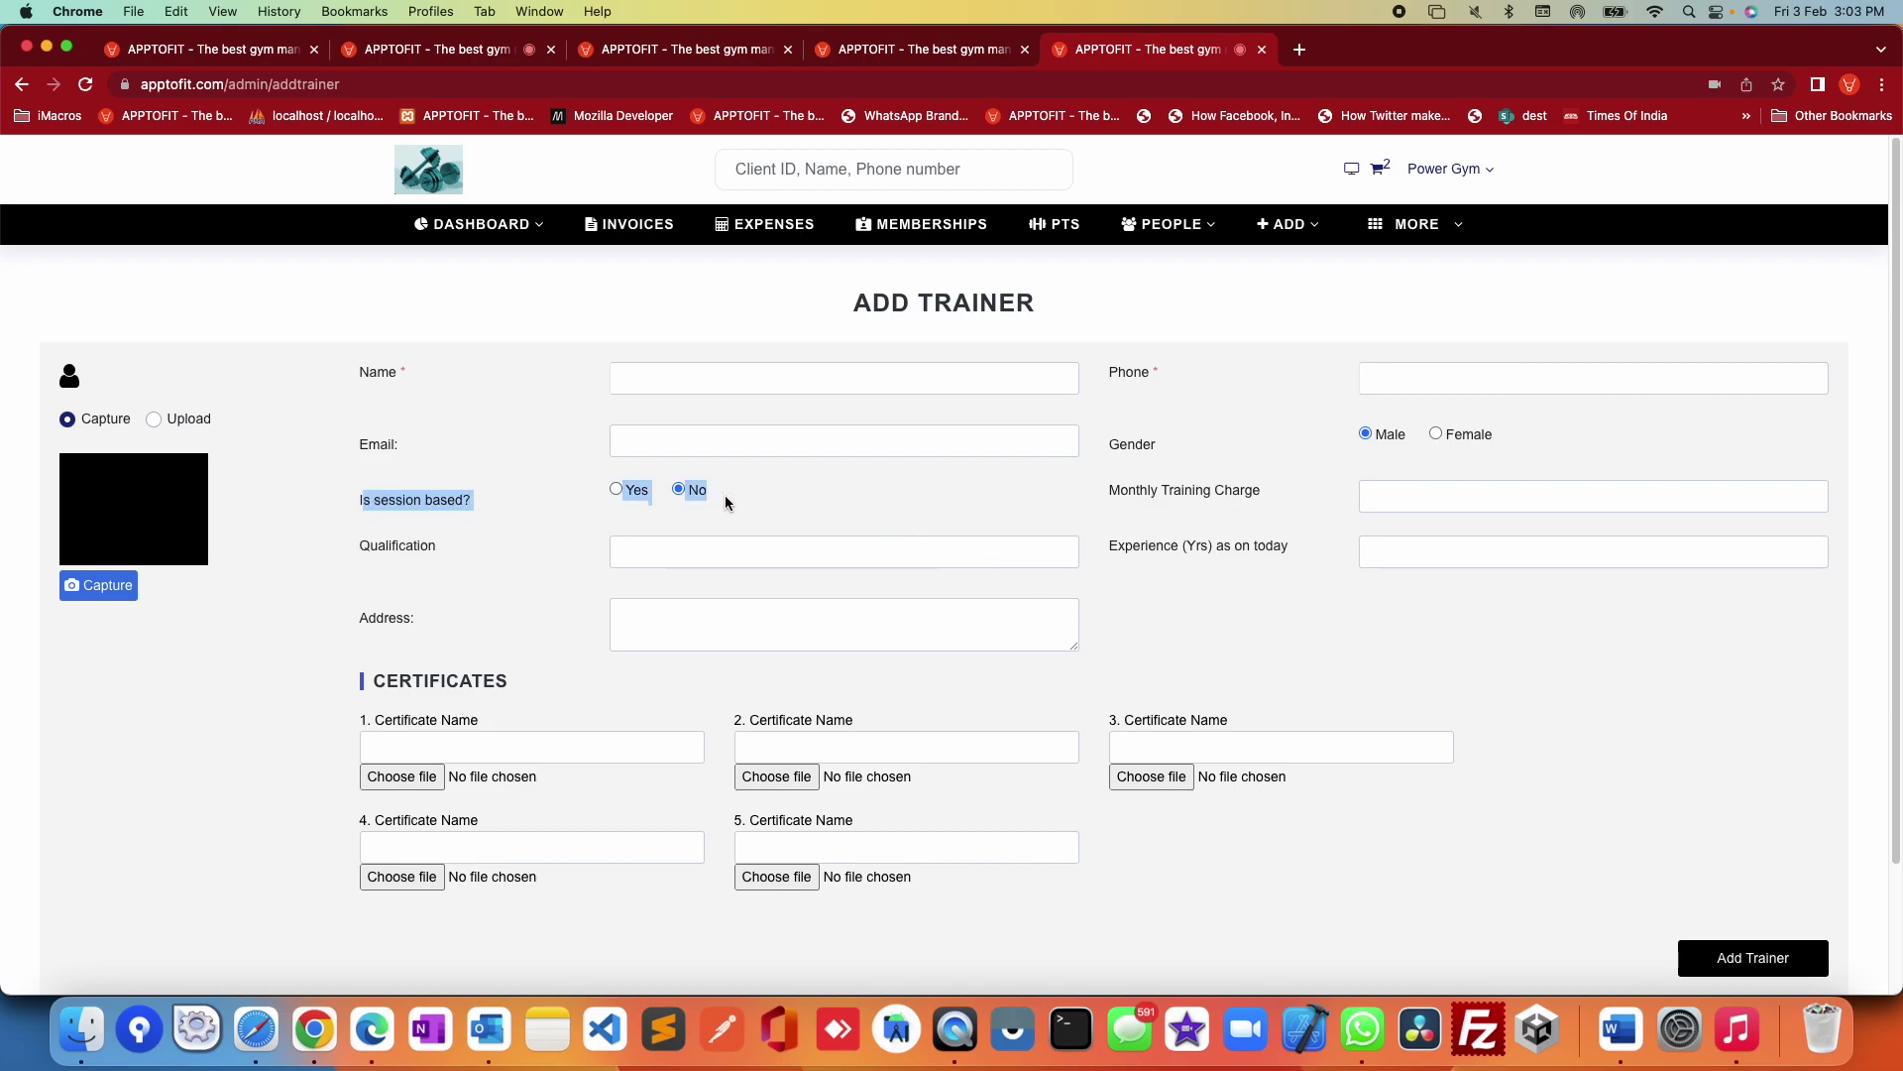
pyautogui.click(1430, 489)
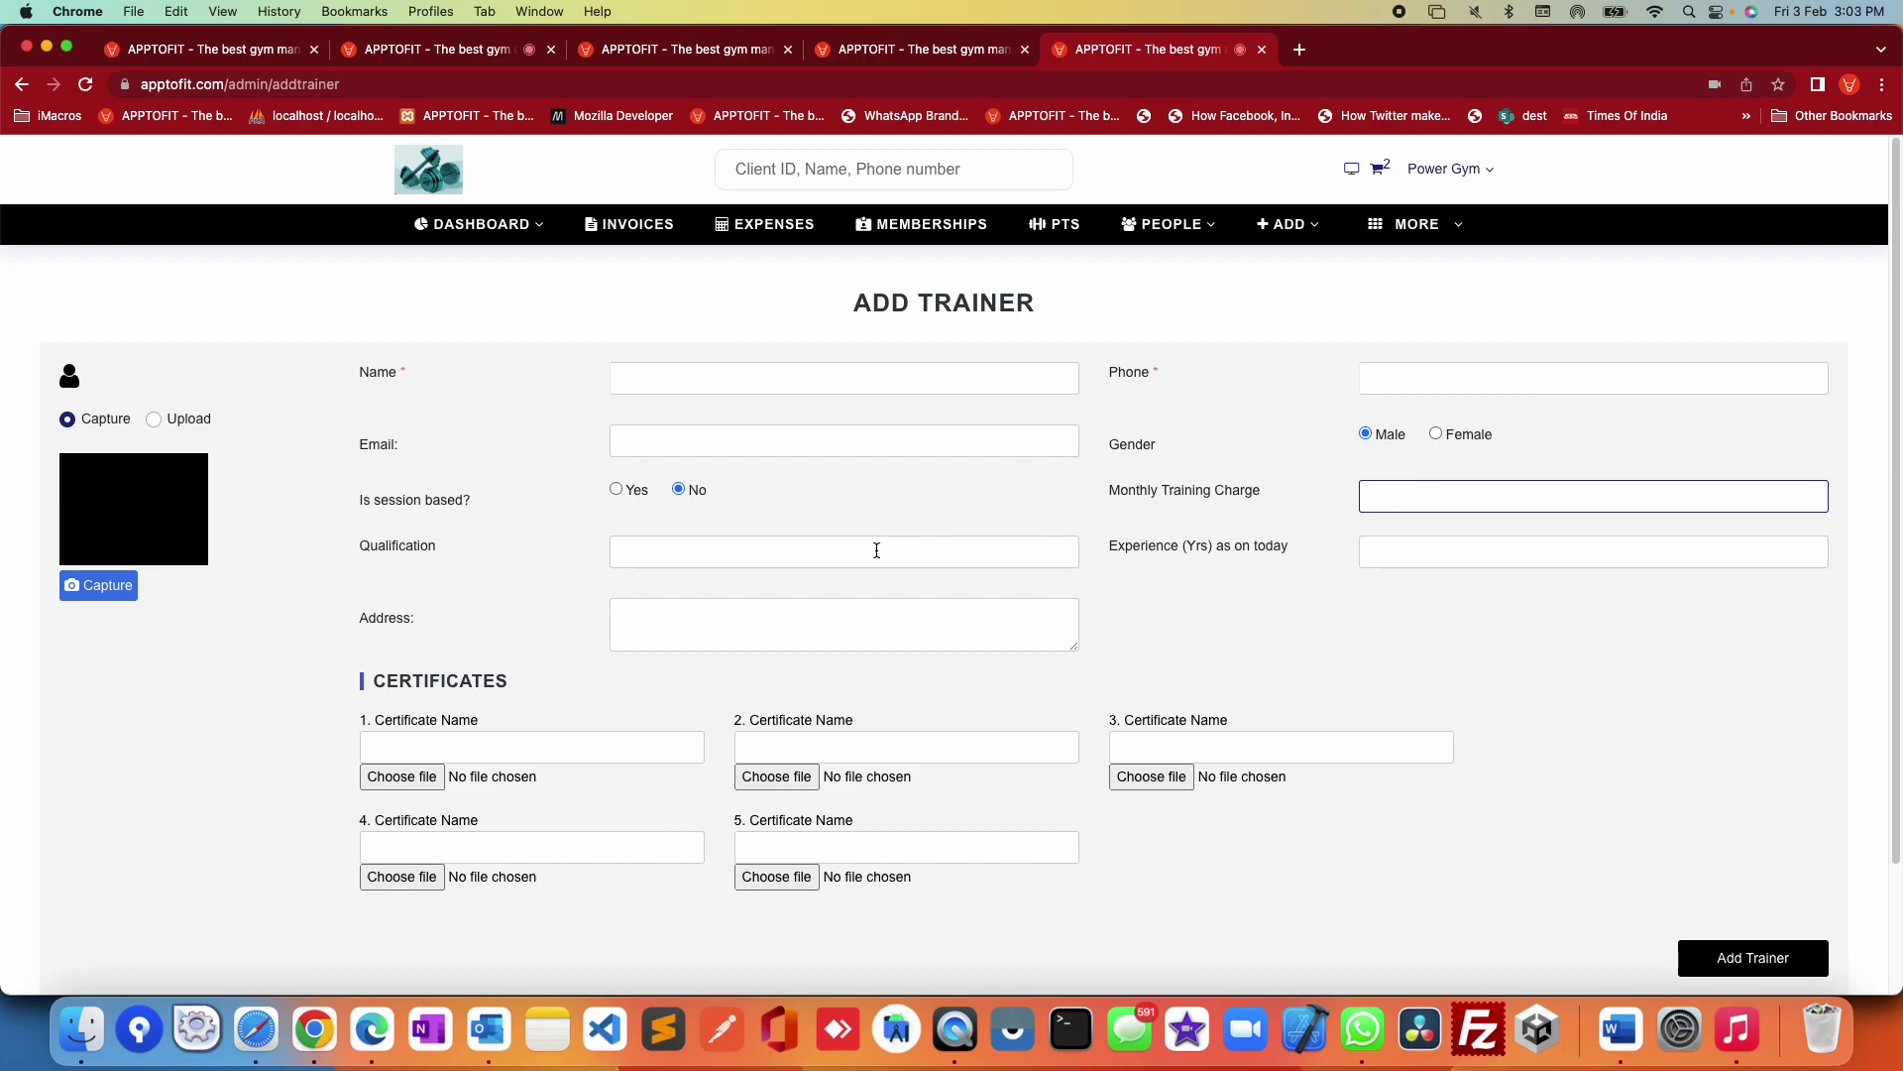
# Step: Set 'Is session based?' to Yes and review the Charge per session, Qualification and Experience fields
pyautogui.click(618, 491)
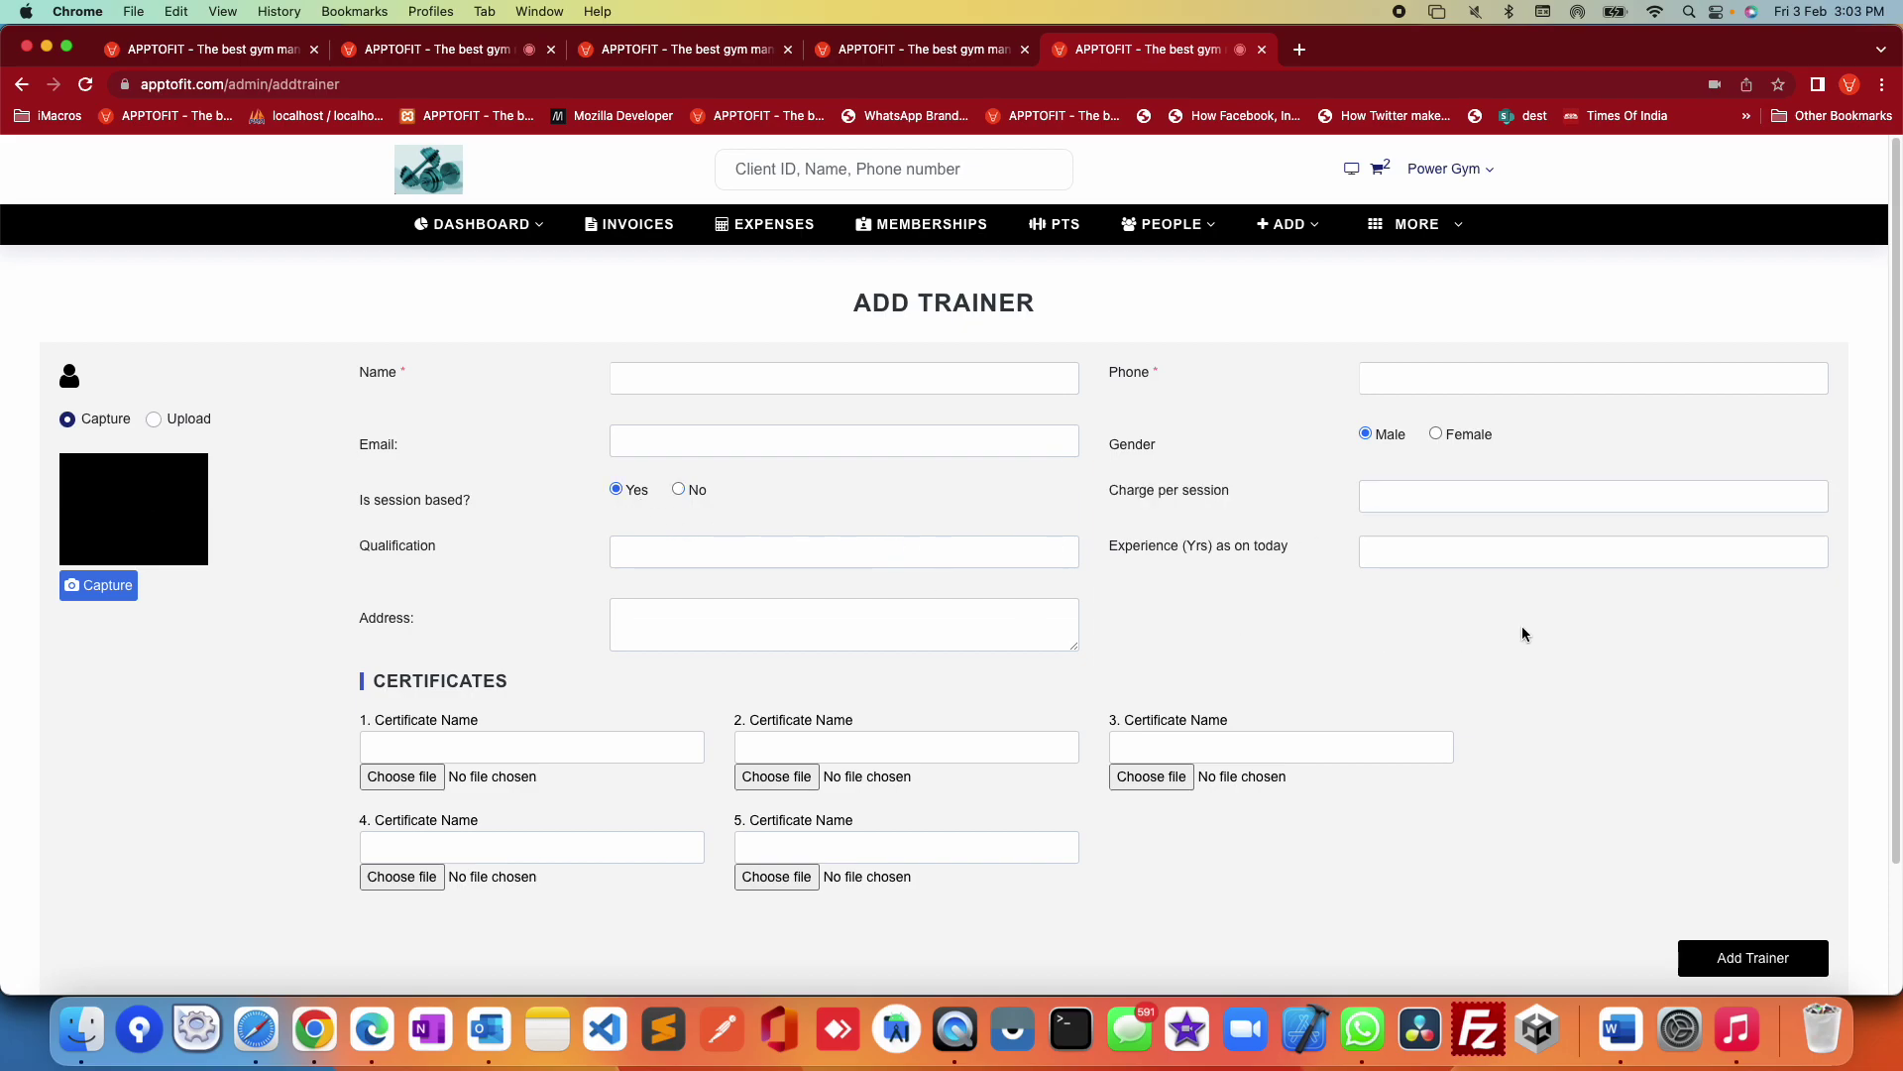
pyautogui.moveTo(1110, 499); pyautogui.dragTo(1233, 495)
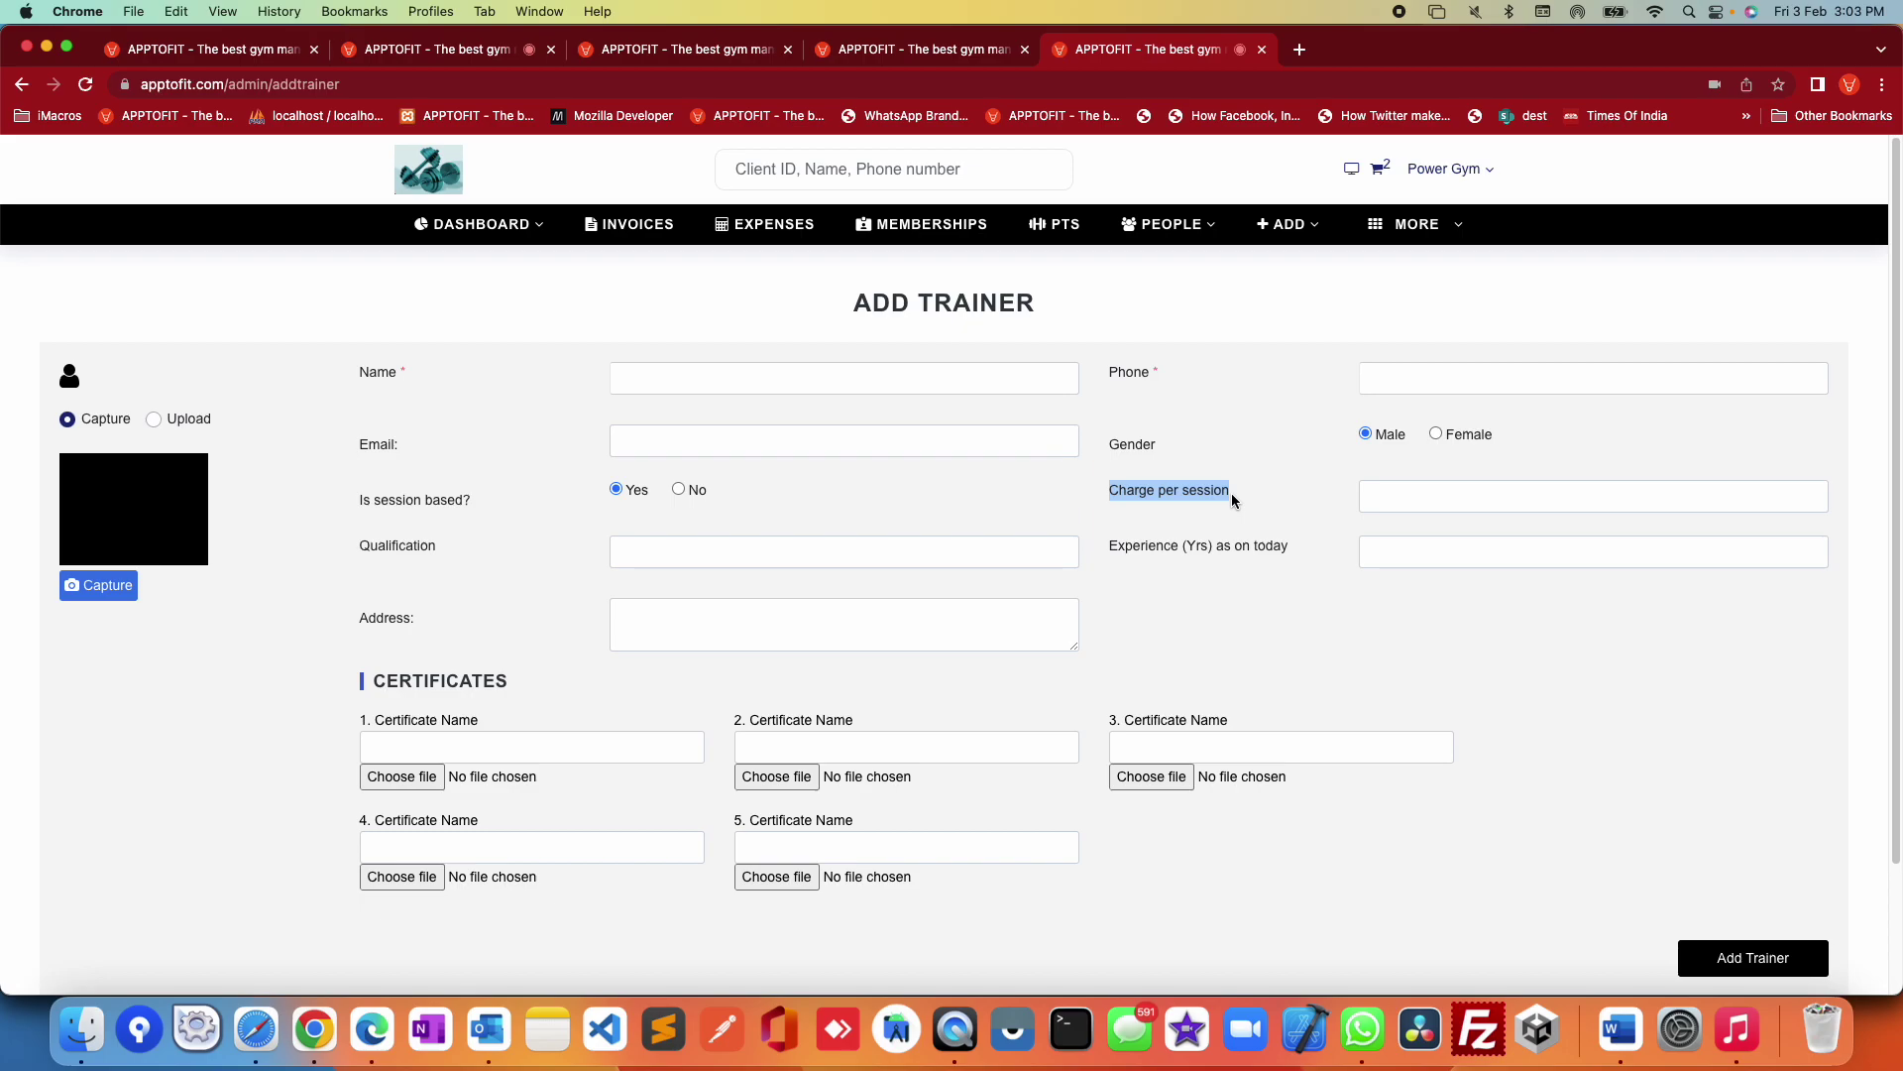
pyautogui.click(1391, 494)
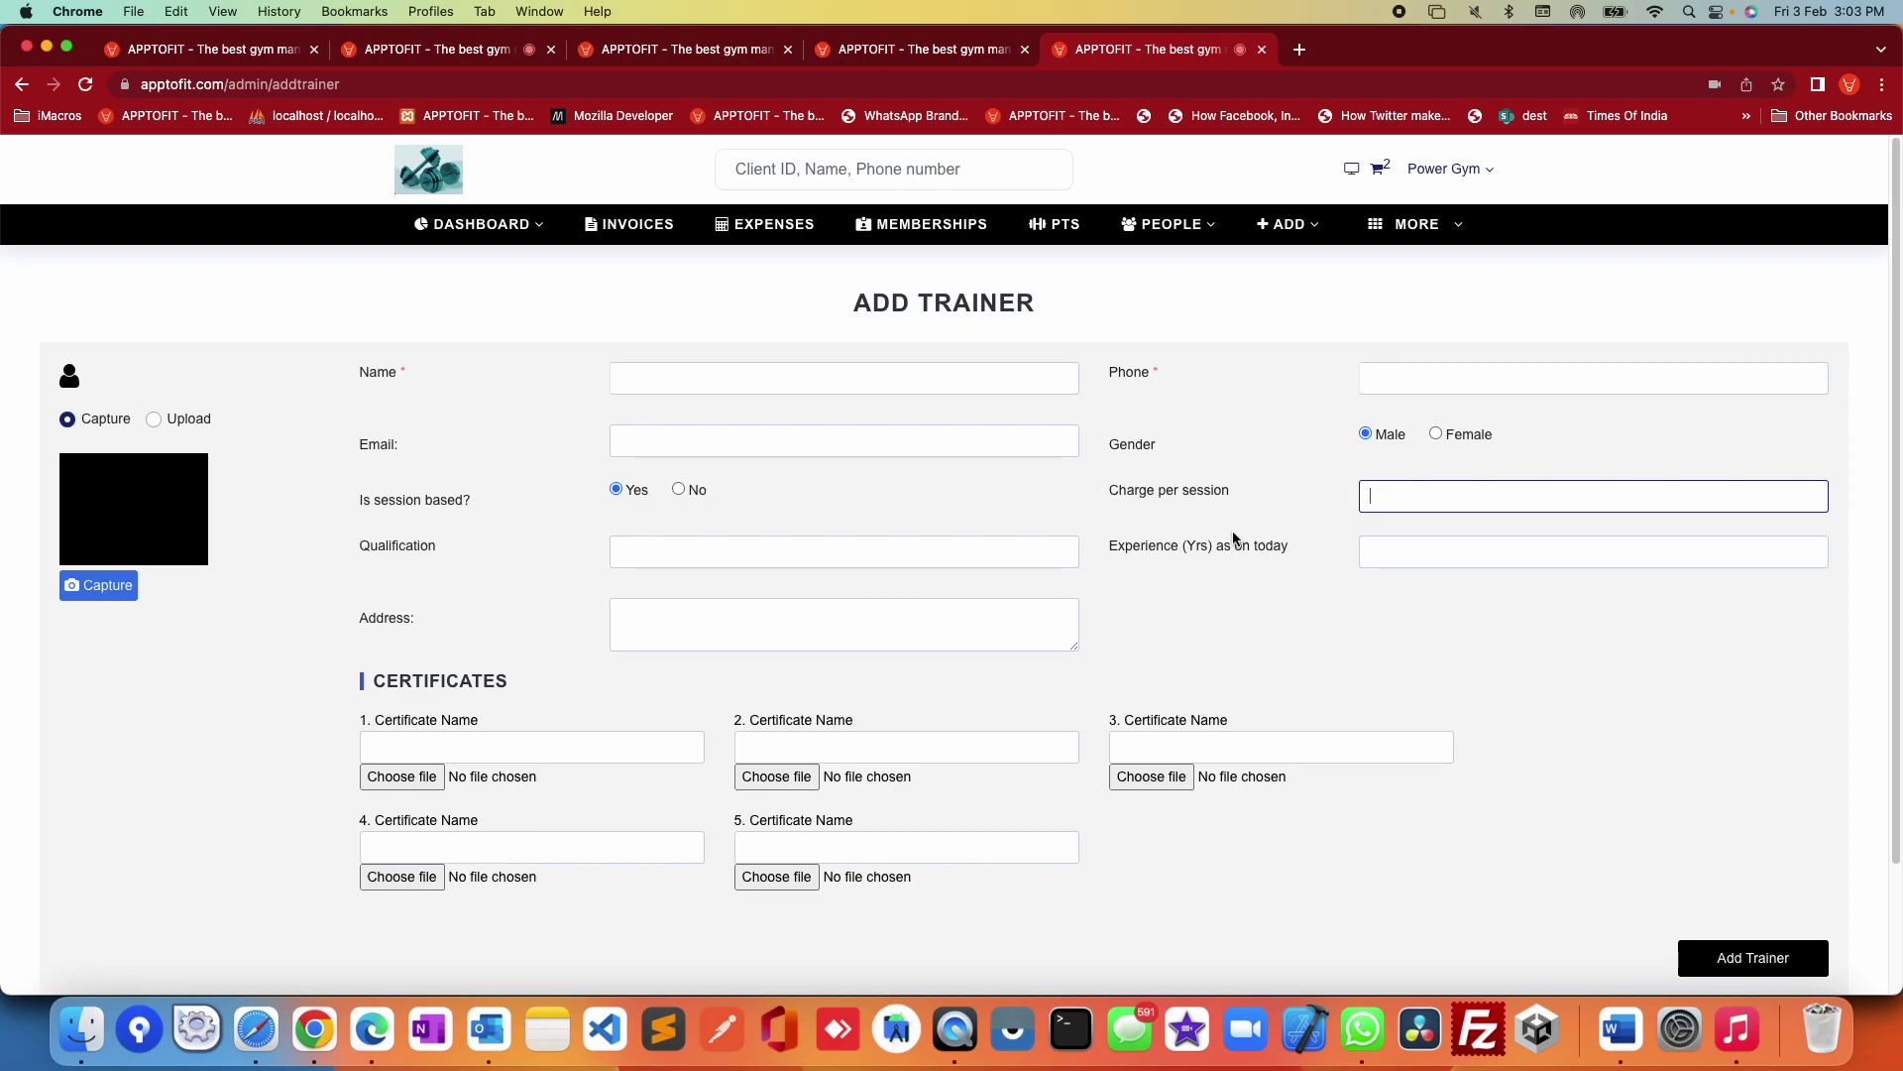
pyautogui.click(714, 564)
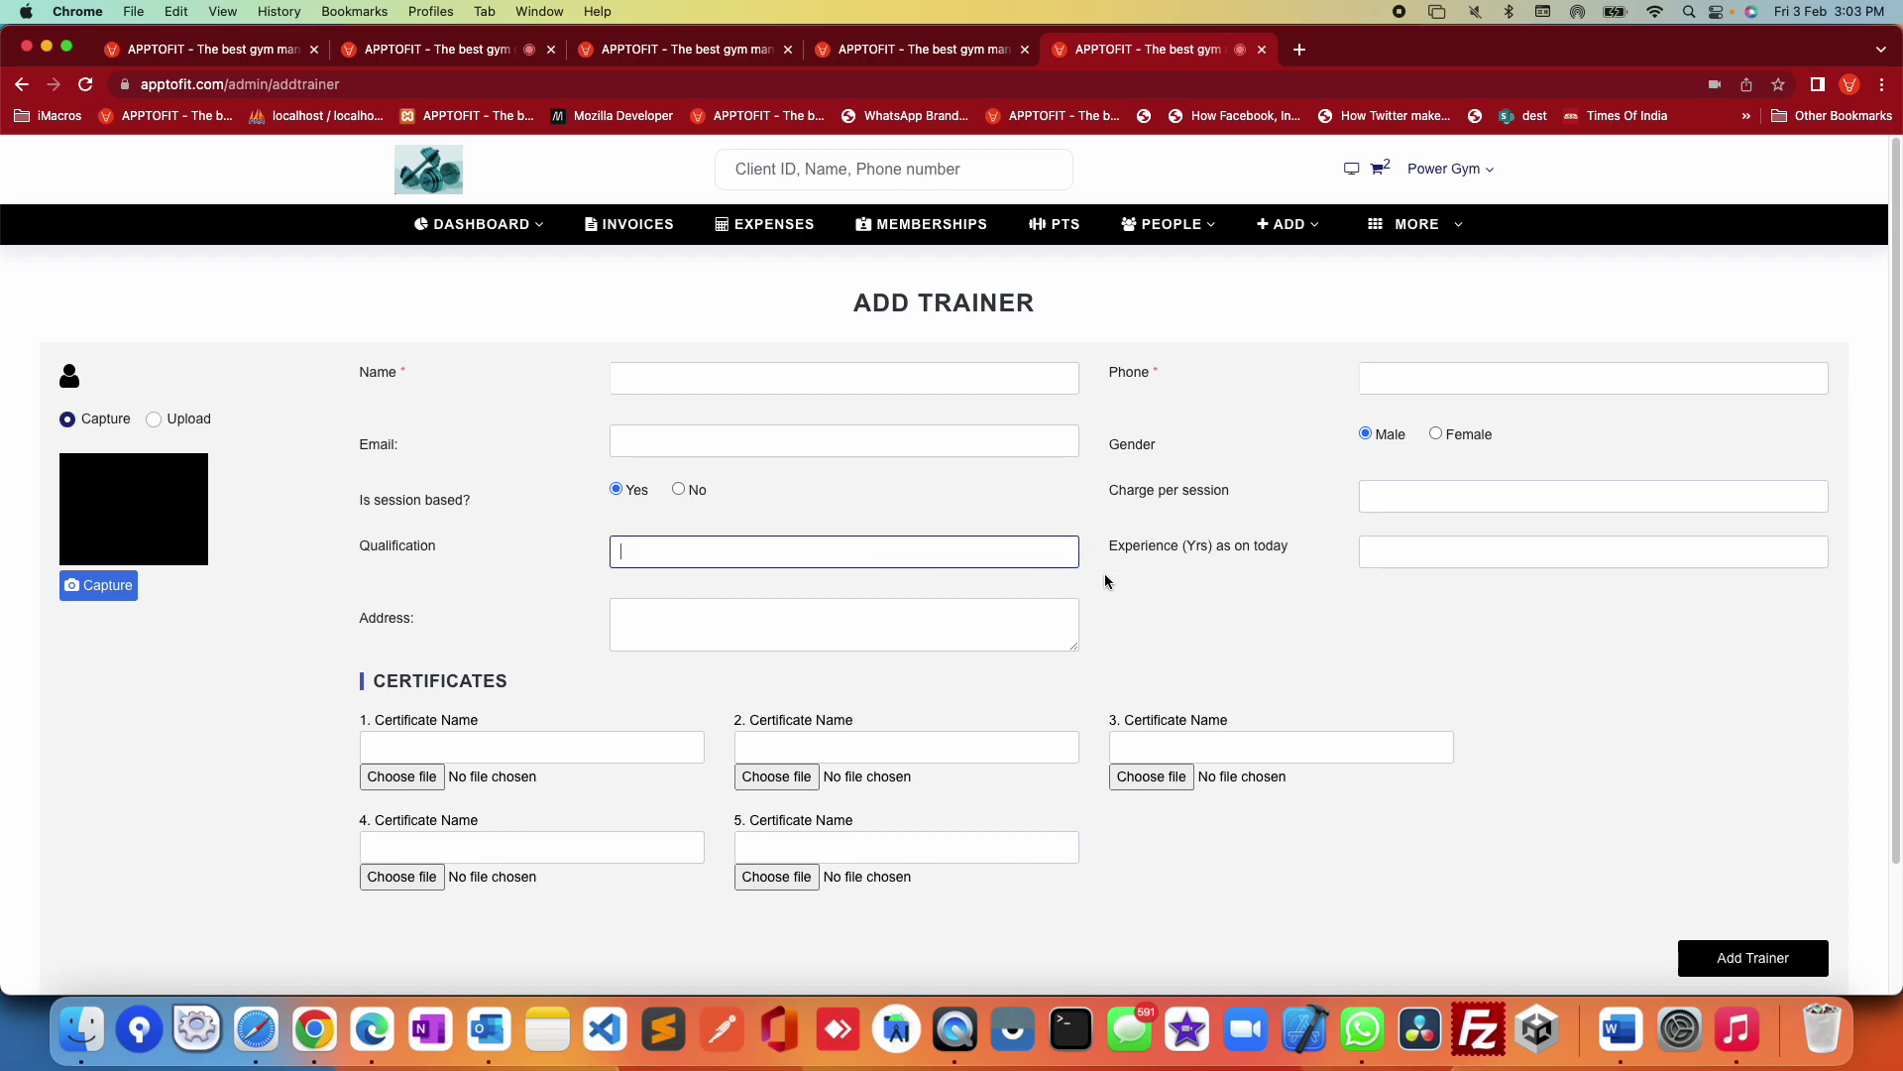
pyautogui.click(1437, 551)
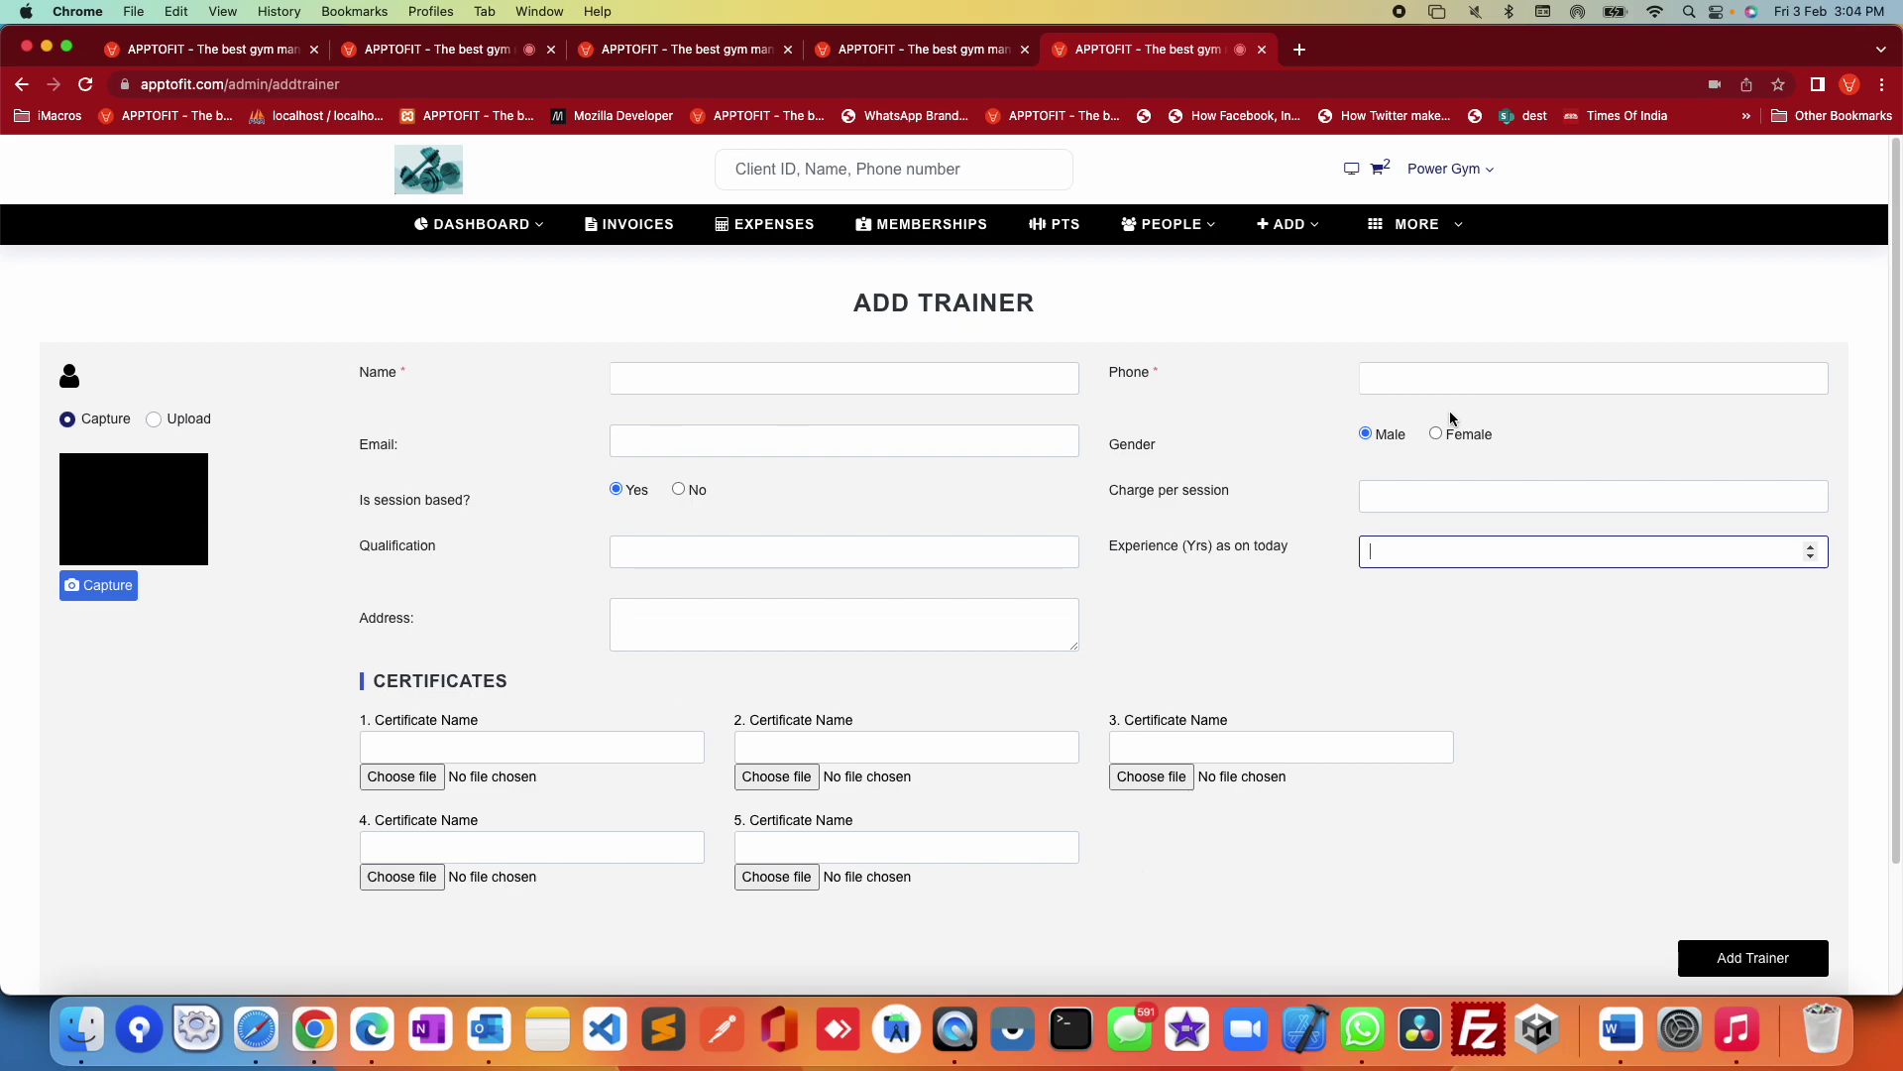
pyautogui.moveTo(360, 501); pyautogui.dragTo(1372, 501)
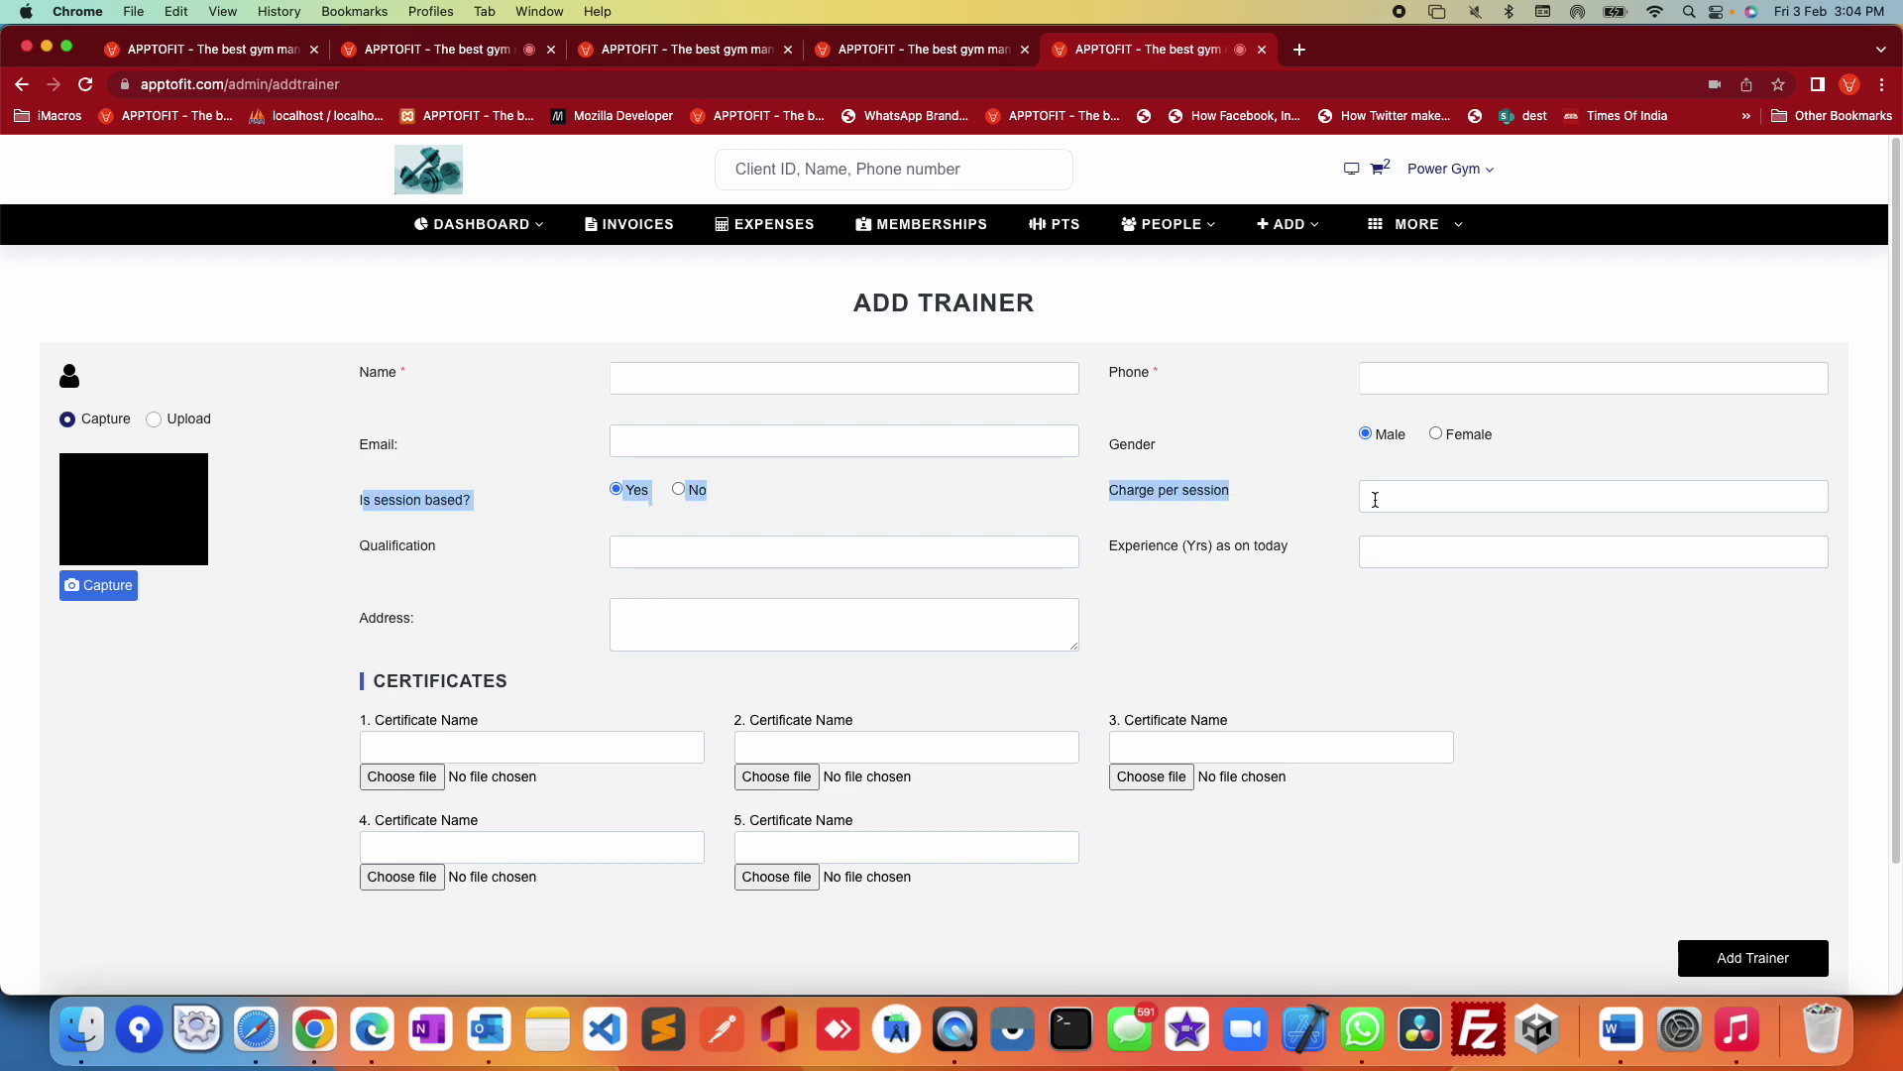
pyautogui.click(1312, 544)
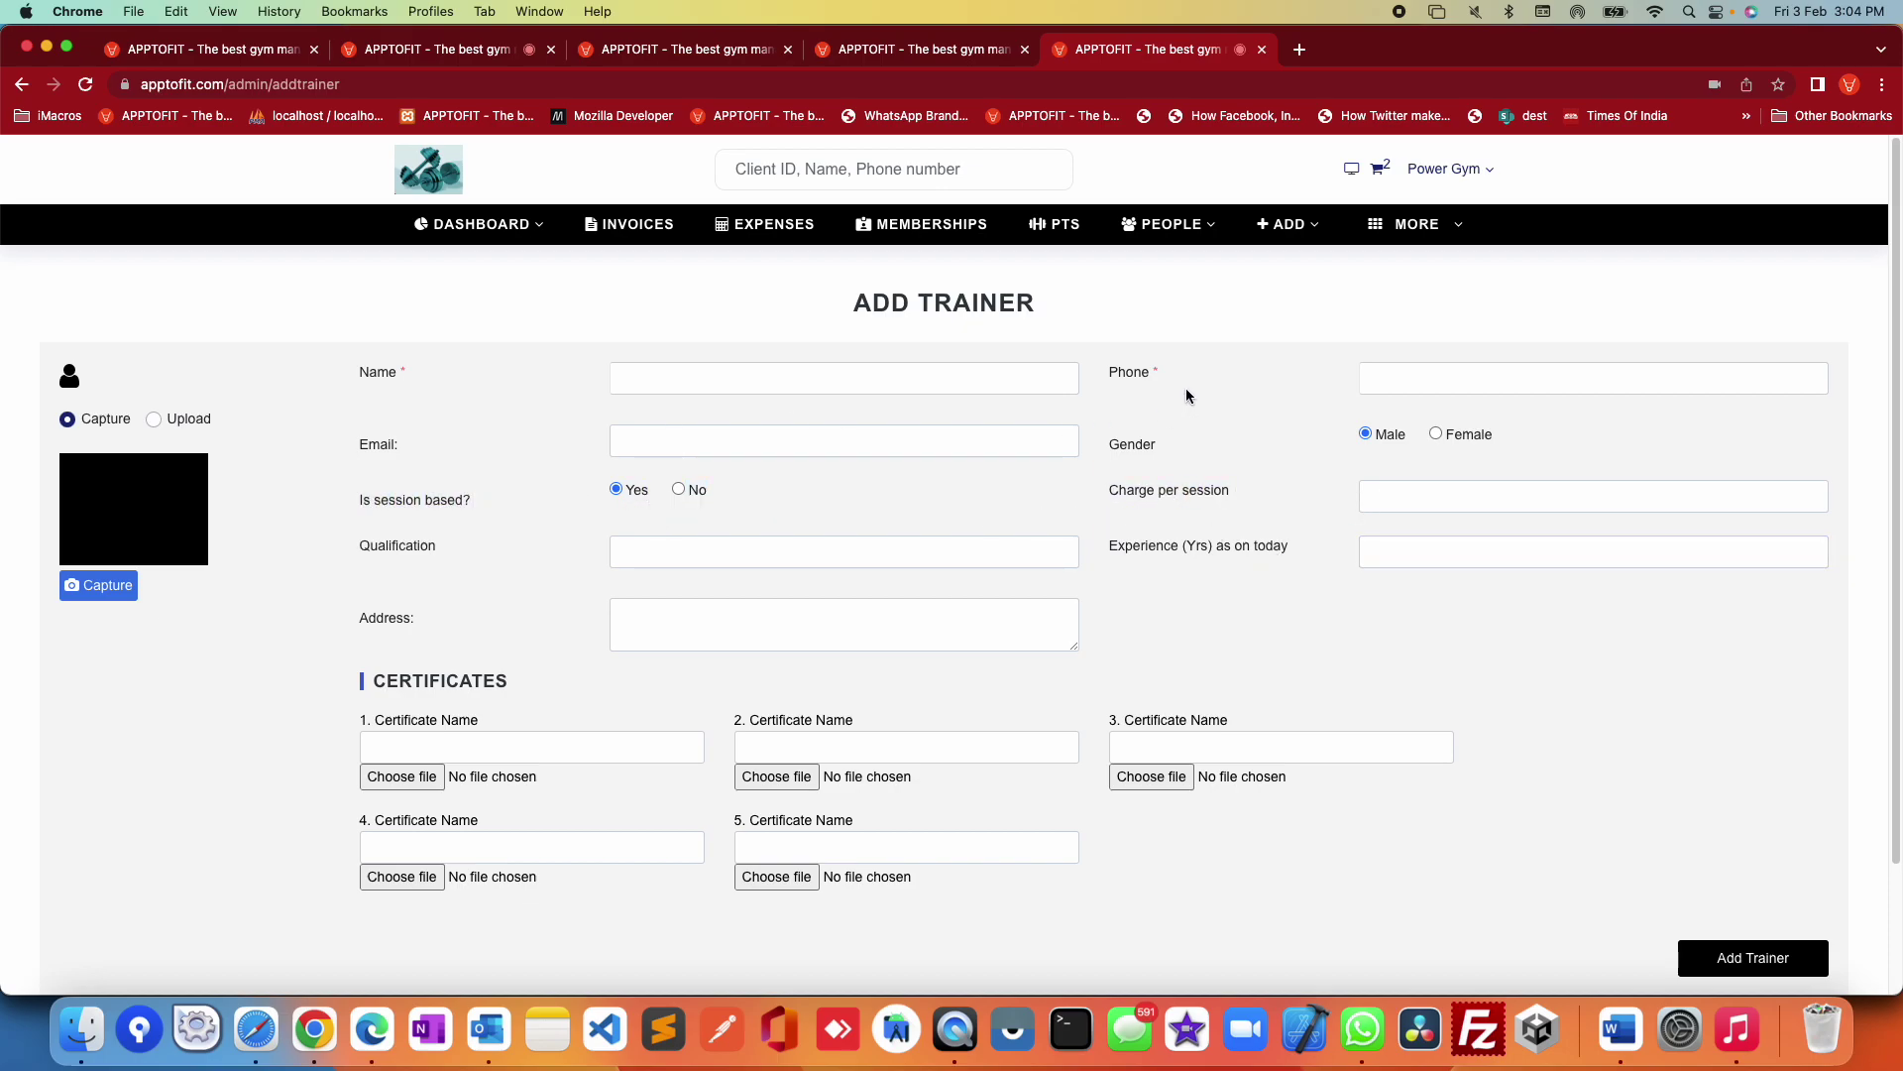
# Step: Switch to ADD > Add Client and scroll down to the Personal Trainer Details section
pyautogui.moveTo(1277, 238)
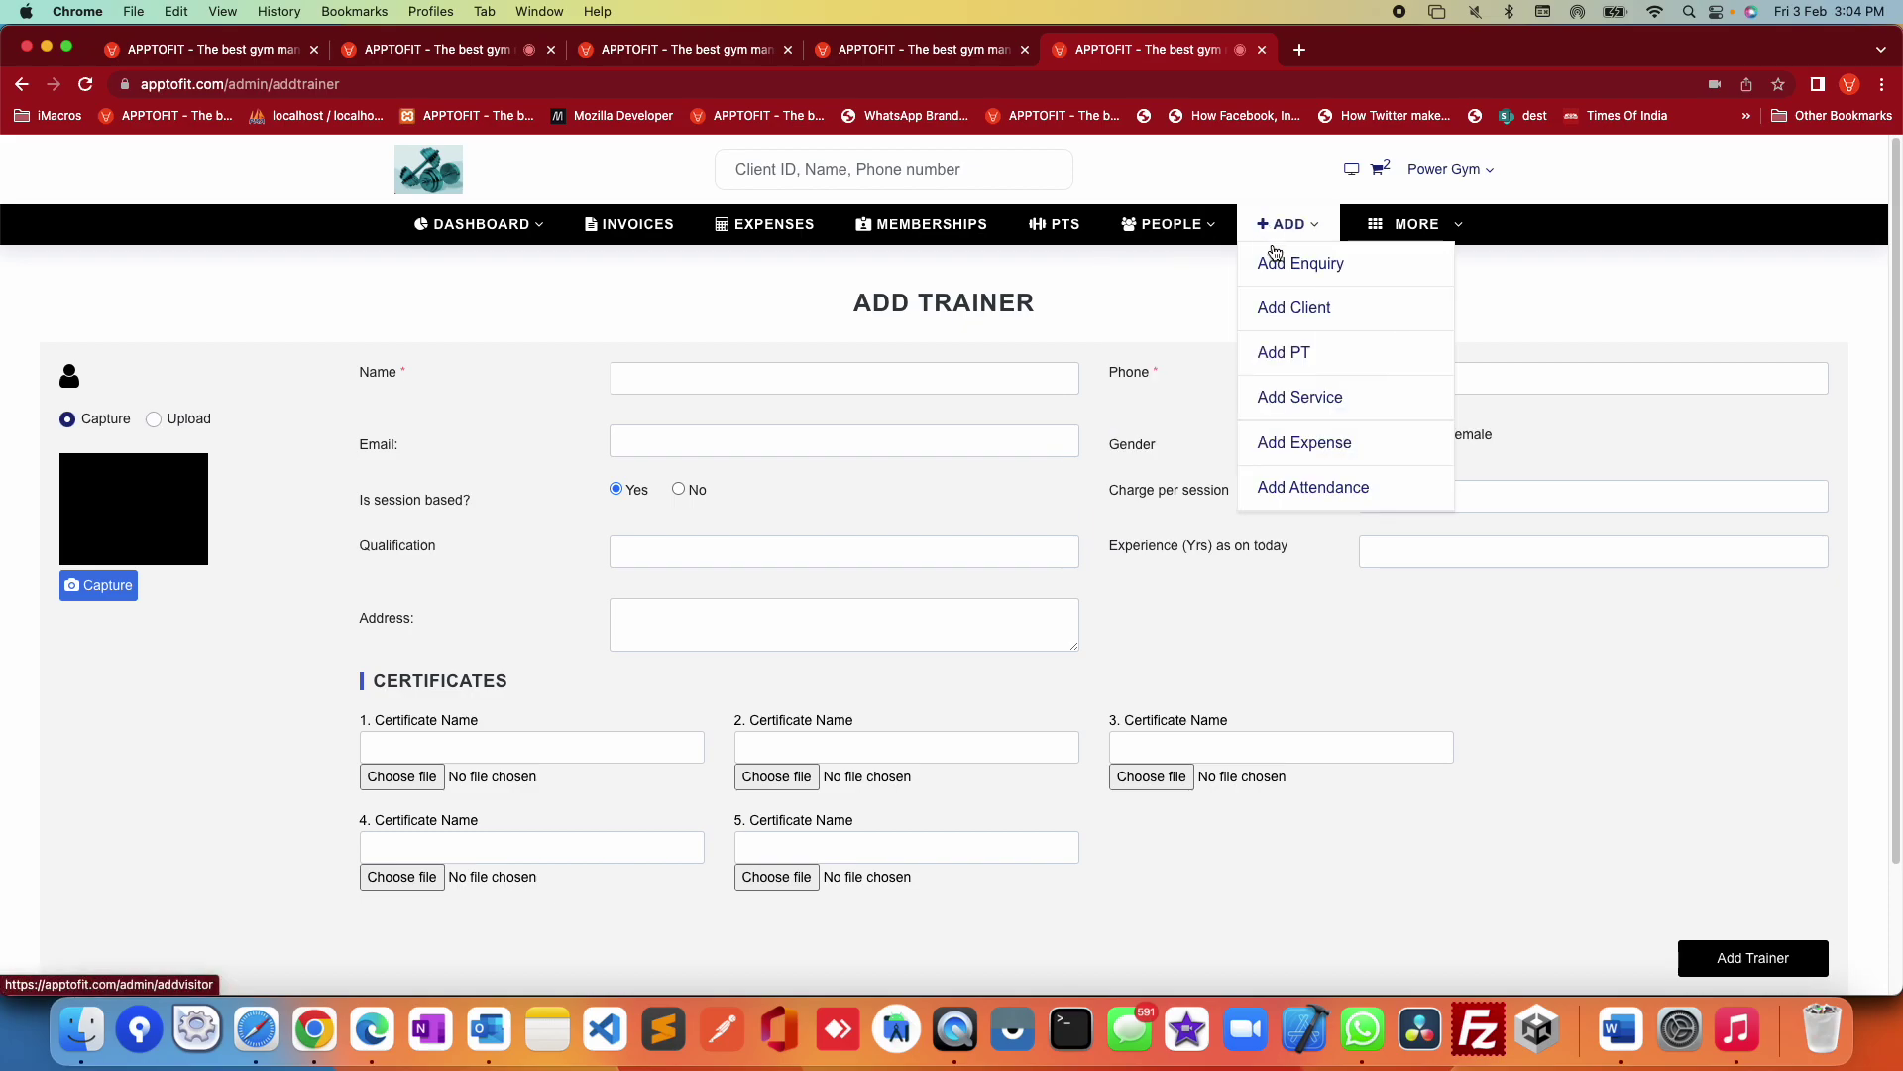
pyautogui.click(1292, 309)
pyautogui.scroll(-6, 703, 543)
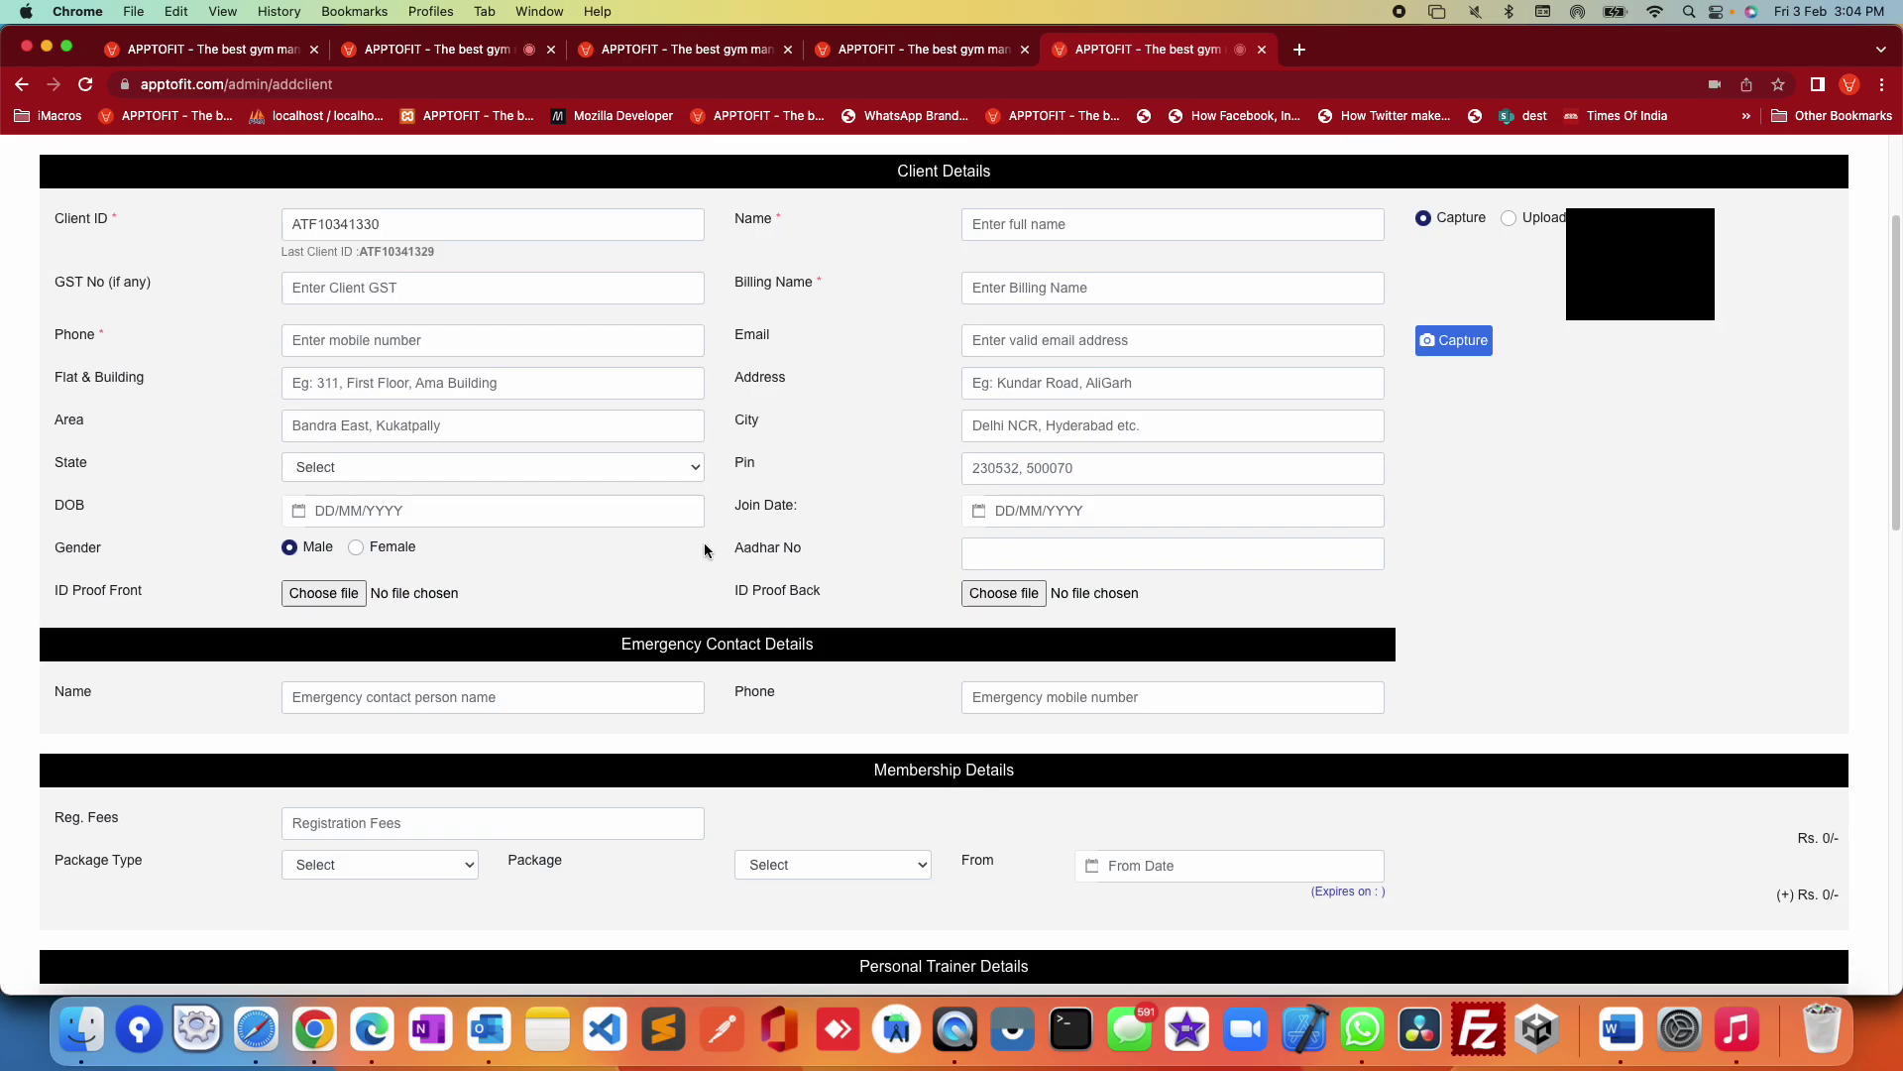
pyautogui.scroll(-3, 477, 606)
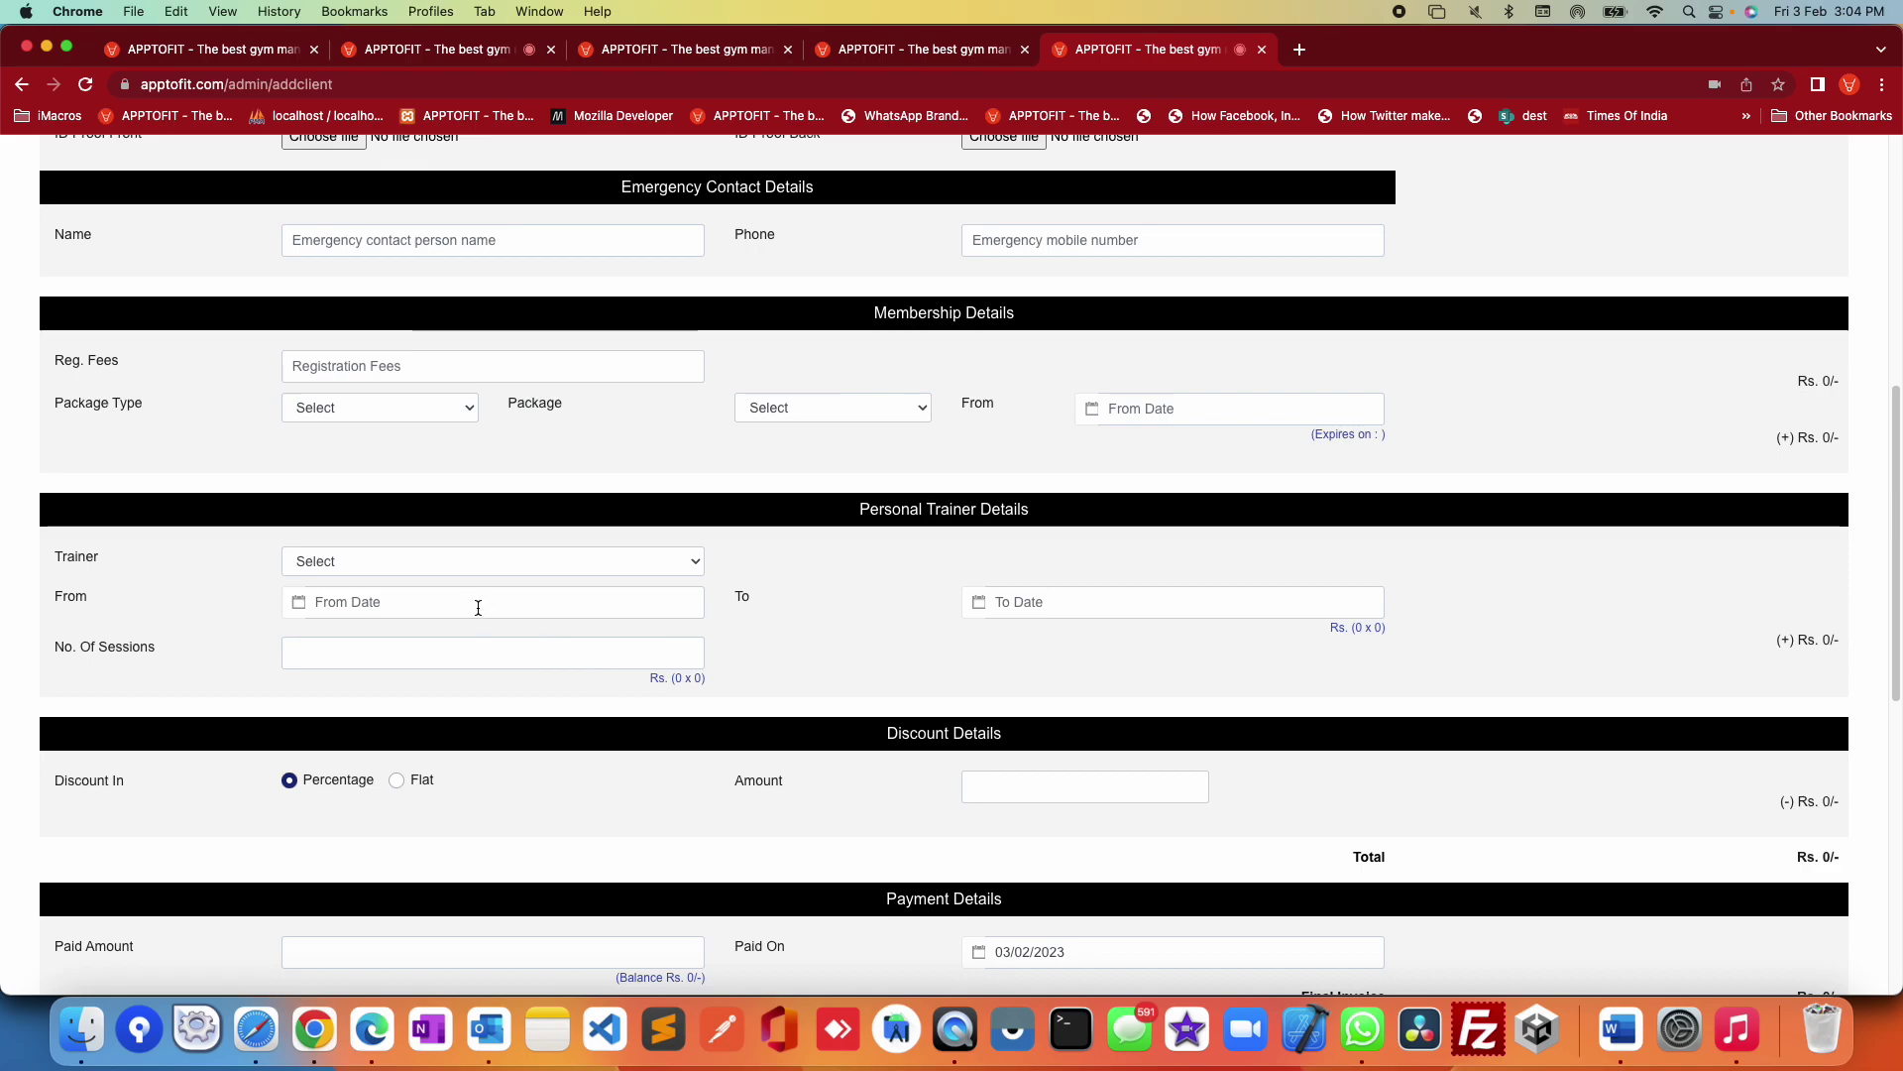
pyautogui.click(454, 562)
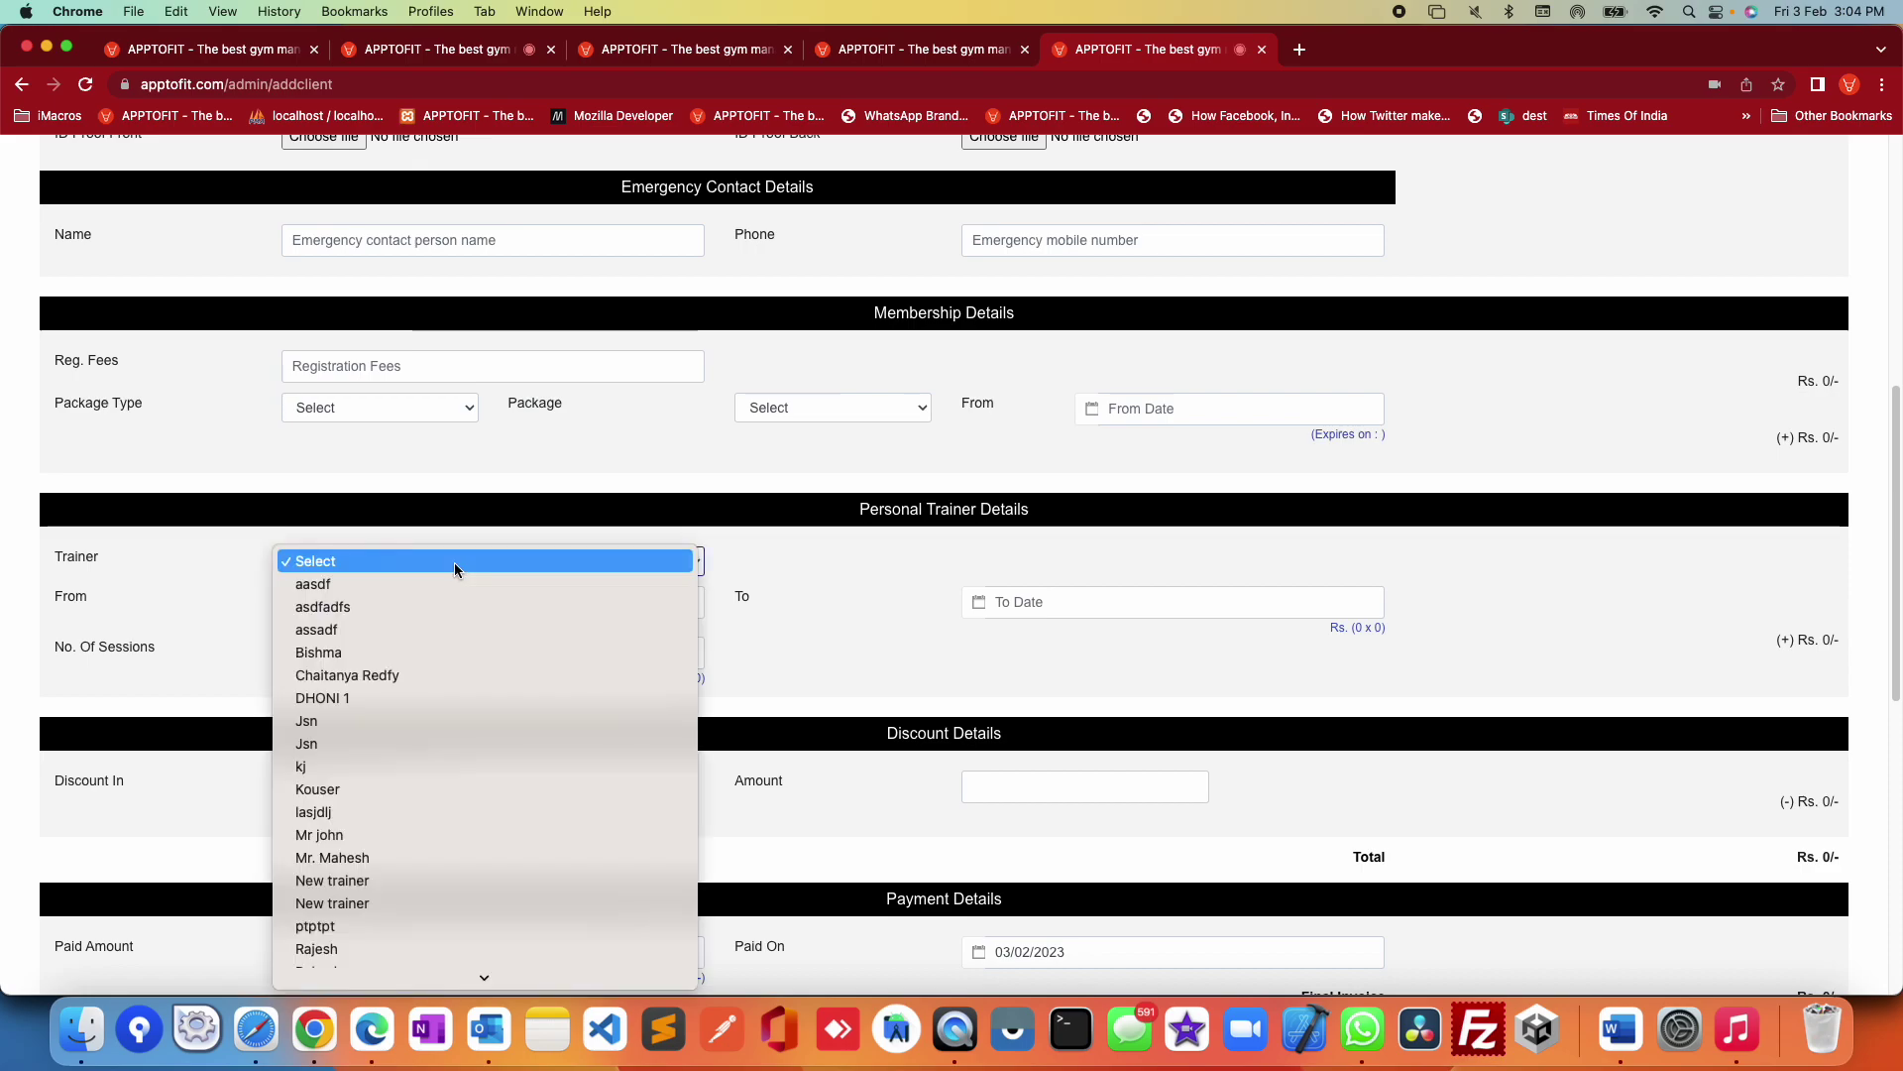
# Step: Pick a first trainer and check the No. Of Sessions label and the fee rate
pyautogui.click(377, 677)
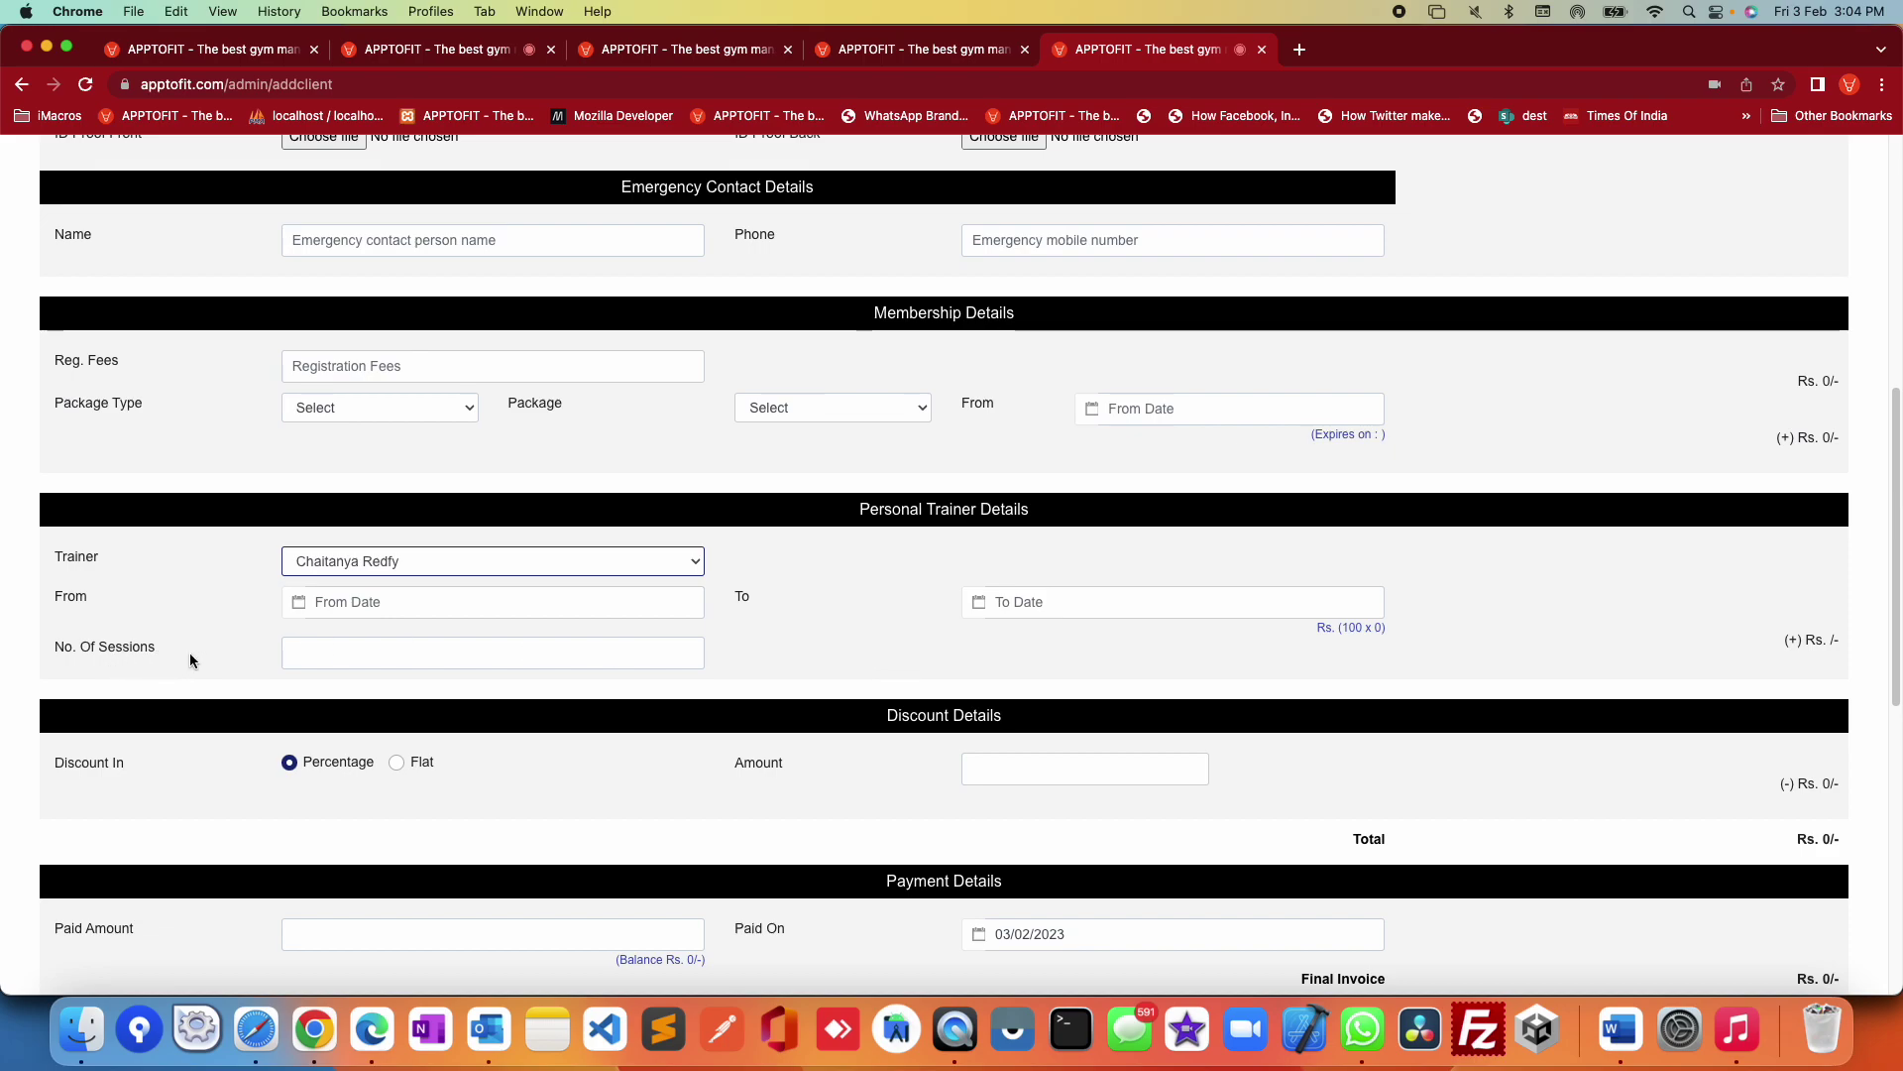
pyautogui.moveTo(66, 653); pyautogui.dragTo(144, 646)
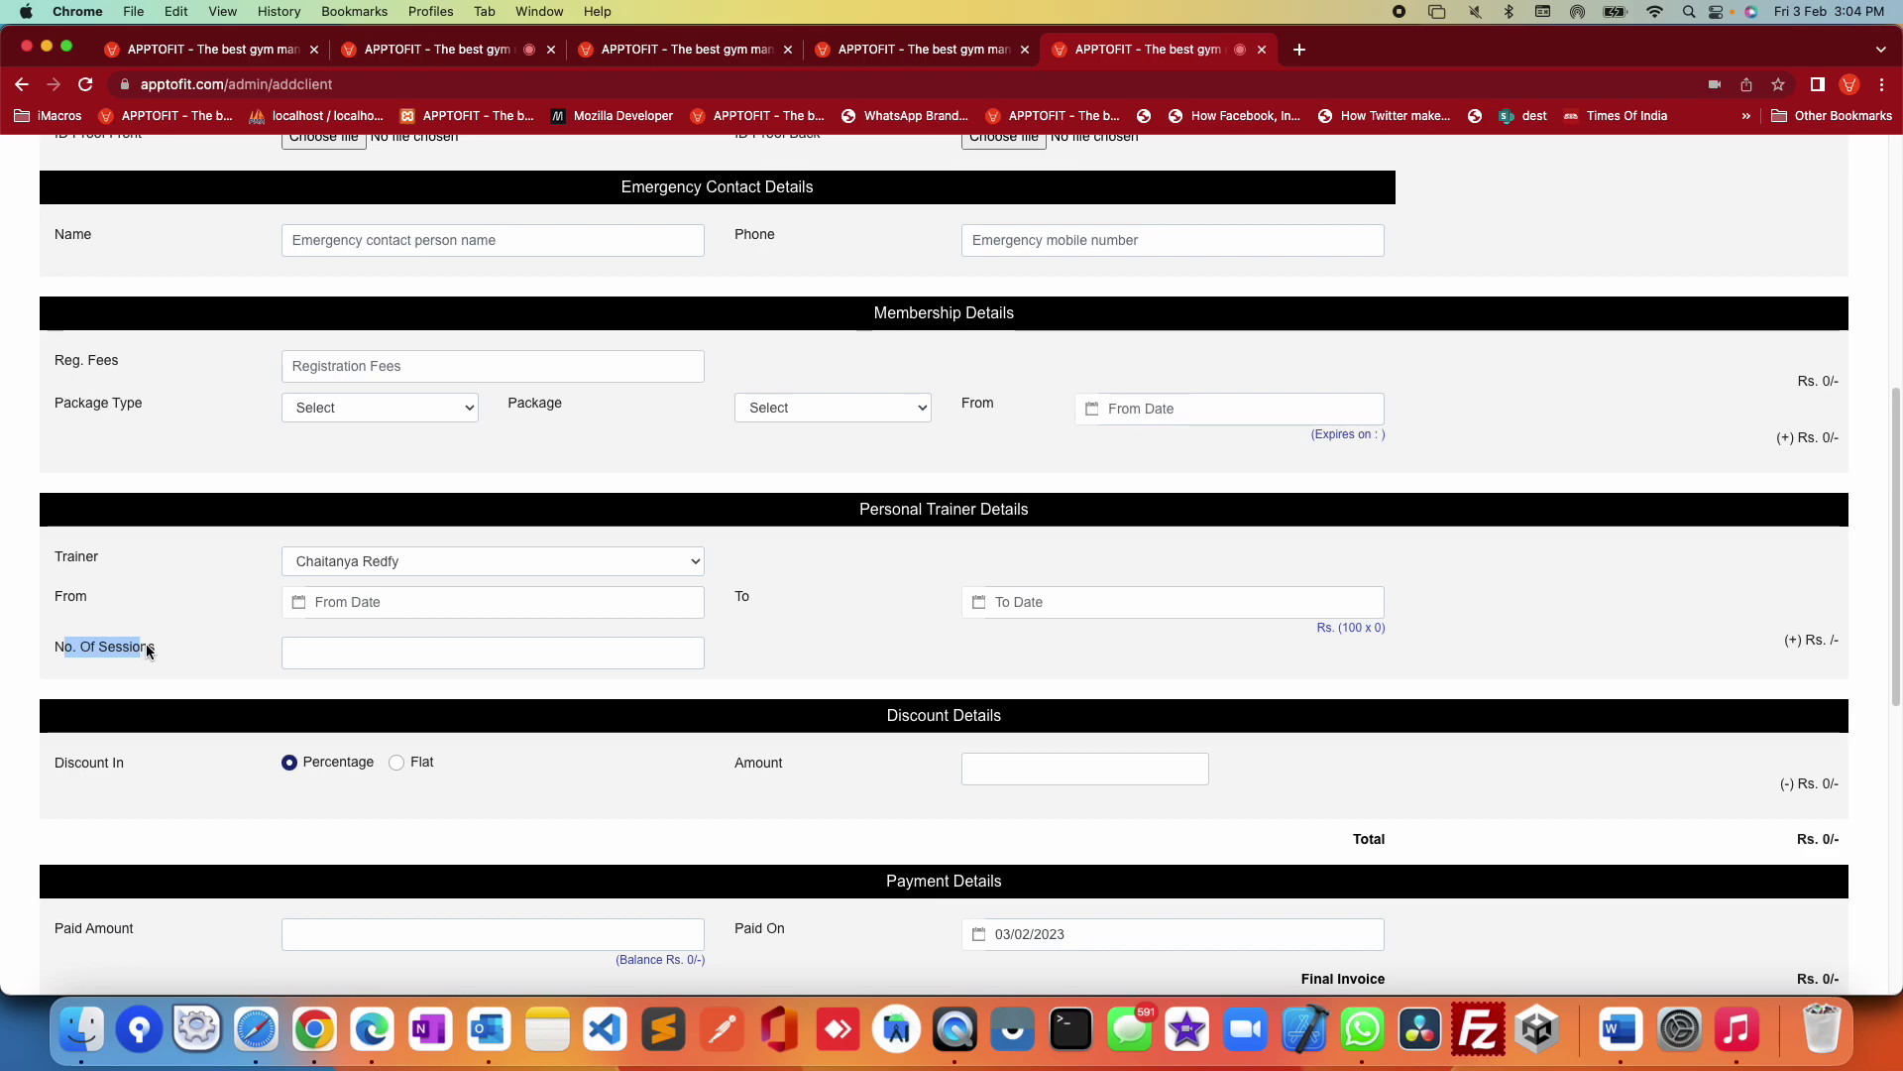
pyautogui.click(845, 637)
pyautogui.moveTo(1385, 628)
pyautogui.mouseDown()
pyautogui.moveTo(1317, 628)
pyautogui.moveTo(1347, 629)
pyautogui.mouseUp()
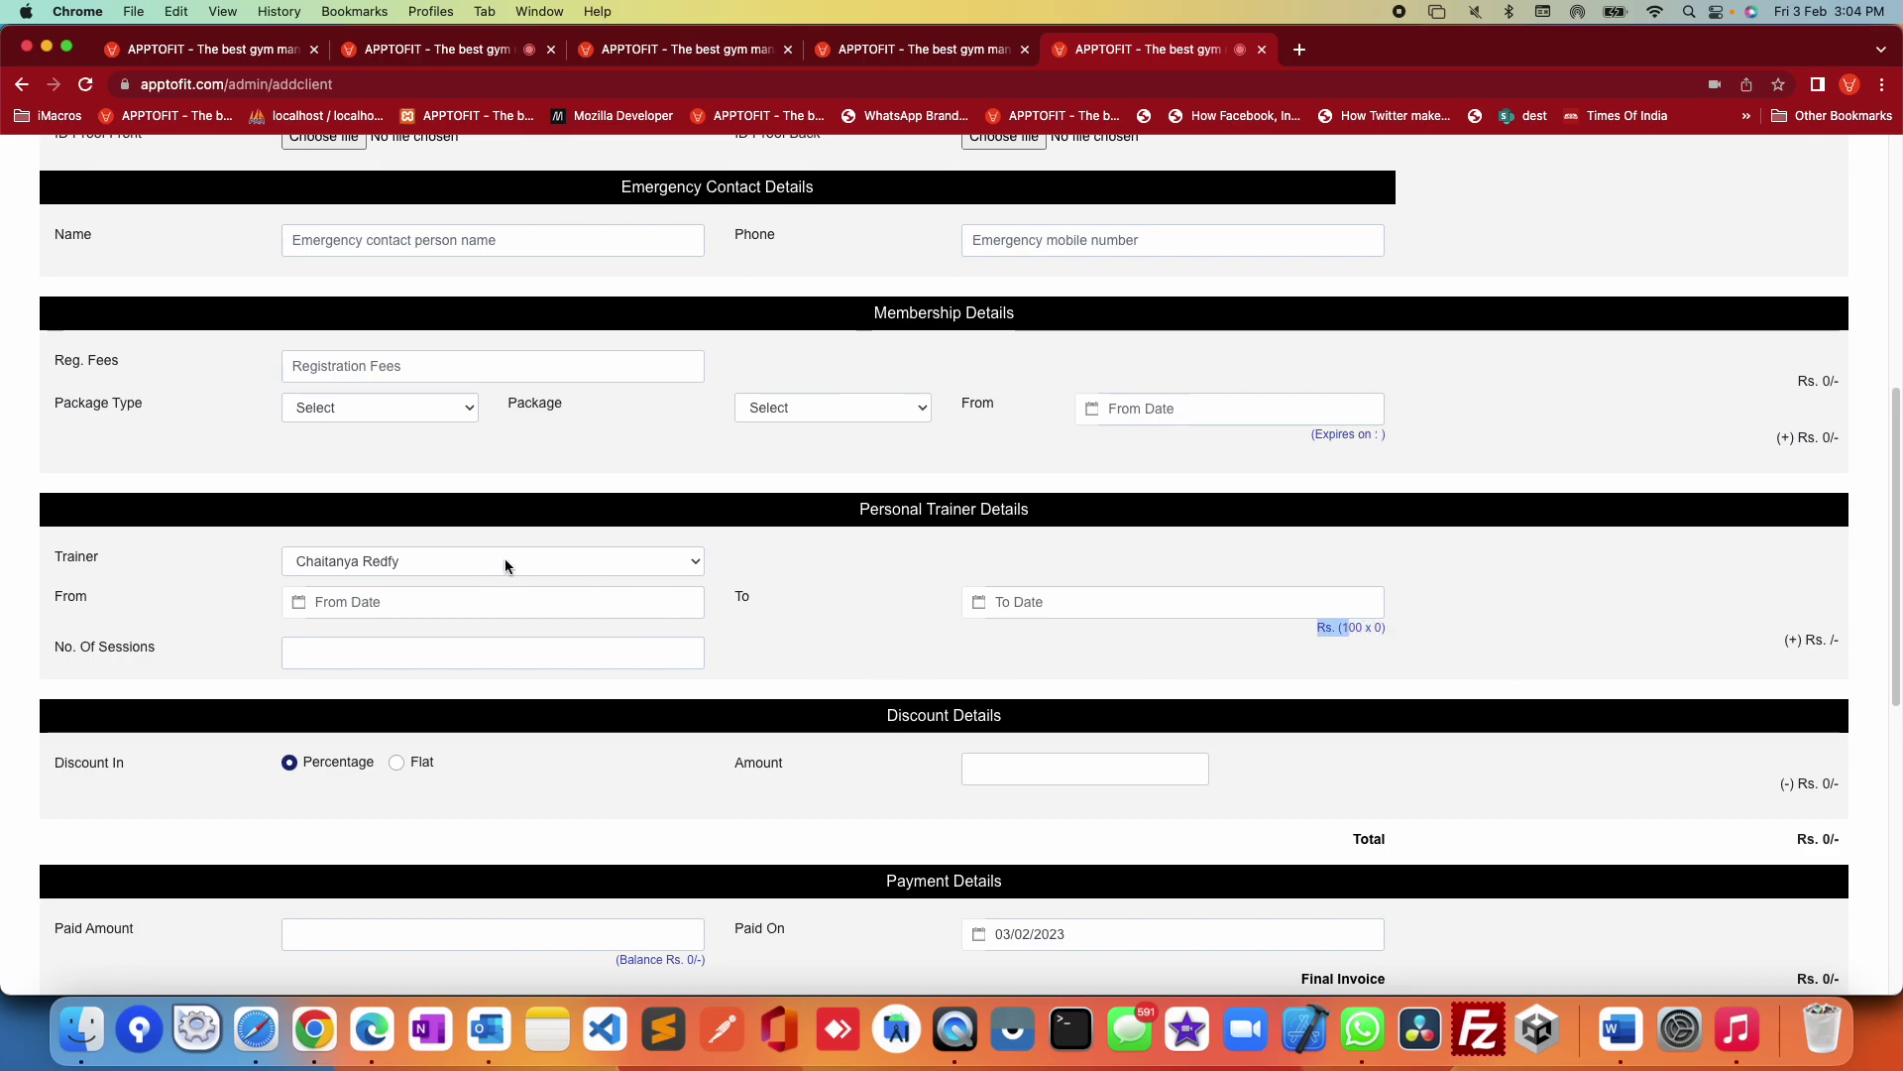
# Step: Try a different trainer, then the session-based trainer, in the Trainer dropdown
pyautogui.click(506, 563)
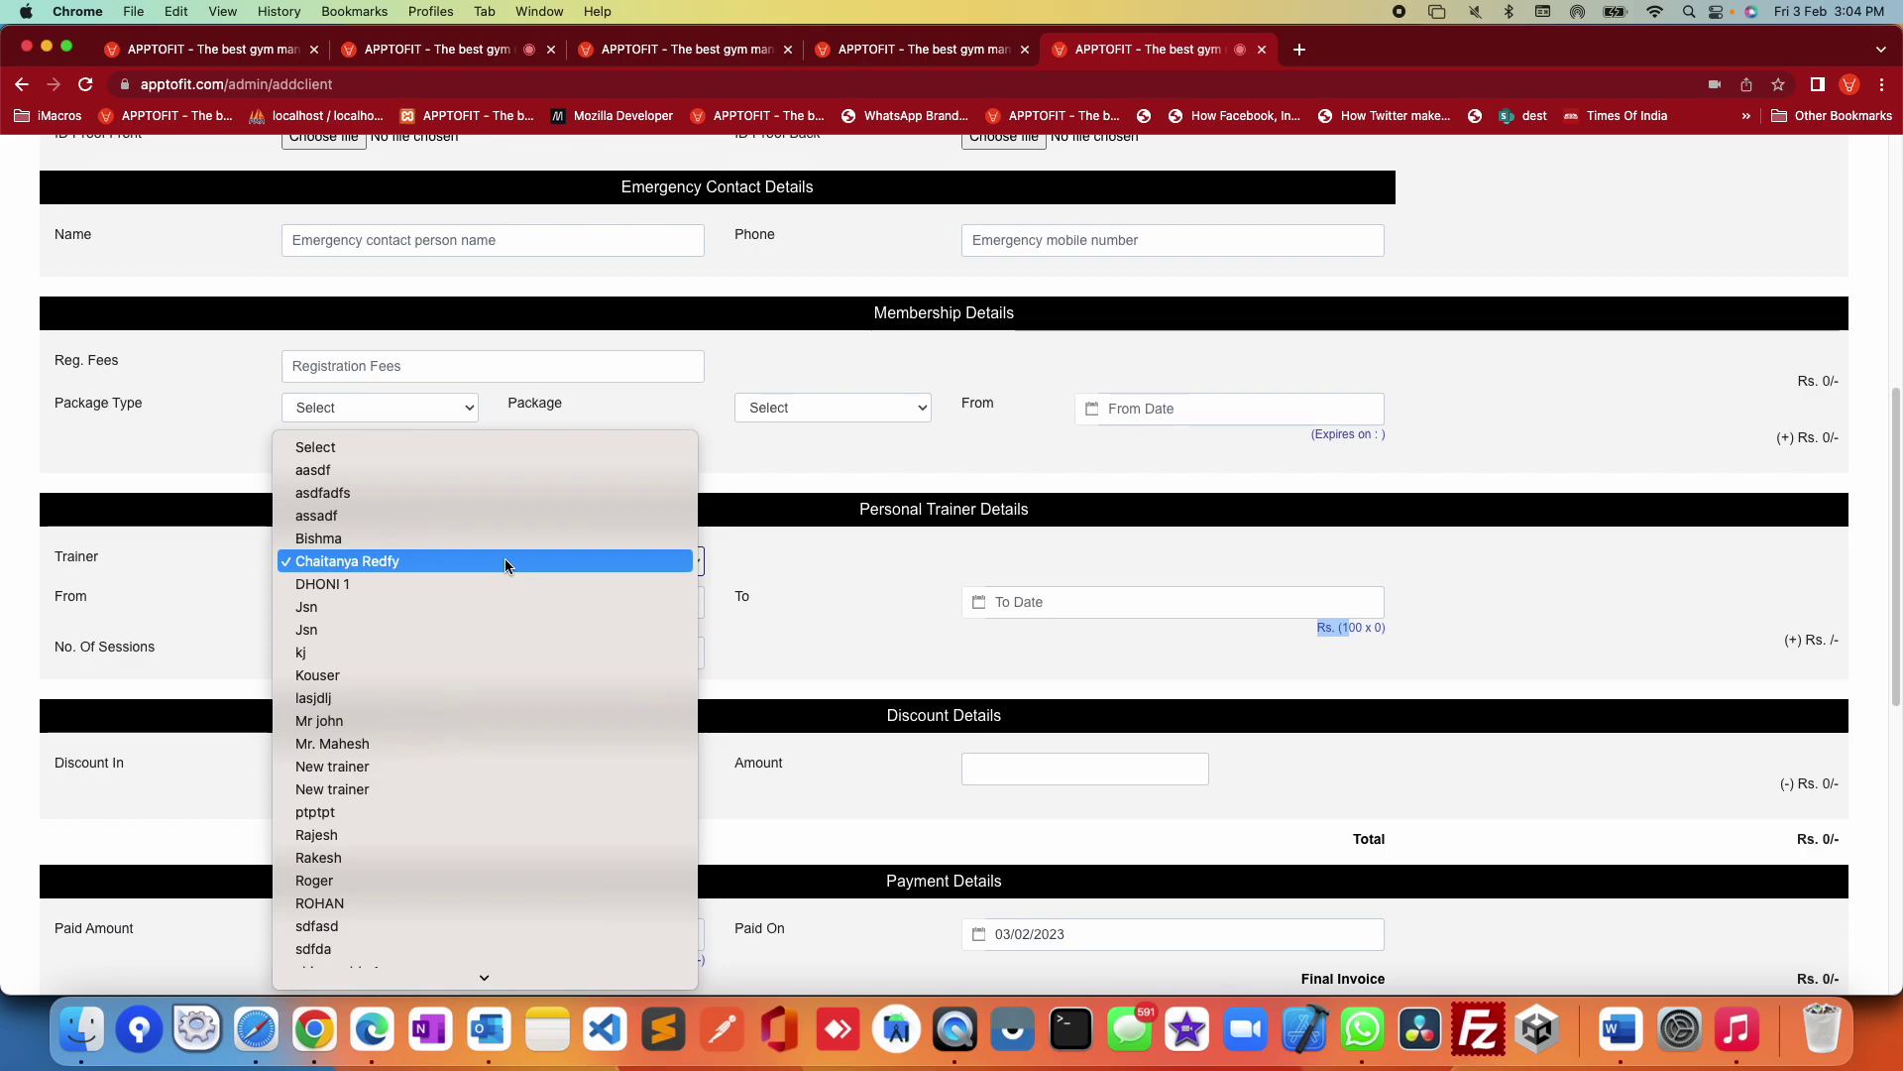
pyautogui.scroll(-4, 504, 557)
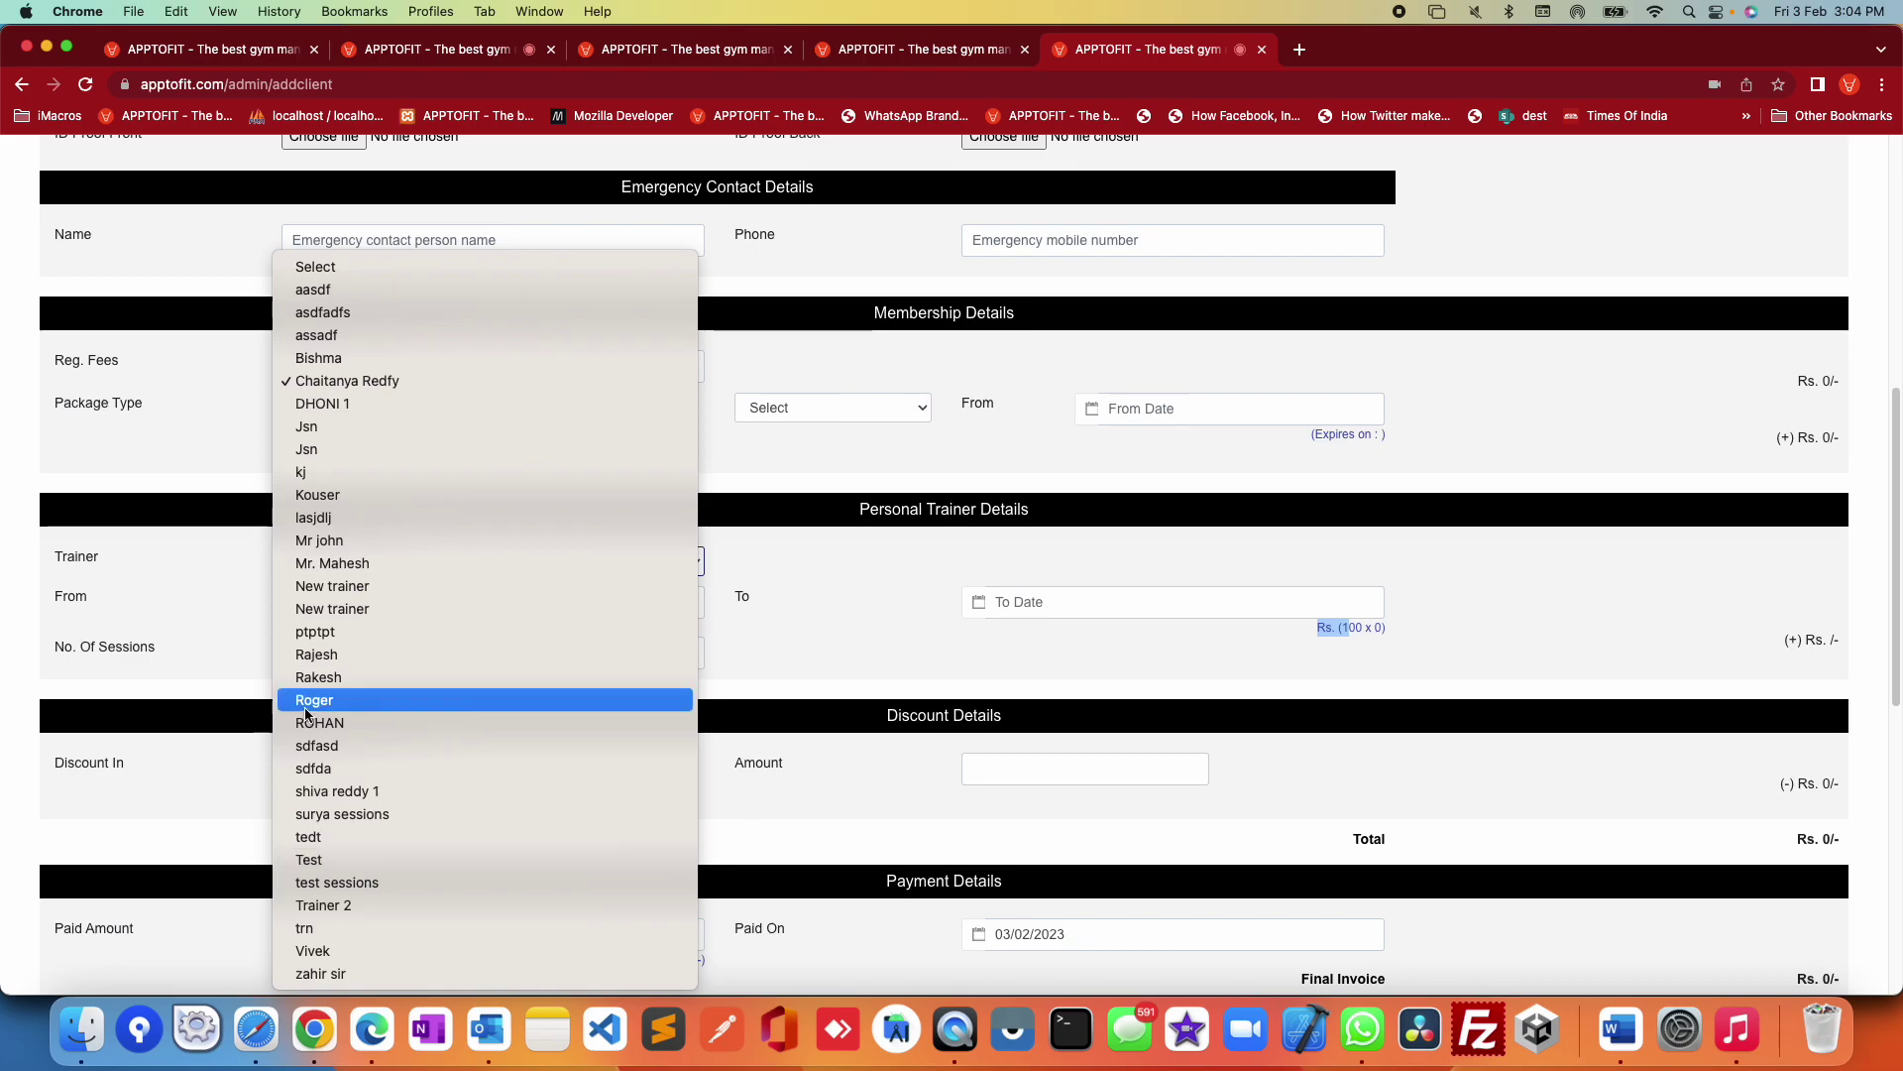
pyautogui.click(327, 540)
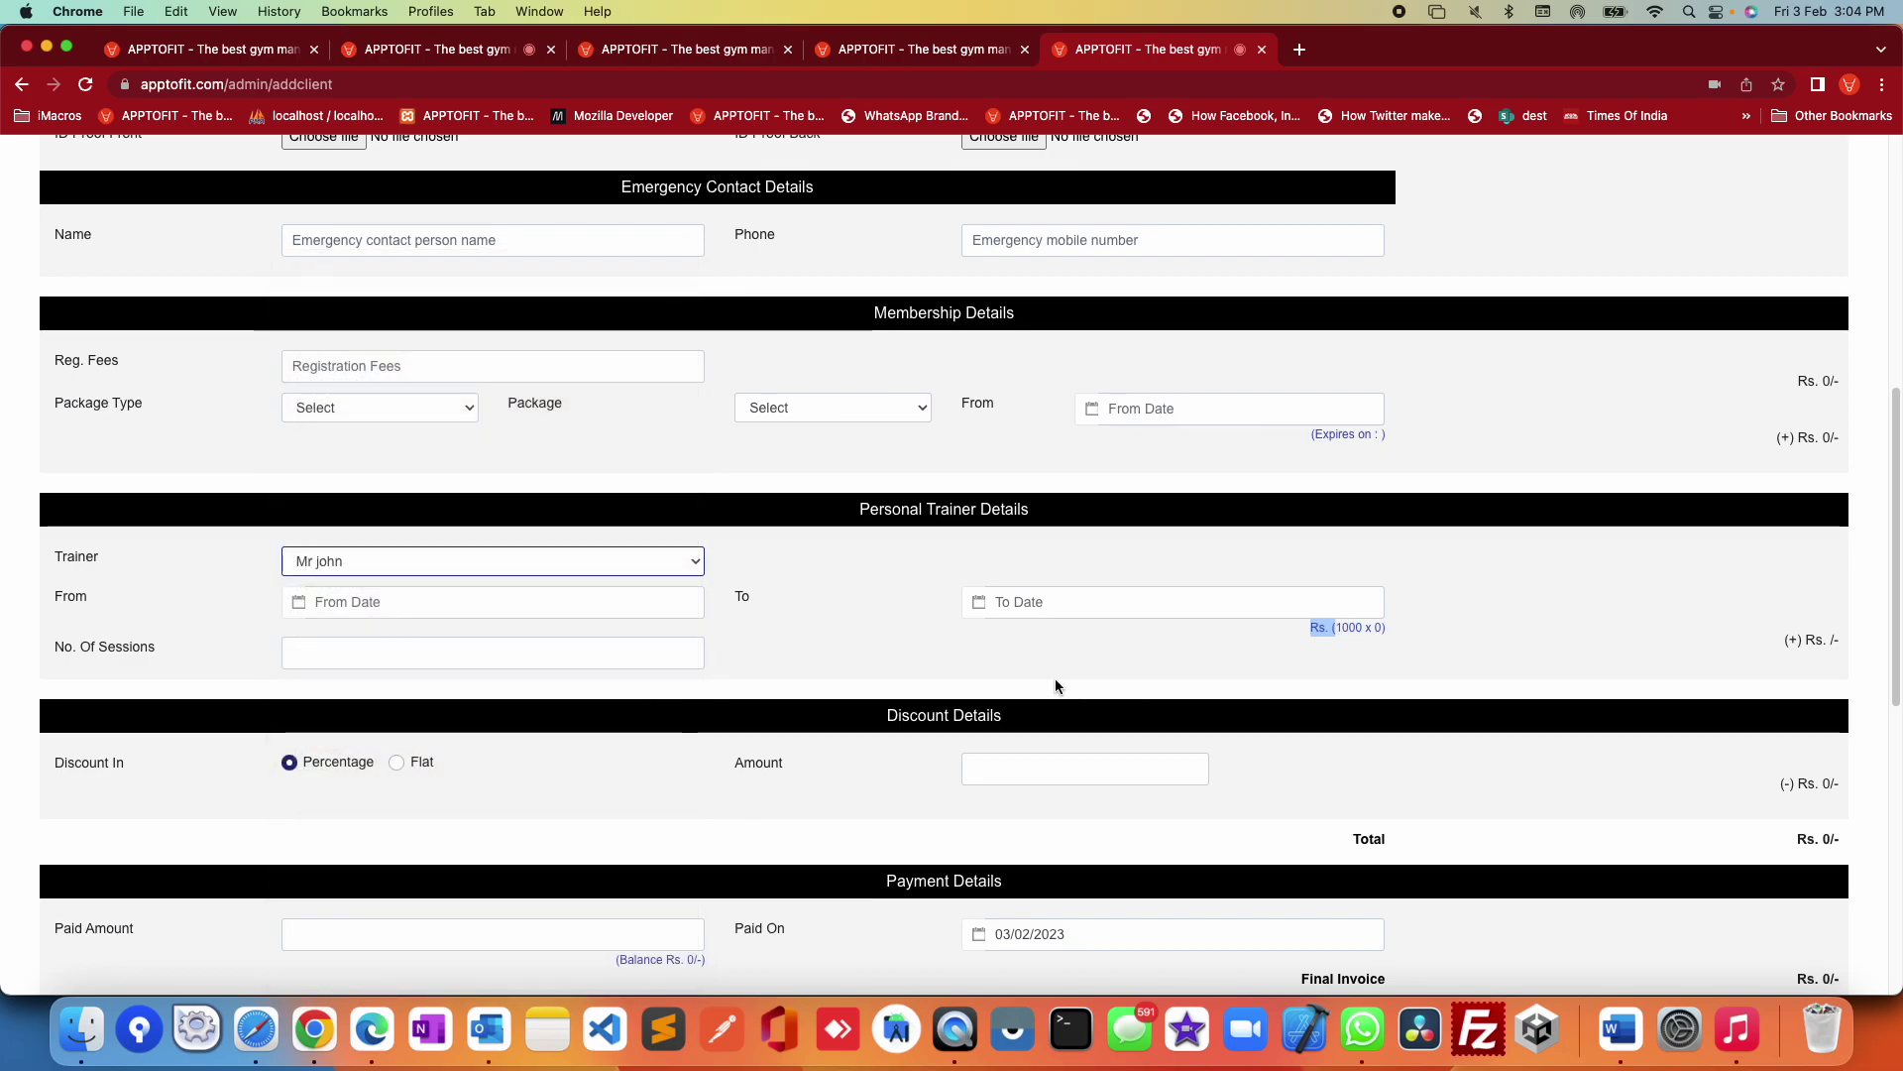
pyautogui.click(858, 651)
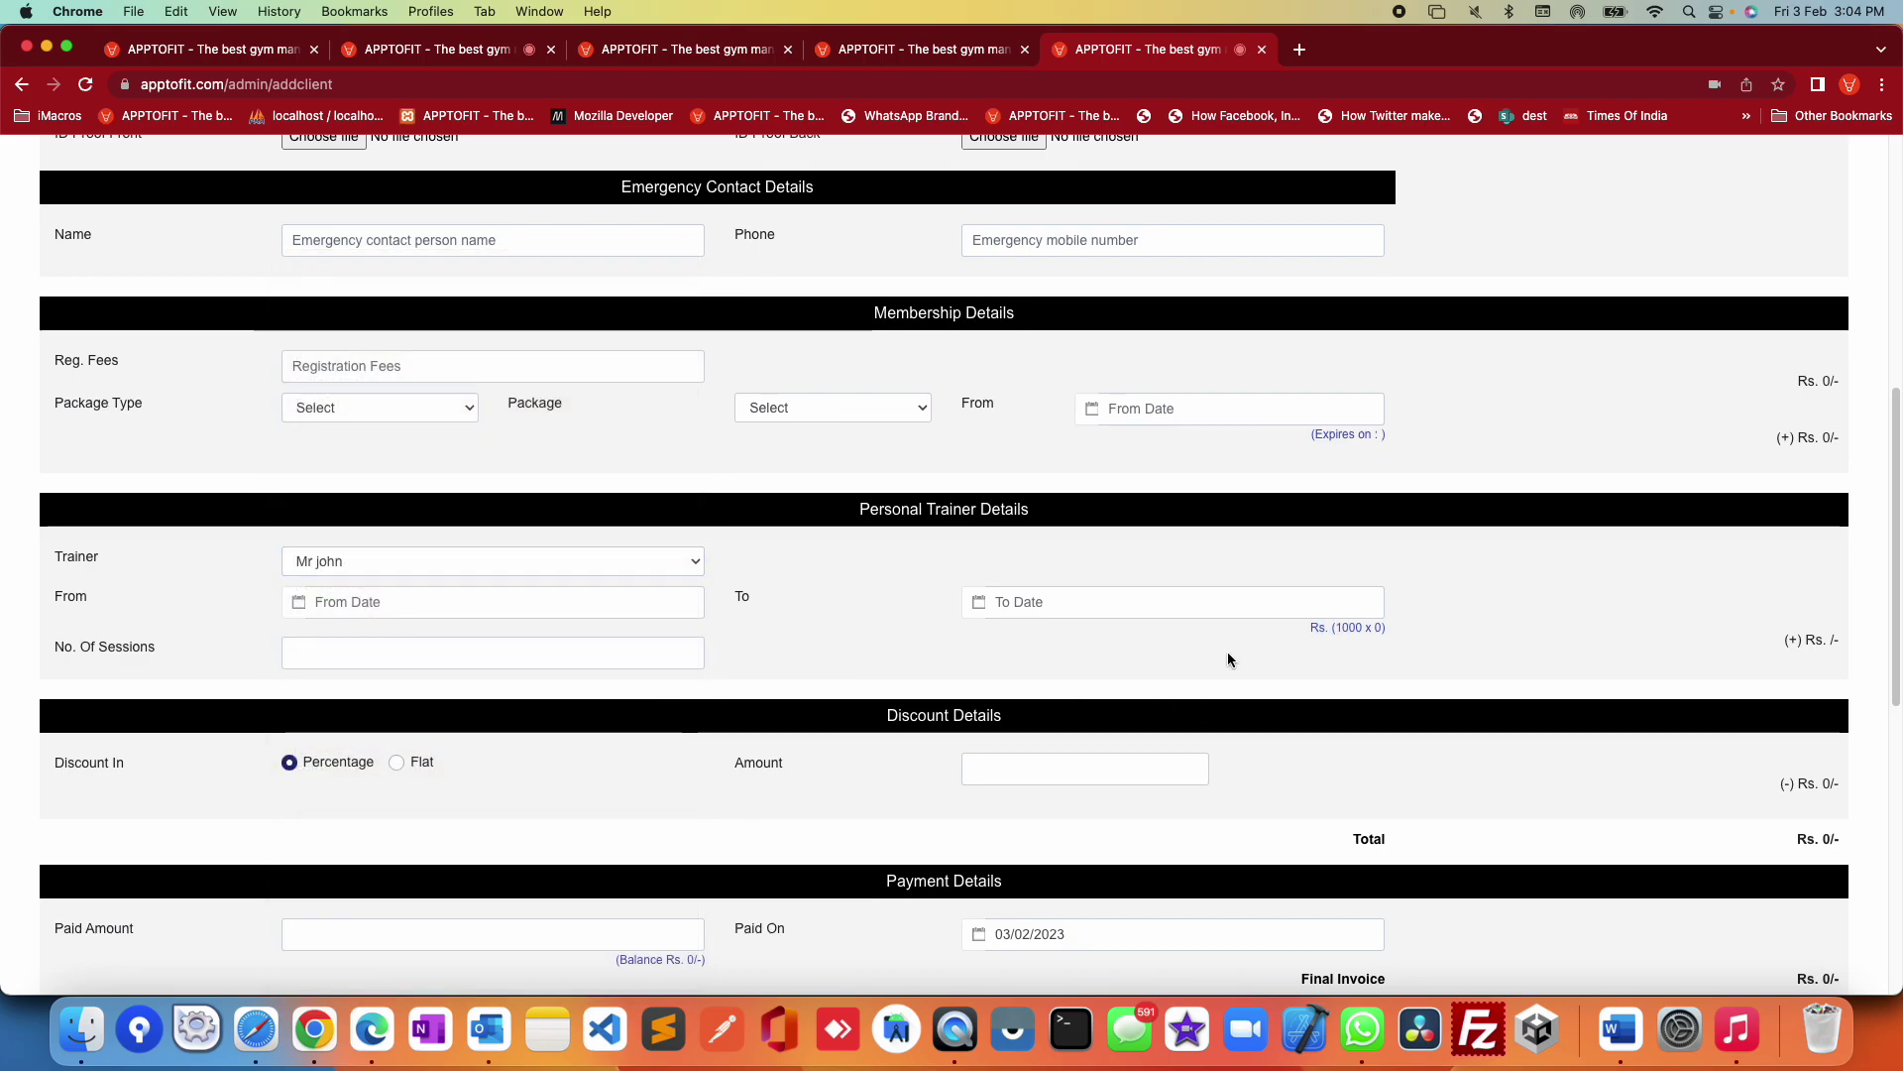
pyautogui.click(531, 562)
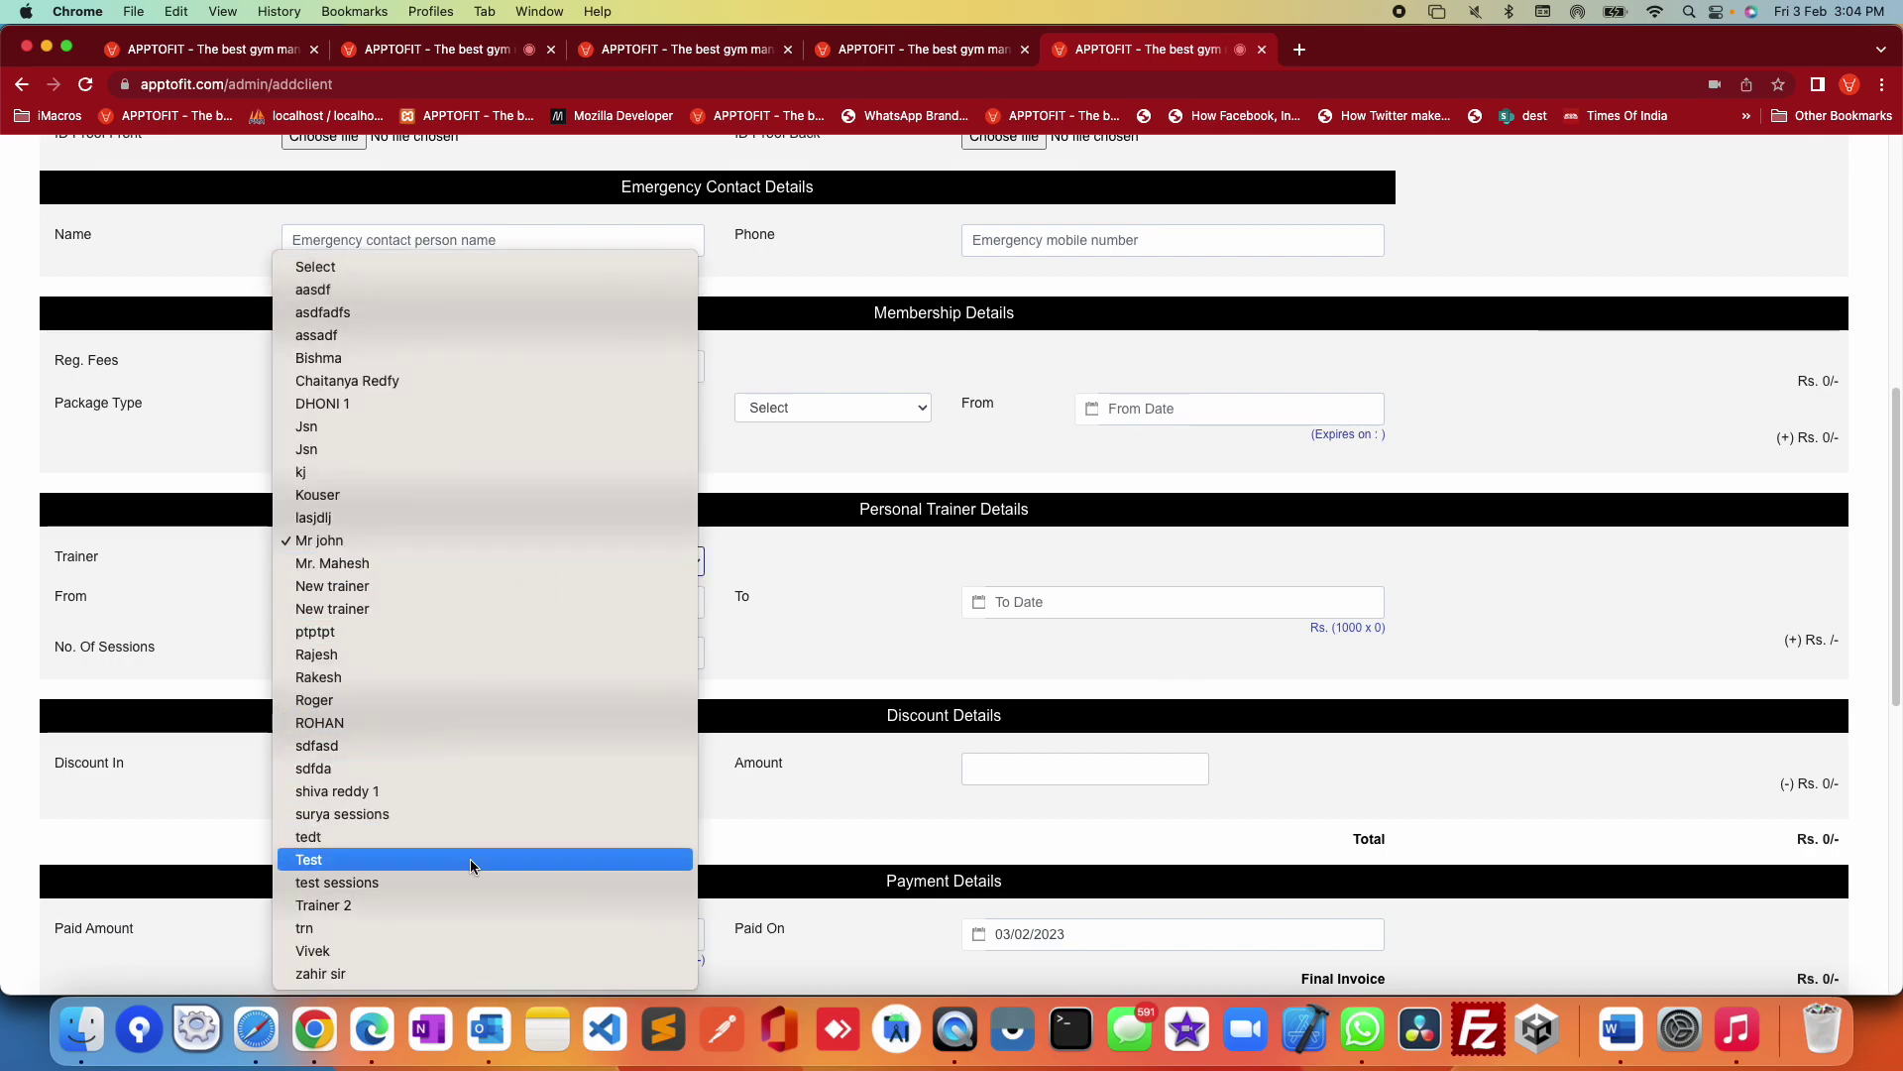
pyautogui.click(436, 812)
pyautogui.click(811, 619)
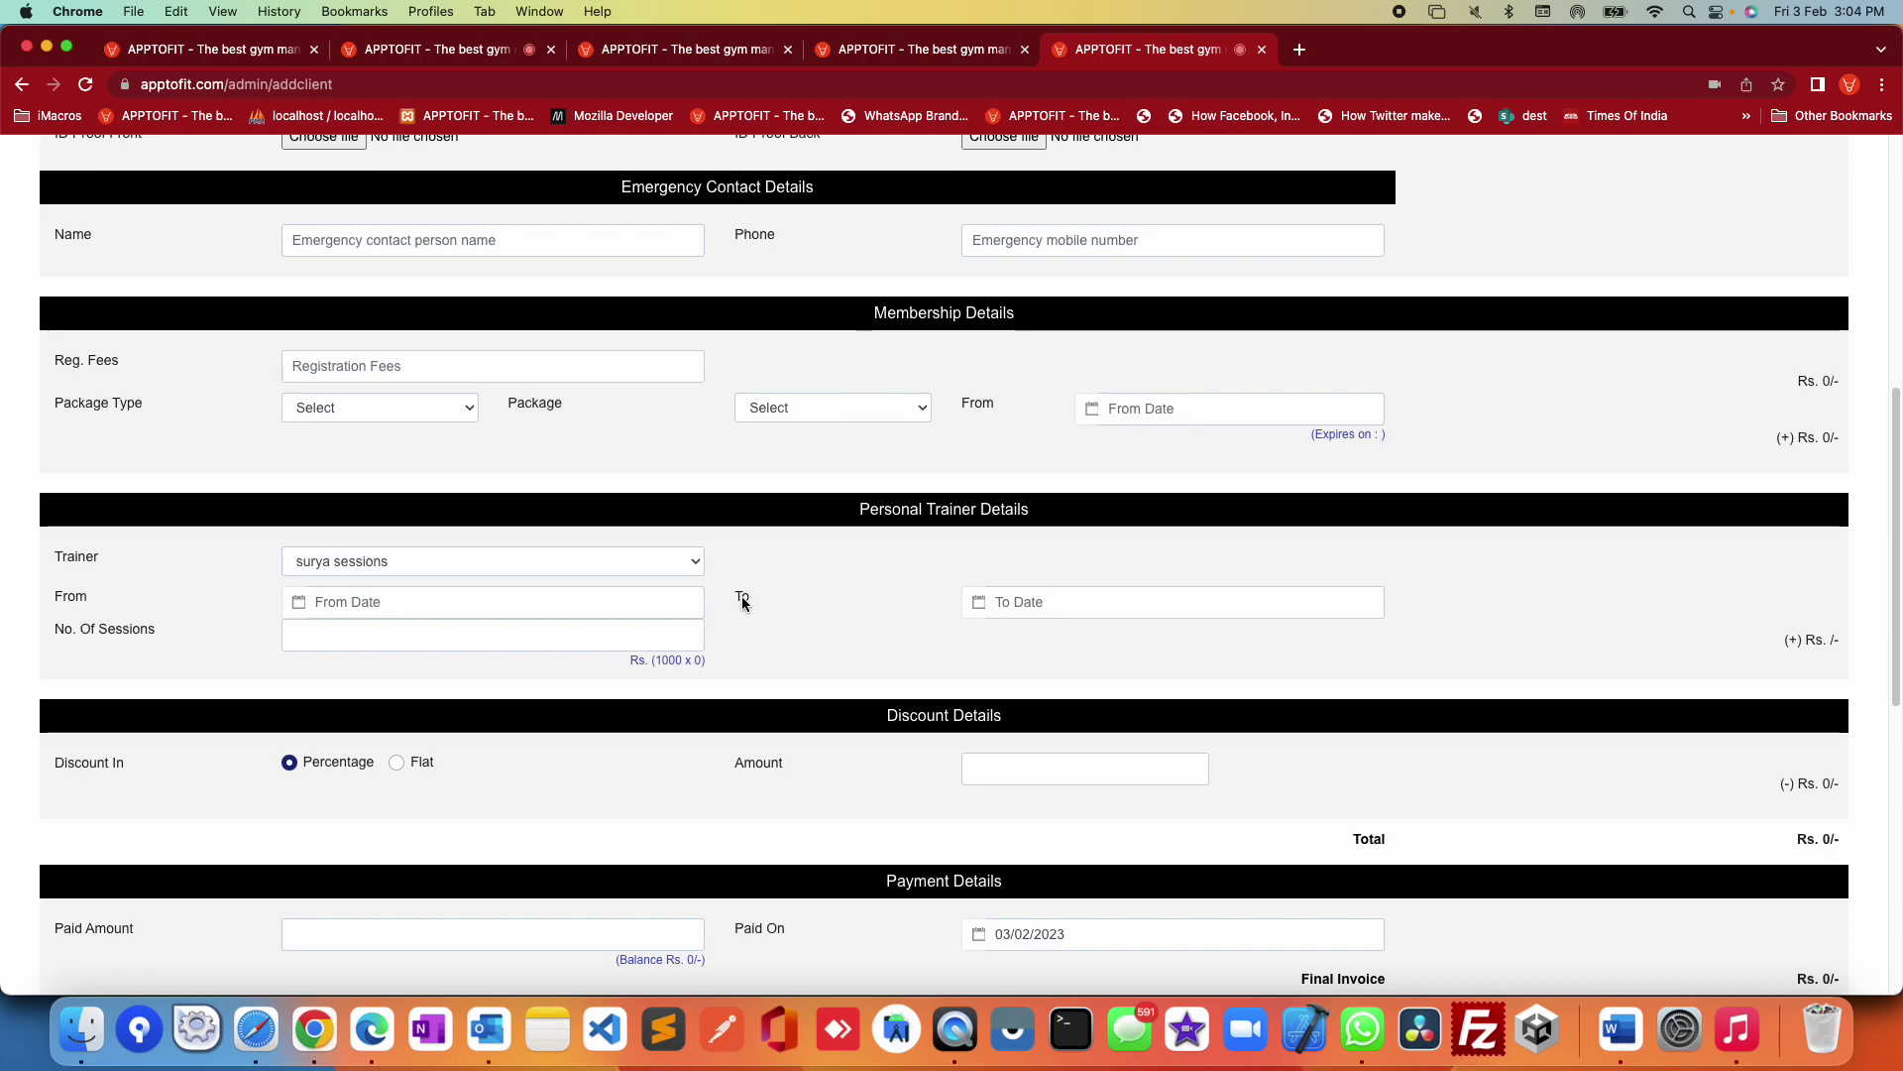
# Step: Switch back to the monthly-rate trainer 'Mr john', whose rate reads Rs. 1000
pyautogui.click(599, 561)
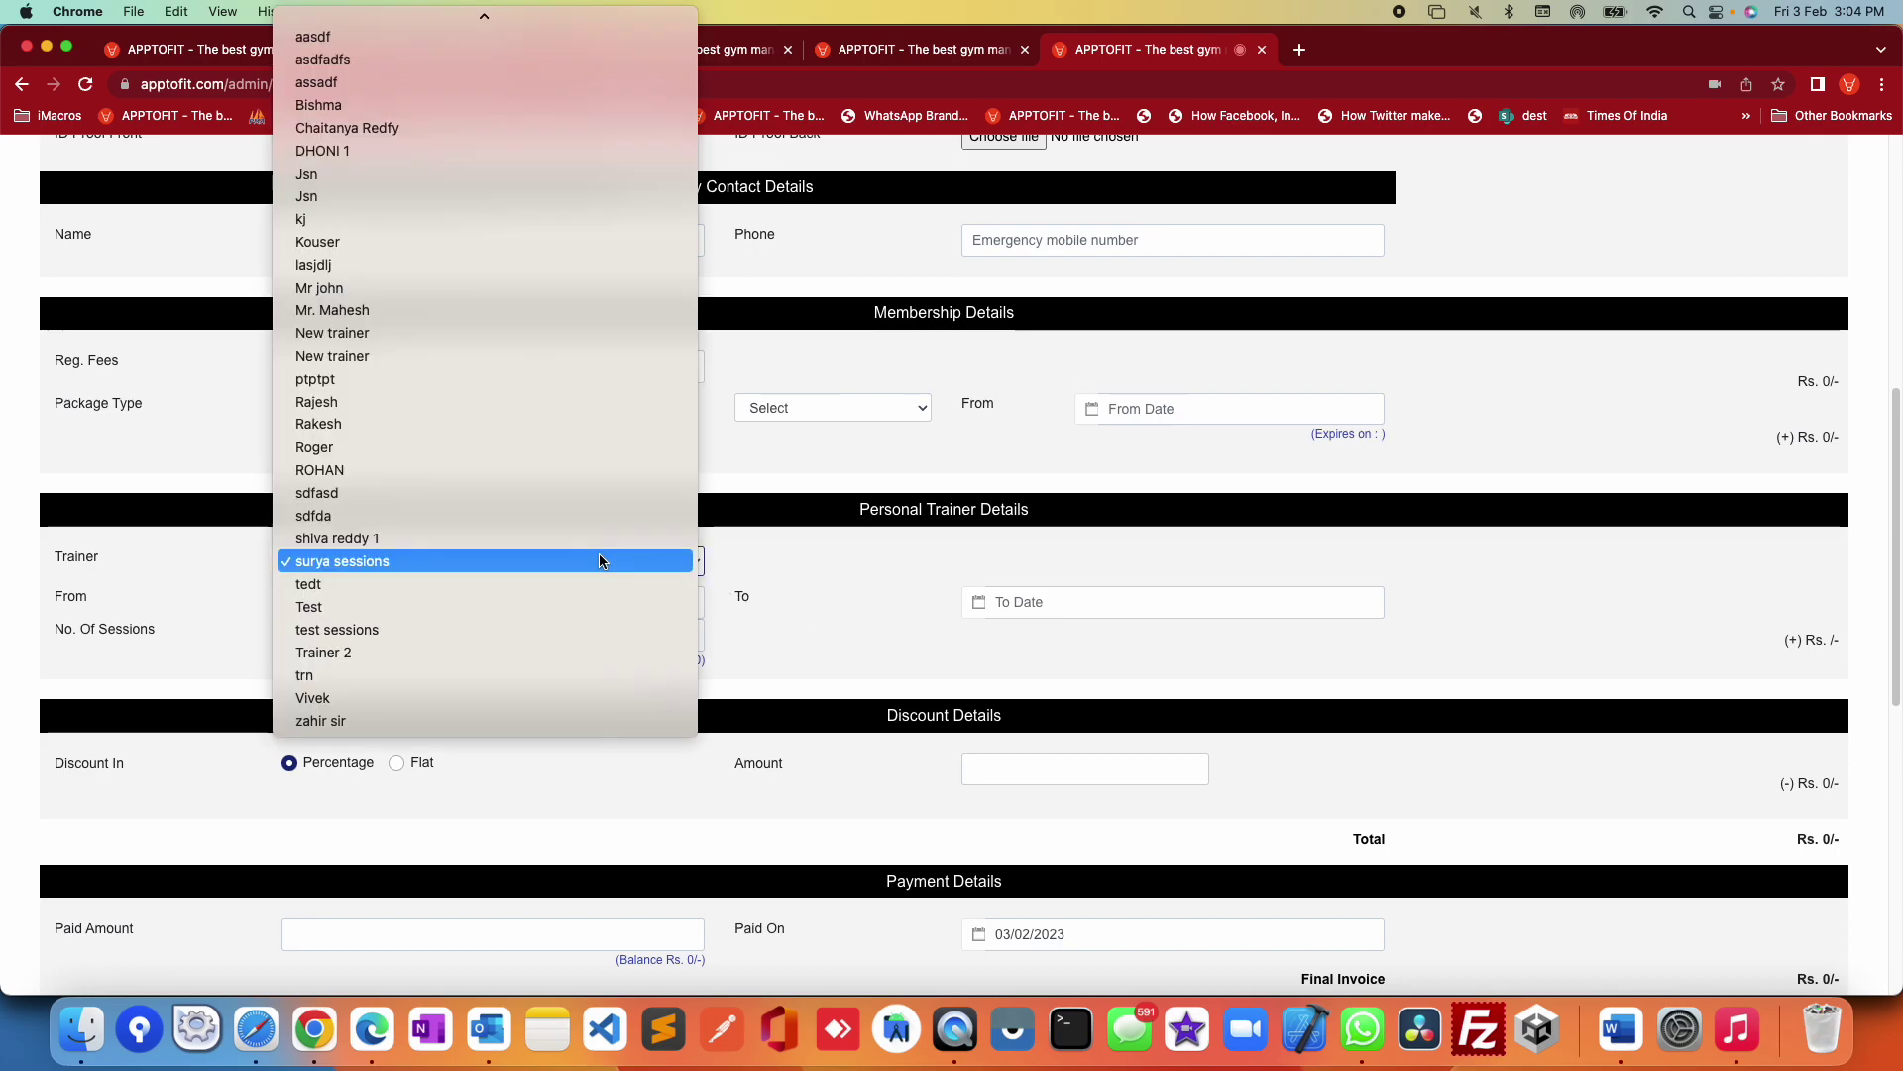
pyautogui.click(352, 289)
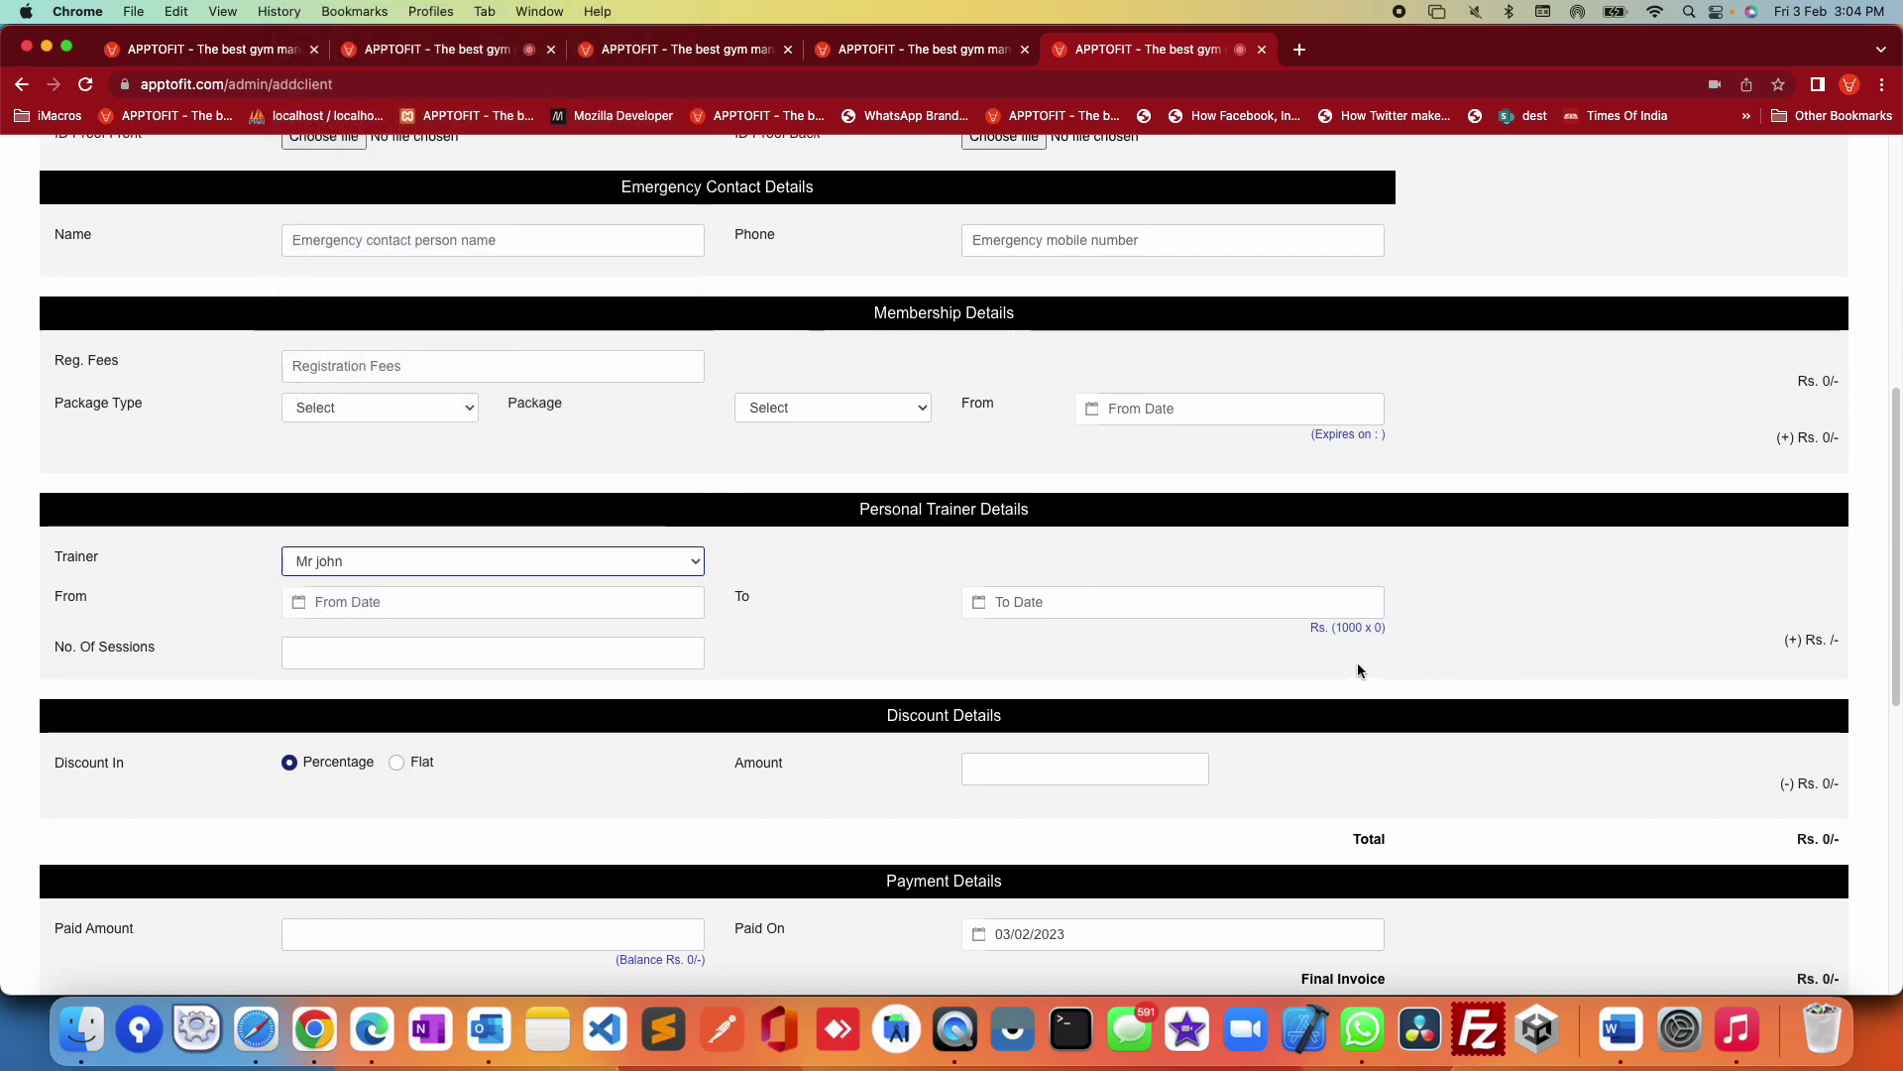
pyautogui.moveTo(1342, 629); pyautogui.dragTo(1362, 630)
pyautogui.click(472, 571)
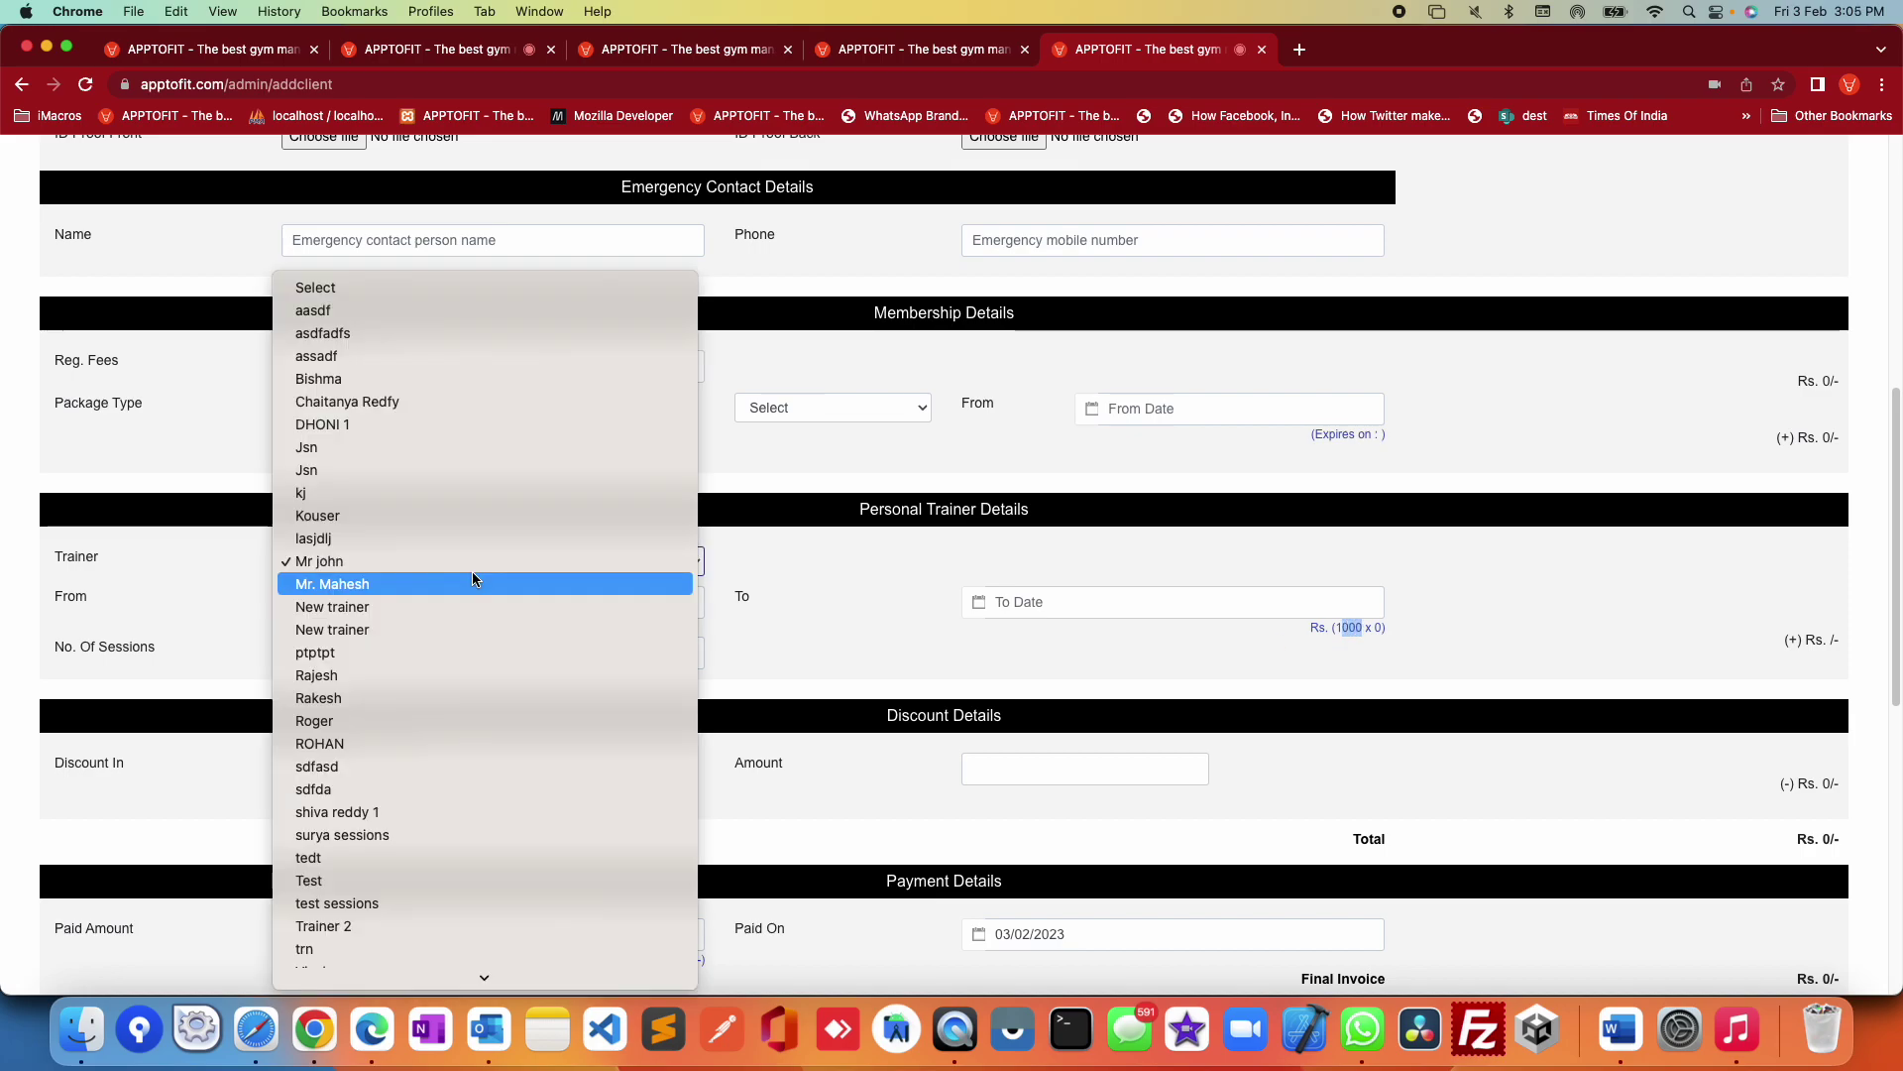
pyautogui.click(847, 649)
pyautogui.click(369, 607)
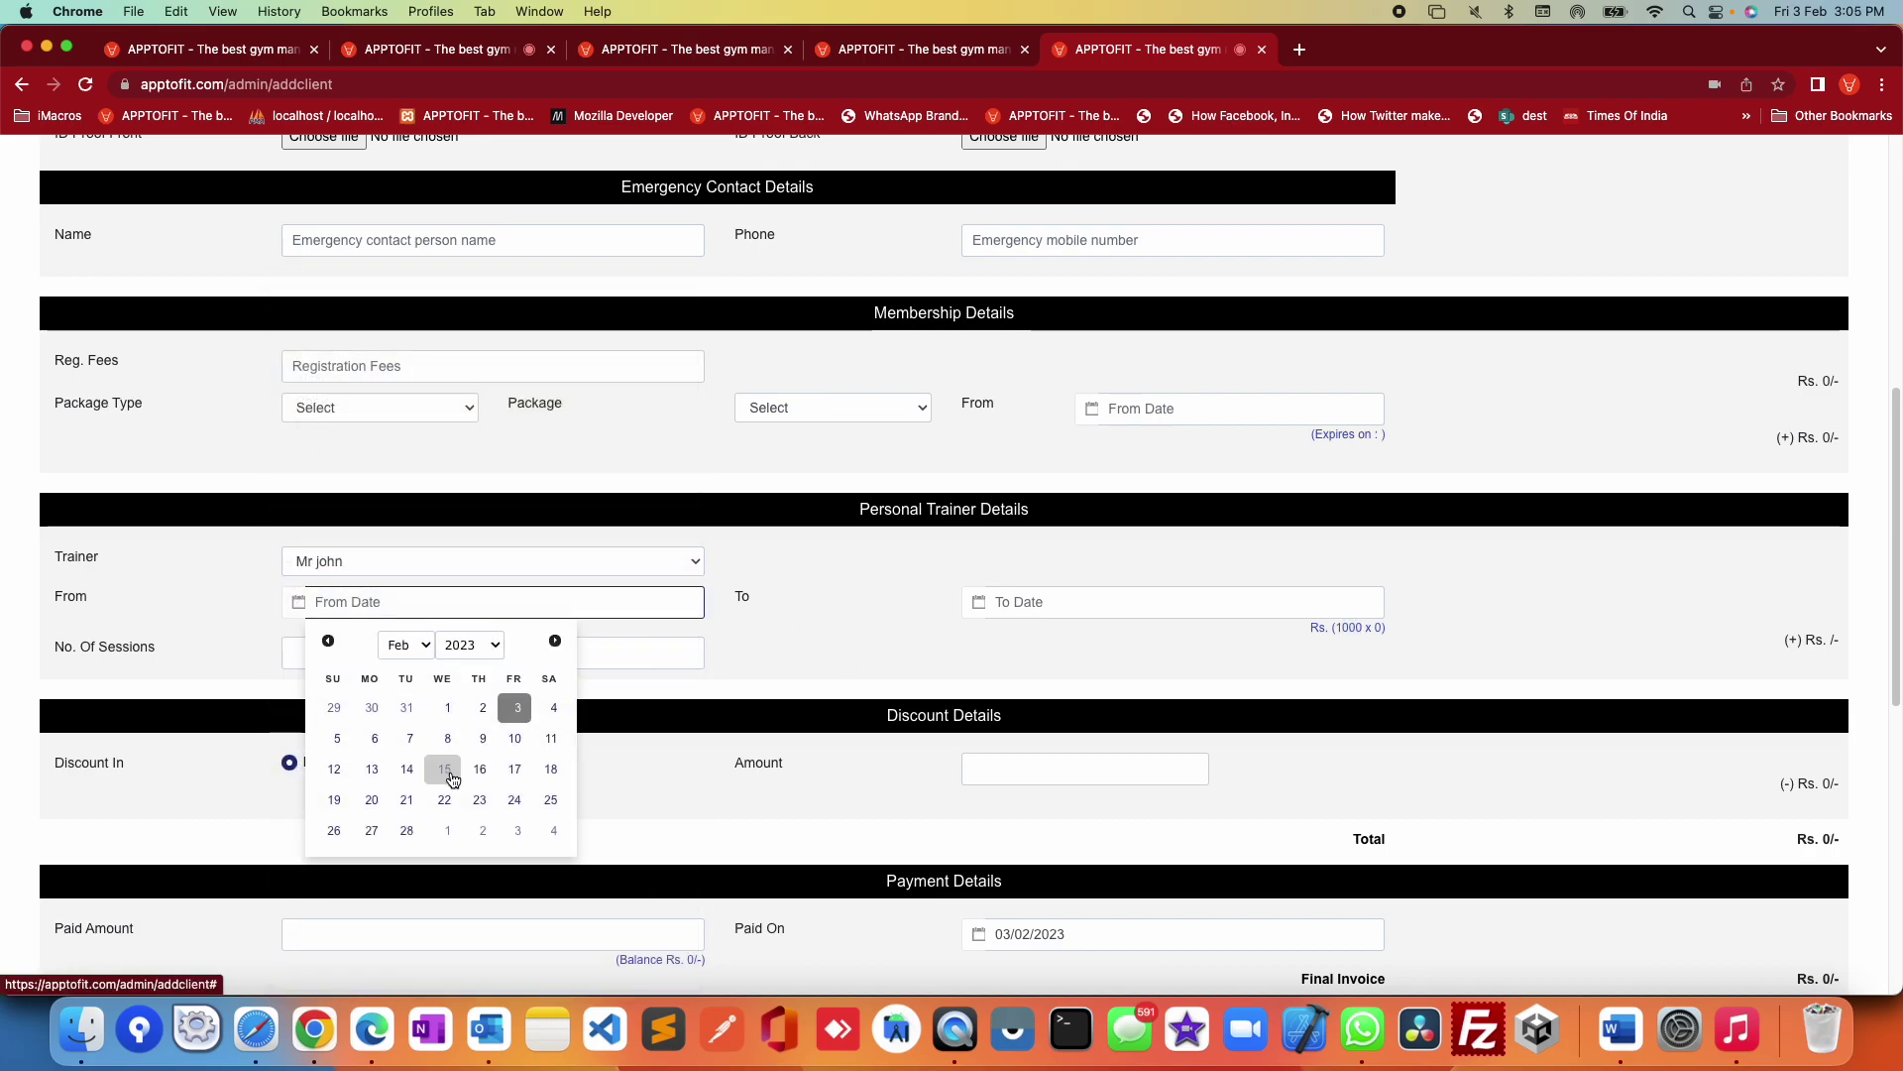
# Step: Set PT dates 01/02/2023 to 31/03/2023 (Rs. 2000), then switch the trainer to 'surya sessions'
pyautogui.click(448, 708)
pyautogui.click(1118, 601)
pyautogui.click(1236, 642)
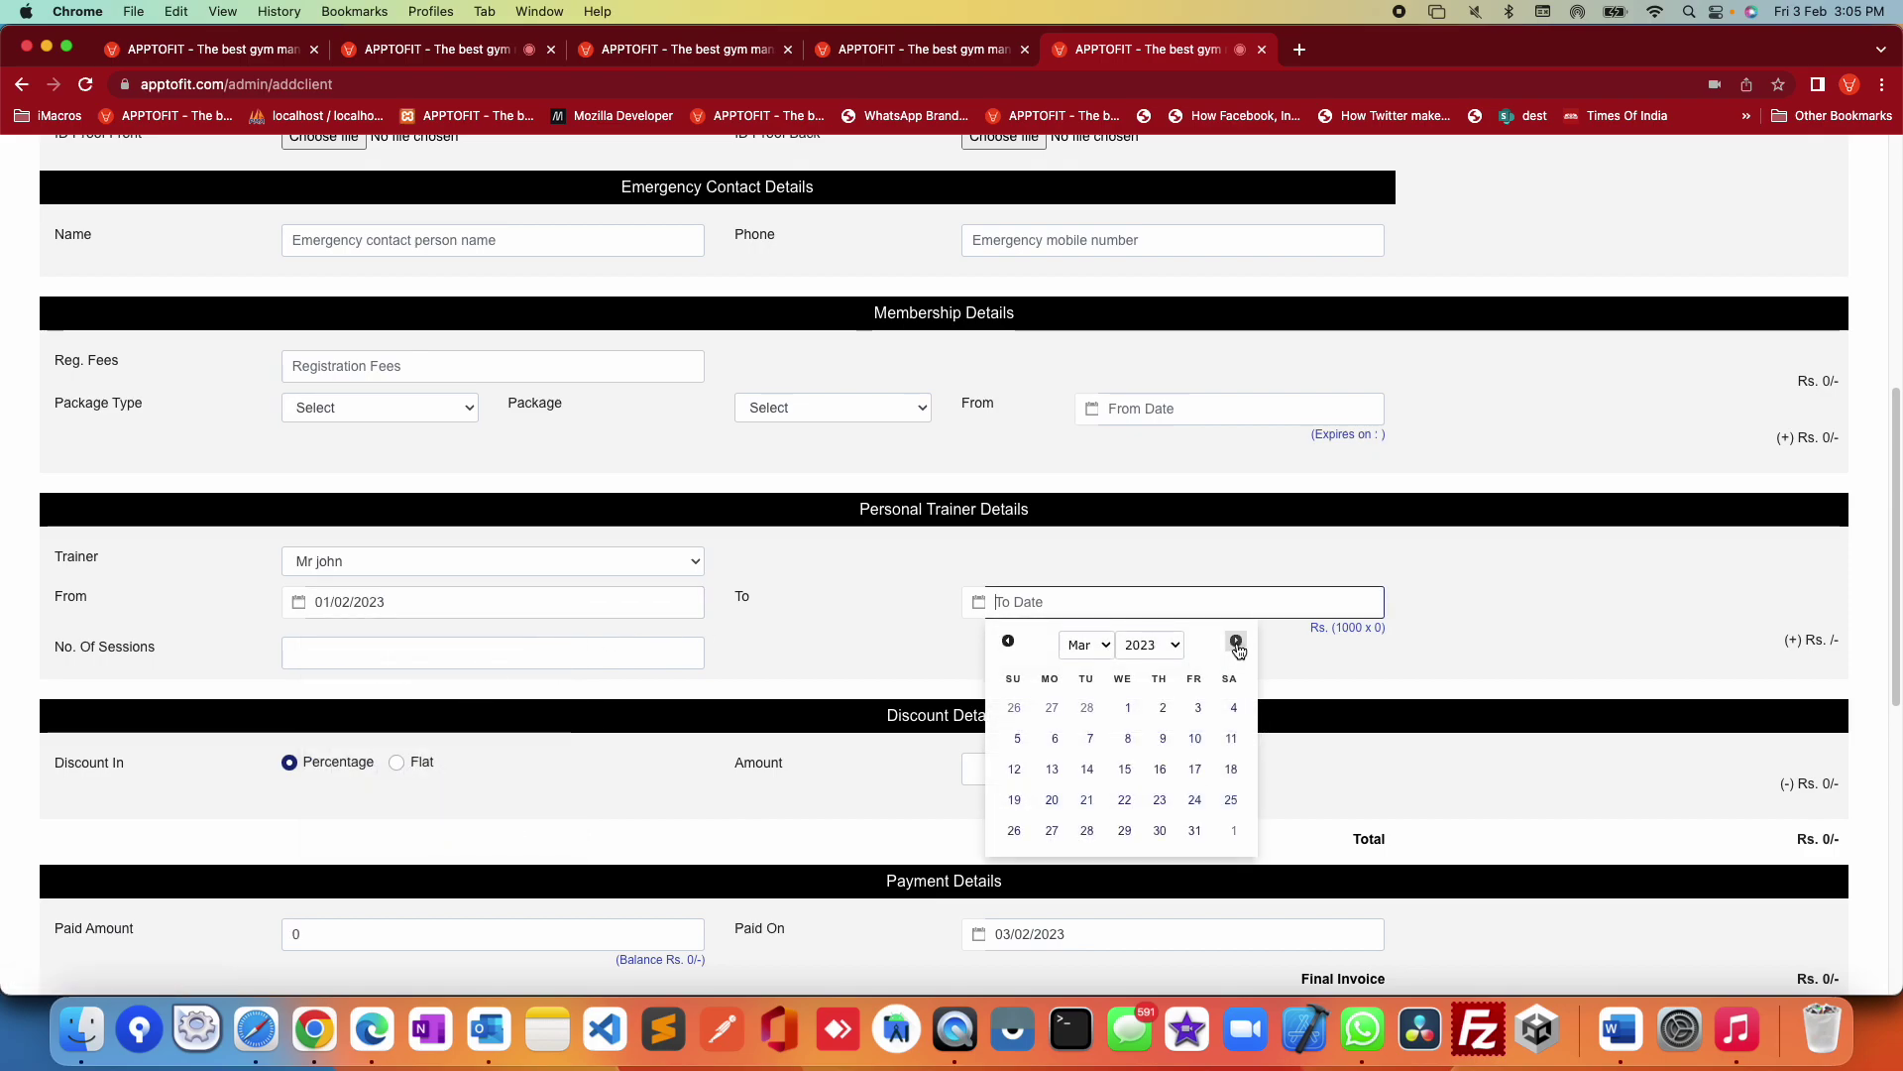
pyautogui.click(1195, 831)
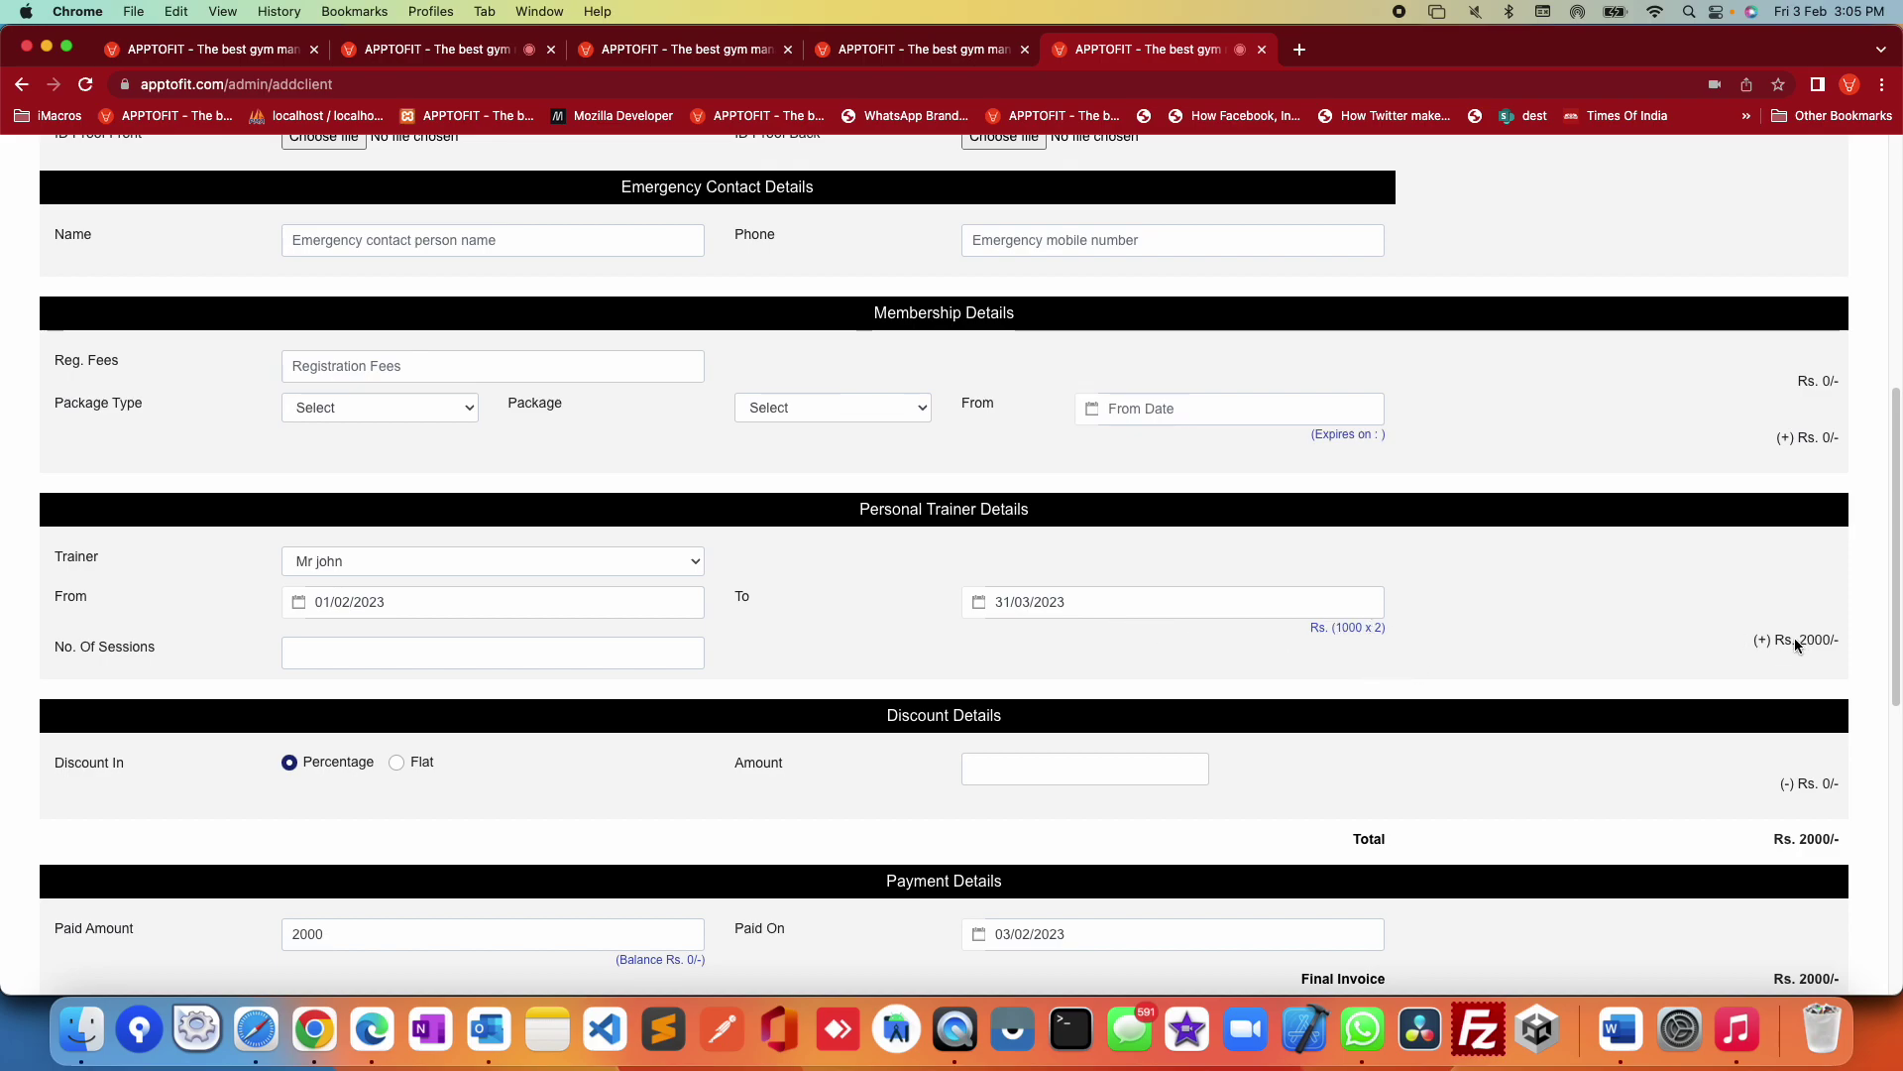
pyautogui.moveTo(1824, 638); pyautogui.dragTo(1832, 643)
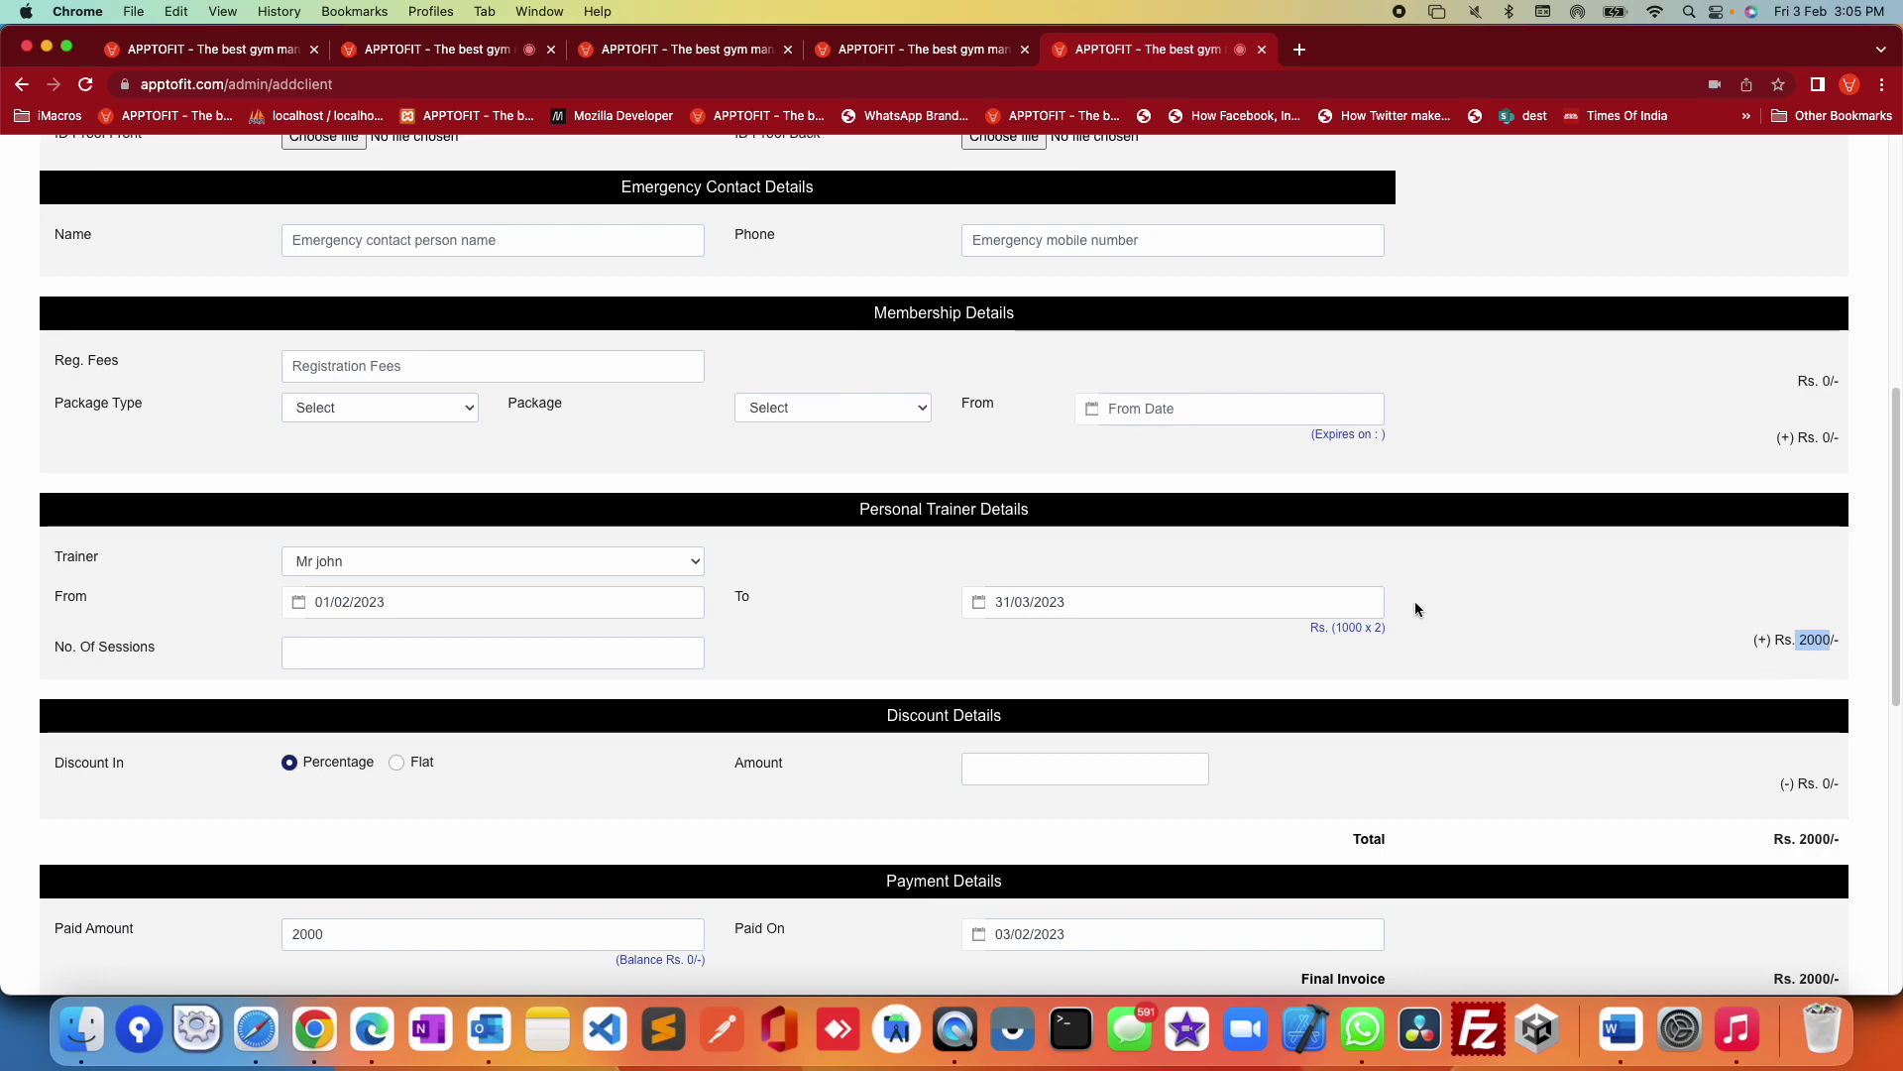
pyautogui.click(448, 561)
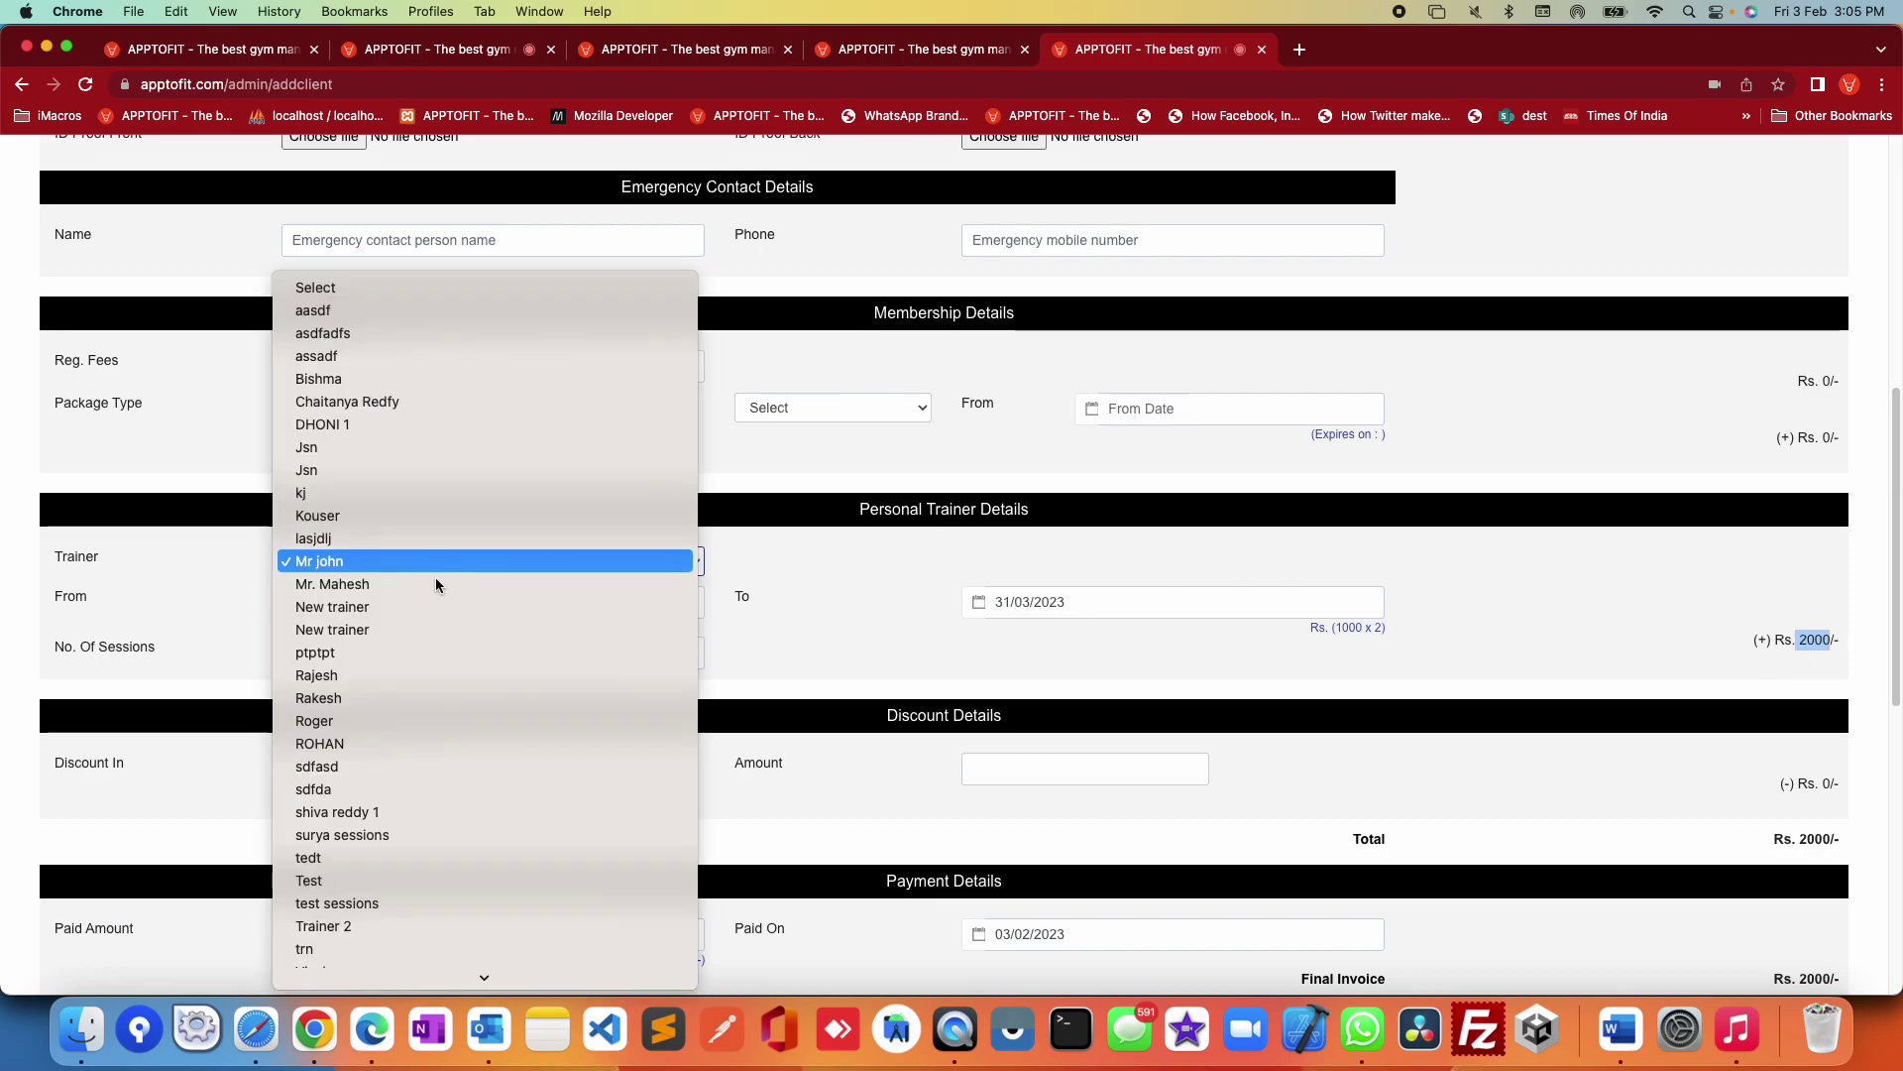
pyautogui.click(416, 836)
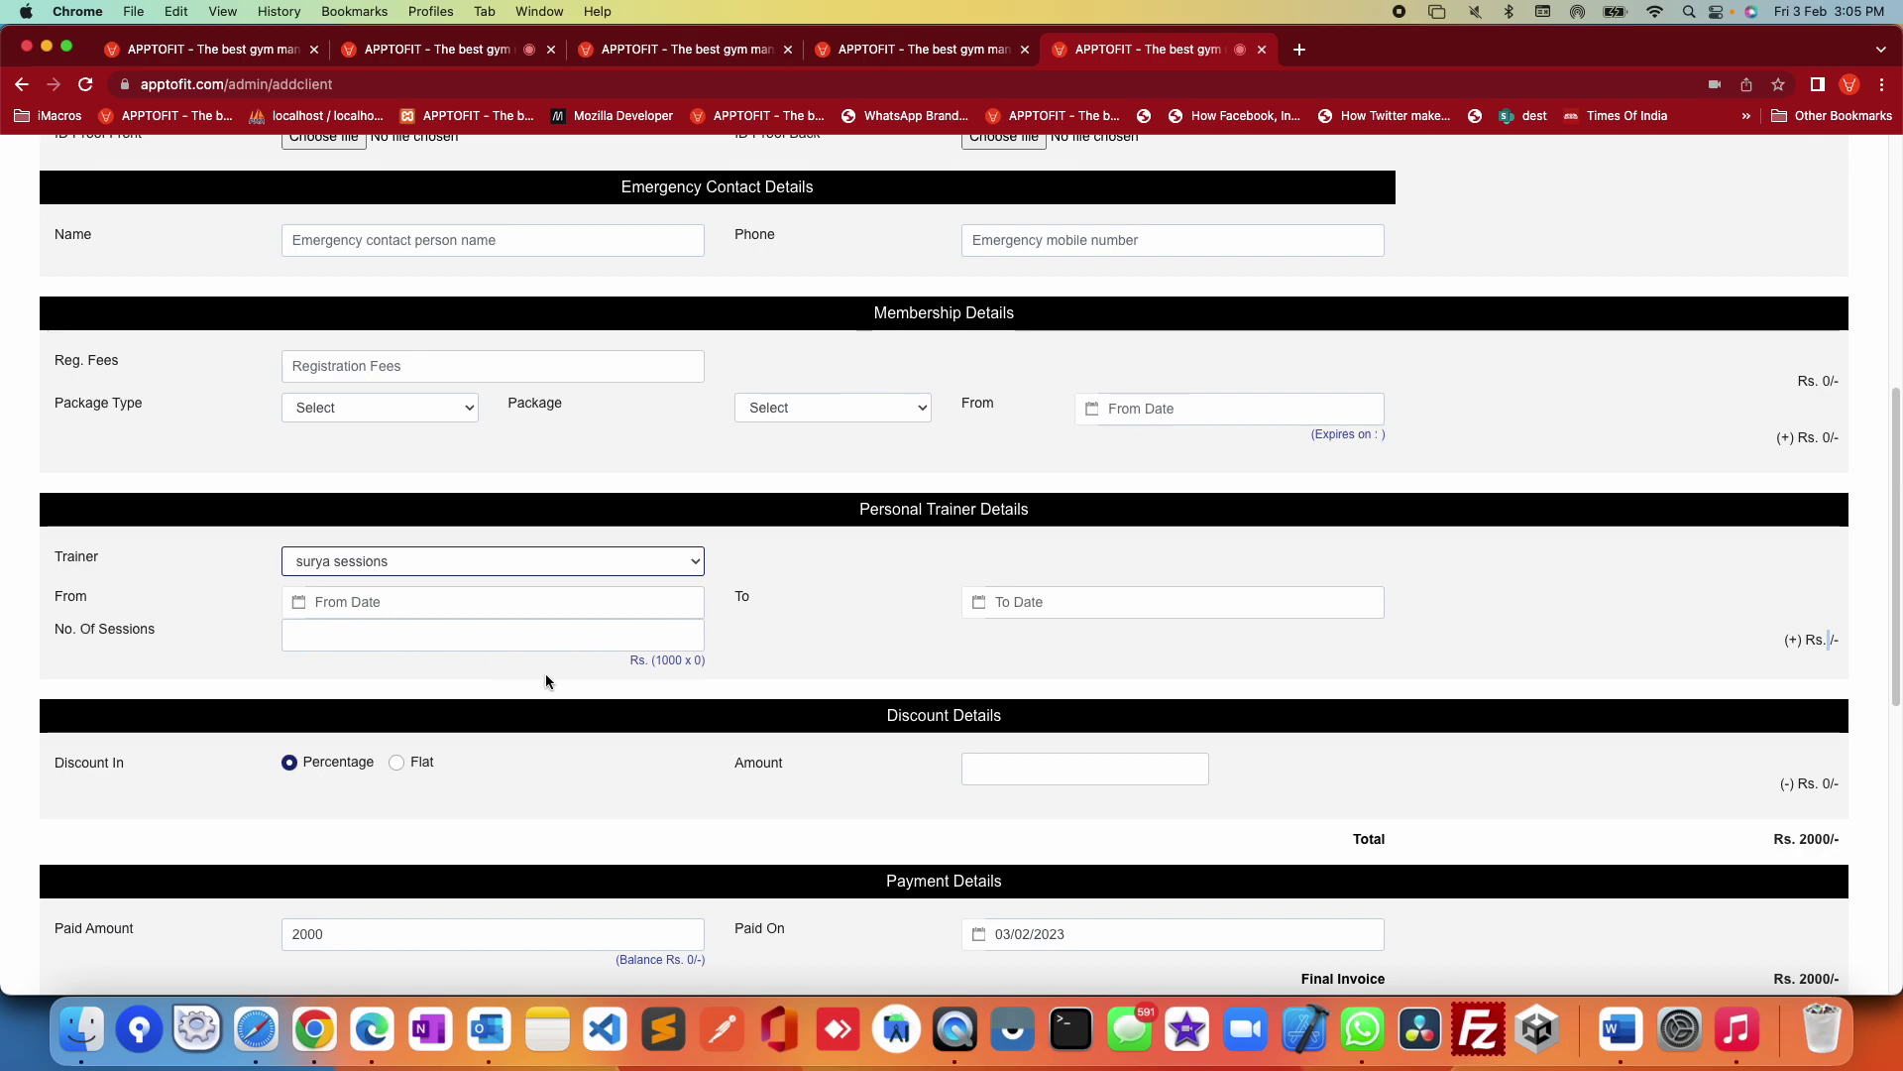
# Step: Enter 25 sessions so the trainer charge reads Rs. (1000 x 25) and the total Rs. 25000
pyautogui.click(332, 640)
pyautogui.write('25')
pyautogui.click(662, 684)
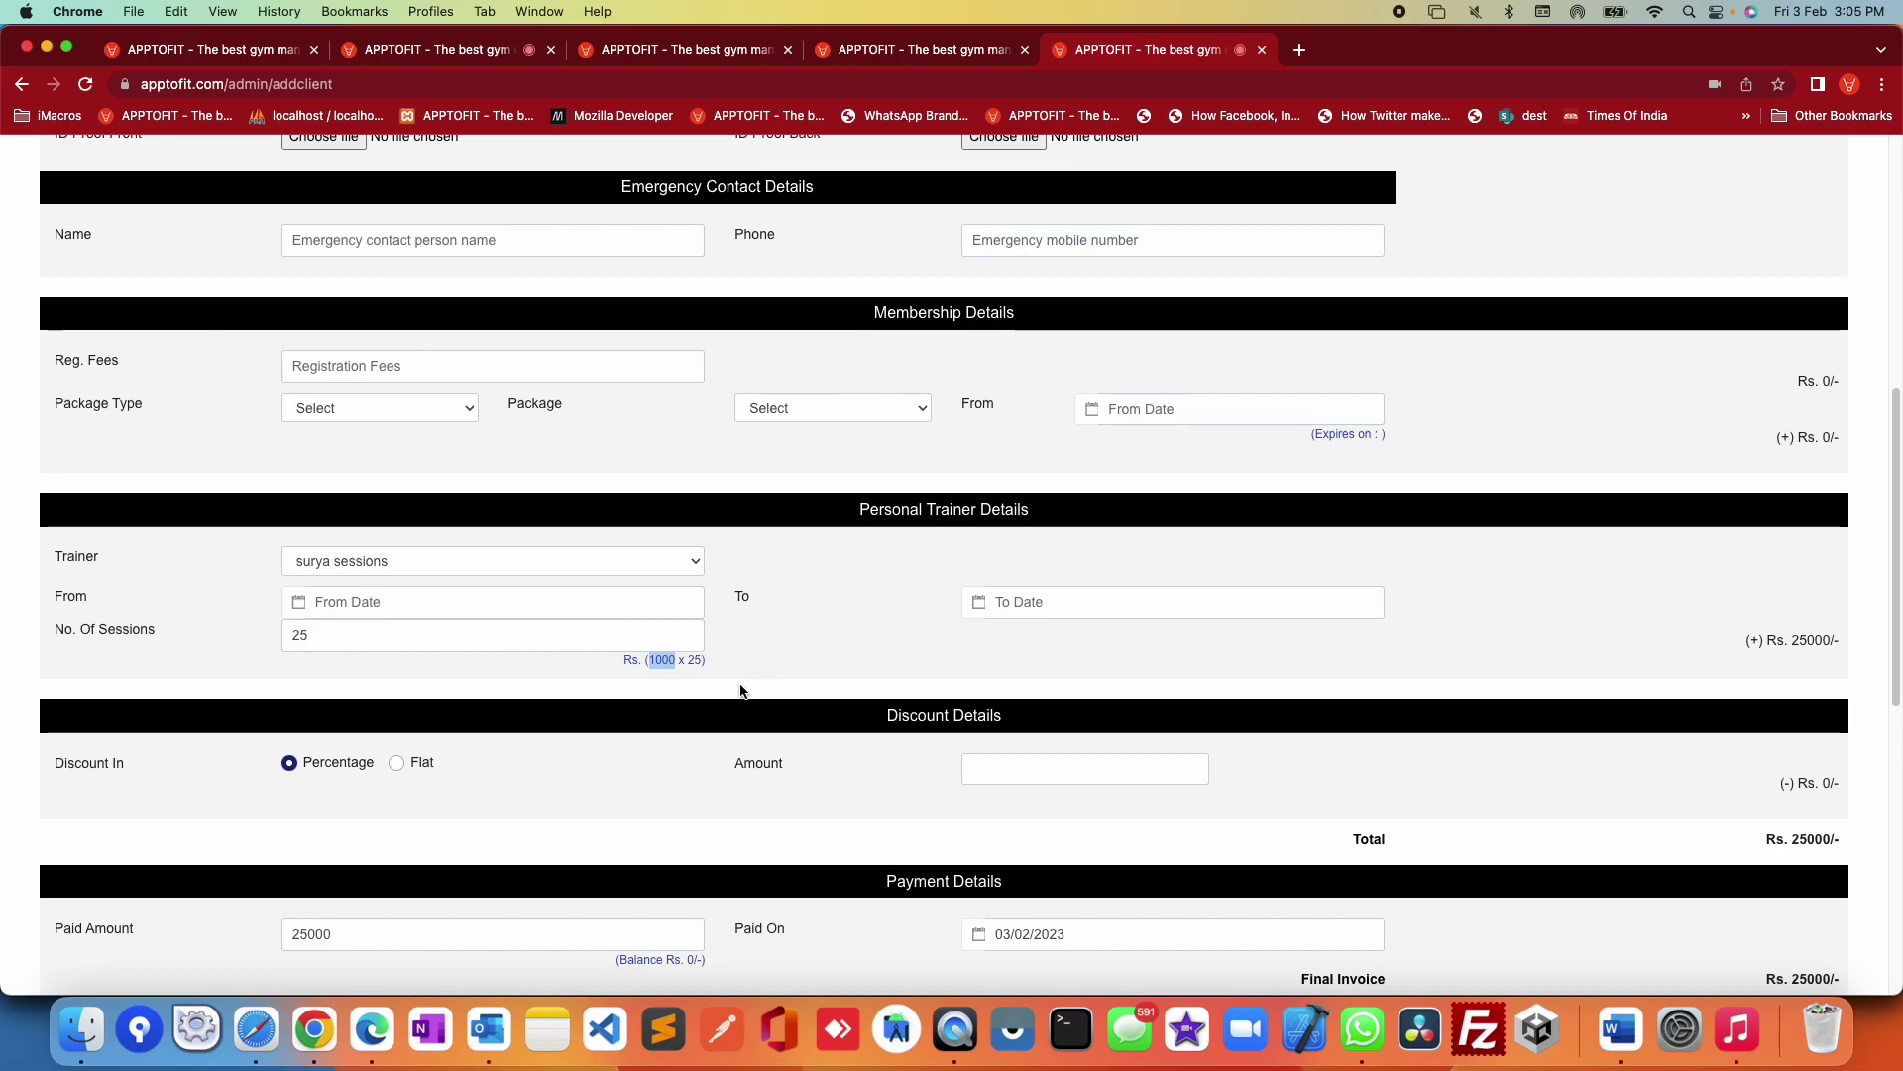
pyautogui.doubleClick(695, 660)
pyautogui.moveTo(1832, 641); pyautogui.dragTo(1813, 643)
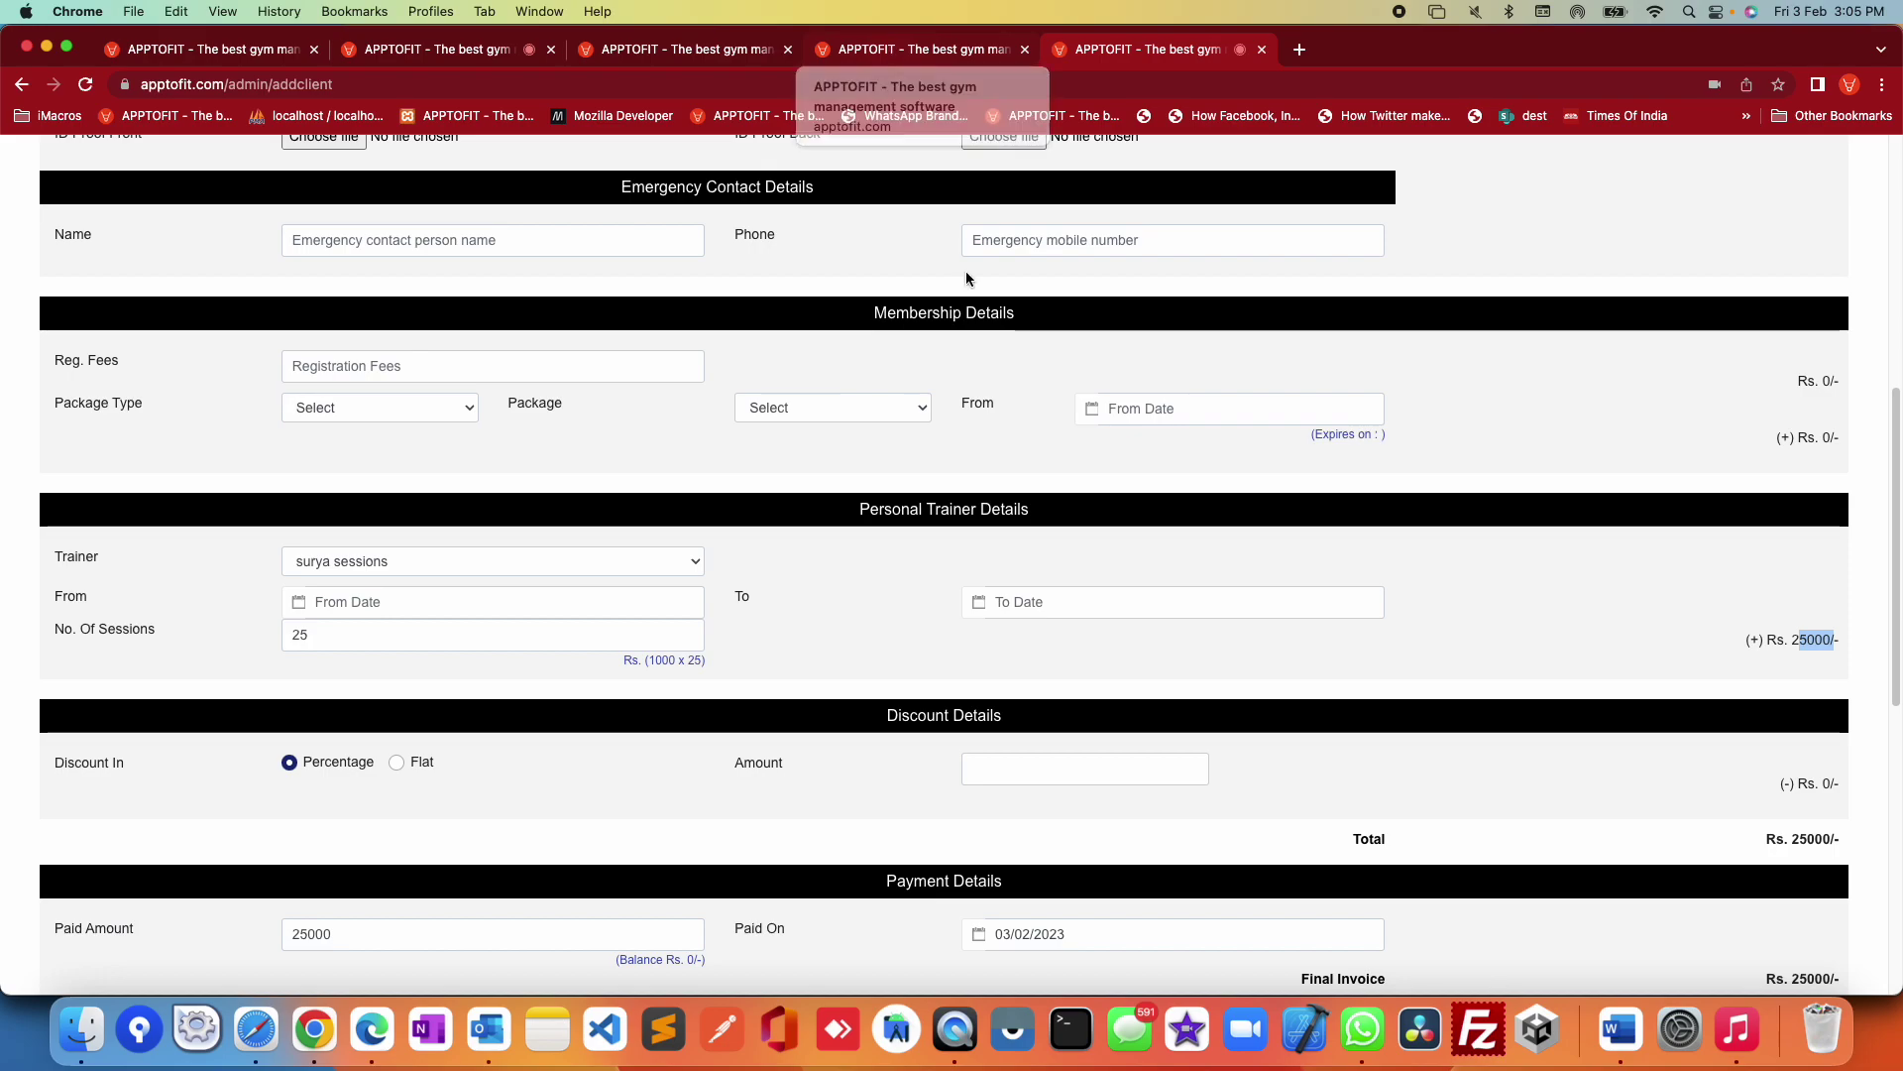
pyautogui.scroll(7, 1132, 621)
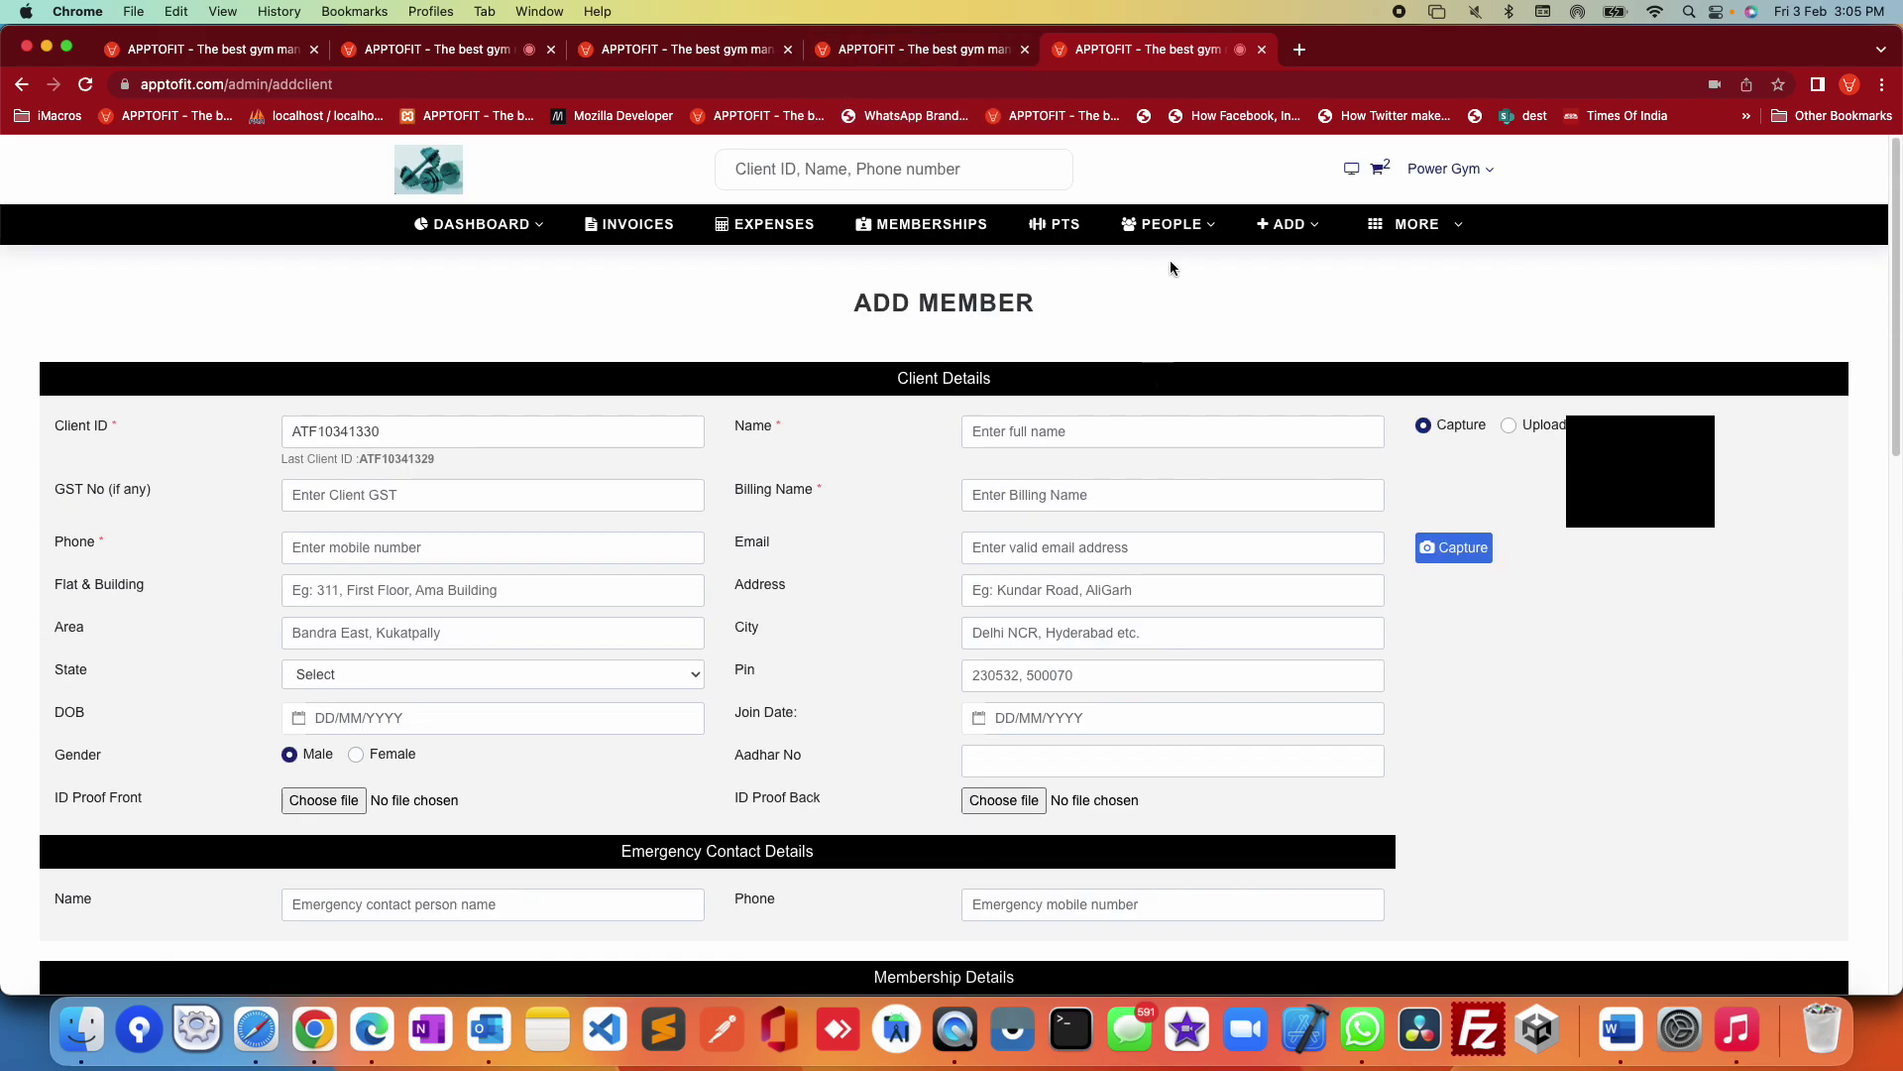
# Step: View the Staff list, then open a blank Add Enquiry form
pyautogui.click(1173, 227)
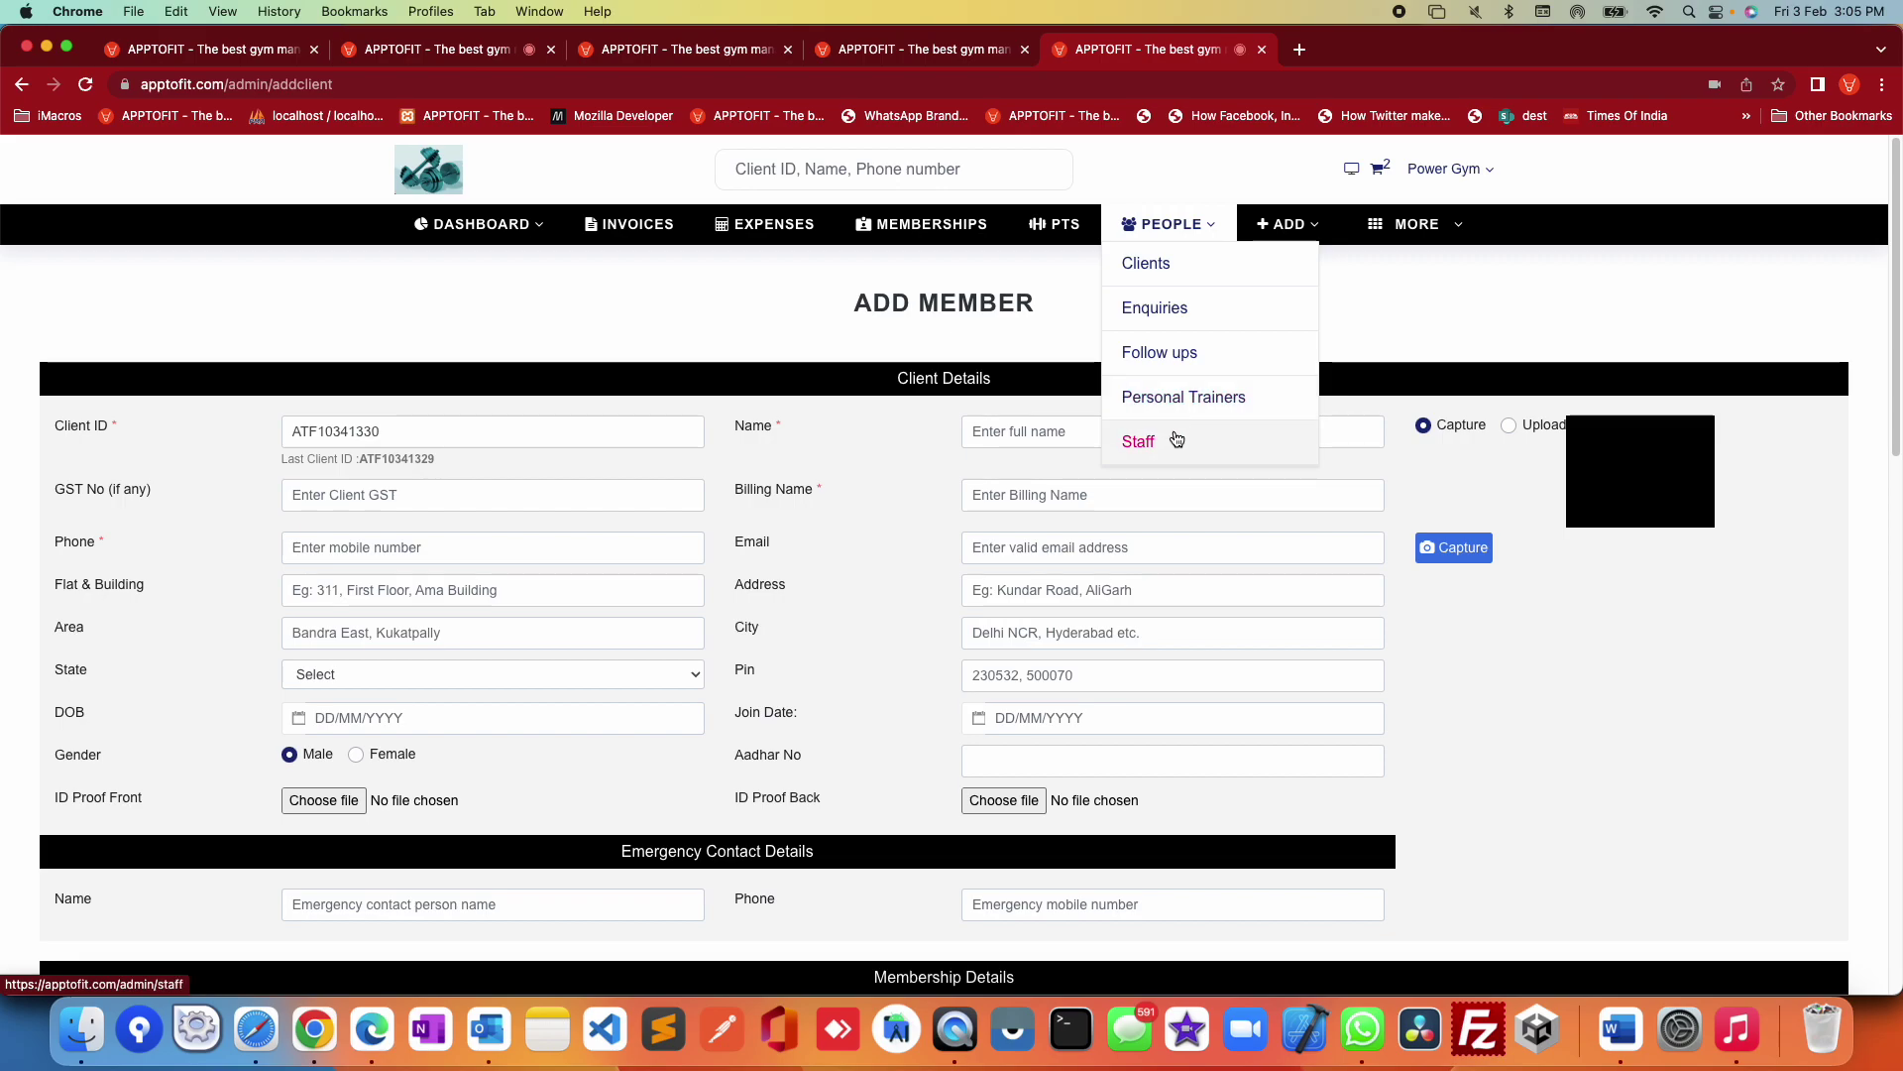
pyautogui.click(1176, 438)
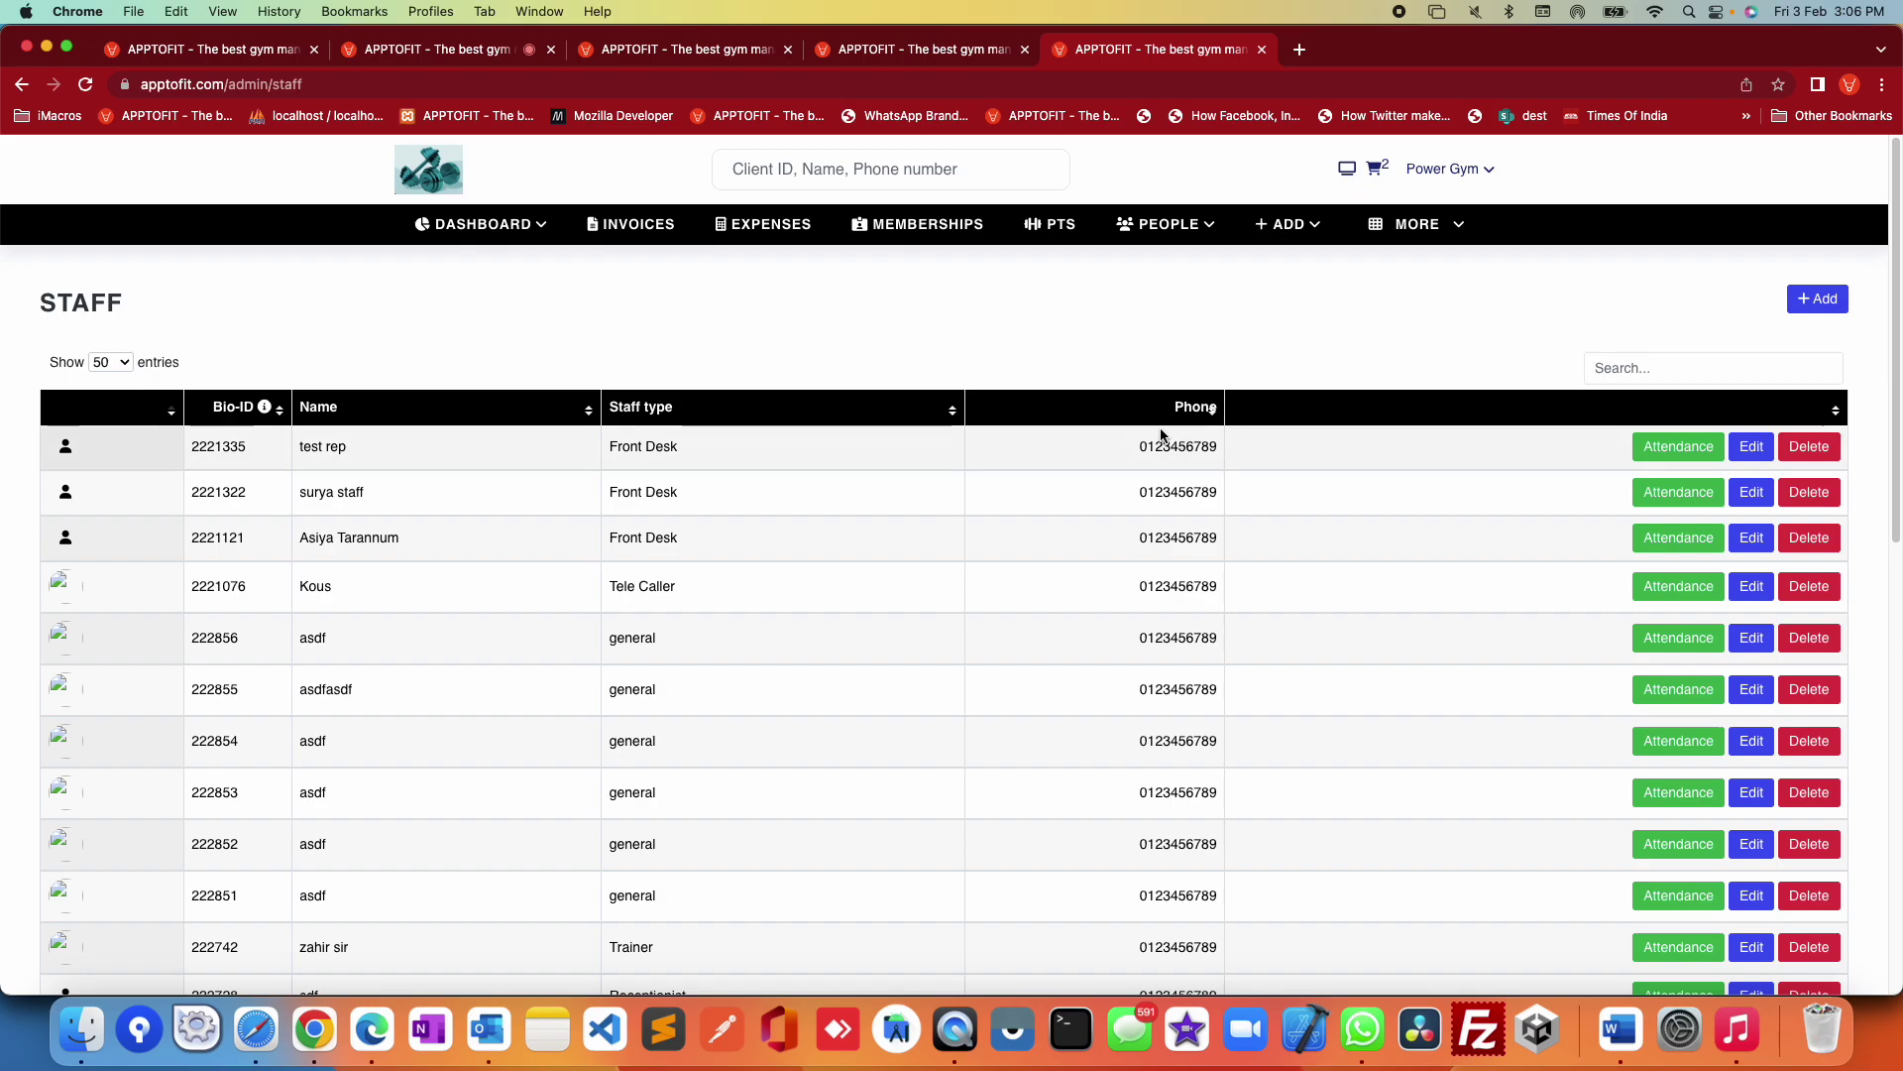
pyautogui.click(1308, 224)
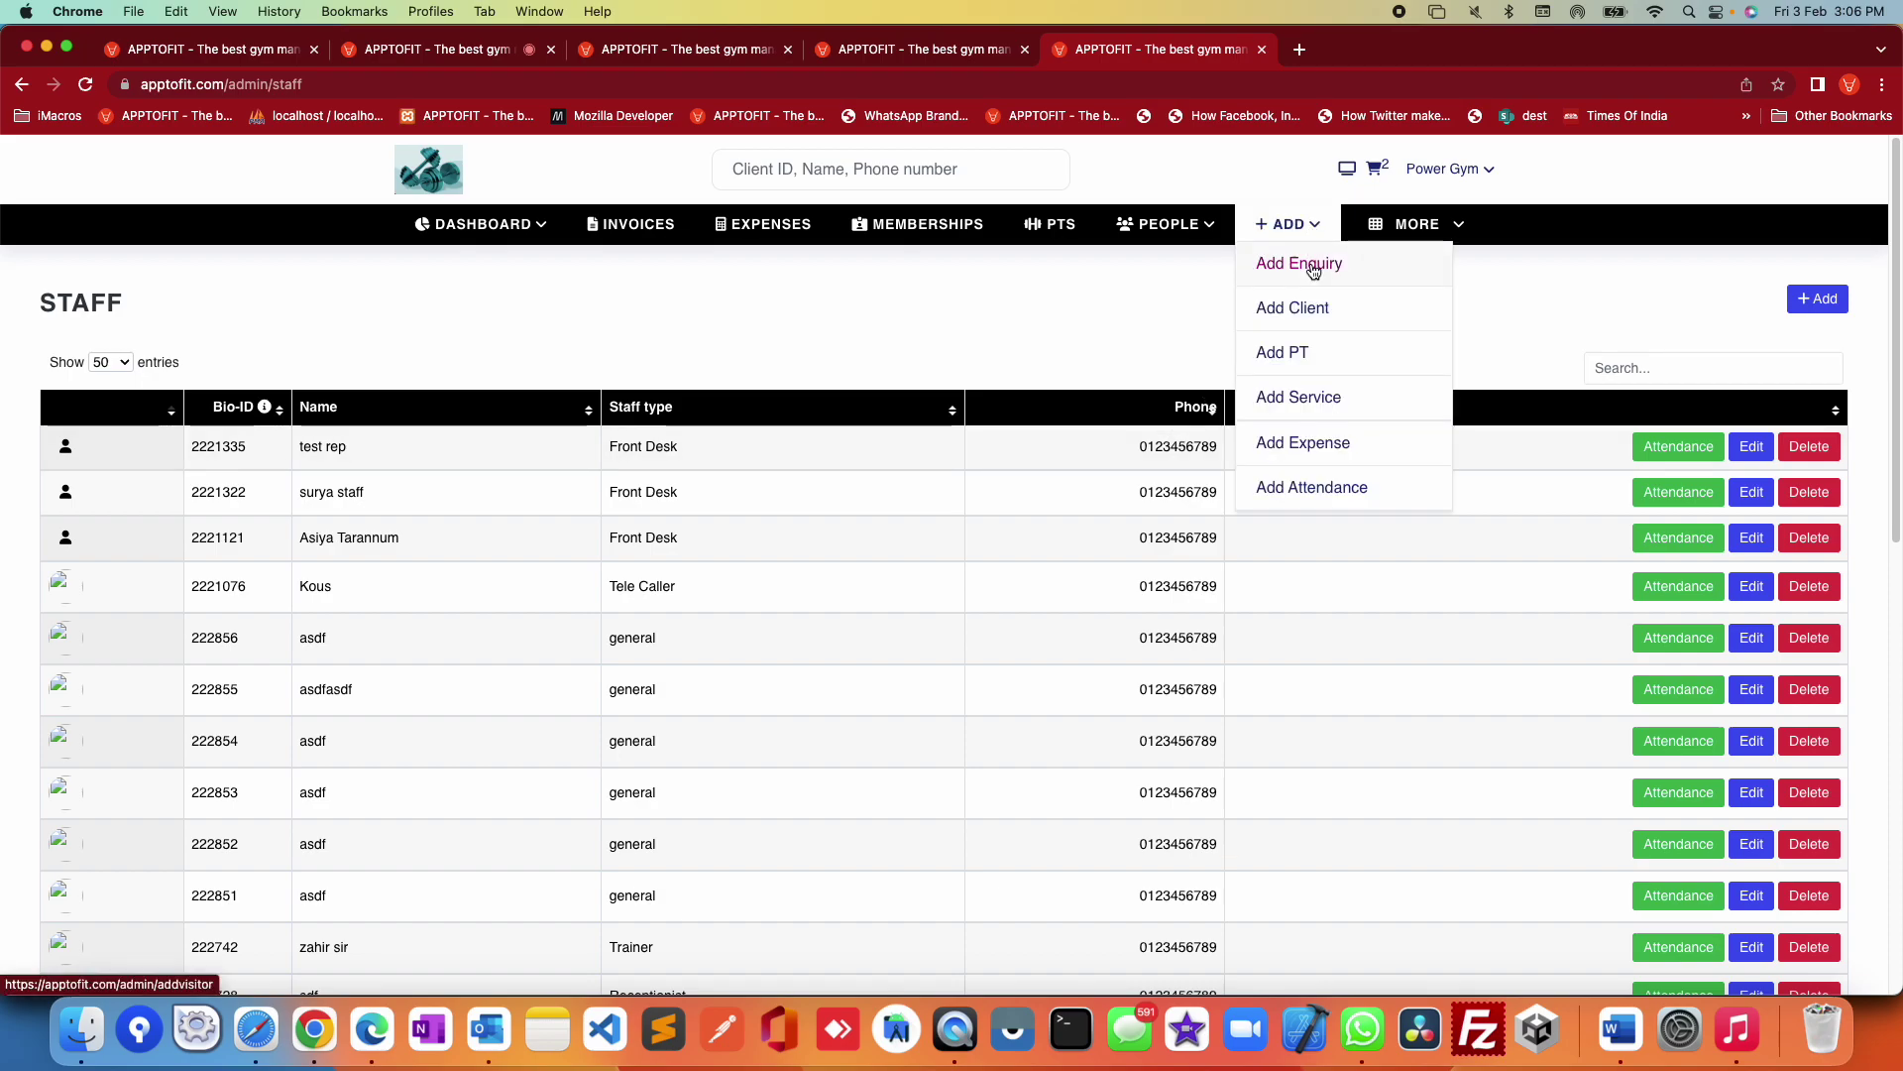
pyautogui.click(1313, 266)
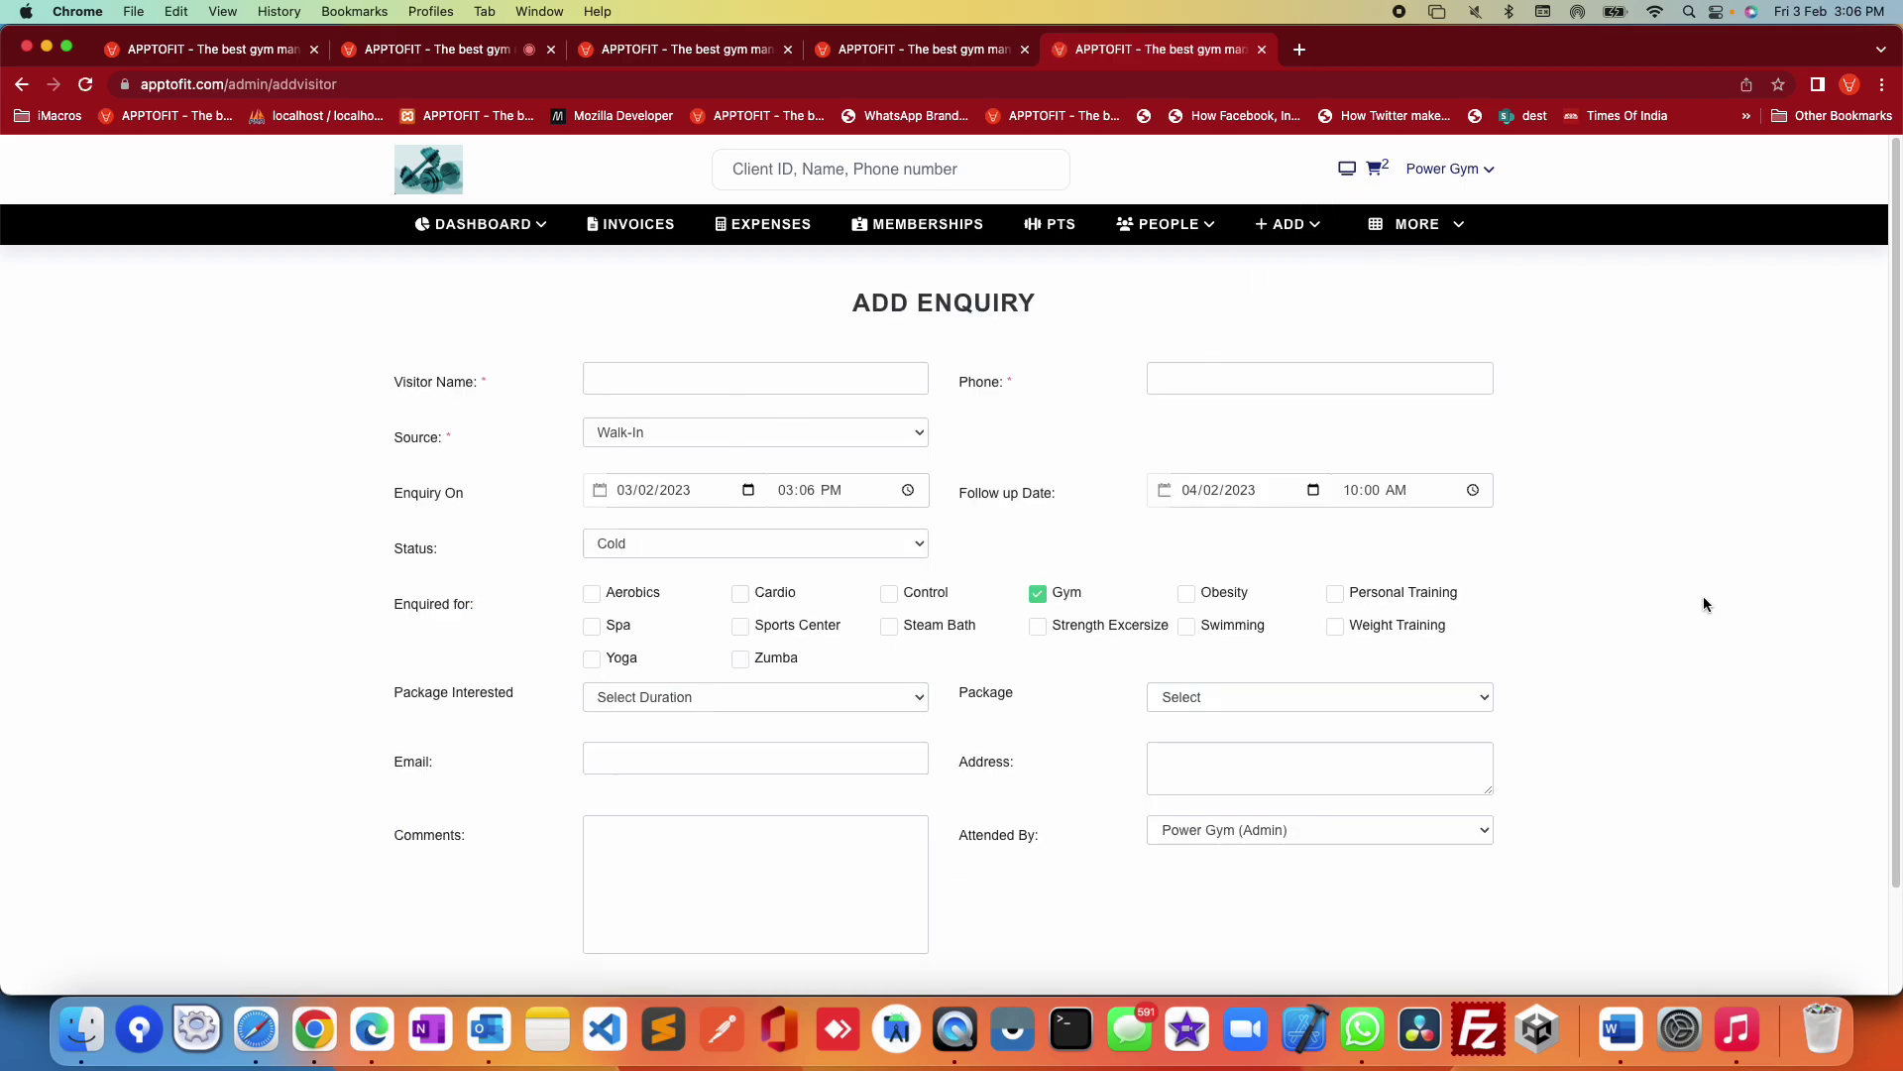
# Step: Type the visitor's phone number into the enquiry and trigger the 'Phone number already exists' warning
pyautogui.click(702, 384)
pyautogui.click(1256, 378)
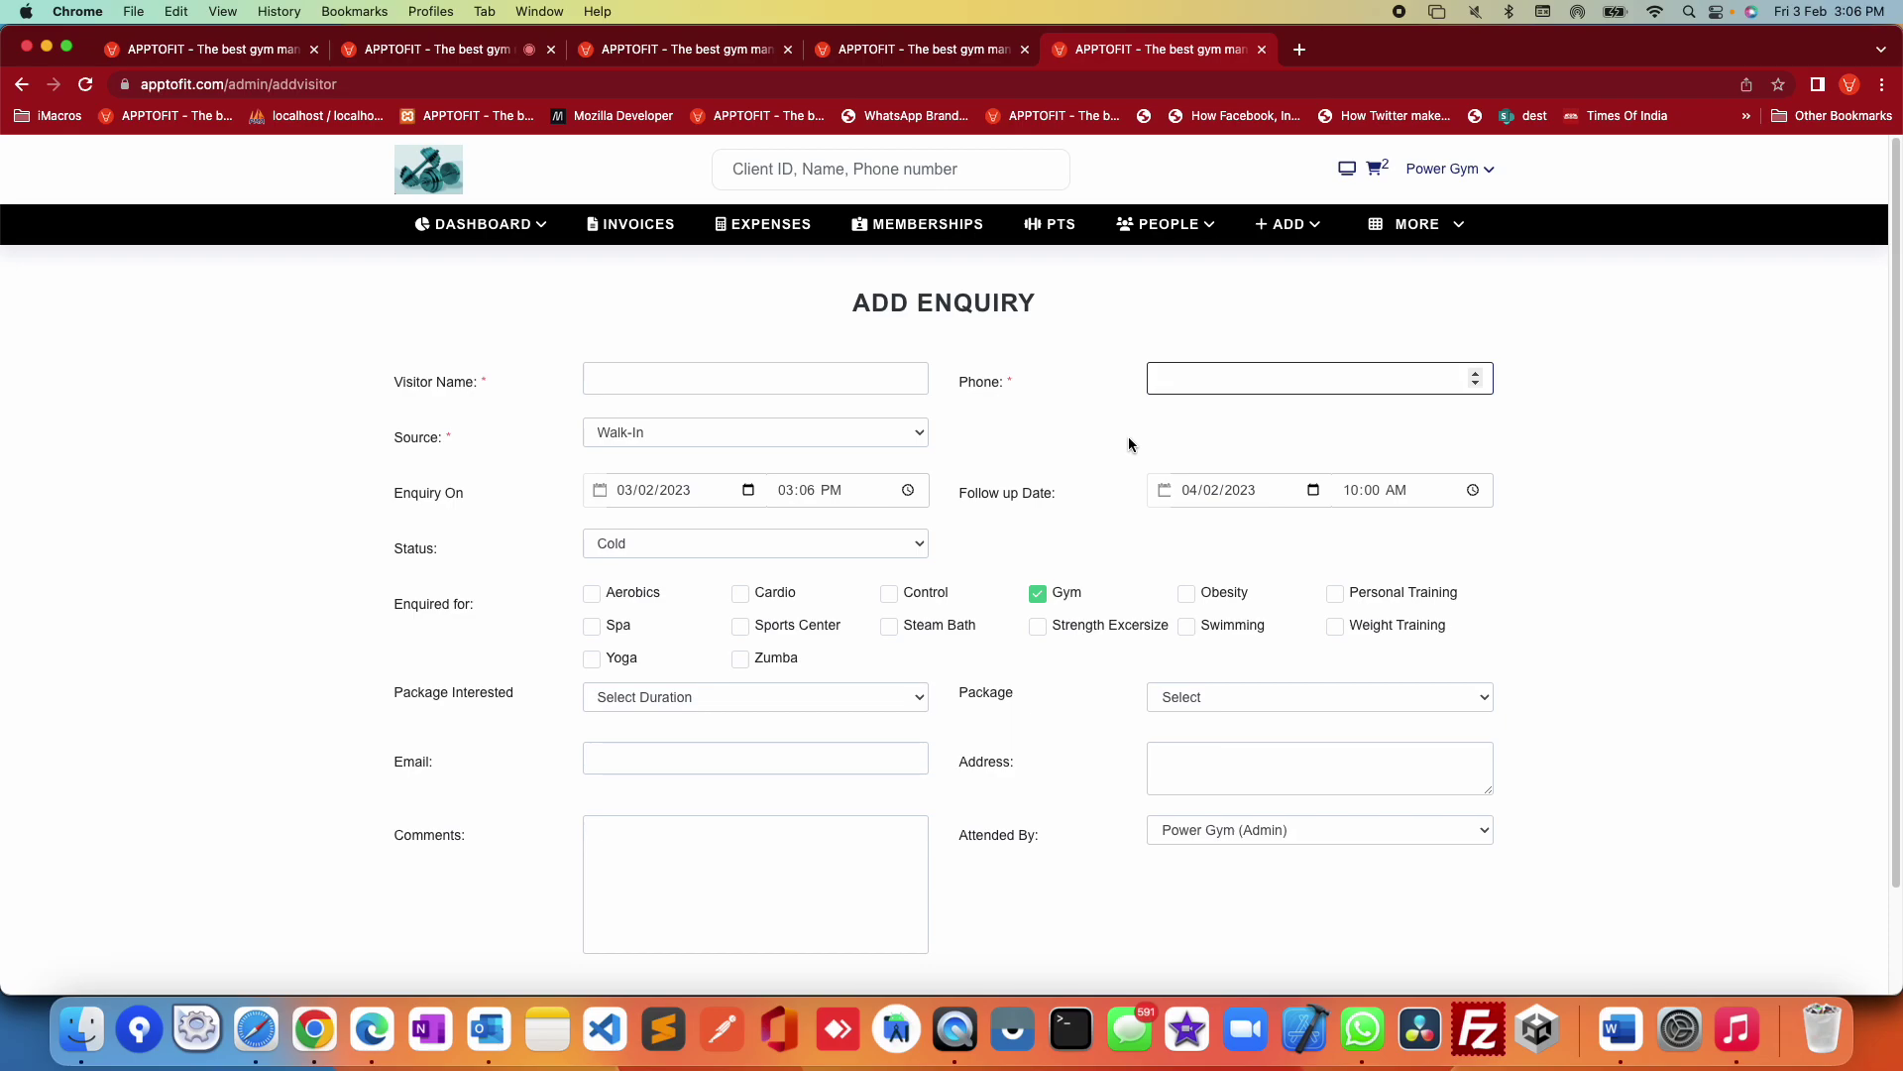
pyautogui.click(1679, 526)
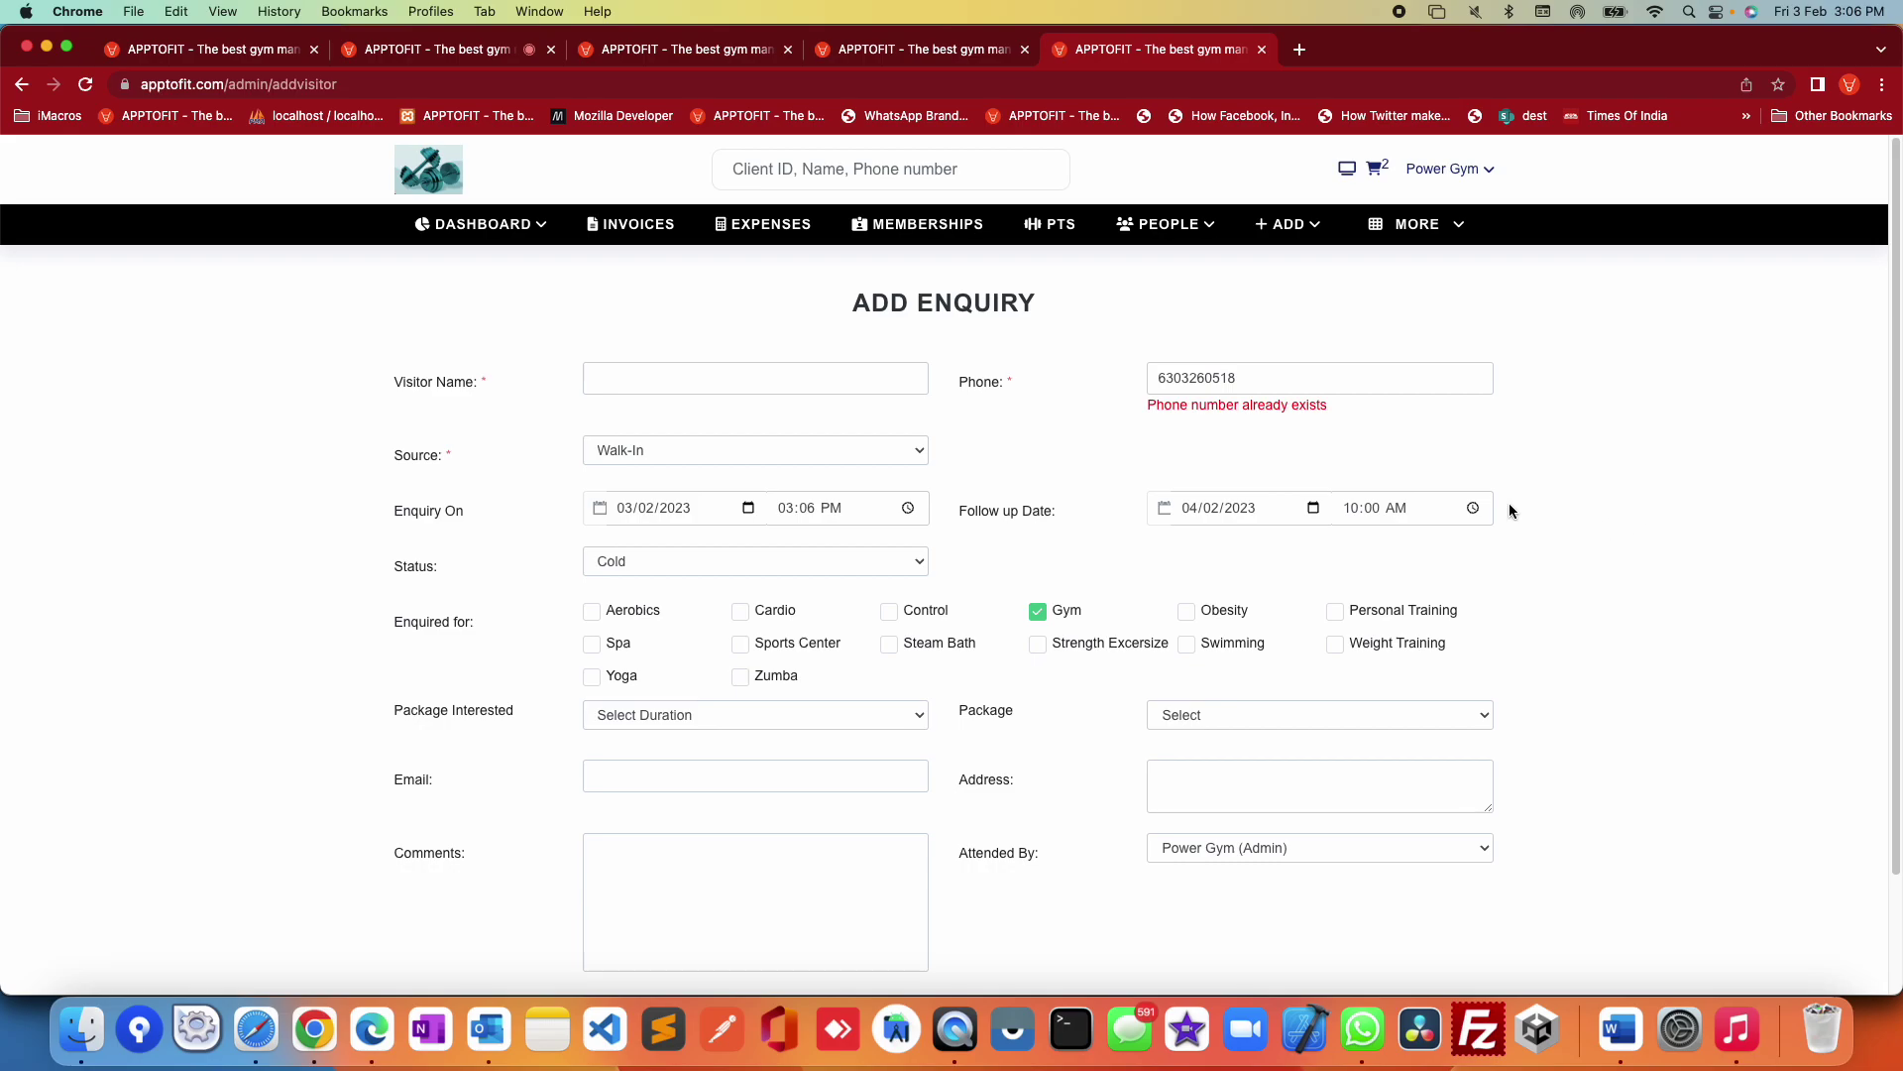
pyautogui.moveTo(1139, 417); pyautogui.dragTo(1267, 406)
pyautogui.scroll(-2, 1288, 595)
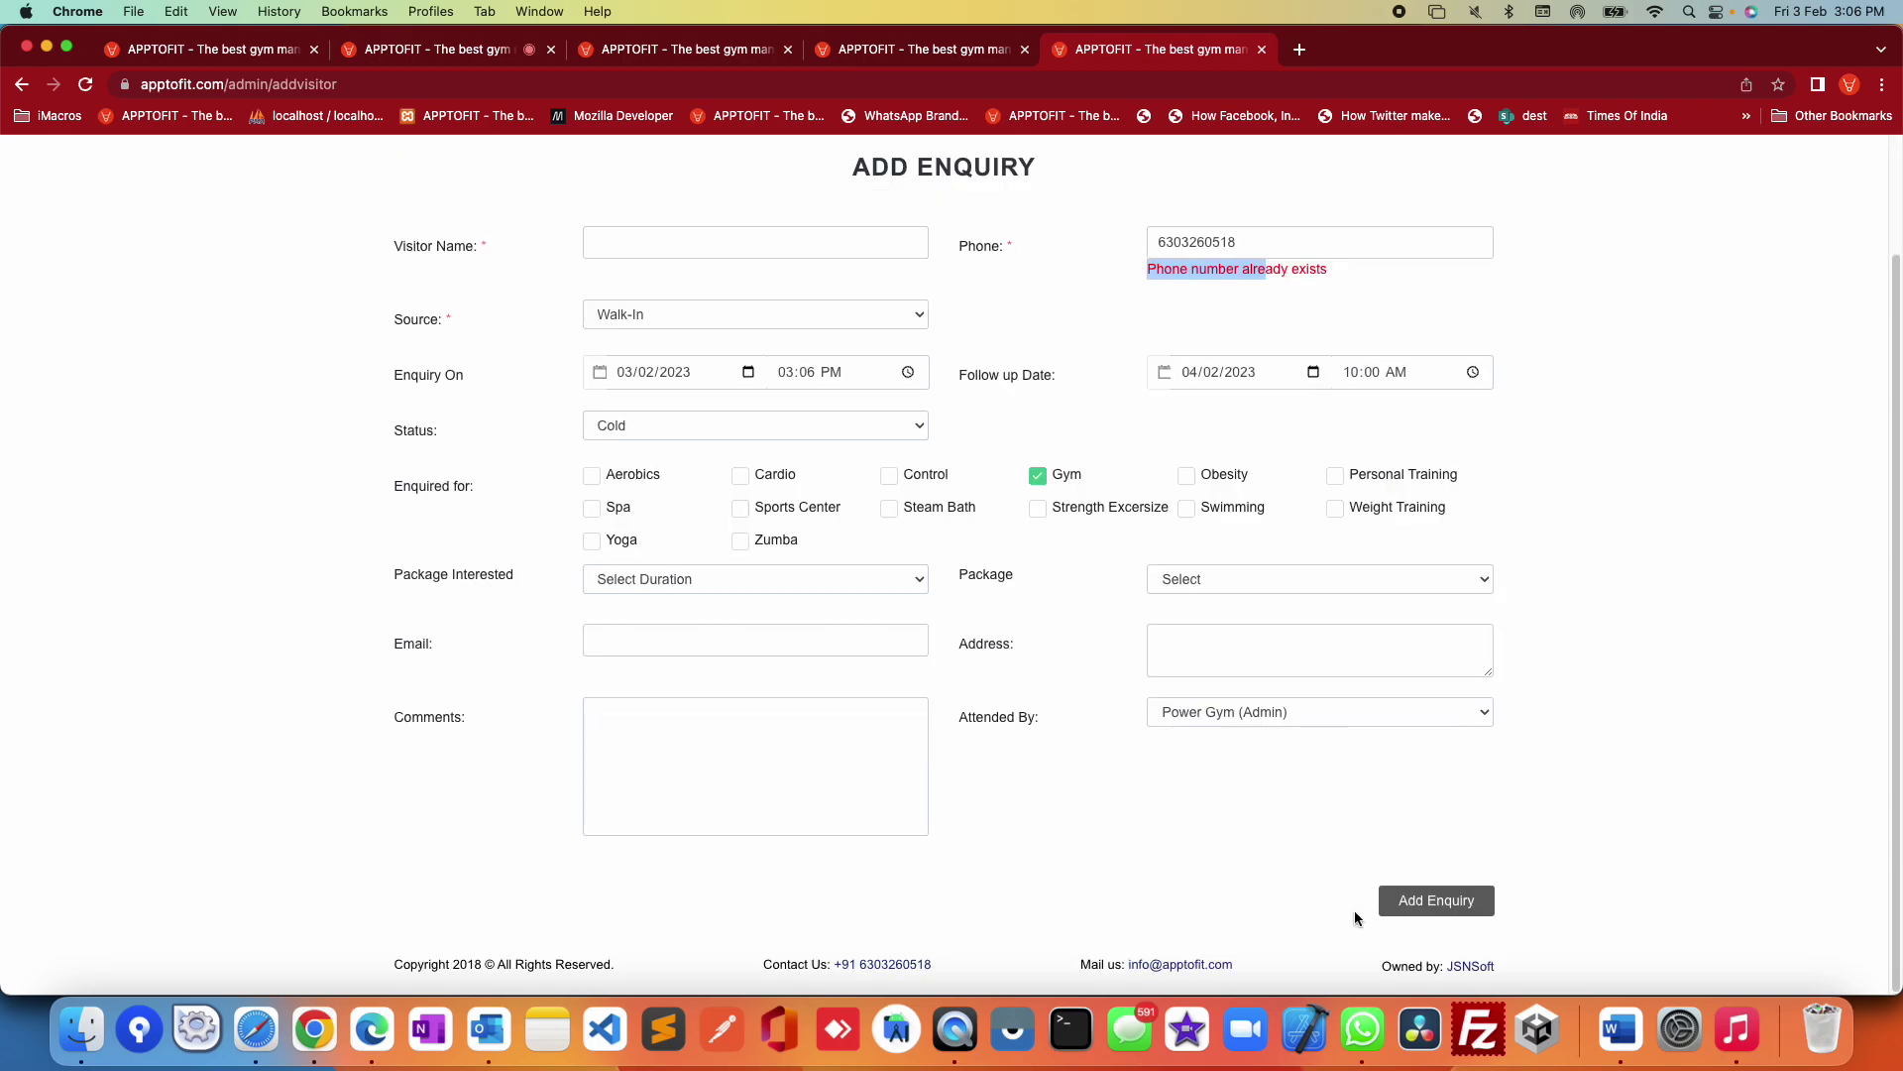
pyautogui.scroll(2, 1586, 675)
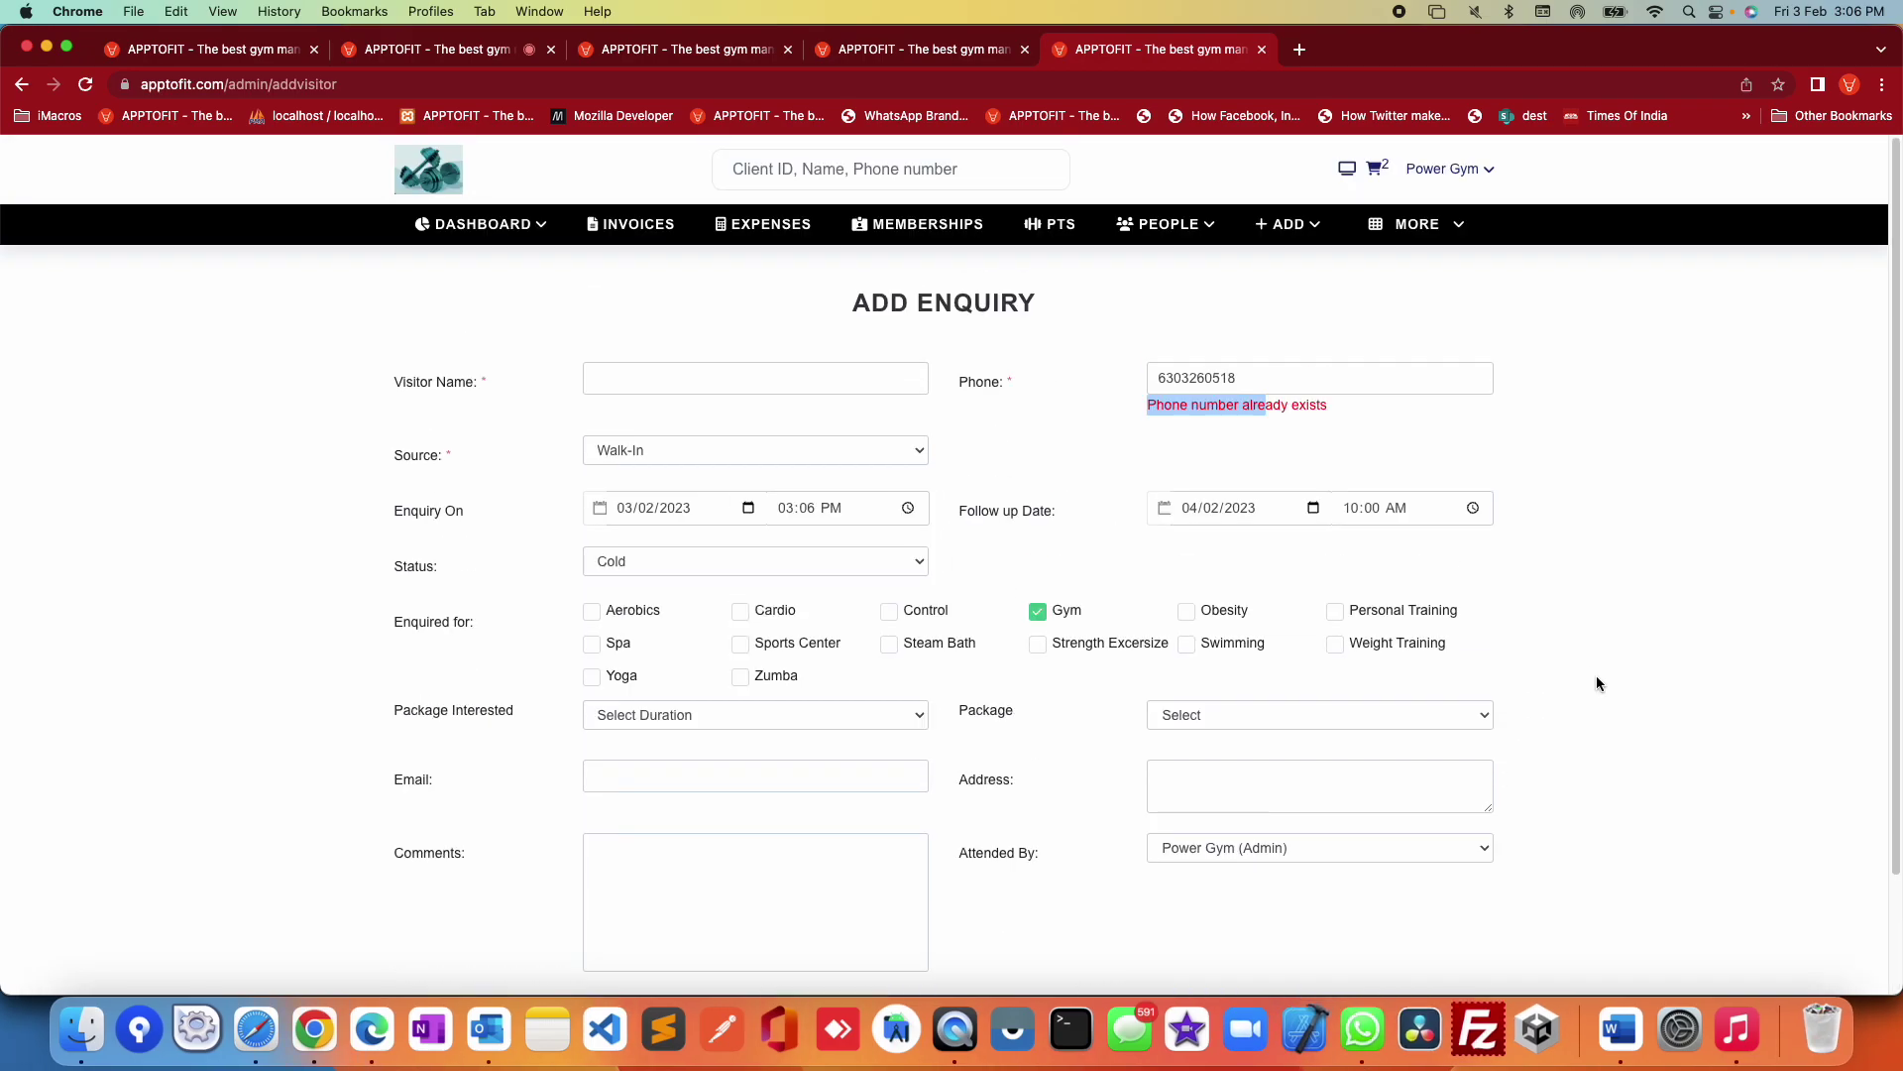
# Step: Open and close the enquiry date, time and package duration pickers without changing them
pyautogui.click(647, 508)
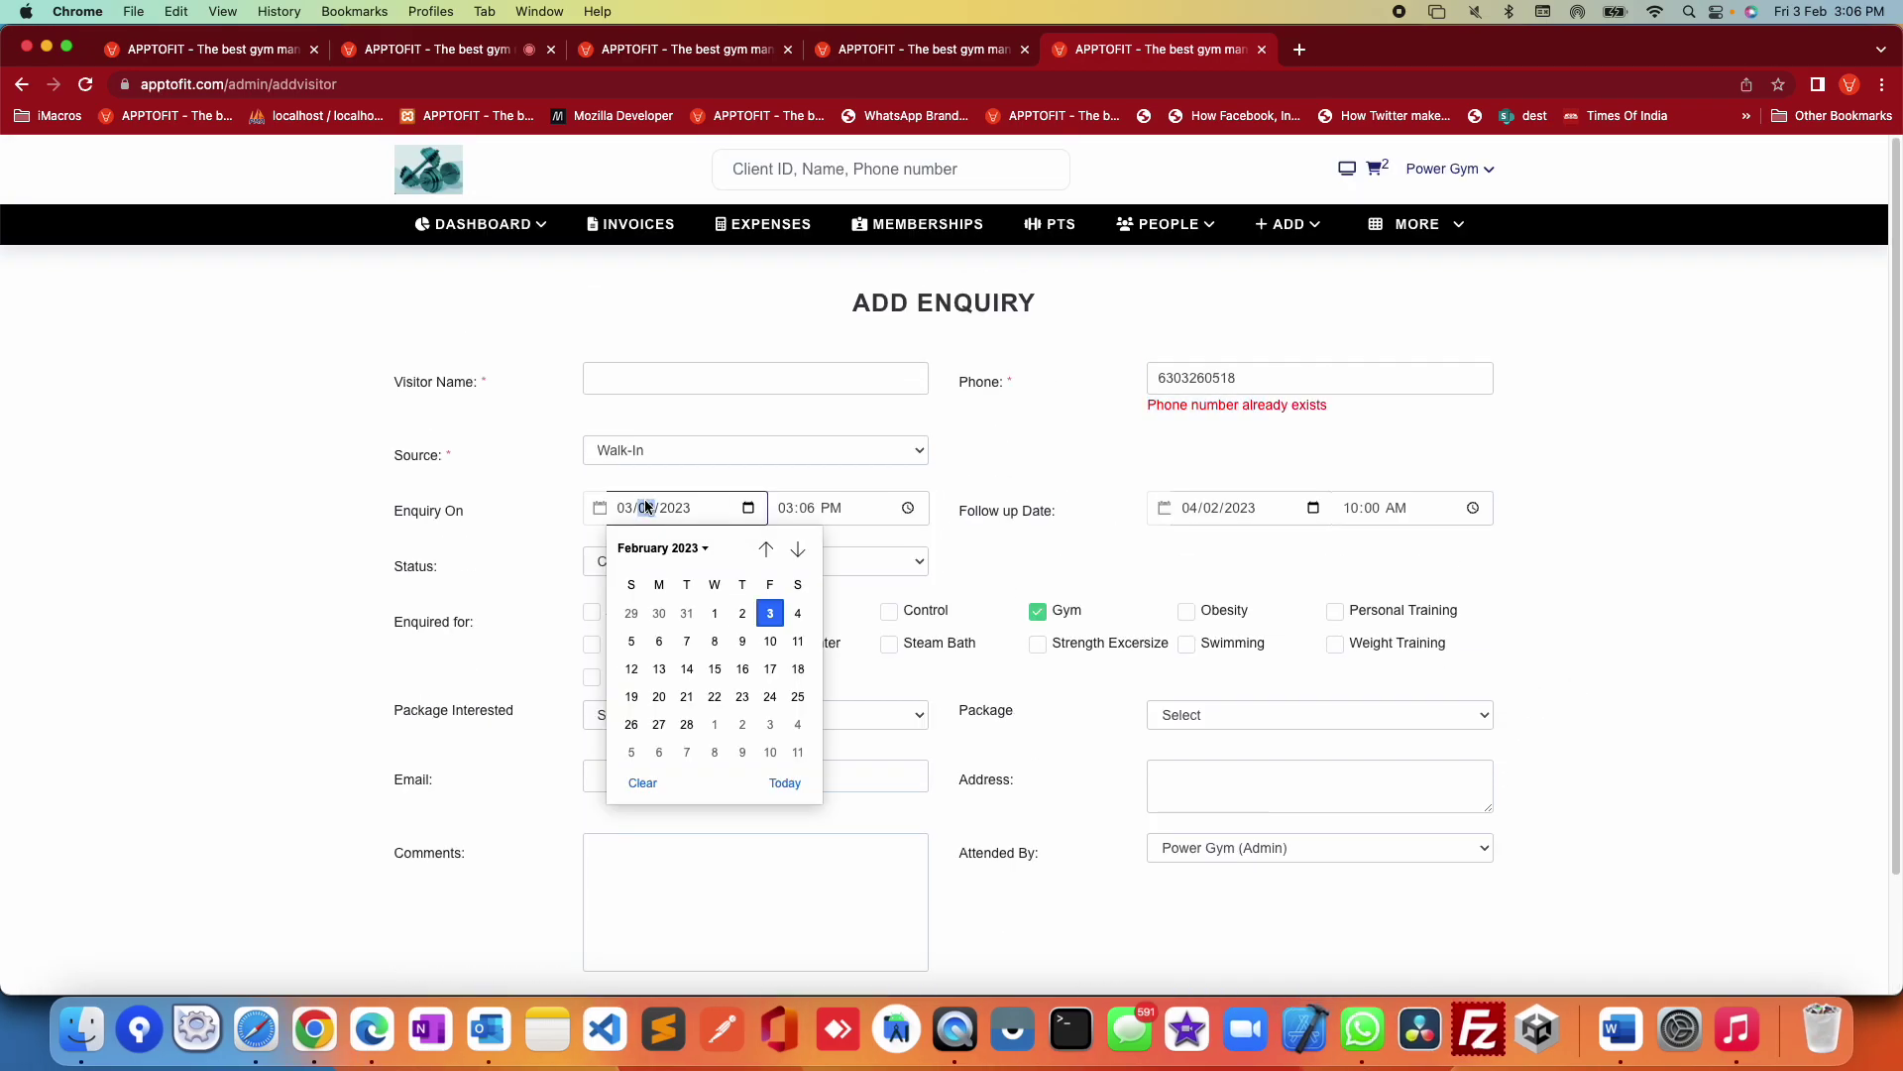
pyautogui.click(908, 508)
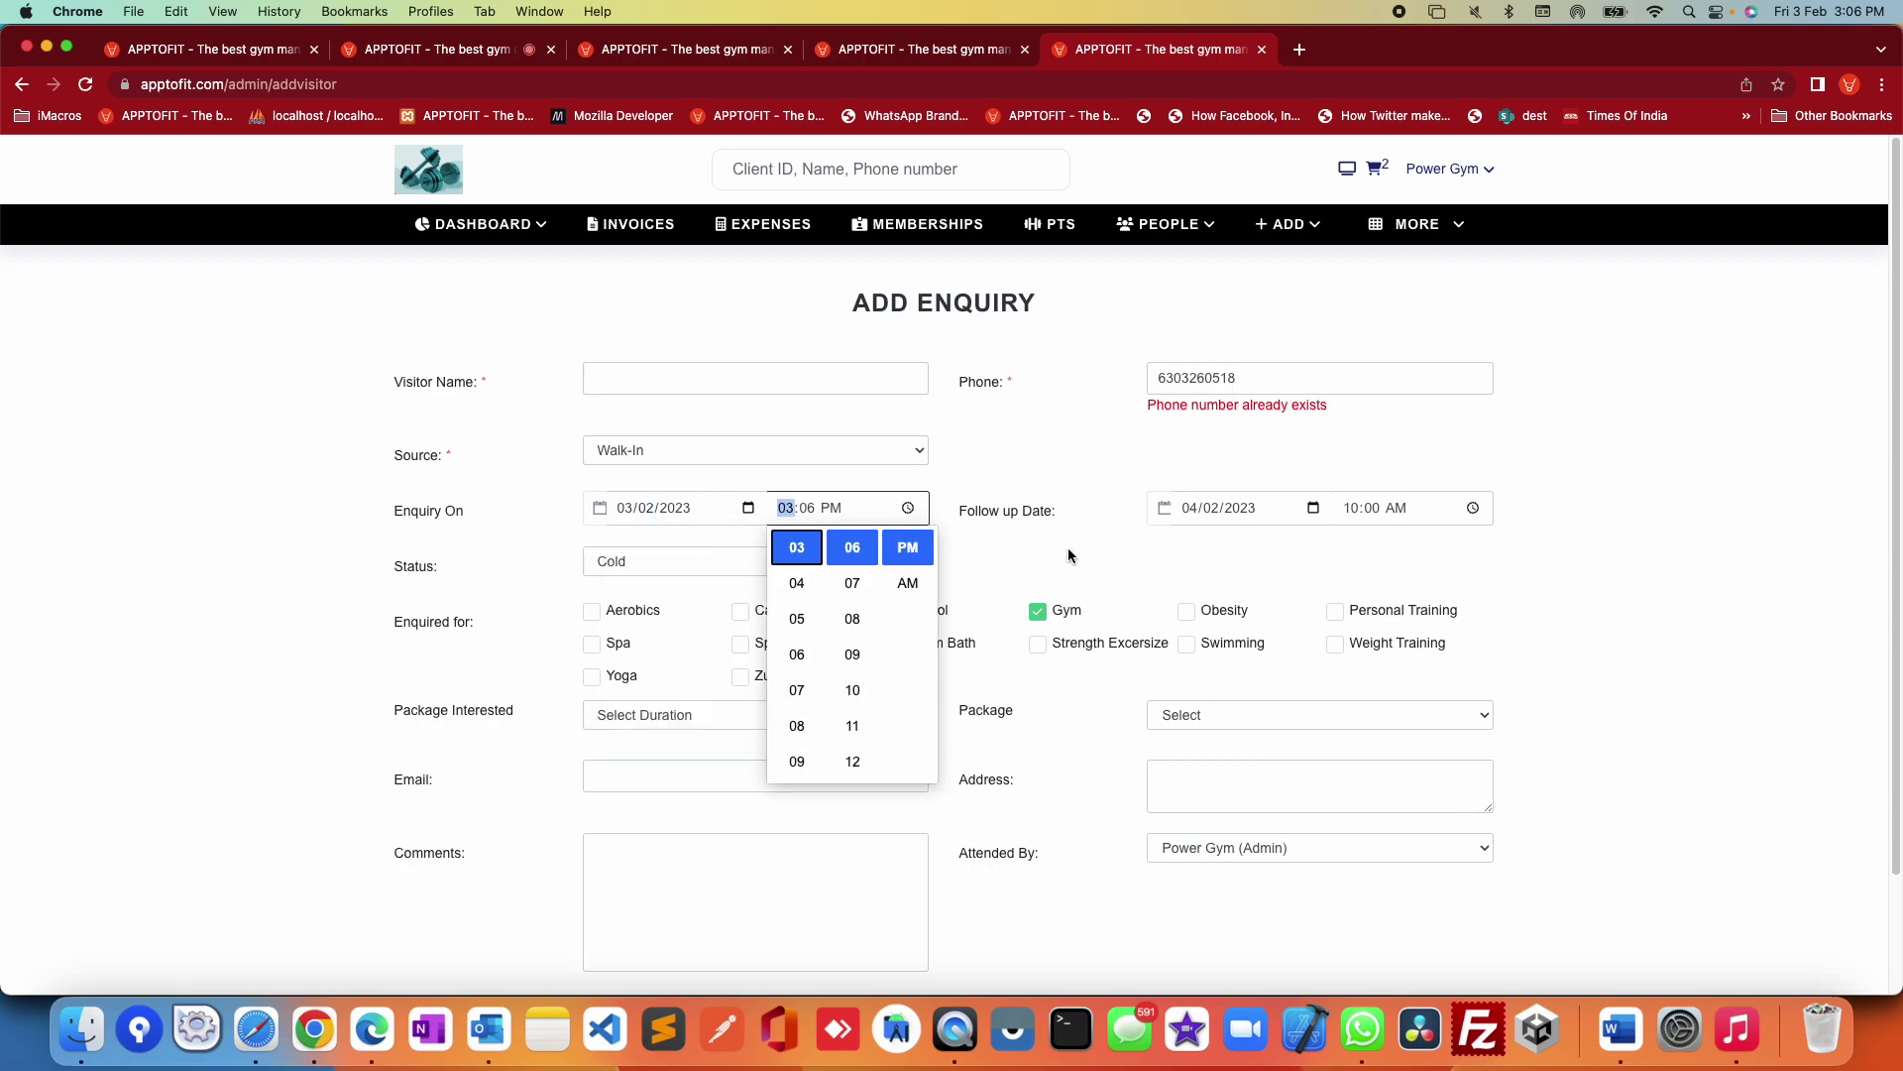
pyautogui.click(1239, 534)
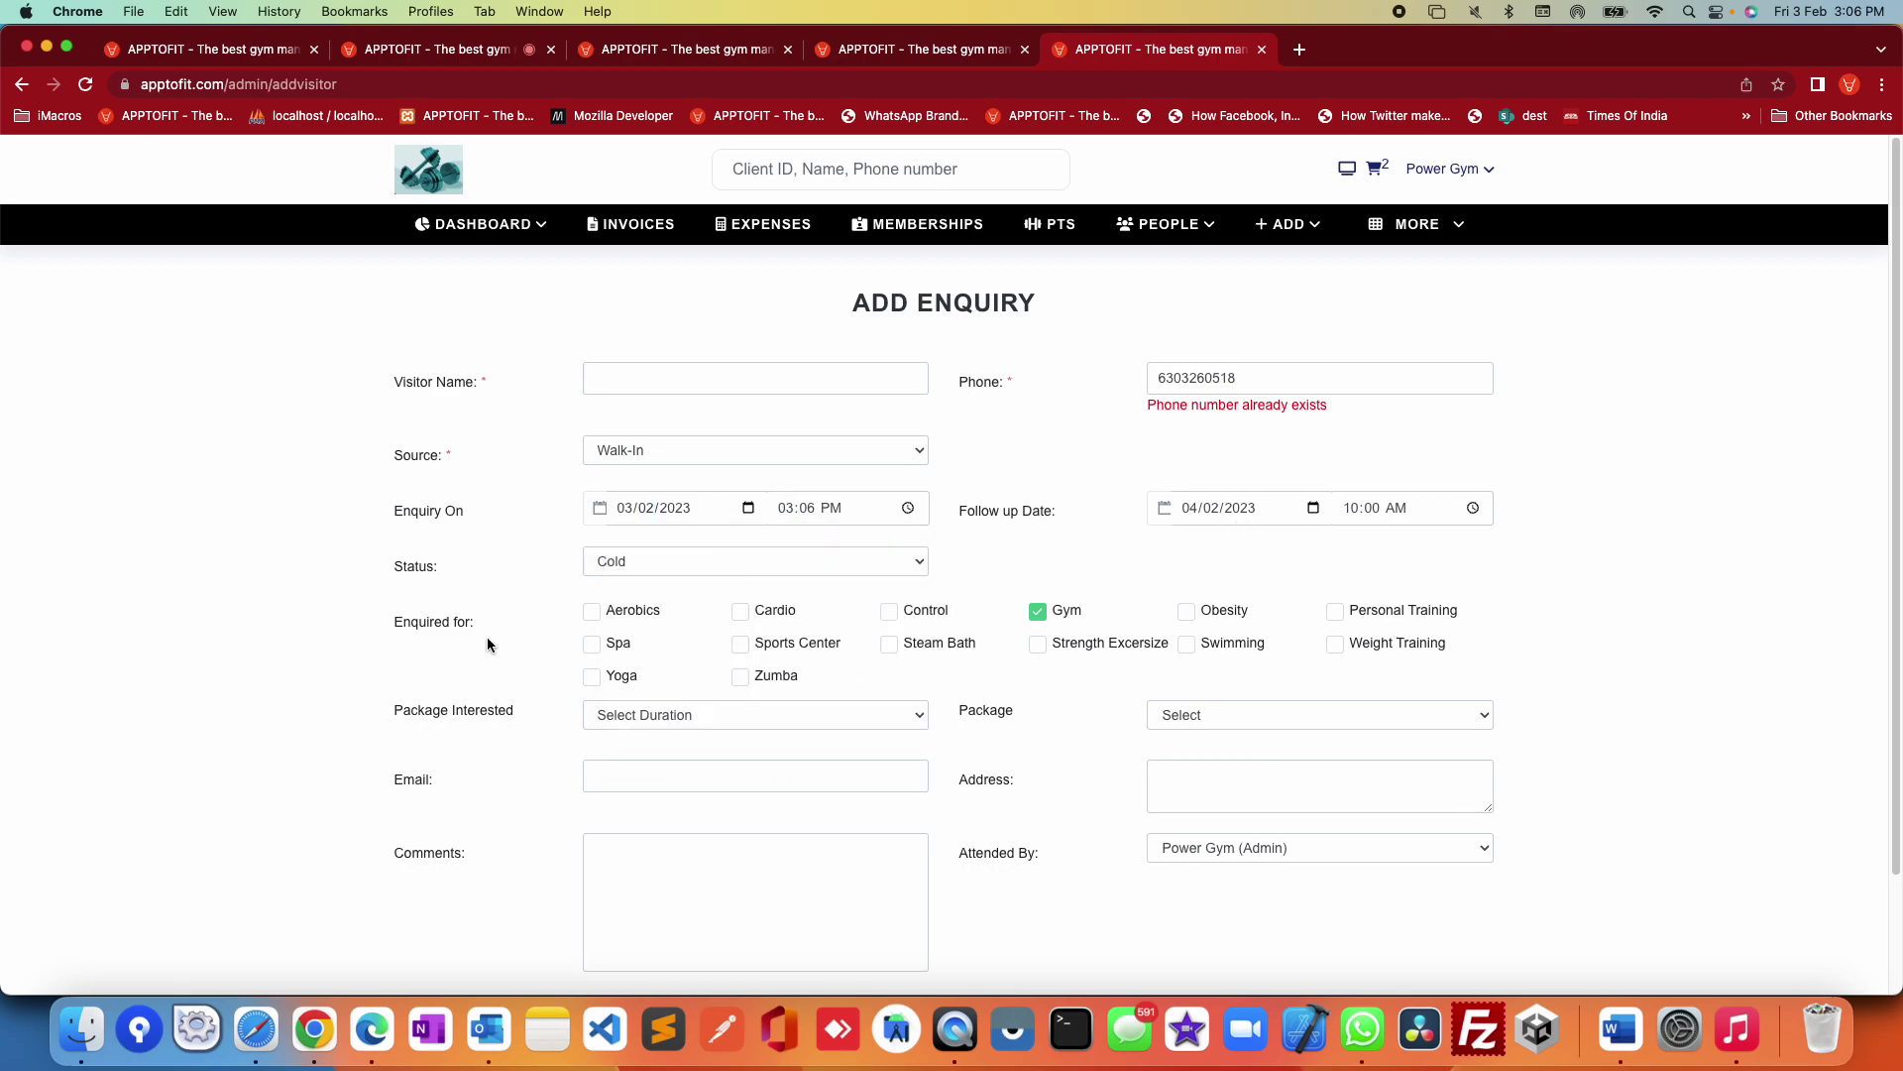
pyautogui.scroll(-2, 1522, 753)
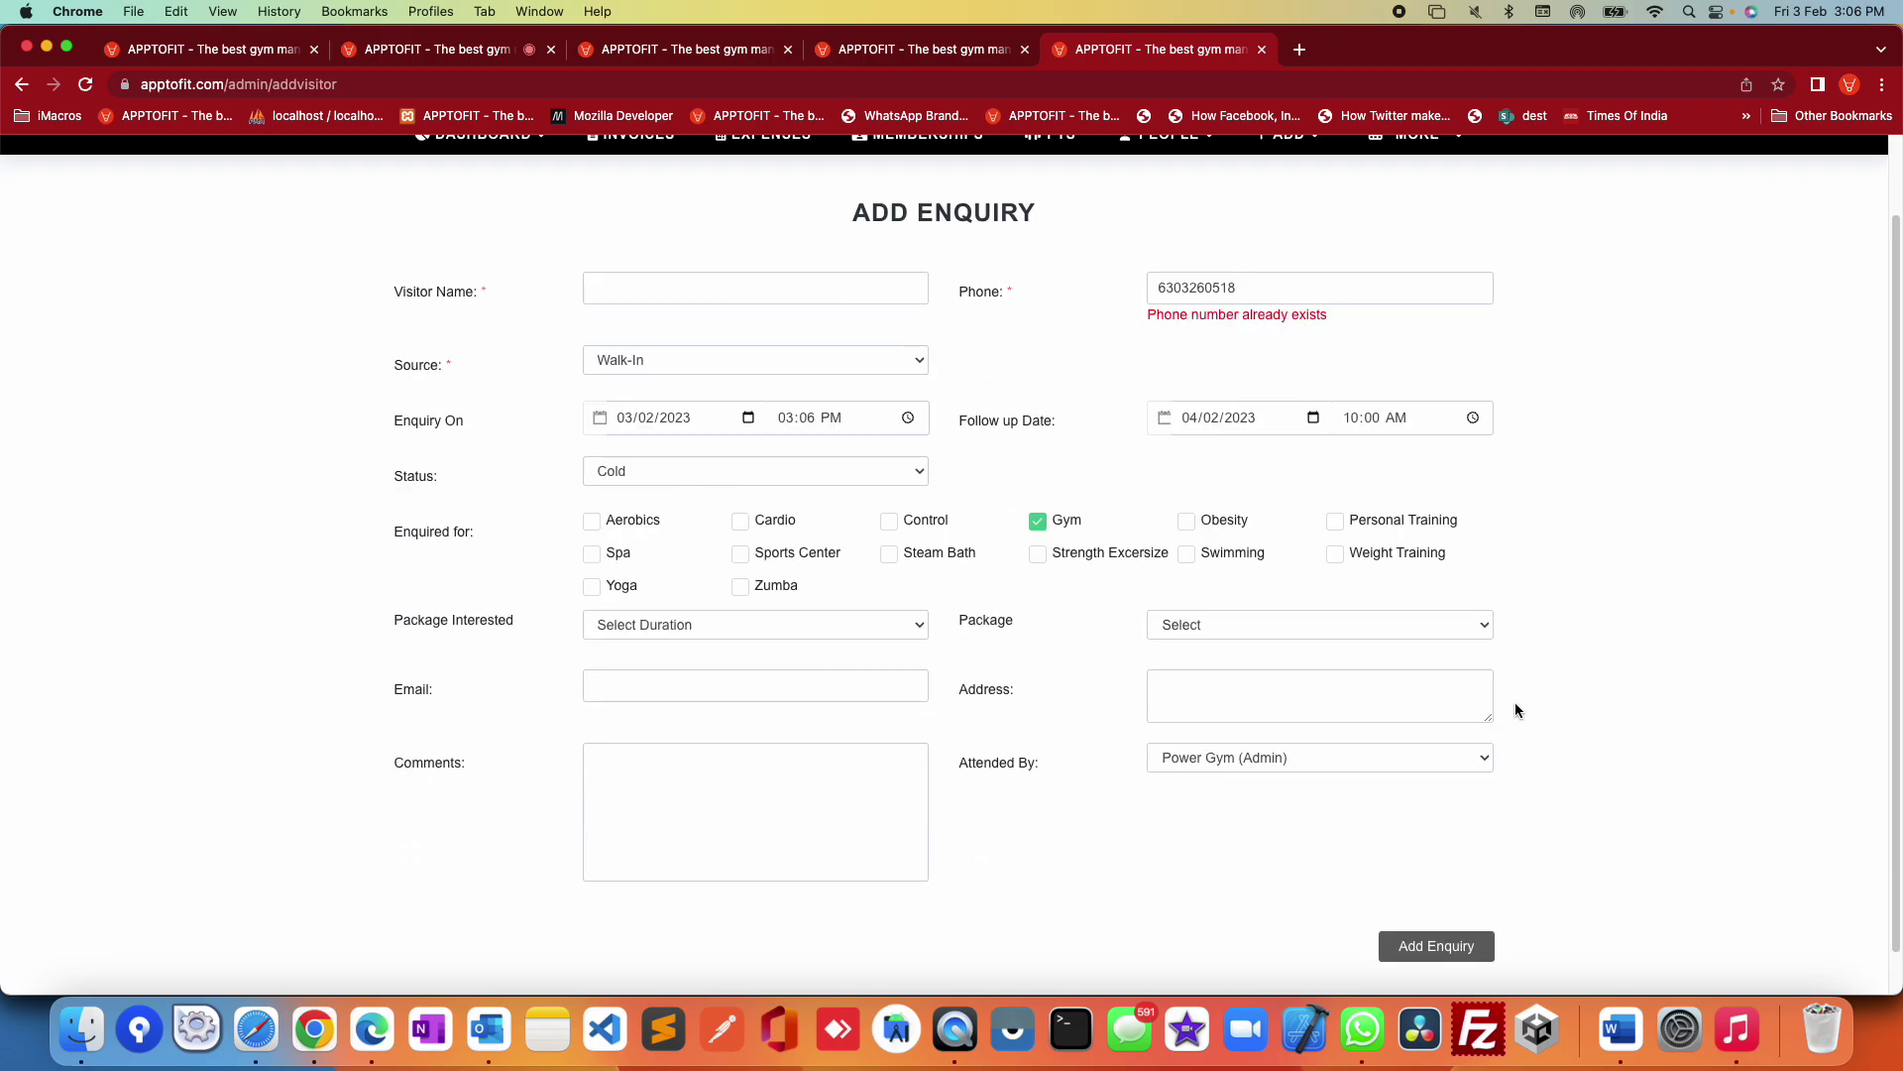
pyautogui.click(674, 628)
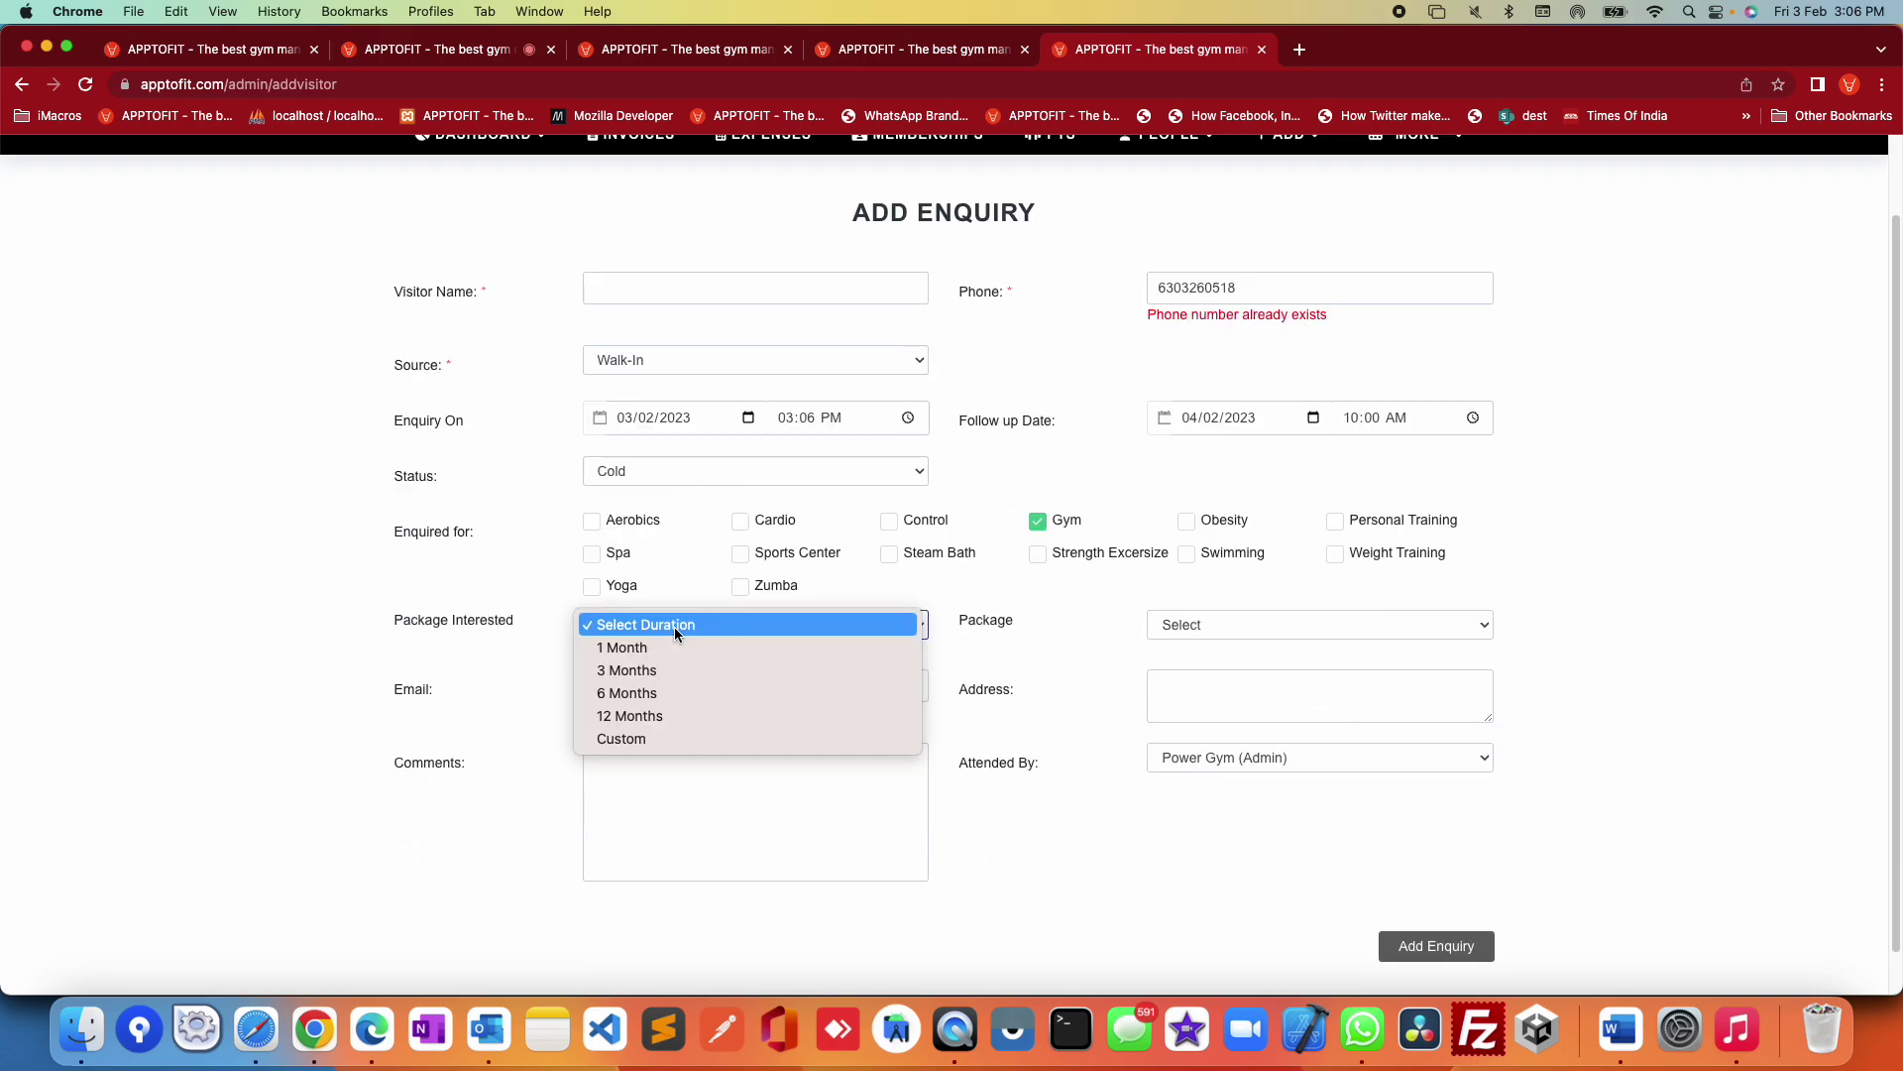
pyautogui.click(1049, 658)
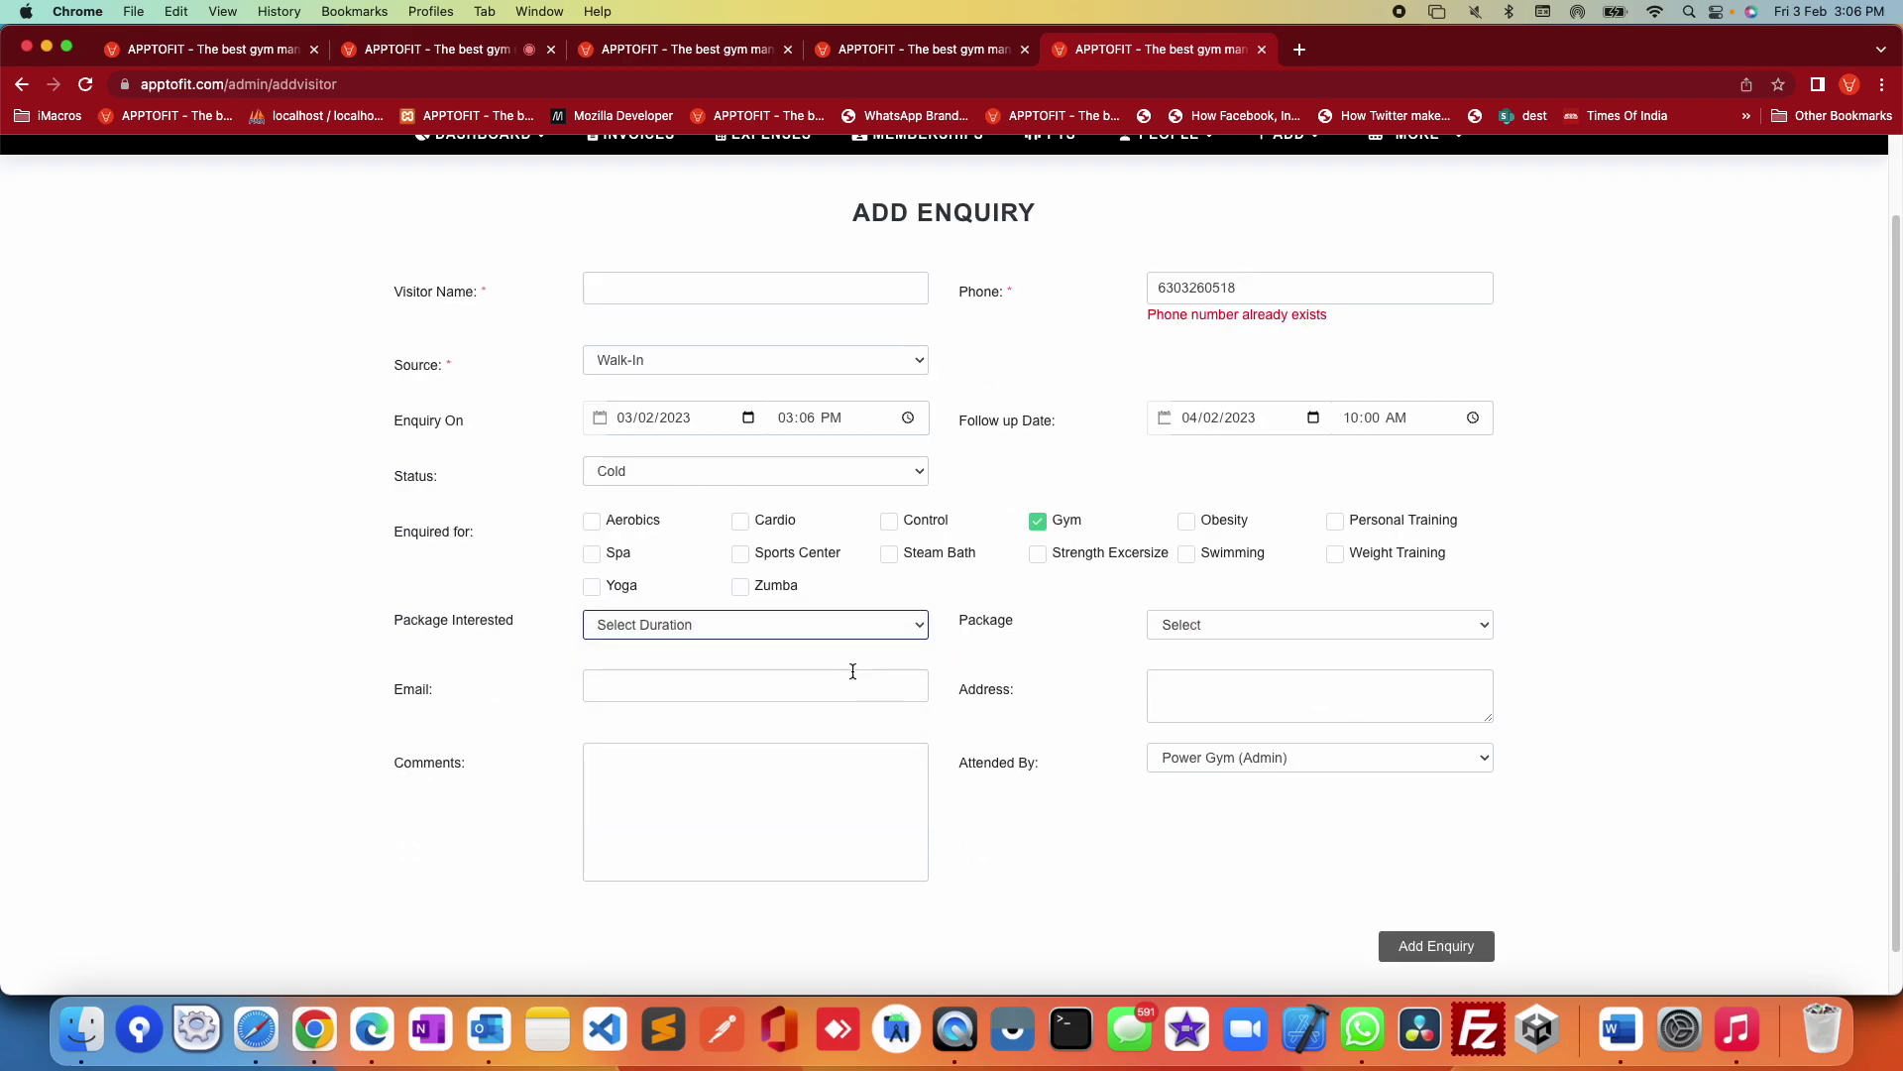
# Step: Keep Attended By as Power Gym (Admin), then leave the enquiry for a new Add Client form
pyautogui.click(772, 697)
pyautogui.click(1172, 701)
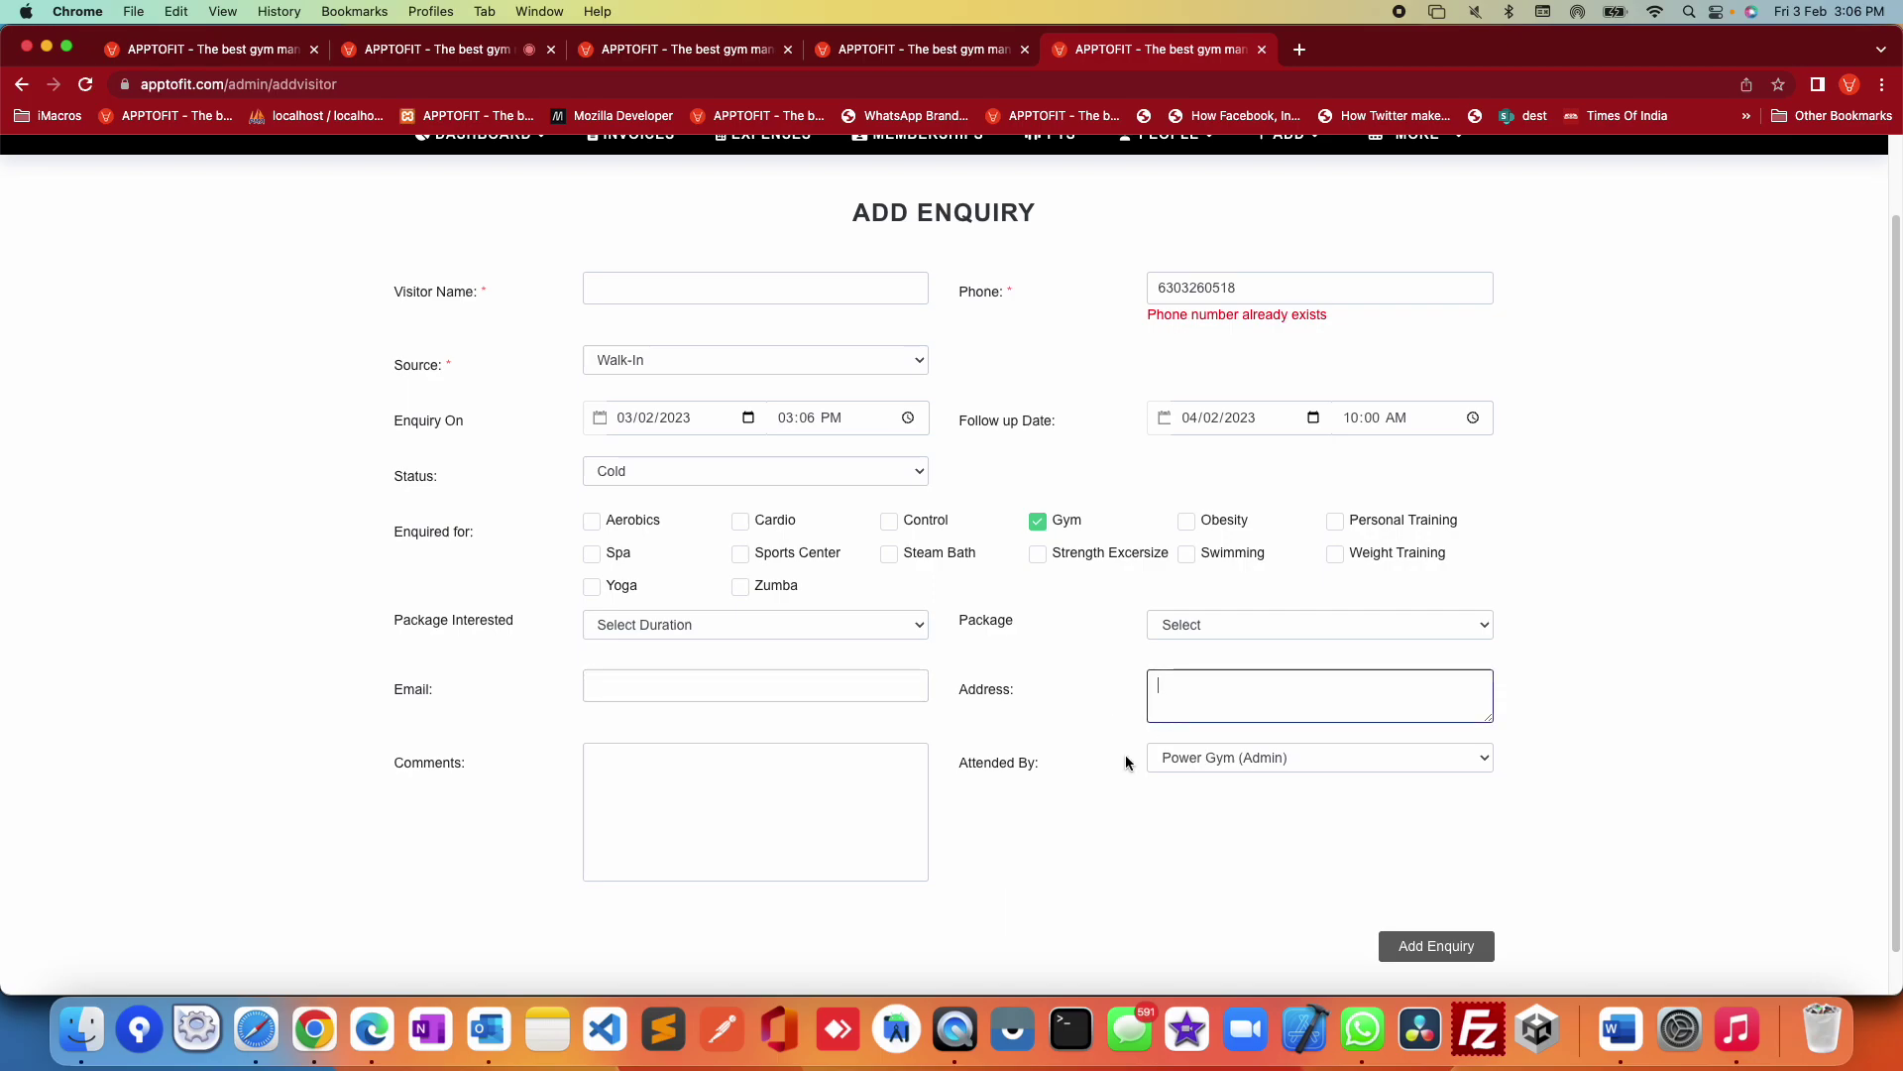
pyautogui.click(1294, 755)
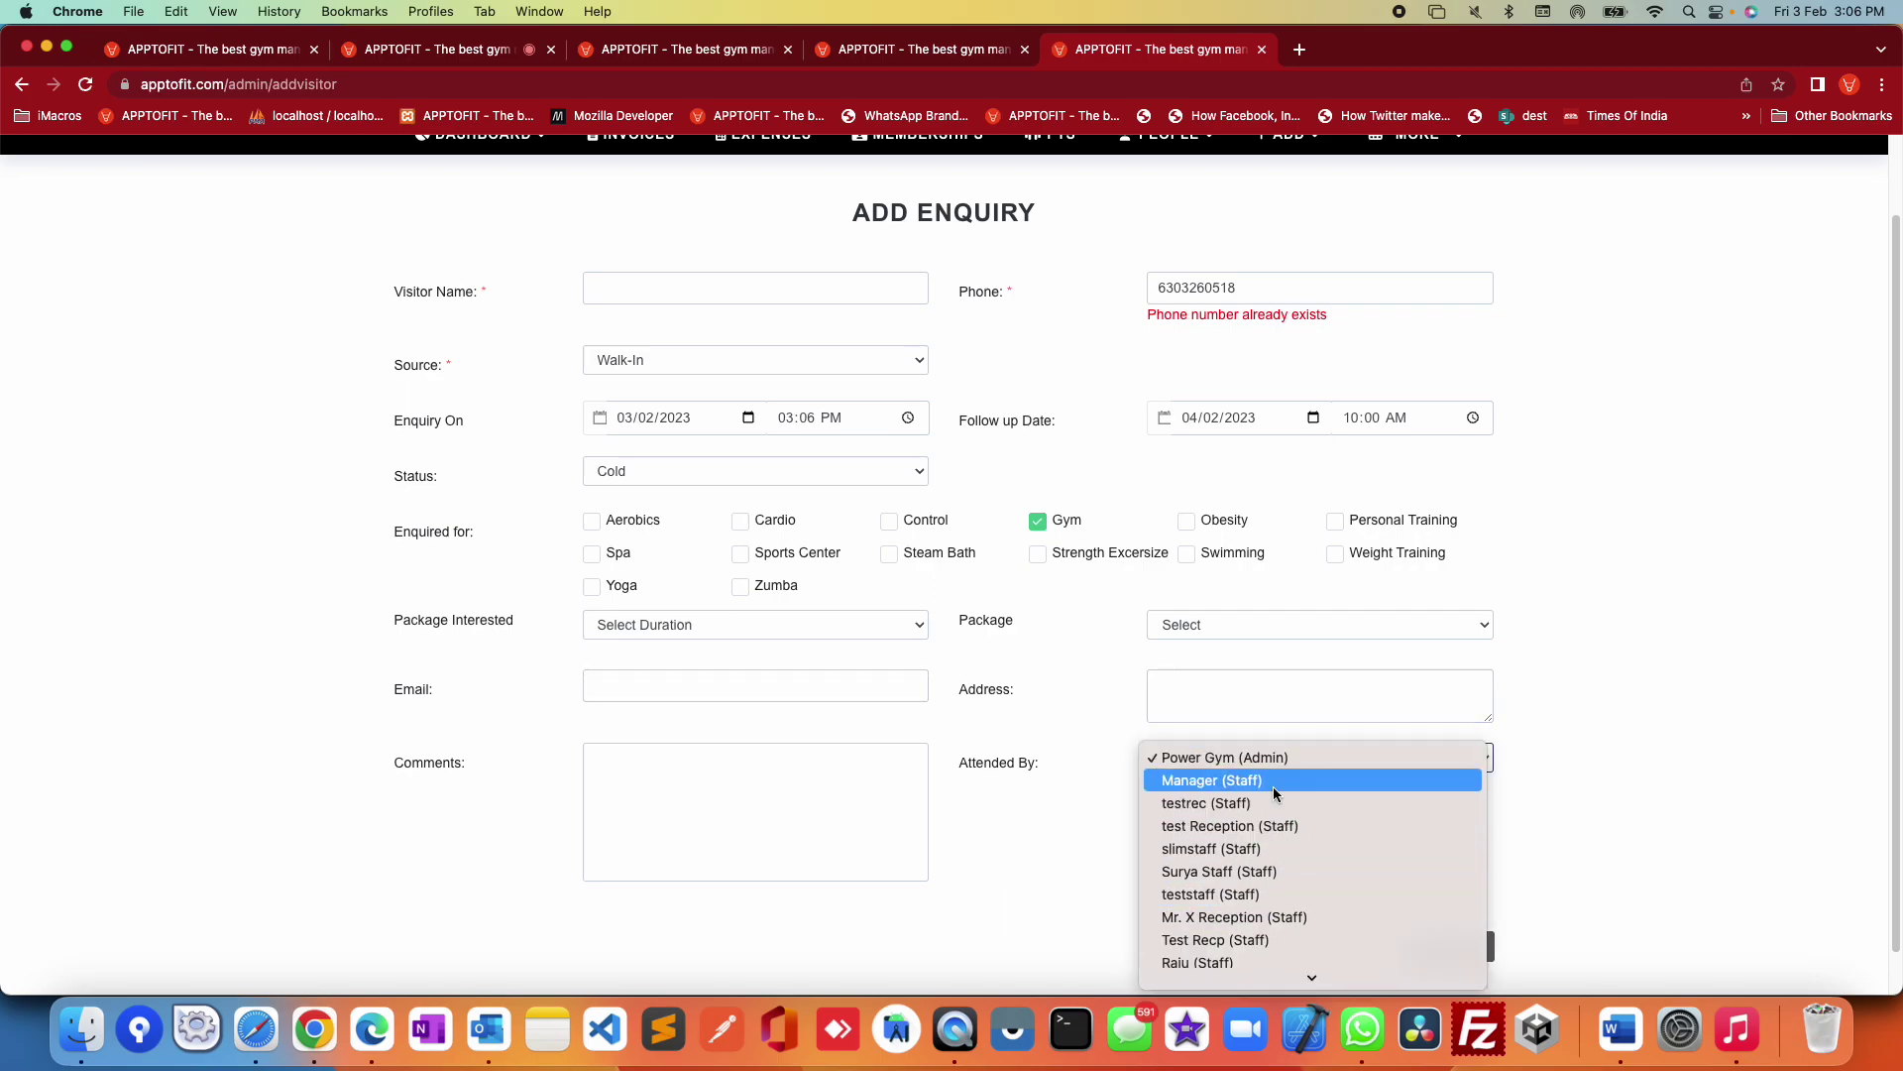
pyautogui.click(1053, 849)
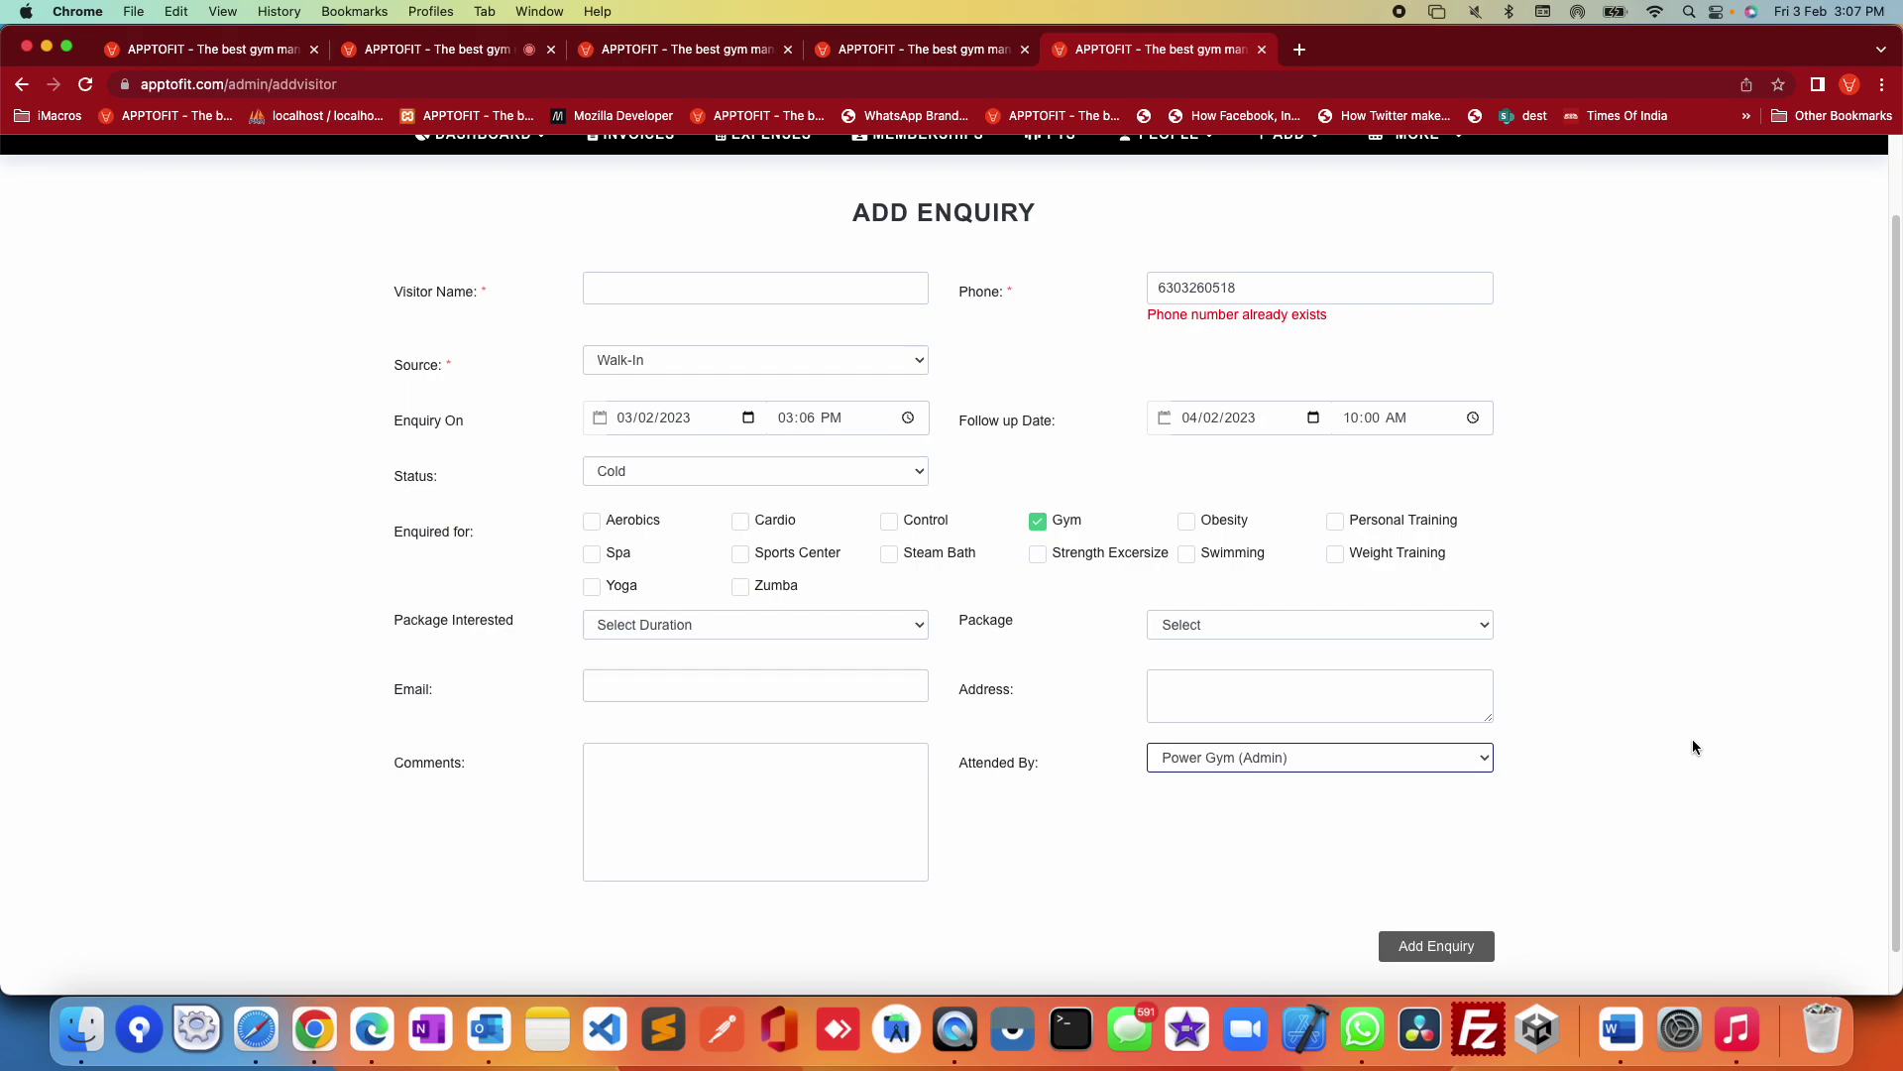
pyautogui.scroll(2, 1676, 763)
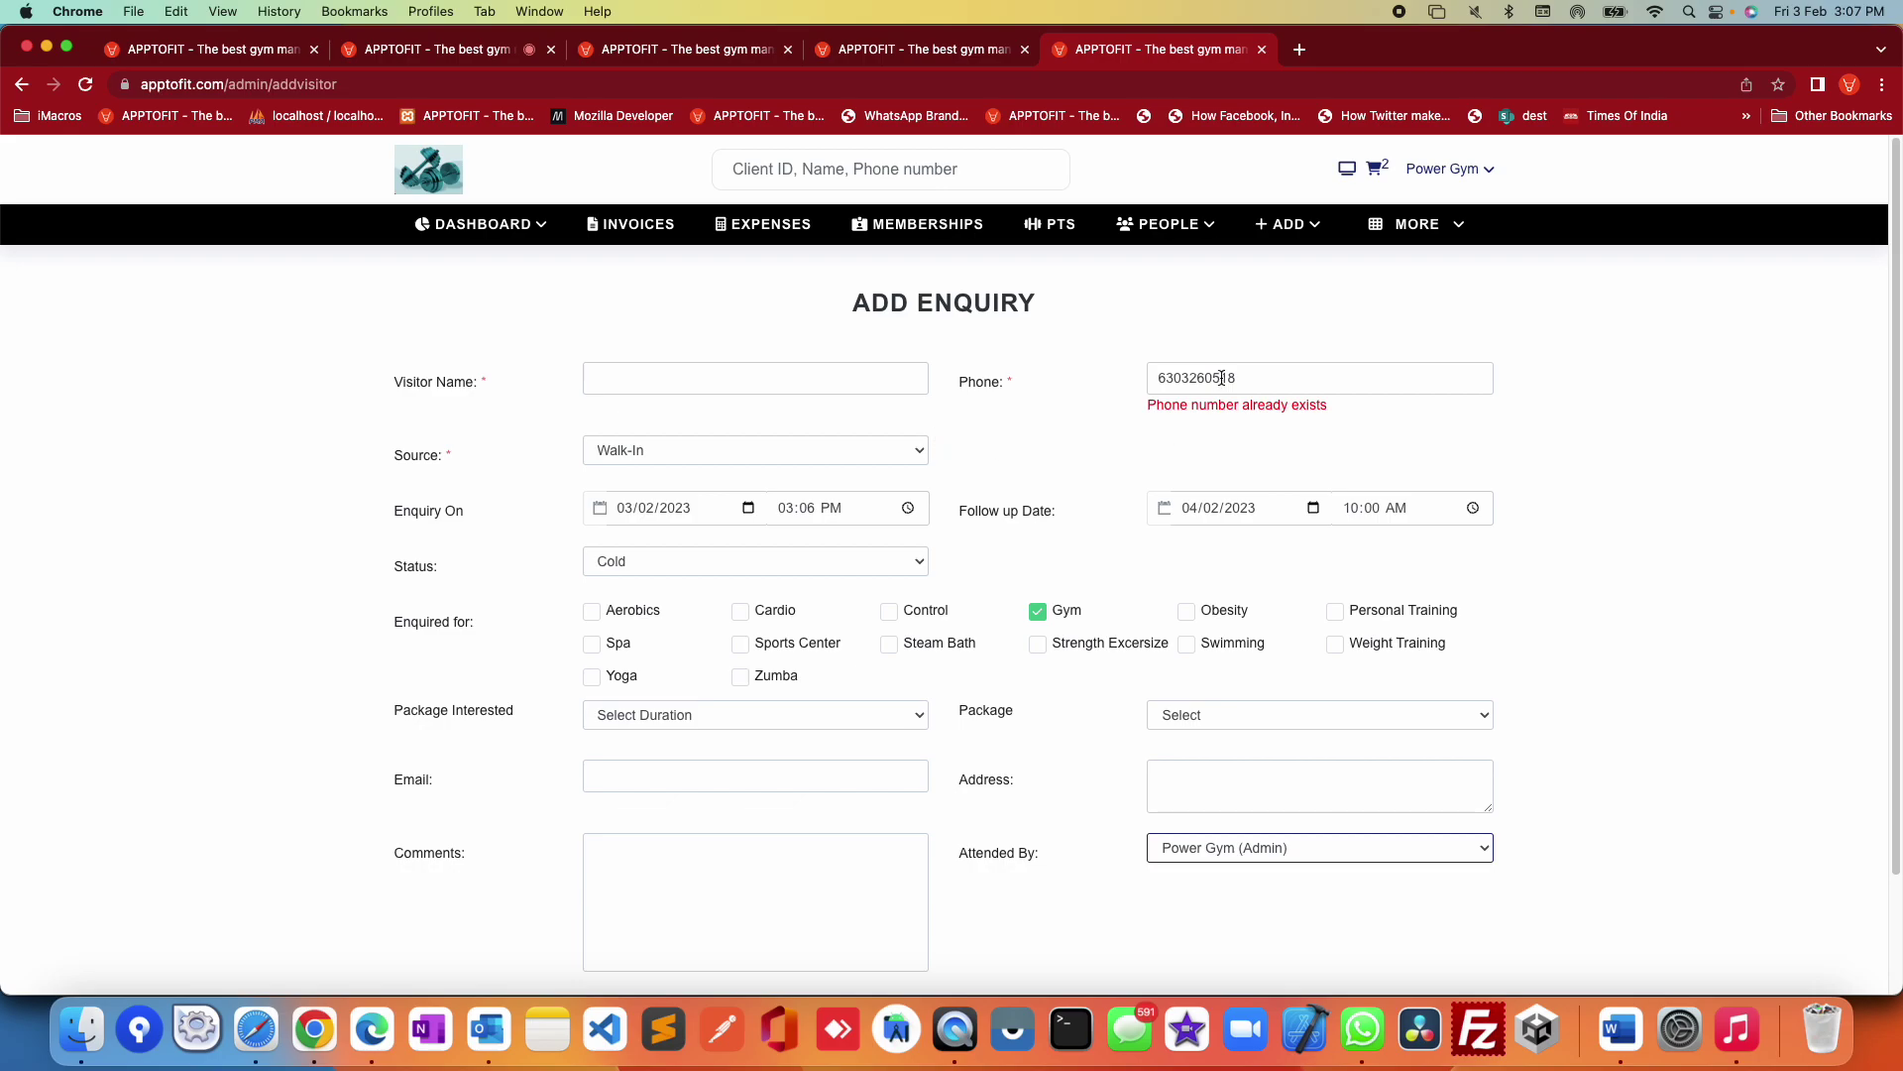
pyautogui.click(1287, 224)
pyautogui.click(1291, 309)
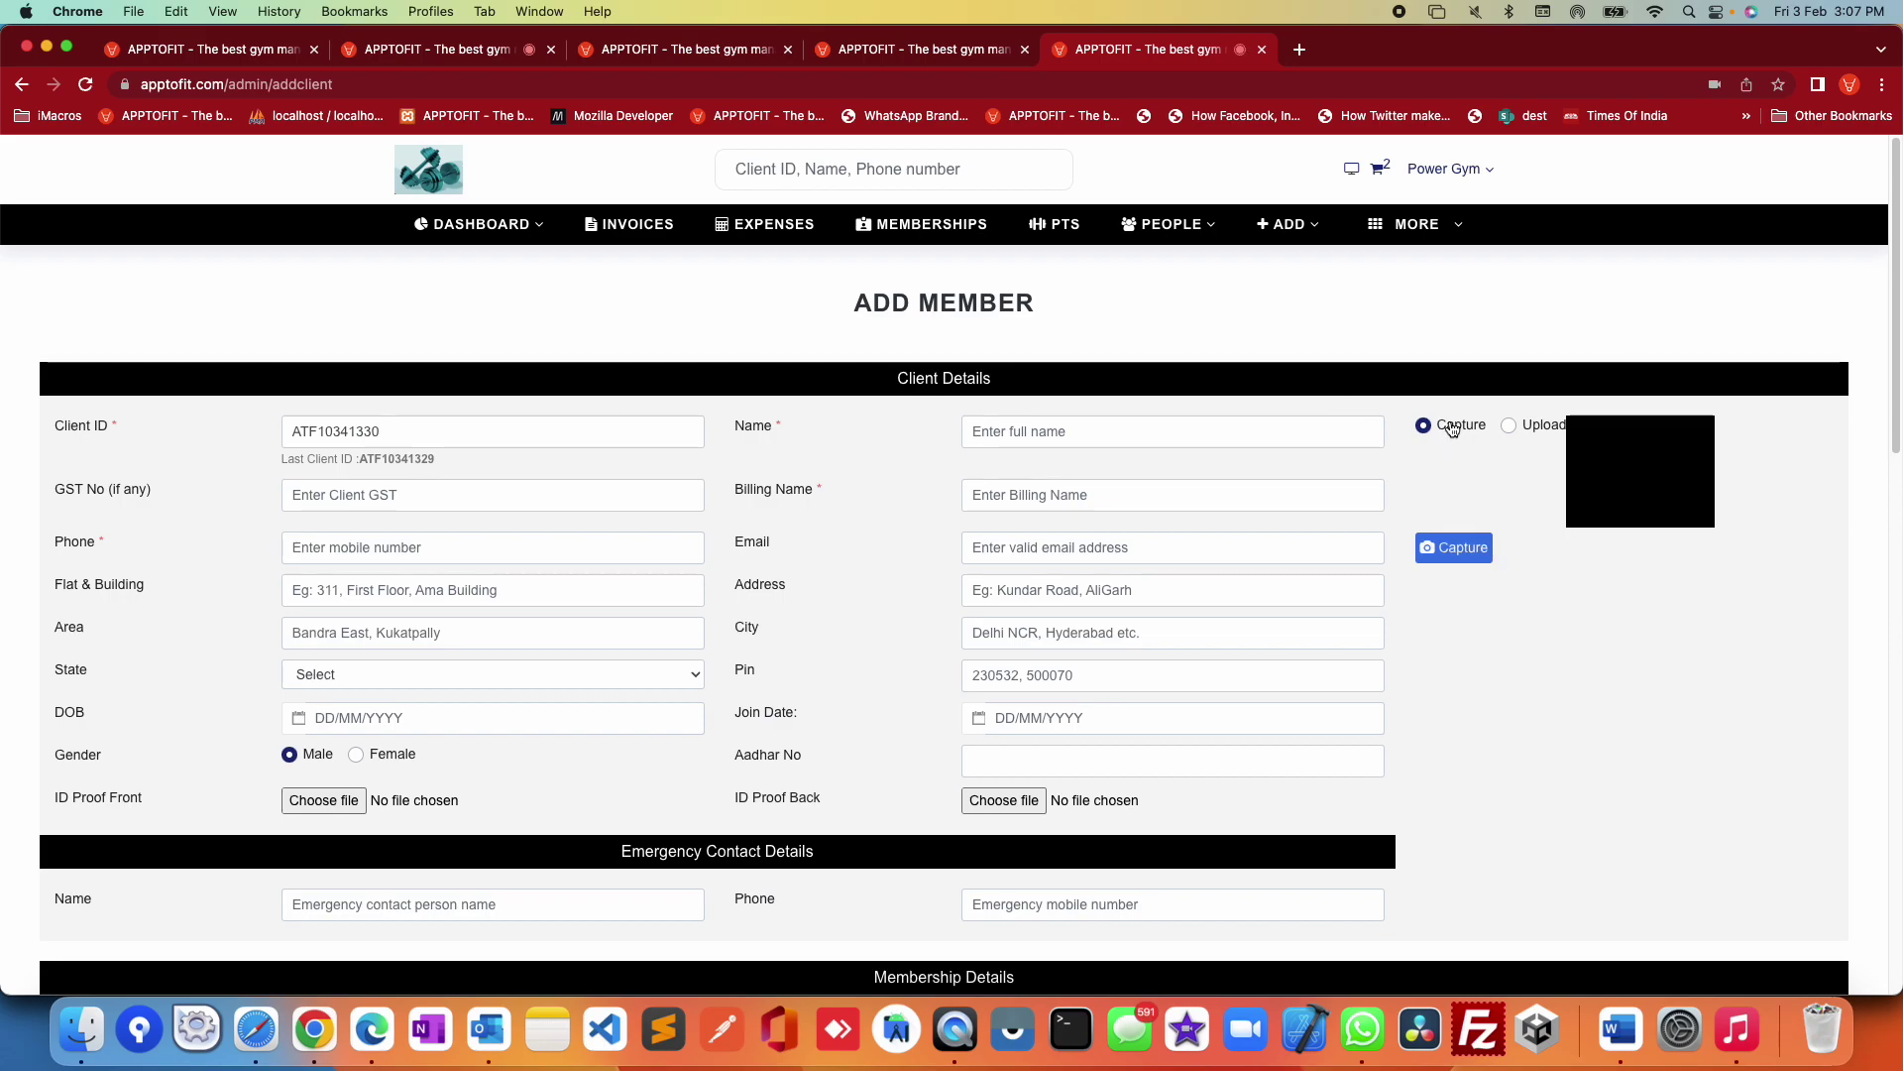
pyautogui.click(1526, 425)
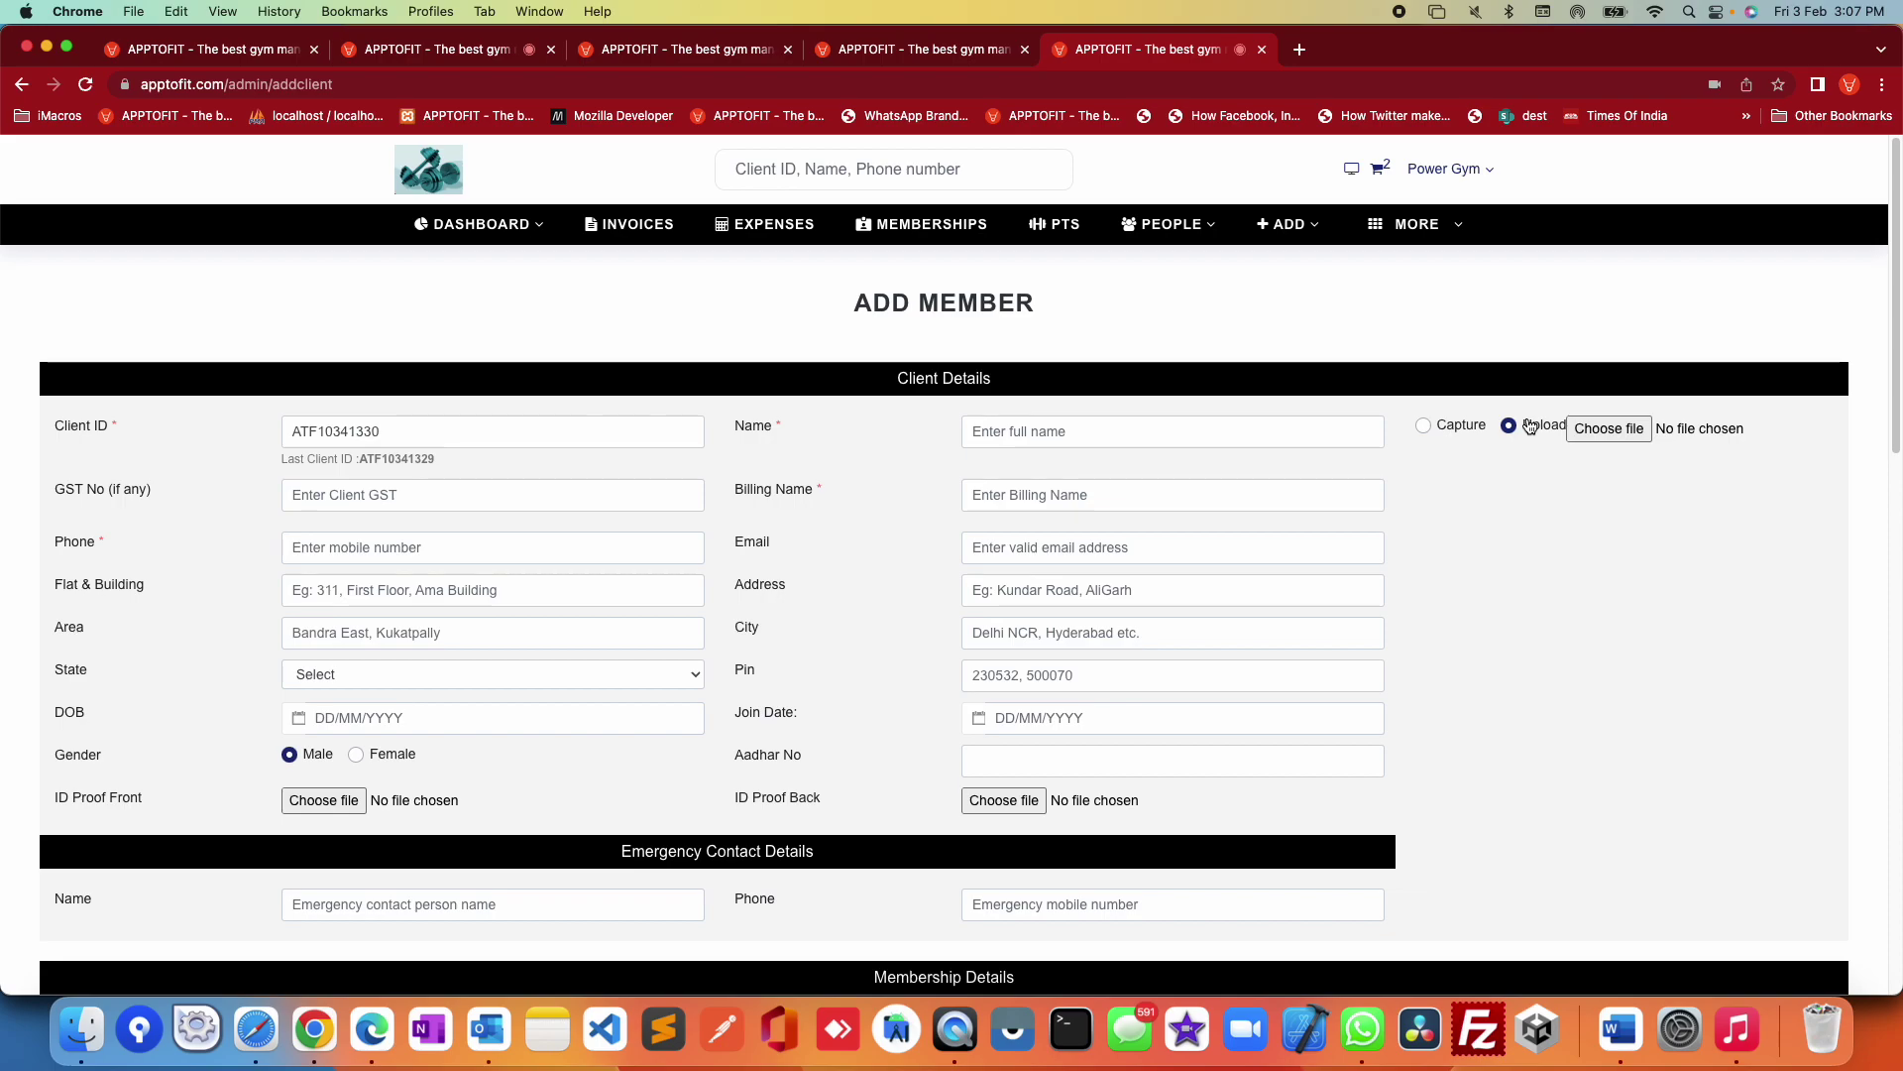
pyautogui.moveTo(459, 432); pyautogui.dragTo(50, 426)
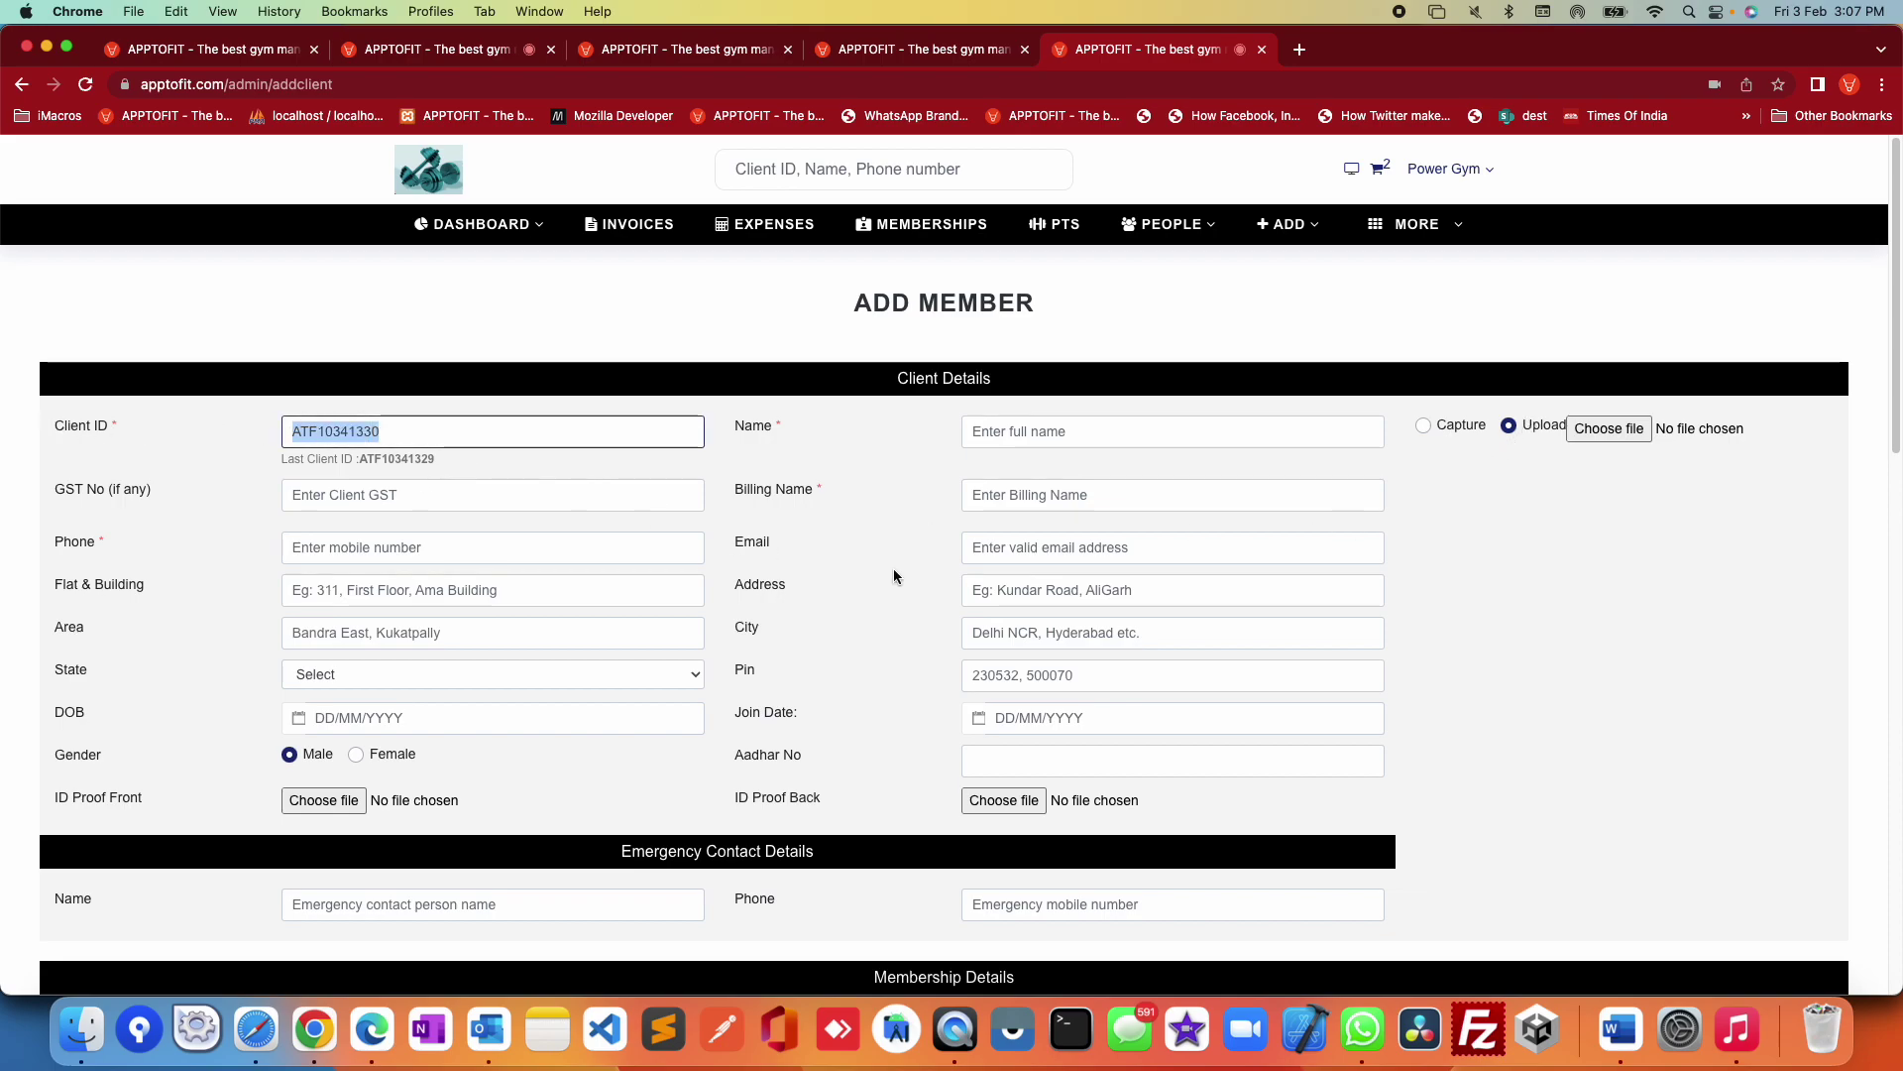
pyautogui.click(1024, 426)
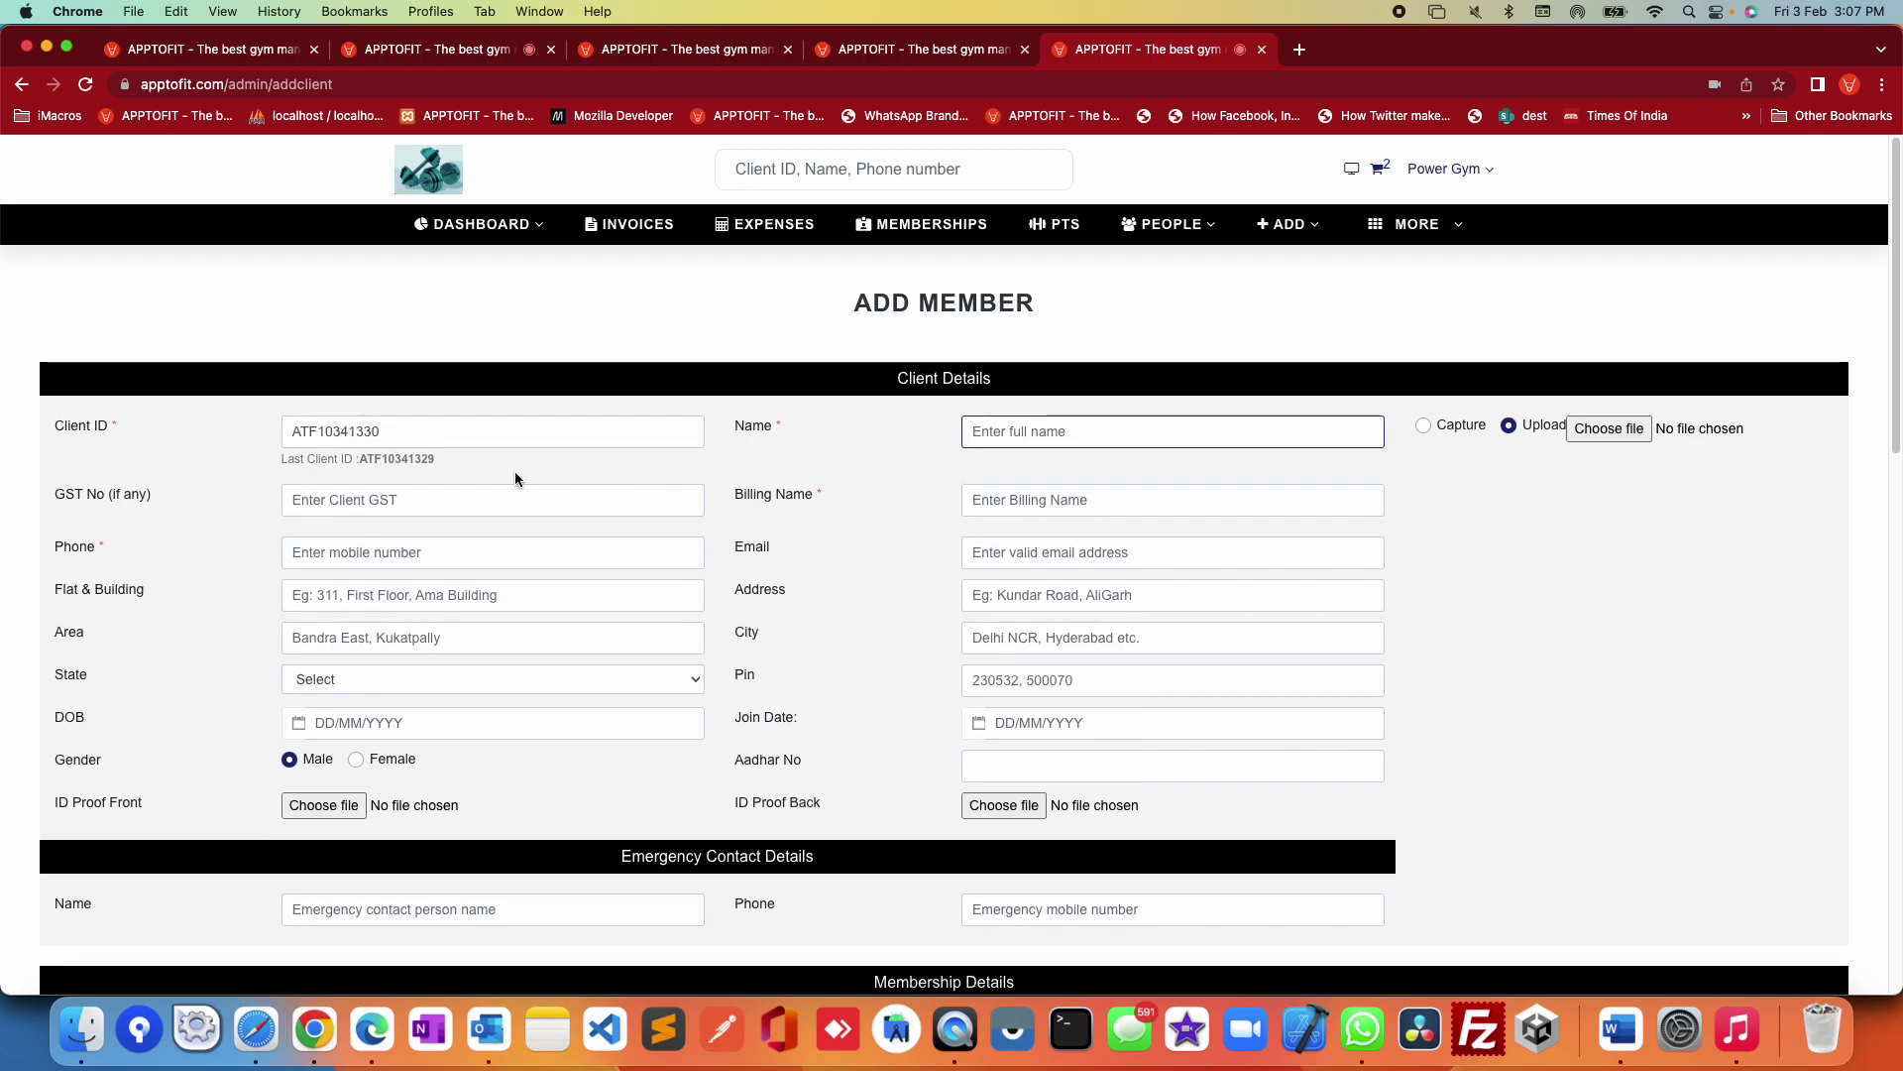
pyautogui.click(386, 493)
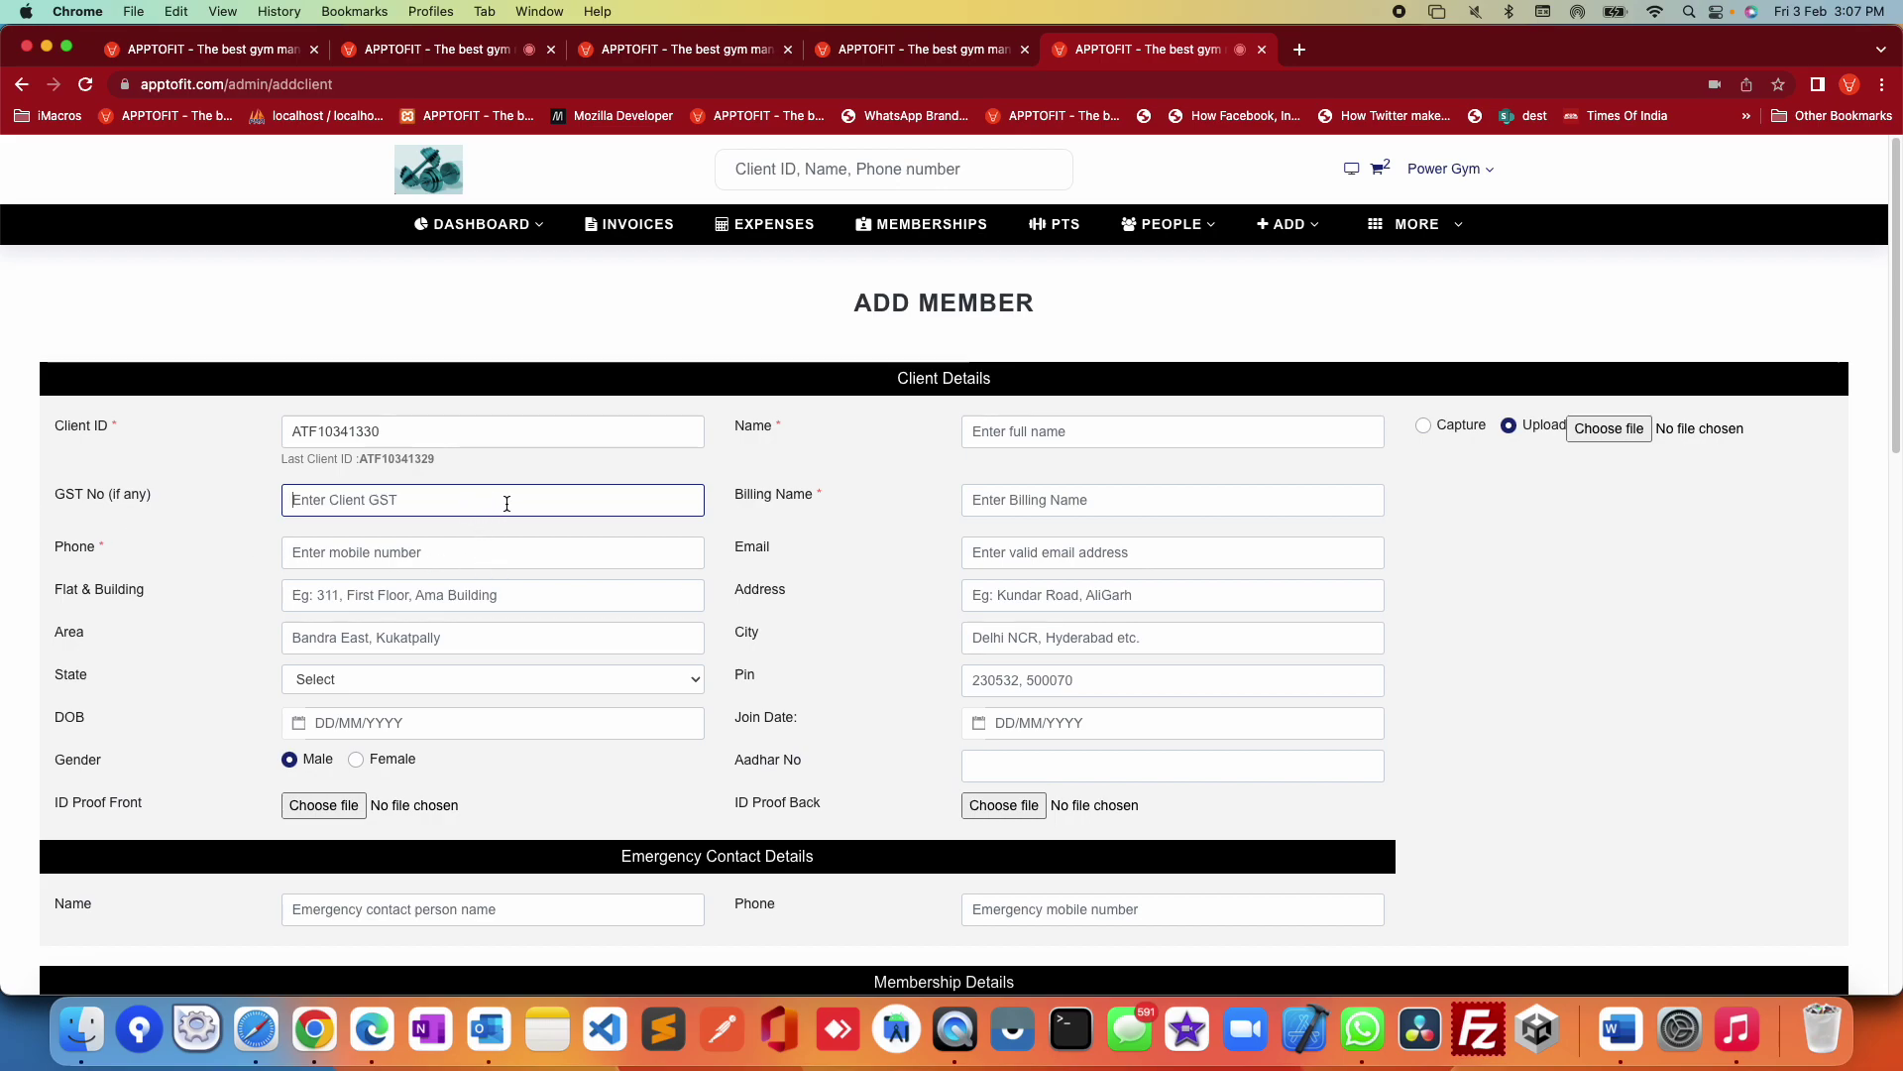
pyautogui.moveTo(843, 501); pyautogui.dragTo(734, 495)
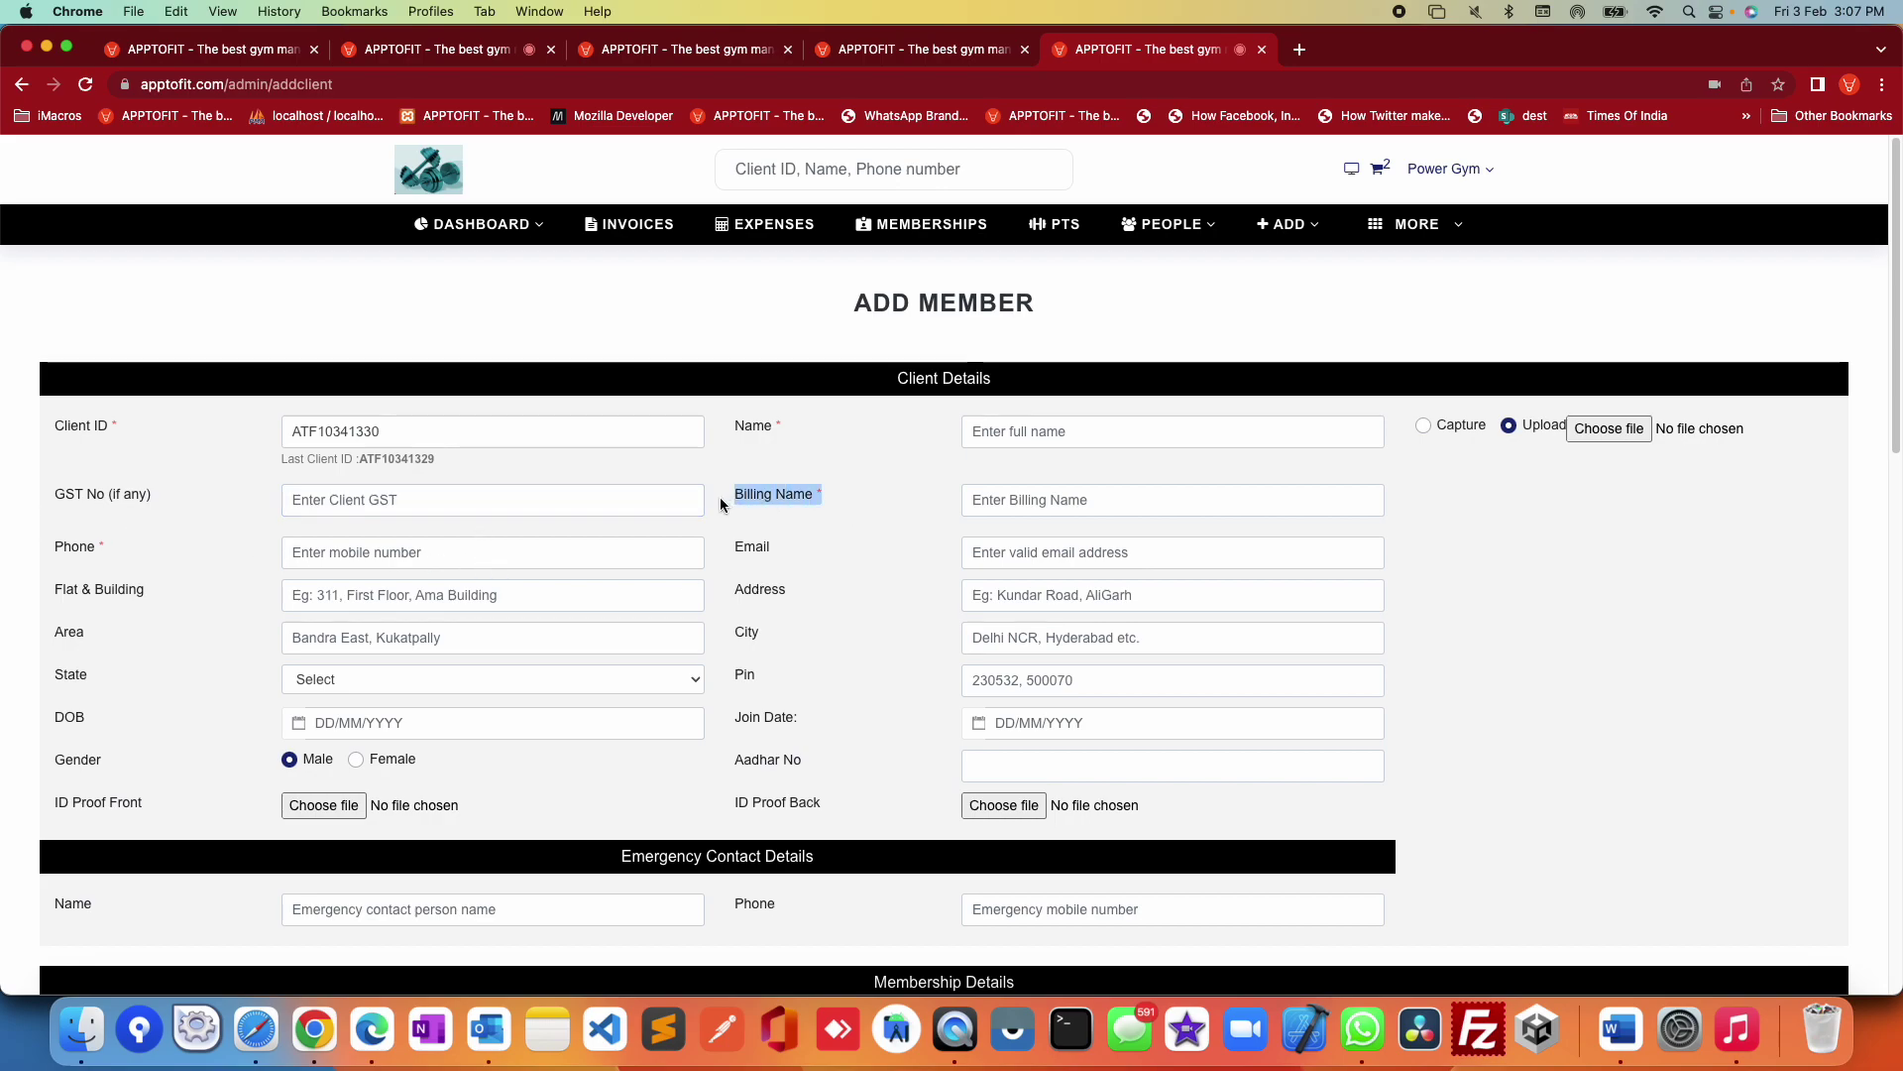
pyautogui.click(739, 434)
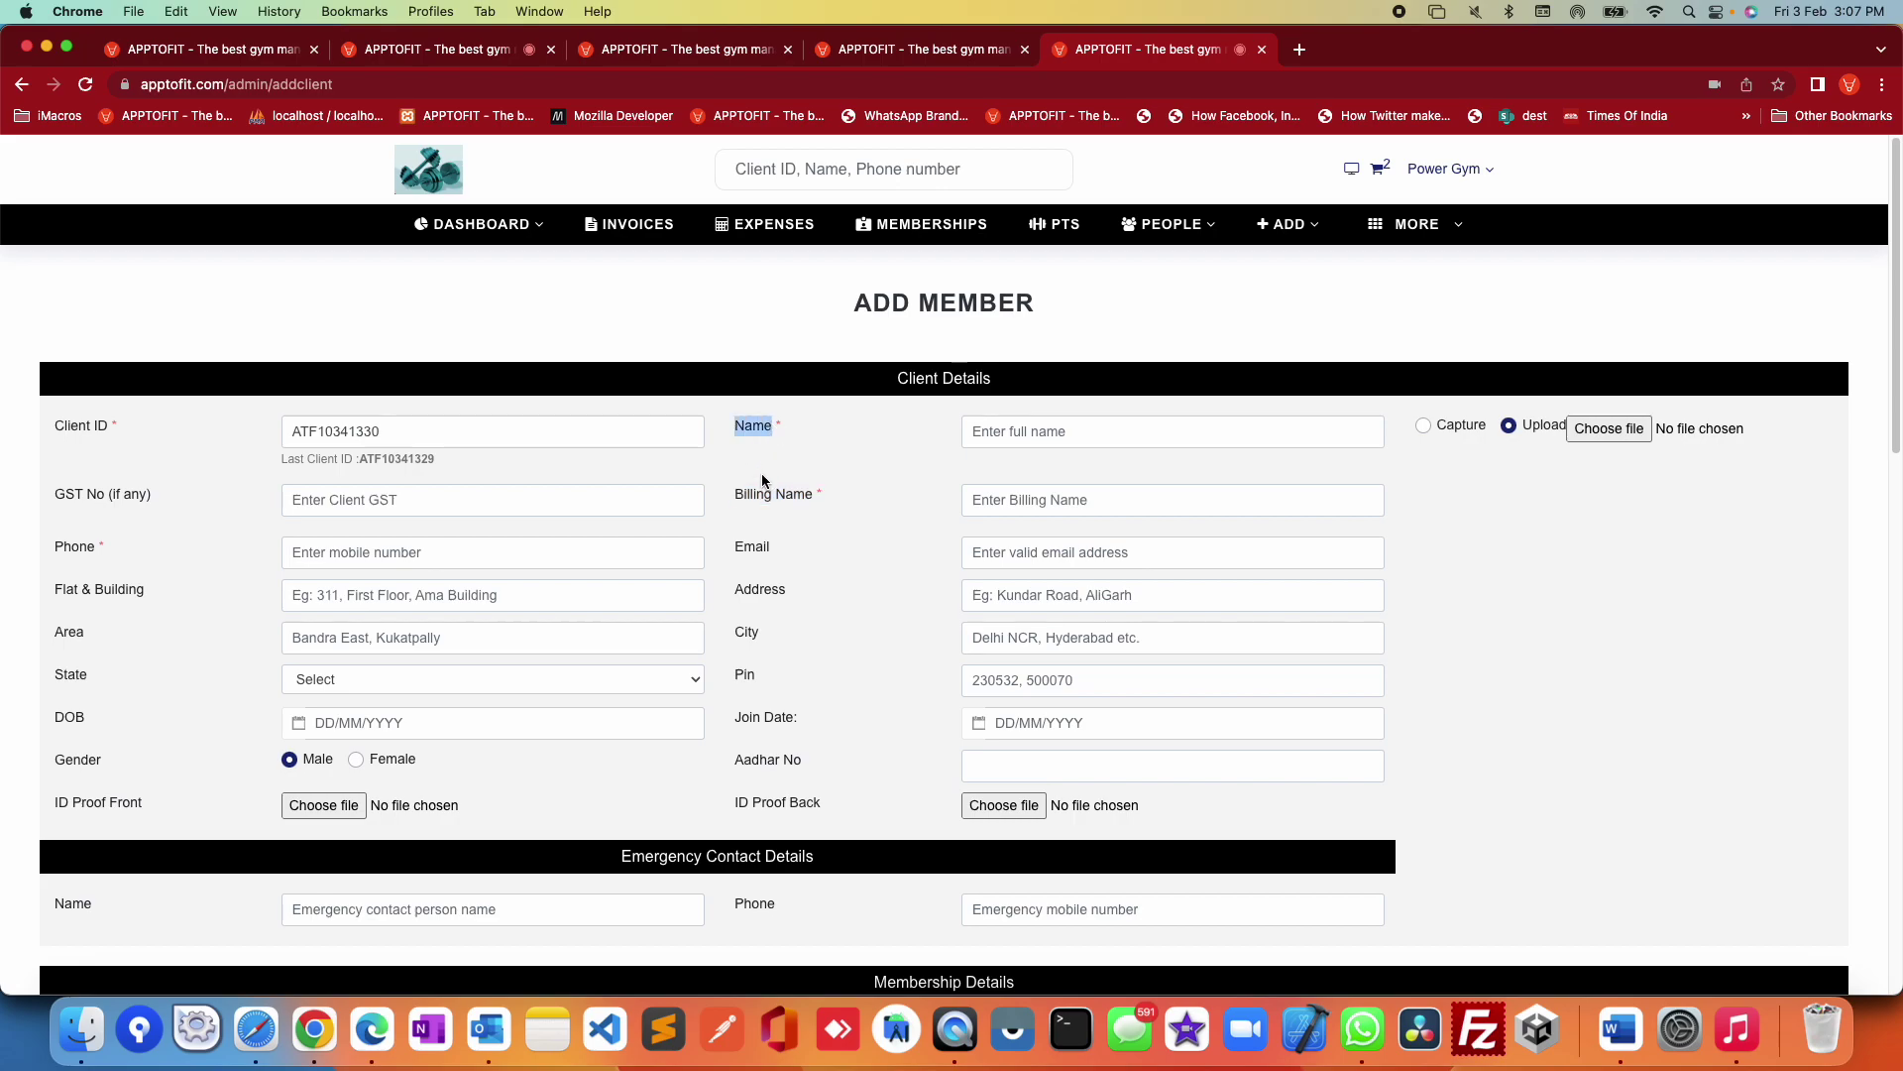
pyautogui.moveTo(739, 494); pyautogui.dragTo(844, 499)
pyautogui.click(1047, 434)
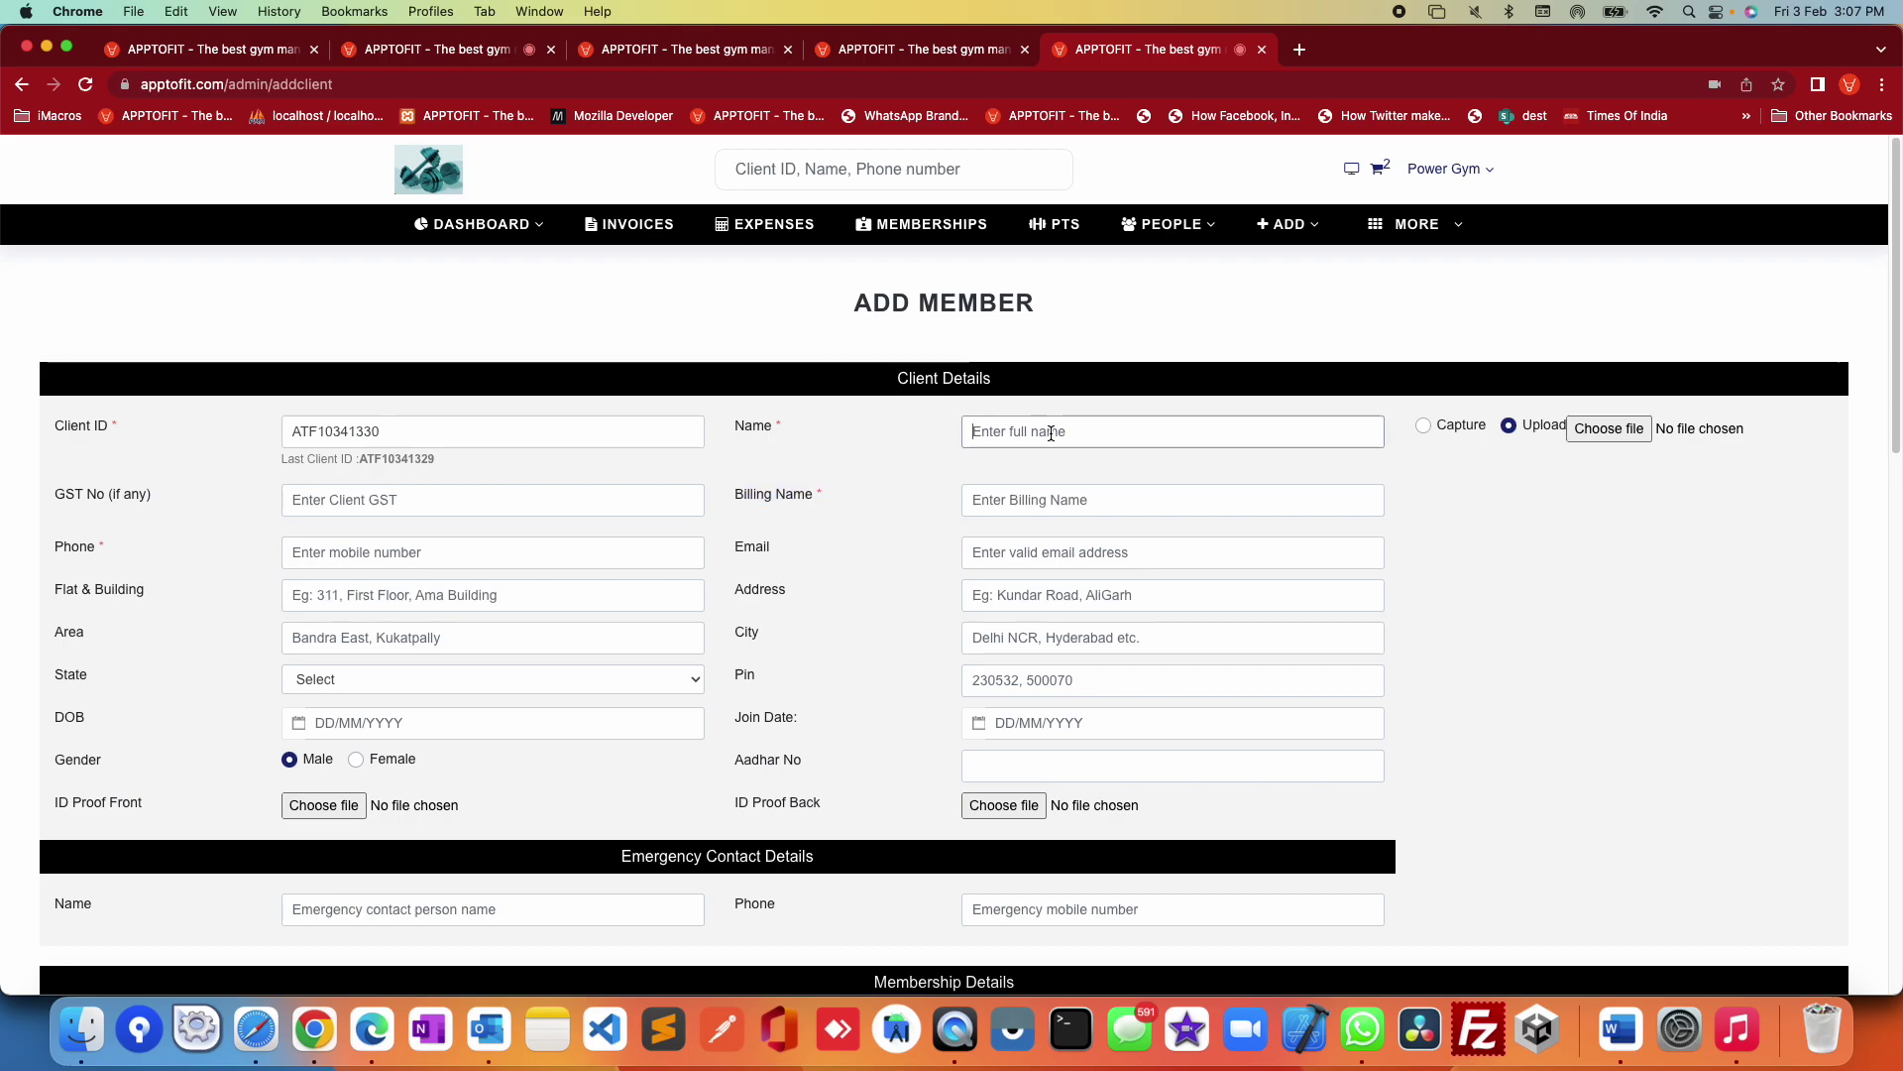
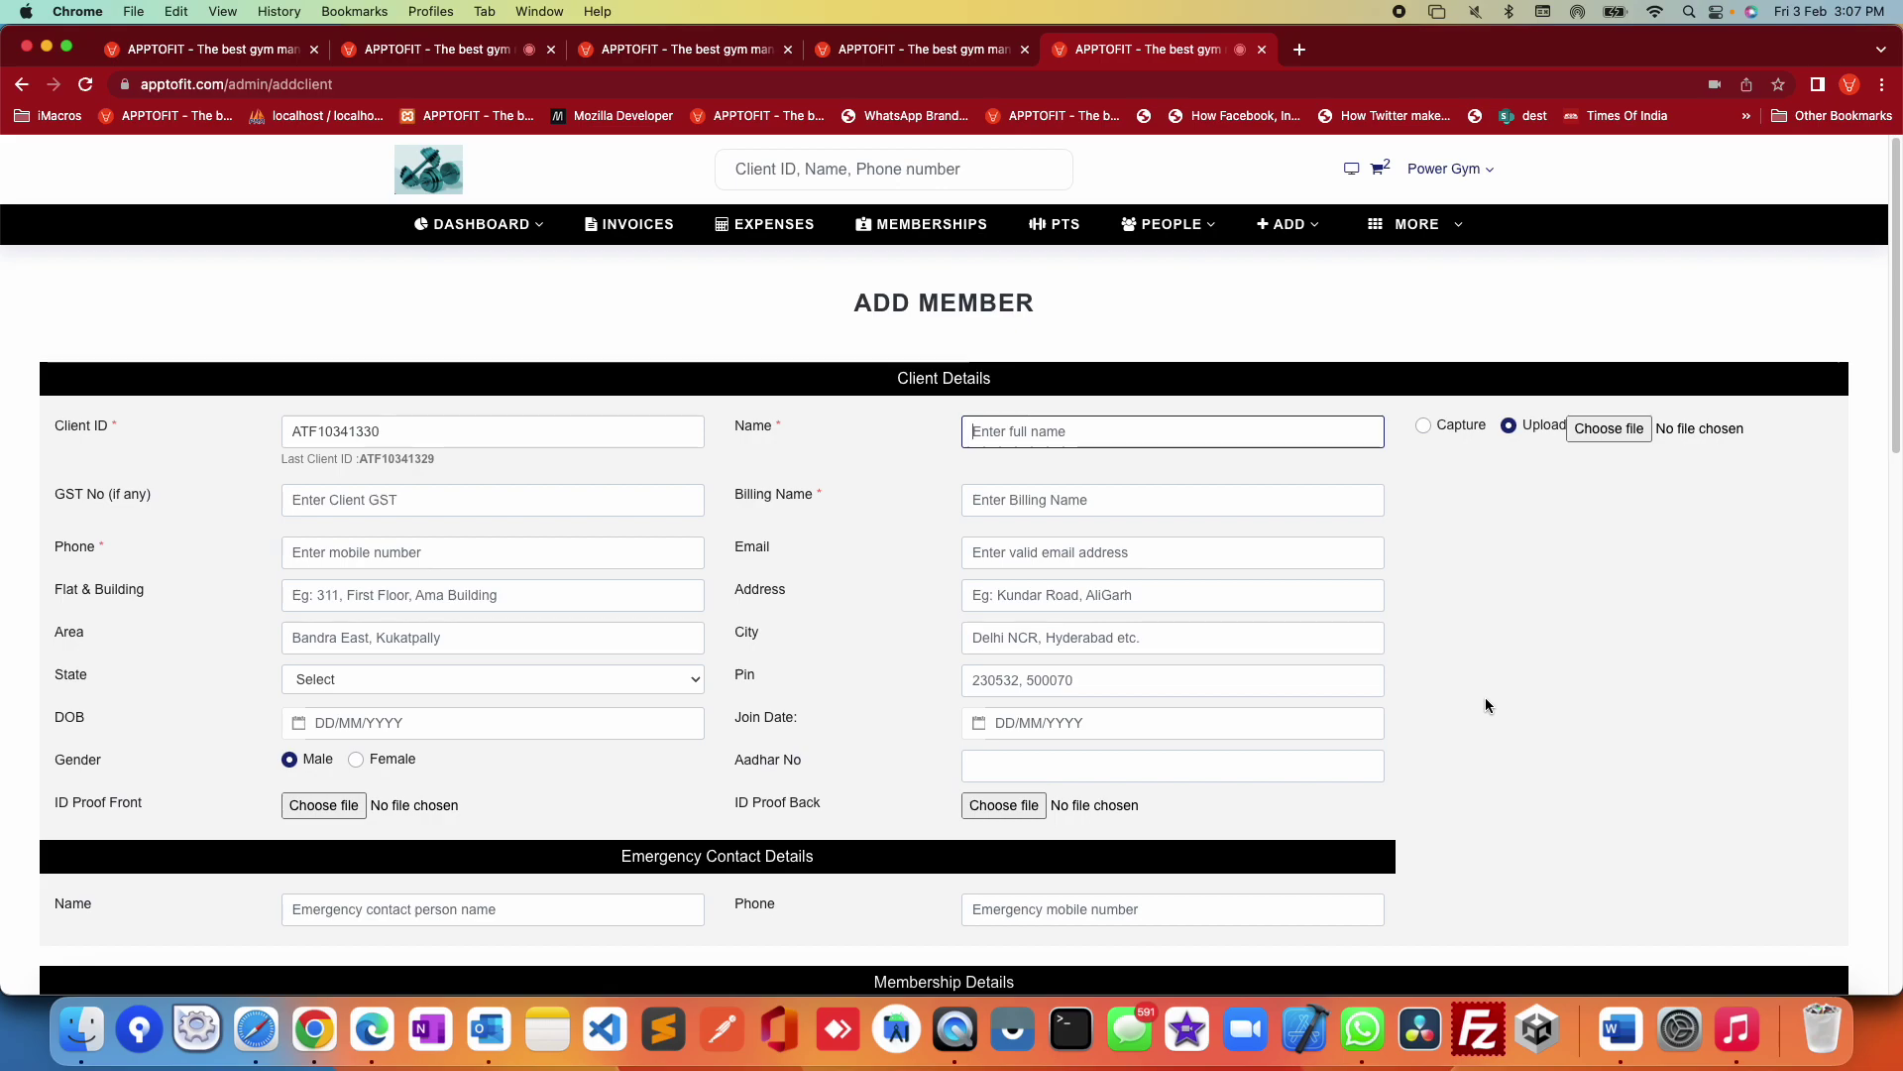
# Step: Go through the phone, email, flat/building, Area and Aadhar fields and the ID proof upload rows
pyautogui.scroll(-1, 1081, 678)
pyautogui.click(367, 499)
pyautogui.click(1243, 496)
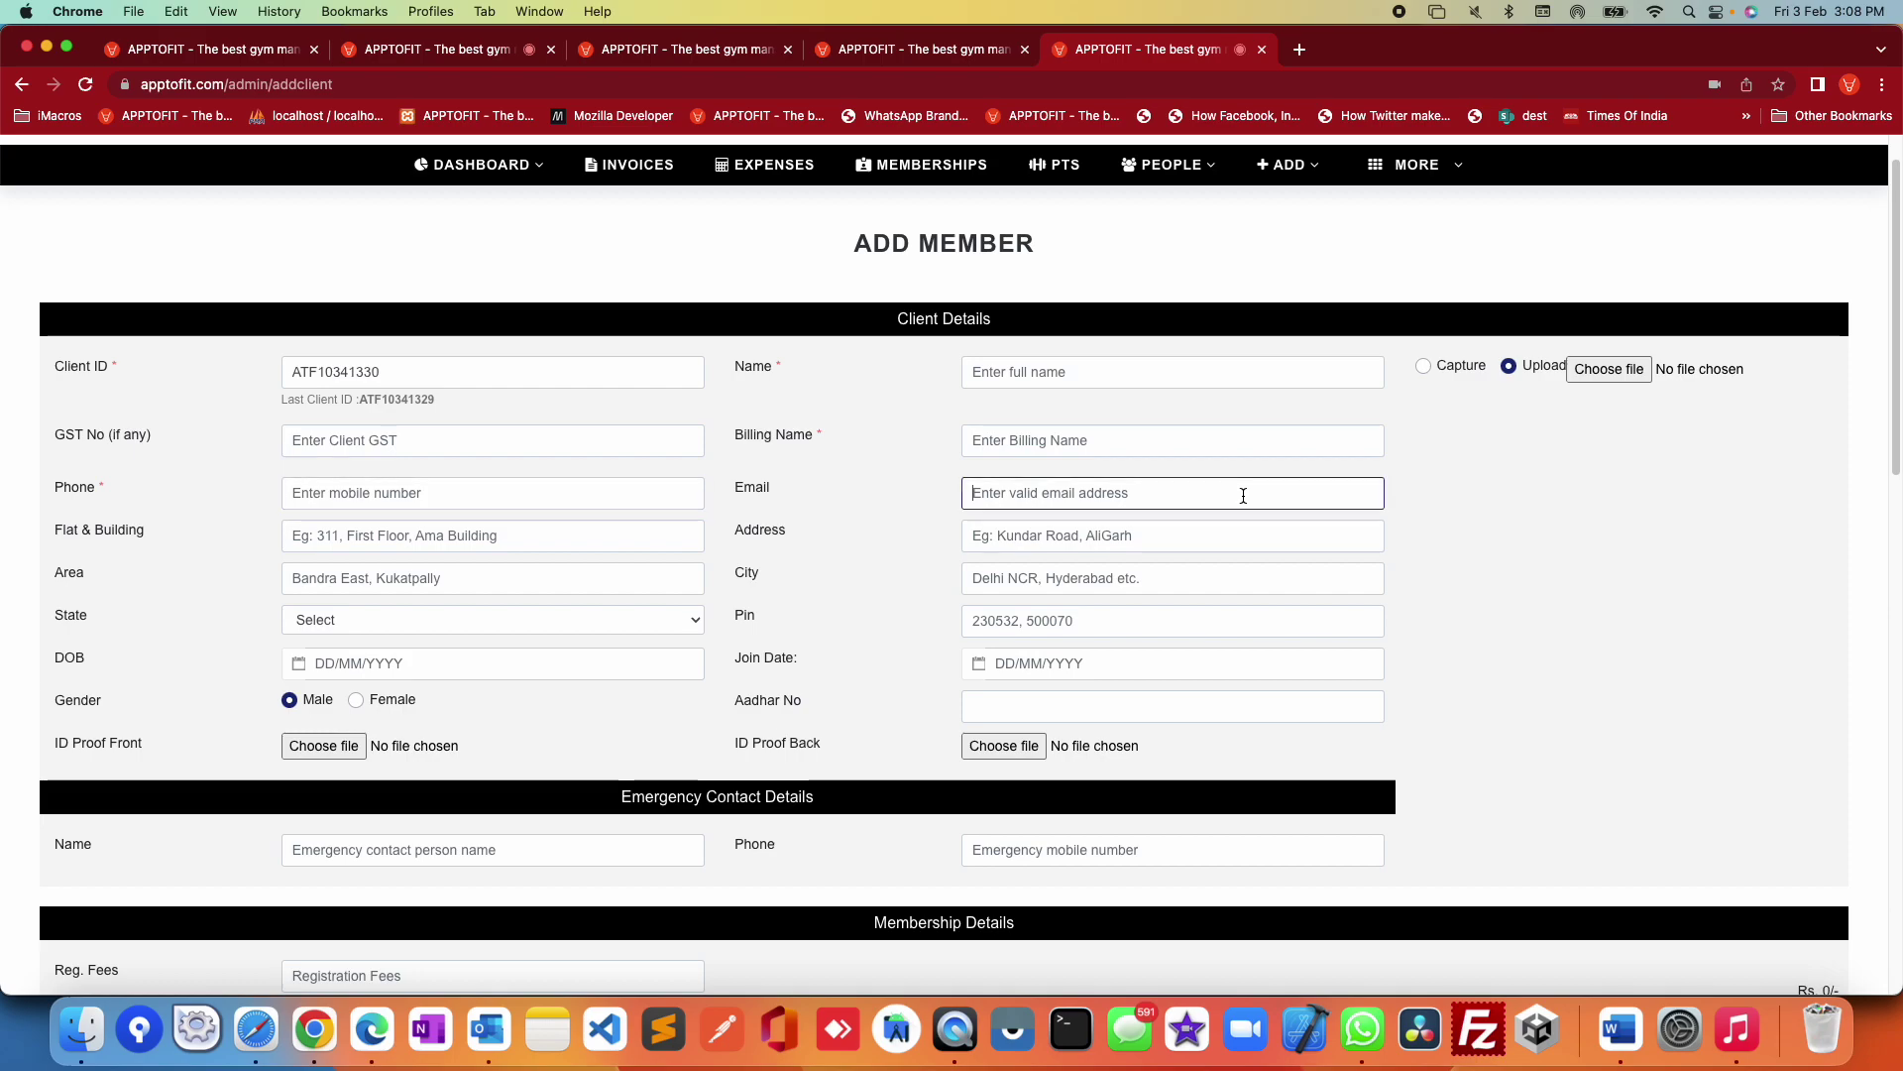
pyautogui.click(330, 536)
pyautogui.click(359, 575)
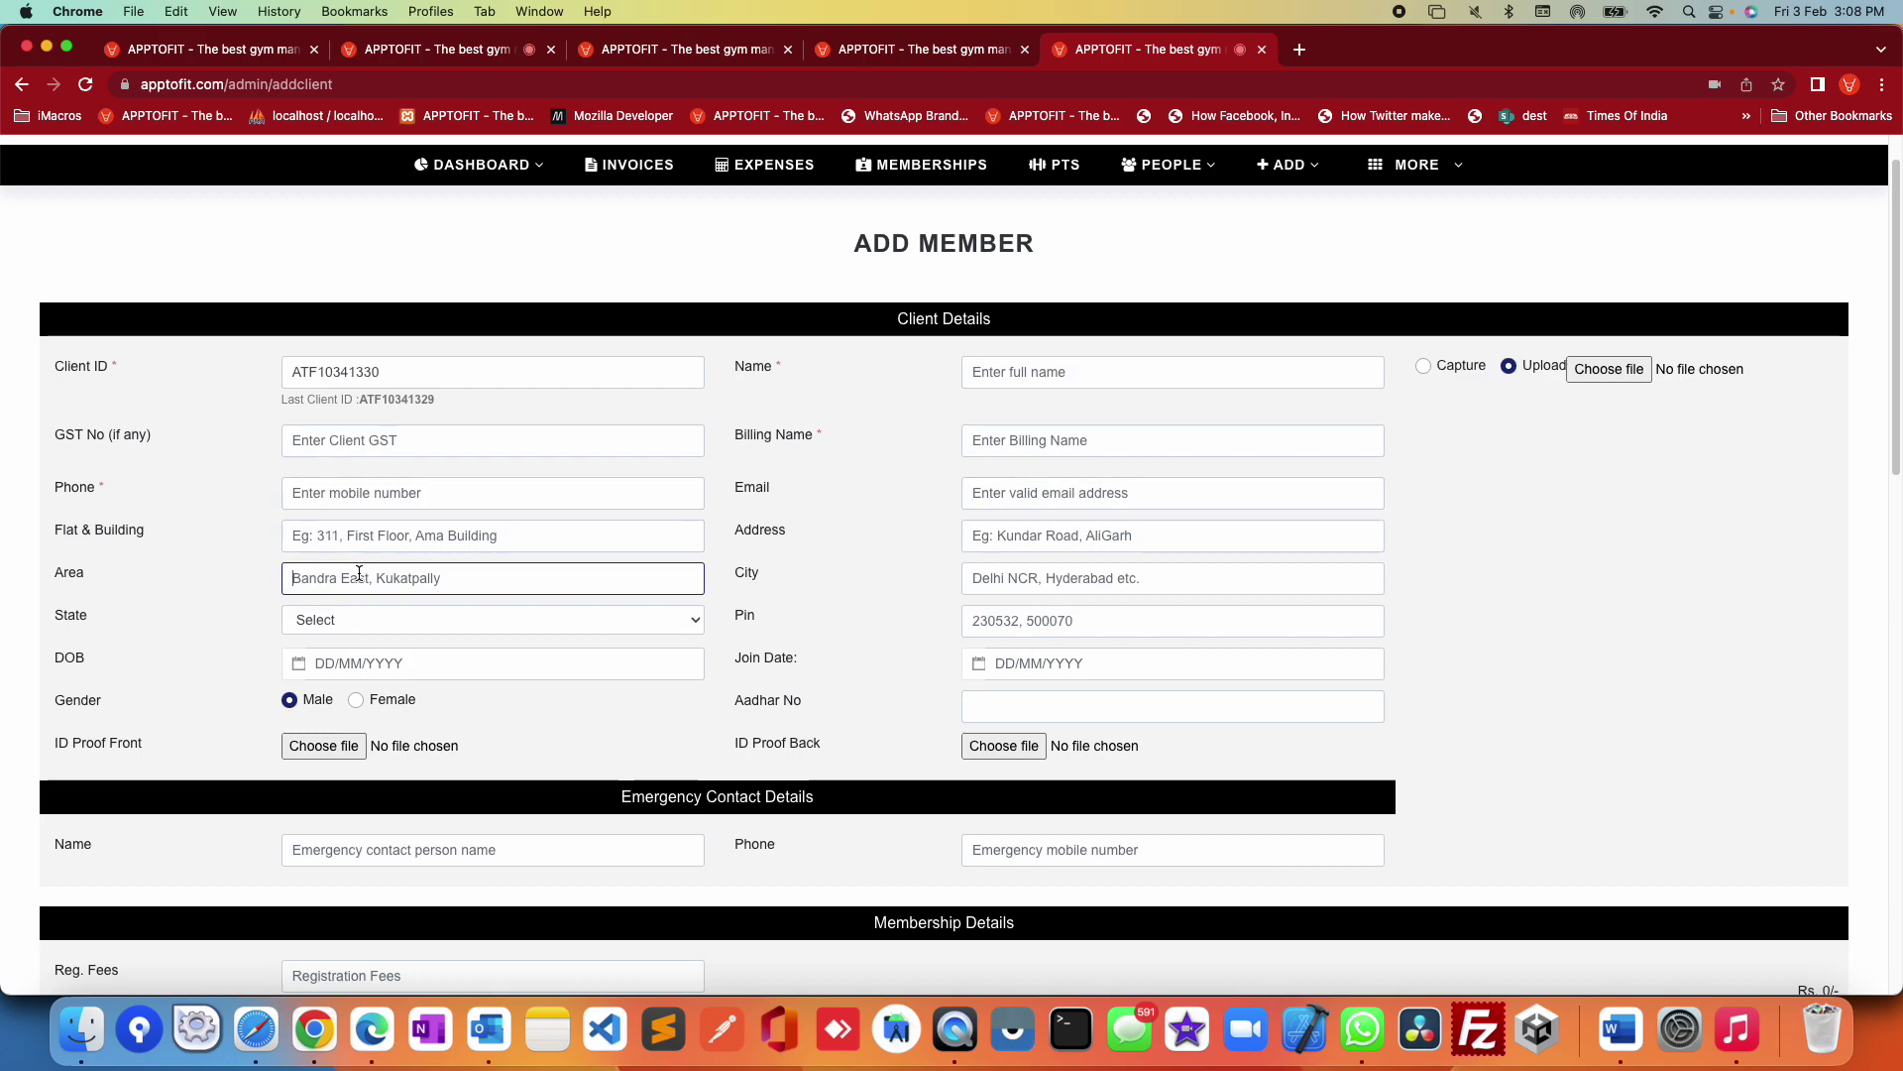
pyautogui.click(940, 595)
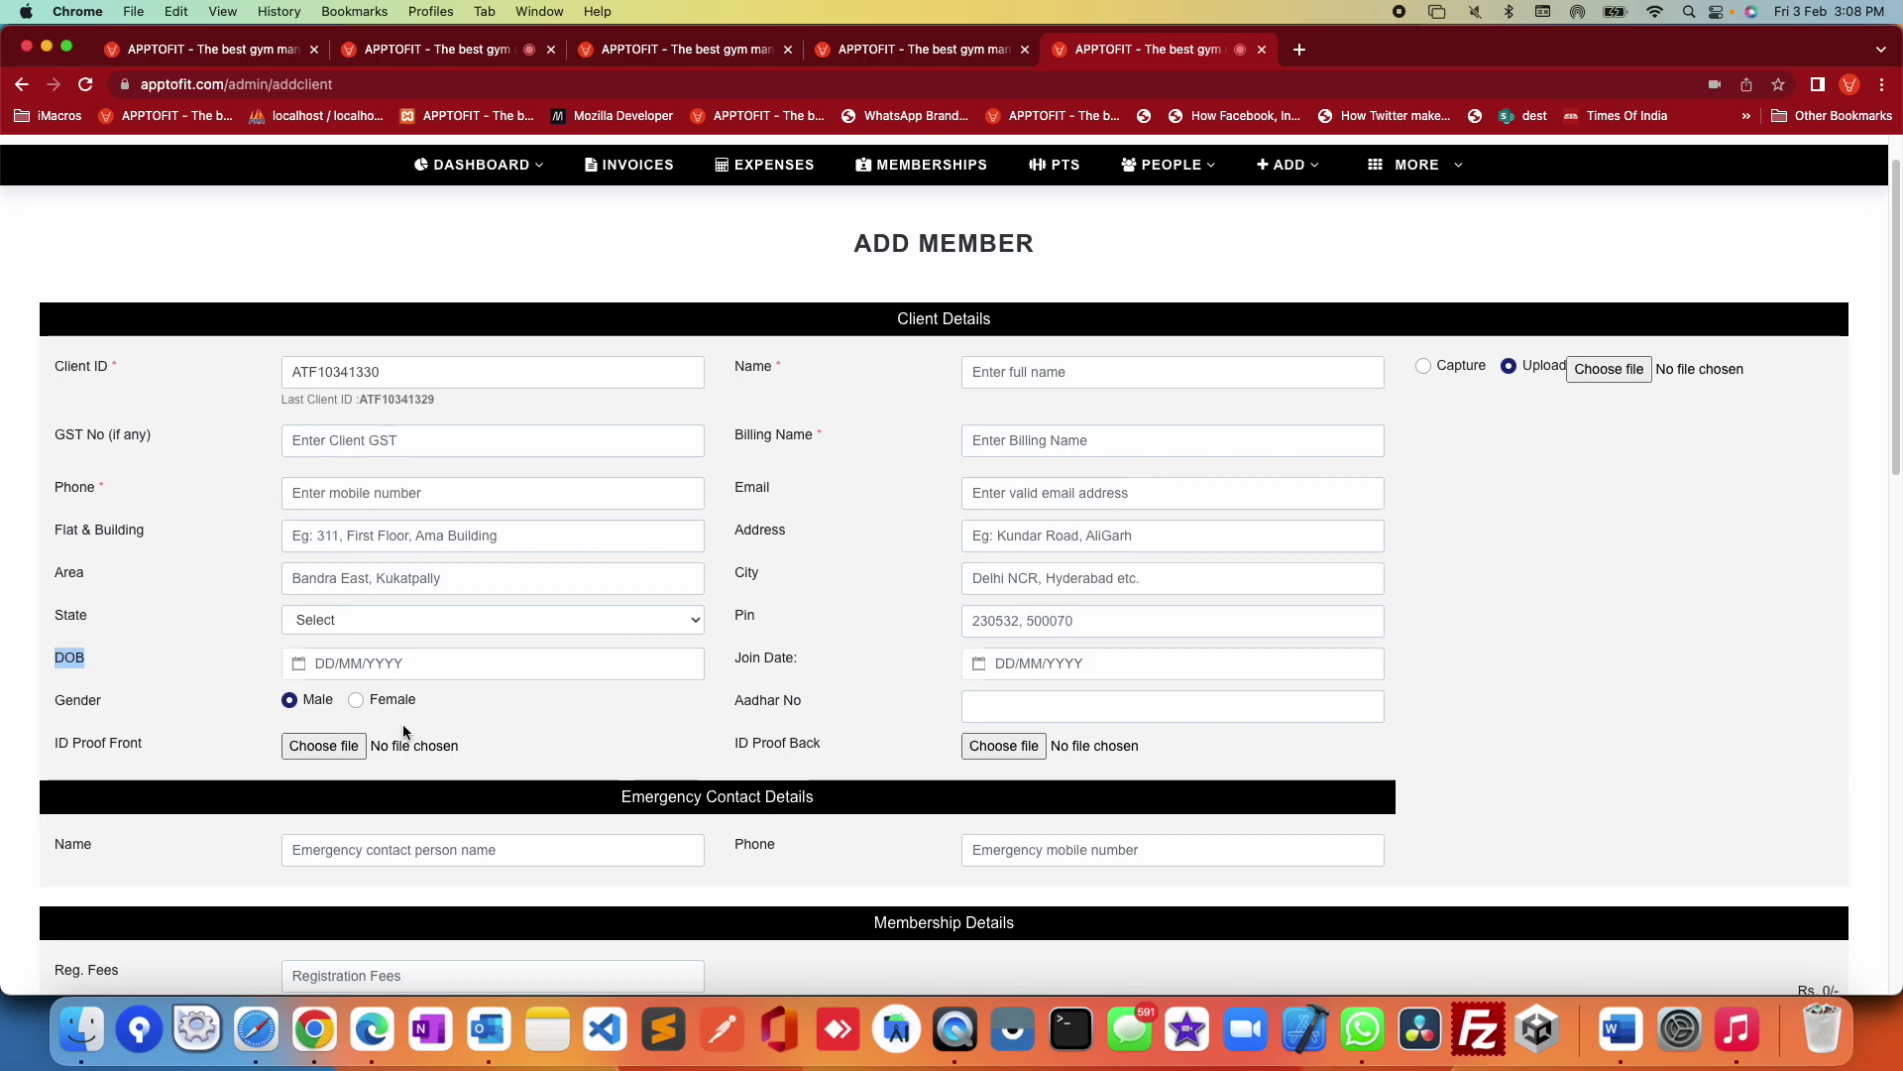
pyautogui.click(1016, 712)
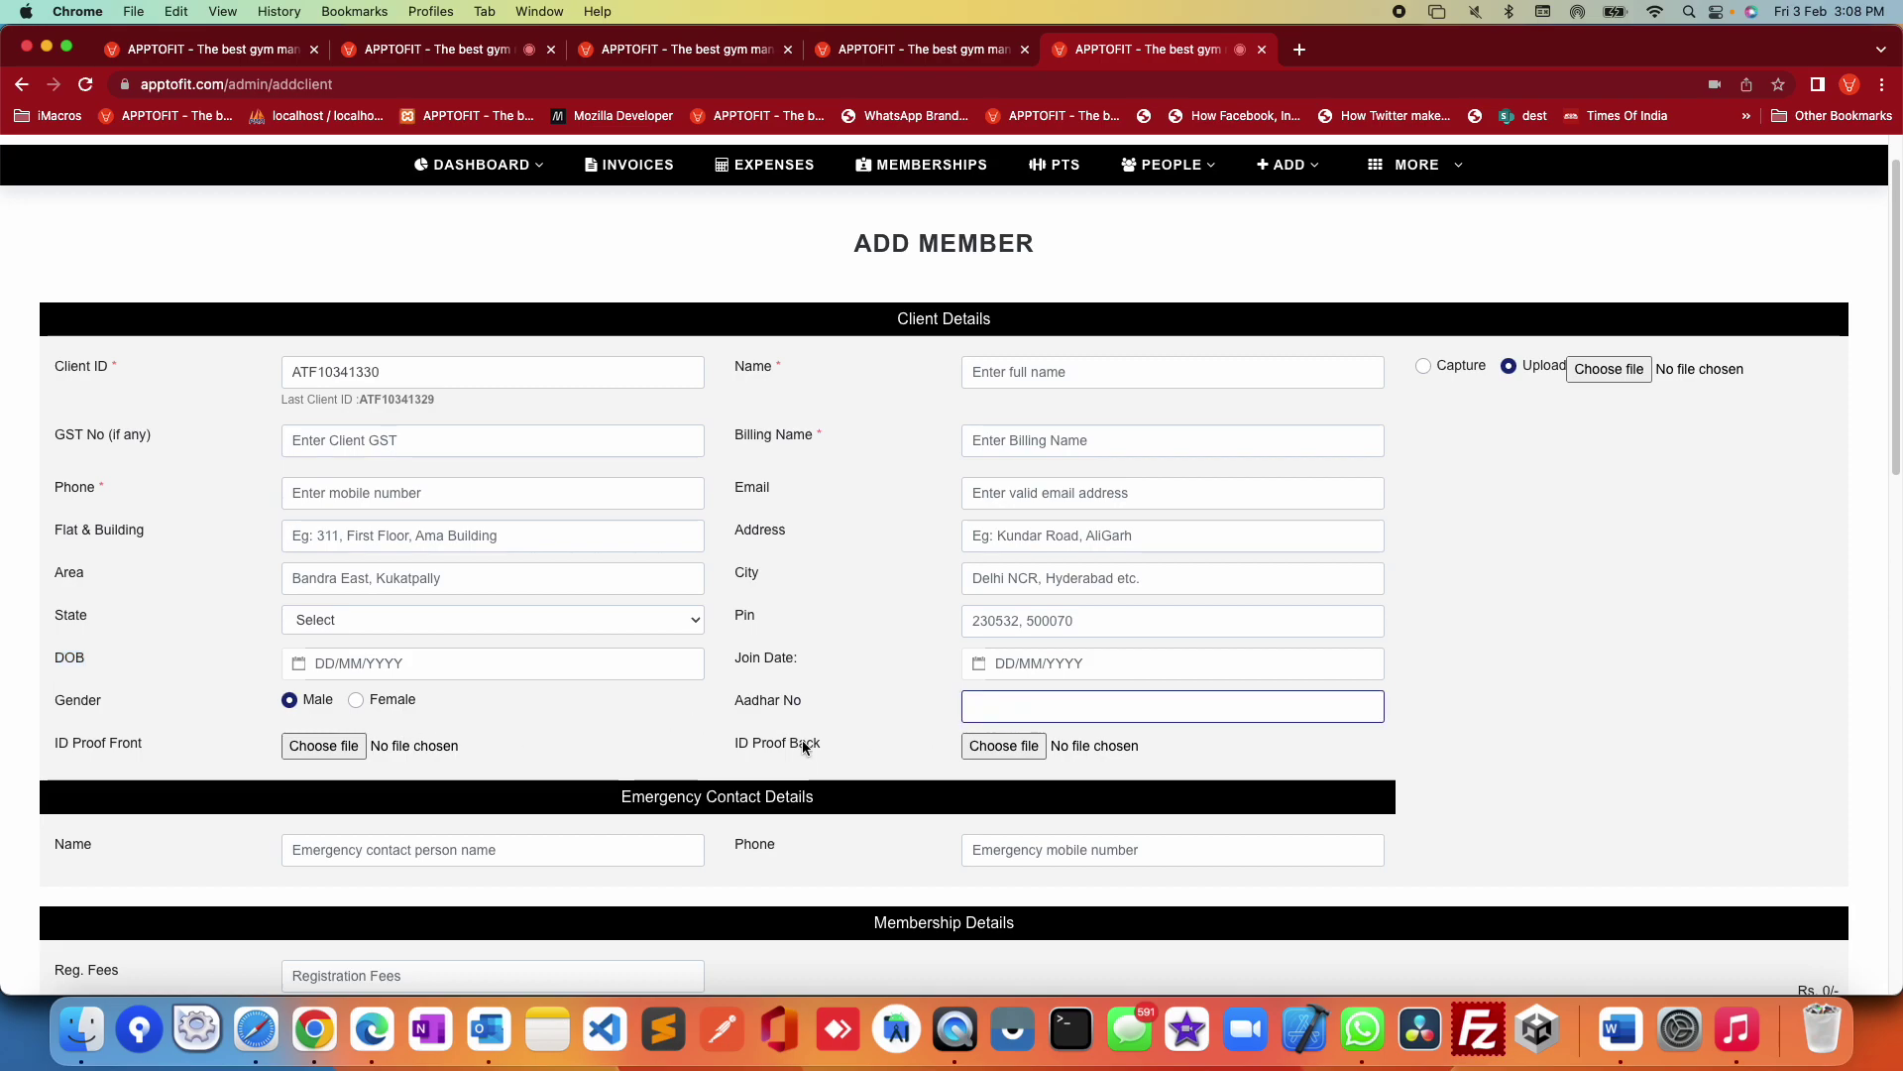
pyautogui.moveTo(66, 741); pyautogui.dragTo(1142, 758)
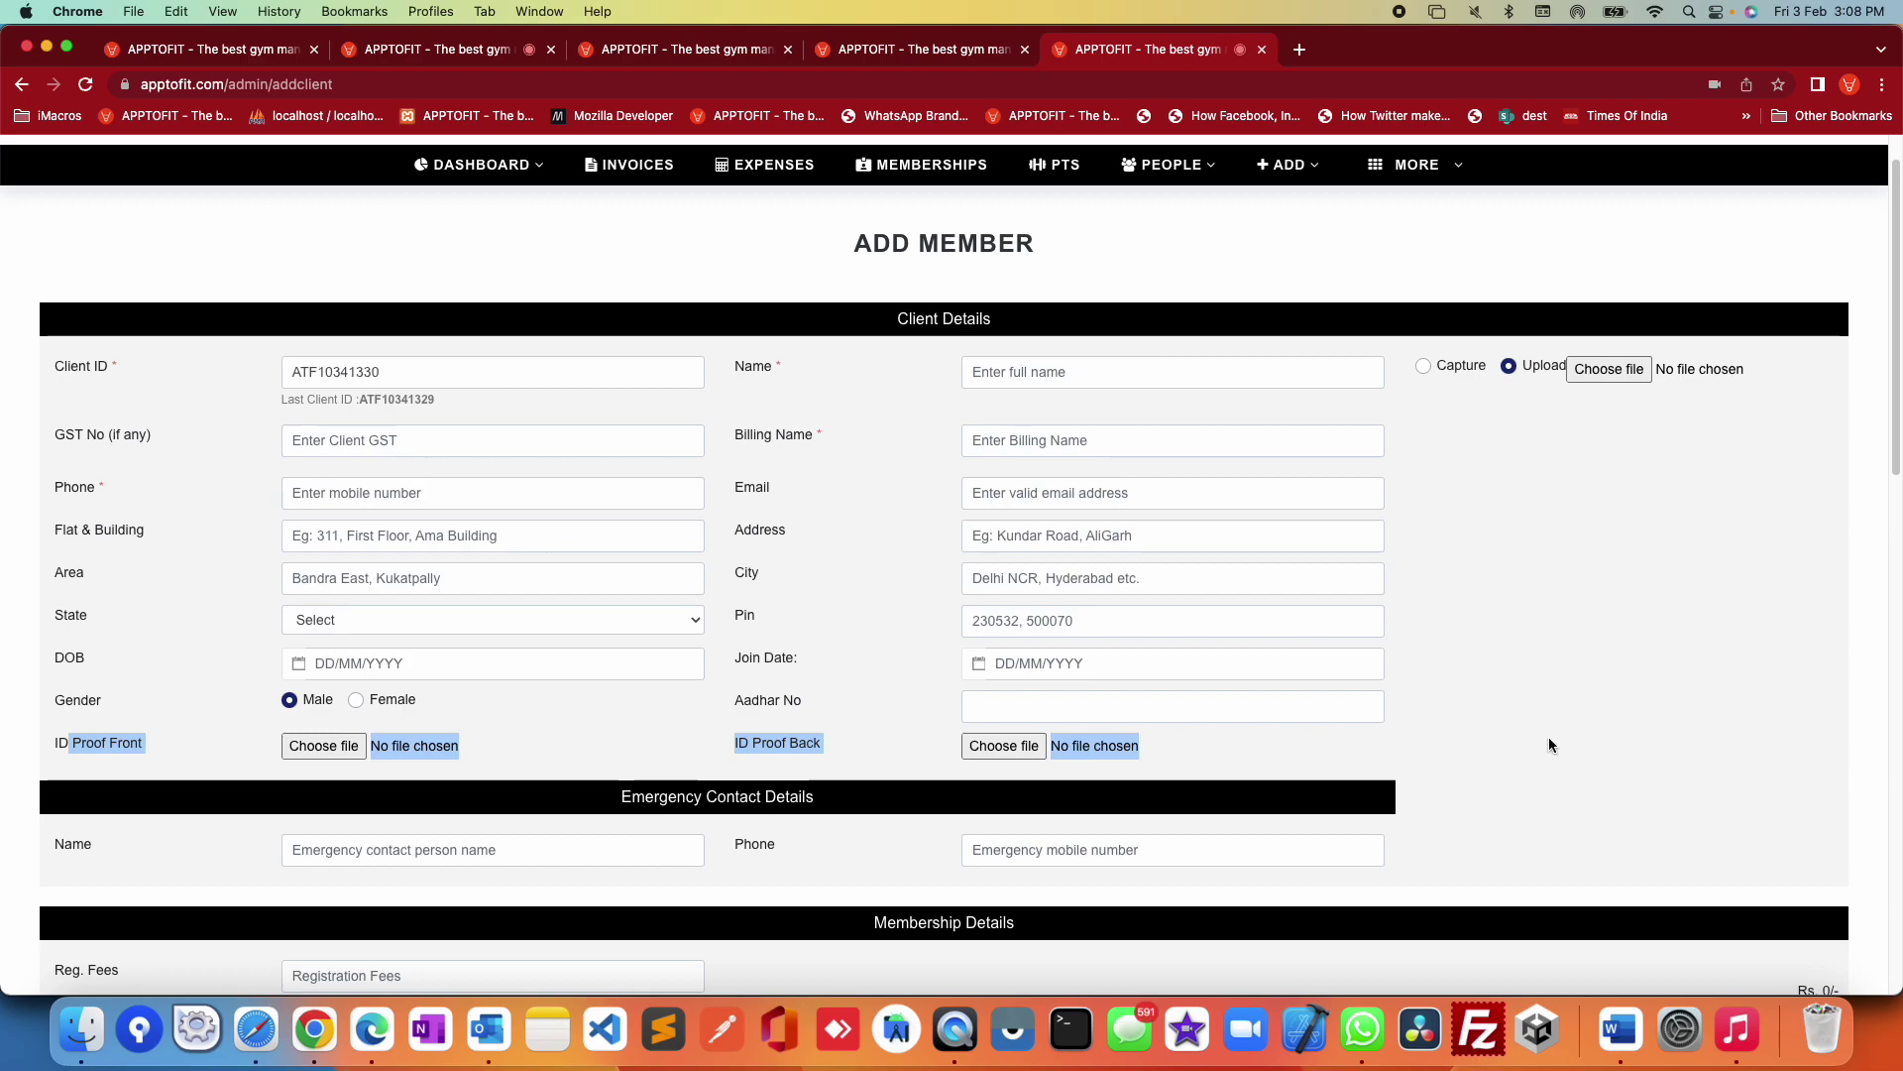
# Step: Look over the emergency contact and the Package Type list, leaving it unchanged
pyautogui.scroll(-3, 1543, 738)
pyautogui.click(340, 604)
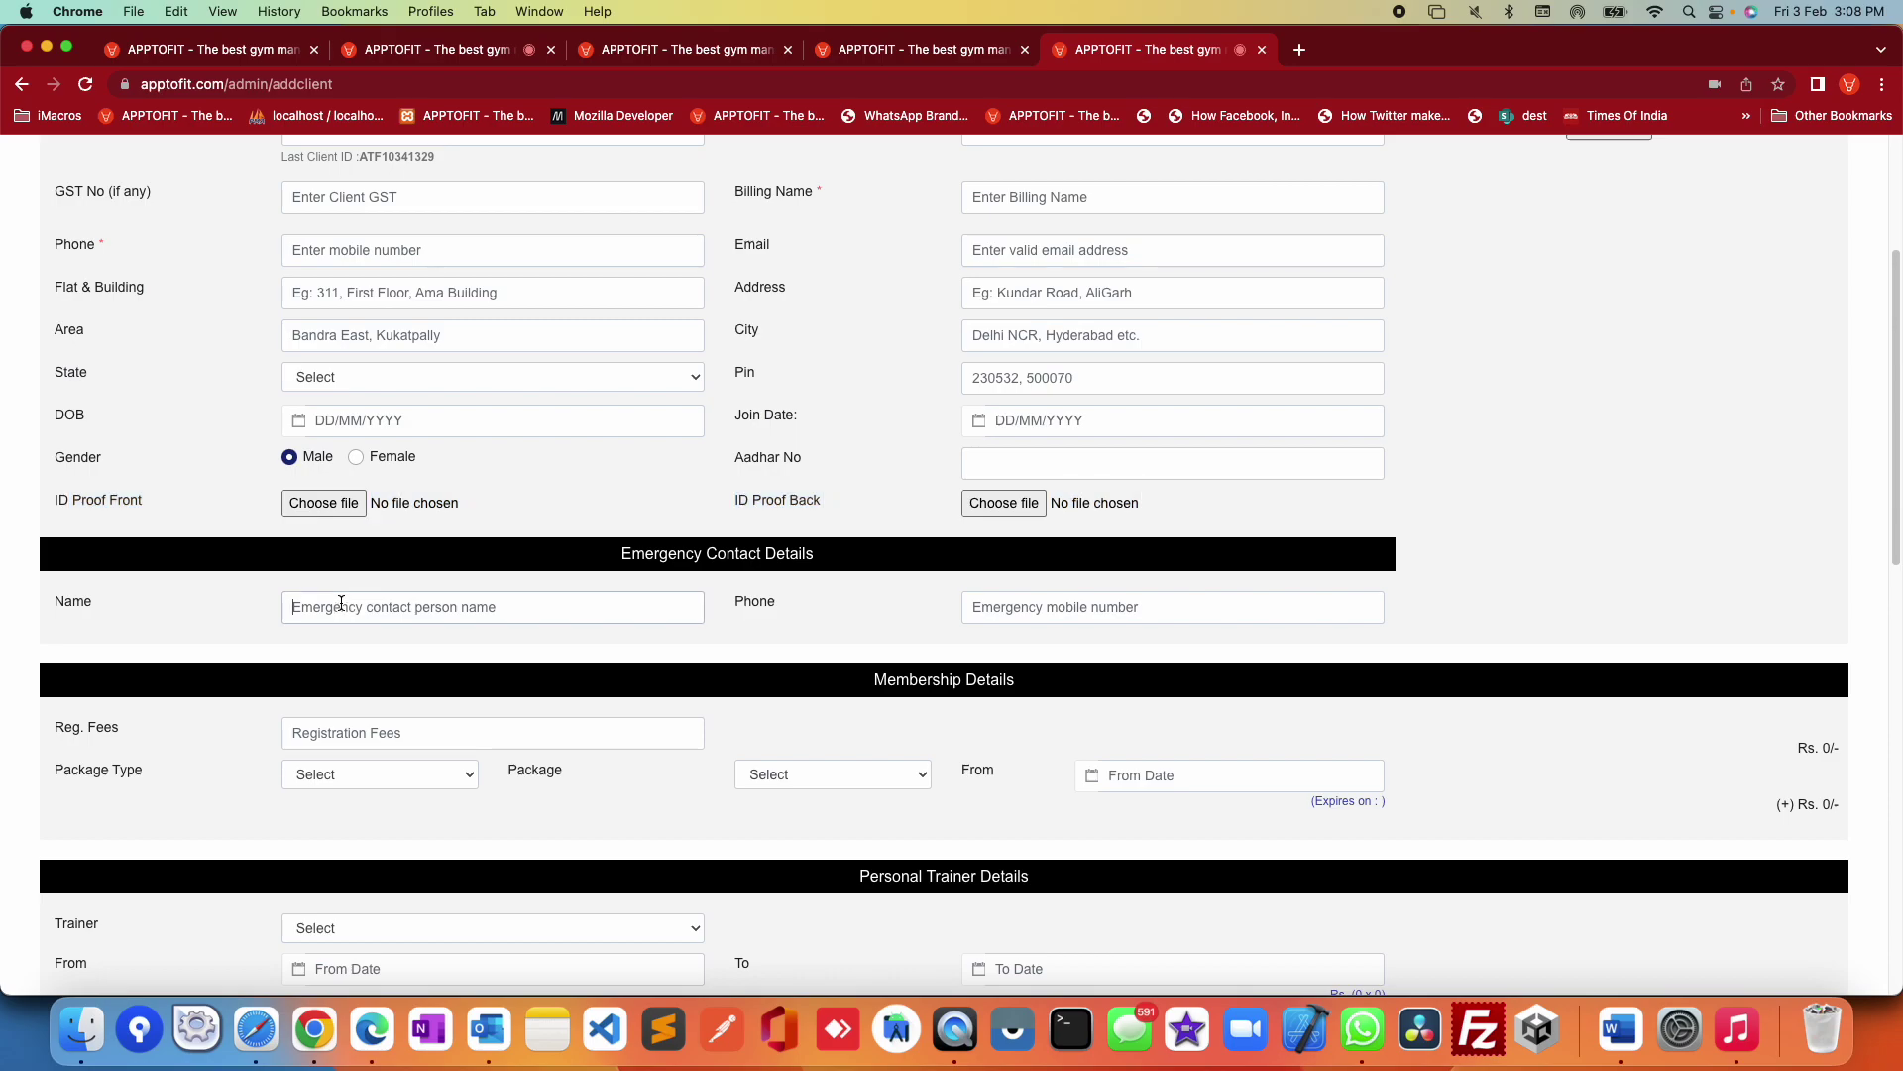
pyautogui.scroll(-1, 636, 636)
pyautogui.moveTo(52, 700); pyautogui.dragTo(277, 708)
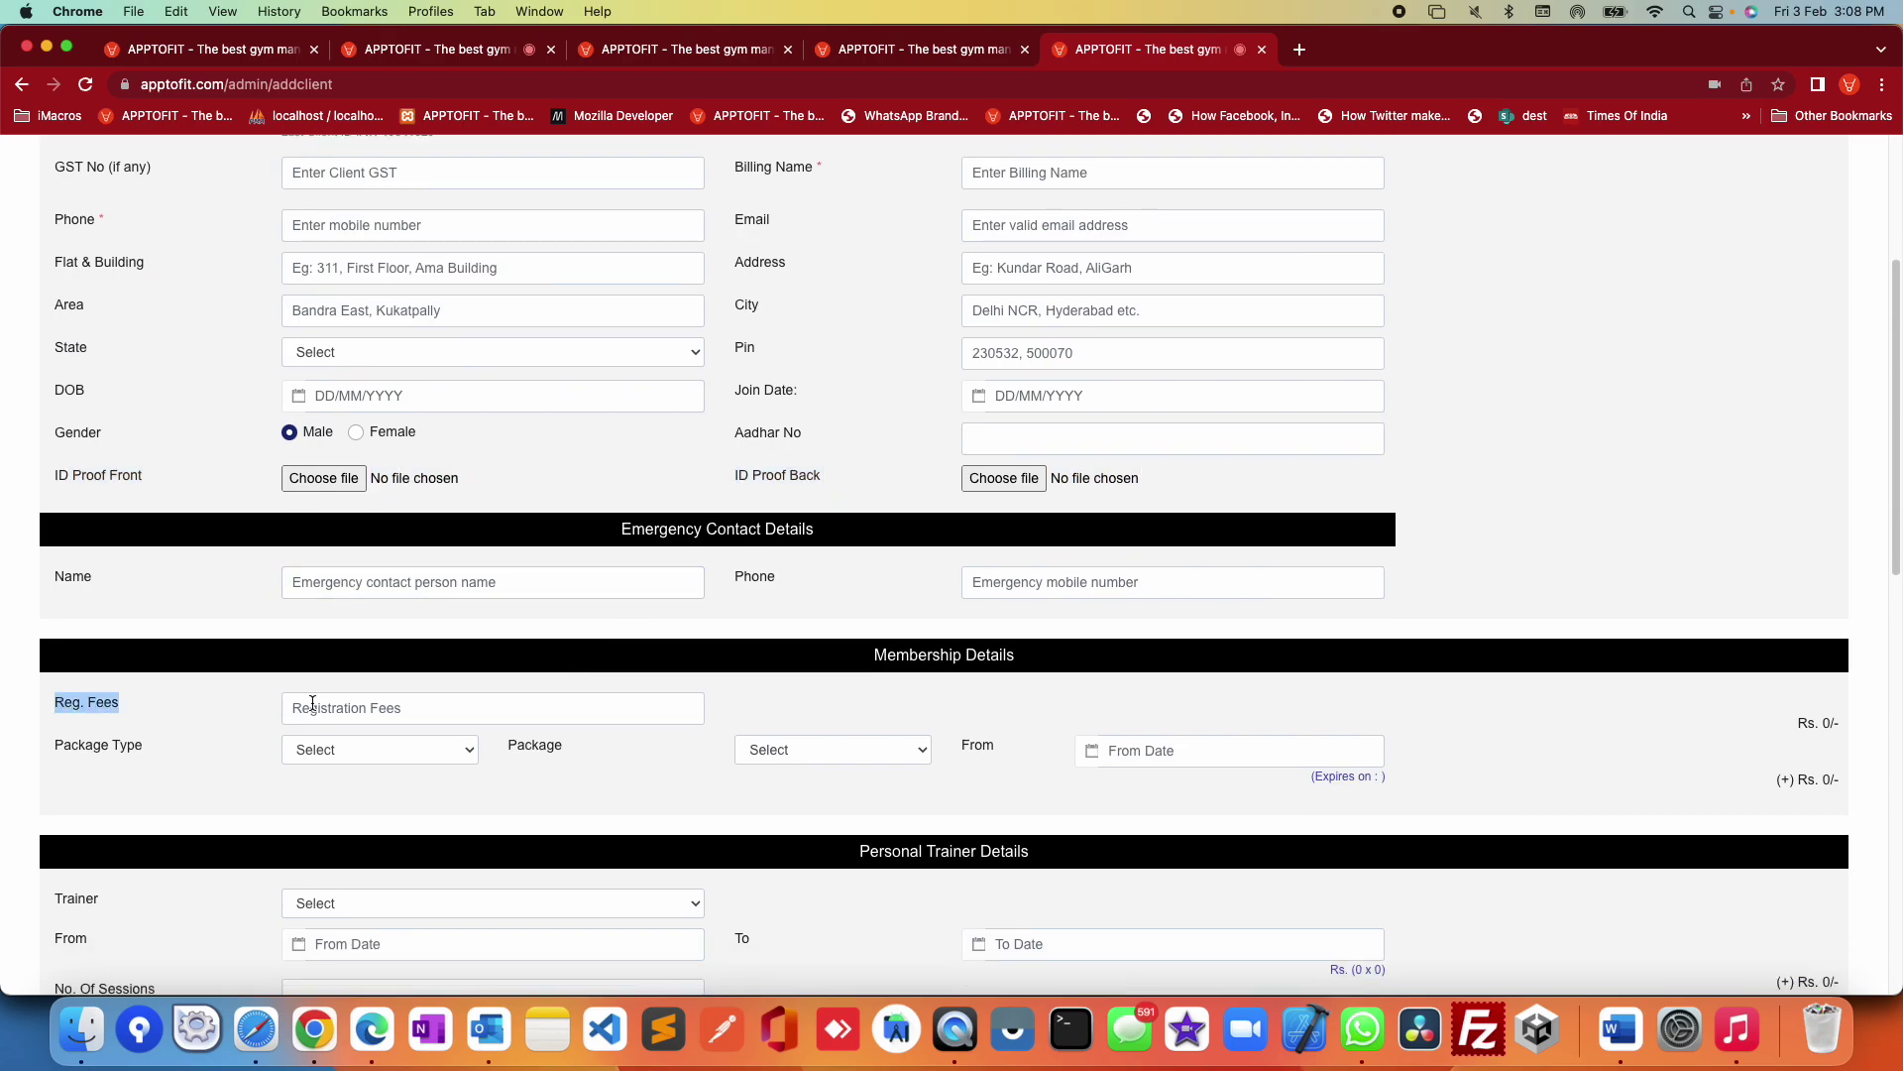
pyautogui.scroll(-1, 205, 680)
pyautogui.moveTo(80, 654); pyautogui.dragTo(323, 674)
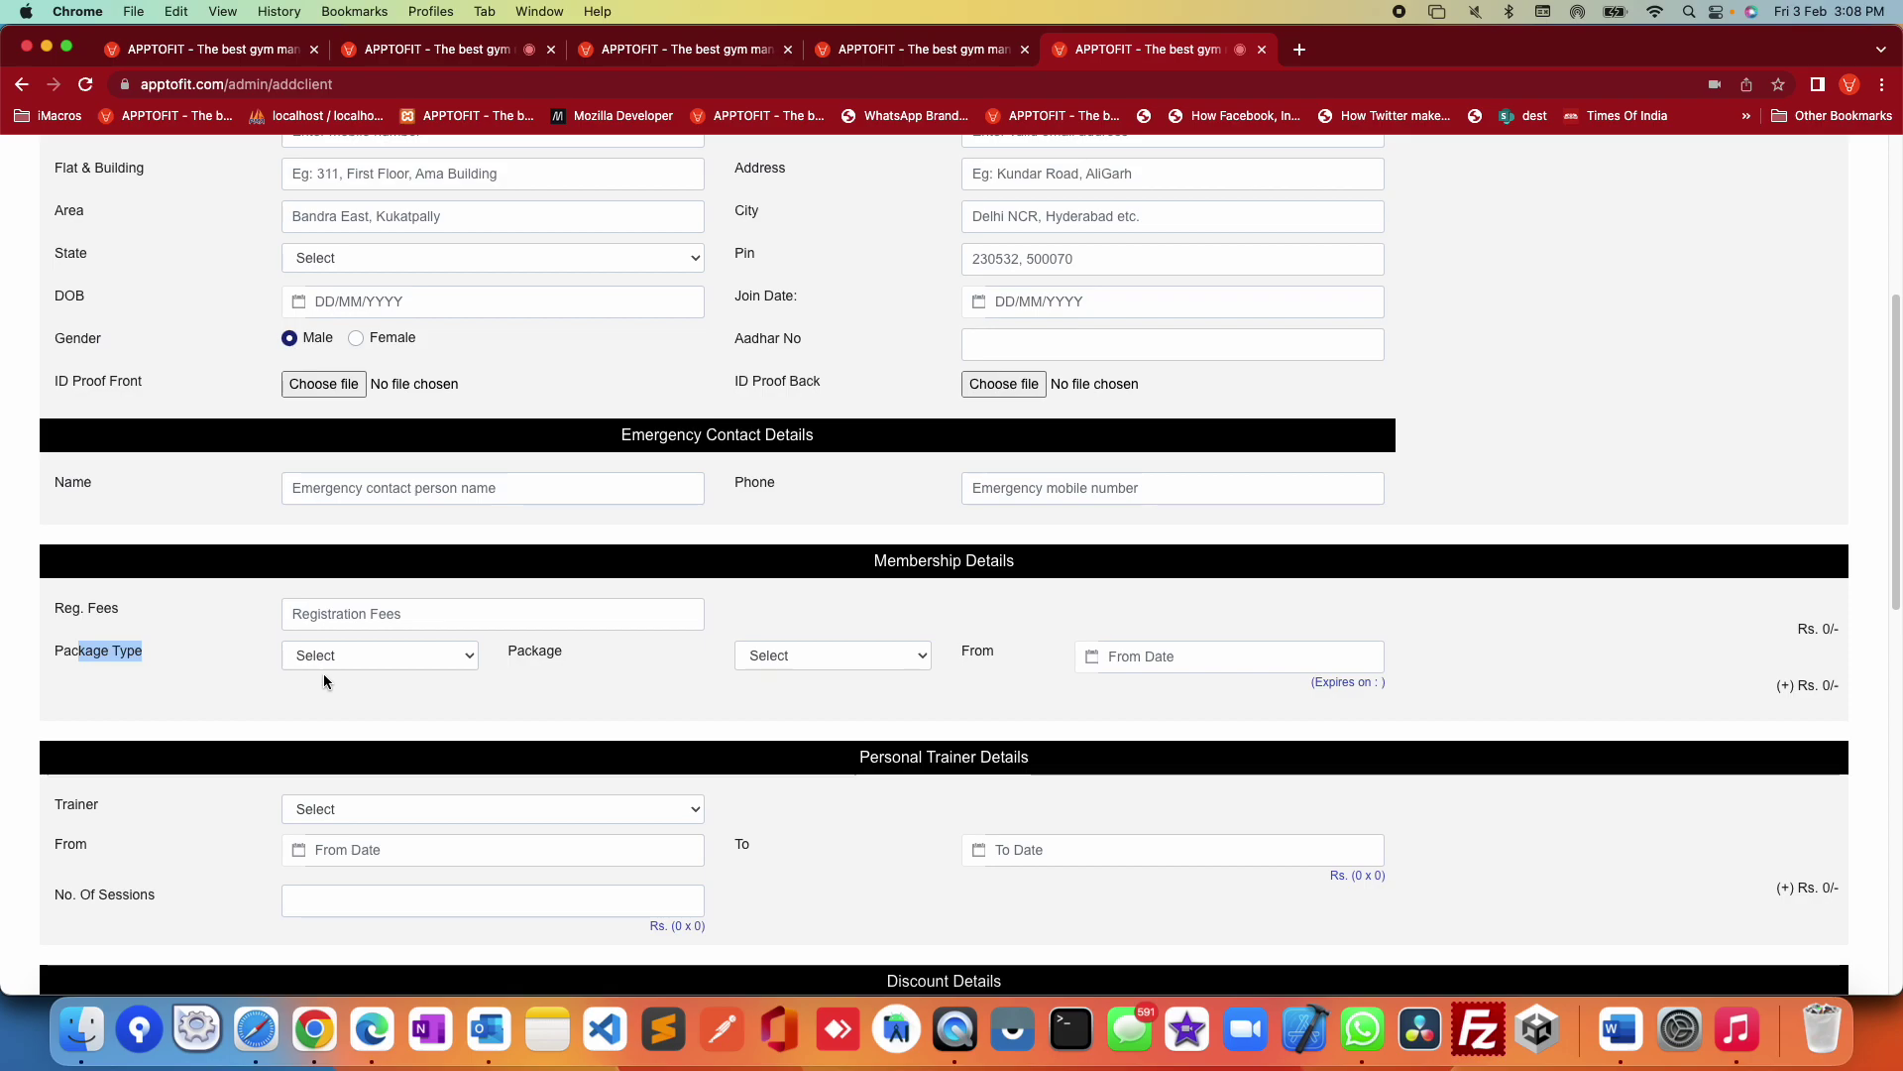
pyautogui.click(497, 711)
pyautogui.moveTo(55, 657); pyautogui.dragTo(324, 658)
pyautogui.click(417, 672)
pyautogui.click(395, 658)
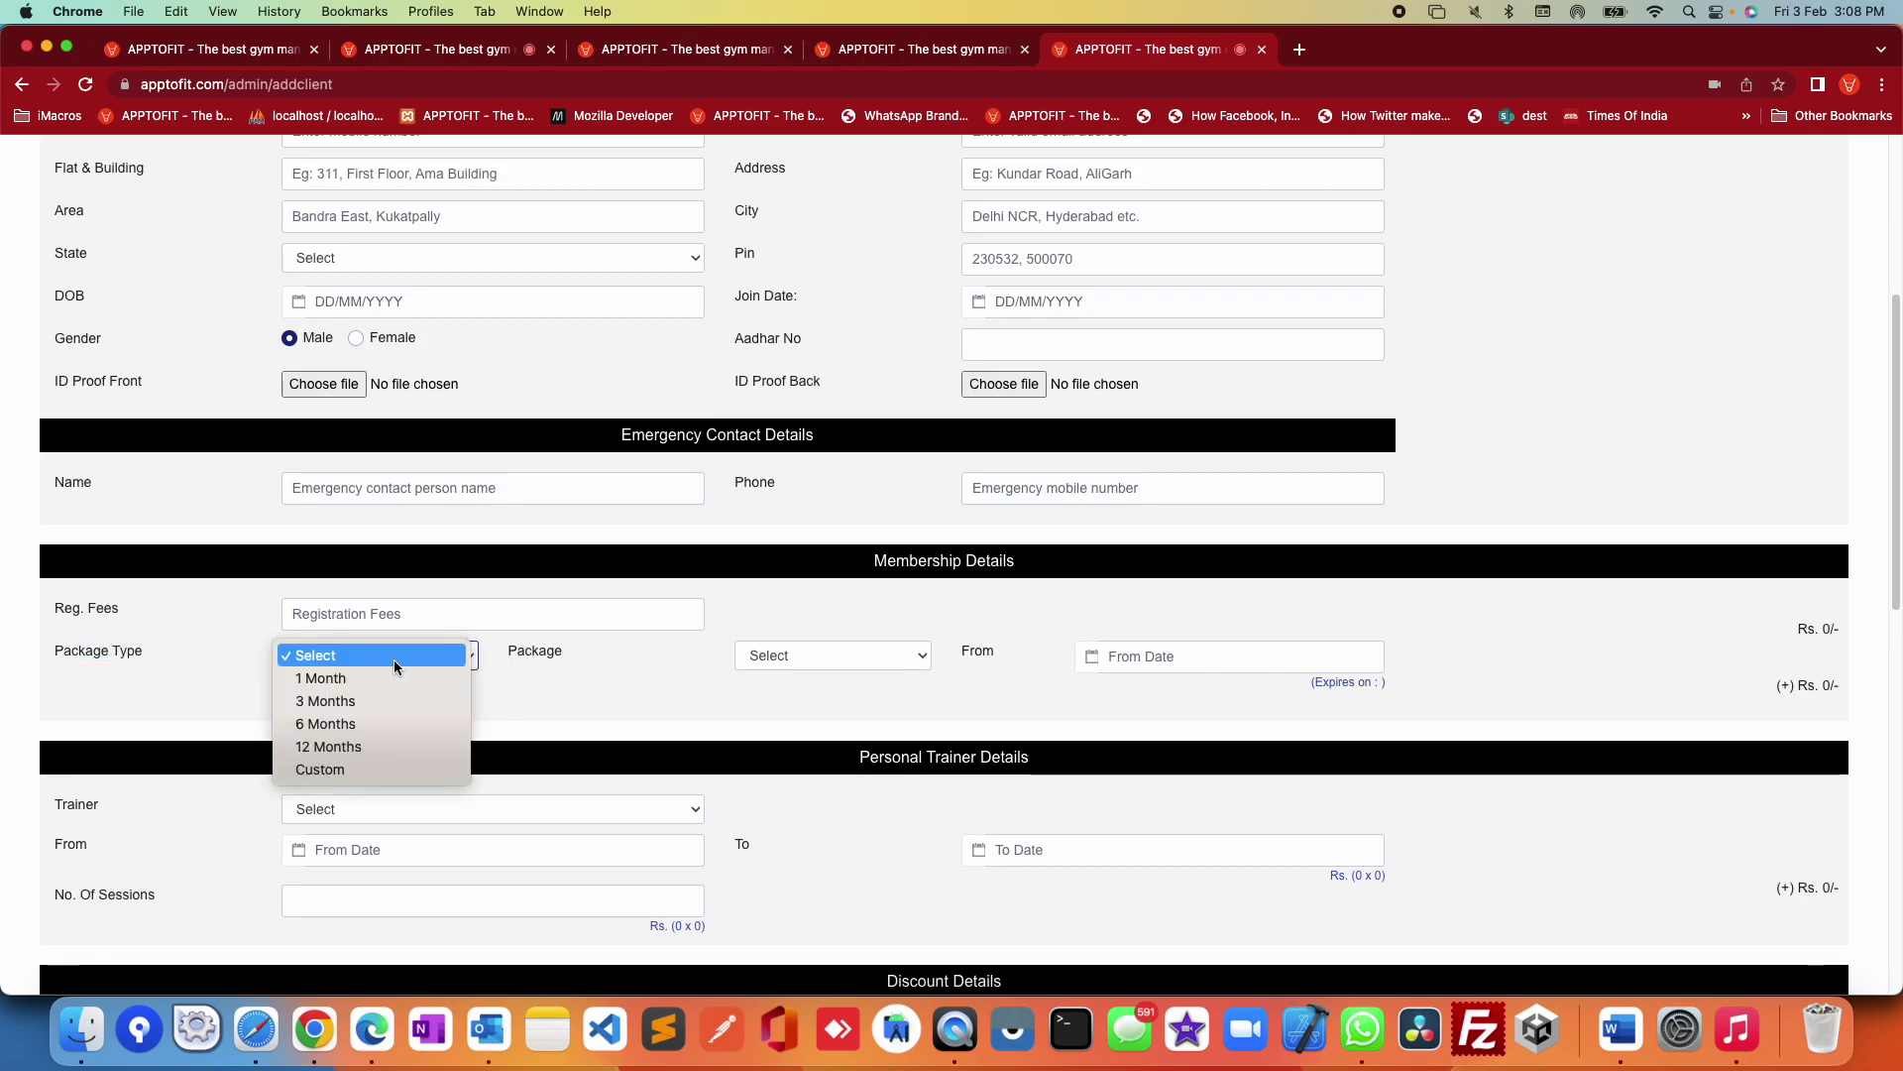
pyautogui.click(848, 805)
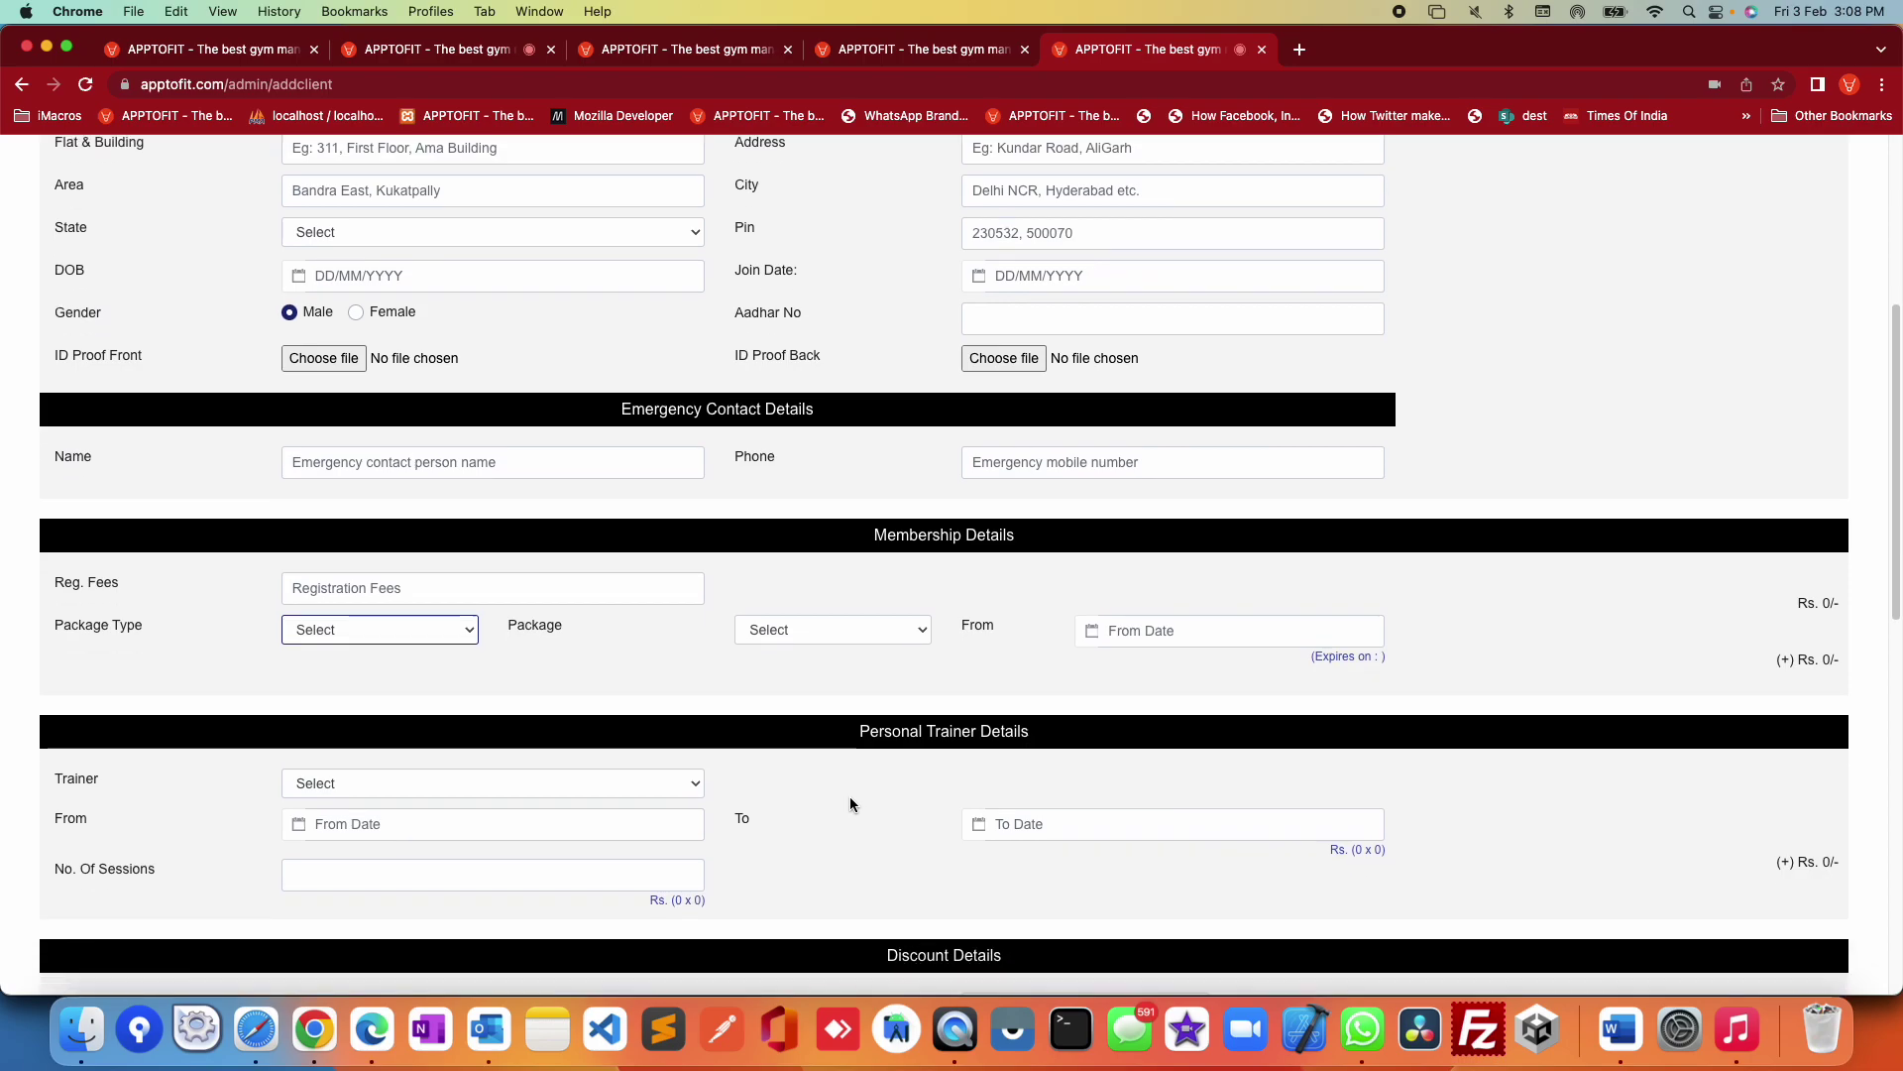
# Step: Review the discount options and payment details rows of the form
pyautogui.scroll(-3, 850, 804)
pyautogui.moveTo(52, 659); pyautogui.dragTo(946, 729)
pyautogui.scroll(-4, 623, 739)
pyautogui.moveTo(83, 691); pyautogui.dragTo(1098, 699)
pyautogui.scroll(-3, 1312, 706)
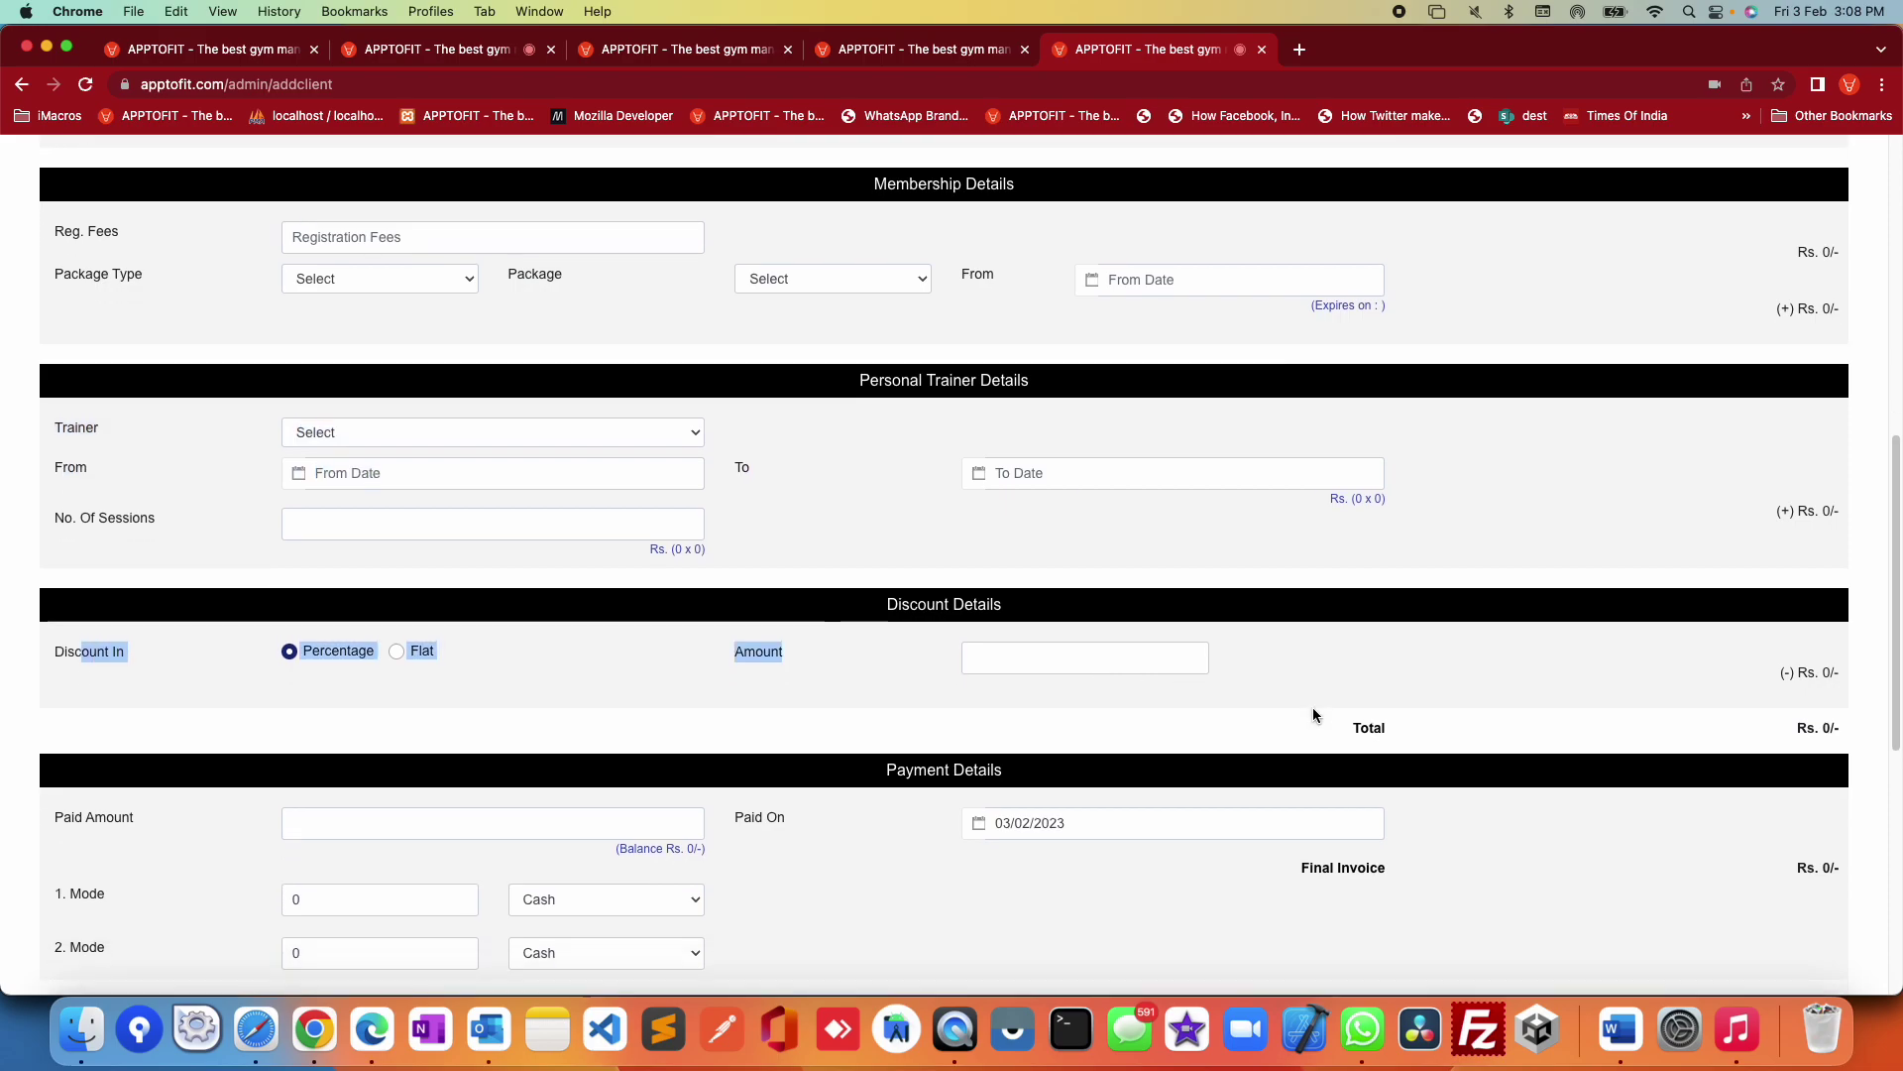
pyautogui.moveTo(162, 710); pyautogui.dragTo(1240, 803)
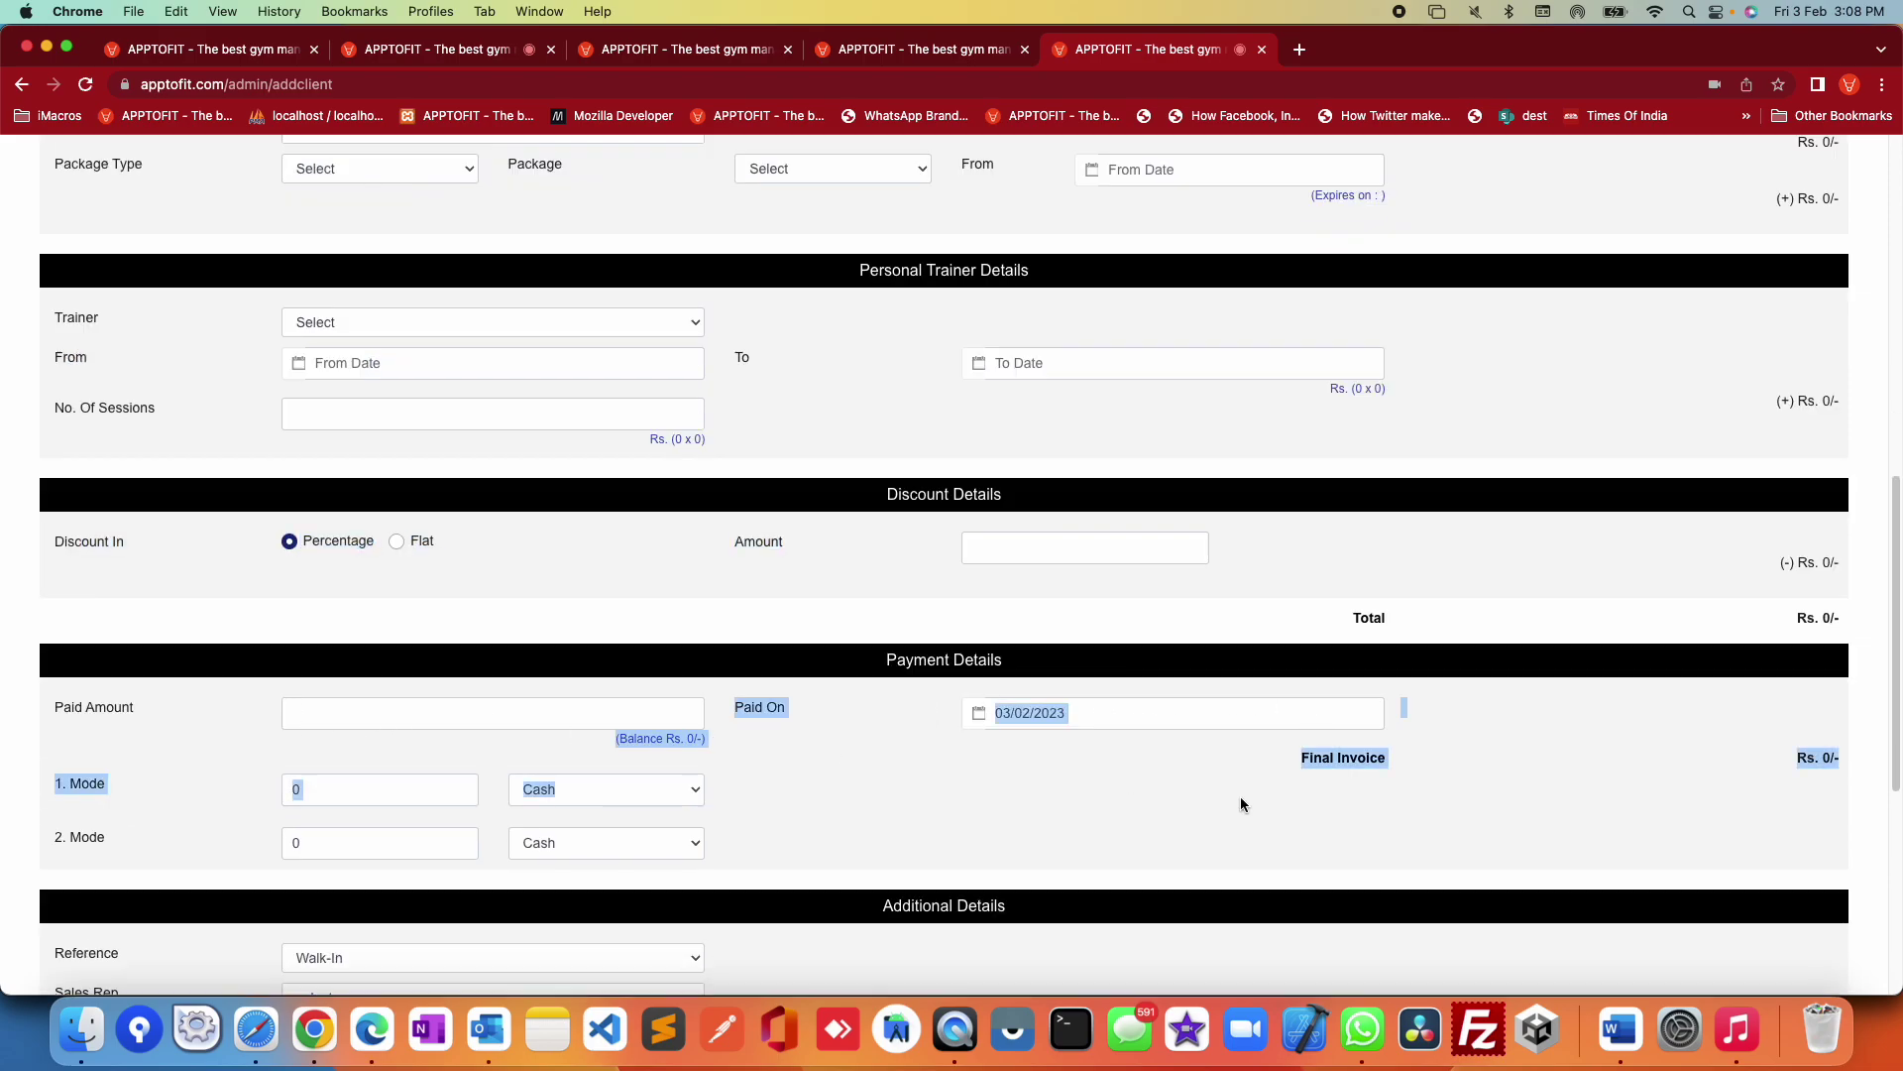
pyautogui.click(1133, 790)
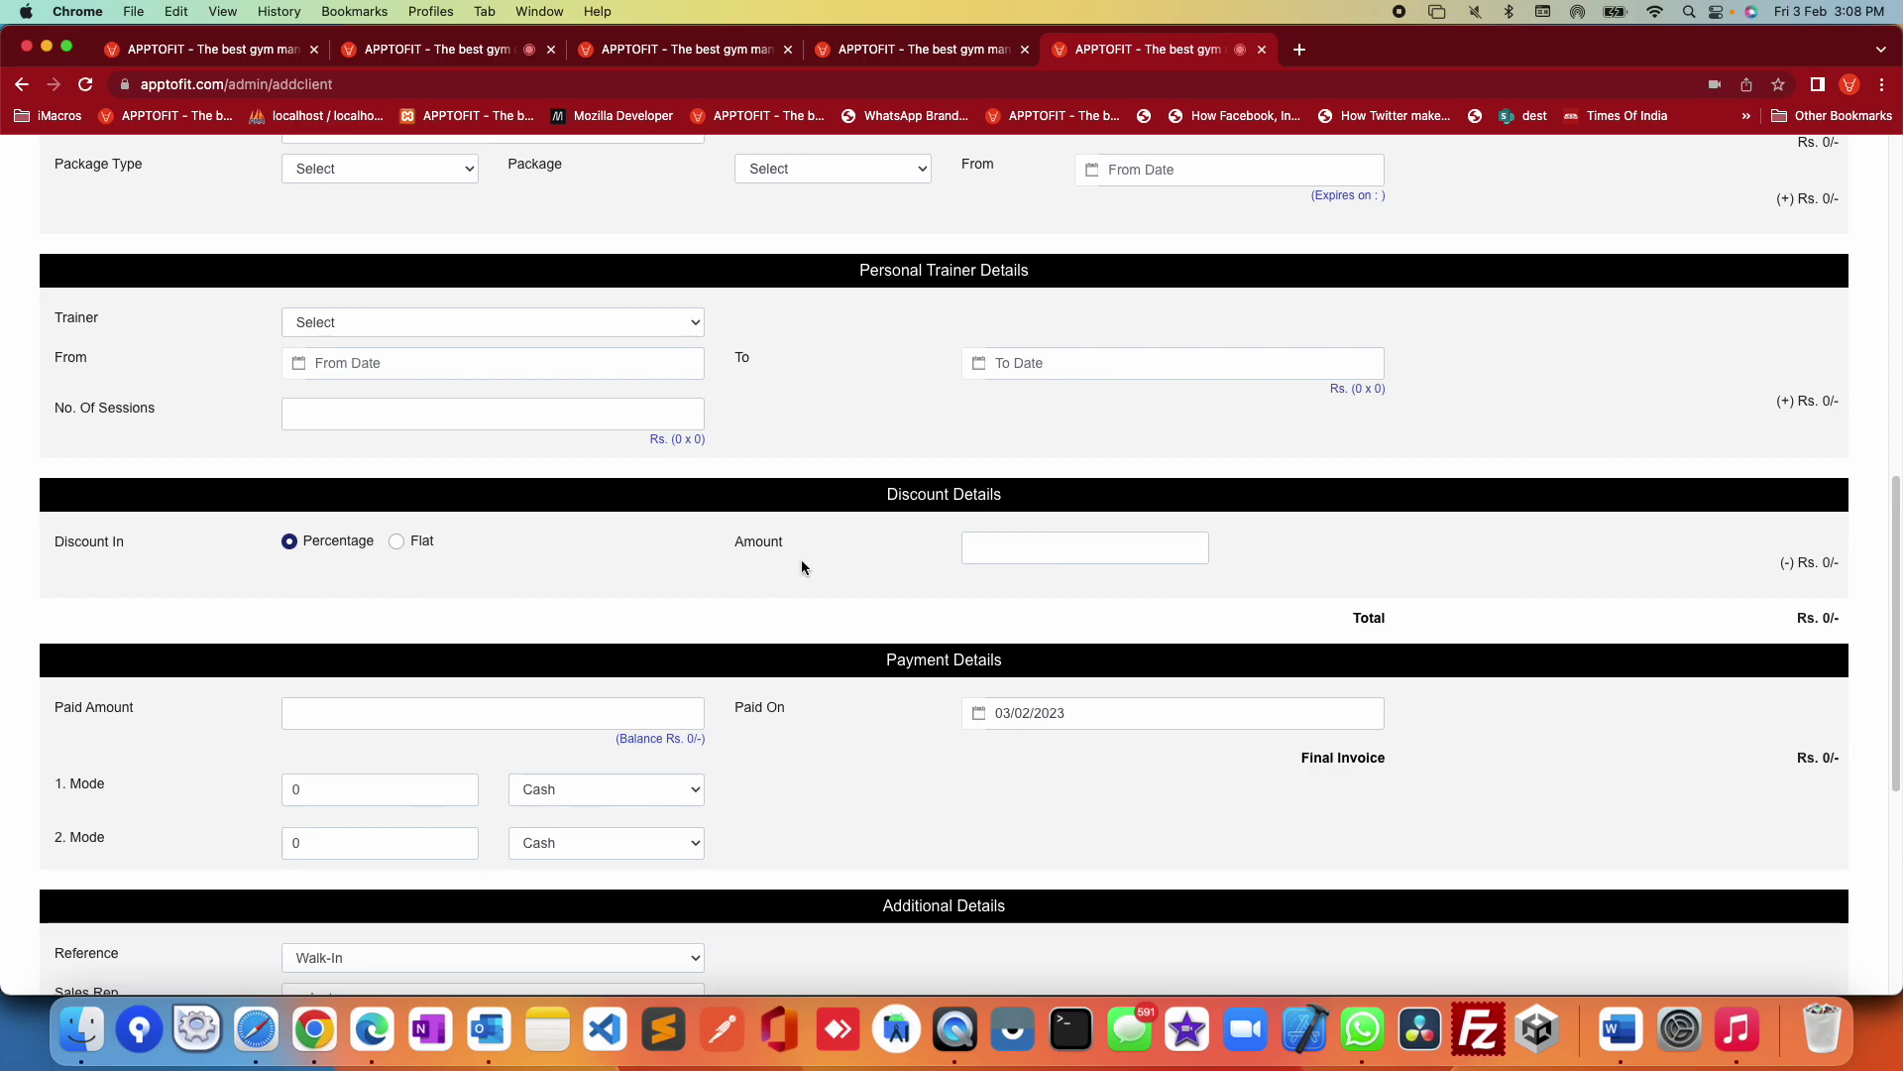
pyautogui.scroll(10, 870, 611)
pyautogui.scroll(5, 865, 669)
pyautogui.scroll(-8, 864, 668)
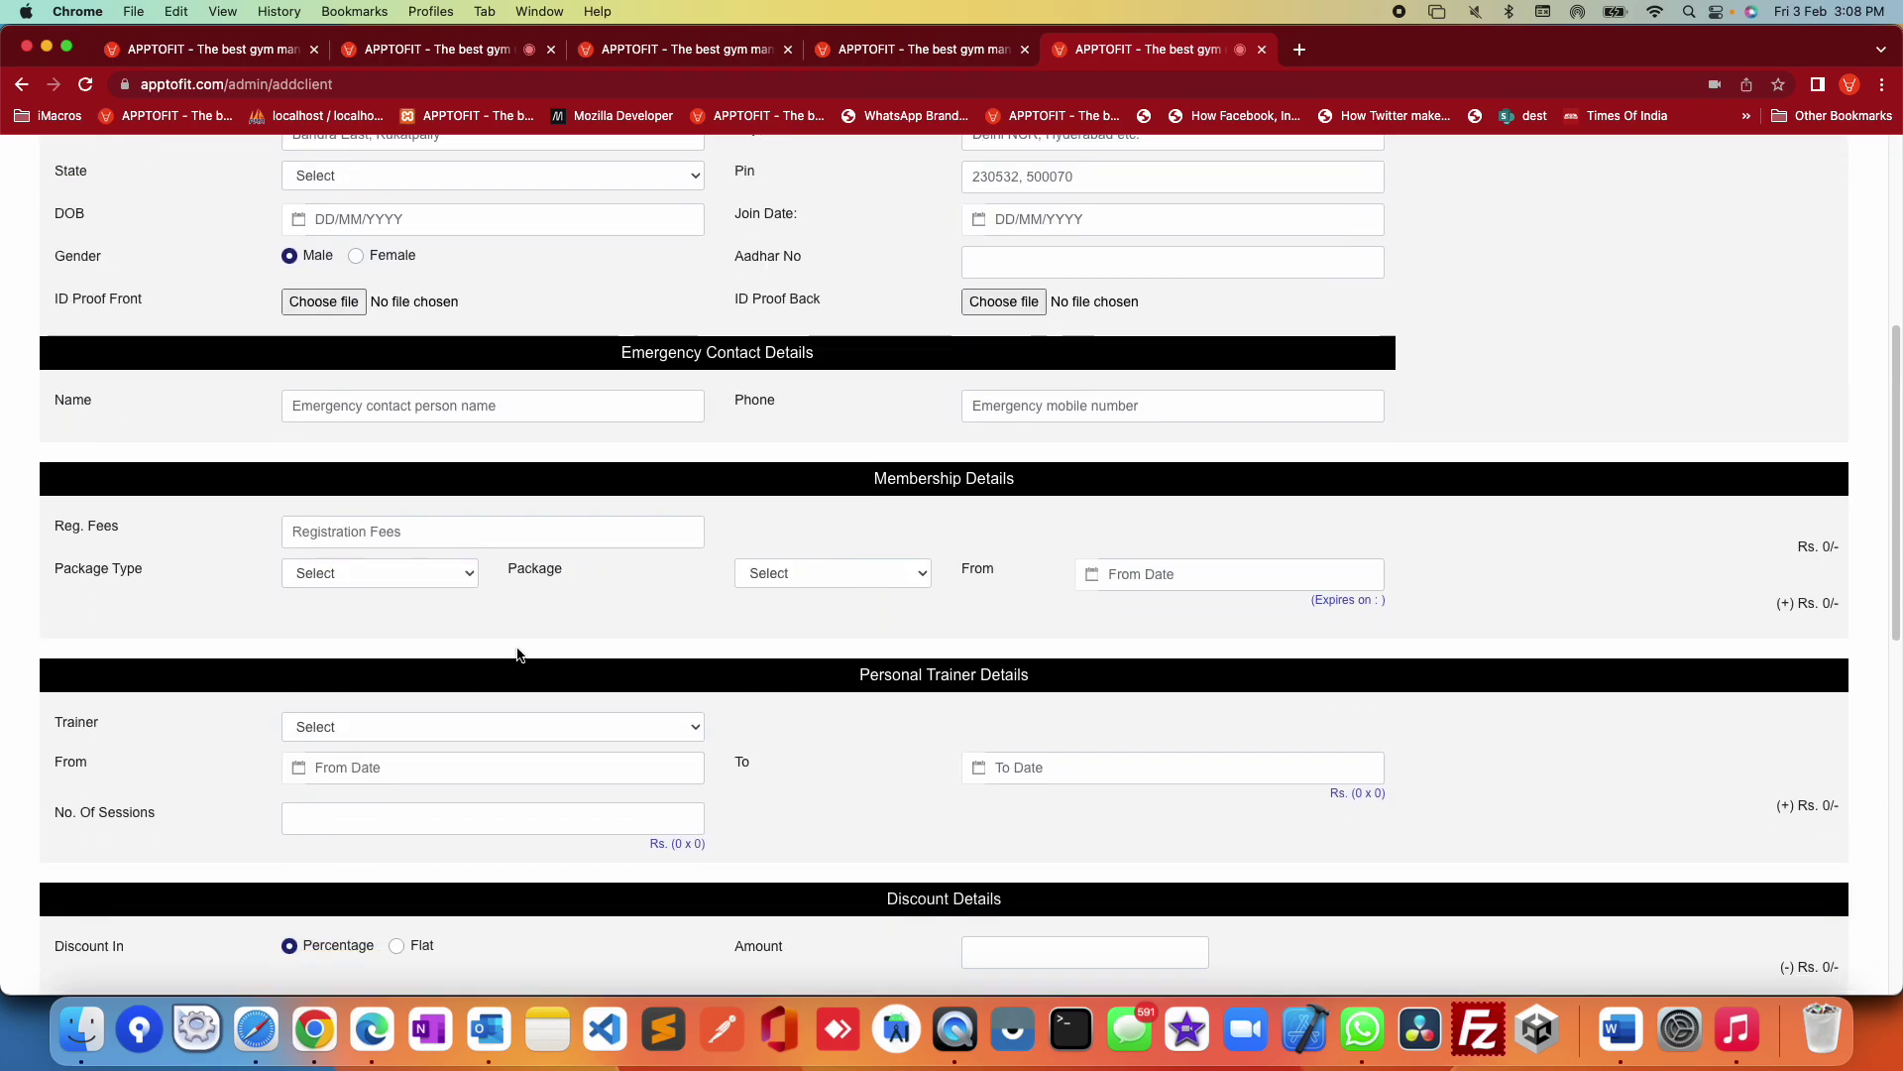
# Step: Choose a 12 Months Cardio package from 01/02/2023, expiring 31/01/2024 at Rs. 25000
pyautogui.click(432, 575)
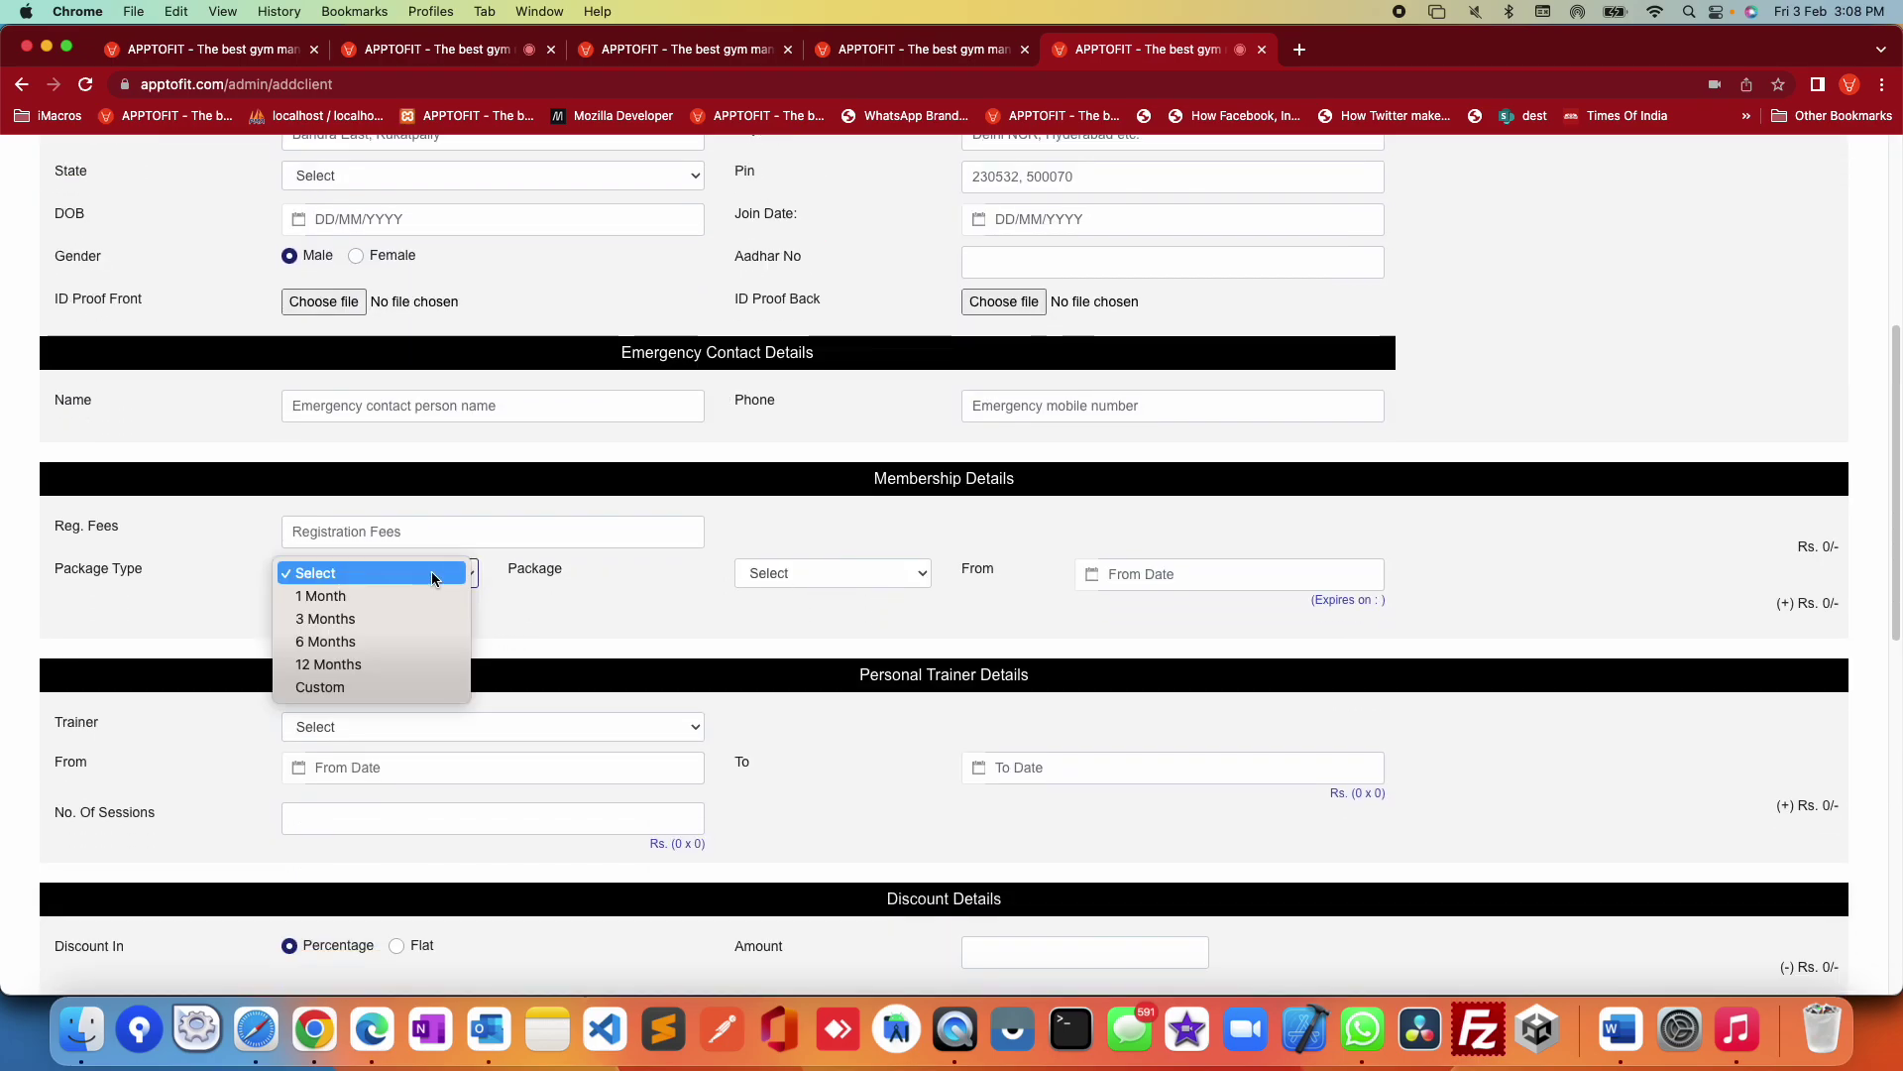
pyautogui.click(366, 659)
pyautogui.click(866, 570)
pyautogui.click(857, 627)
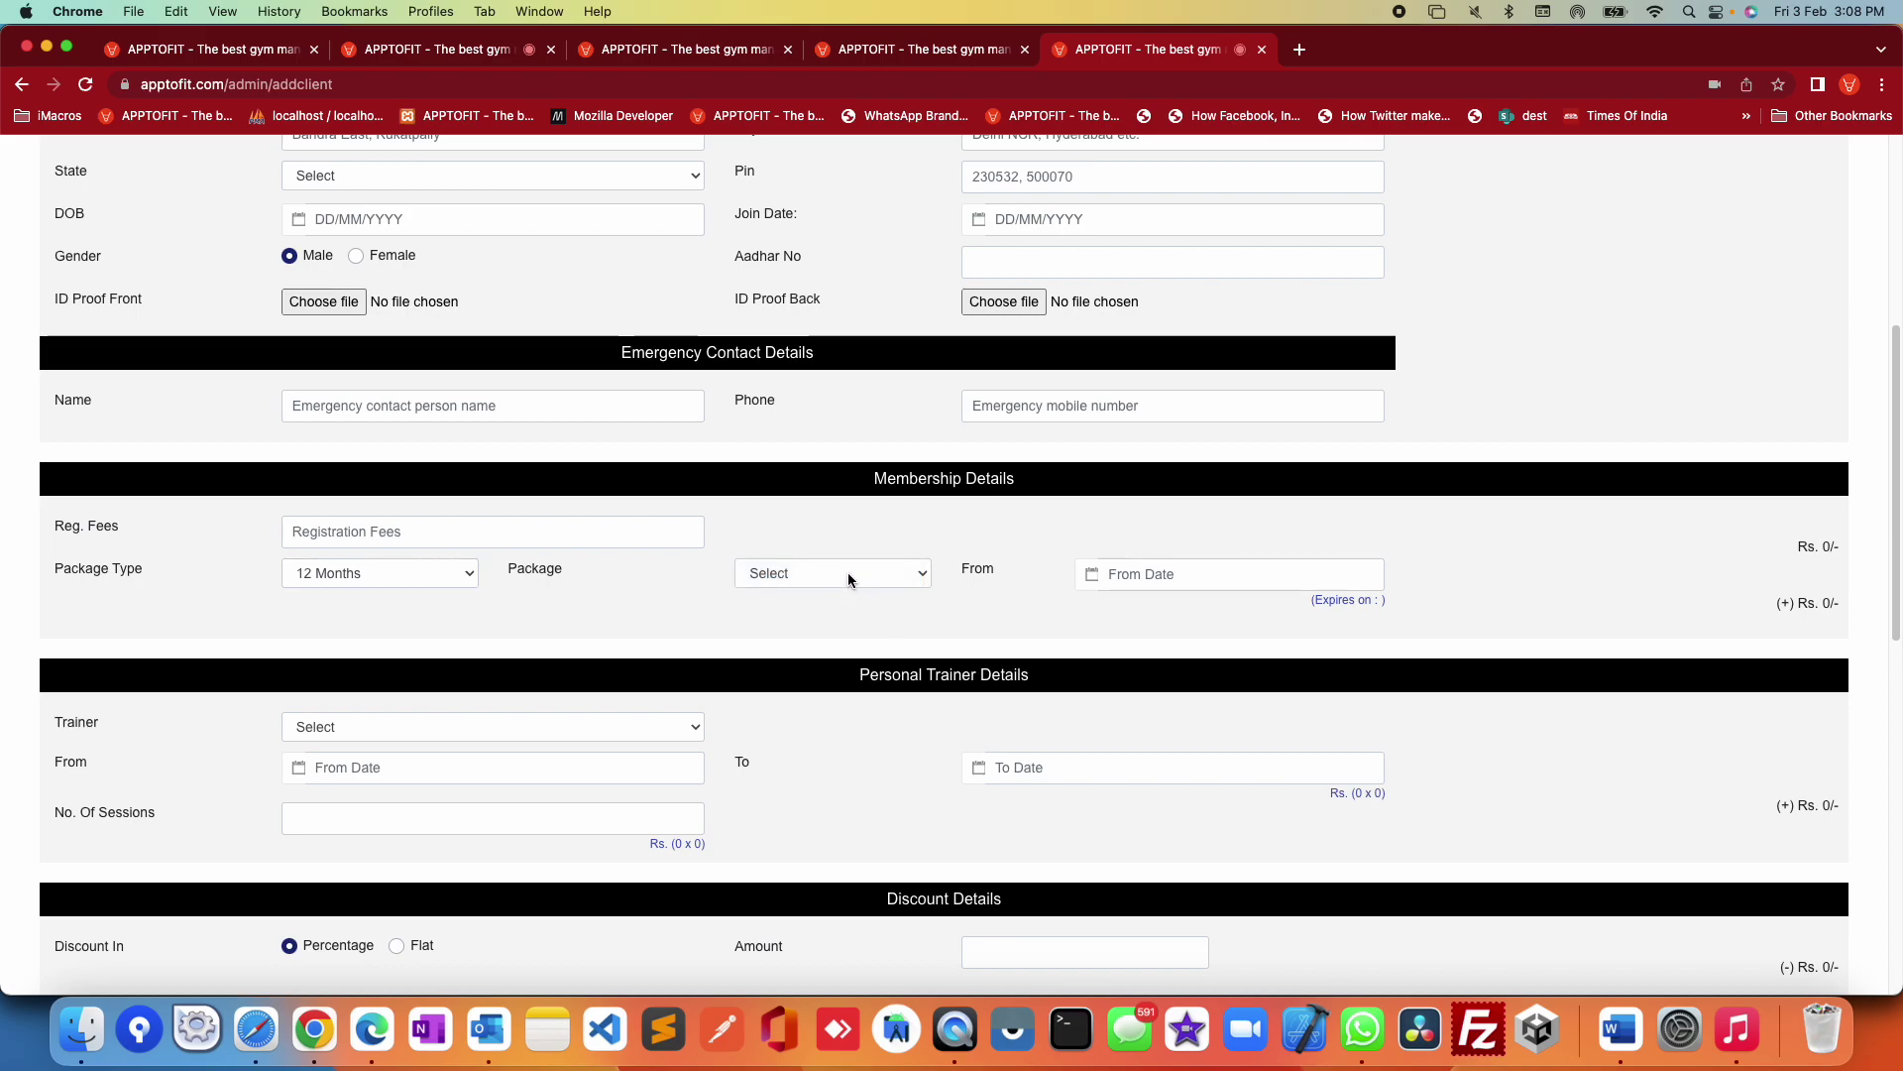
pyautogui.click(848, 573)
pyautogui.click(836, 597)
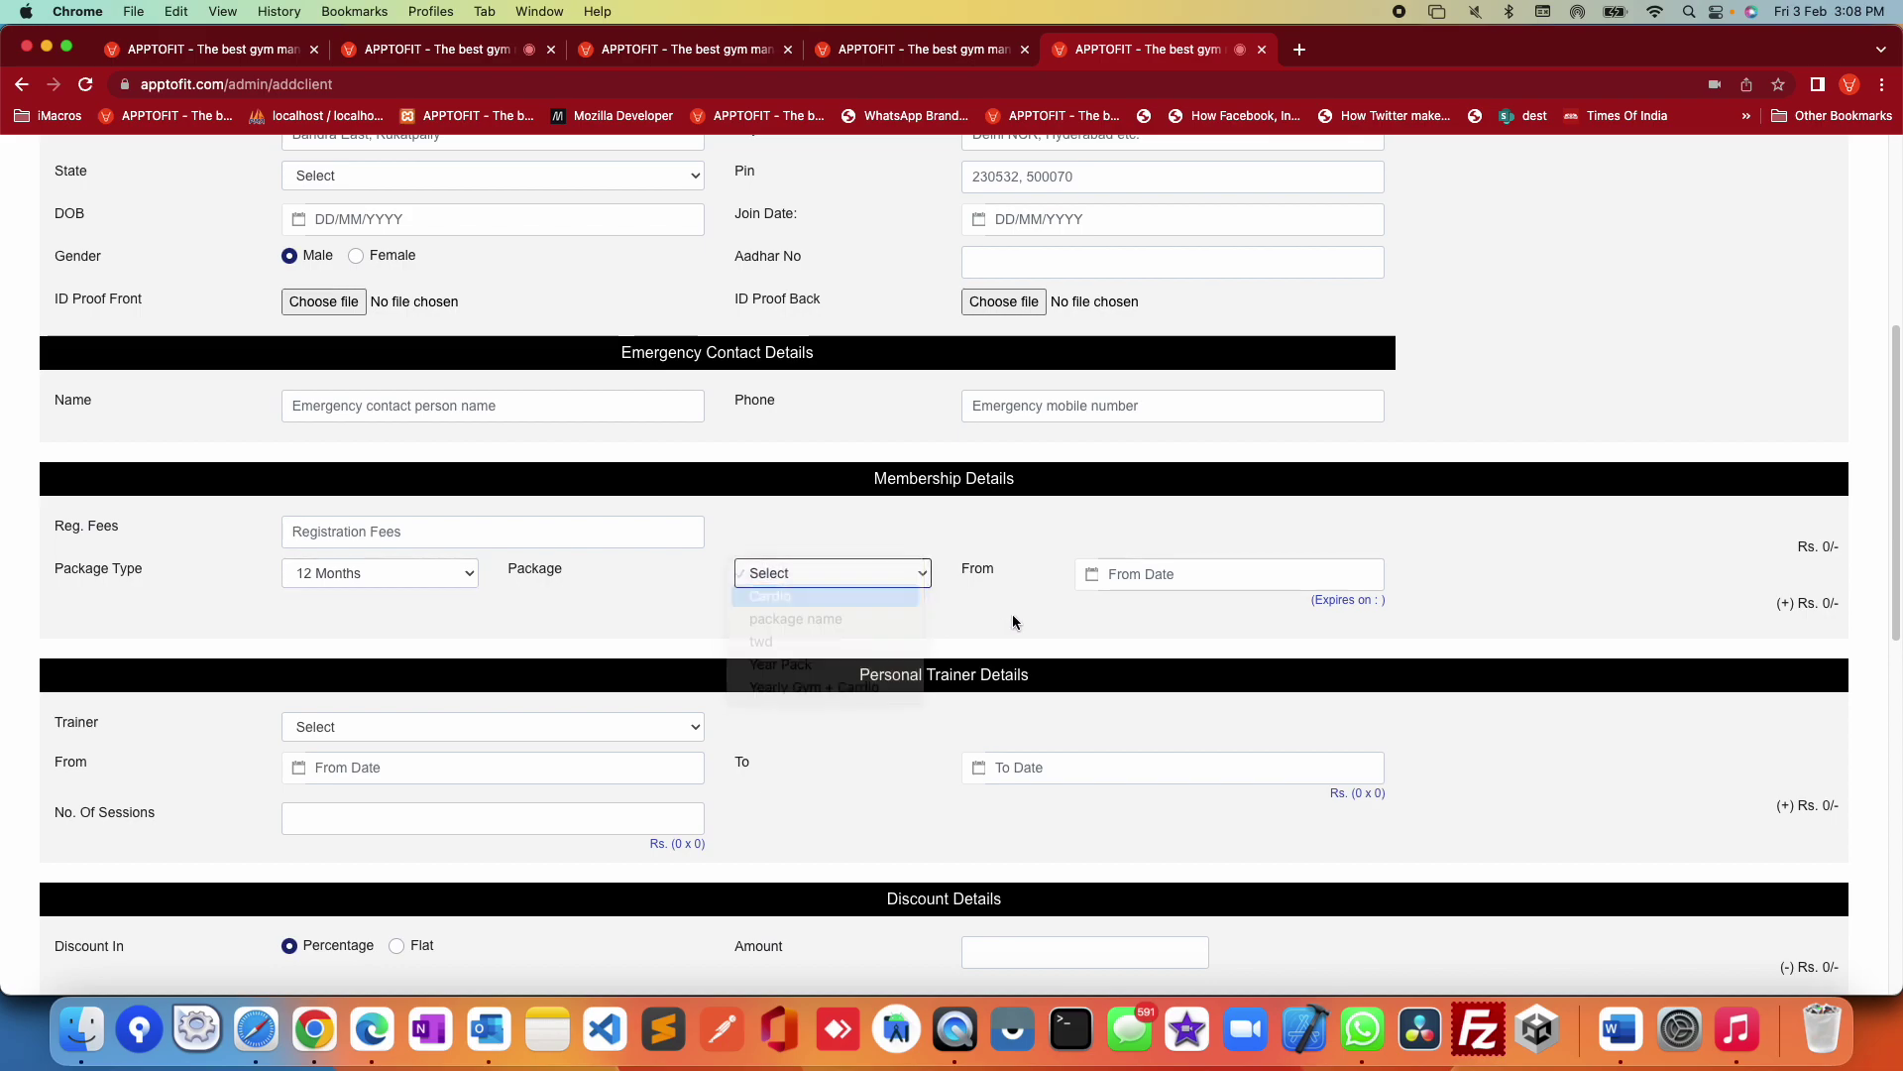
pyautogui.click(1166, 574)
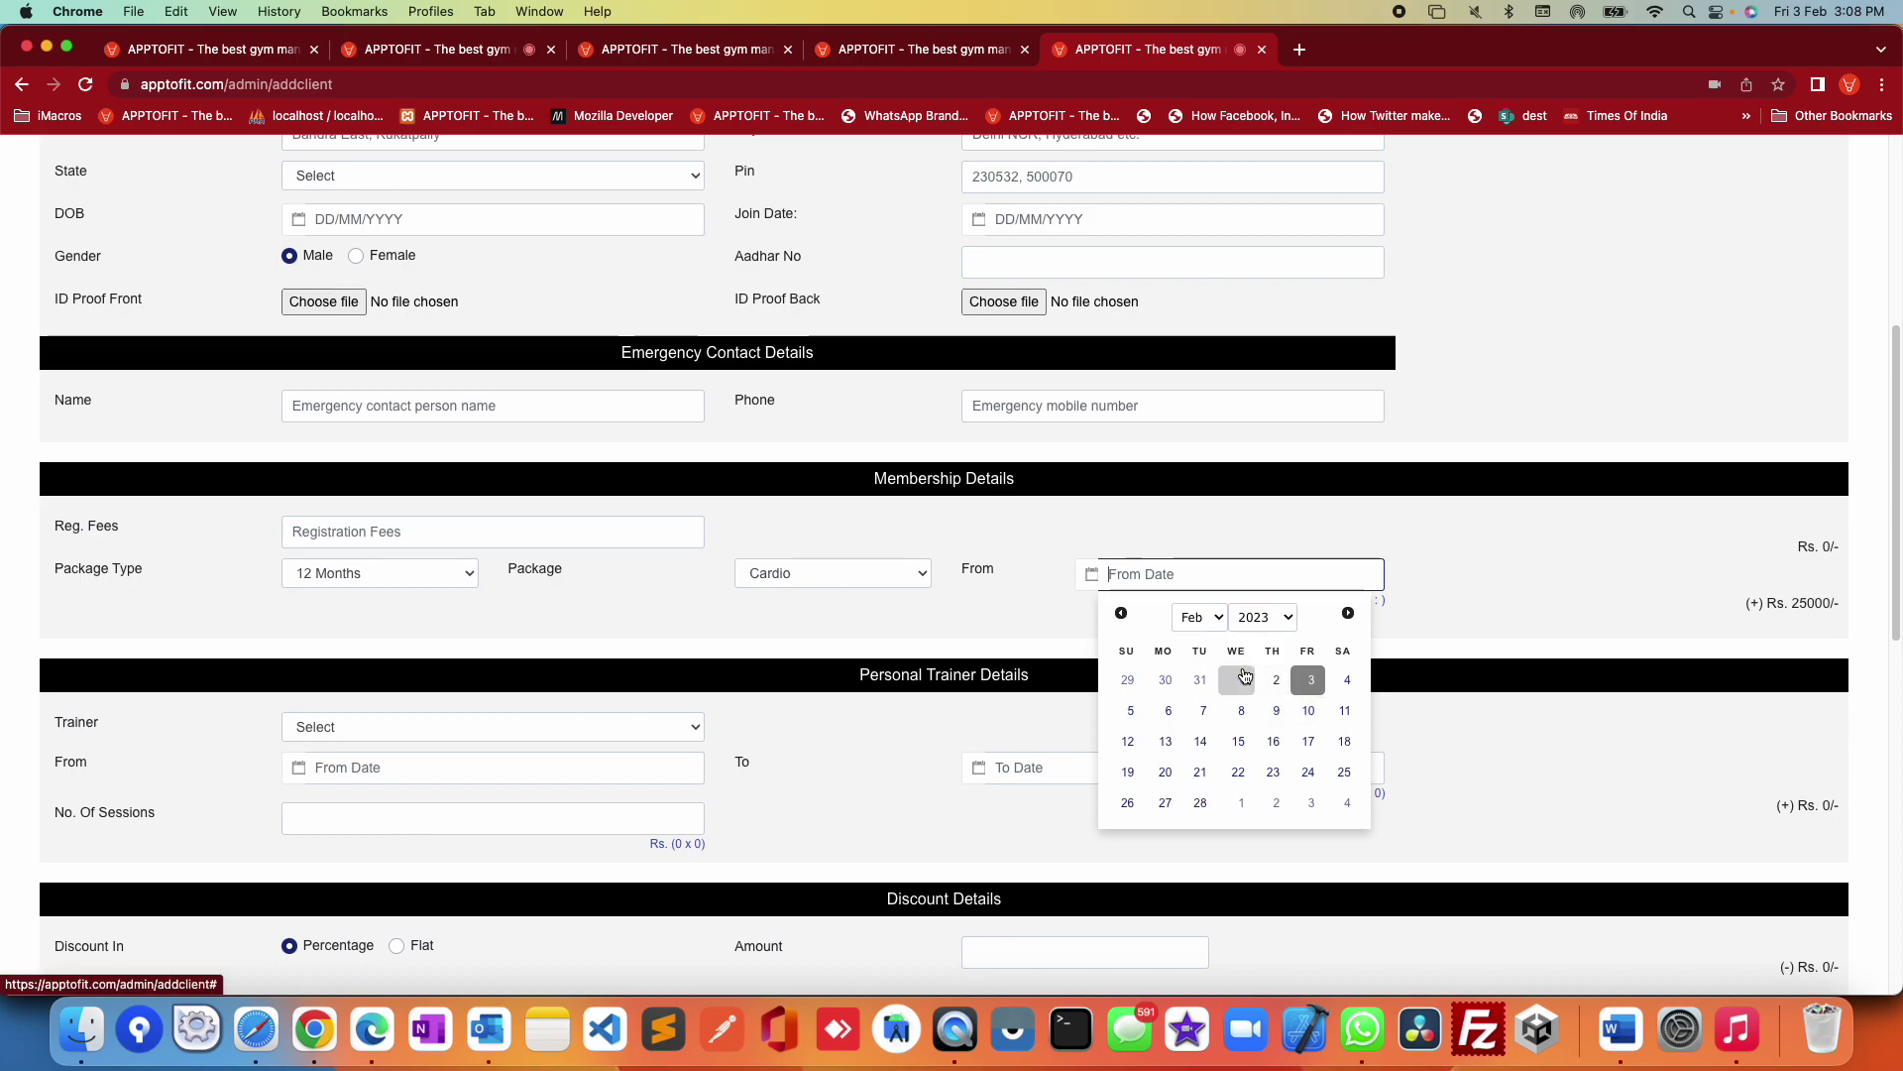
pyautogui.click(1241, 679)
pyautogui.doubleClick(1805, 602)
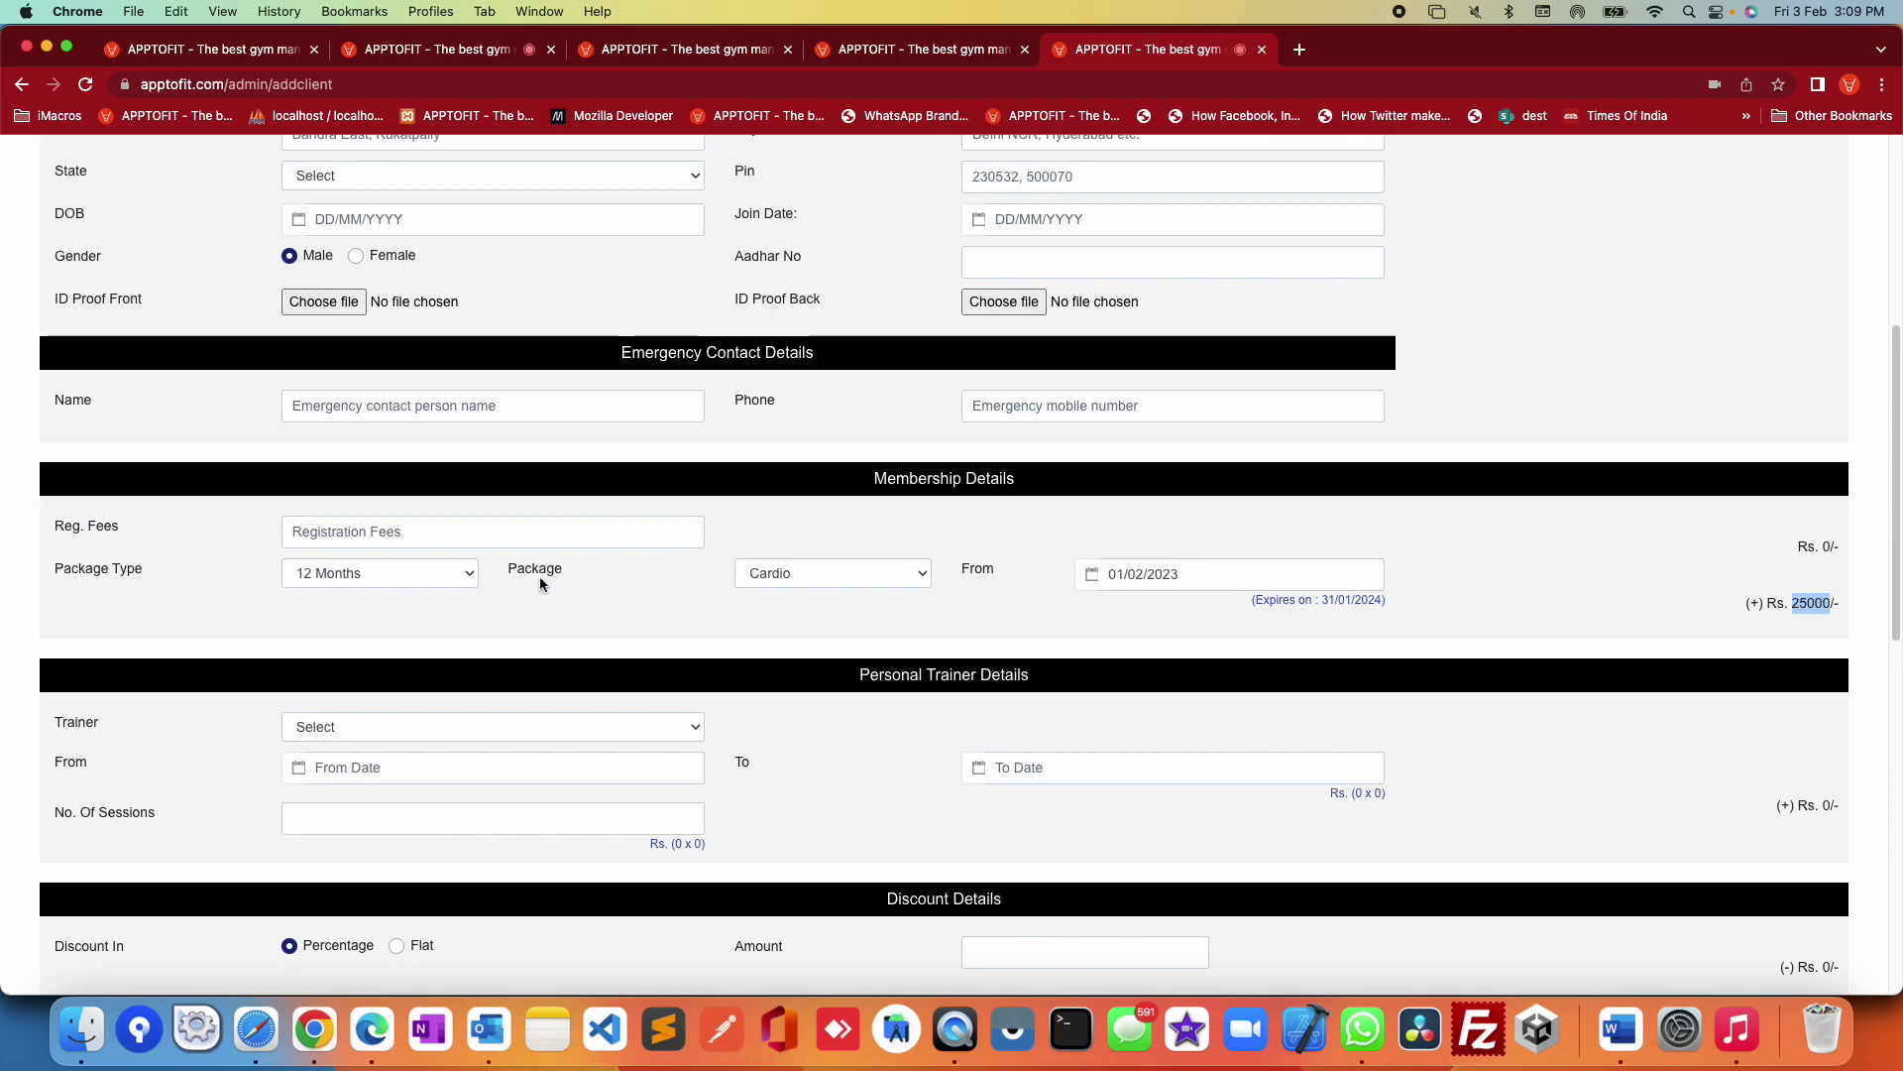
pyautogui.moveTo(1437, 607); pyautogui.dragTo(1256, 607)
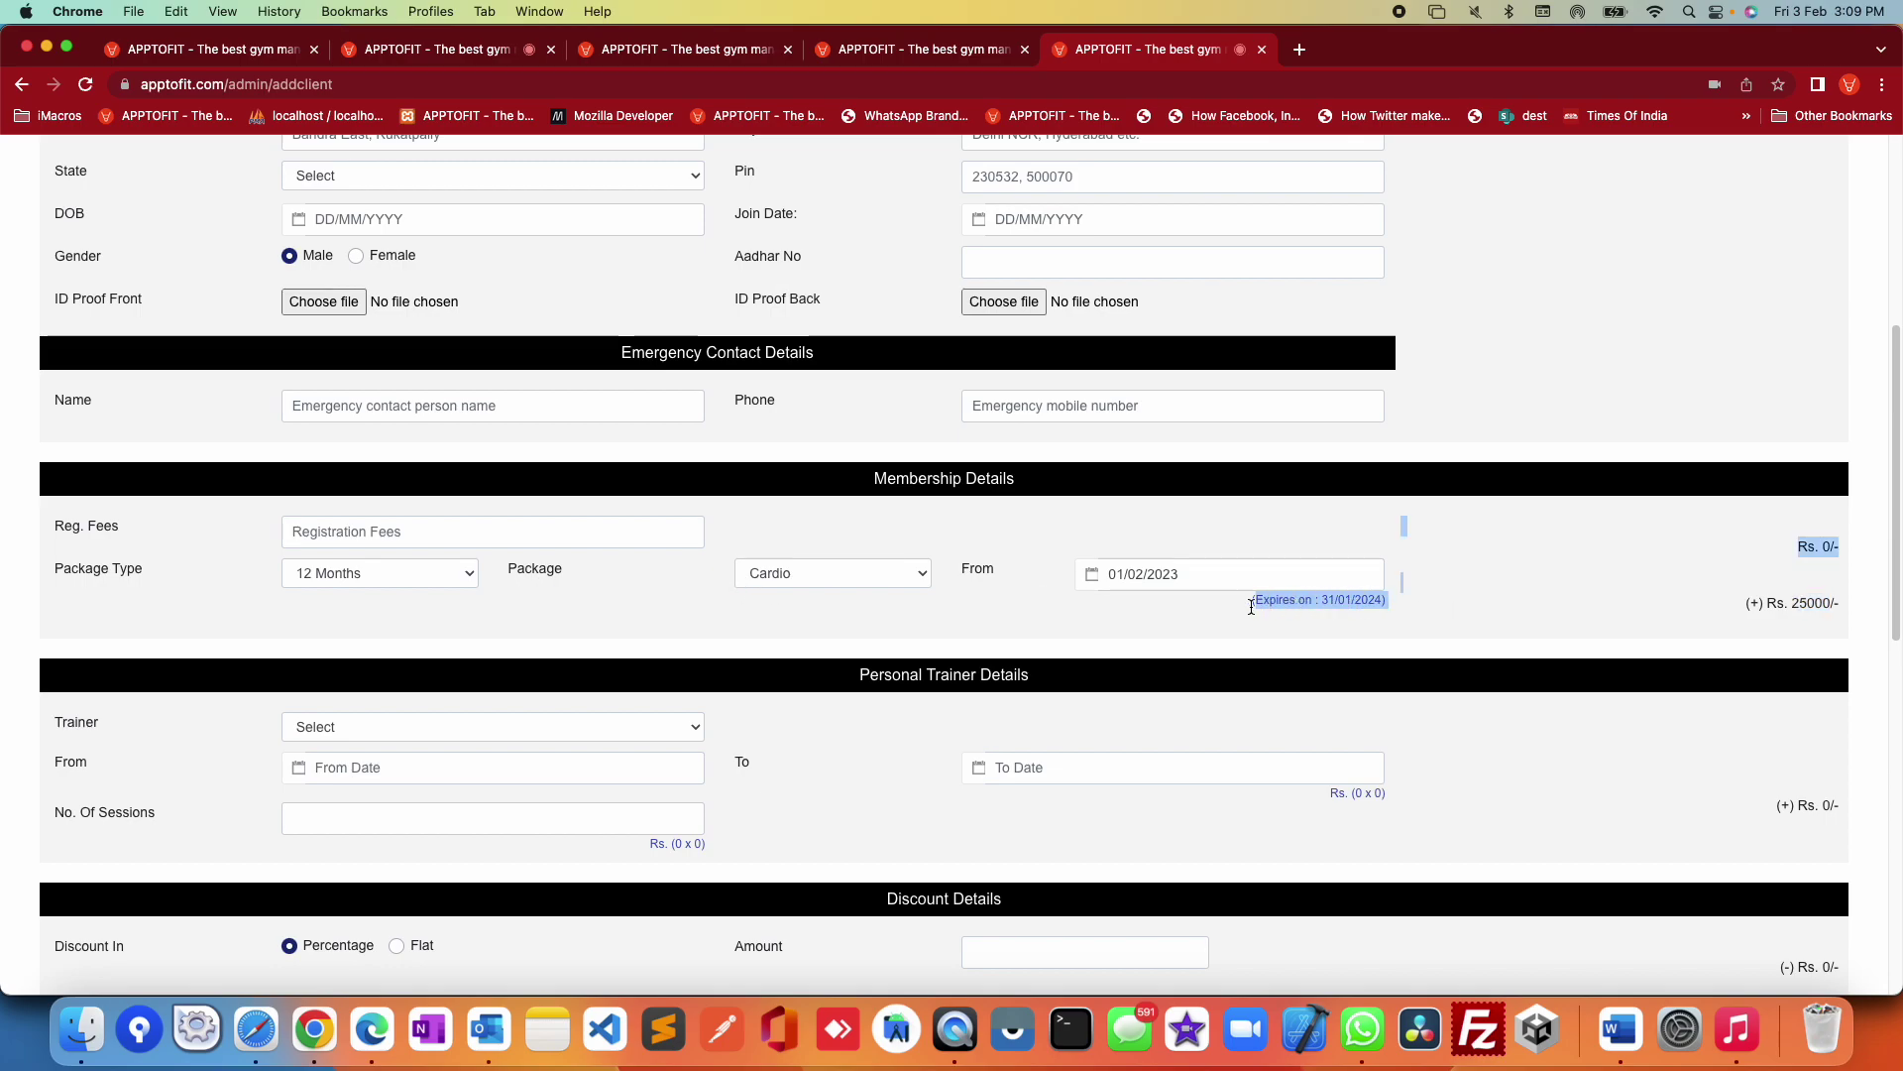
pyautogui.scroll(-3, 1239, 604)
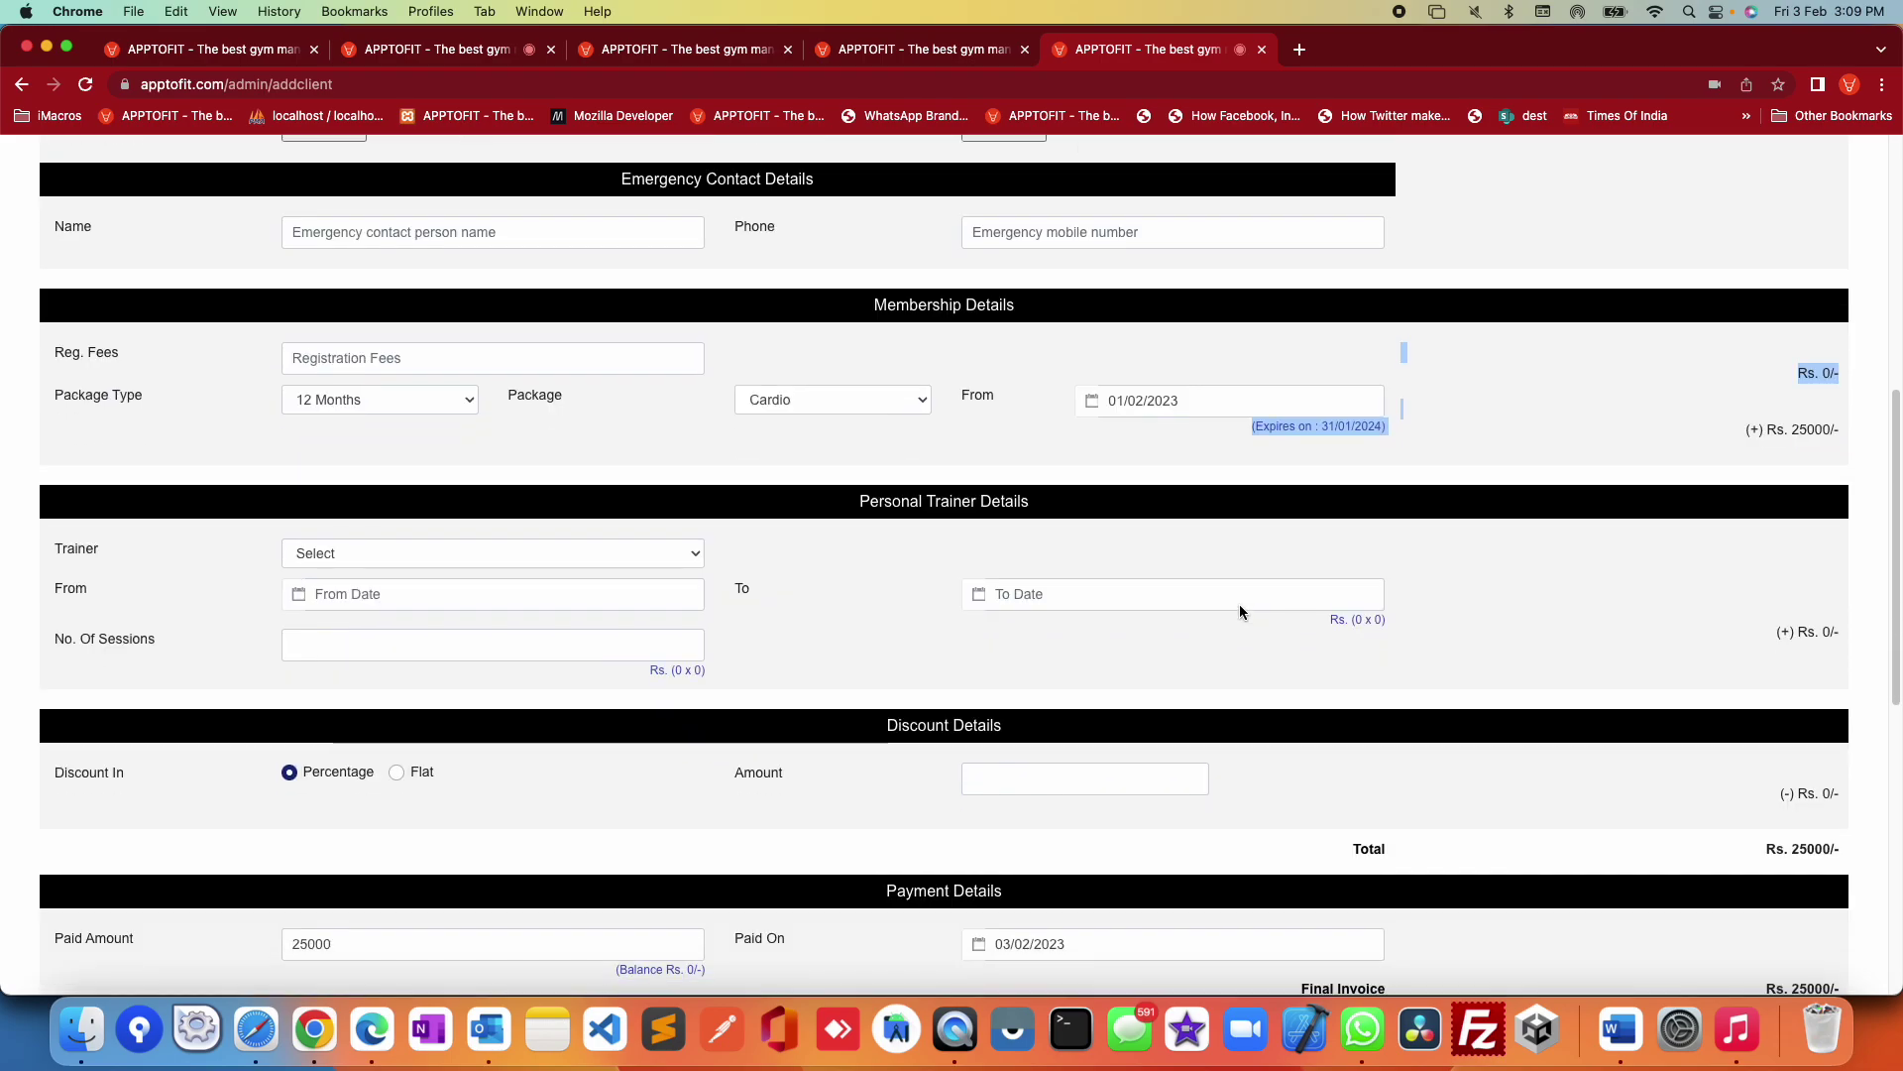
# Step: Assign trainer Mr john from 01/02/2023 to 28/02/2023 for a Rs. 1000 charge
pyautogui.click(431, 560)
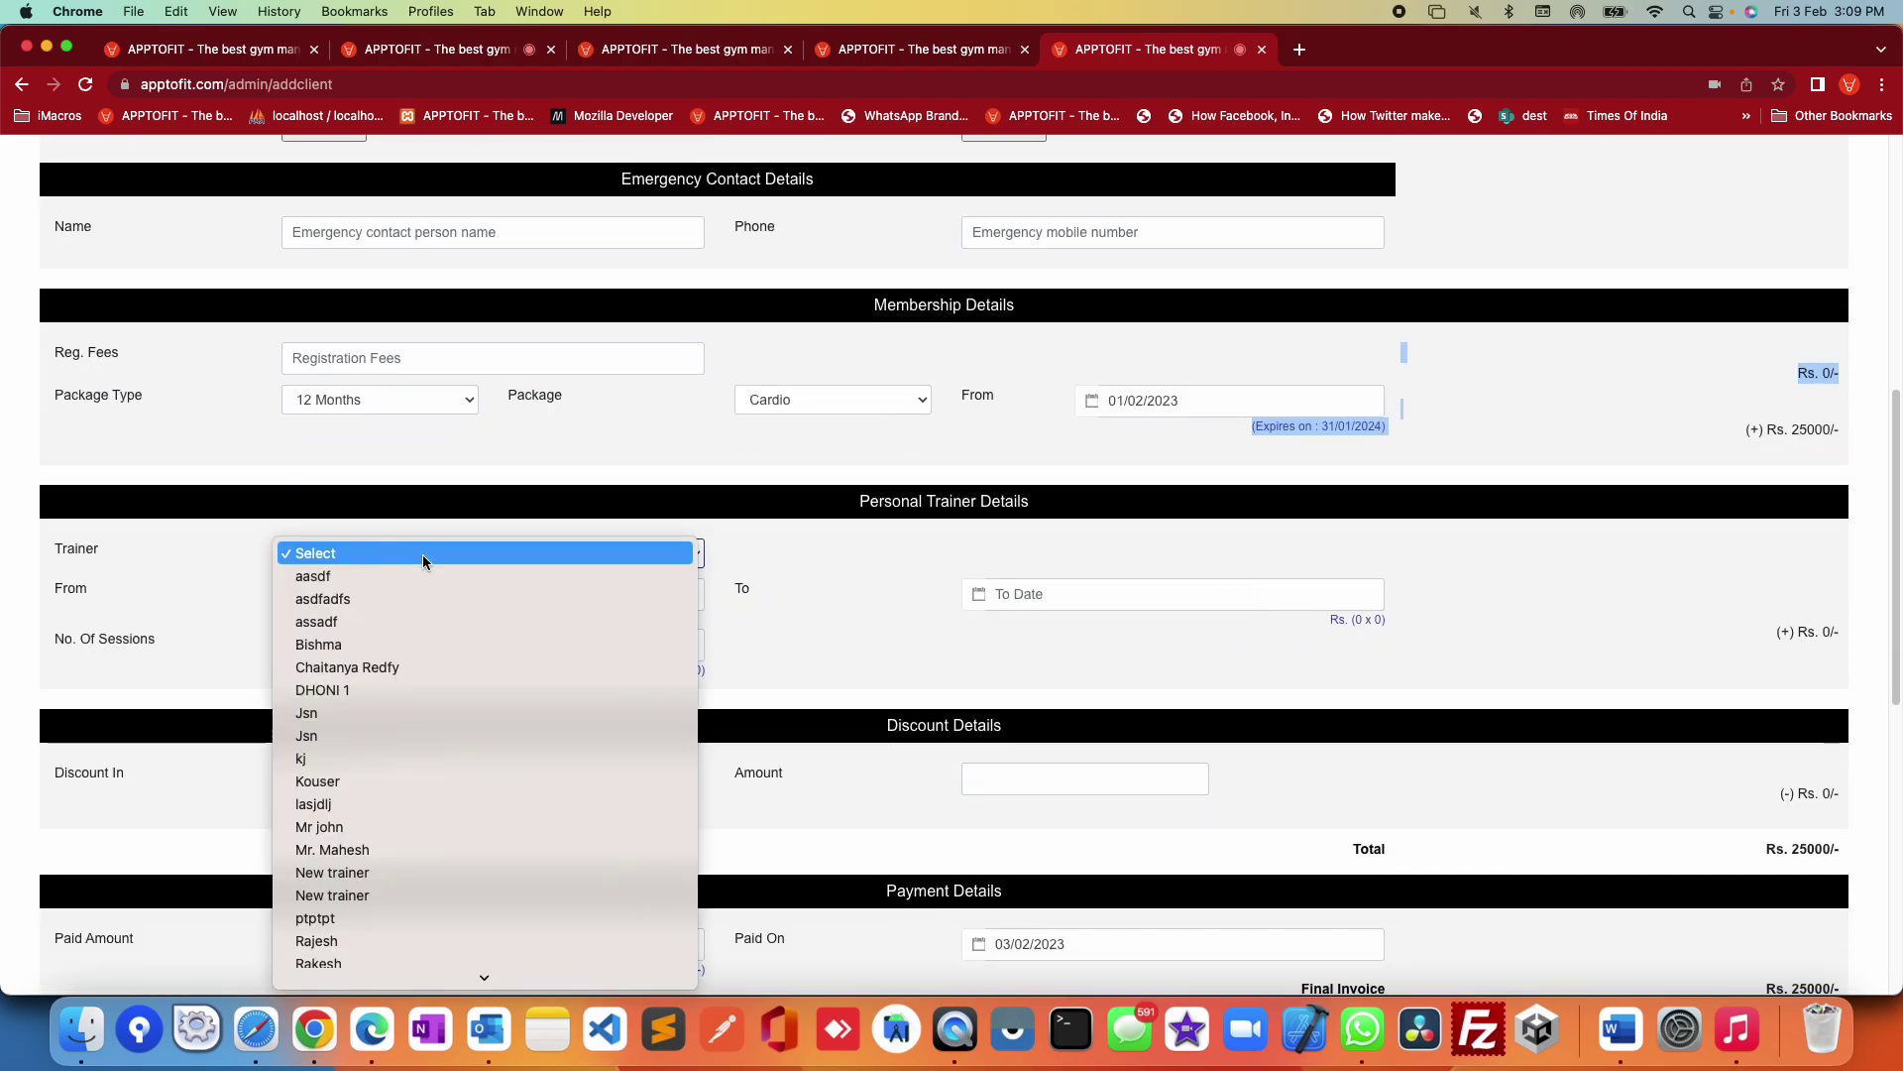
pyautogui.click(352, 827)
pyautogui.click(597, 605)
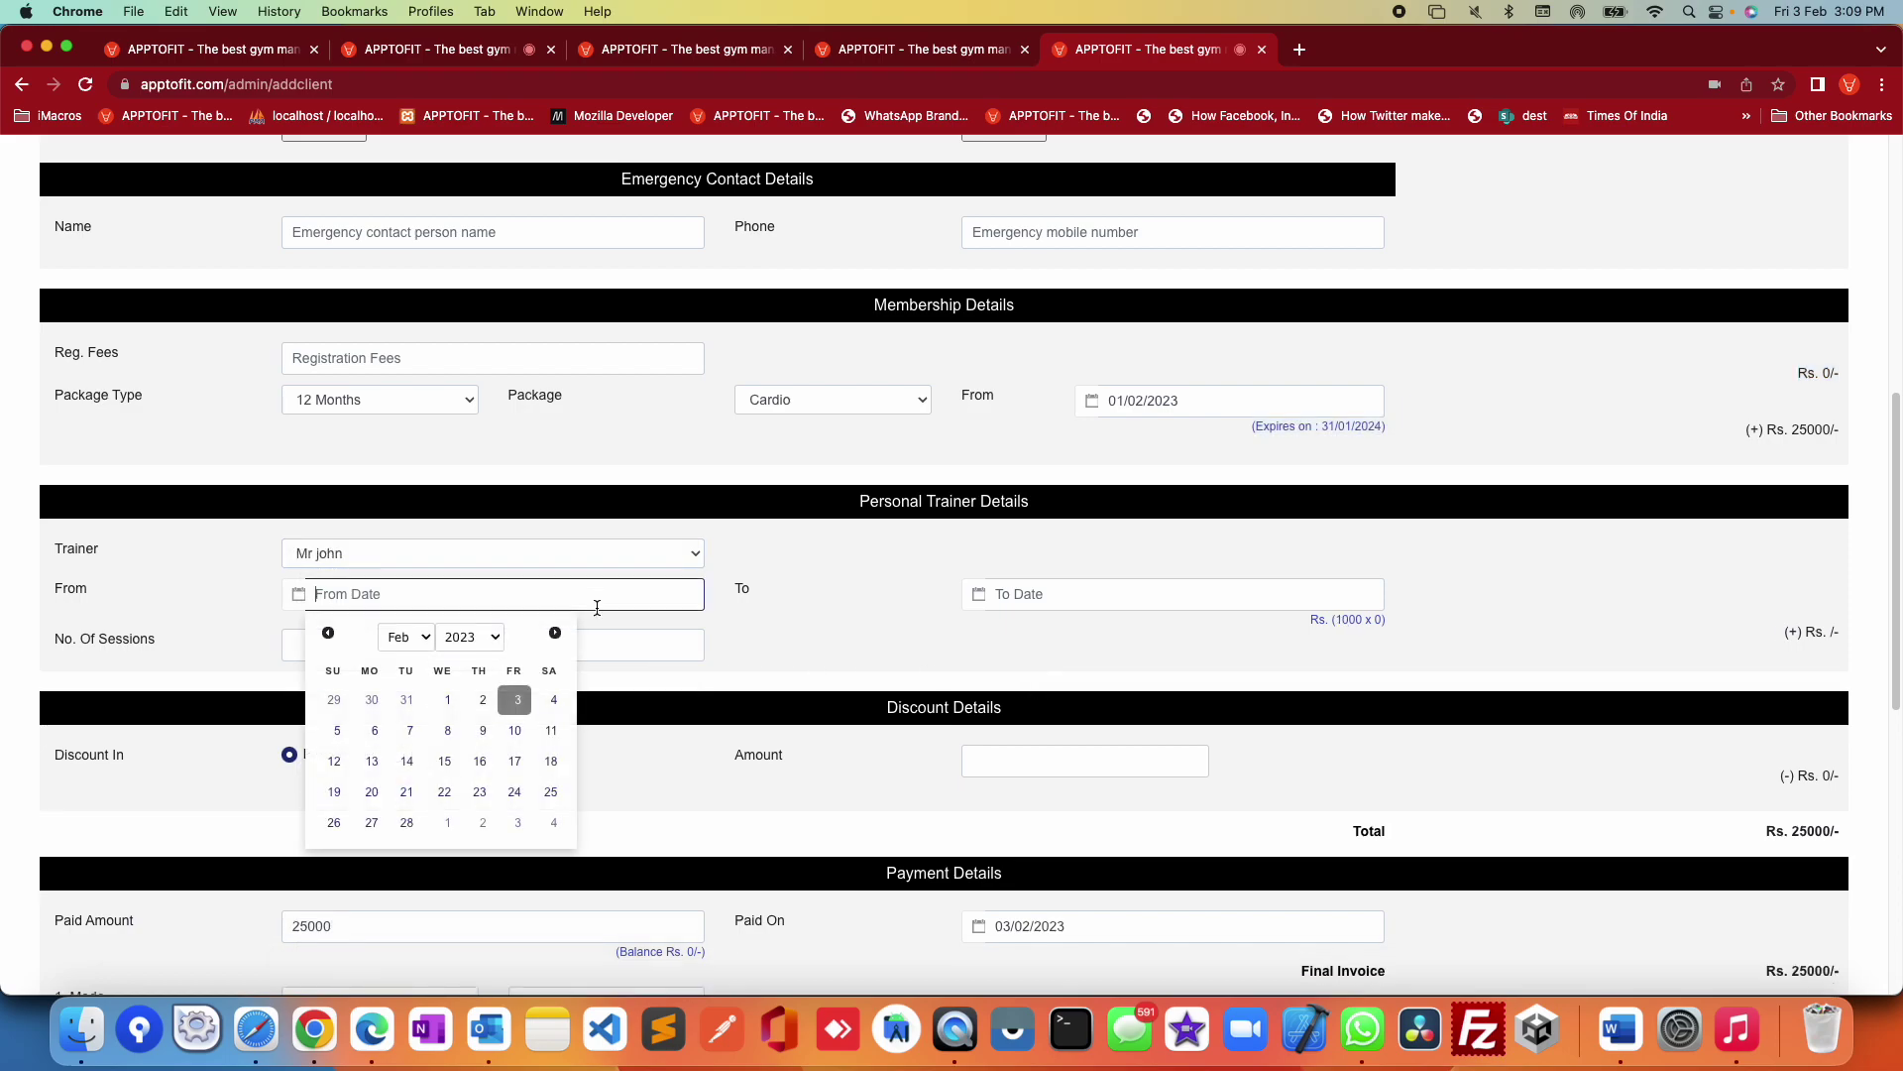
pyautogui.click(447, 699)
pyautogui.click(1064, 600)
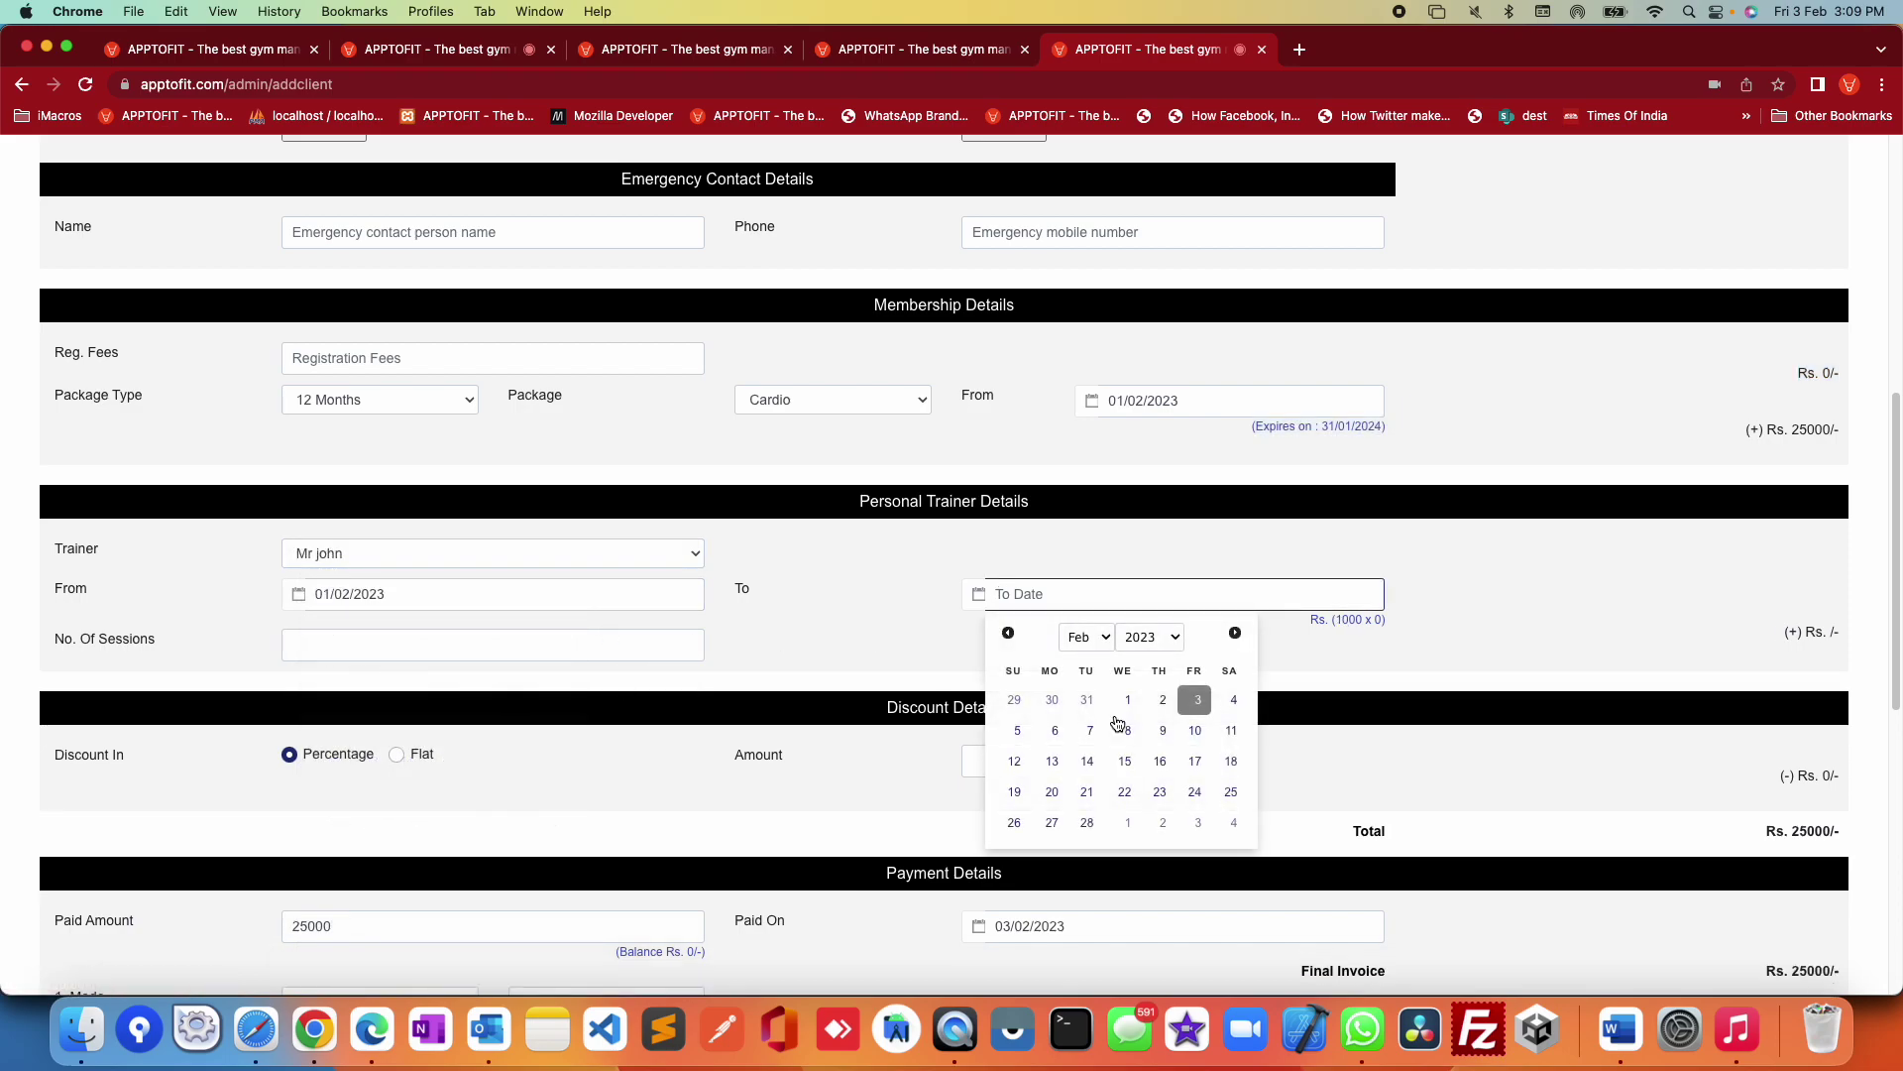
pyautogui.click(1086, 824)
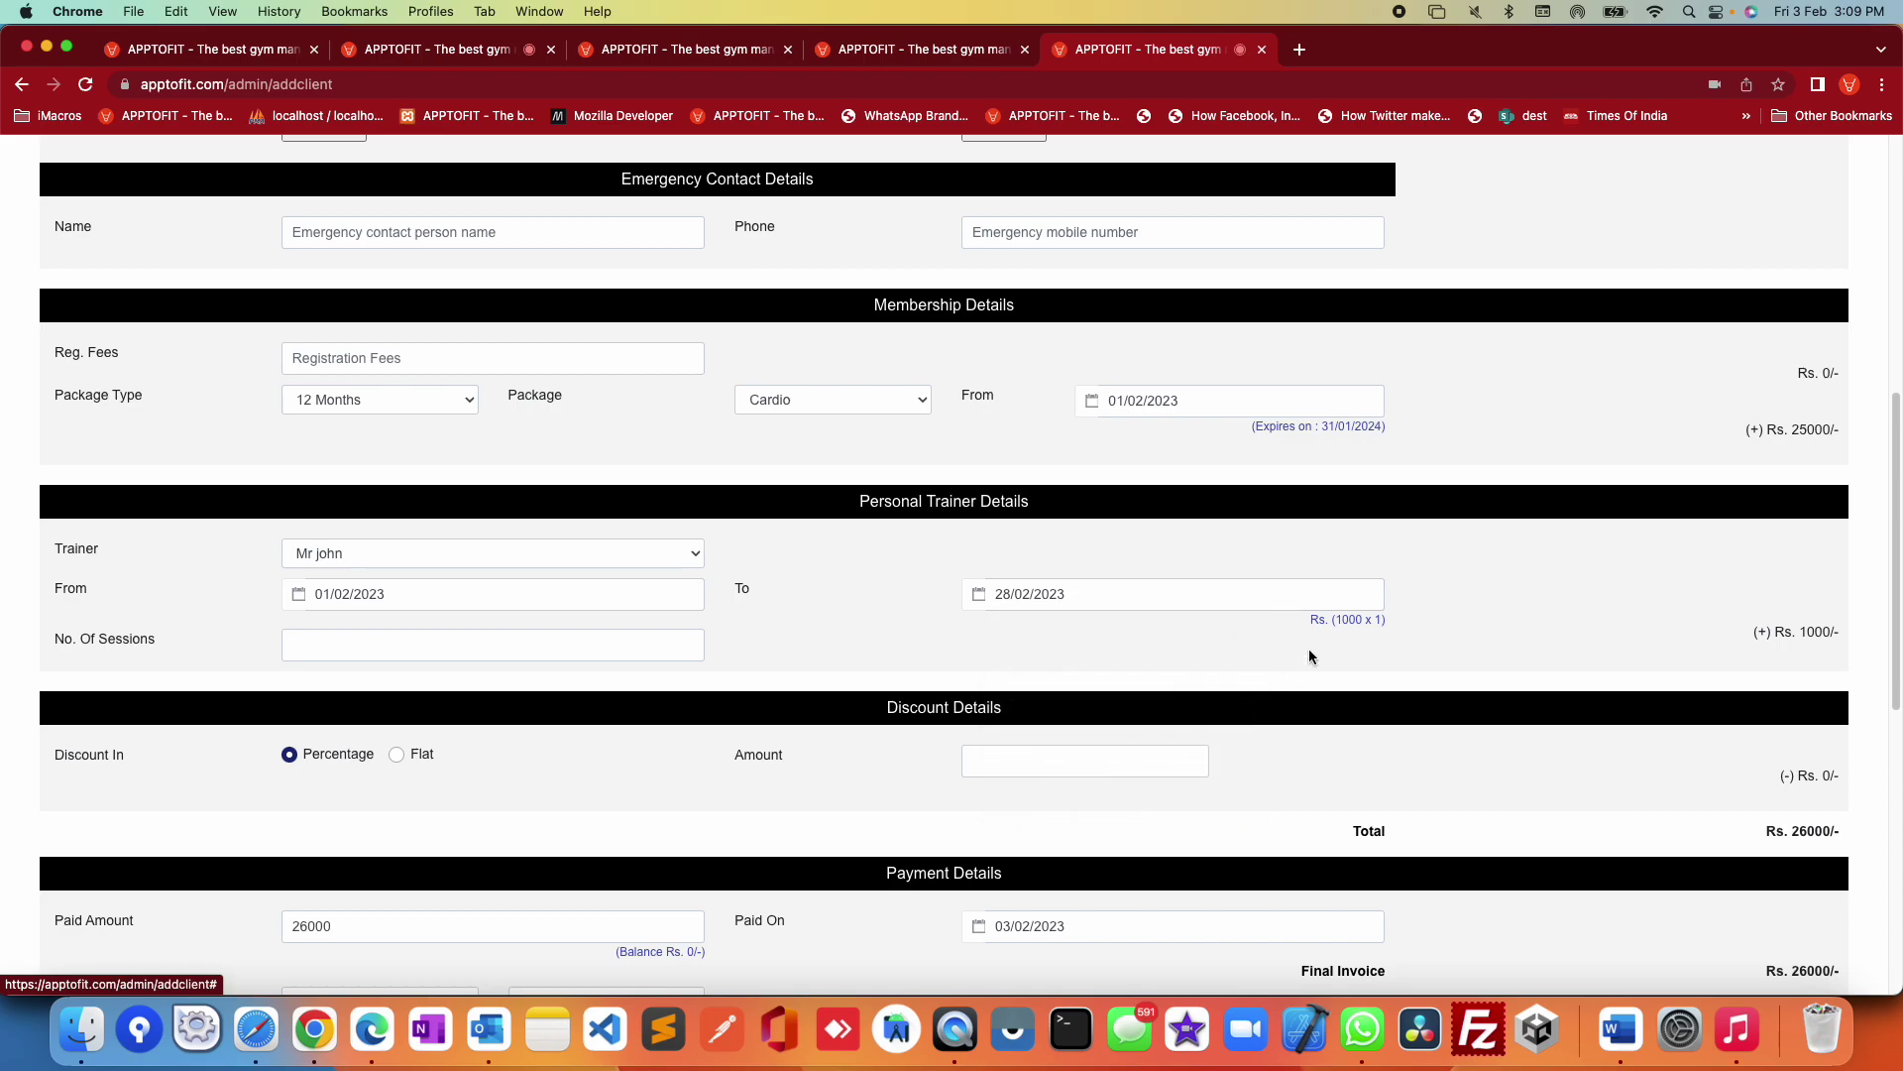
pyautogui.moveTo(1331, 618); pyautogui.dragTo(1813, 628)
pyautogui.doubleClick(1813, 631)
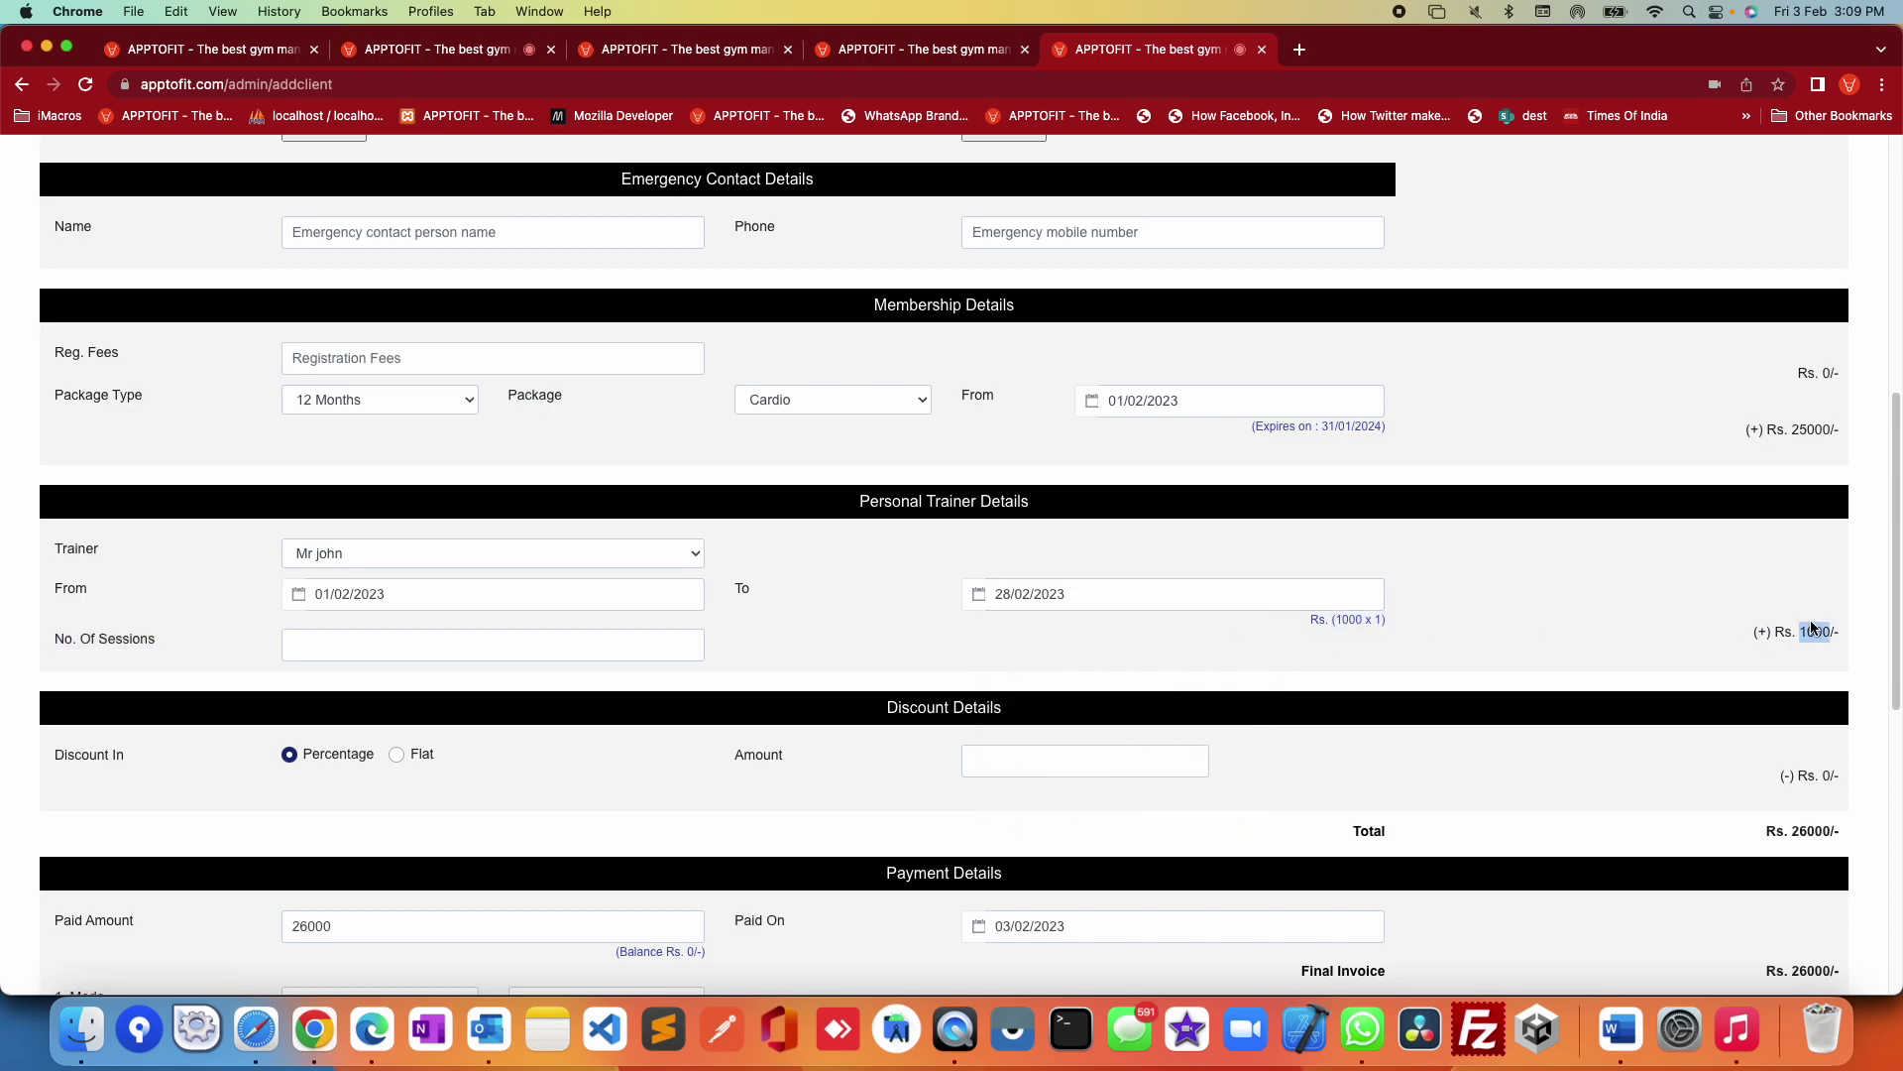
pyautogui.scroll(-1, 1193, 761)
# Step: Apply a flat Rs. 1000 discount, bringing the total to Rs. 25000
pyautogui.click(413, 712)
pyautogui.click(1025, 707)
pyautogui.write('1000')
pyautogui.click(1283, 729)
pyautogui.doubleClick(1775, 778)
pyautogui.scroll(-3, 1752, 776)
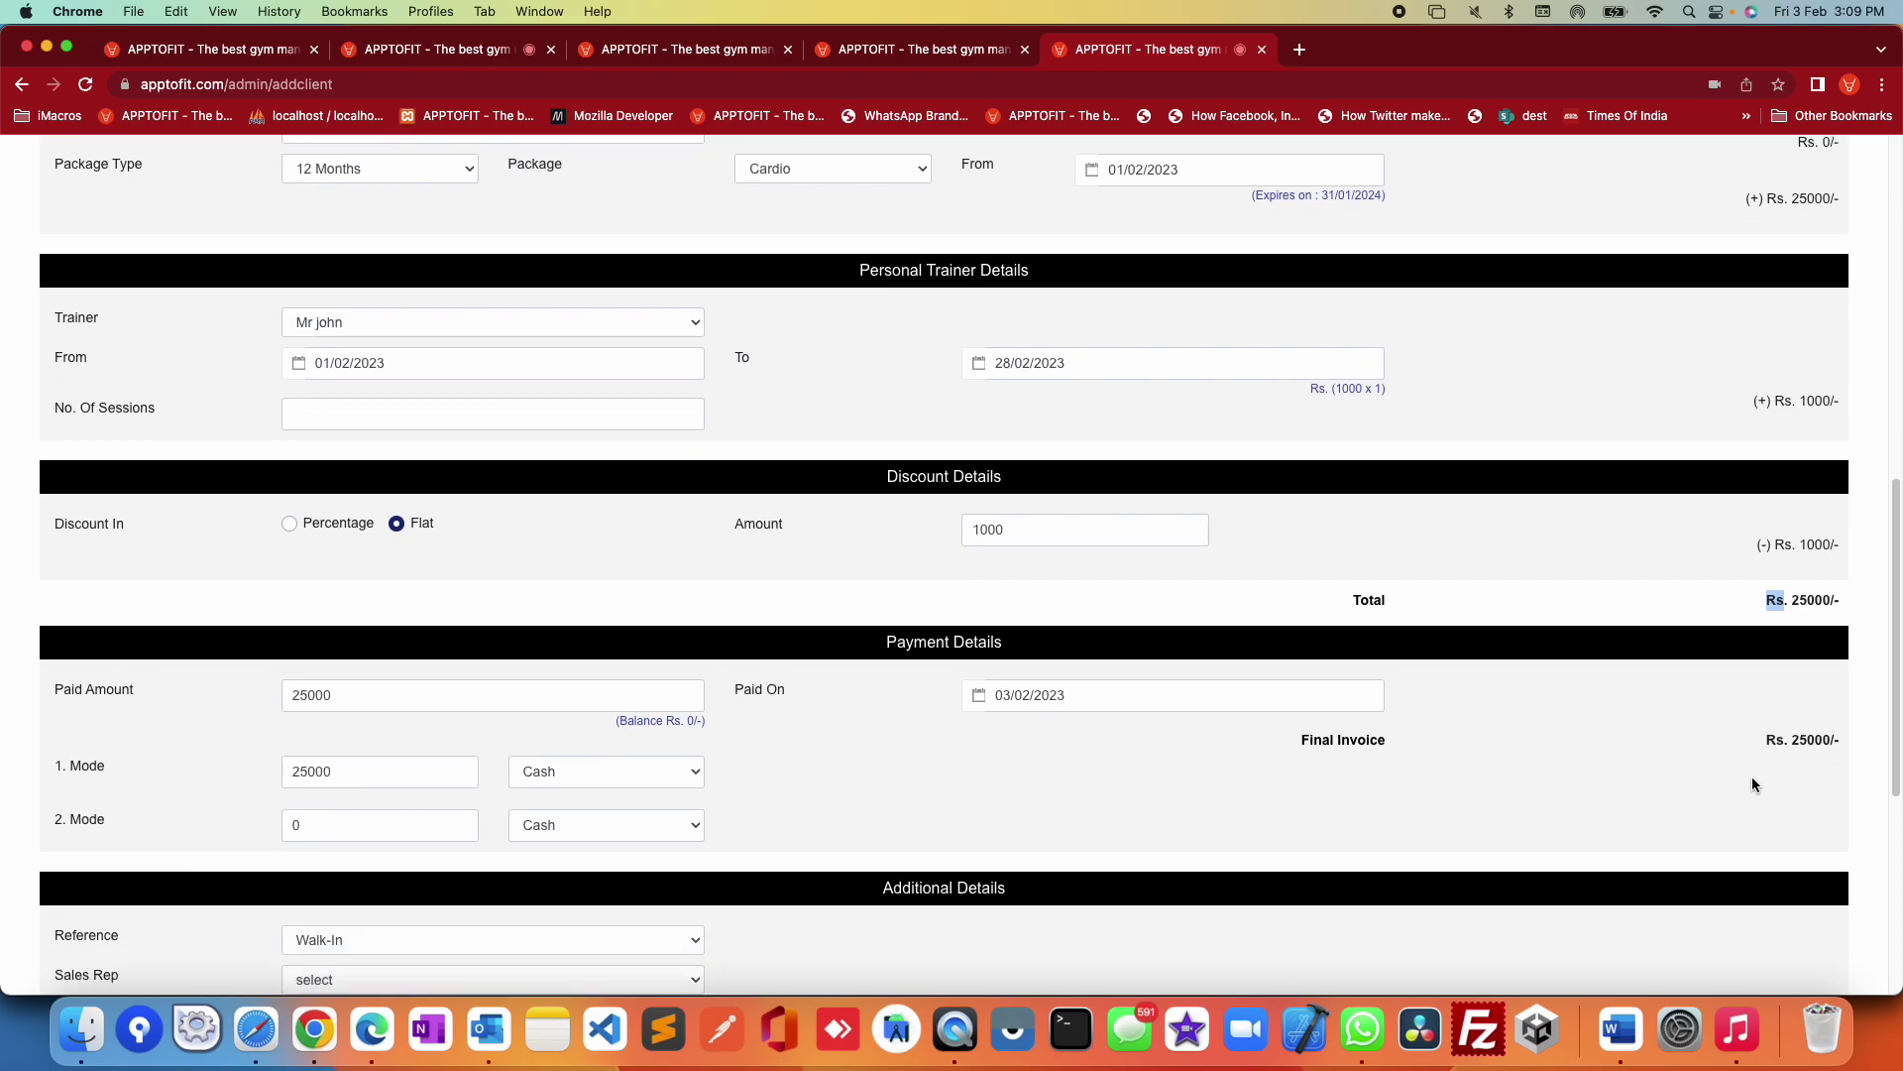
# Step: Change the paid amount to 15000, leaving a Rs. 10000 balance
pyautogui.moveTo(463, 694); pyautogui.dragTo(175, 698)
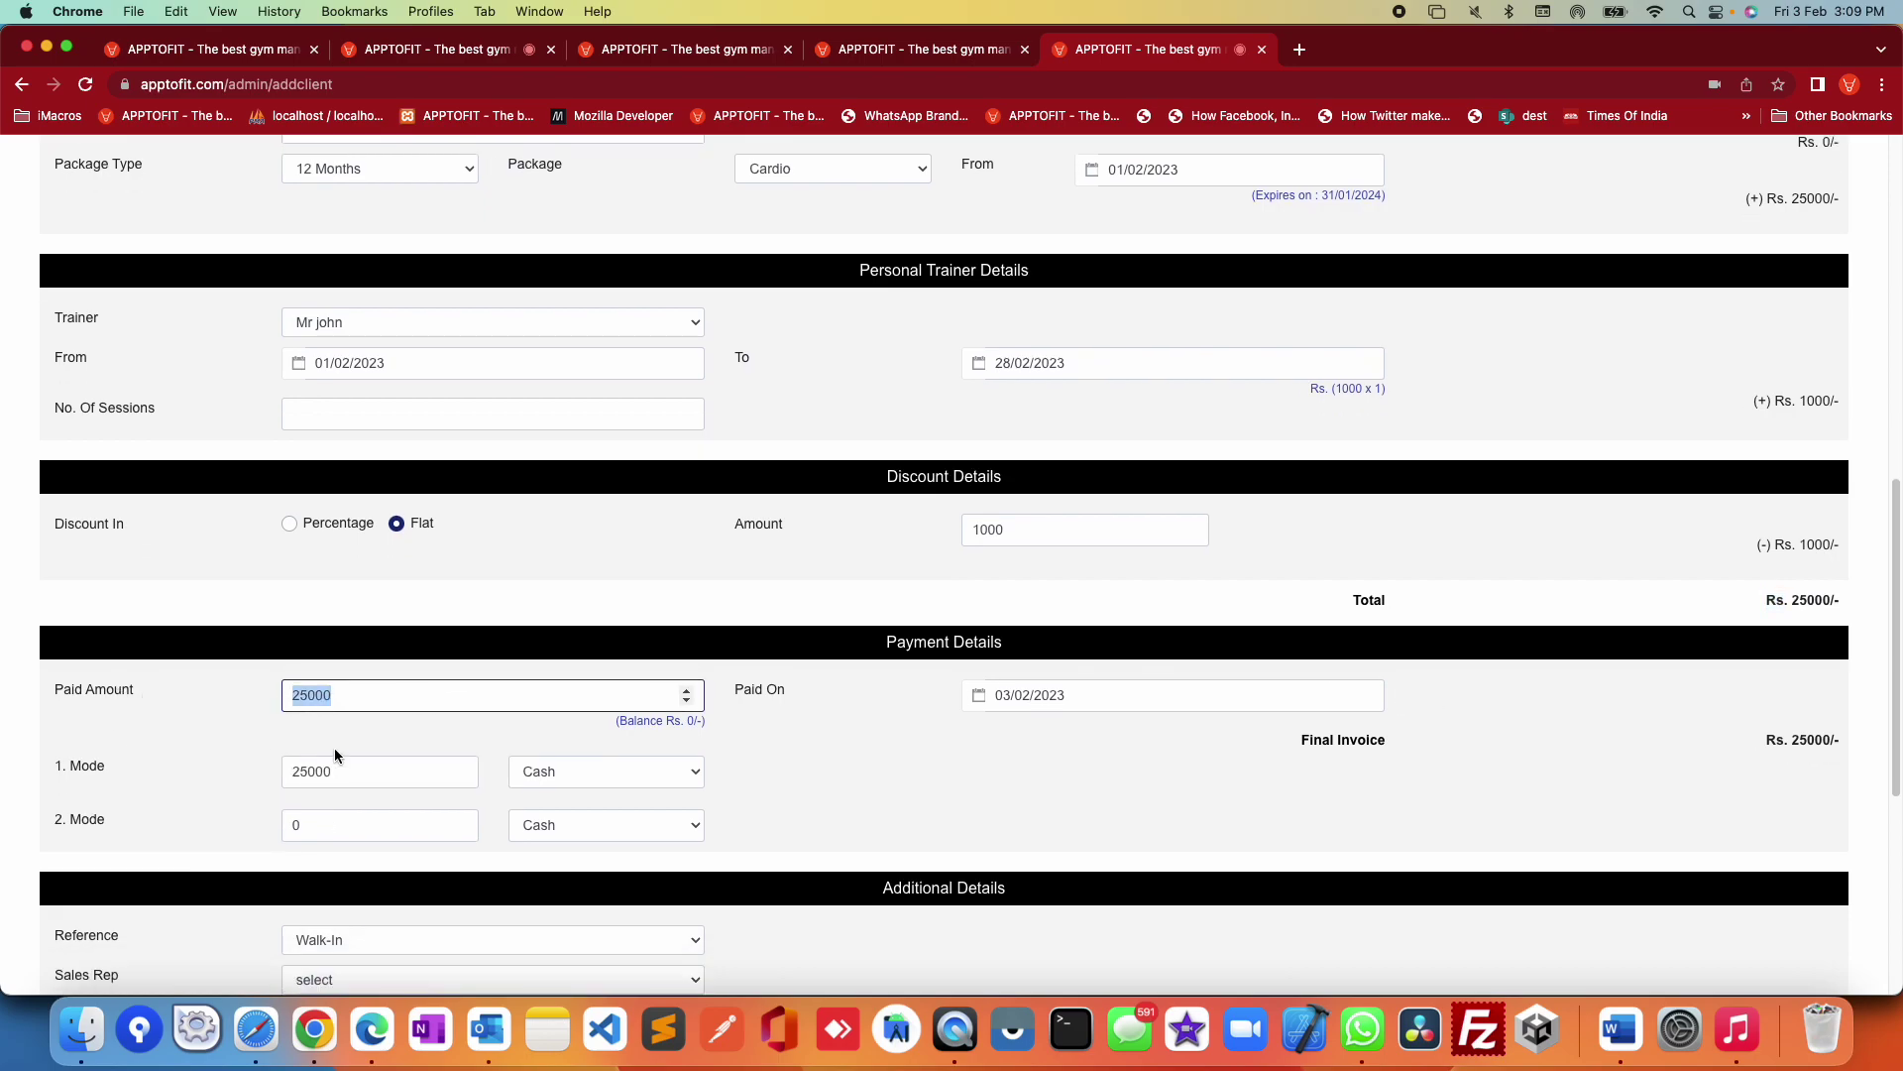
pyautogui.click(299, 698)
pyautogui.press('BackSpace')
pyautogui.write('1')
pyautogui.click(884, 759)
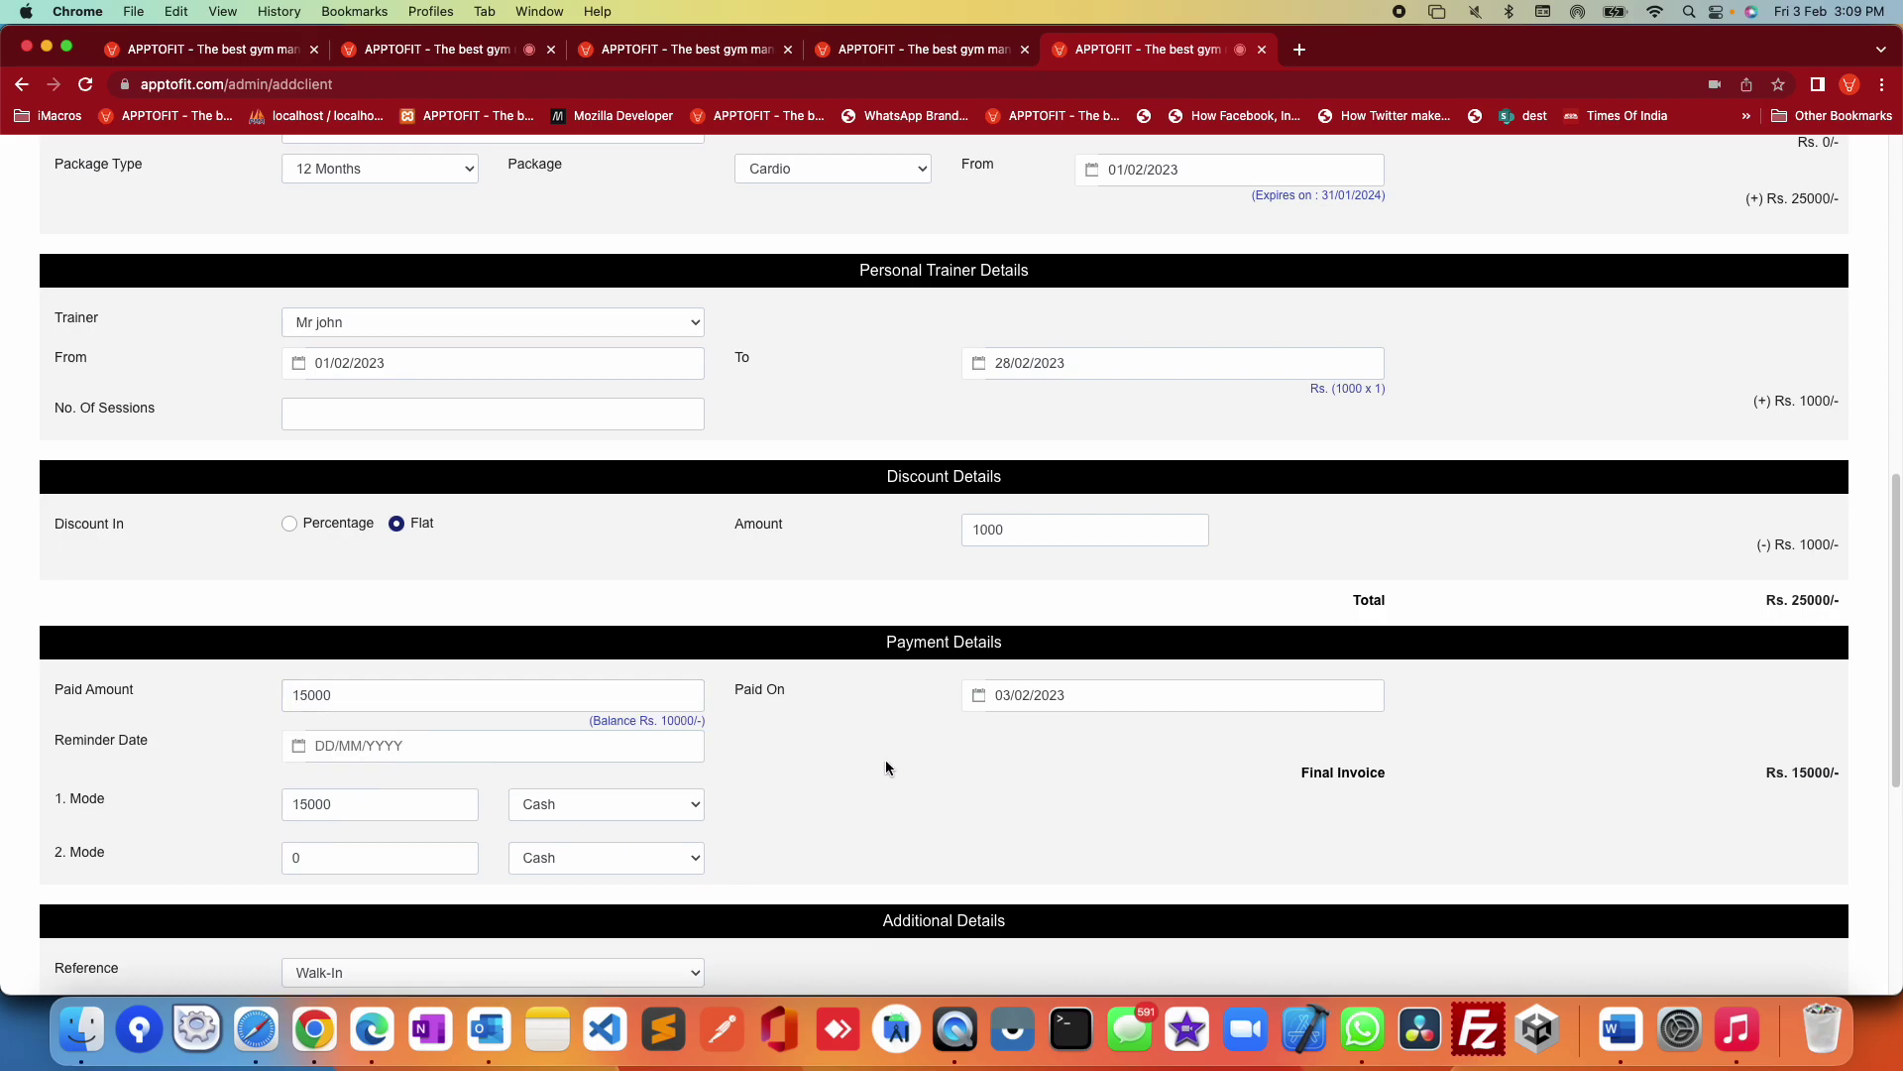
pyautogui.moveTo(662, 720); pyautogui.dragTo(696, 716)
# Step: Set the reminder date to 06/02/2023
pyautogui.click(406, 750)
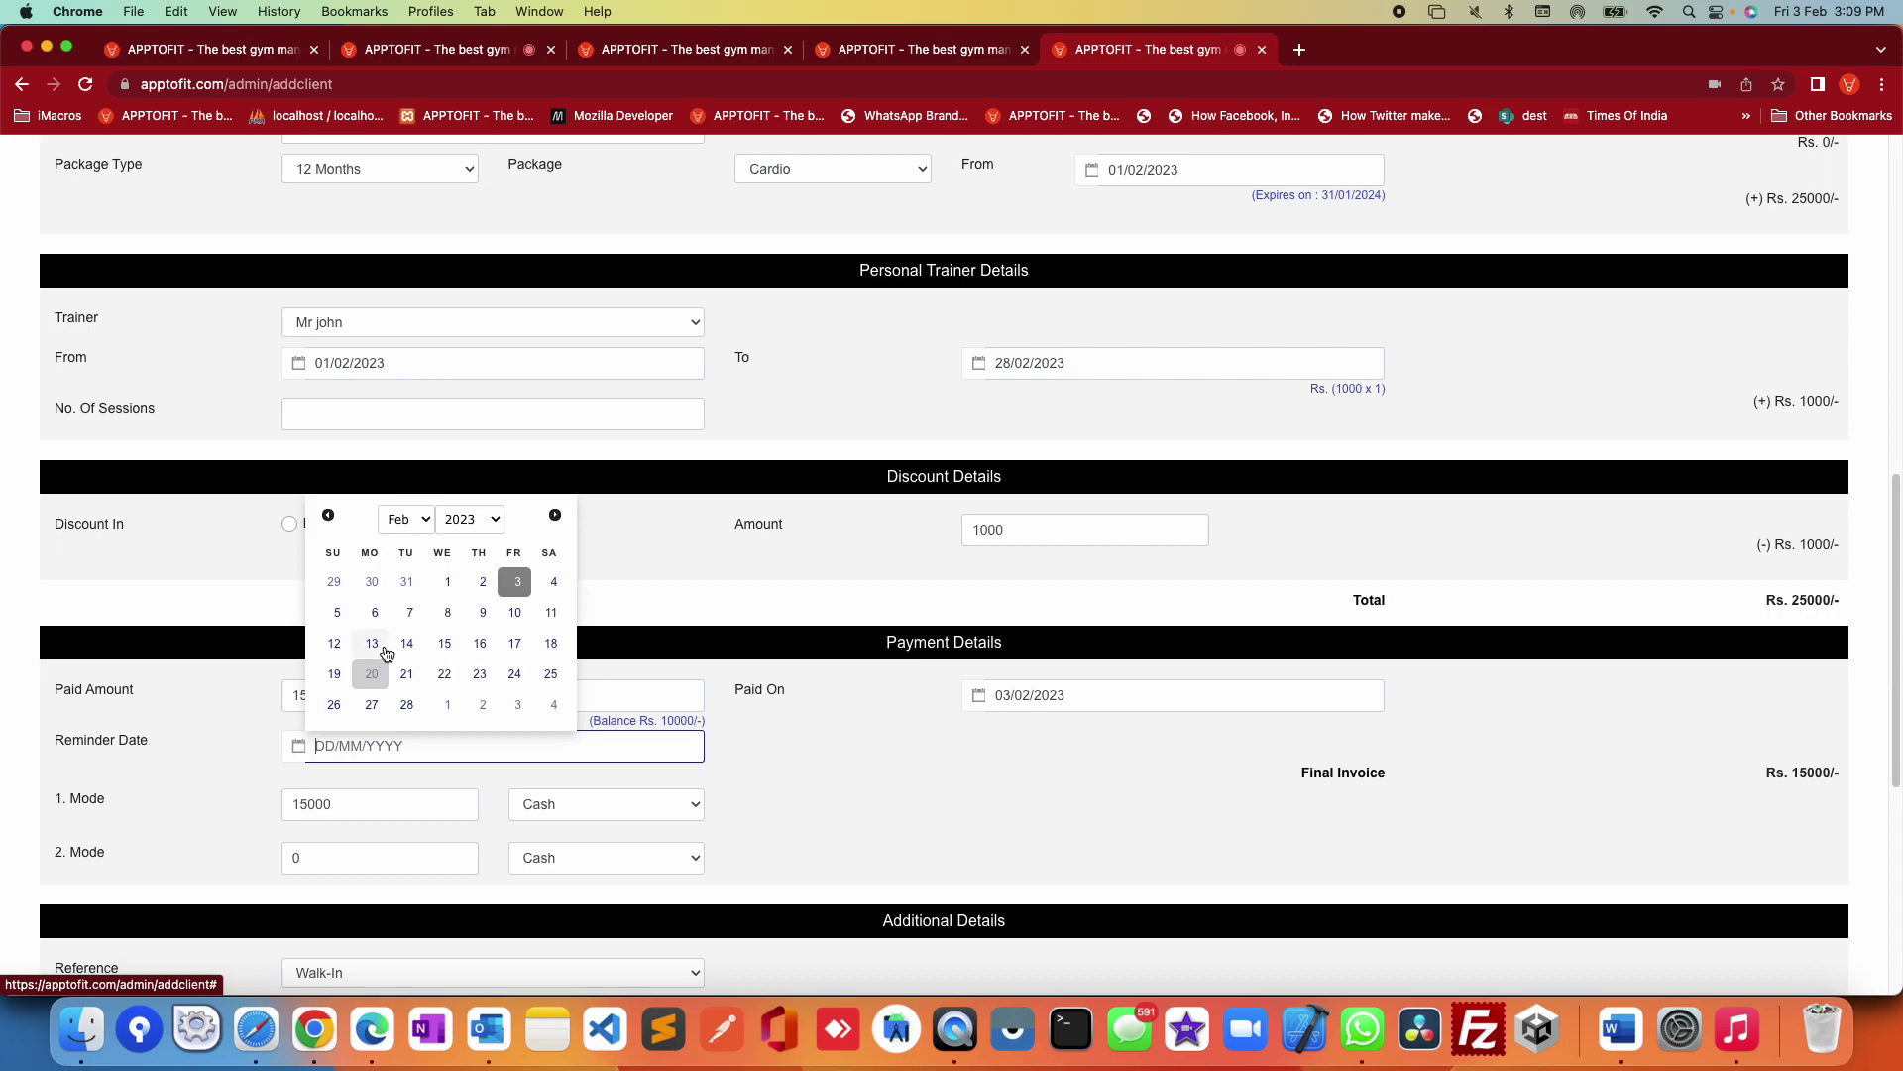
pyautogui.click(377, 613)
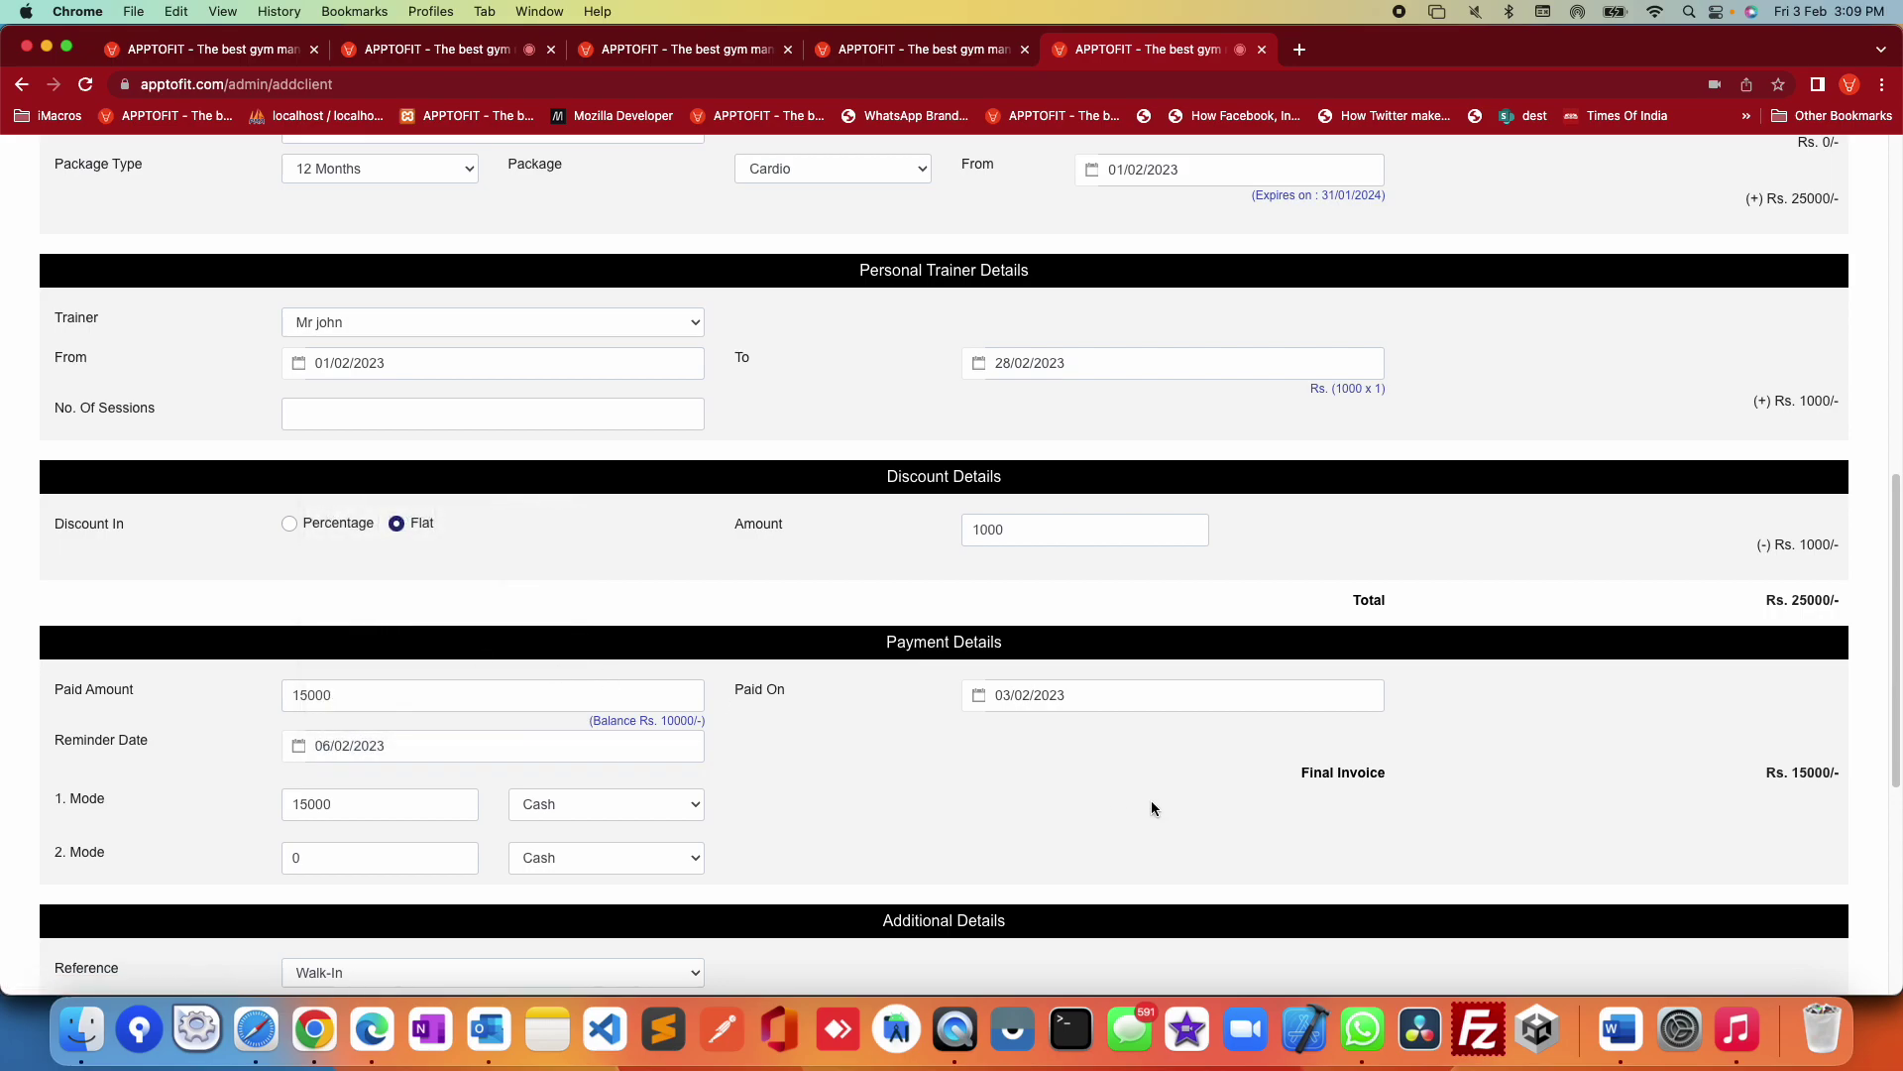
pyautogui.scroll(-2, 1092, 821)
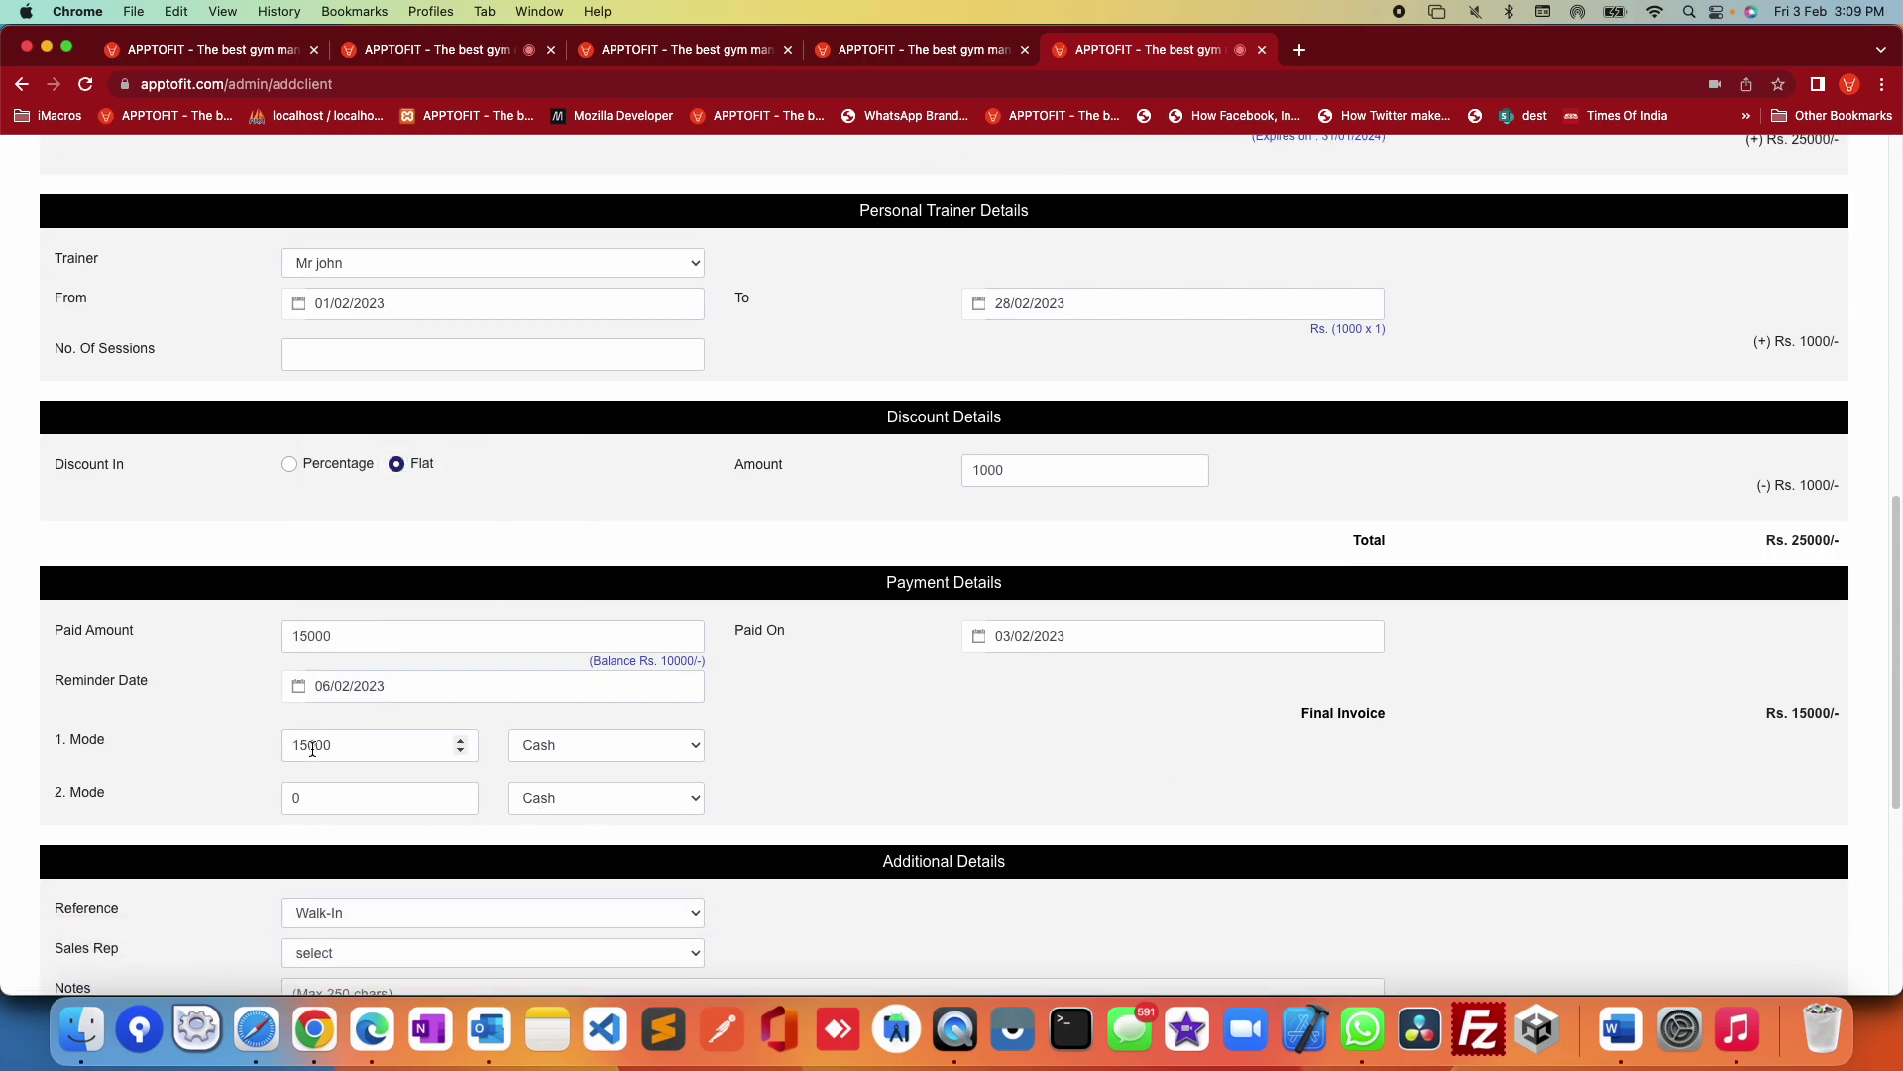
# Step: Make the first payment mode 5000 by GooglePay
pyautogui.click(297, 746)
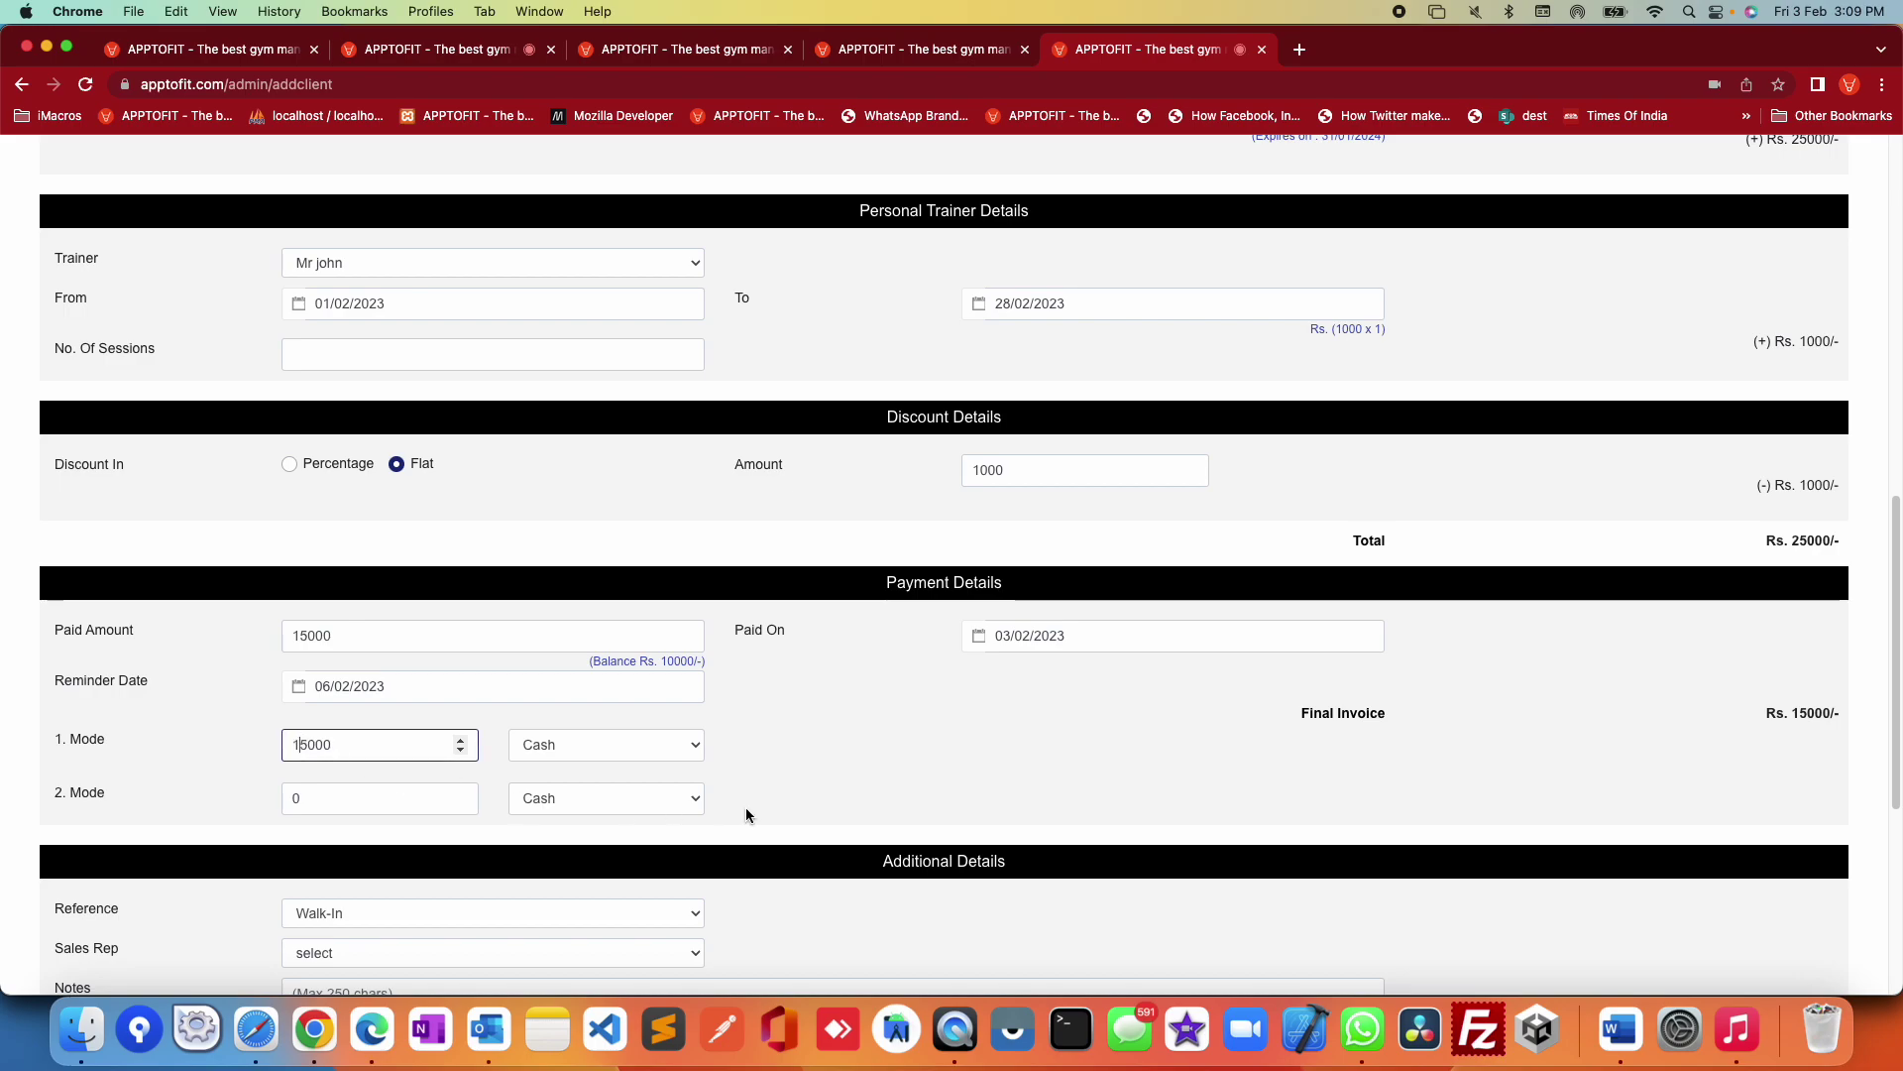
pyautogui.press('BackSpace')
pyautogui.click(635, 744)
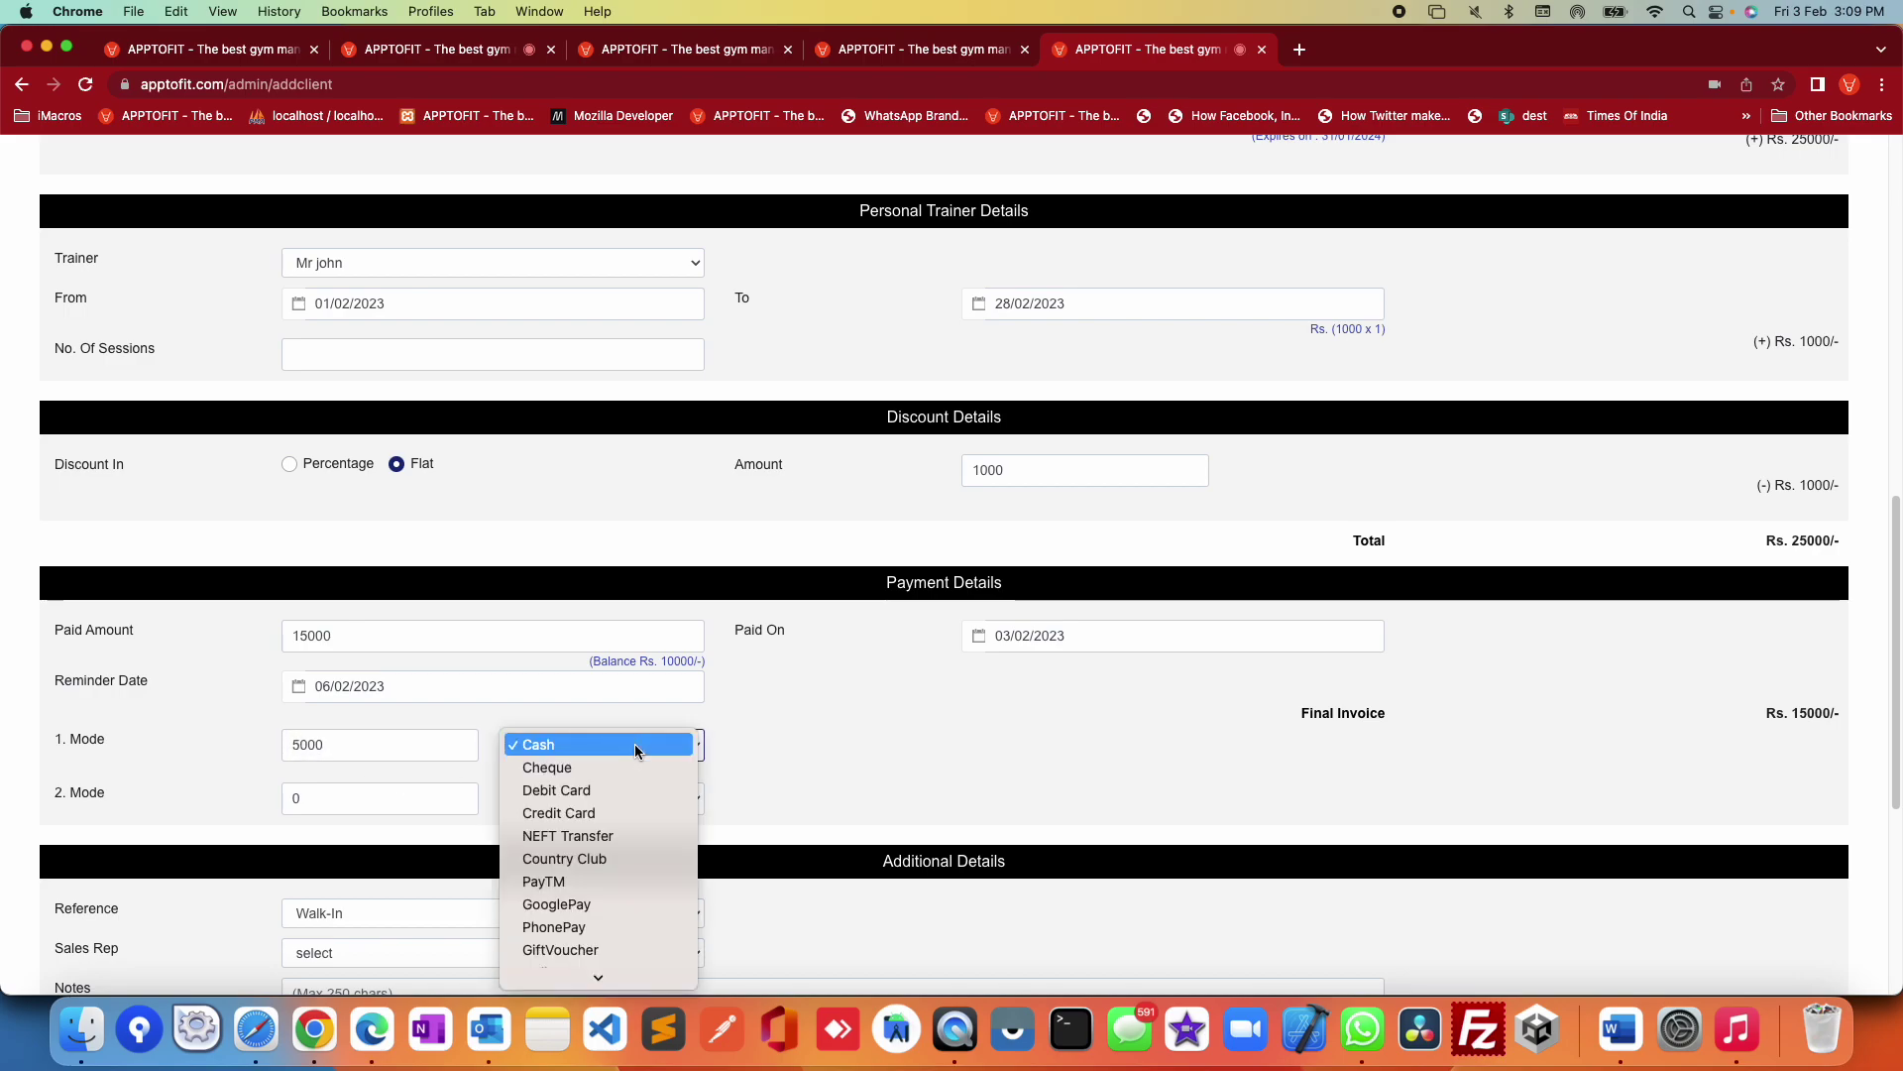
pyautogui.click(568, 917)
# Step: Make the second payment mode 10000 by Credit Card
pyautogui.click(340, 799)
pyautogui.write('10000')
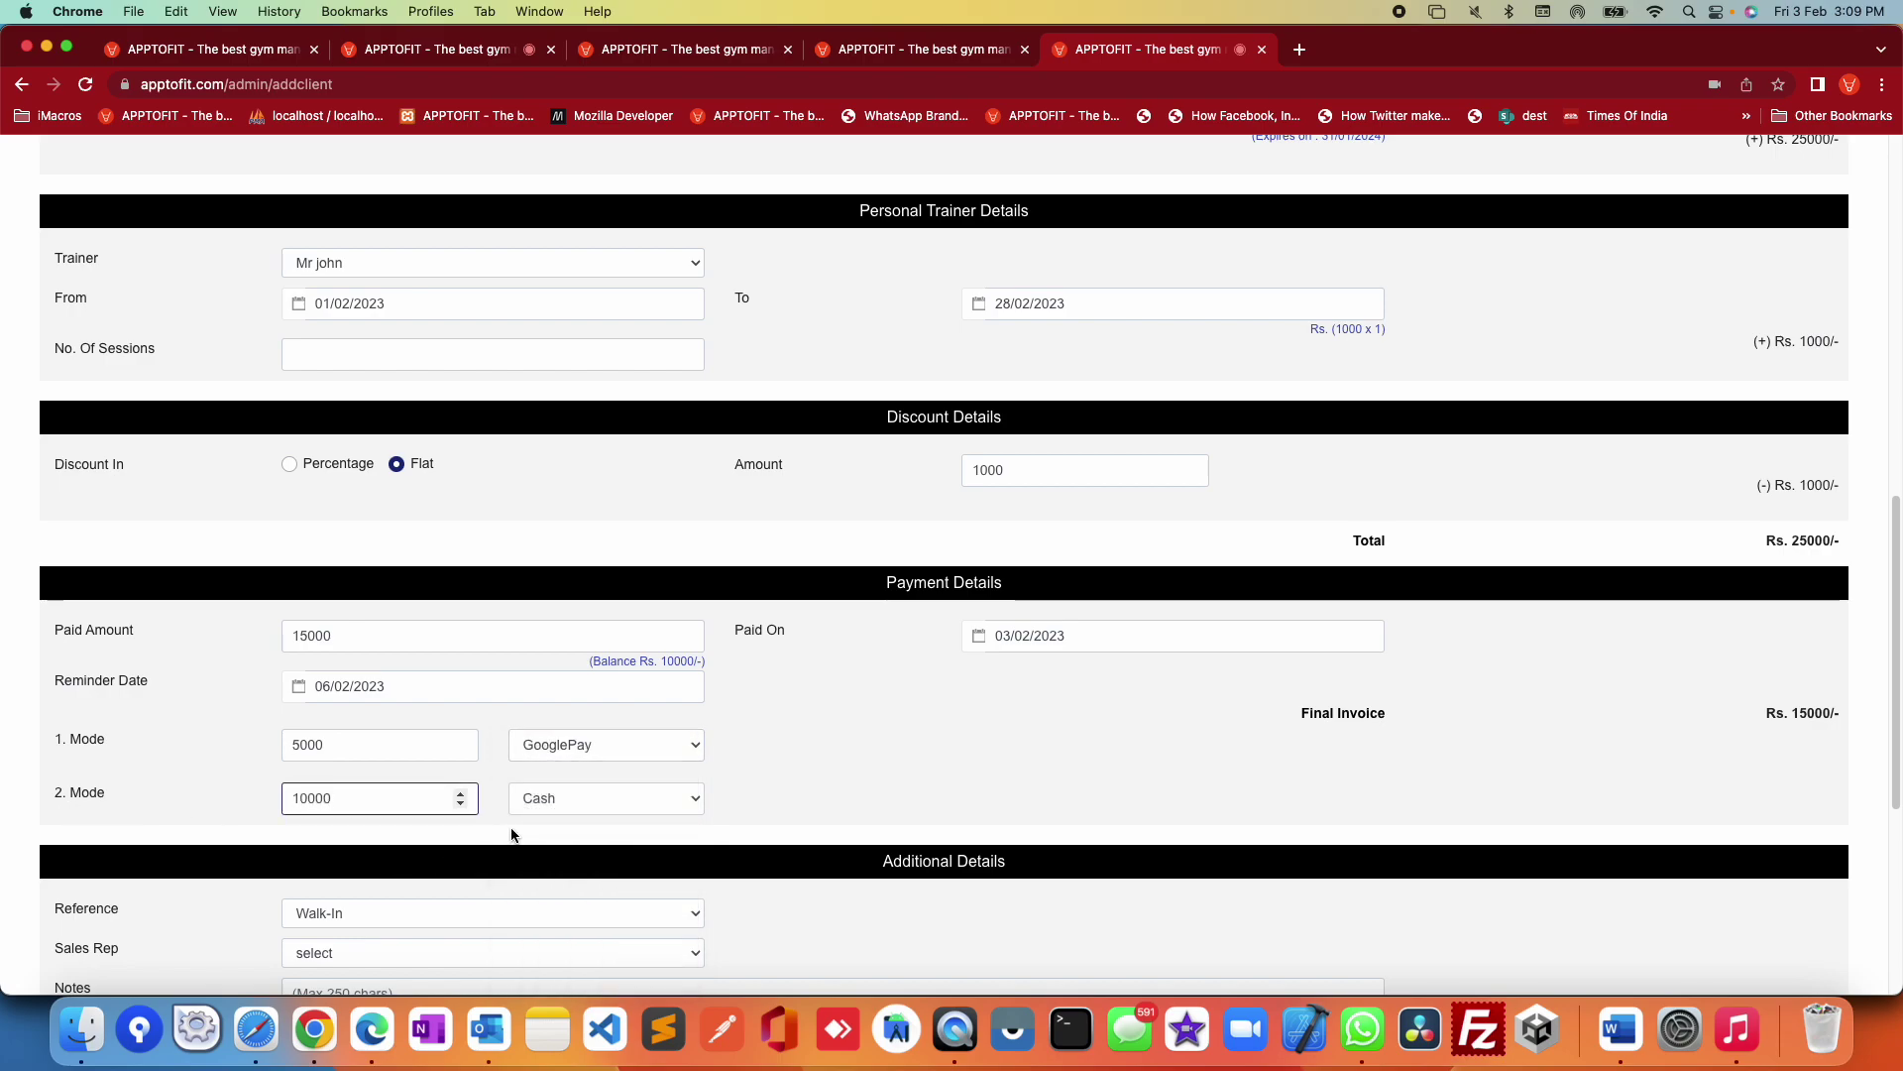
pyautogui.click(543, 798)
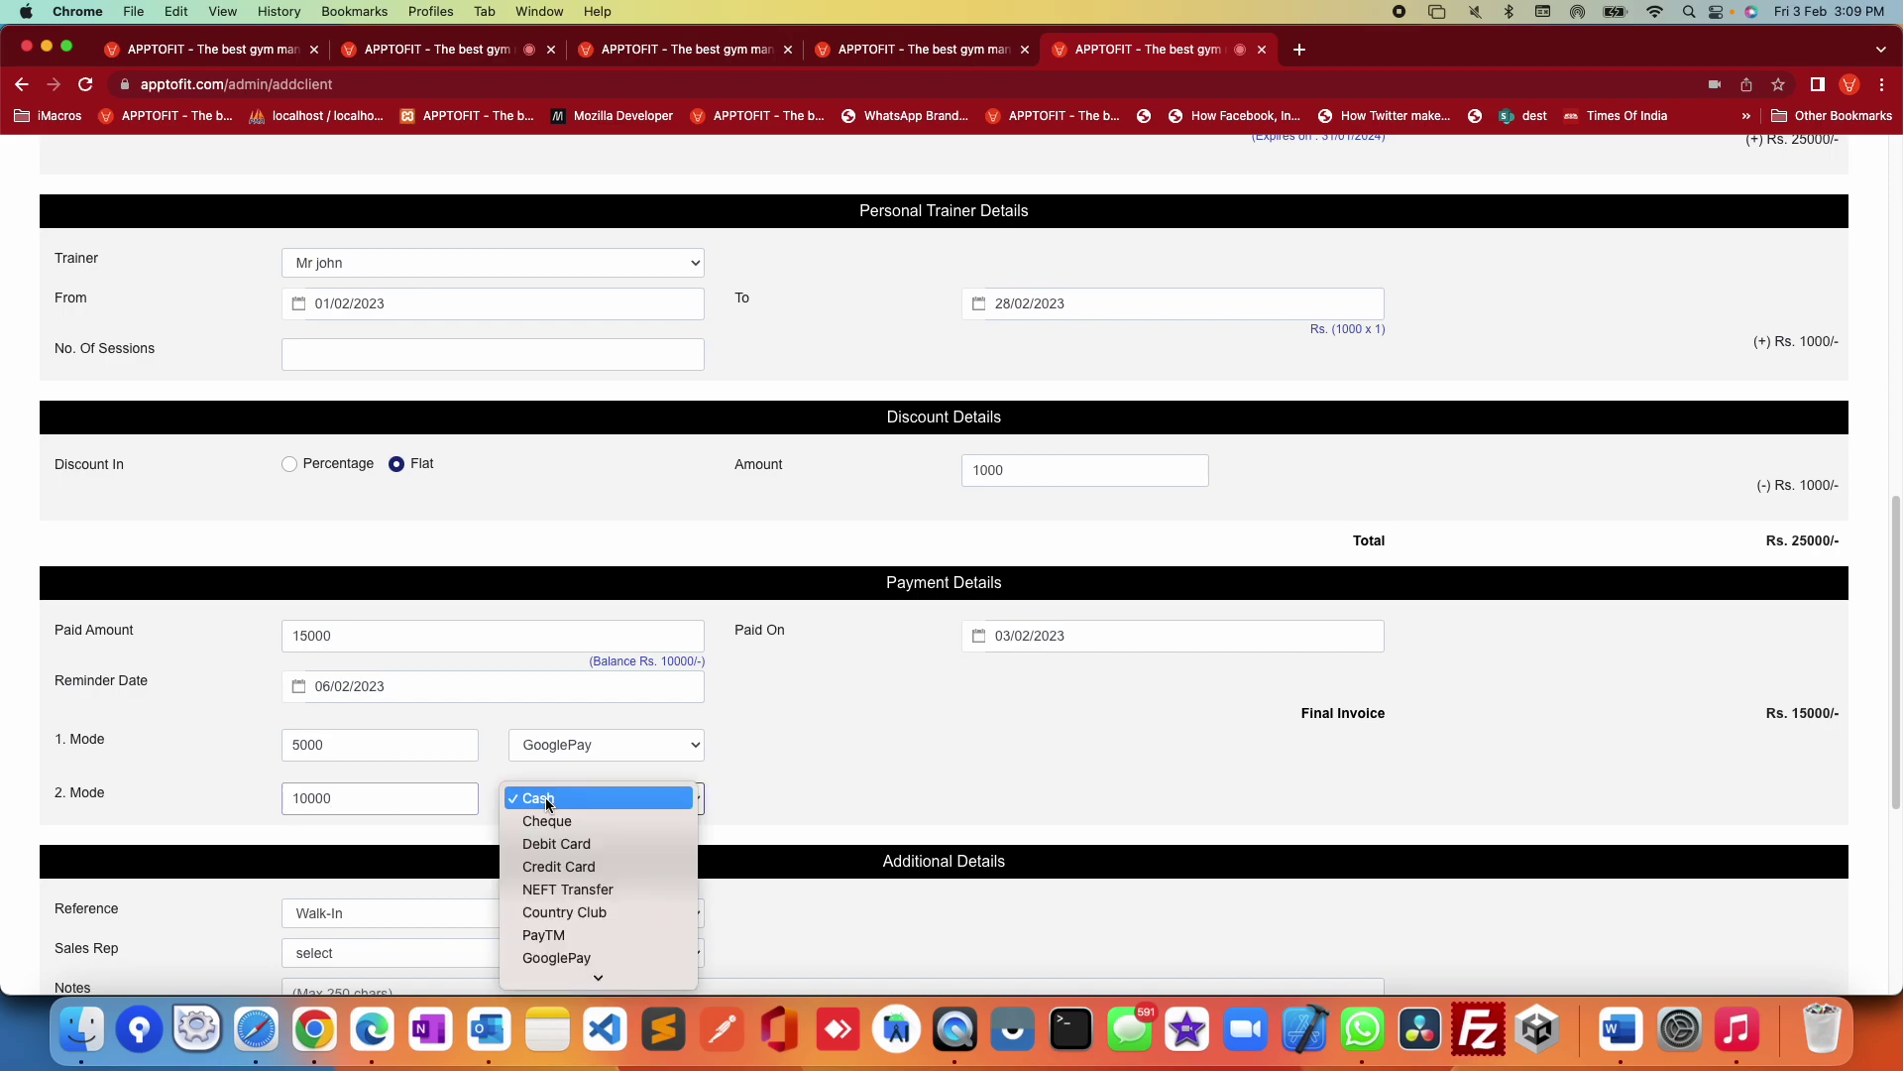
pyautogui.click(609, 867)
pyautogui.scroll(-3, 820, 821)
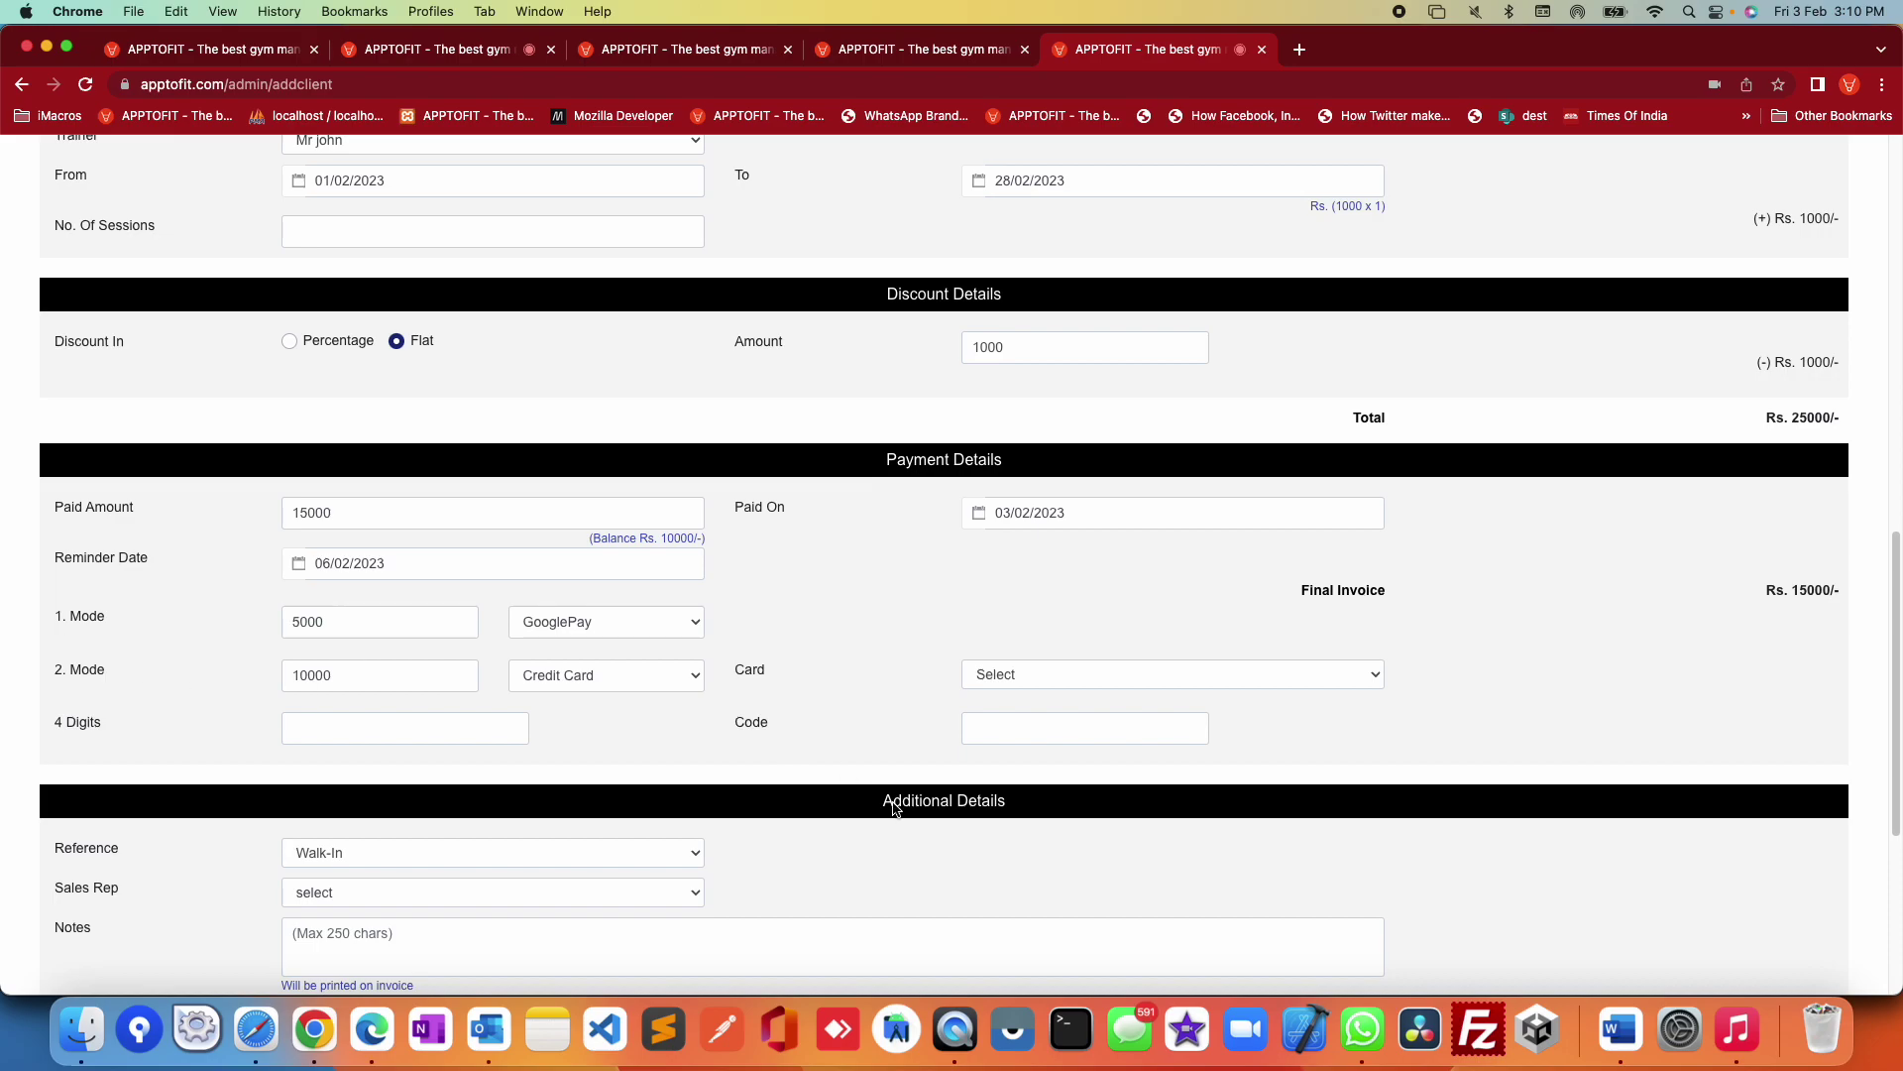
pyautogui.click(643, 682)
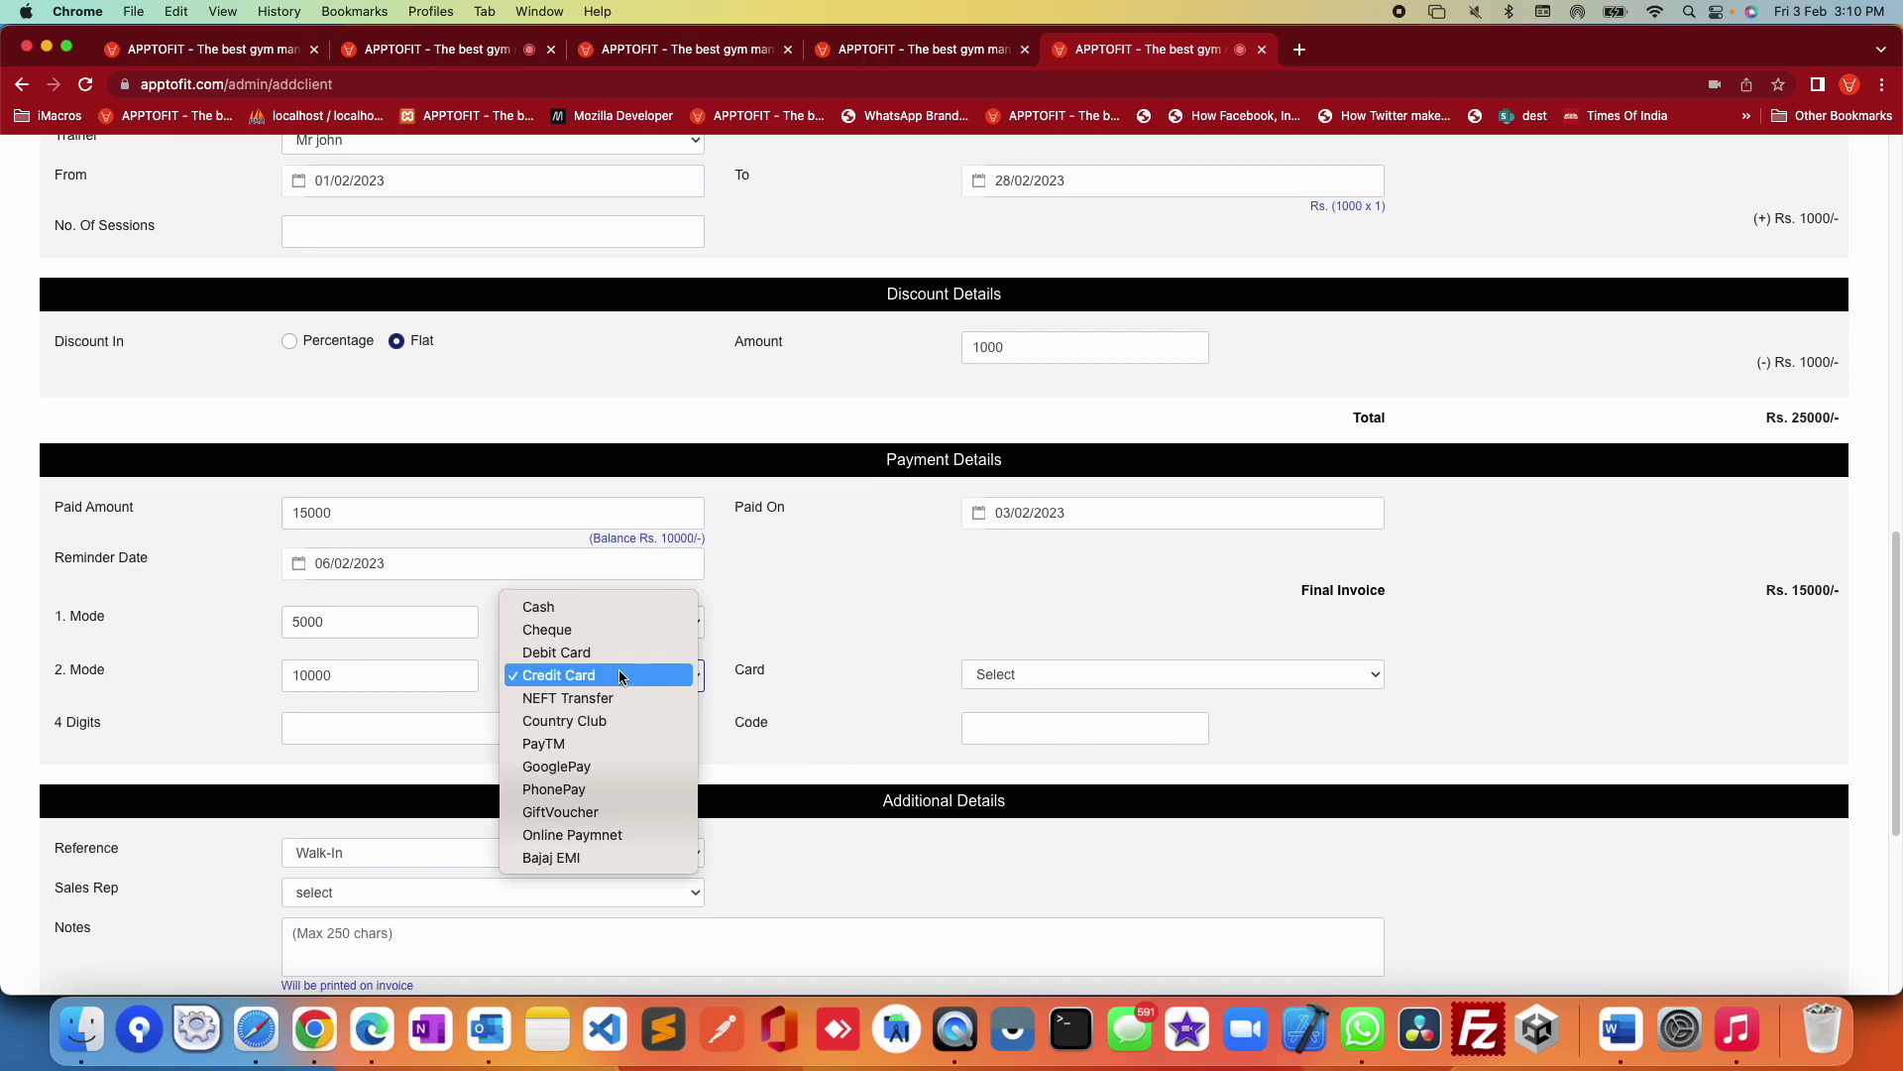
pyautogui.click(745, 674)
pyautogui.scroll(-1, 300, 686)
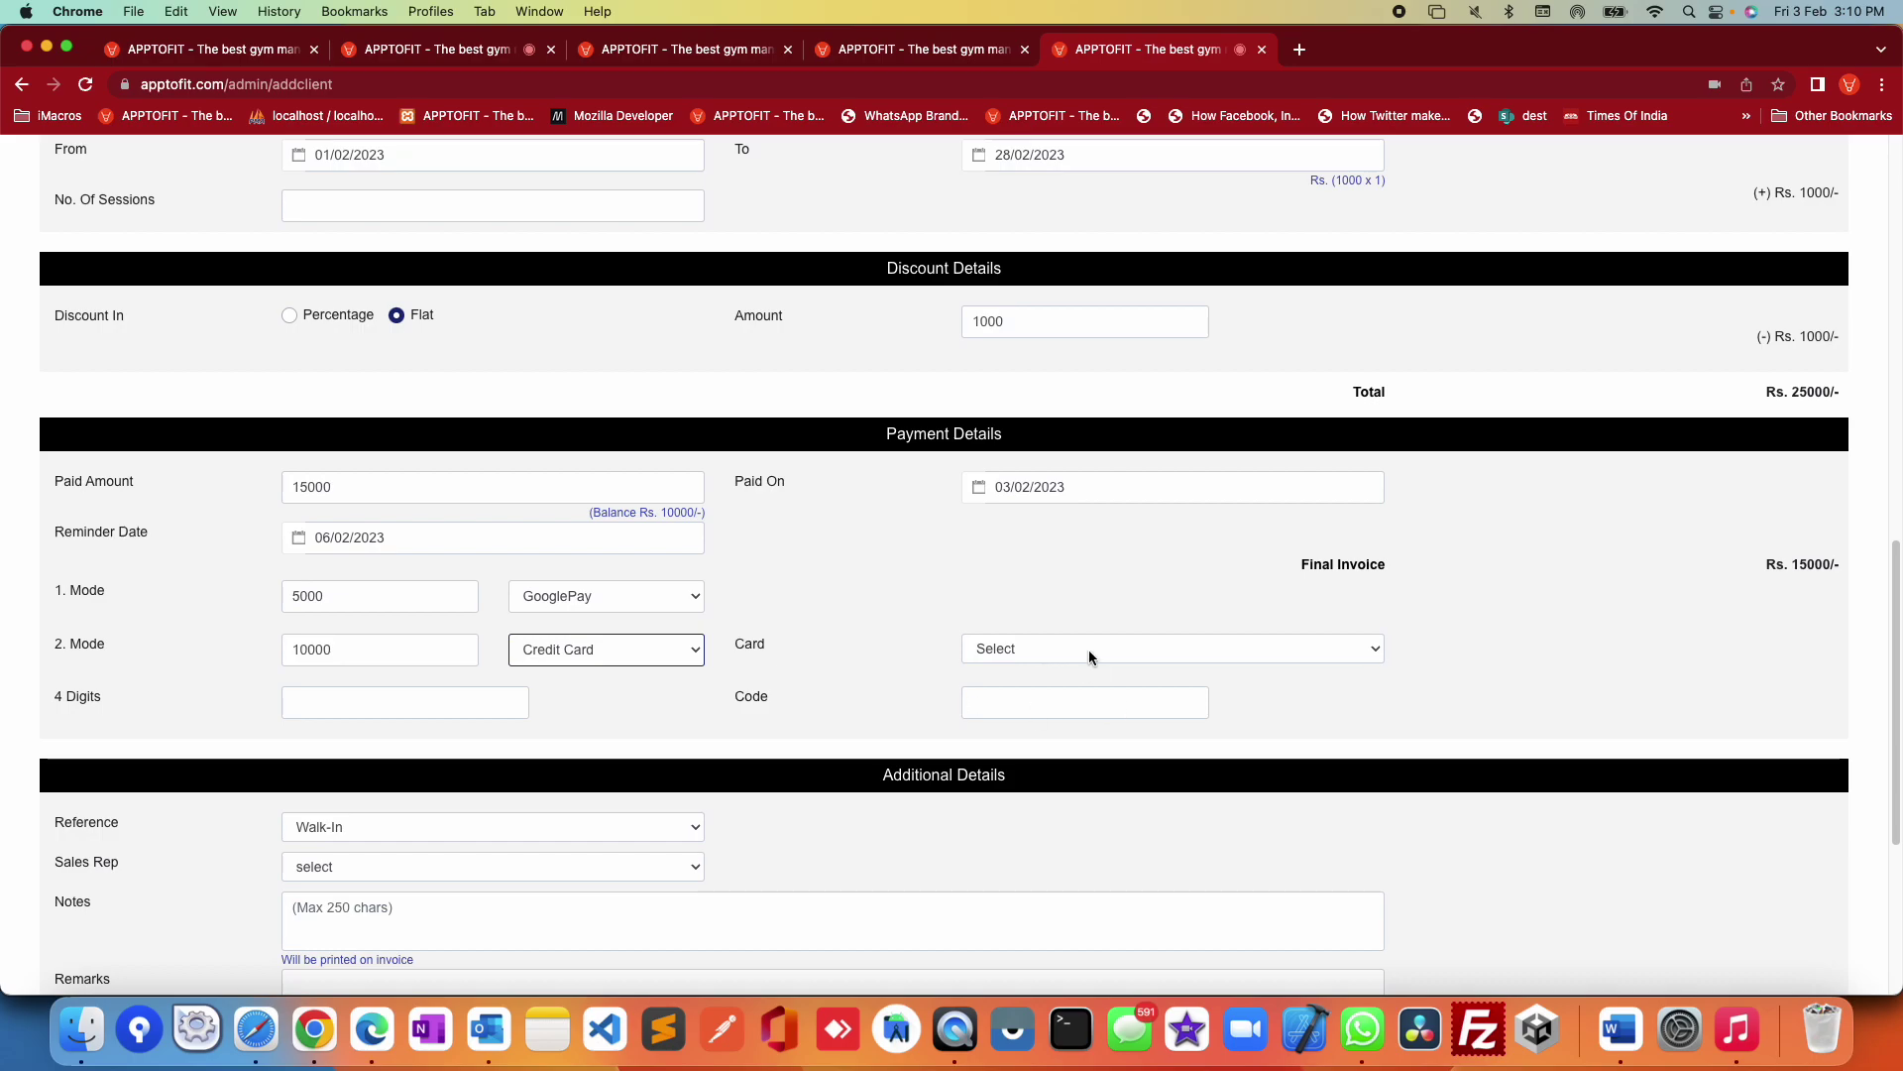
pyautogui.scroll(-5, 1089, 650)
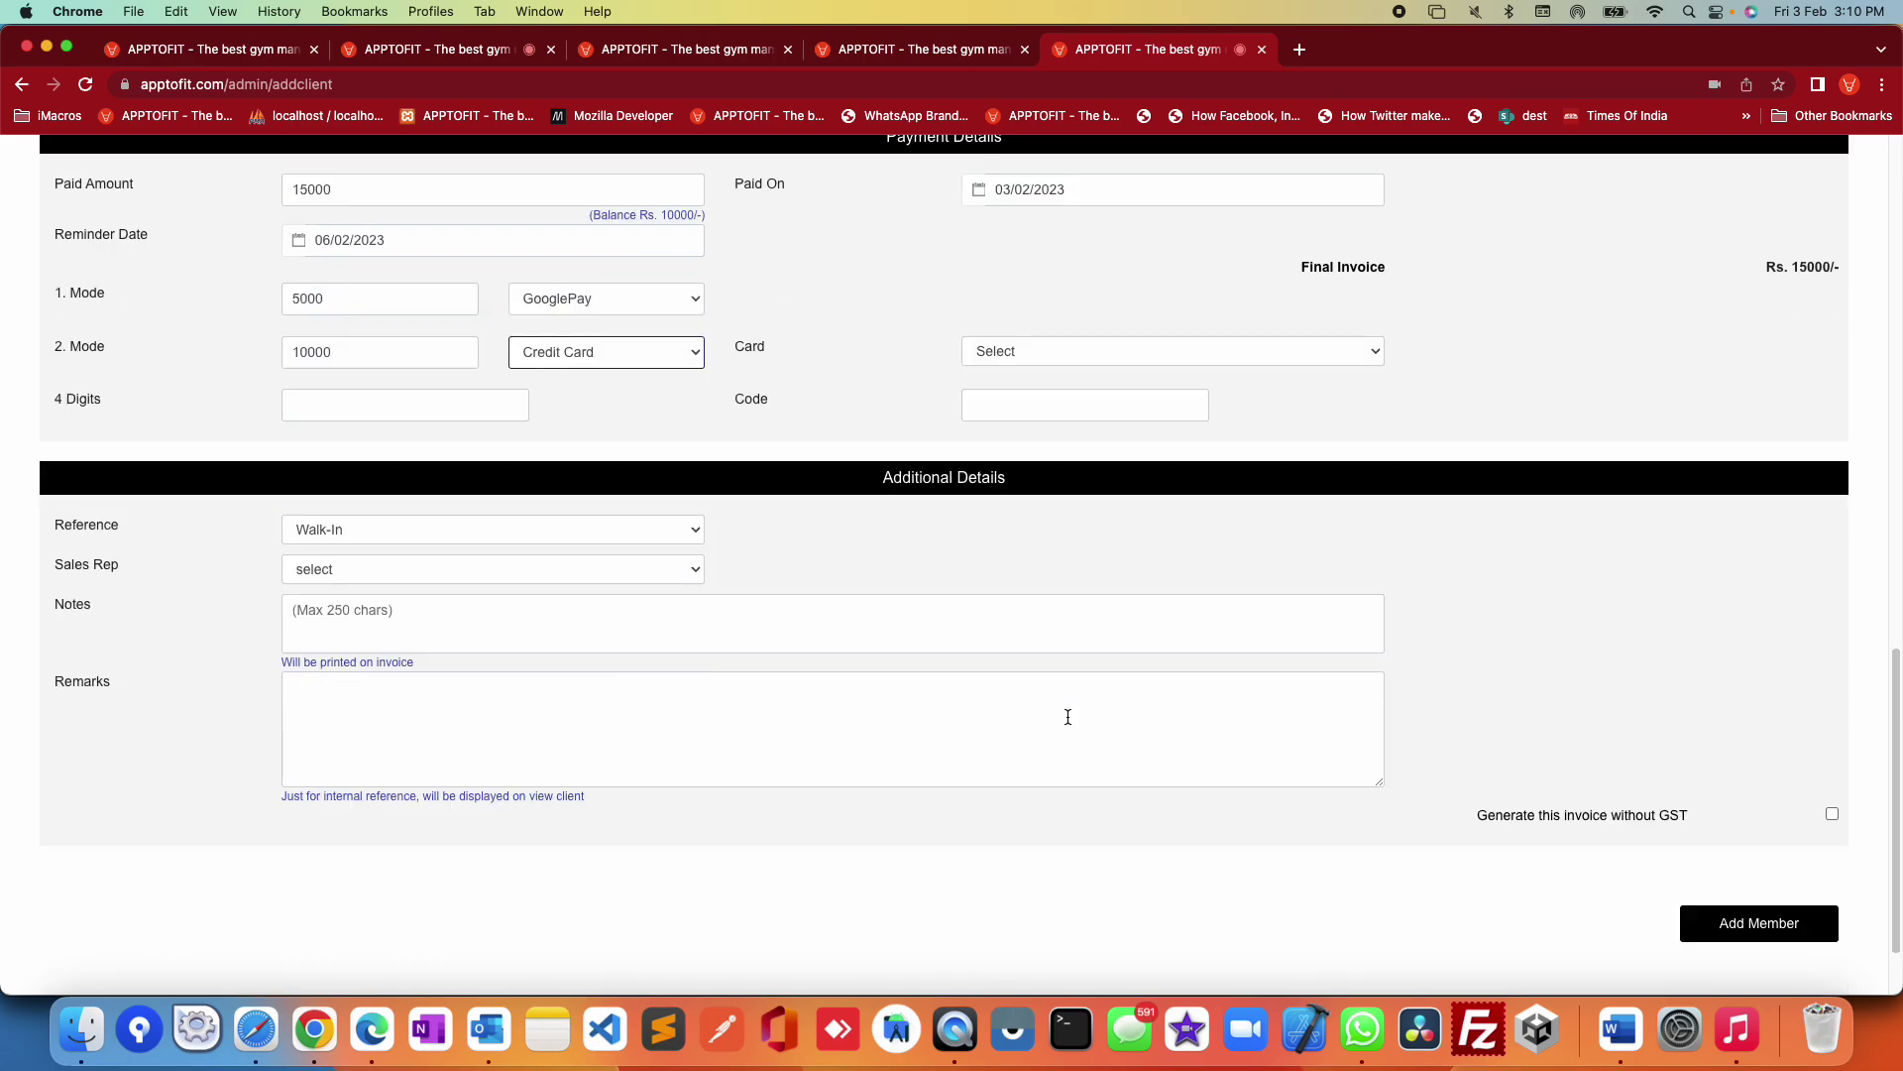
# Step: Keep Reference as Walk-In and leave Sales Rep unselected
pyautogui.click(359, 532)
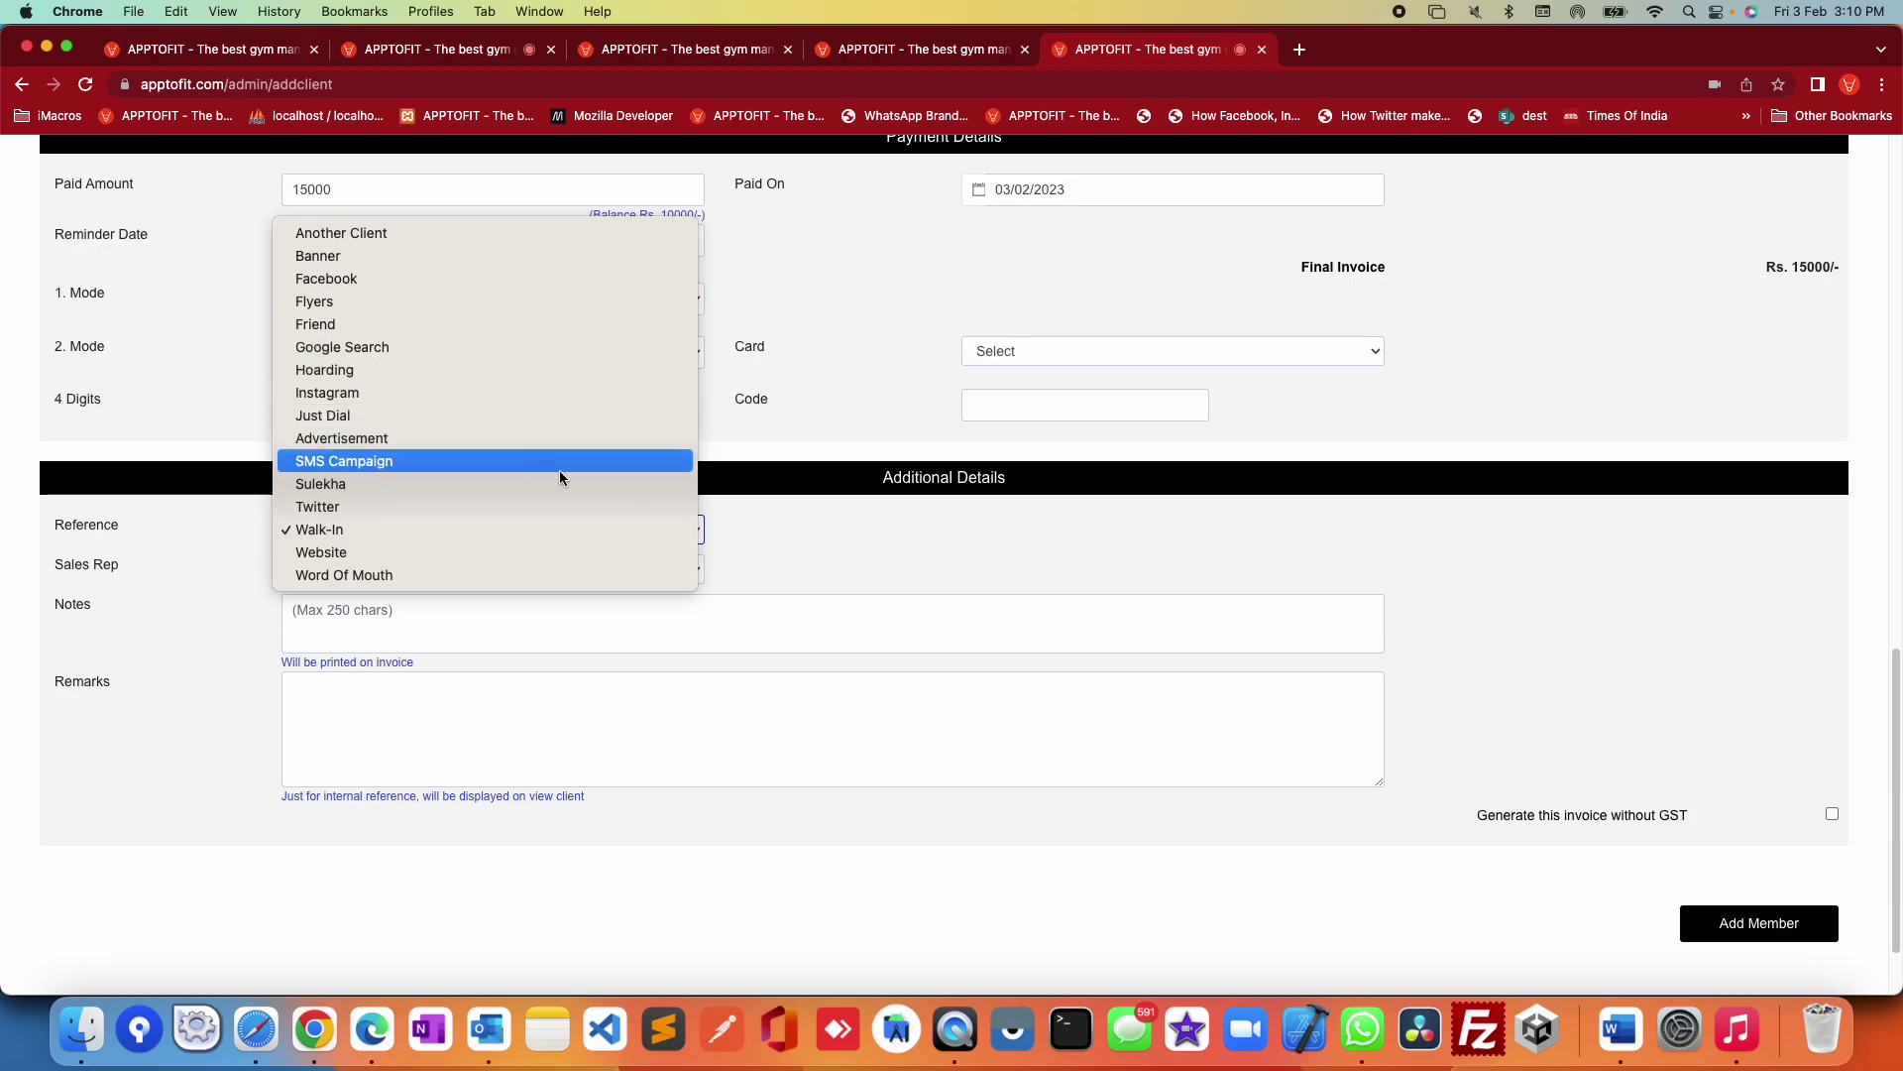
pyautogui.click(949, 548)
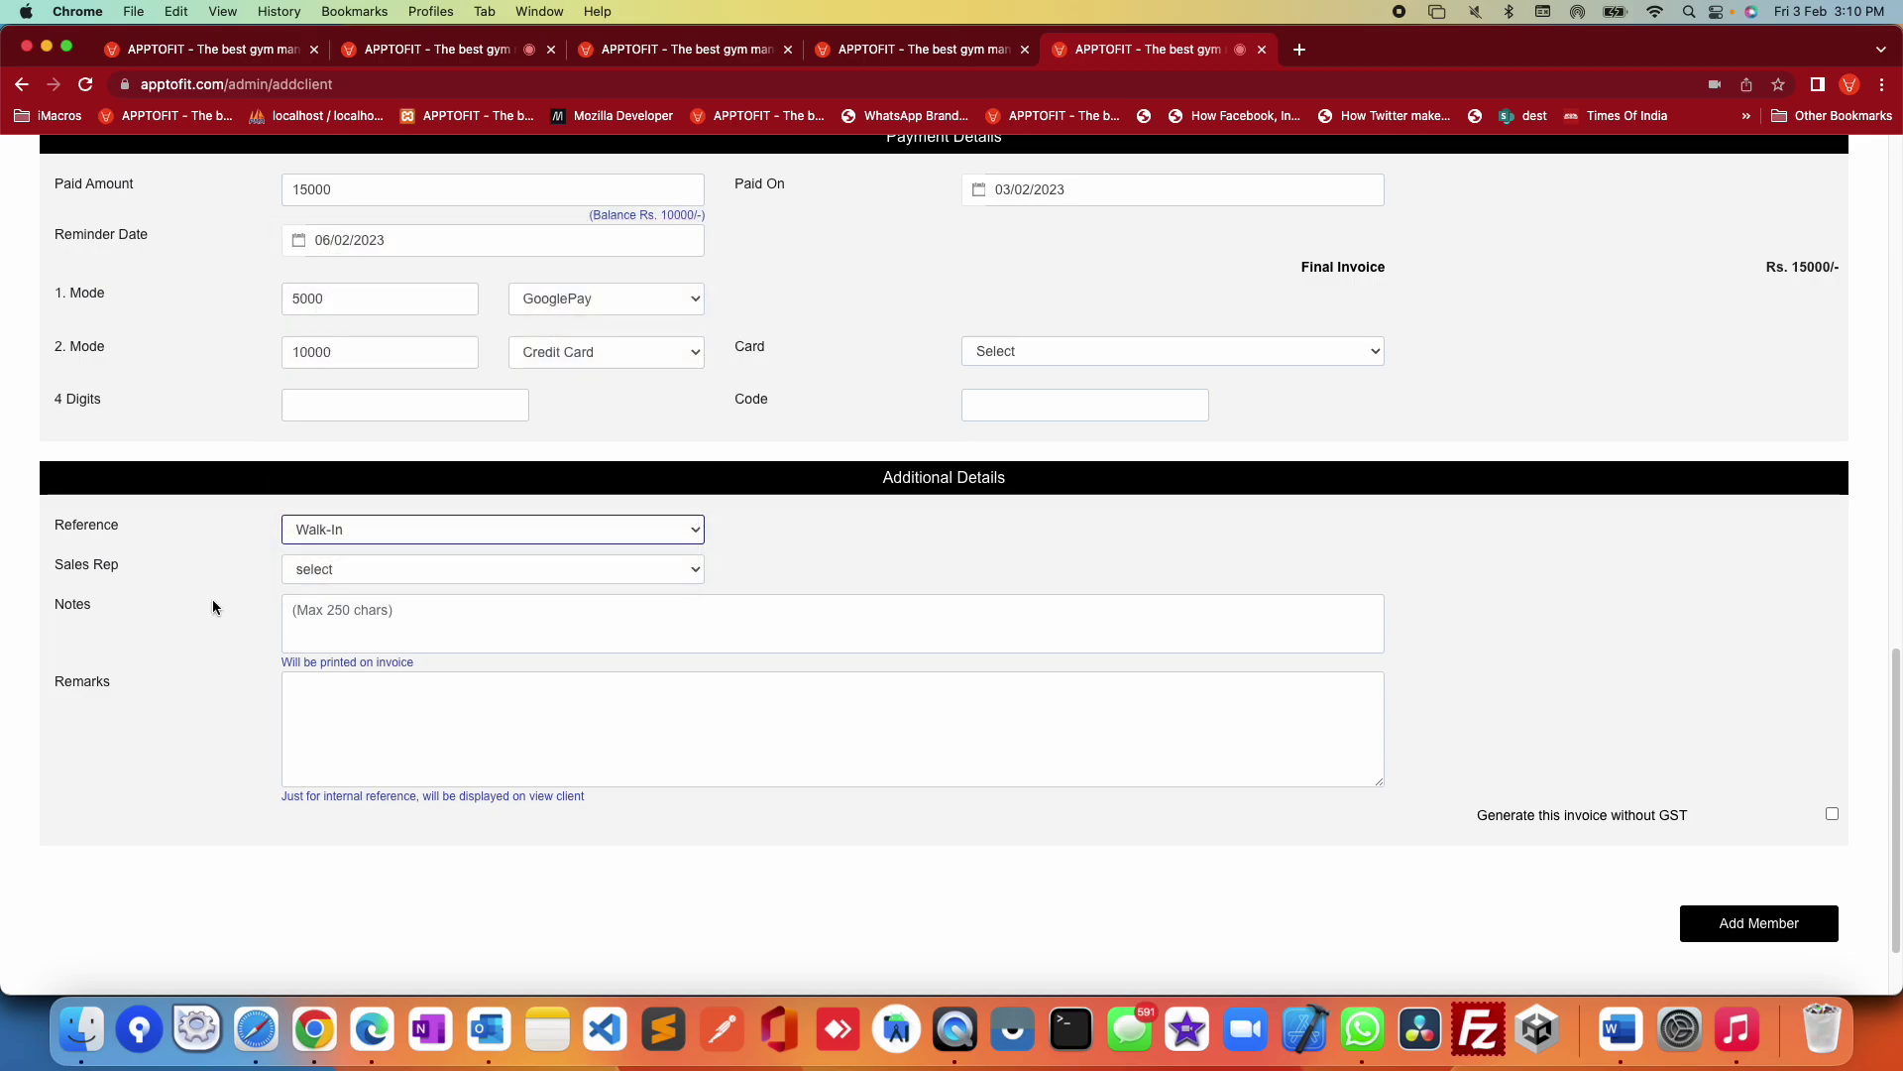
pyautogui.moveTo(63, 566); pyautogui.dragTo(119, 567)
pyautogui.click(492, 574)
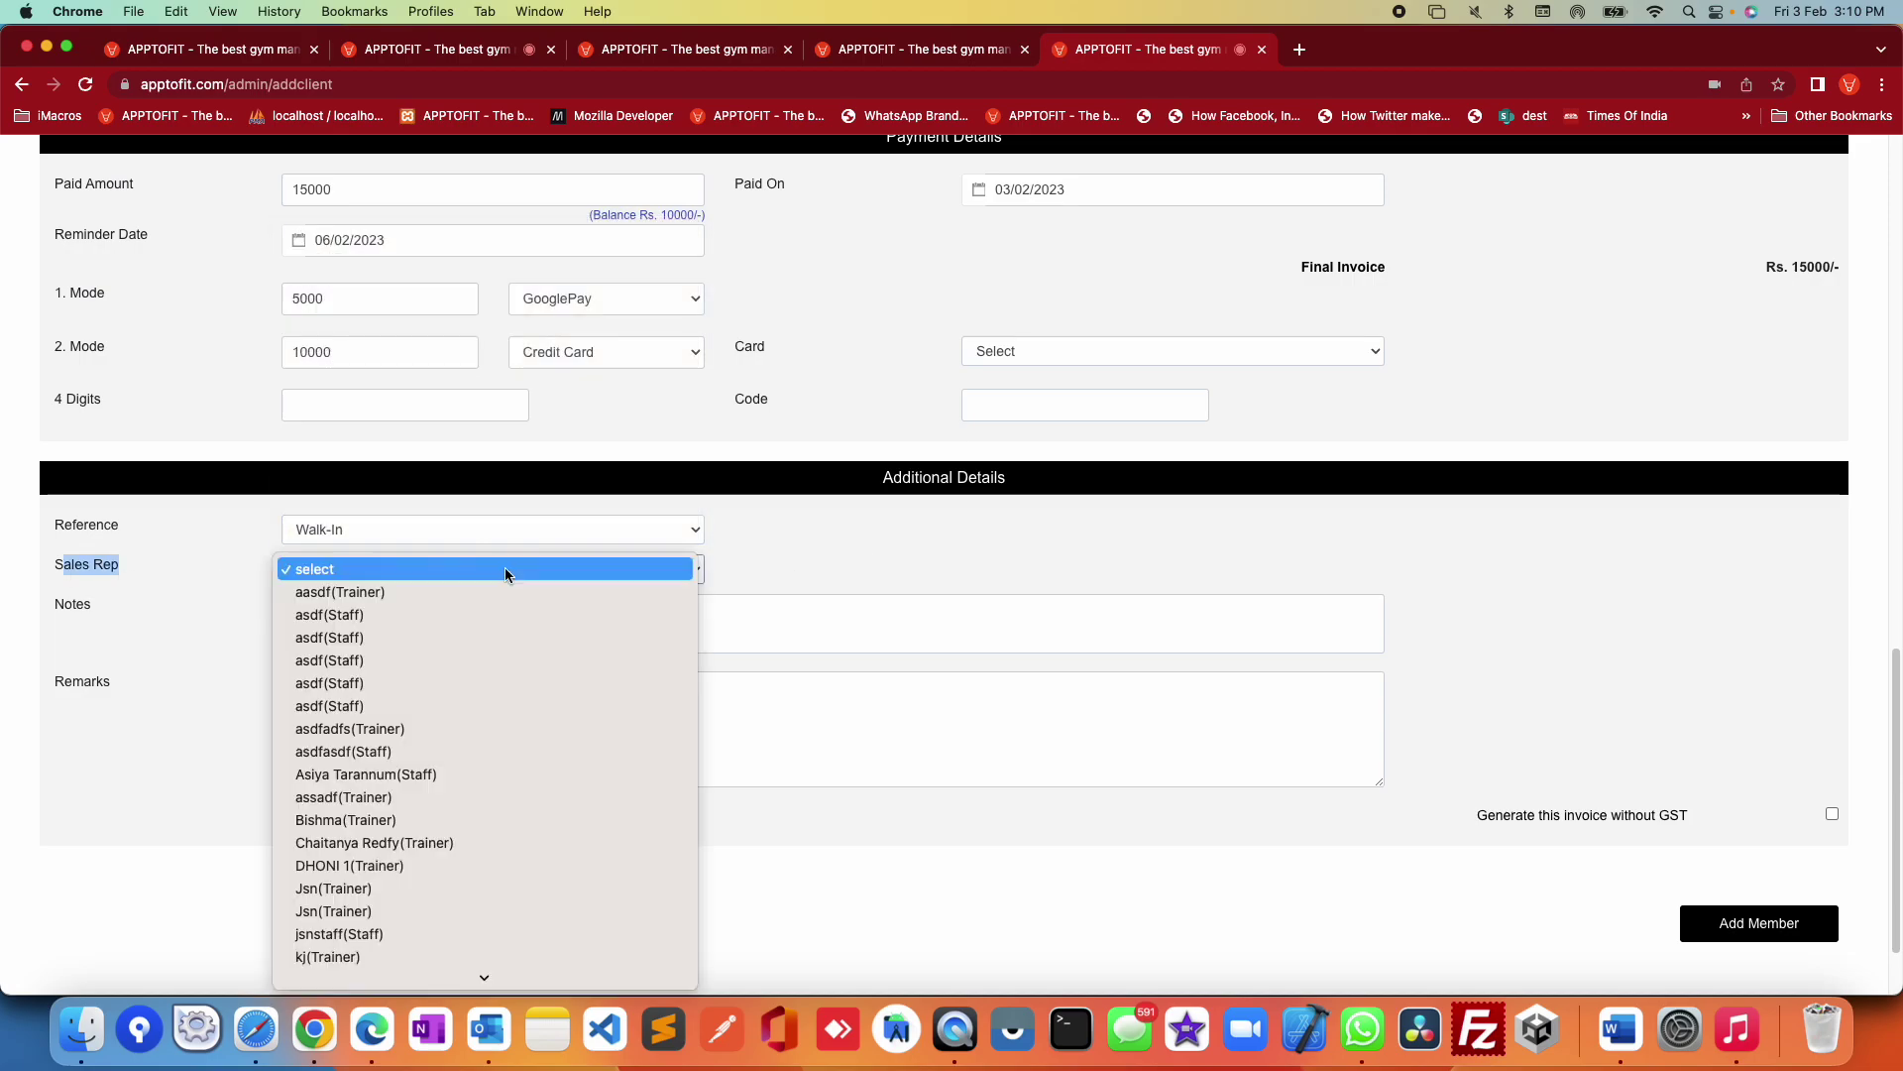
pyautogui.scroll(-10, 504, 567)
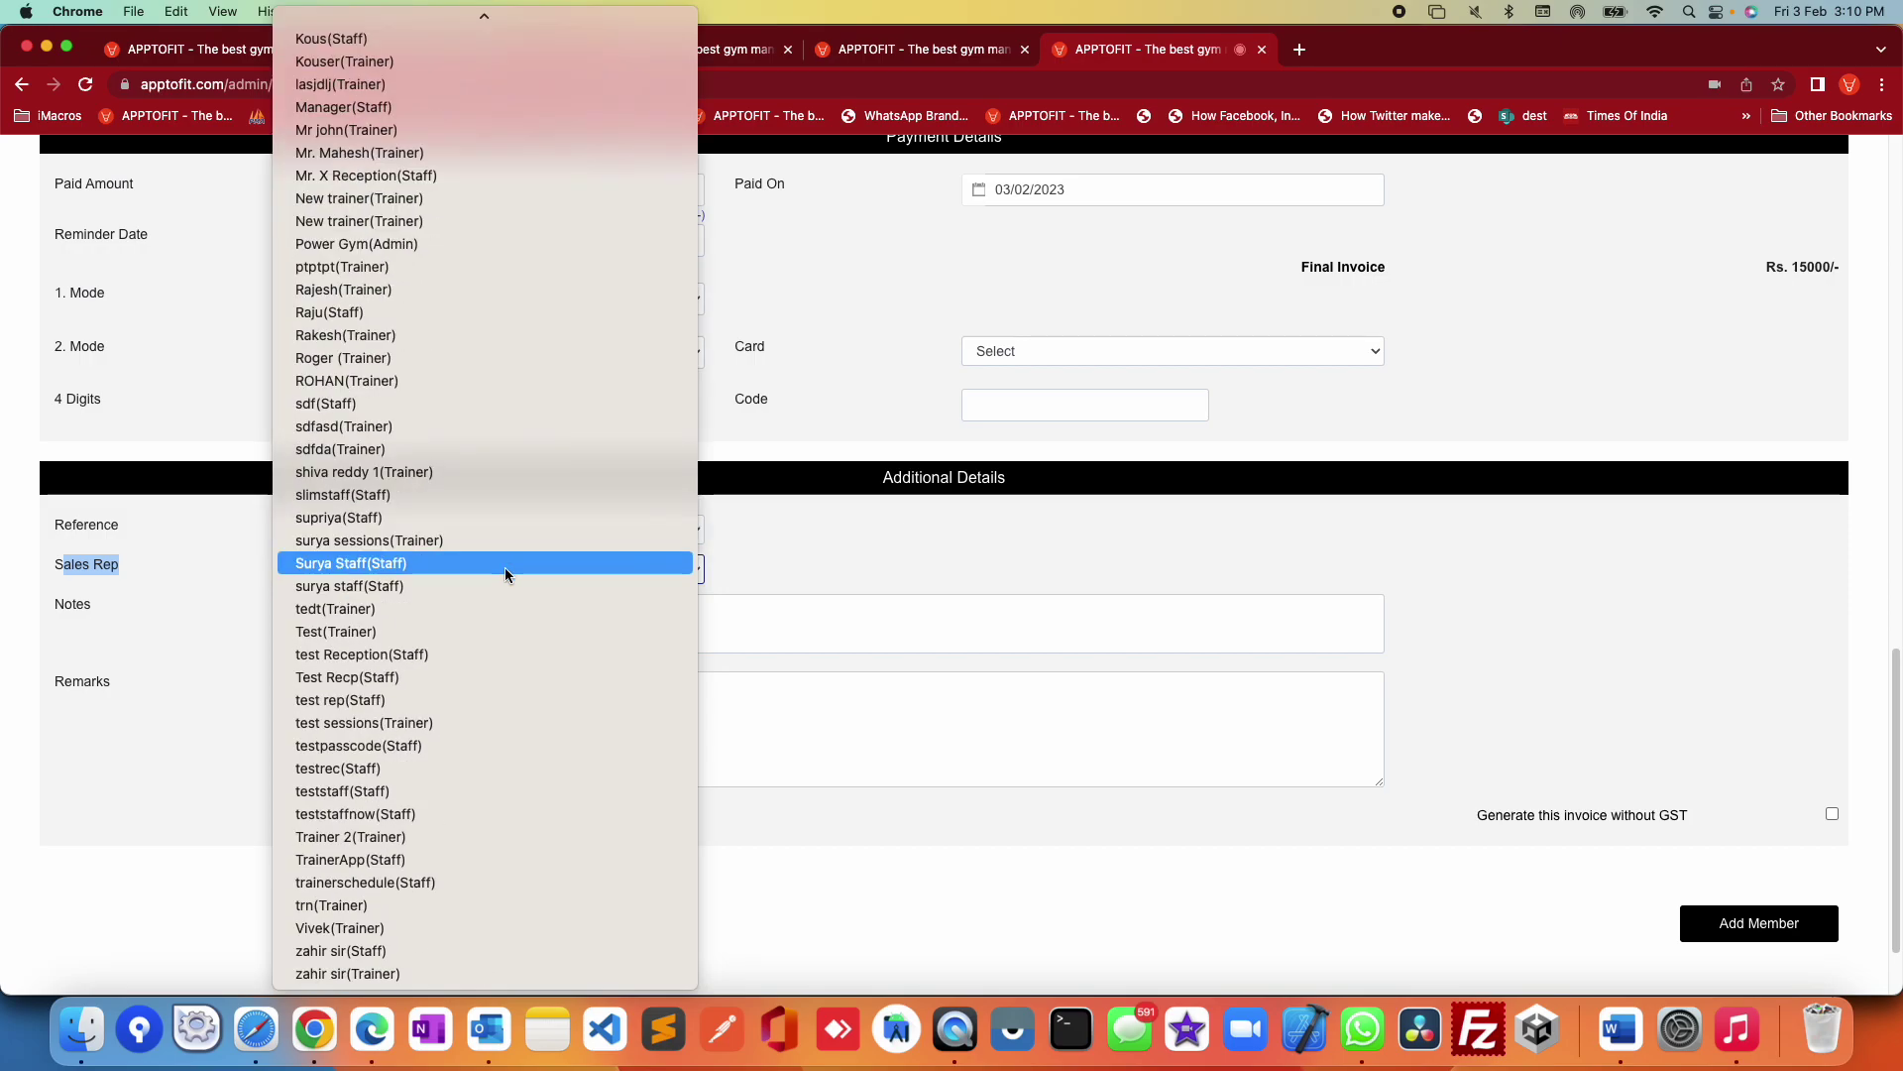
pyautogui.click(950, 658)
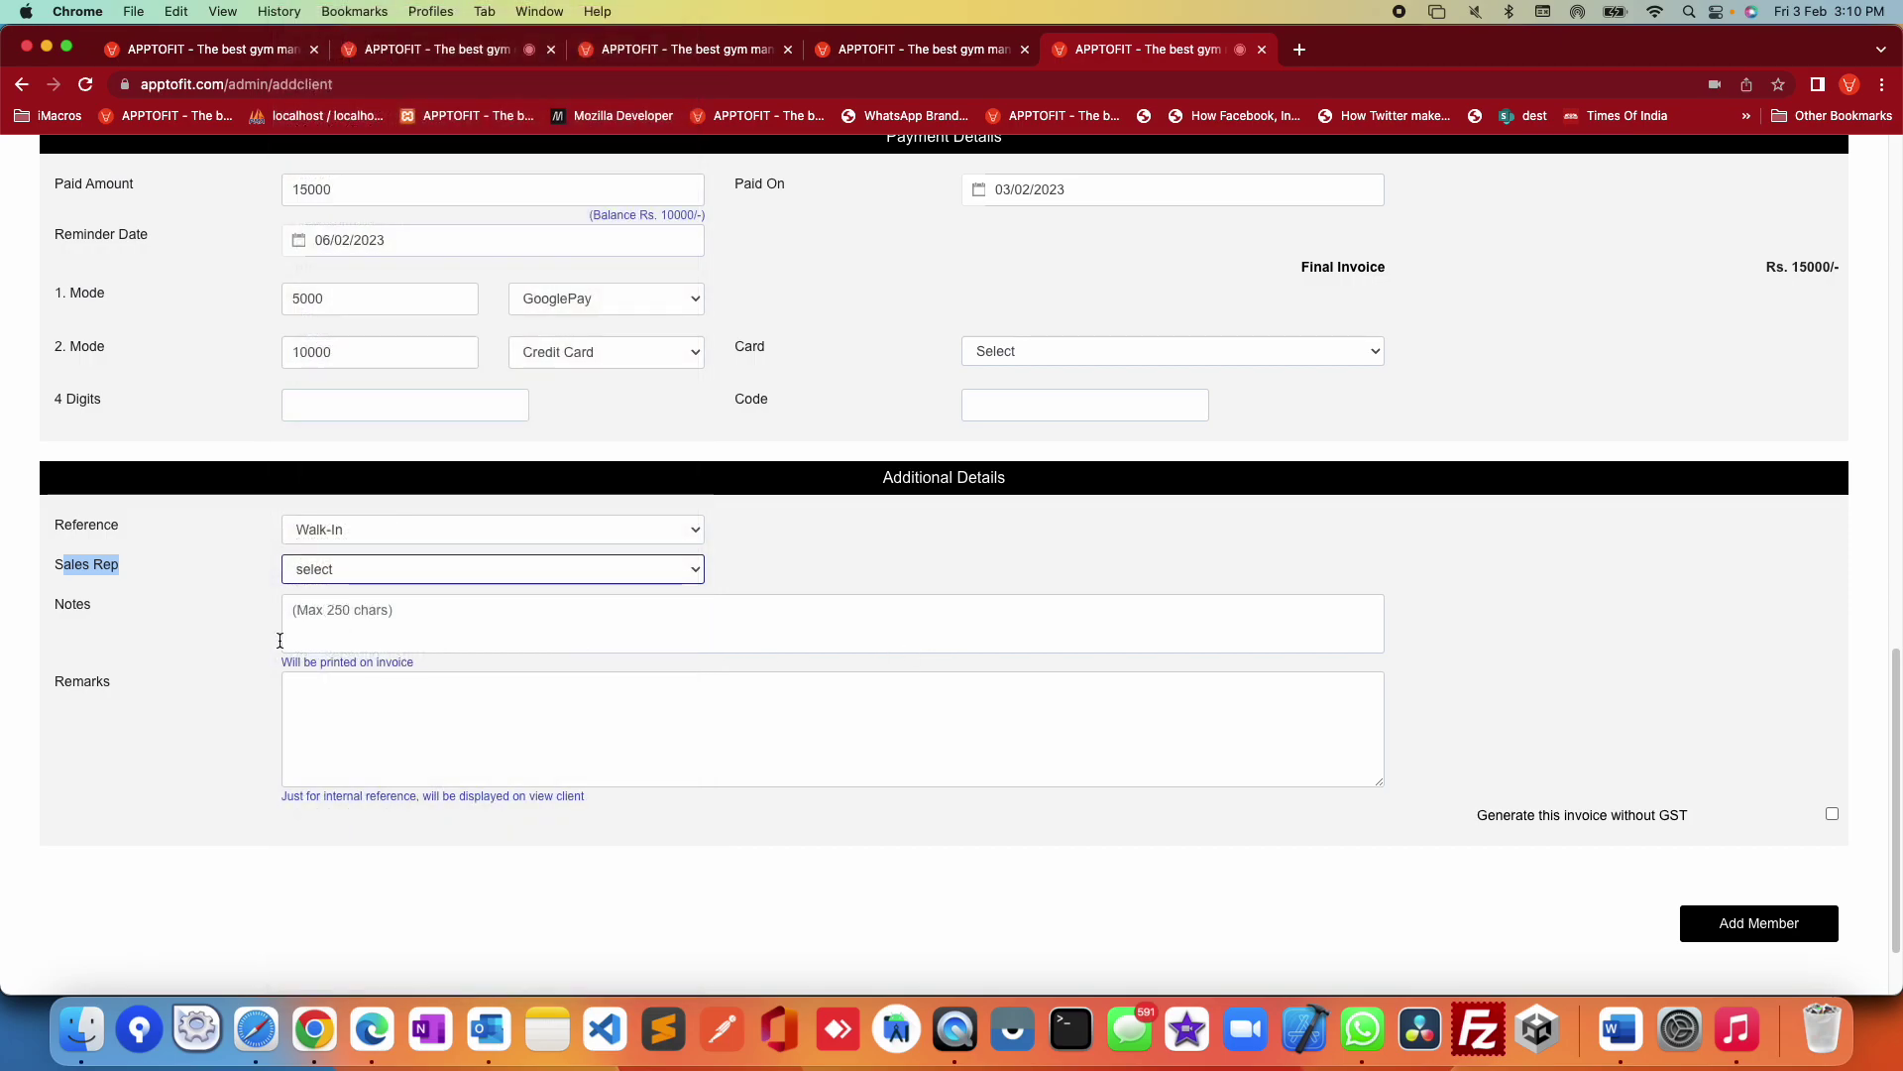
pyautogui.click(68, 616)
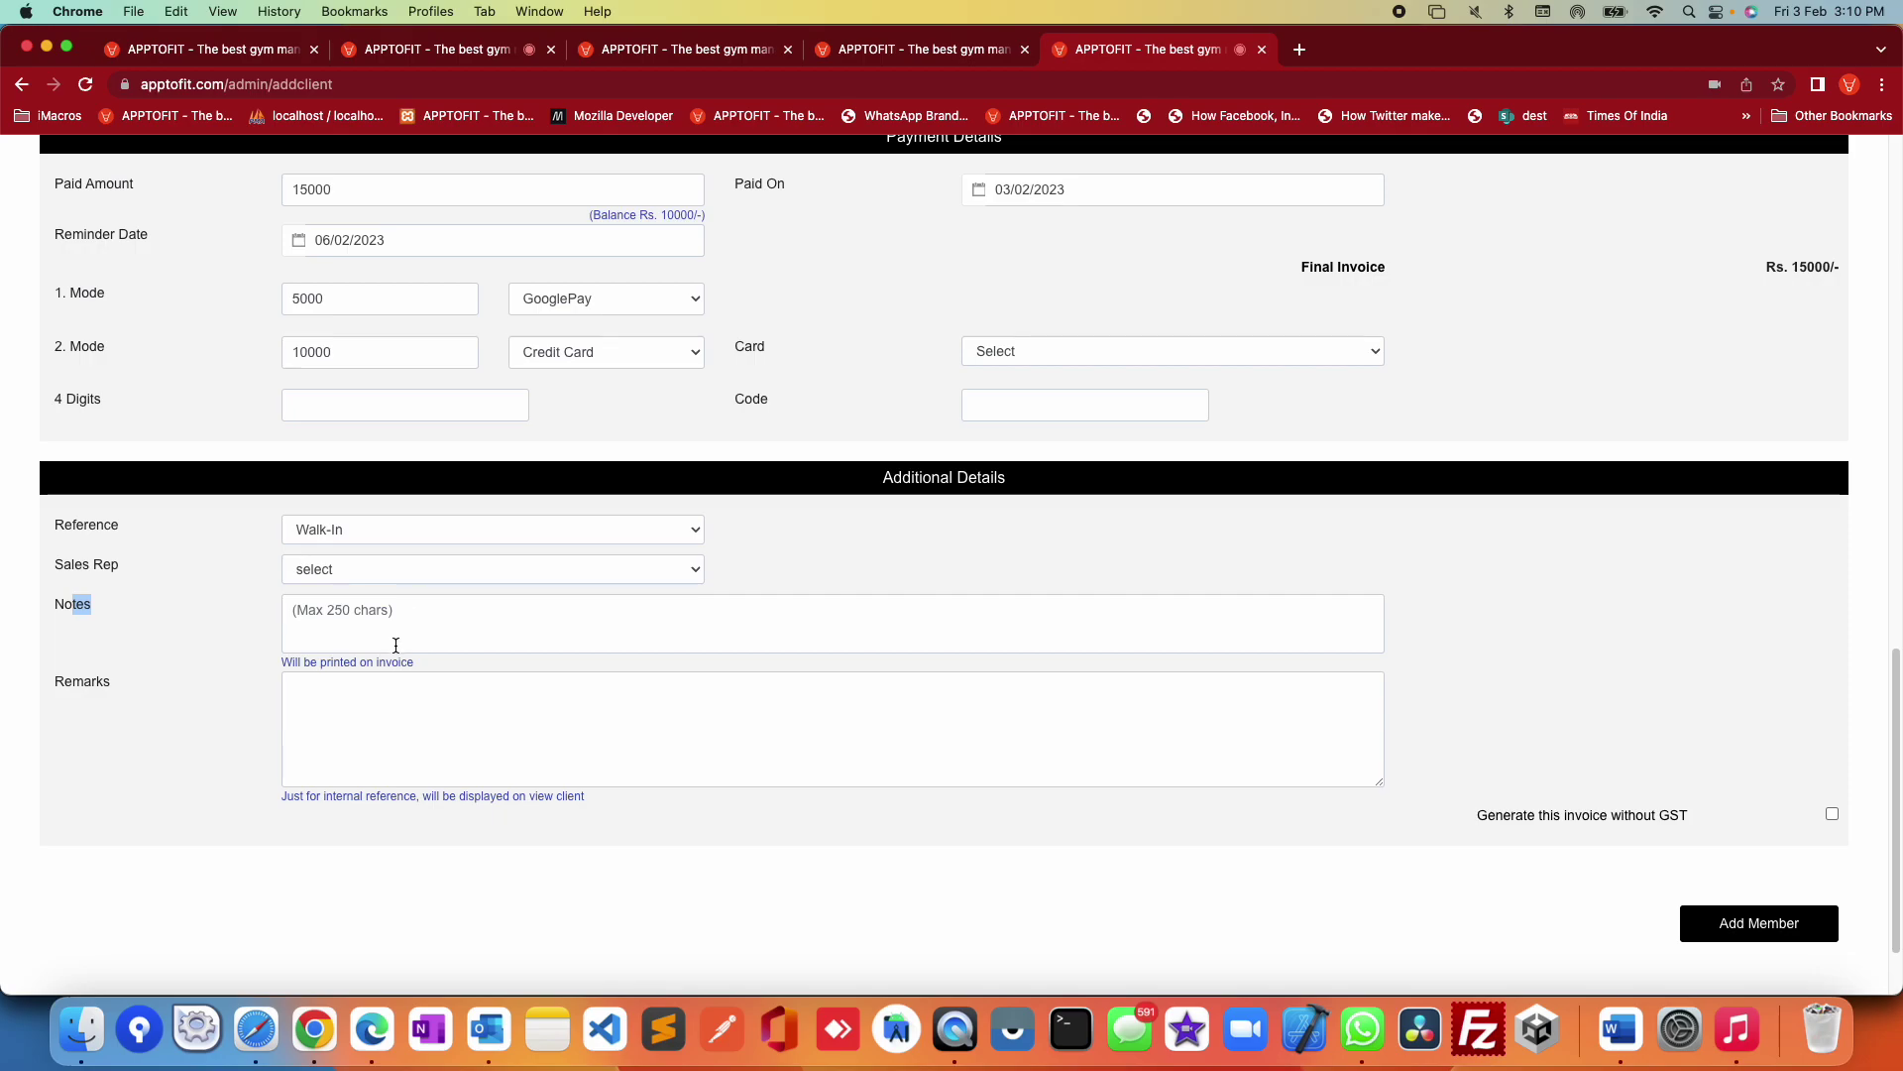
# Step: Review the notes' 250-character limit and the internal-only Remarks field
pyautogui.moveTo(276, 658); pyautogui.dragTo(396, 617)
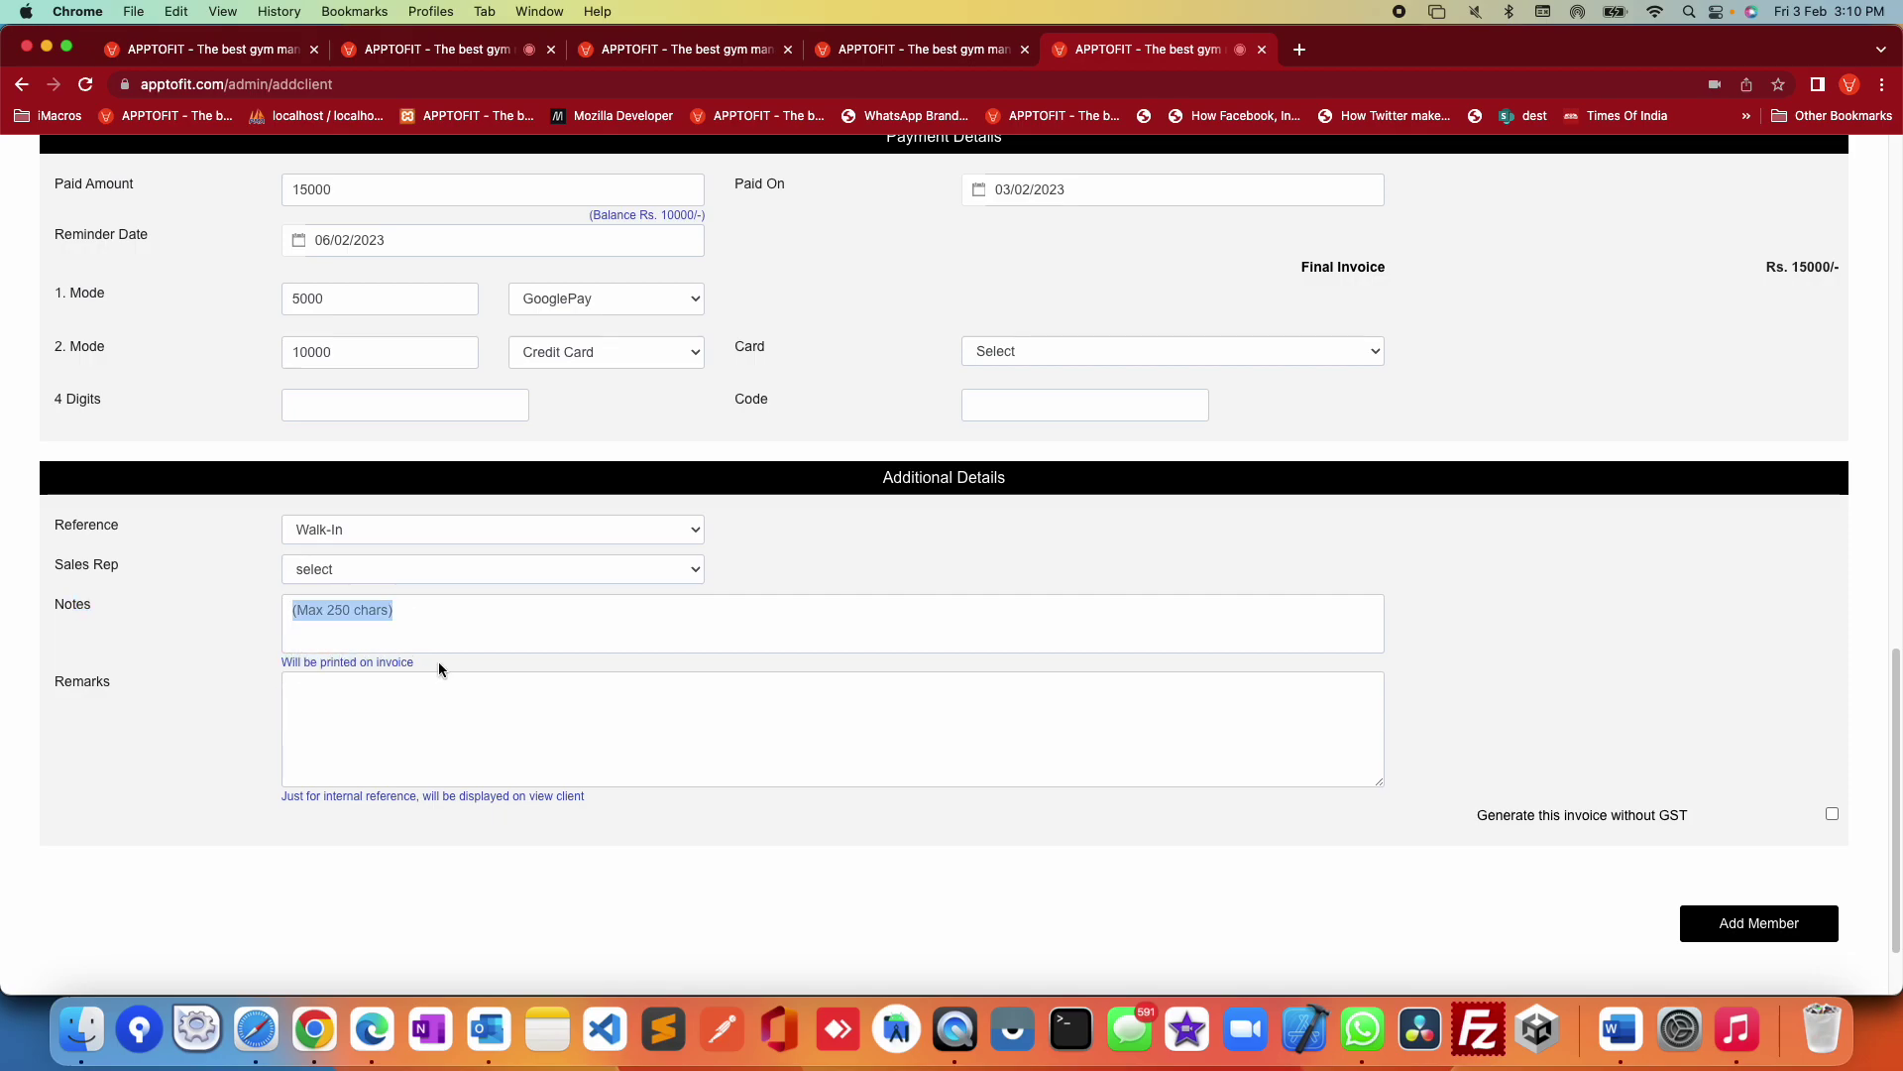
pyautogui.click(188, 692)
pyautogui.doubleClick(69, 687)
pyautogui.click(474, 715)
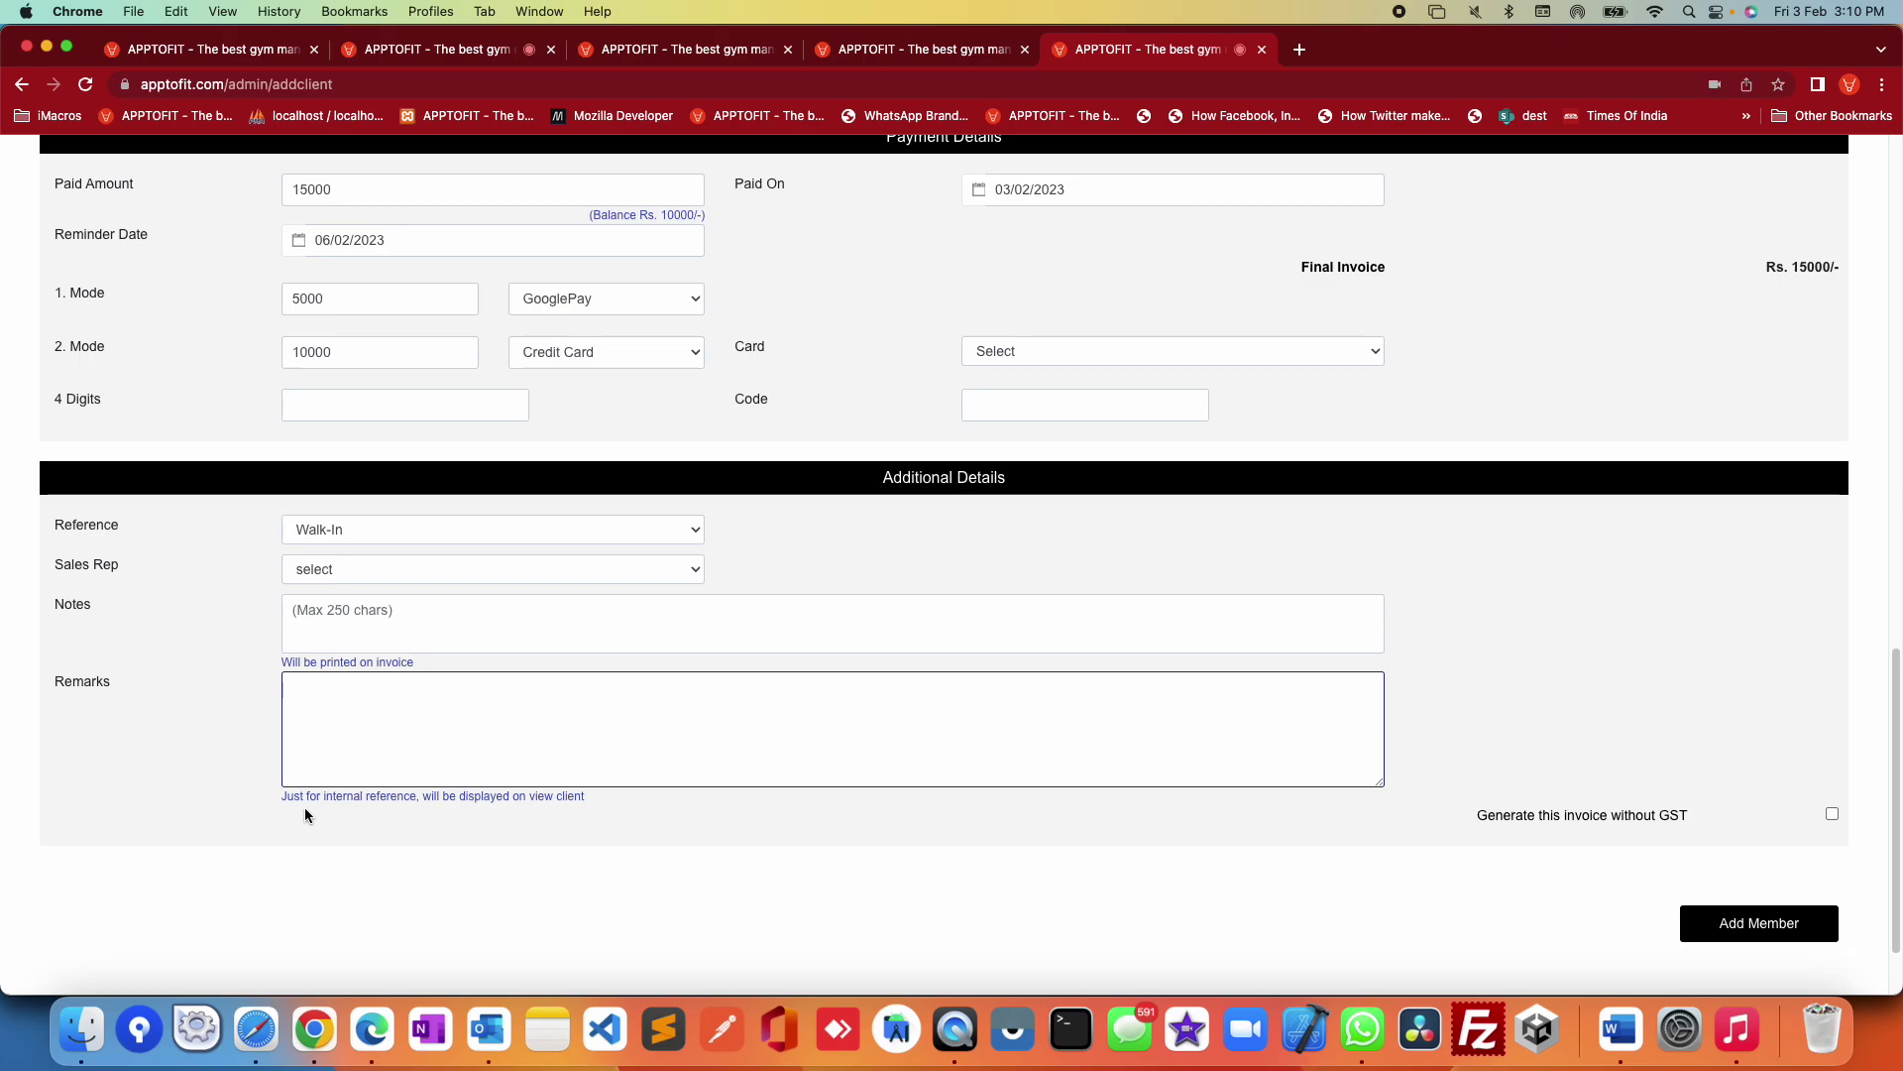
pyautogui.moveTo(271, 791); pyautogui.dragTo(607, 808)
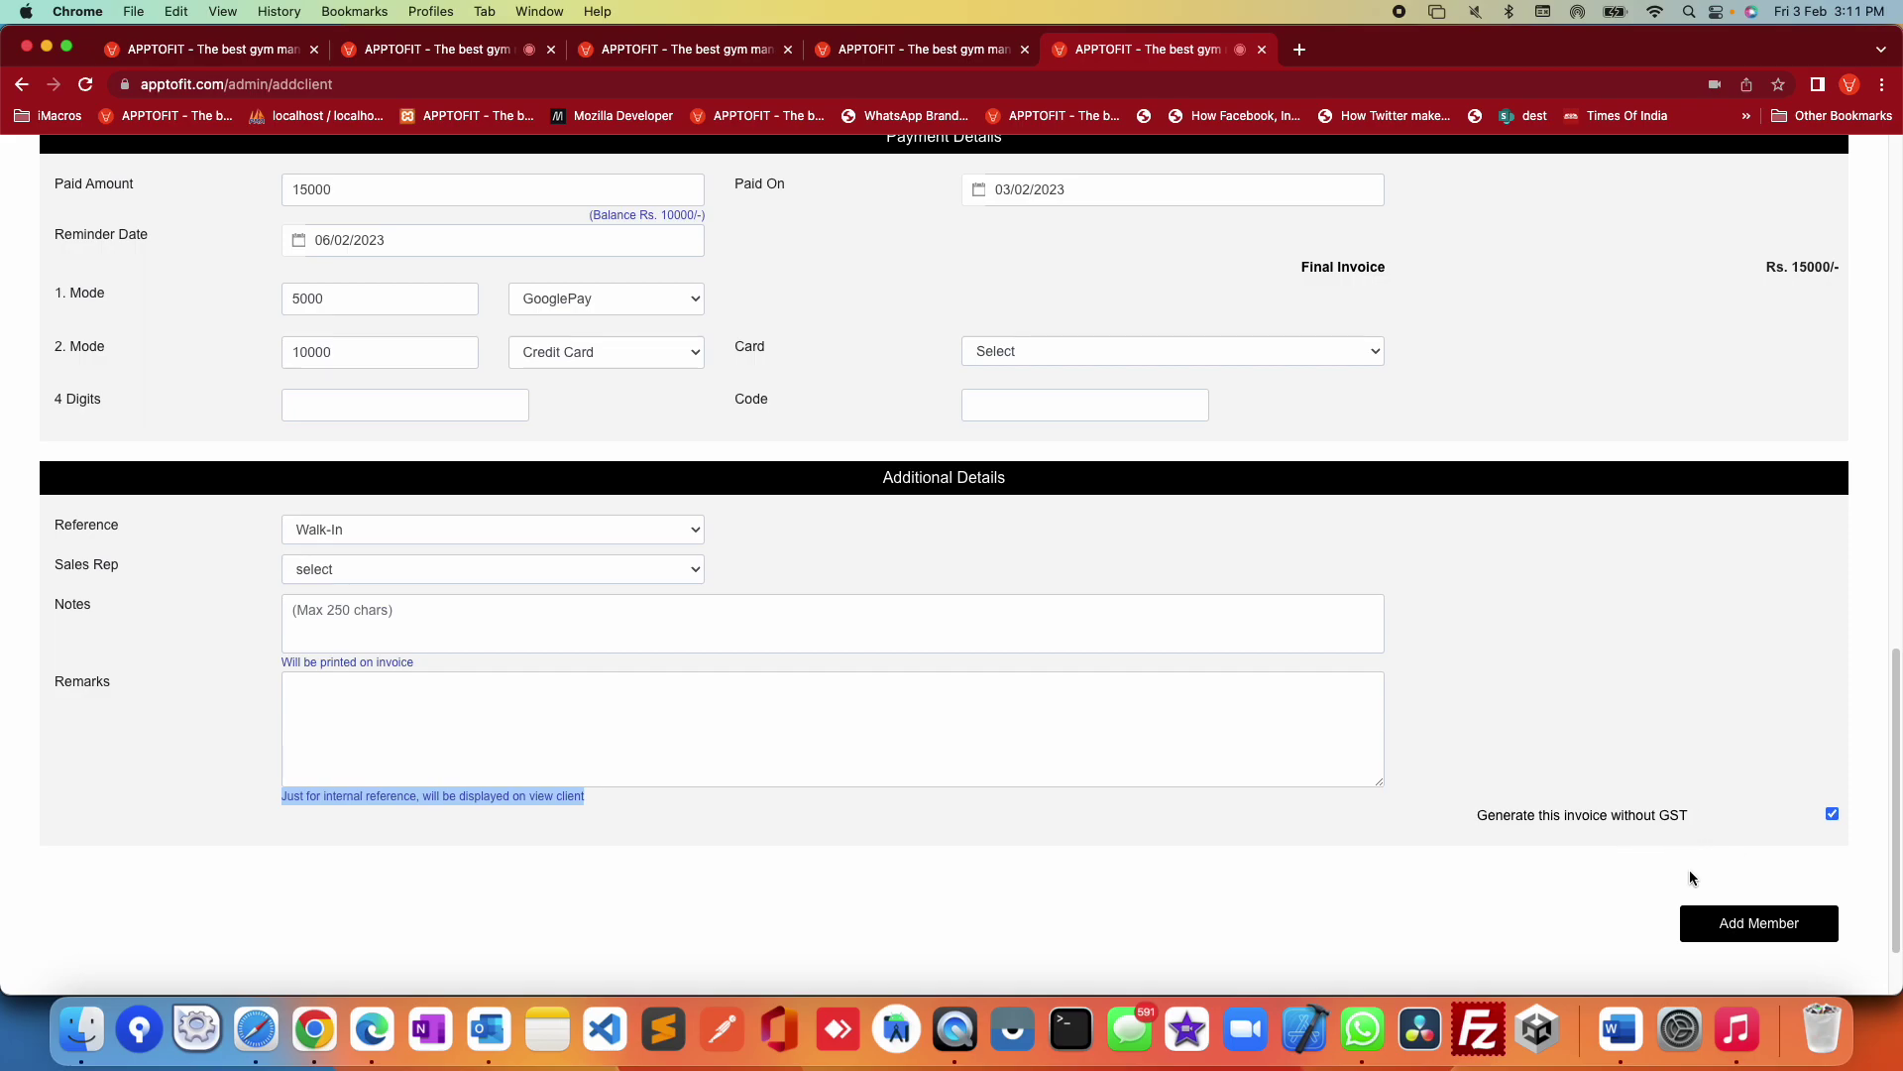
# Step: Enter the new member's name and phone number in Client Details
pyautogui.scroll(20, 1689, 870)
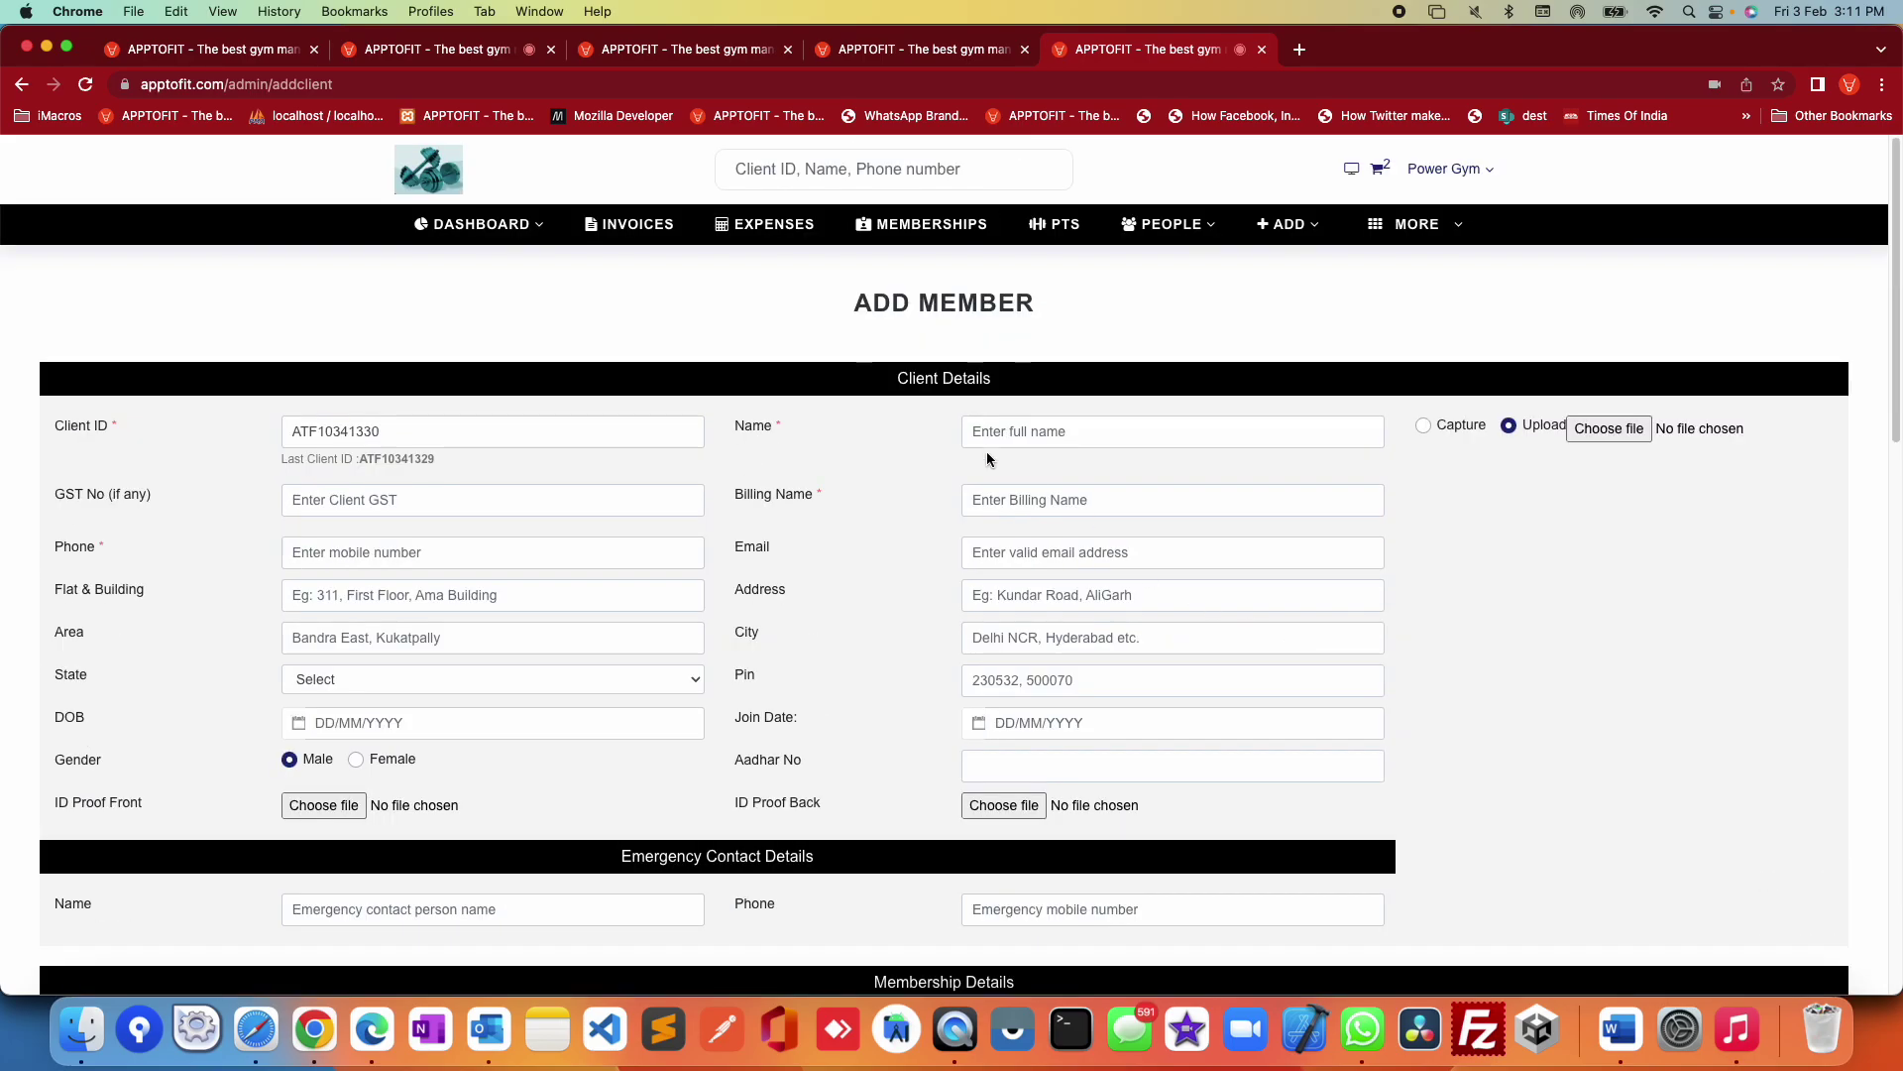
pyautogui.click(987, 433)
pyautogui.write('surya testing')
pyautogui.click(493, 500)
pyautogui.press('Tab')
pyautogui.press('Tab')
pyautogui.press('Tab')
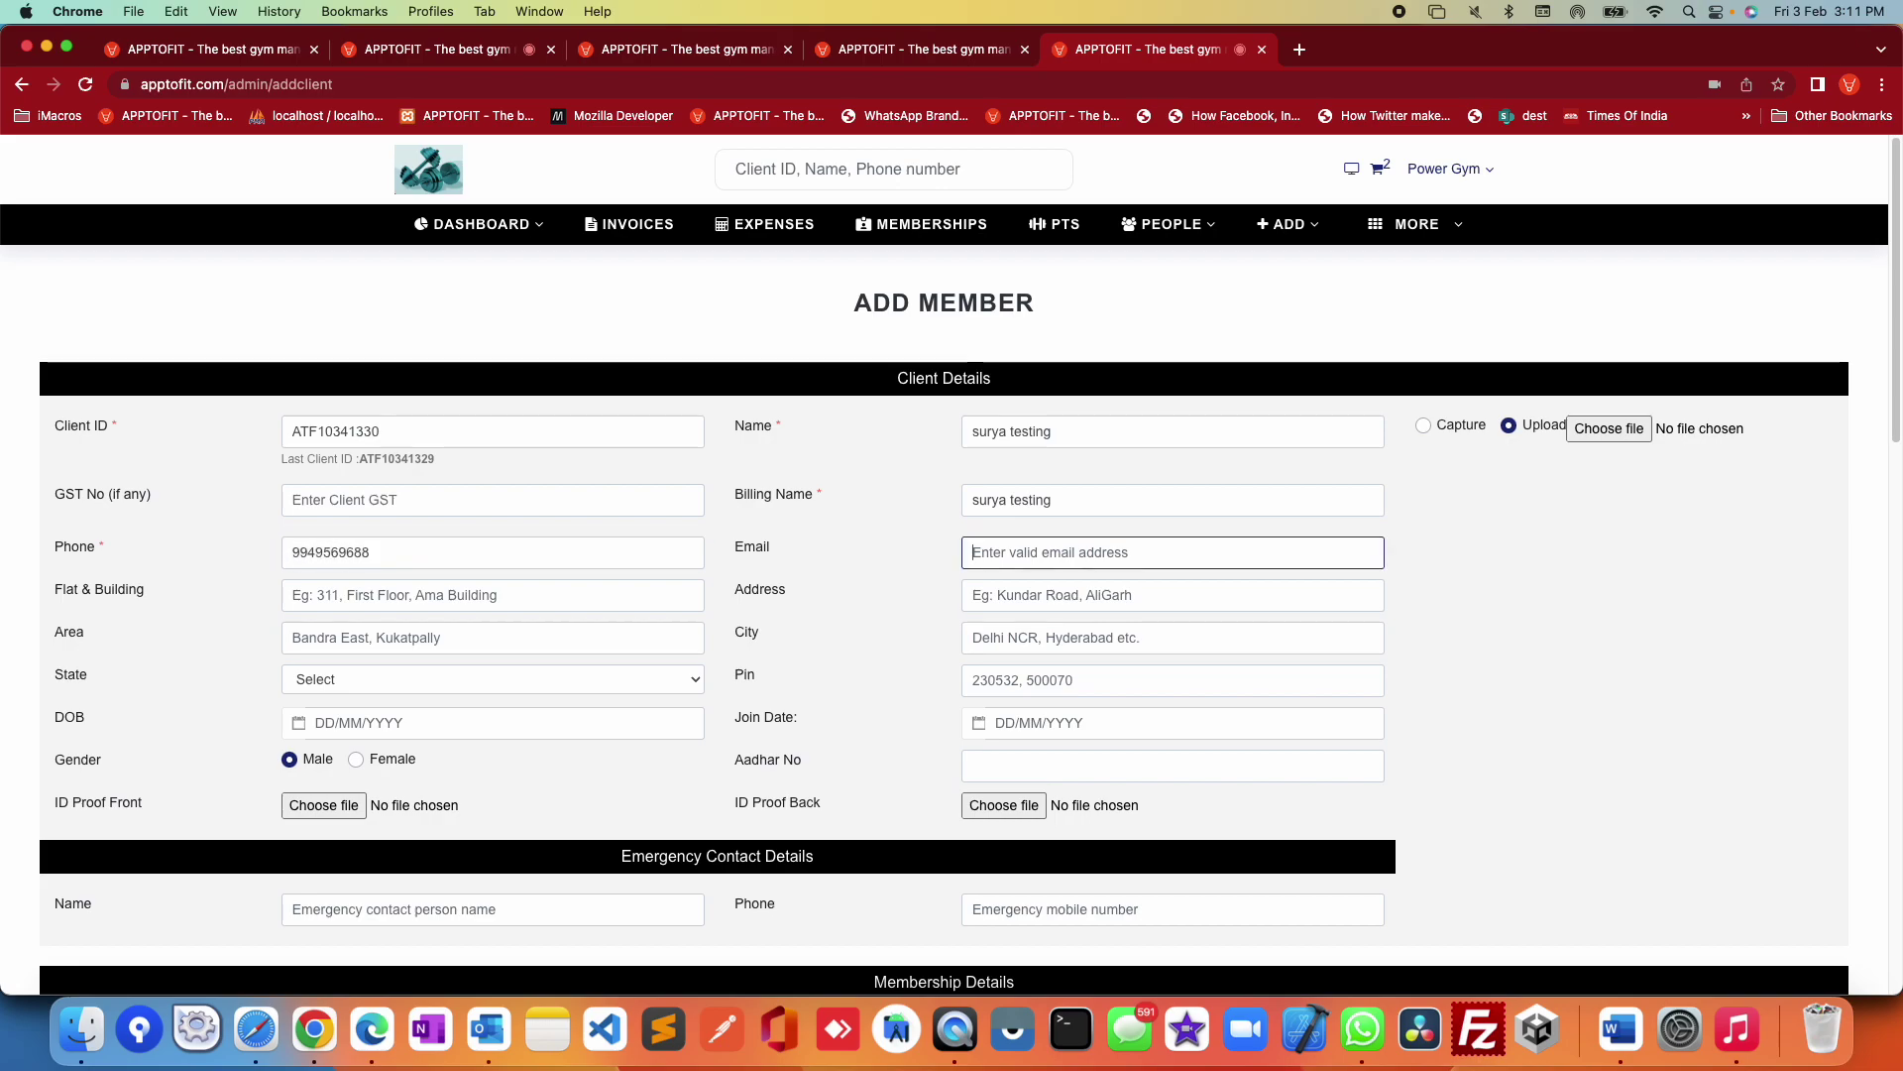
# Step: Replace the phone number with a corrected one and add the member
pyautogui.doubleClick(382, 554)
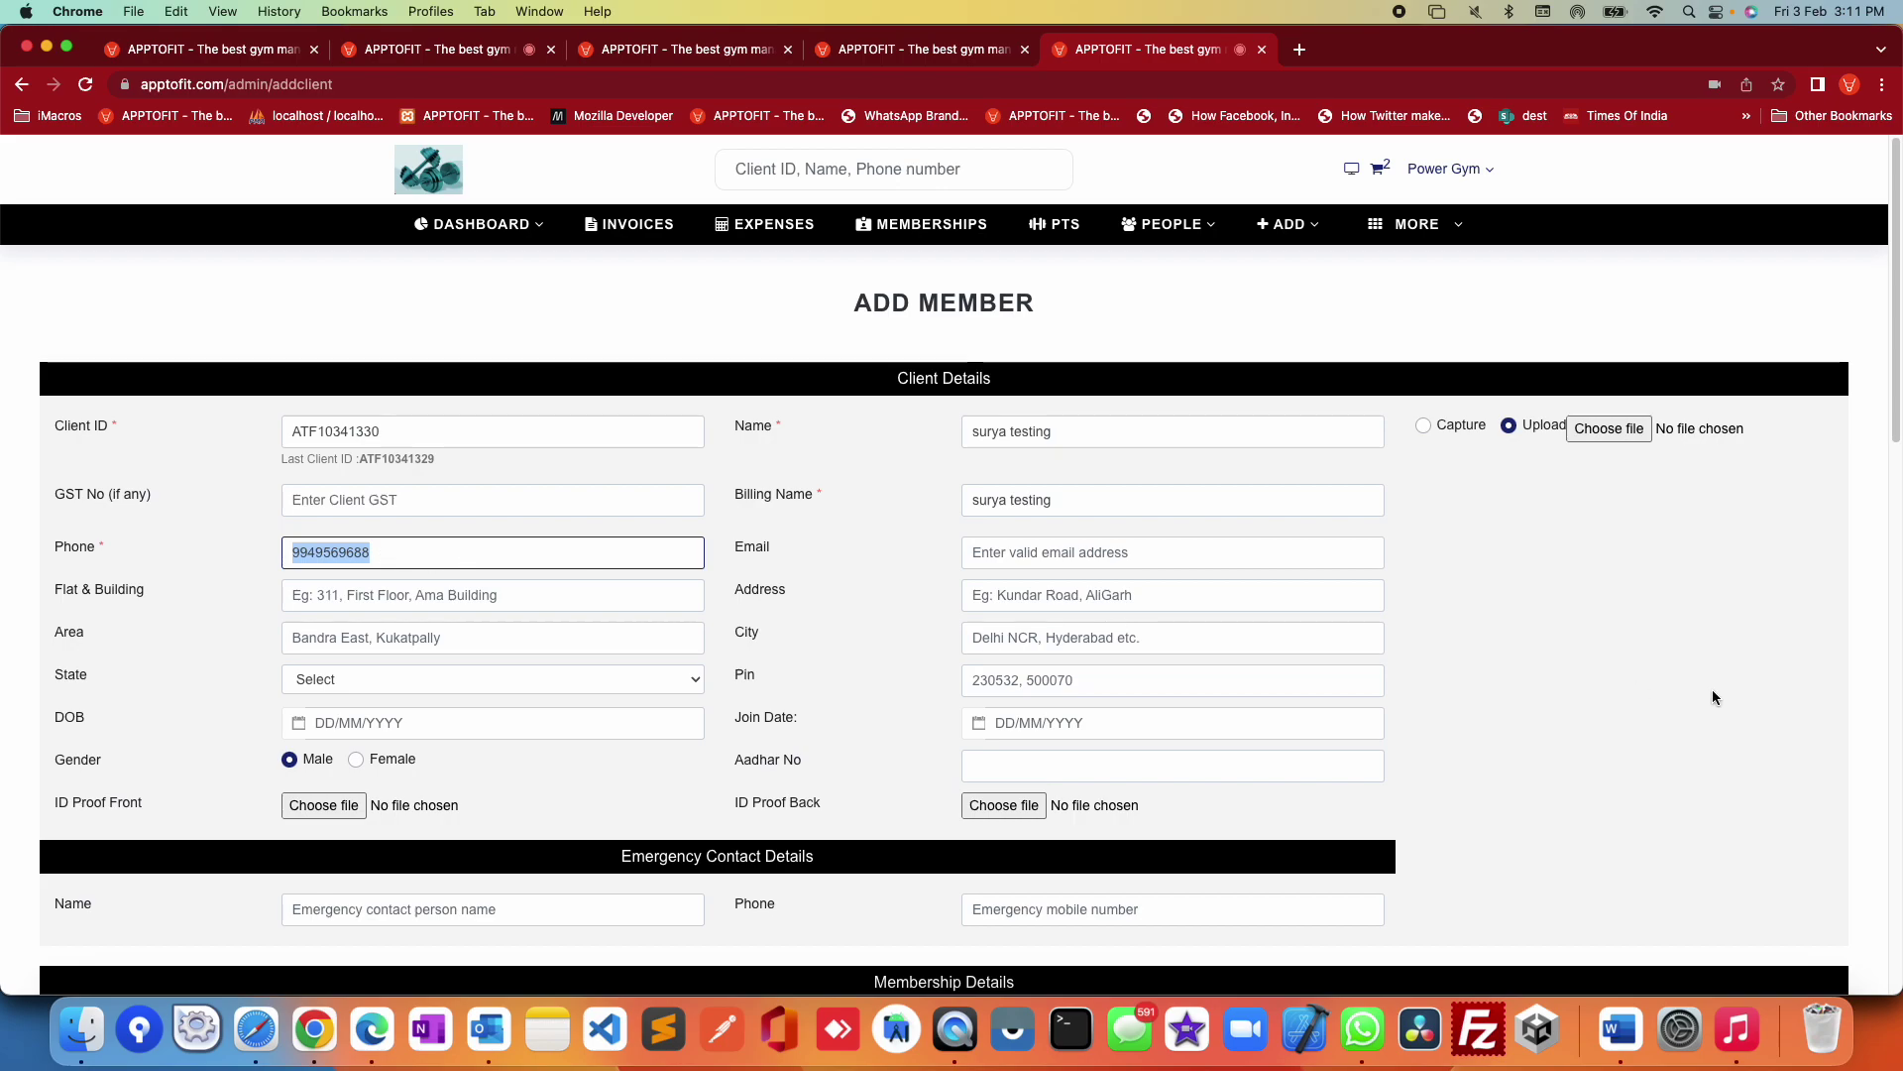
pyautogui.press('Tab')
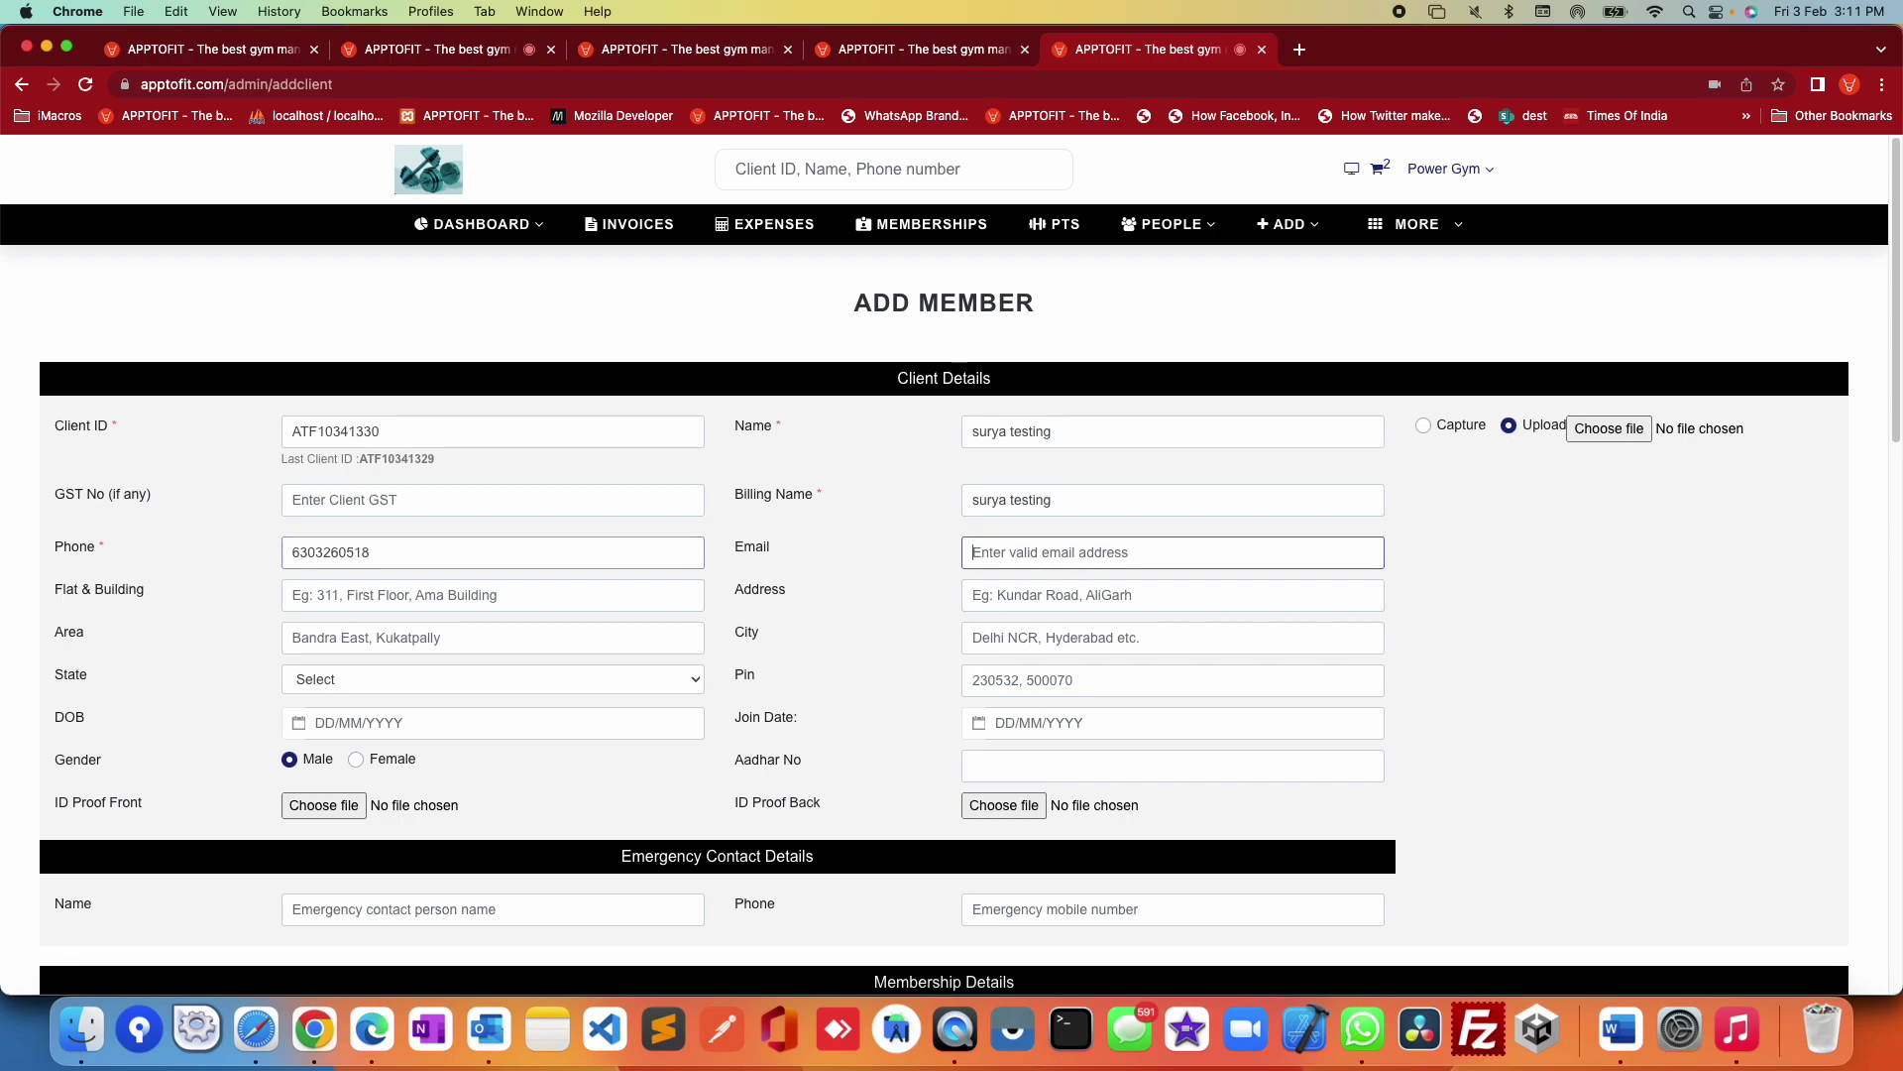
pyautogui.click(1616, 728)
pyautogui.scroll(-20, 1609, 728)
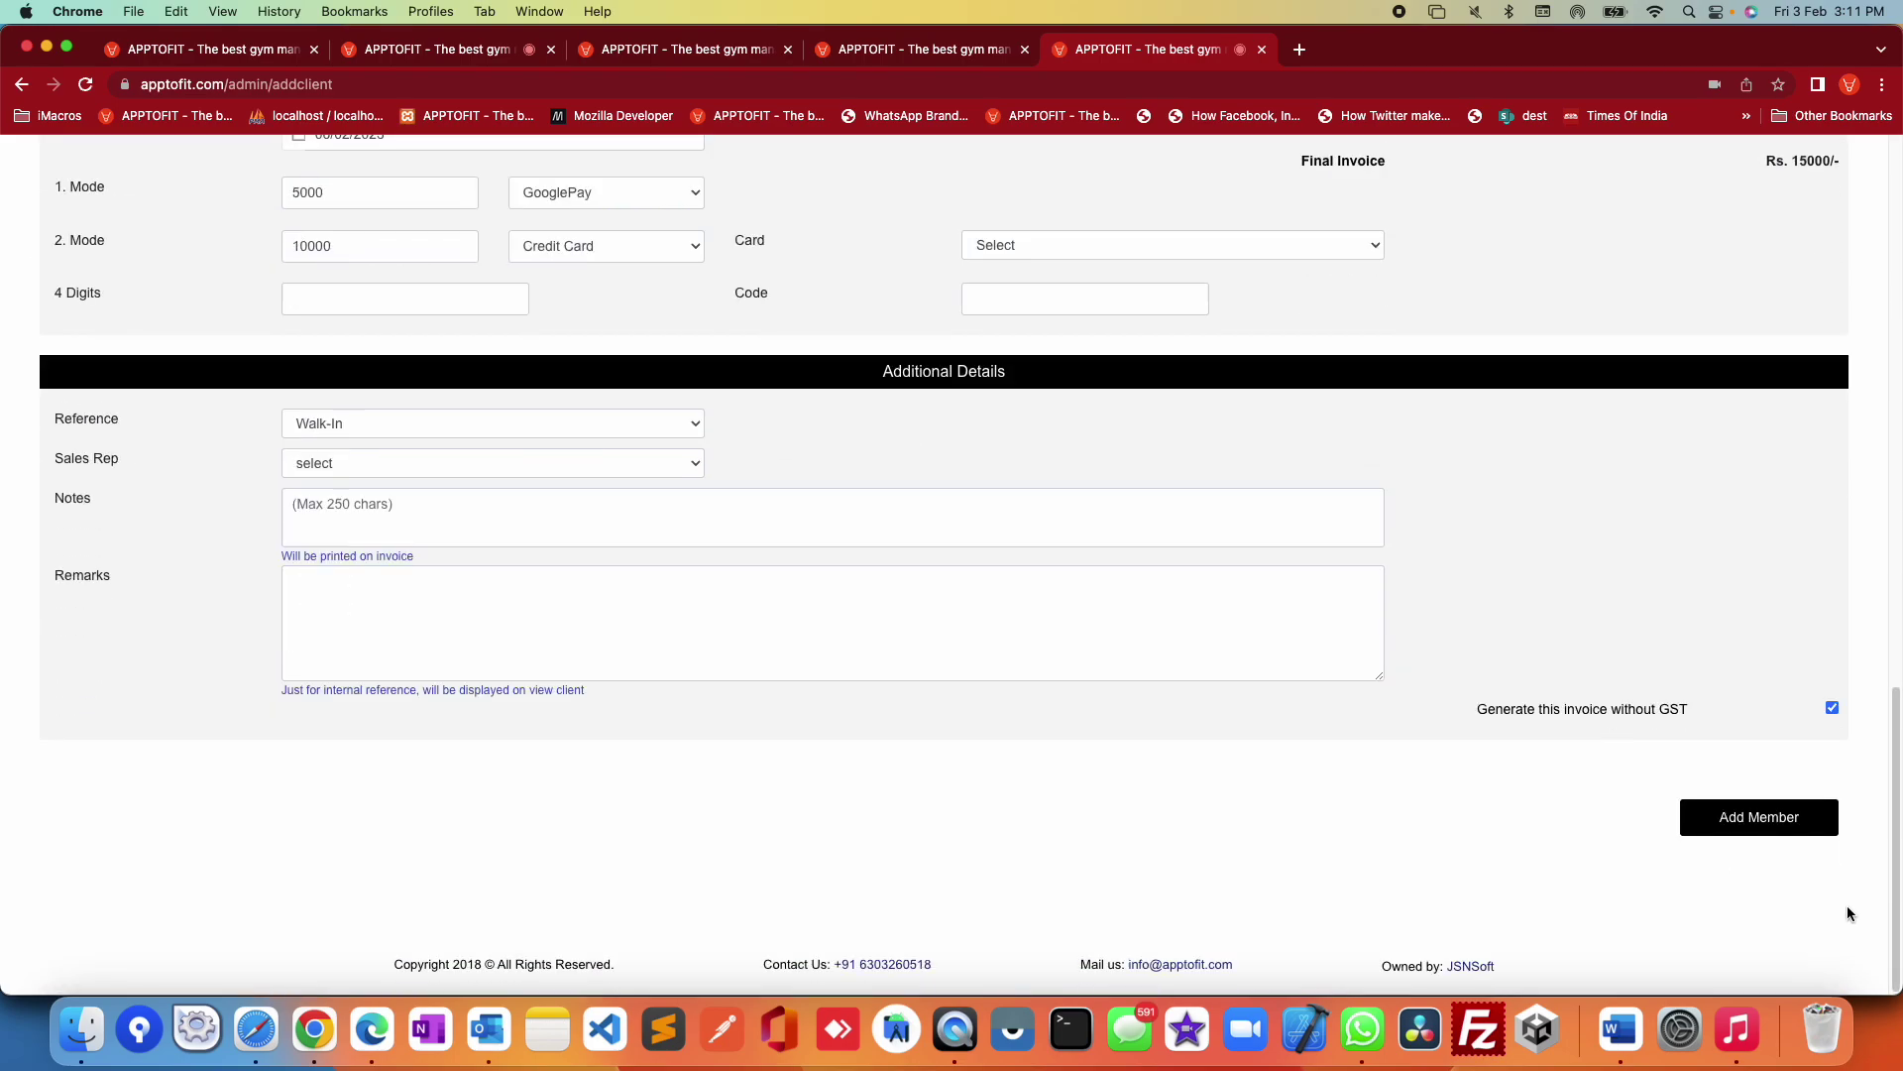
pyautogui.click(1782, 818)
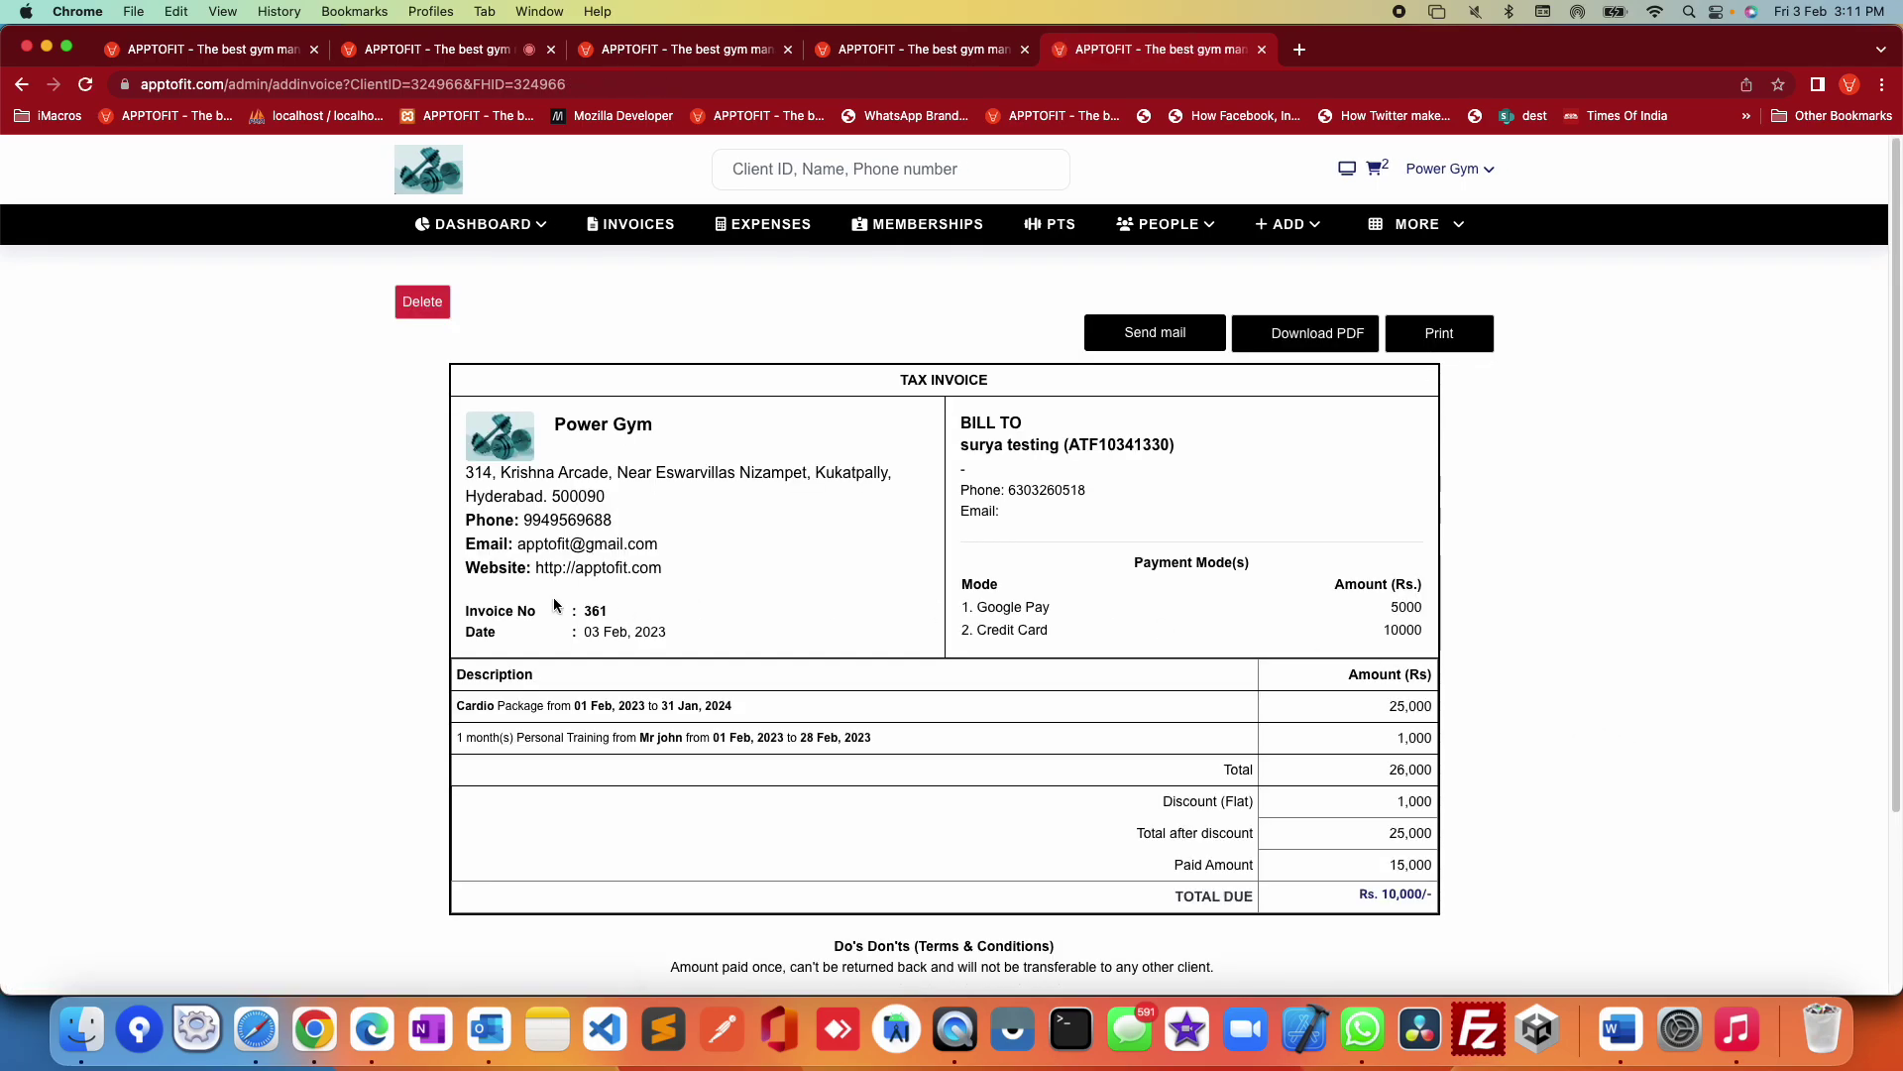
# Step: Review invoice 361: GooglePay 5000, Credit Card 10000, Rs. 10,000/- total due
pyautogui.moveTo(448, 398); pyautogui.dragTo(1471, 783)
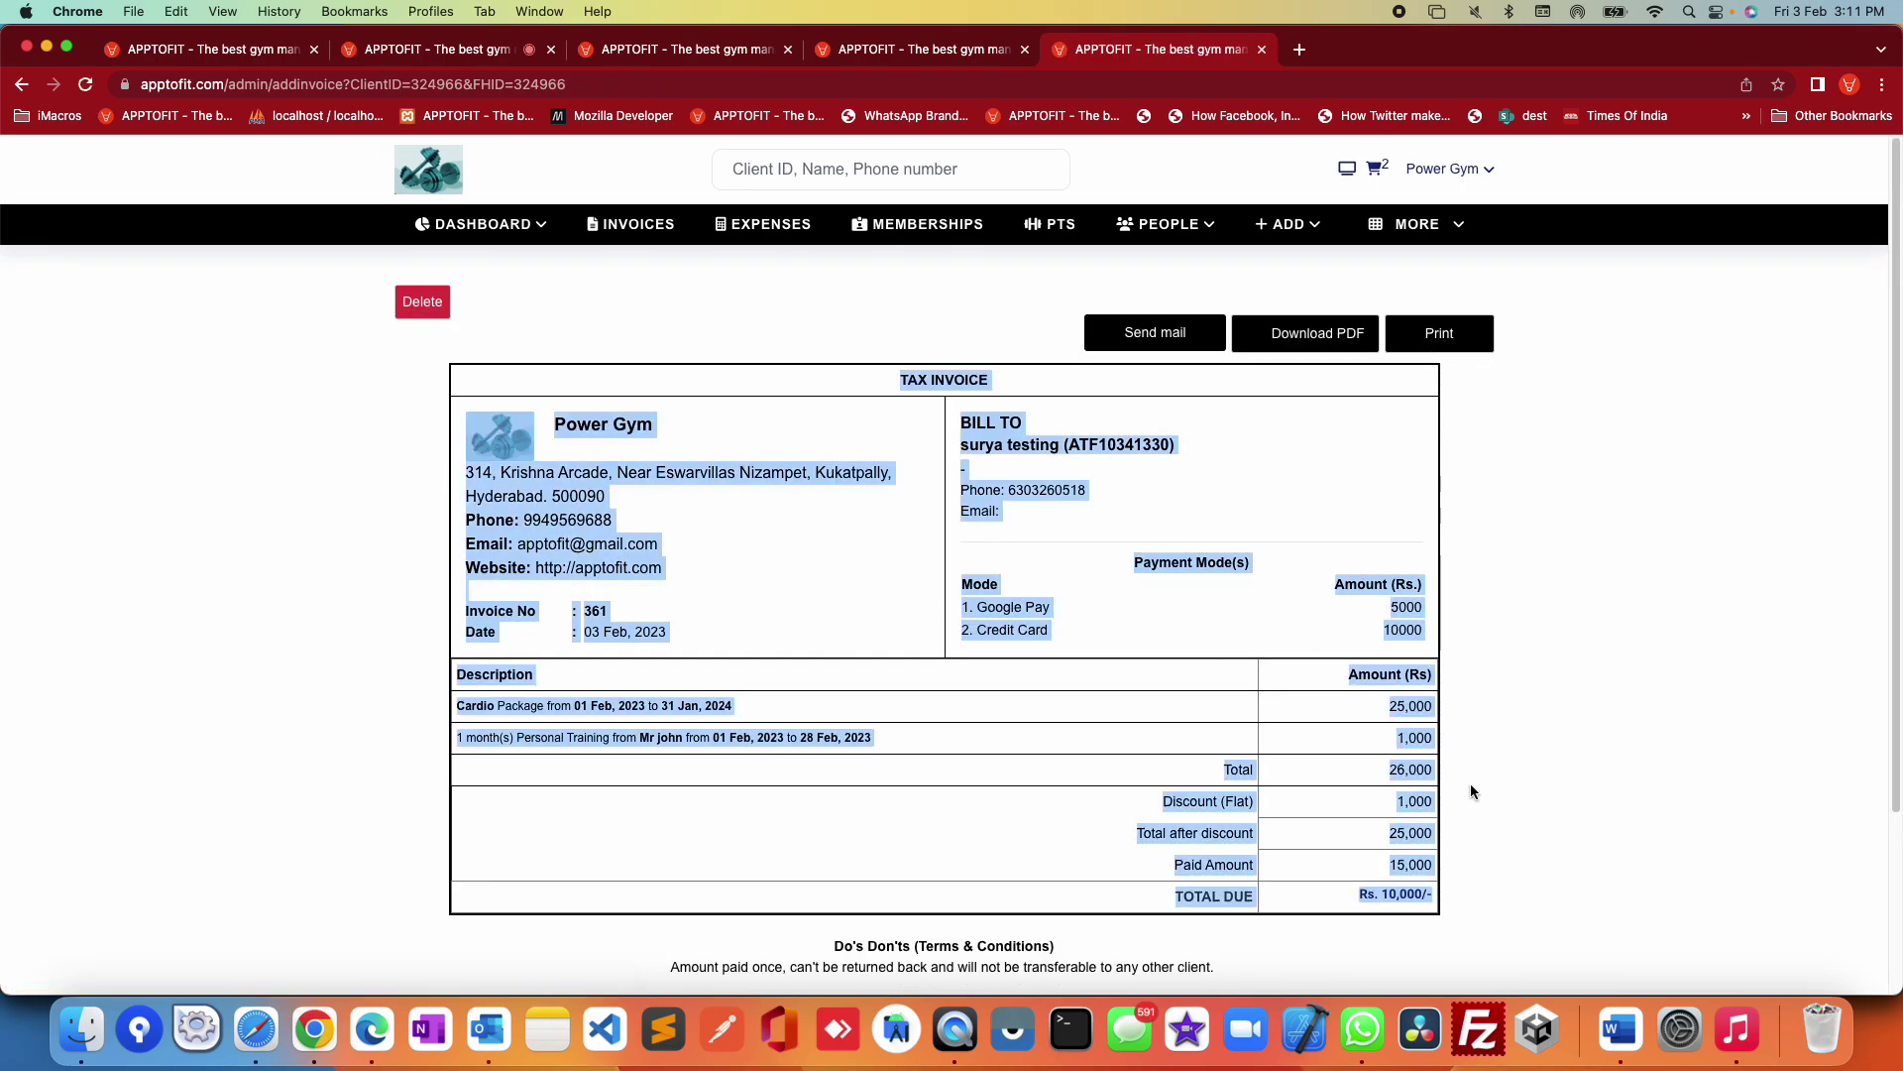
pyautogui.click(1543, 831)
pyautogui.moveTo(1157, 907); pyautogui.dragTo(1418, 897)
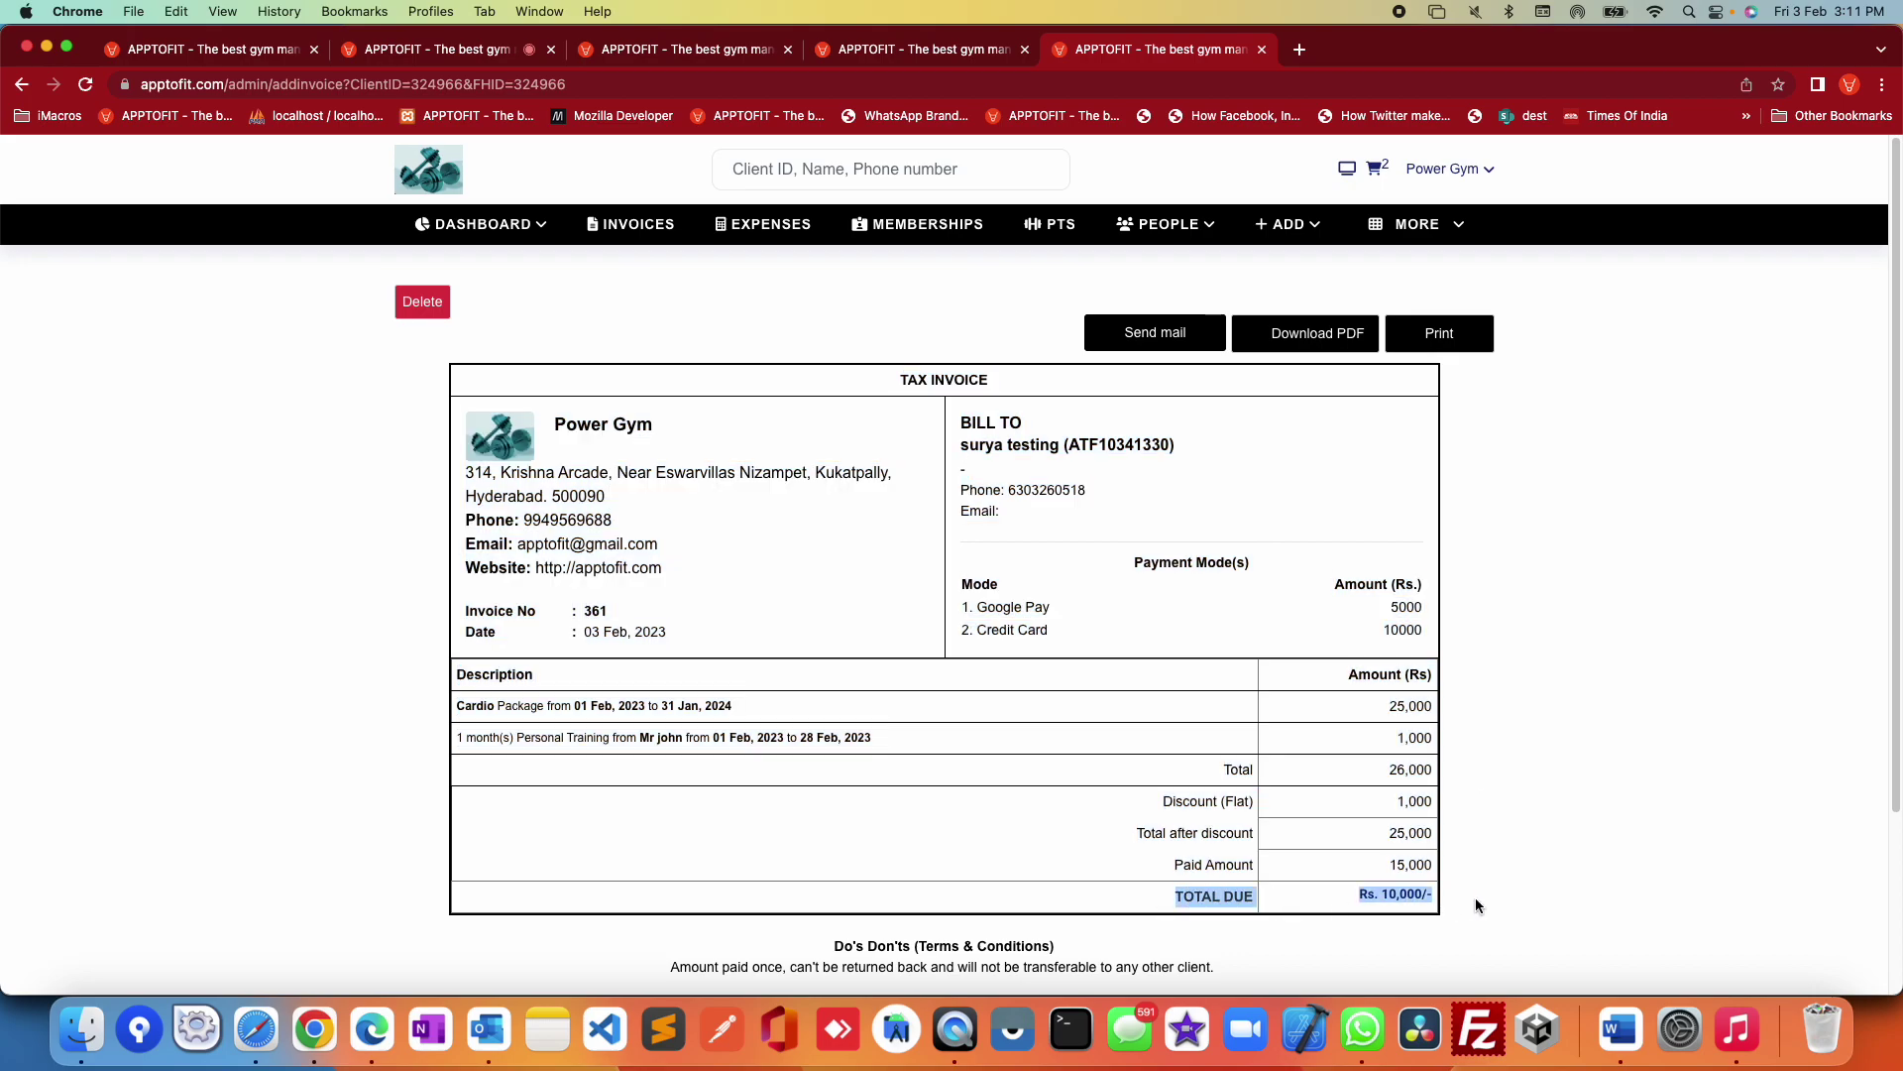
pyautogui.click(1521, 769)
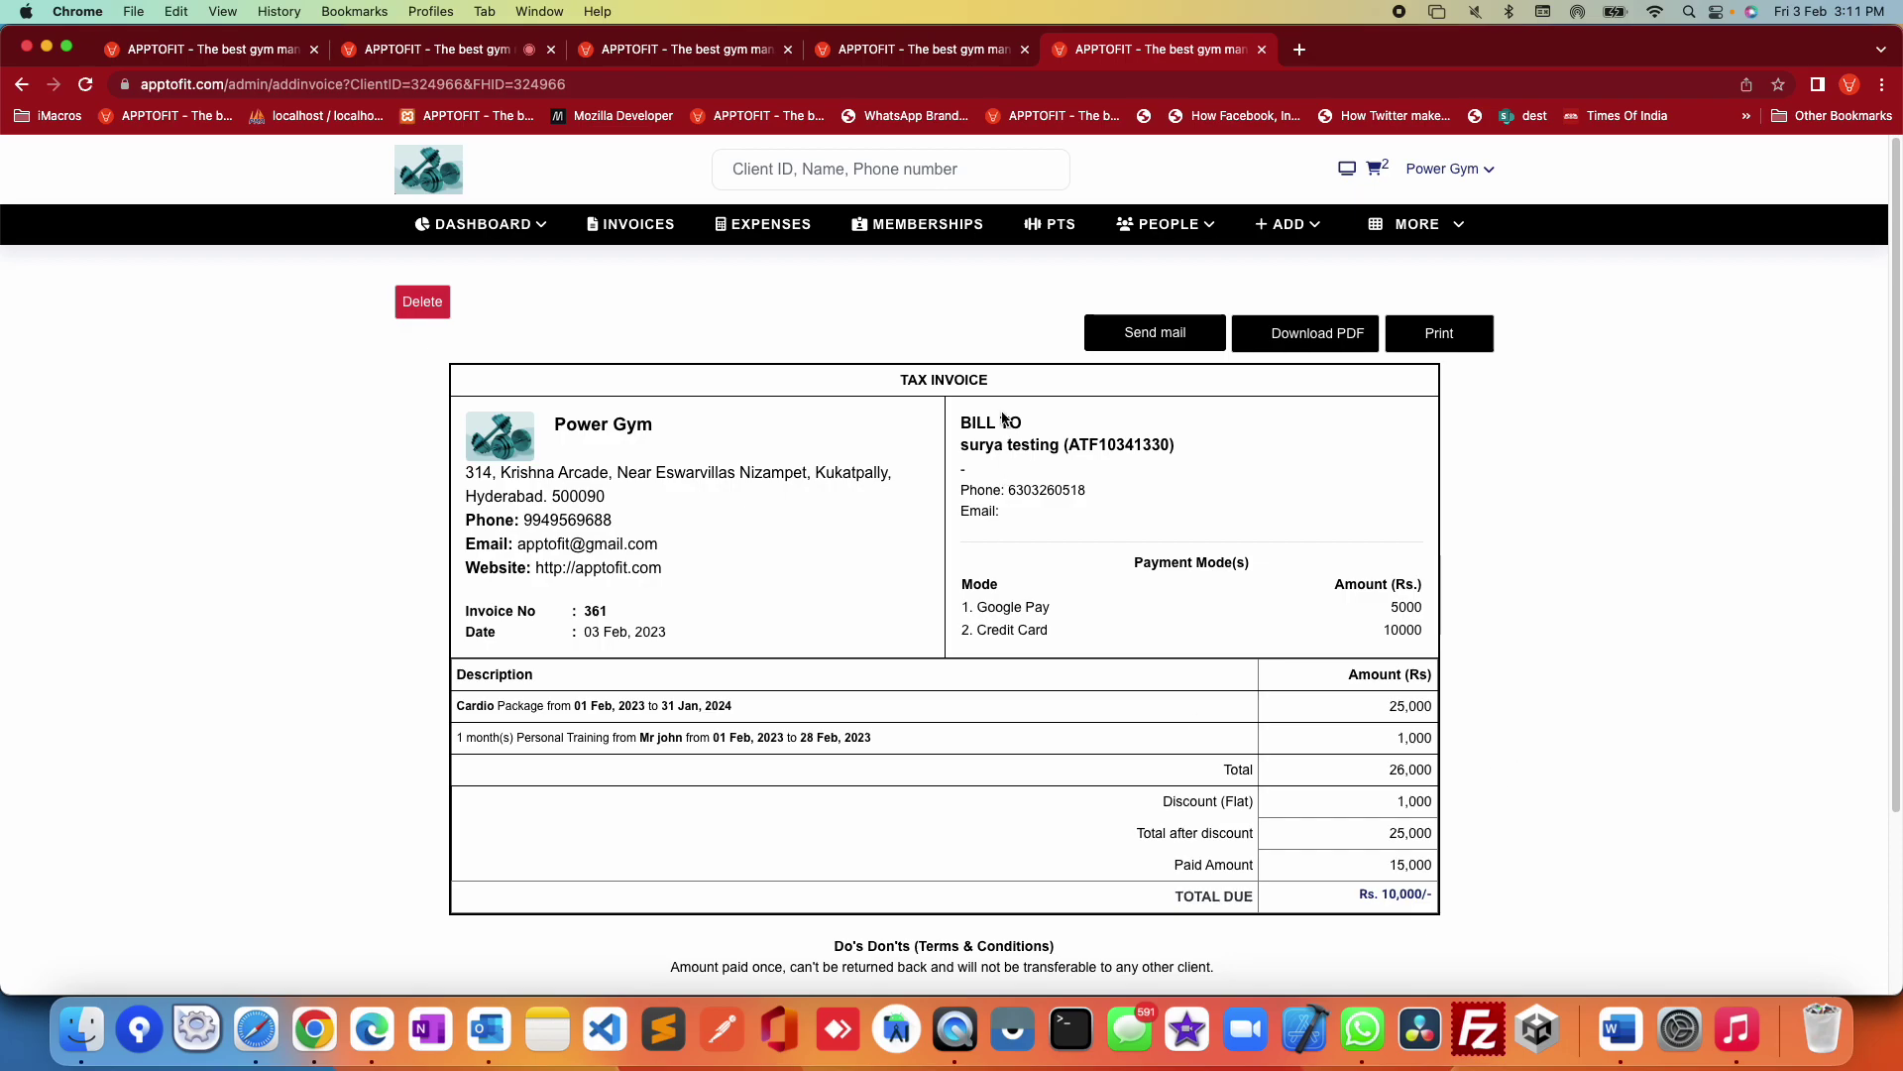
pyautogui.click(1314, 226)
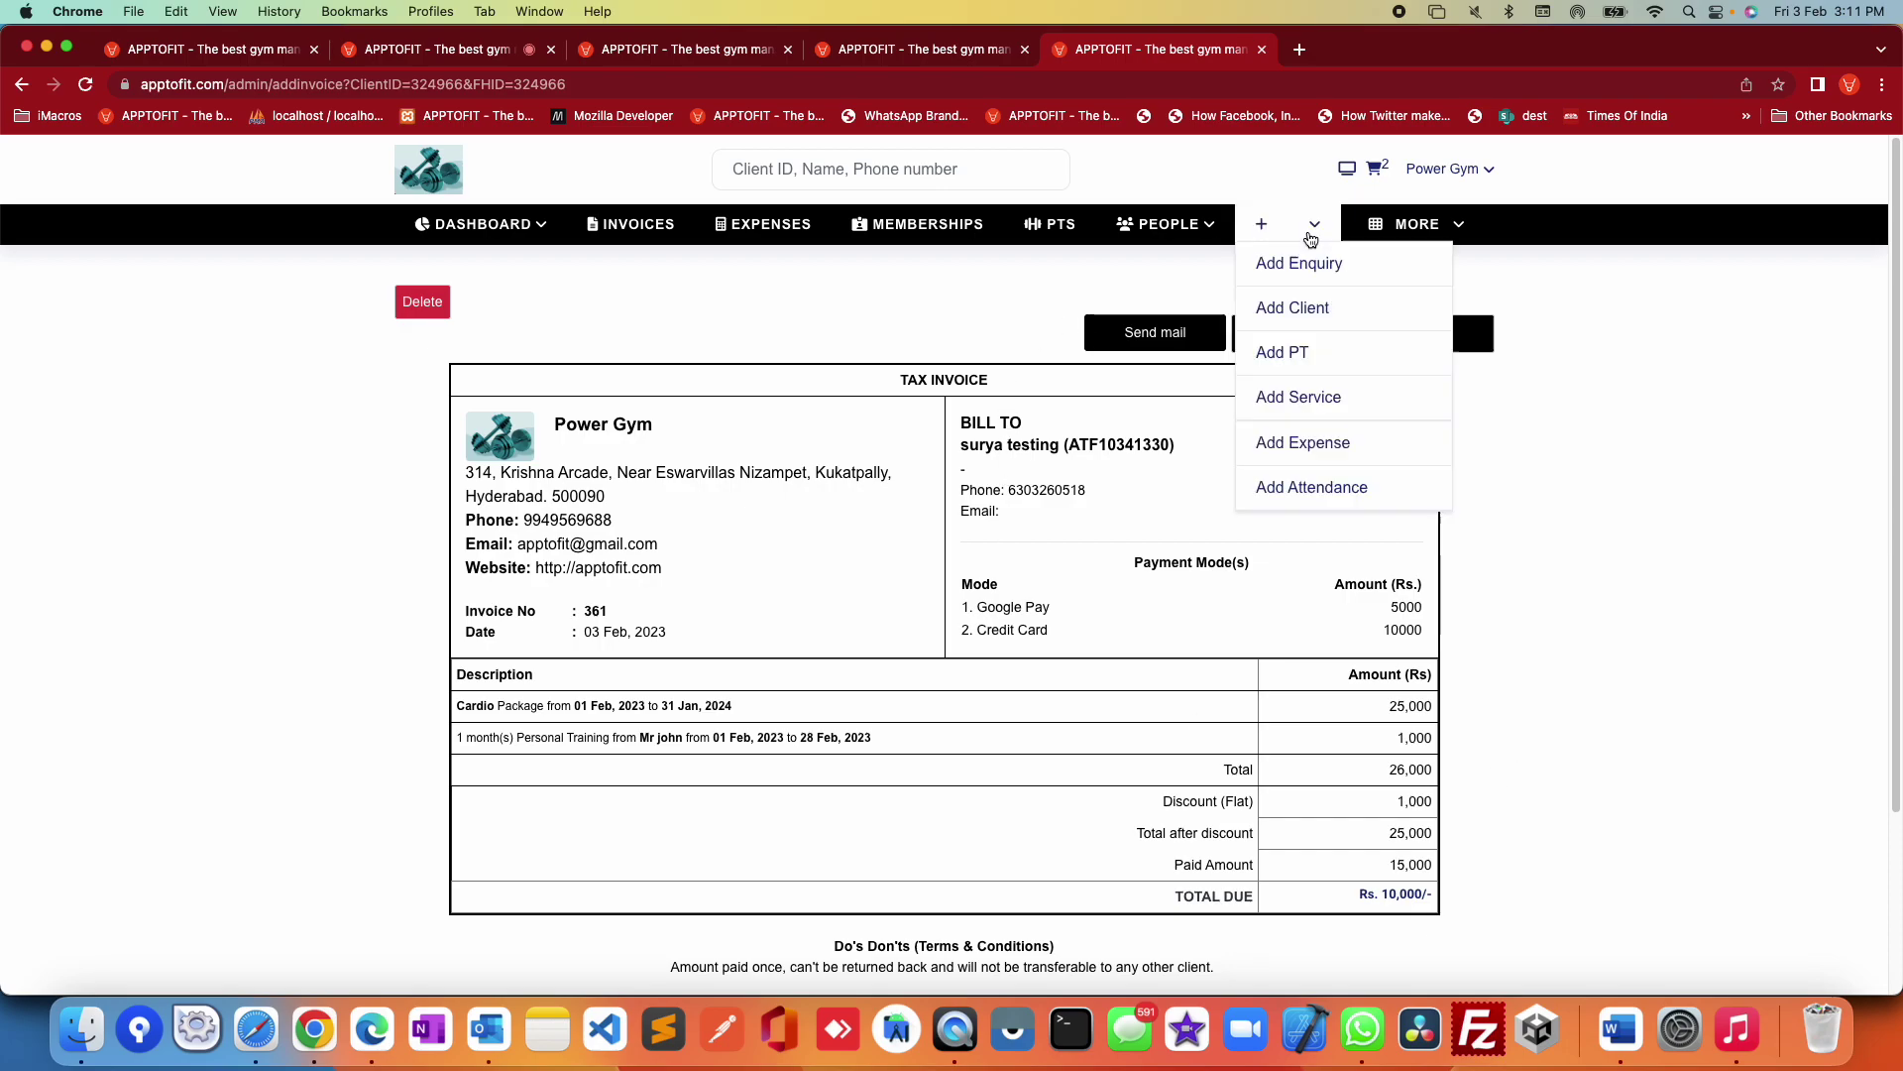
# Step: Visit the Add PT page, then open the Assign Service form
pyautogui.click(1308, 359)
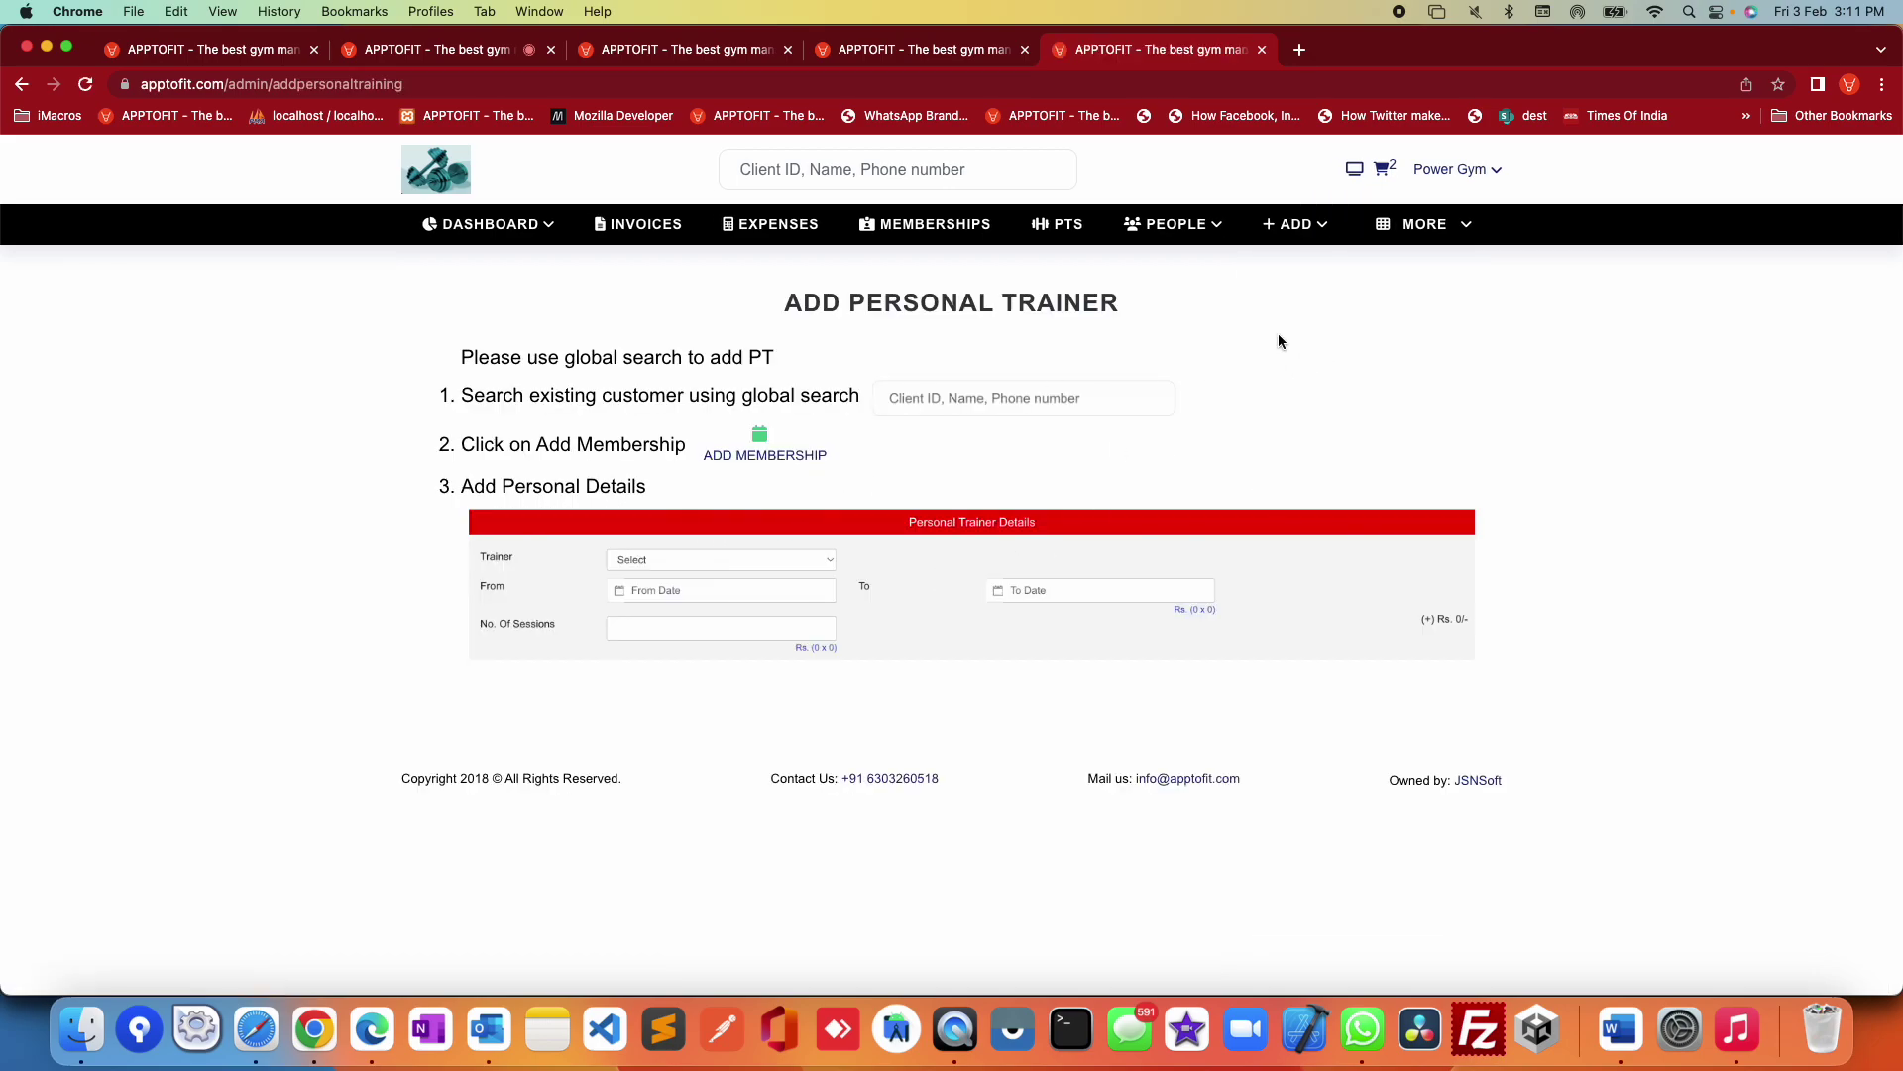
pyautogui.click(1318, 228)
pyautogui.click(1319, 392)
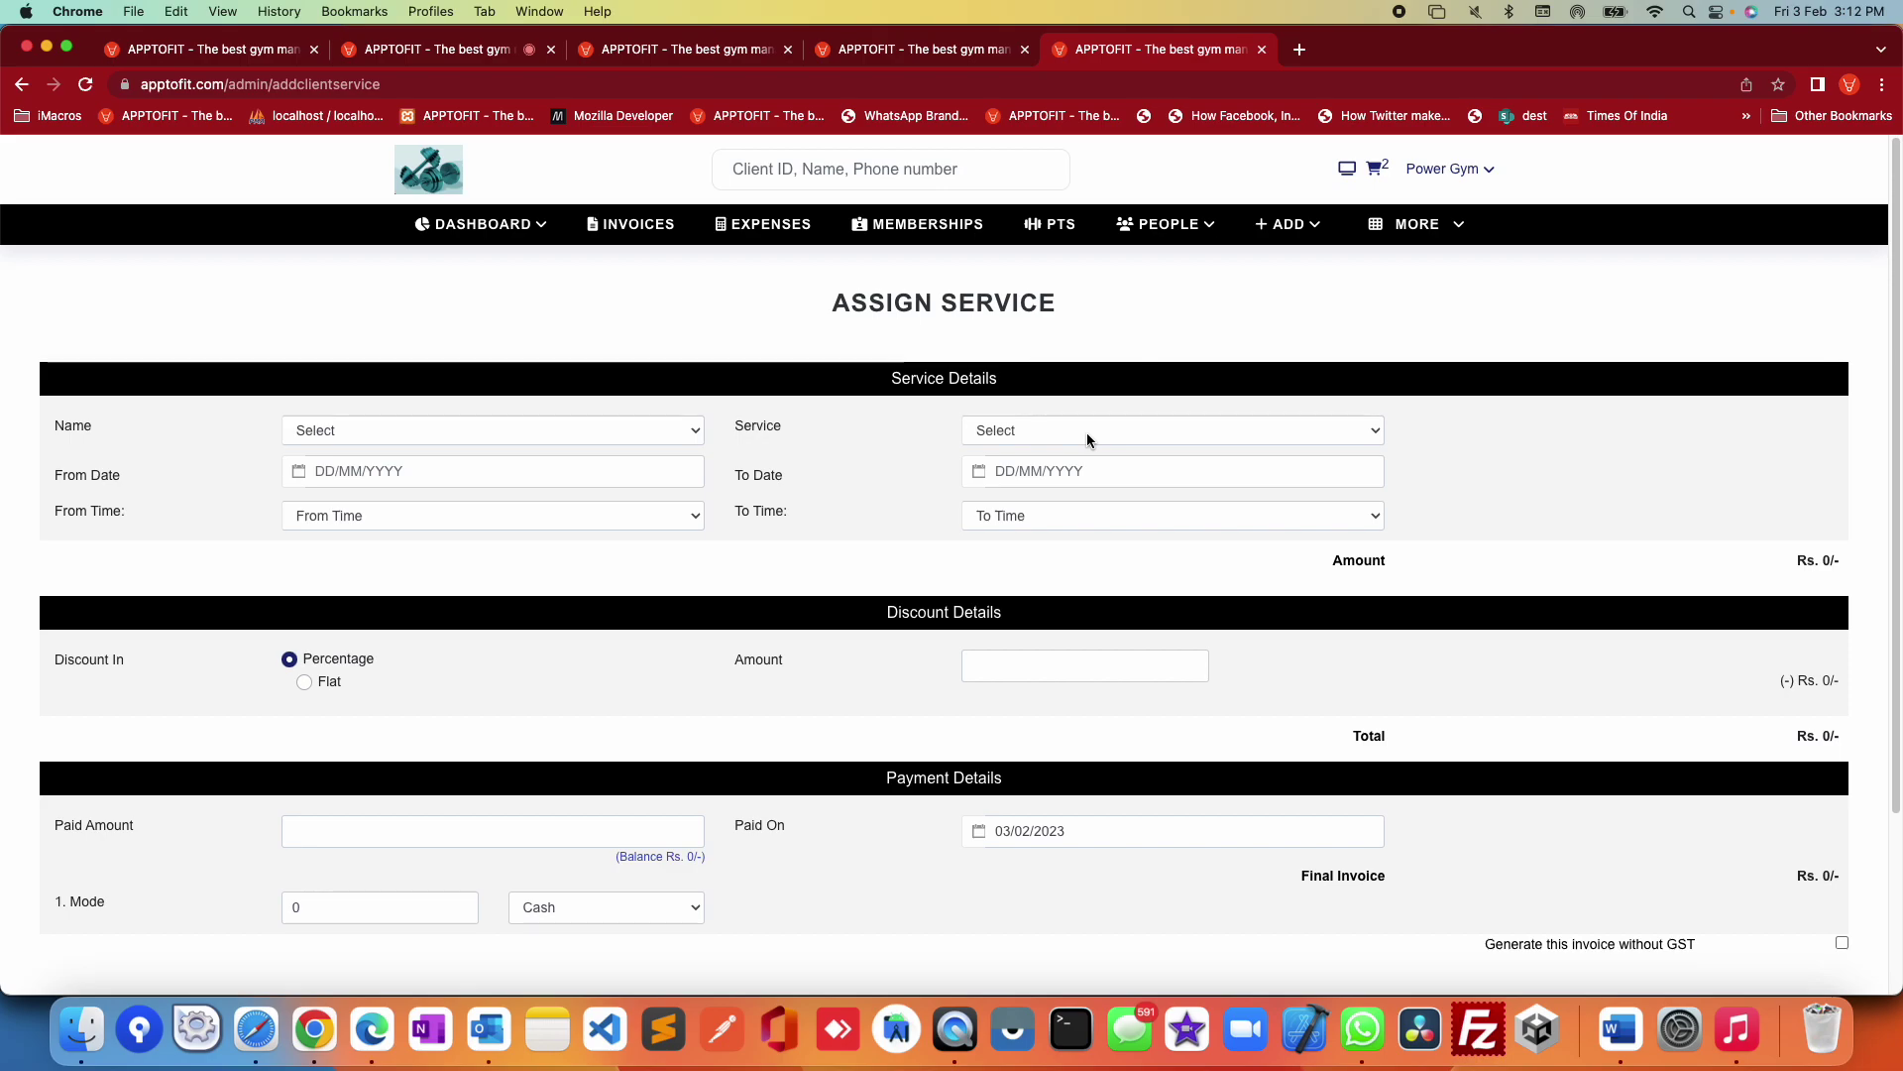
# Step: Choose Physio Theraphy as the service, viewing the date calendars without picking dates
pyautogui.click(1289, 244)
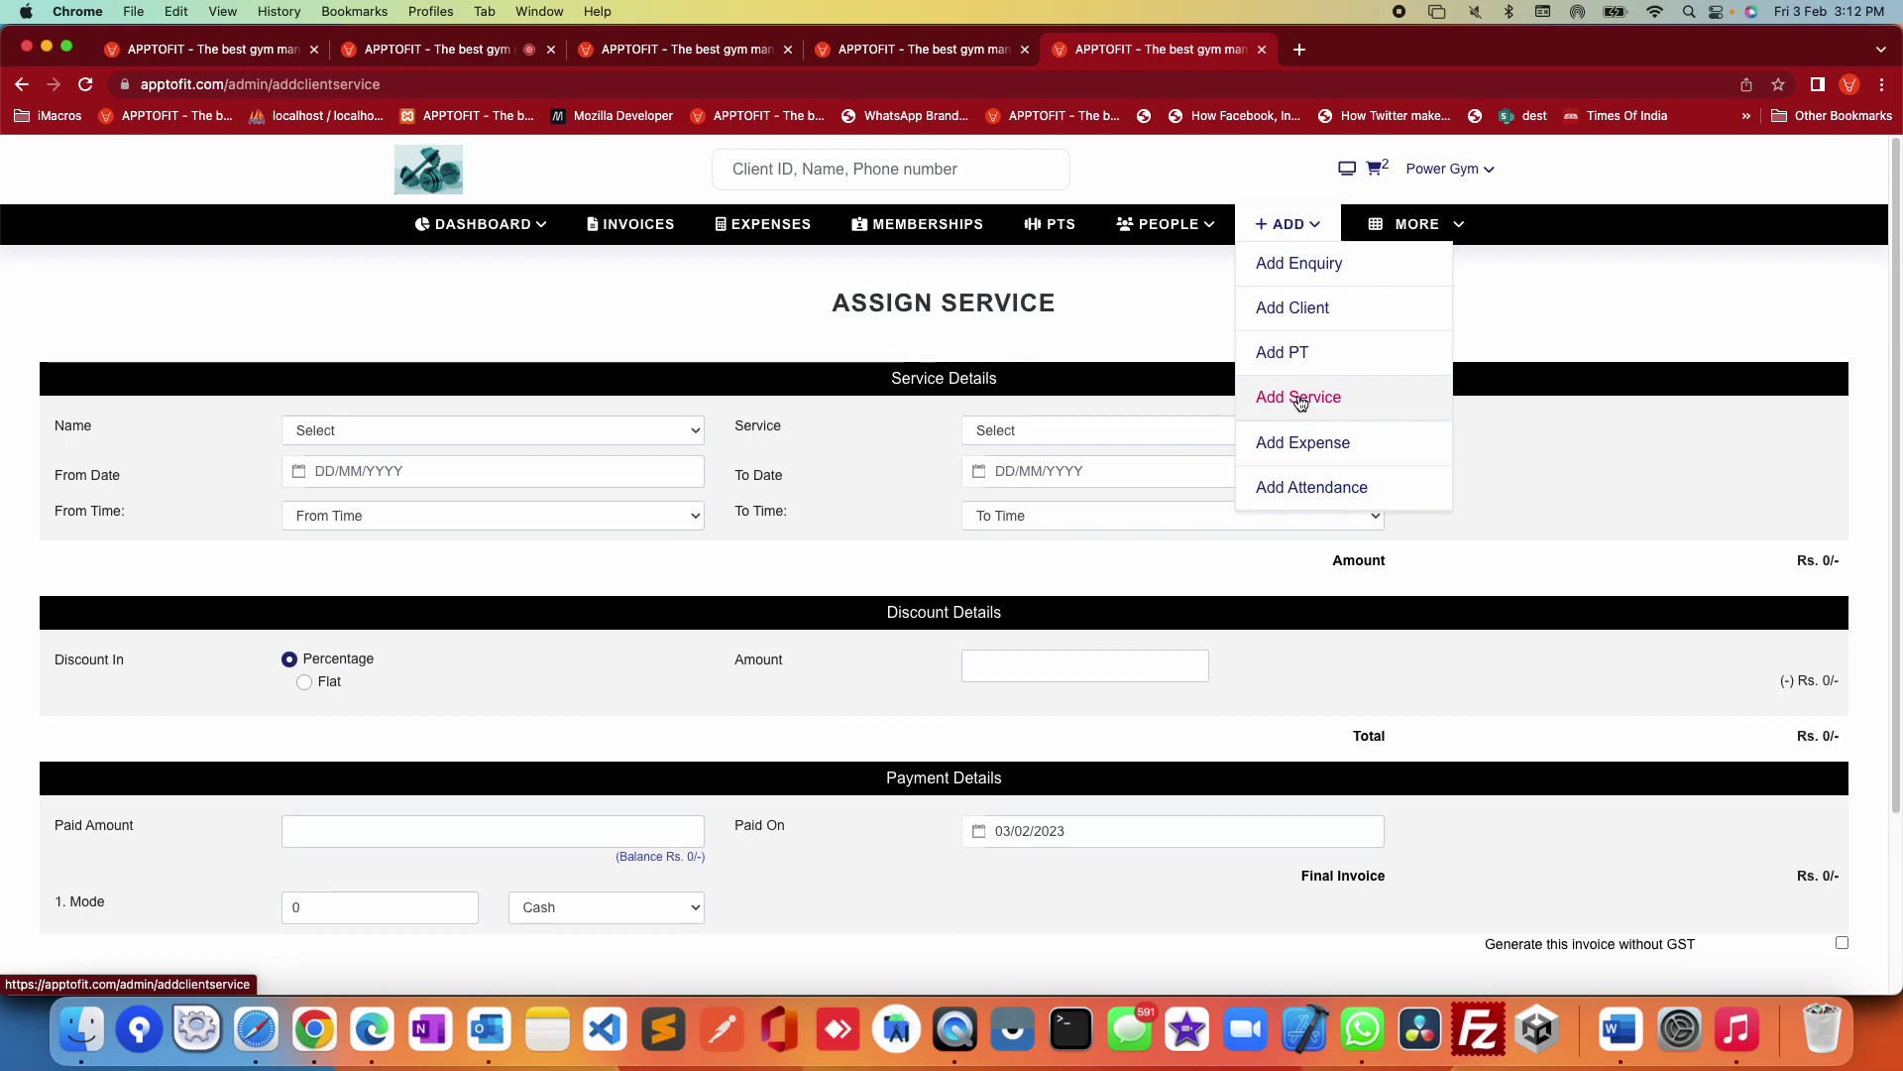
pyautogui.click(924, 555)
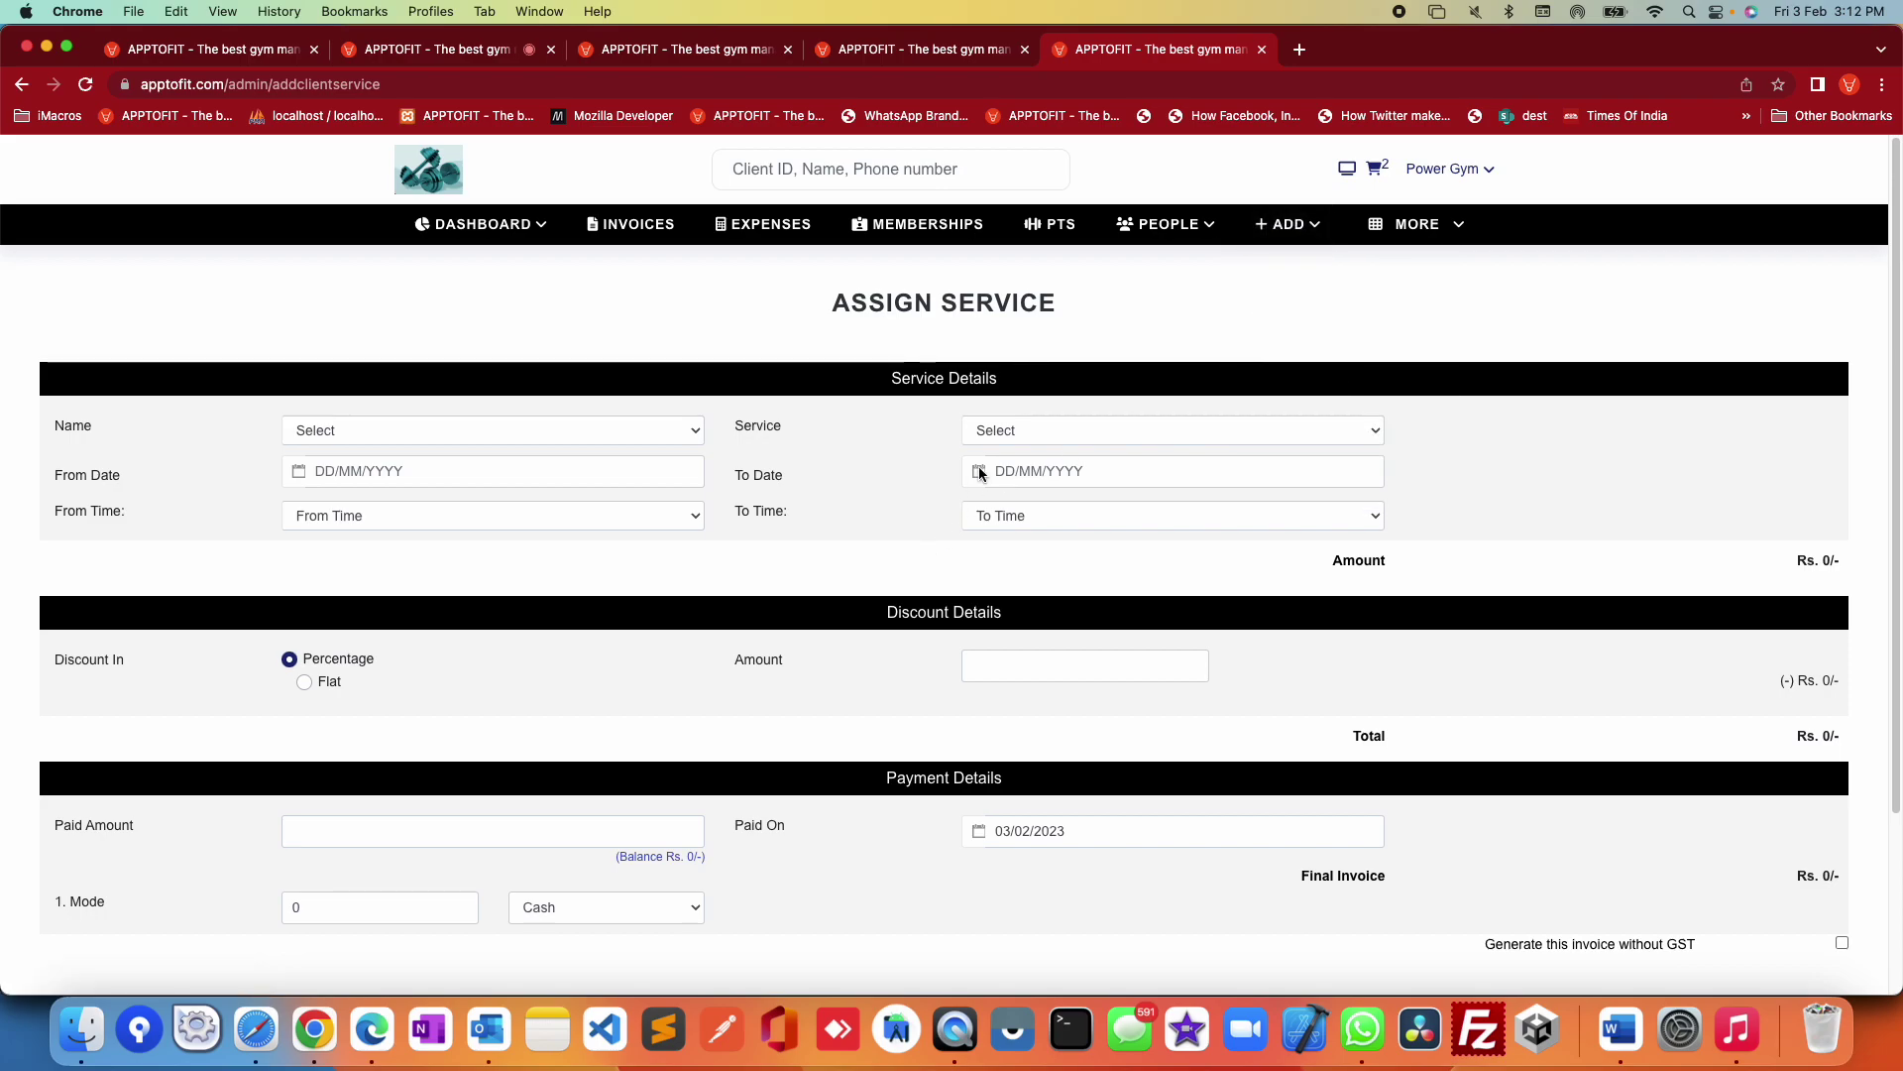
pyautogui.click(1020, 429)
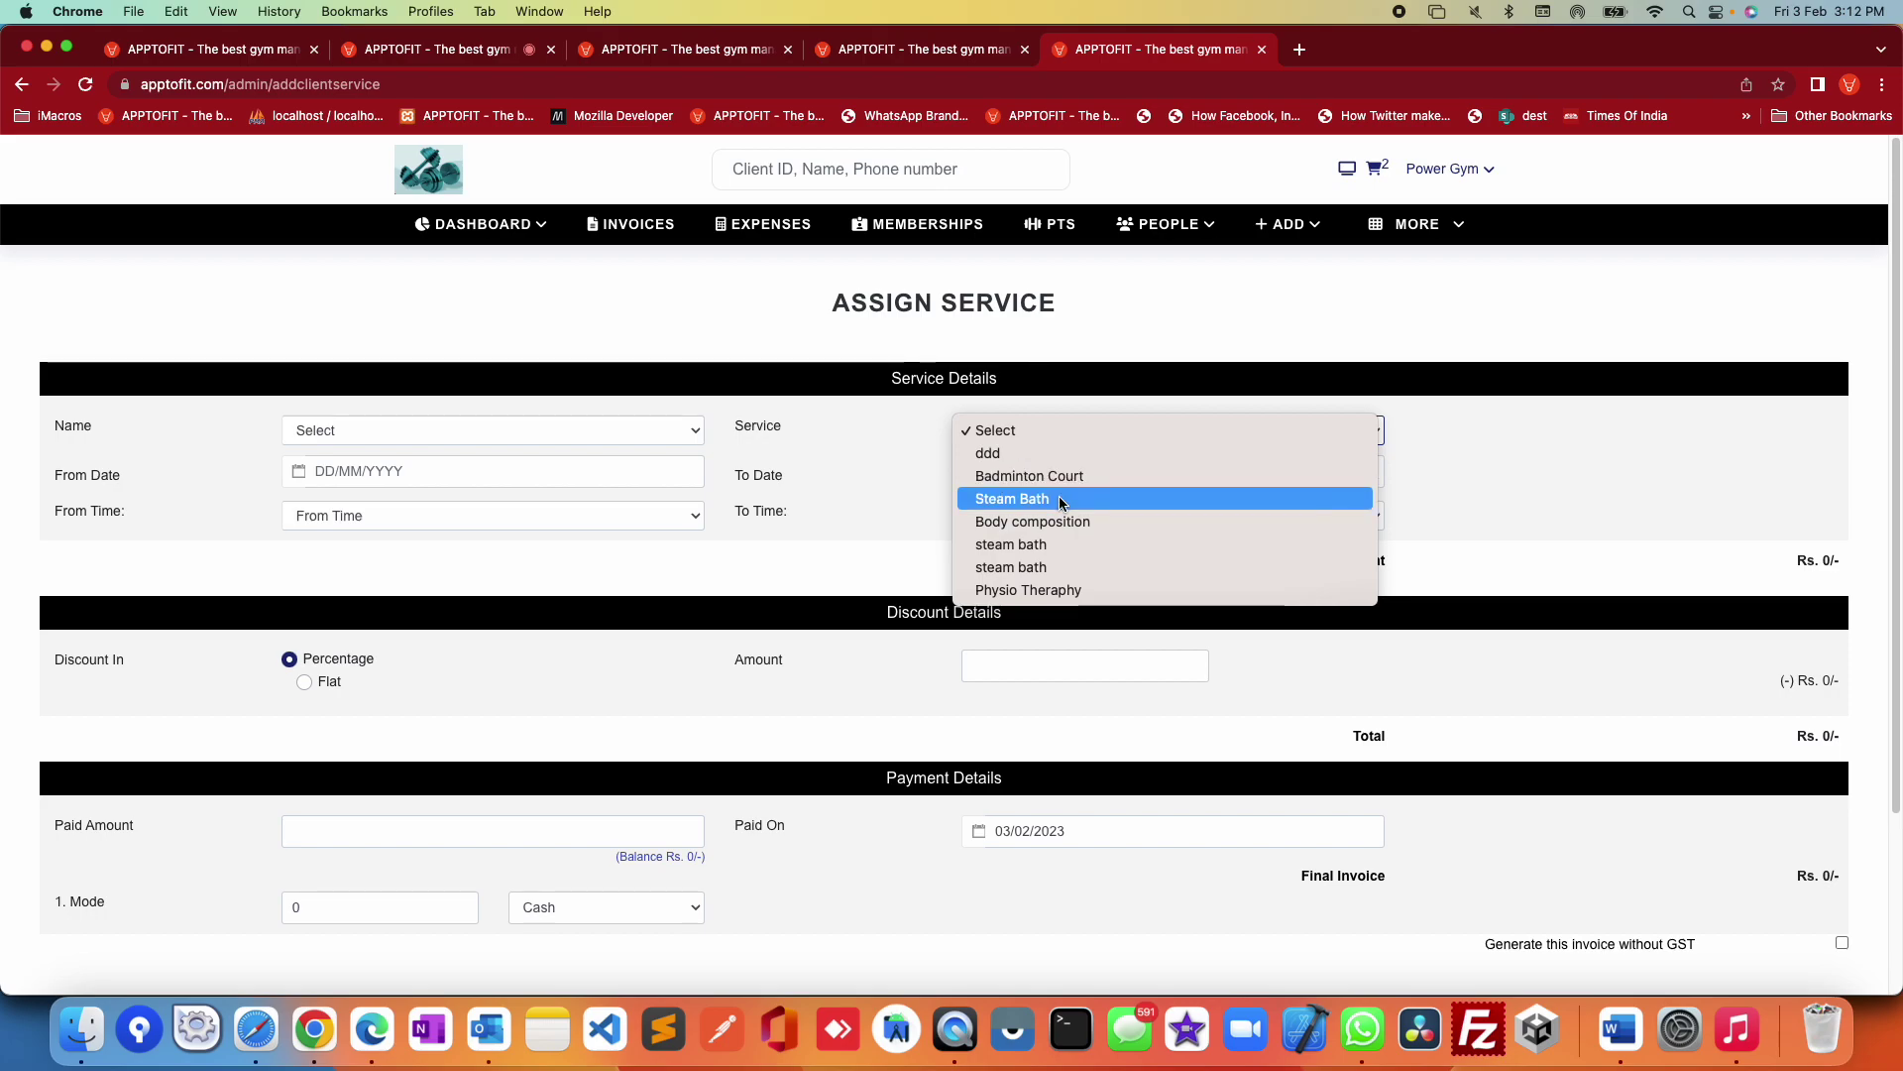
pyautogui.click(1066, 592)
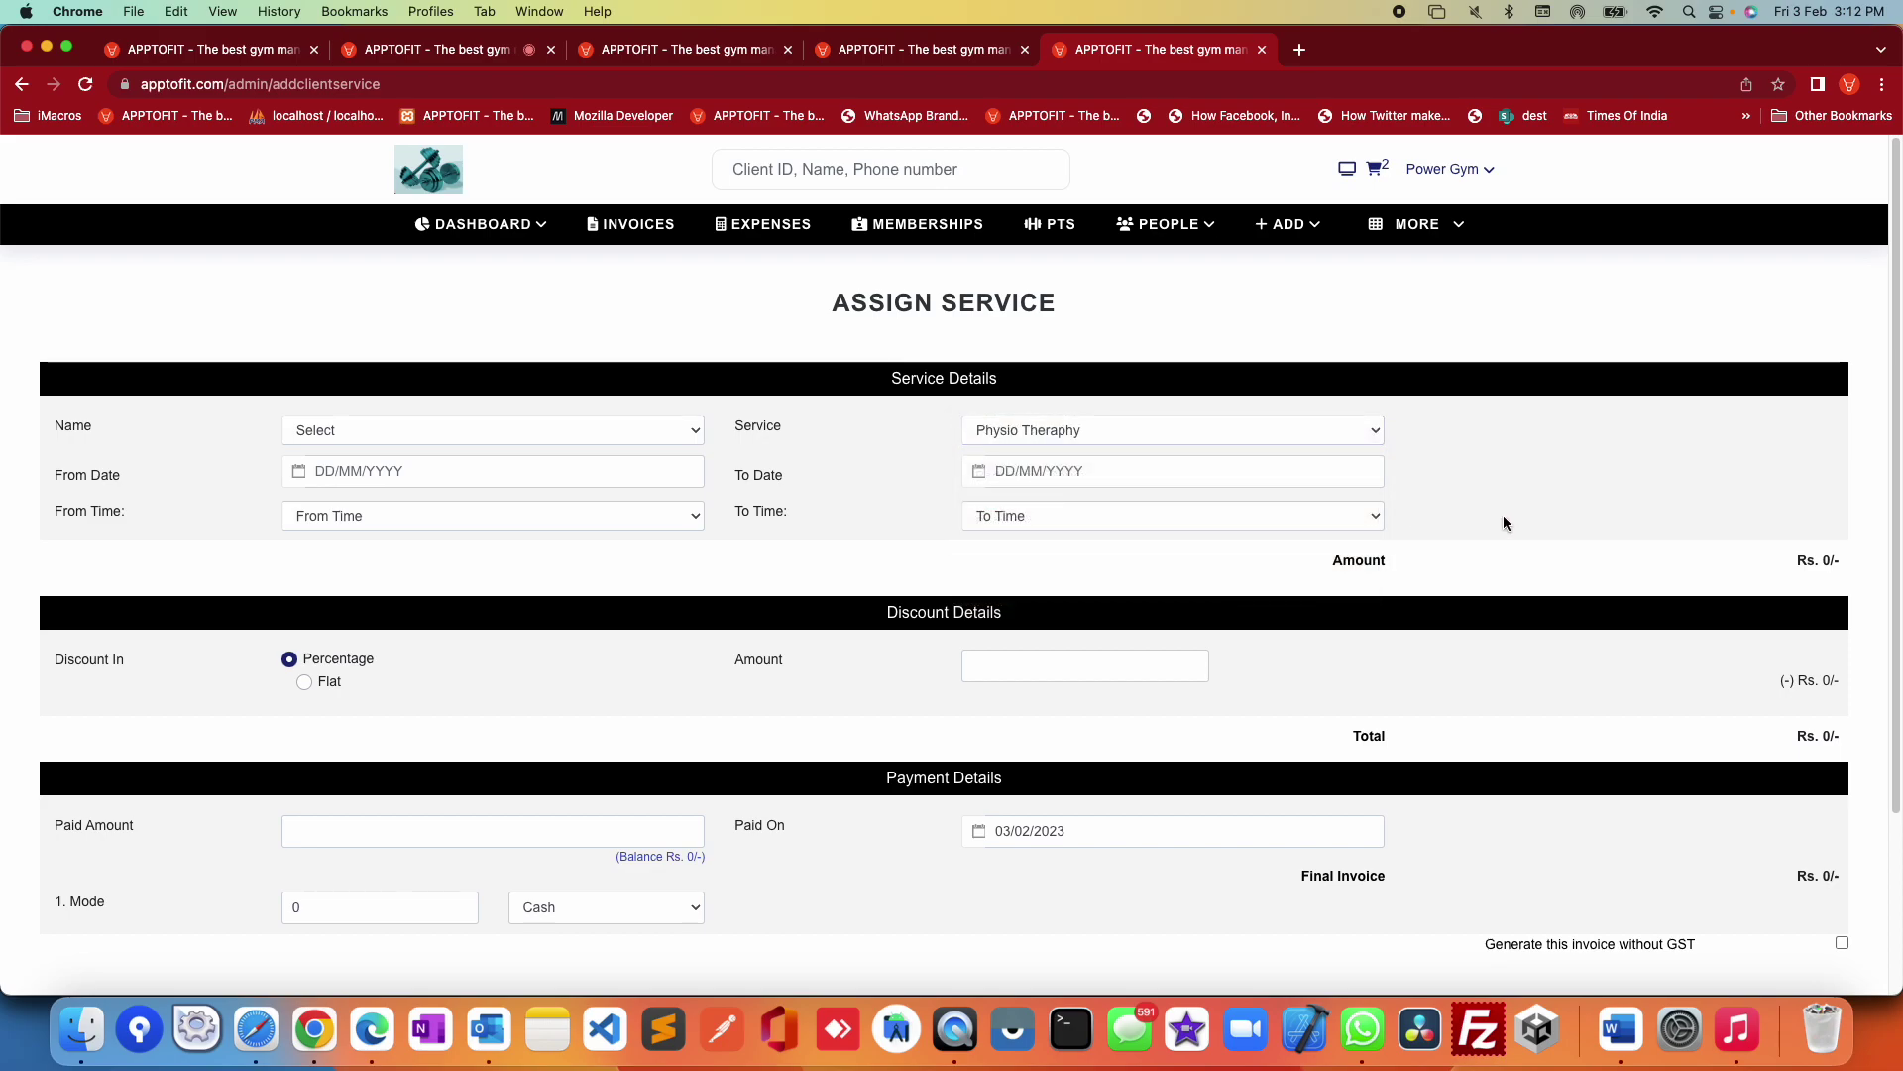
pyautogui.click(524, 472)
pyautogui.click(1018, 467)
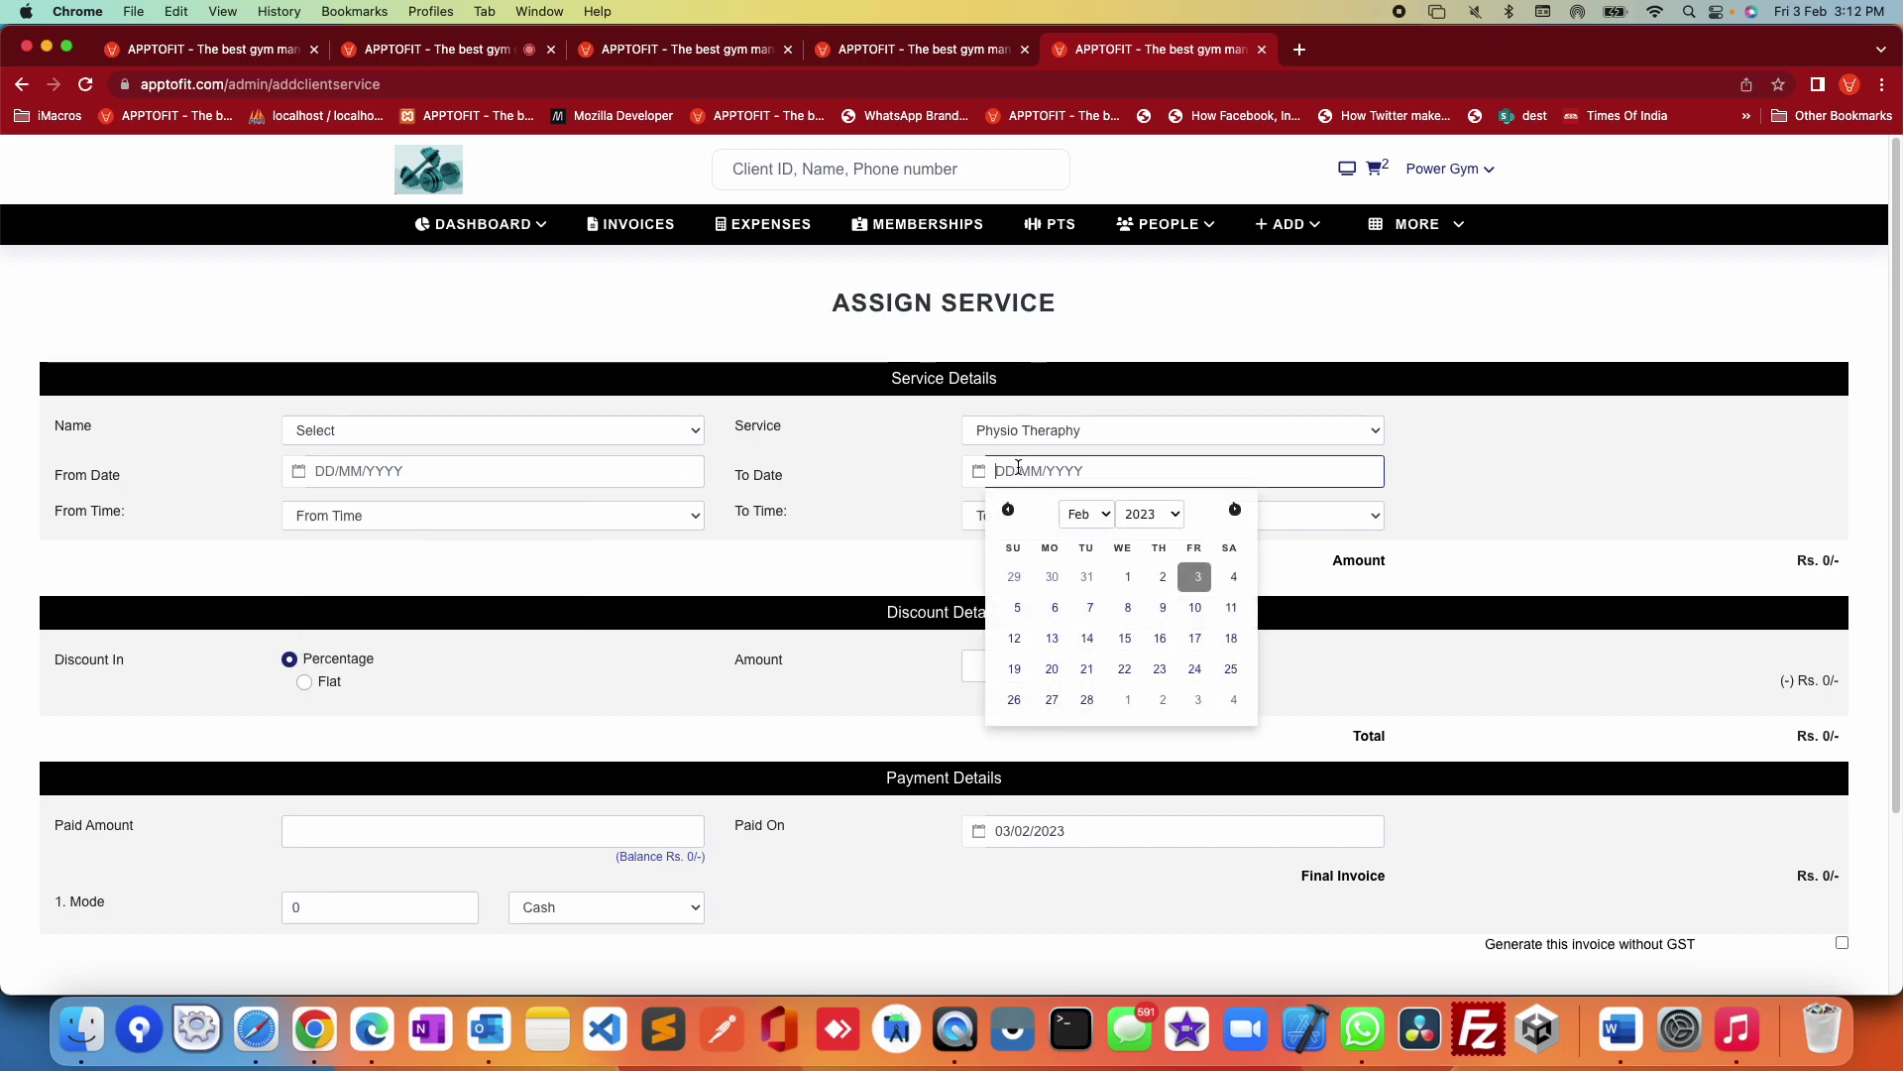
pyautogui.click(1618, 493)
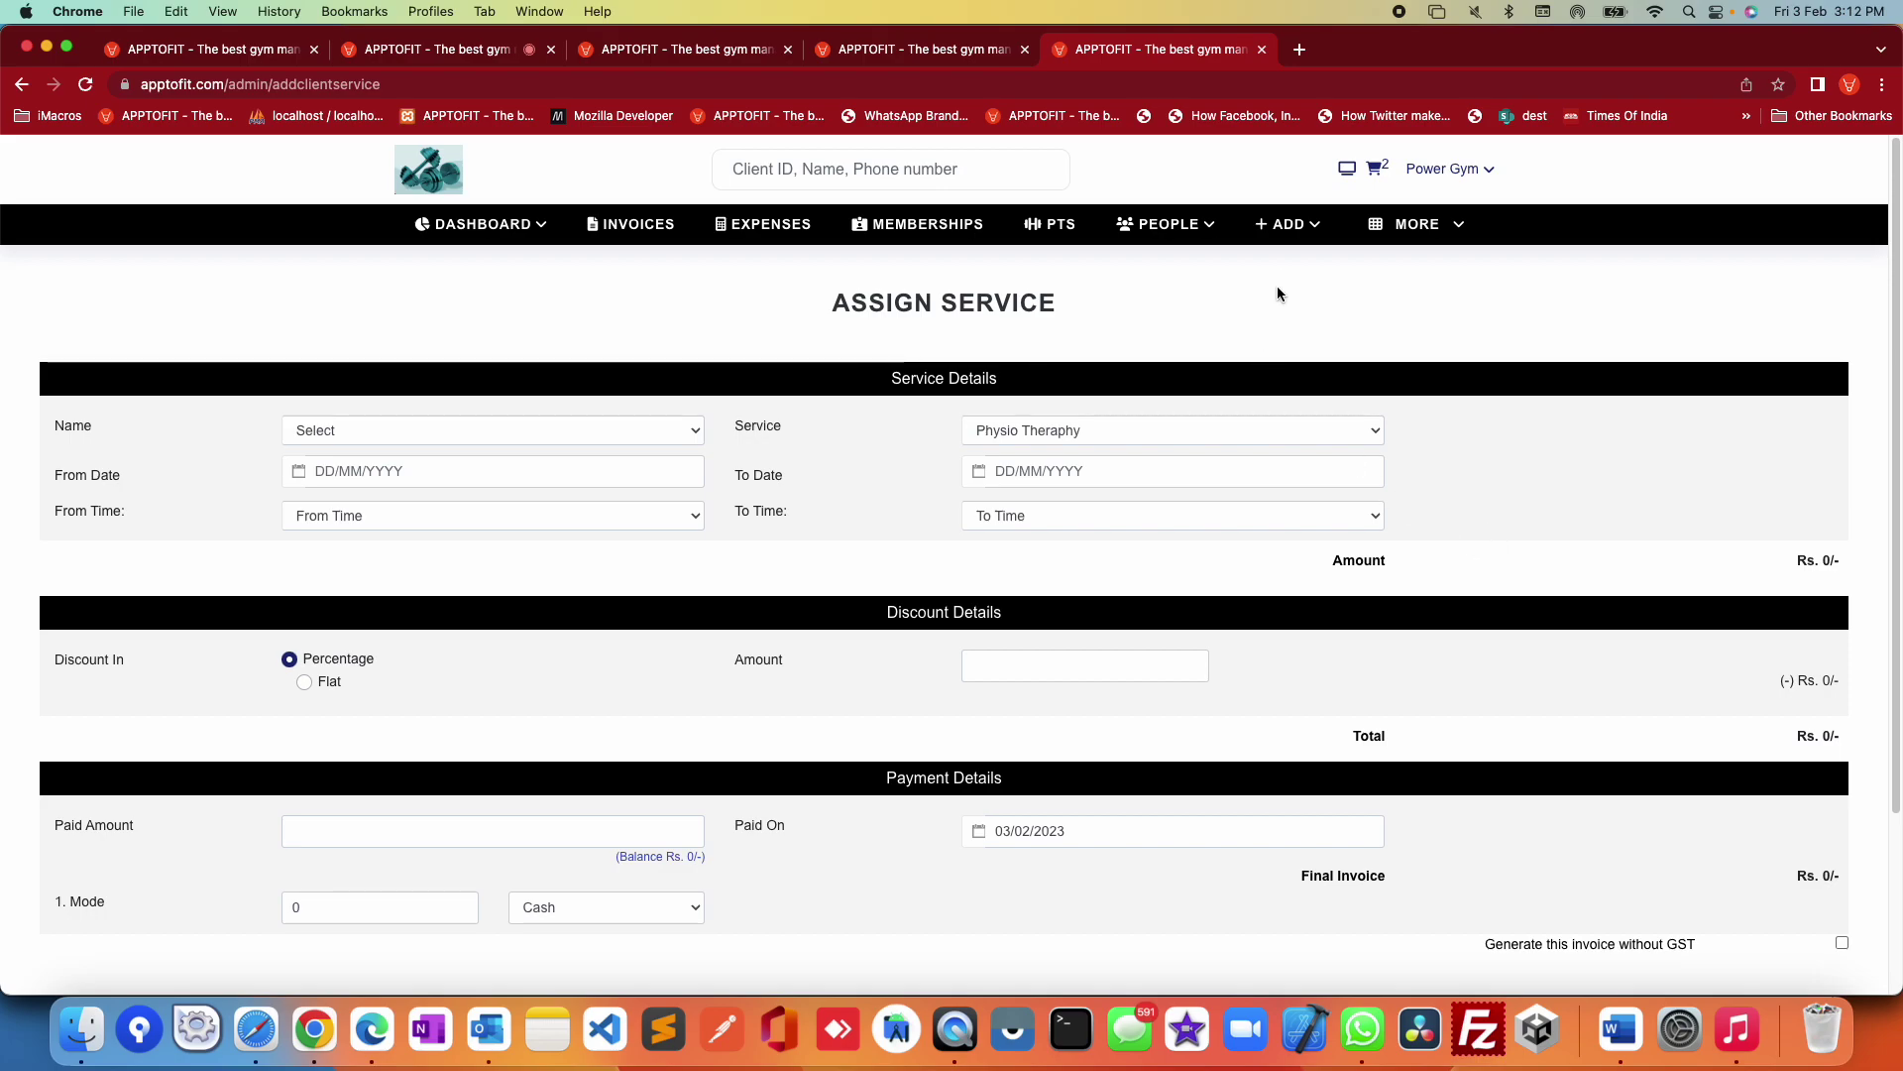
pyautogui.click(1295, 226)
# Step: Open Add Expenses and check the category and mode lists, keeping Cash
pyautogui.click(1301, 446)
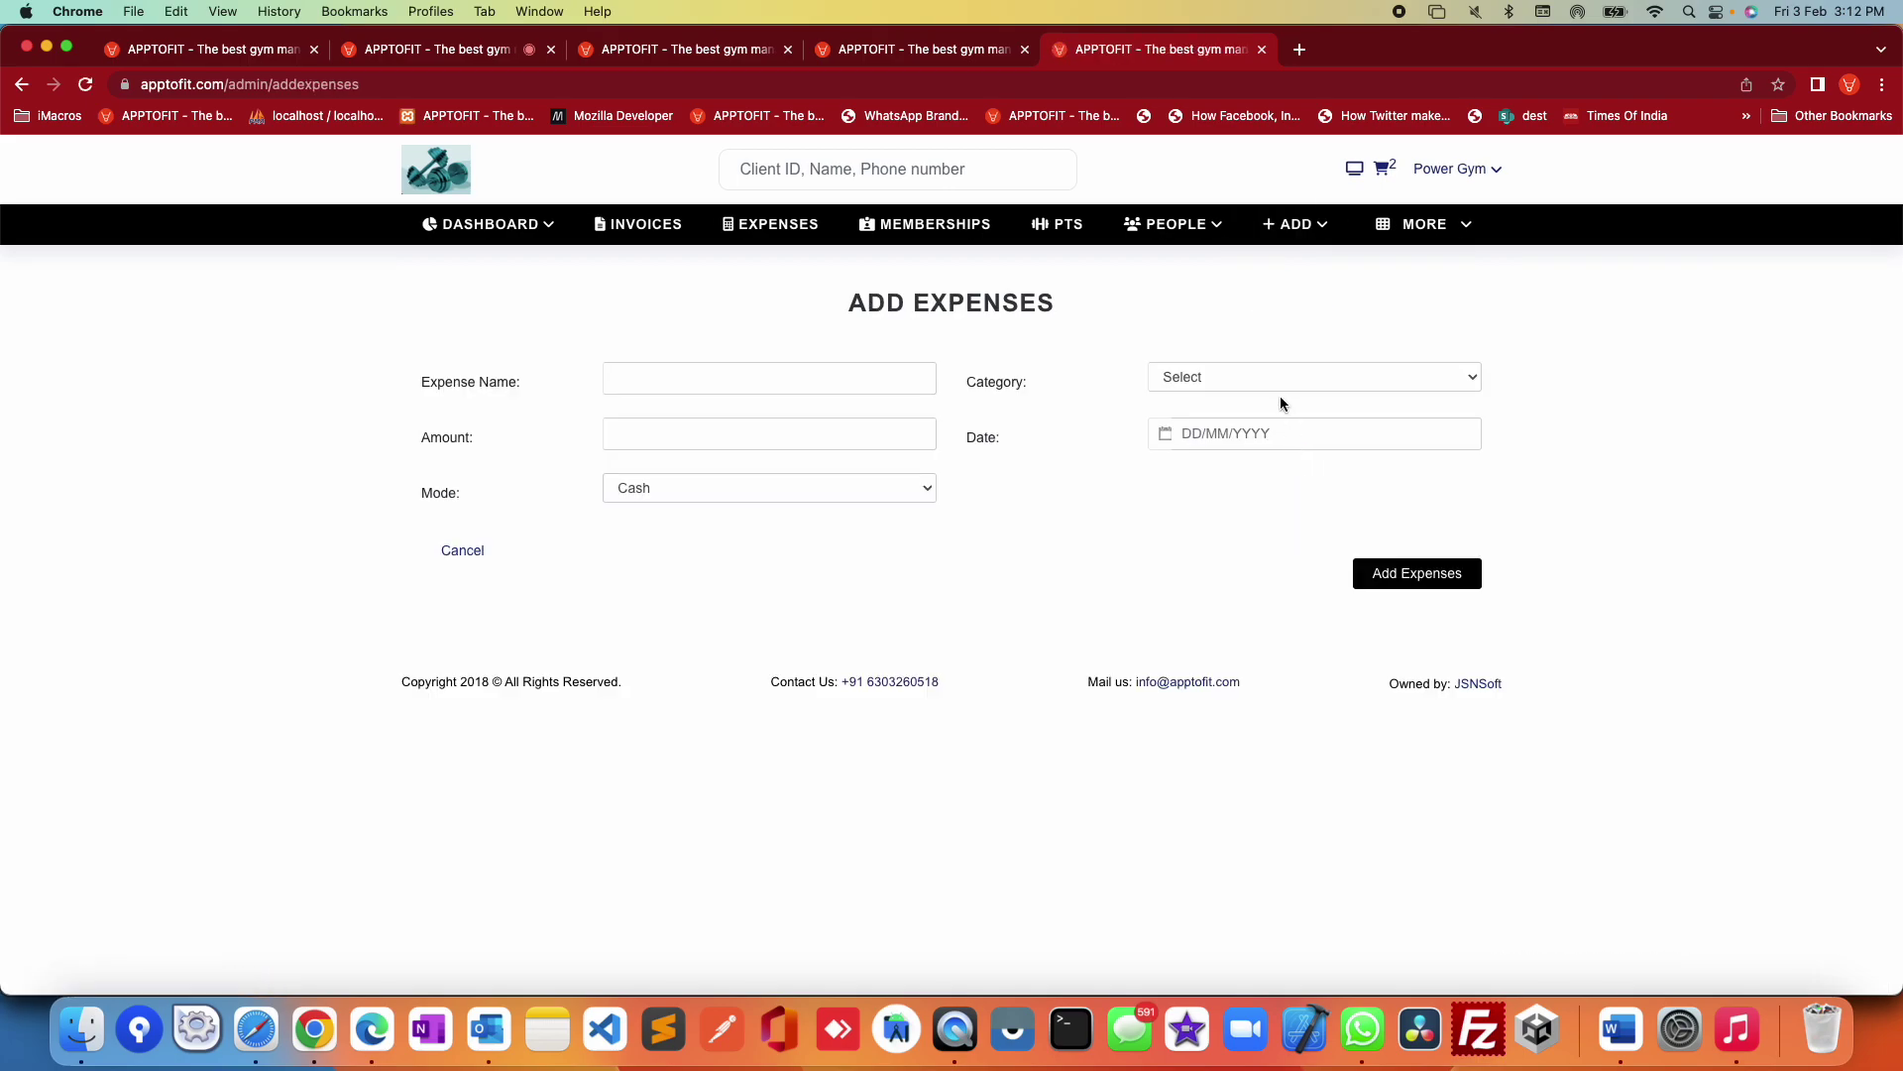
pyautogui.click(1272, 377)
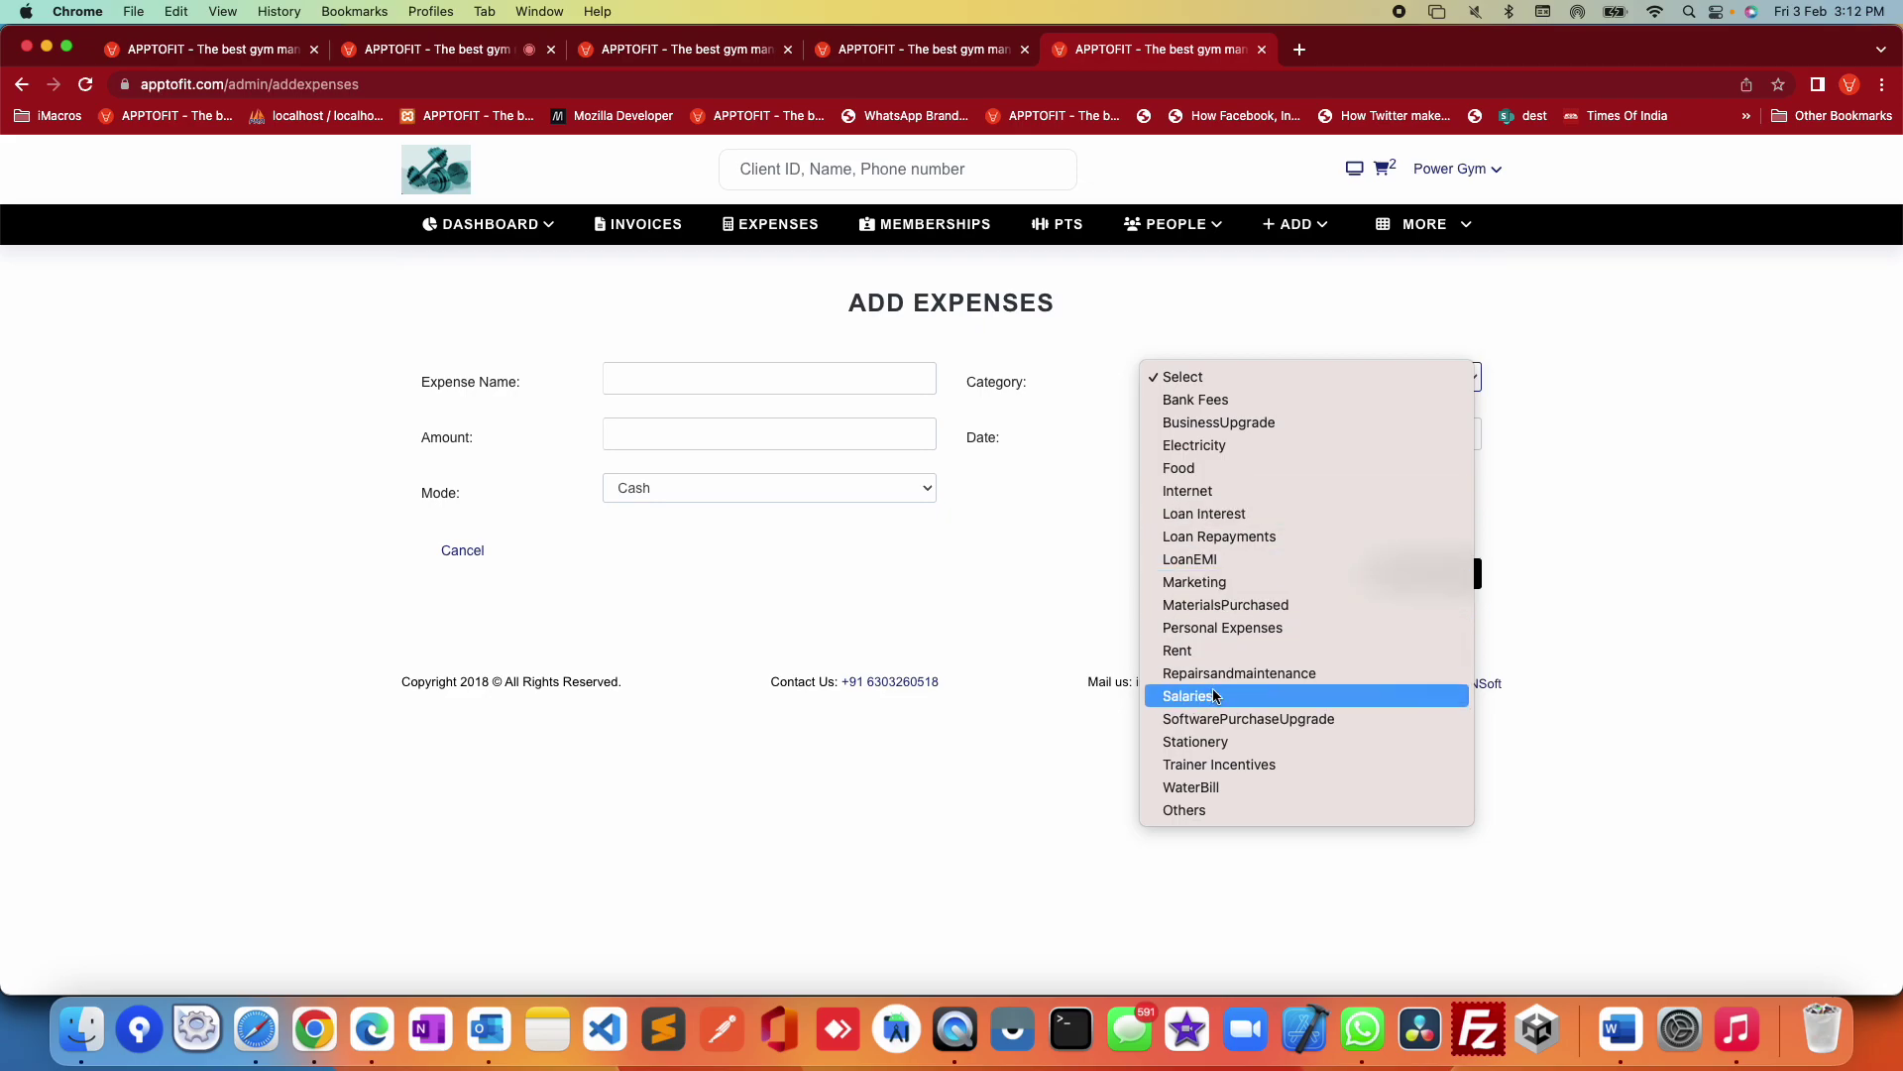
pyautogui.click(1596, 544)
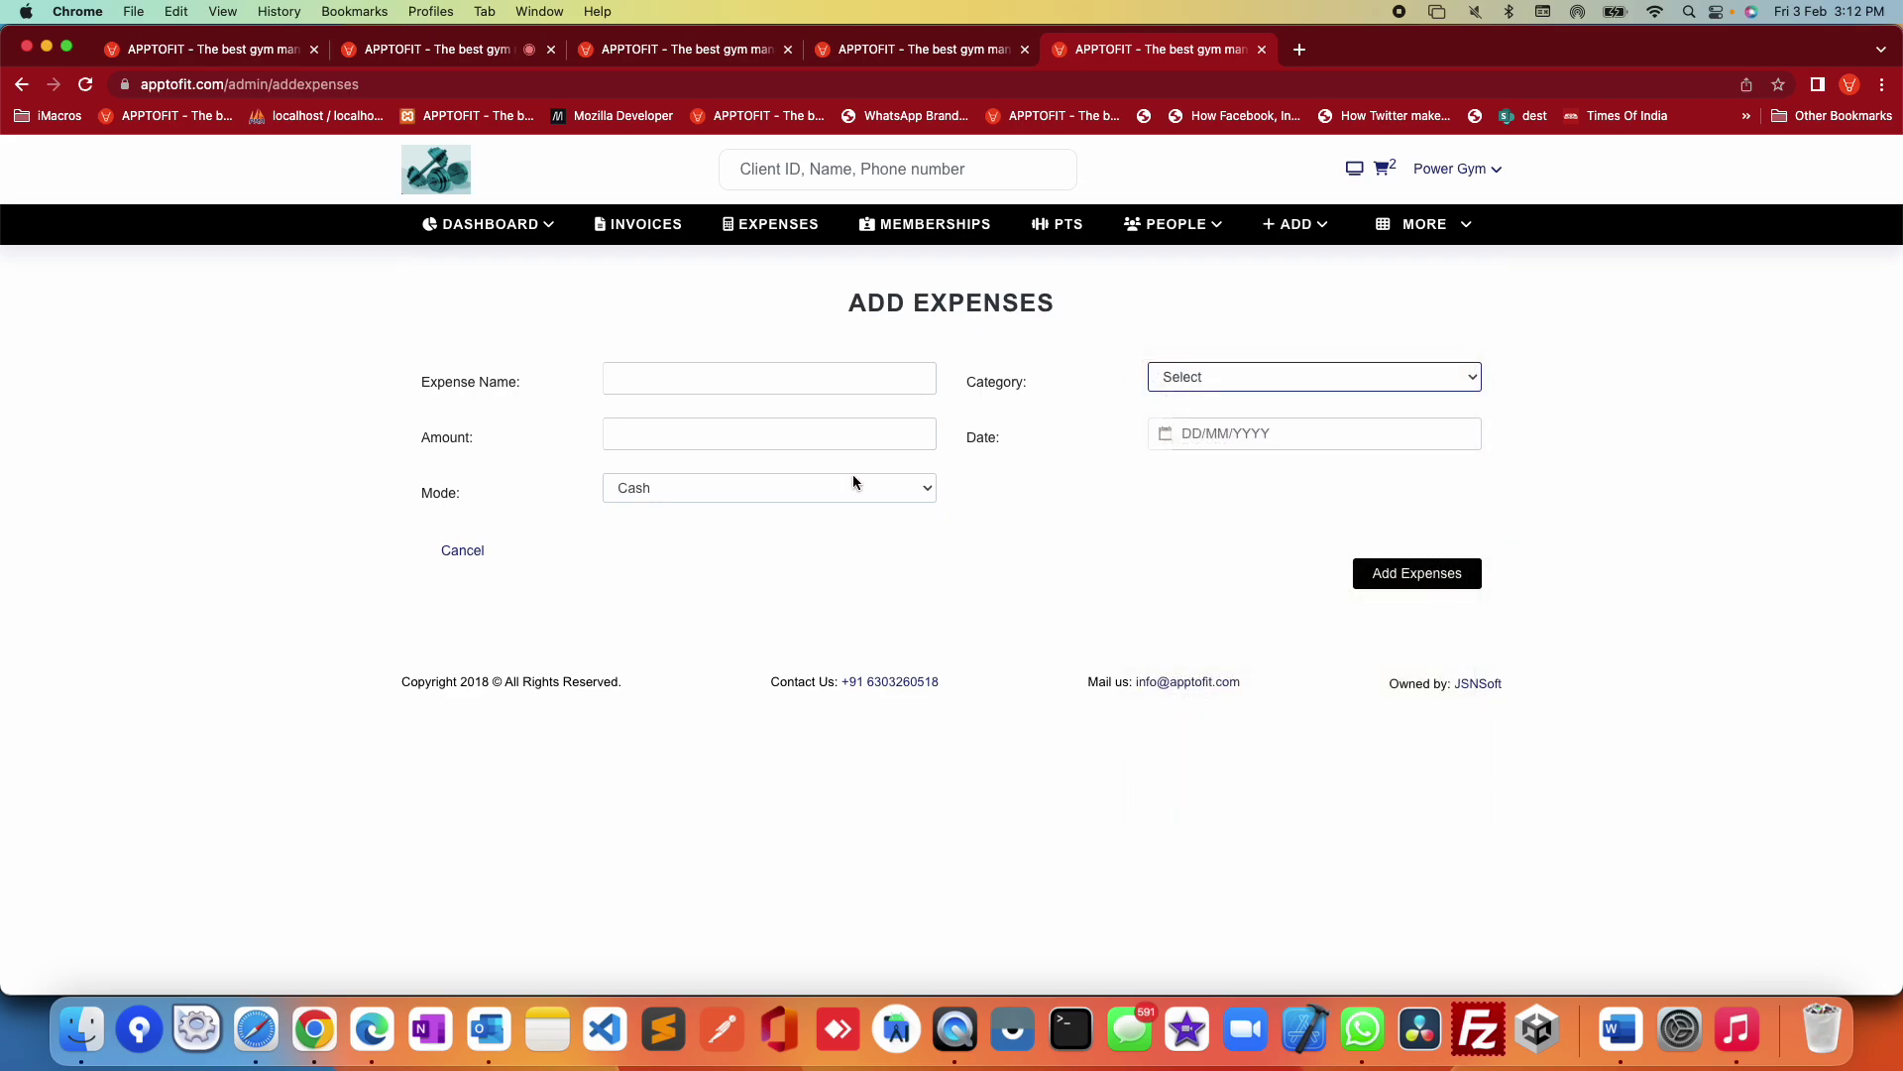
pyautogui.click(704, 489)
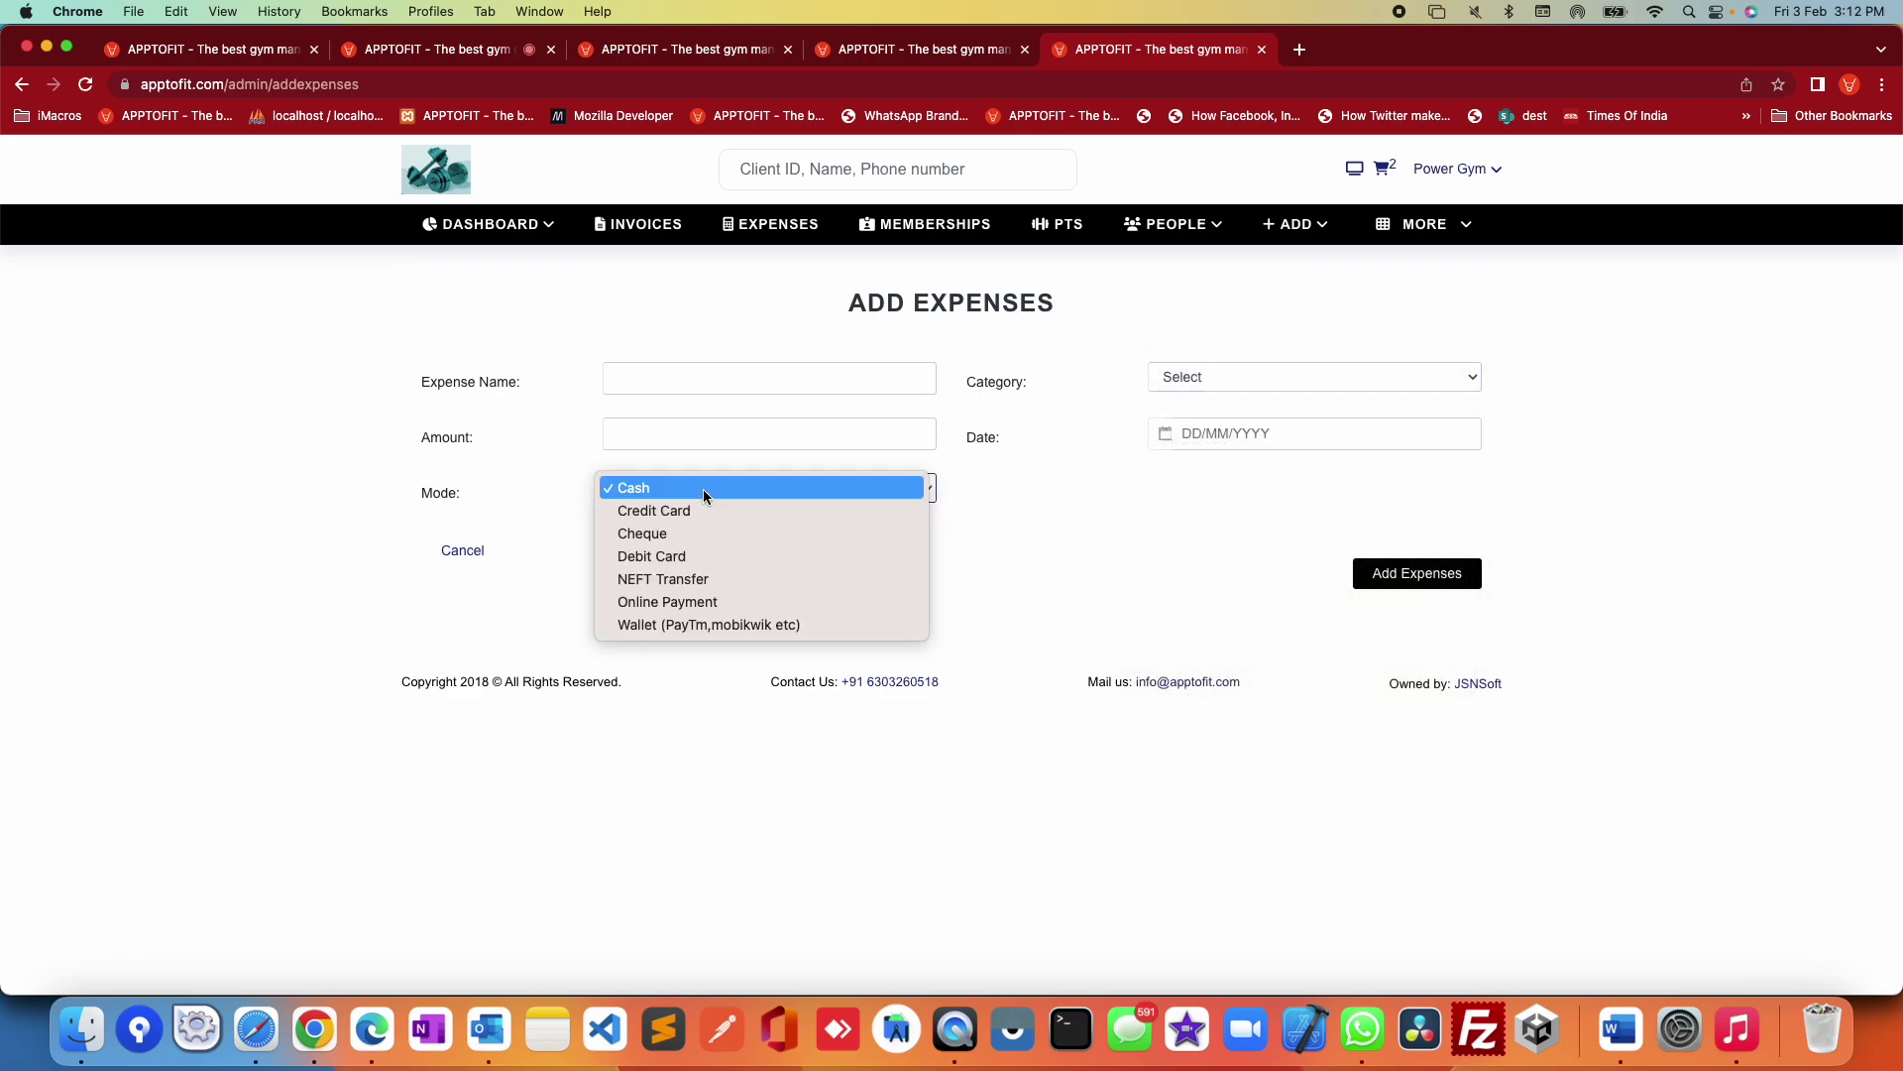
pyautogui.click(964, 512)
pyautogui.click(1295, 224)
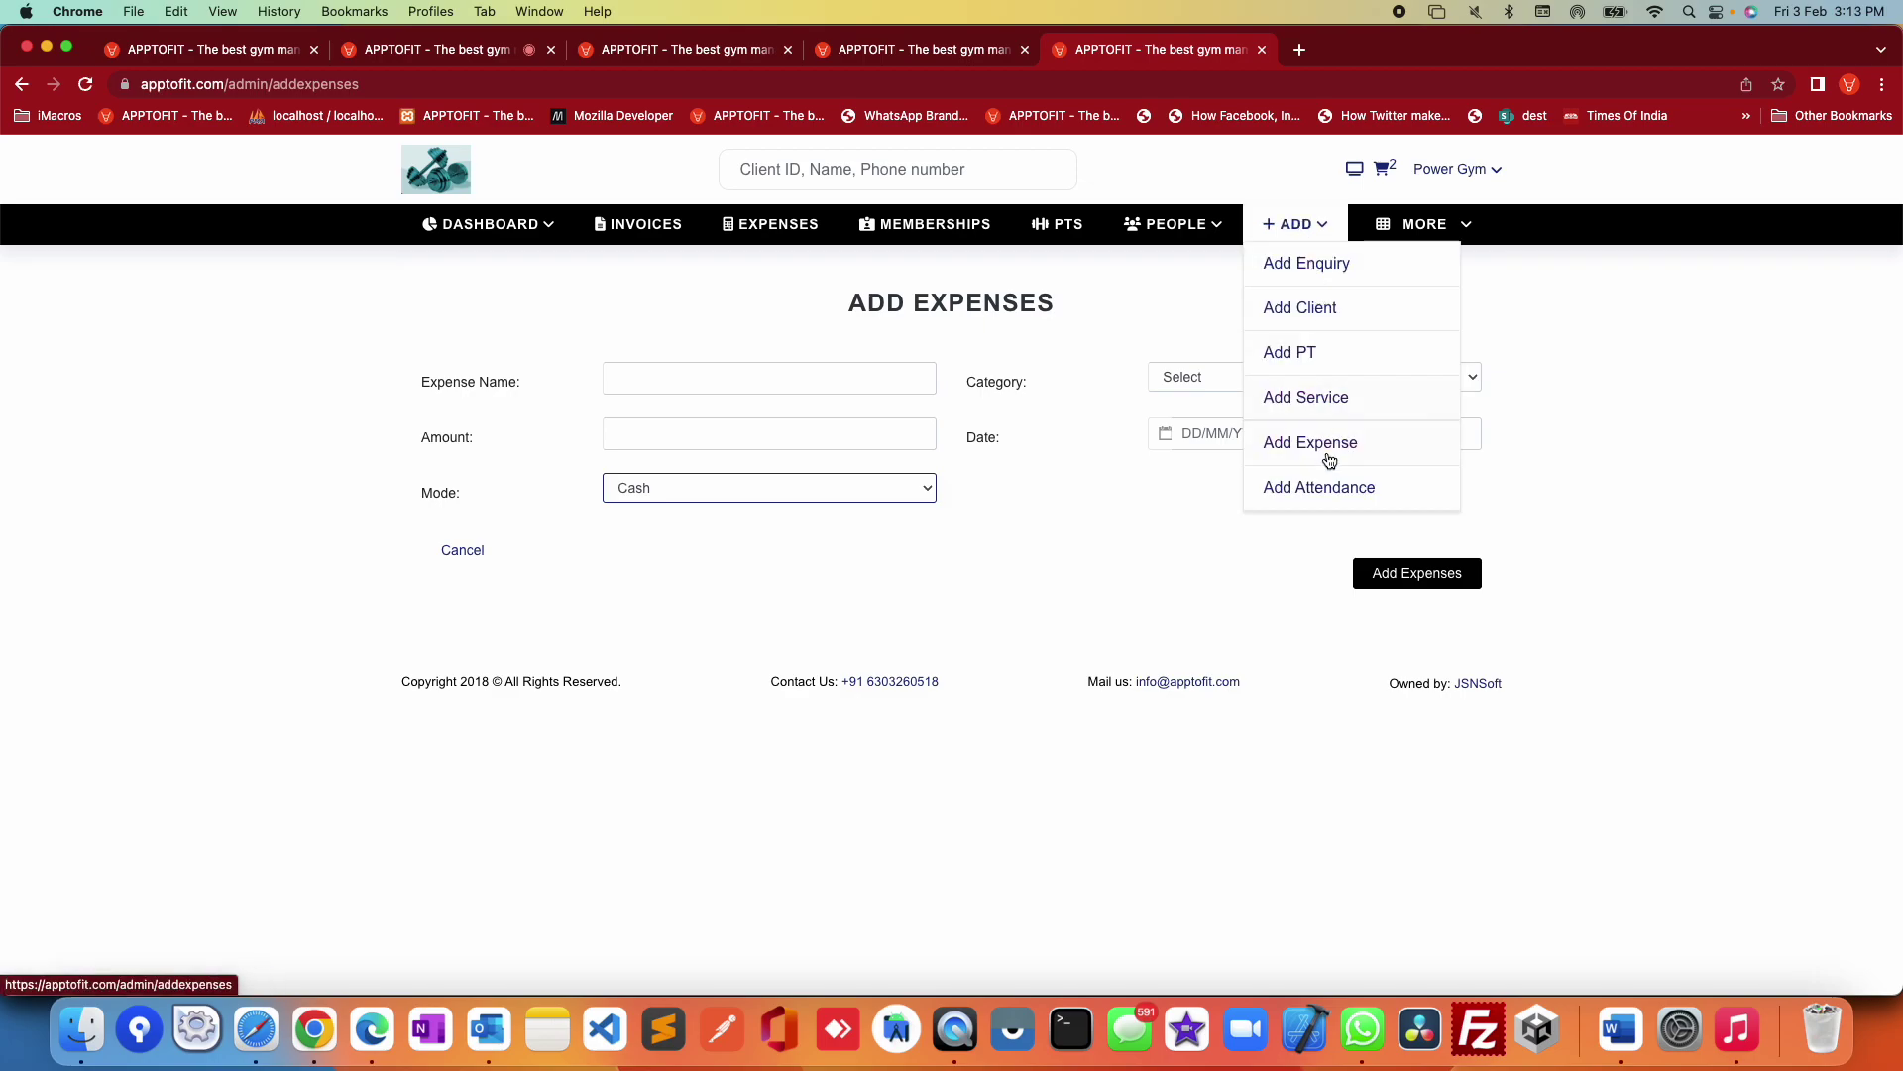
# Step: Open the Add Attendance form dated 03/02/2023 and review the Customers/Staff/Trainers types without choosing one
pyautogui.click(1326, 489)
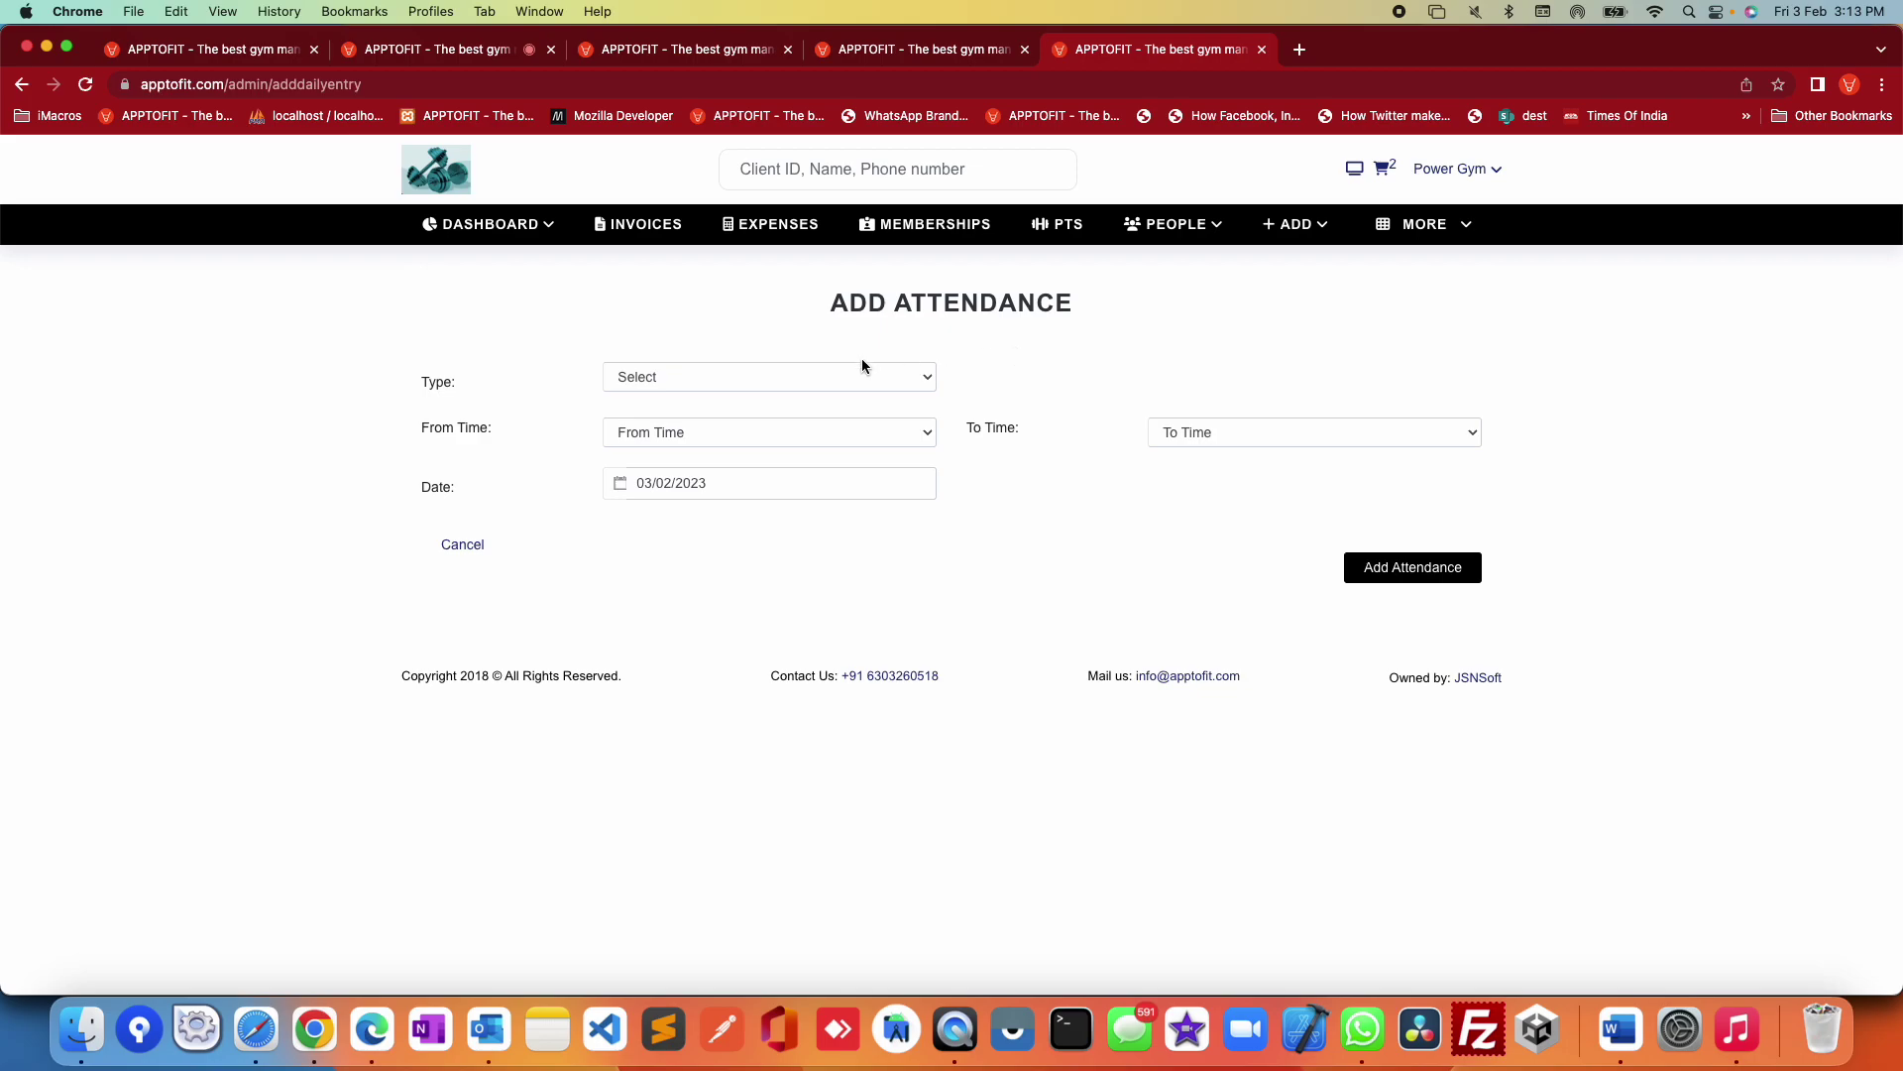
pyautogui.click(758, 377)
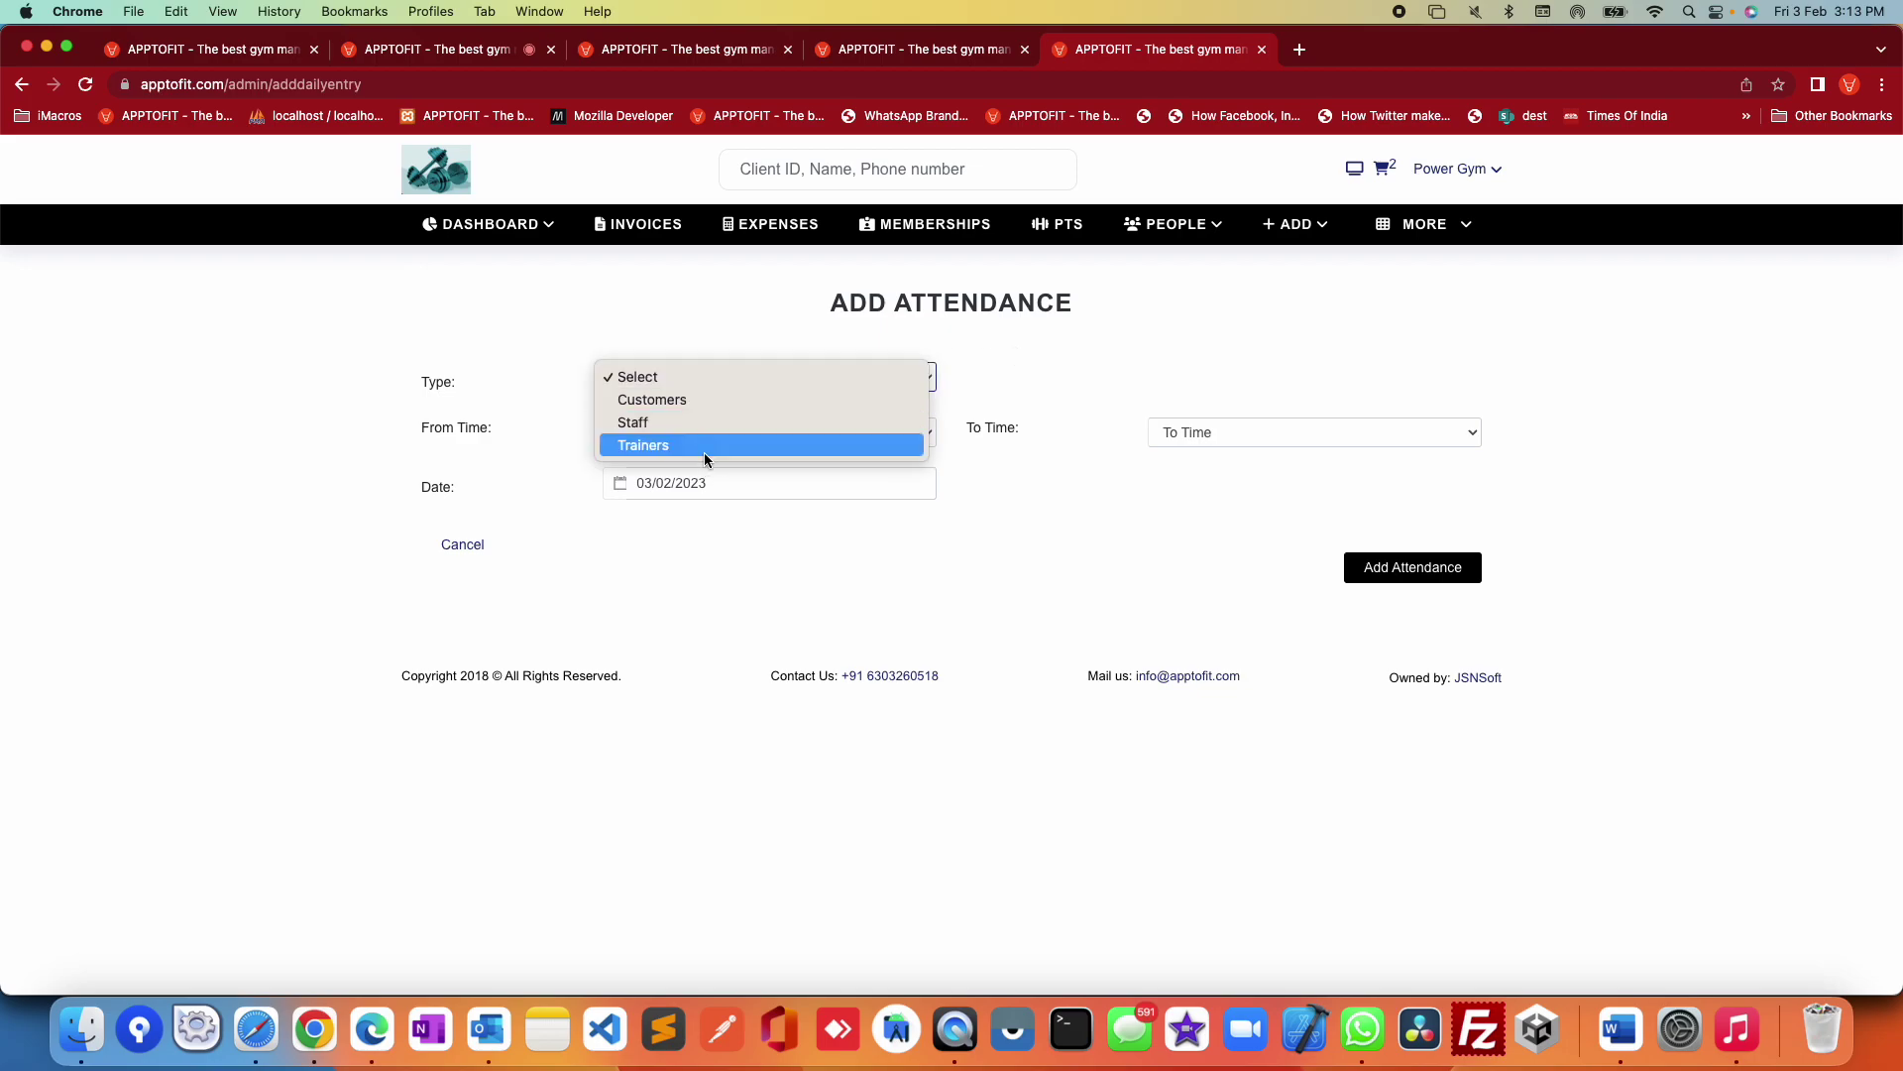
pyautogui.click(1037, 498)
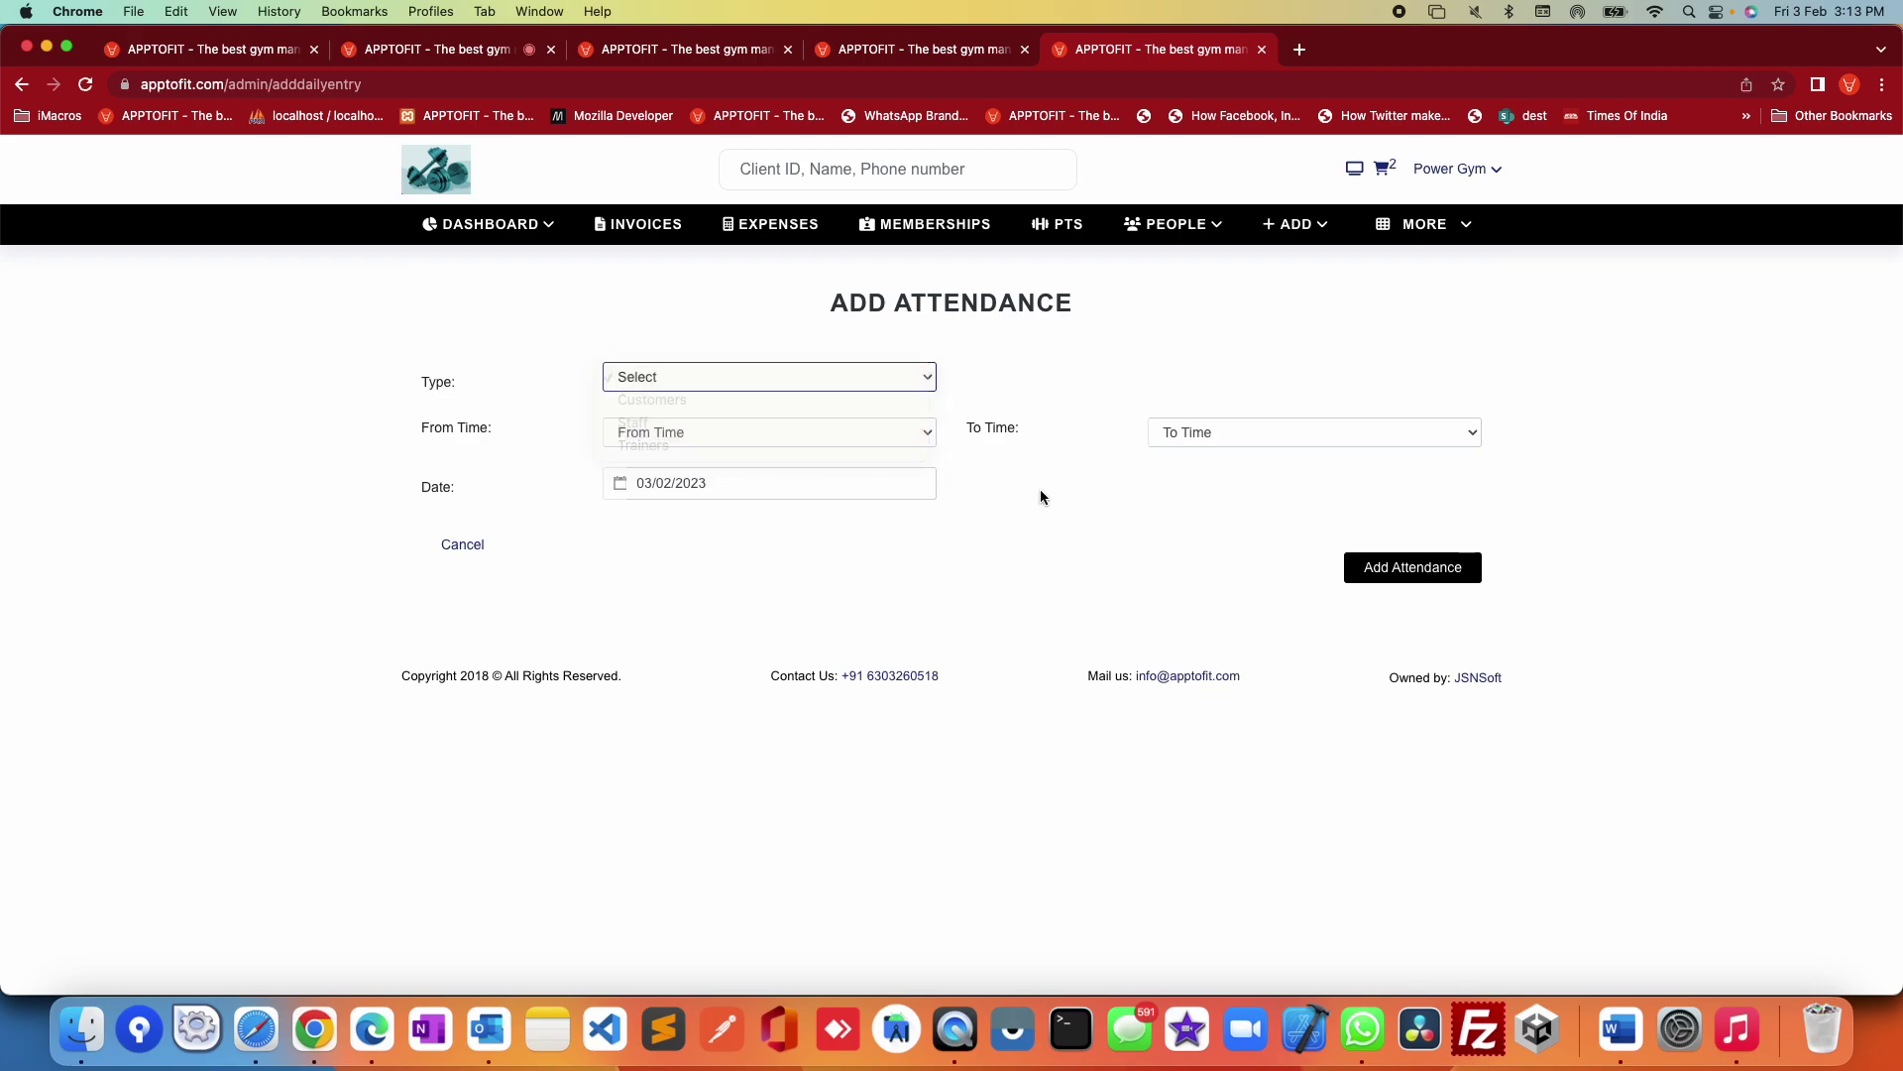
pyautogui.click(1290, 234)
pyautogui.click(1449, 224)
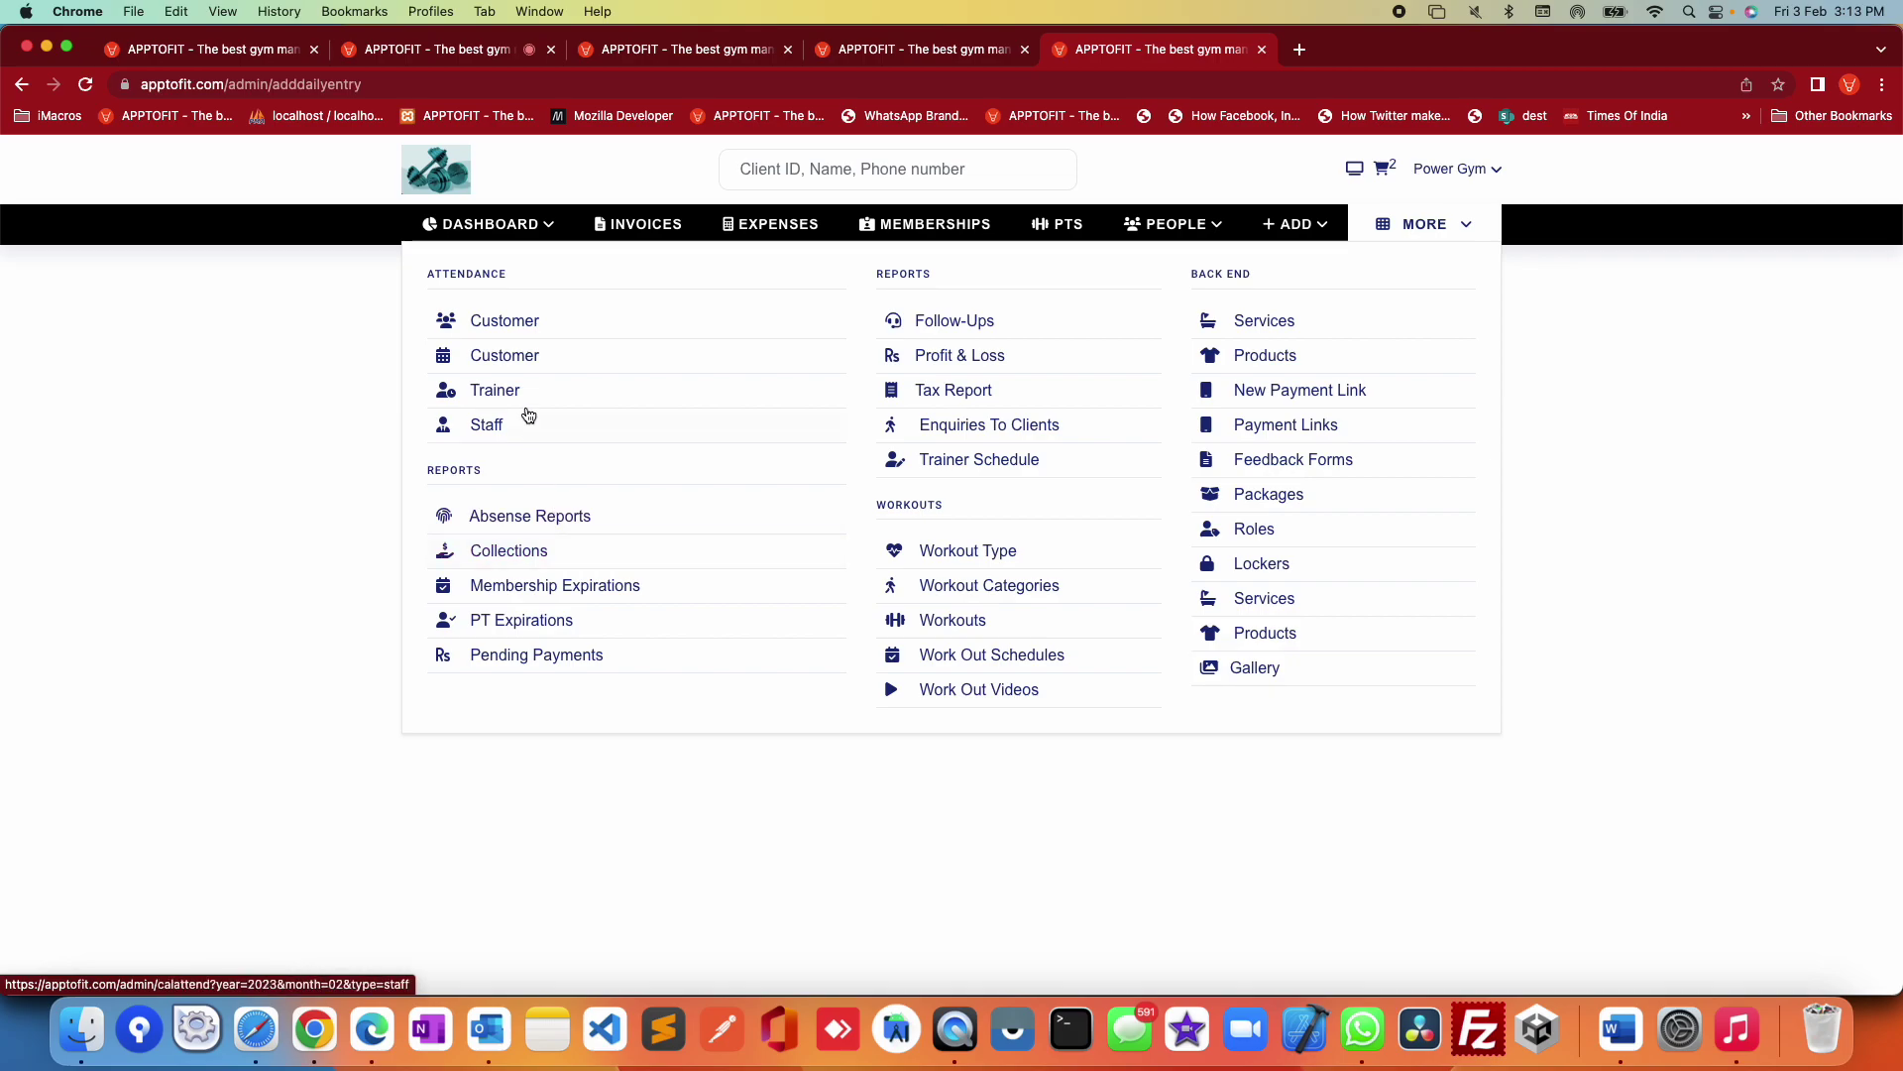
# Step: Open the customer attendance calendar and view another customer's Feb 2023 attendance
pyautogui.click(508, 361)
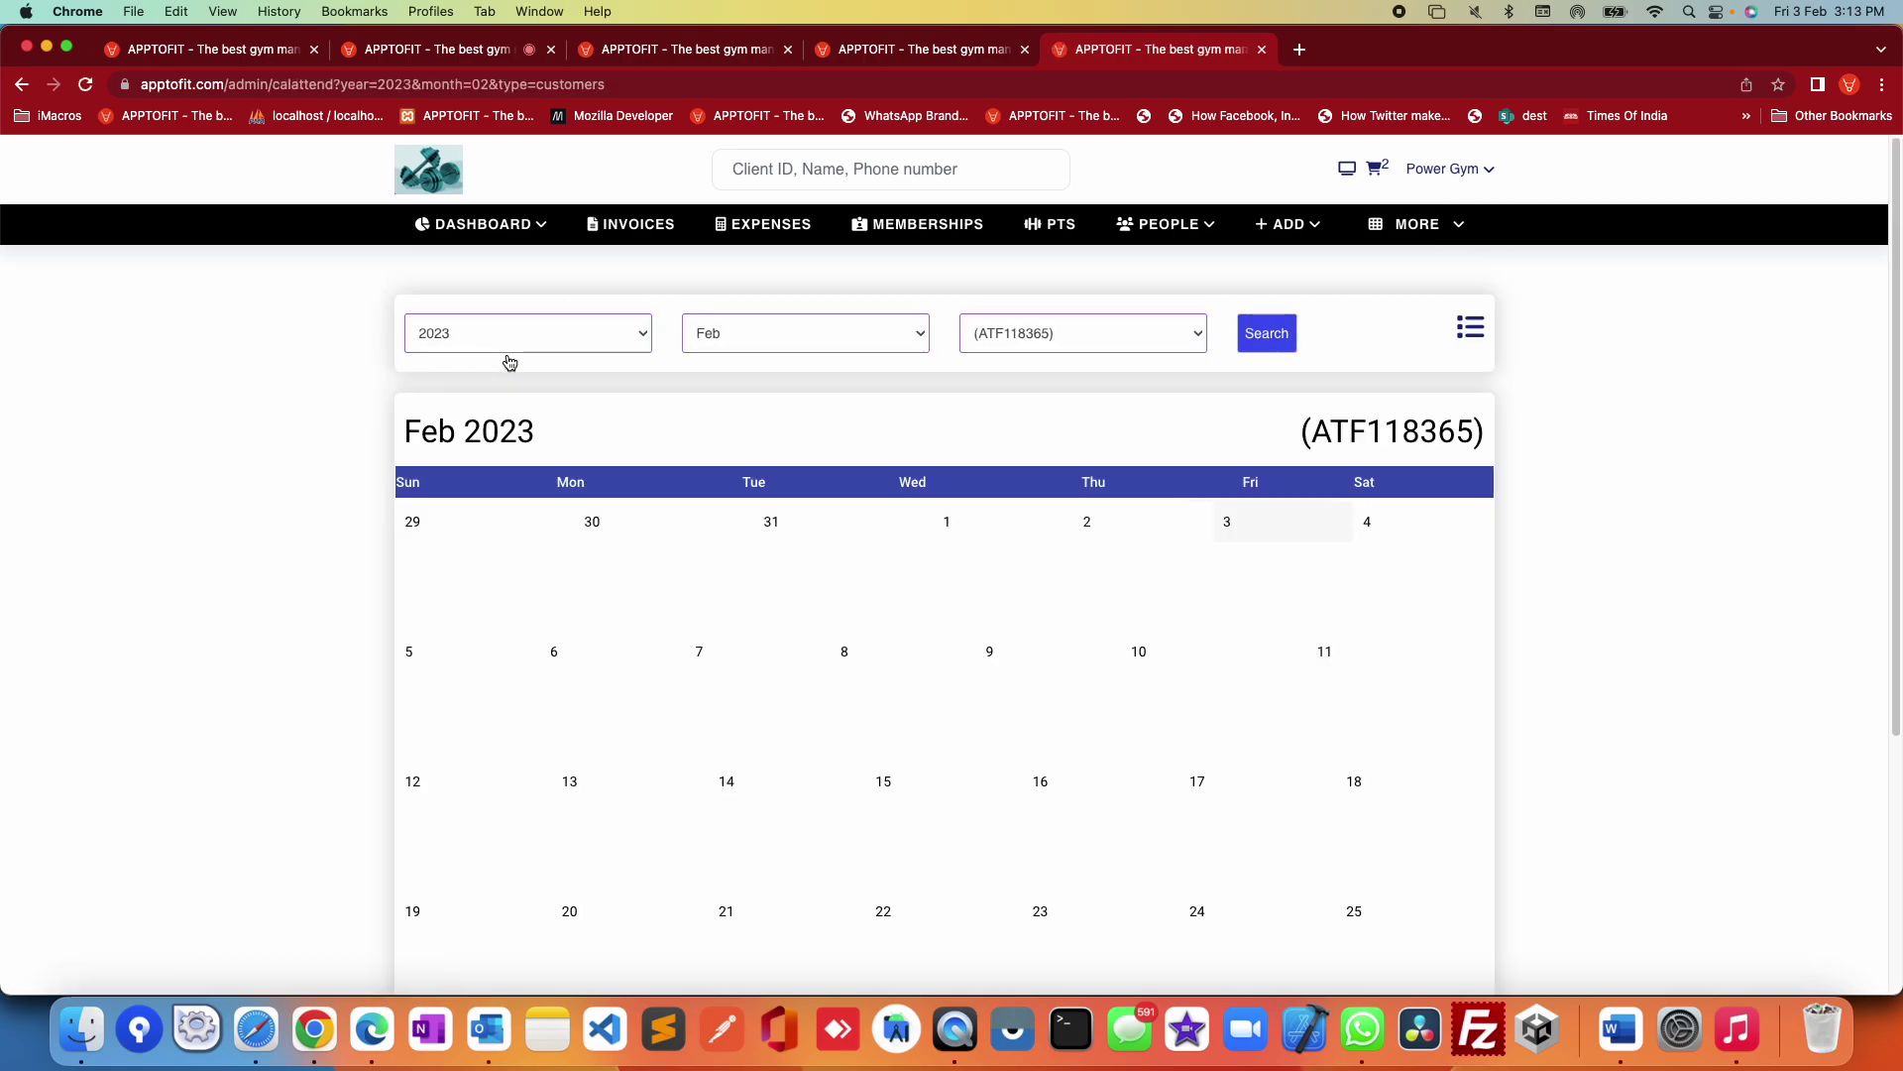
pyautogui.click(1120, 330)
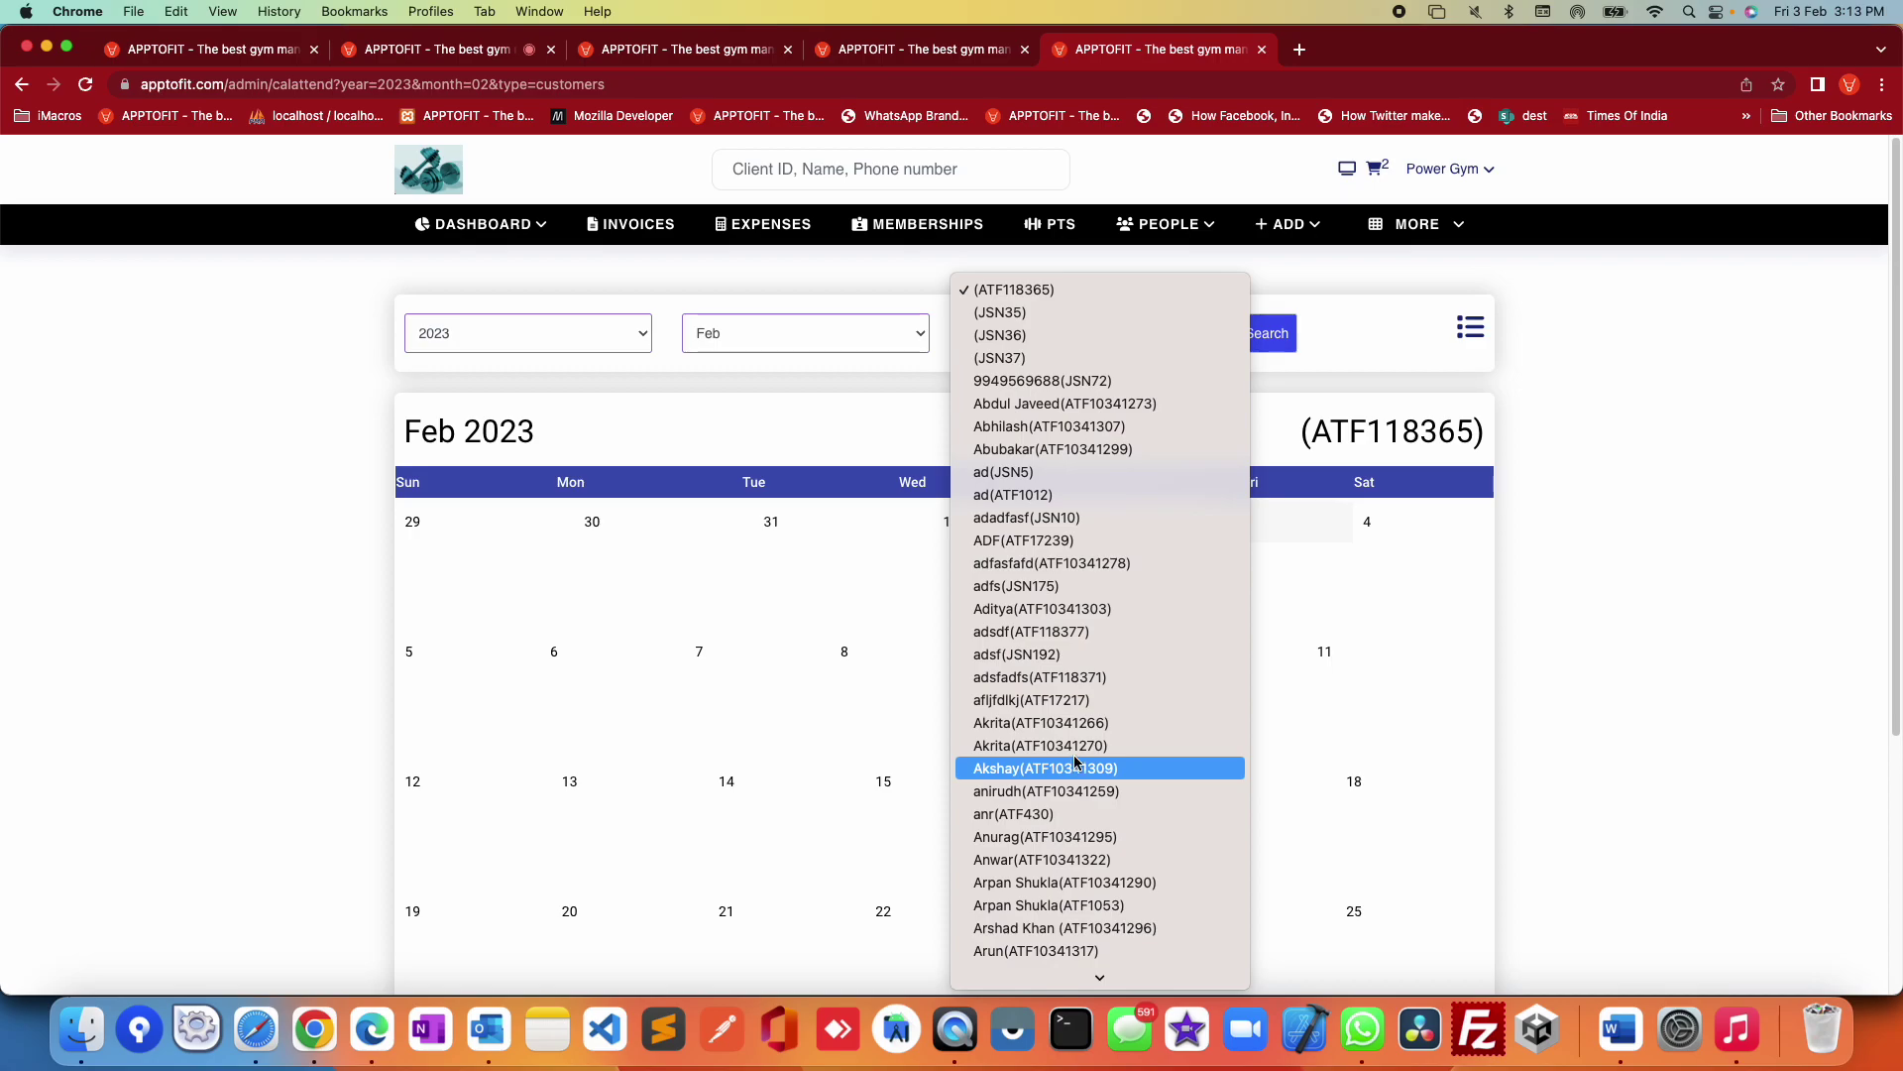
pyautogui.scroll(-5, 1046, 671)
pyautogui.scroll(-10, 1046, 671)
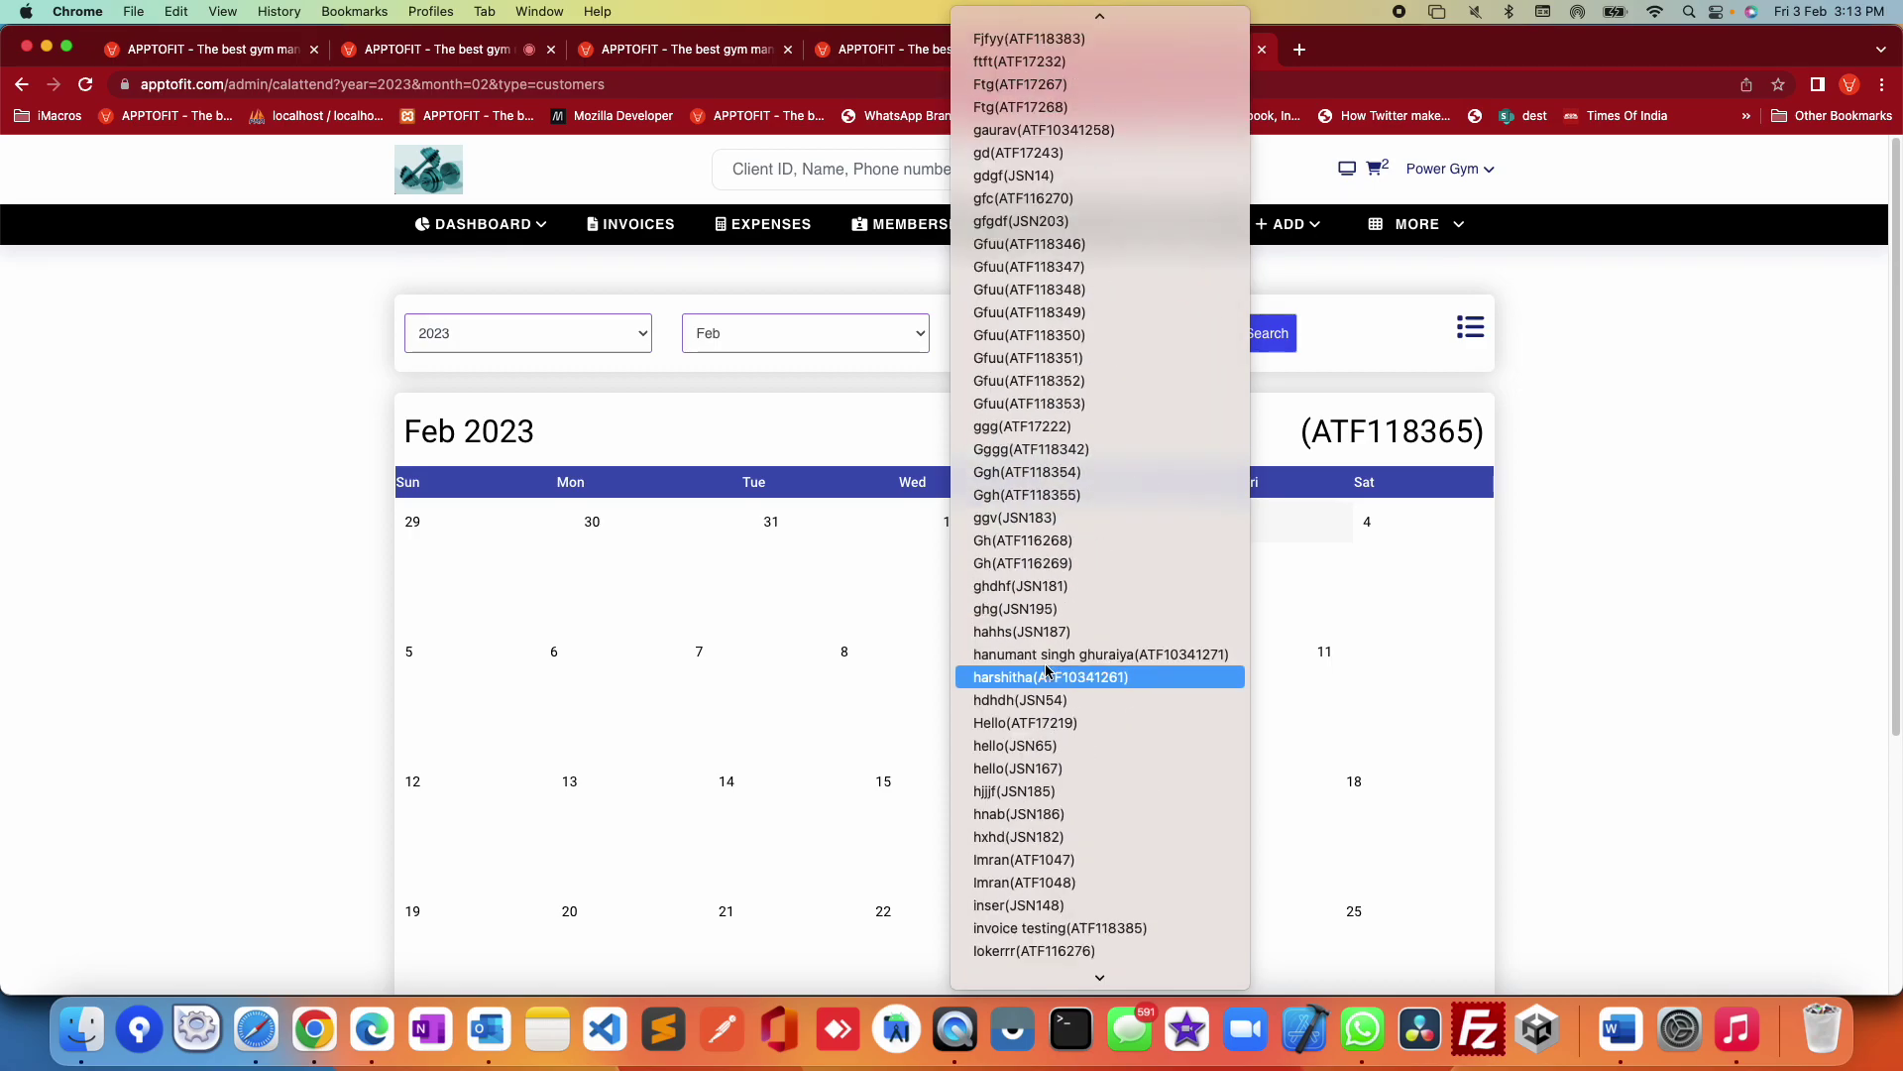
pyautogui.scroll(15, 1069, 823)
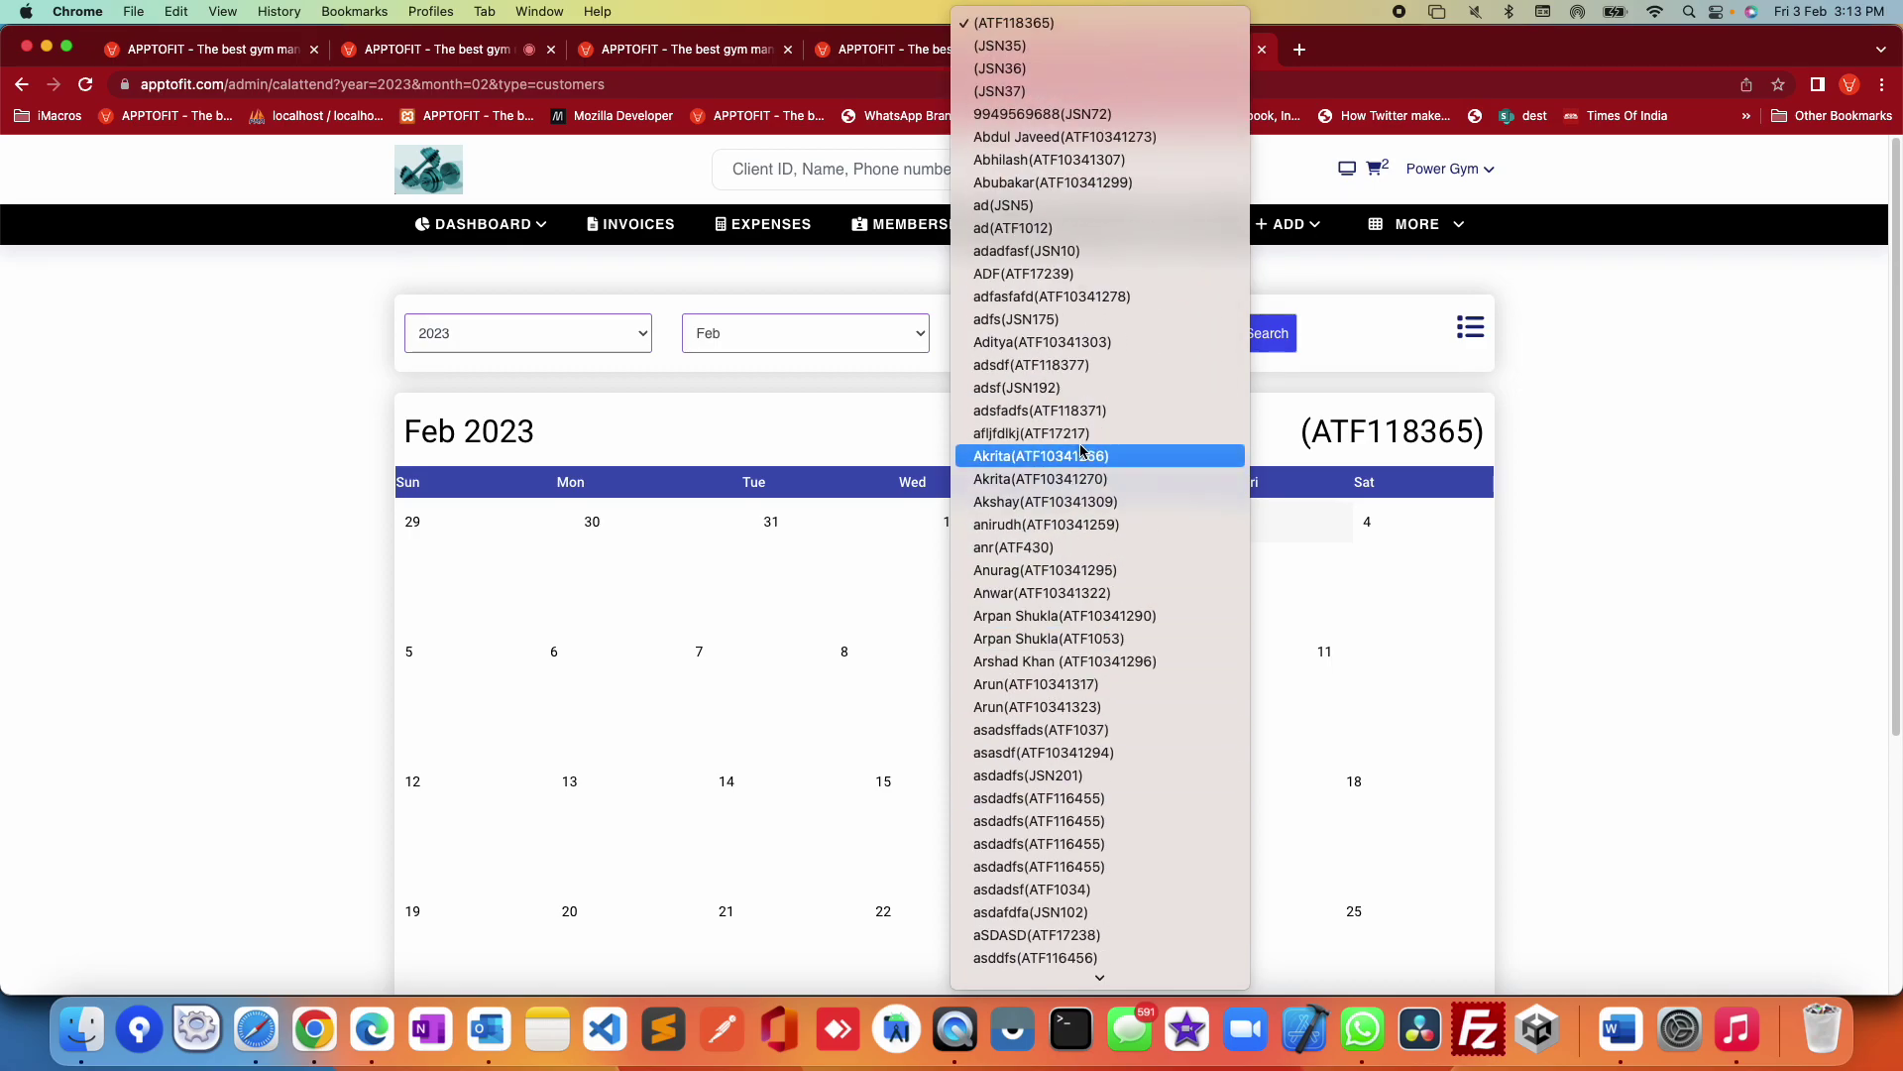
pyautogui.click(1087, 274)
pyautogui.click(1282, 334)
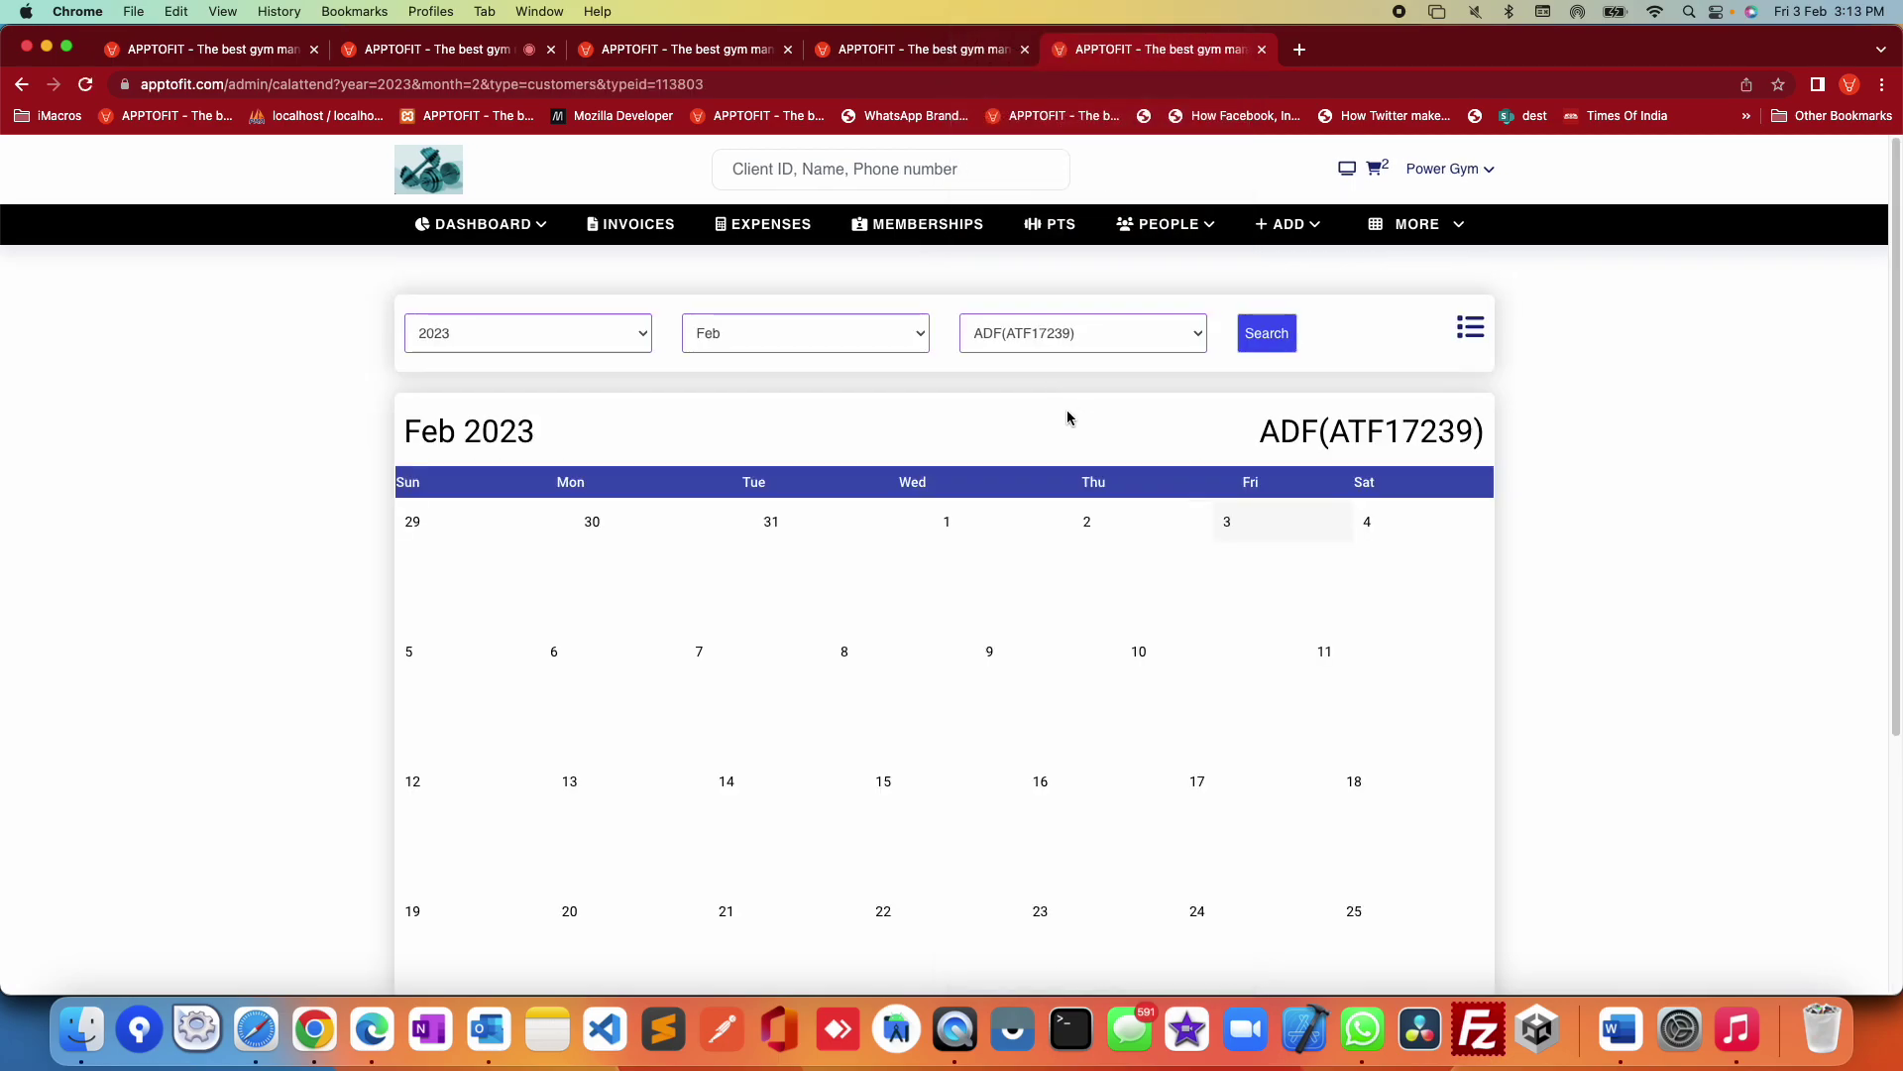
# Step: Switch the attendance calendar to the first customer in the list
pyautogui.click(1080, 333)
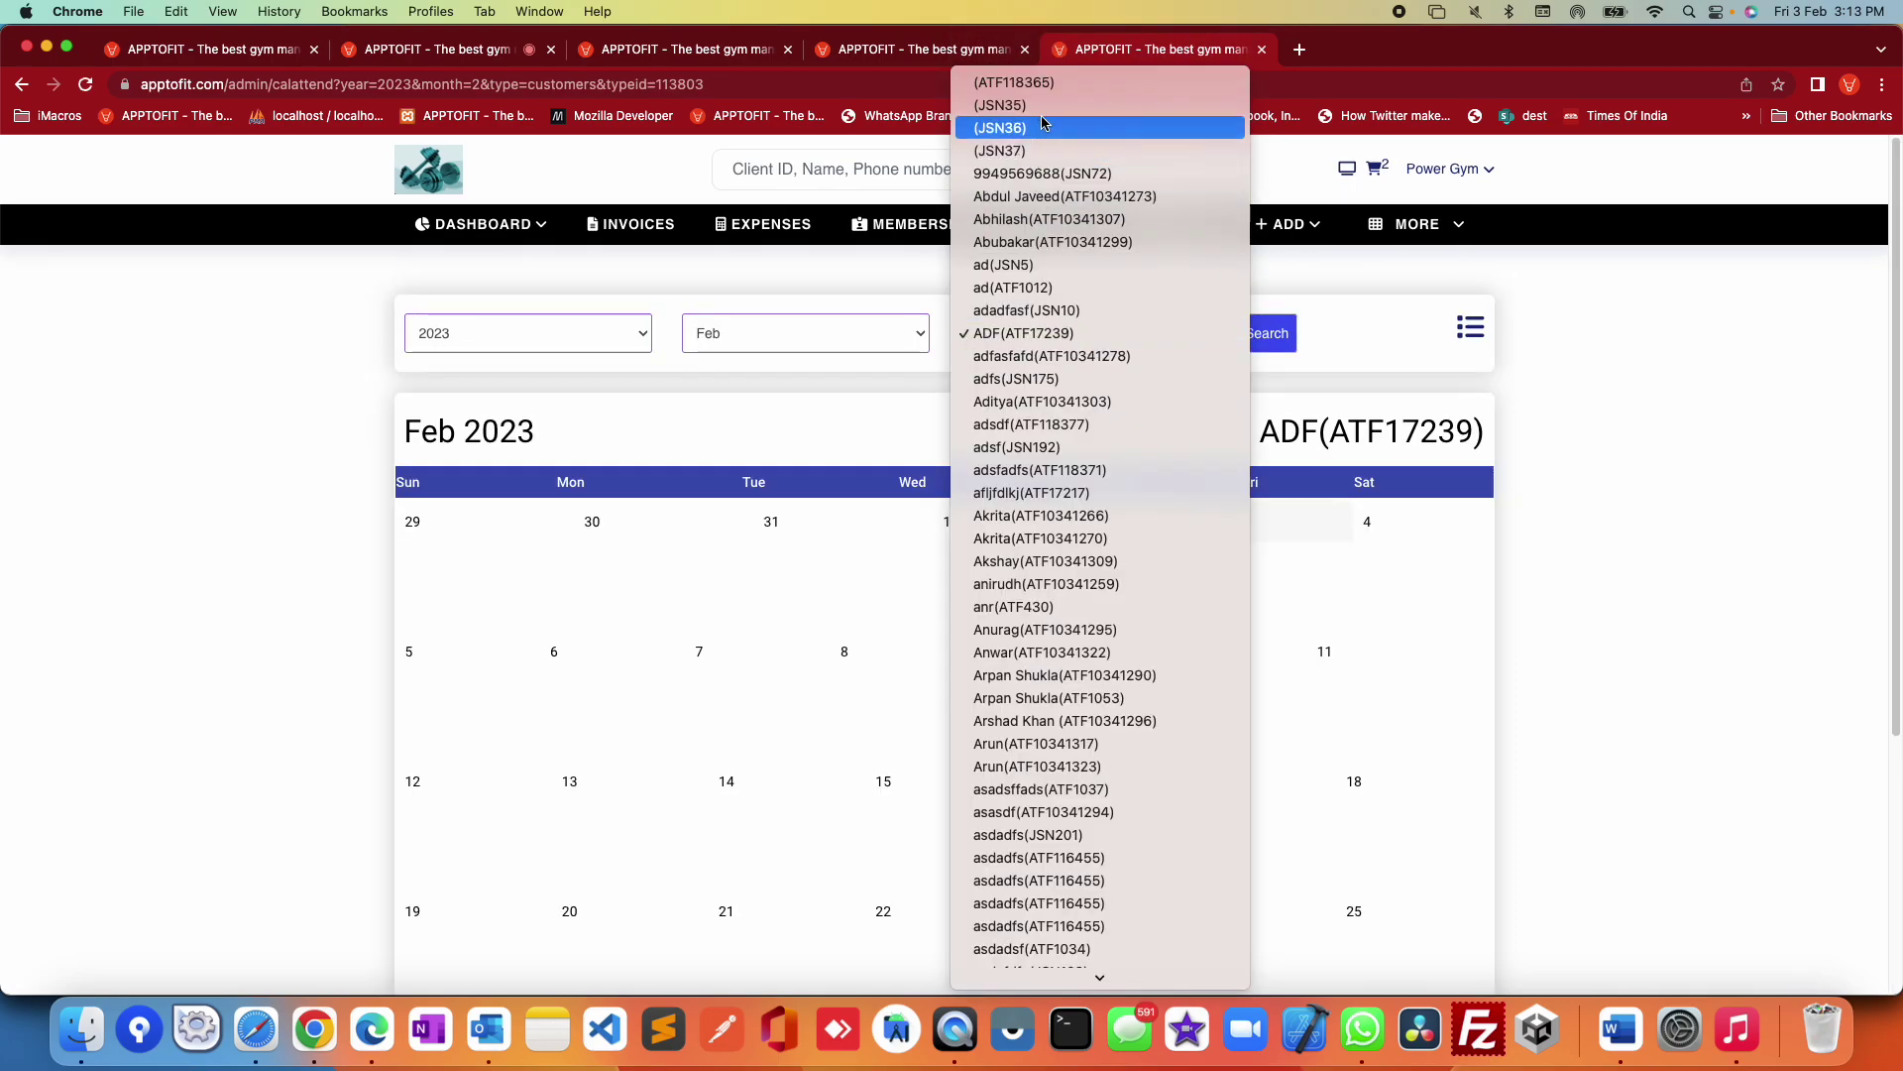
pyautogui.click(1049, 89)
pyautogui.click(1259, 332)
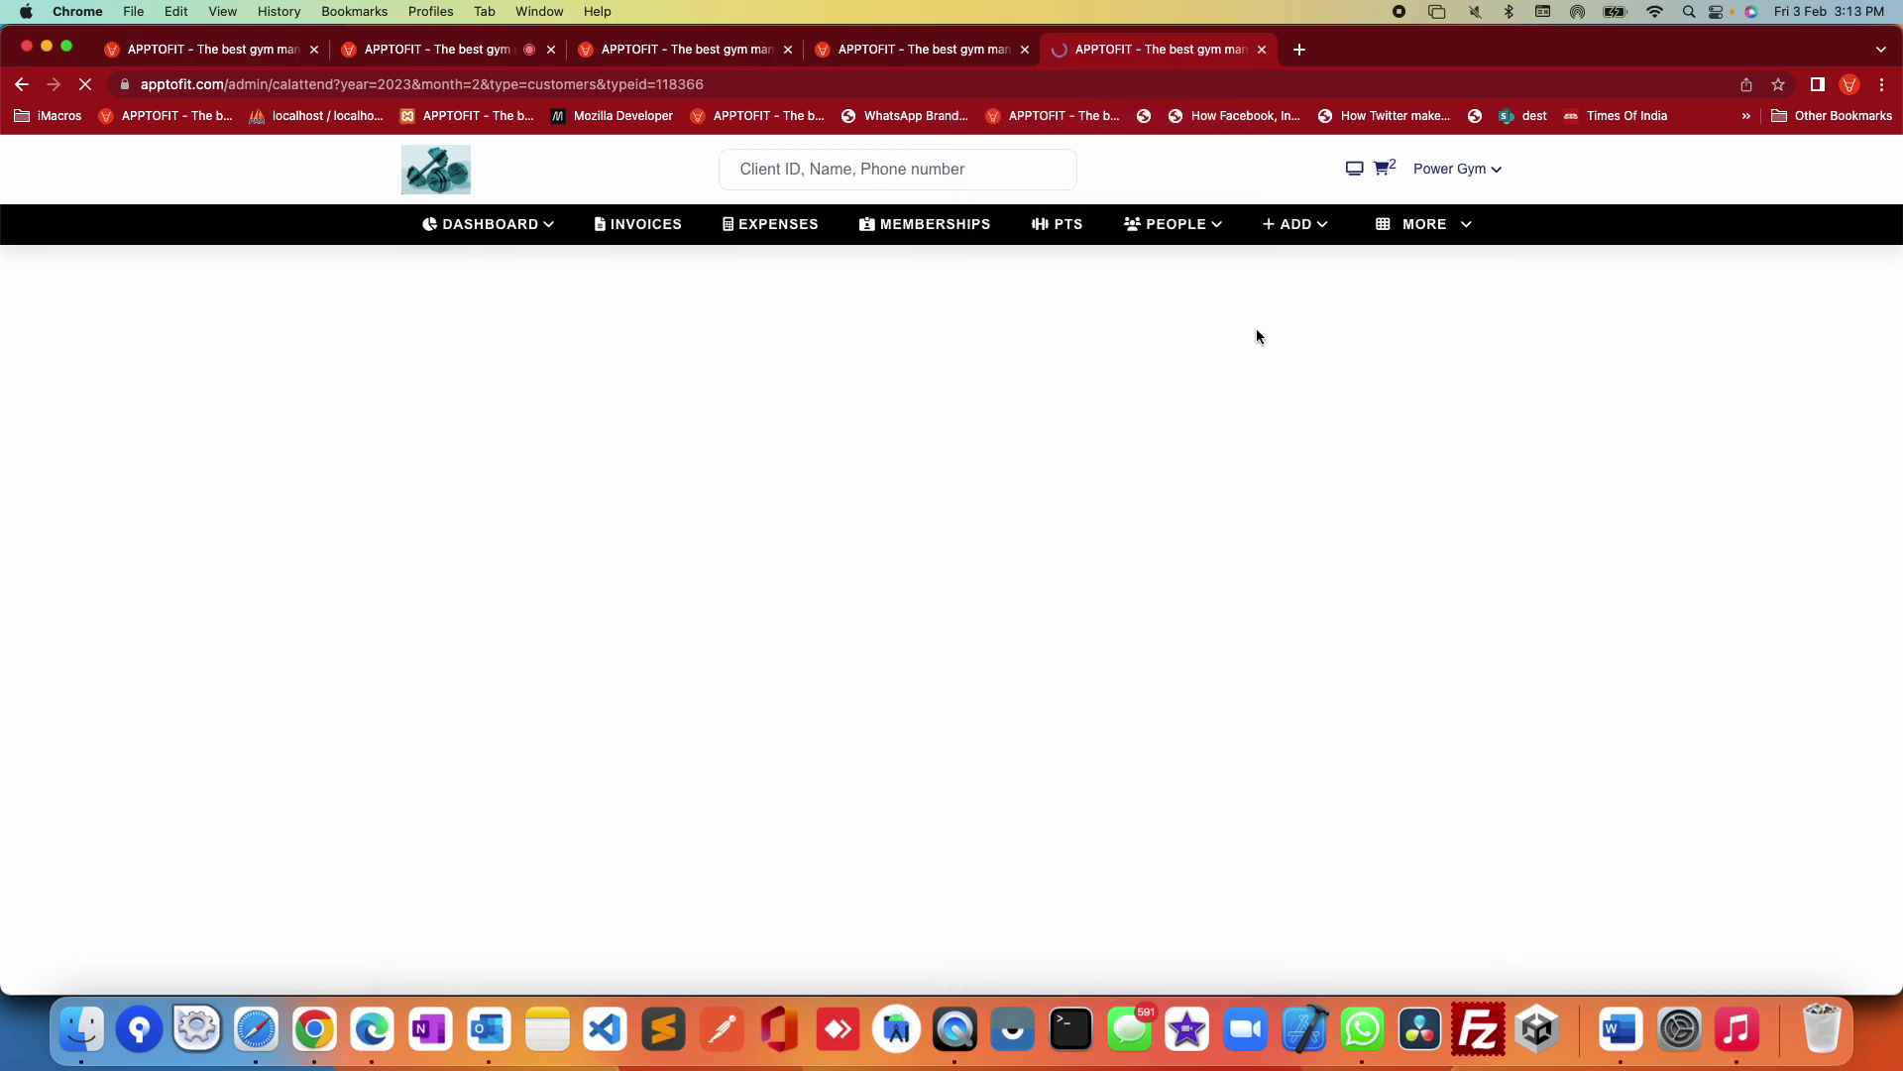
pyautogui.click(1417, 228)
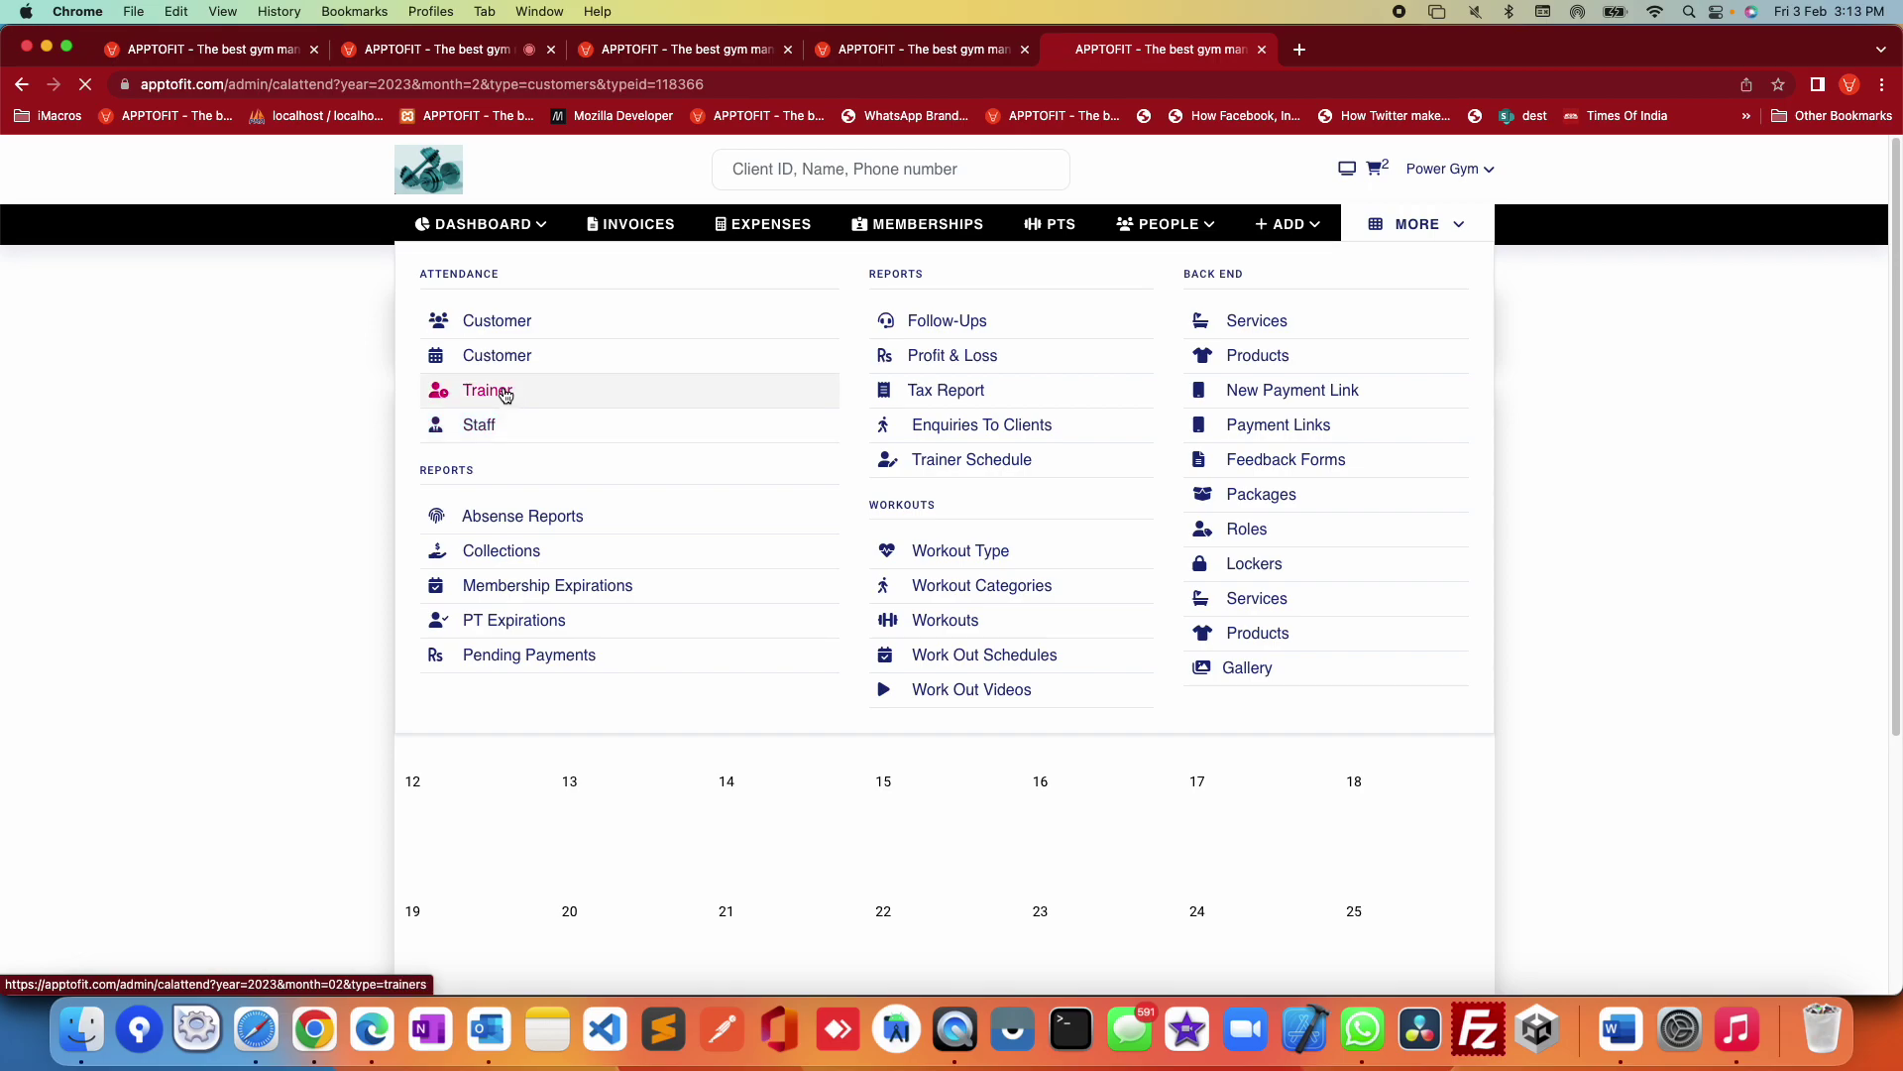
# Step: View a selected trainer's Feb 2023 attendance calendar
pyautogui.click(504, 393)
pyautogui.click(1107, 334)
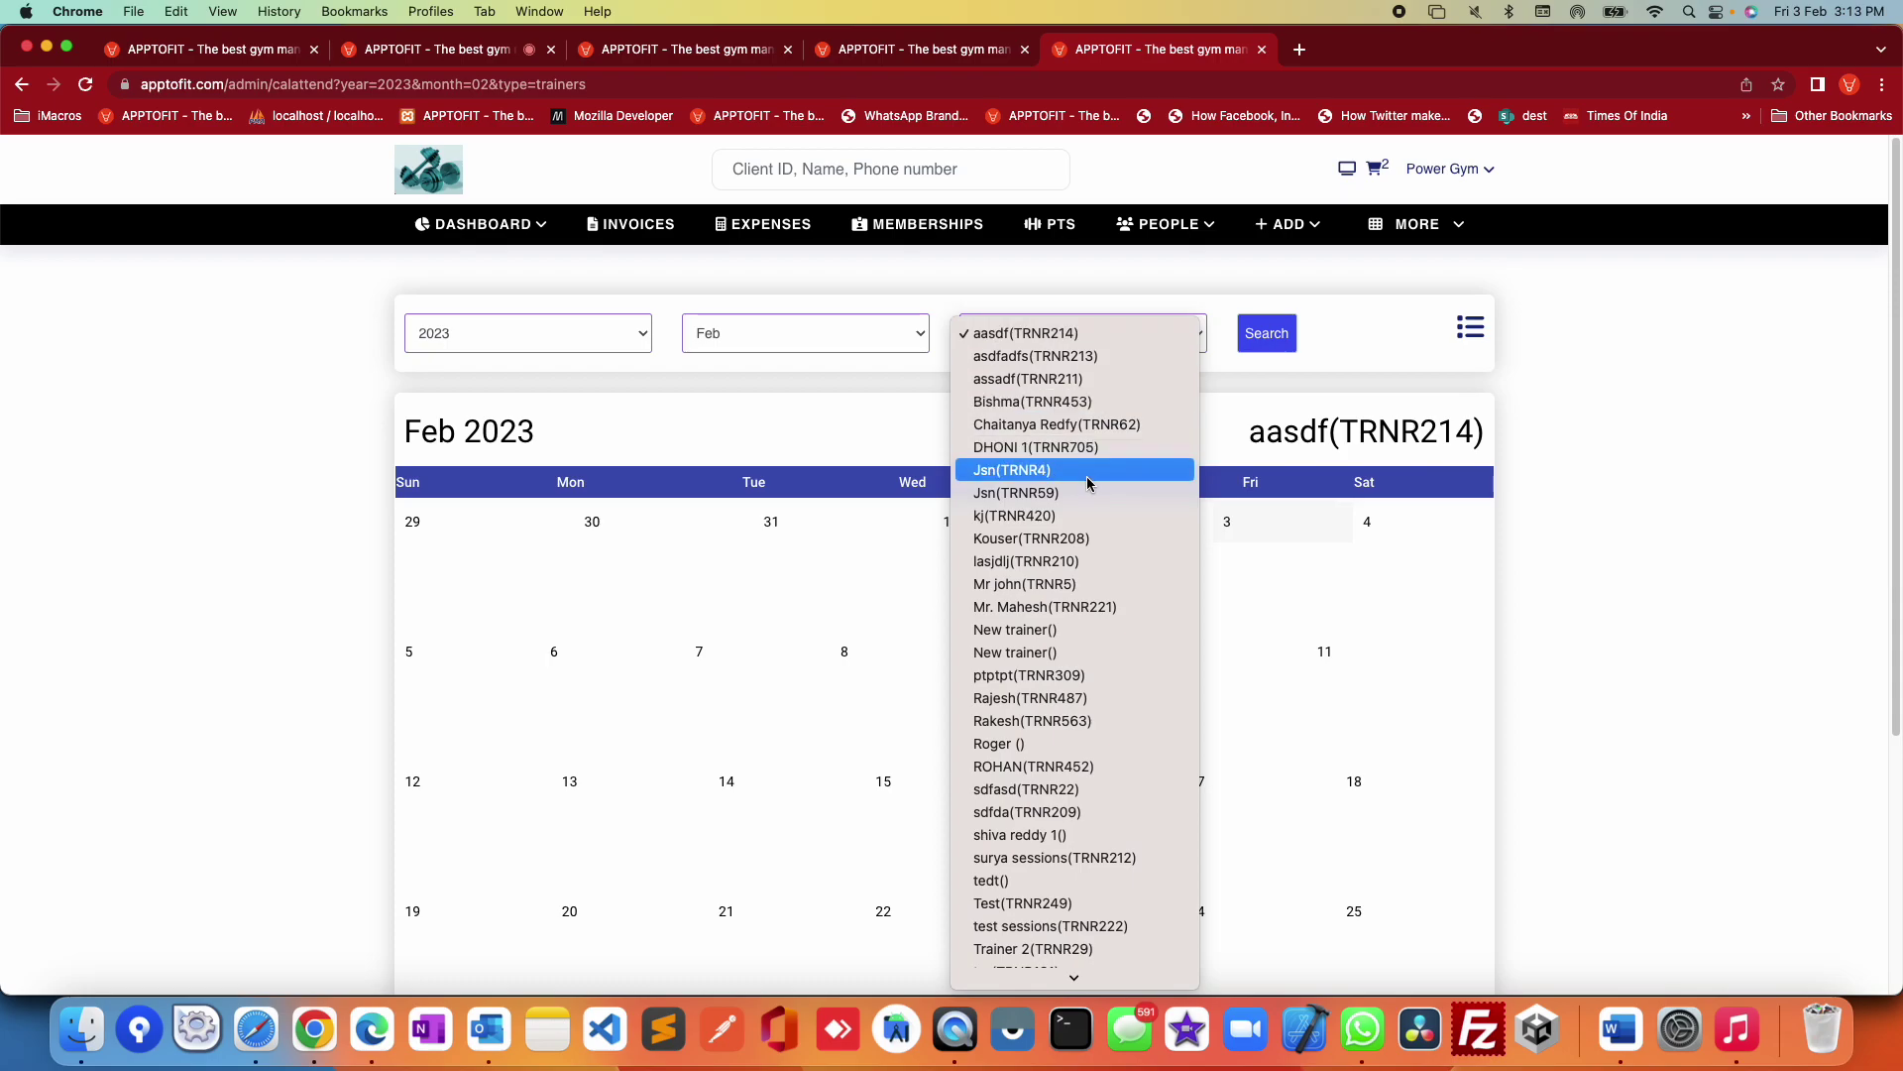
pyautogui.click(1087, 433)
pyautogui.click(1274, 332)
pyautogui.scroll(-4, 1156, 531)
pyautogui.scroll(4, 1156, 531)
# Step: Switch to the staff attendance calendar with the full admin page menu shown over it
pyautogui.click(1428, 224)
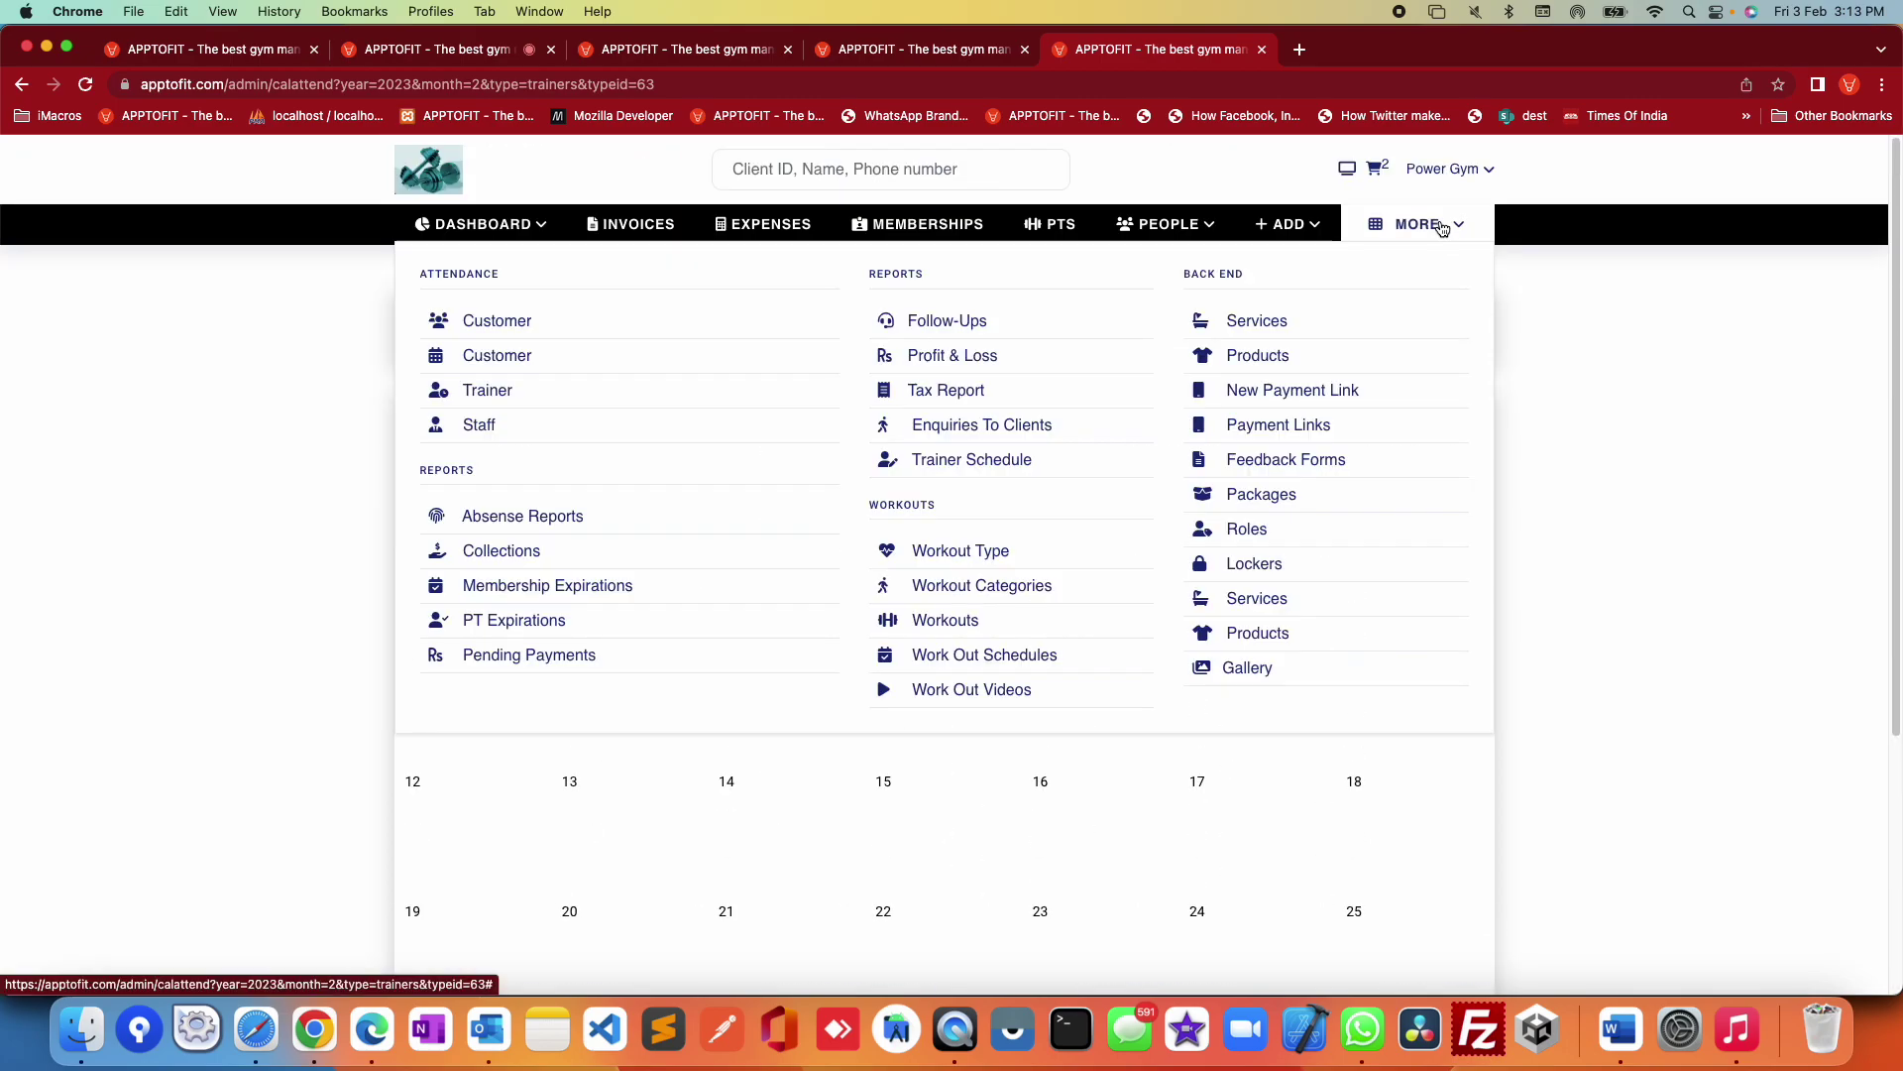
pyautogui.click(464, 425)
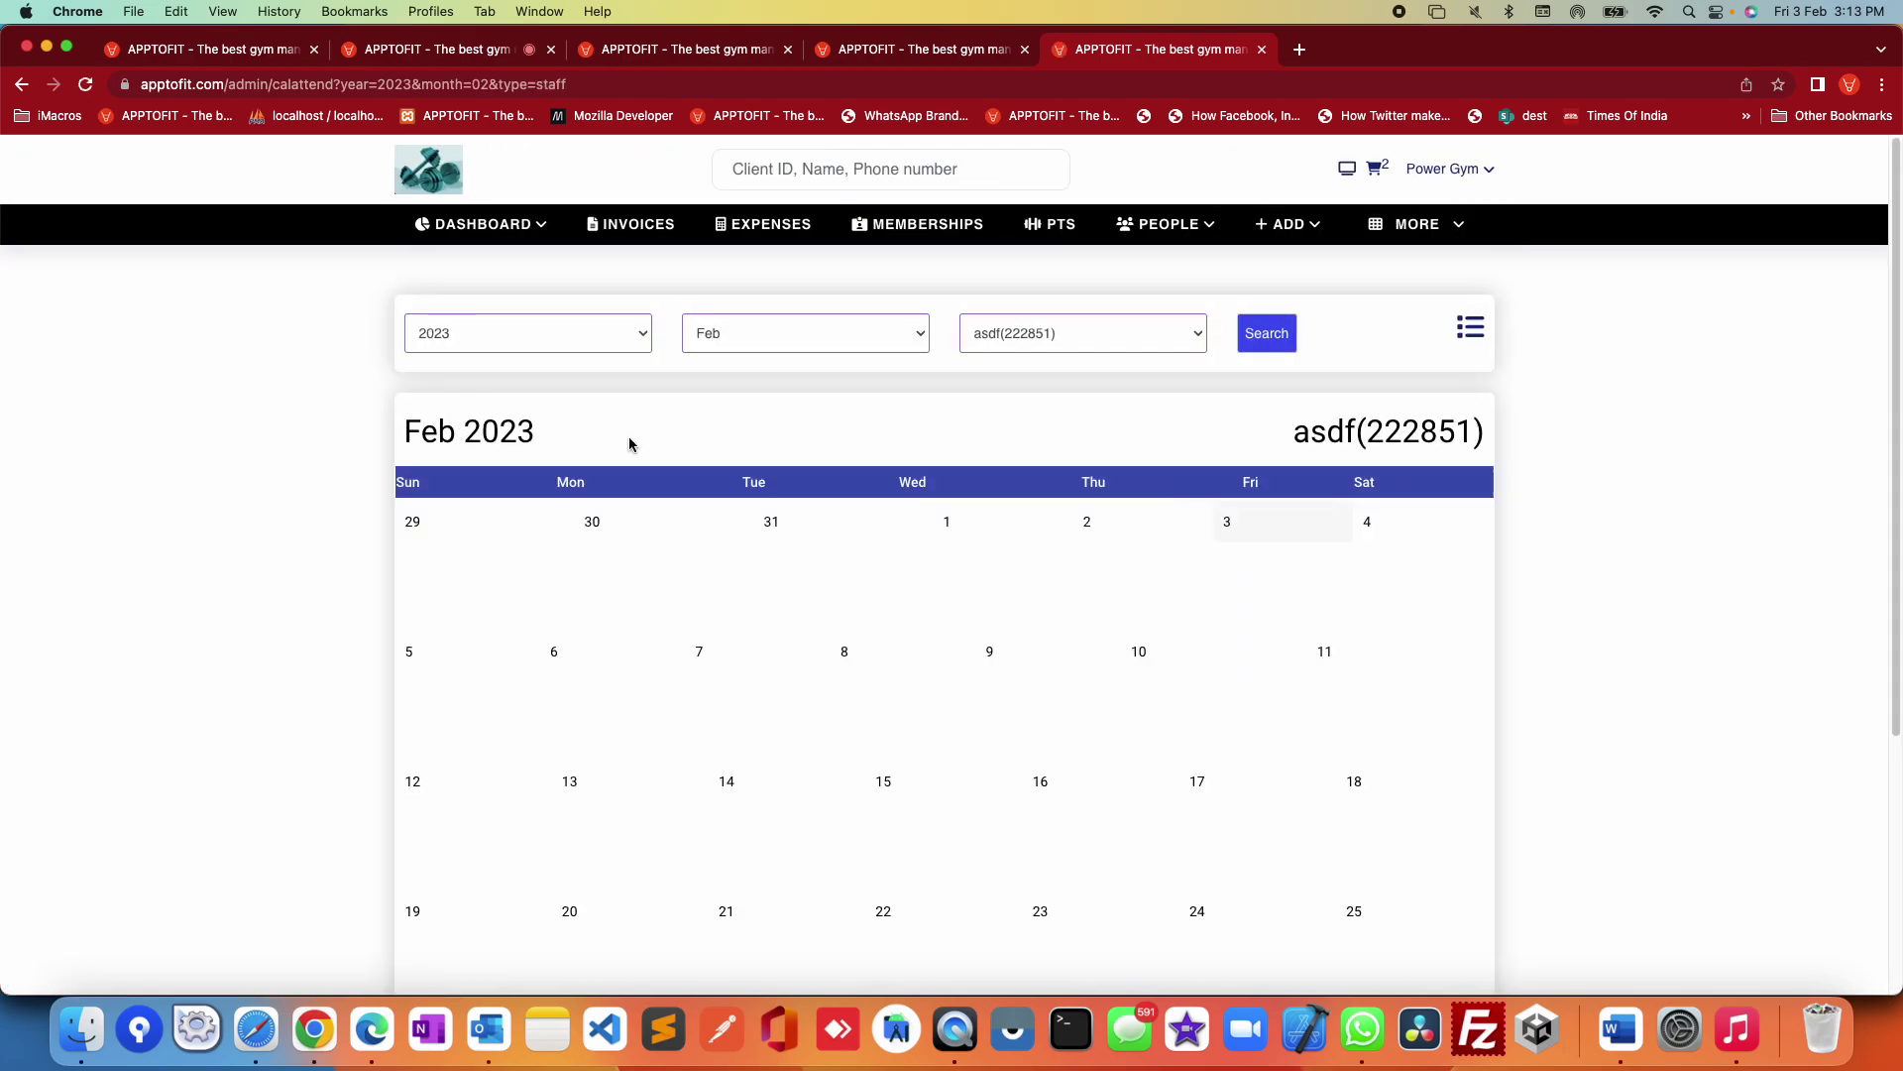
pyautogui.click(1440, 246)
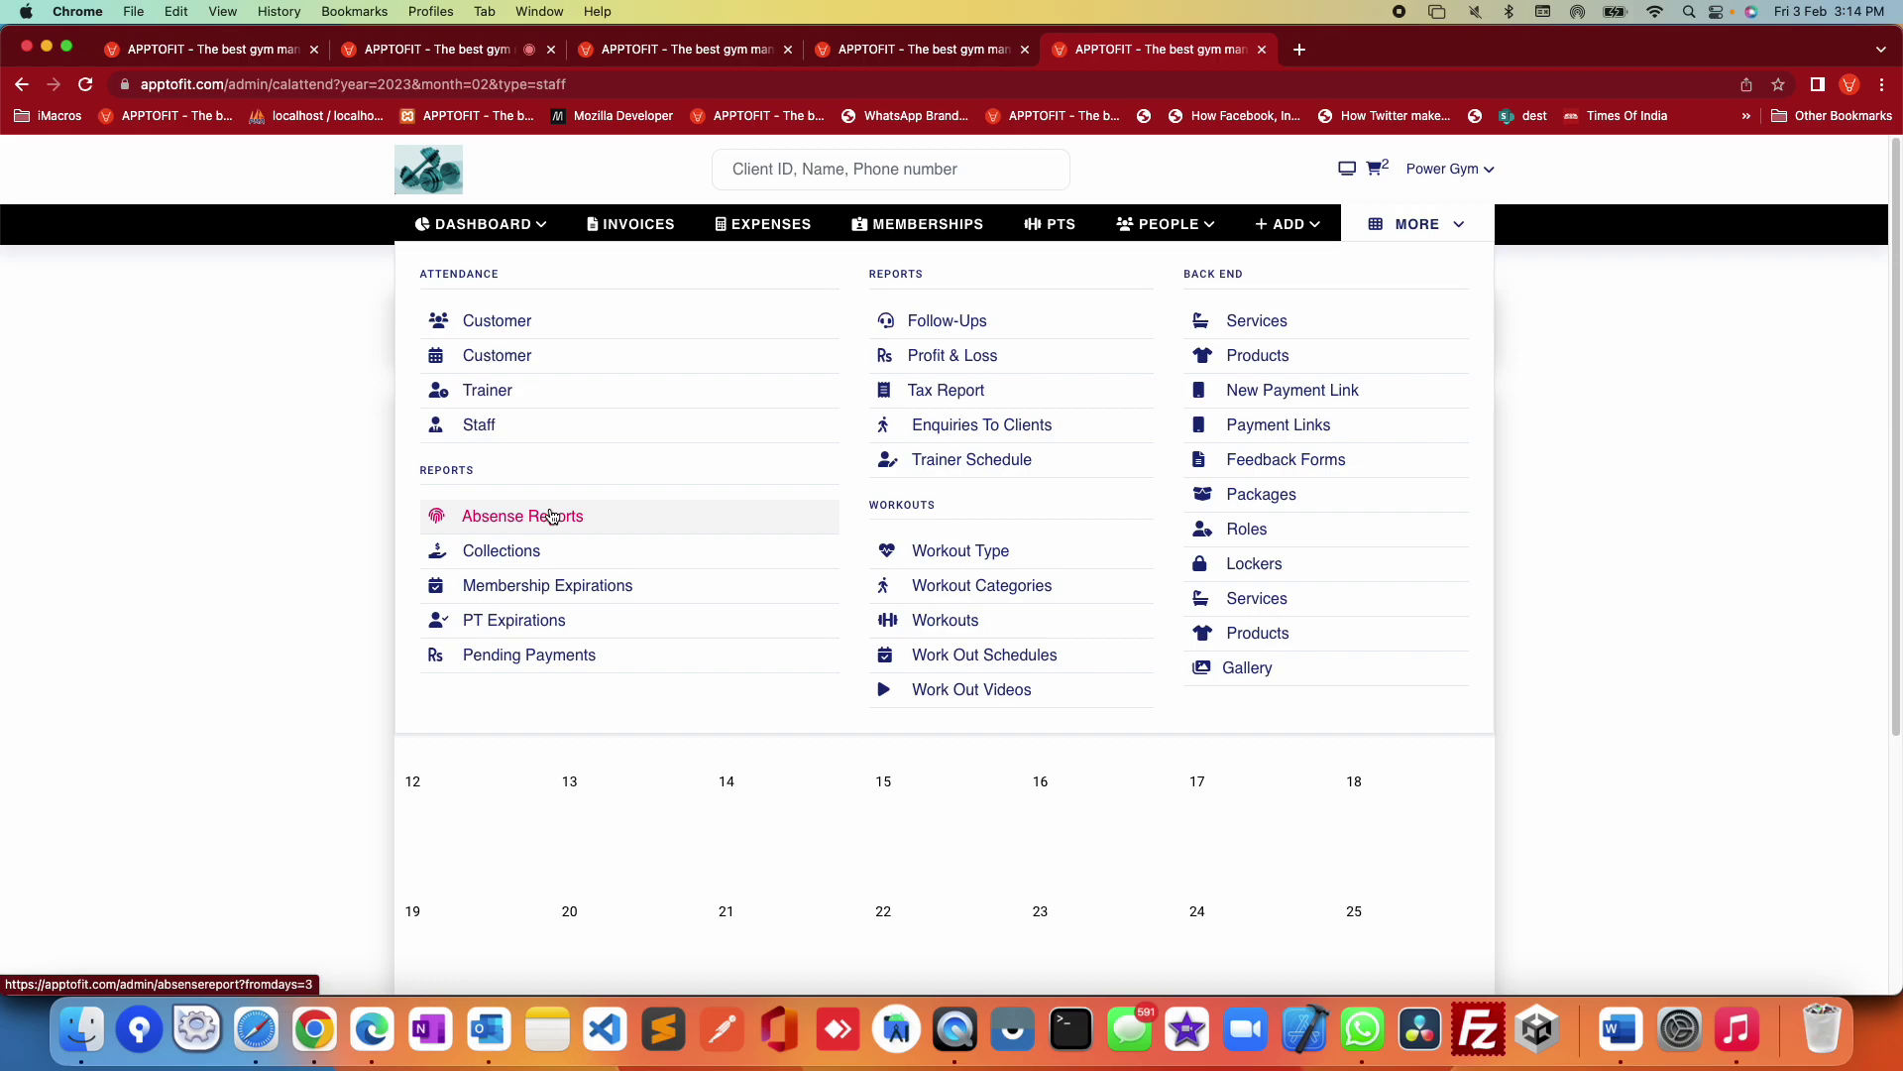
# Step: Review the Collections report with its filters, then the Profit & Loss statement
pyautogui.click(503, 552)
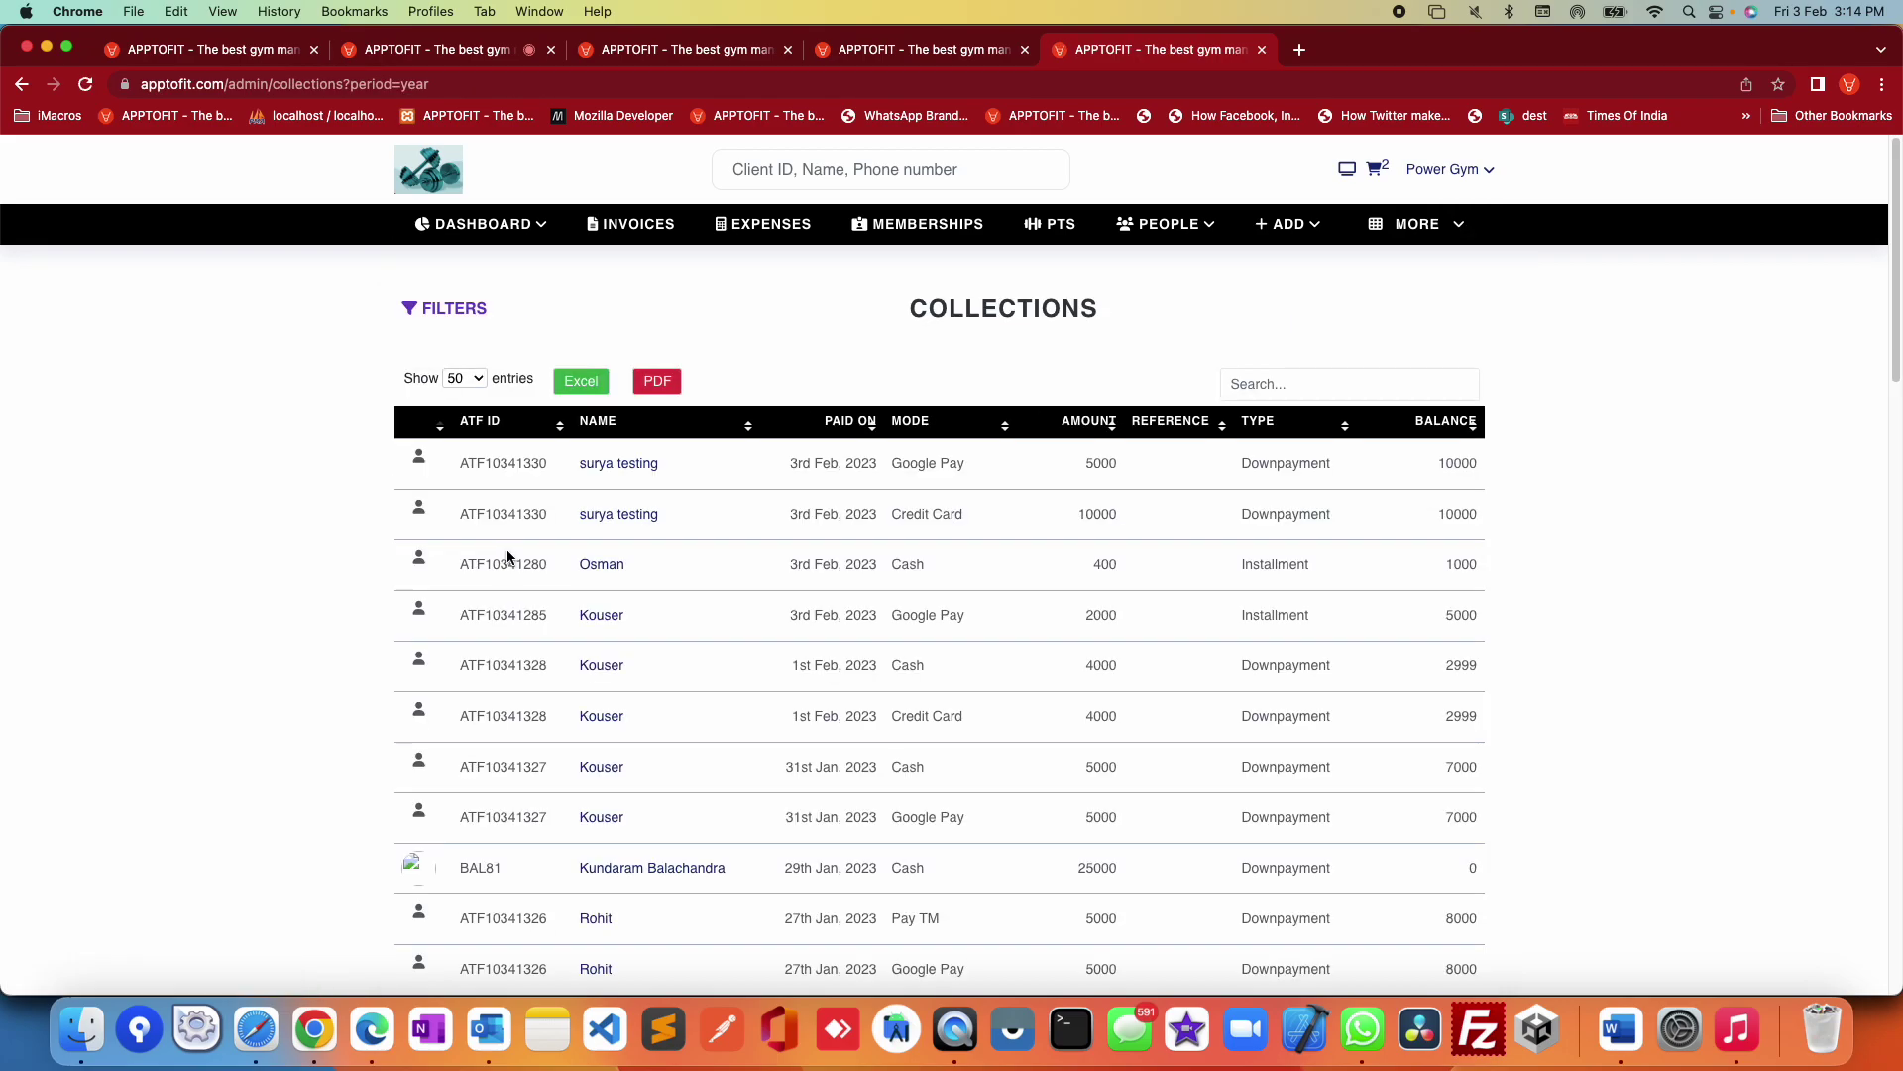
pyautogui.click(466, 313)
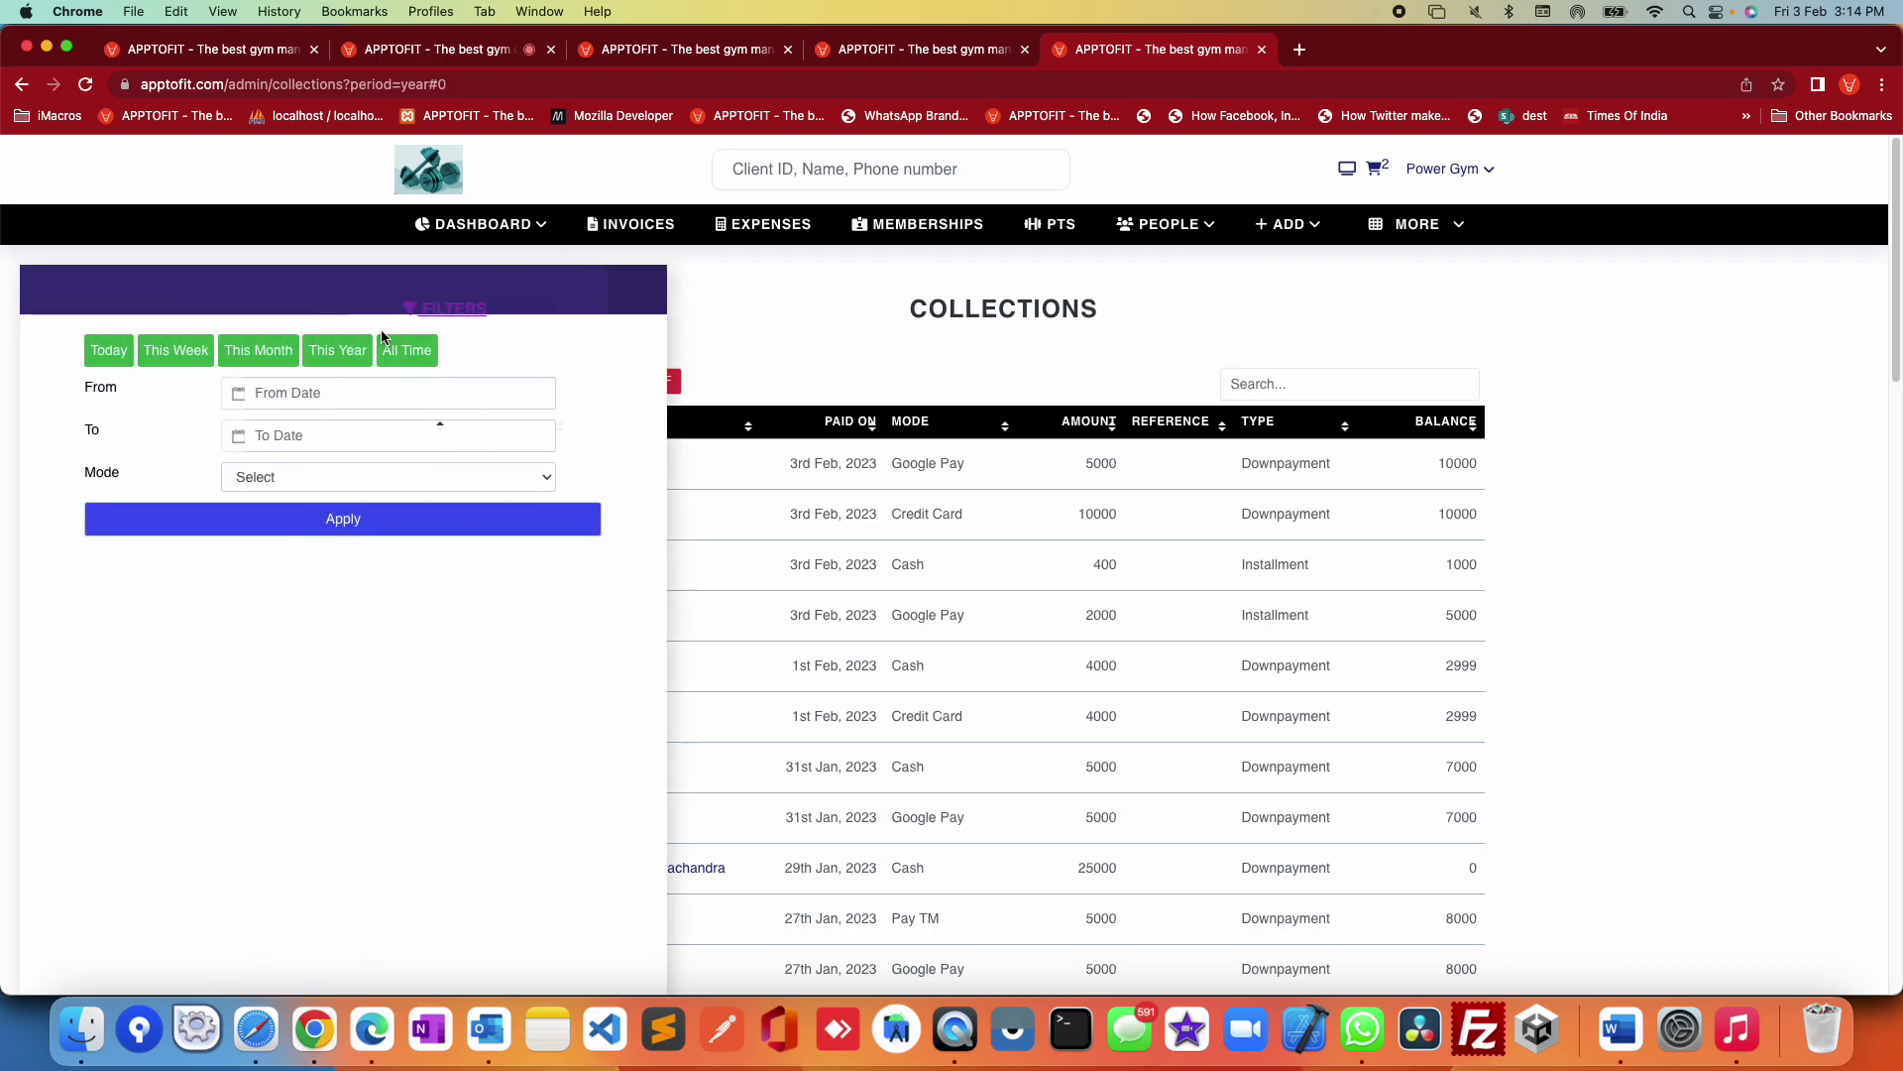
pyautogui.click(1417, 224)
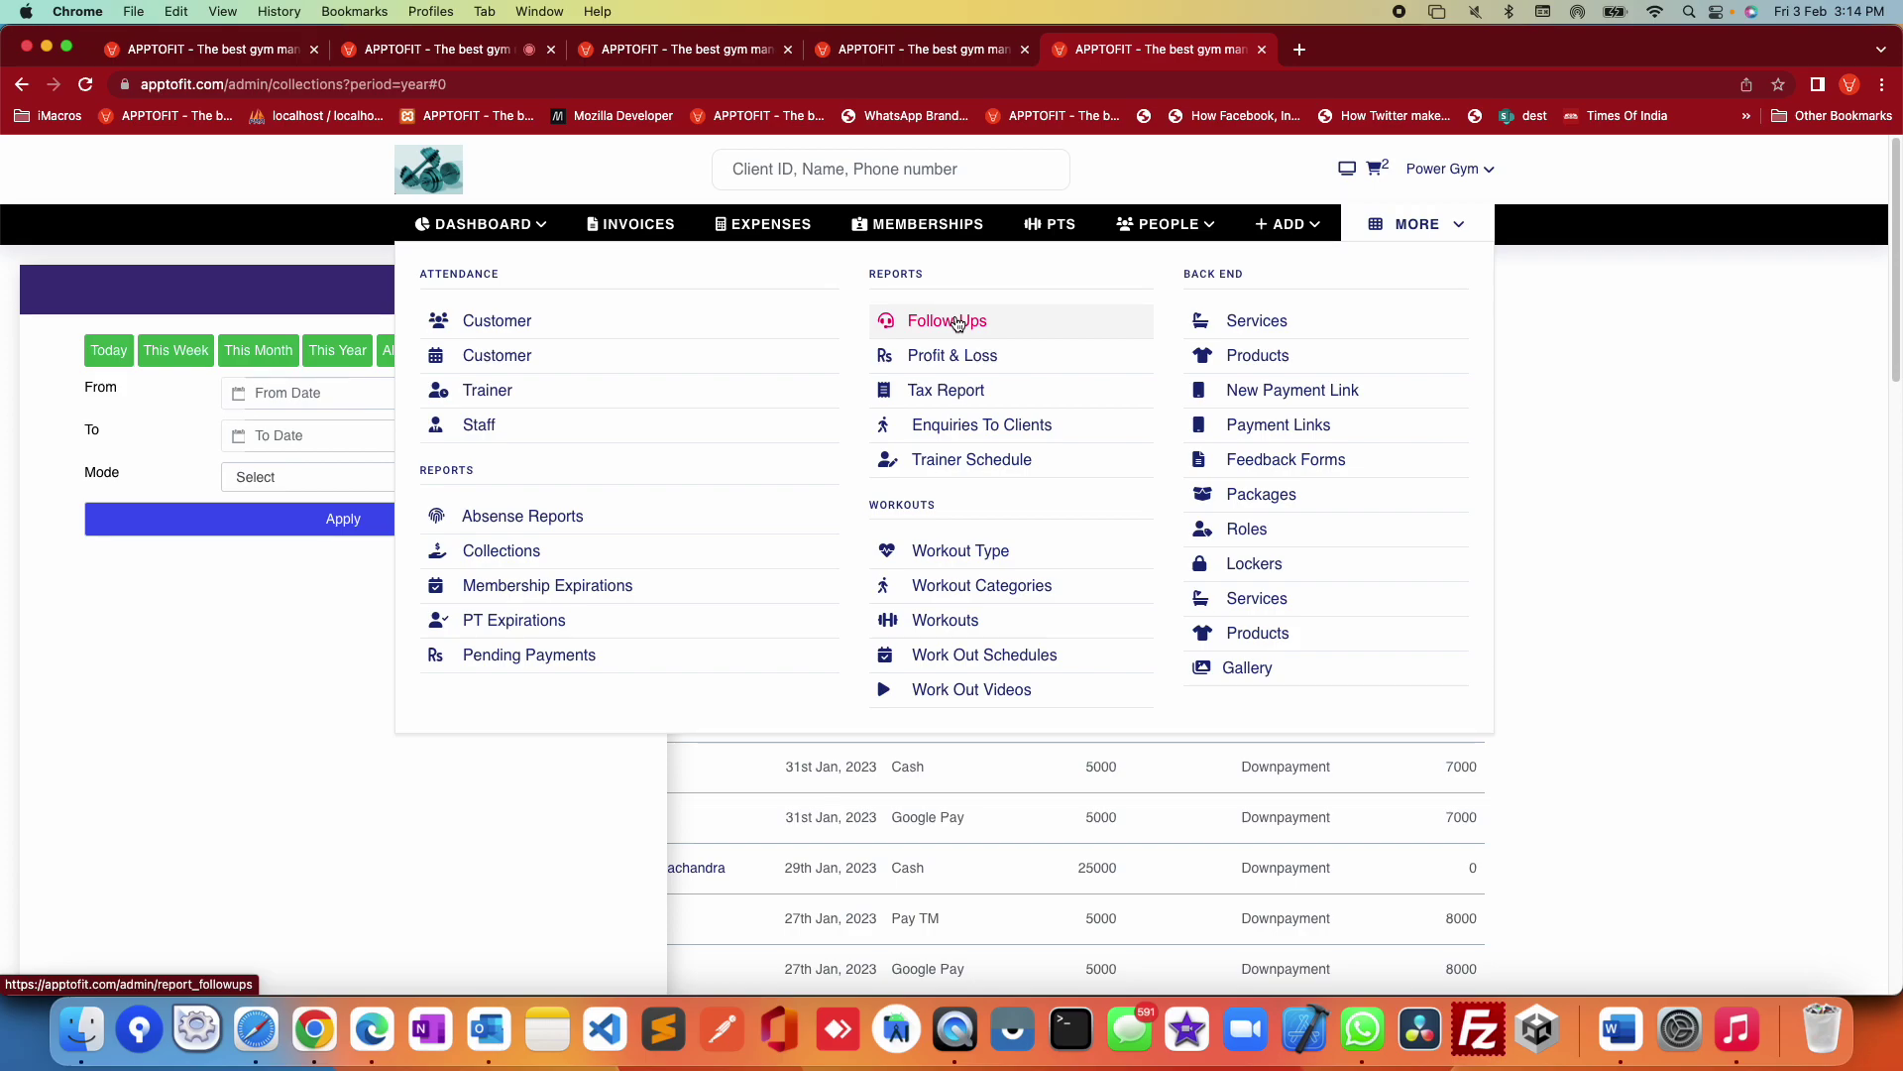
pyautogui.click(951, 357)
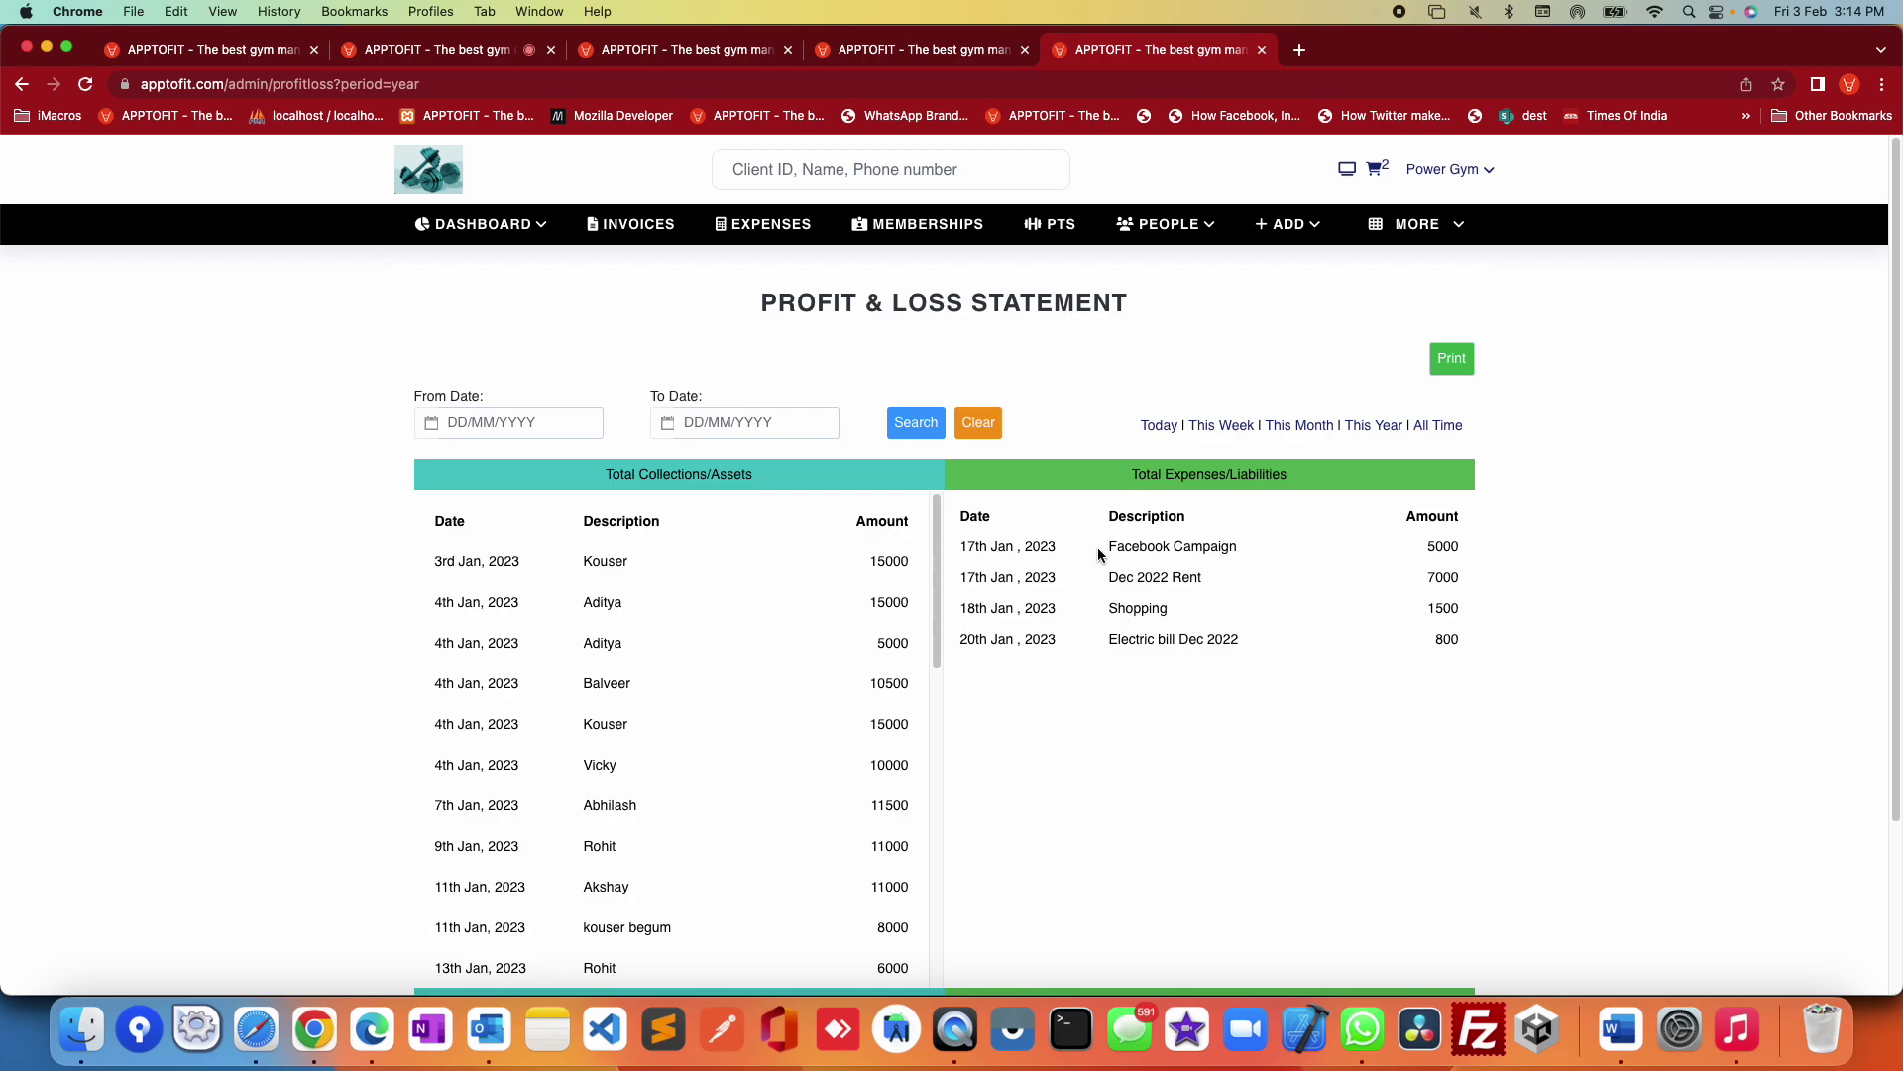
pyautogui.scroll(-4, 1095, 548)
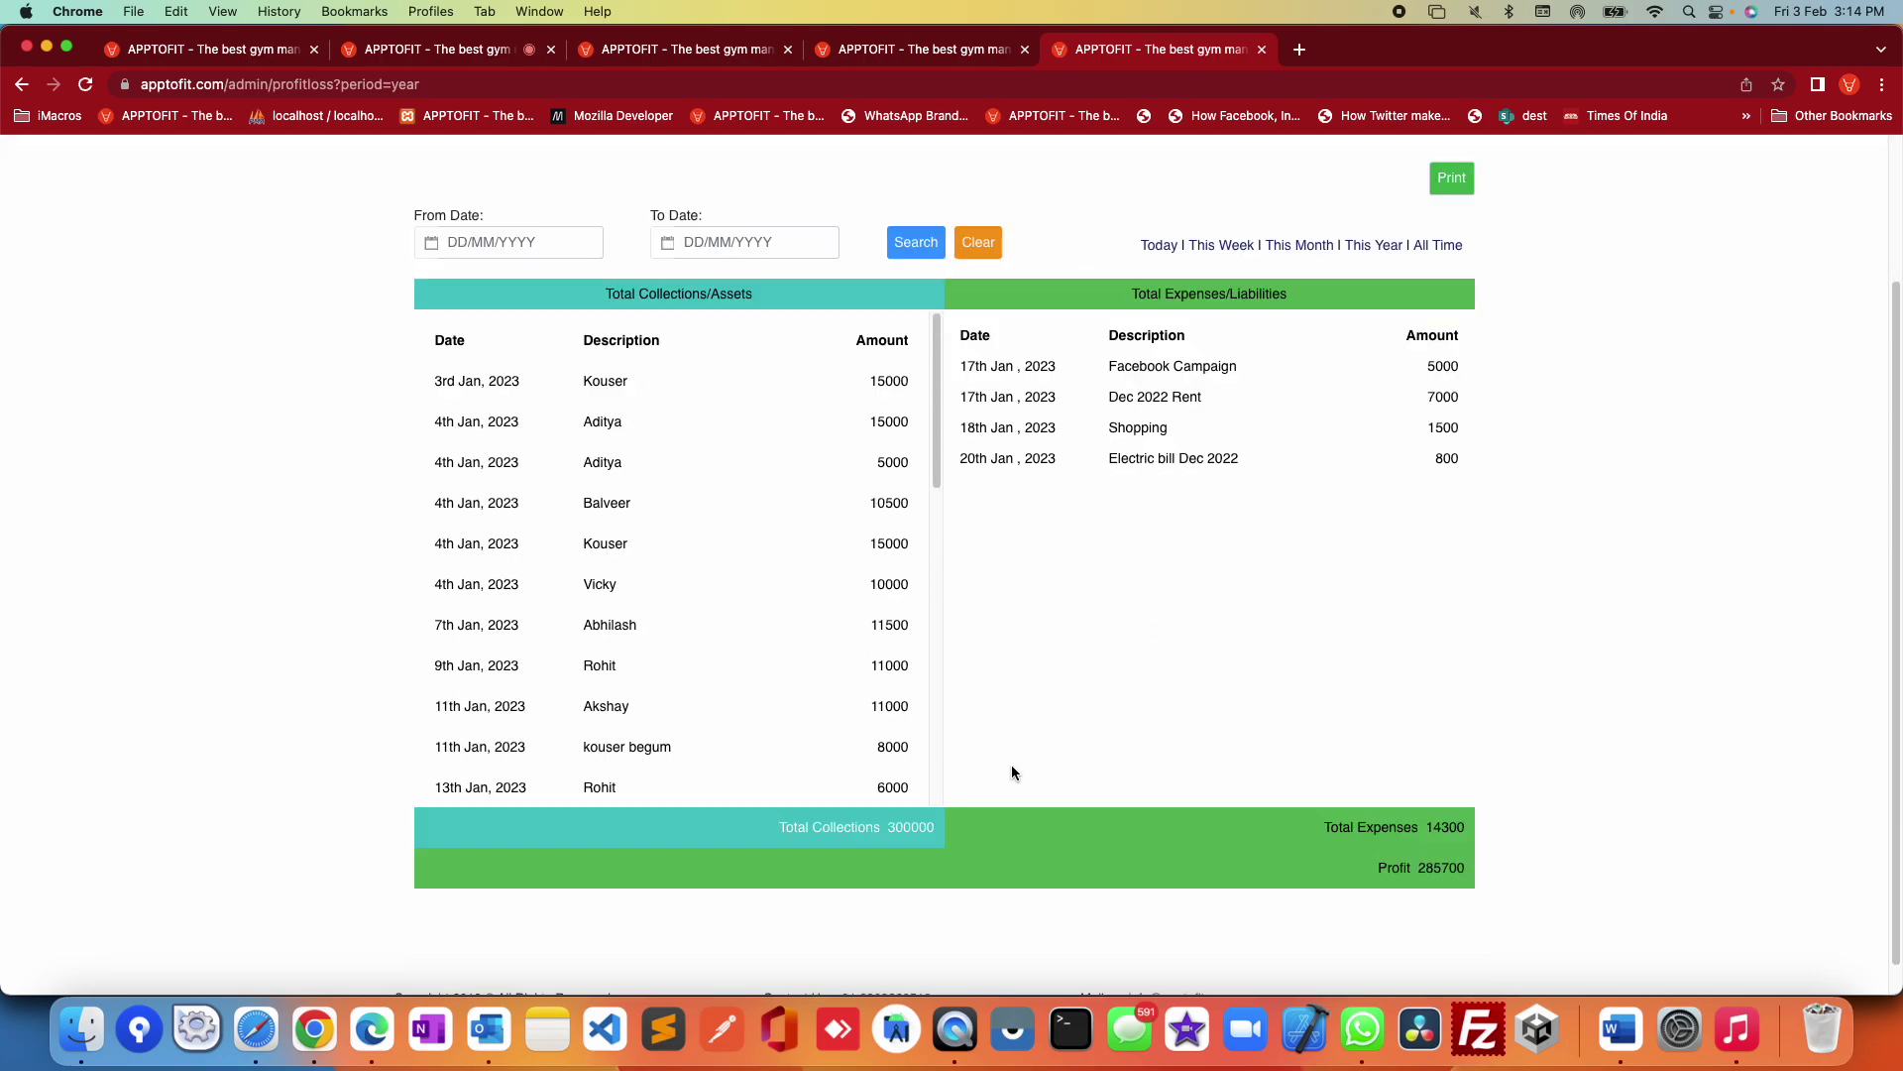
pyautogui.scroll(4, 1091, 682)
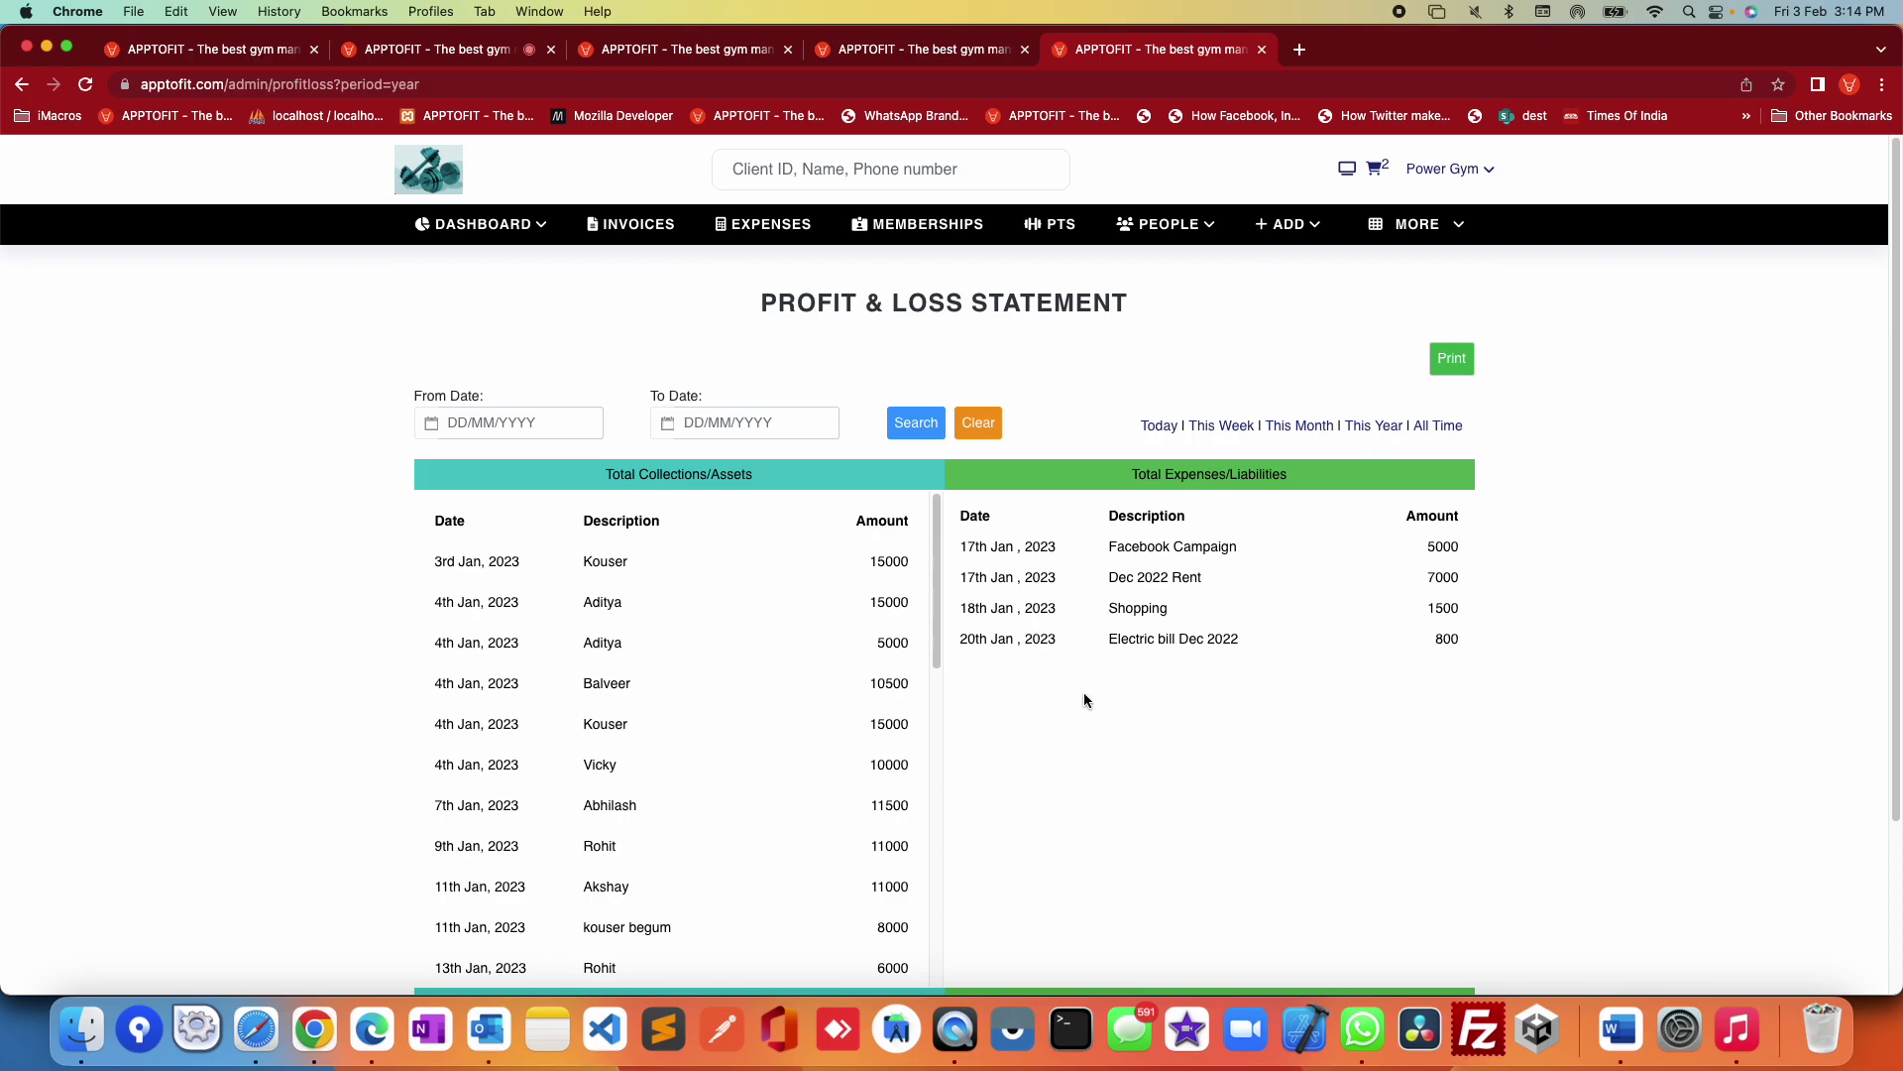
# Step: View the Tax Report table, then the Workouts Type list (ABS WORKOUT, WEIGHT LOSS, YOGA)
pyautogui.click(1417, 224)
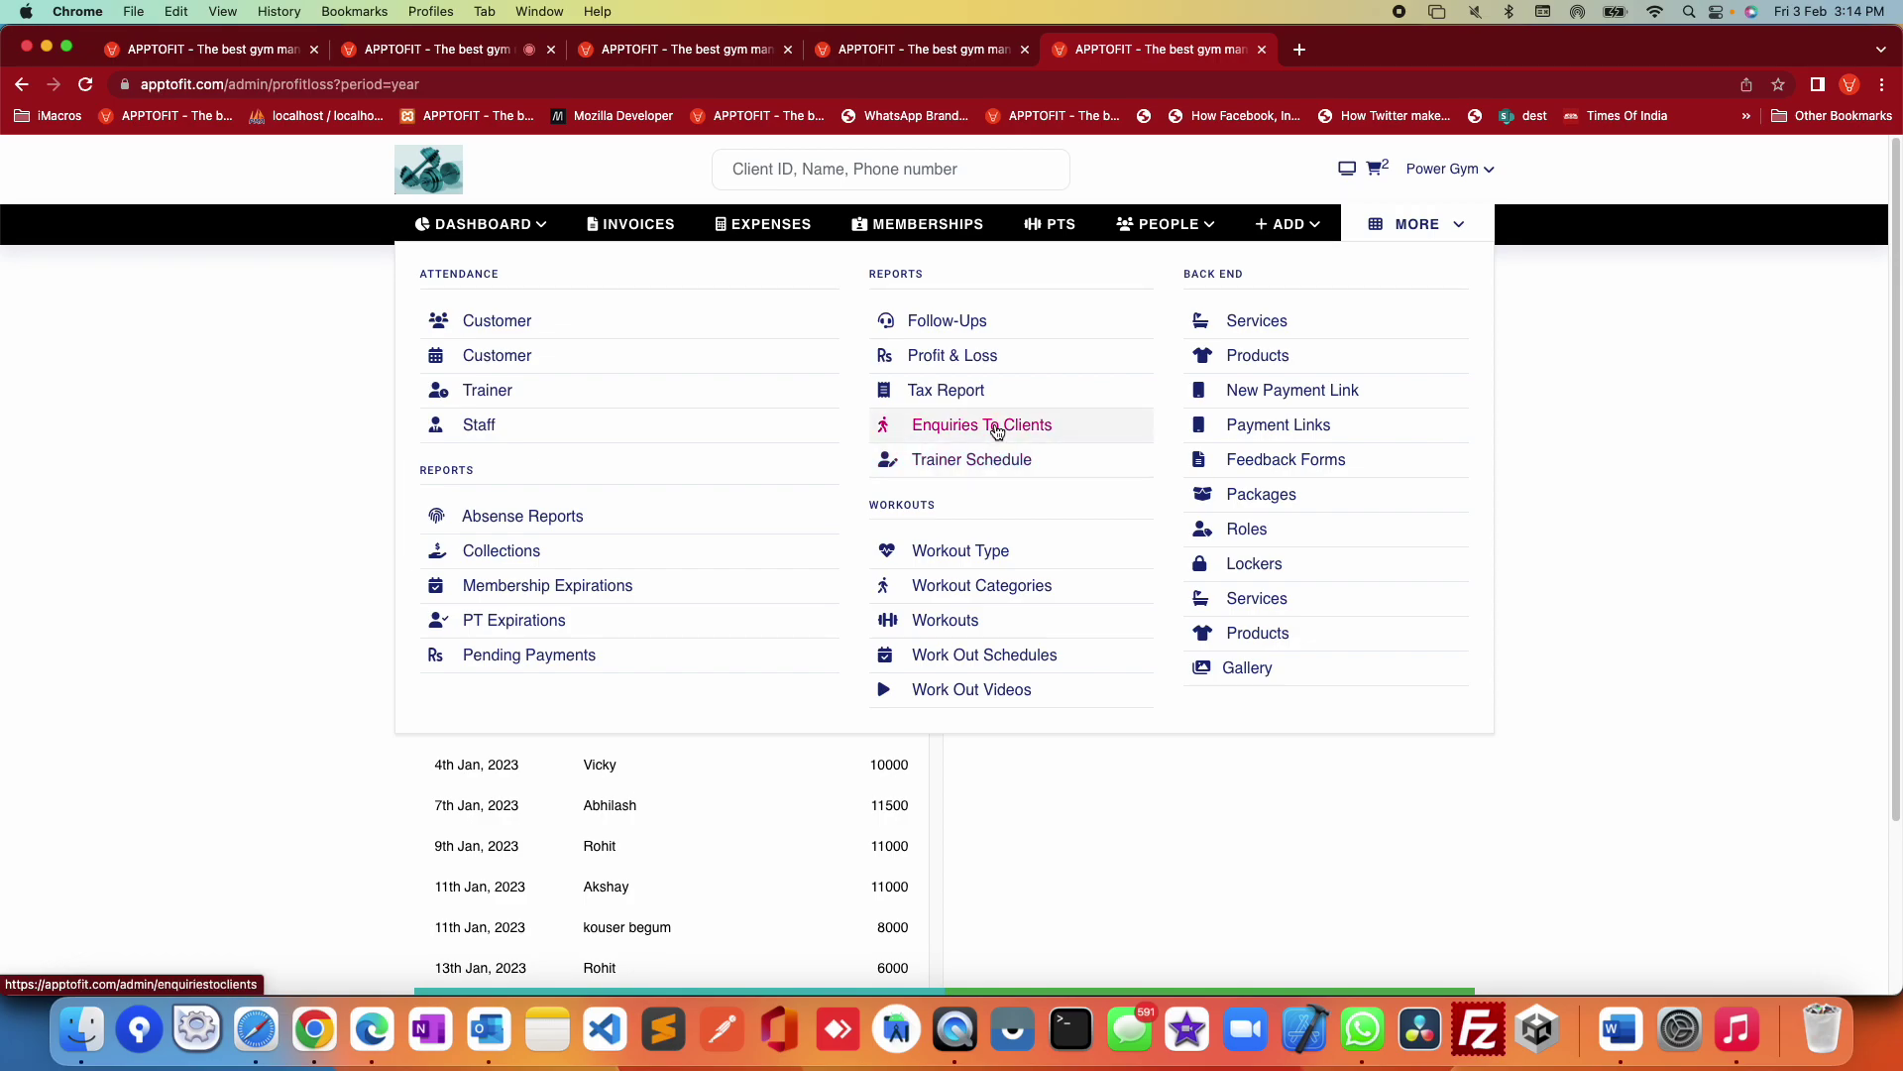
pyautogui.click(973, 399)
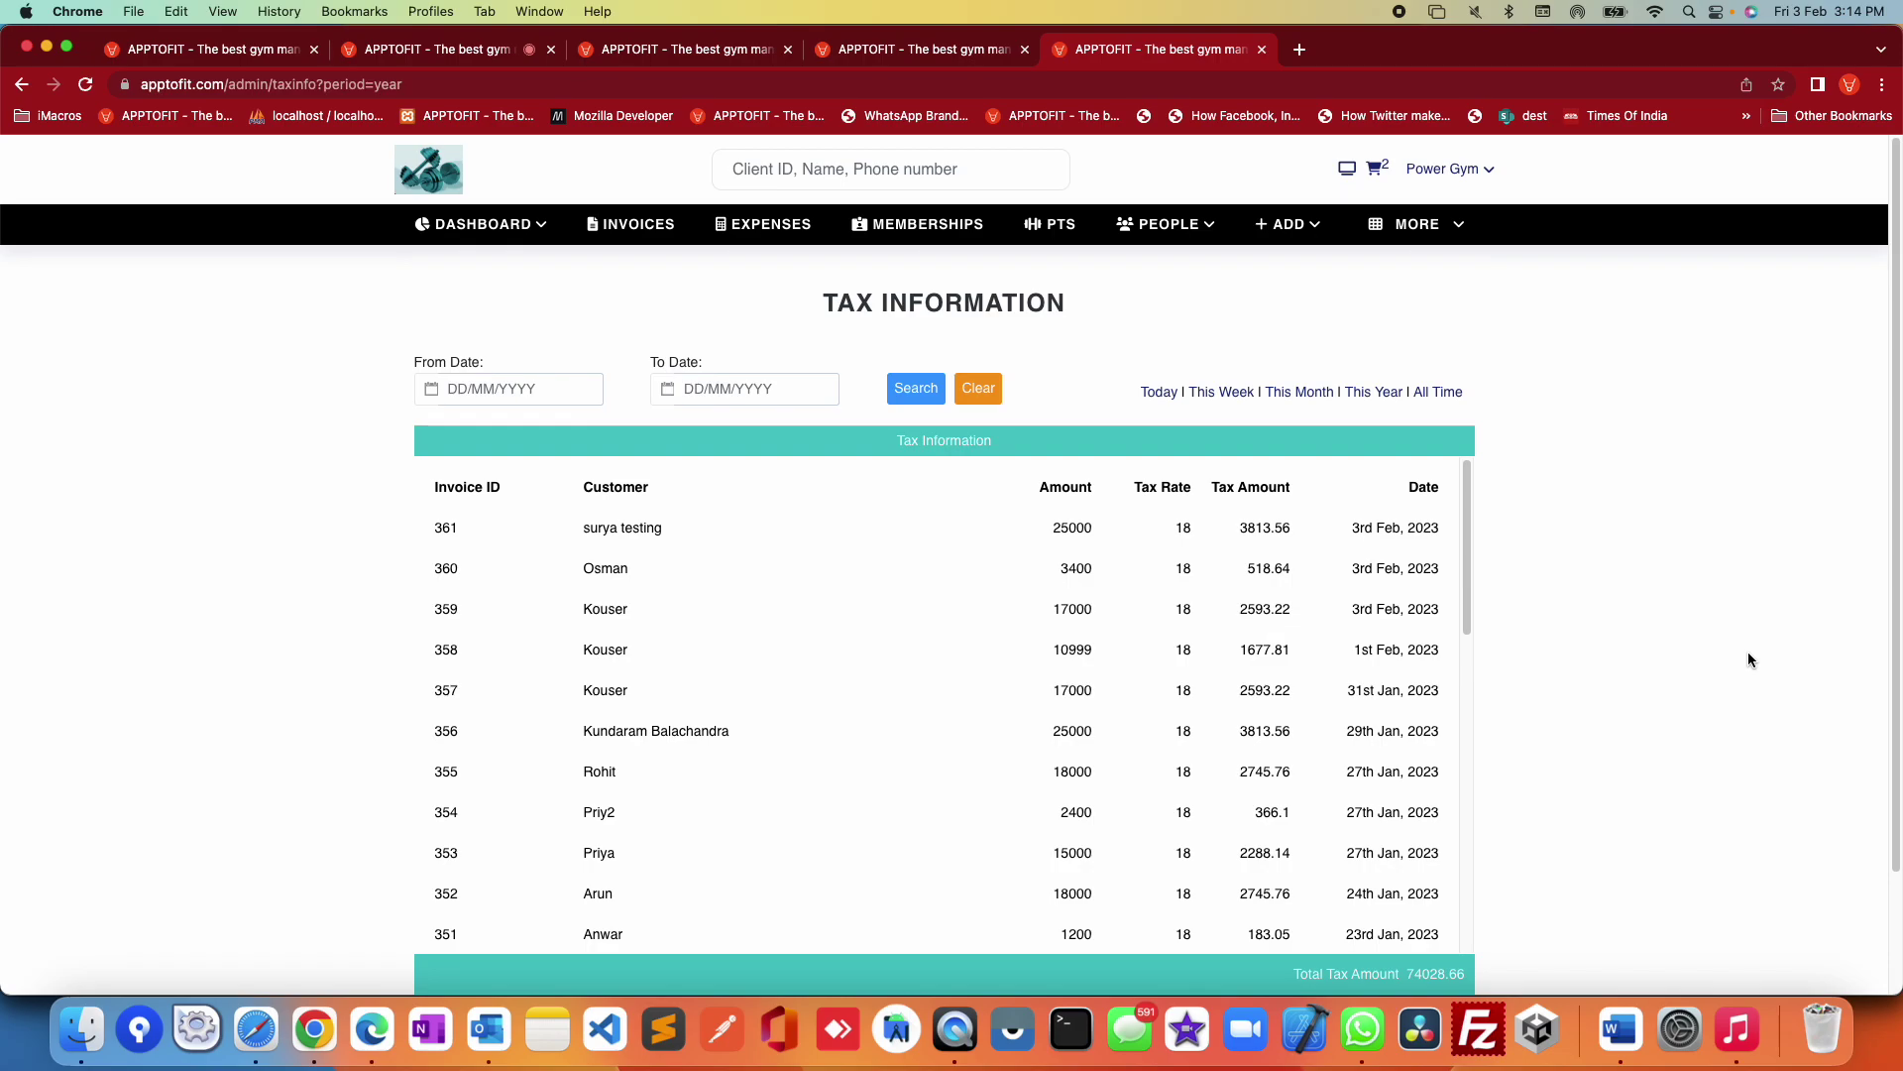
pyautogui.moveTo(460, 526); pyautogui.dragTo(1239, 815)
pyautogui.moveTo(1418, 224)
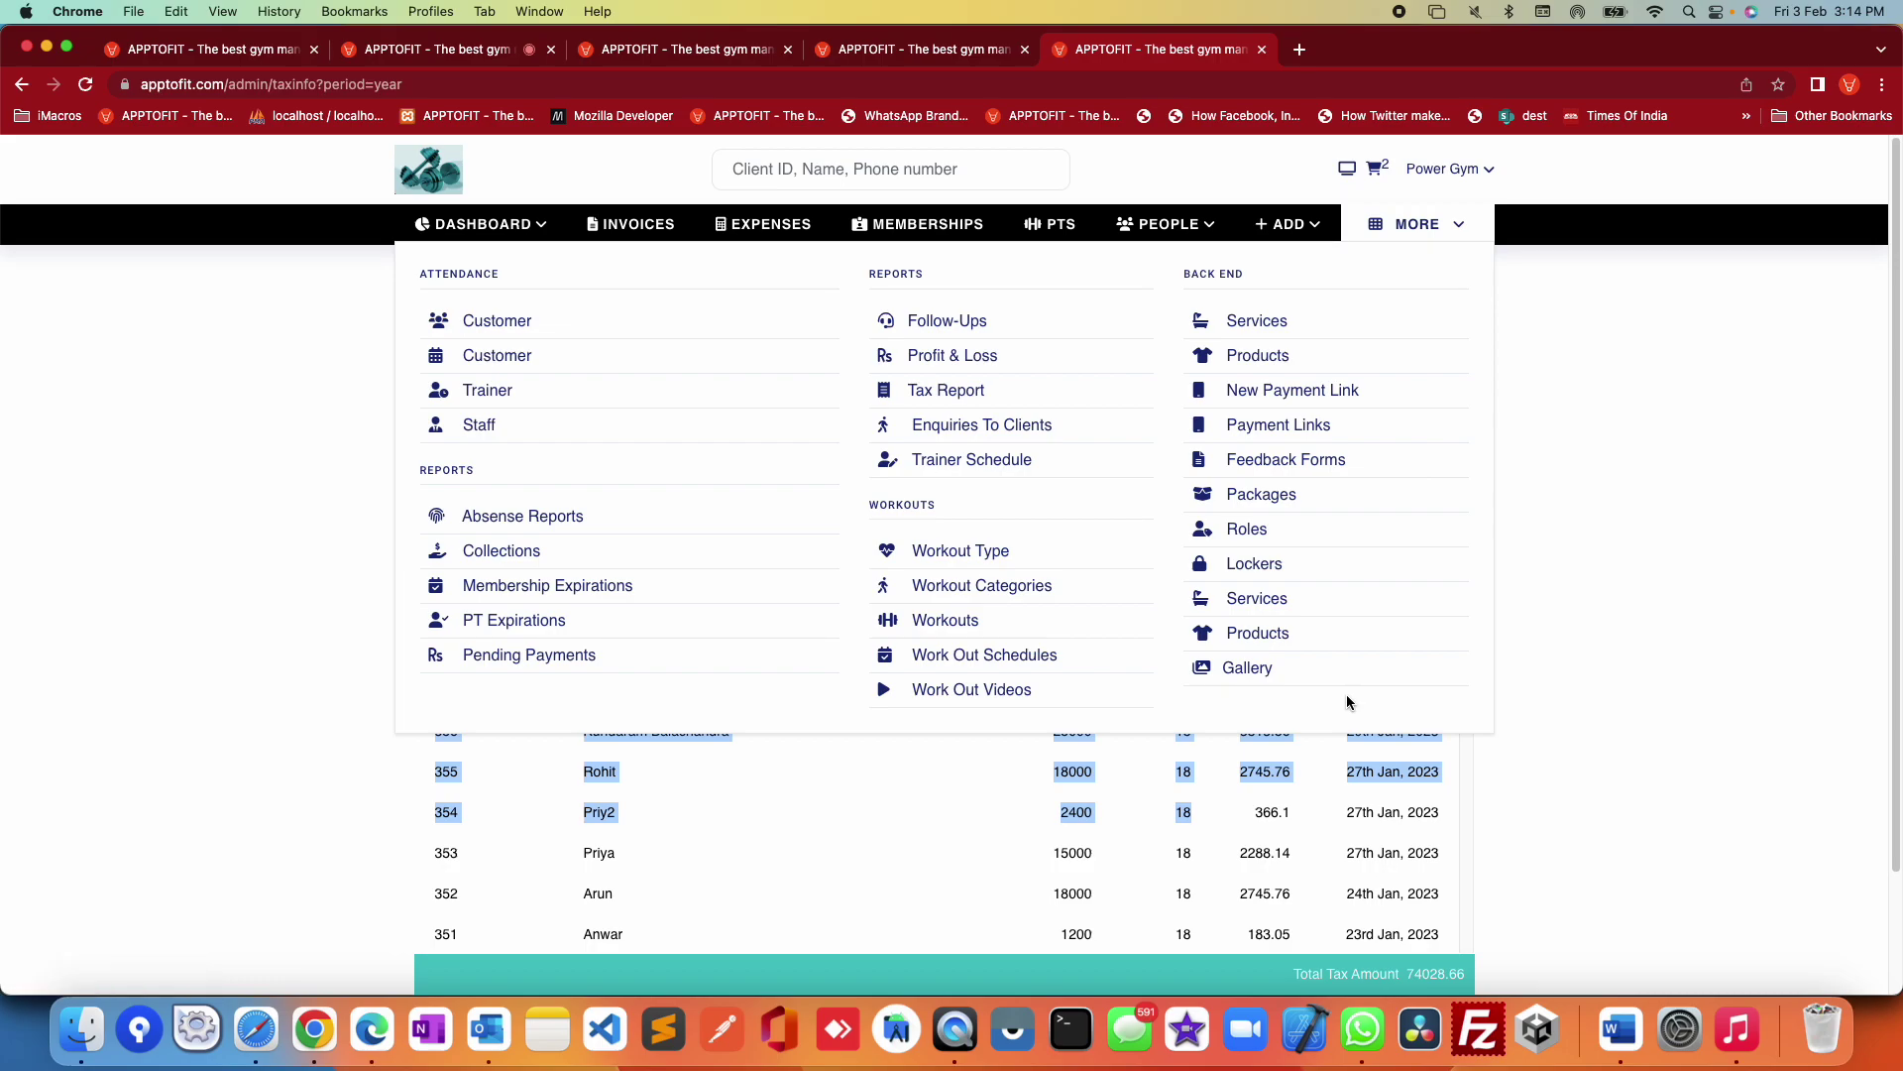
pyautogui.click(961, 553)
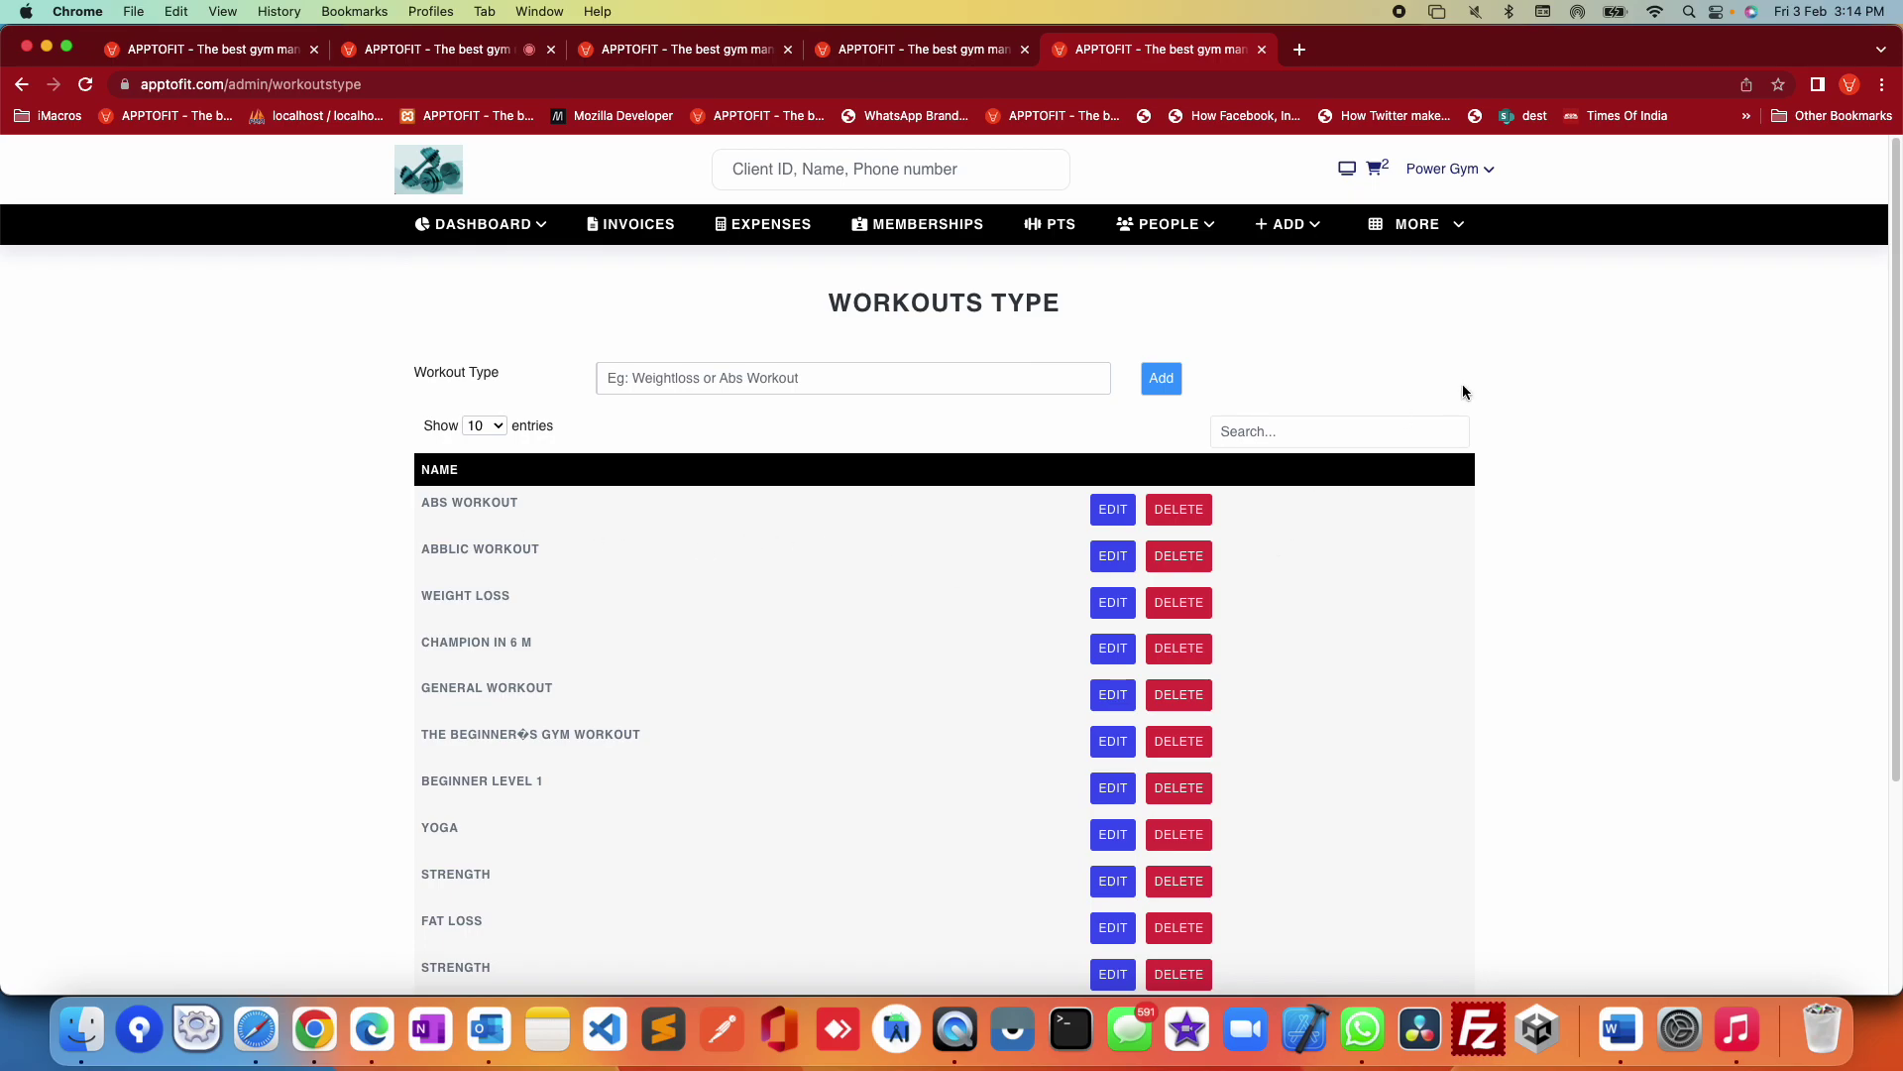
# Step: On the Workout Categories page, choose Abs workout as the workout type
pyautogui.click(1445, 222)
pyautogui.click(986, 584)
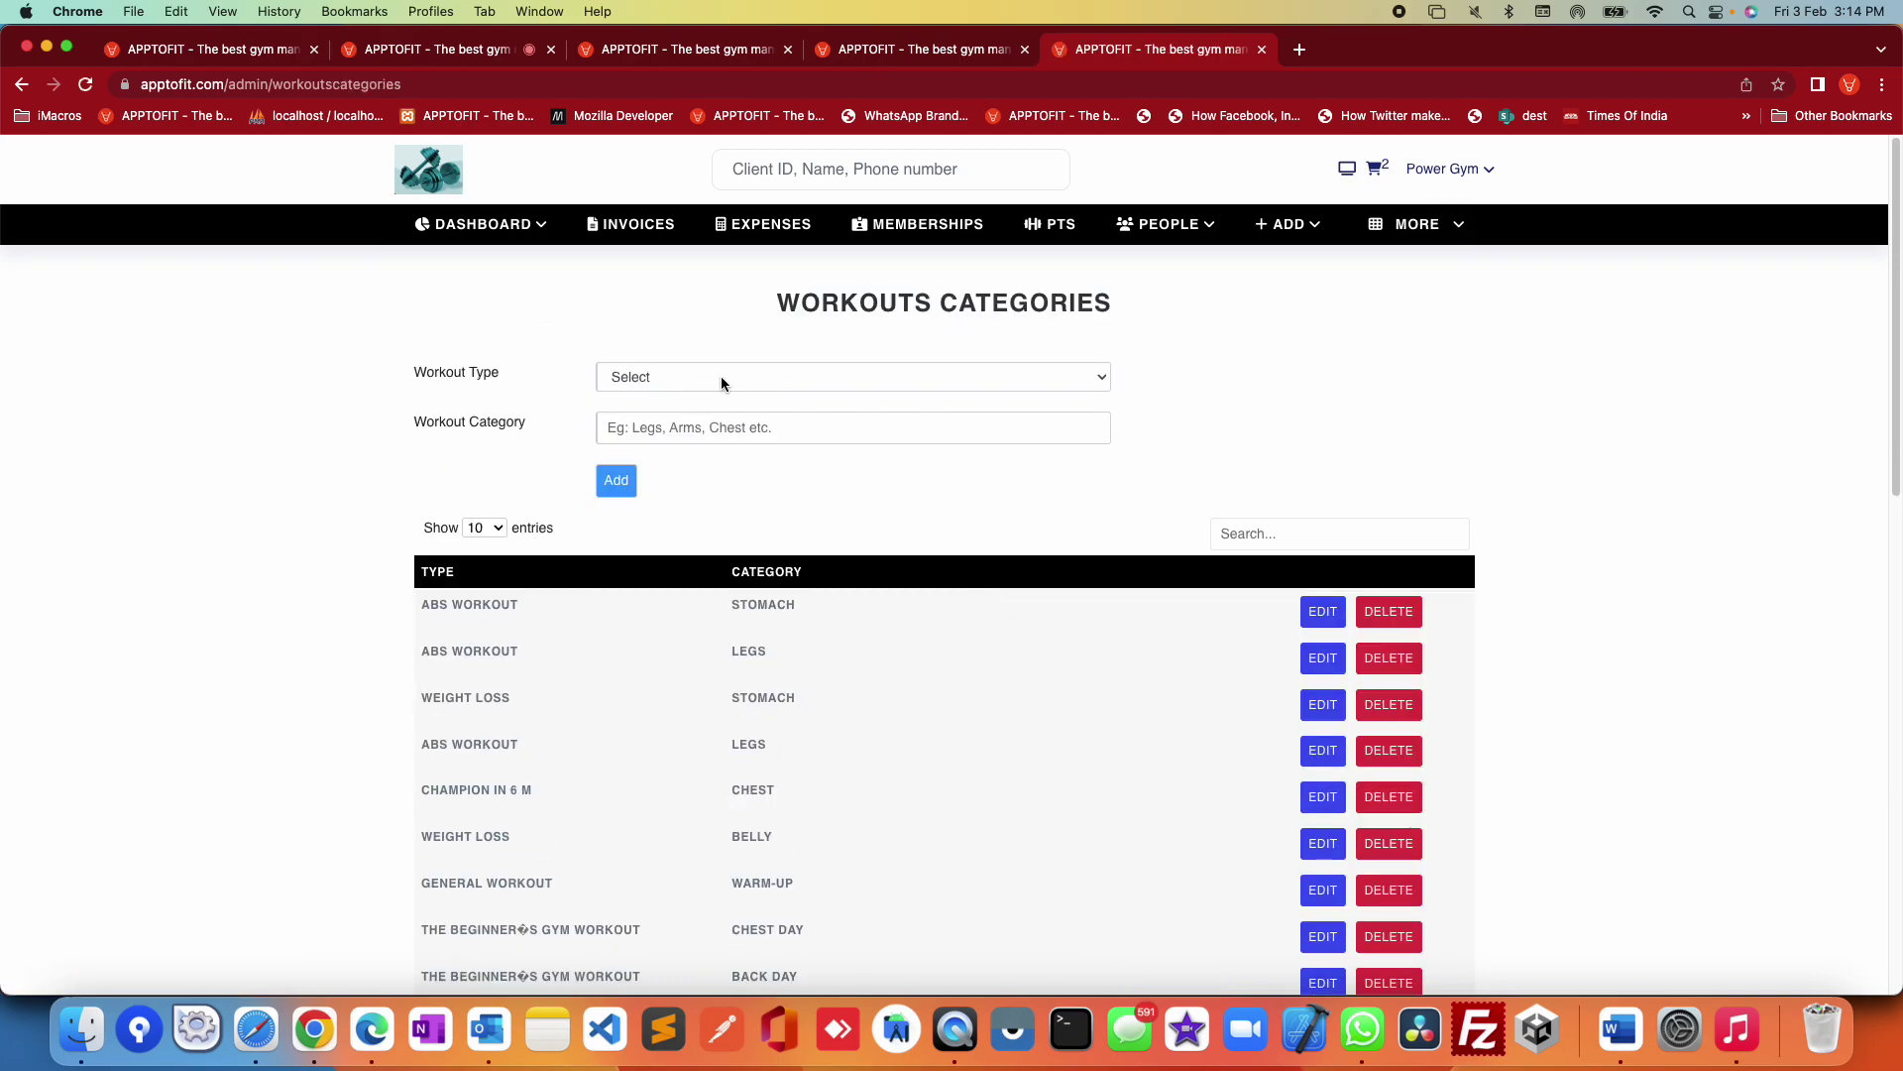
pyautogui.click(721, 376)
pyautogui.click(712, 401)
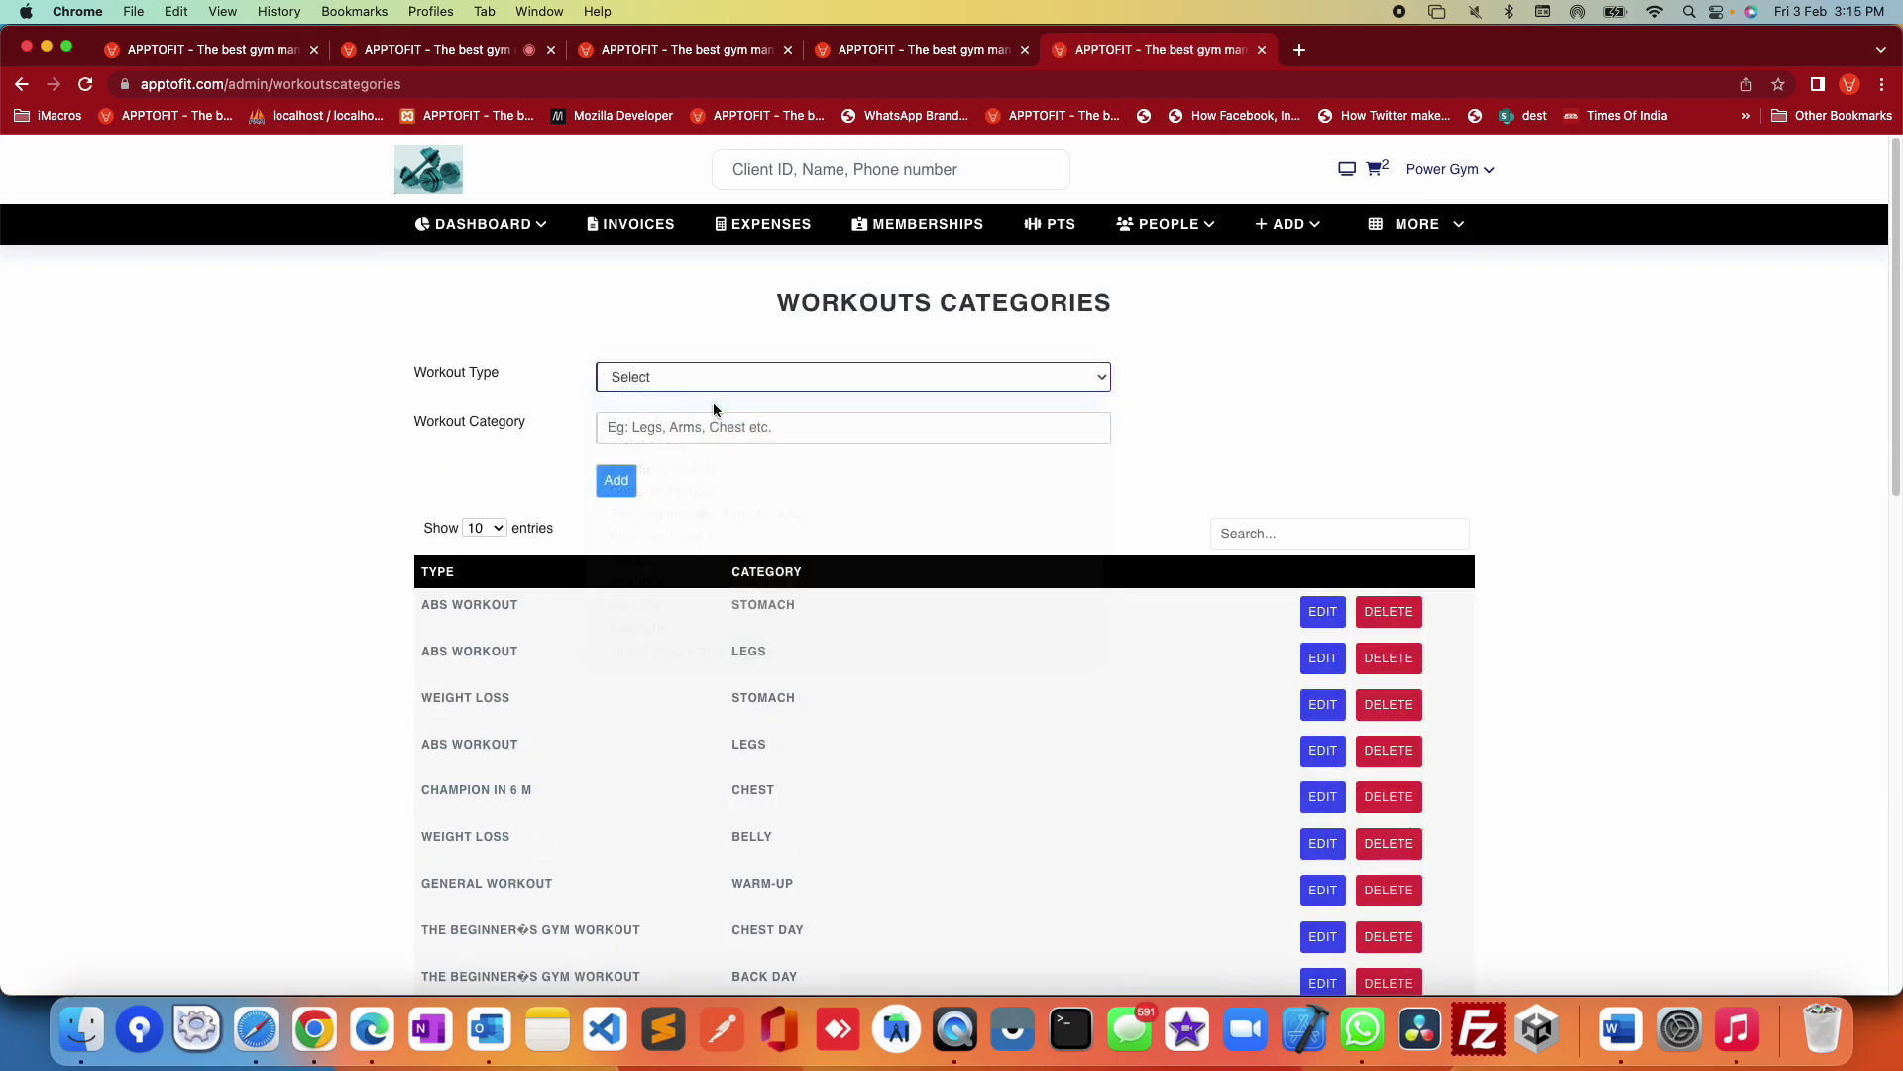
pyautogui.click(670, 432)
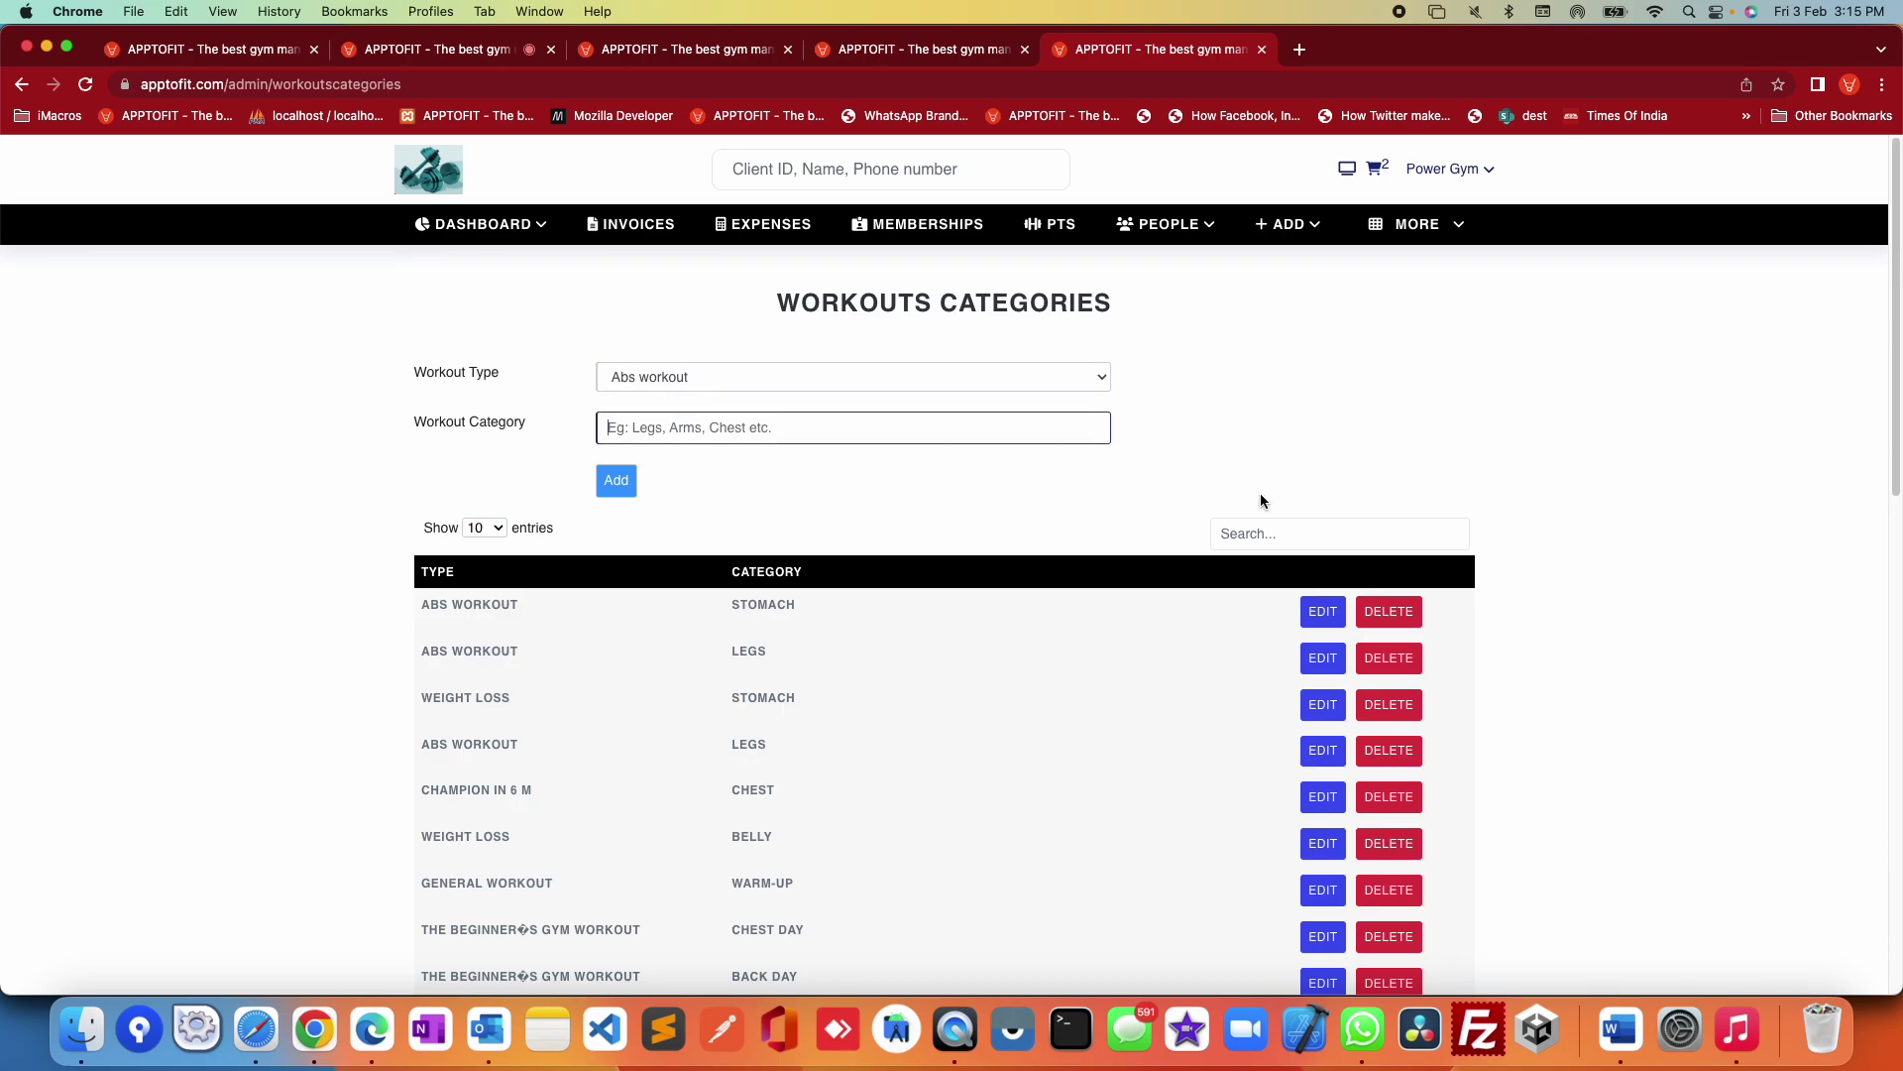
# Step: On the Workouts page, try Abblic workout and Abs workout as the workout type
pyautogui.click(1419, 226)
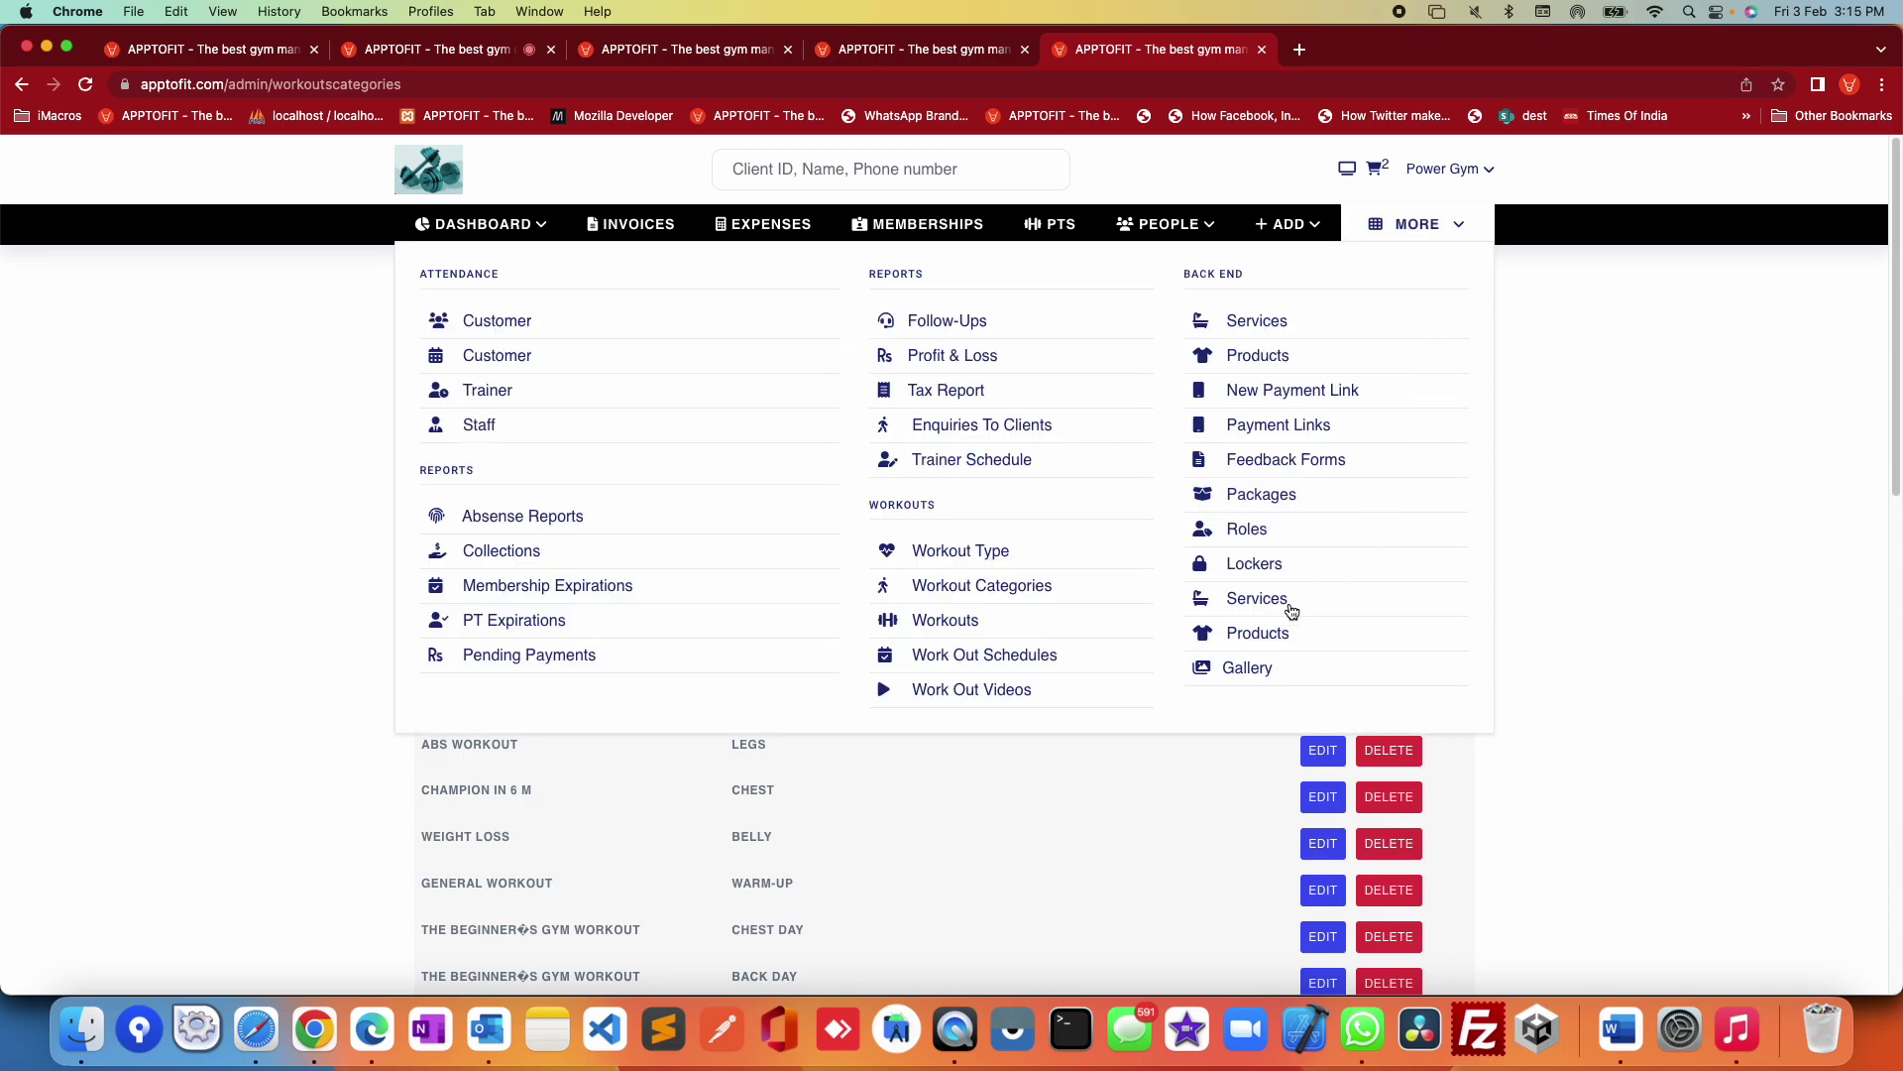
pyautogui.click(962, 633)
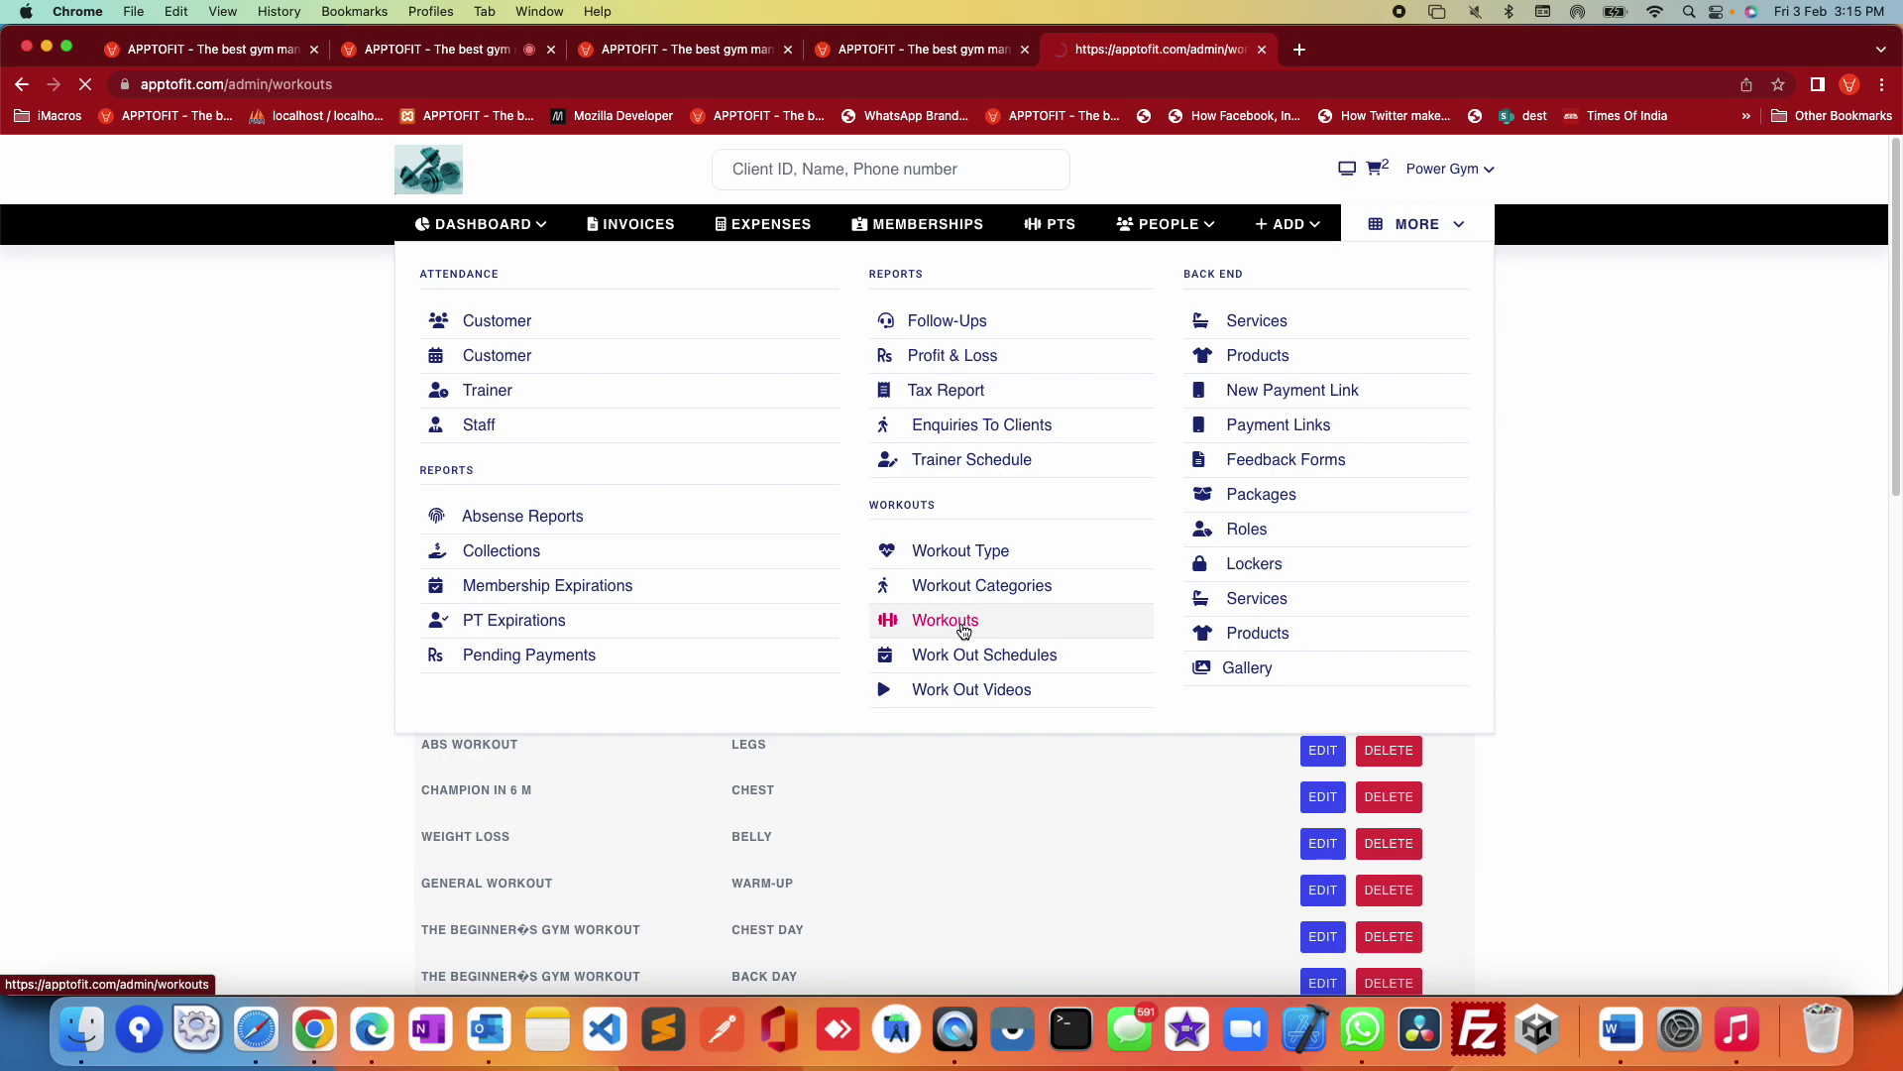
pyautogui.click(707, 376)
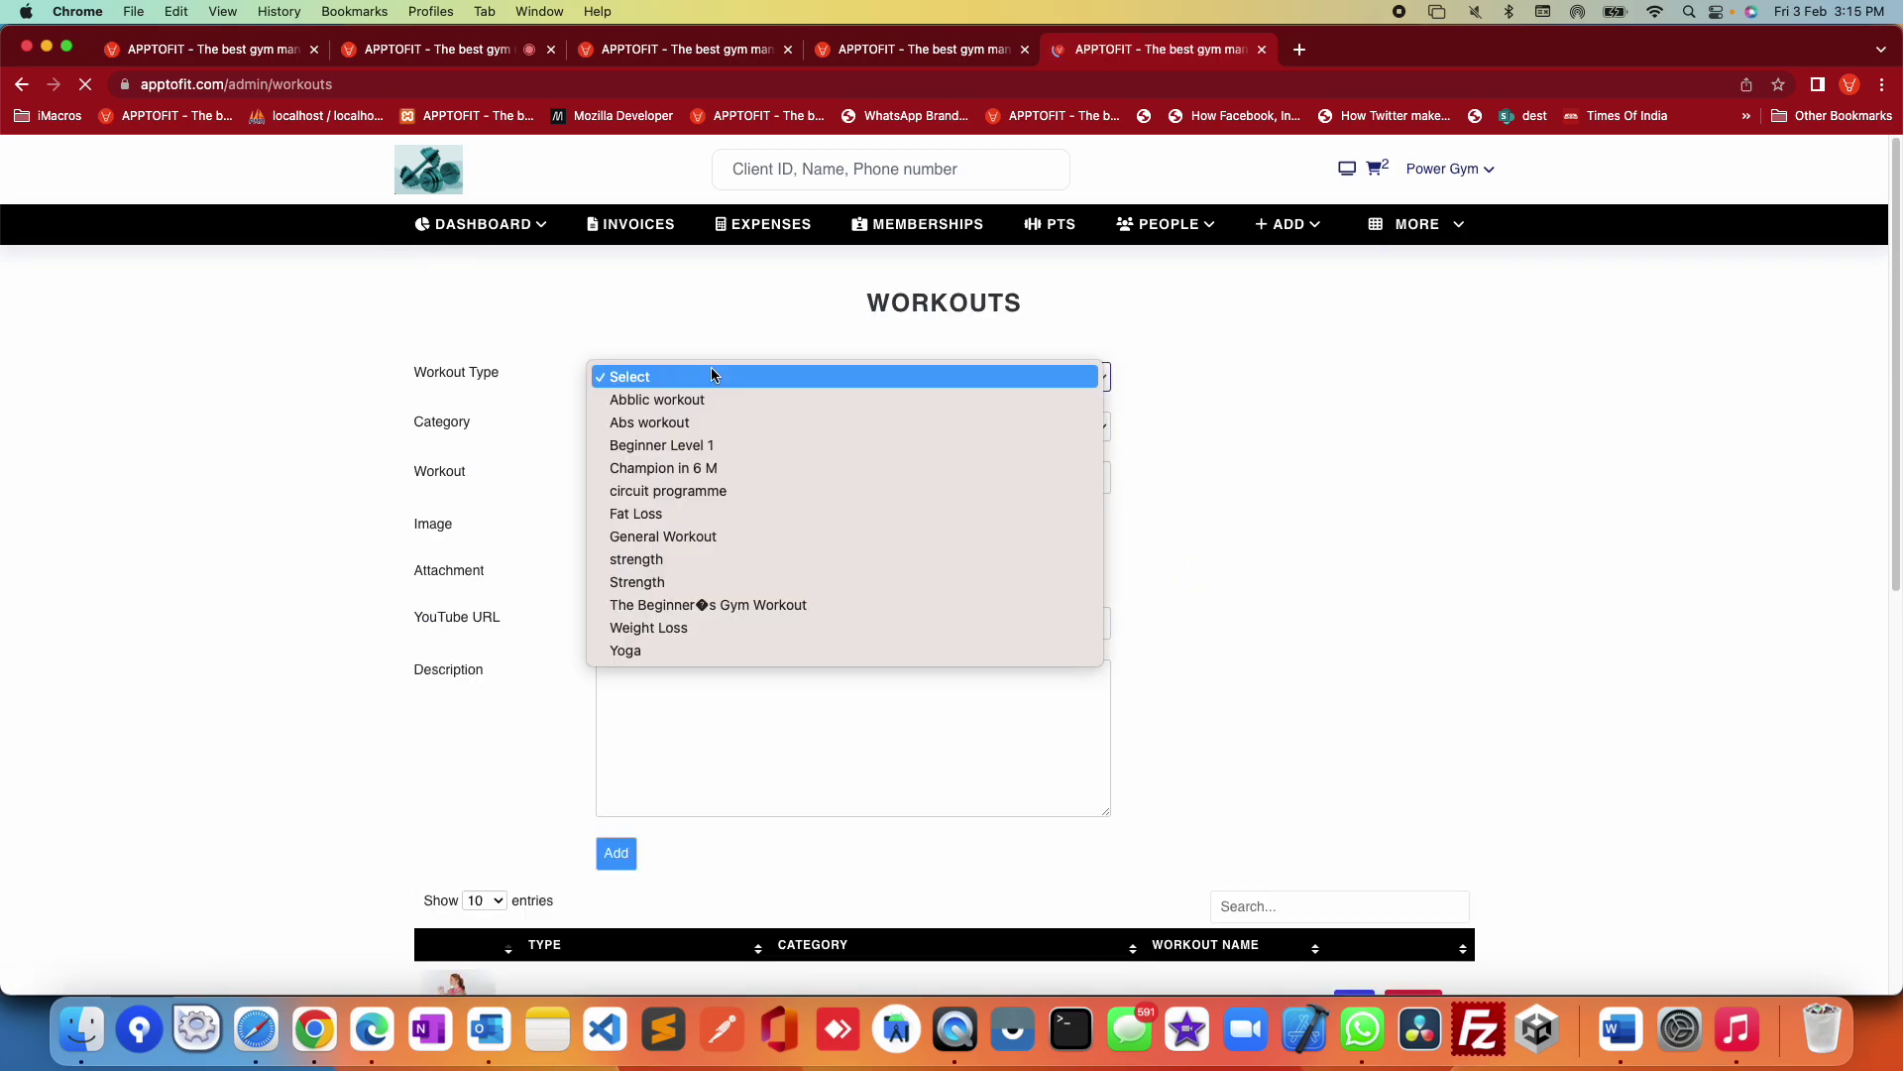
pyautogui.click(692, 399)
pyautogui.click(704, 378)
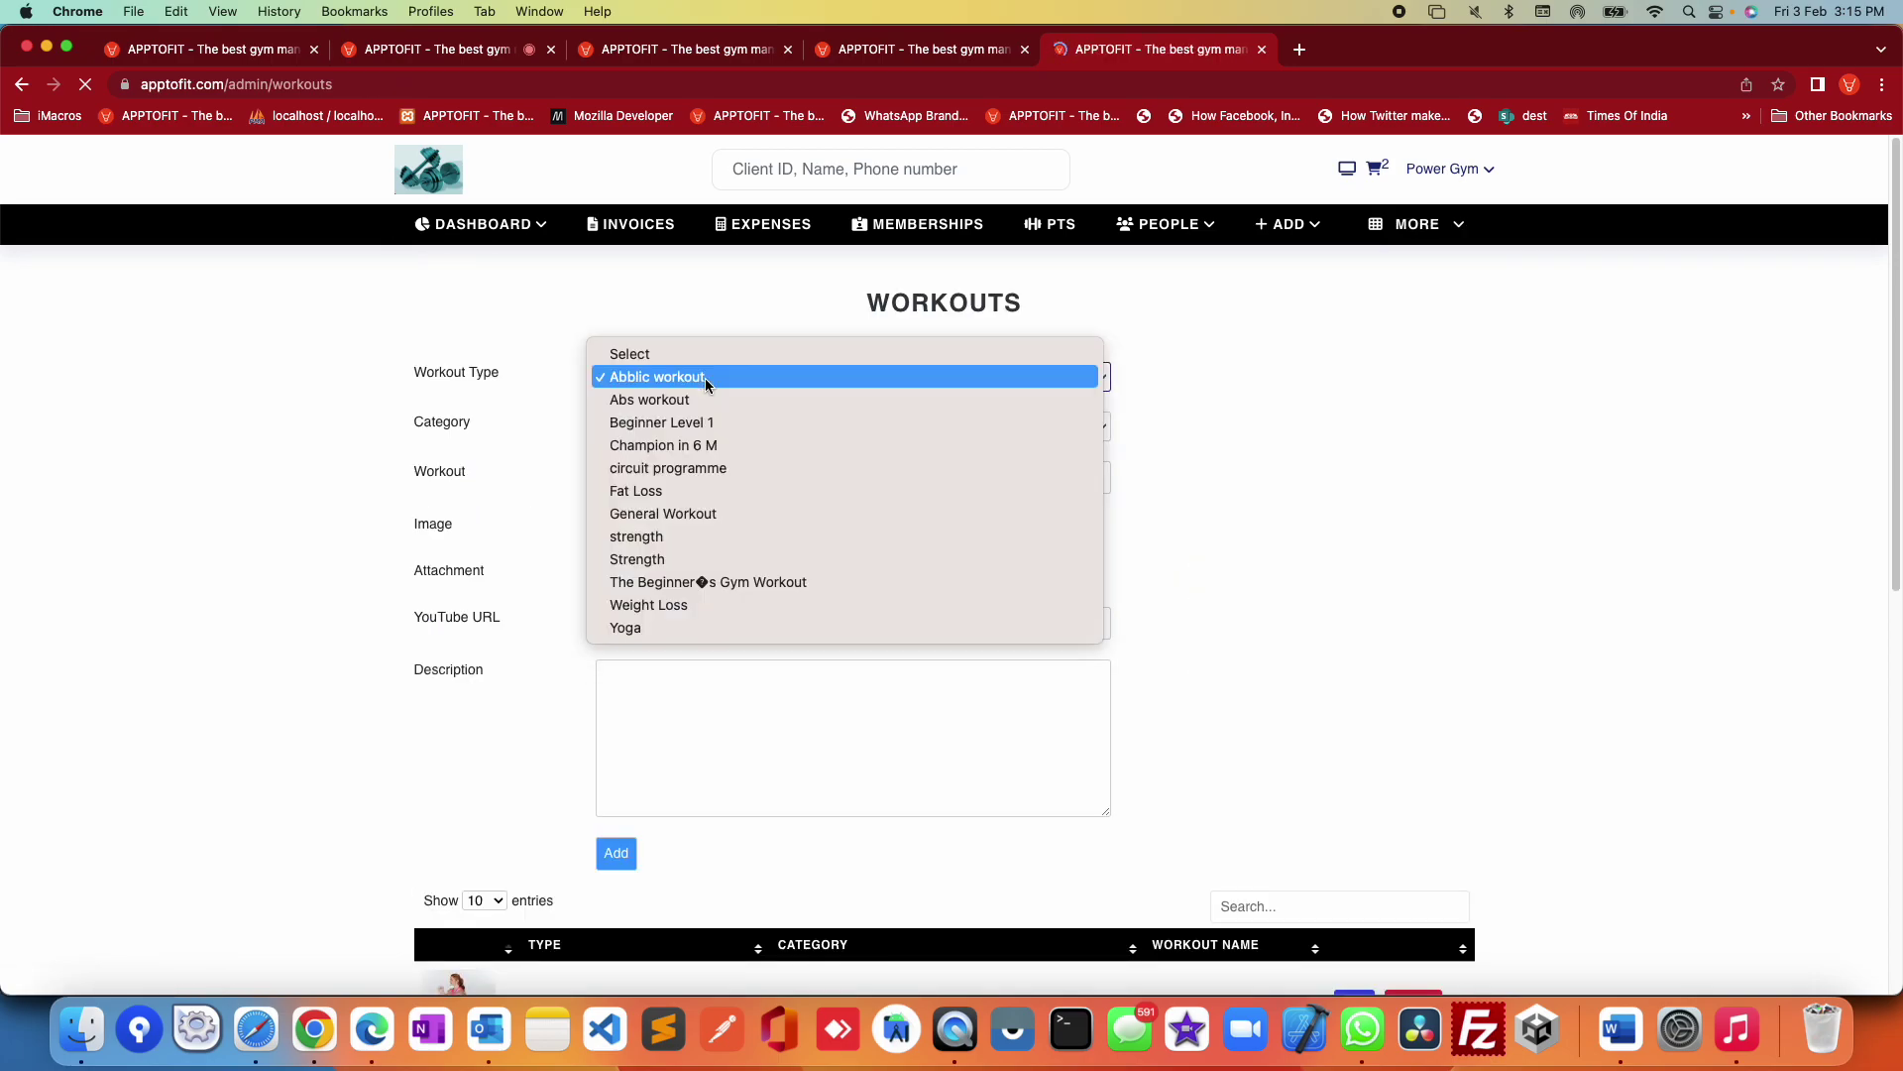
pyautogui.click(694, 396)
# Step: Browse the category lists, settling on Abblic workout with no category chosen
pyautogui.click(684, 433)
pyautogui.click(684, 493)
pyautogui.click(784, 426)
pyautogui.click(741, 374)
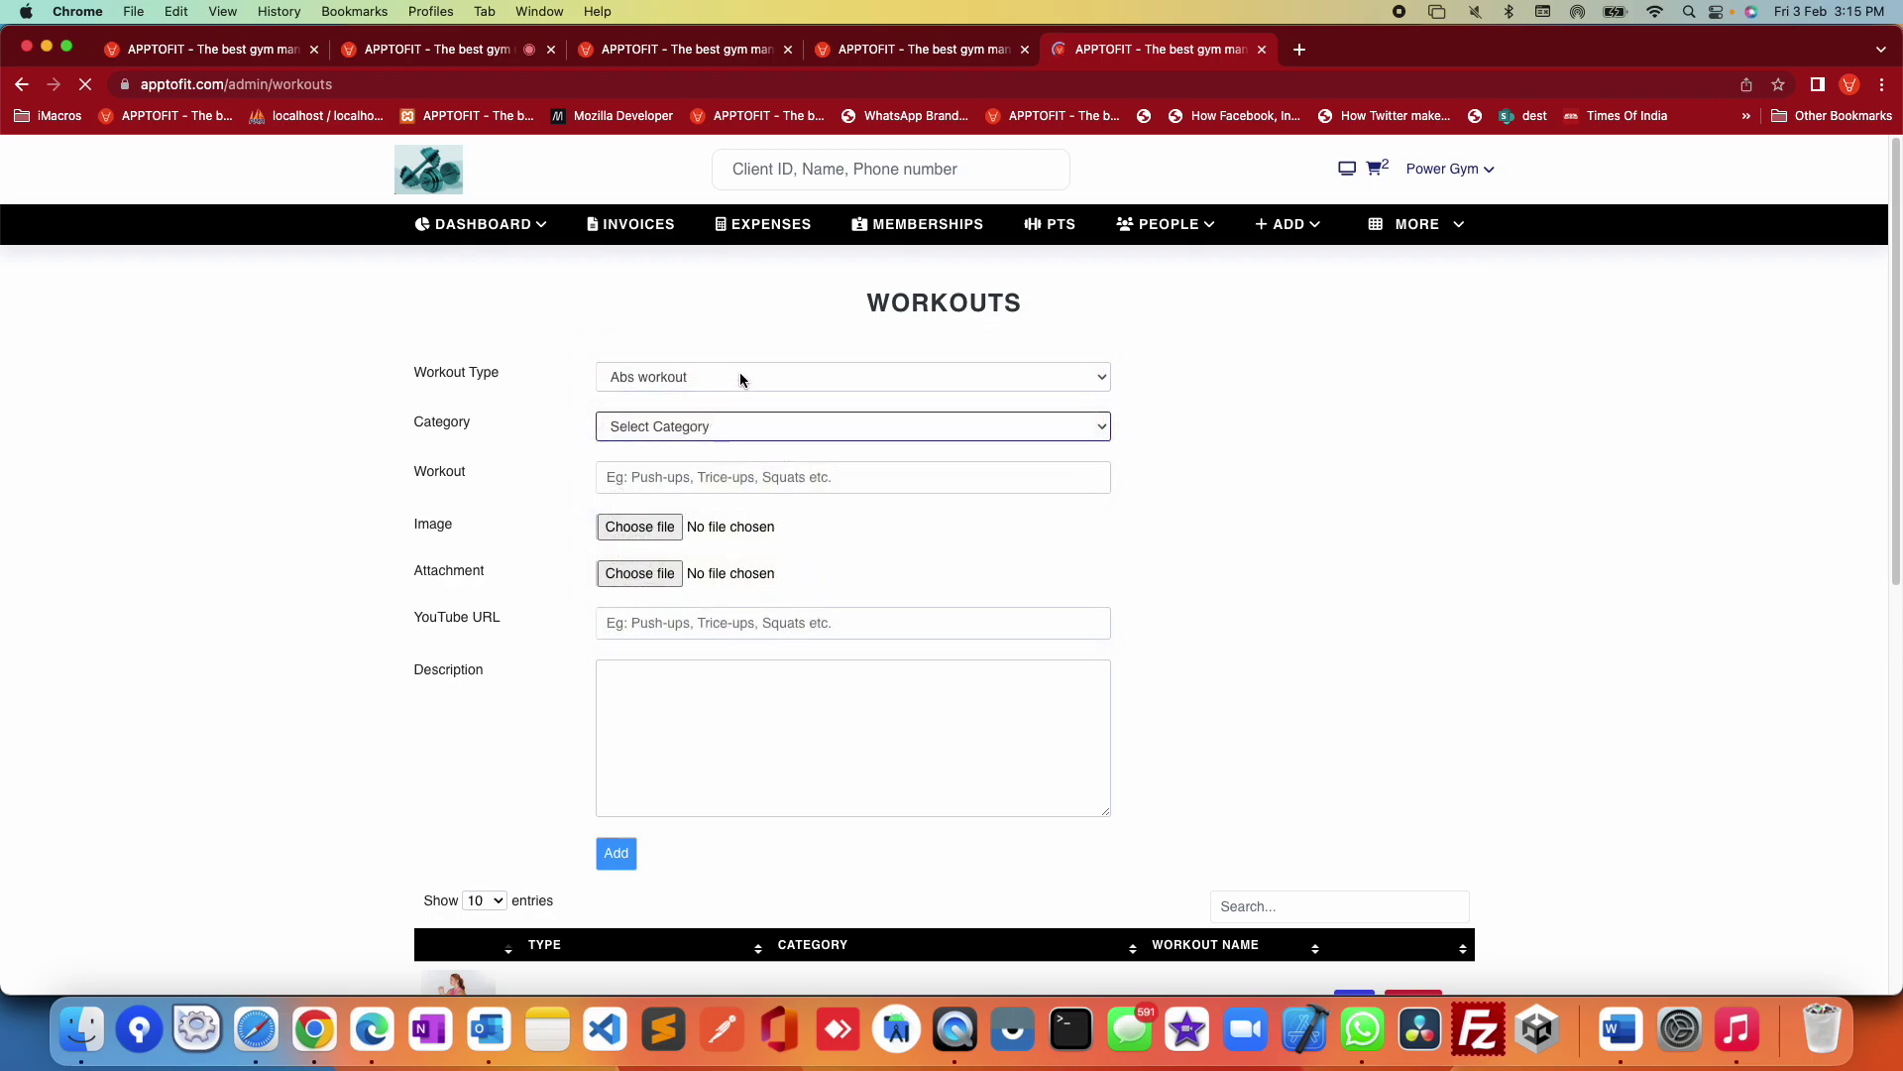
pyautogui.click(741, 374)
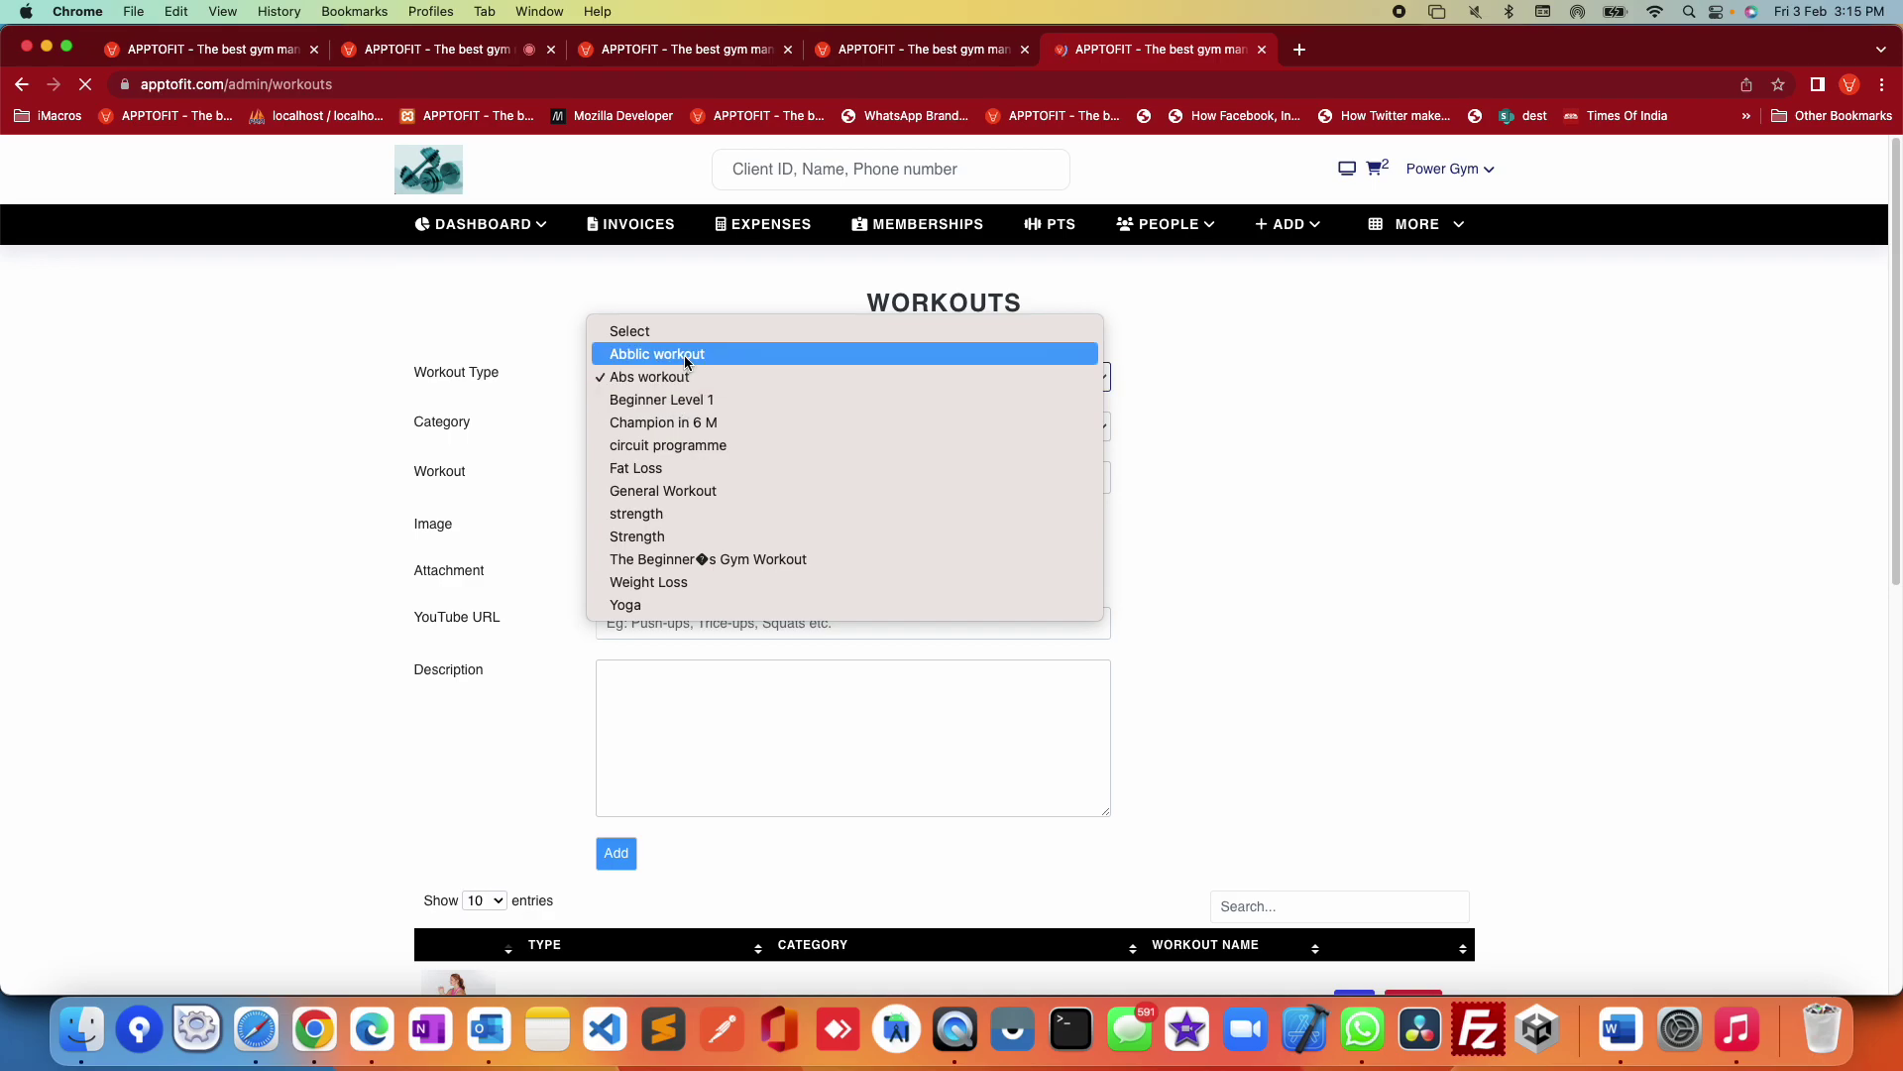
pyautogui.click(684, 356)
pyautogui.click(690, 414)
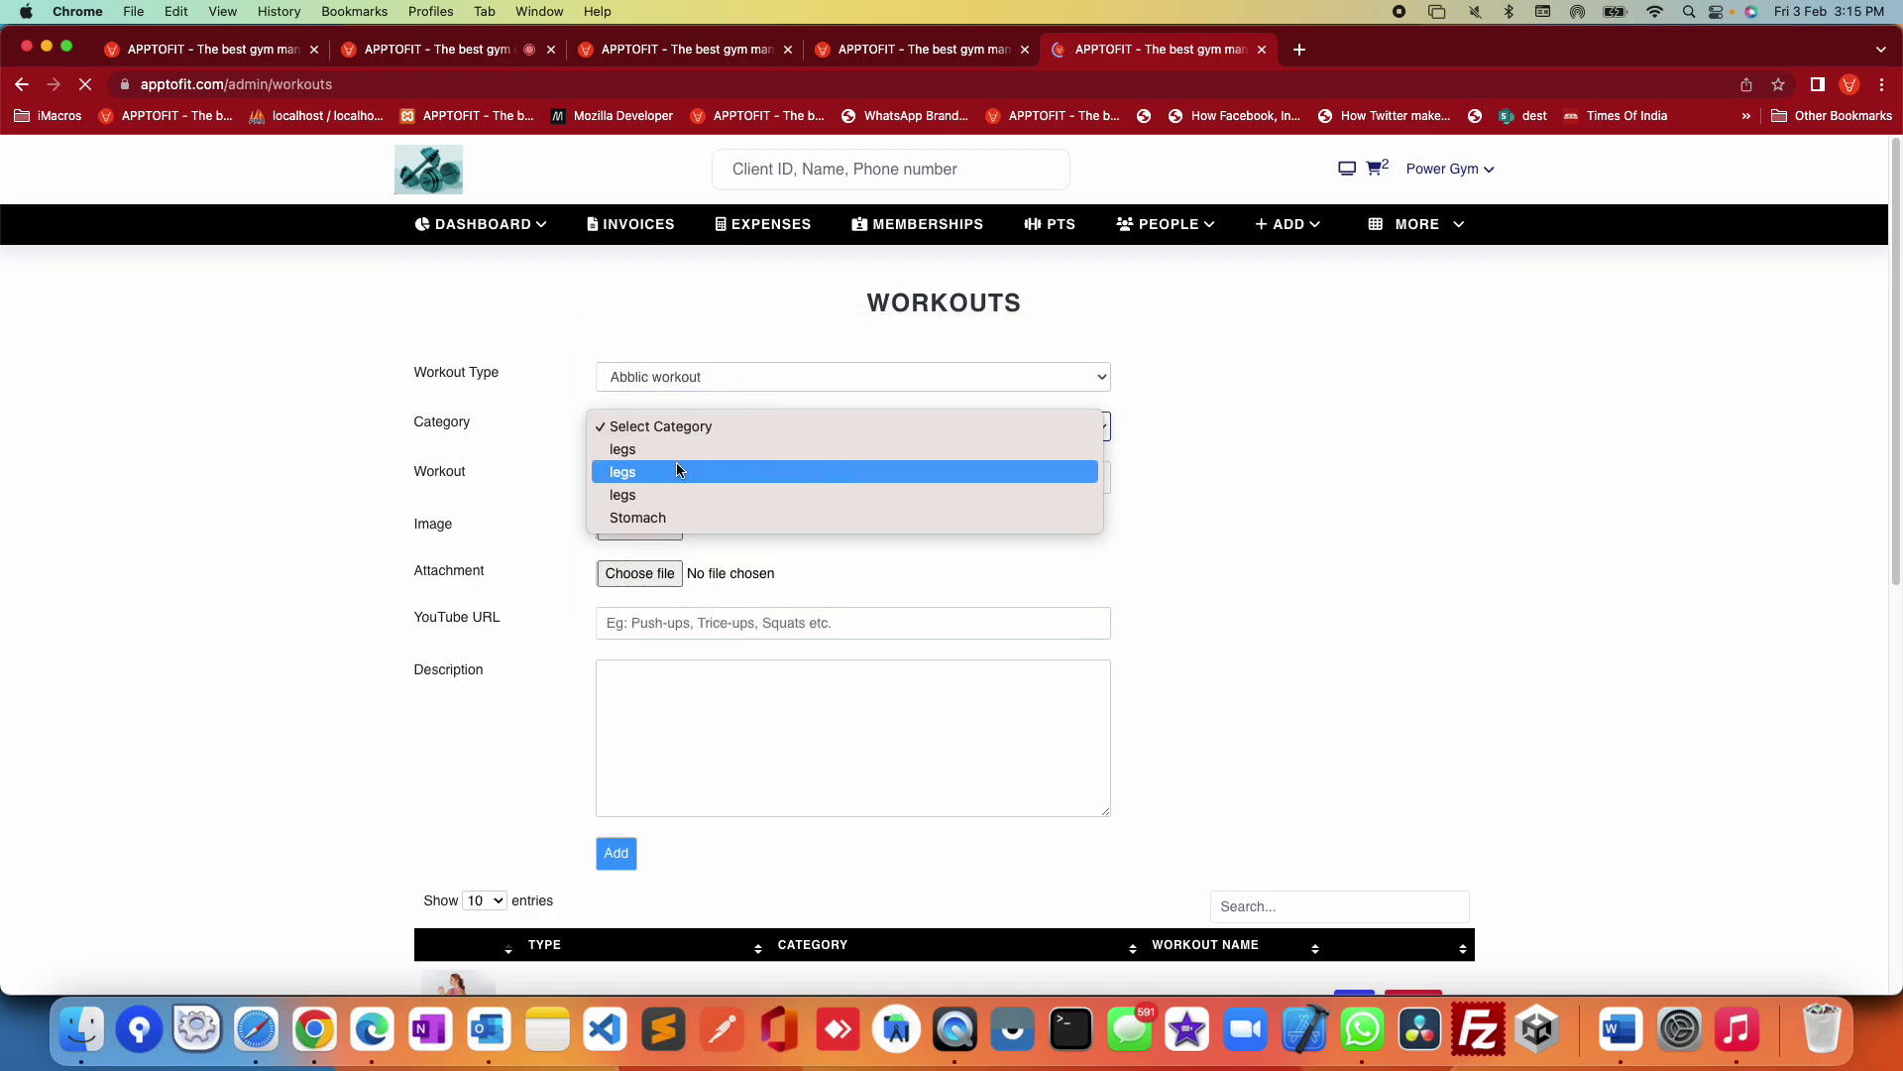
pyautogui.click(664, 517)
# Step: Review the form's workout name, Attachment and YouTube URL fields, then scroll the workouts table
pyautogui.click(701, 478)
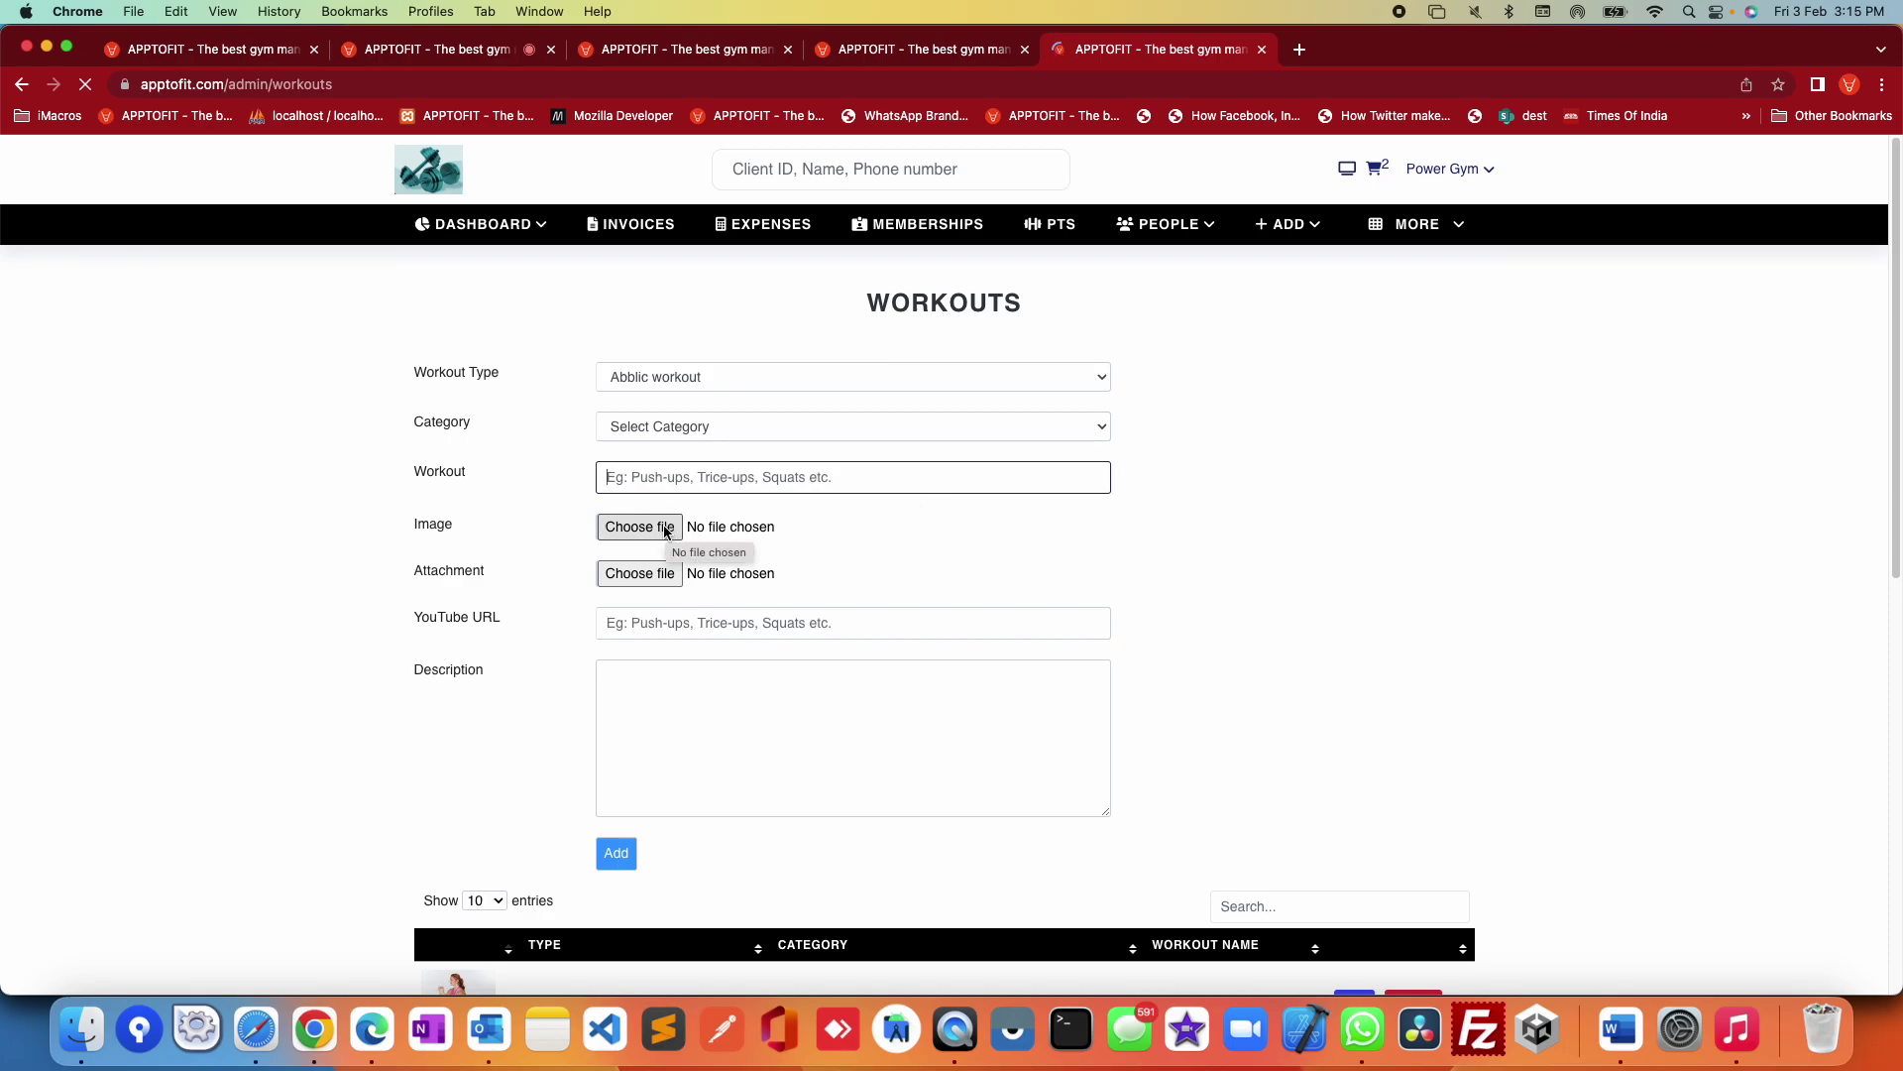
pyautogui.moveTo(417, 575); pyautogui.dragTo(650, 577)
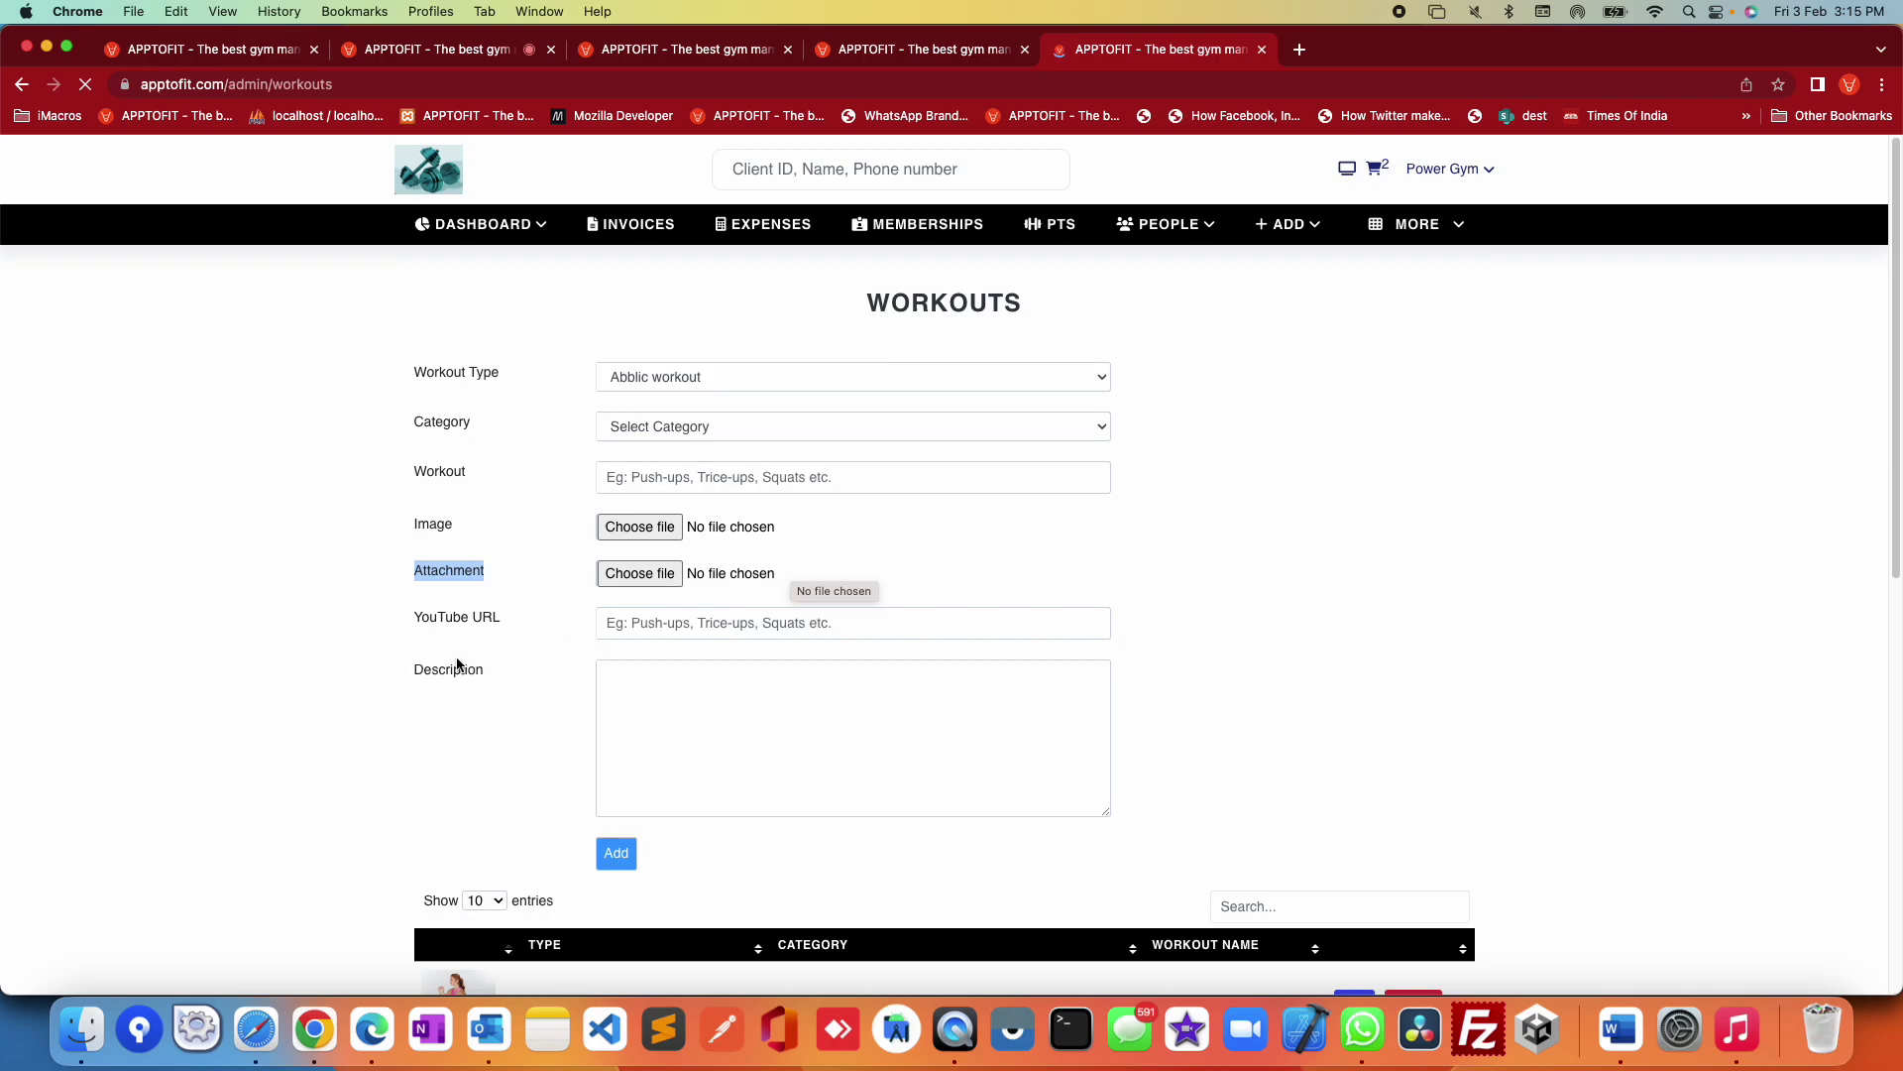
pyautogui.moveTo(421, 620); pyautogui.dragTo(801, 618)
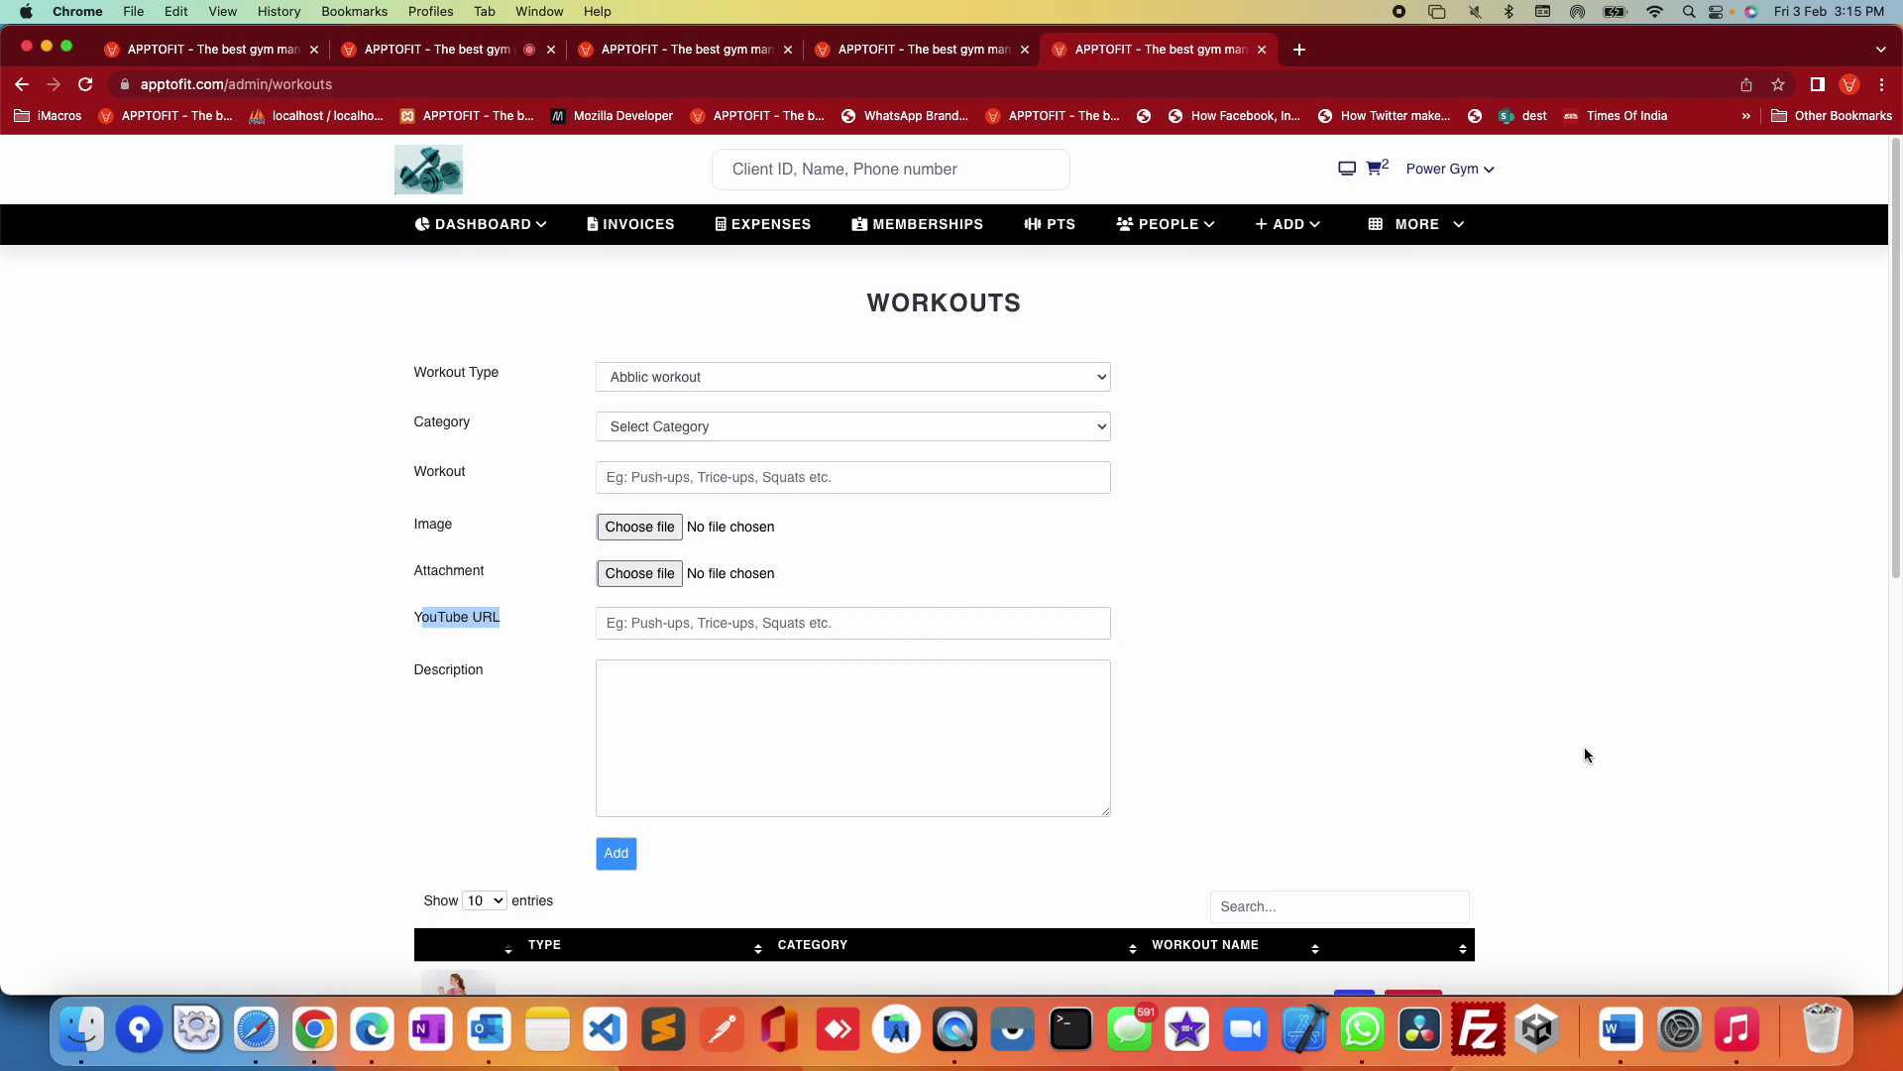
pyautogui.click(709, 625)
pyautogui.moveTo(409, 362); pyautogui.dragTo(513, 692)
pyautogui.click(1574, 710)
pyautogui.scroll(-3, 1575, 714)
pyautogui.scroll(-1, 695, 735)
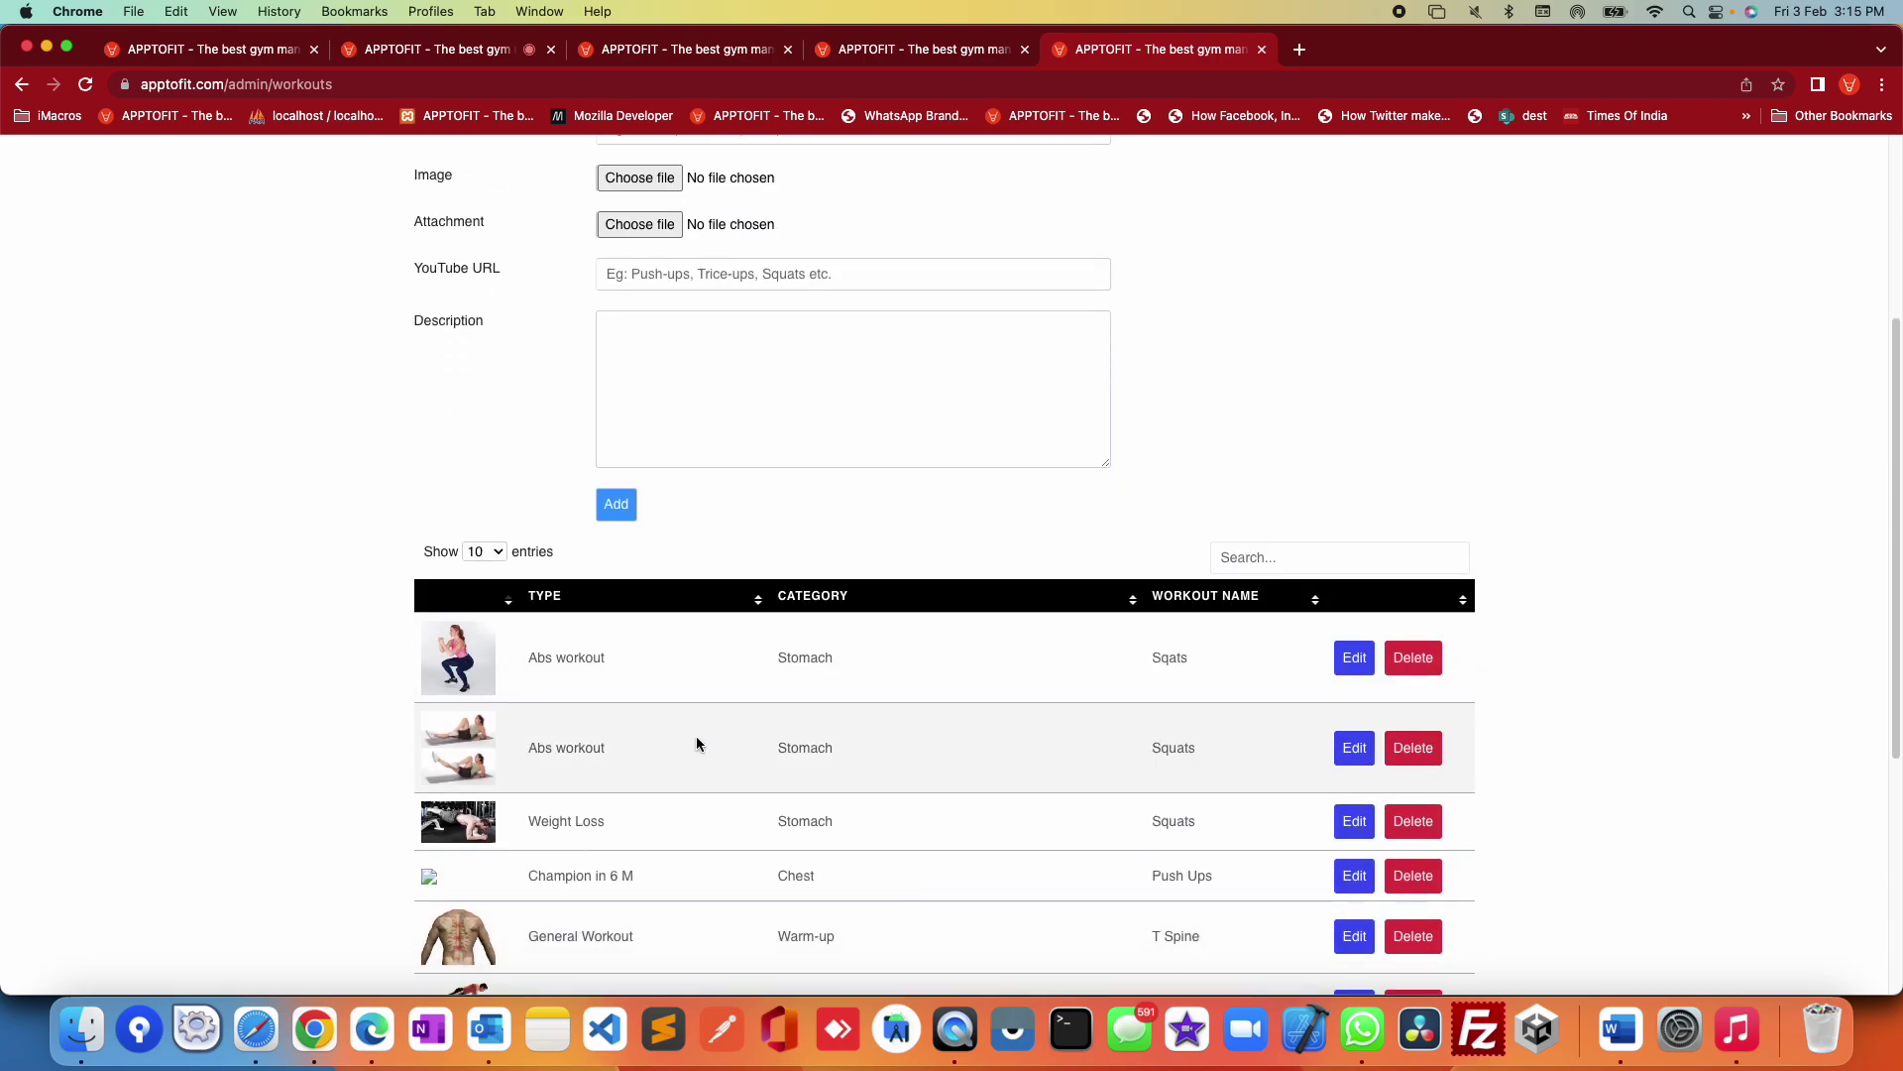
pyautogui.scroll(1, 631, 746)
pyautogui.scroll(-4, 714, 634)
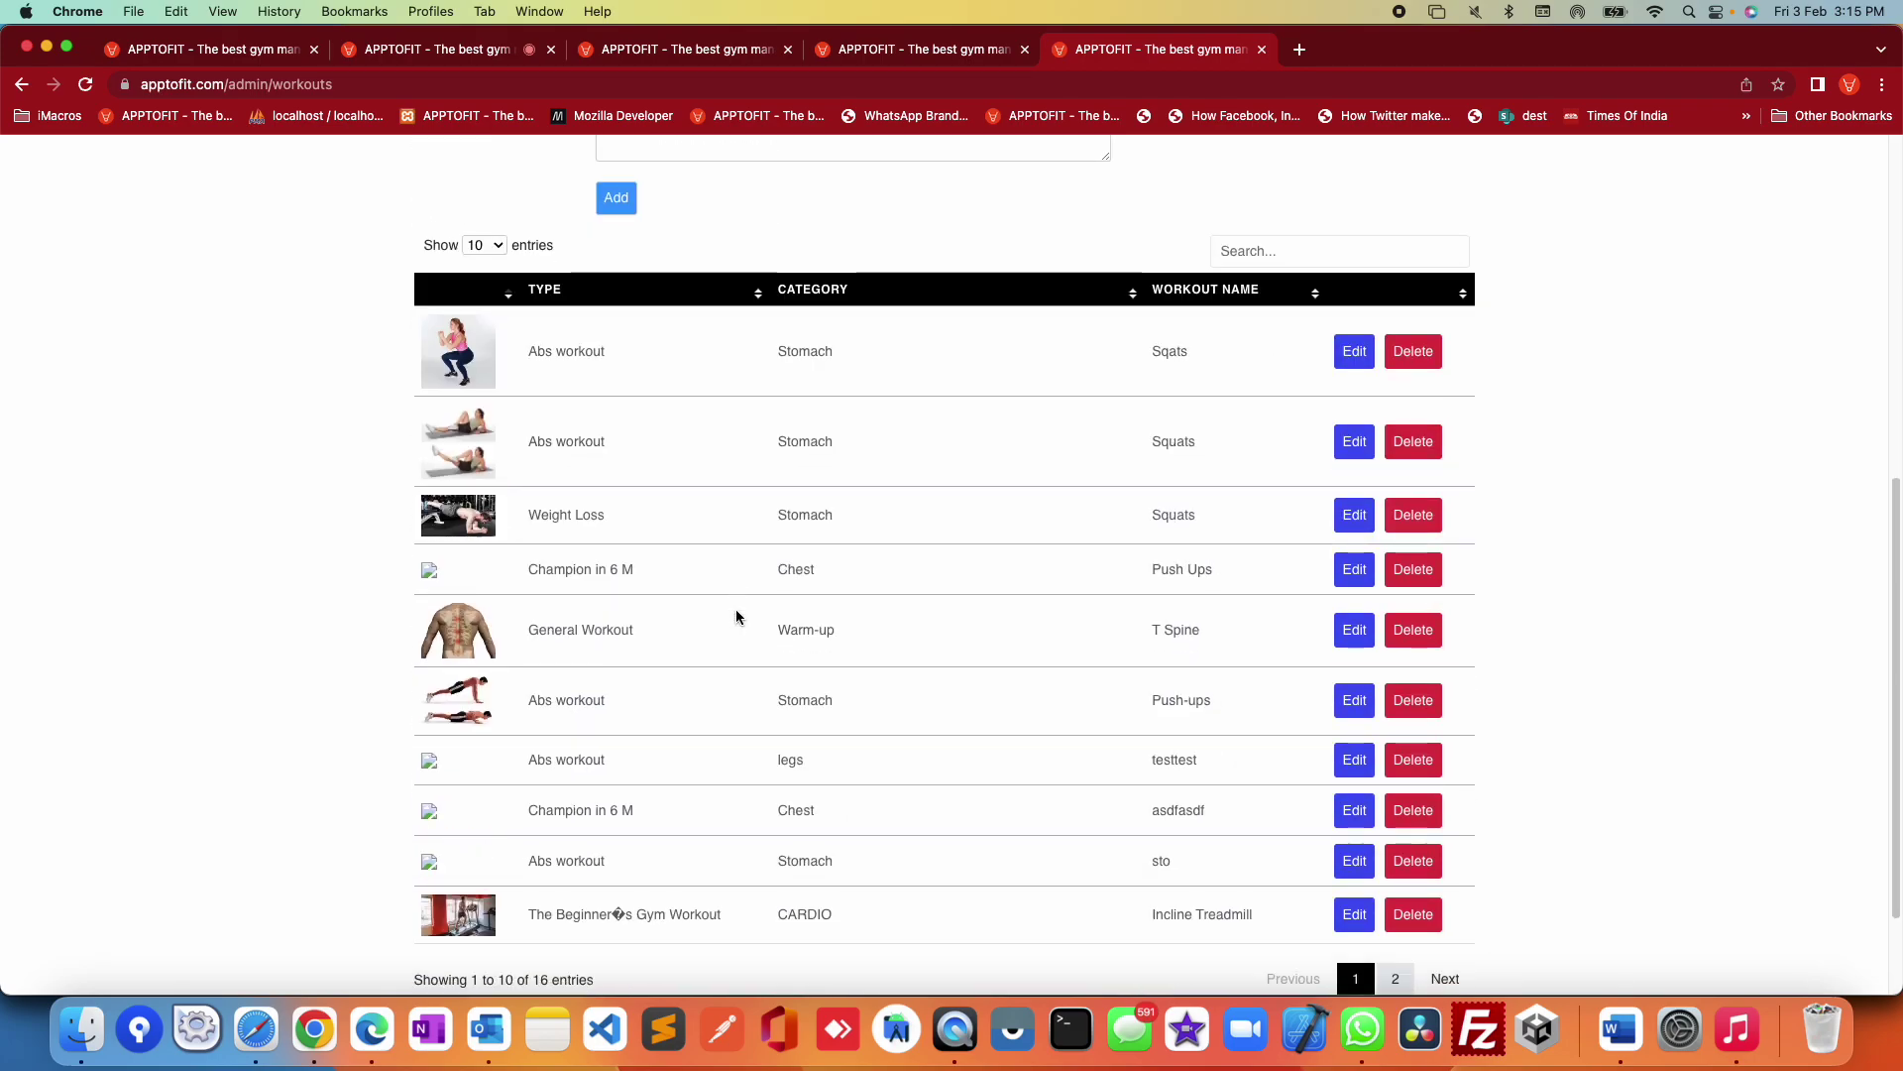
pyautogui.scroll(7, 751, 616)
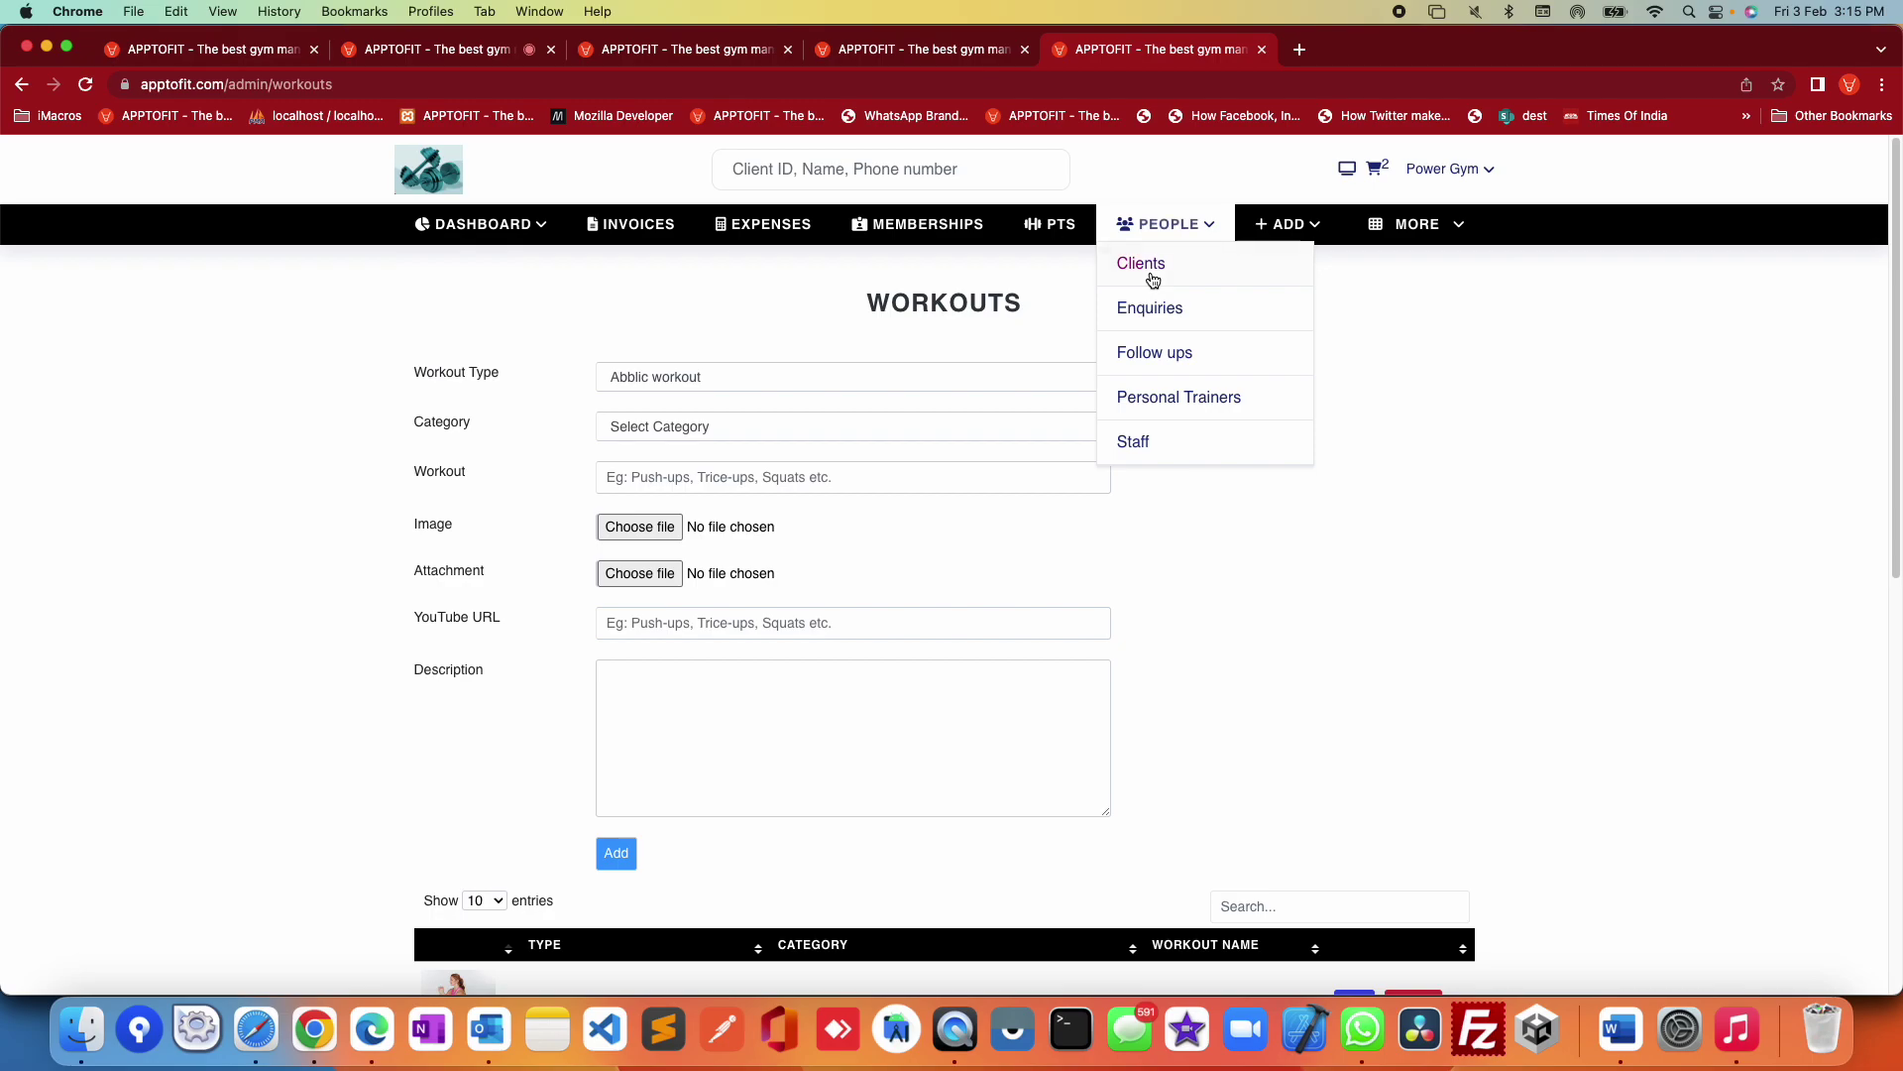
# Step: Start a new workout schedule and add two more day rows
pyautogui.moveTo(1454, 230)
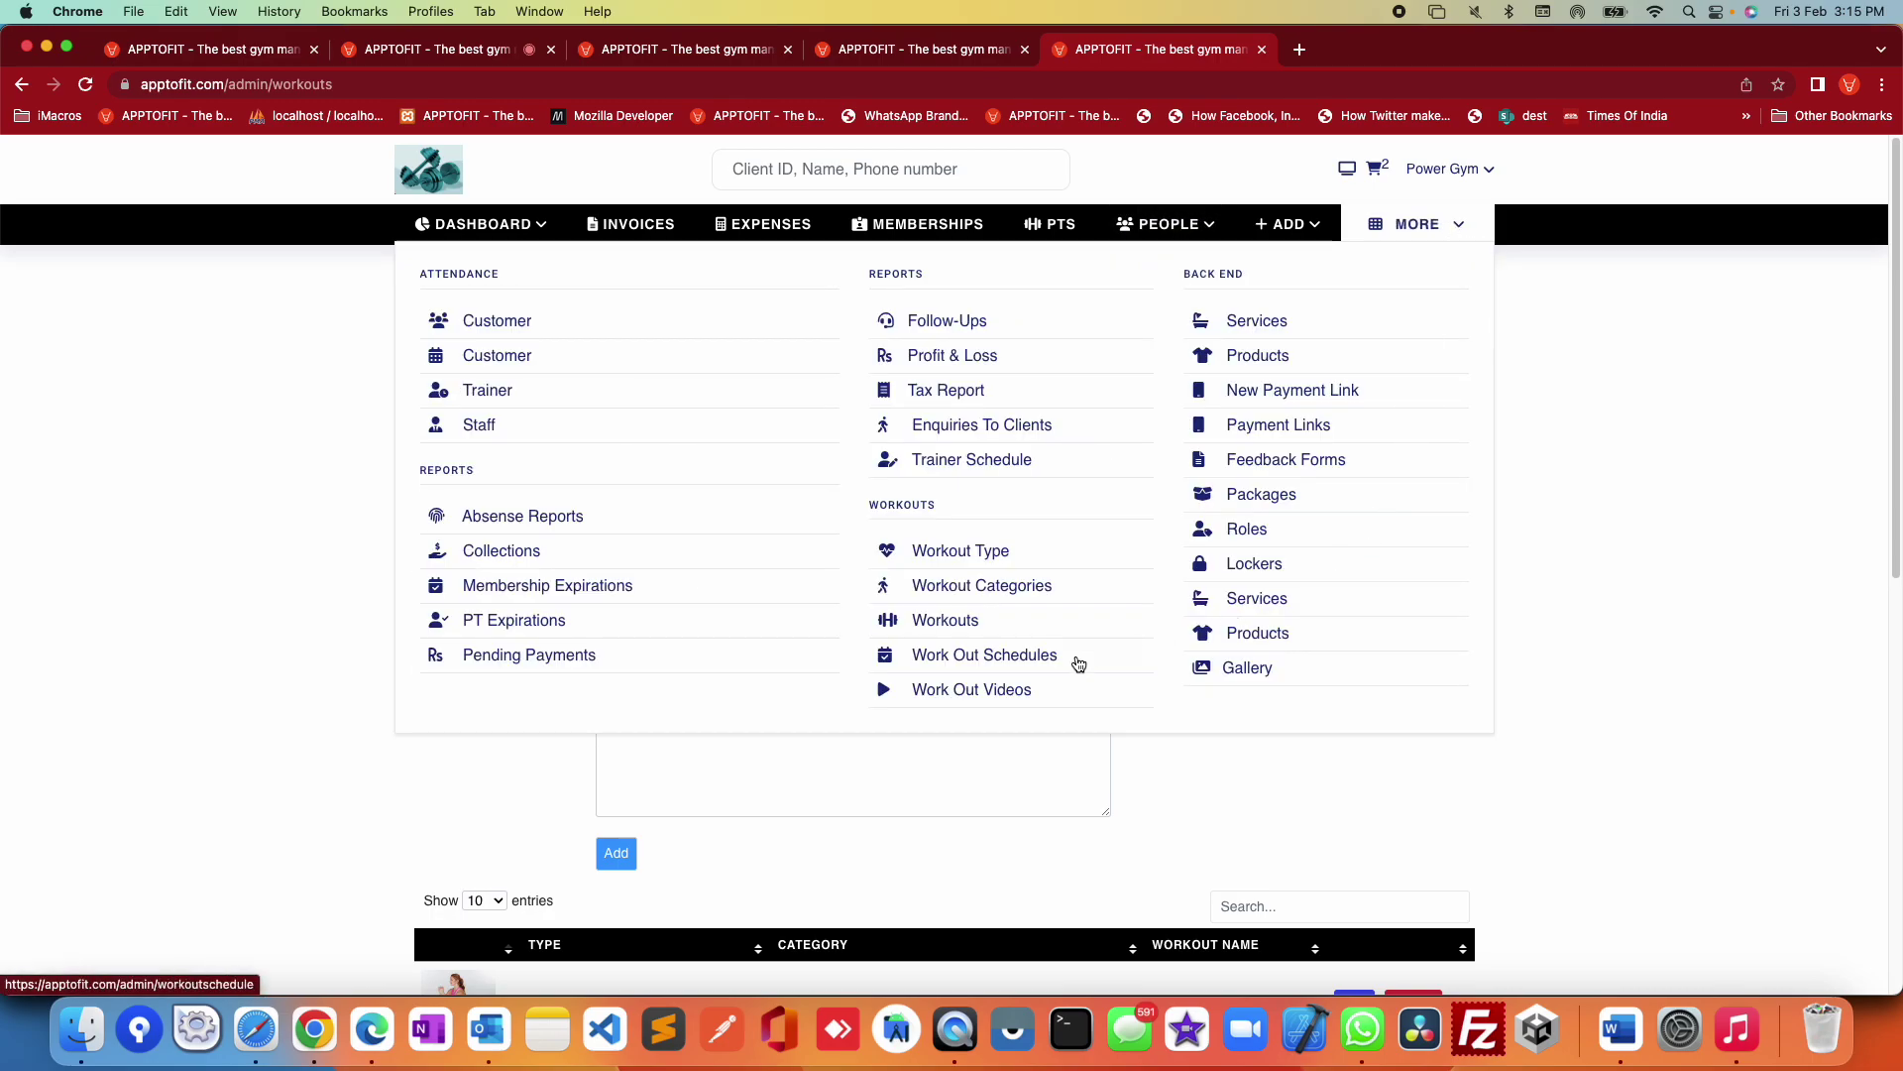
pyautogui.click(1005, 655)
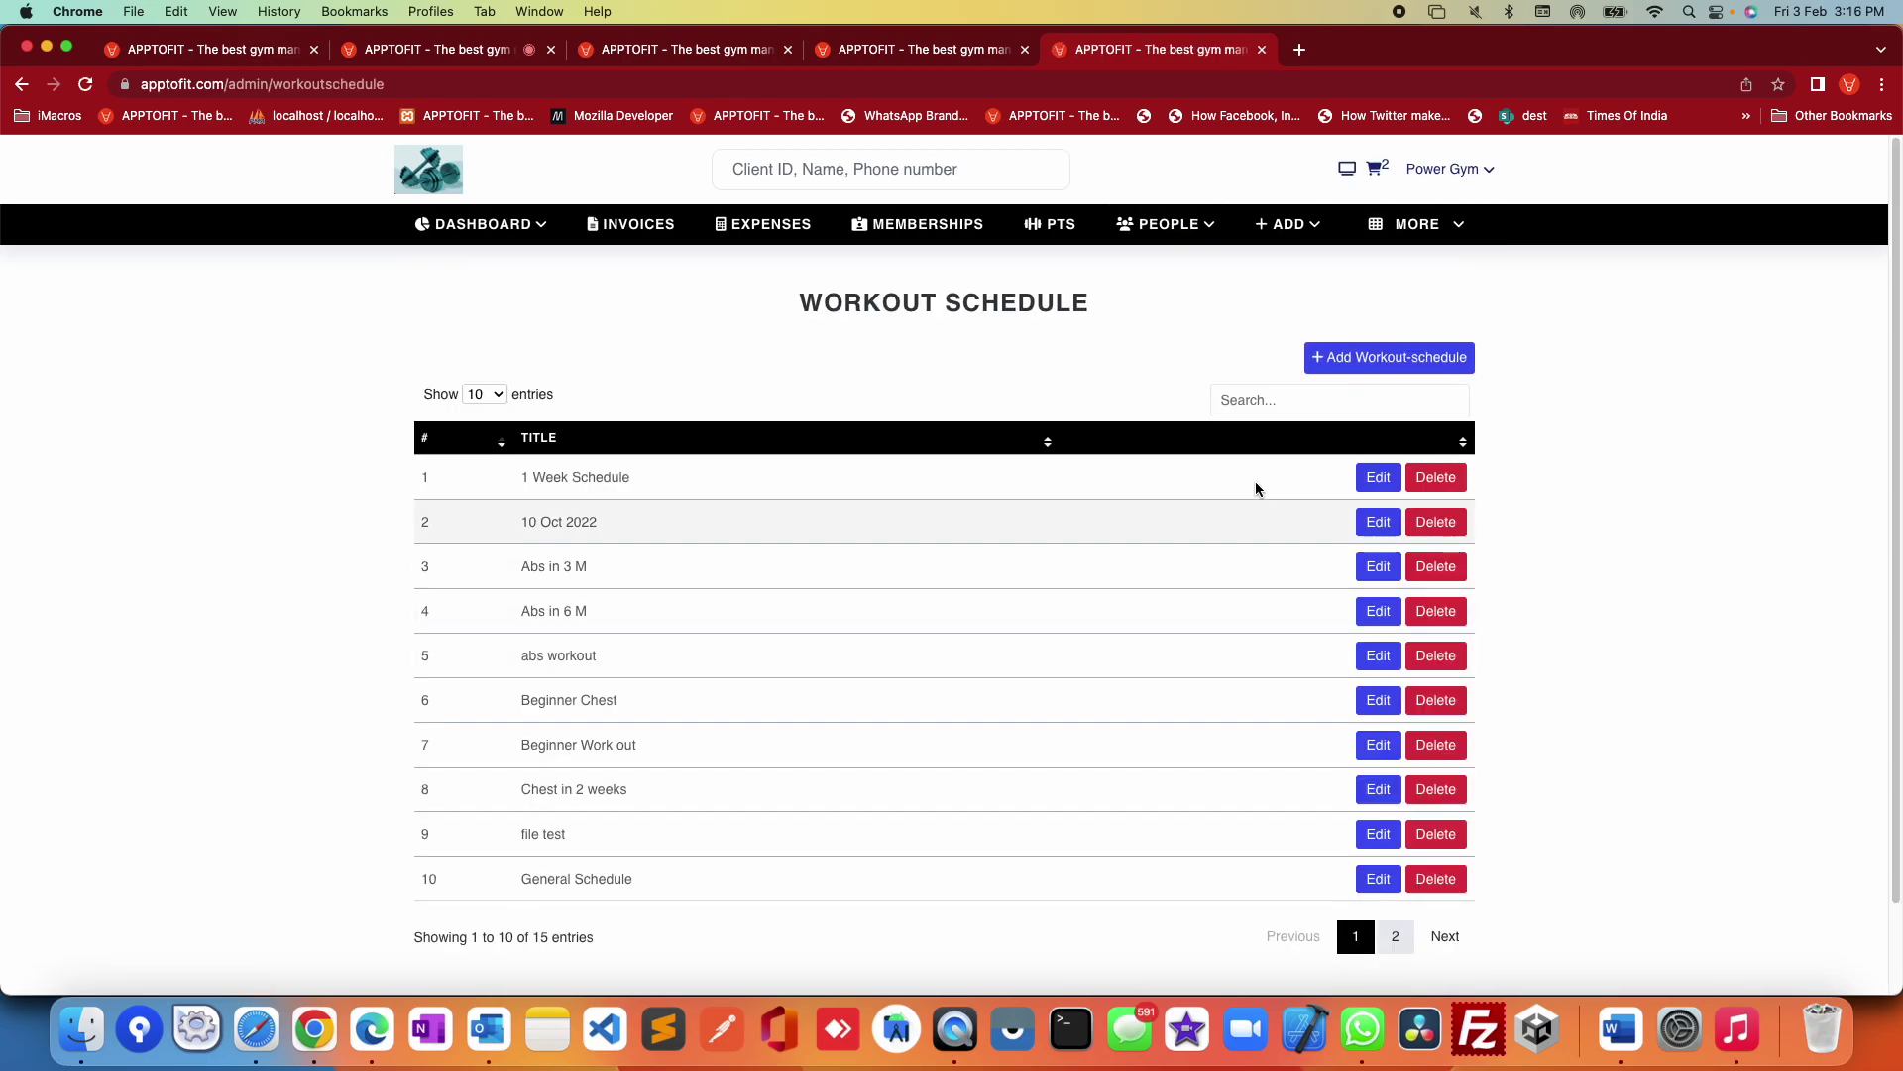
pyautogui.click(1343, 361)
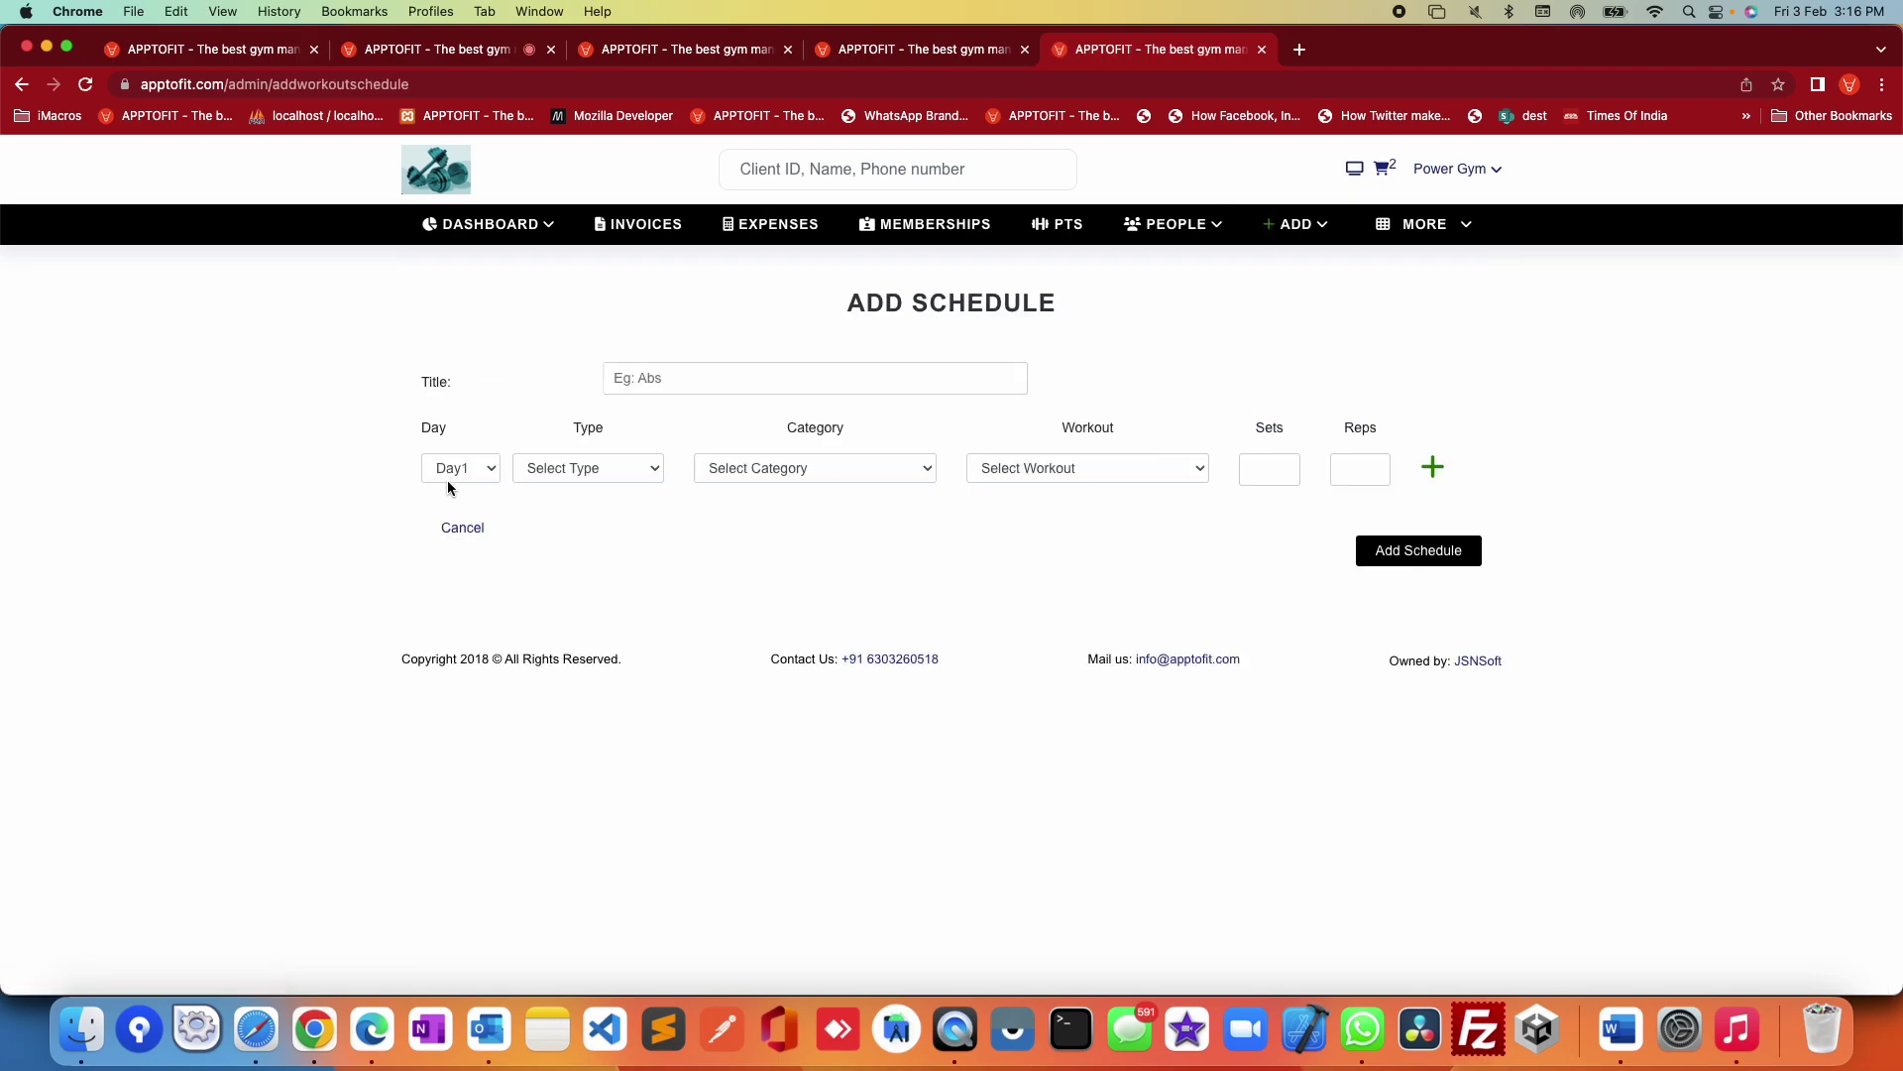
pyautogui.click(1433, 469)
pyautogui.click(1433, 519)
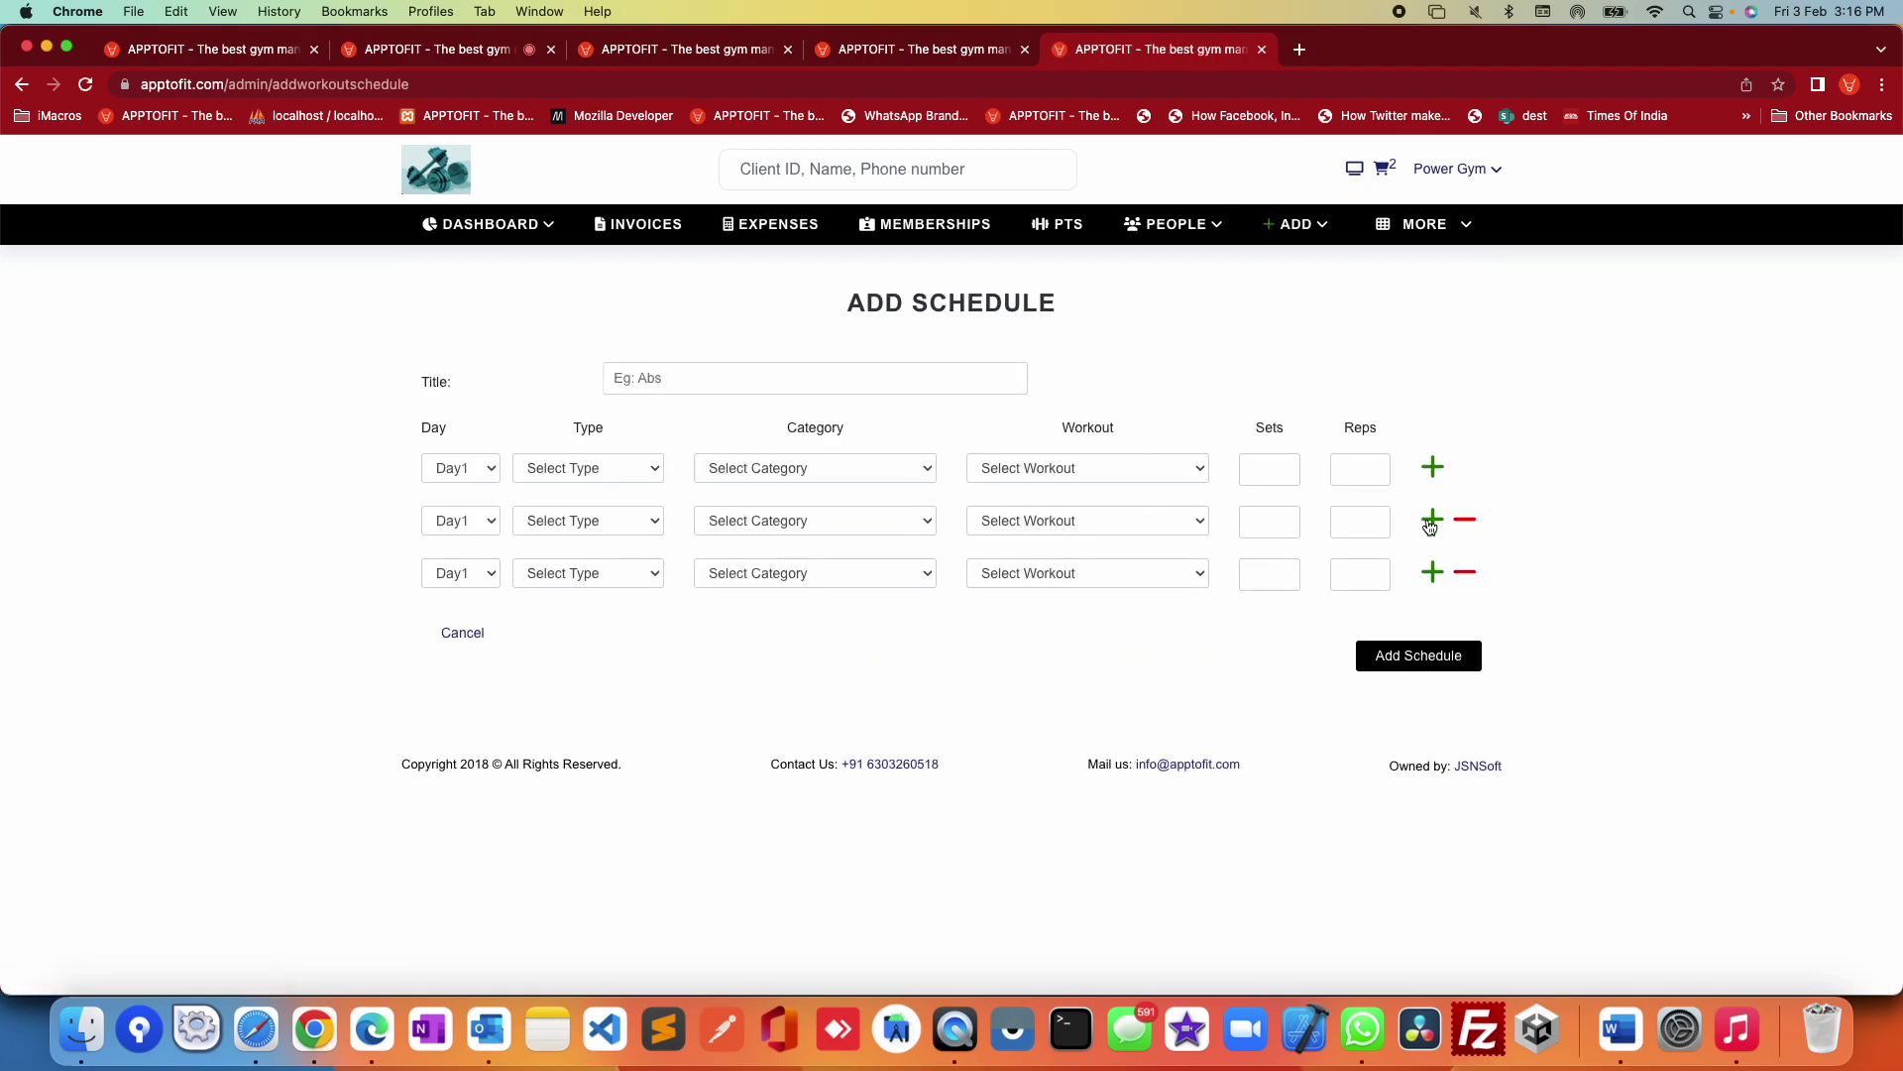
# Step: Set the first row's workout type to Weight Loss, trying the 7 Min workout category
pyautogui.click(539, 466)
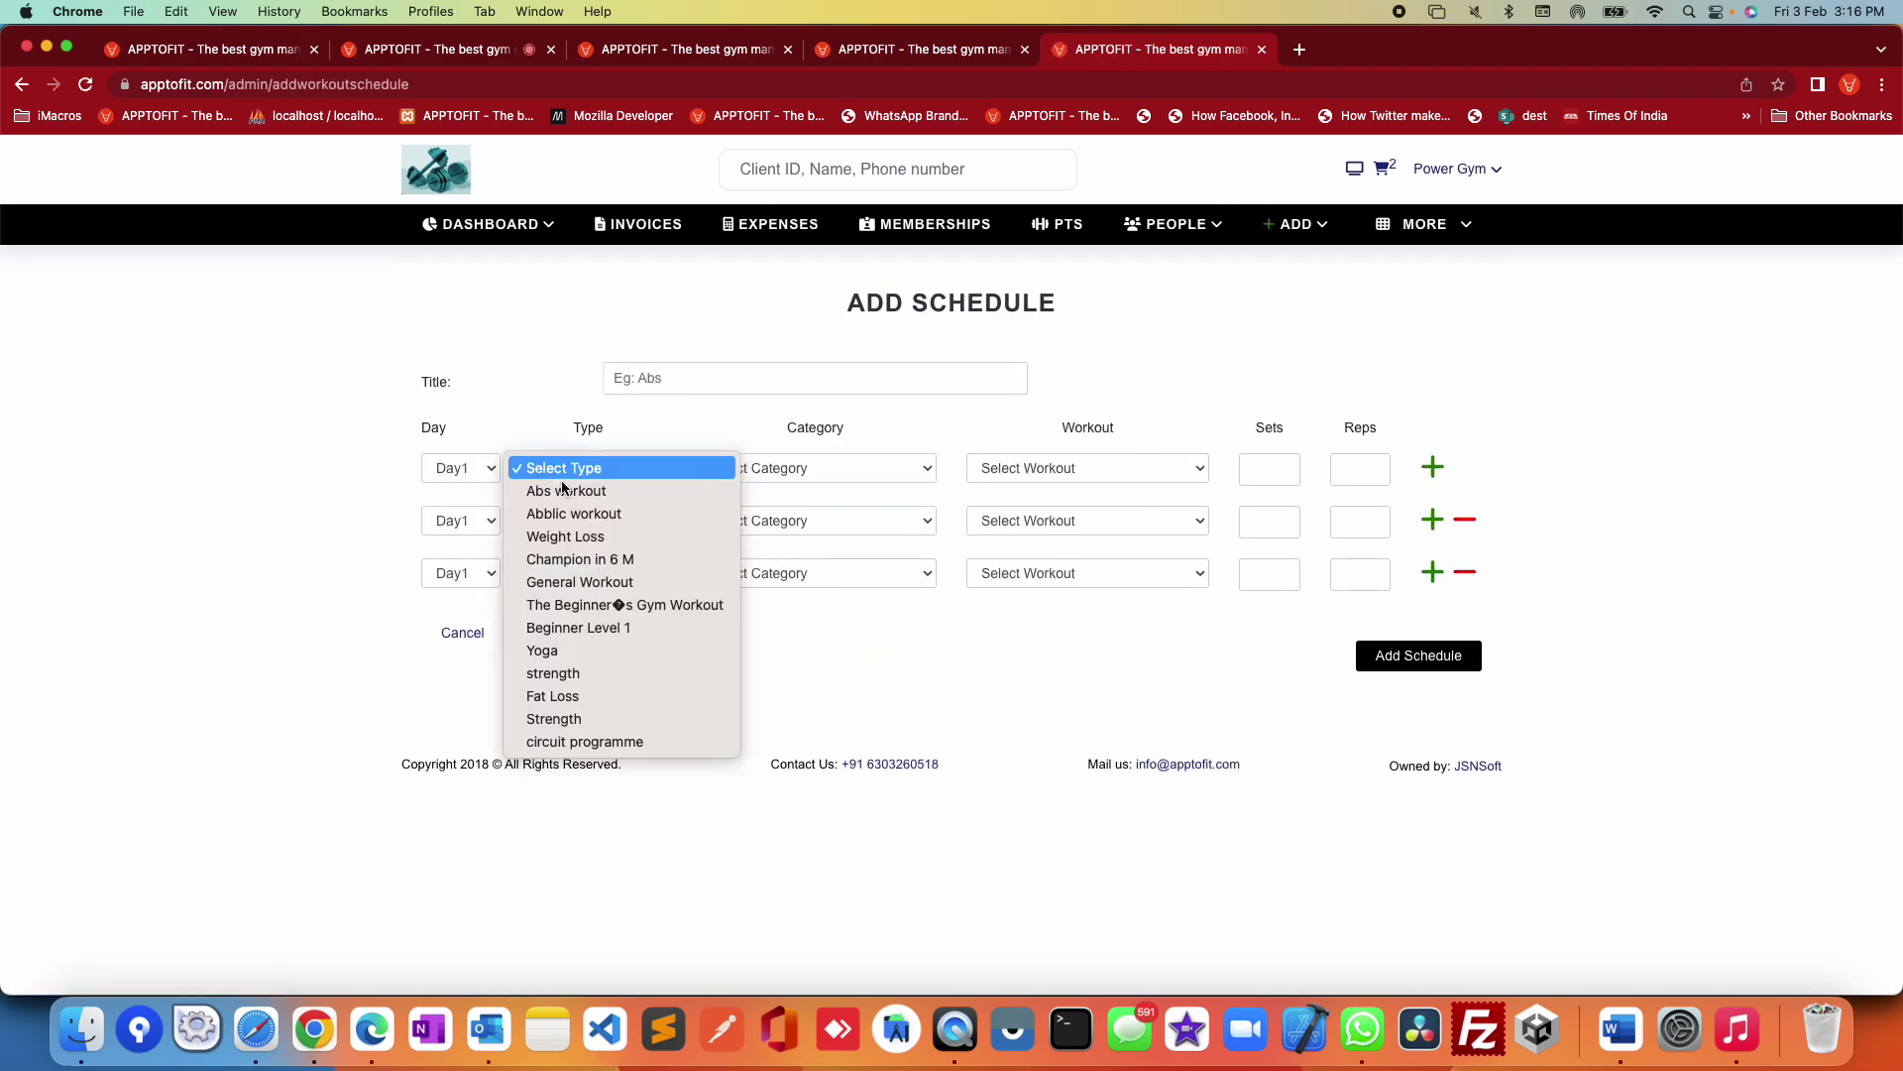
pyautogui.click(580, 513)
pyautogui.click(806, 464)
pyautogui.press('Escape')
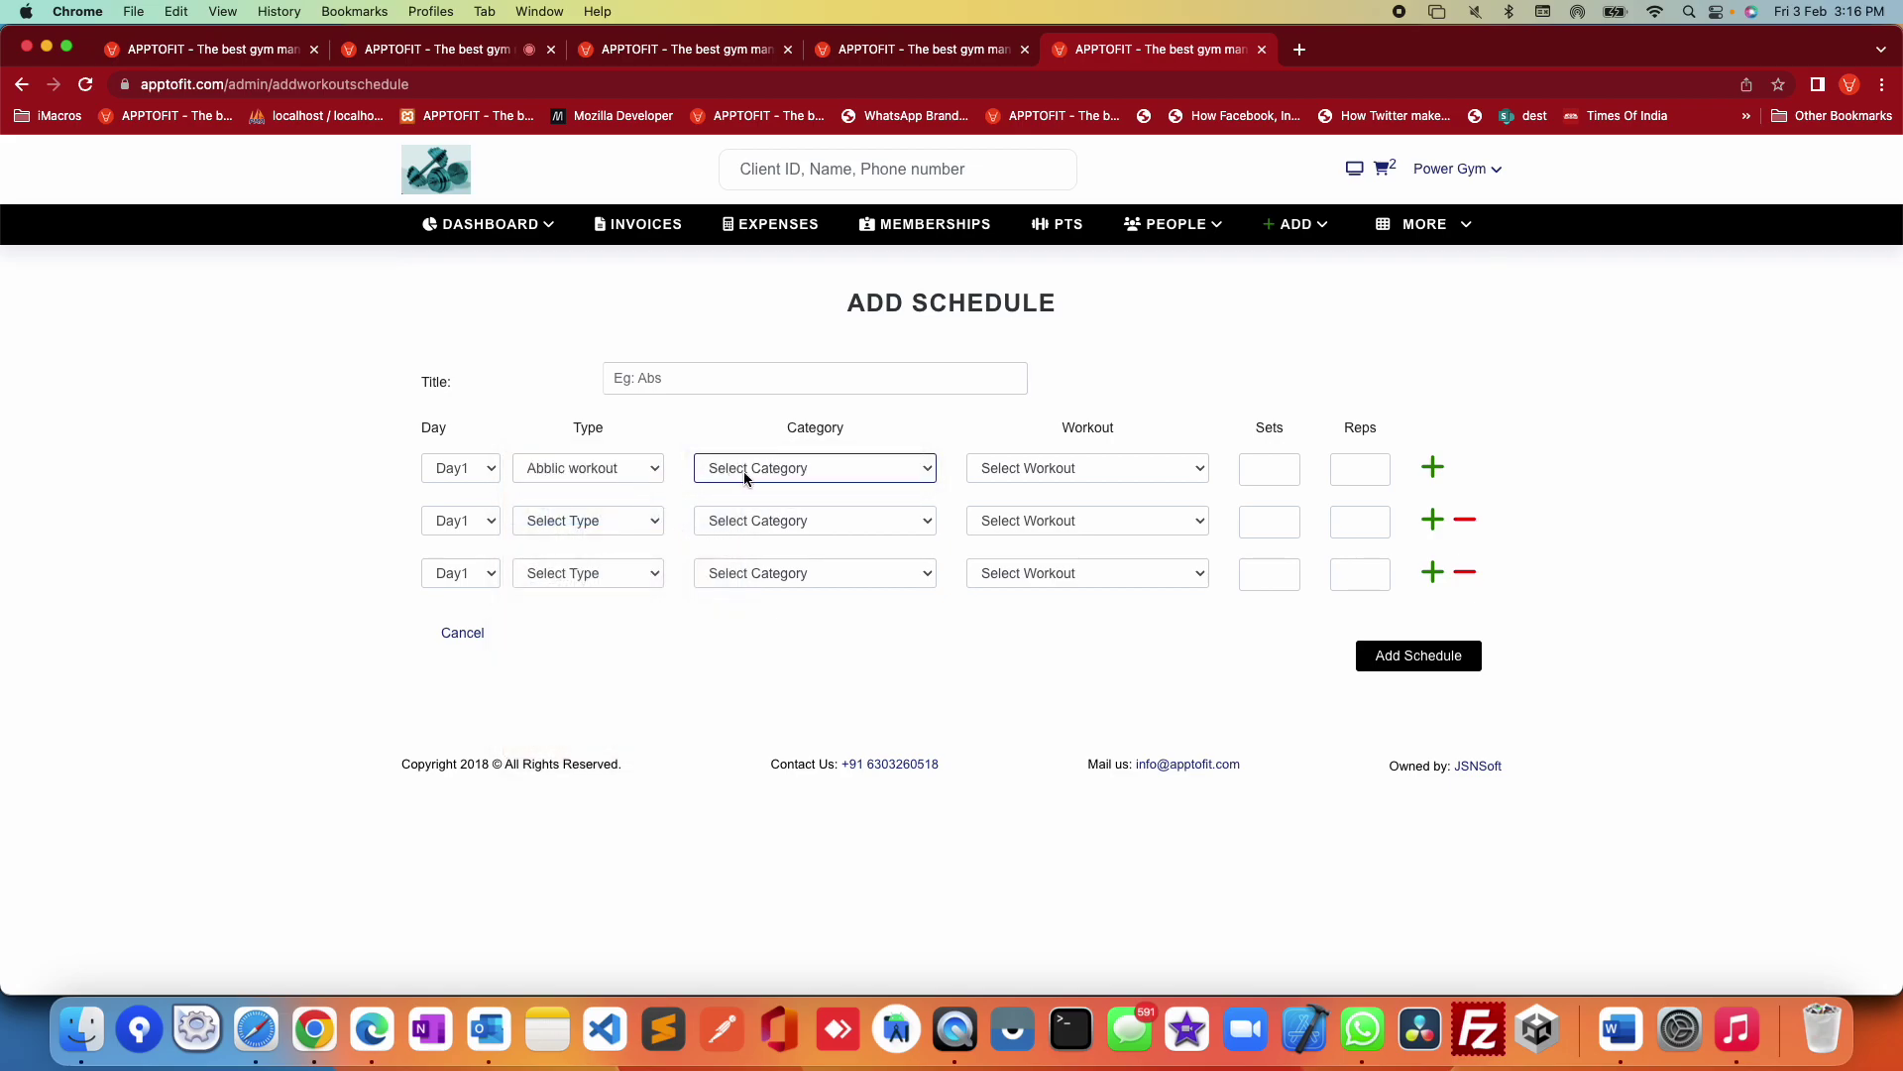
pyautogui.click(603, 464)
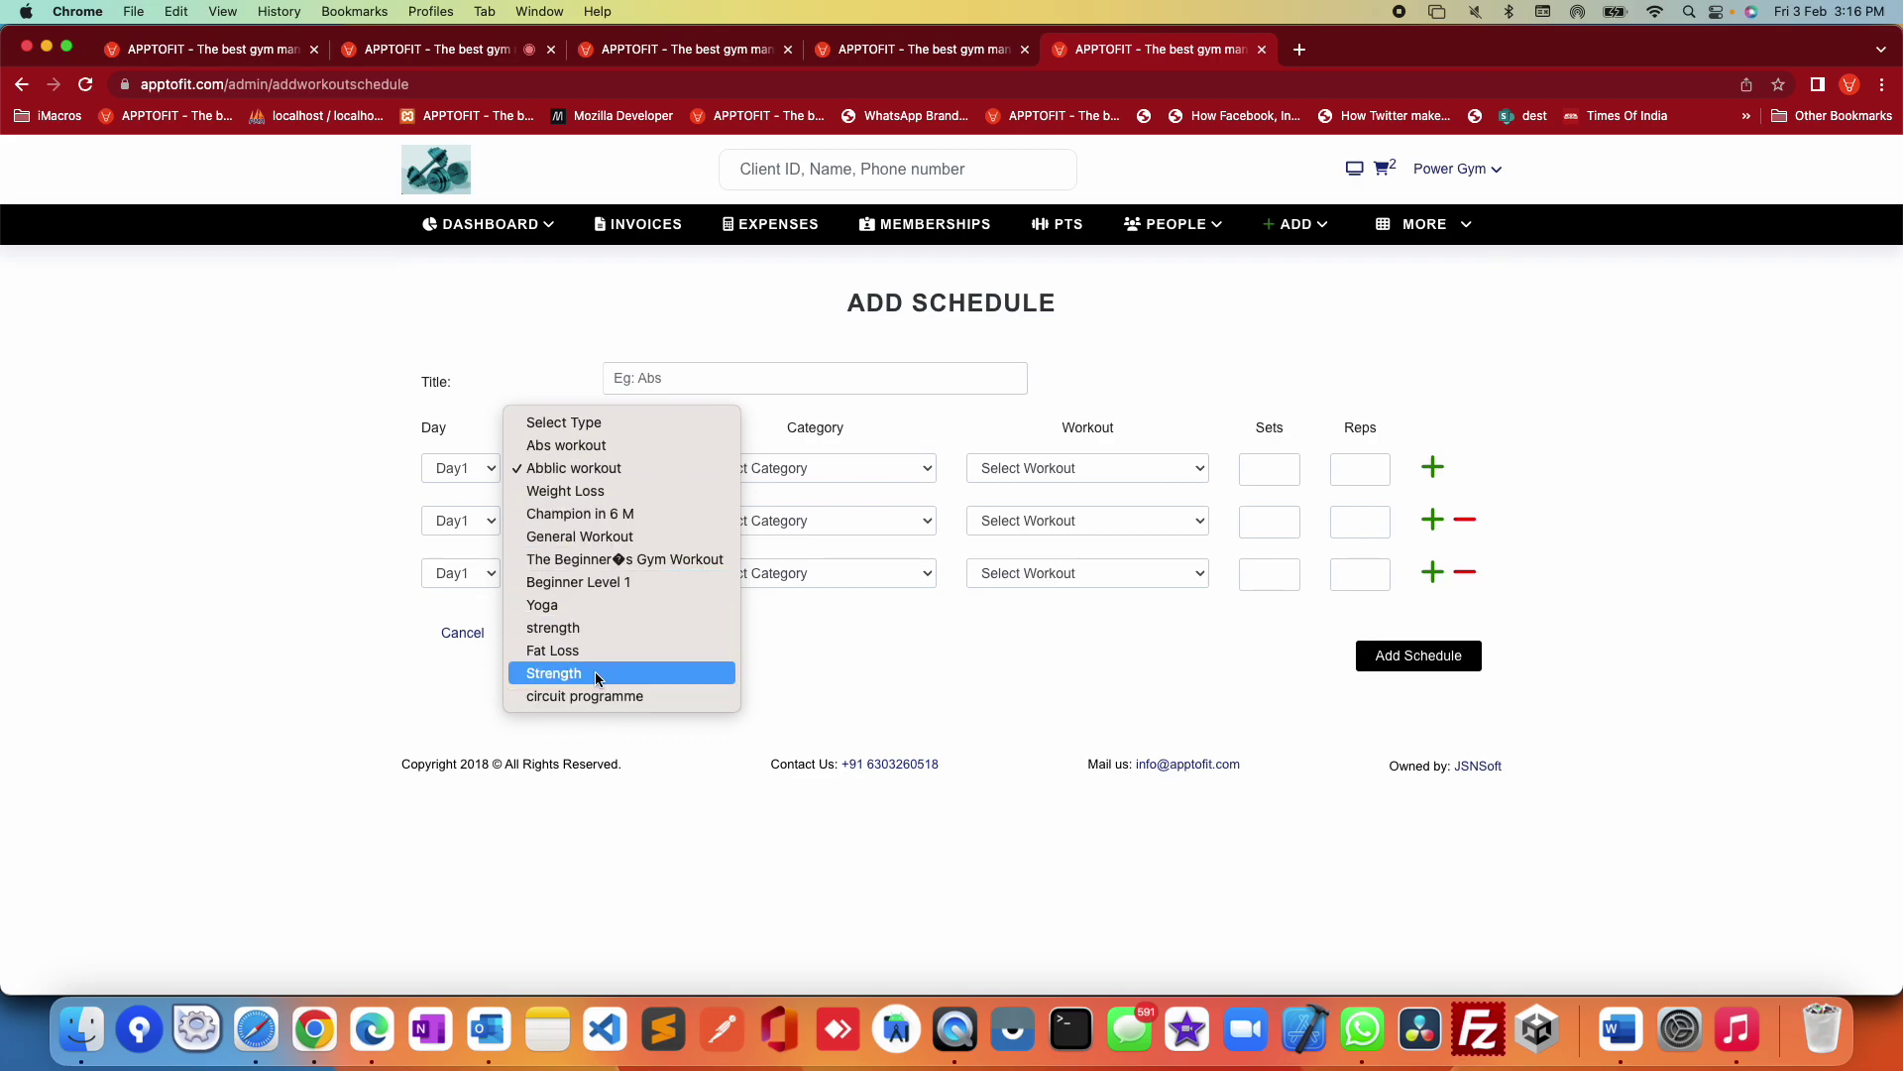
pyautogui.click(590, 493)
pyautogui.click(776, 472)
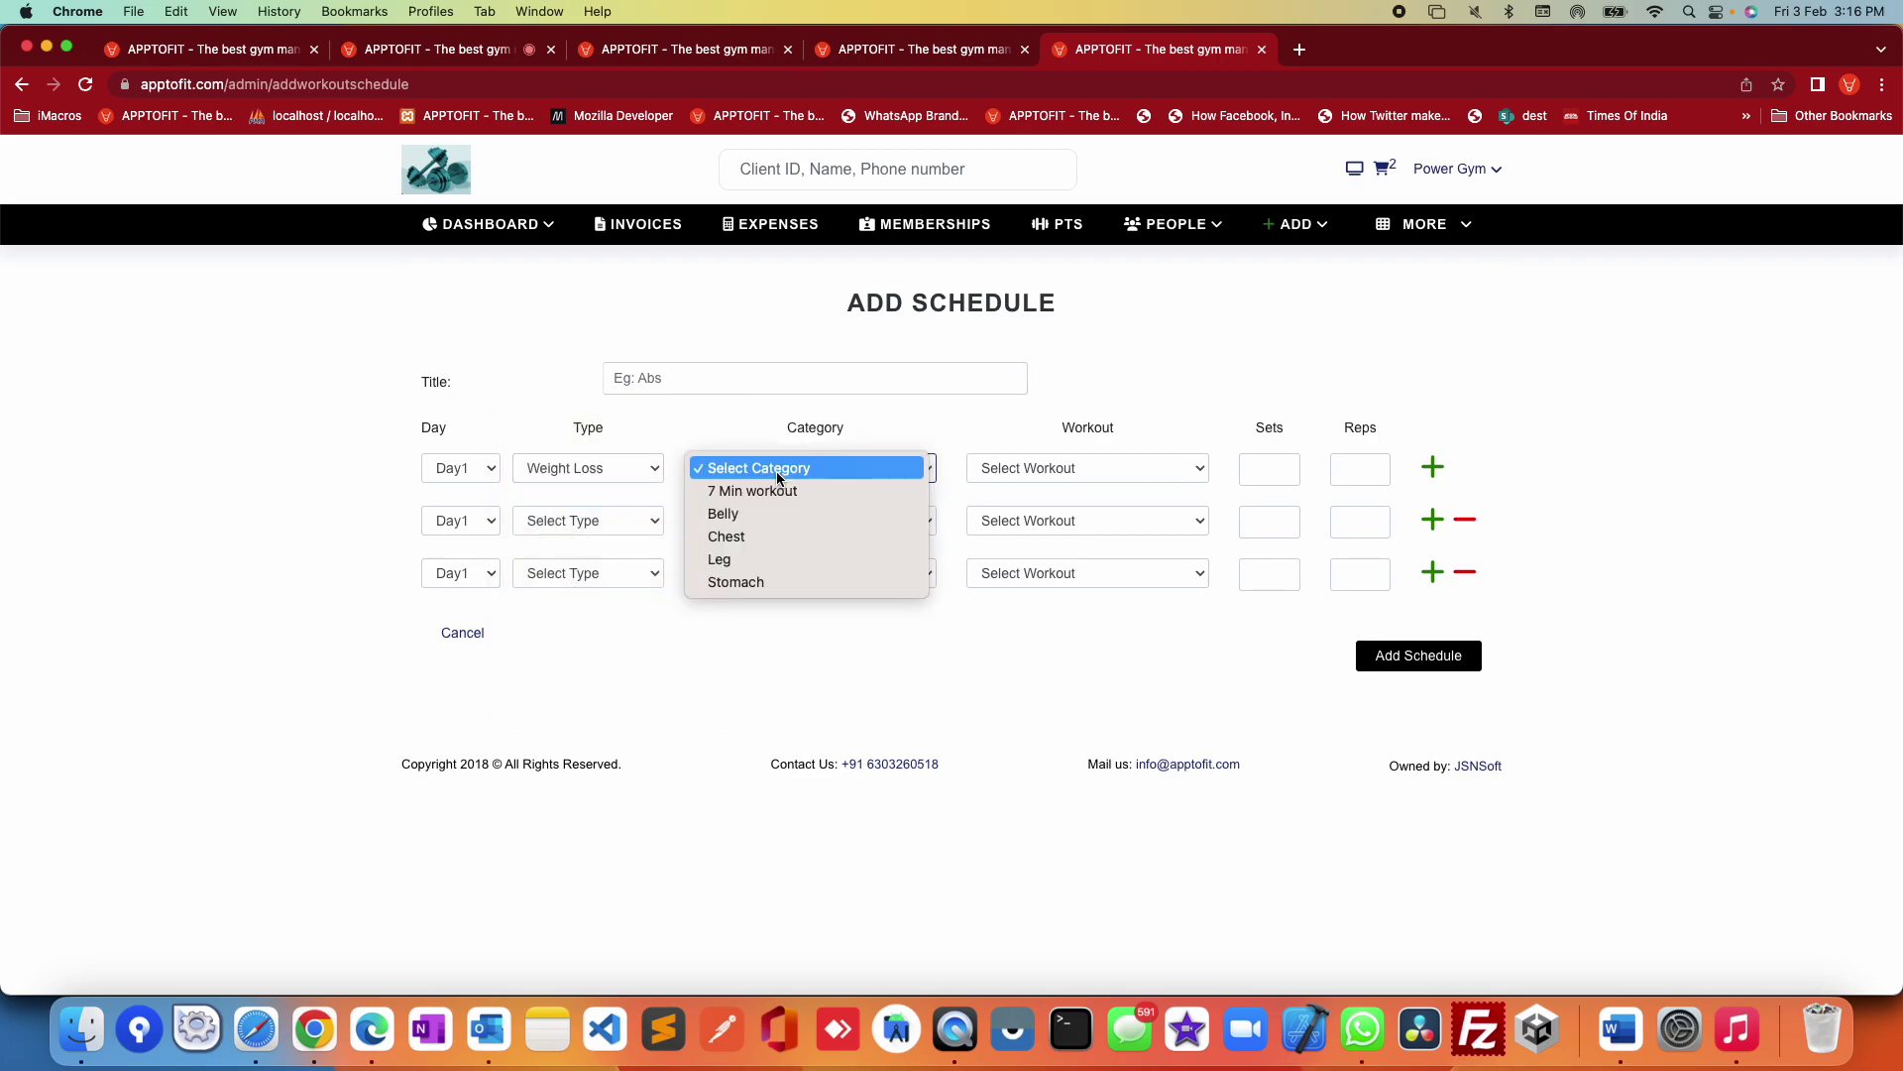
pyautogui.click(830, 490)
pyautogui.click(1013, 474)
pyautogui.click(1022, 537)
# Step: Set the first row's category to Belly and workout to Workout for beginners
pyautogui.click(825, 464)
pyautogui.click(783, 512)
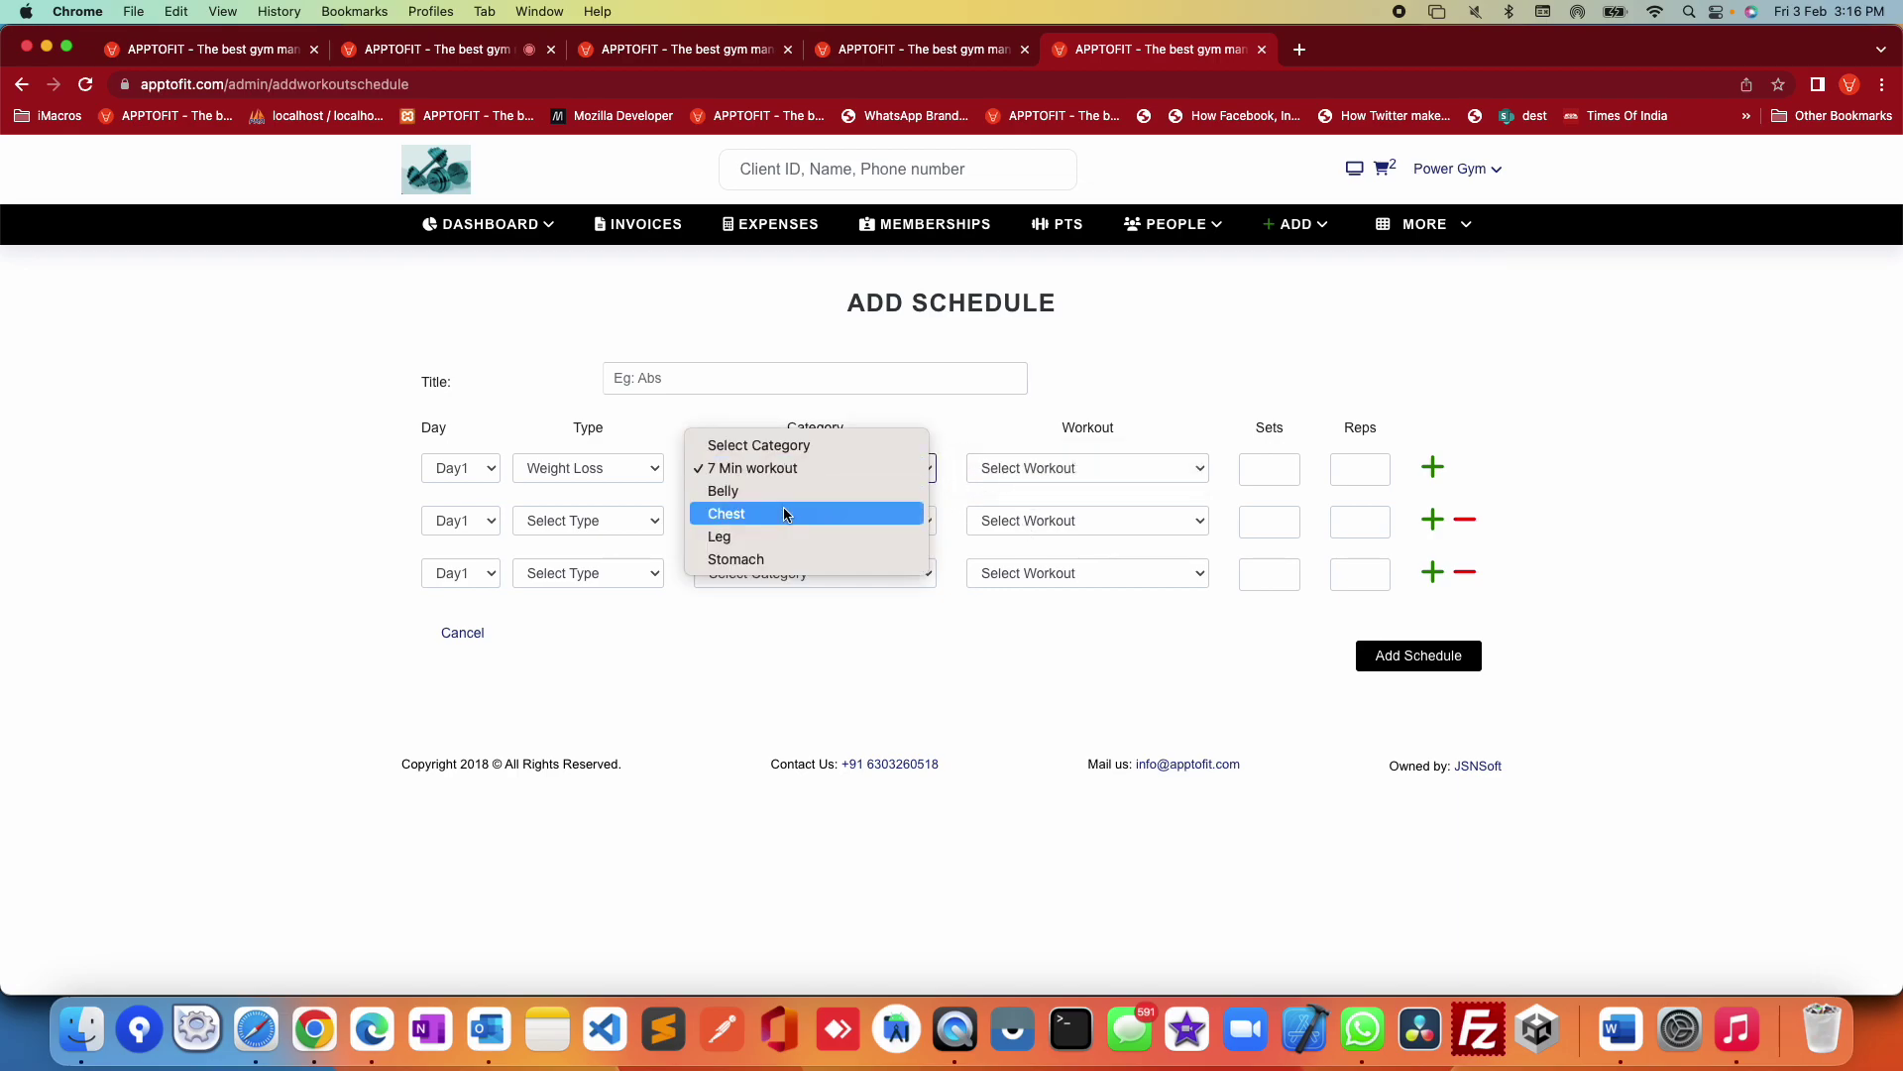
pyautogui.click(1049, 466)
pyautogui.click(1045, 472)
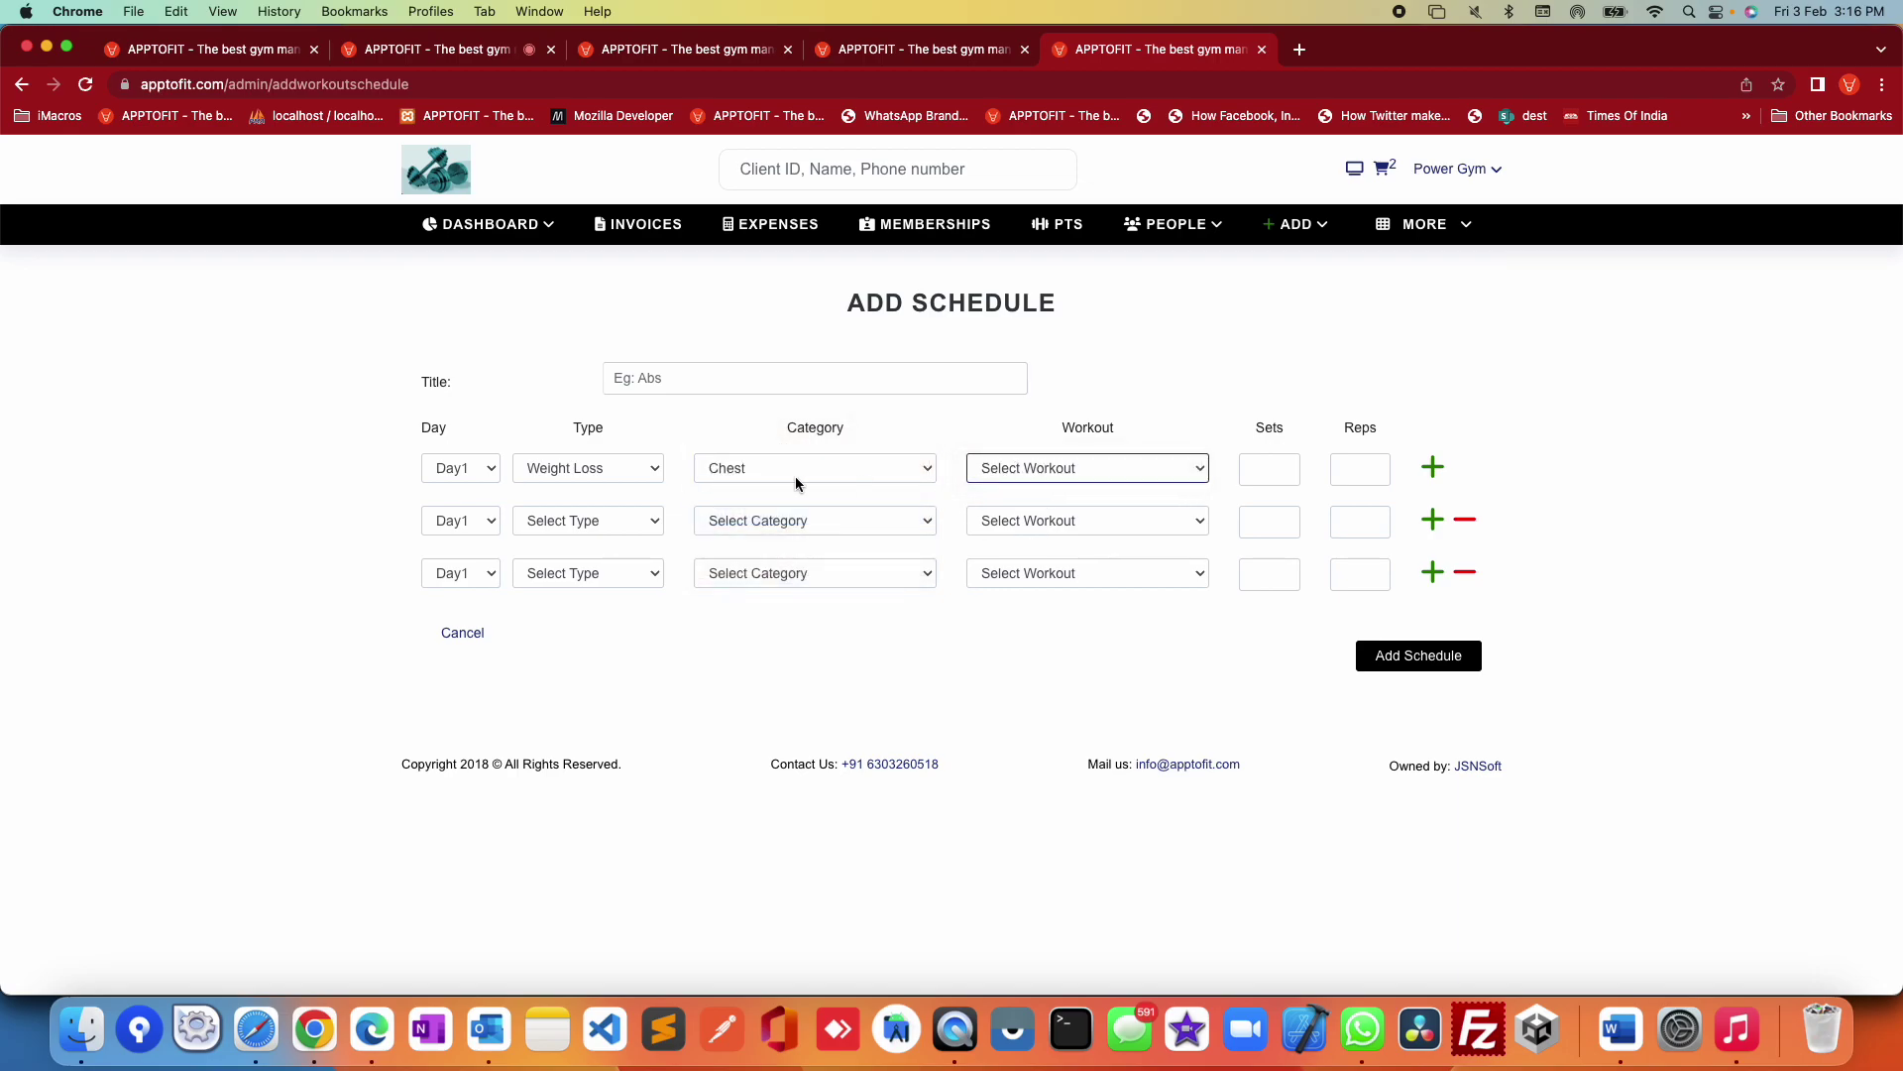
pyautogui.click(795, 476)
pyautogui.click(742, 446)
pyautogui.click(1104, 476)
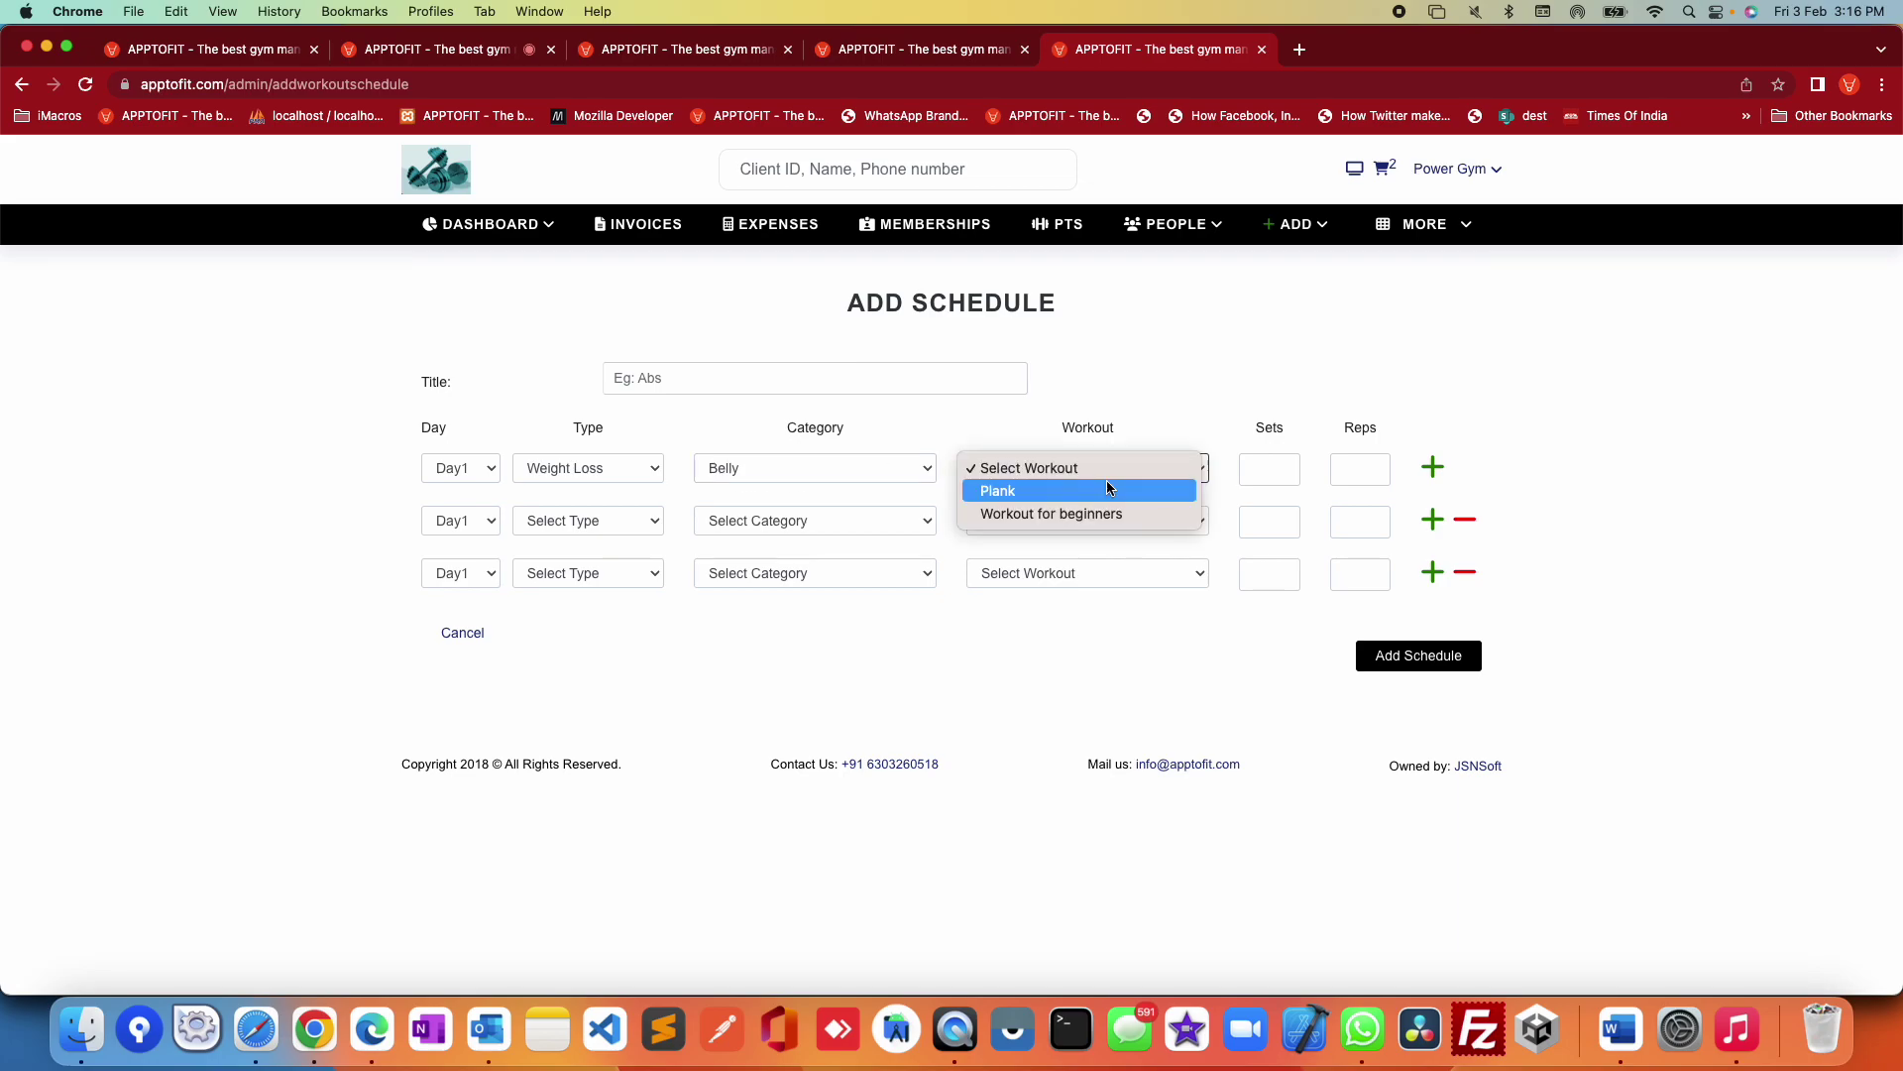
pyautogui.click(870, 641)
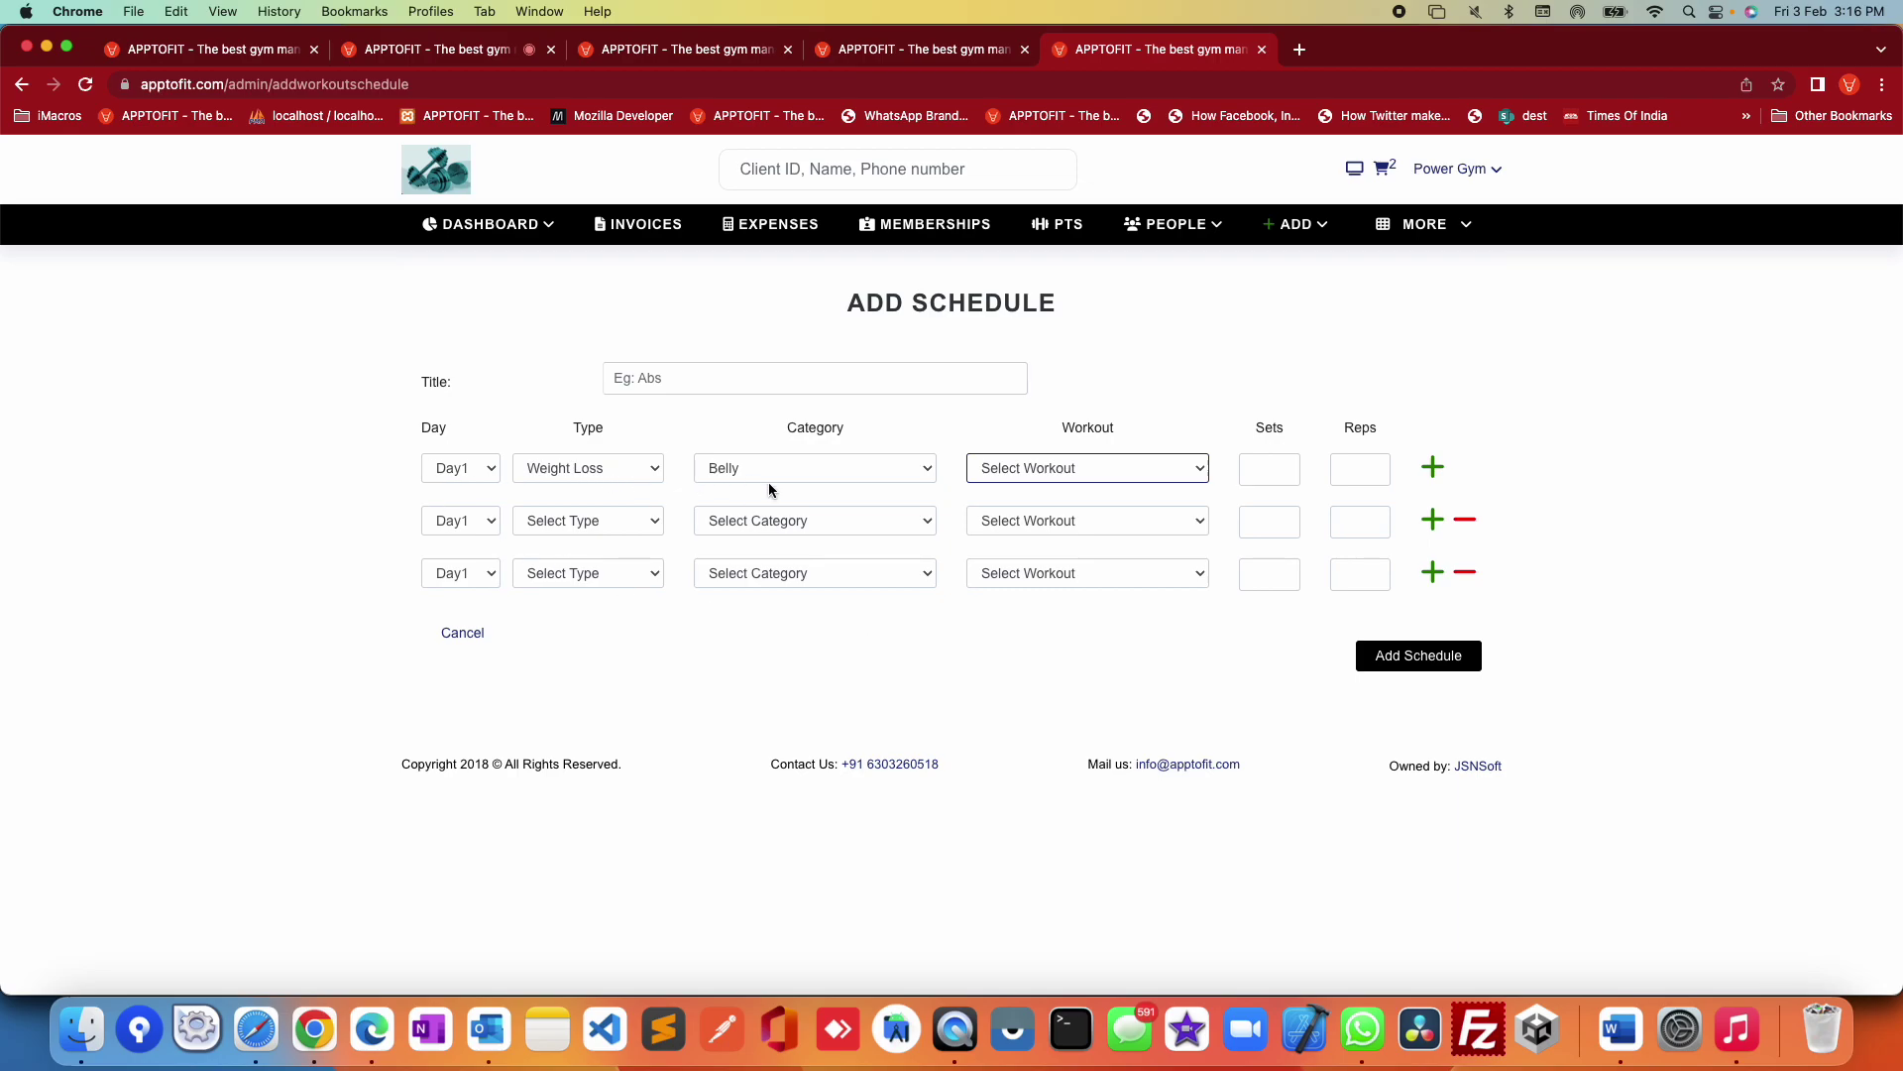
pyautogui.click(1019, 470)
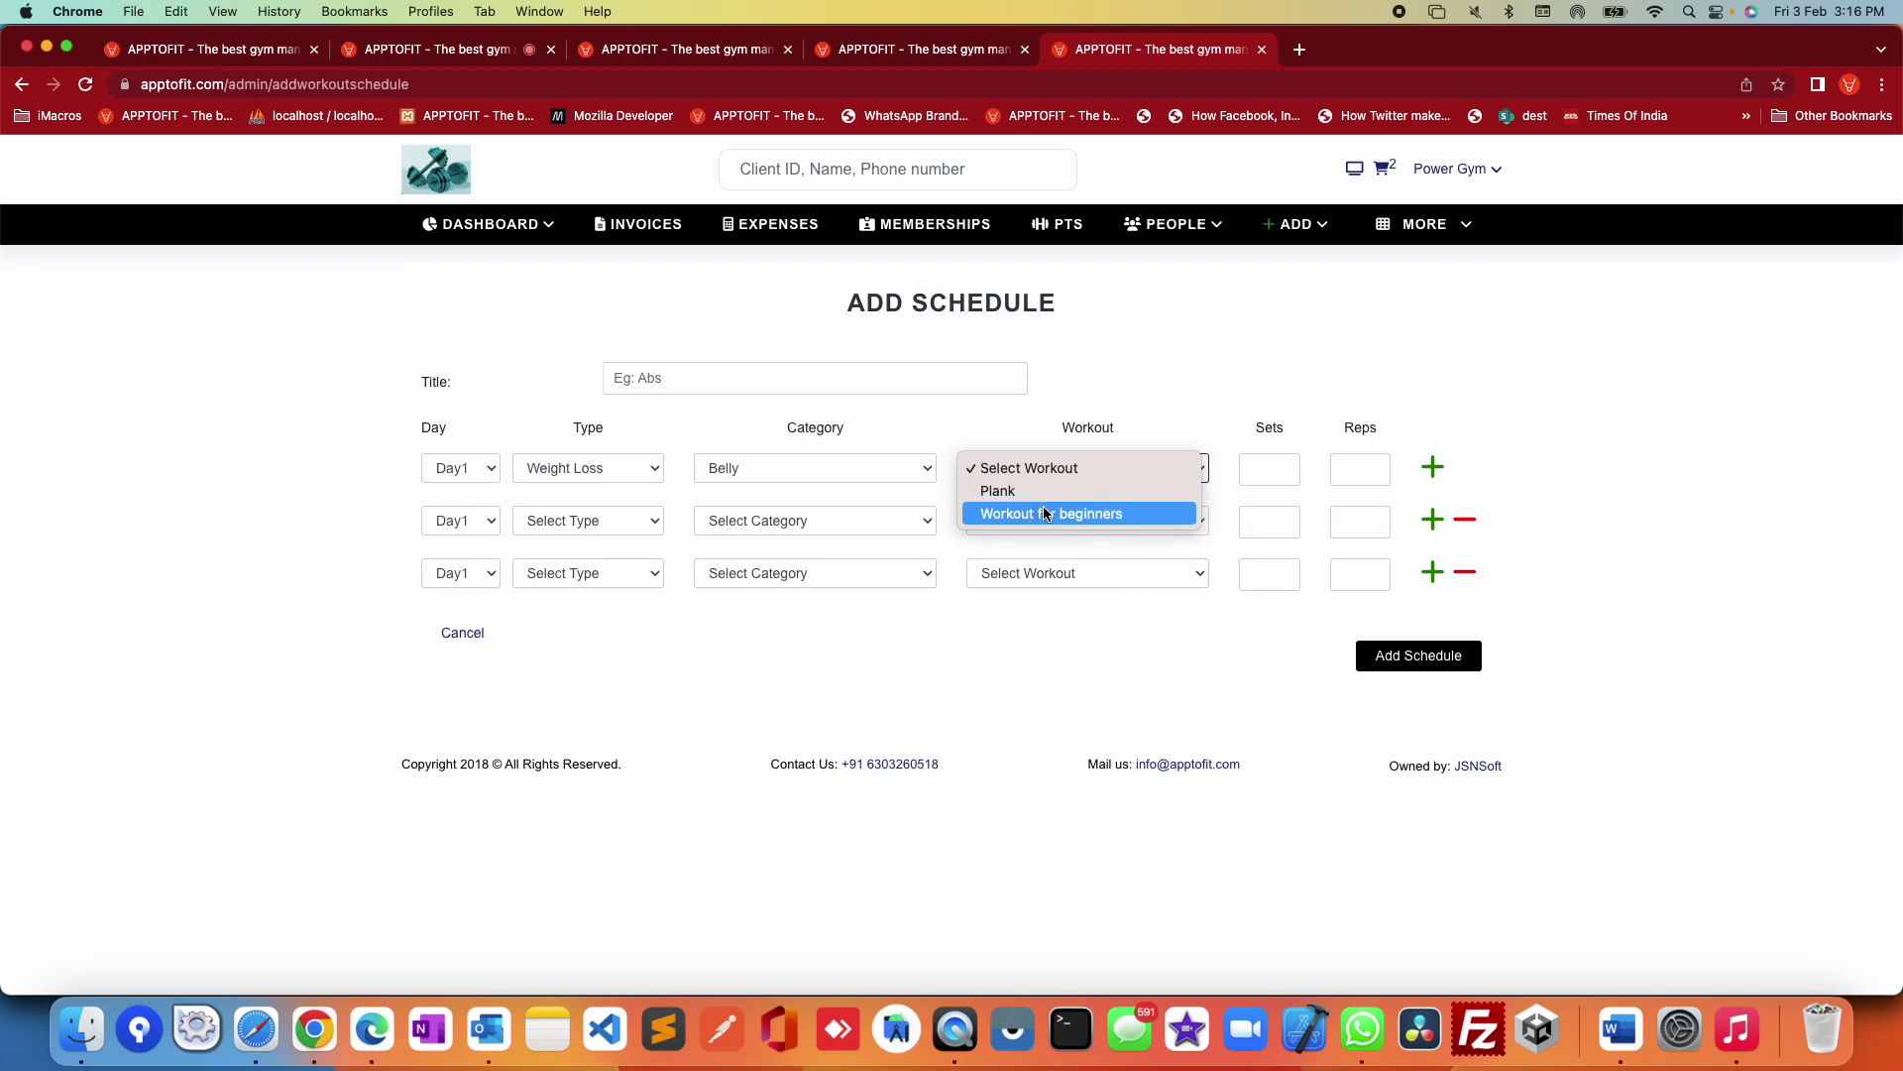
pyautogui.click(1043, 513)
# Step: Begin entering the first row's sets and reps, then go to the Clients list
pyautogui.click(1253, 463)
pyautogui.click(1351, 463)
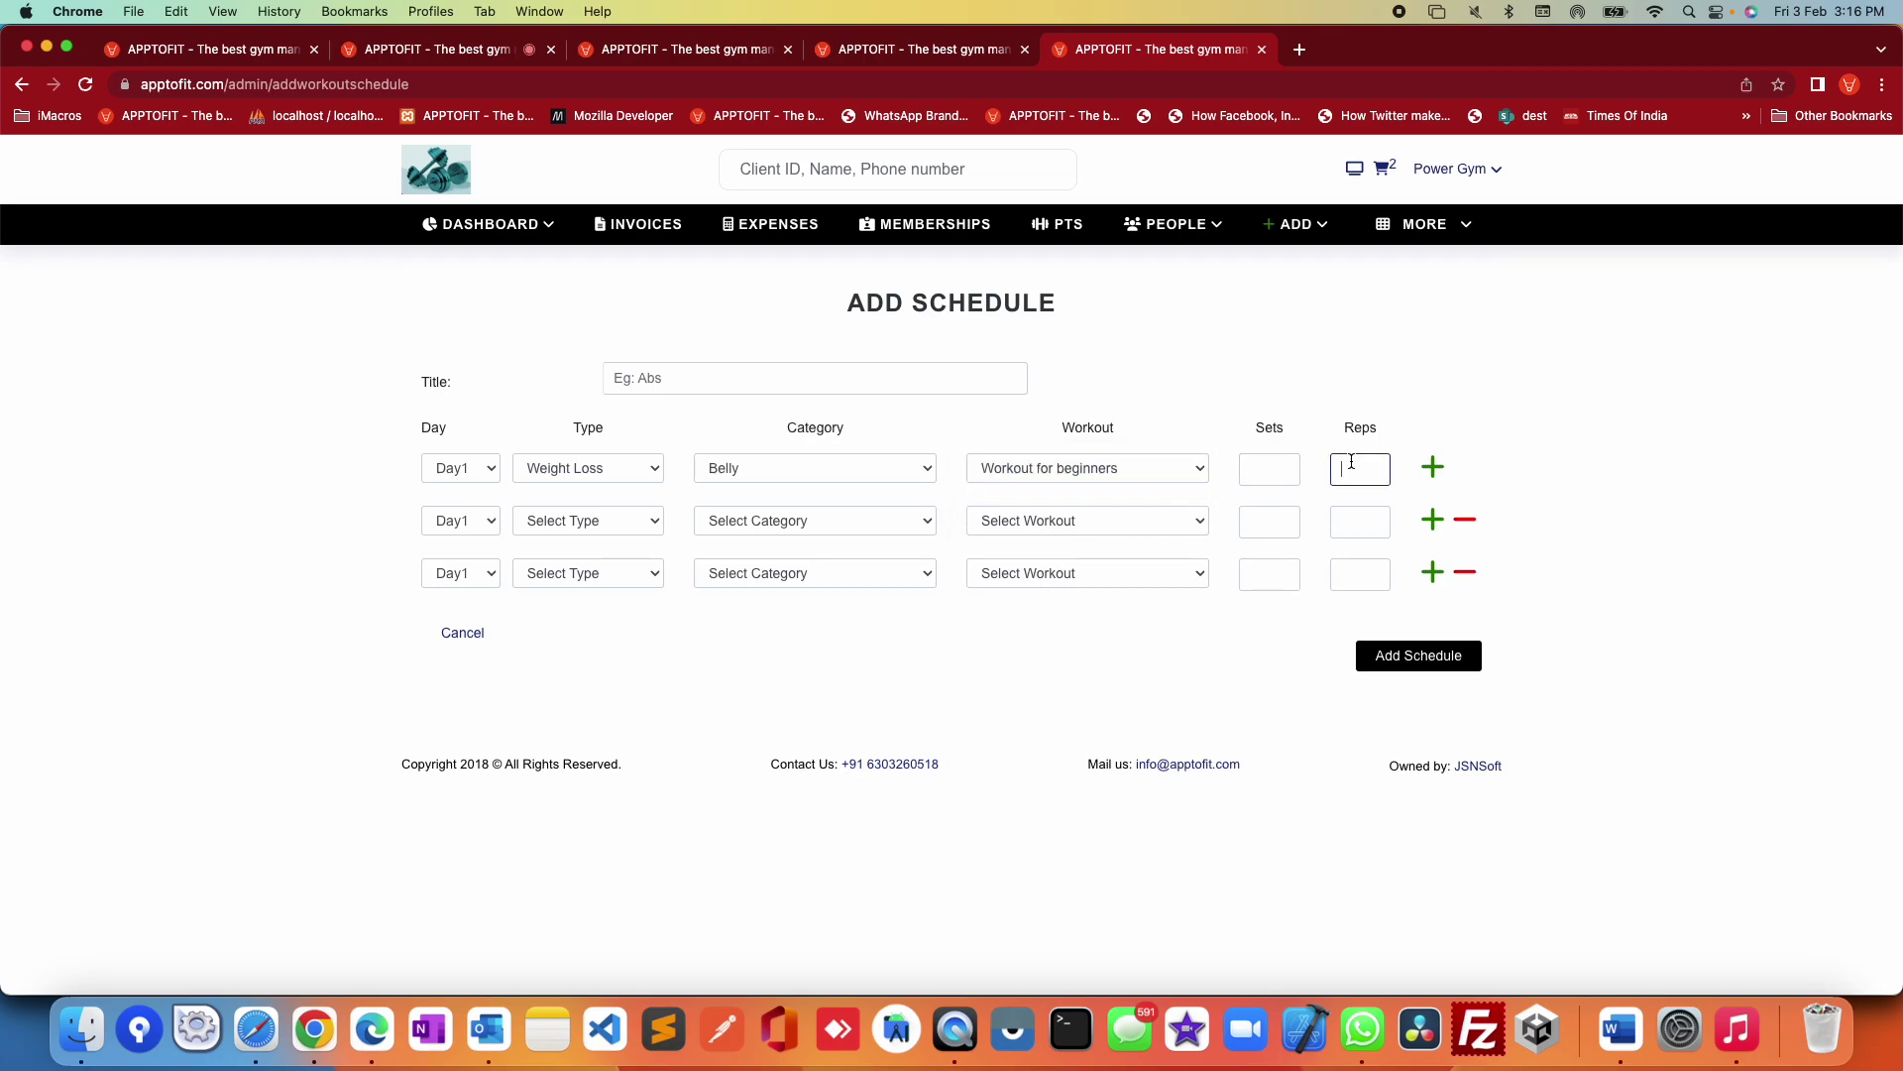
pyautogui.click(1145, 265)
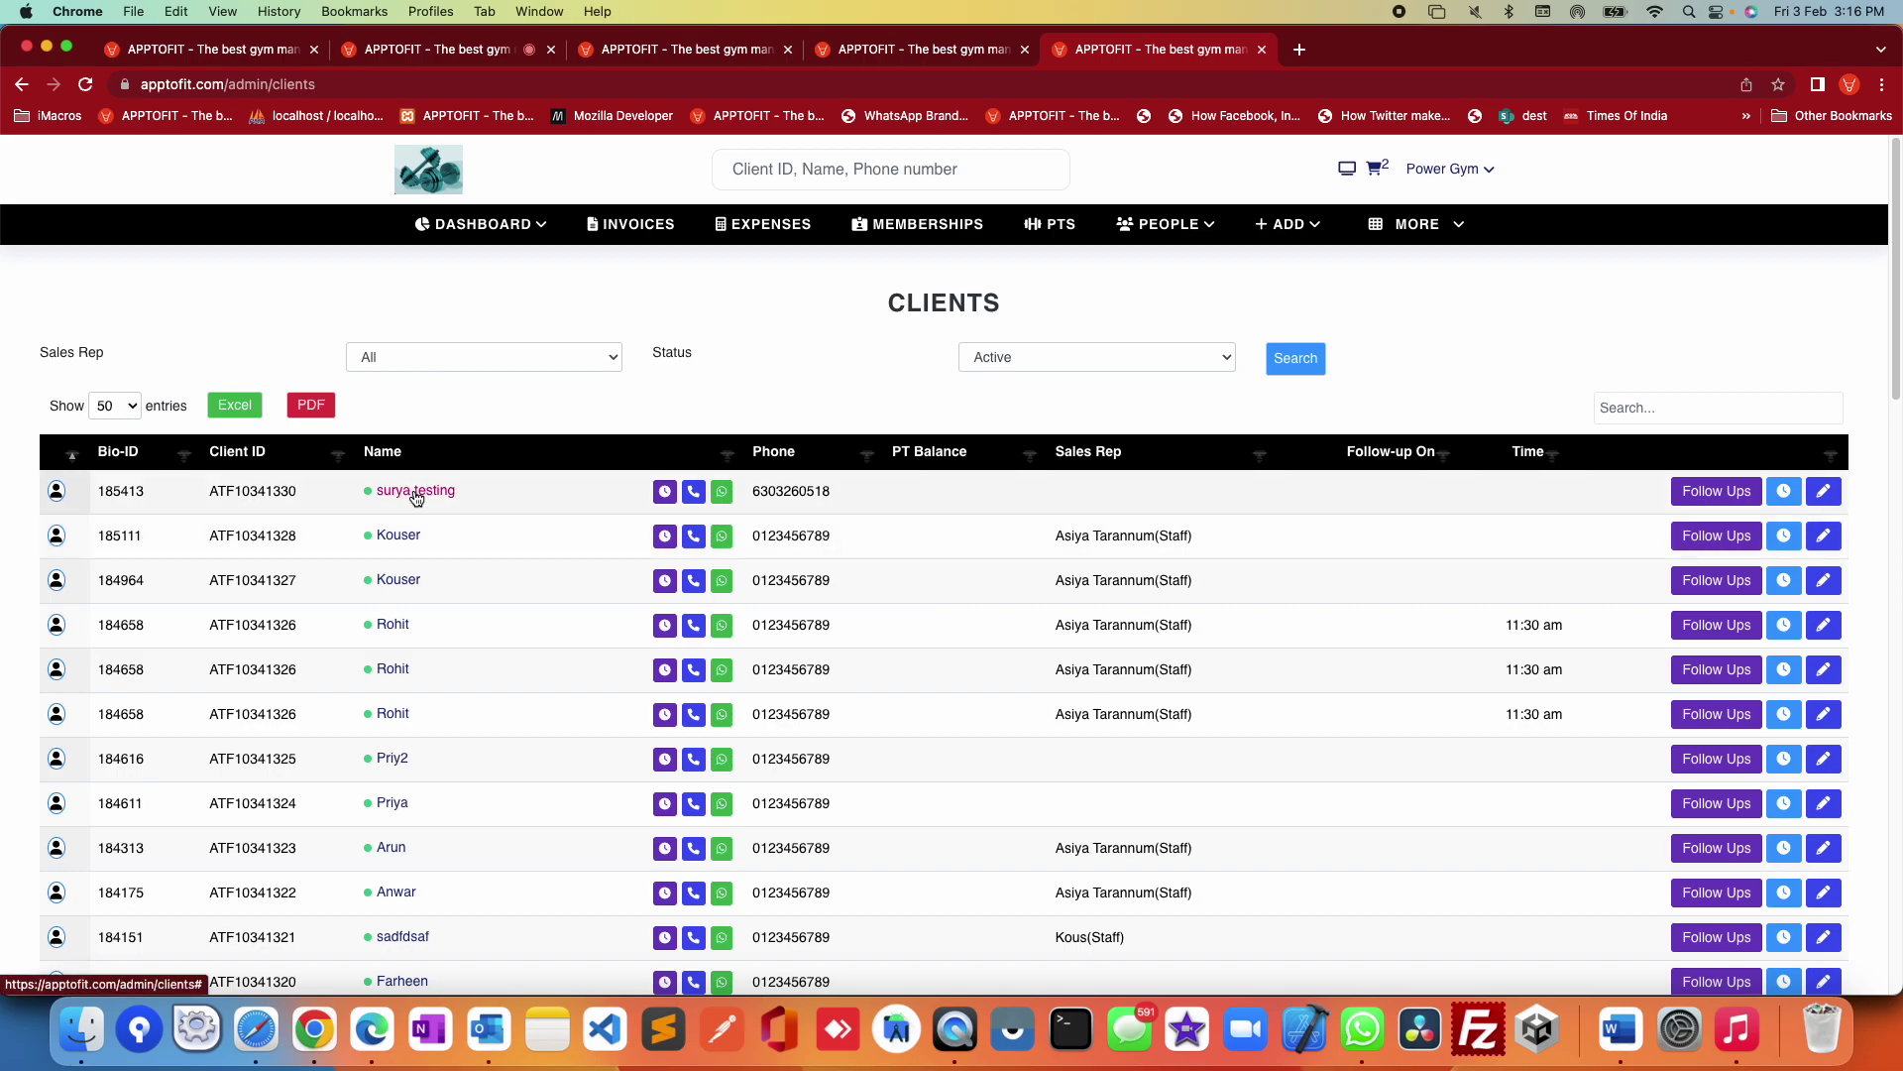
# Step: Open the first client's edit, attendance and body measurement pages in new tabs, then its workout schedules
pyautogui.click(416, 490)
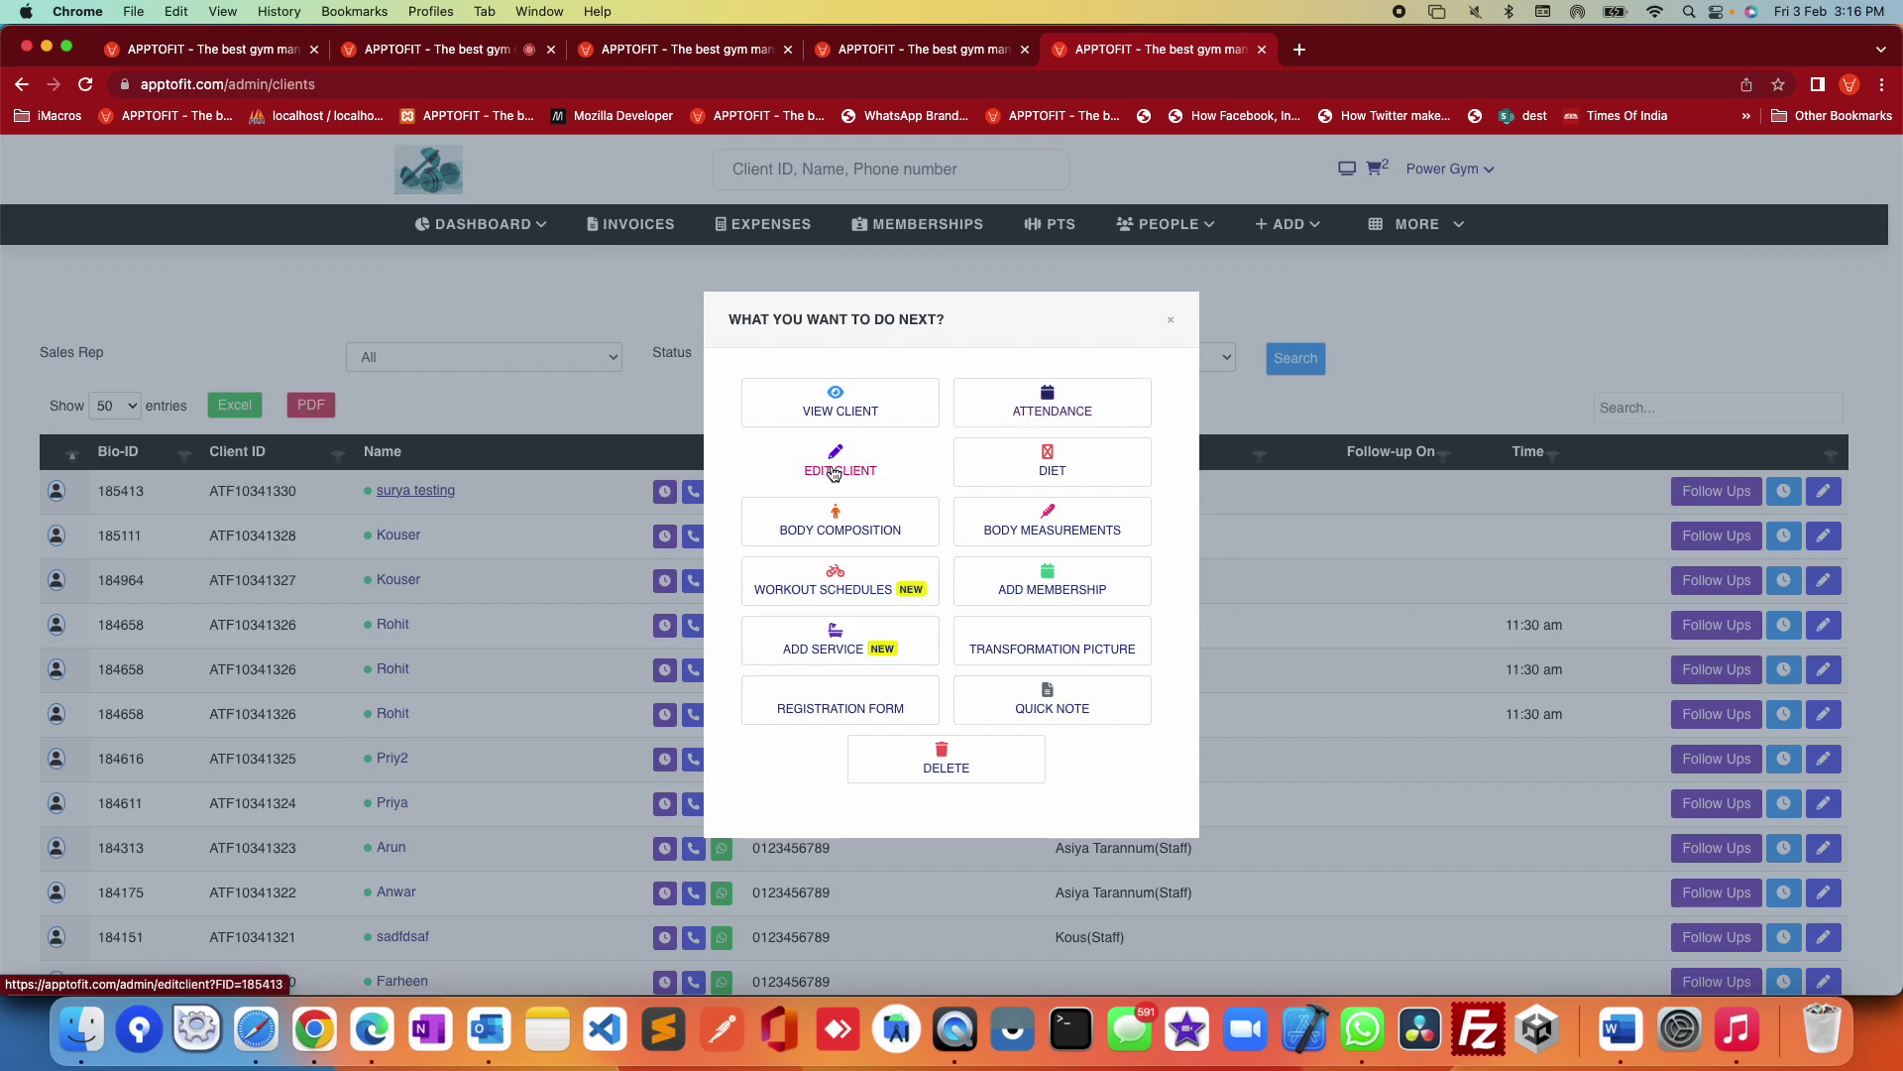
pyautogui.keyDown('super'); pyautogui.click(1038, 456); pyautogui.keyUp('super')
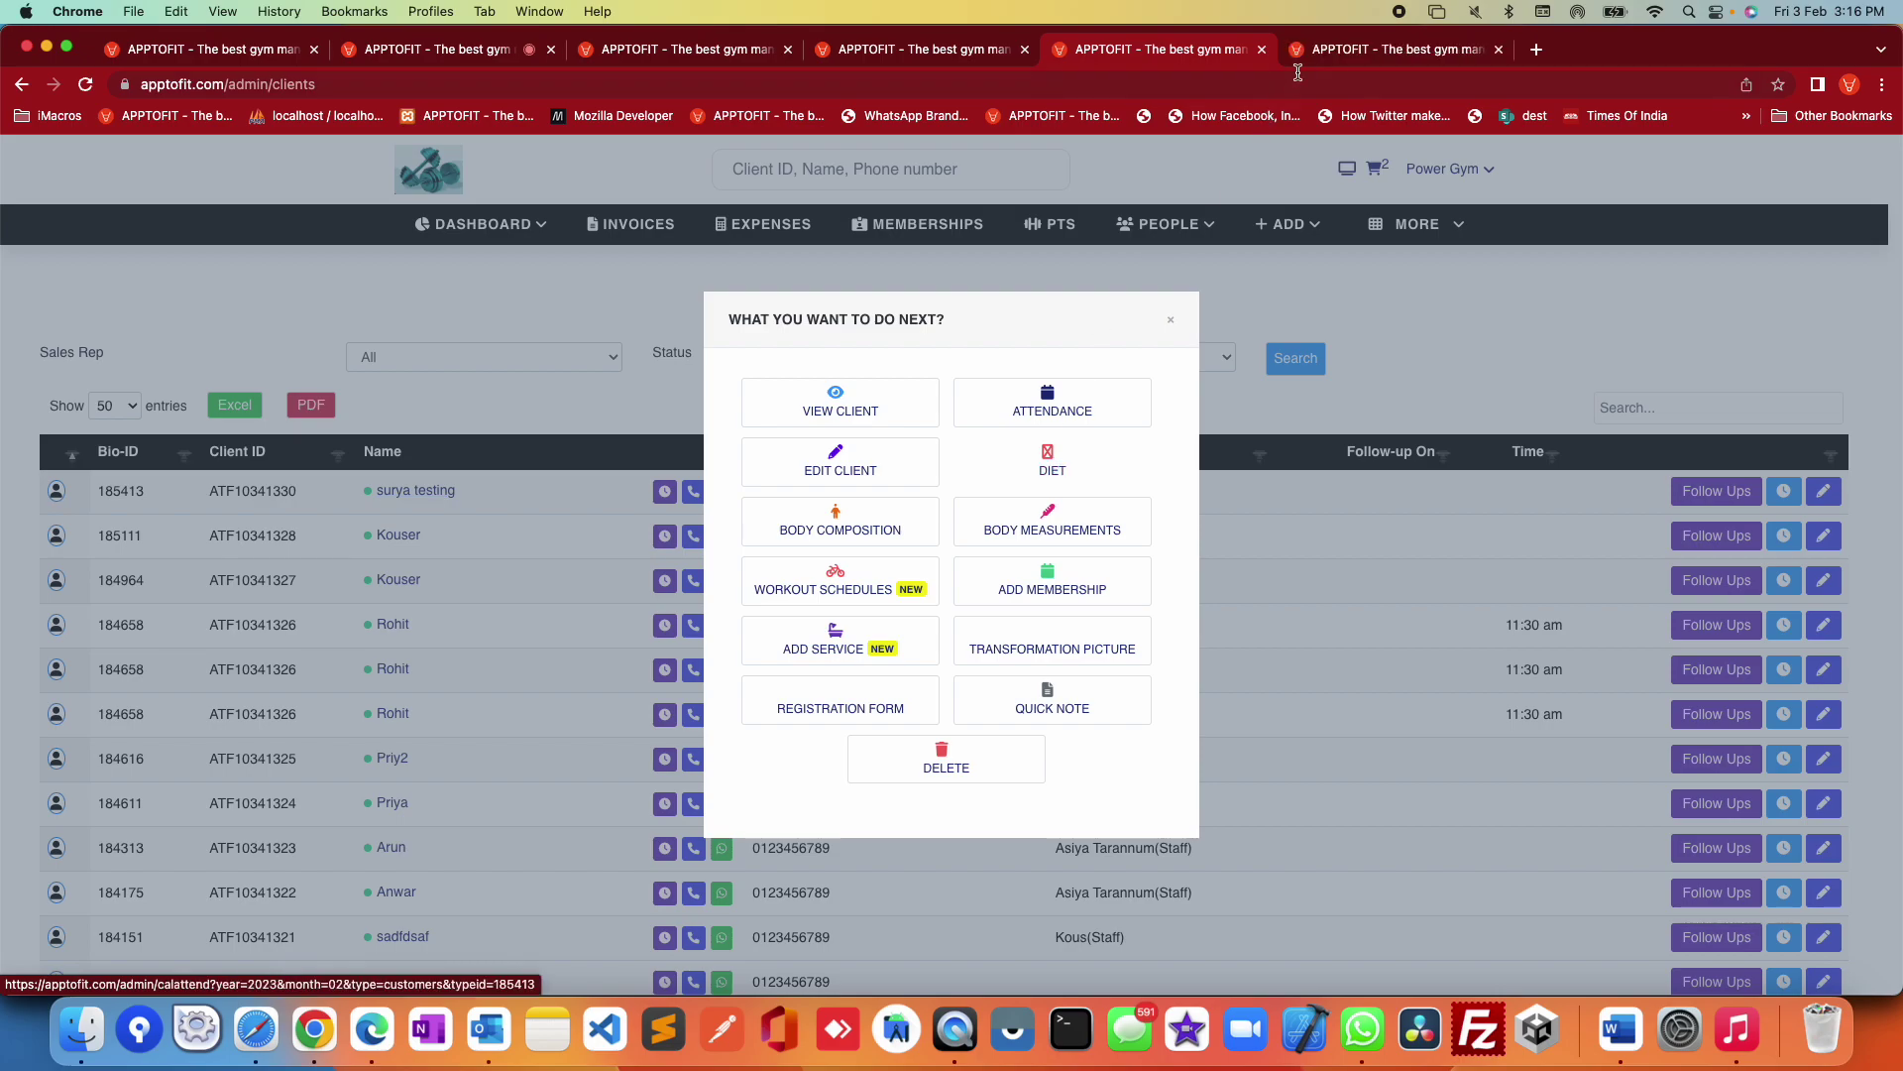
pyautogui.keyDown('super'); pyautogui.click(829, 535); pyautogui.keyUp('super')
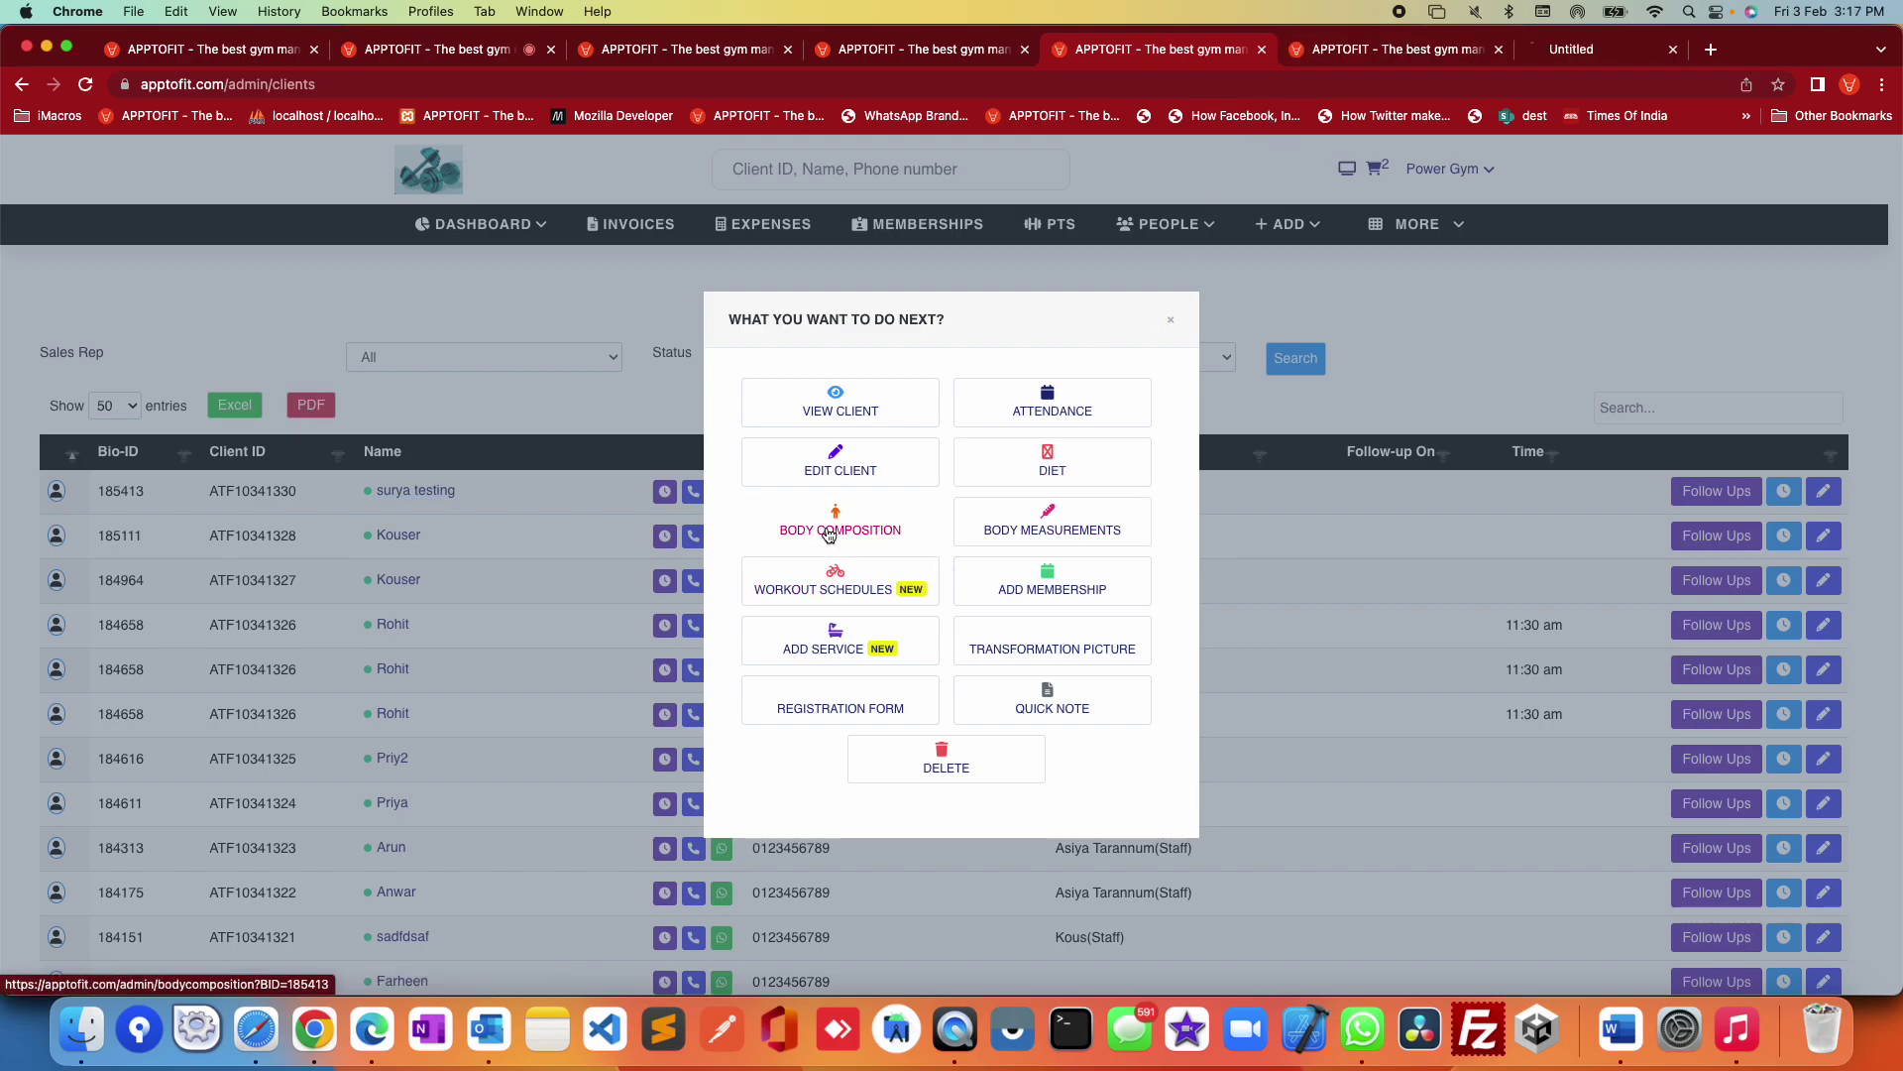
pyautogui.keyDown('super'); pyautogui.click(1050, 536); pyautogui.keyUp('super')
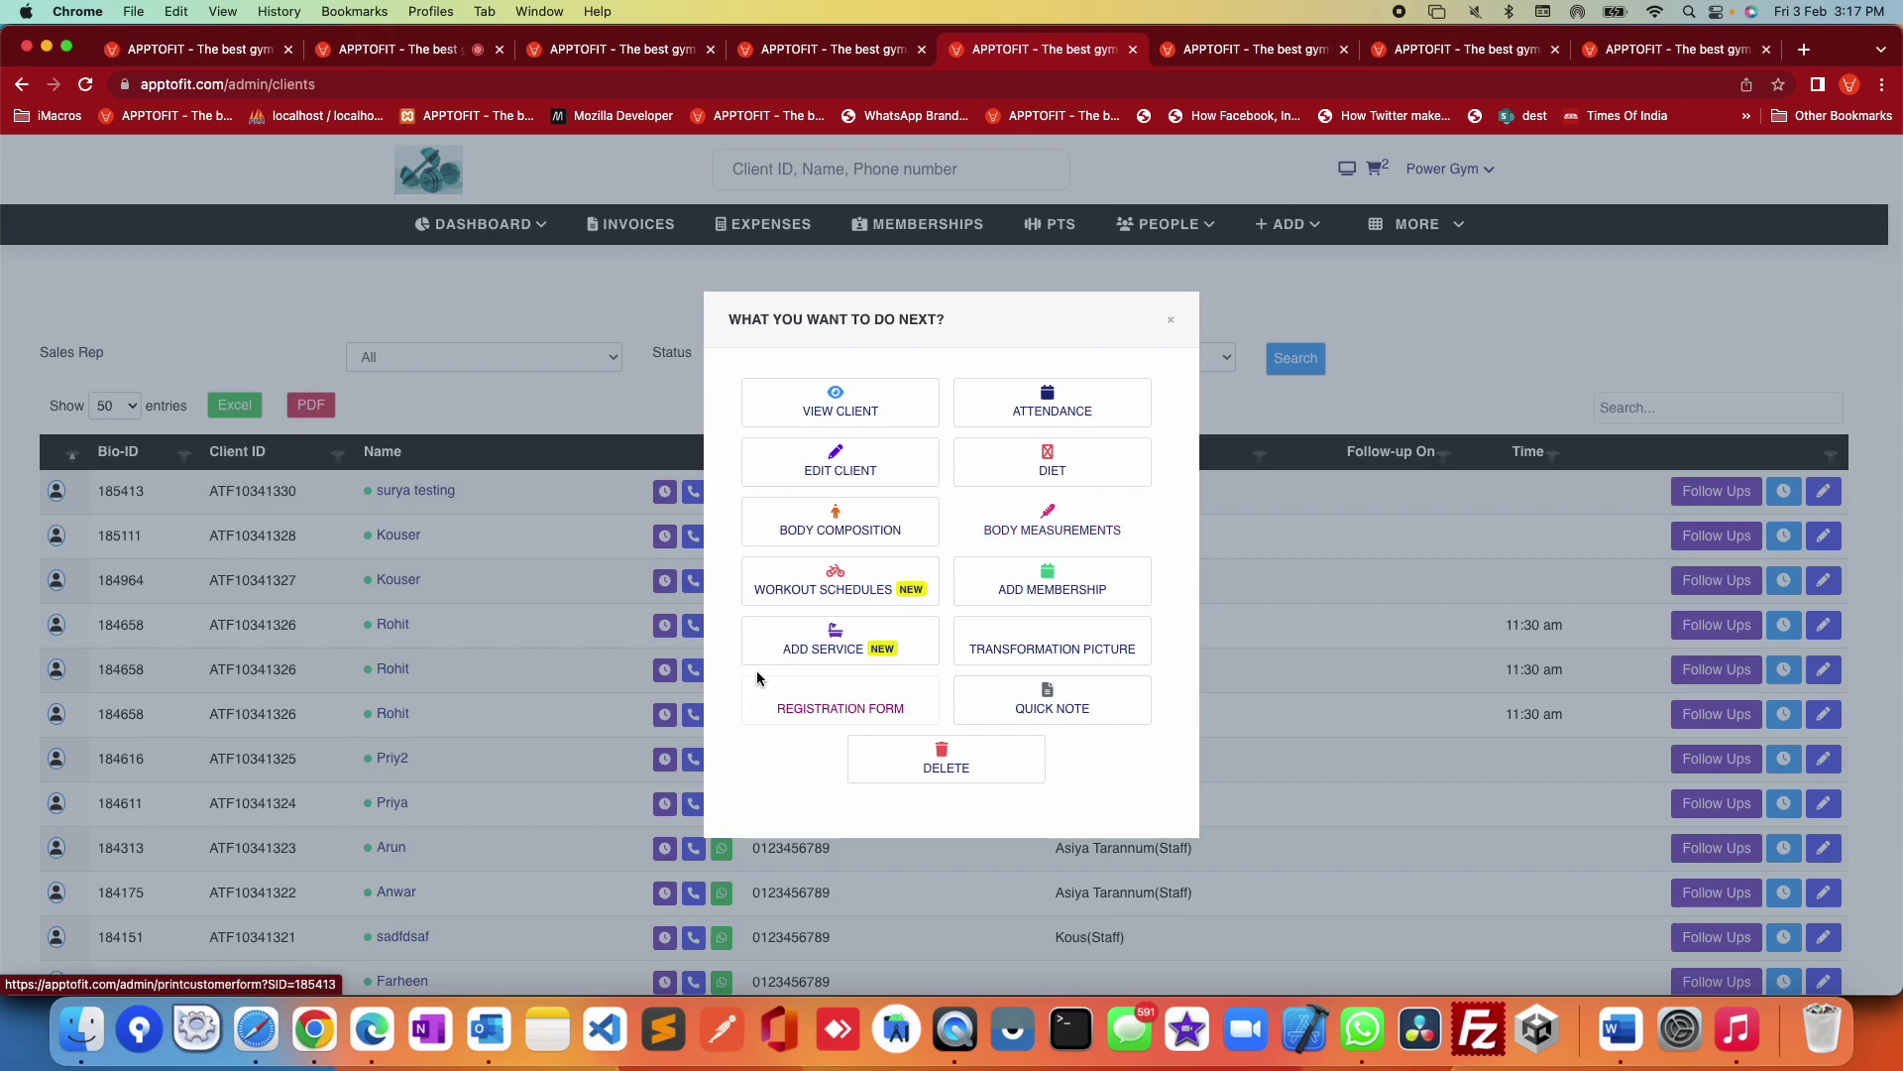
pyautogui.click(795, 599)
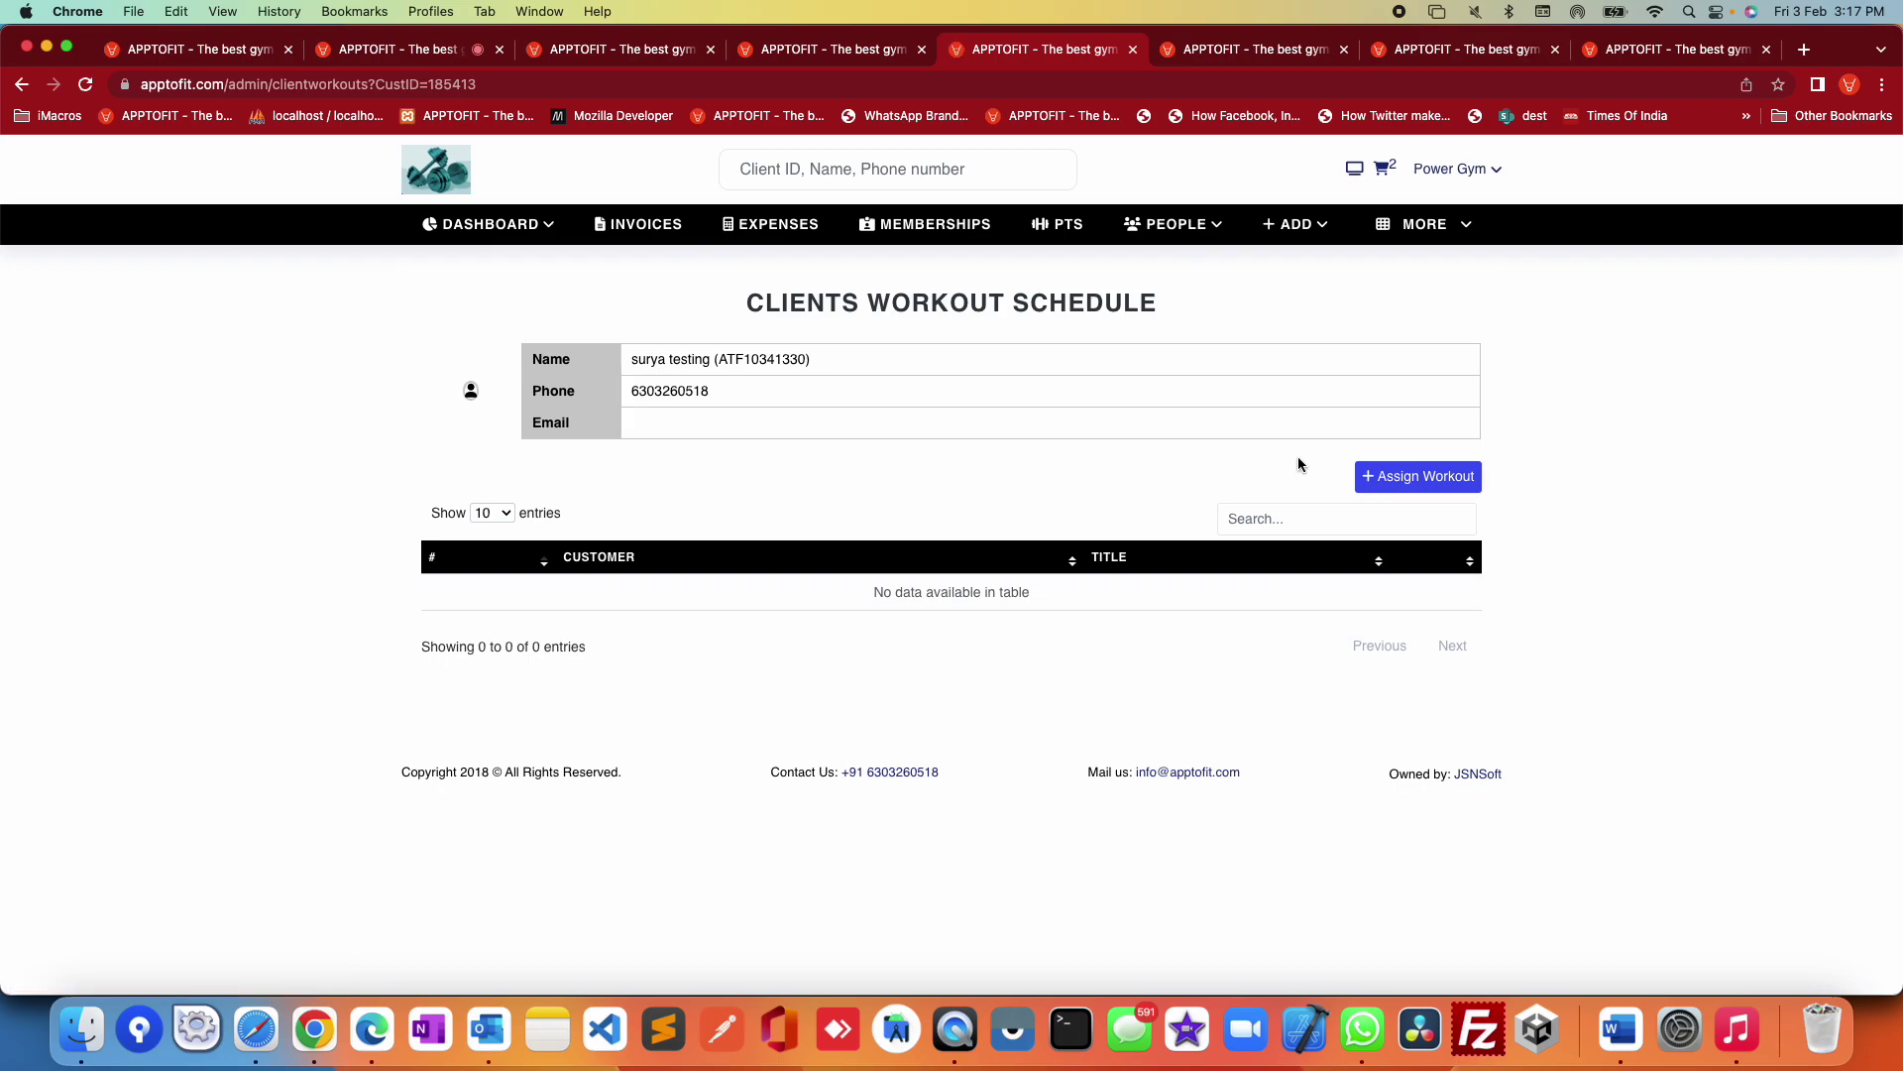
# Step: Start assigning a workout schedule to the client, choosing 25 ABS EXERCISES
pyautogui.click(1413, 480)
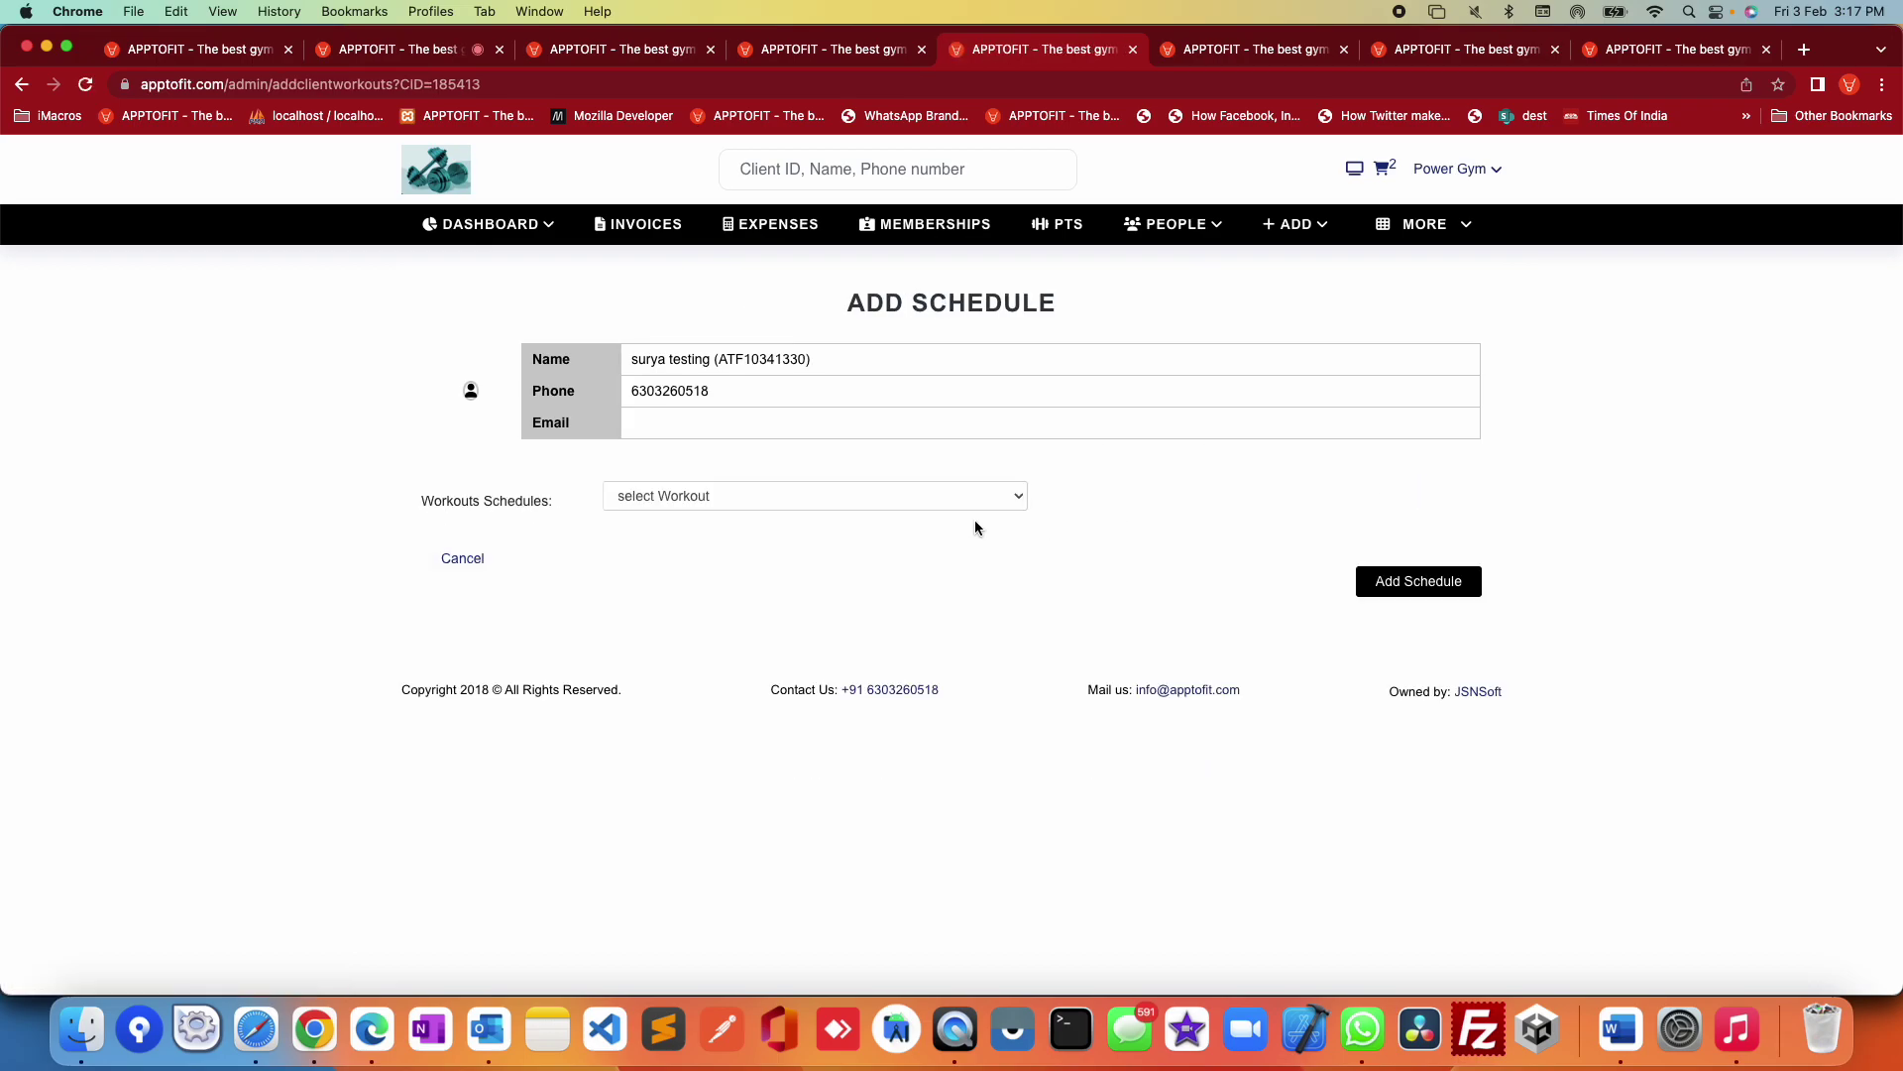
pyautogui.click(794, 494)
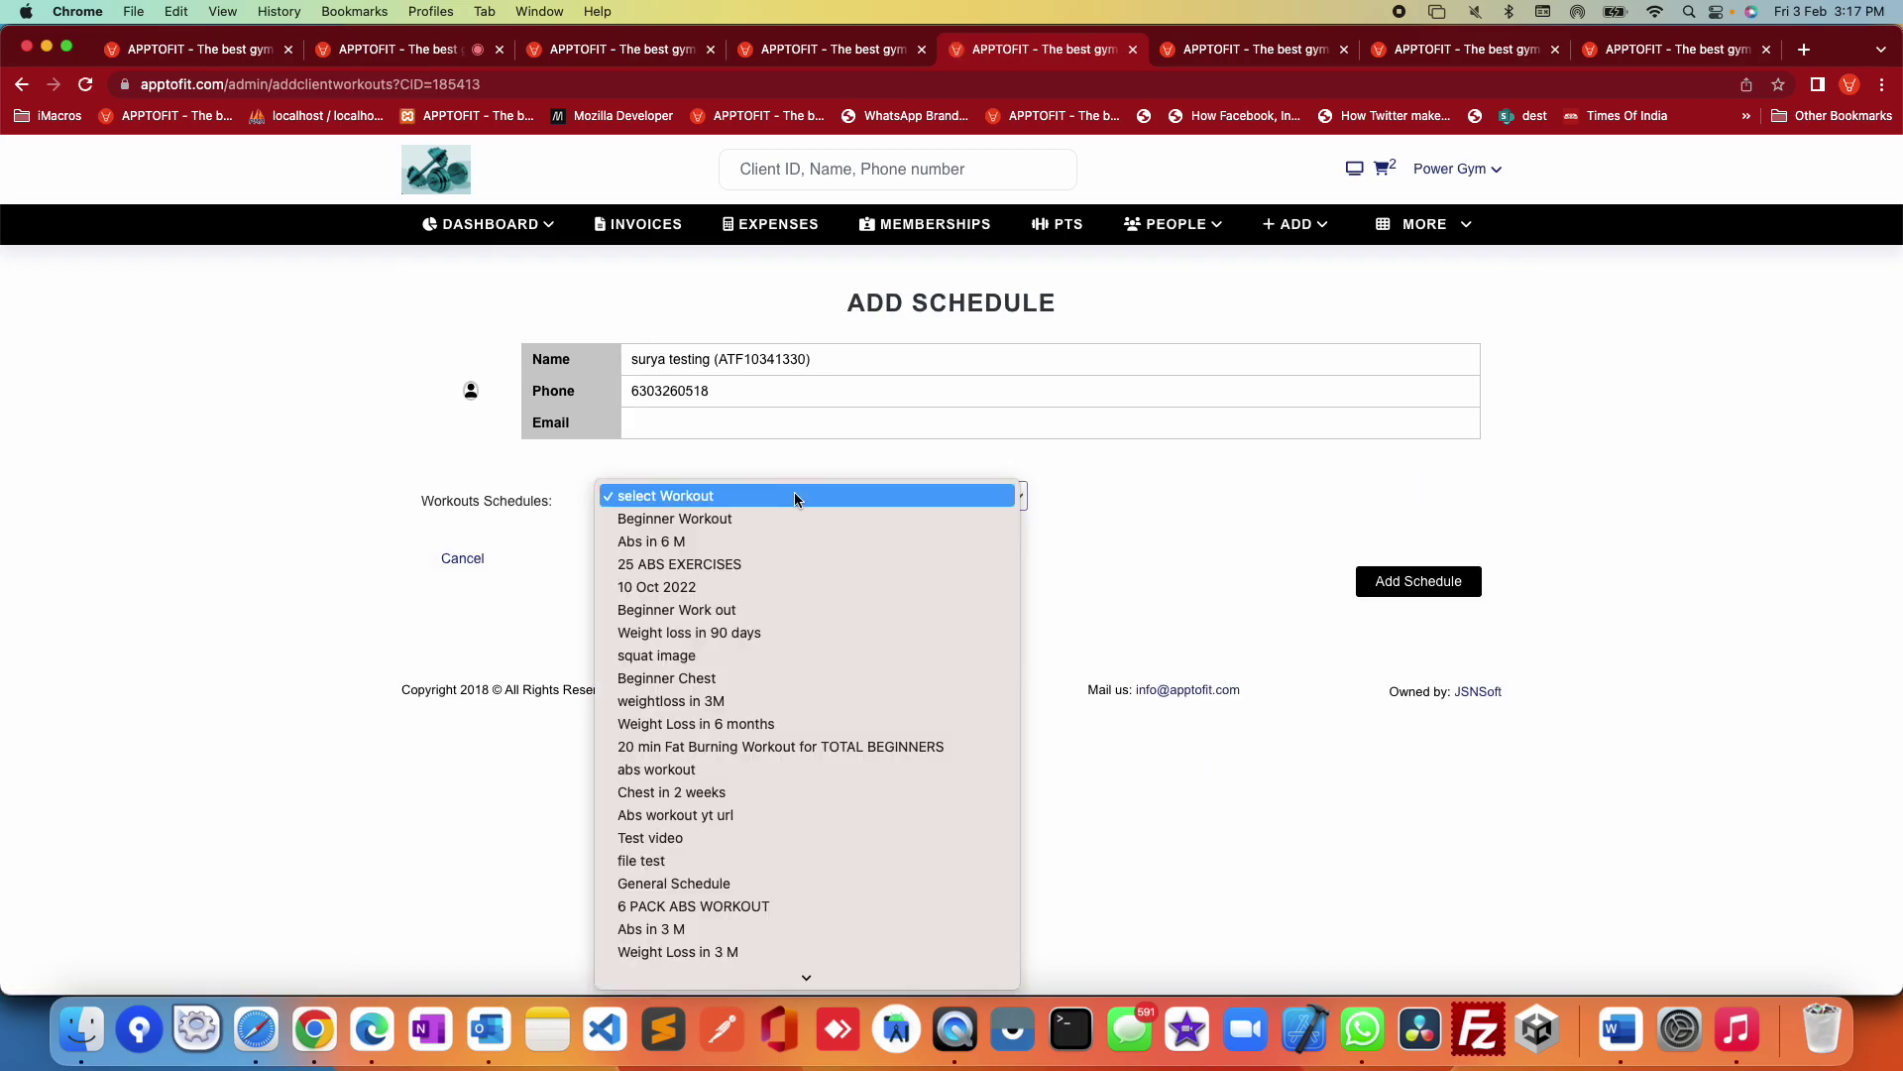
pyautogui.click(700, 562)
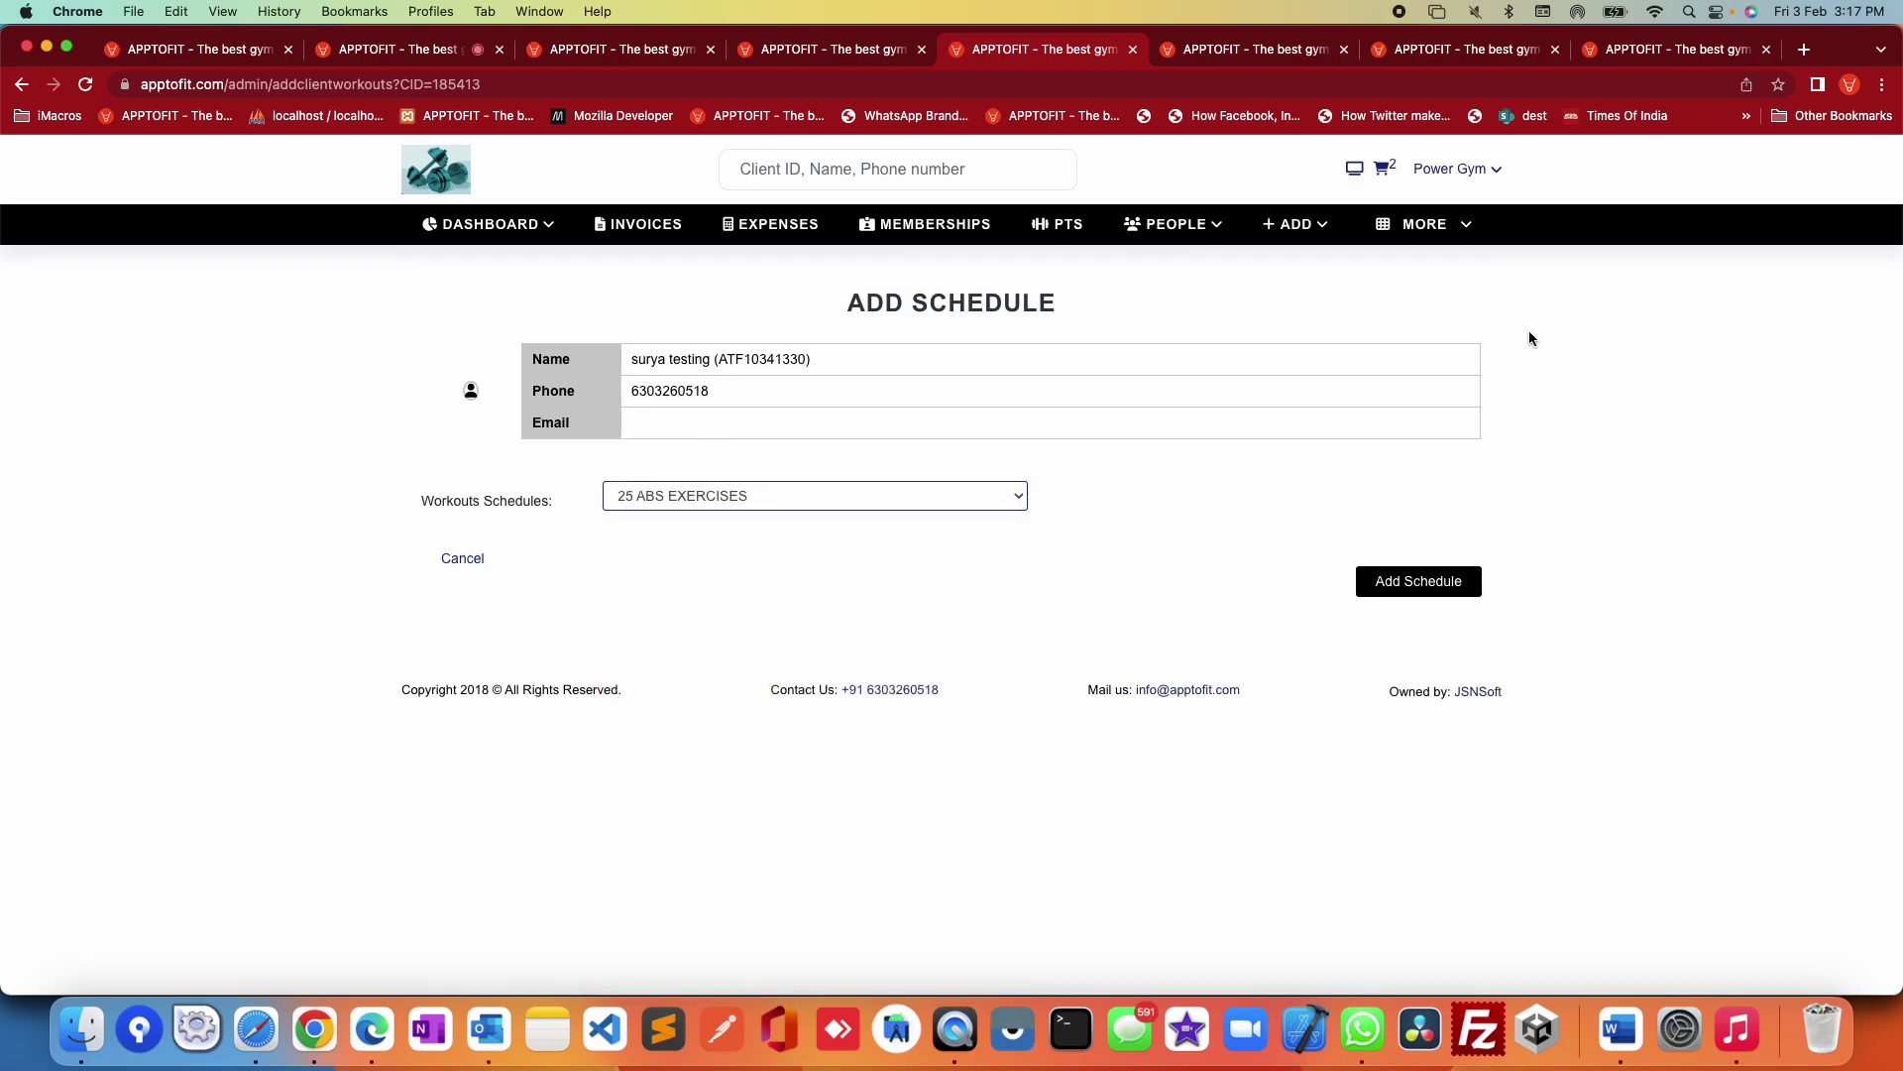
# Step: Go to the Work Out Videos page from the MORE menu
pyautogui.click(1424, 224)
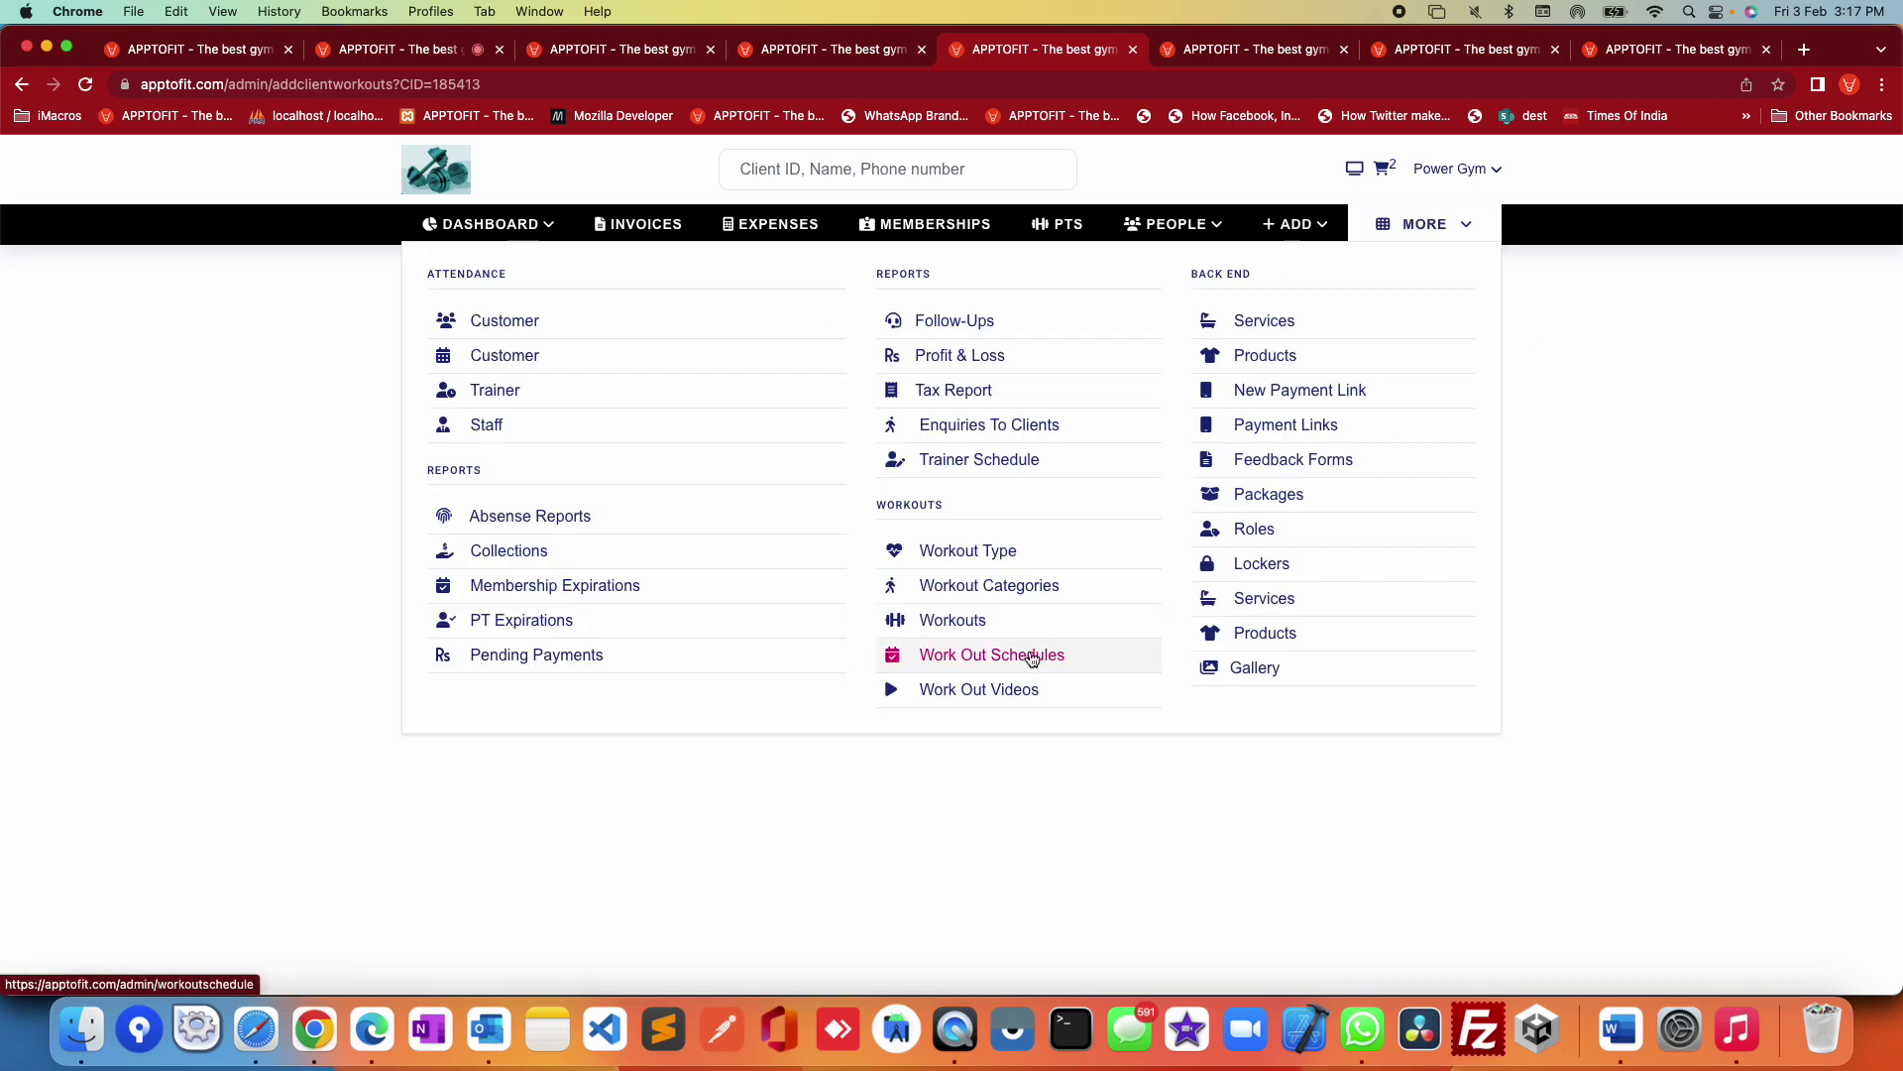
pyautogui.click(1649, 444)
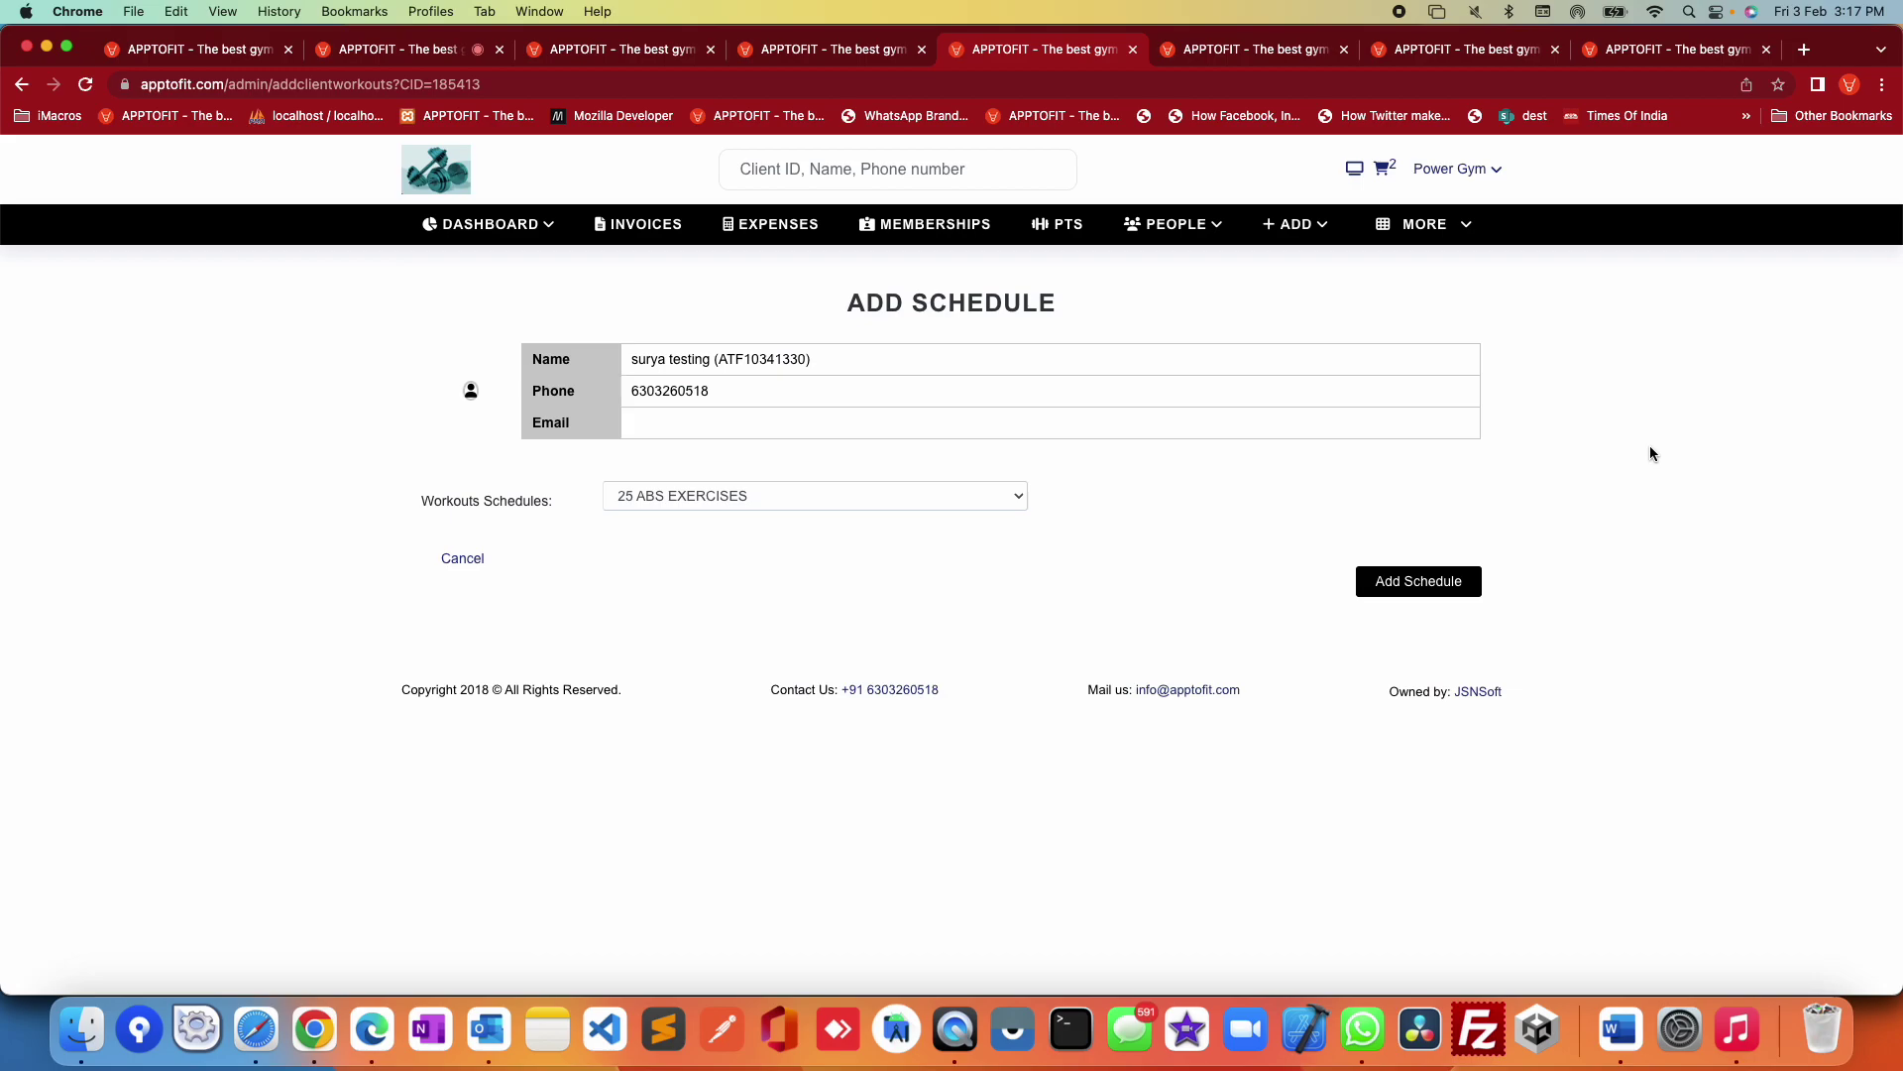
pyautogui.click(1465, 230)
pyautogui.click(971, 692)
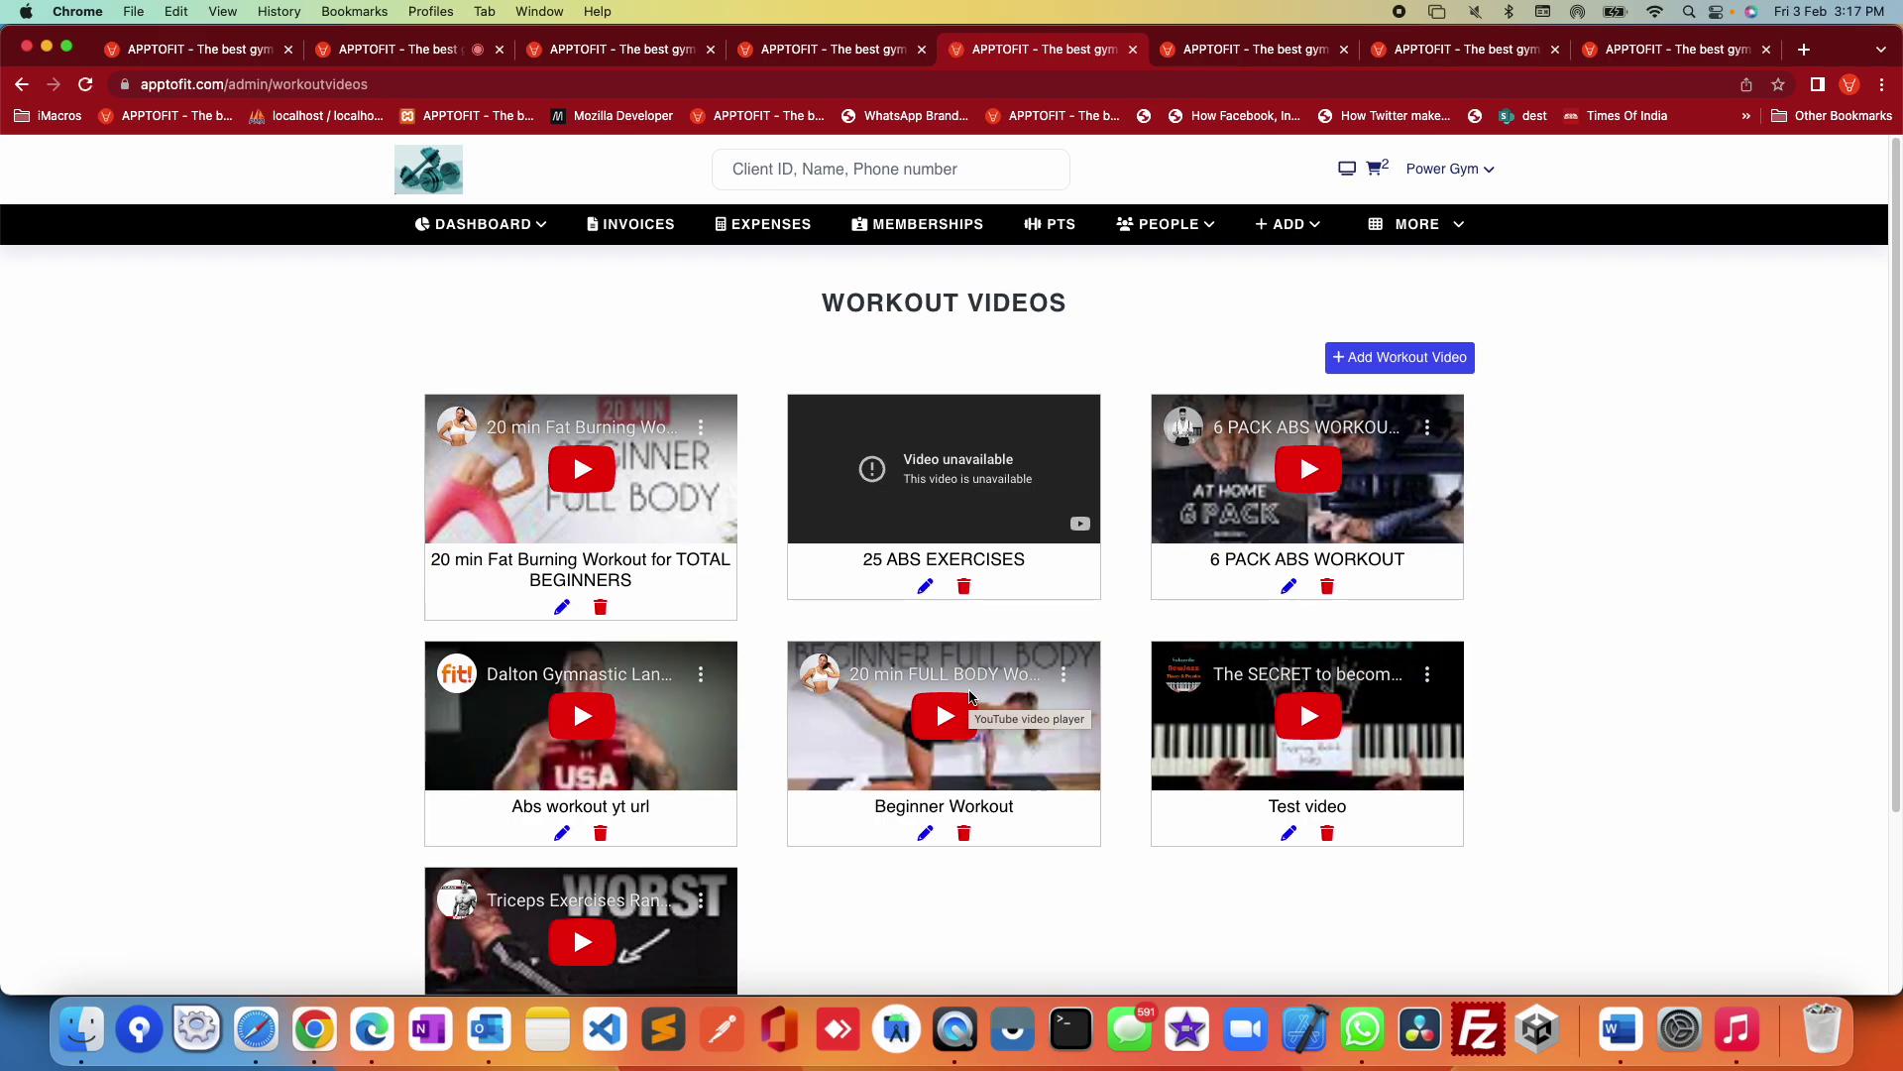
# Step: Open the Add Workout Video form, then go back to the client's workout schedules
pyautogui.click(1348, 354)
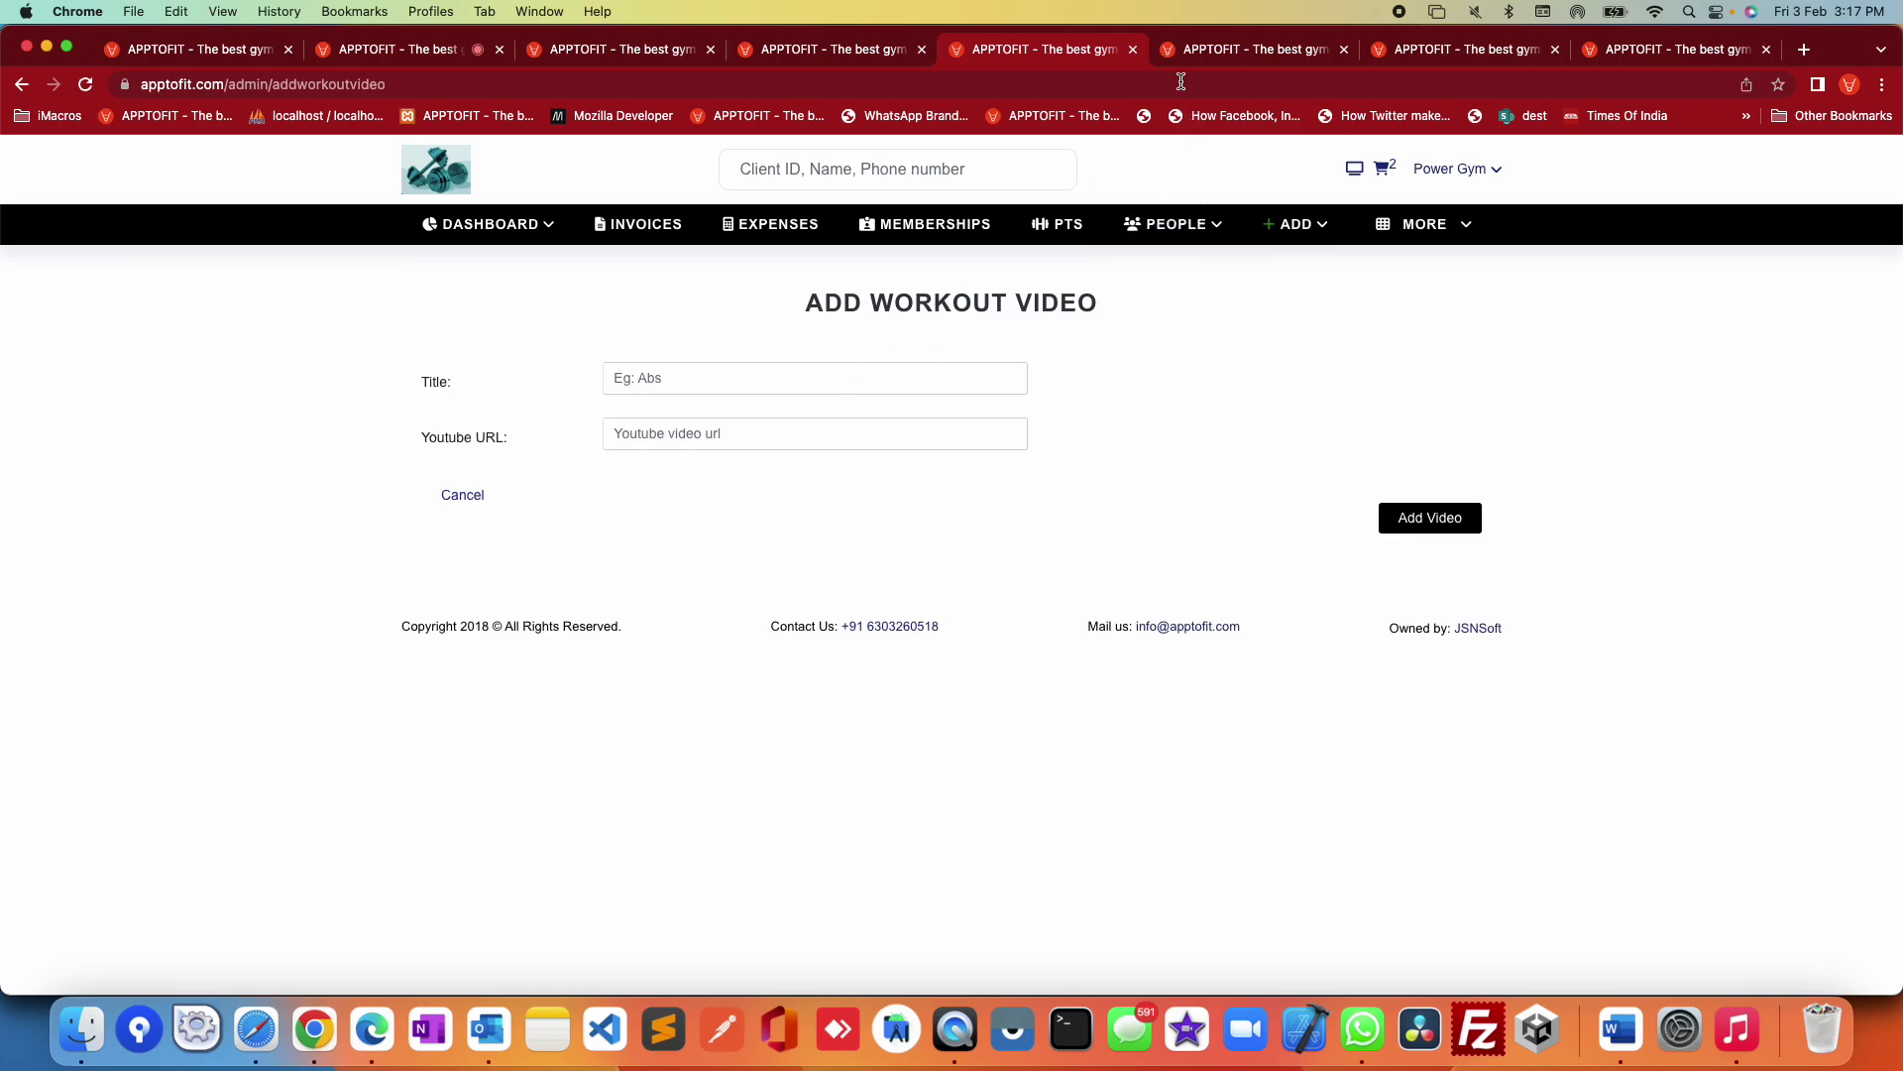
pyautogui.click(16, 85)
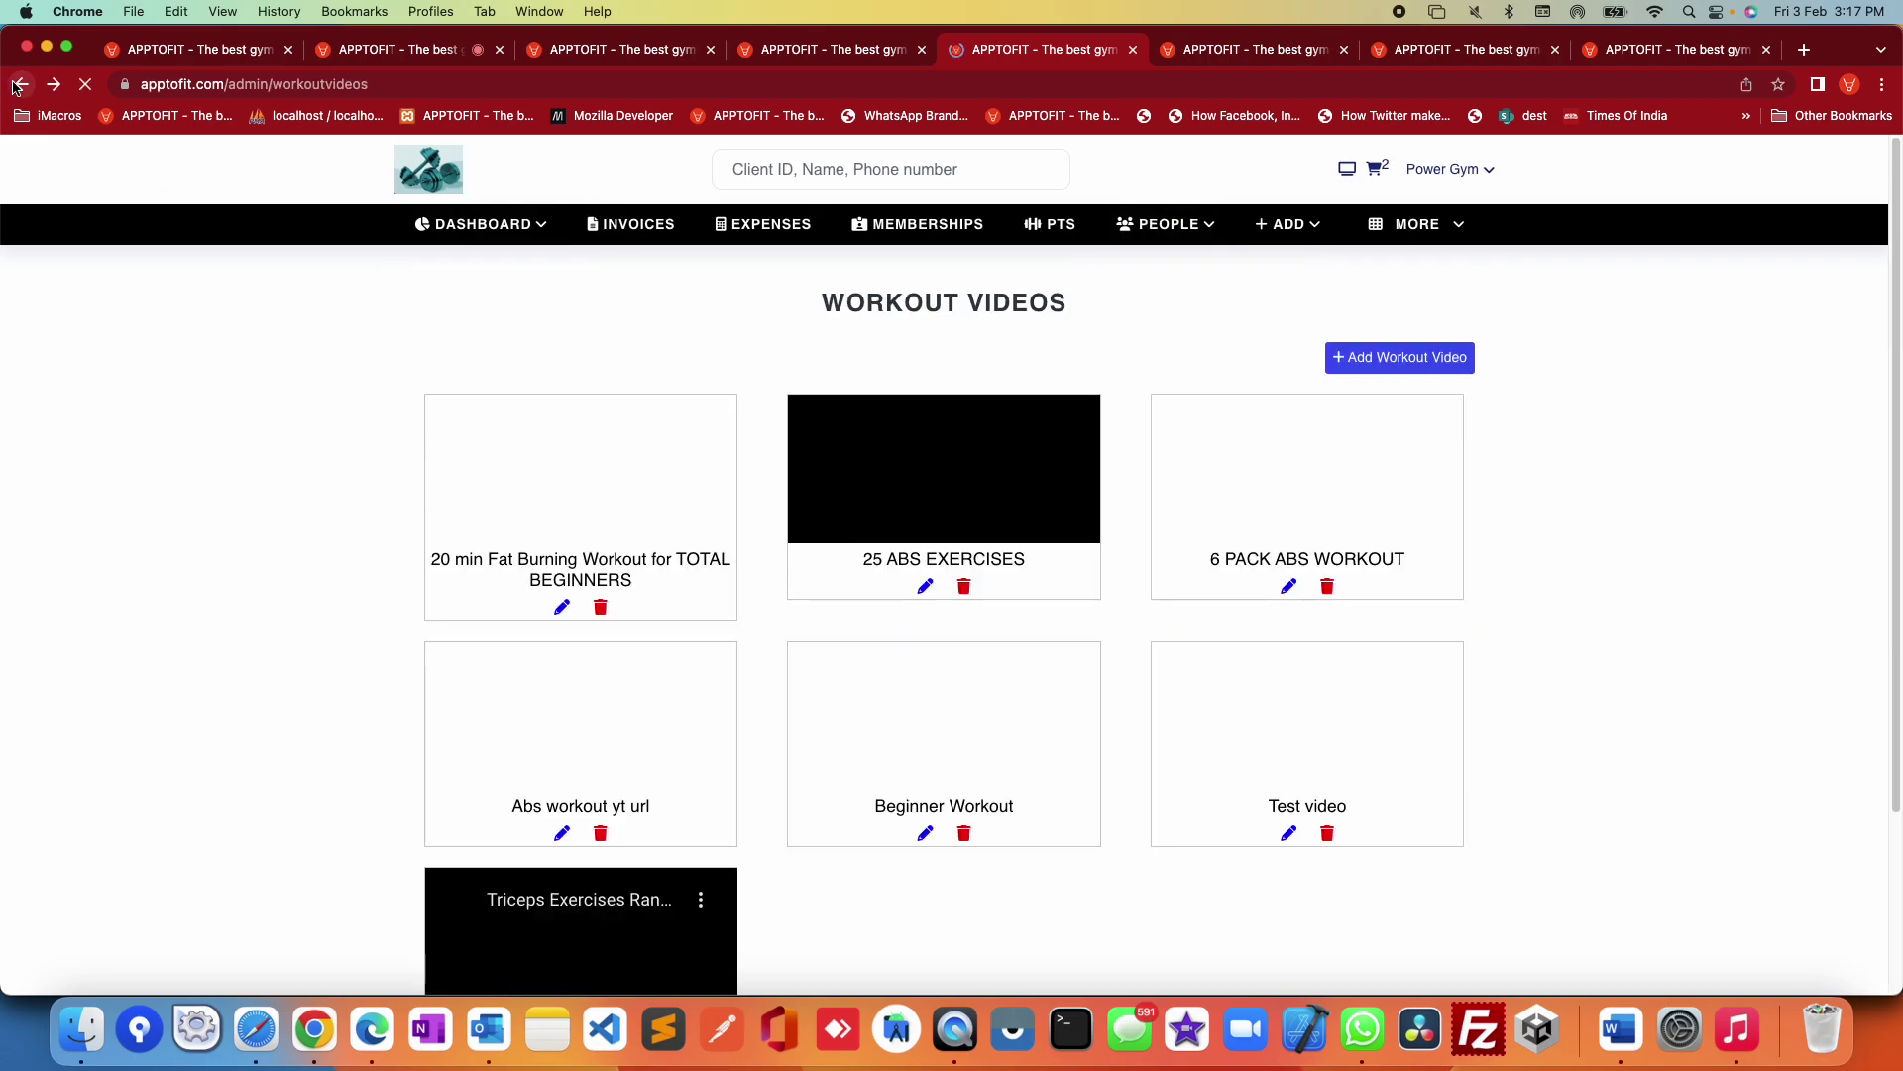
pyautogui.click(16, 86)
pyautogui.click(22, 85)
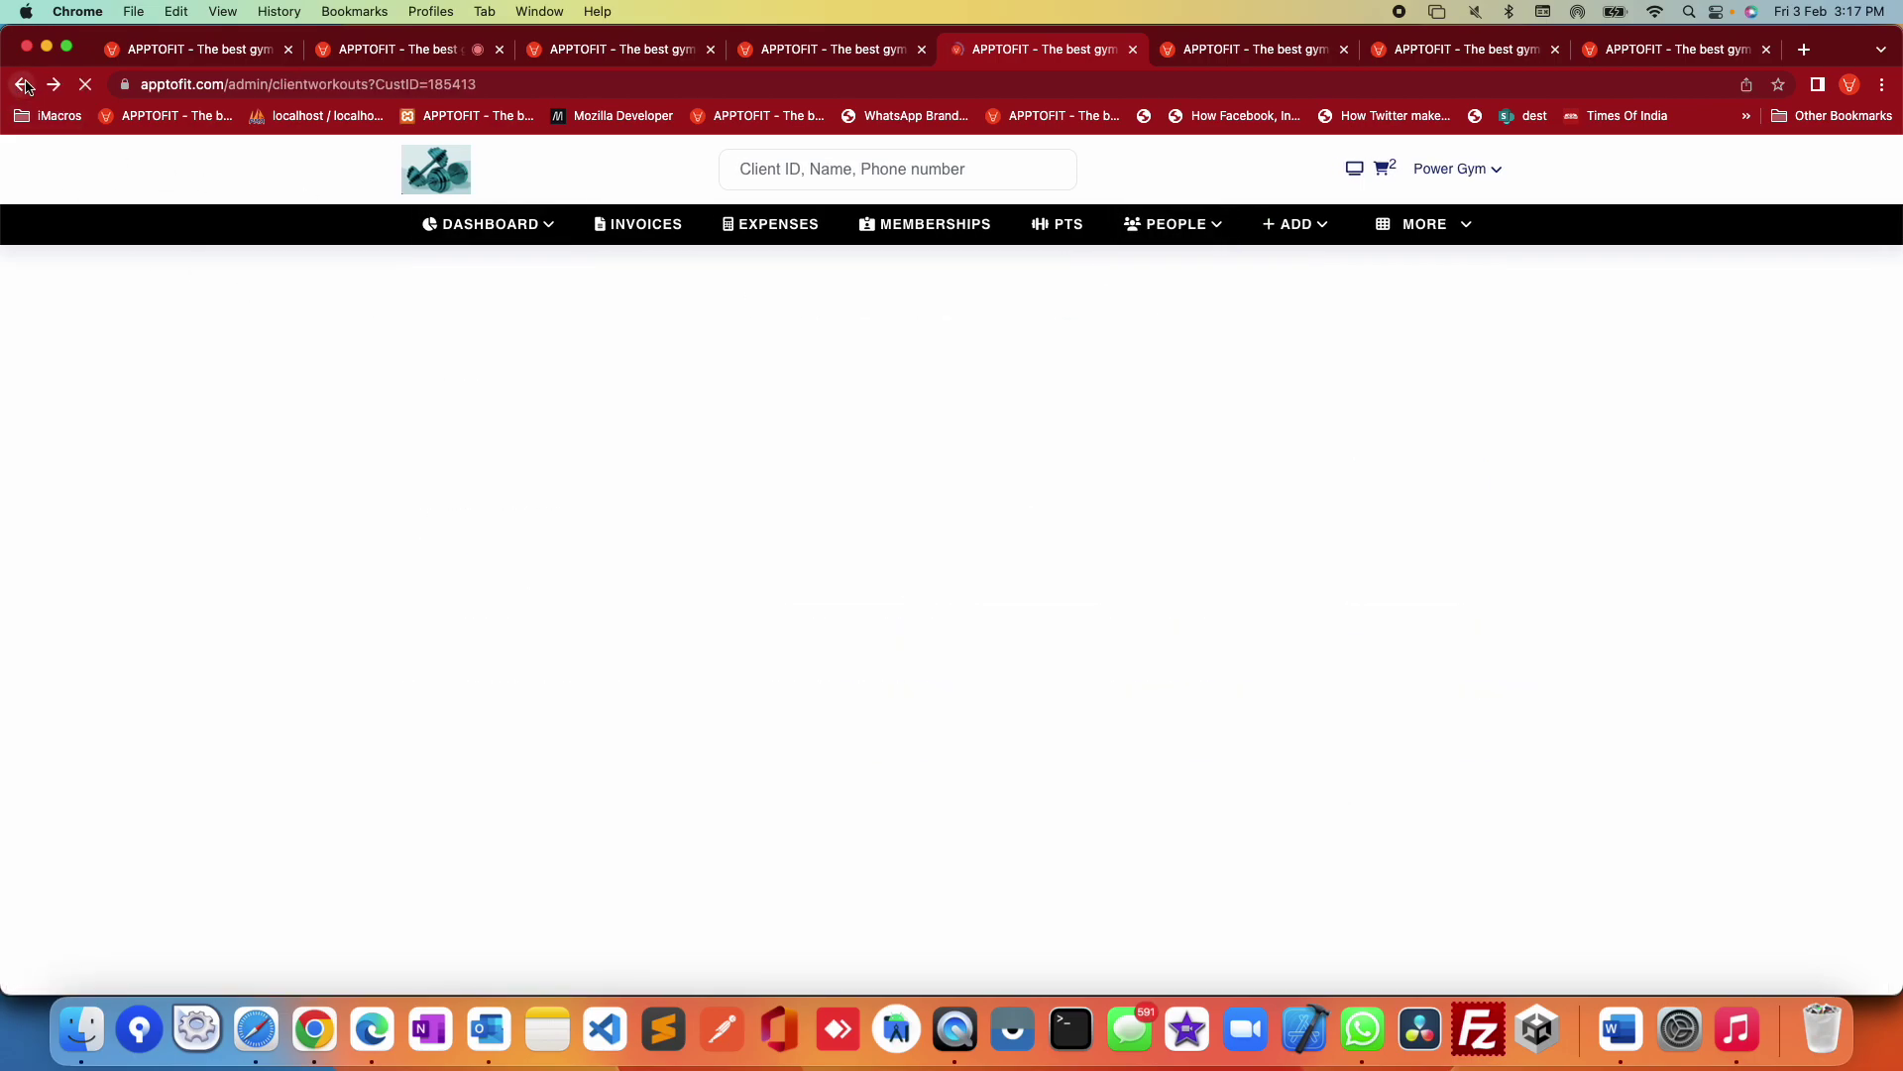
# Step: Return to the Clients list and bring up the first client's action choices
pyautogui.click(1261, 224)
pyautogui.click(1170, 224)
pyautogui.click(1210, 268)
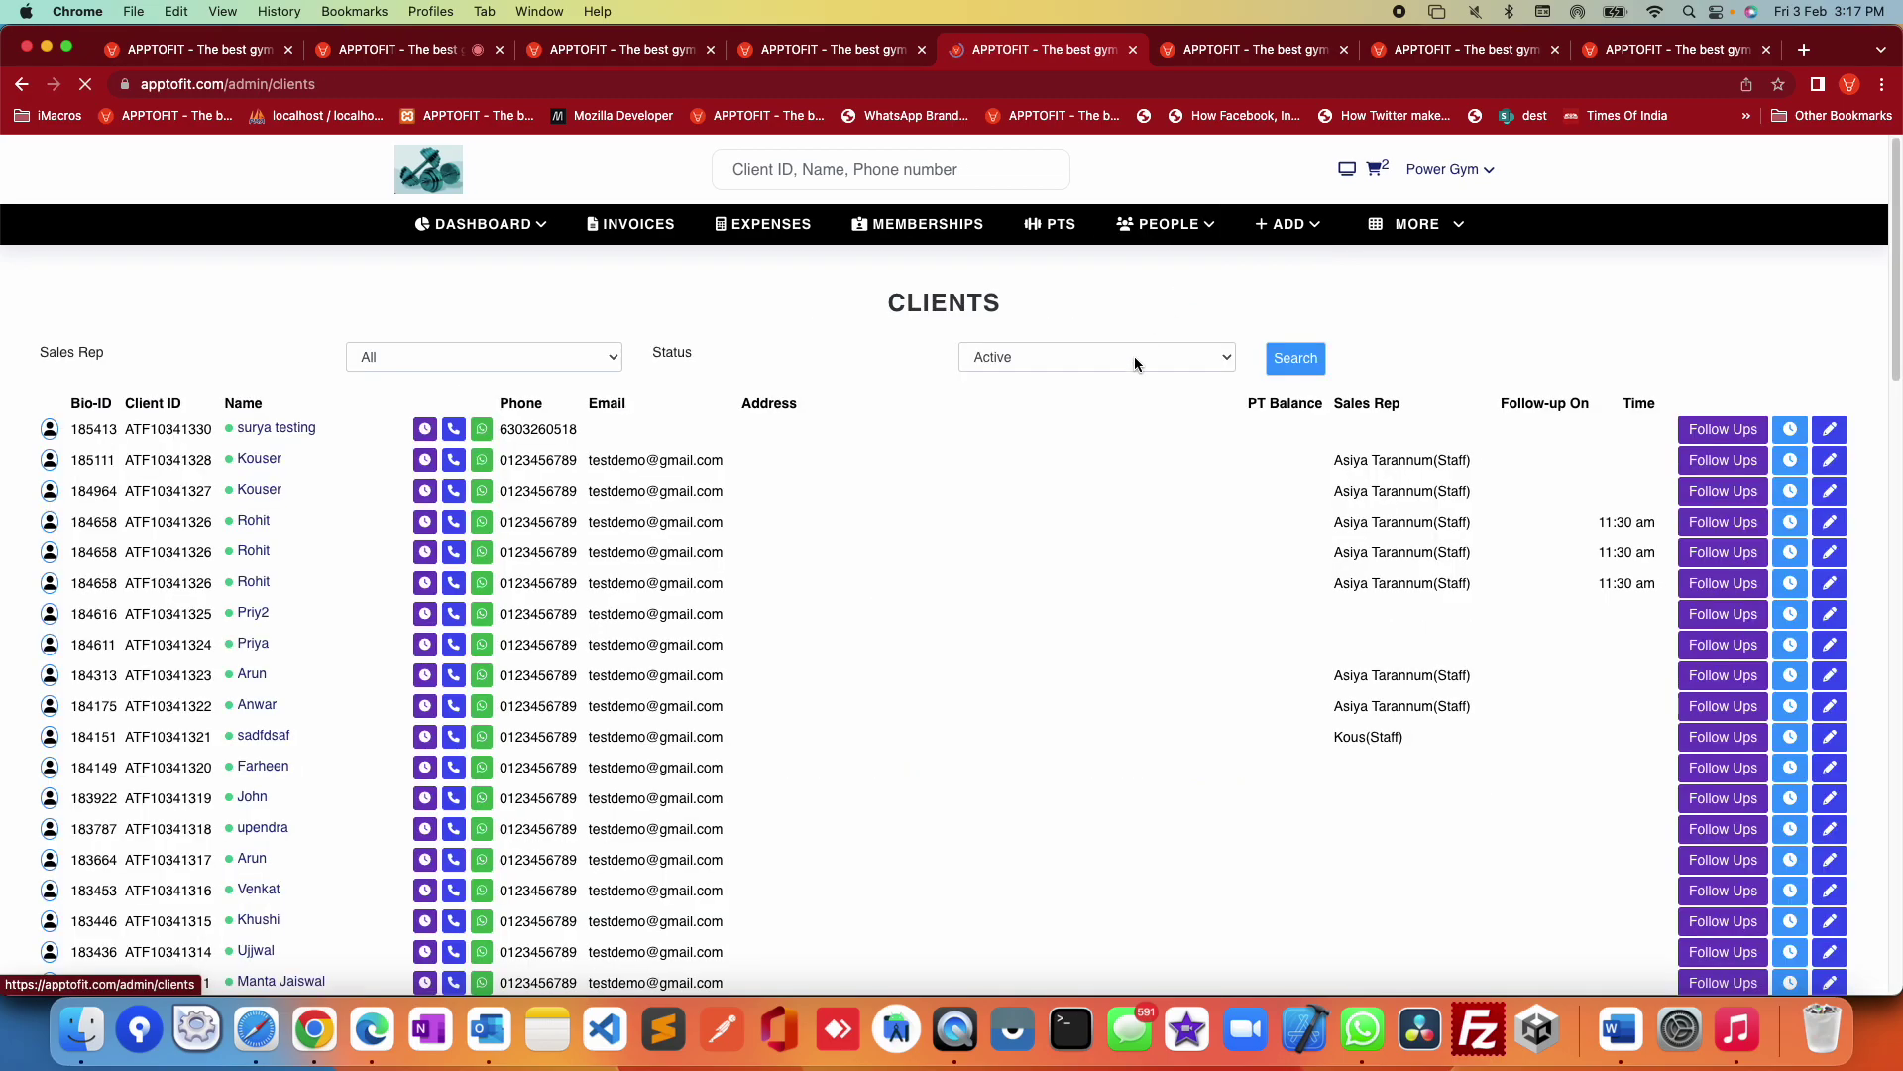
pyautogui.click(416, 491)
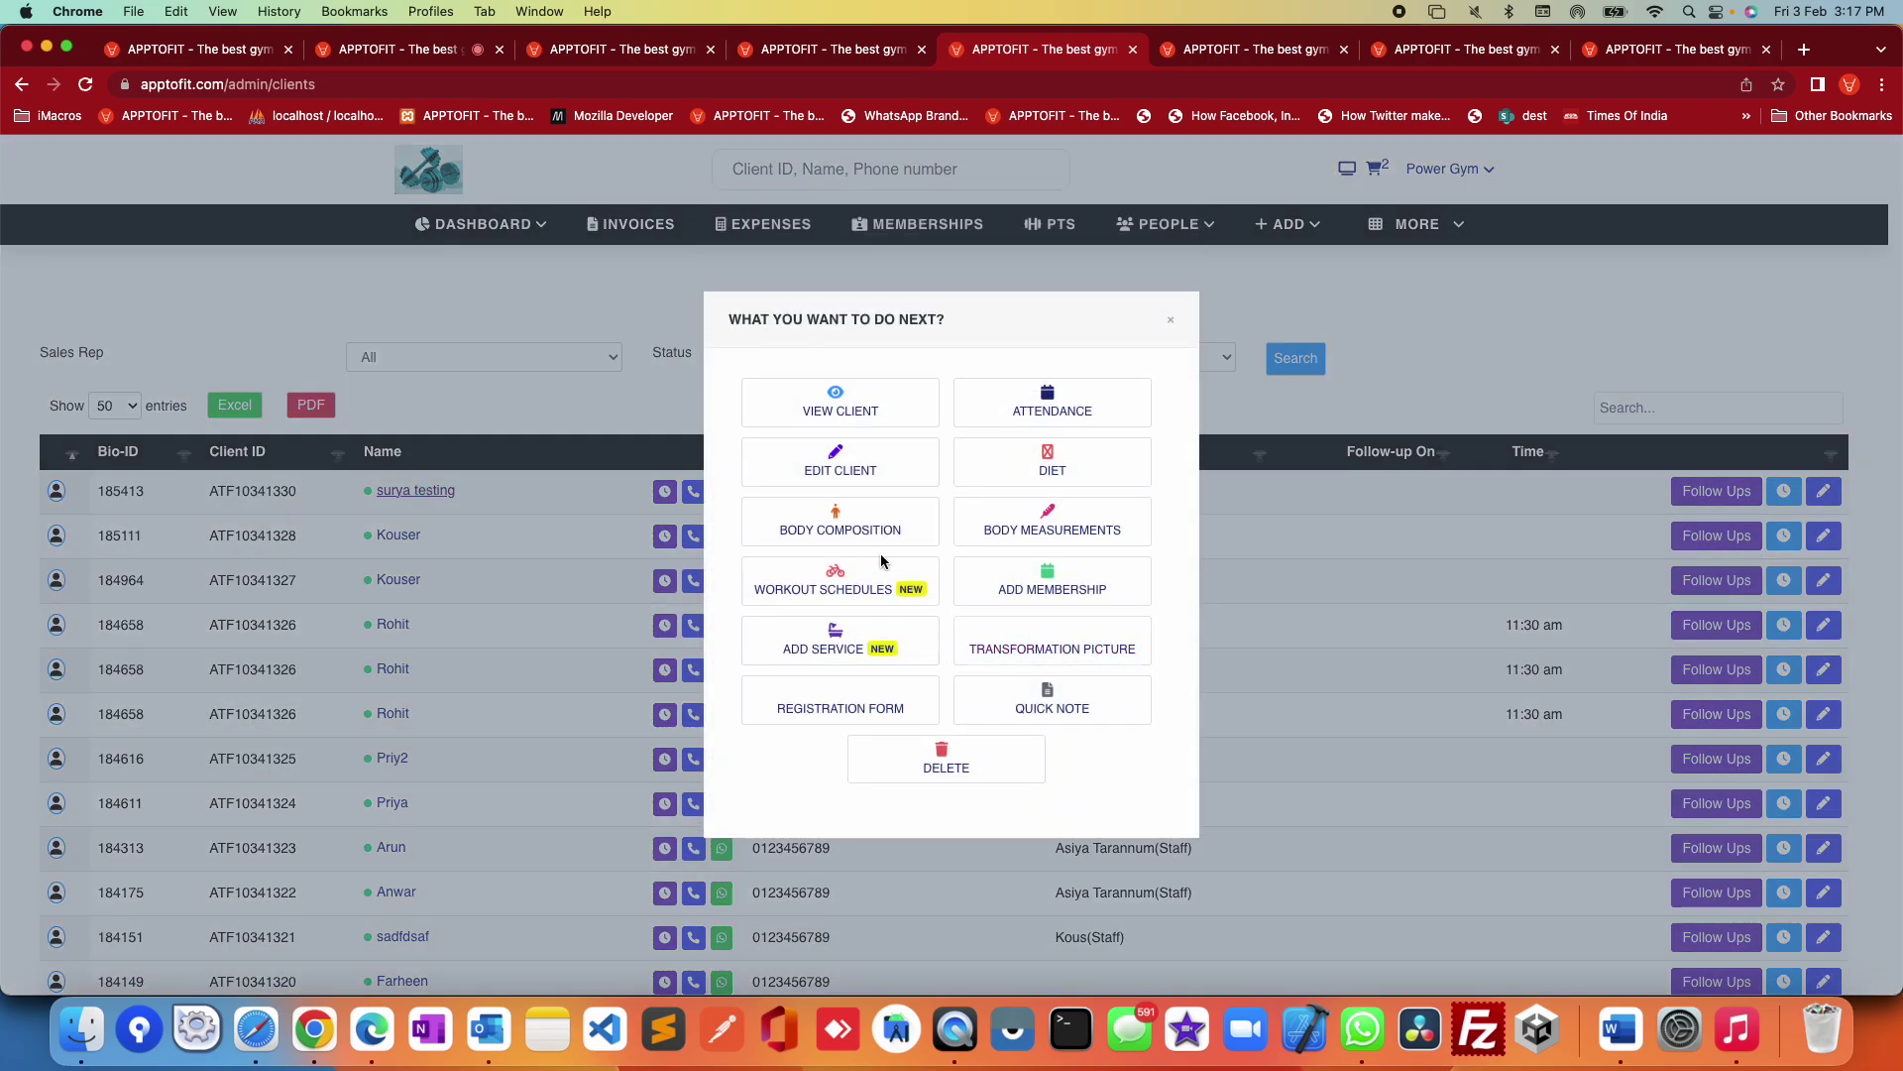
# Step: Open the client's Add Diet form and review its meal rows and Pre-Workout time choices
pyautogui.click(1036, 458)
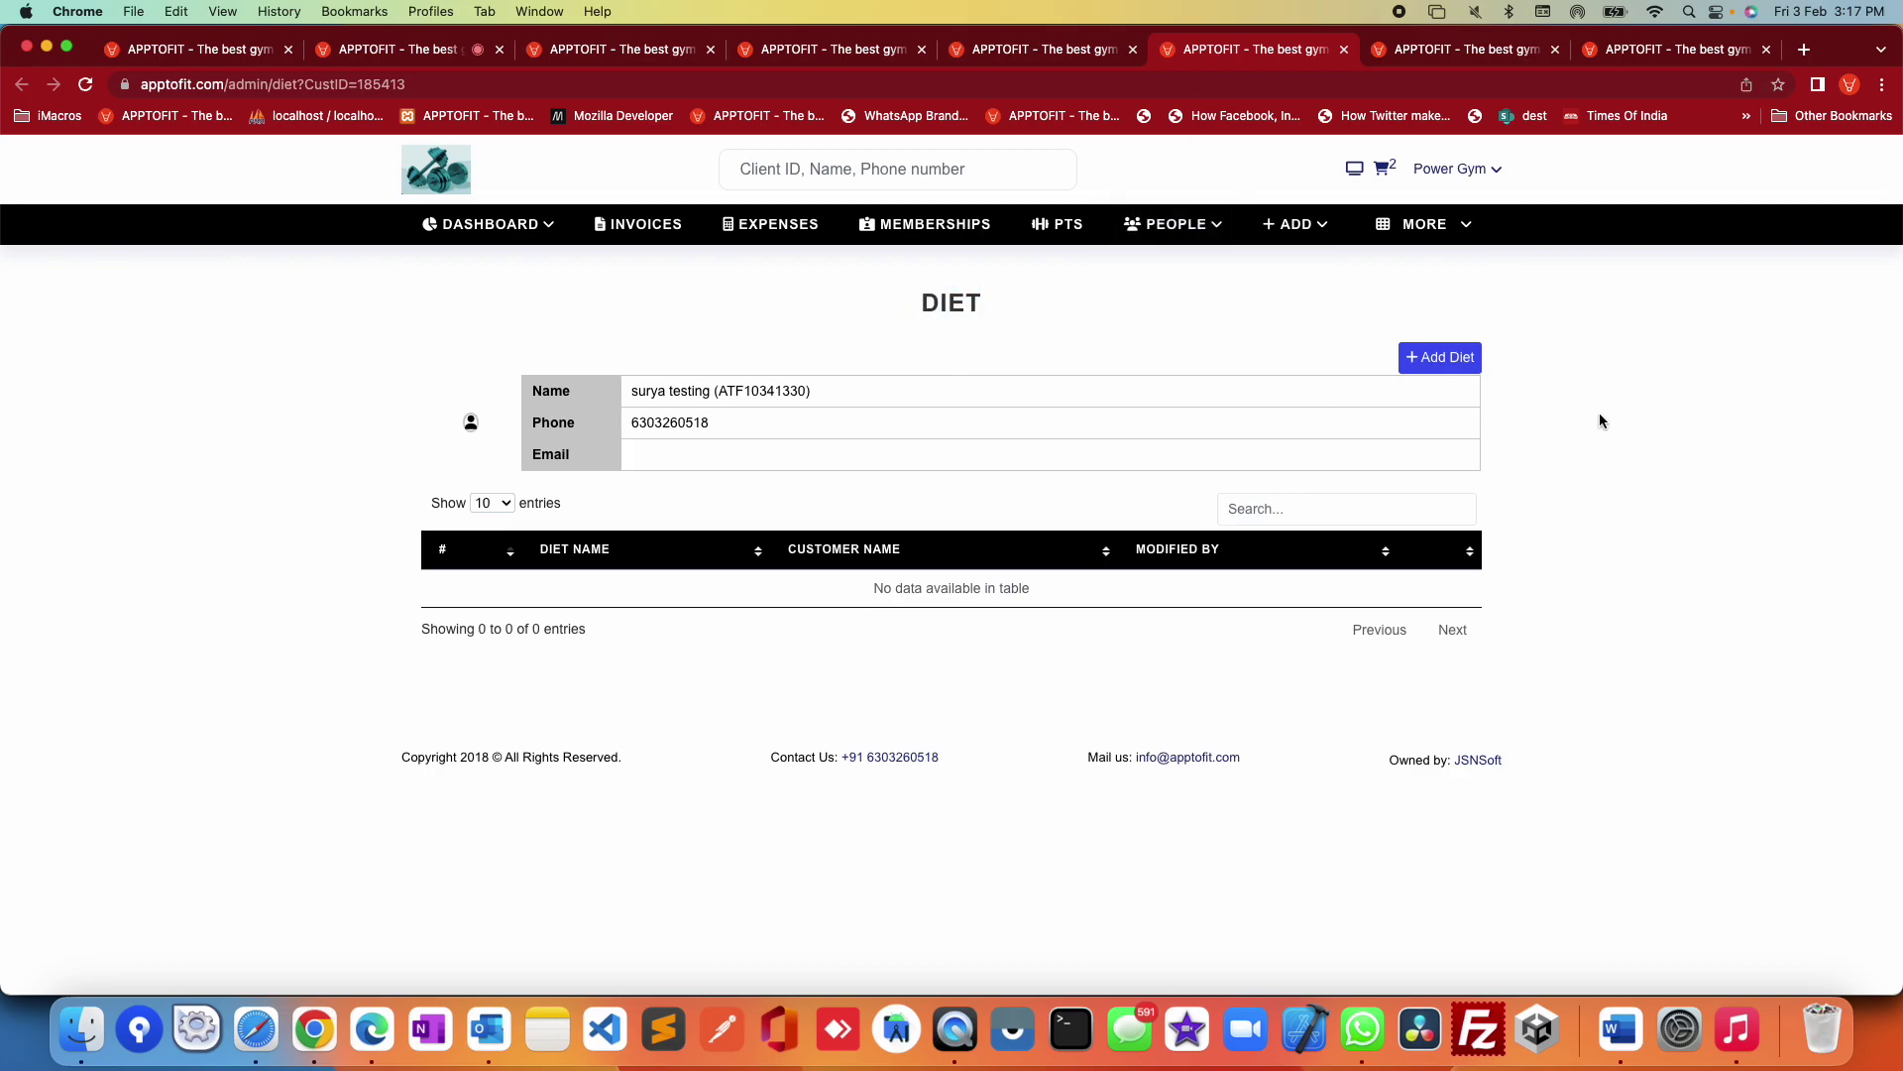
pyautogui.click(1437, 359)
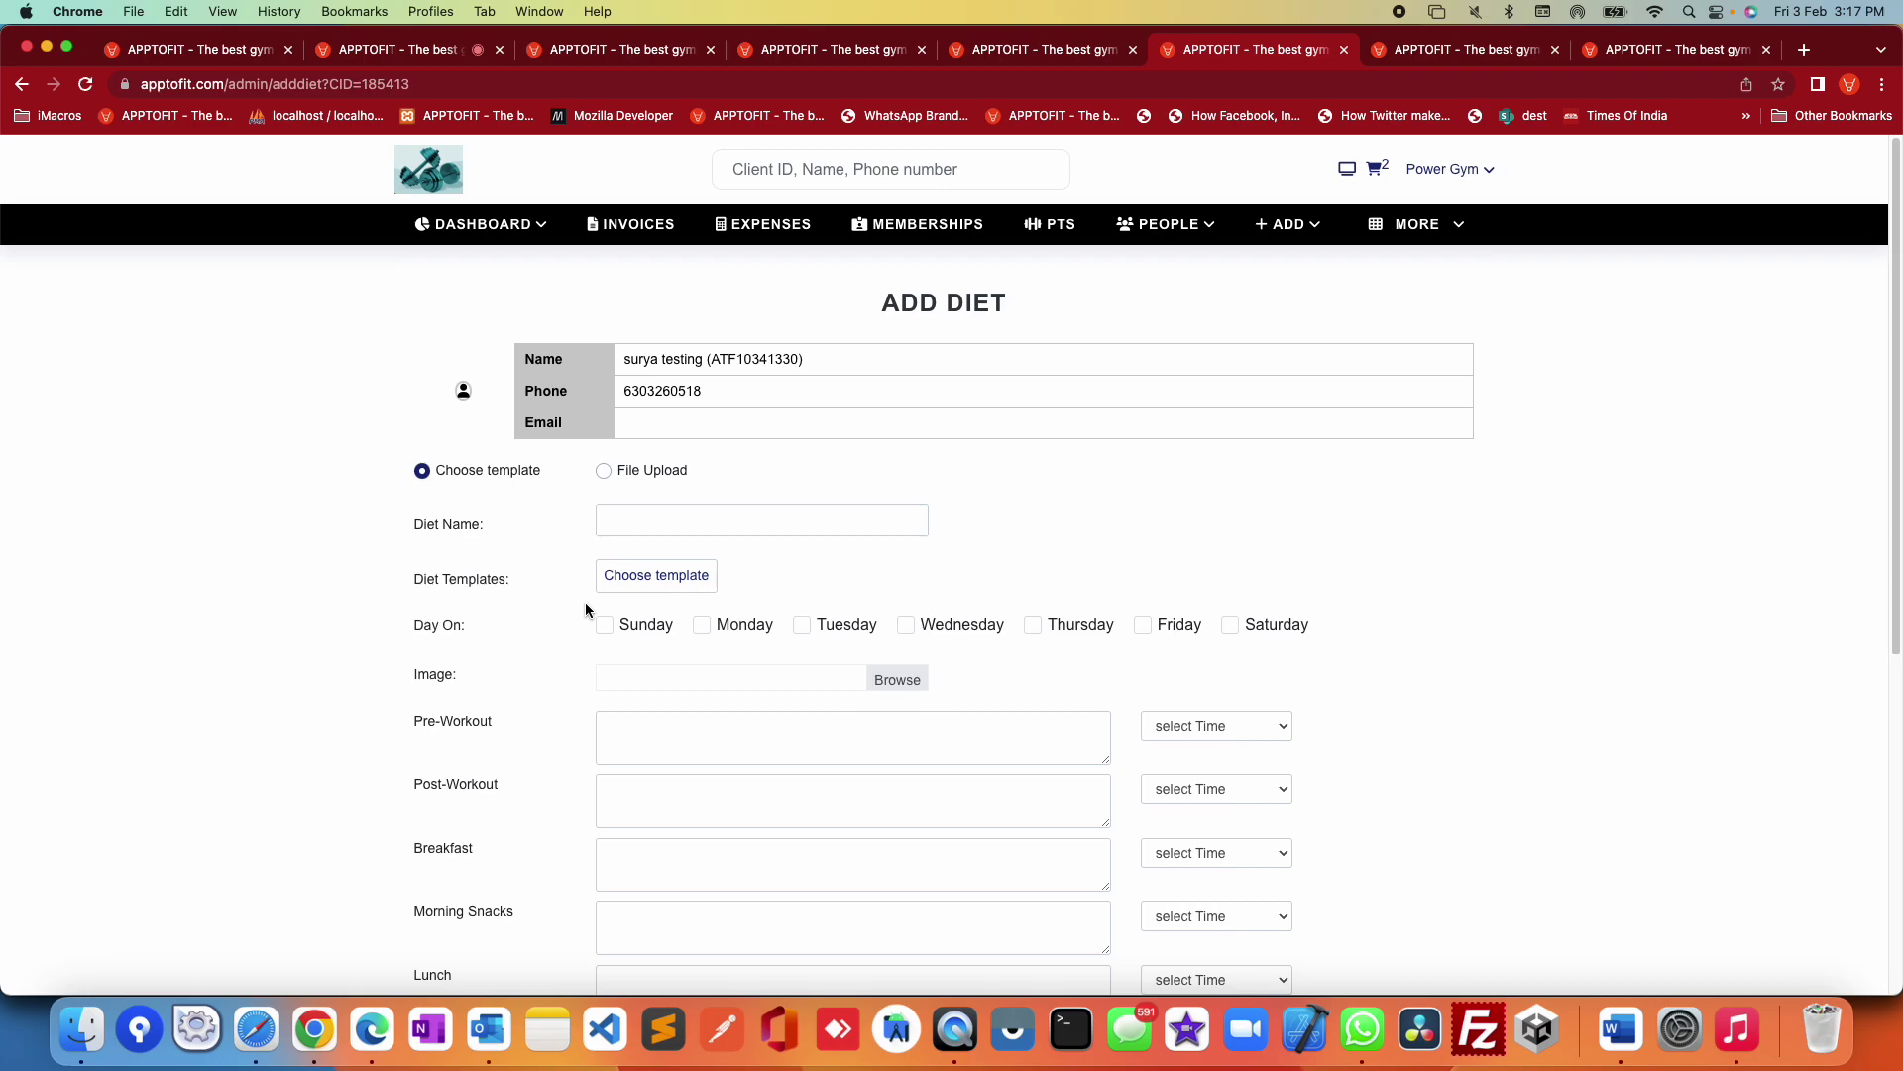
pyautogui.scroll(-5, 1229, 610)
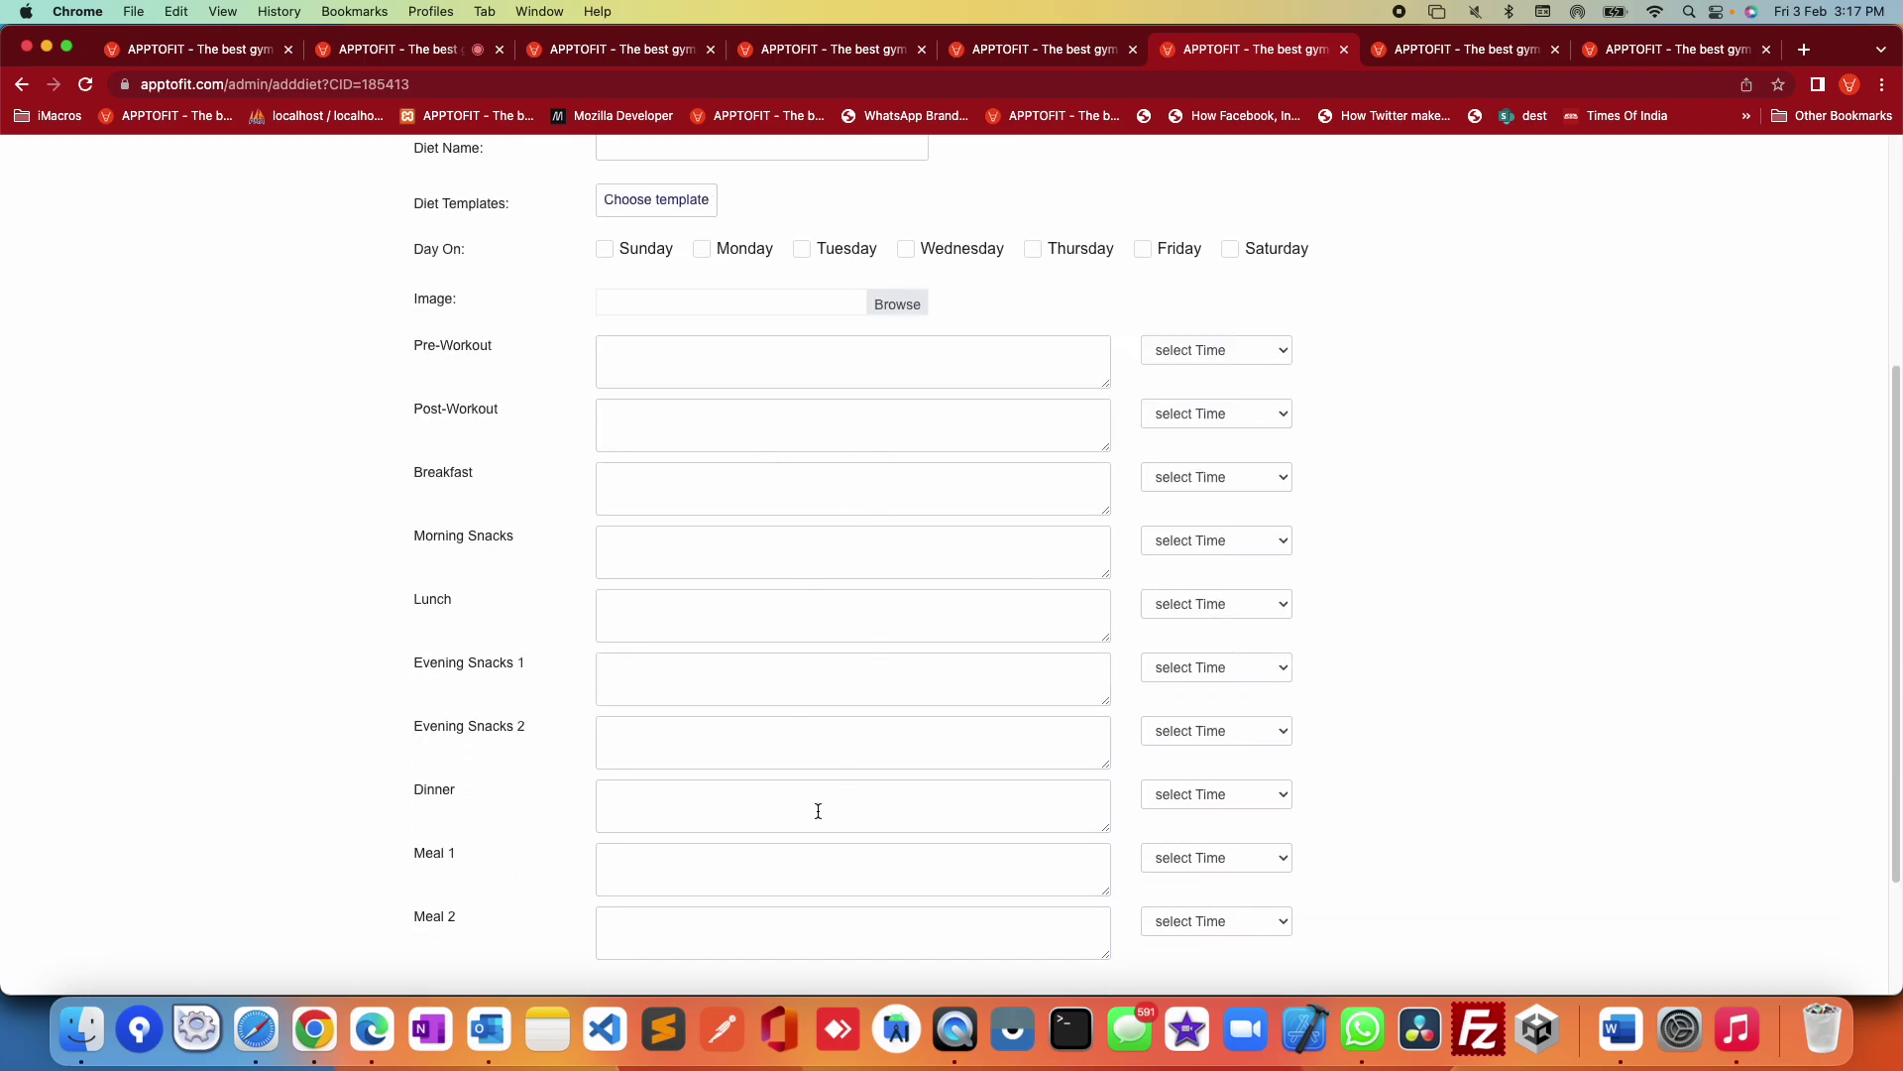
pyautogui.moveTo(399, 342); pyautogui.dragTo(506, 726)
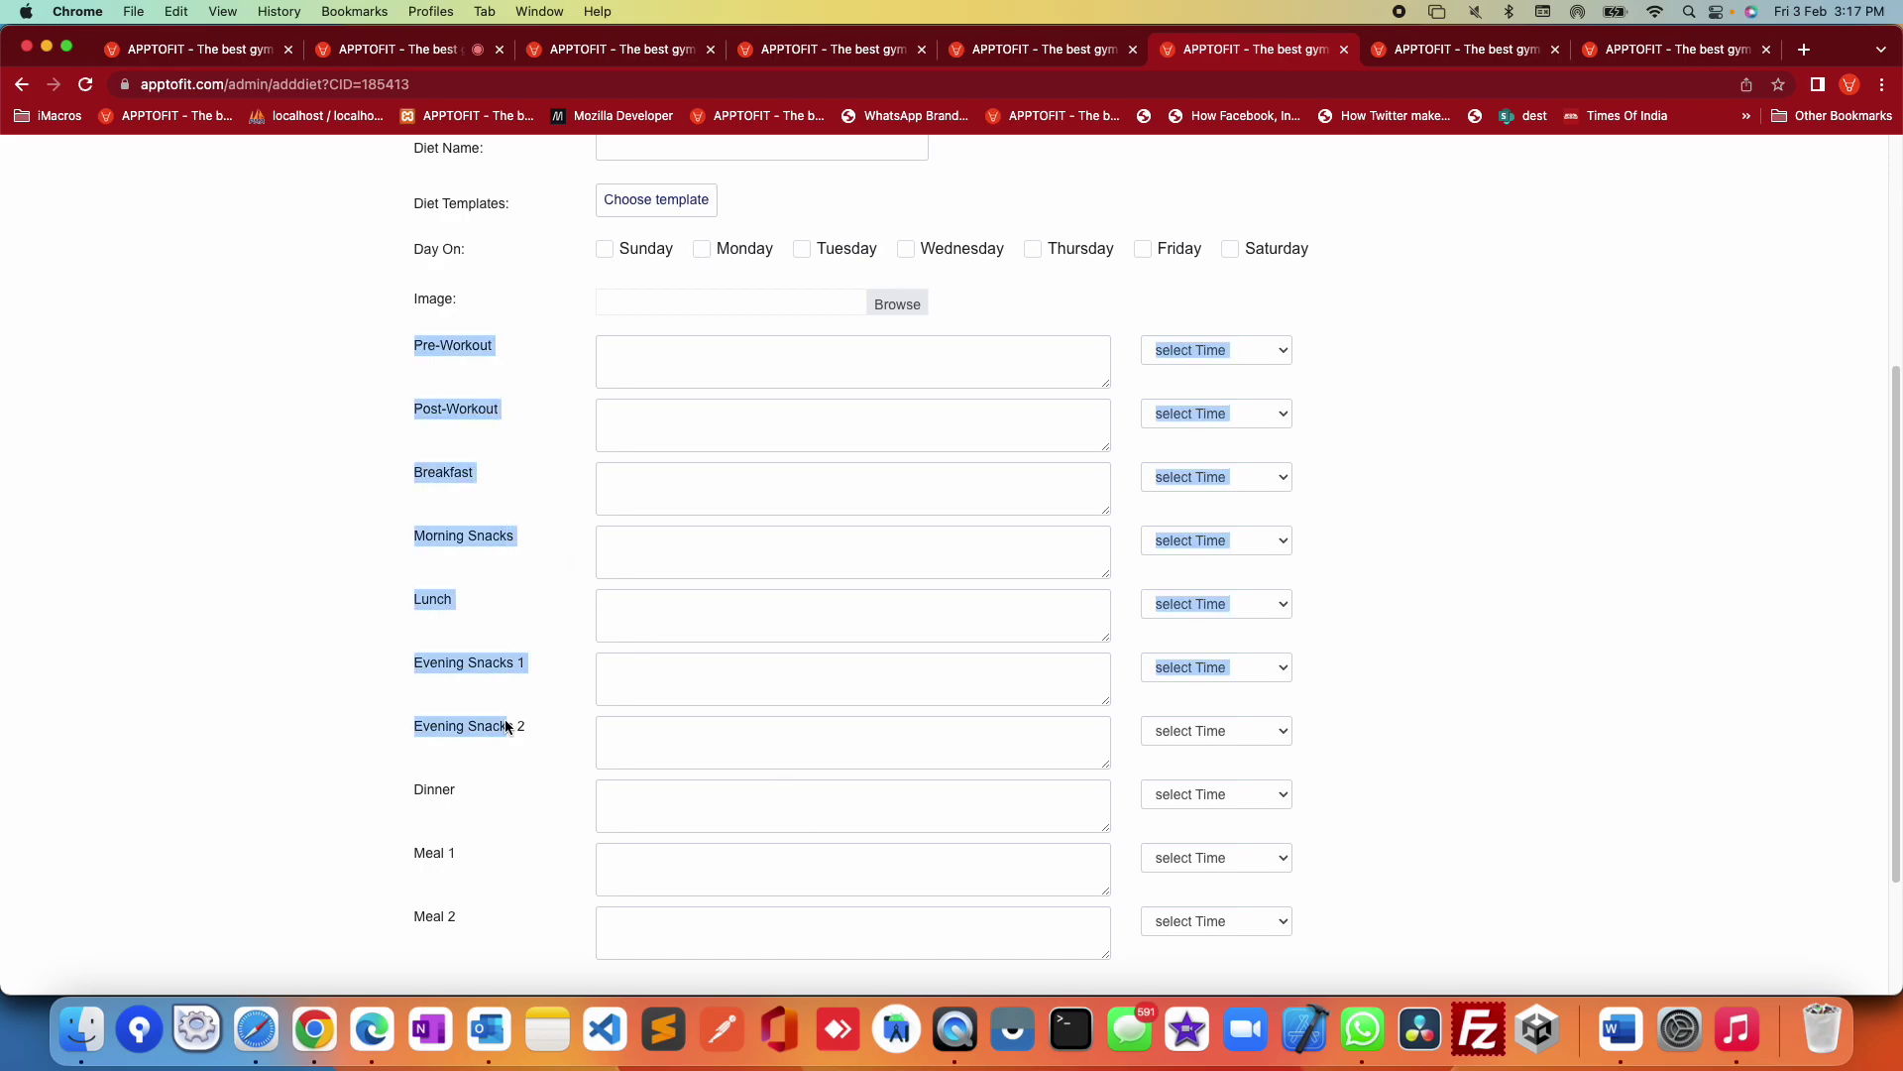
pyautogui.click(1239, 354)
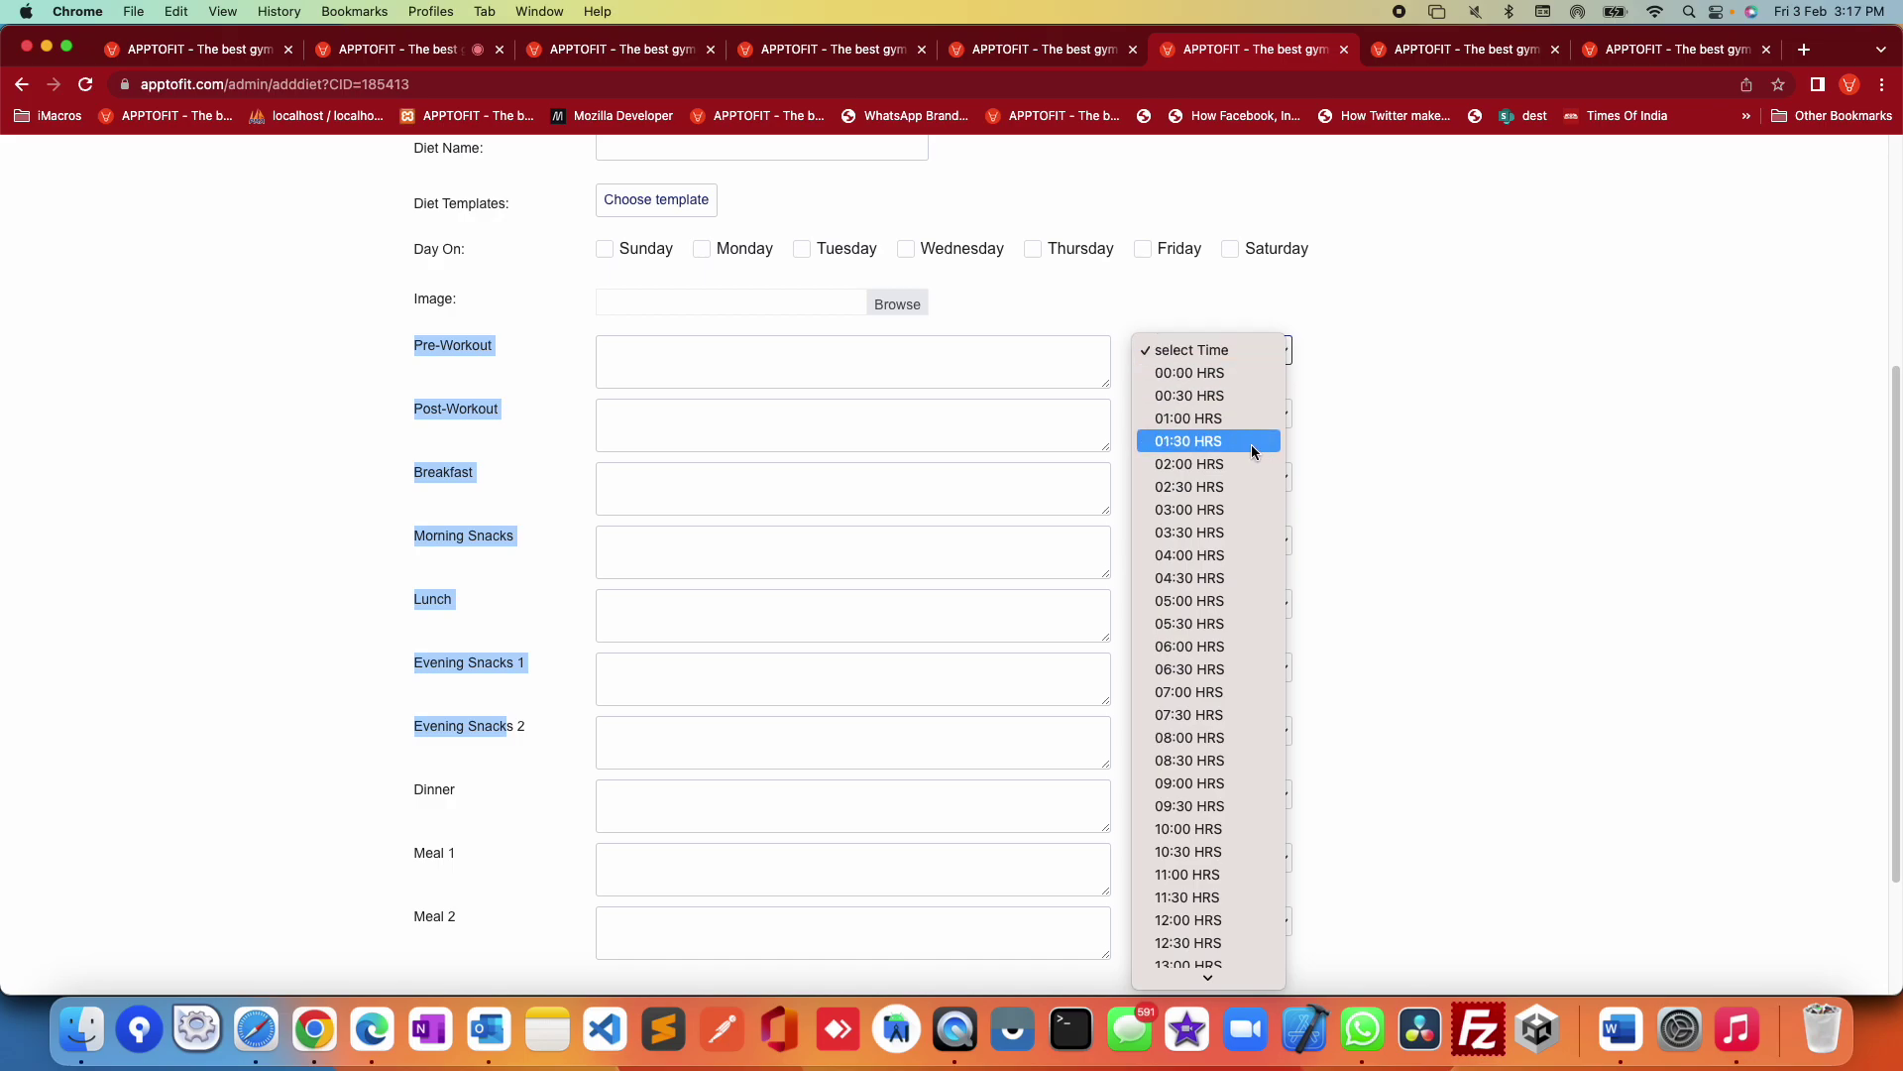
pyautogui.click(1471, 467)
pyautogui.click(1472, 469)
pyautogui.scroll(3, 1427, 479)
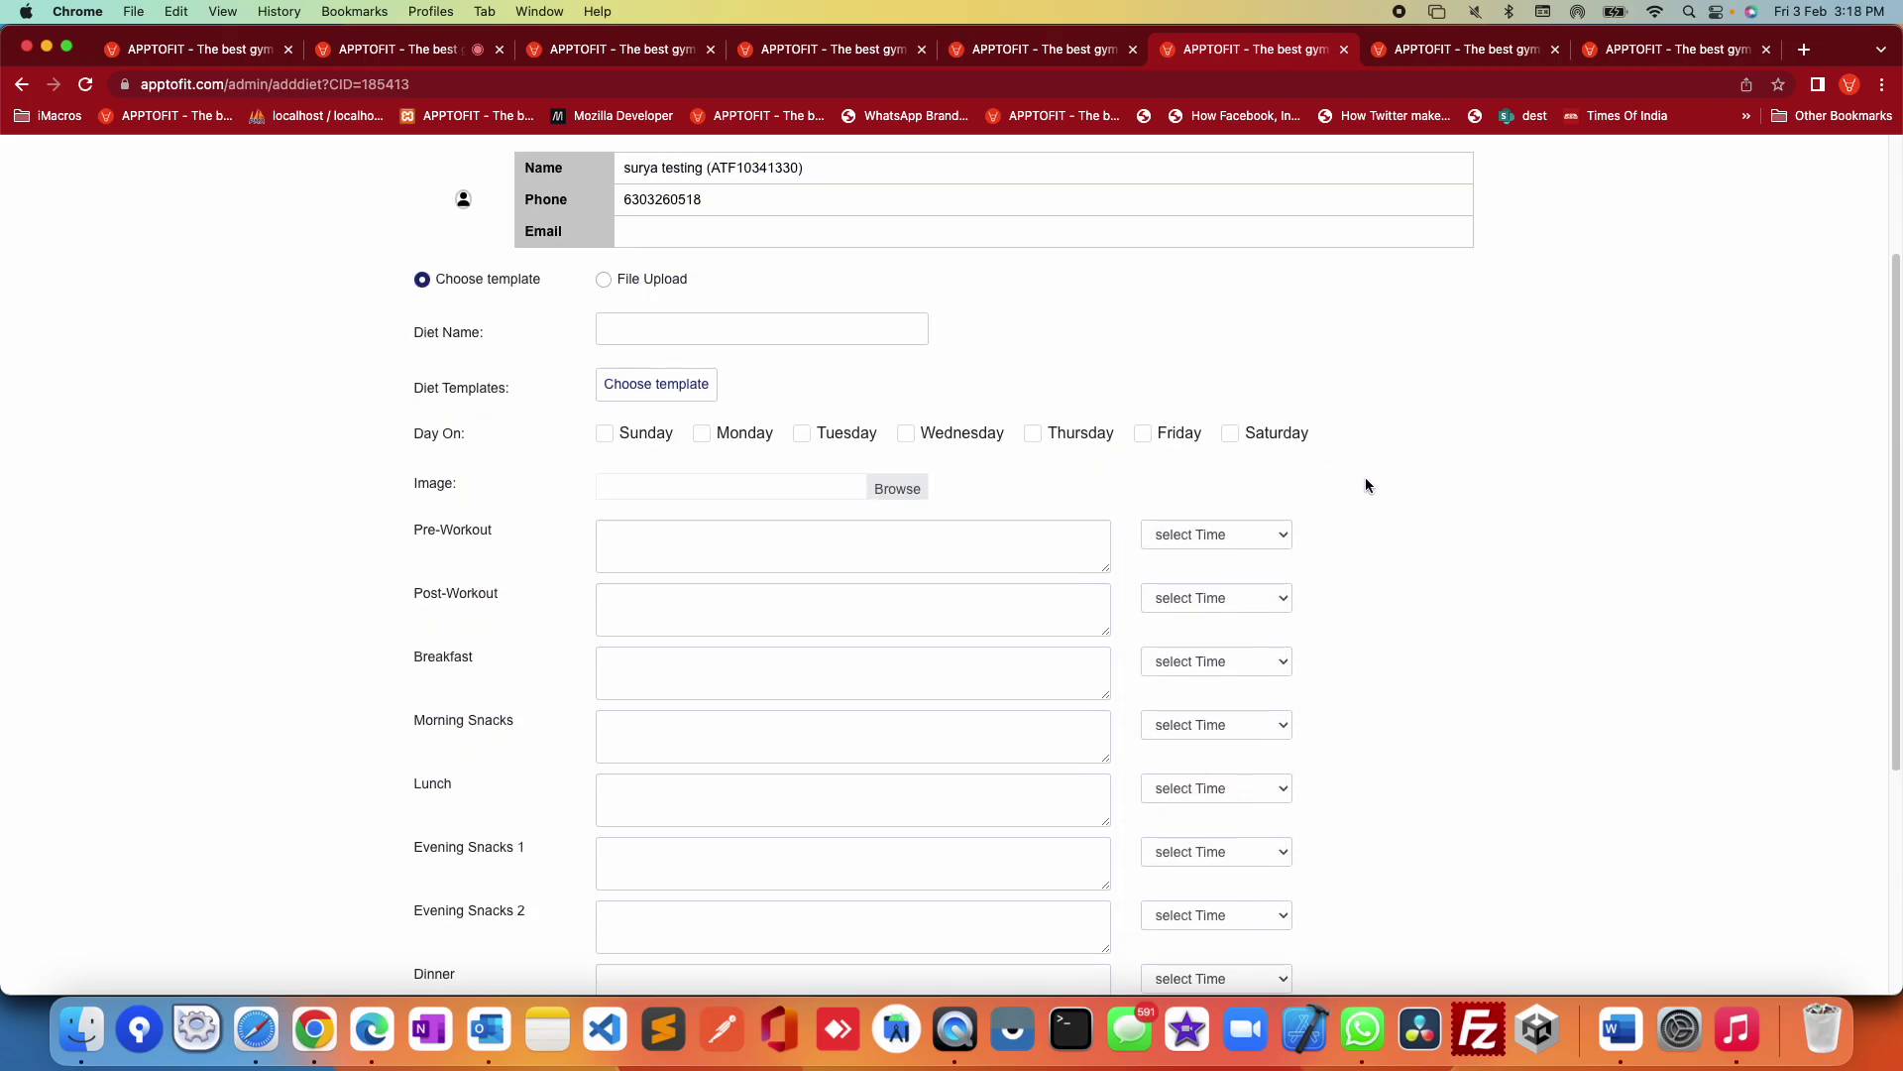
# Step: Schedule the diet for Sunday and Tuesday with File Upload, then open the Body Composition page
pyautogui.click(663, 438)
pyautogui.click(840, 442)
pyautogui.scroll(2, 759, 402)
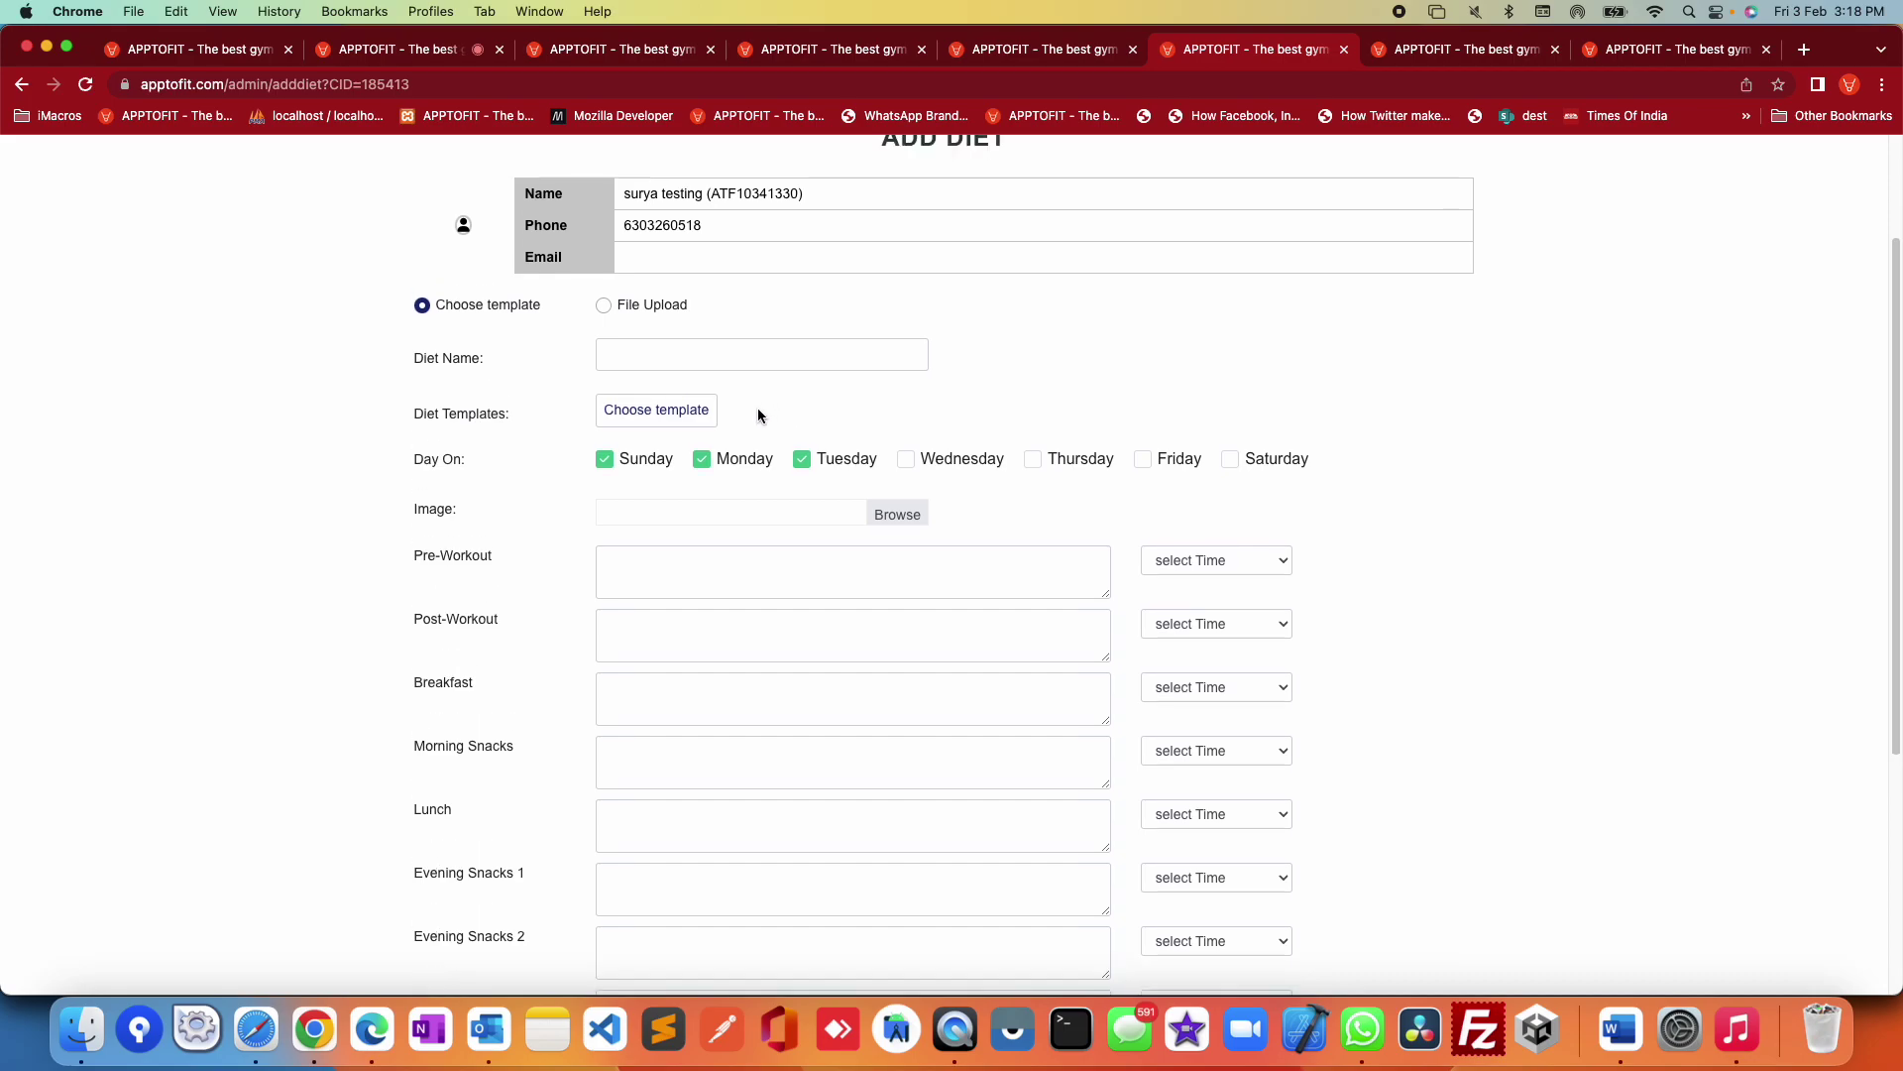
pyautogui.click(661, 380)
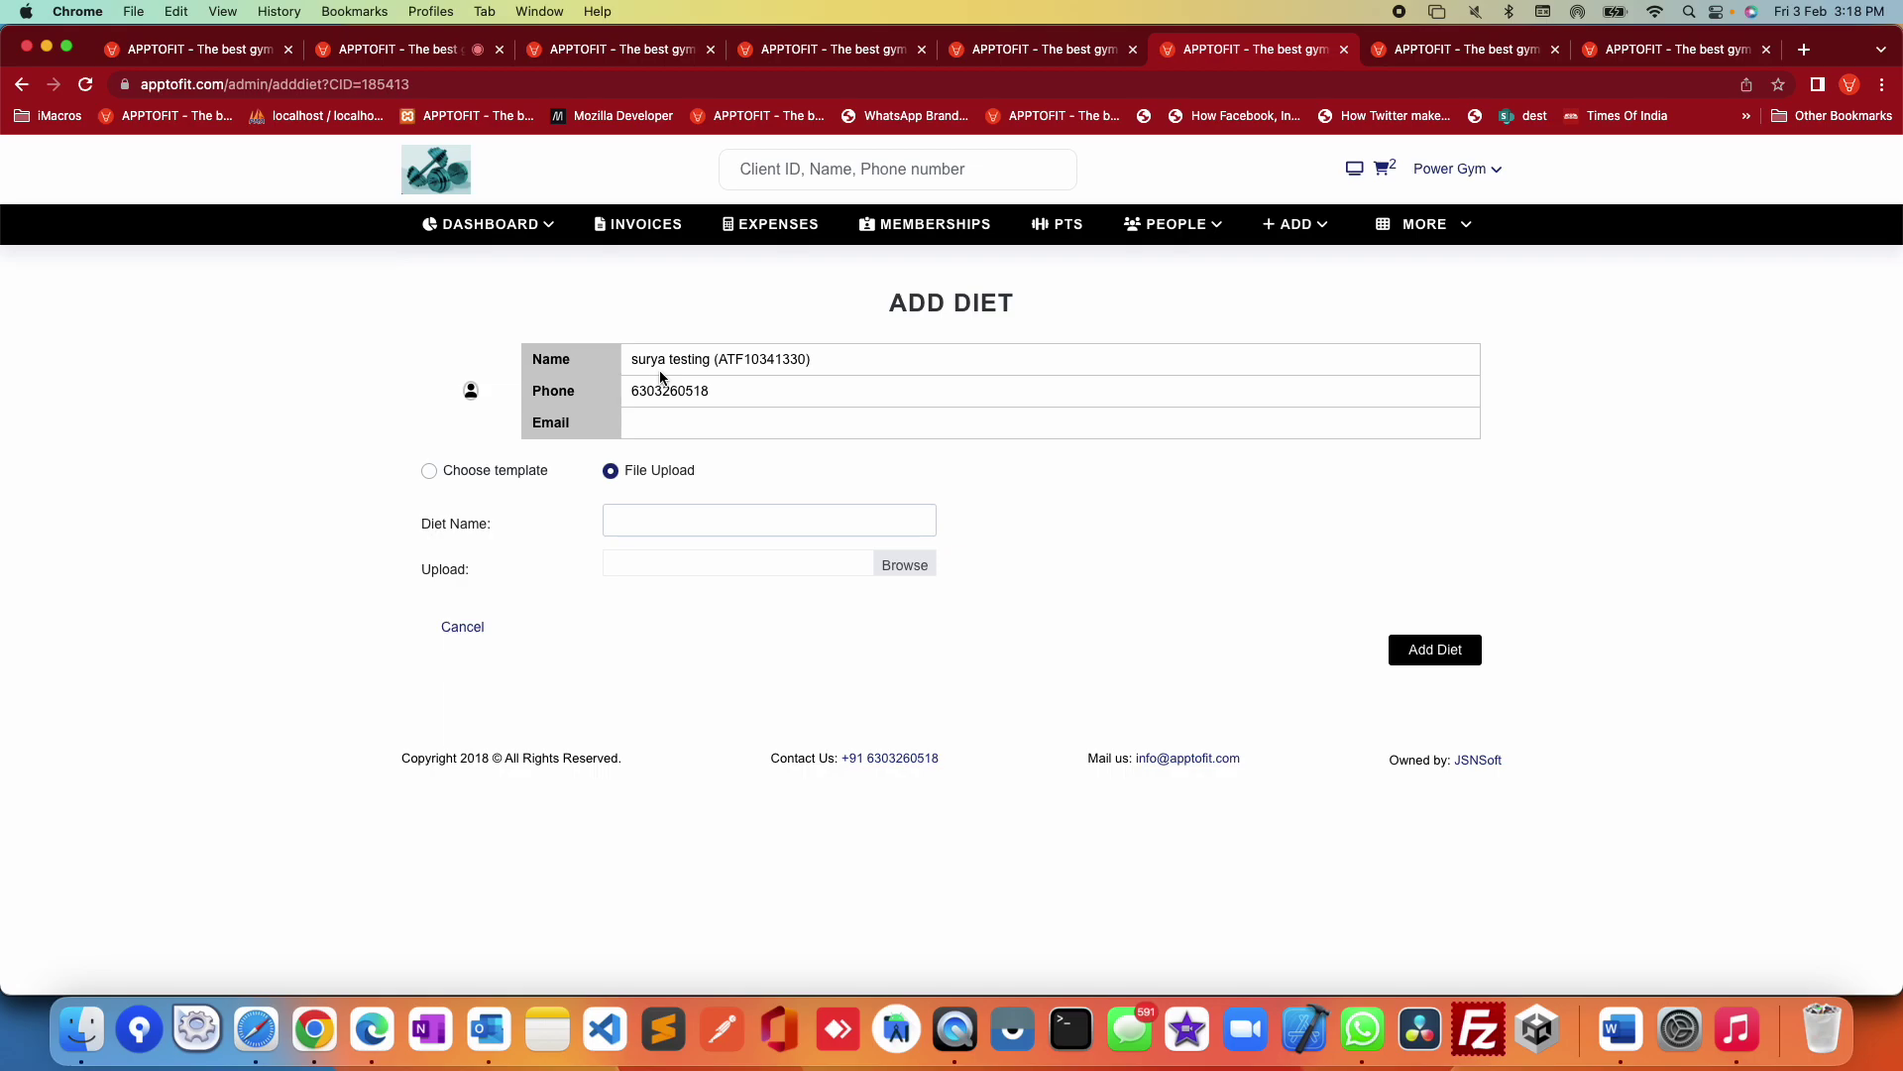
pyautogui.click(1396, 57)
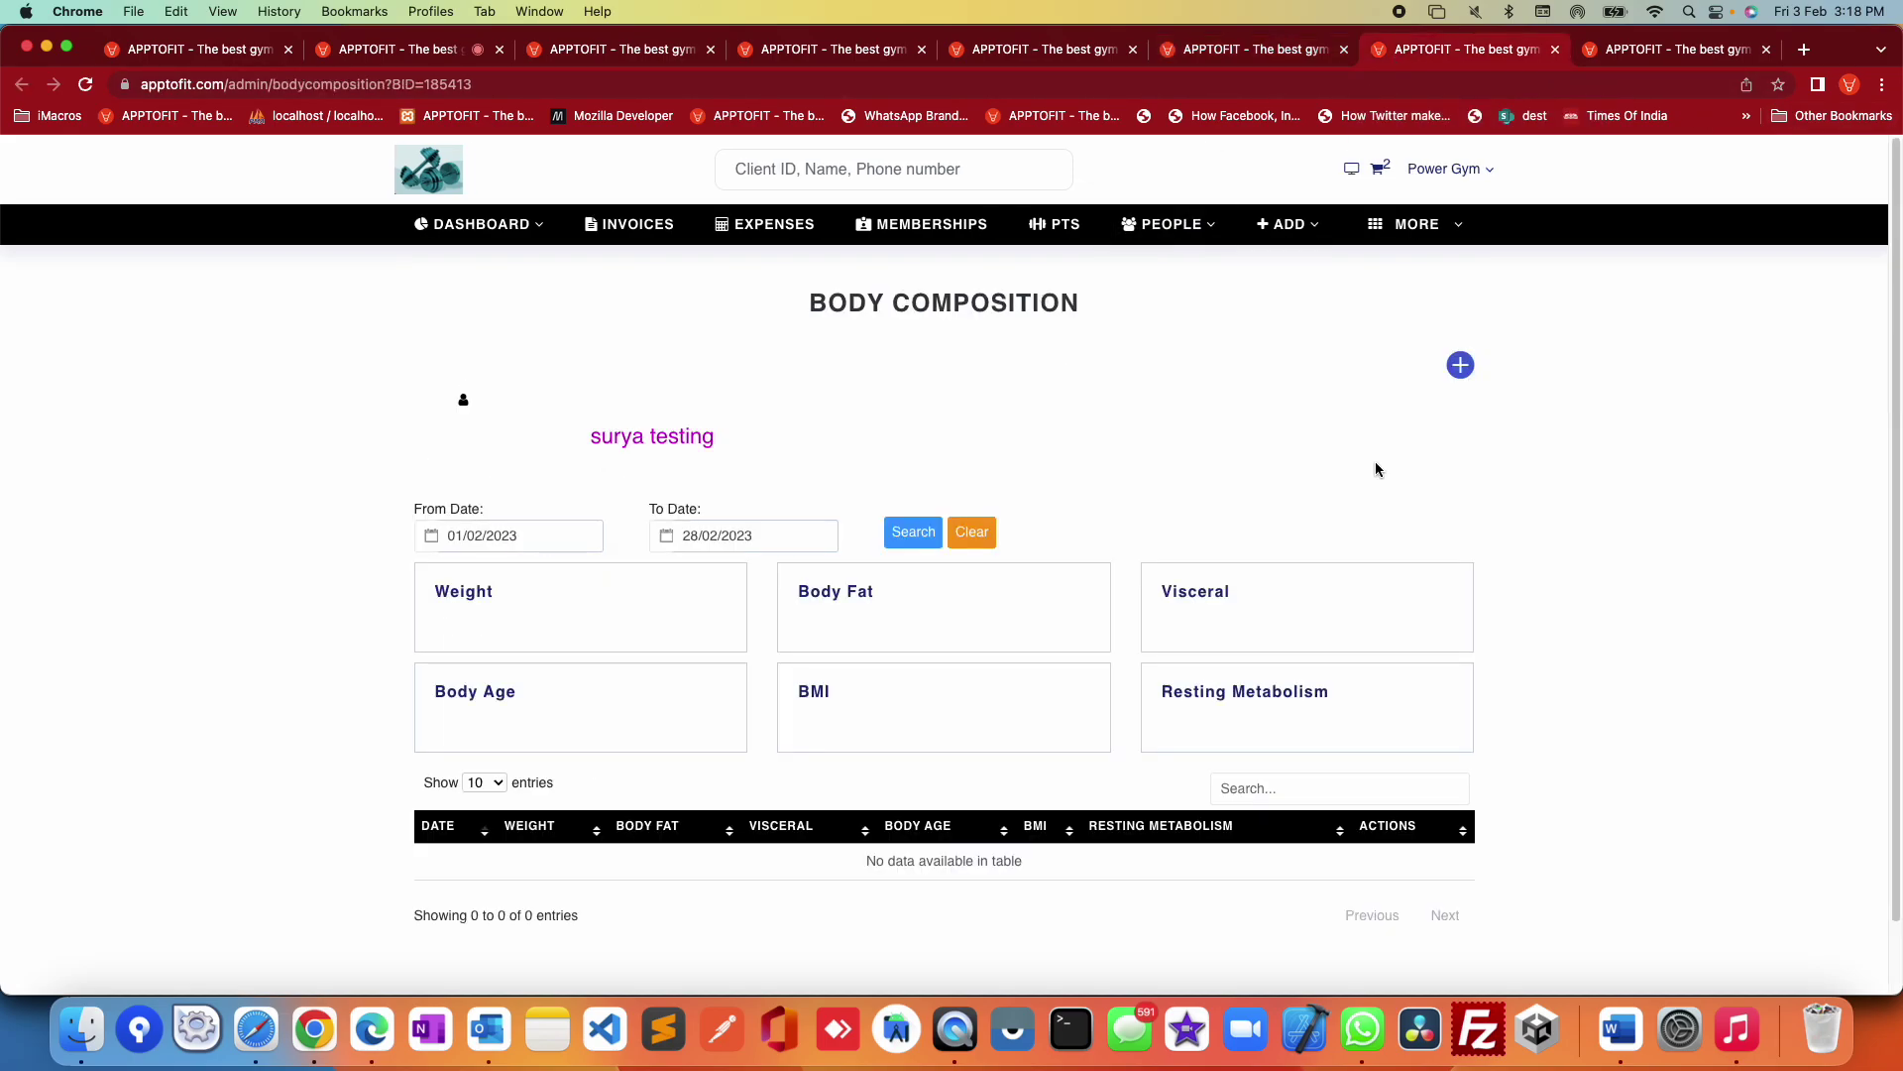
# Step: Start a new body composition record, open its date calendar, then return to the Body Composition page
pyautogui.click(1460, 366)
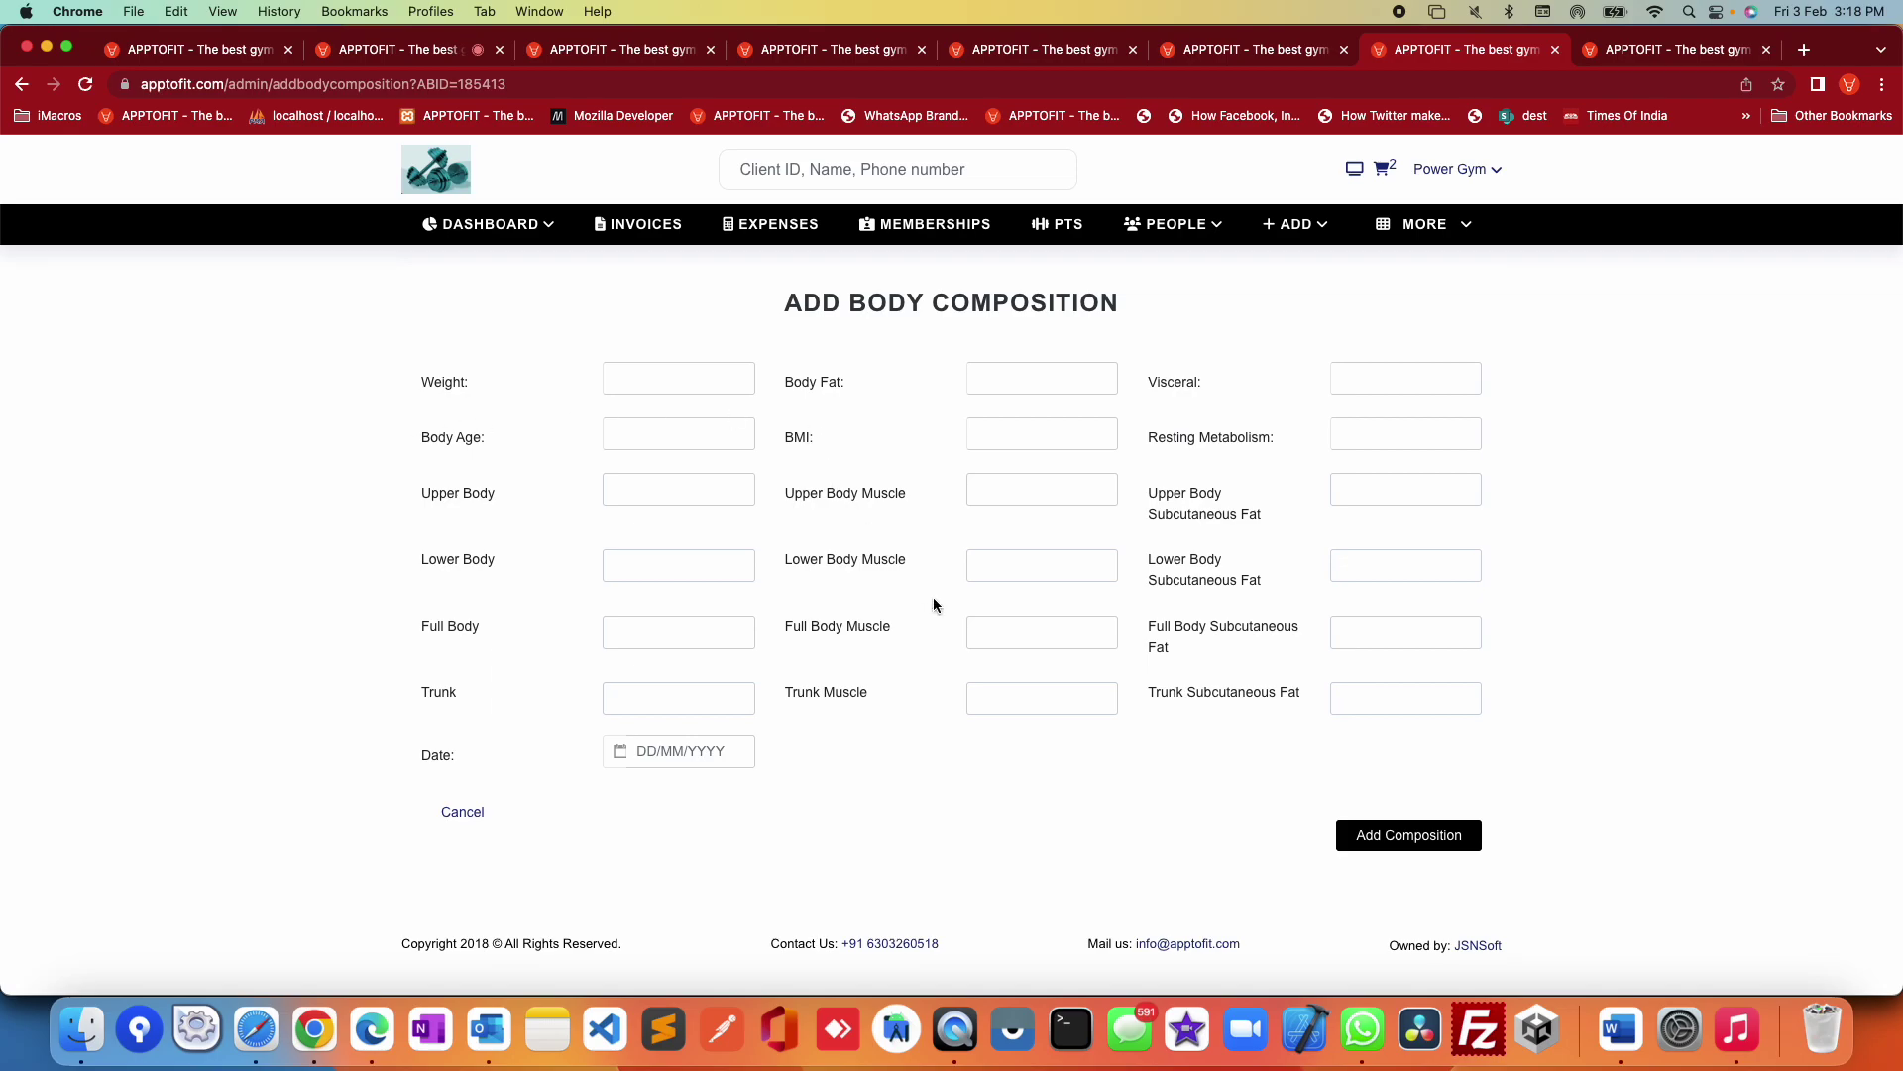
pyautogui.click(670, 754)
pyautogui.click(22, 86)
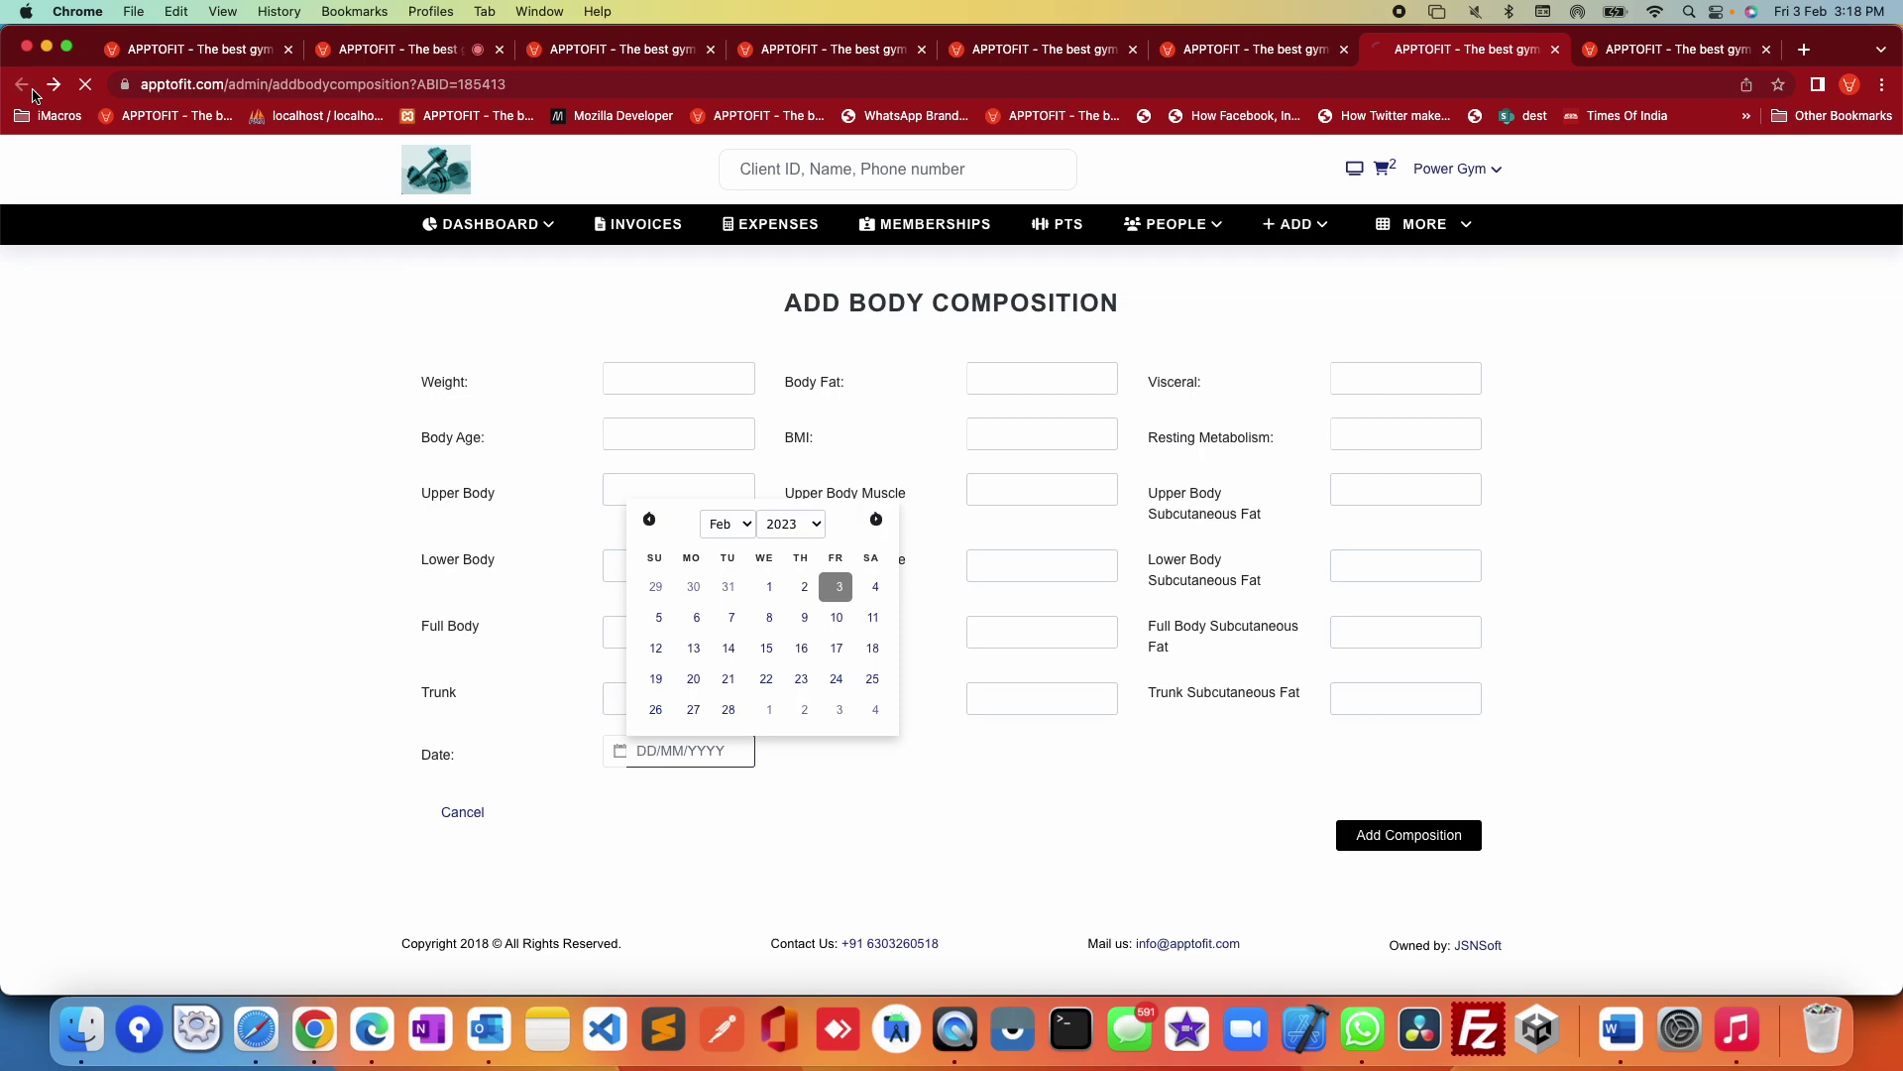
# Step: Start a client search by typing 'ka' in the search box
pyautogui.scroll(-2, 1356, 593)
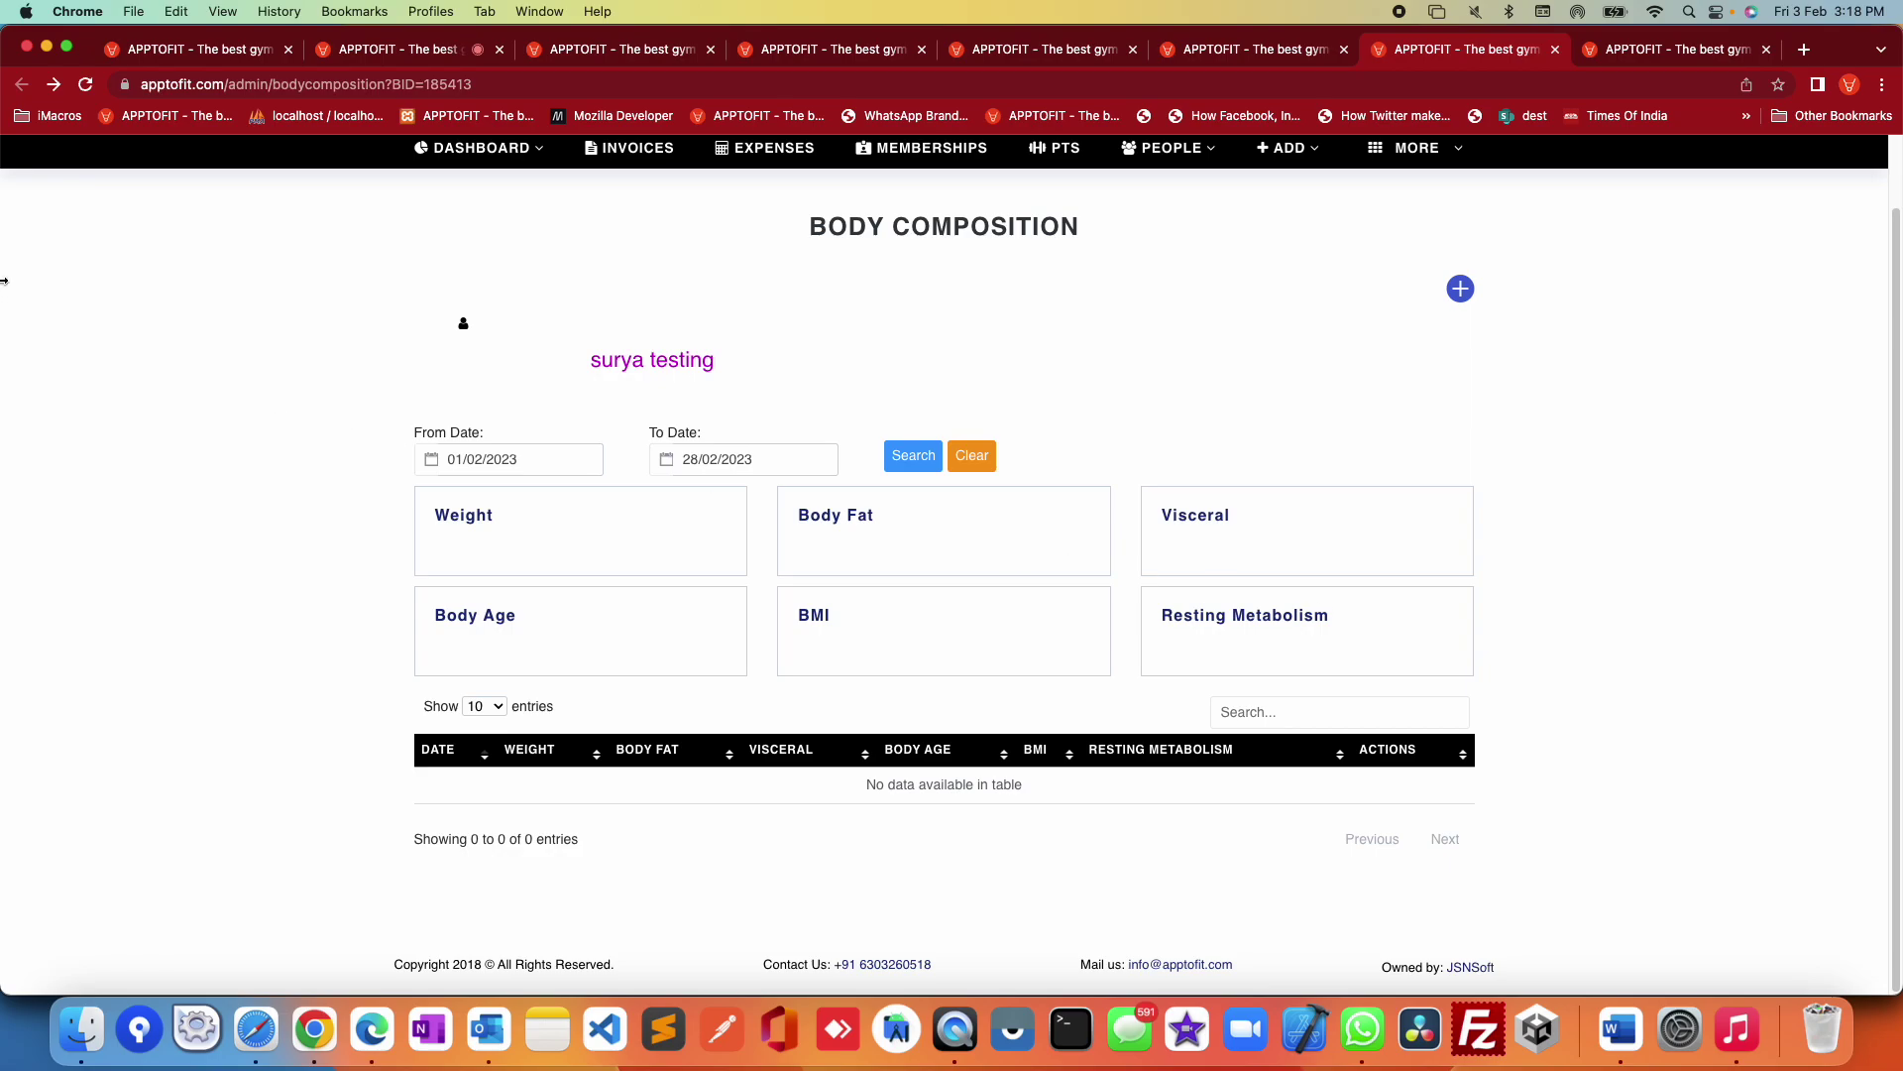
pyautogui.scroll(2, 909, 406)
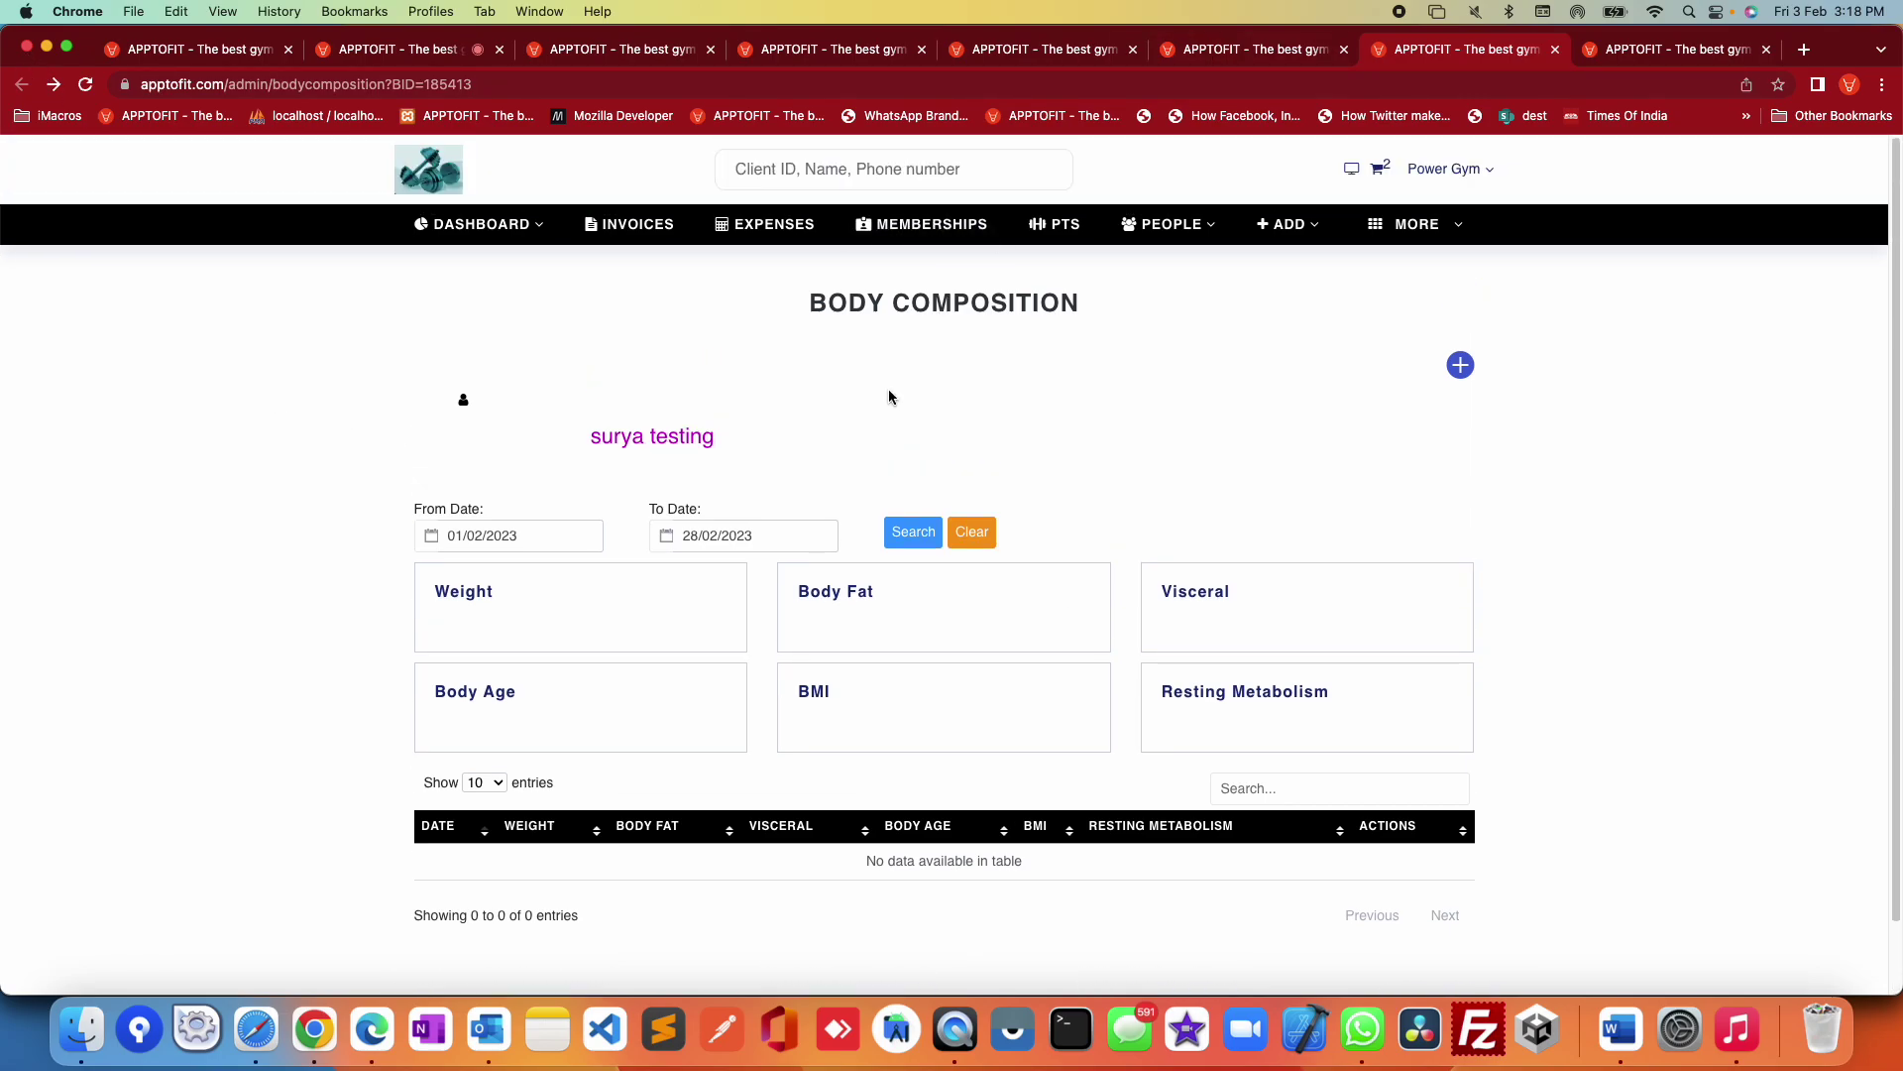
pyautogui.click(822, 171)
pyautogui.write('ka')
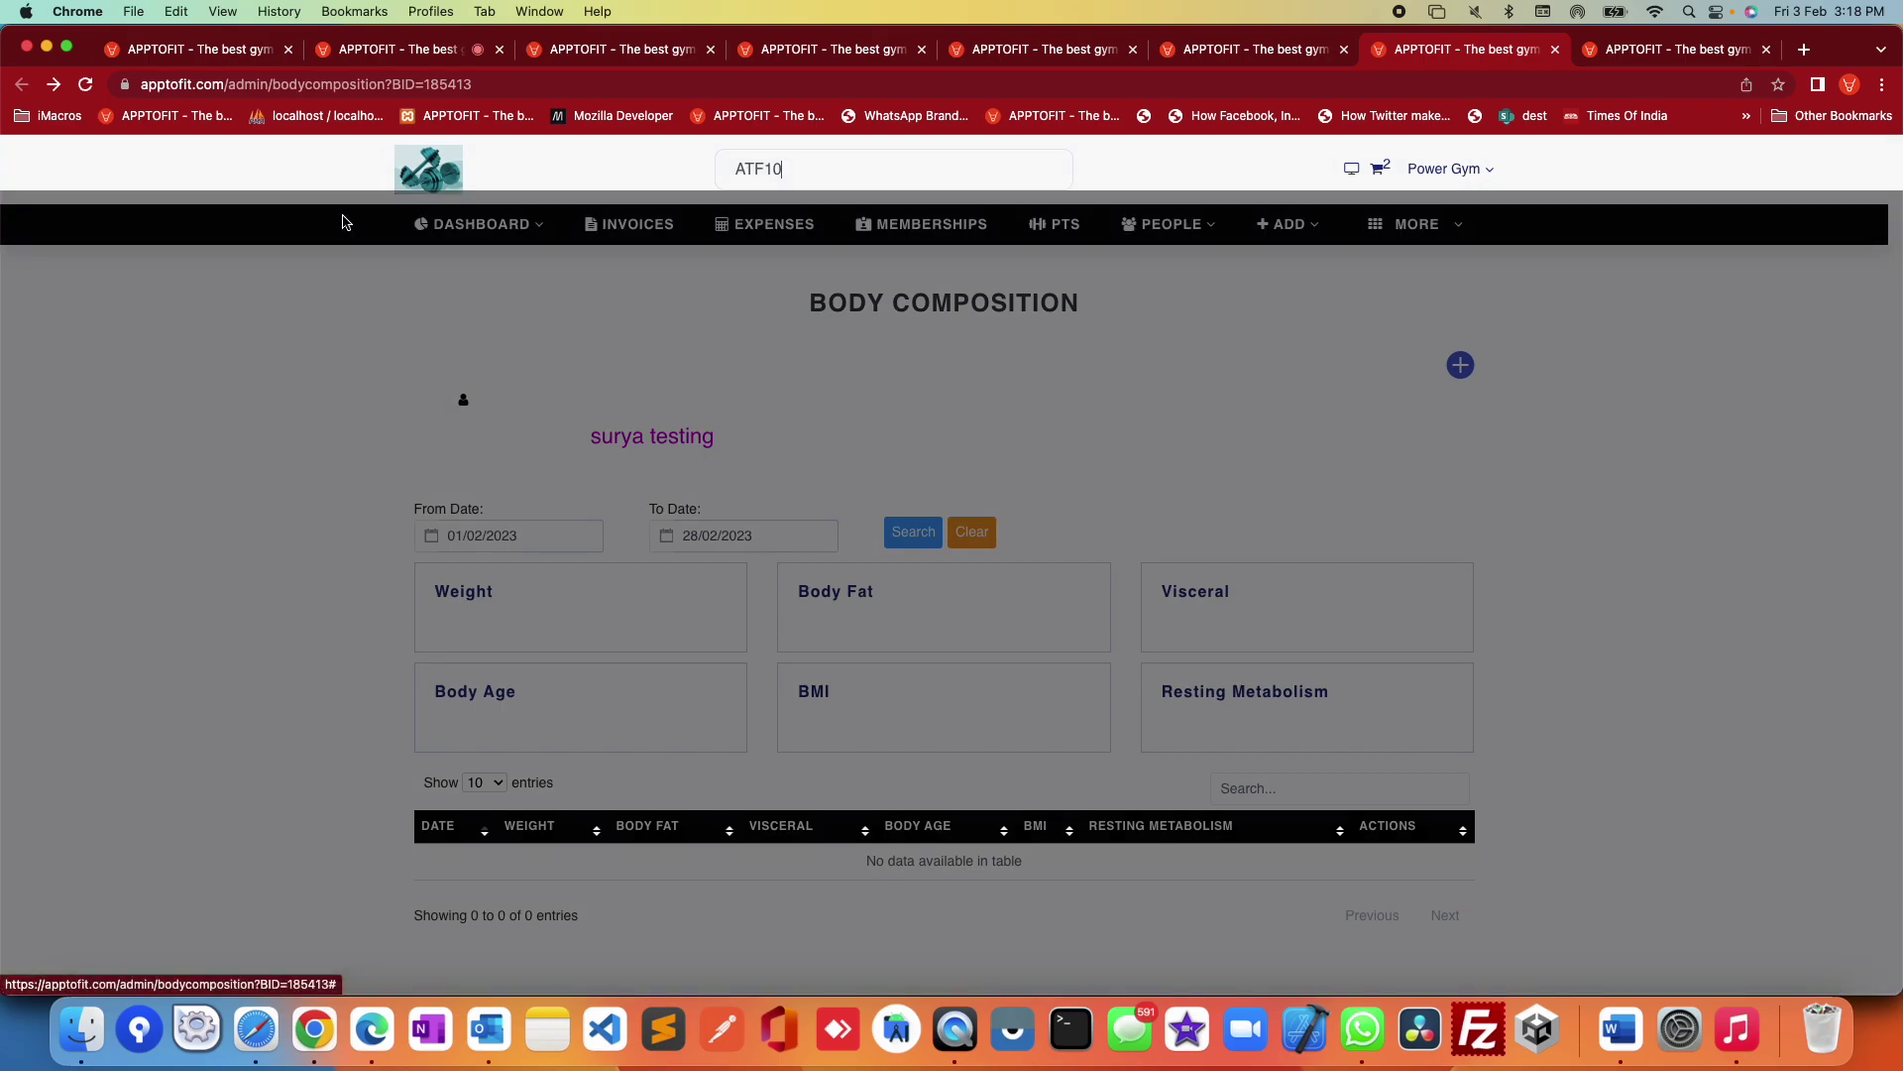
# Step: Select the matching client and open their body composition records
pyautogui.press('Return')
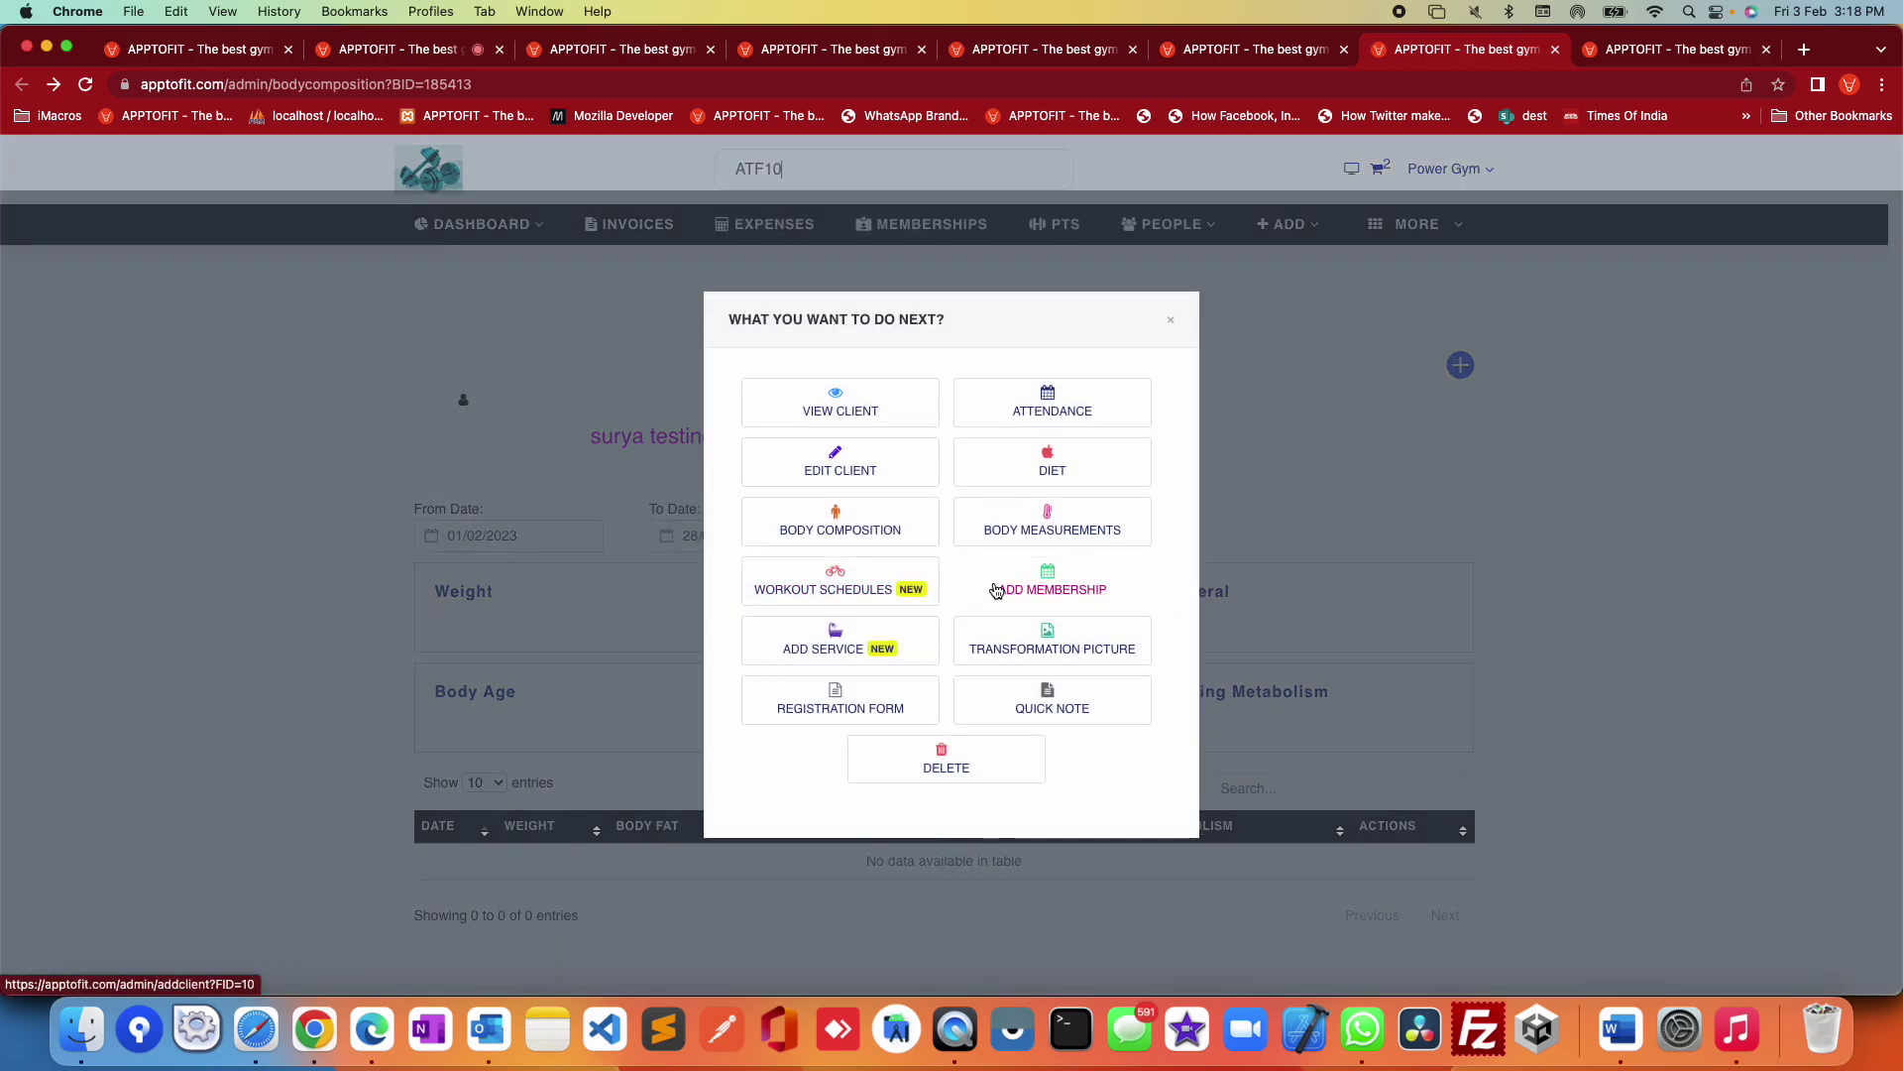
pyautogui.click(845, 539)
pyautogui.scroll(-1, 845, 542)
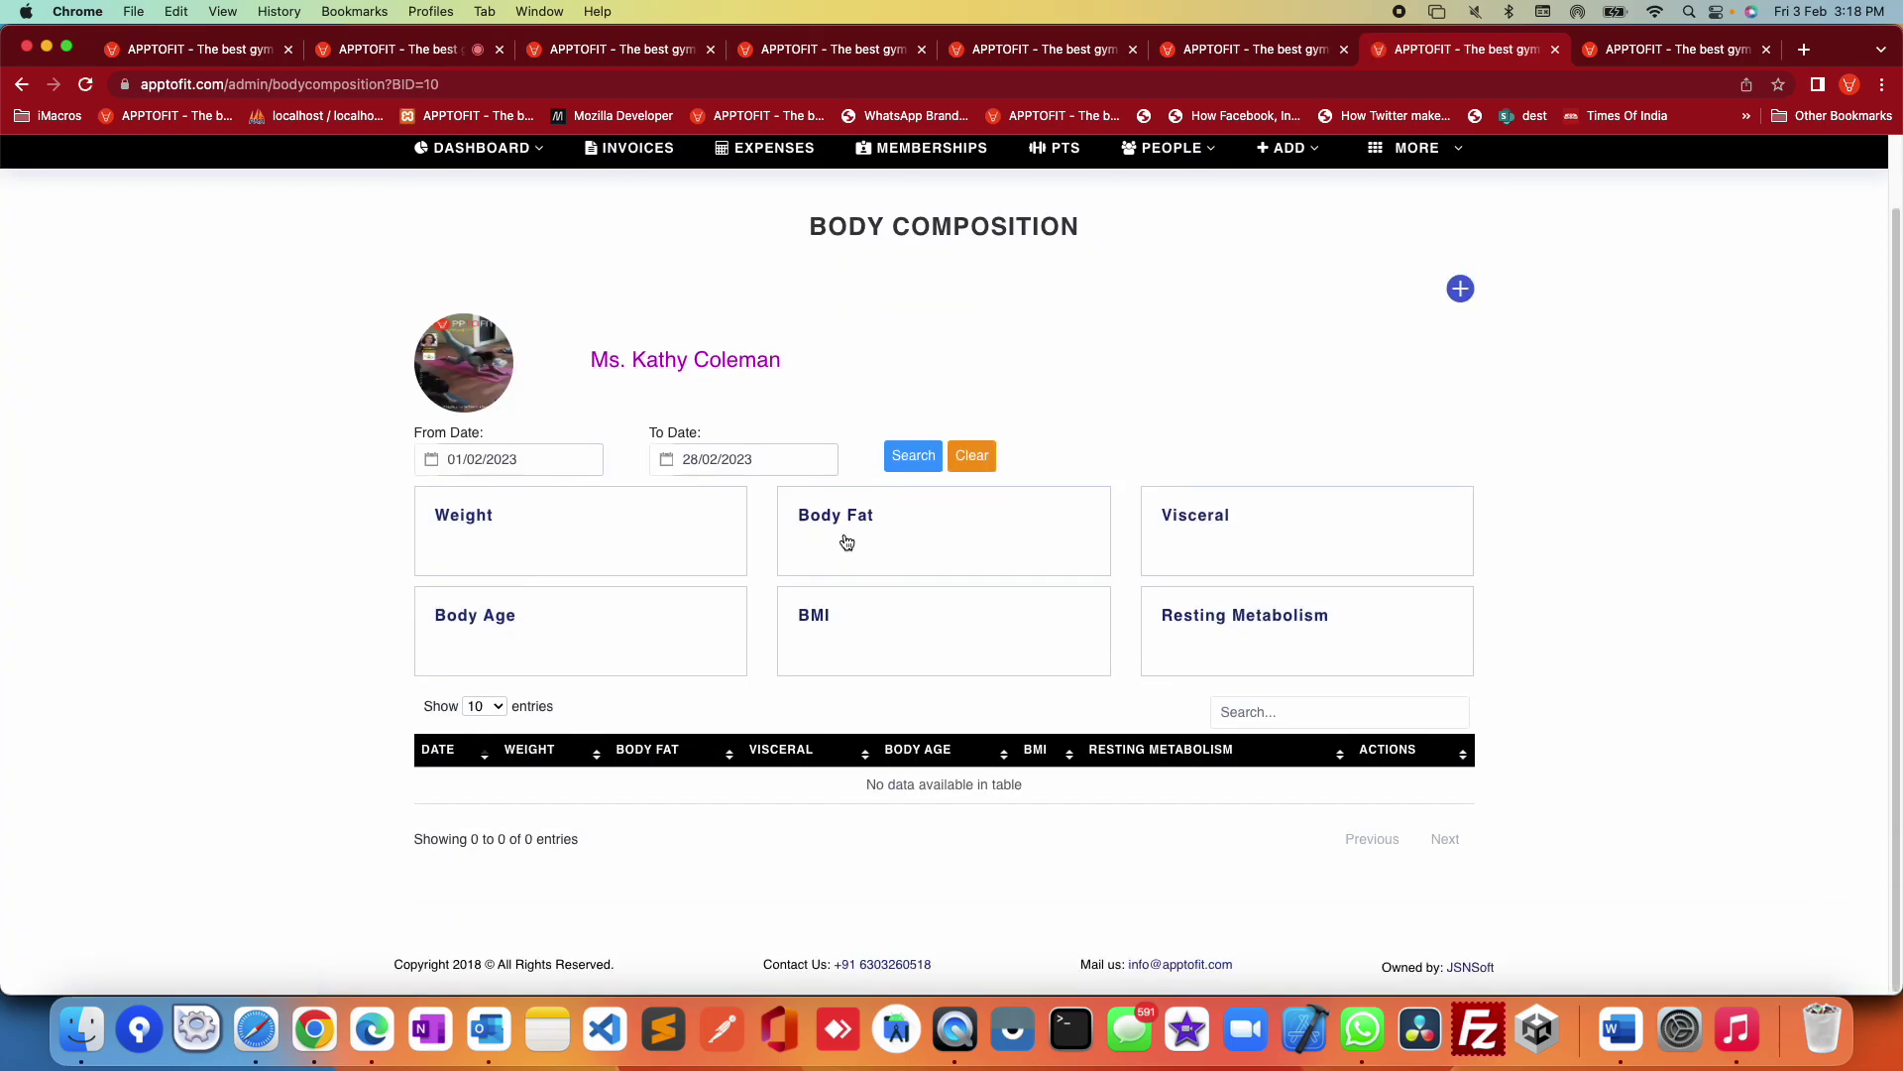
# Step: Search body composition records from 28/01/2020 to 28/02/2023
pyautogui.click(548, 457)
pyautogui.click(599, 498)
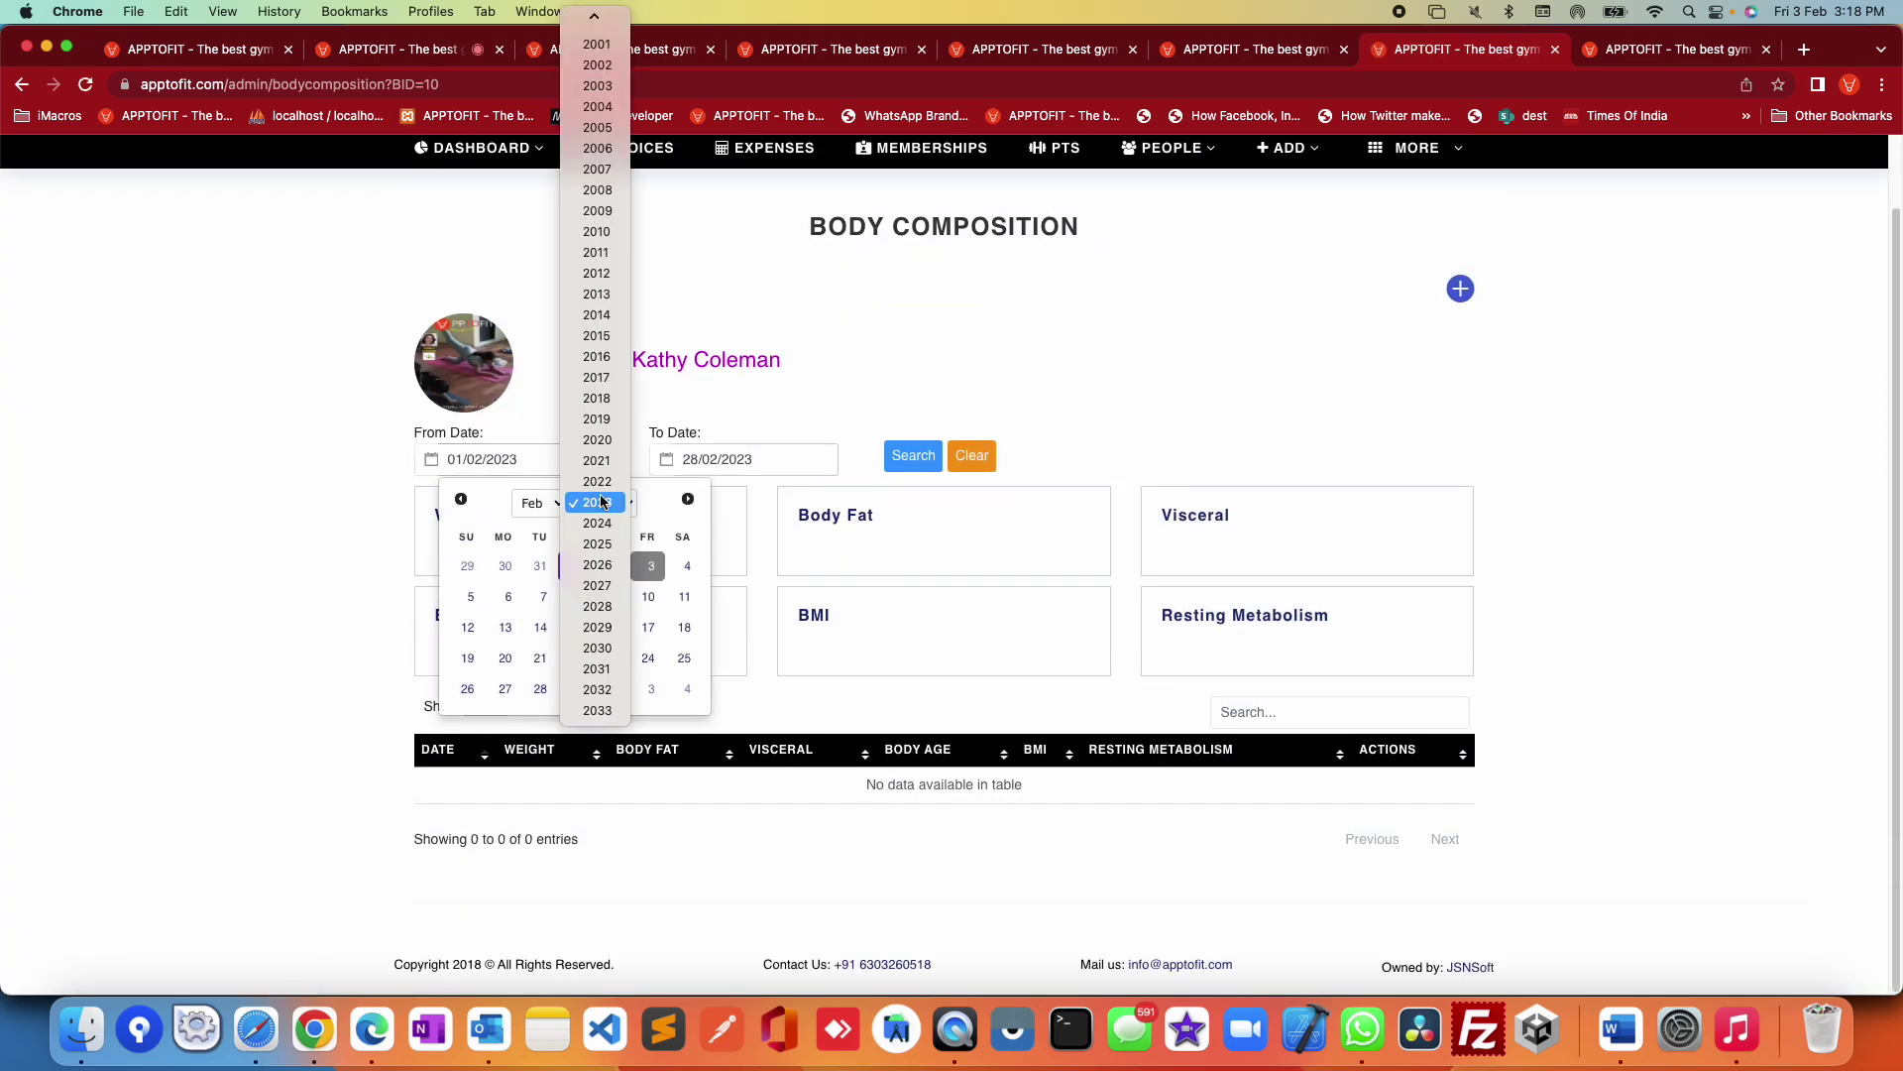
pyautogui.click(912, 466)
pyautogui.click(913, 462)
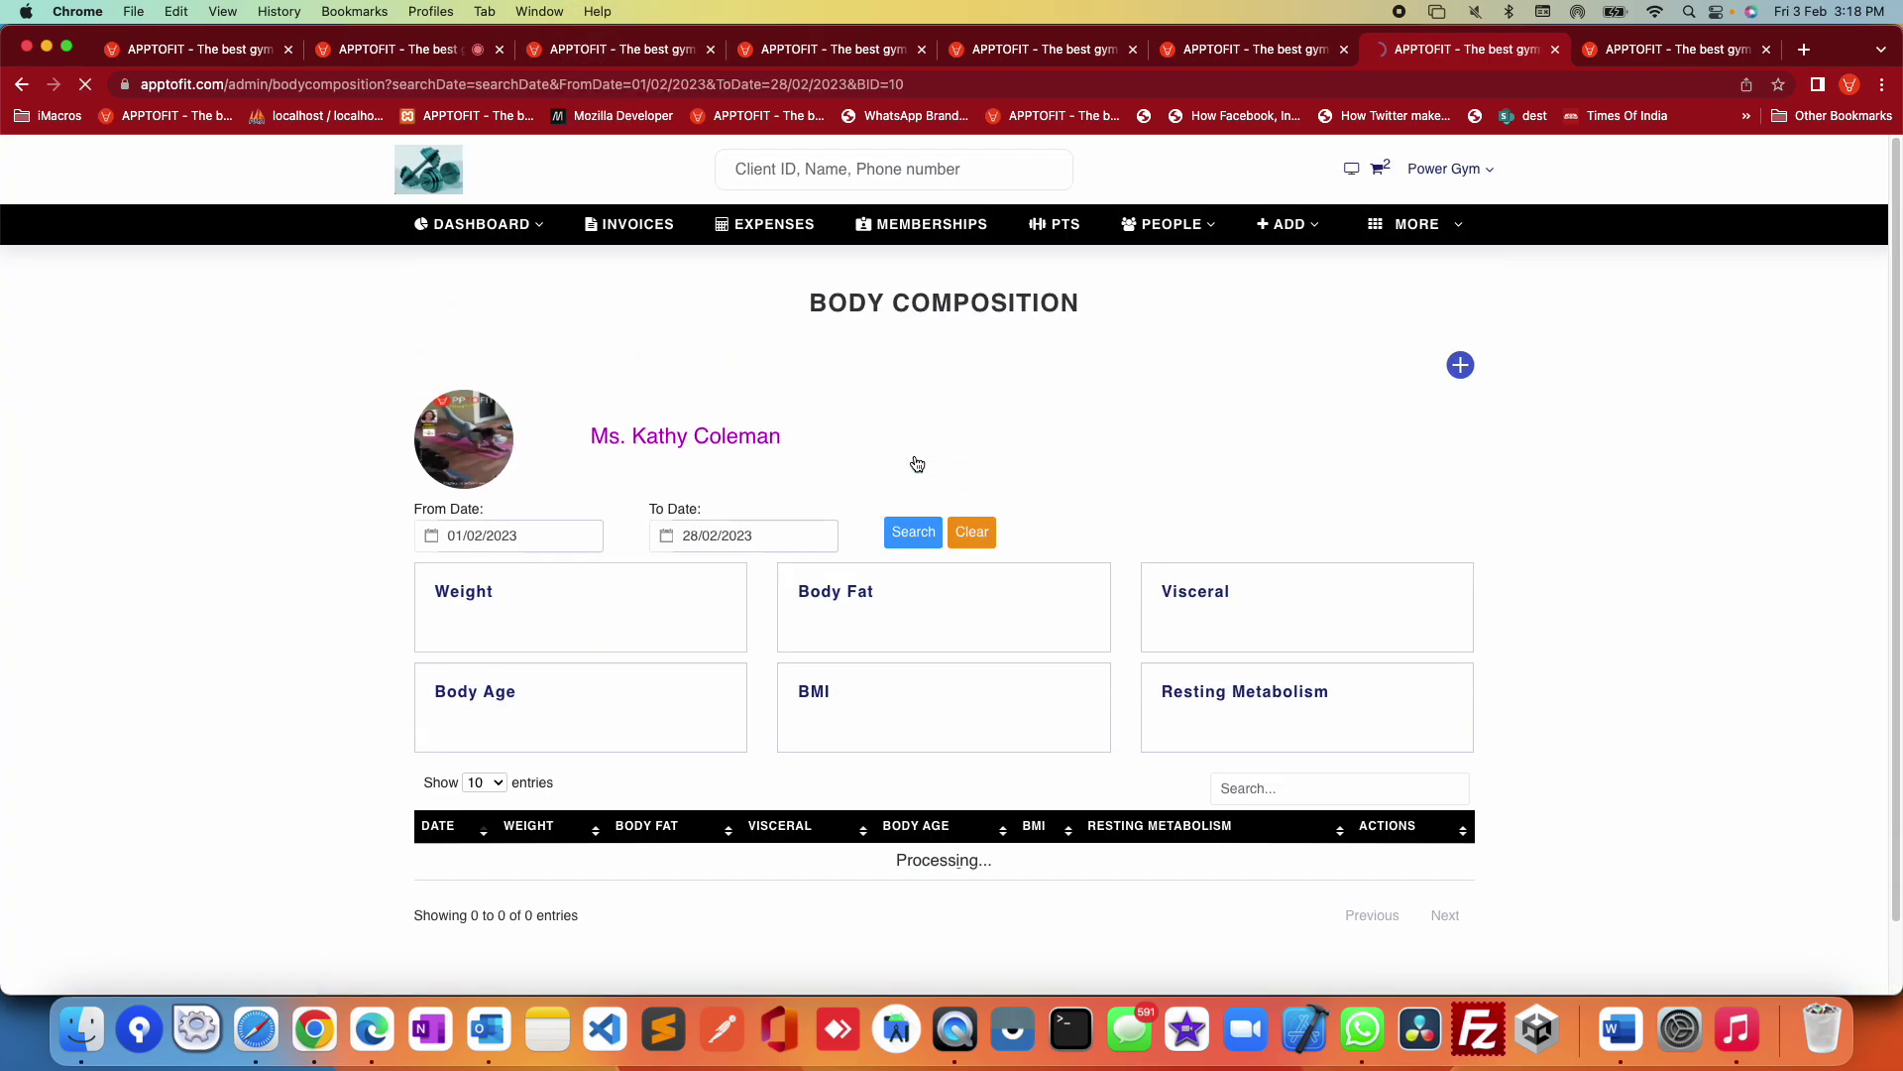
pyautogui.click(570, 538)
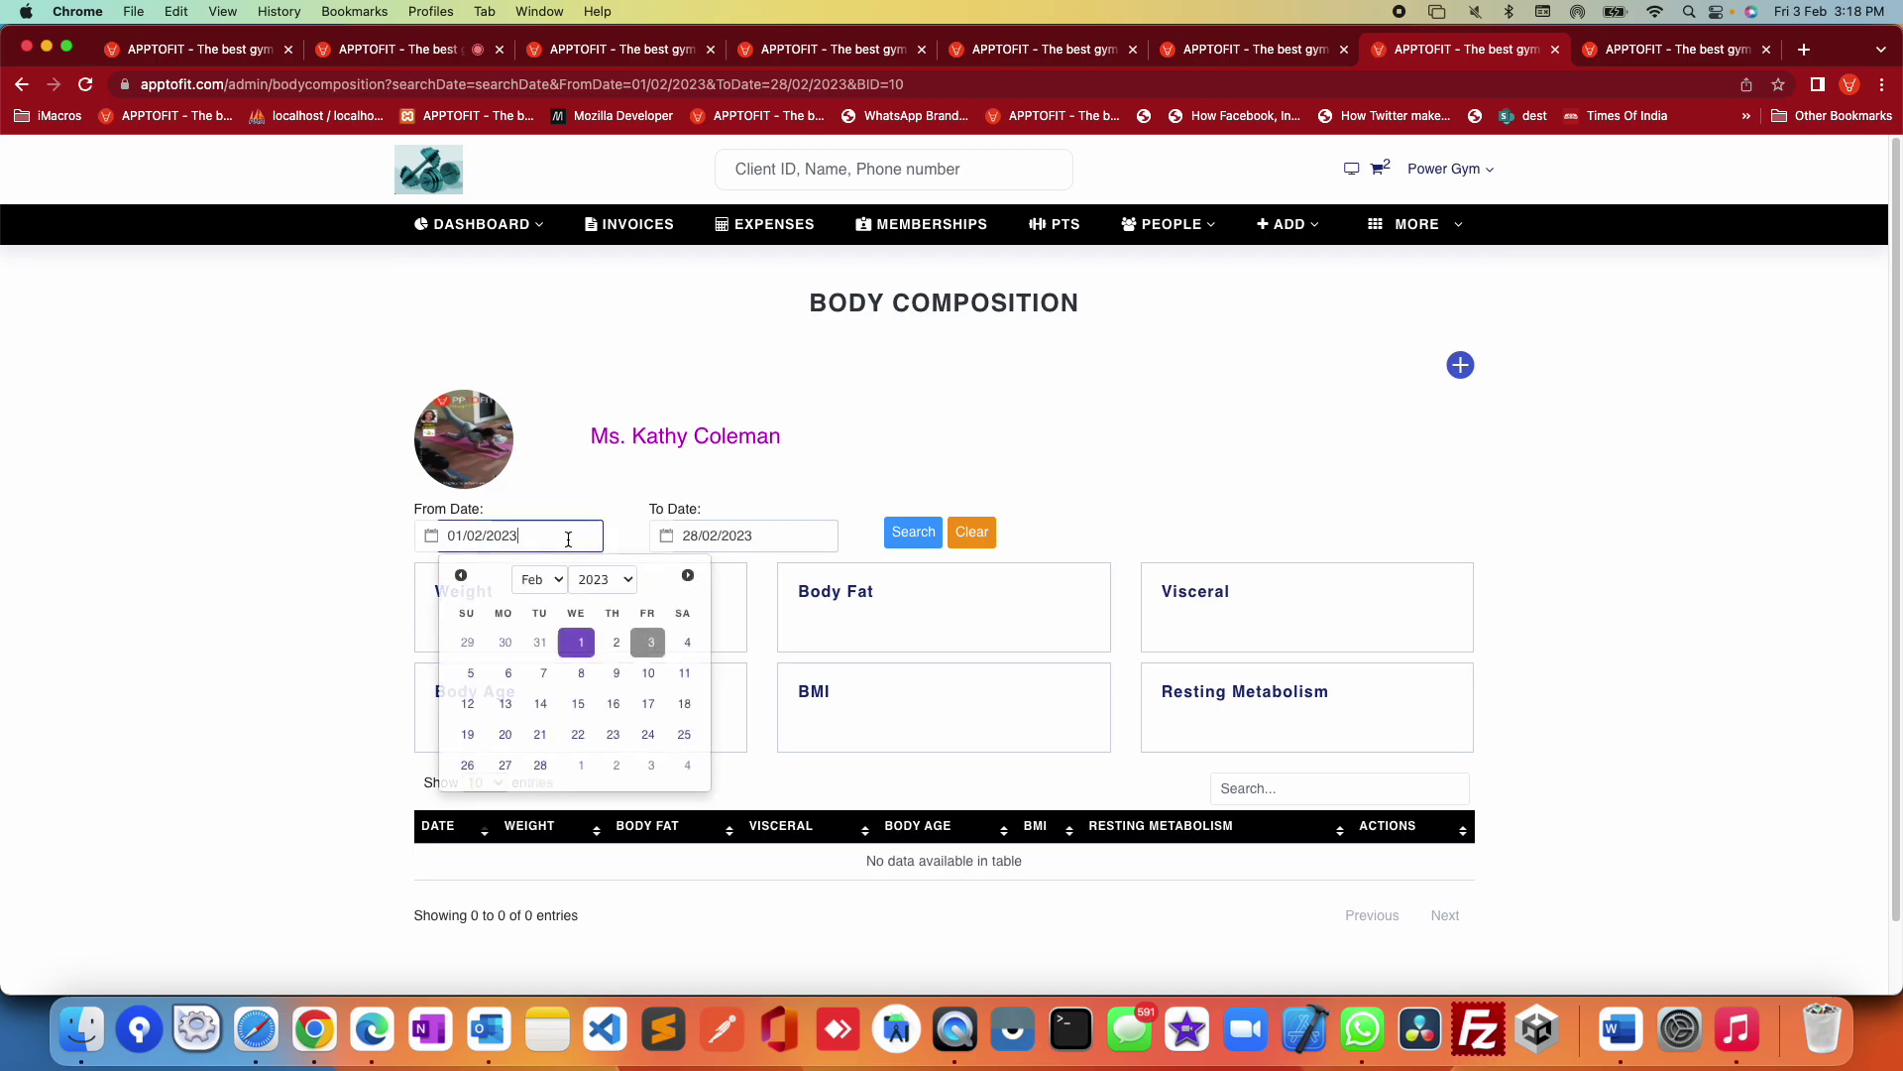
pyautogui.click(600, 579)
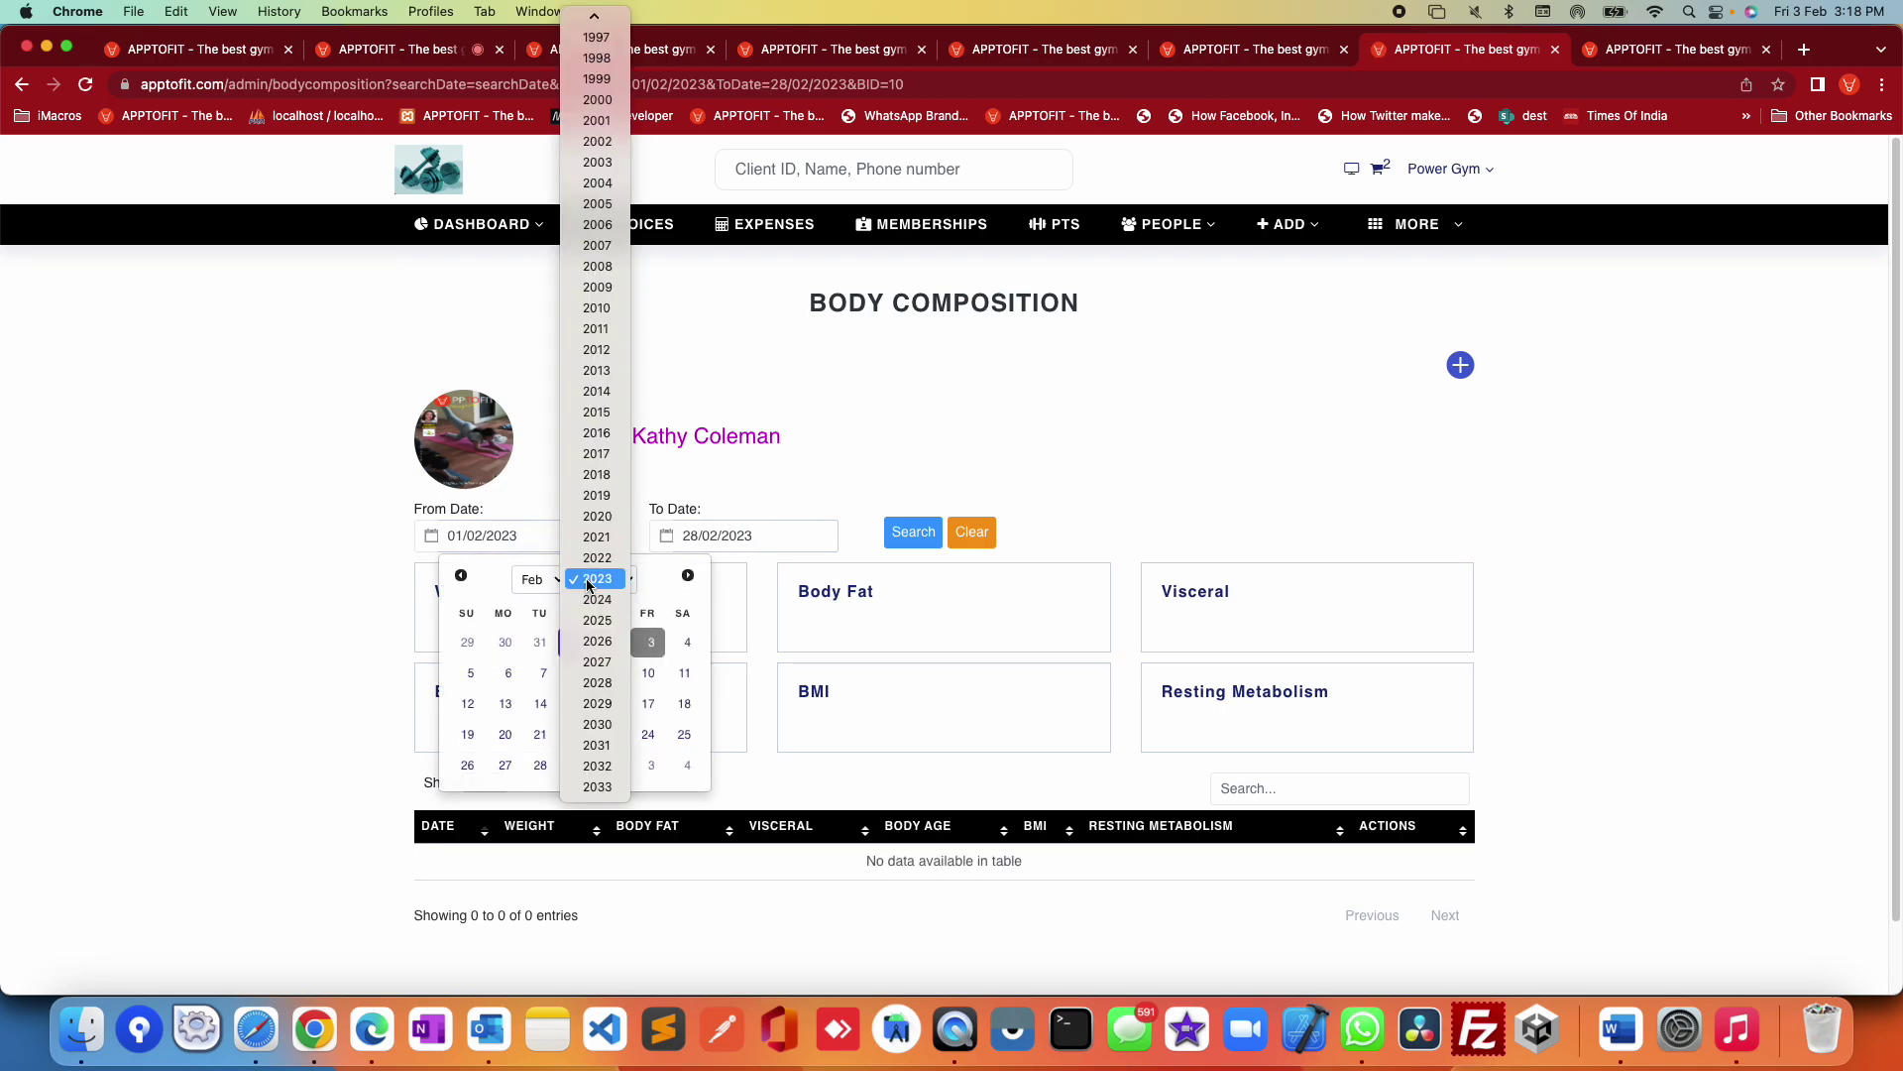
pyautogui.click(595, 560)
pyautogui.click(595, 575)
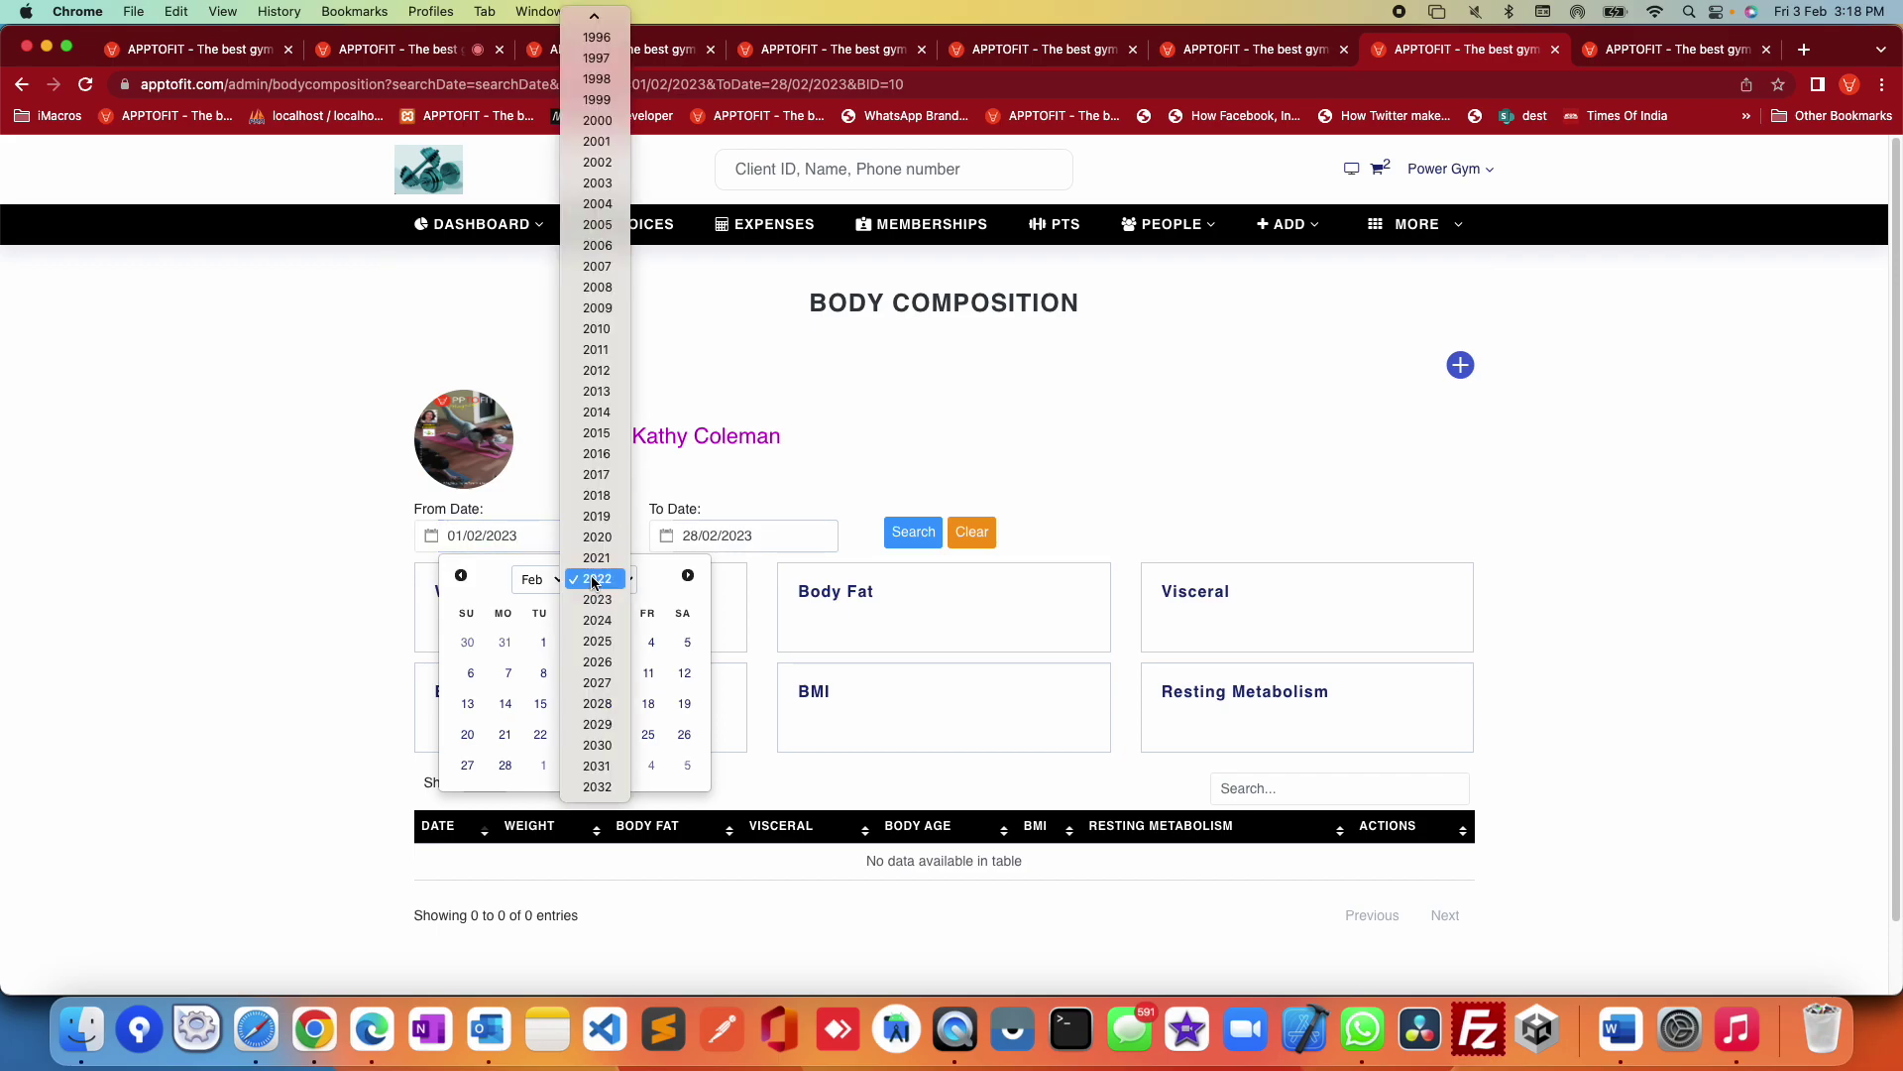
pyautogui.click(596, 538)
pyautogui.click(531, 645)
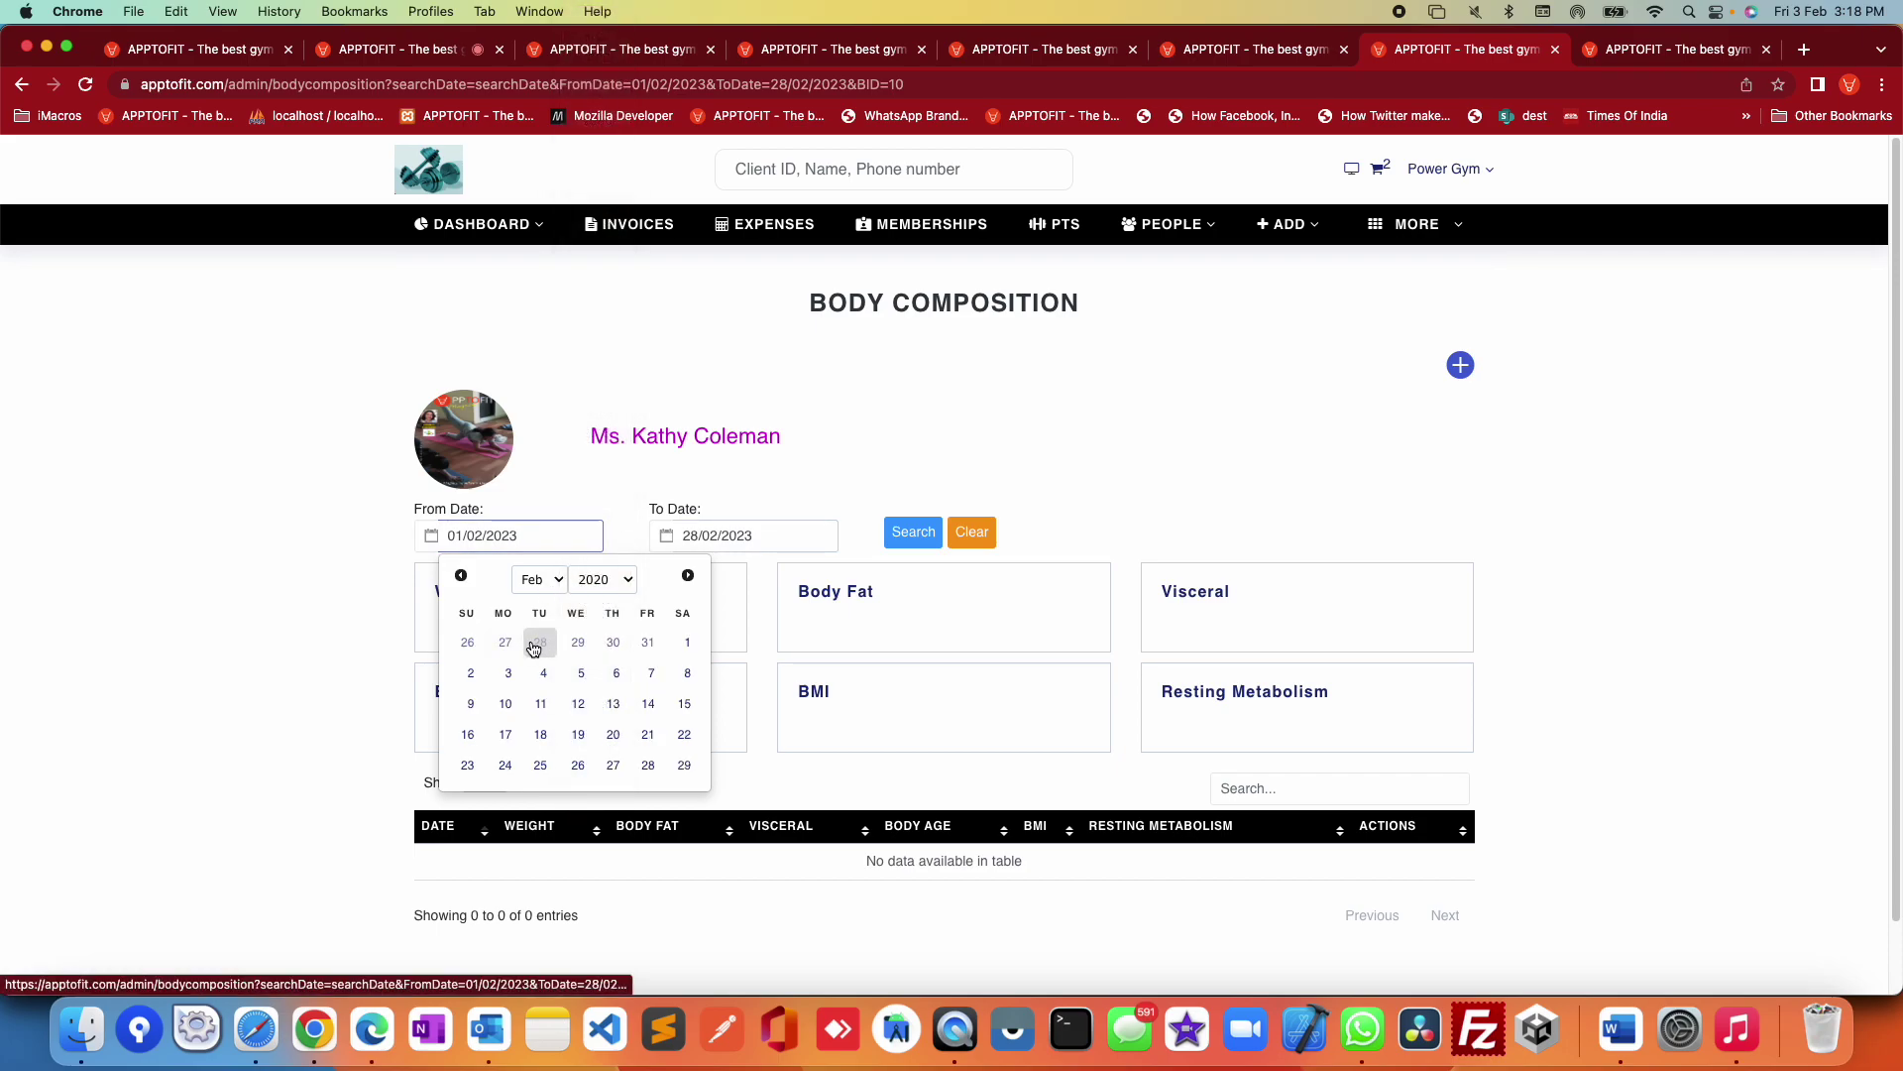
pyautogui.click(913, 534)
# Step: Switch to the test client's Measurements page
pyautogui.scroll(-1, 1566, 621)
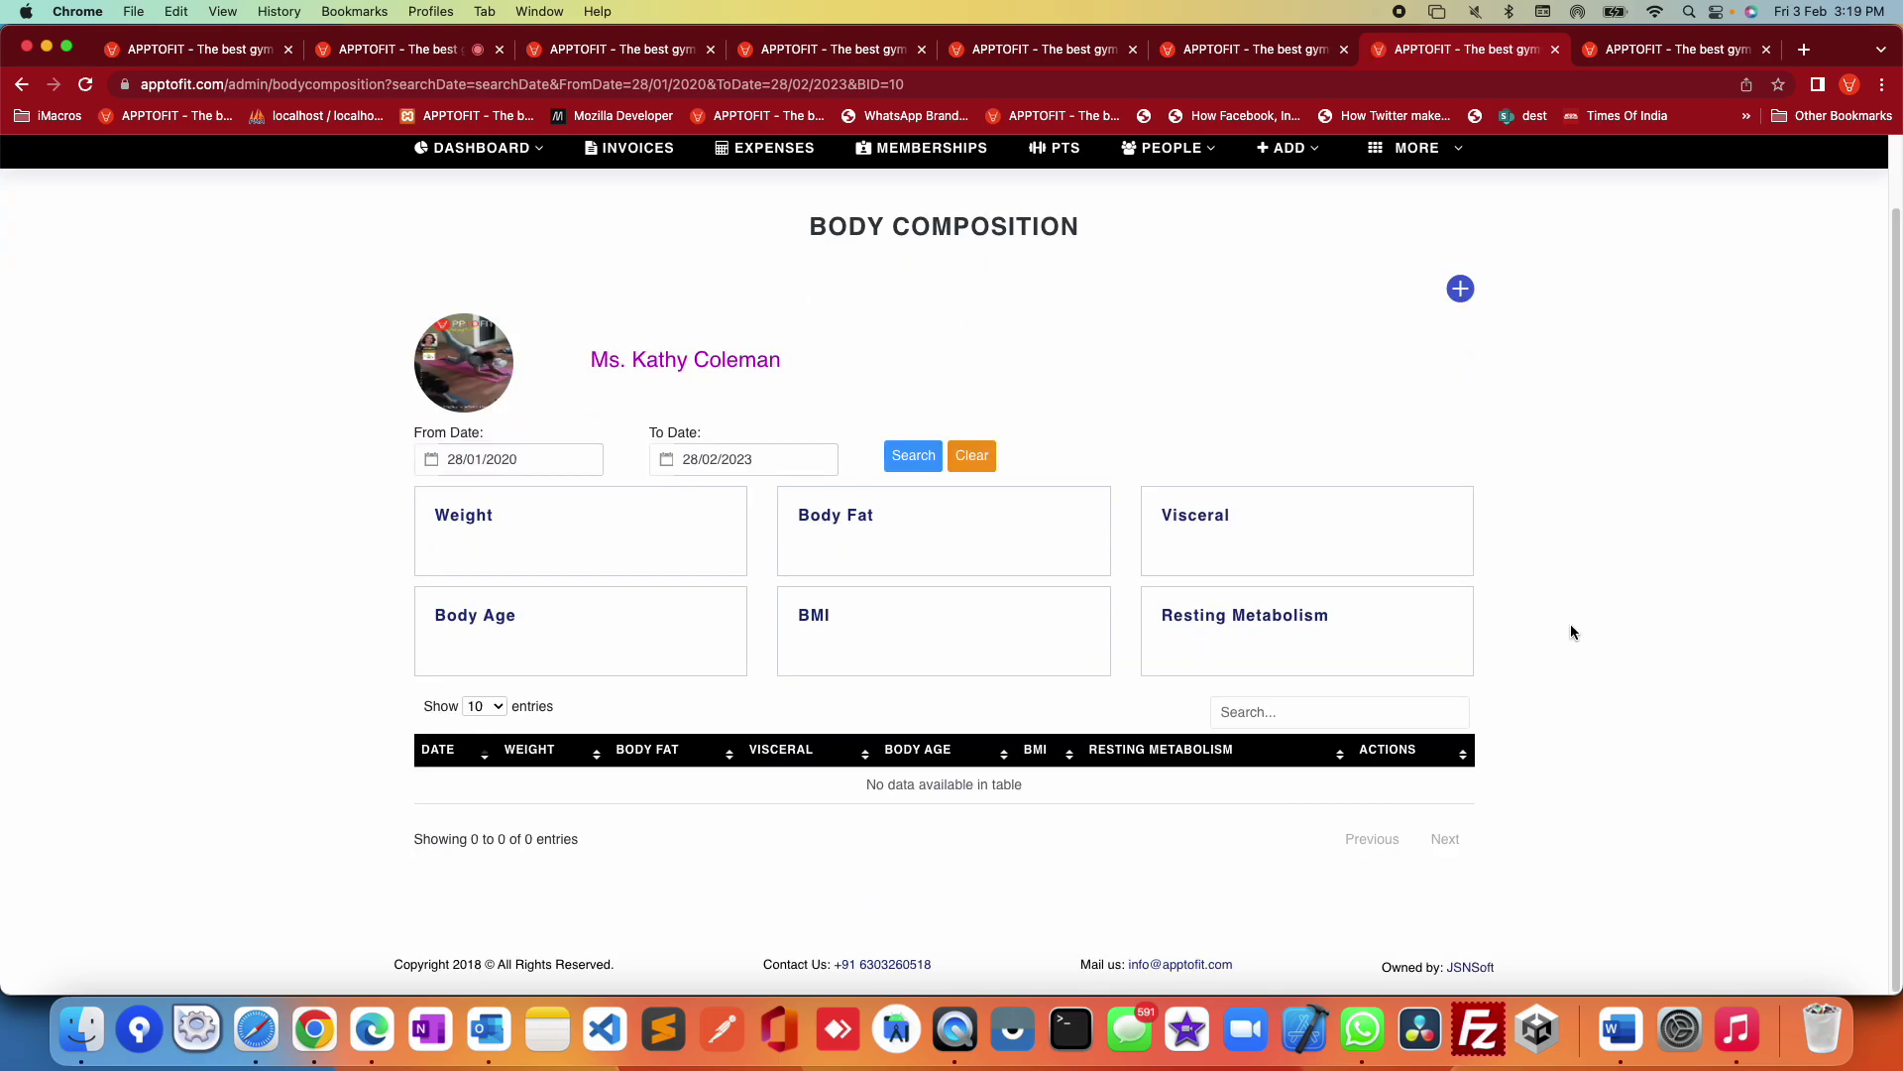
pyautogui.scroll(1, 1570, 630)
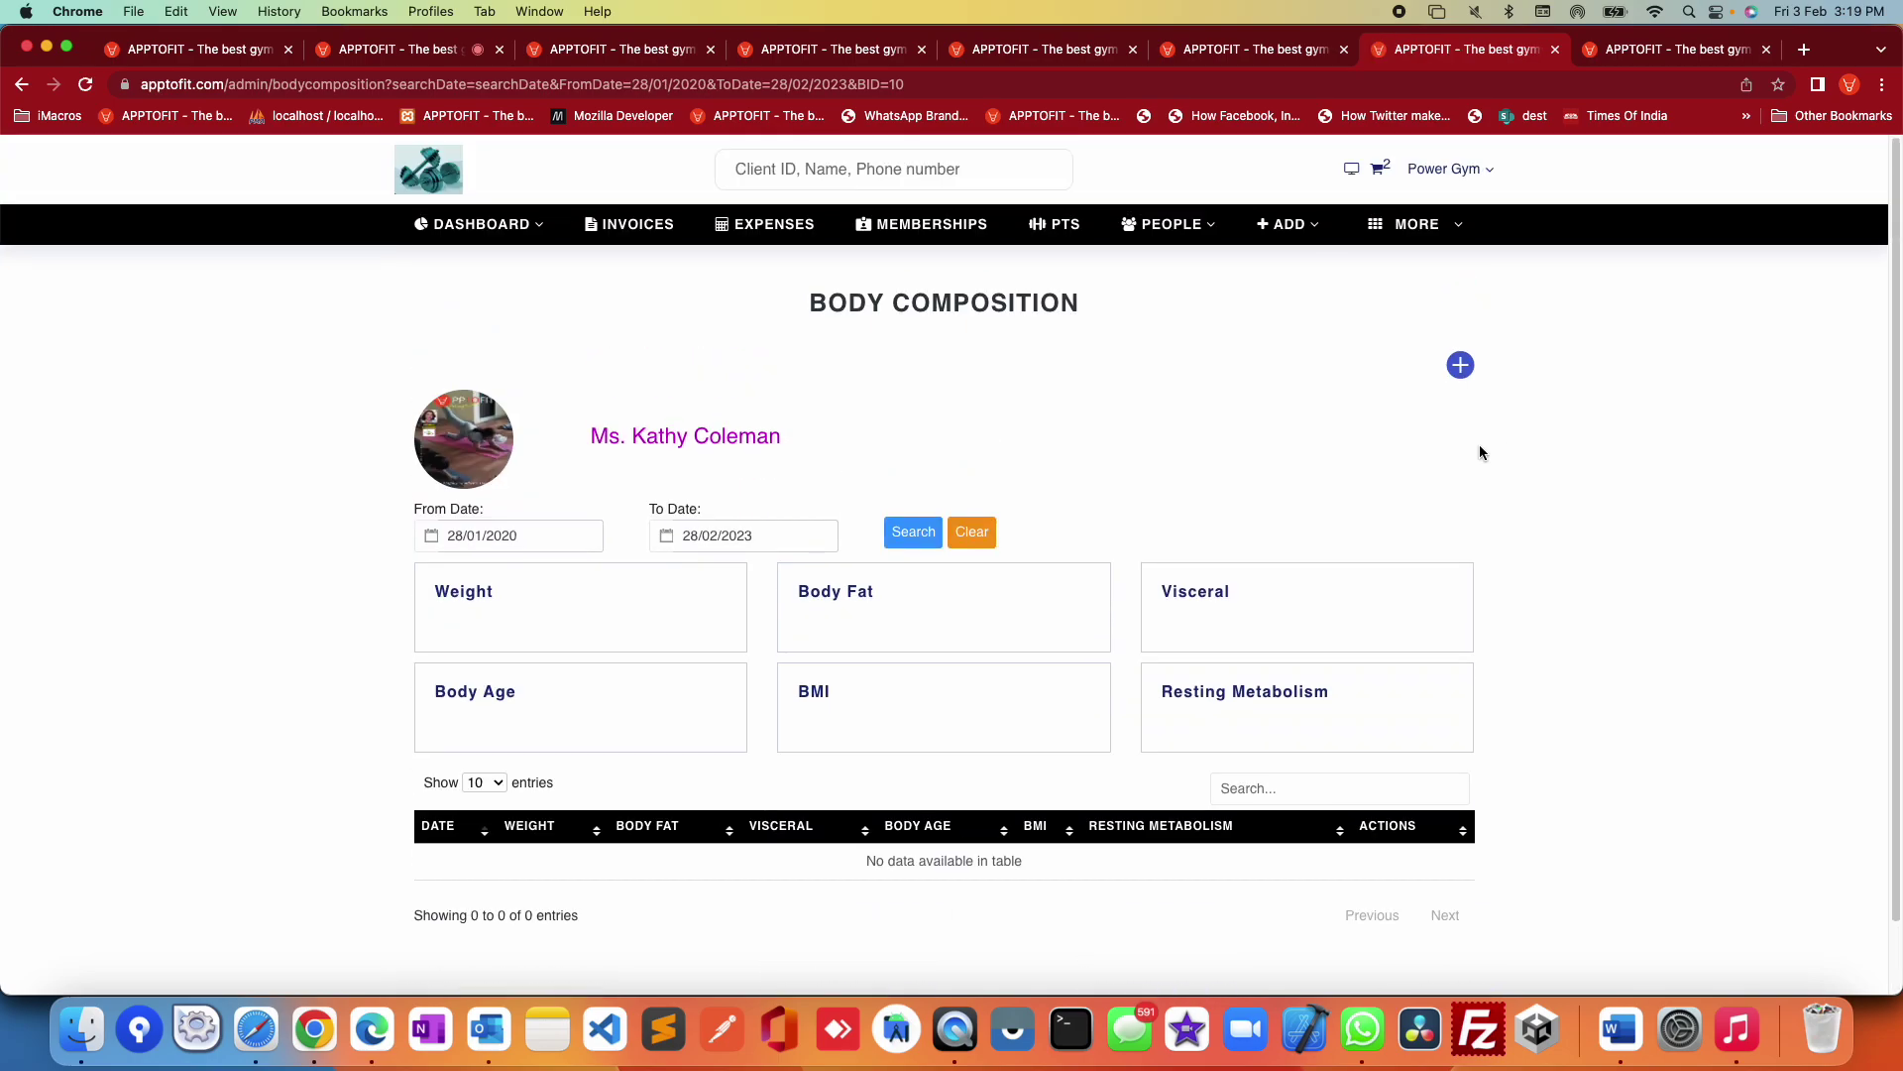
pyautogui.click(1637, 52)
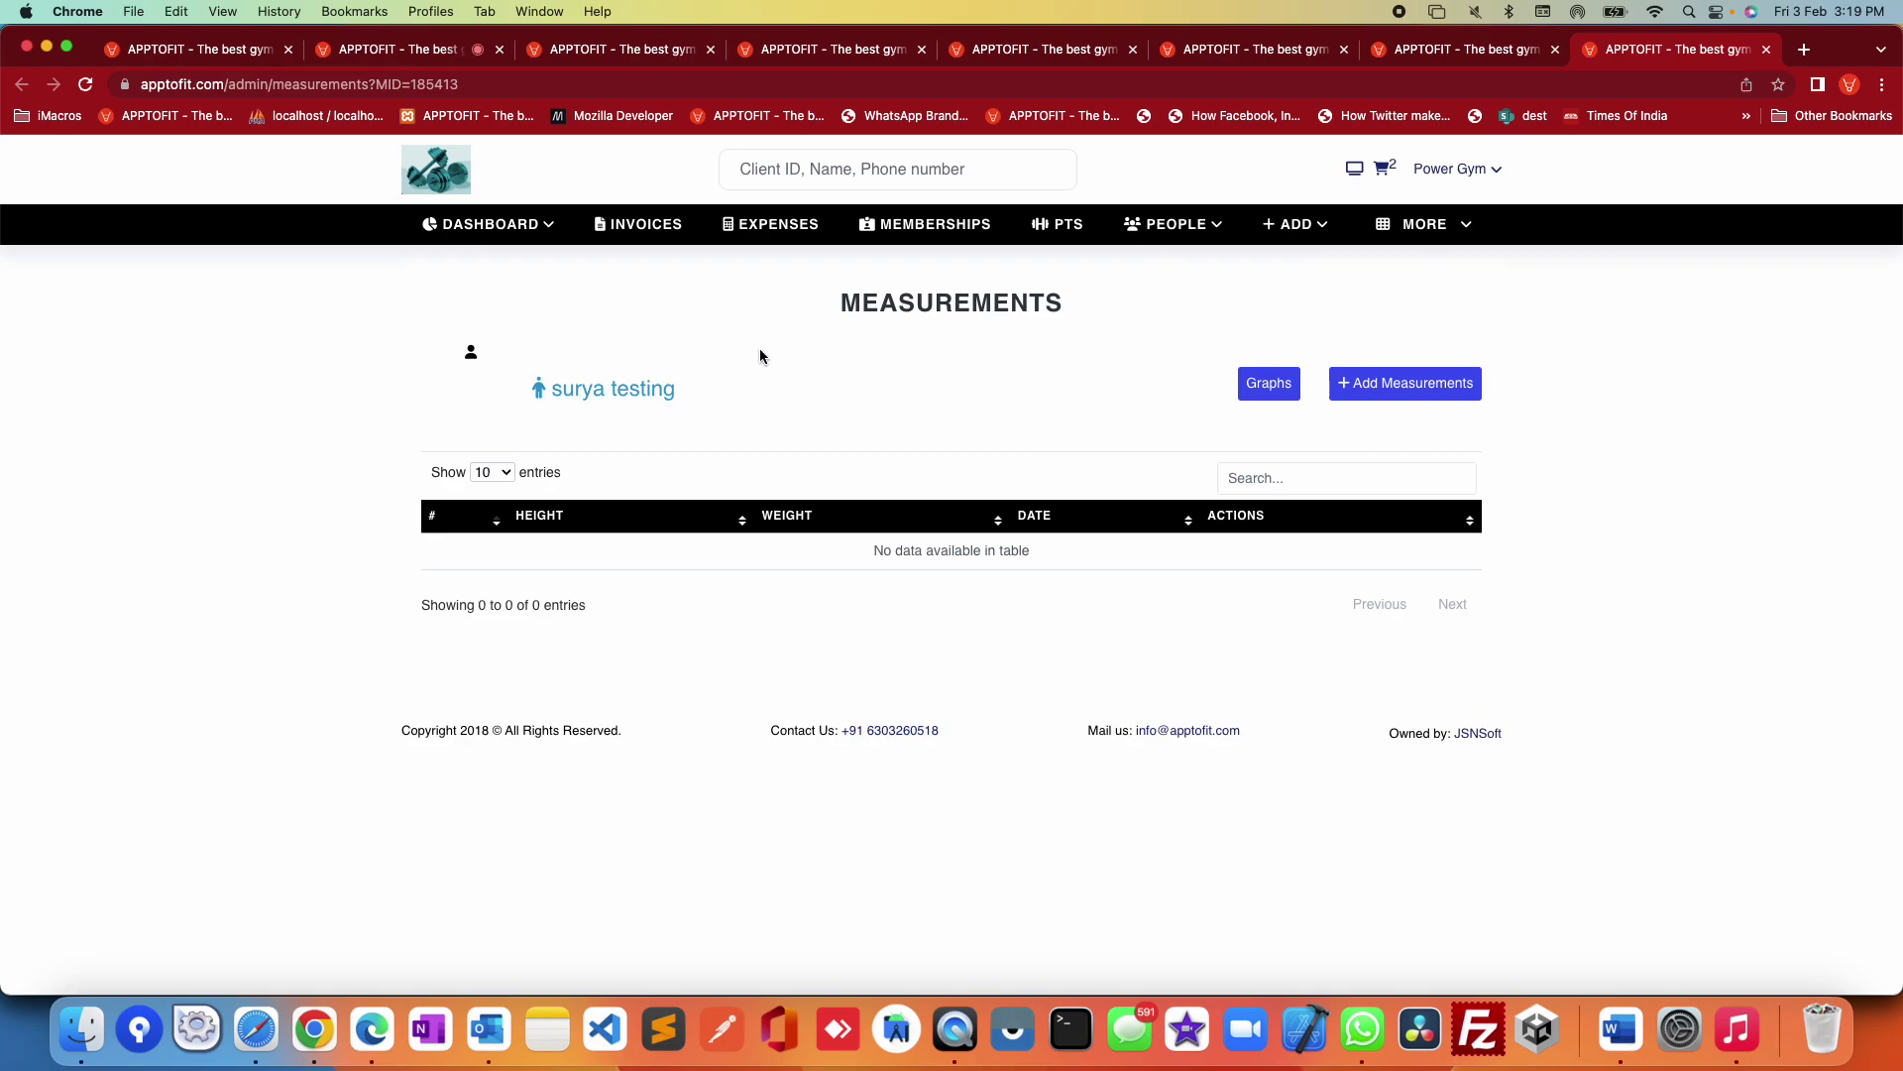
# Step: Open Add Measurements and step through the Front Neck, Front Traps, Front Shoulders and Biceps fields
pyautogui.click(1405, 383)
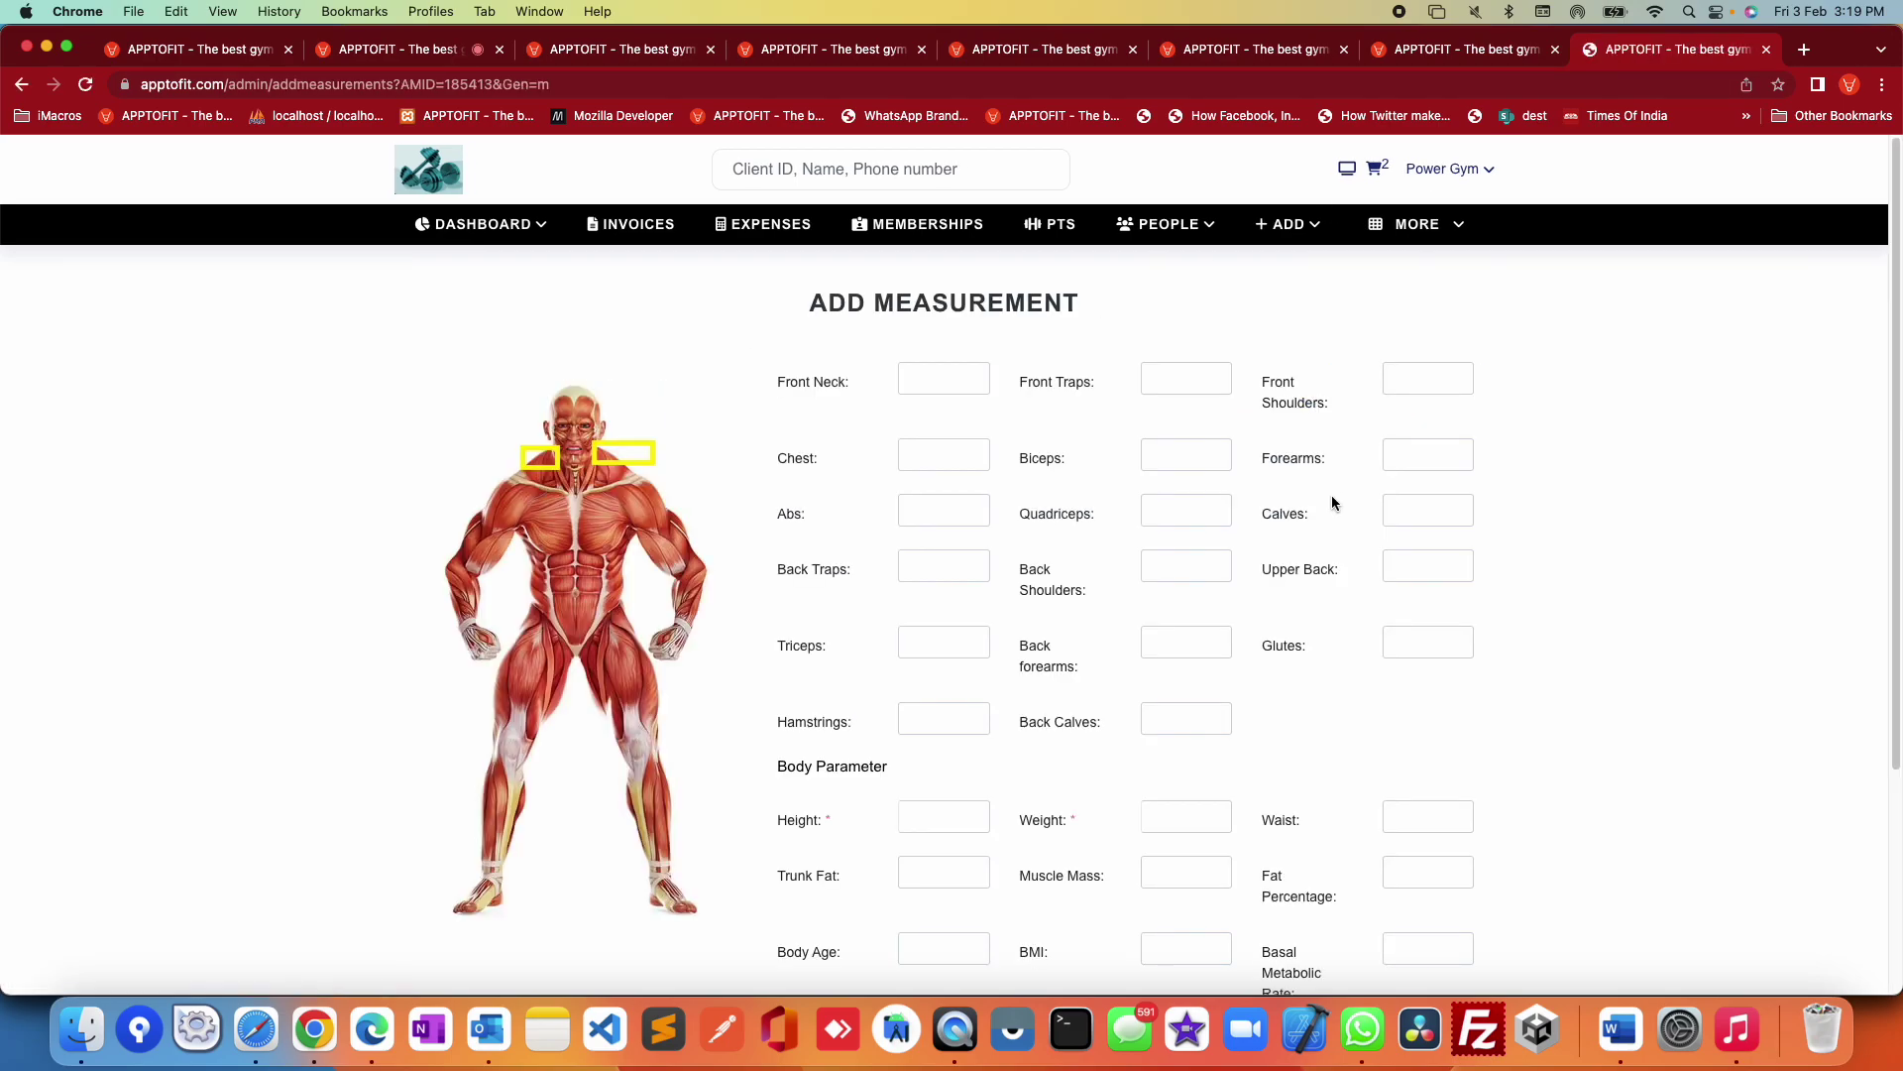
pyautogui.click(943, 378)
pyautogui.click(1184, 377)
pyautogui.click(1421, 378)
pyautogui.click(1204, 456)
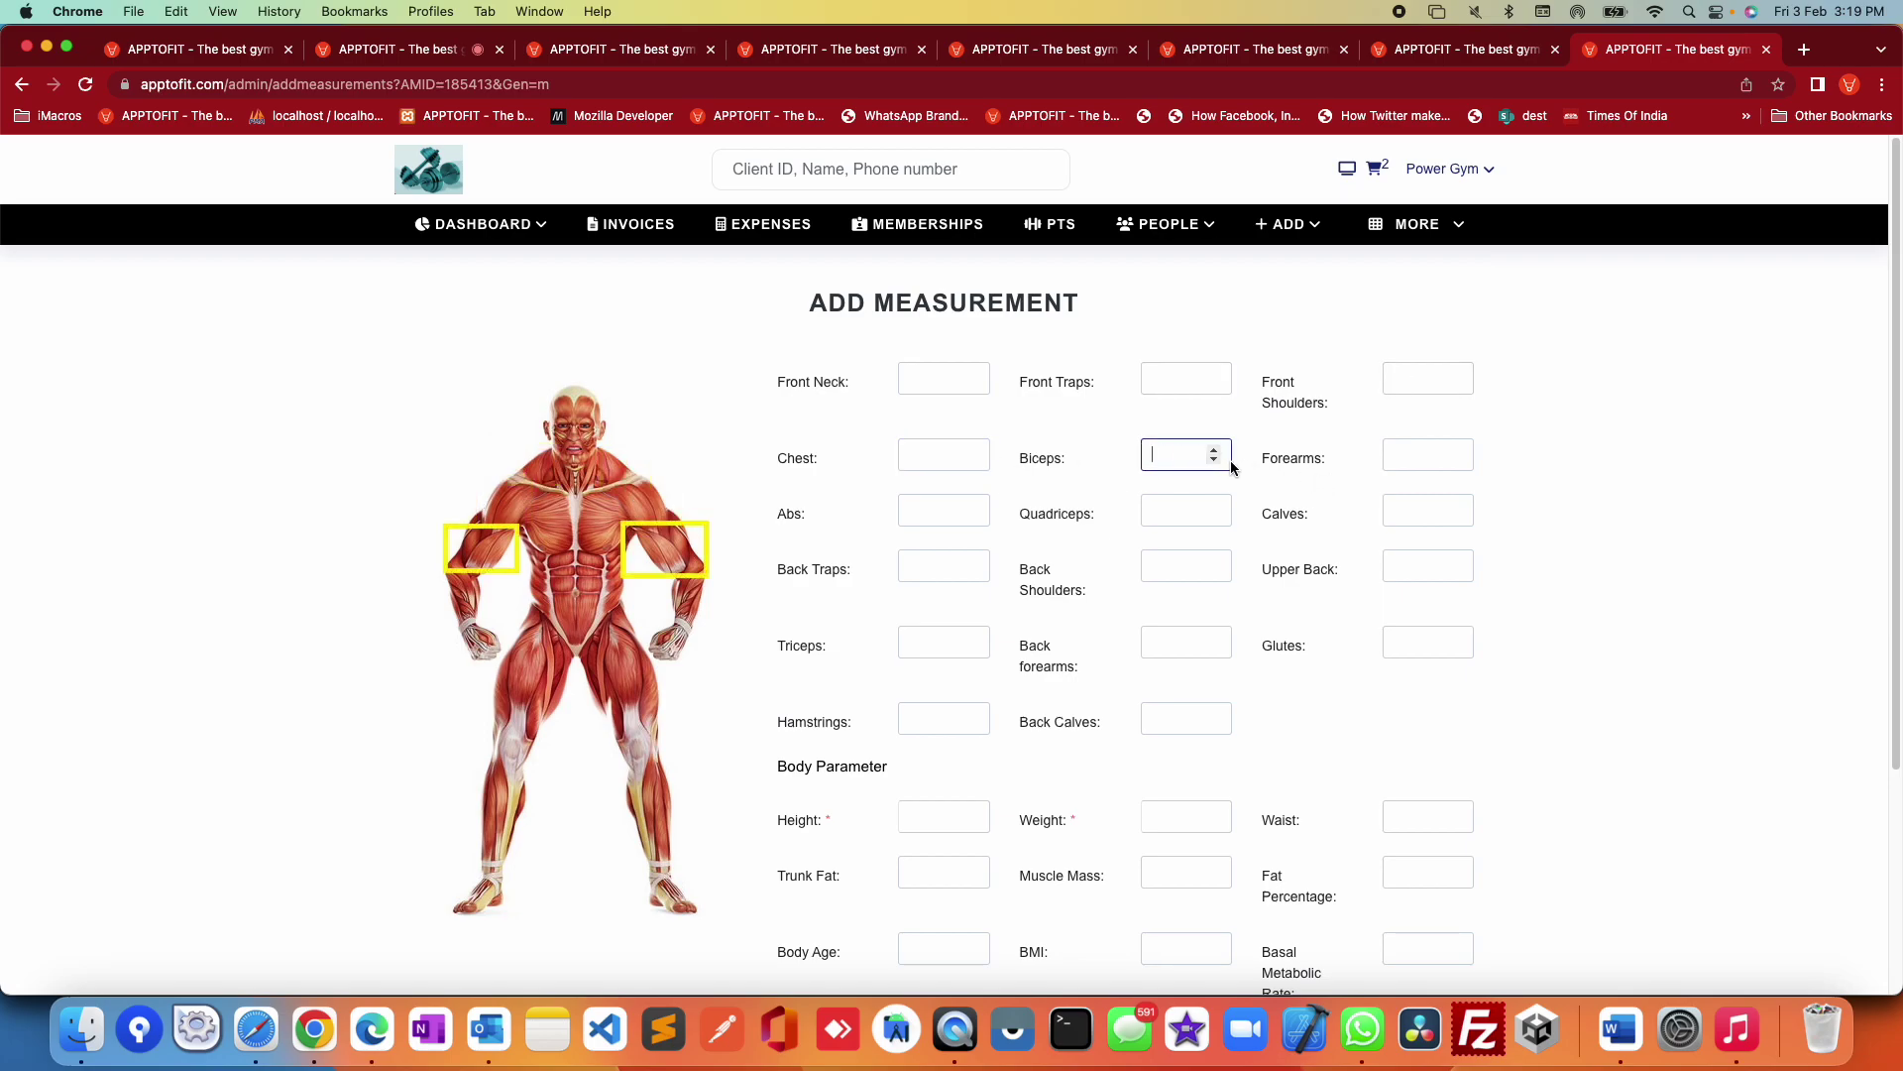
# Step: From the full Clients list, reach the test client's Add Upload page via its actions menu
pyautogui.moveTo(1145, 232)
pyautogui.click(1140, 265)
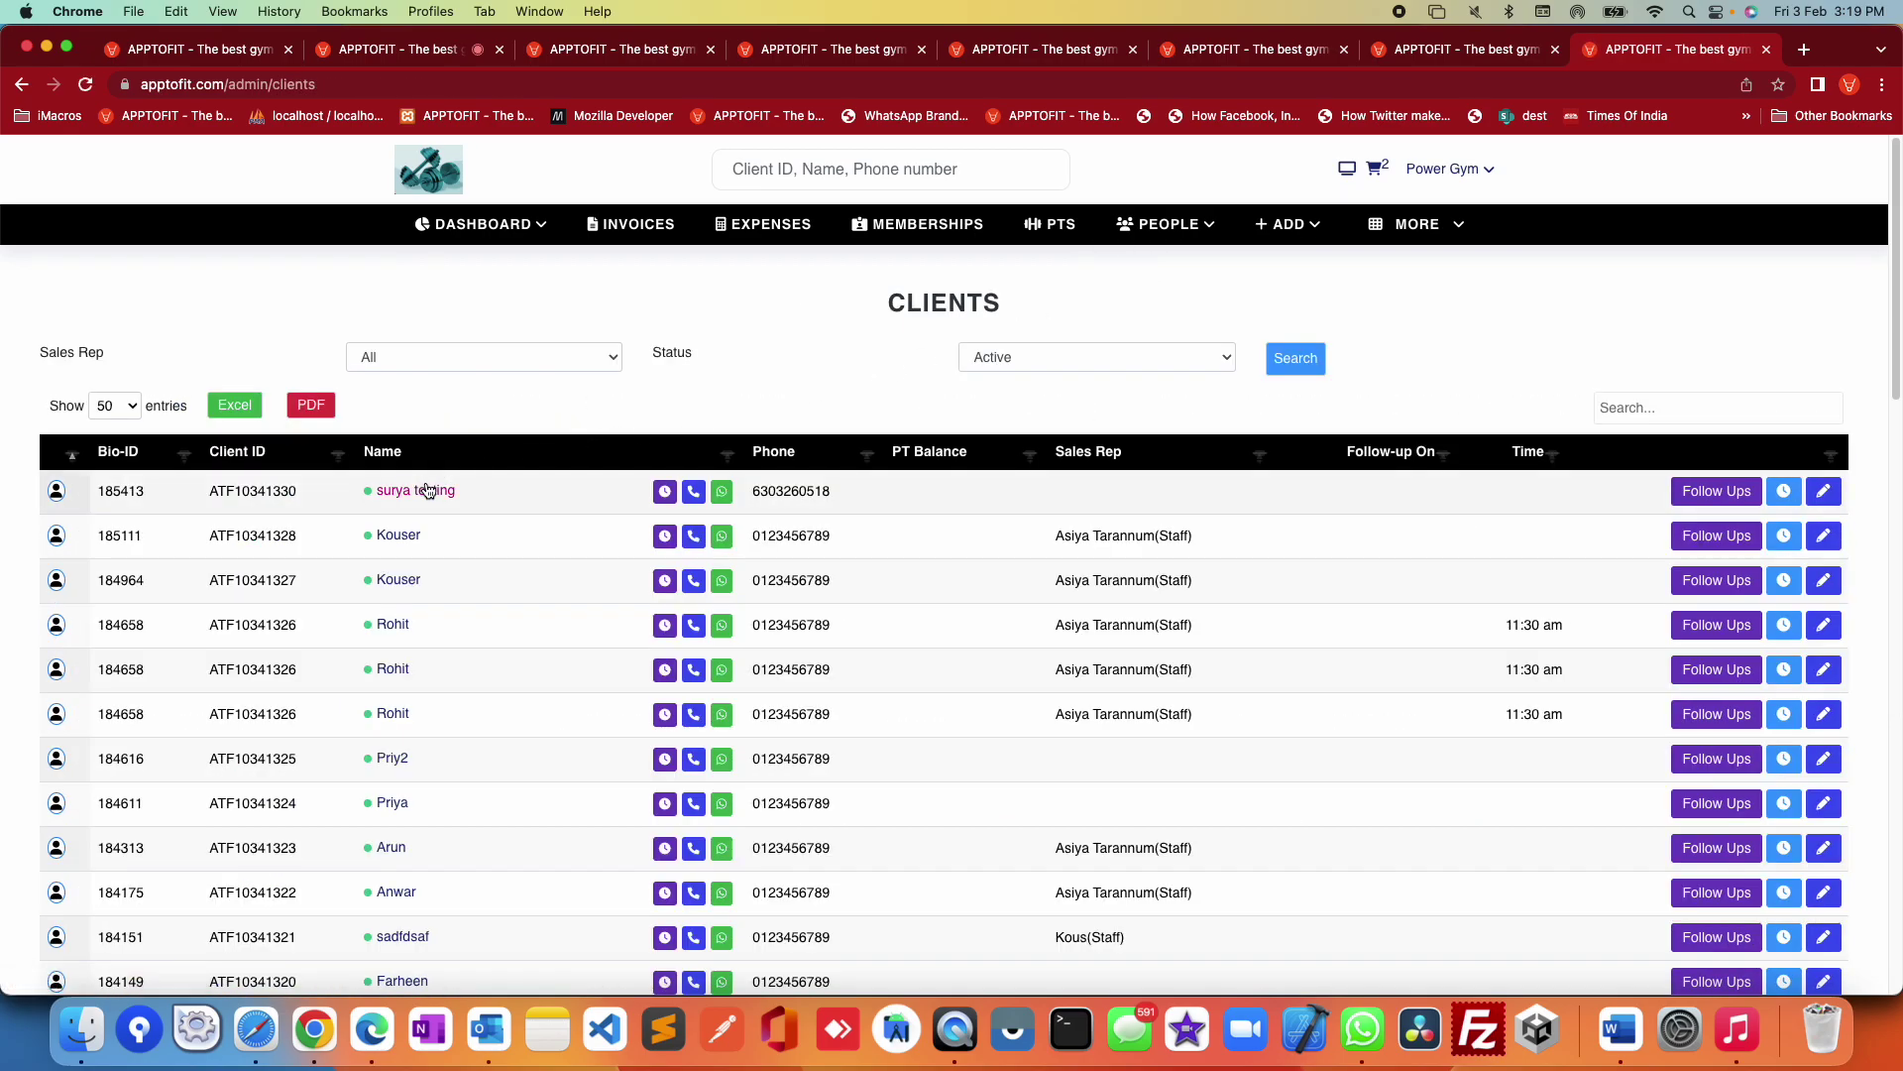
pyautogui.click(428, 489)
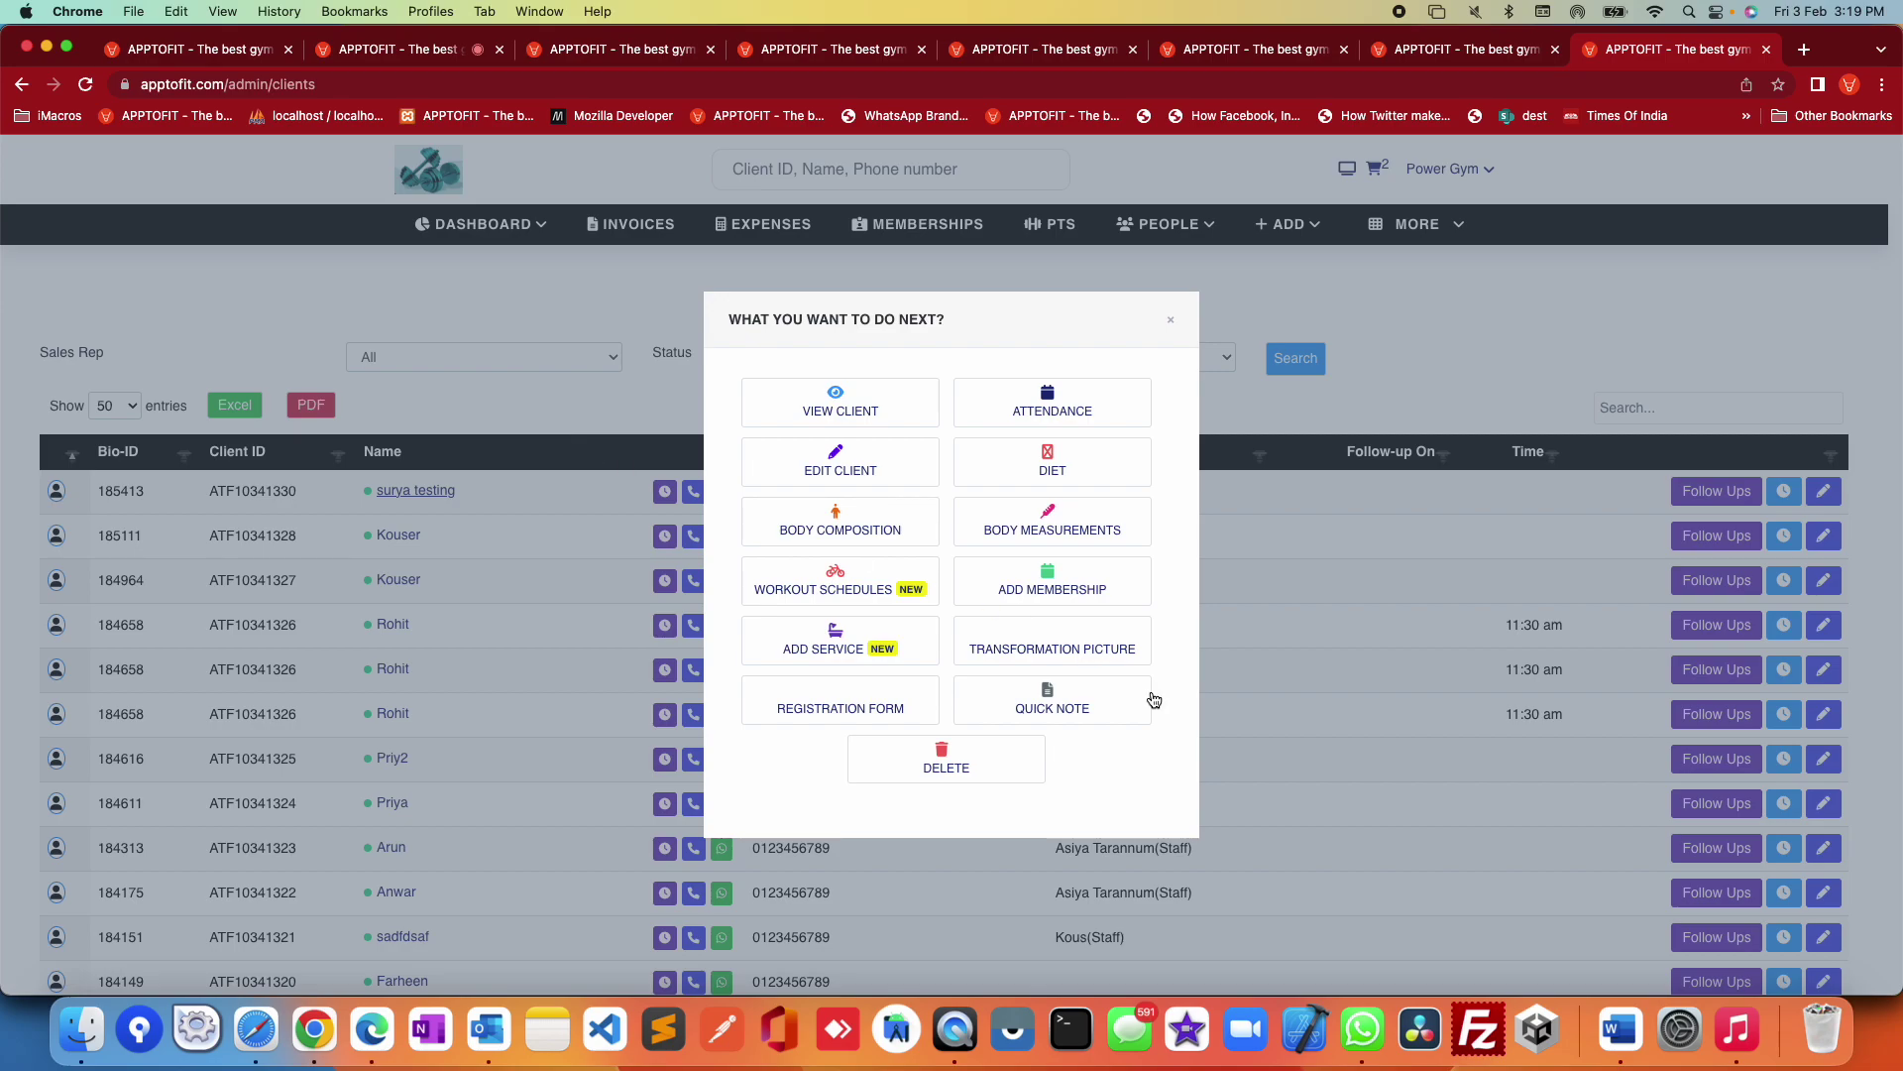
pyautogui.click(1032, 658)
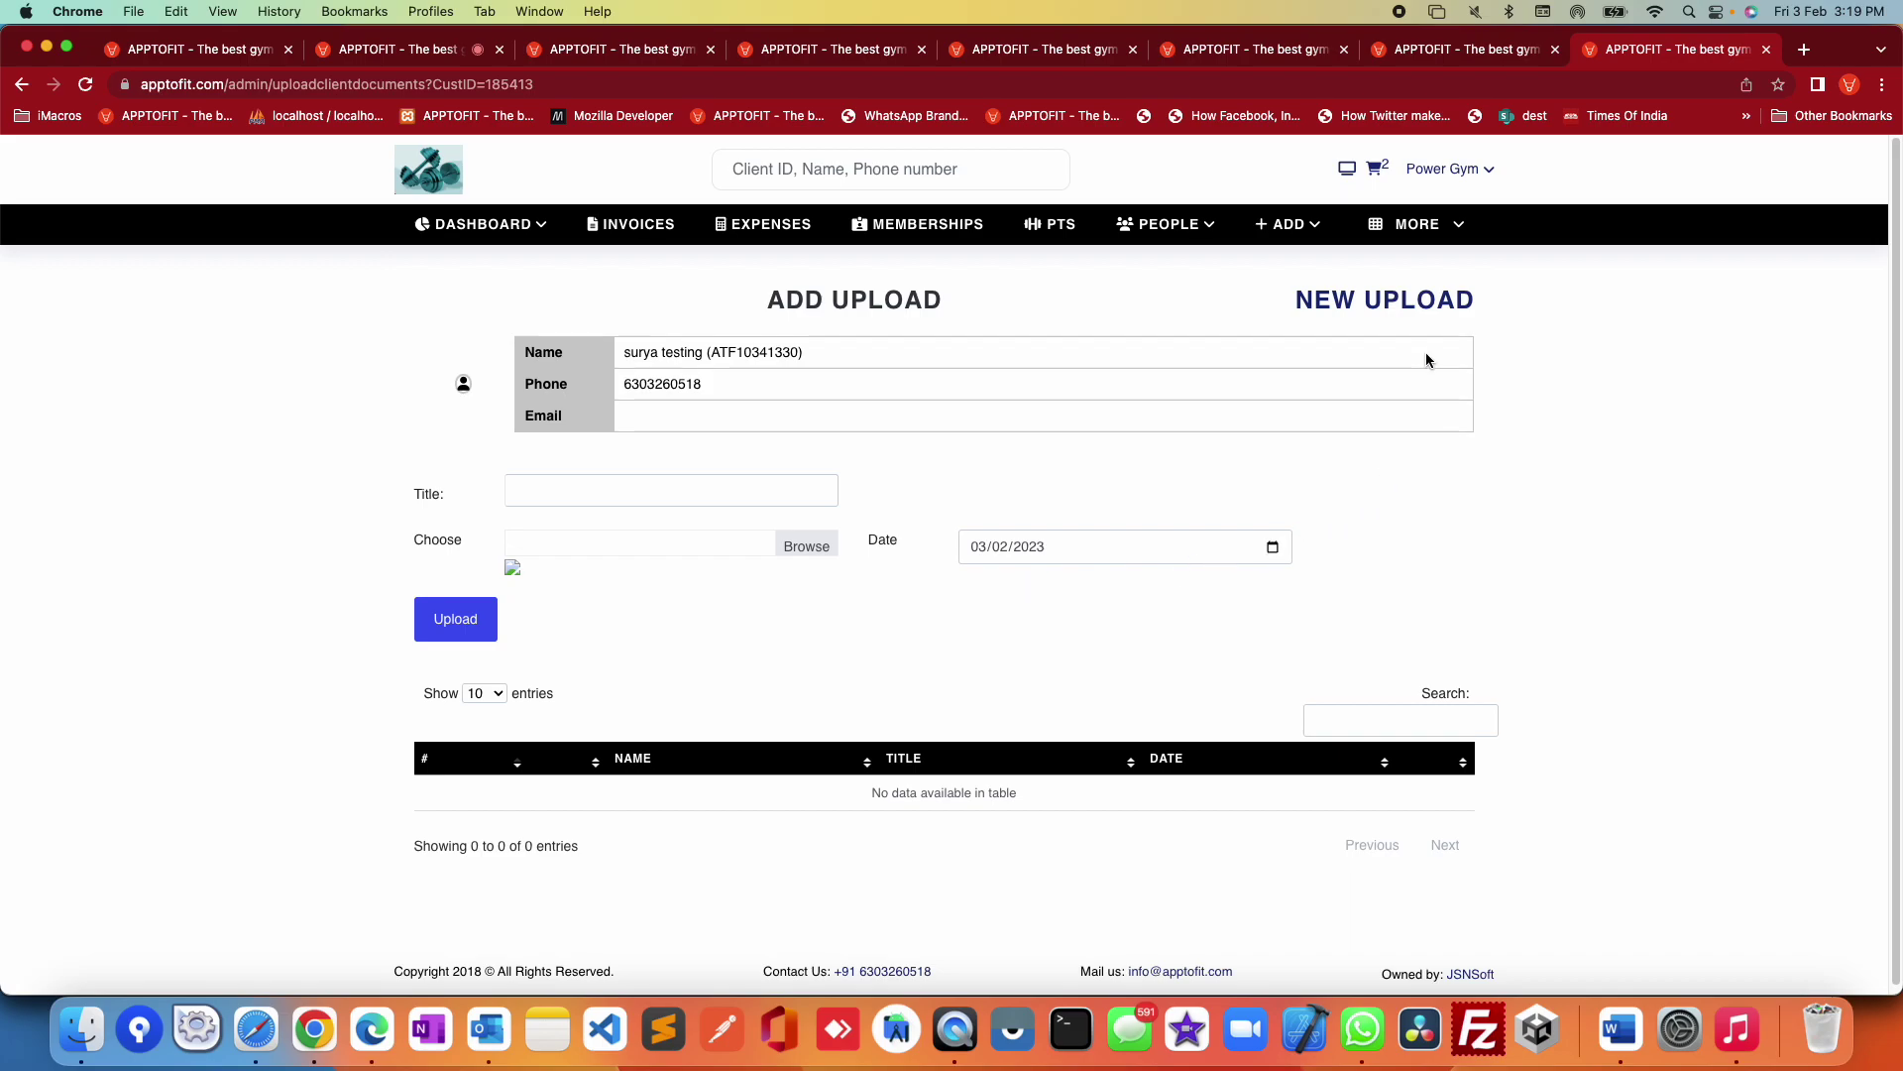
# Step: View the gym's photo Gallery, then go to the Client Services list via MORE
pyautogui.click(1438, 228)
pyautogui.click(1261, 676)
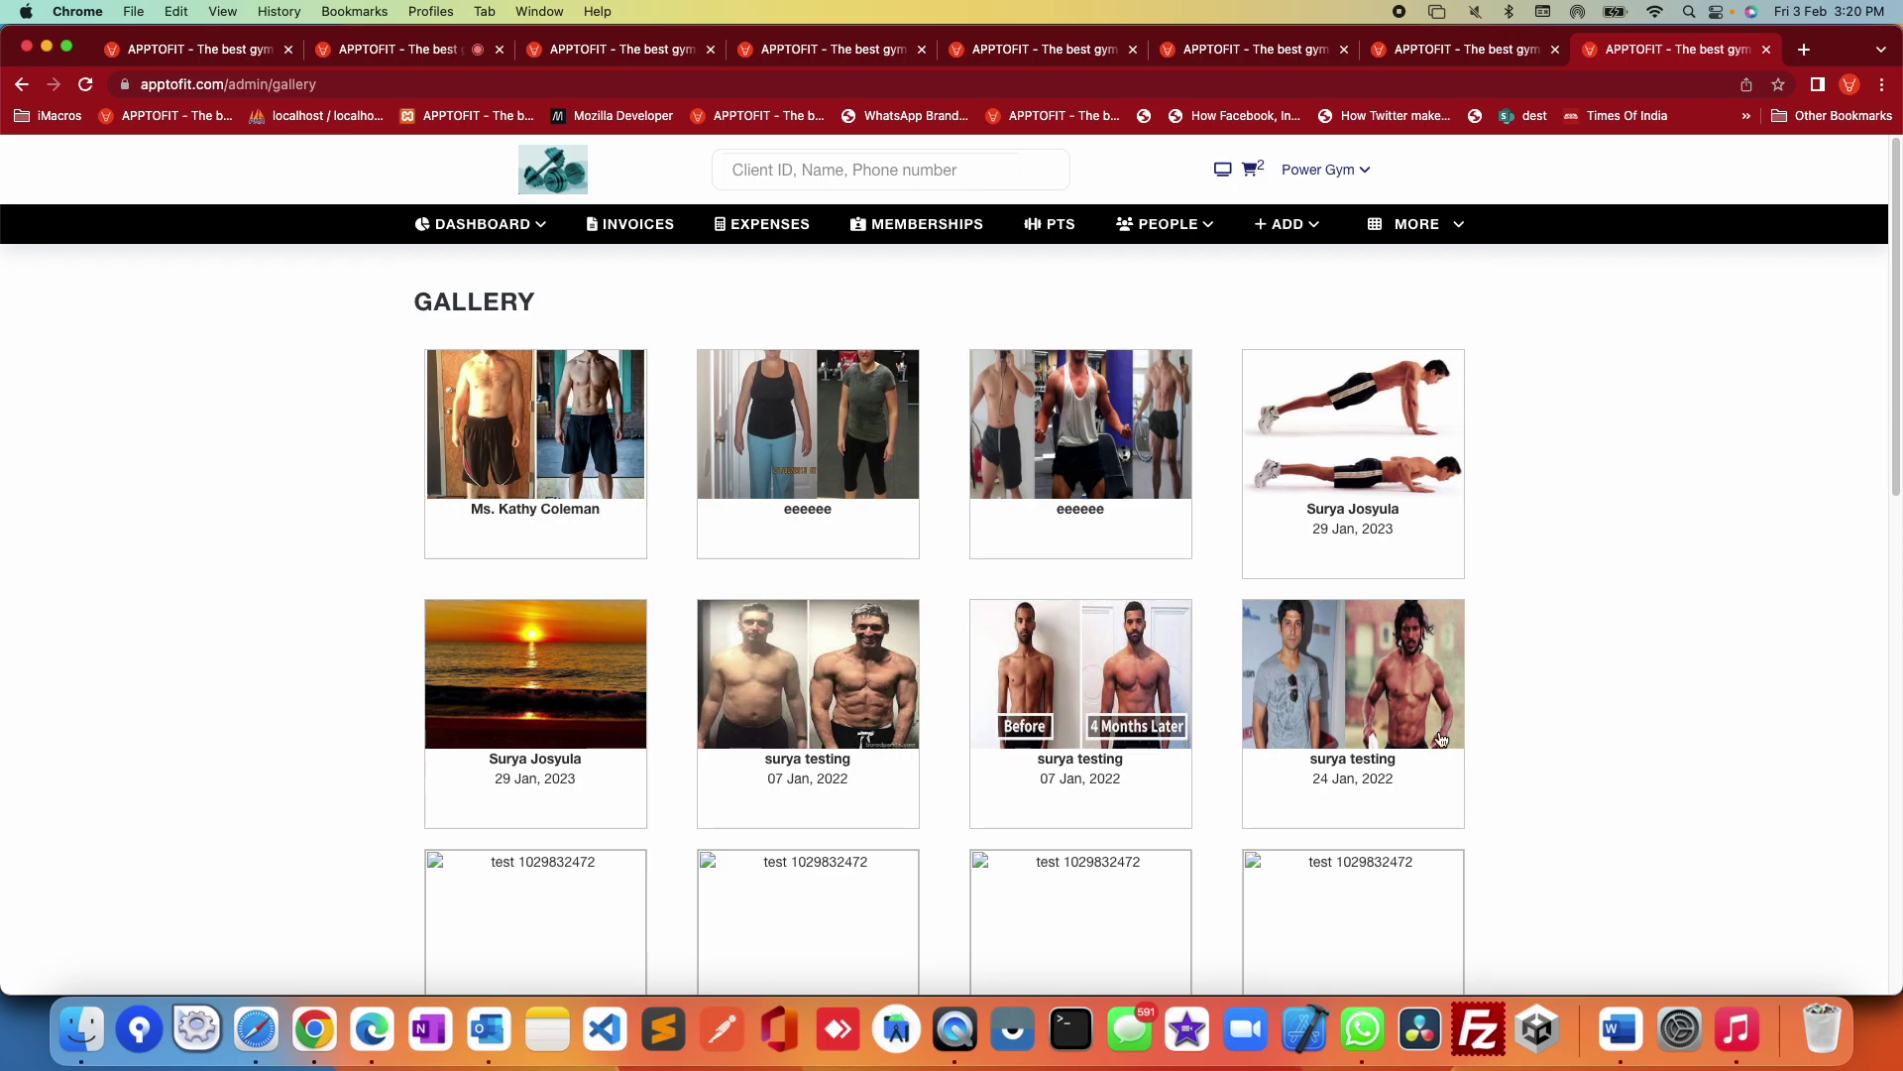
pyautogui.click(1399, 234)
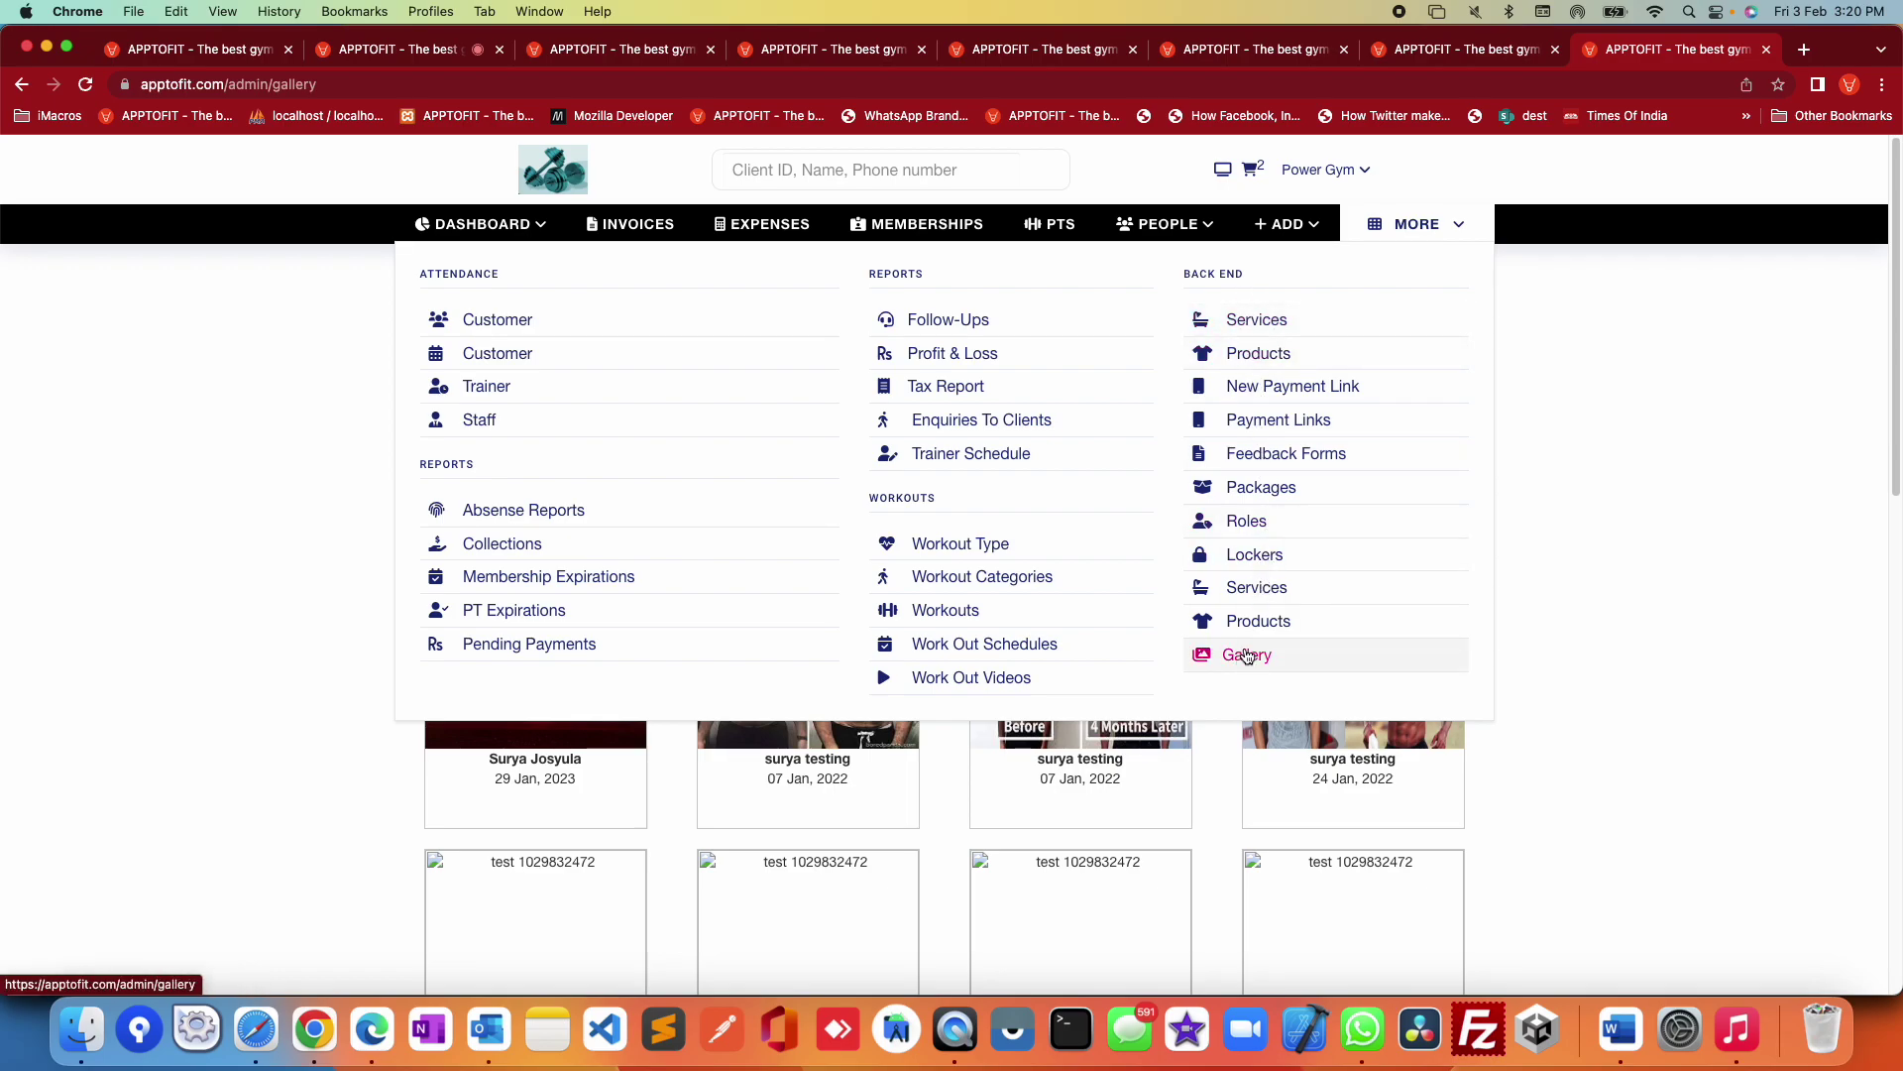
pyautogui.click(1257, 320)
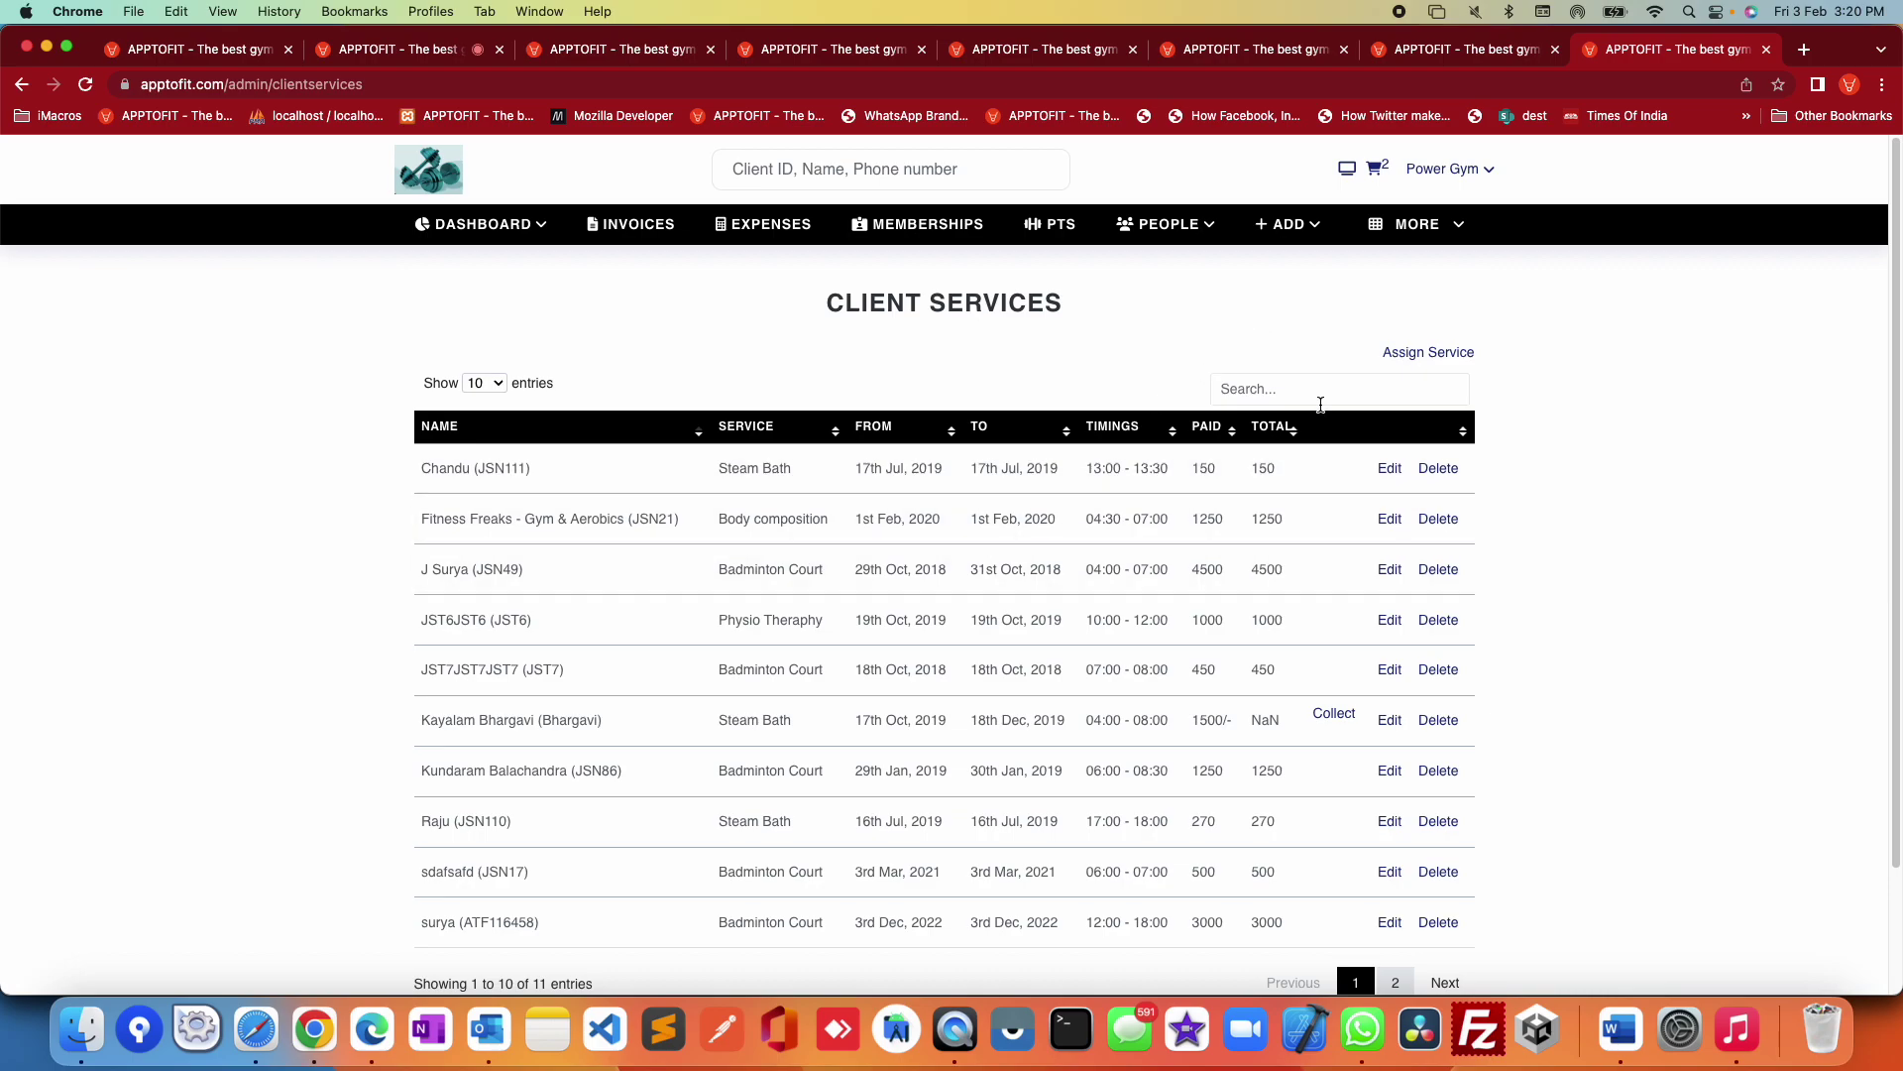
# Step: Browse the Assign Service client and service lists without choosing, then go to Products
pyautogui.click(1410, 356)
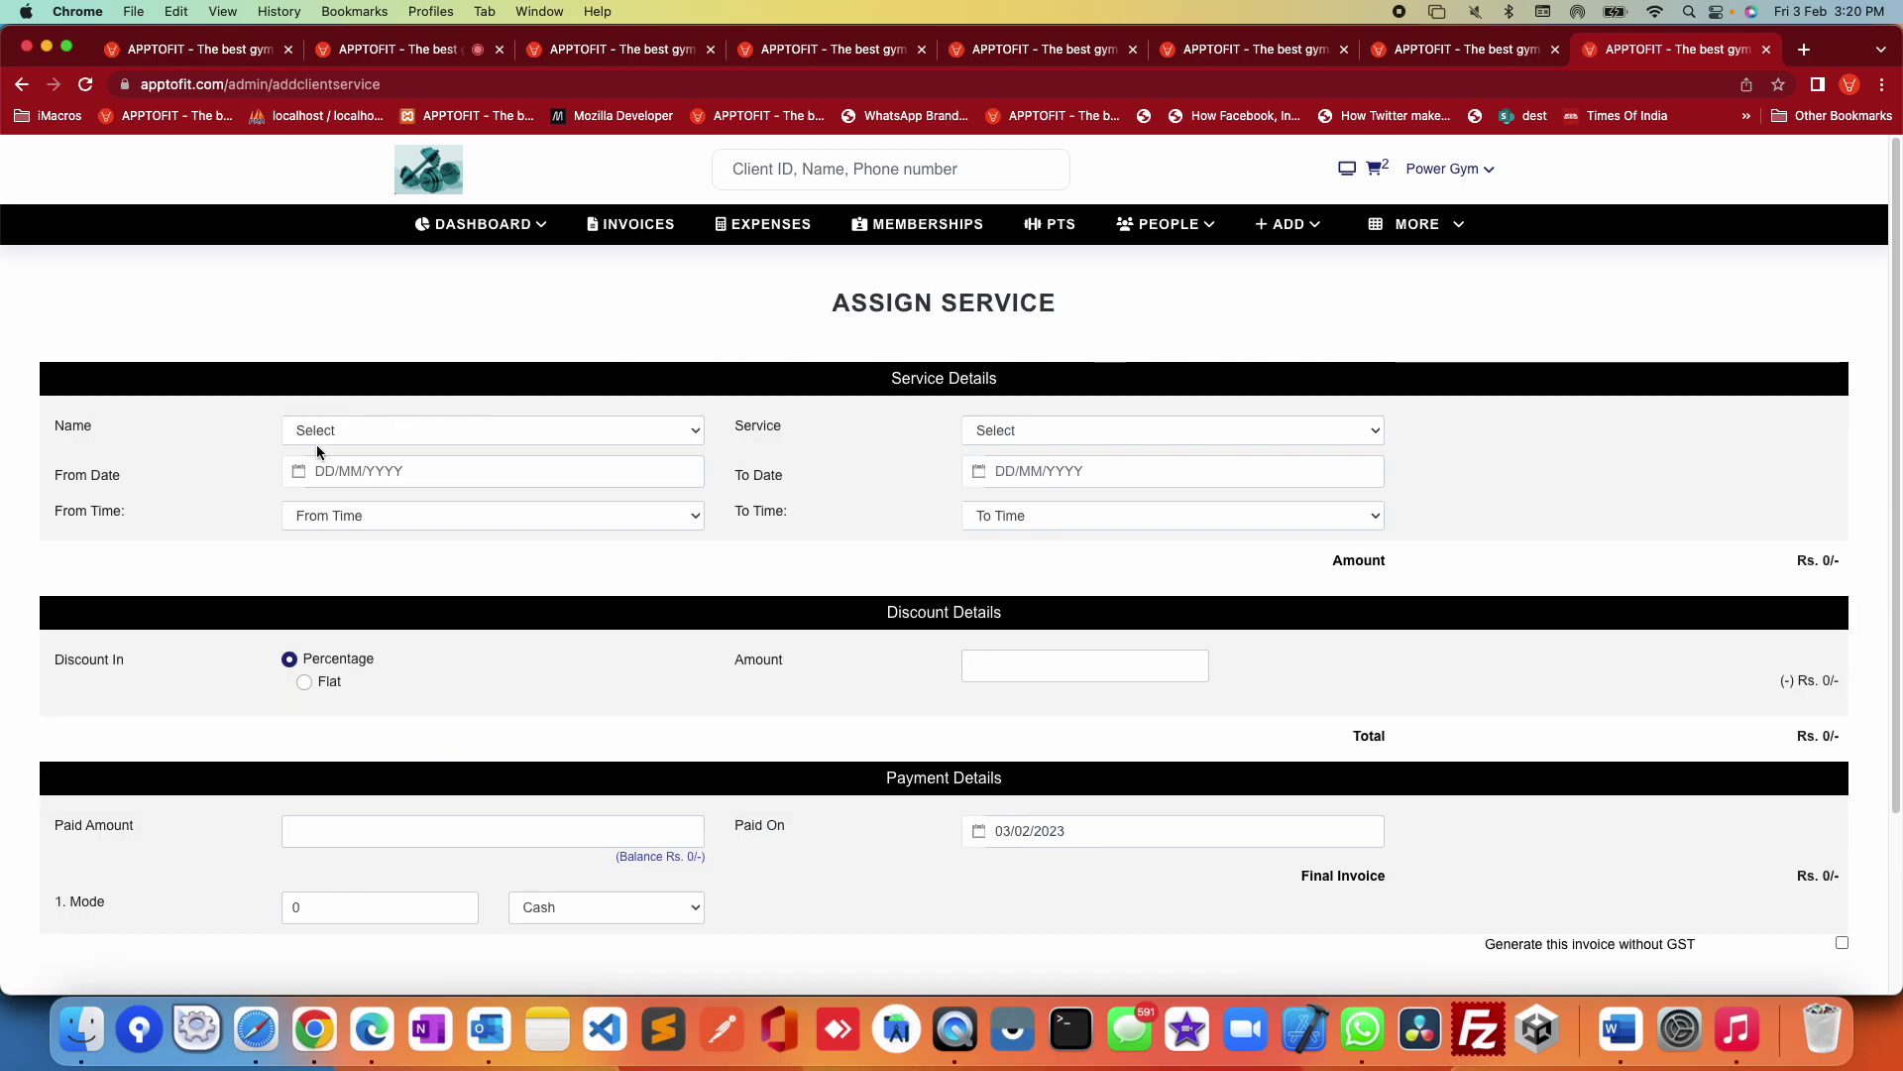
pyautogui.click(413, 431)
pyautogui.click(917, 462)
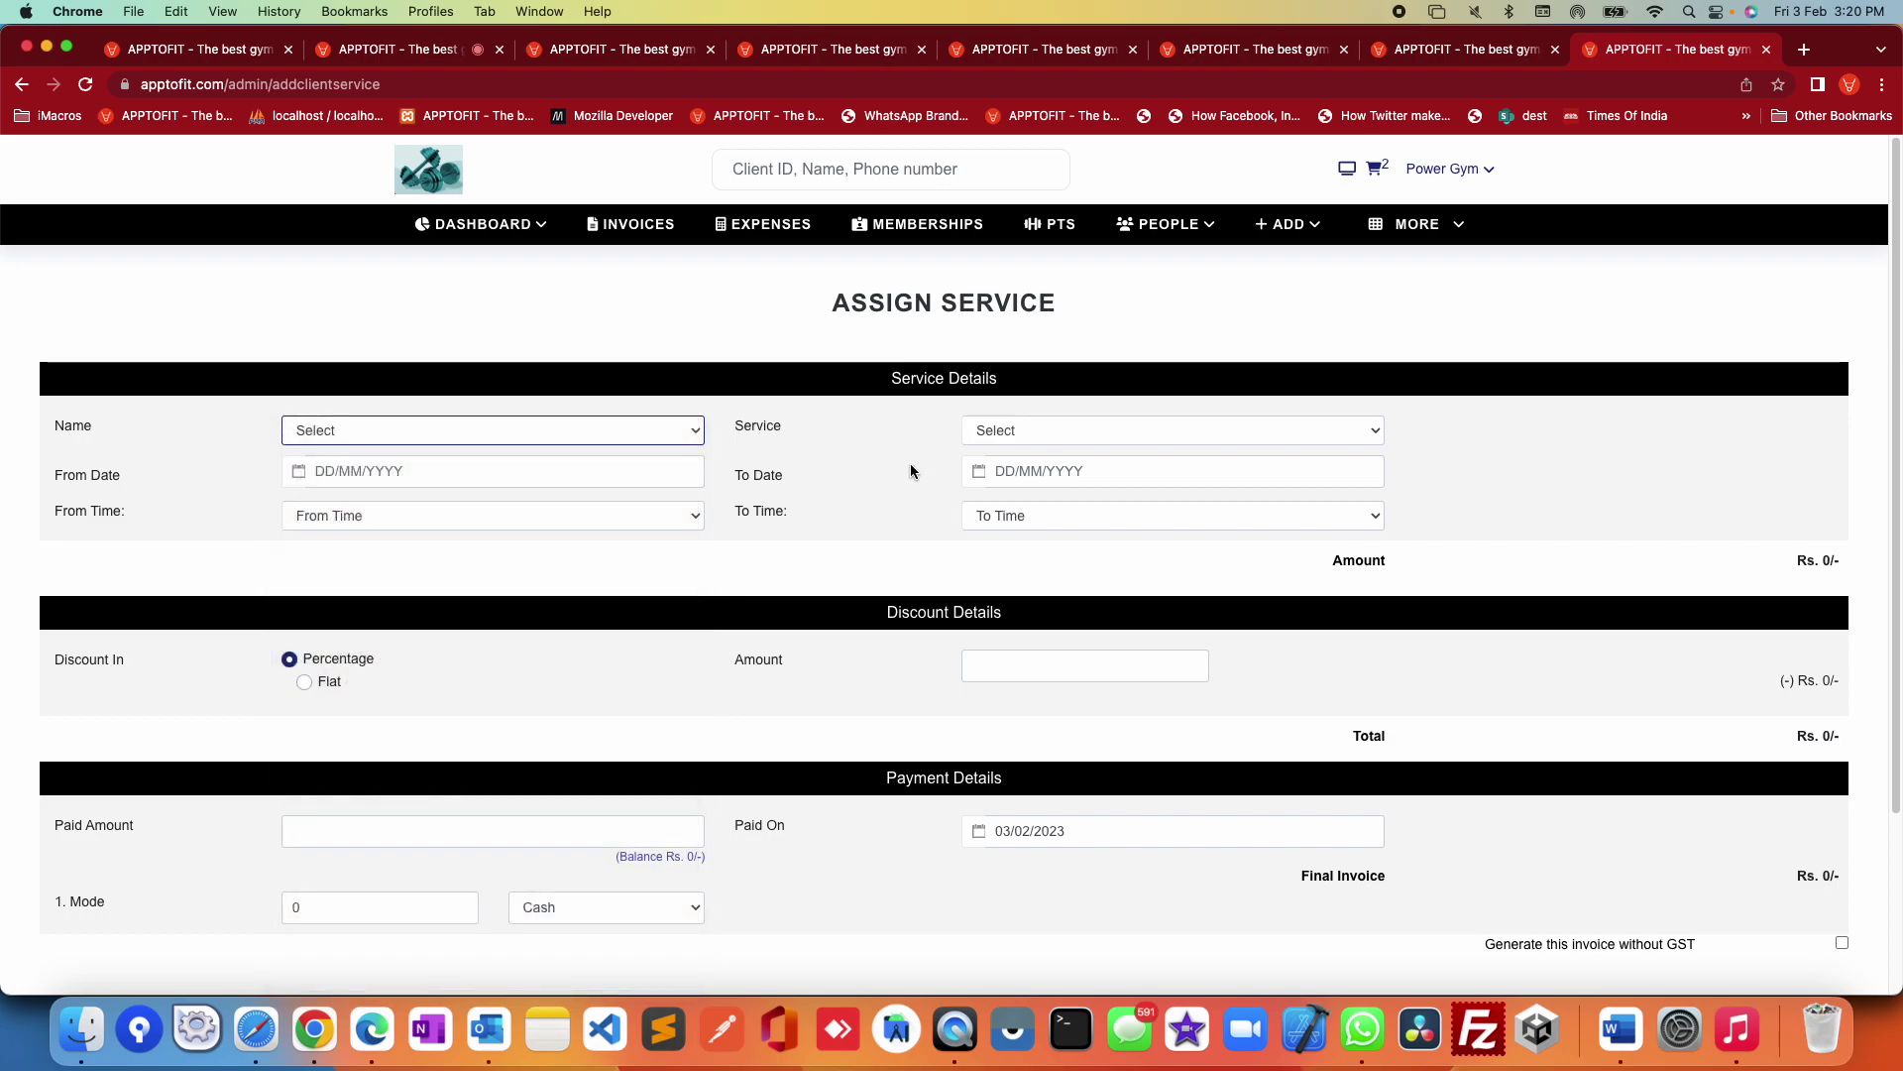
pyautogui.click(1029, 424)
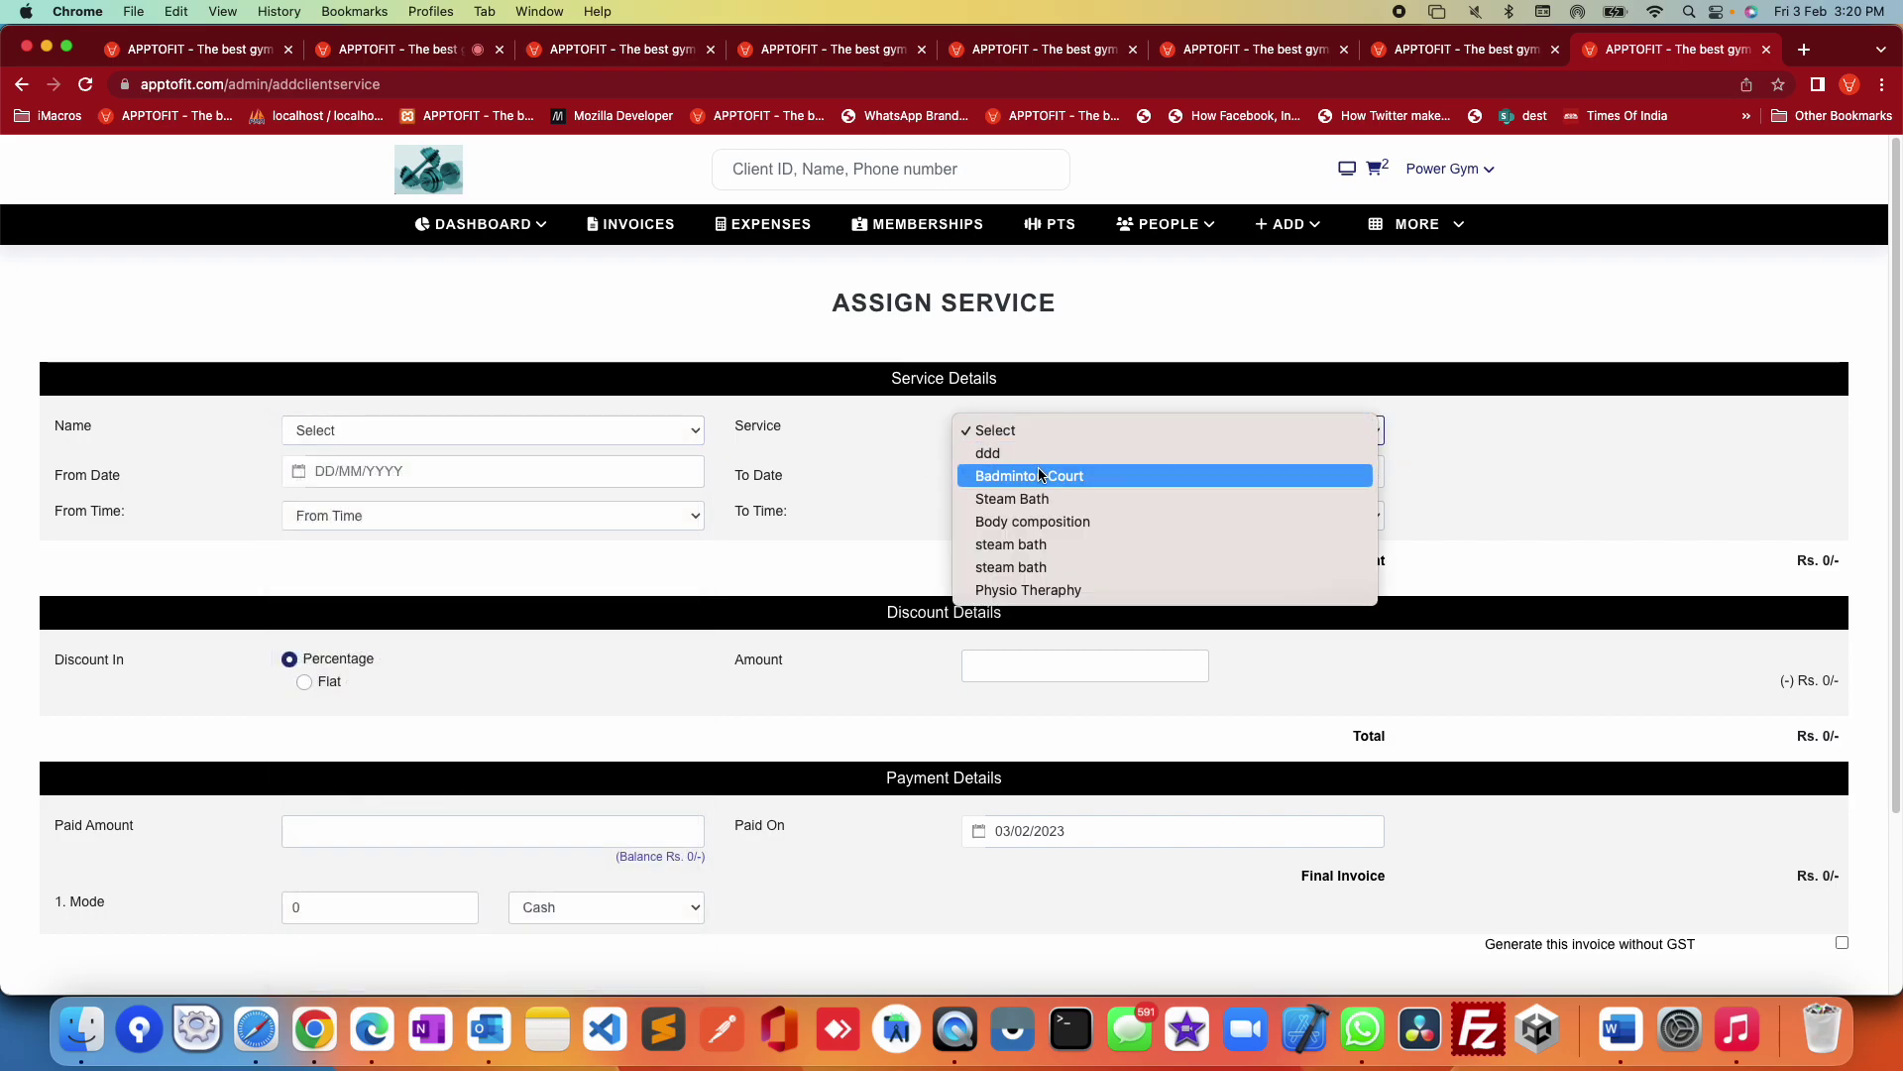
pyautogui.click(1446, 246)
pyautogui.click(1439, 238)
pyautogui.click(1286, 365)
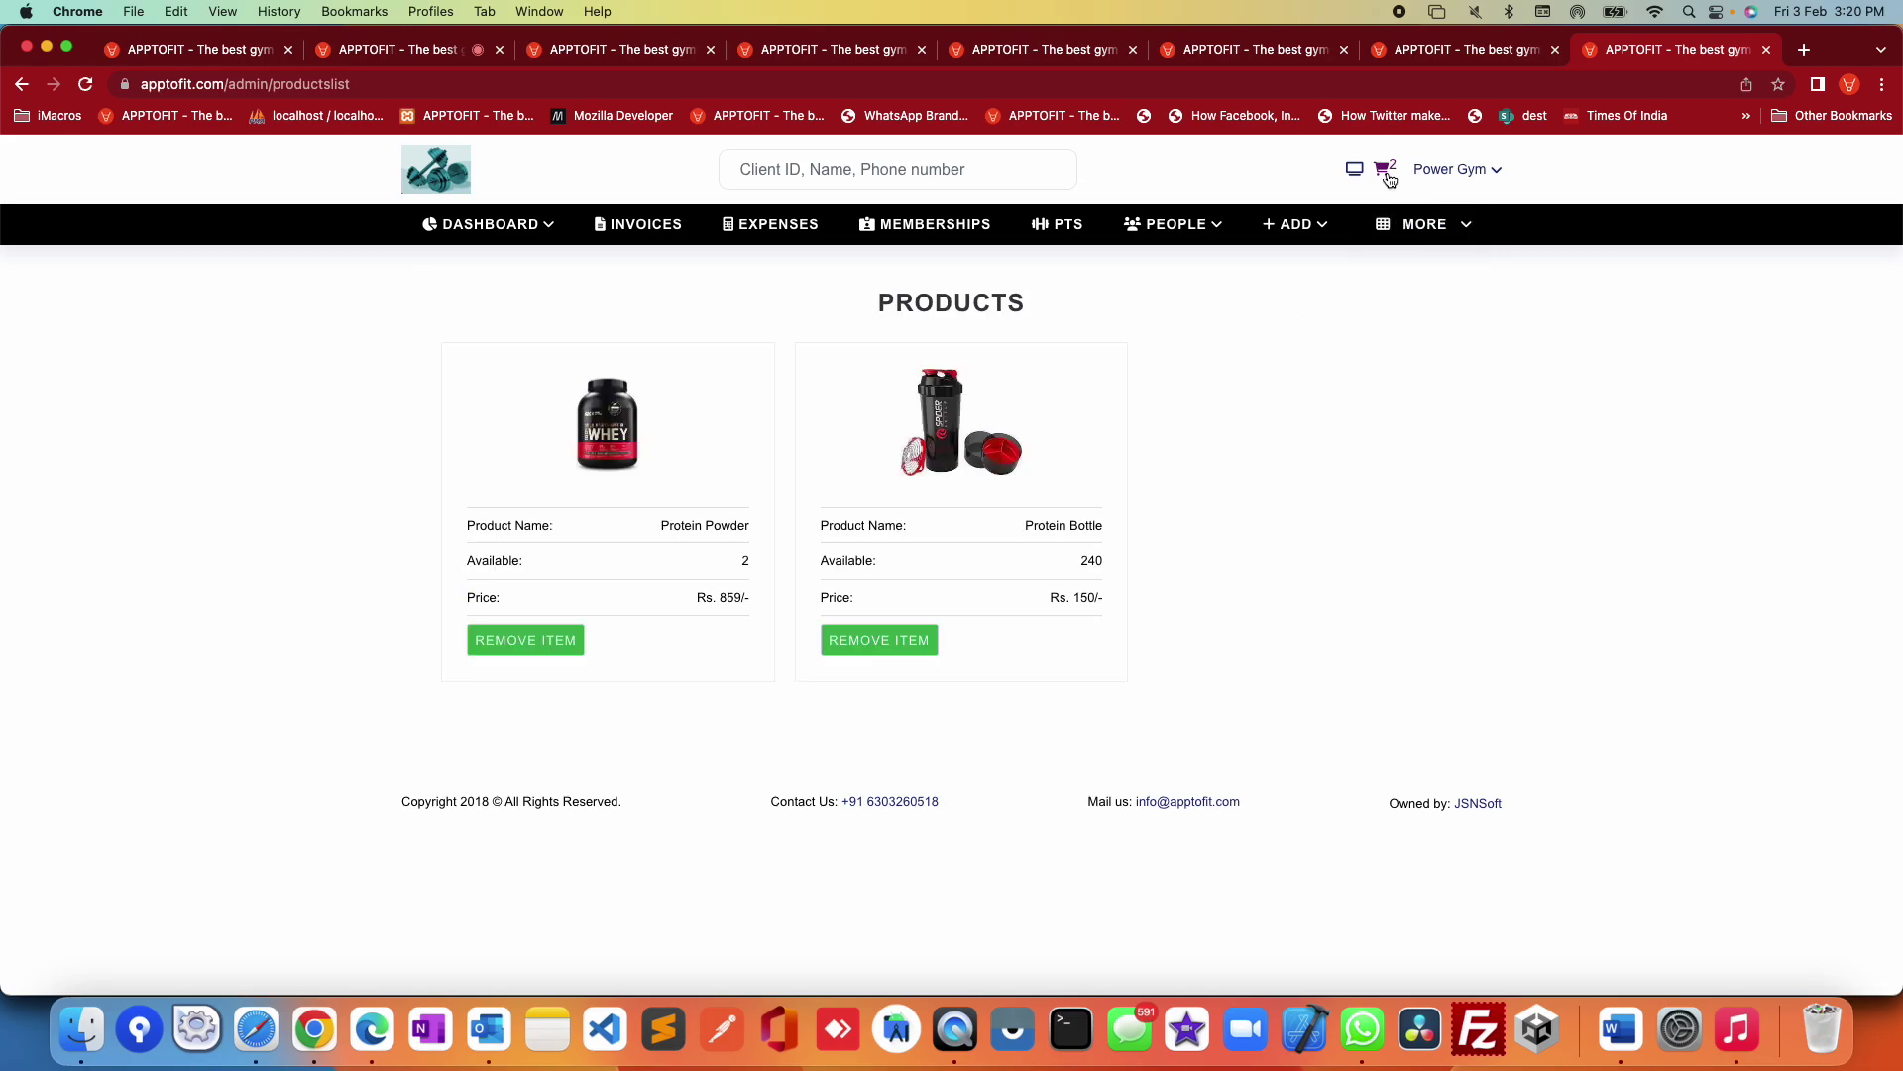
# Step: Remove both Protein Bottle and Protein Powder from the cart
pyautogui.click(933, 642)
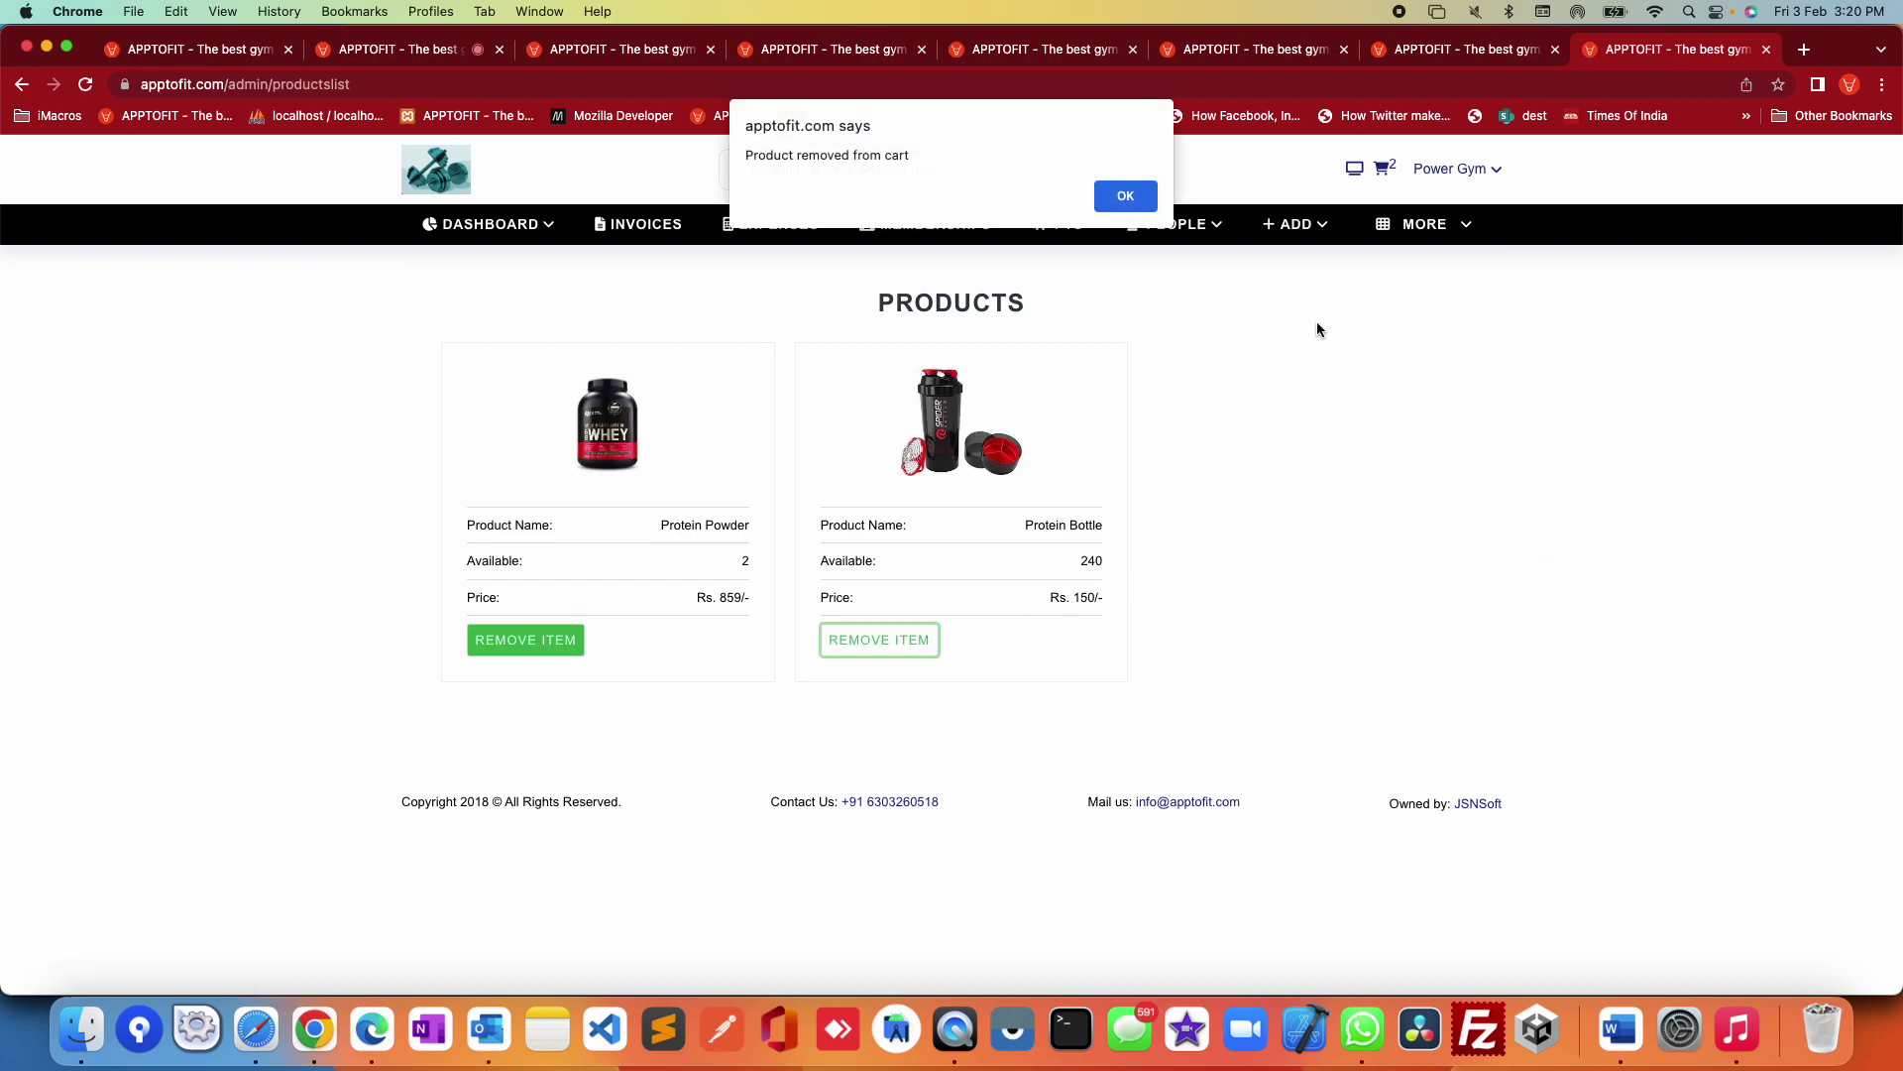
pyautogui.click(1140, 194)
pyautogui.click(524, 640)
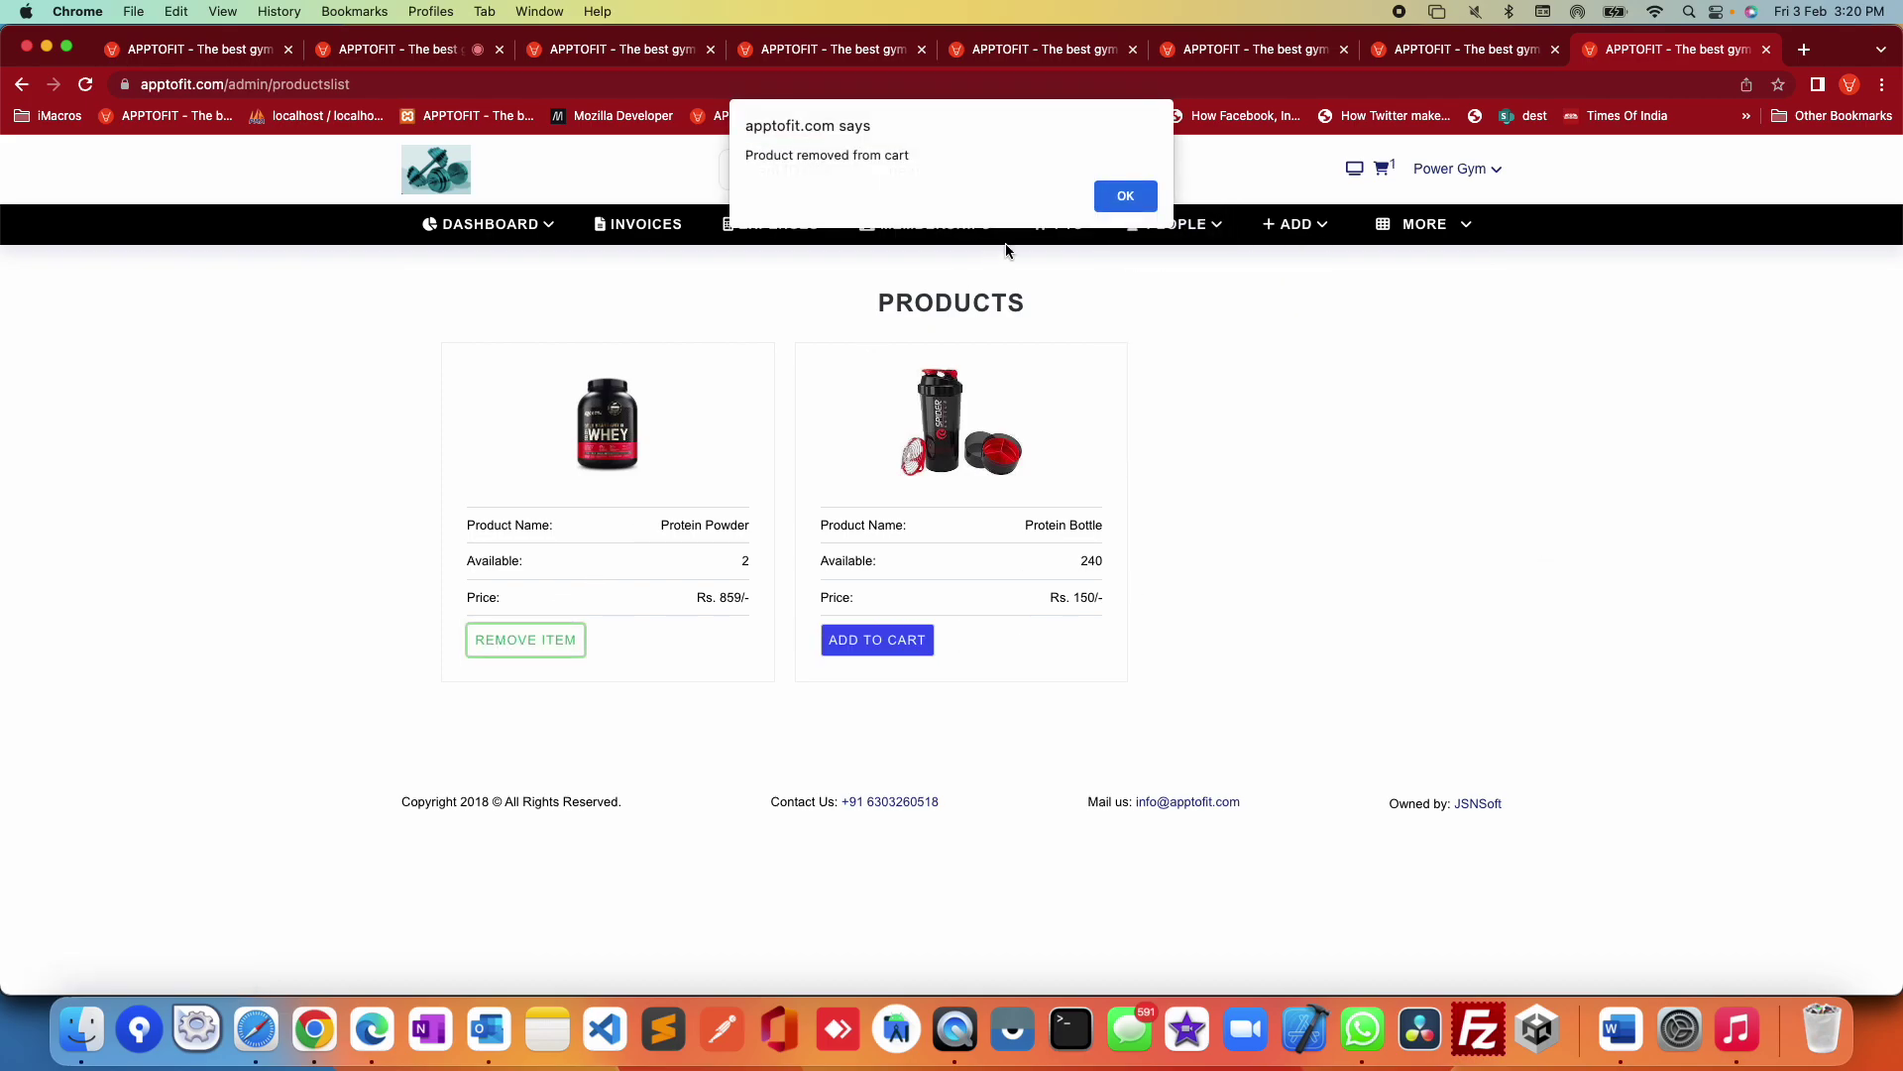
pyautogui.click(1125, 195)
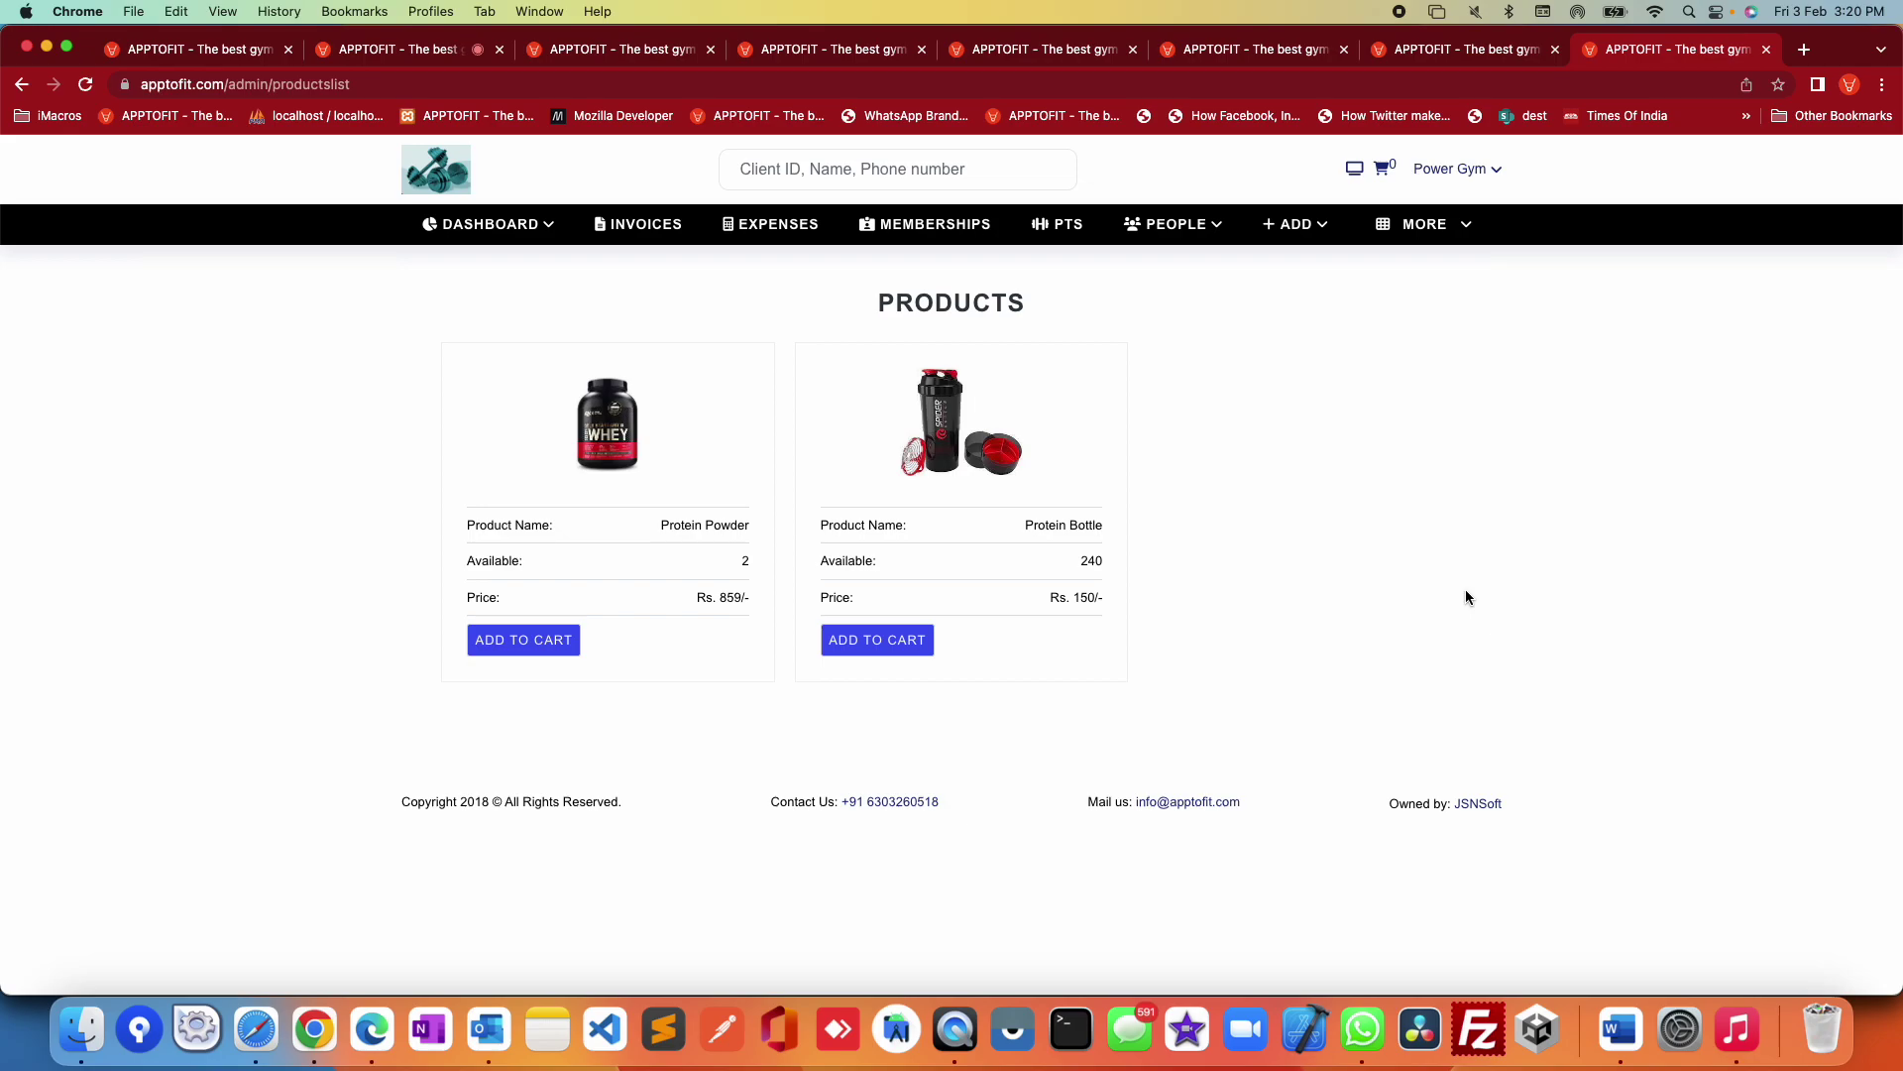
# Step: Add one Protein Powder back to the cart and view the cart
pyautogui.click(513, 645)
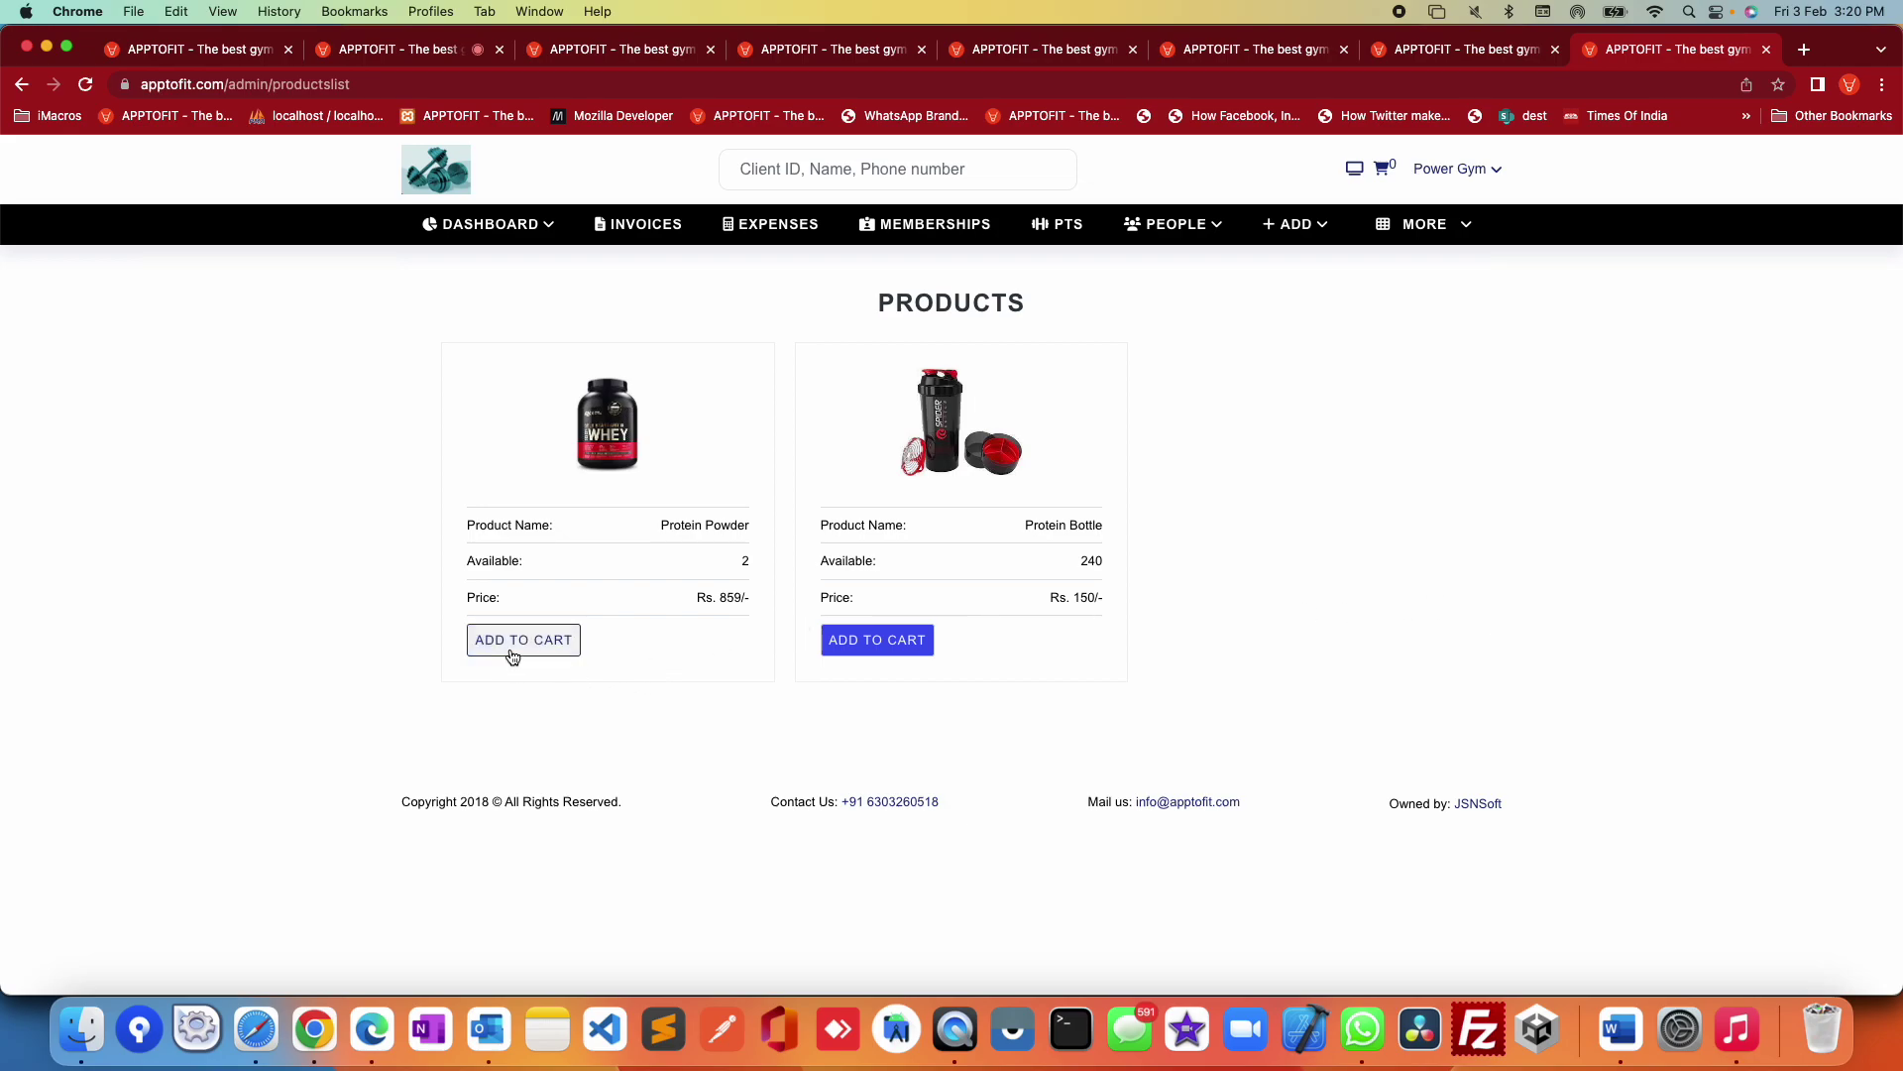
pyautogui.click(1128, 197)
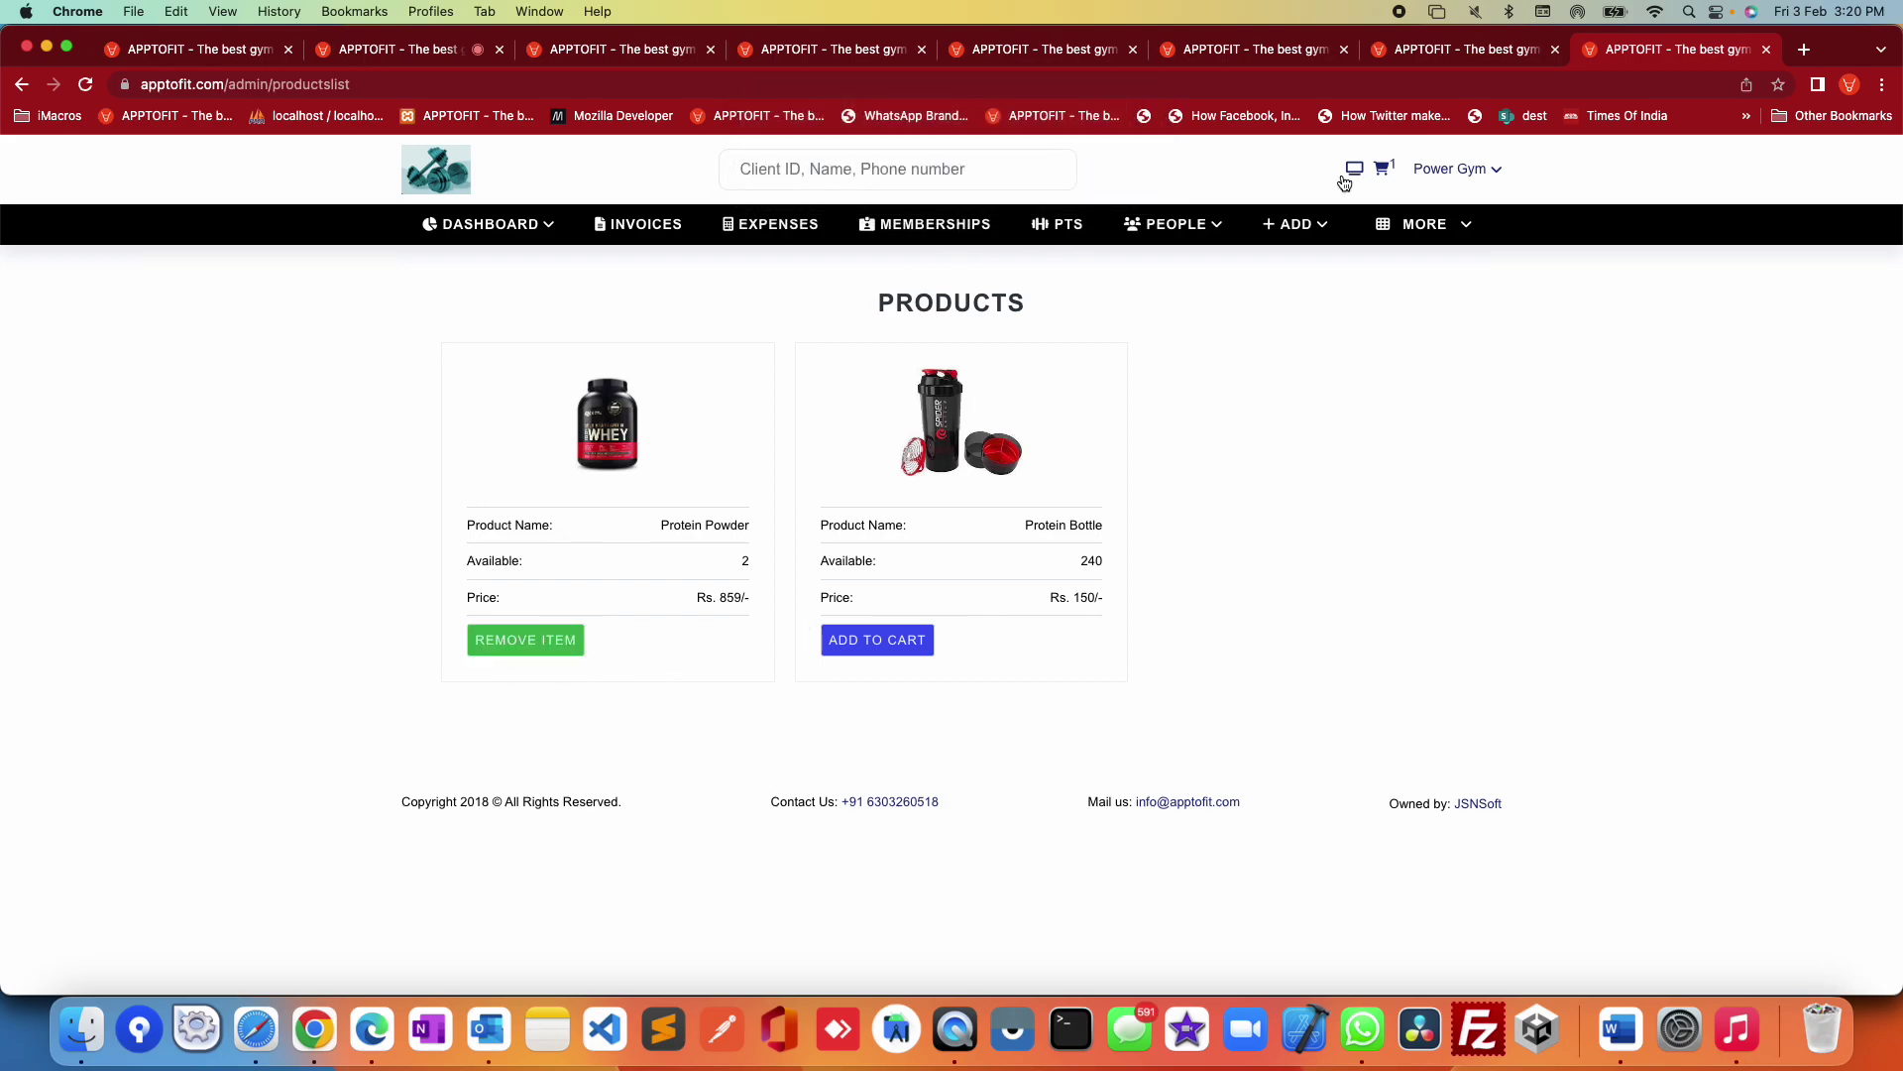
pyautogui.click(1380, 173)
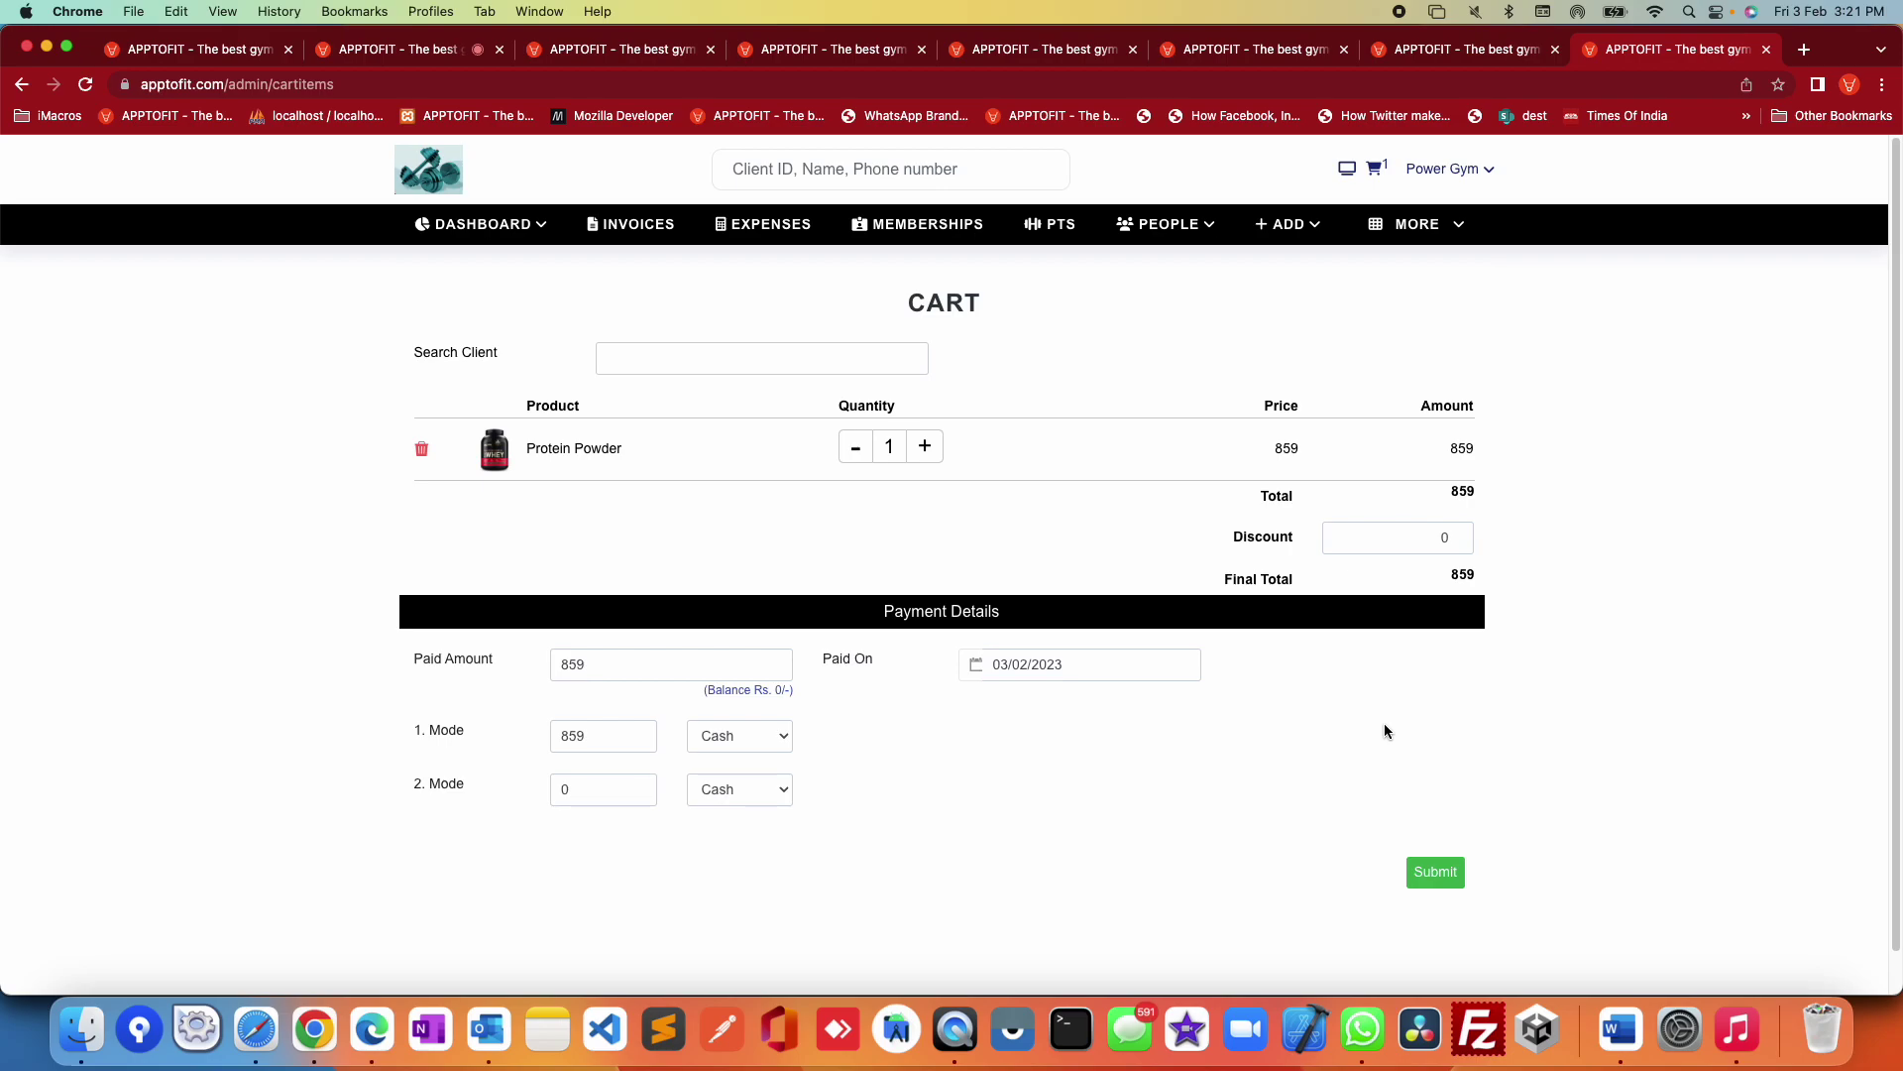
# Step: Look at the New Payment Link dialog, close it, and reopen the MORE menu
pyautogui.moveTo(1428, 226)
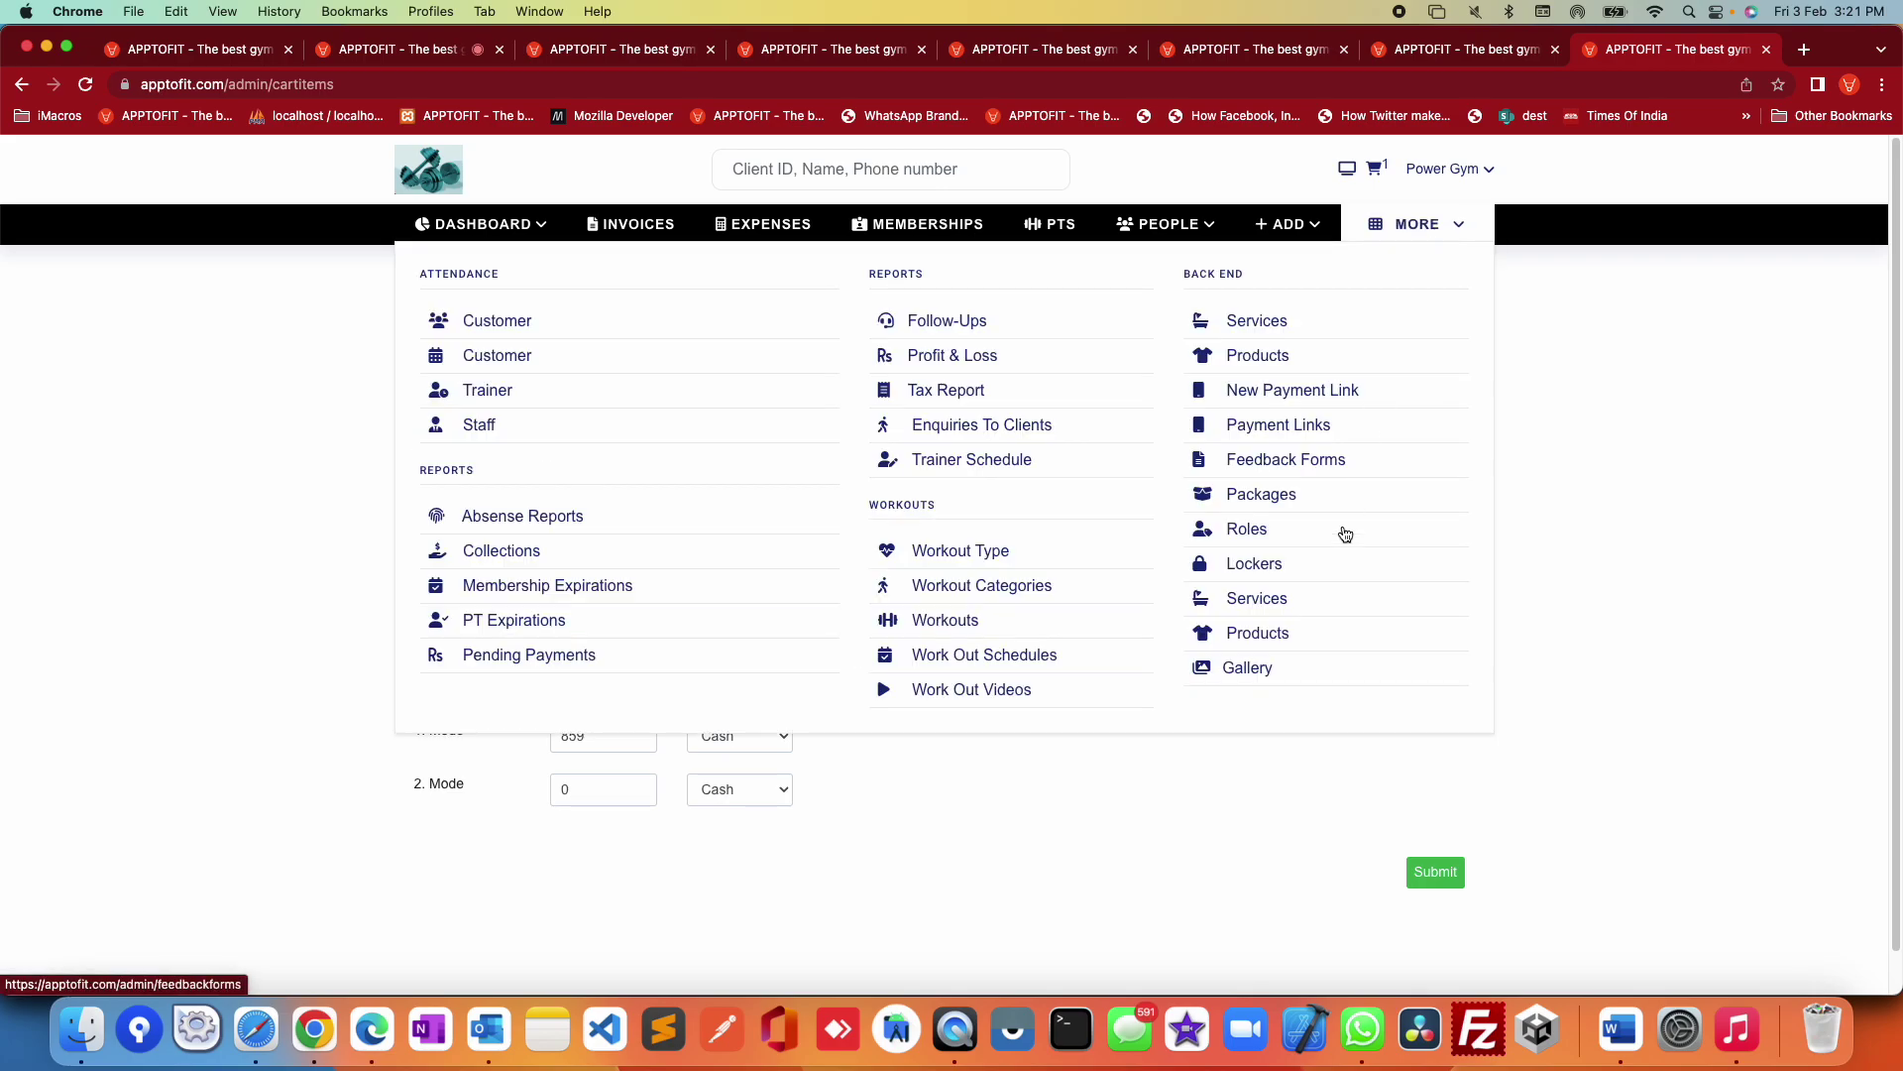
pyautogui.click(1289, 397)
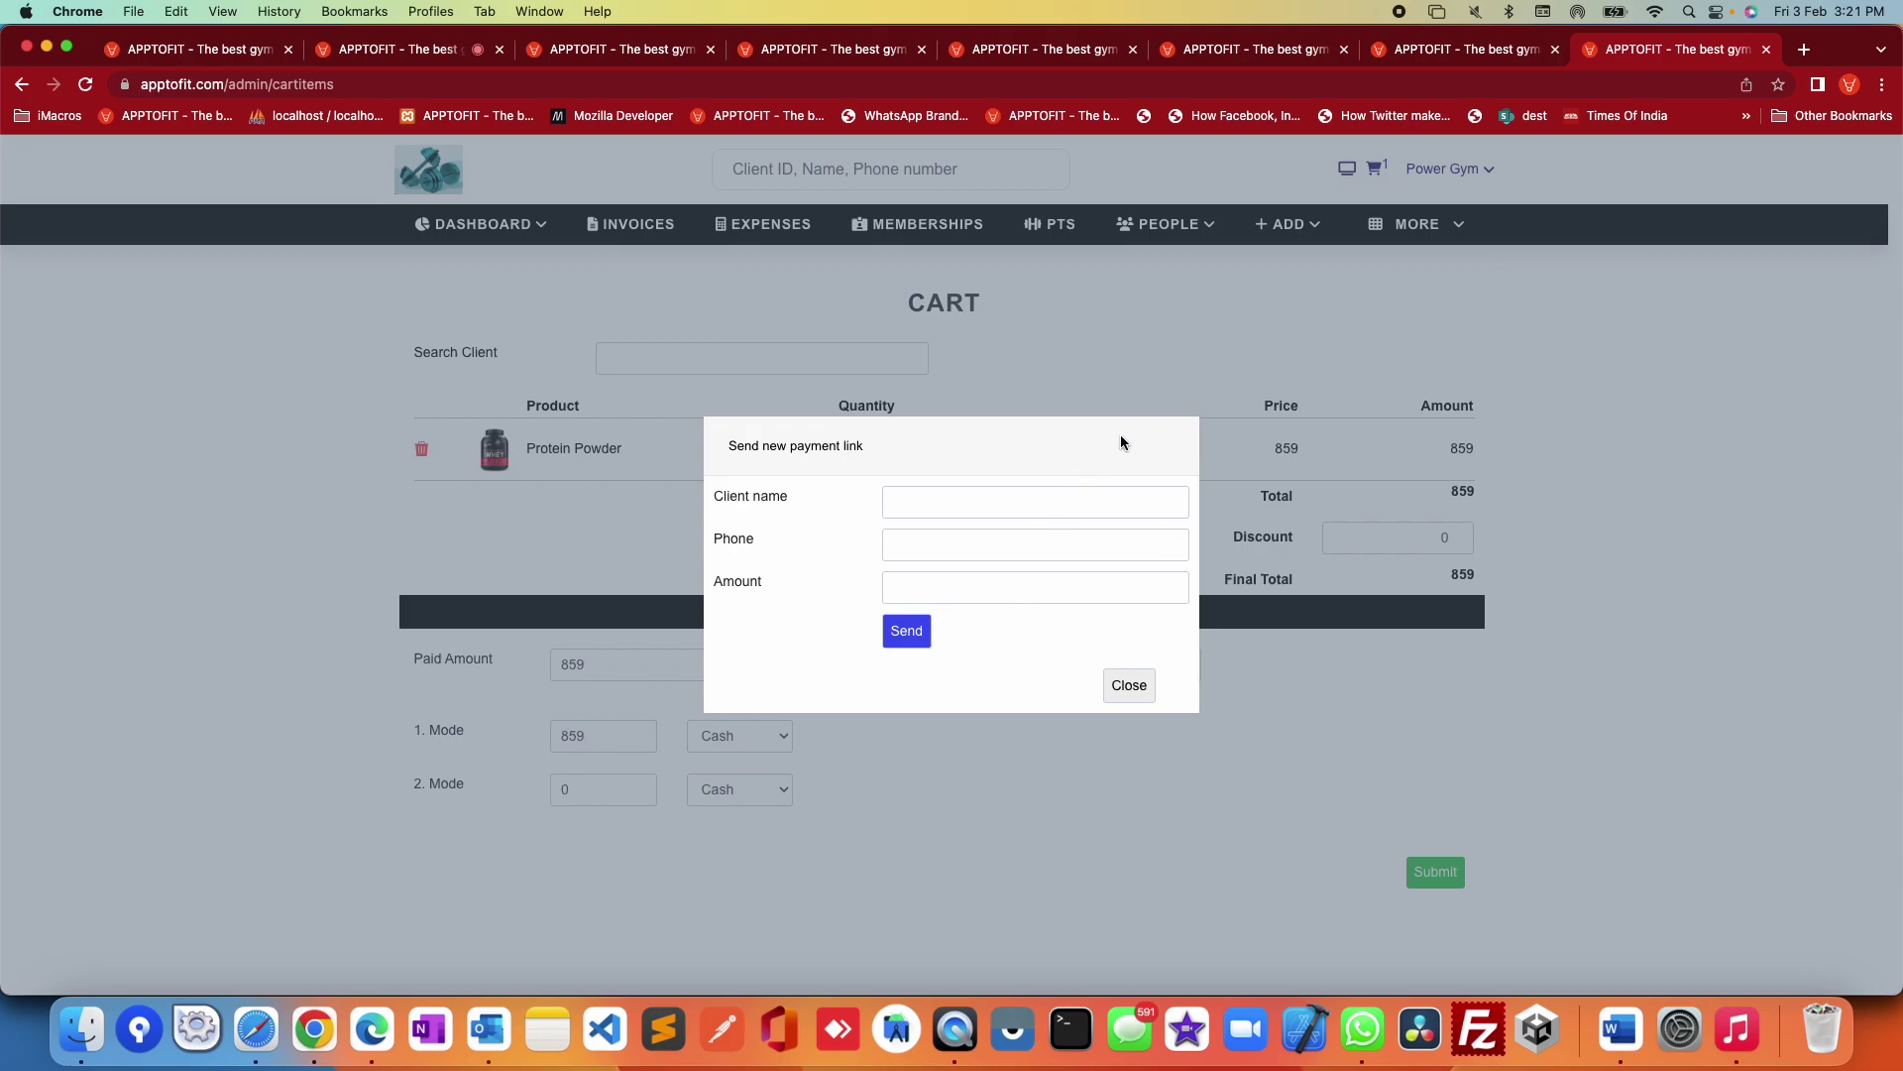
pyautogui.click(1136, 686)
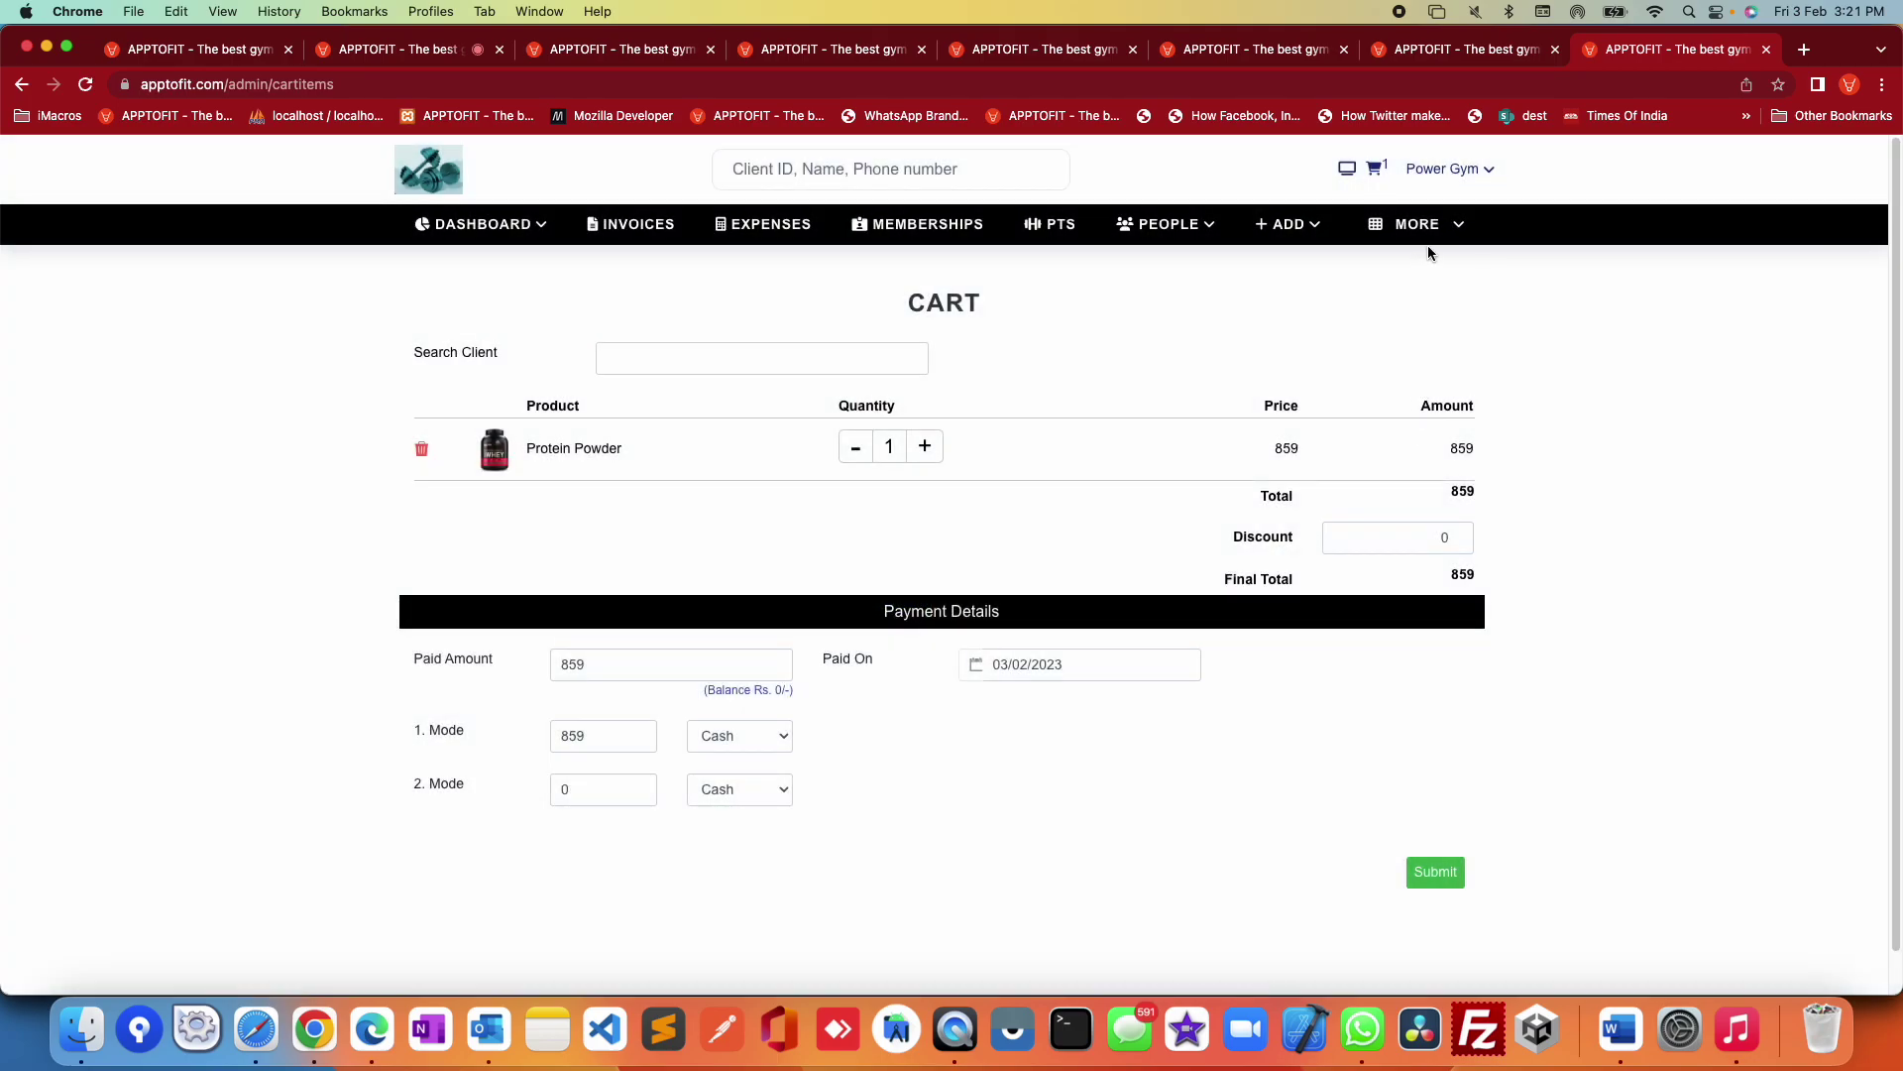
pyautogui.click(1426, 247)
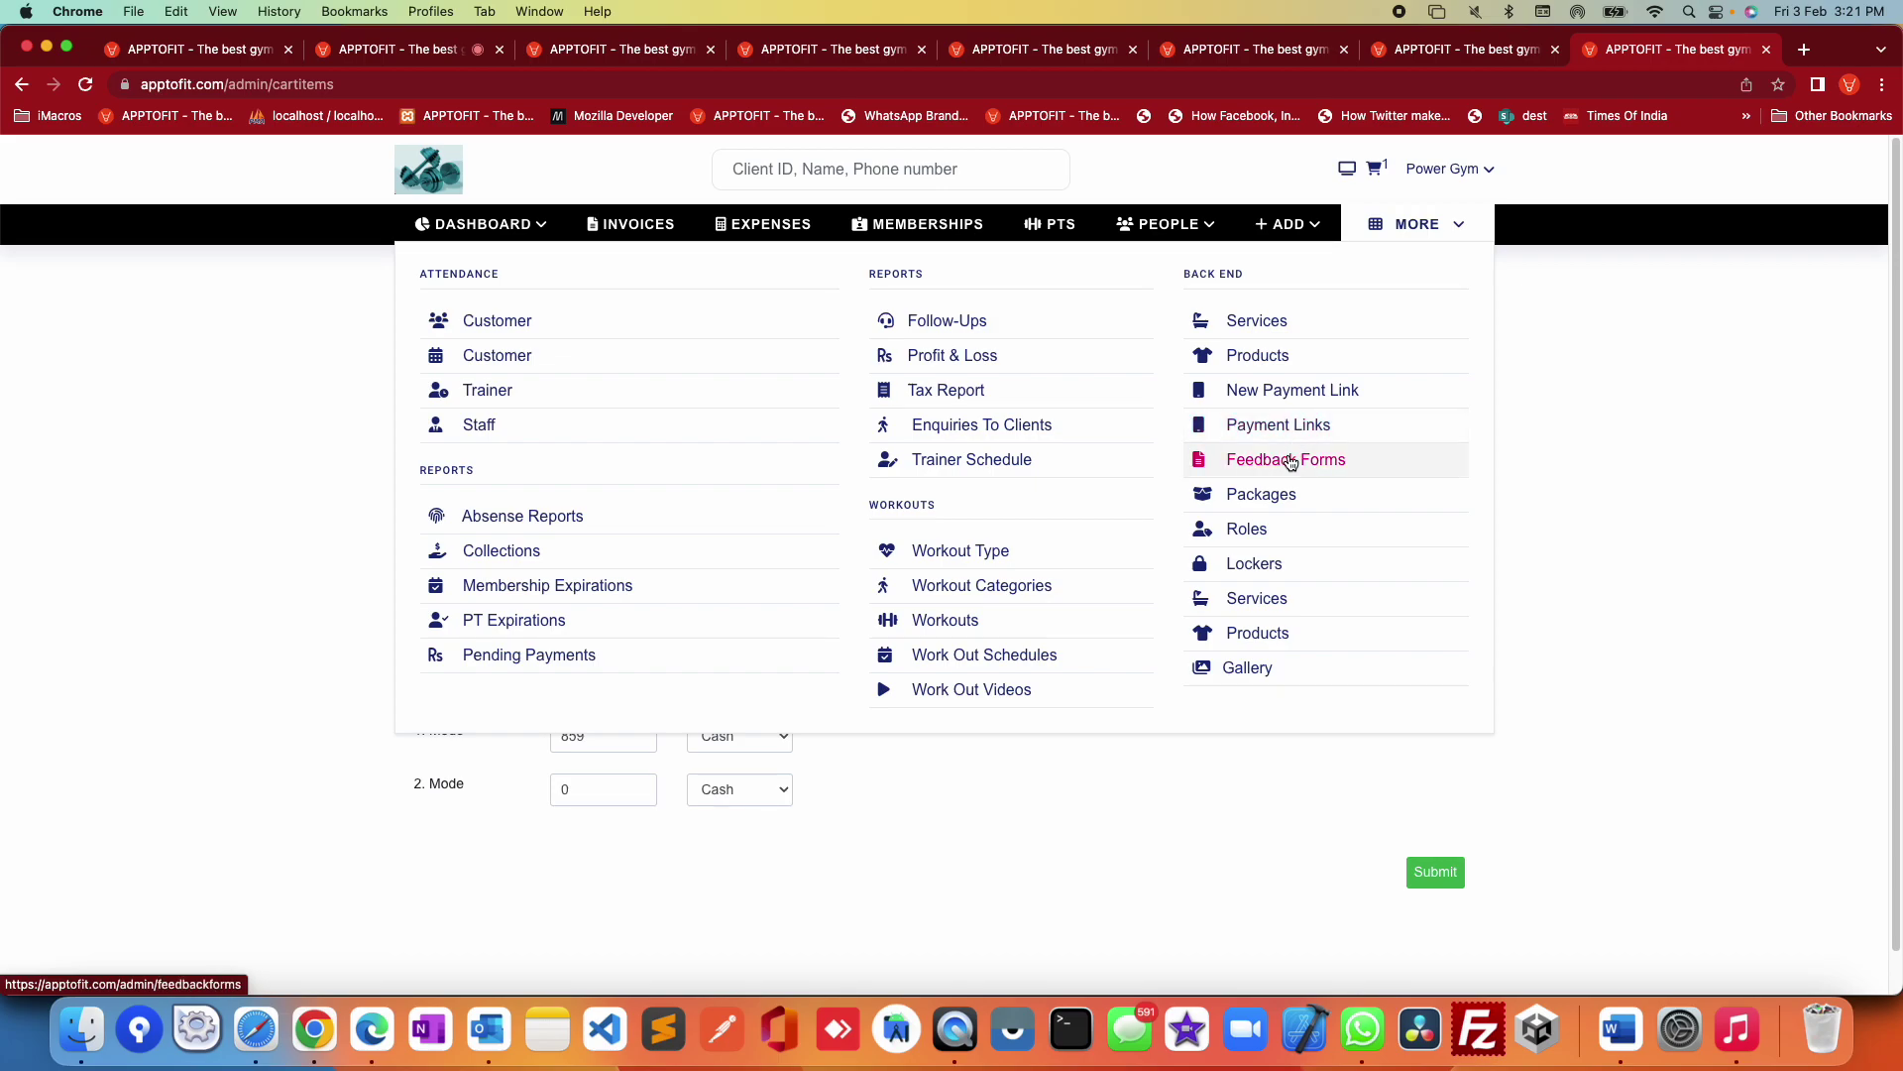
# Step: Open Feedback Forms and peek at the New Form page before returning to the list
pyautogui.click(1290, 460)
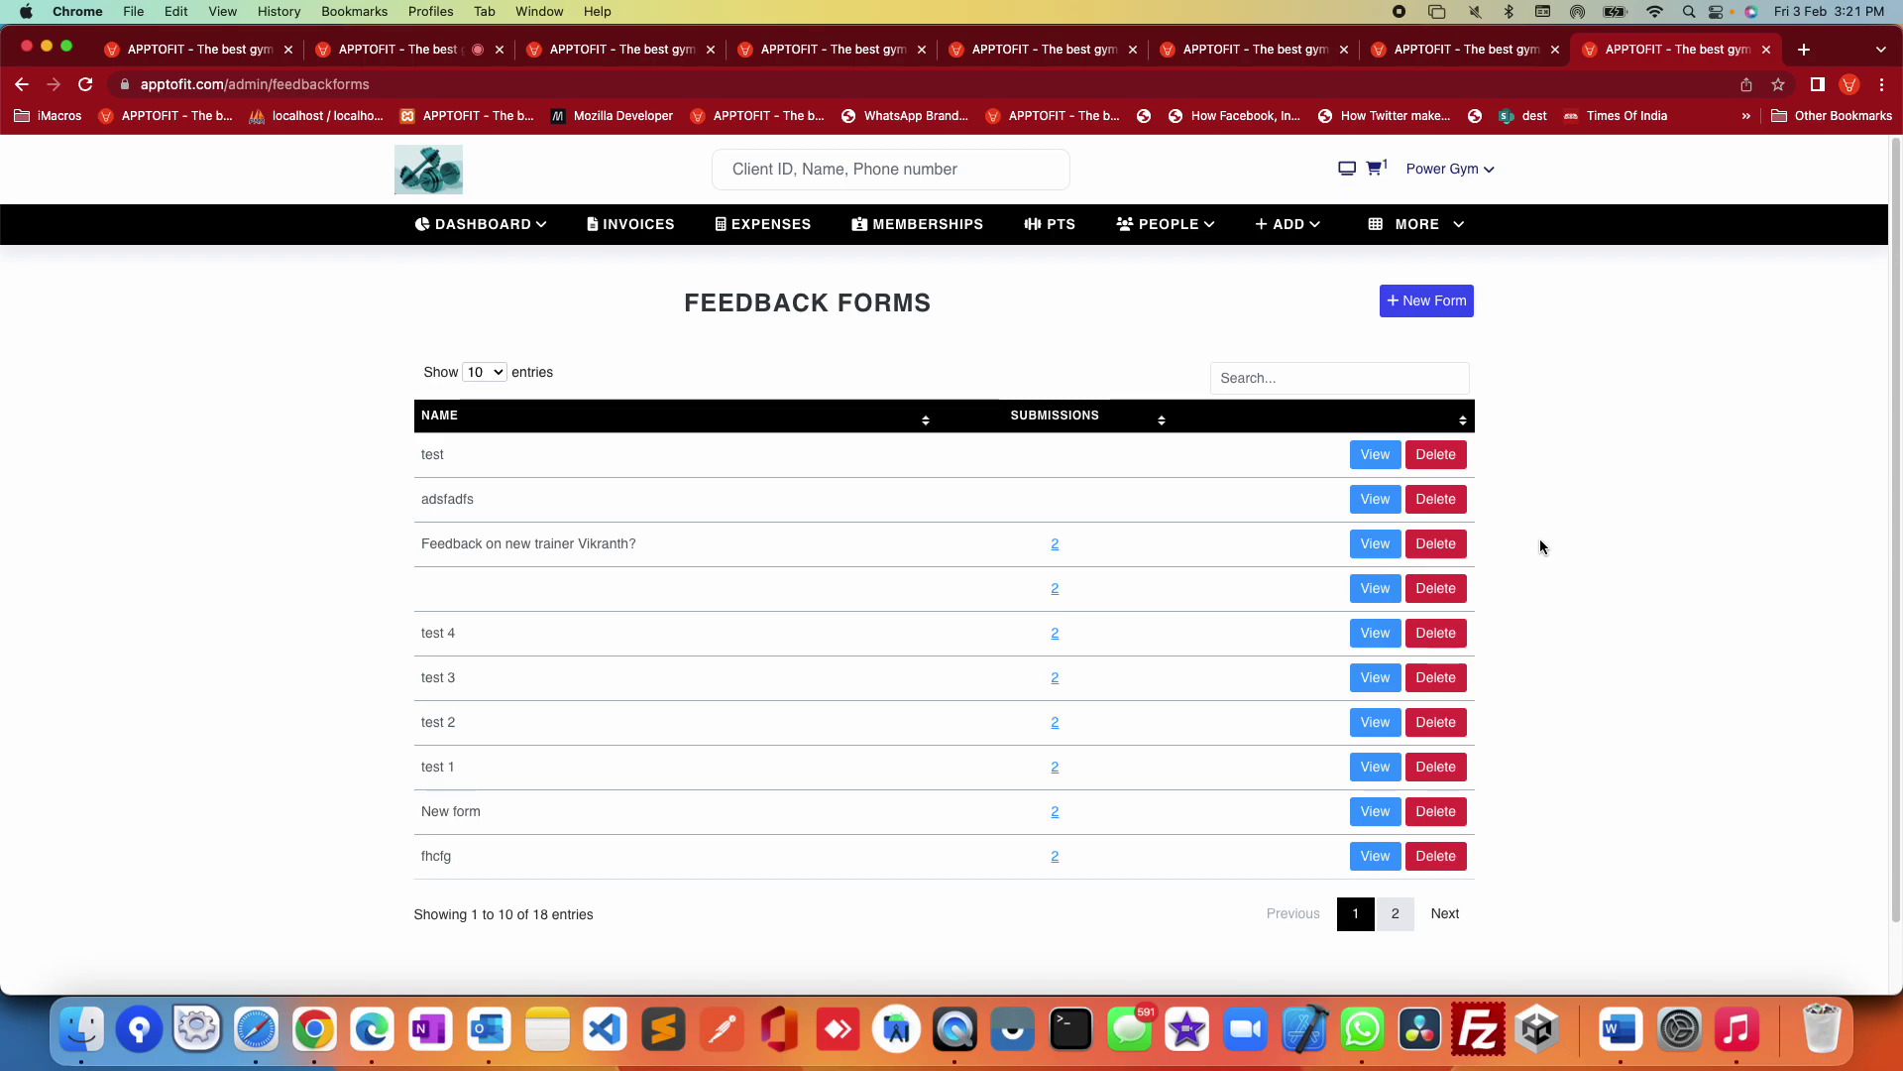
pyautogui.click(1406, 307)
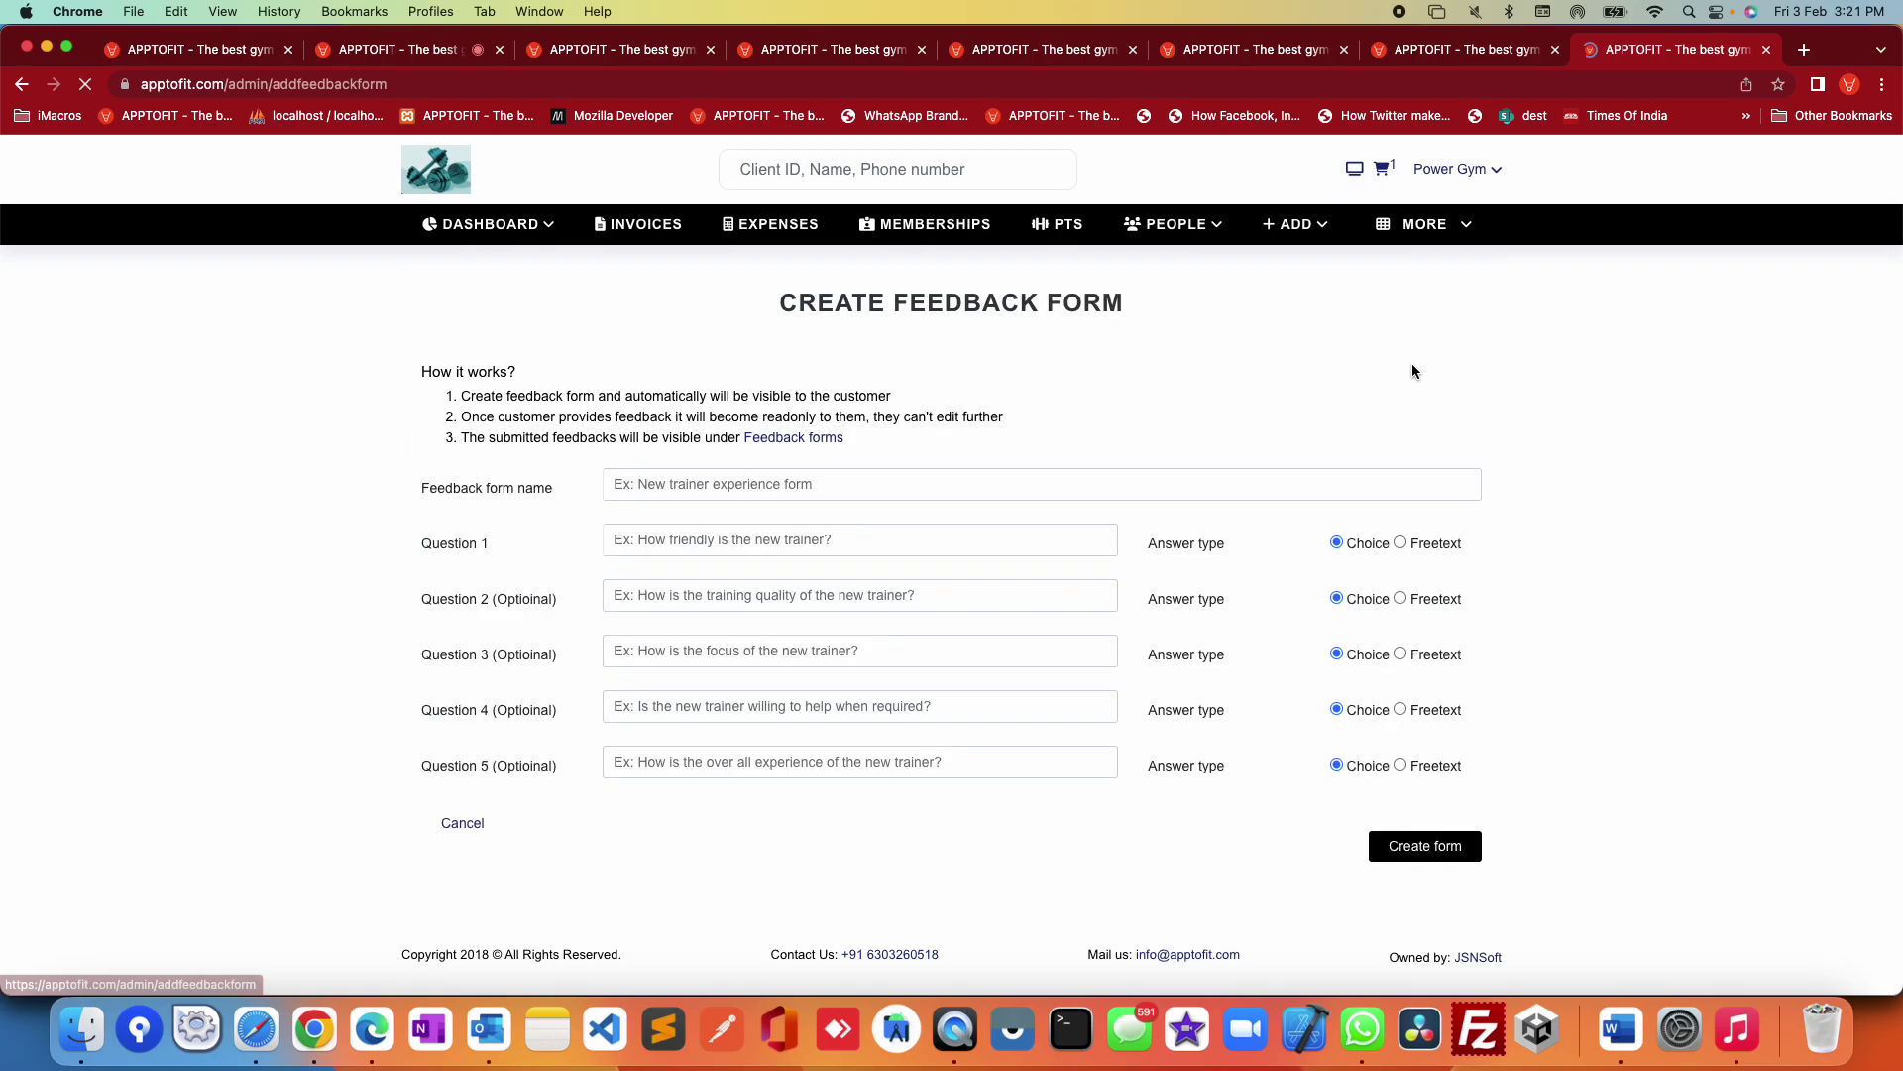
pyautogui.click(22, 85)
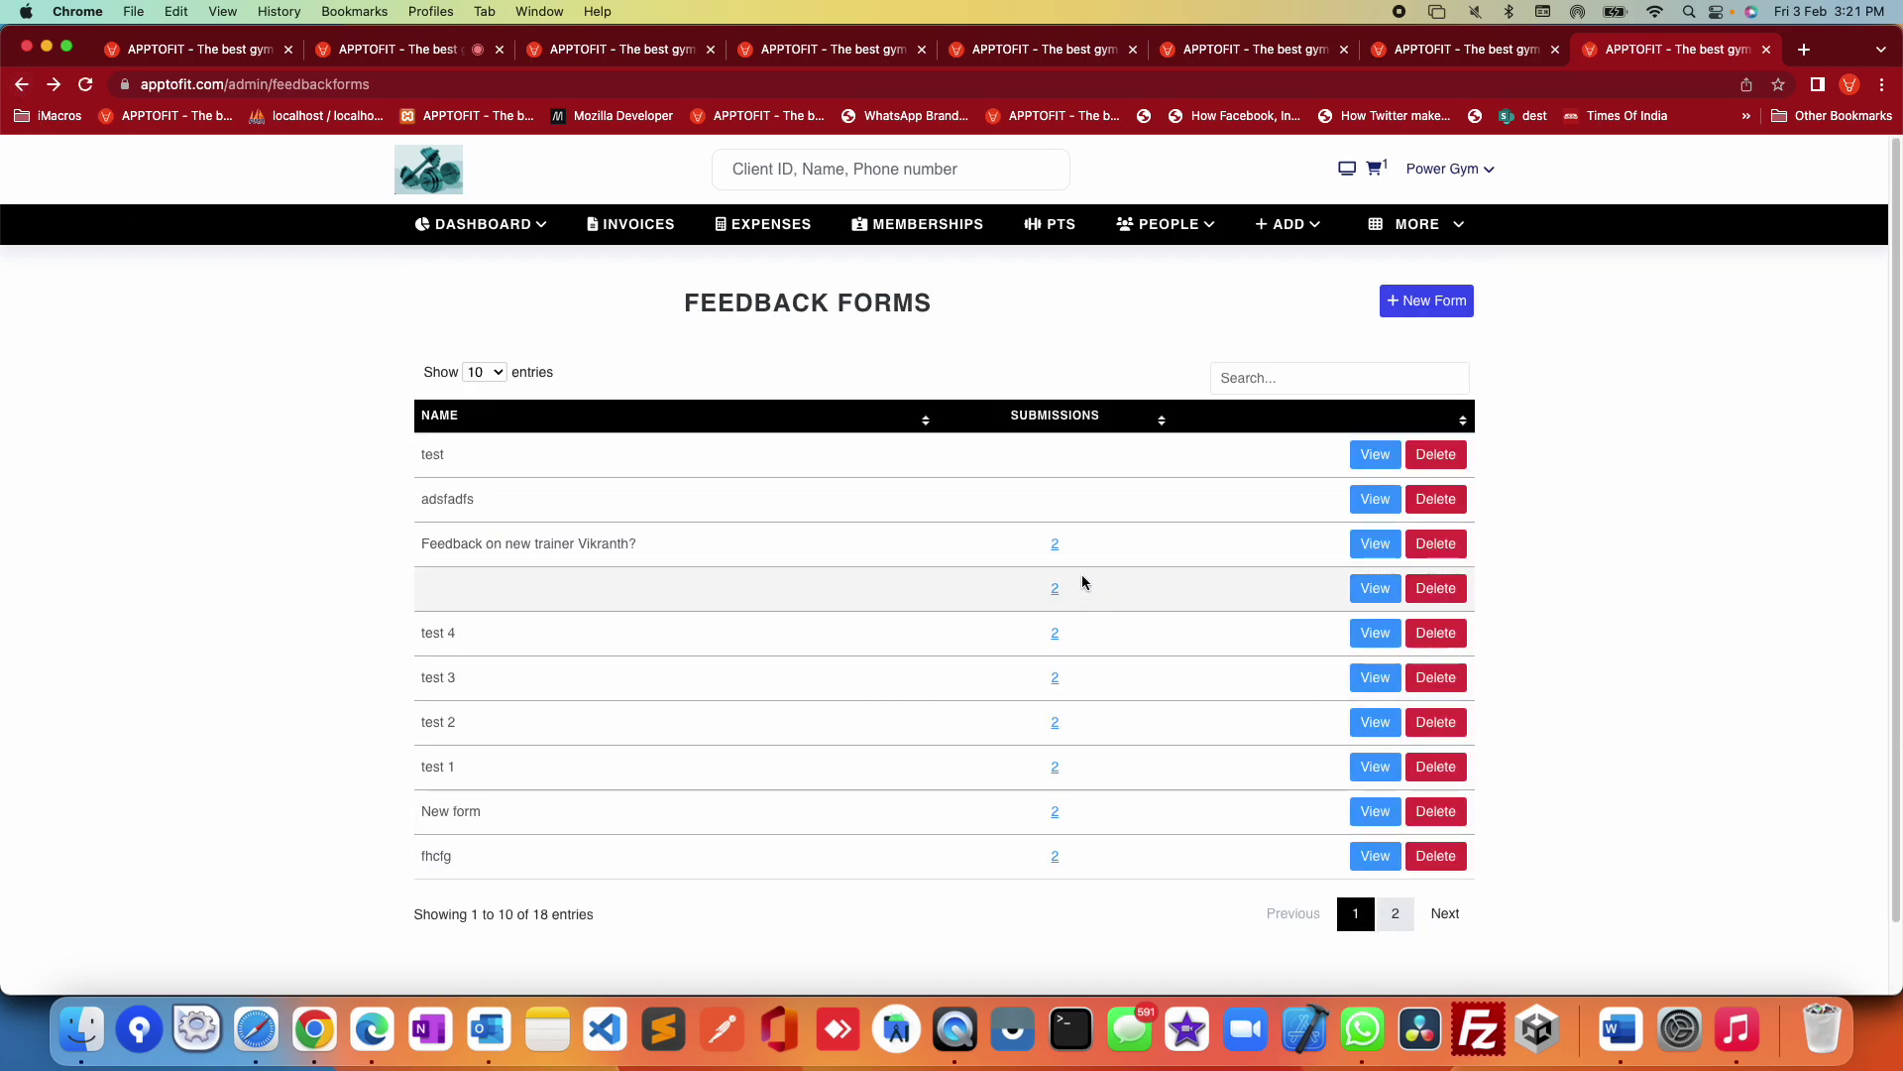
# Step: Review the new-trainer feedback form's two submissions, rated Excellent and Good
pyautogui.click(1055, 545)
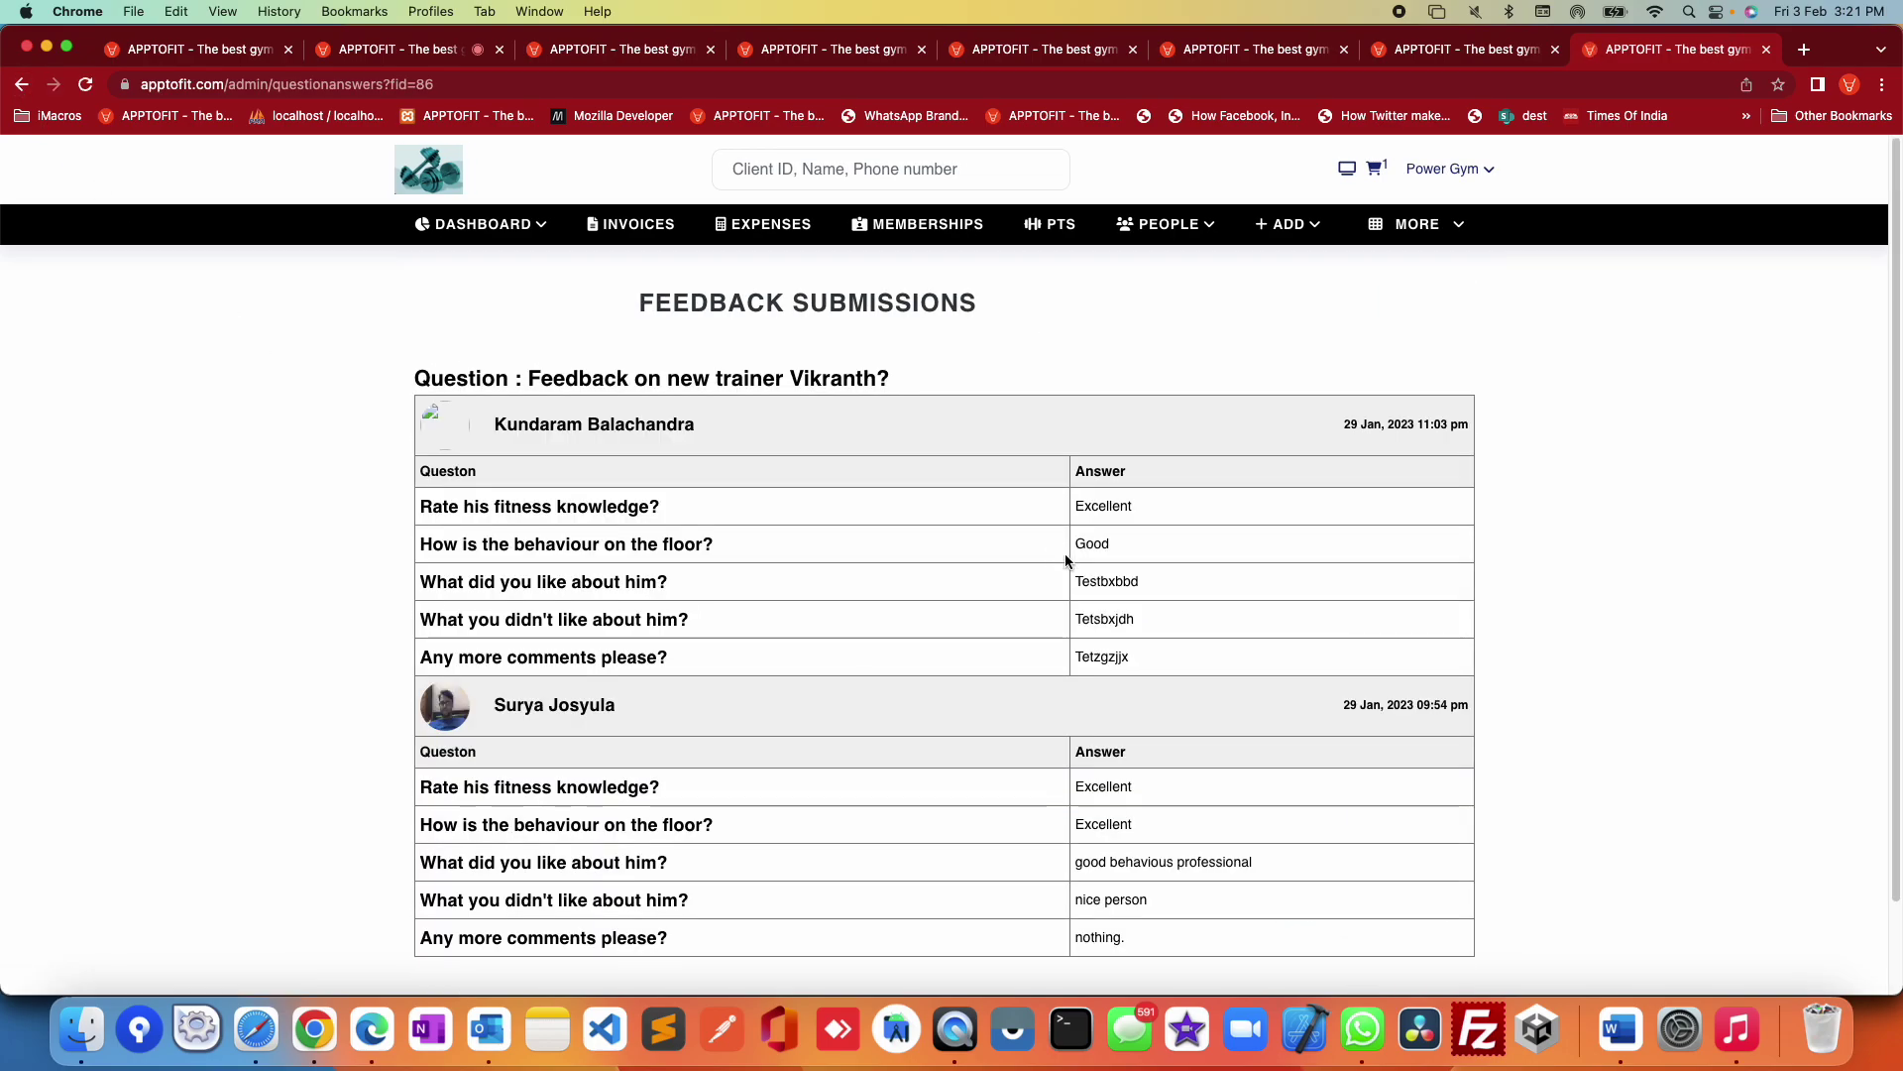
pyautogui.moveTo(433, 498); pyautogui.dragTo(1140, 663)
pyautogui.click(1613, 742)
pyautogui.click(1426, 231)
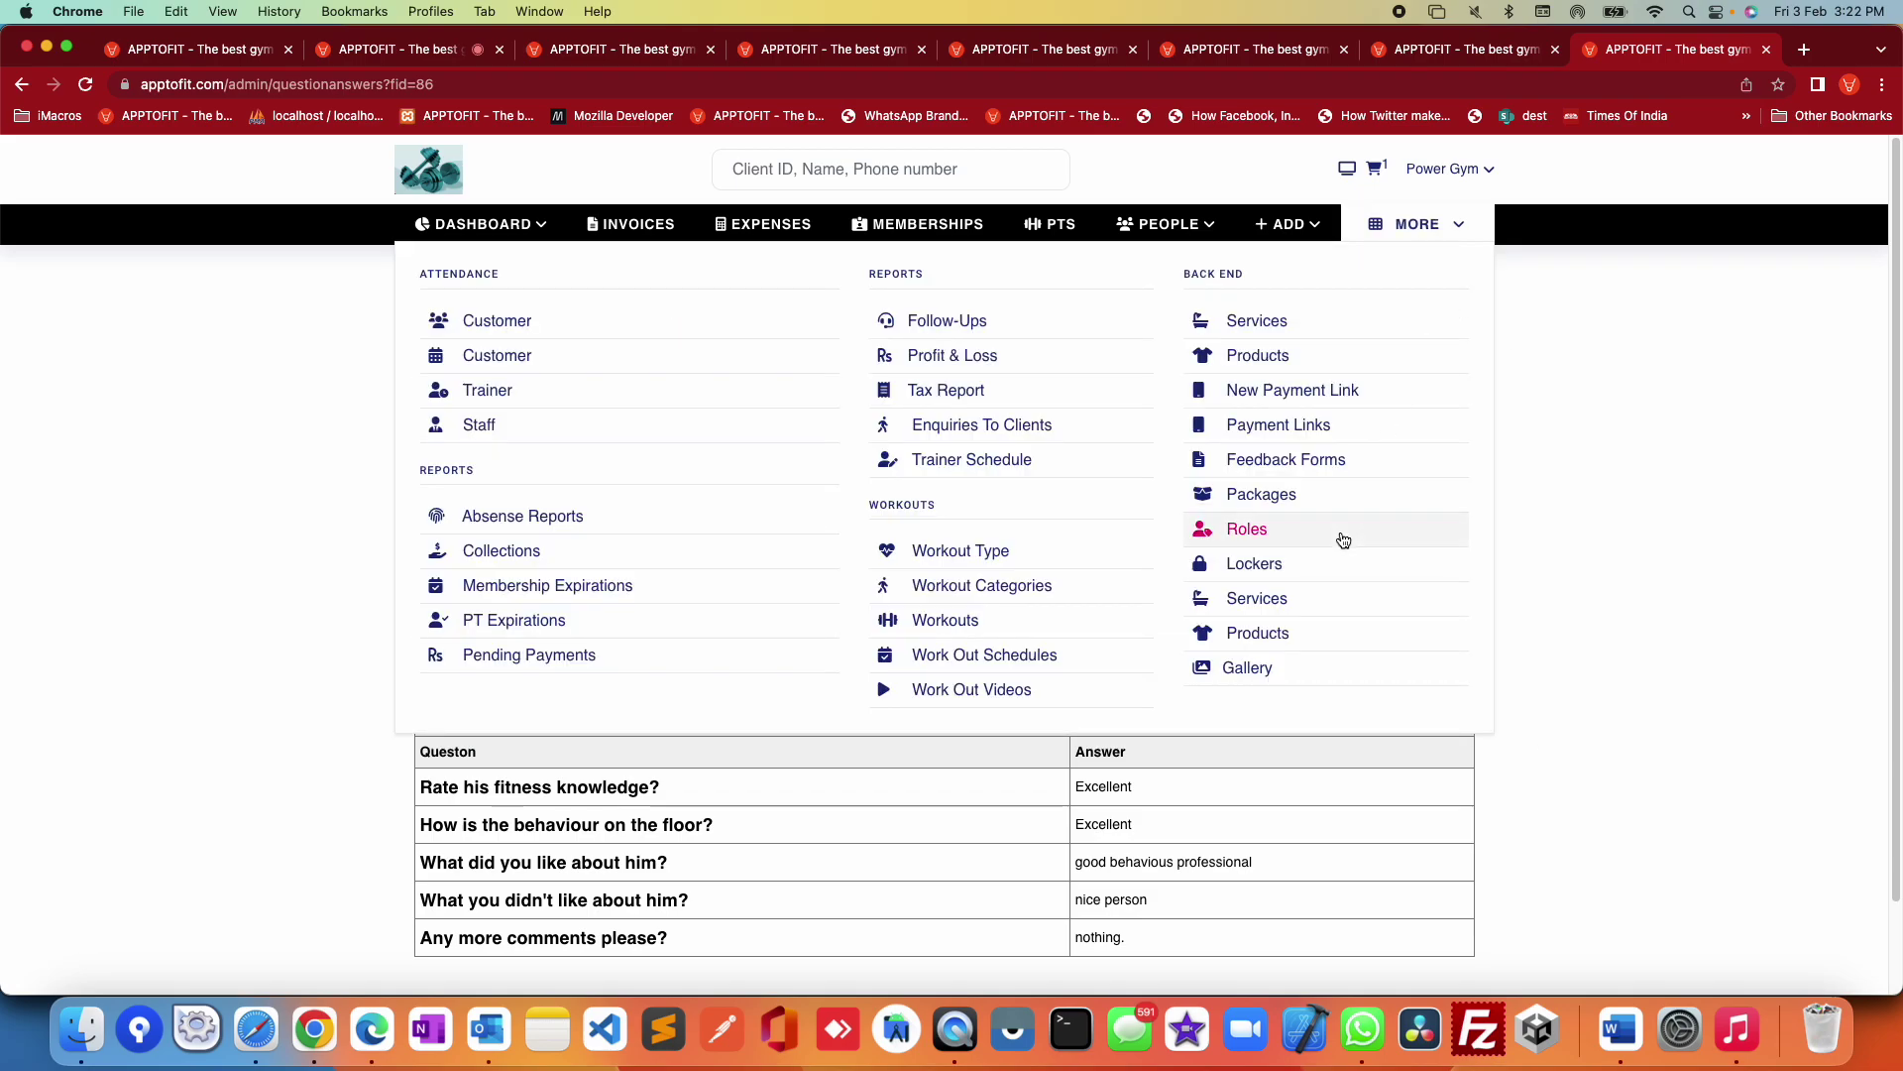
# Step: Start a new package from the Packages list with Package Type set to Half-Yearly
pyautogui.click(1270, 506)
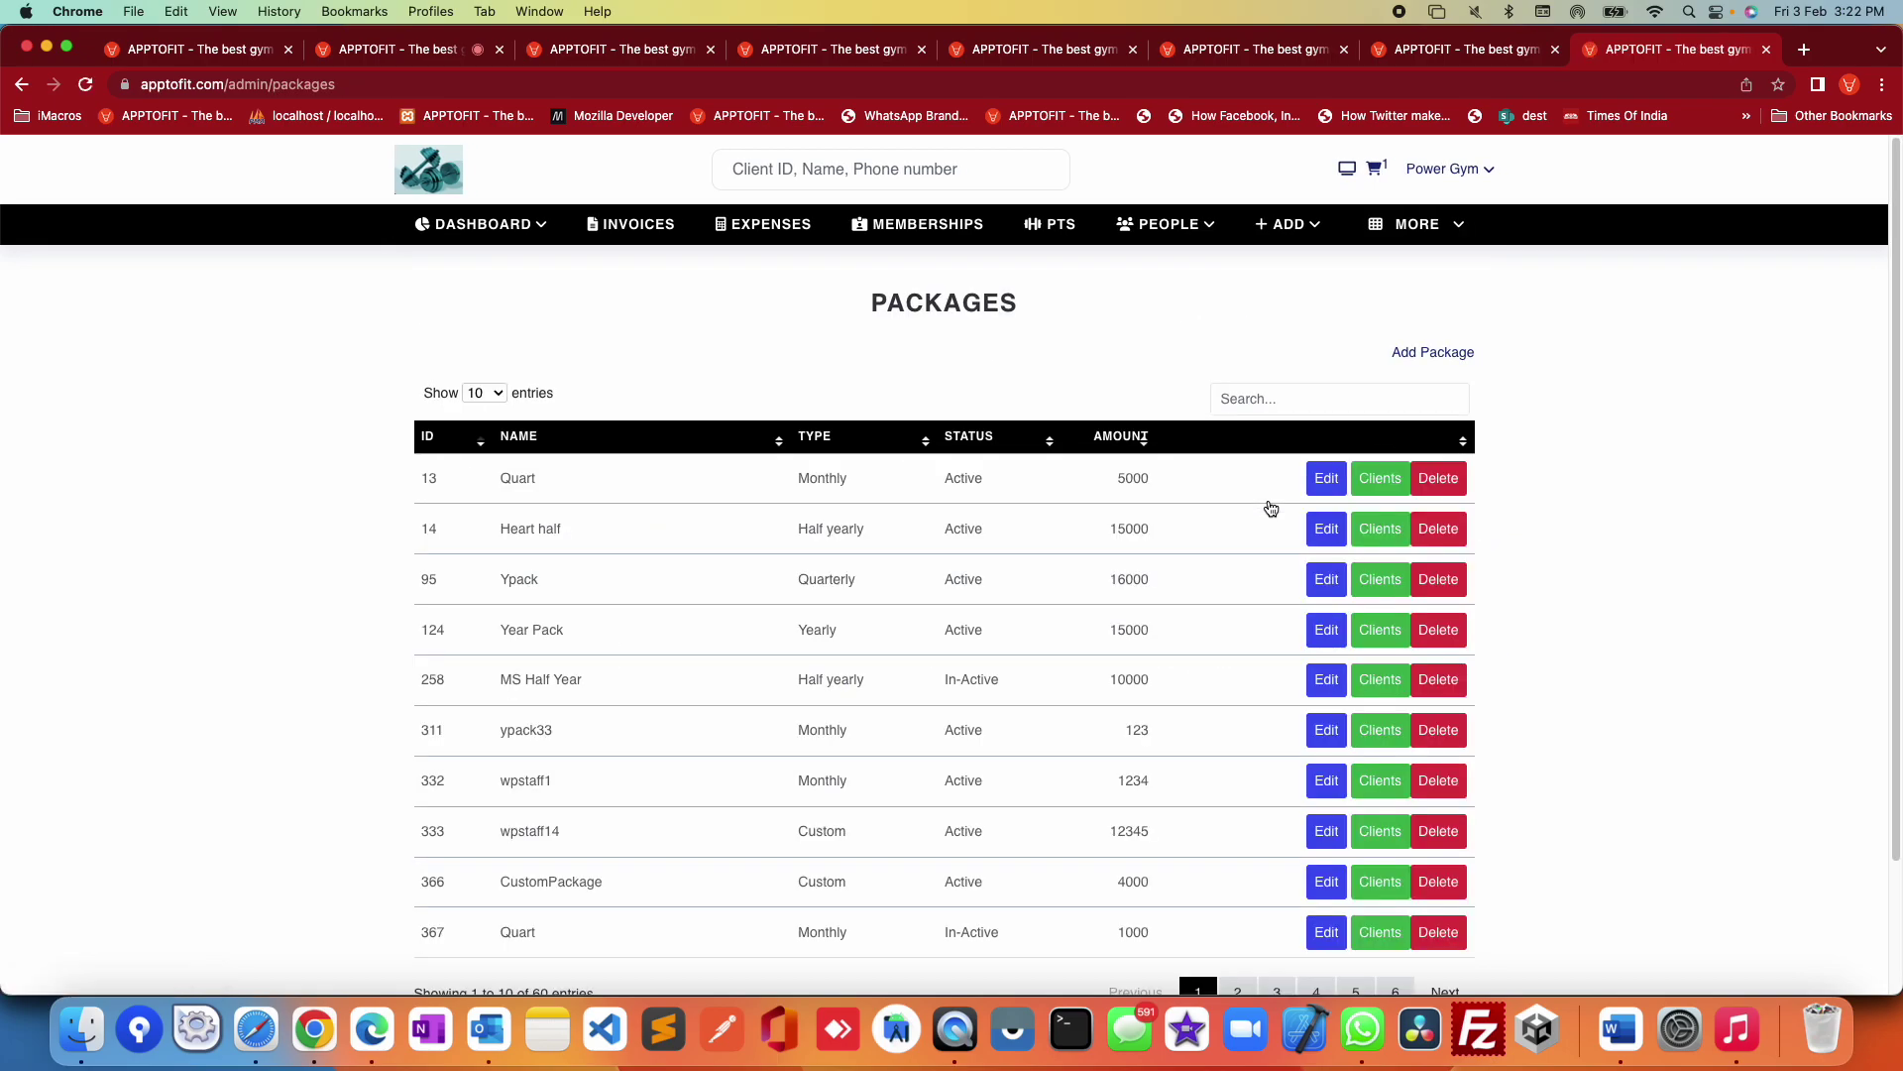
pyautogui.click(1420, 355)
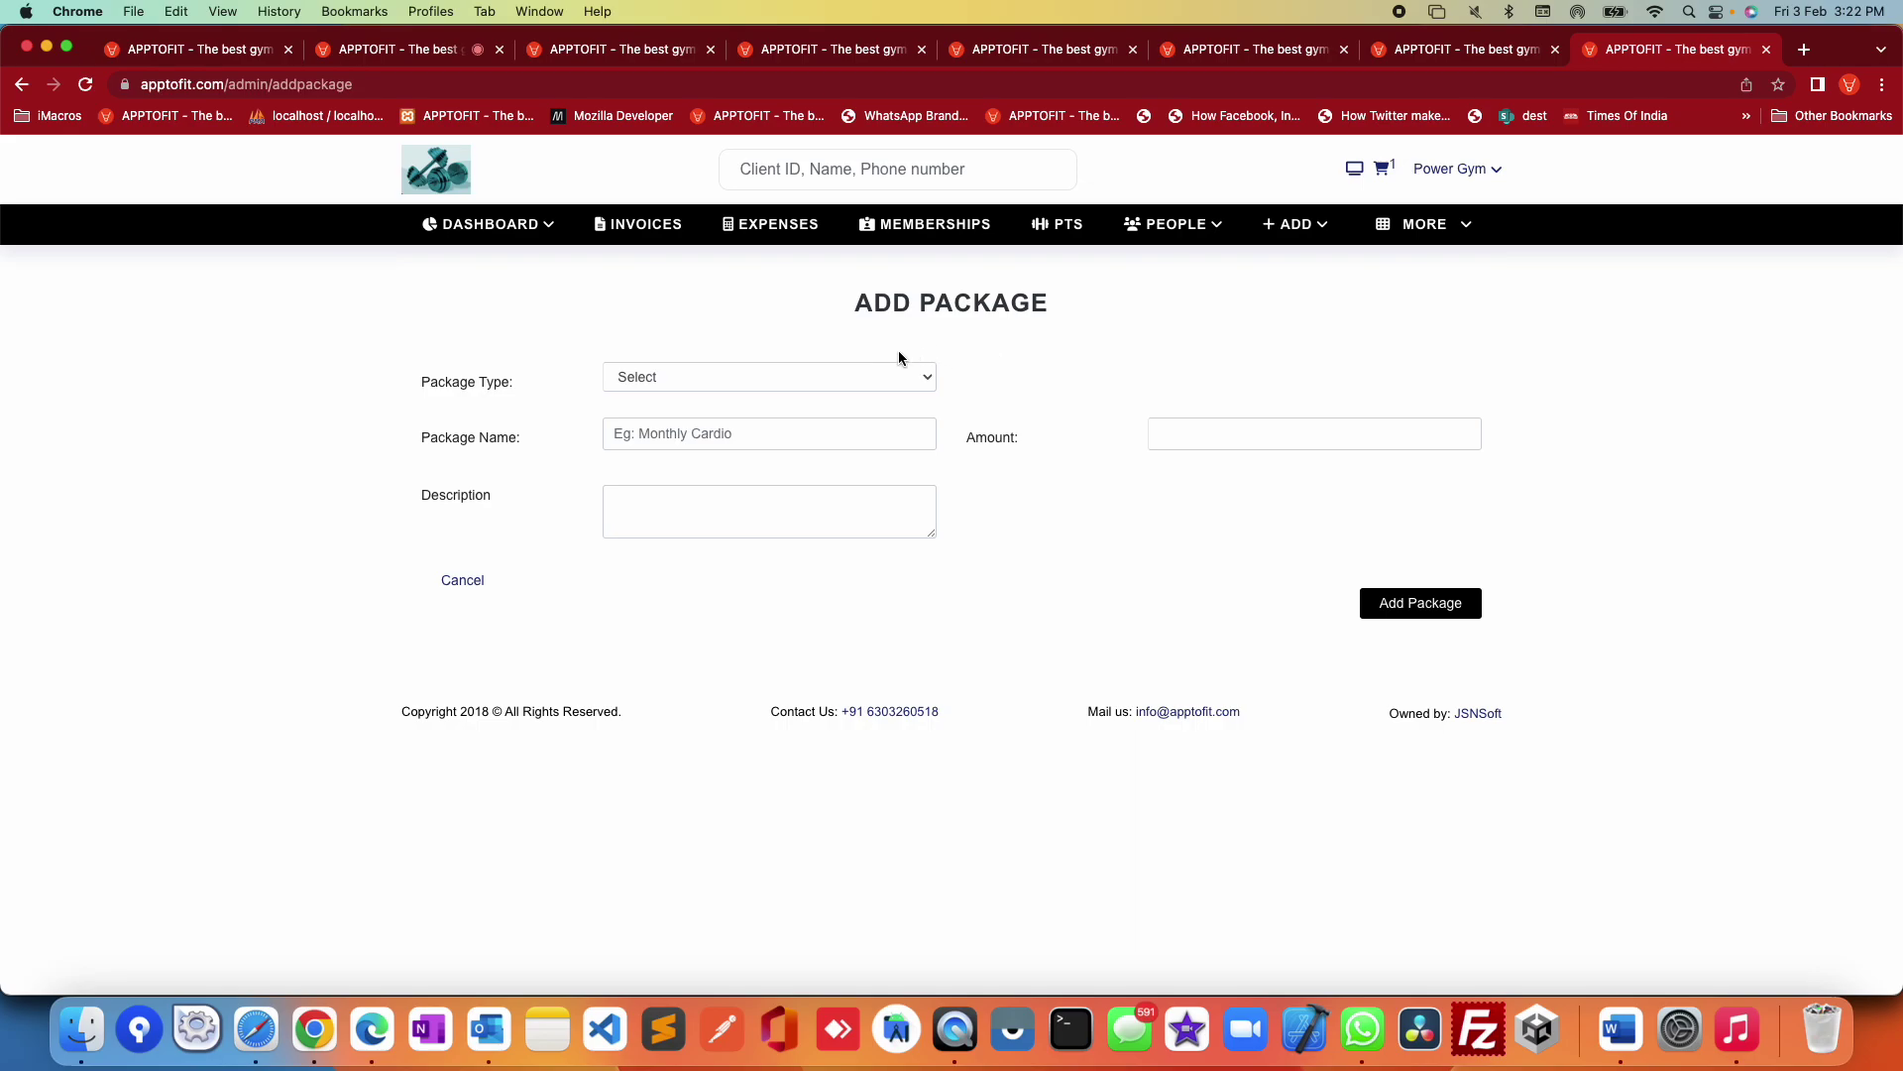
pyautogui.click(753, 377)
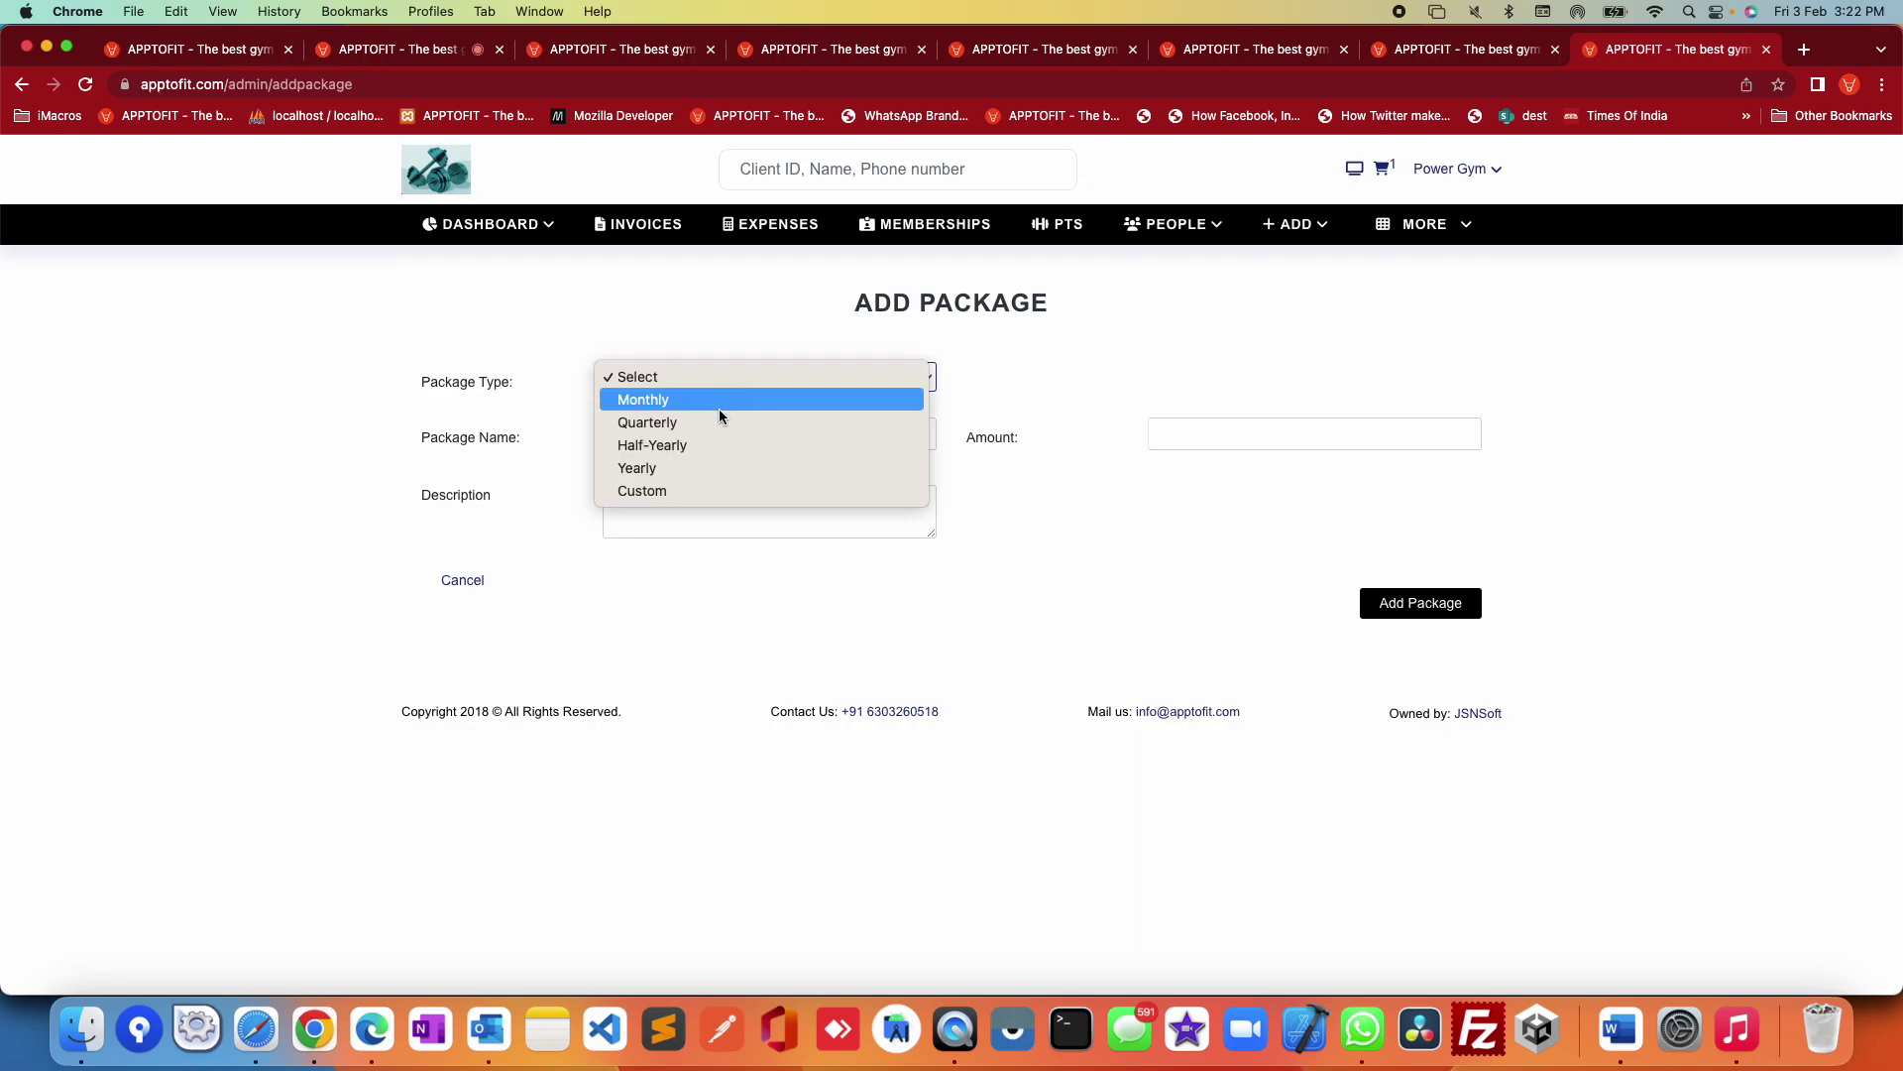
pyautogui.click(696, 445)
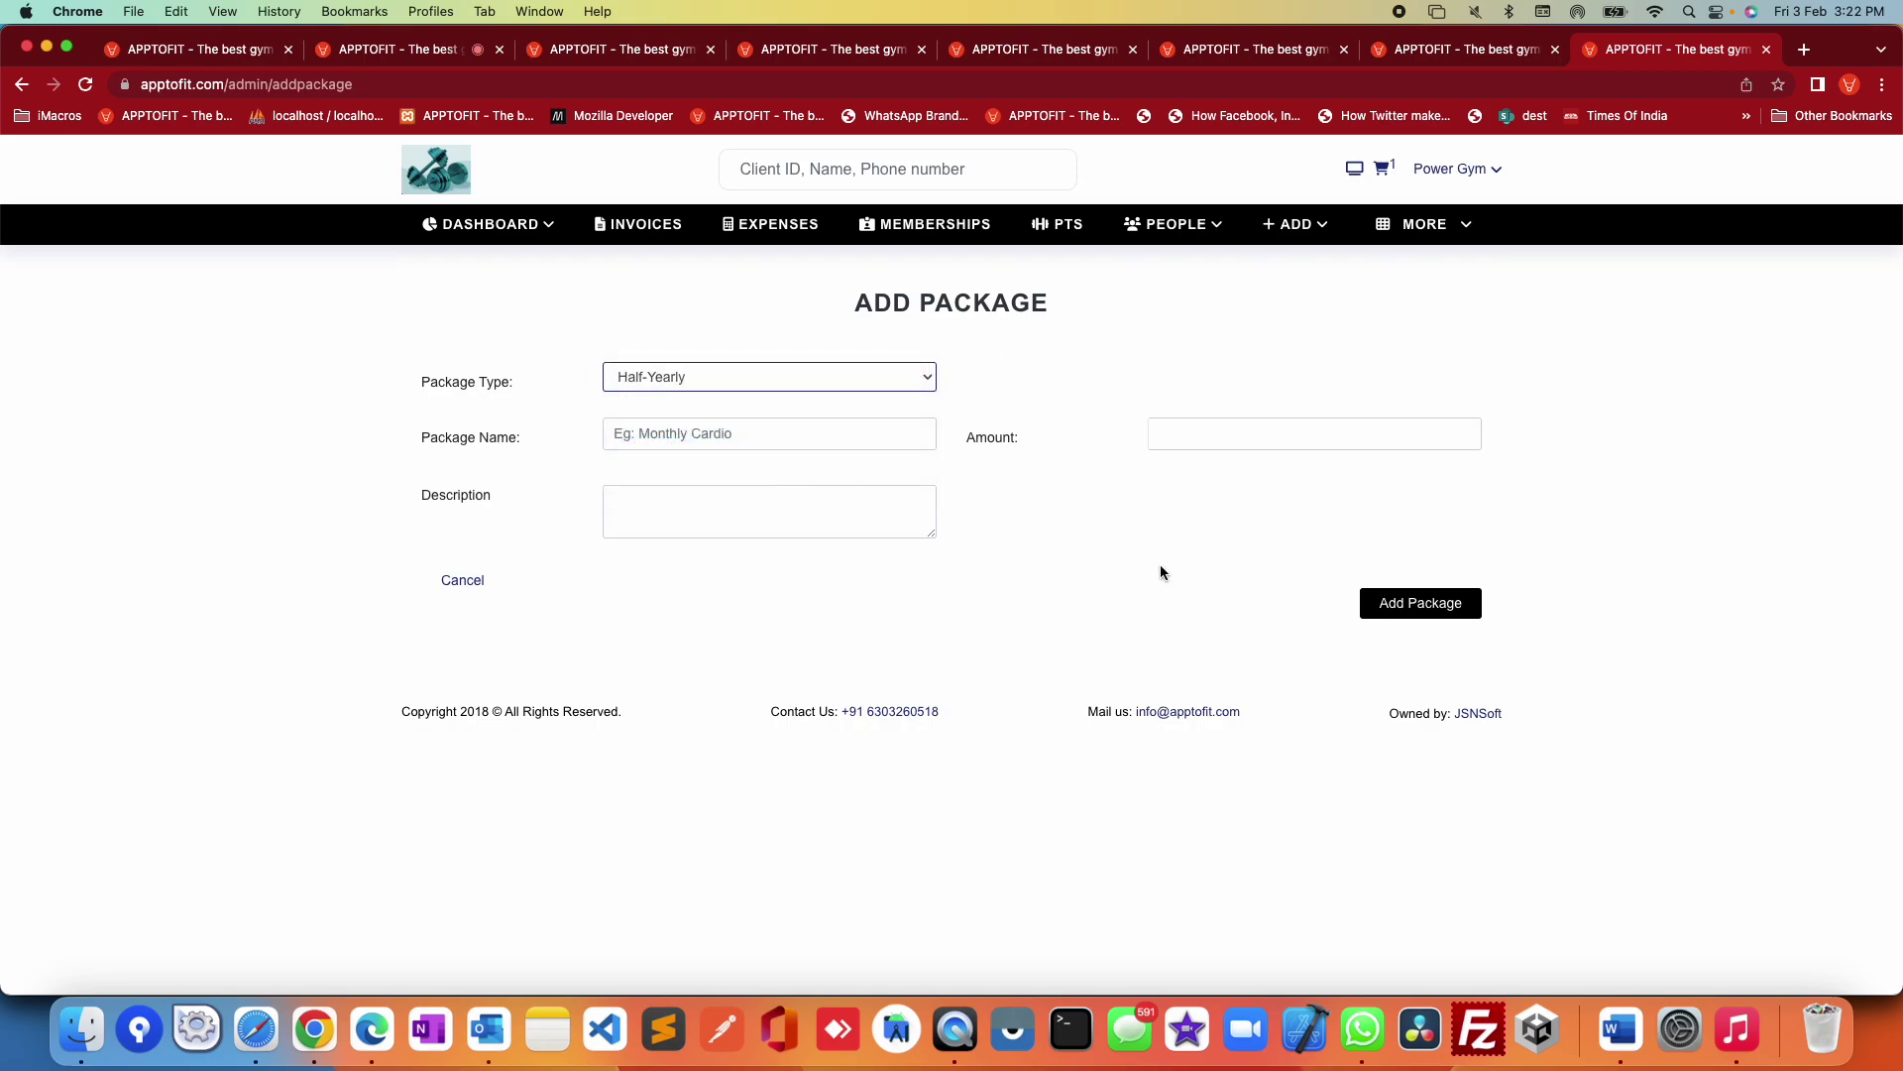
pyautogui.click(679, 445)
pyautogui.click(1221, 433)
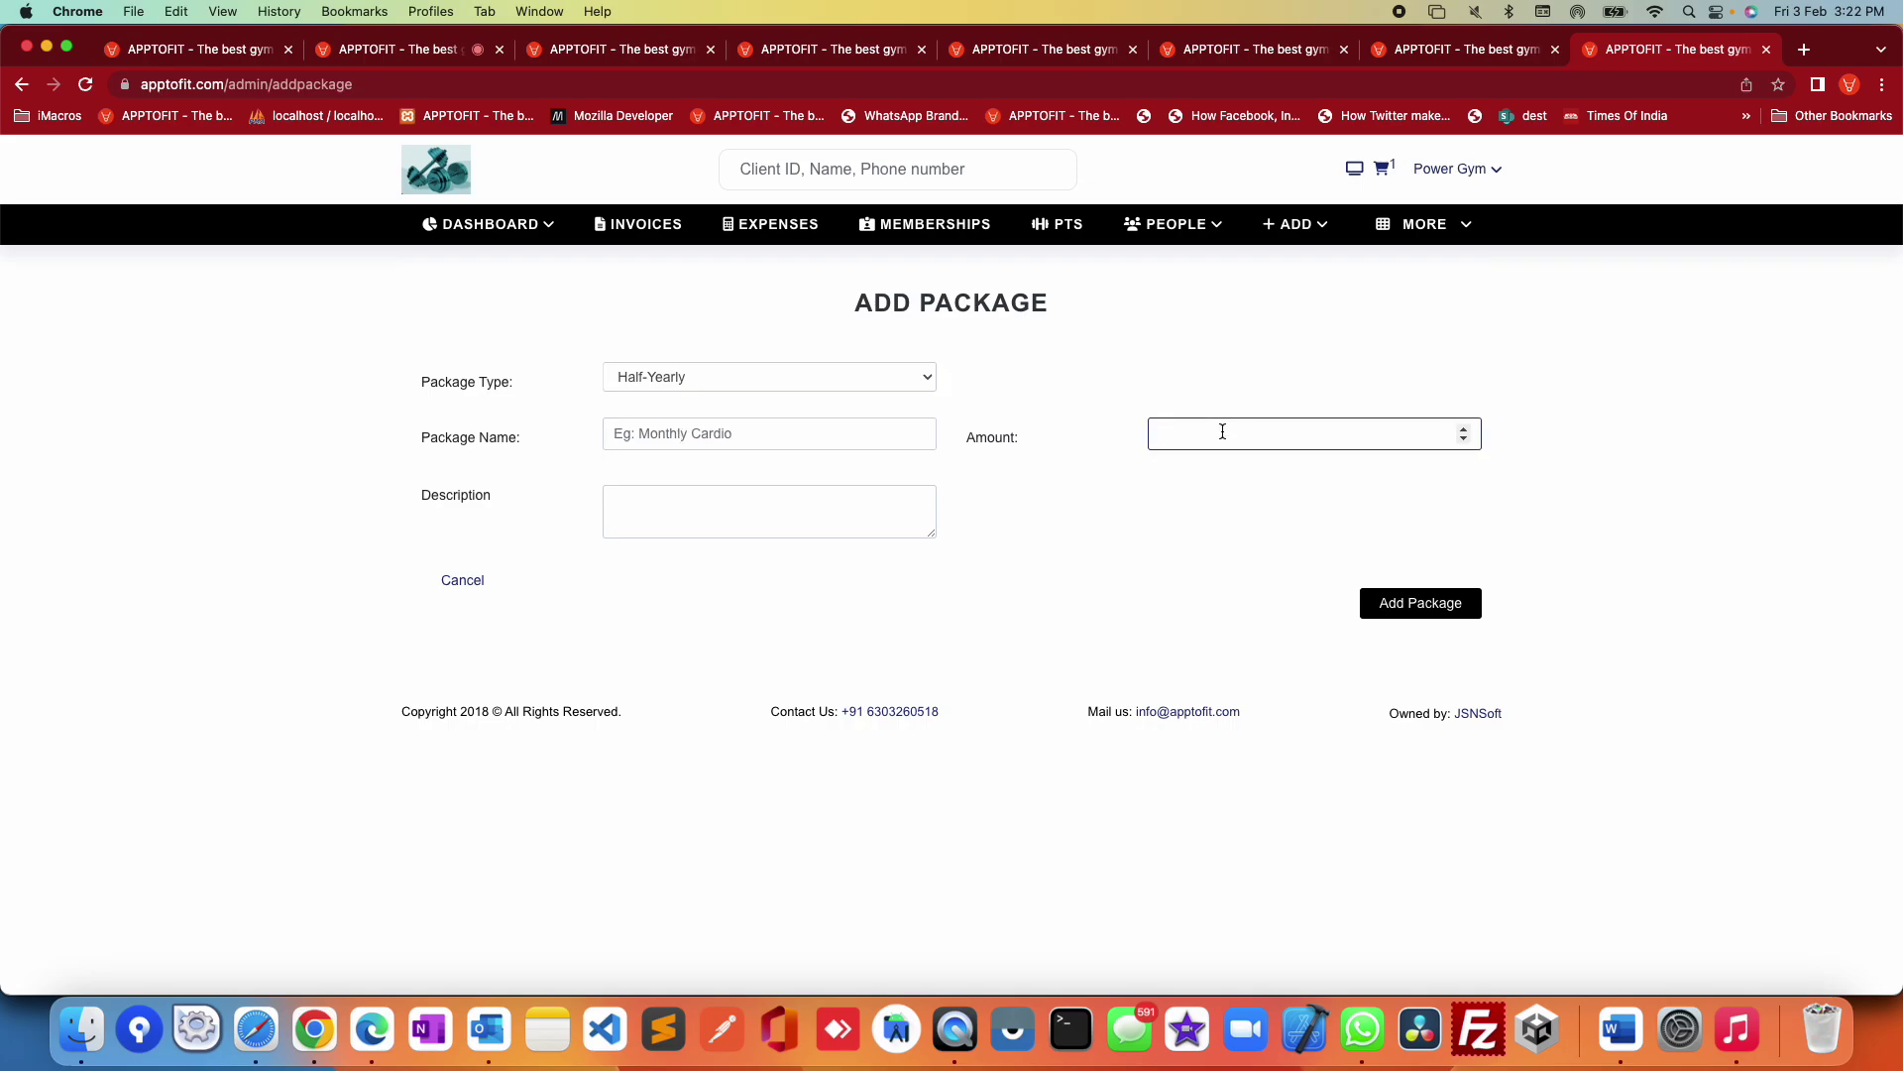
# Step: Go to Manage Roles and start a new role
pyautogui.moveTo(1437, 239)
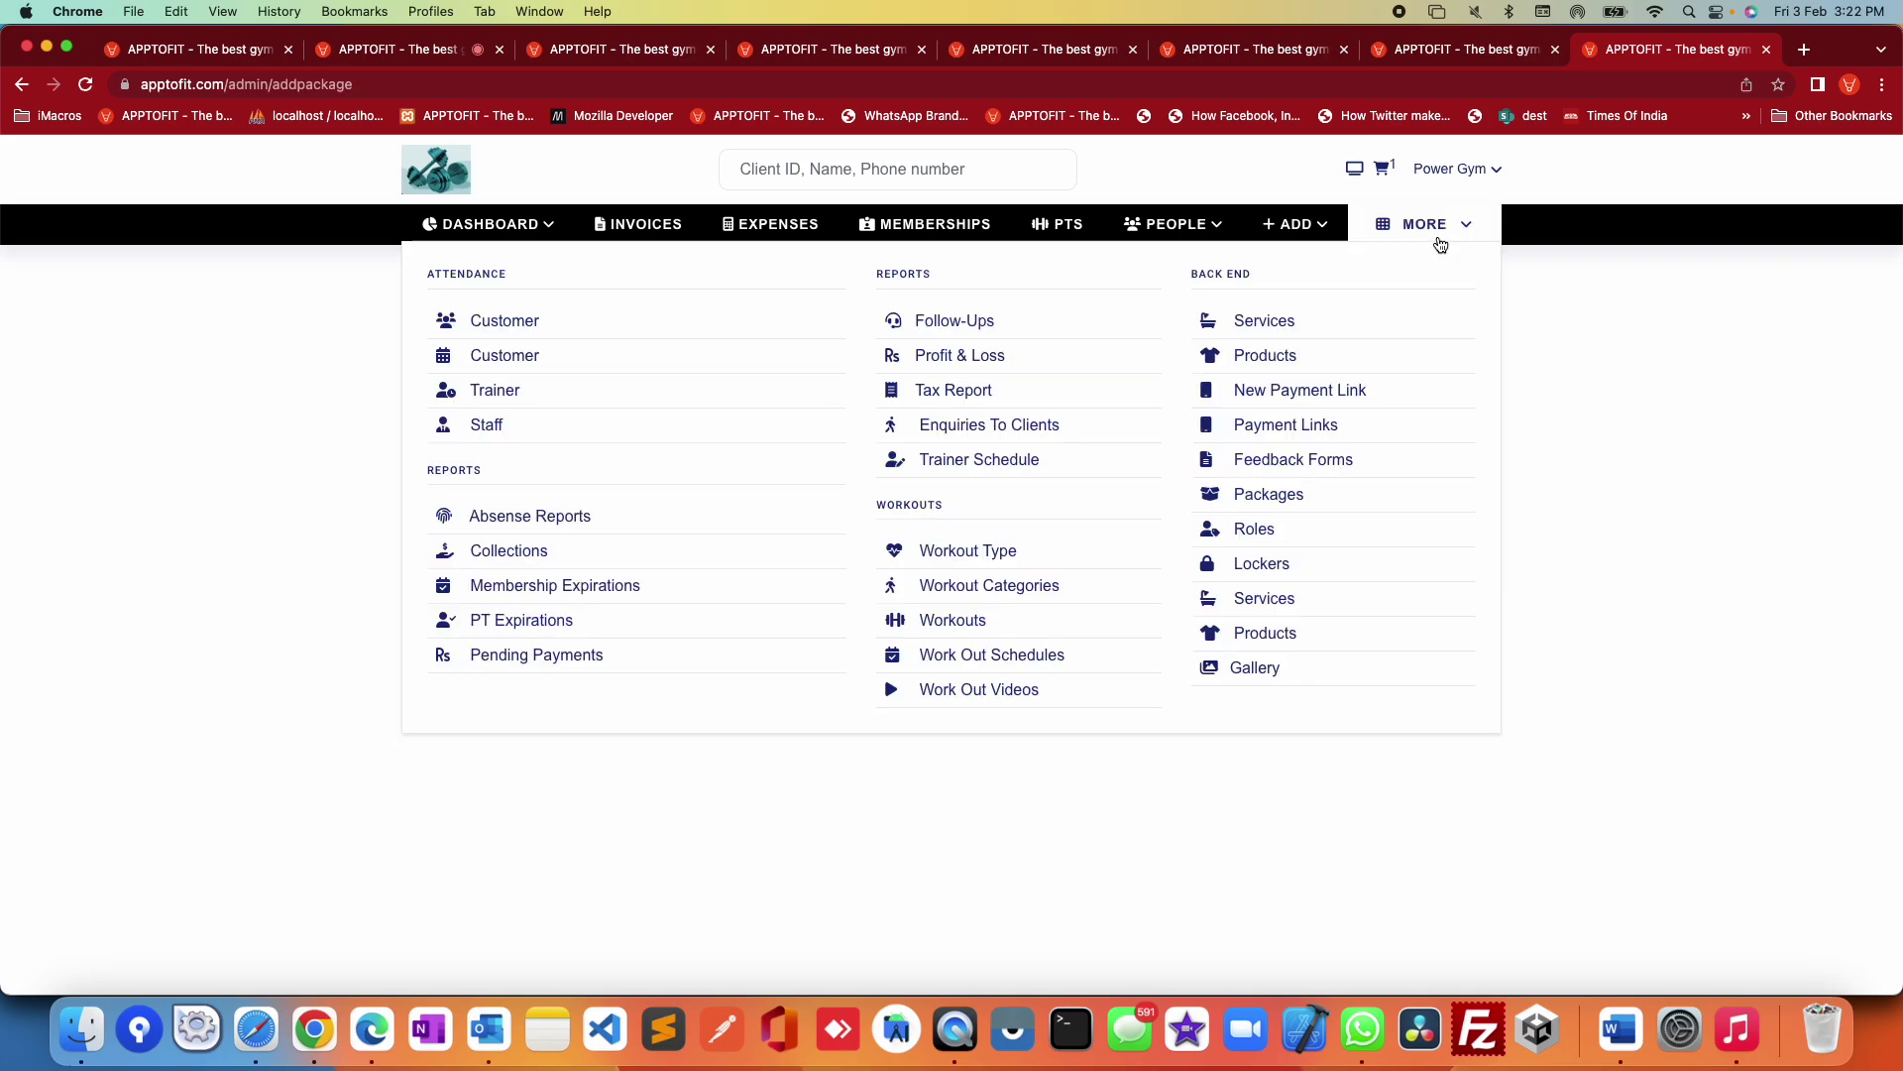
pyautogui.click(1278, 528)
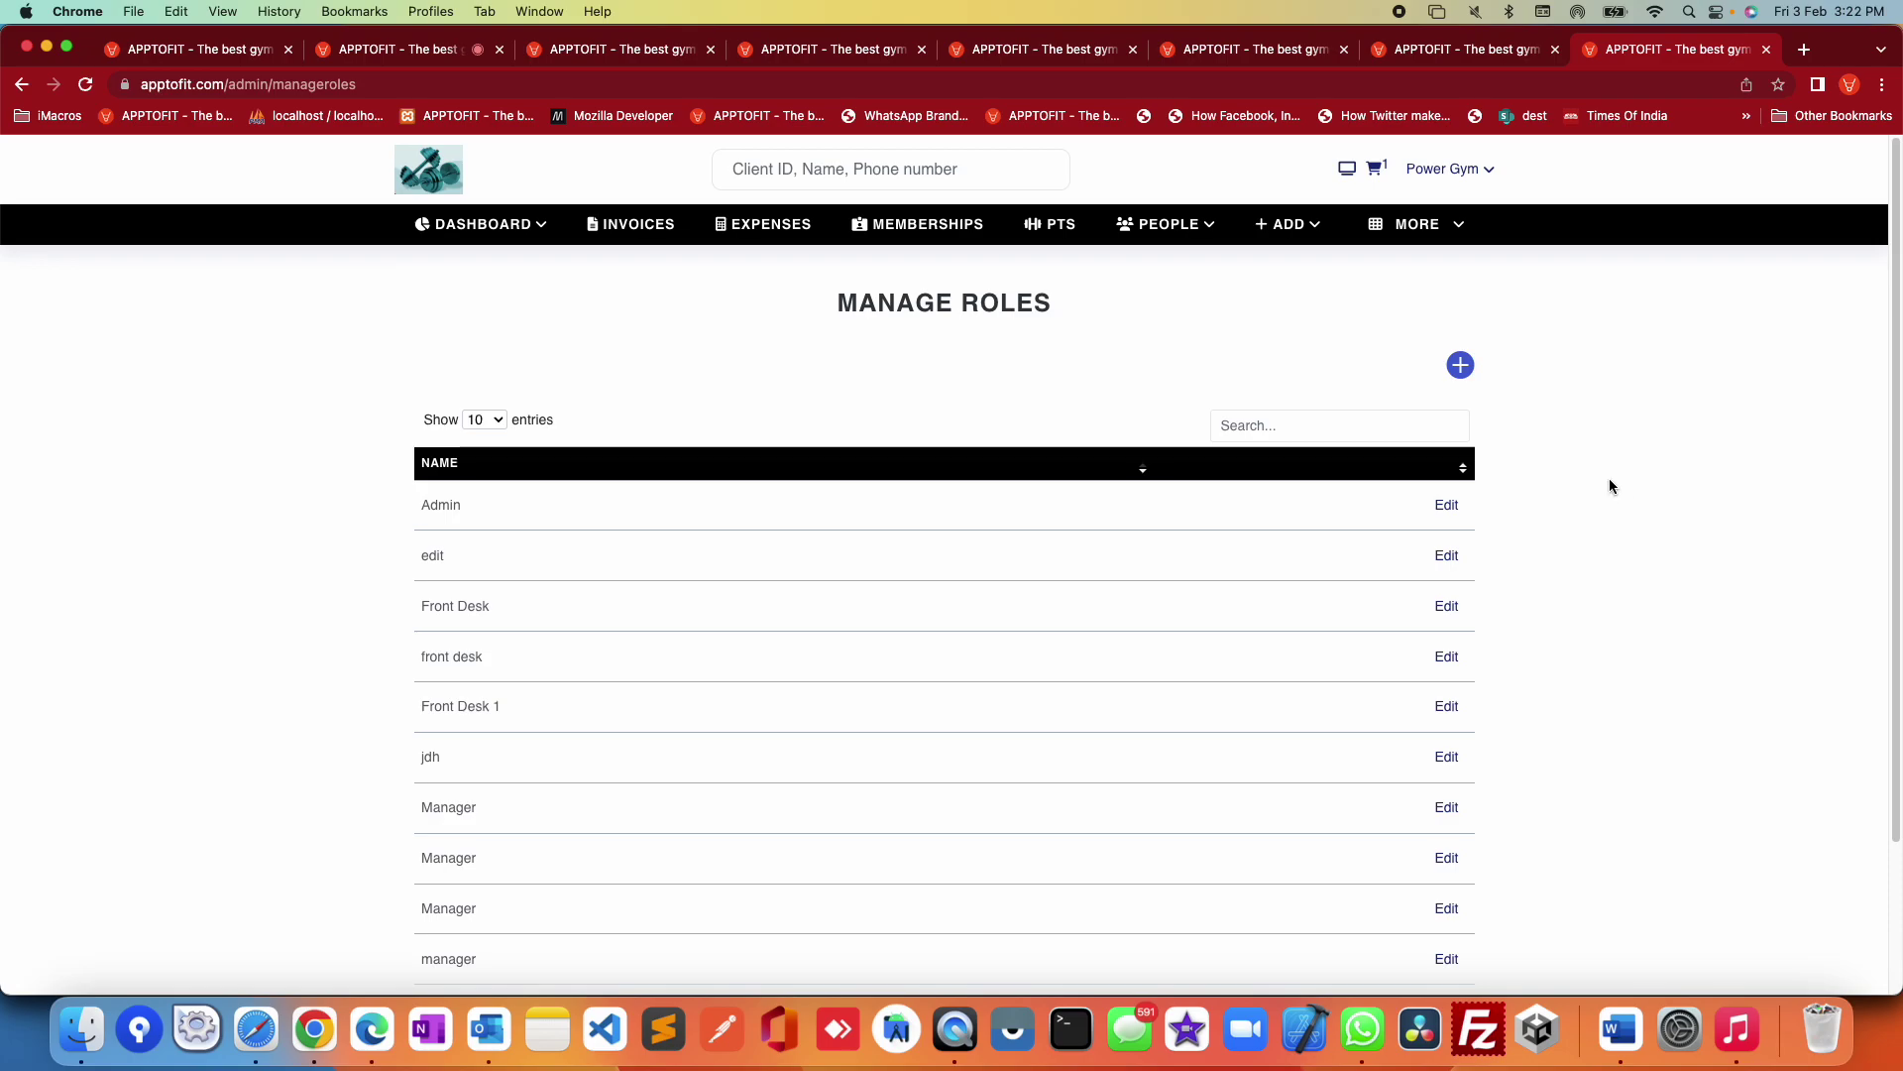
pyautogui.click(1461, 365)
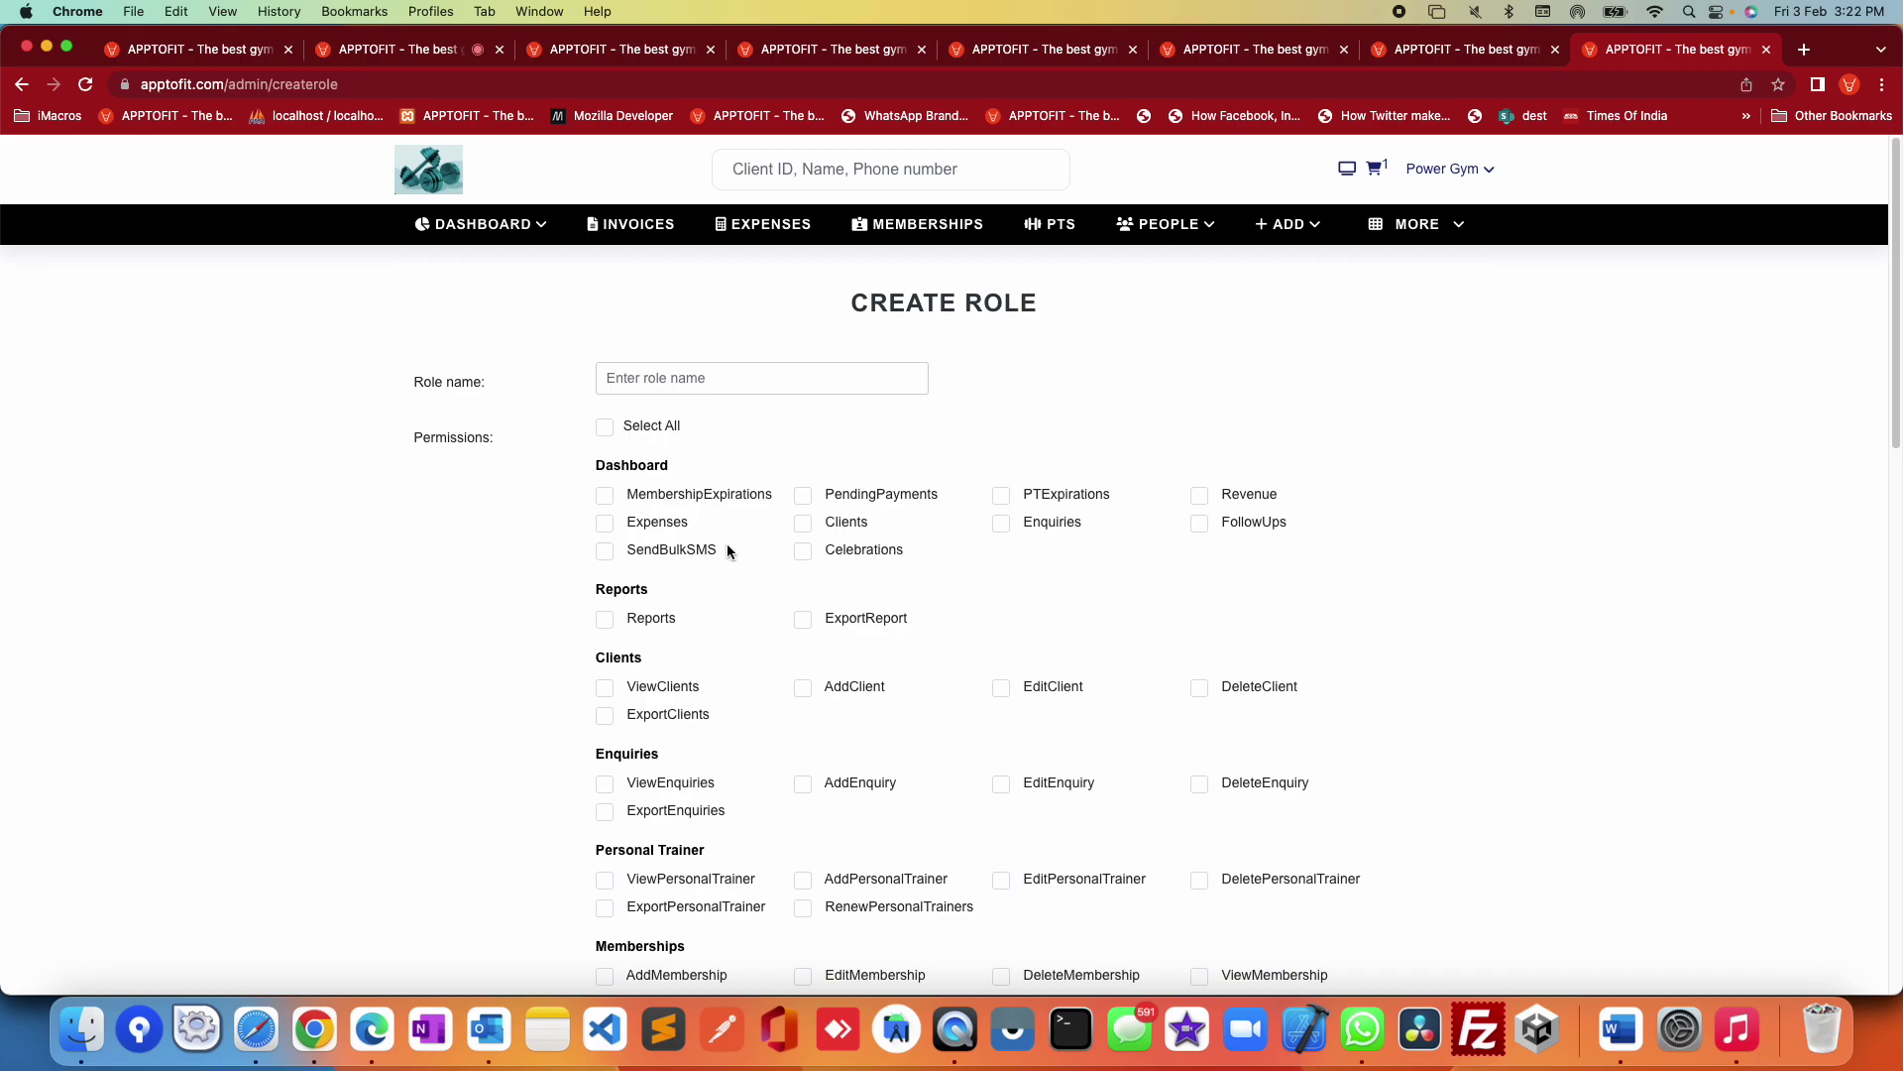
# Step: Tick MembershipExpirations, PendingPayments, PTExpirations, ExportReport and ExportClients permissions on the new role
pyautogui.click(718, 491)
pyautogui.click(883, 495)
pyautogui.click(1090, 496)
pyautogui.click(862, 618)
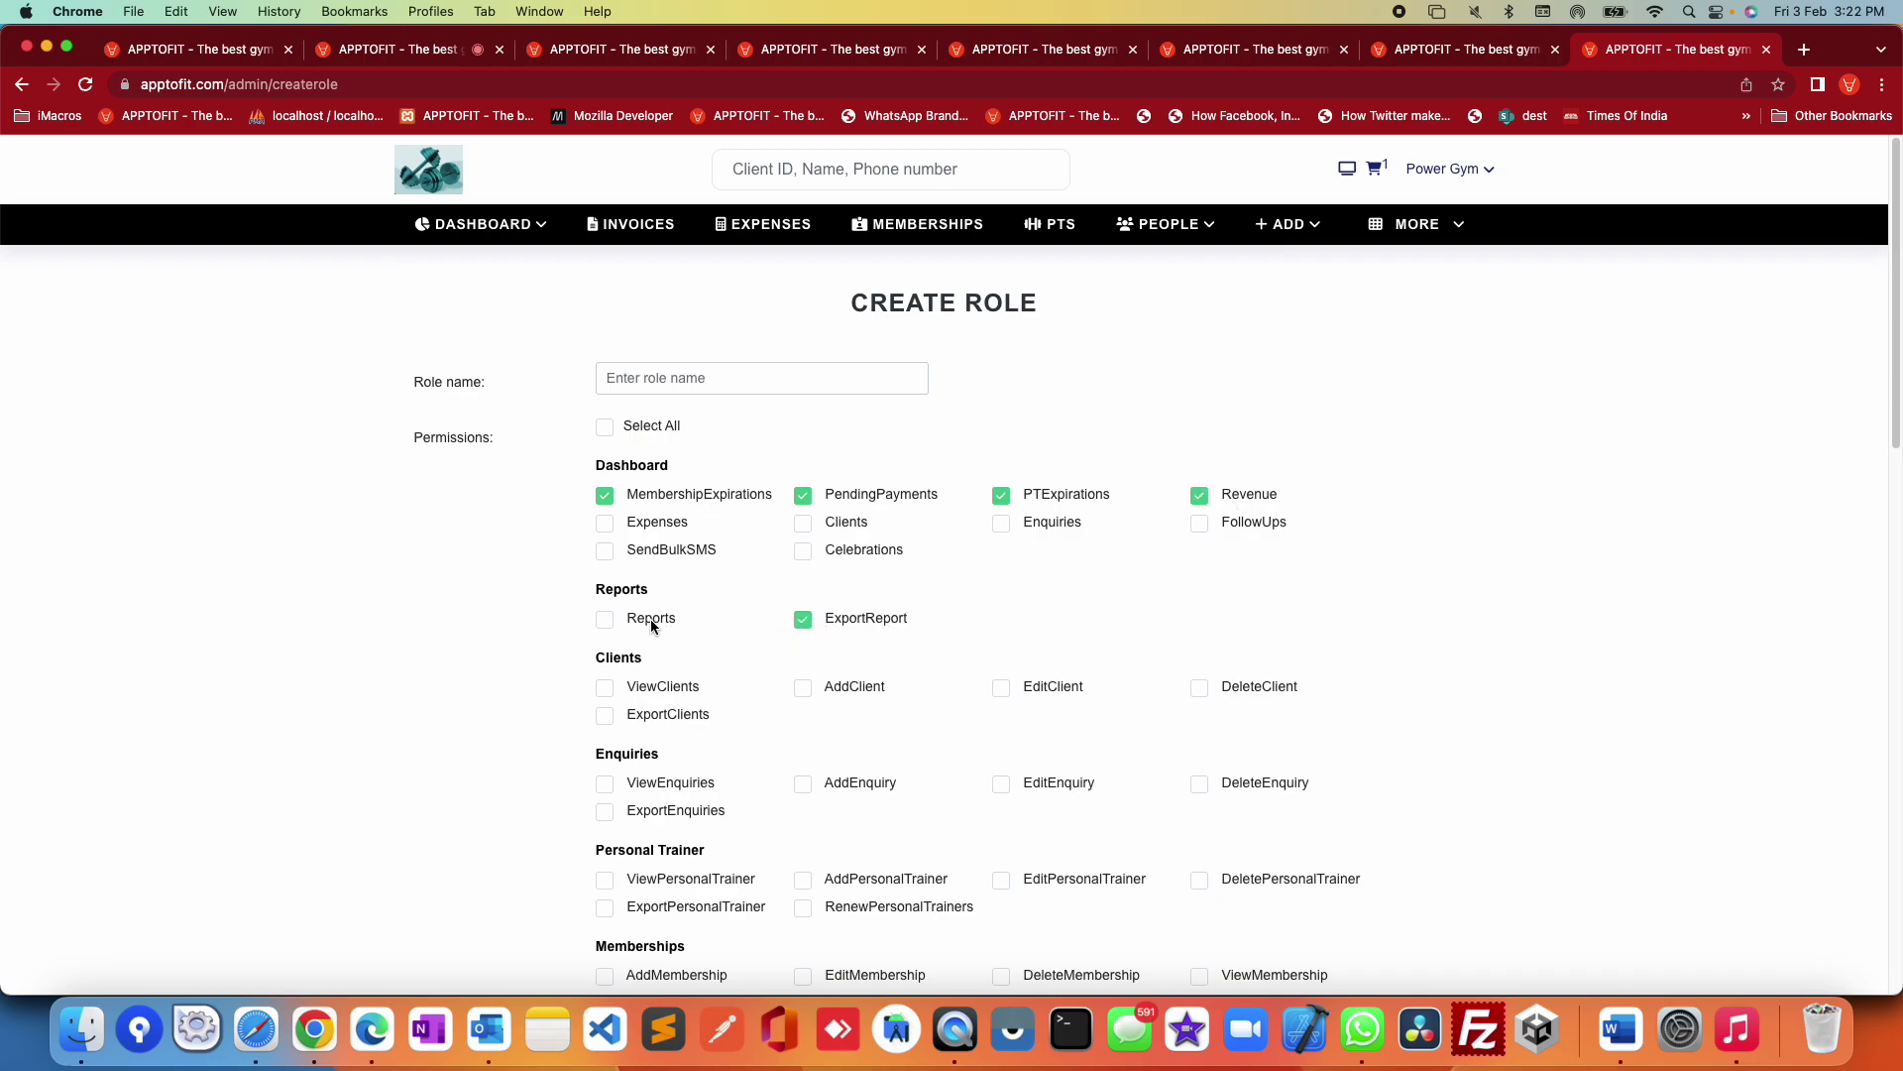
pyautogui.click(668, 716)
pyautogui.scroll(-5, 998, 646)
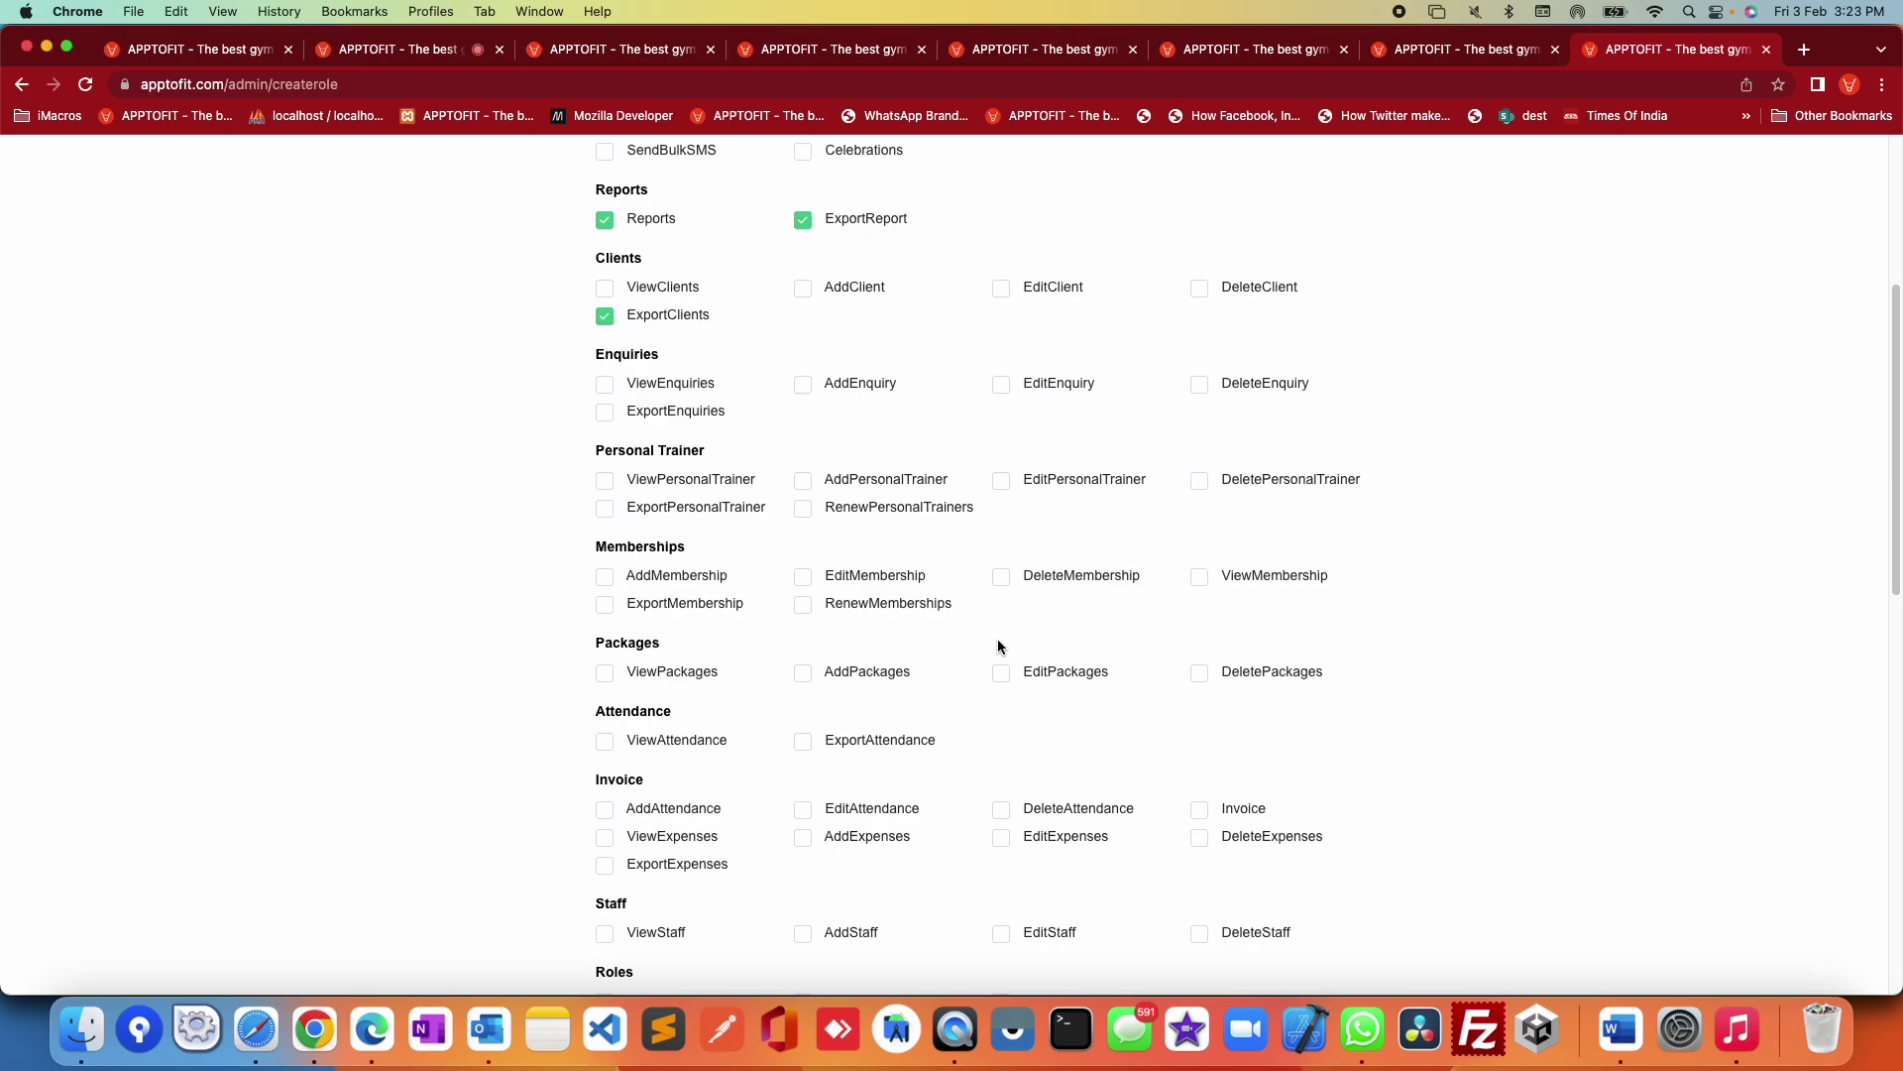
pyautogui.scroll(4, 998, 646)
pyautogui.scroll(1, 996, 642)
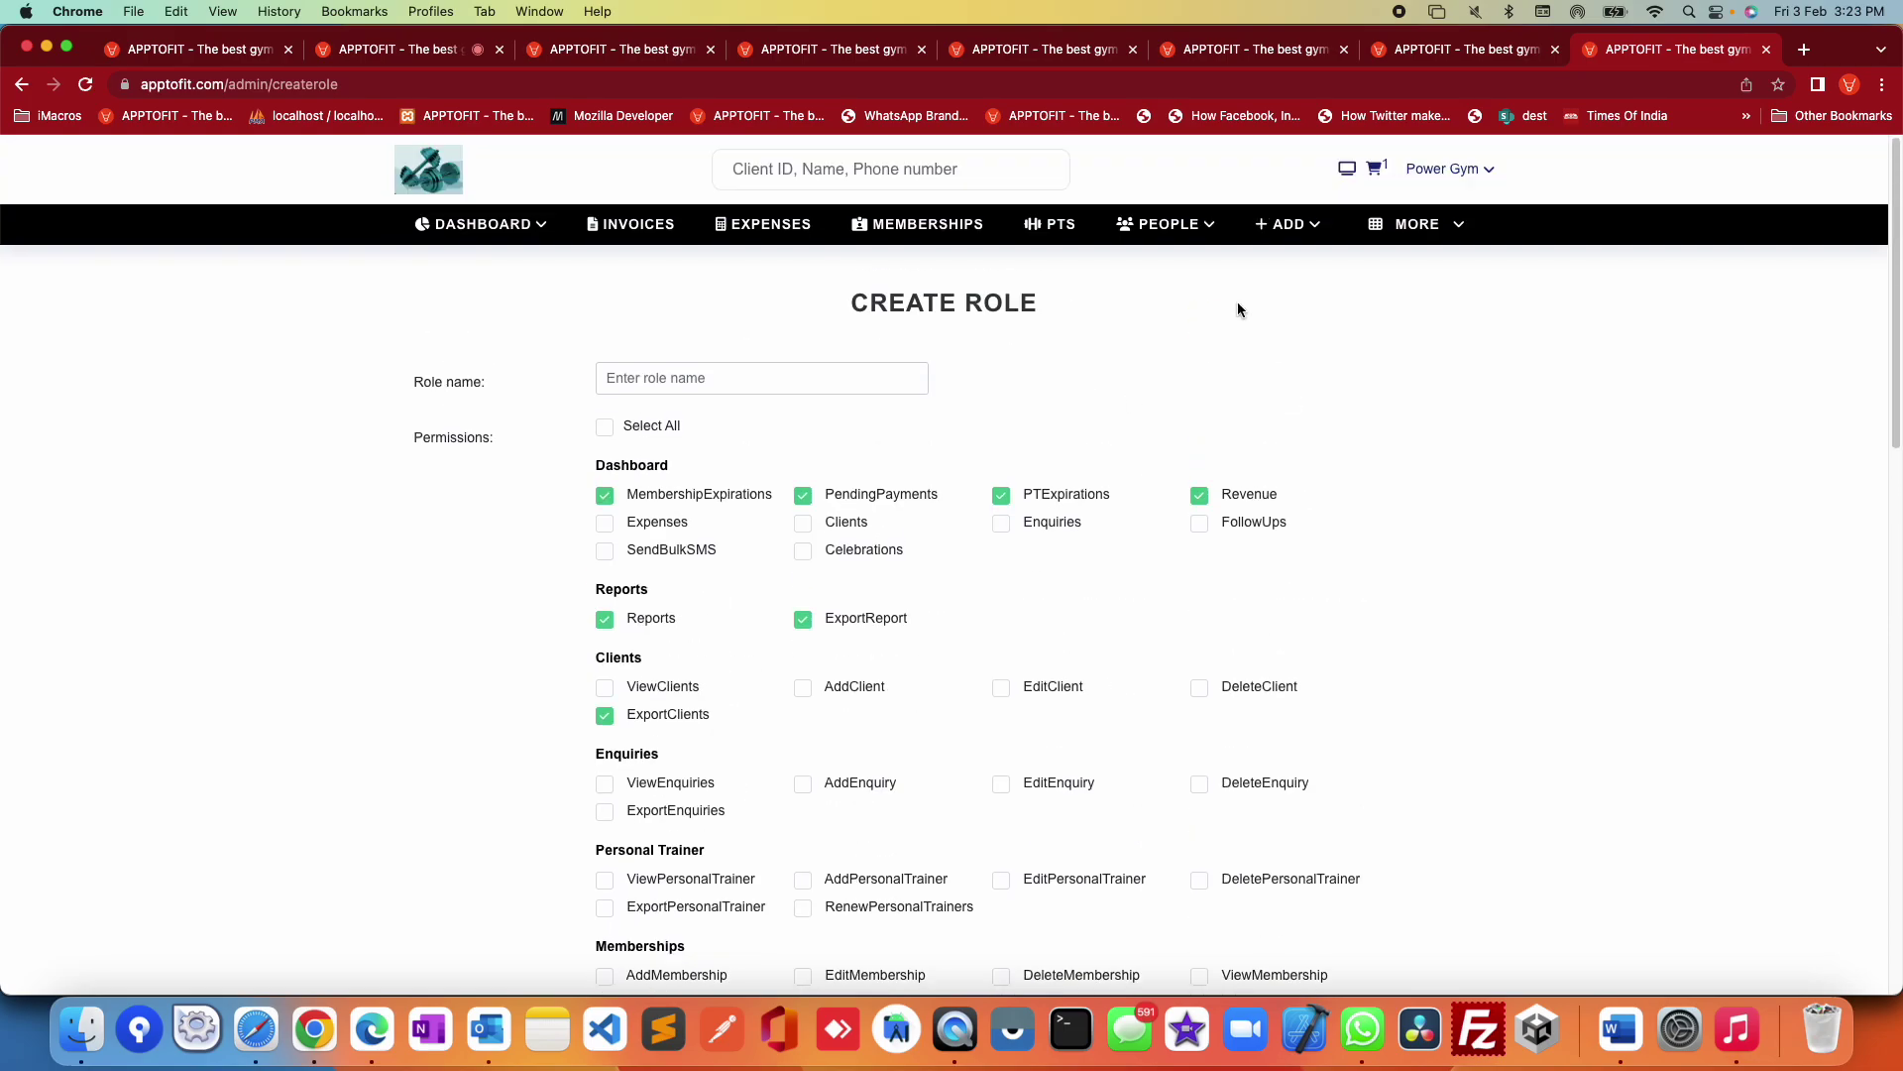
# Step: Go to the Staff list under PEOPLE and start adding a staff member
pyautogui.click(1194, 240)
pyautogui.click(1151, 445)
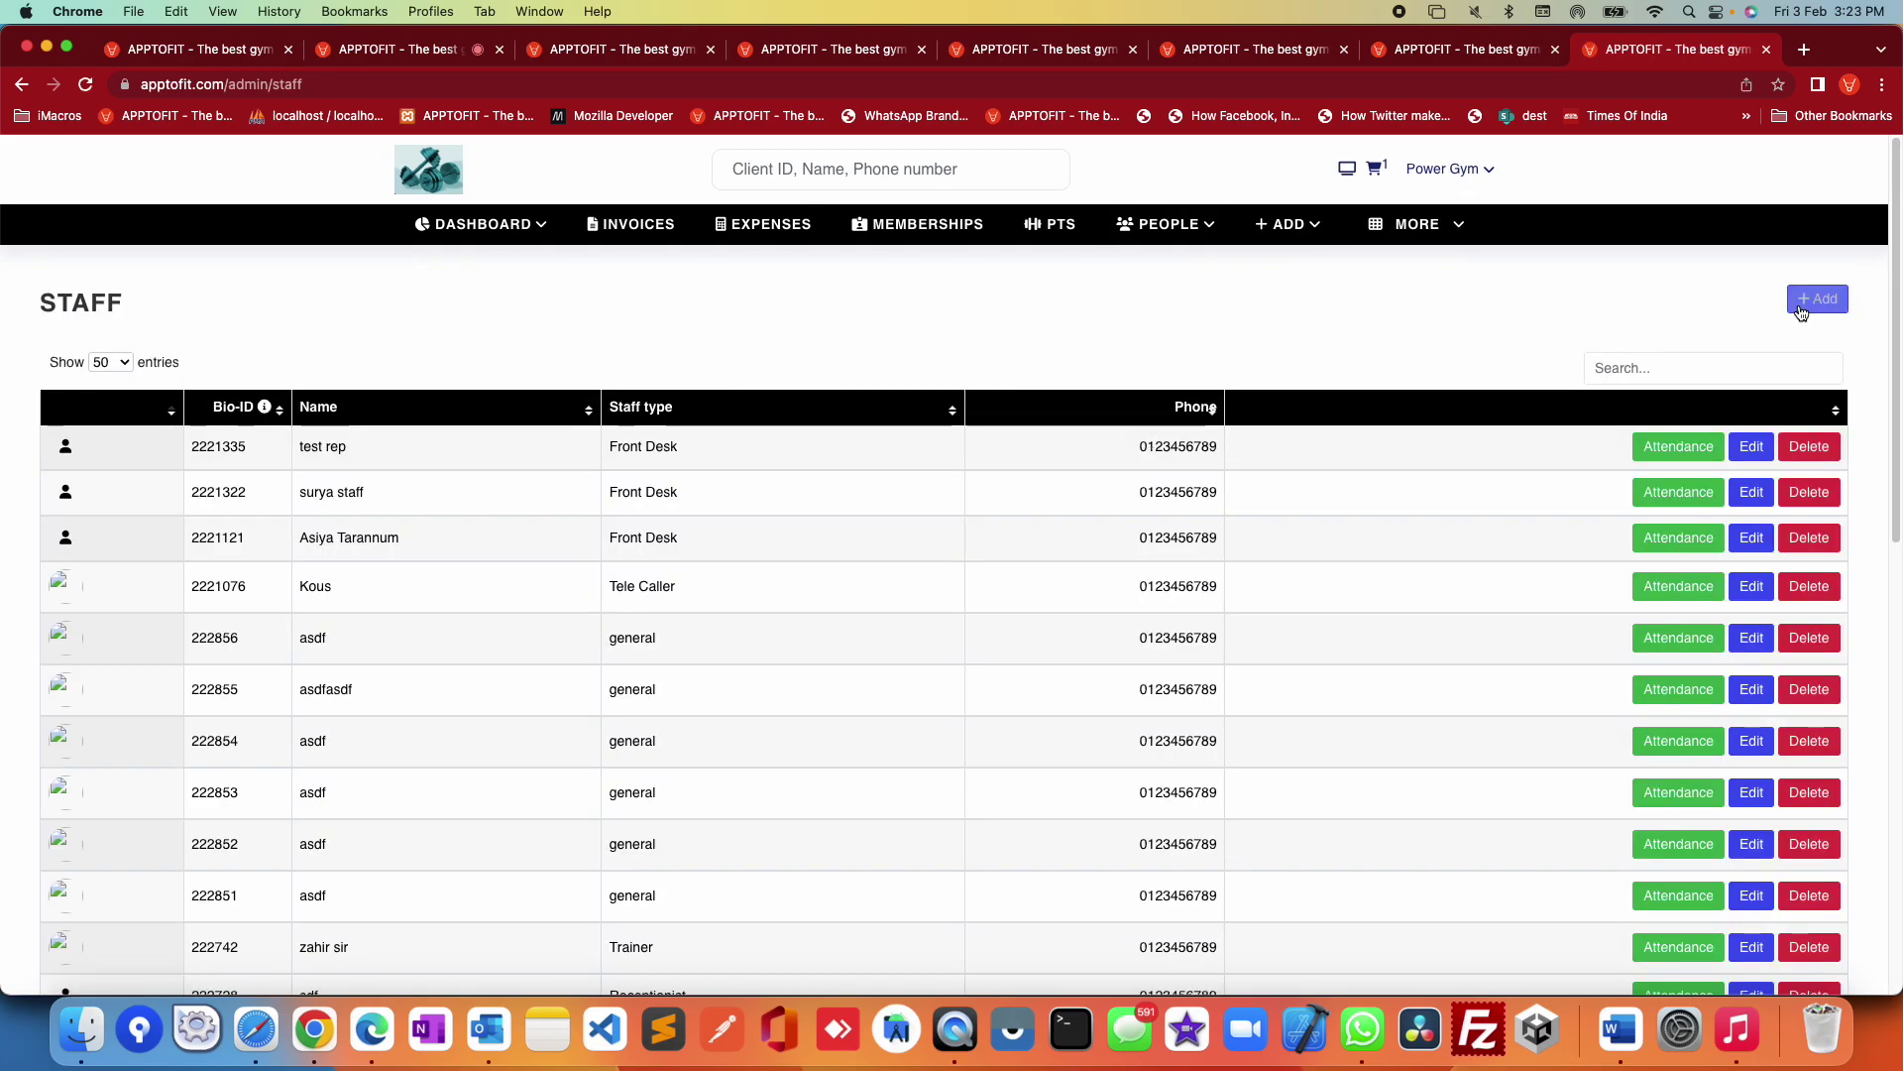
pyautogui.click(1802, 310)
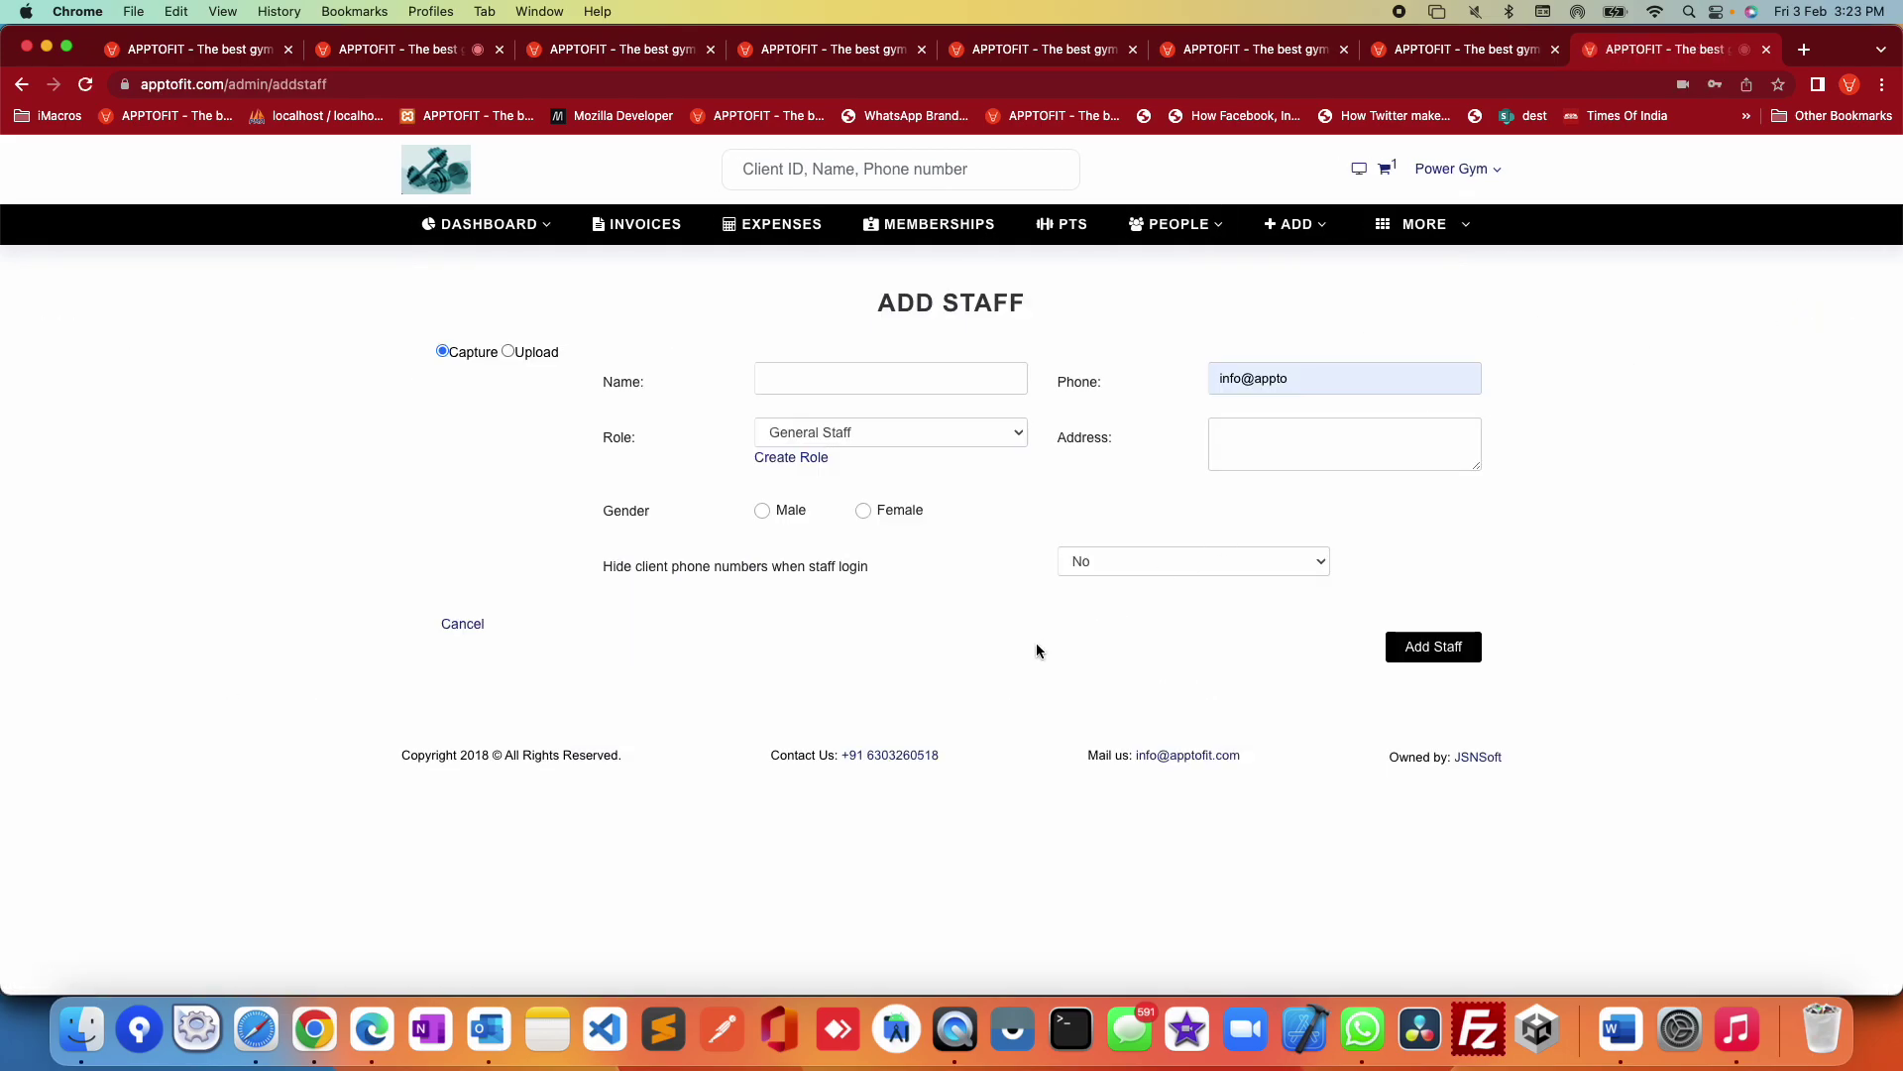
# Step: Set the new staff member's role to Receptionist and focus the Email/Username field
pyautogui.click(831, 437)
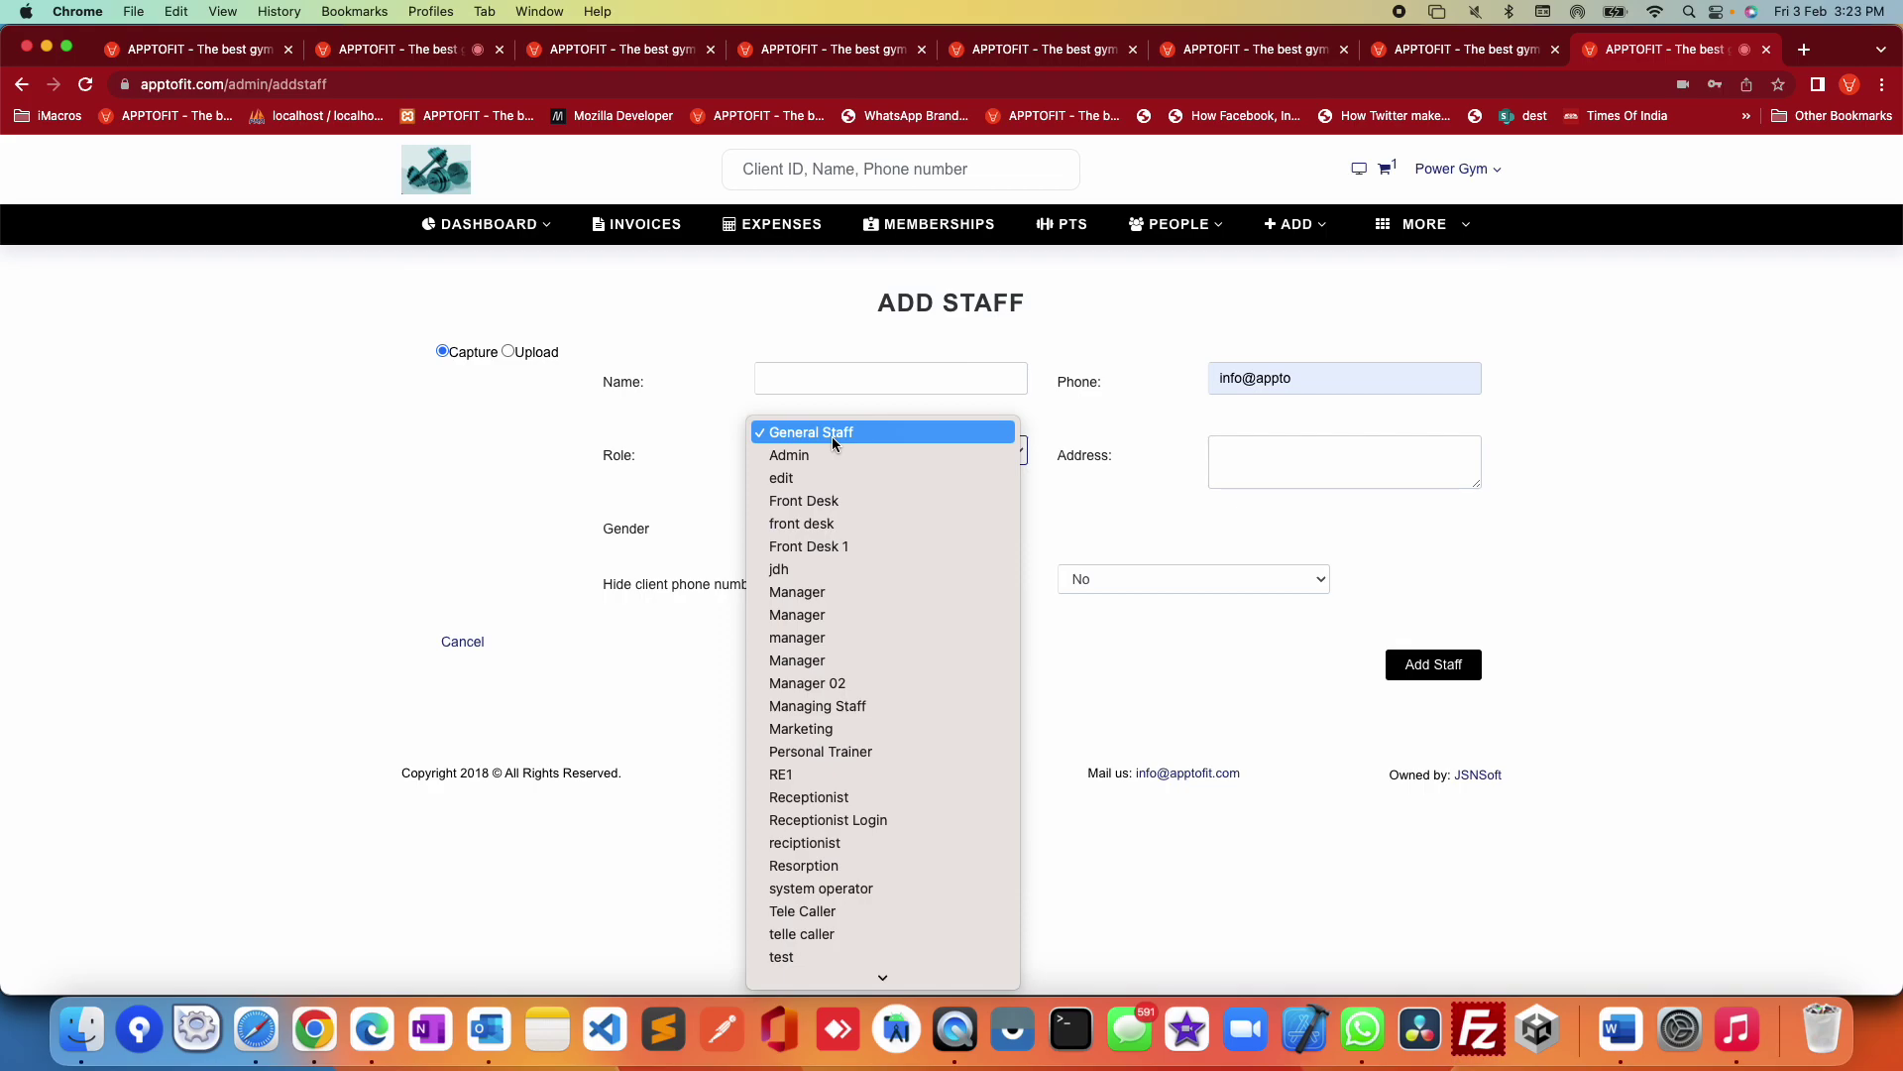
pyautogui.click(1170, 489)
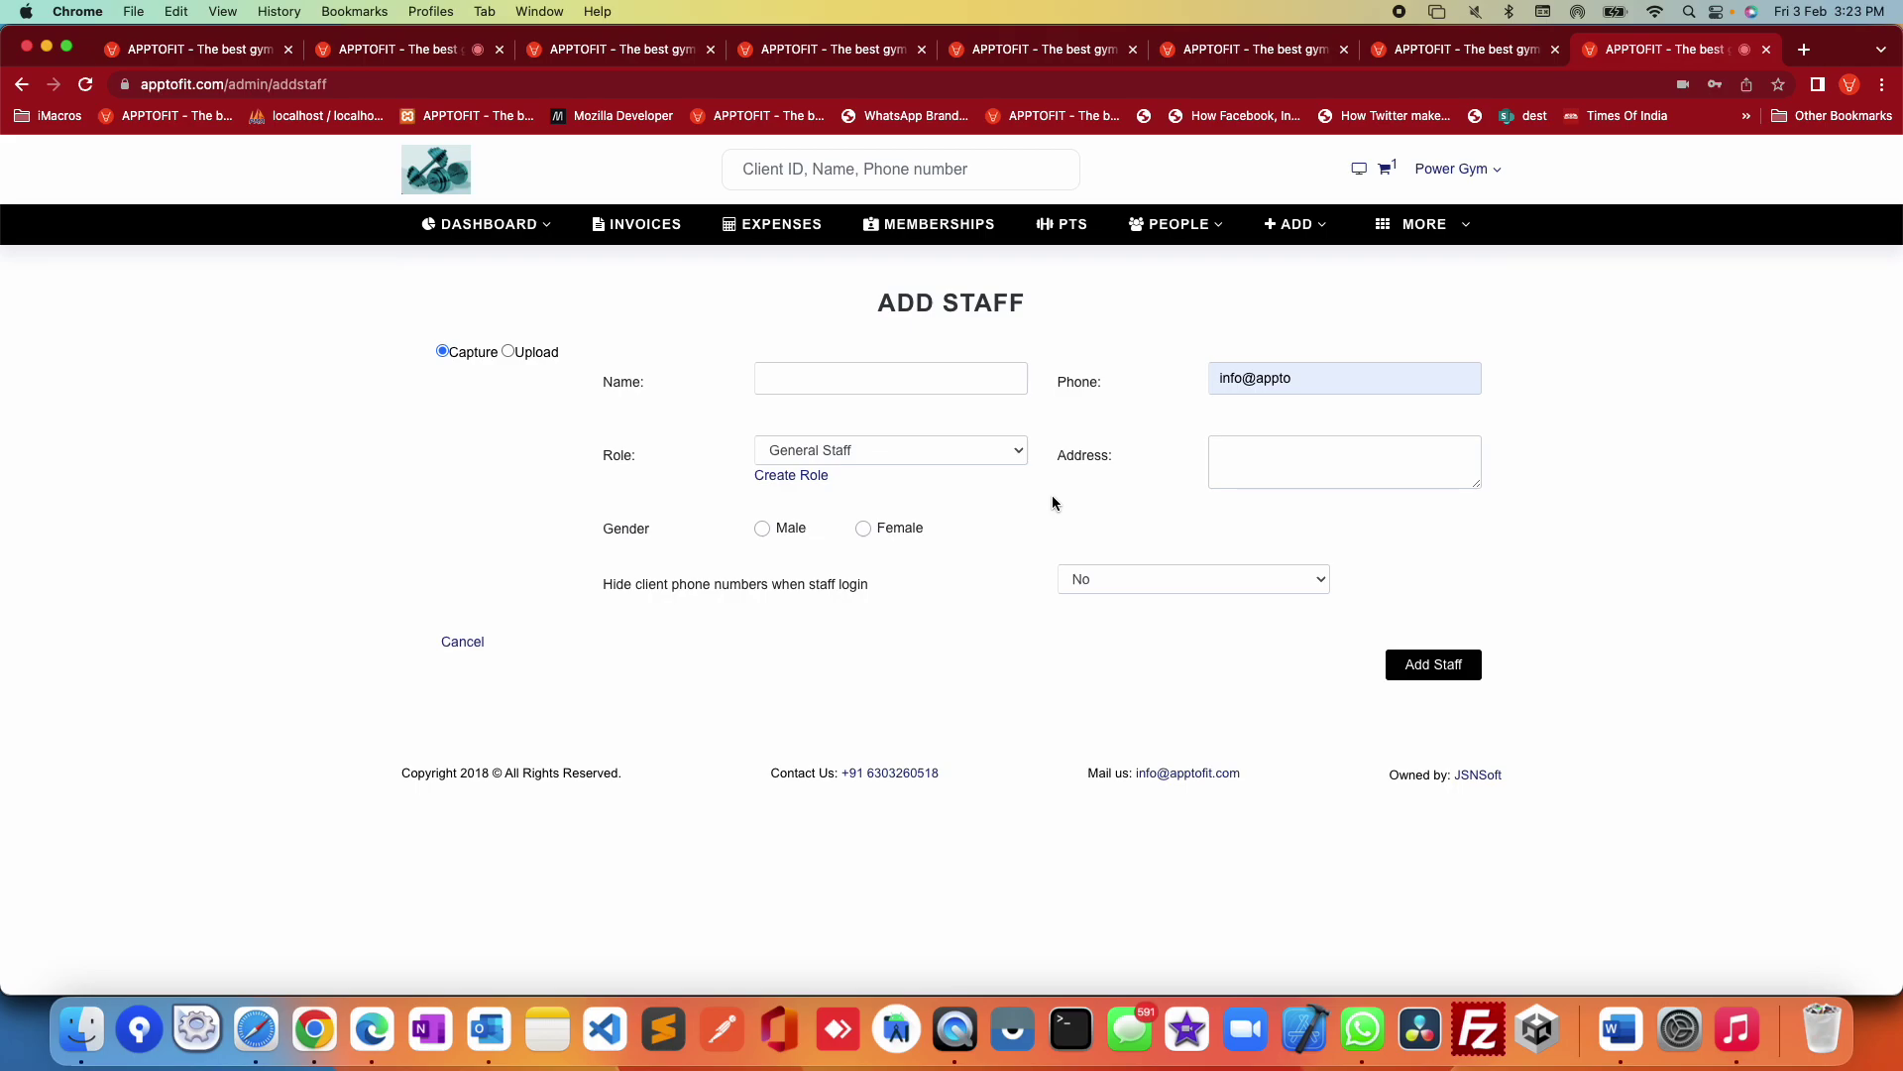
pyautogui.click(933, 463)
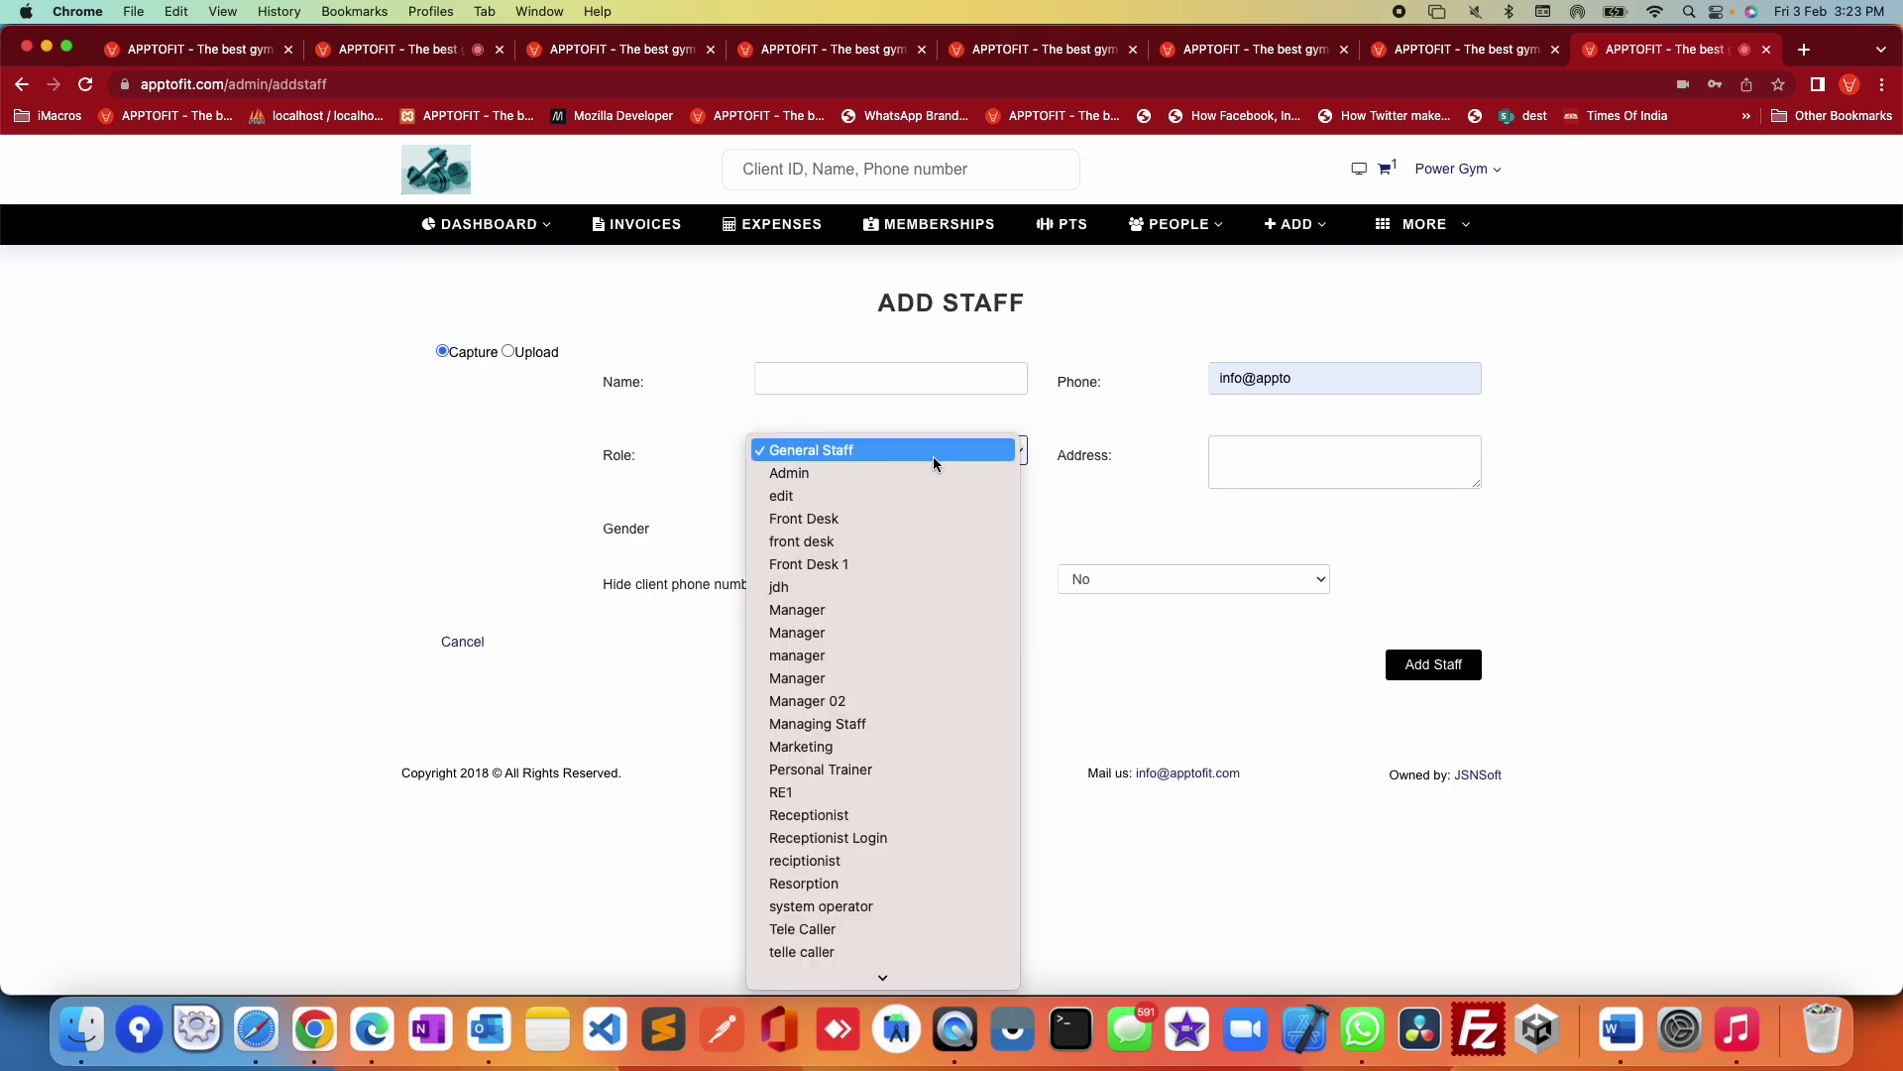
pyautogui.click(848, 815)
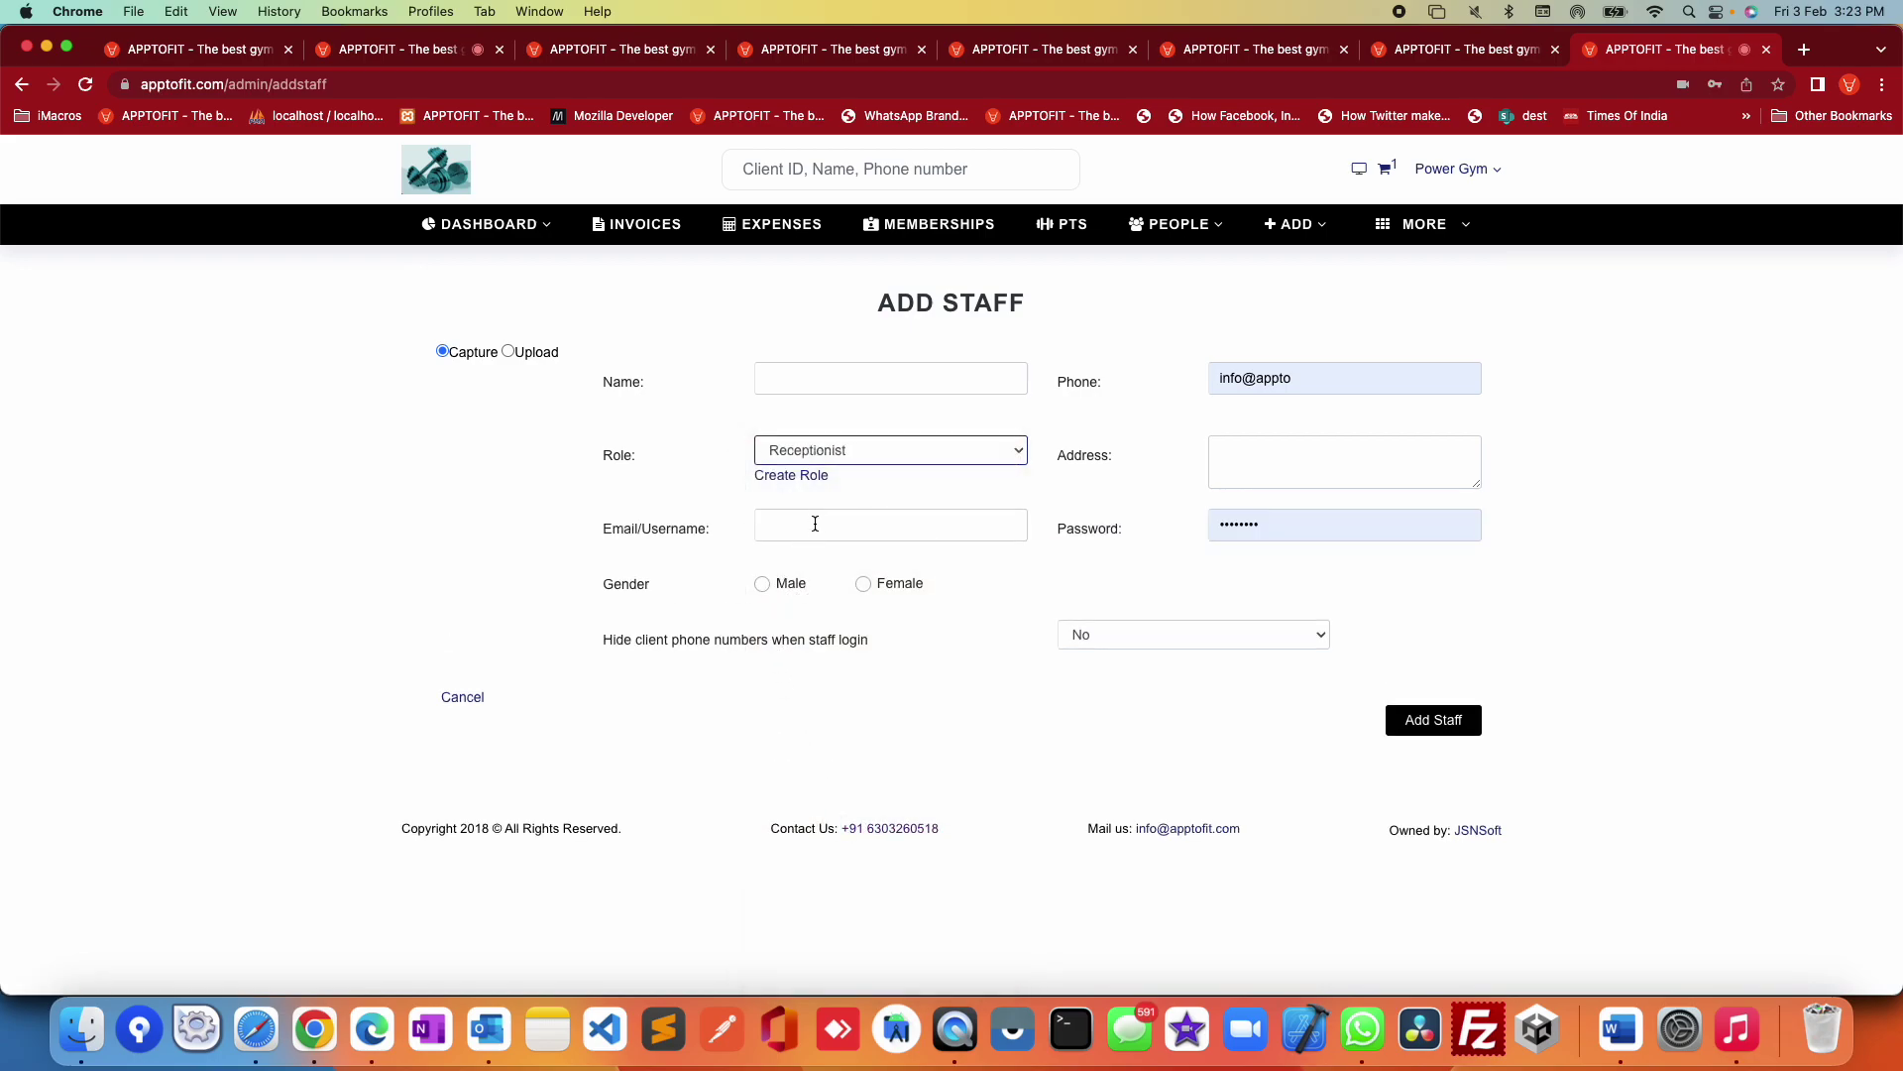
pyautogui.click(815, 523)
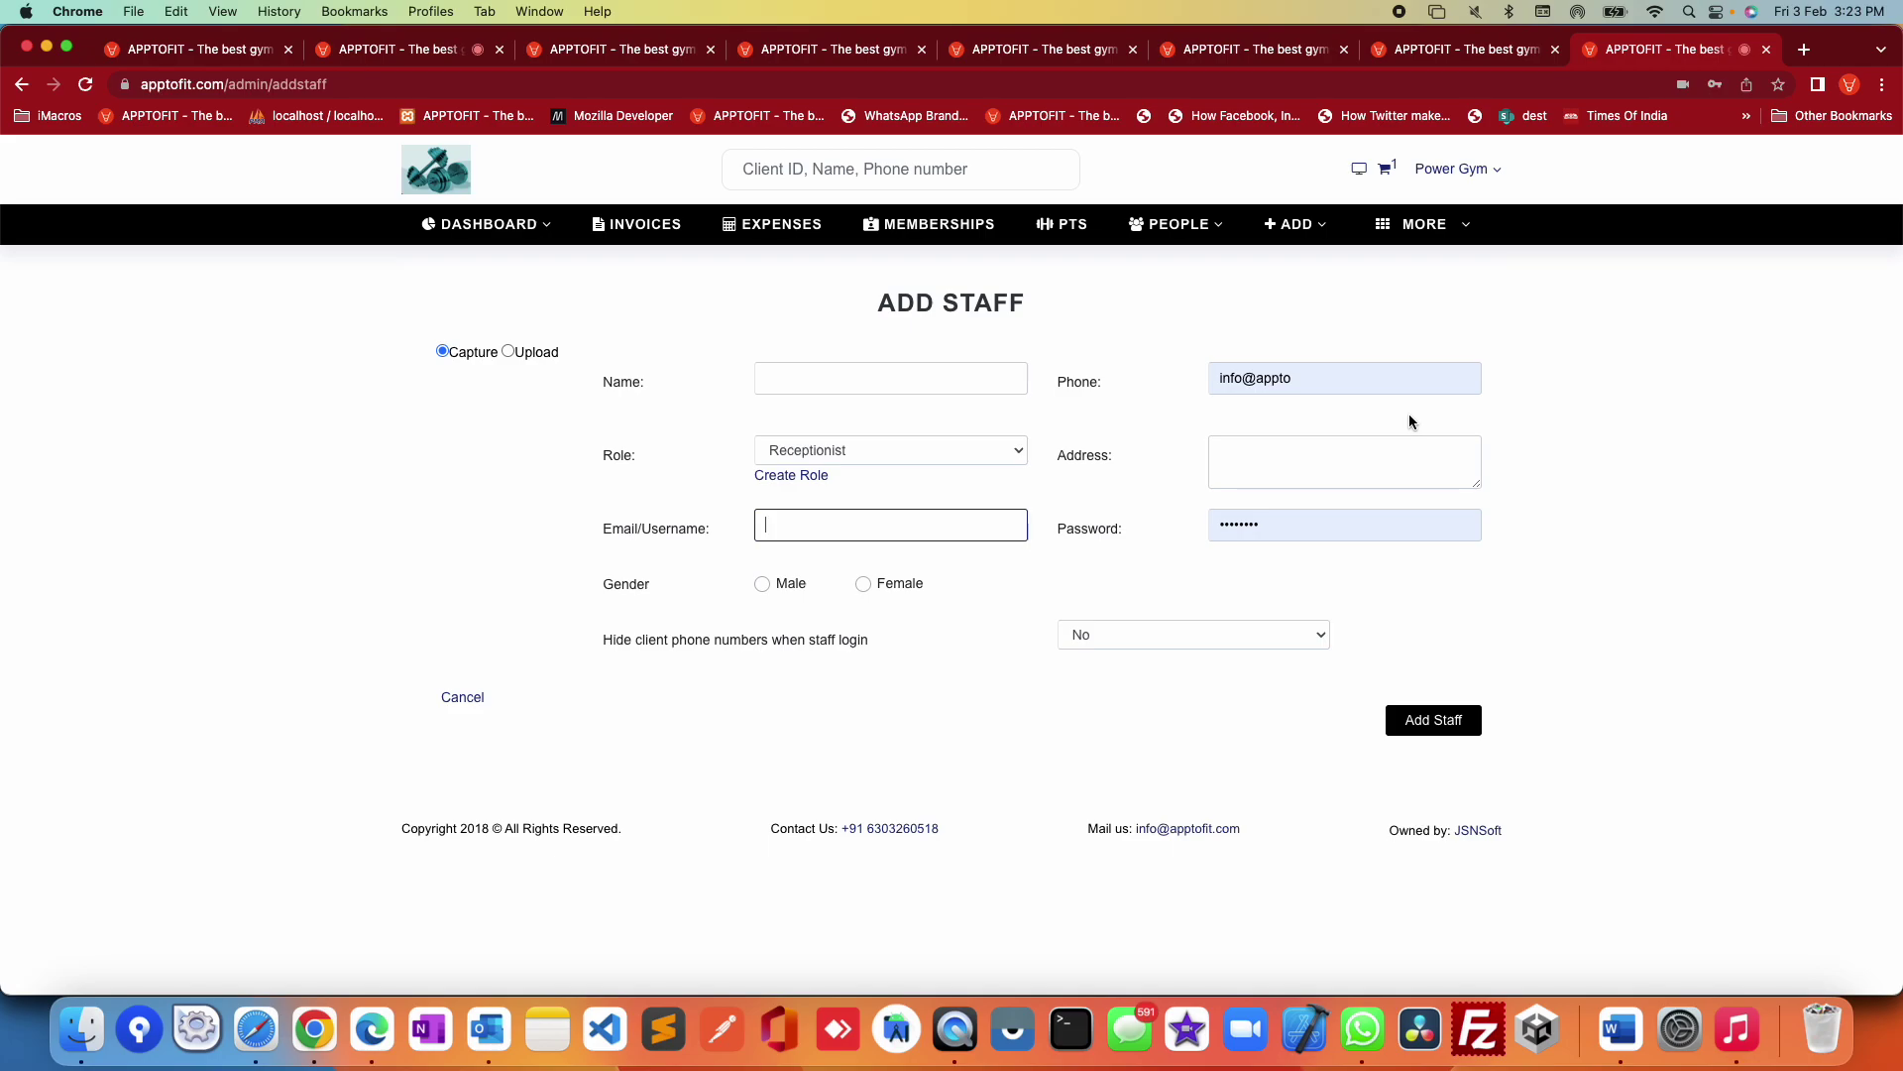
pyautogui.click(1425, 224)
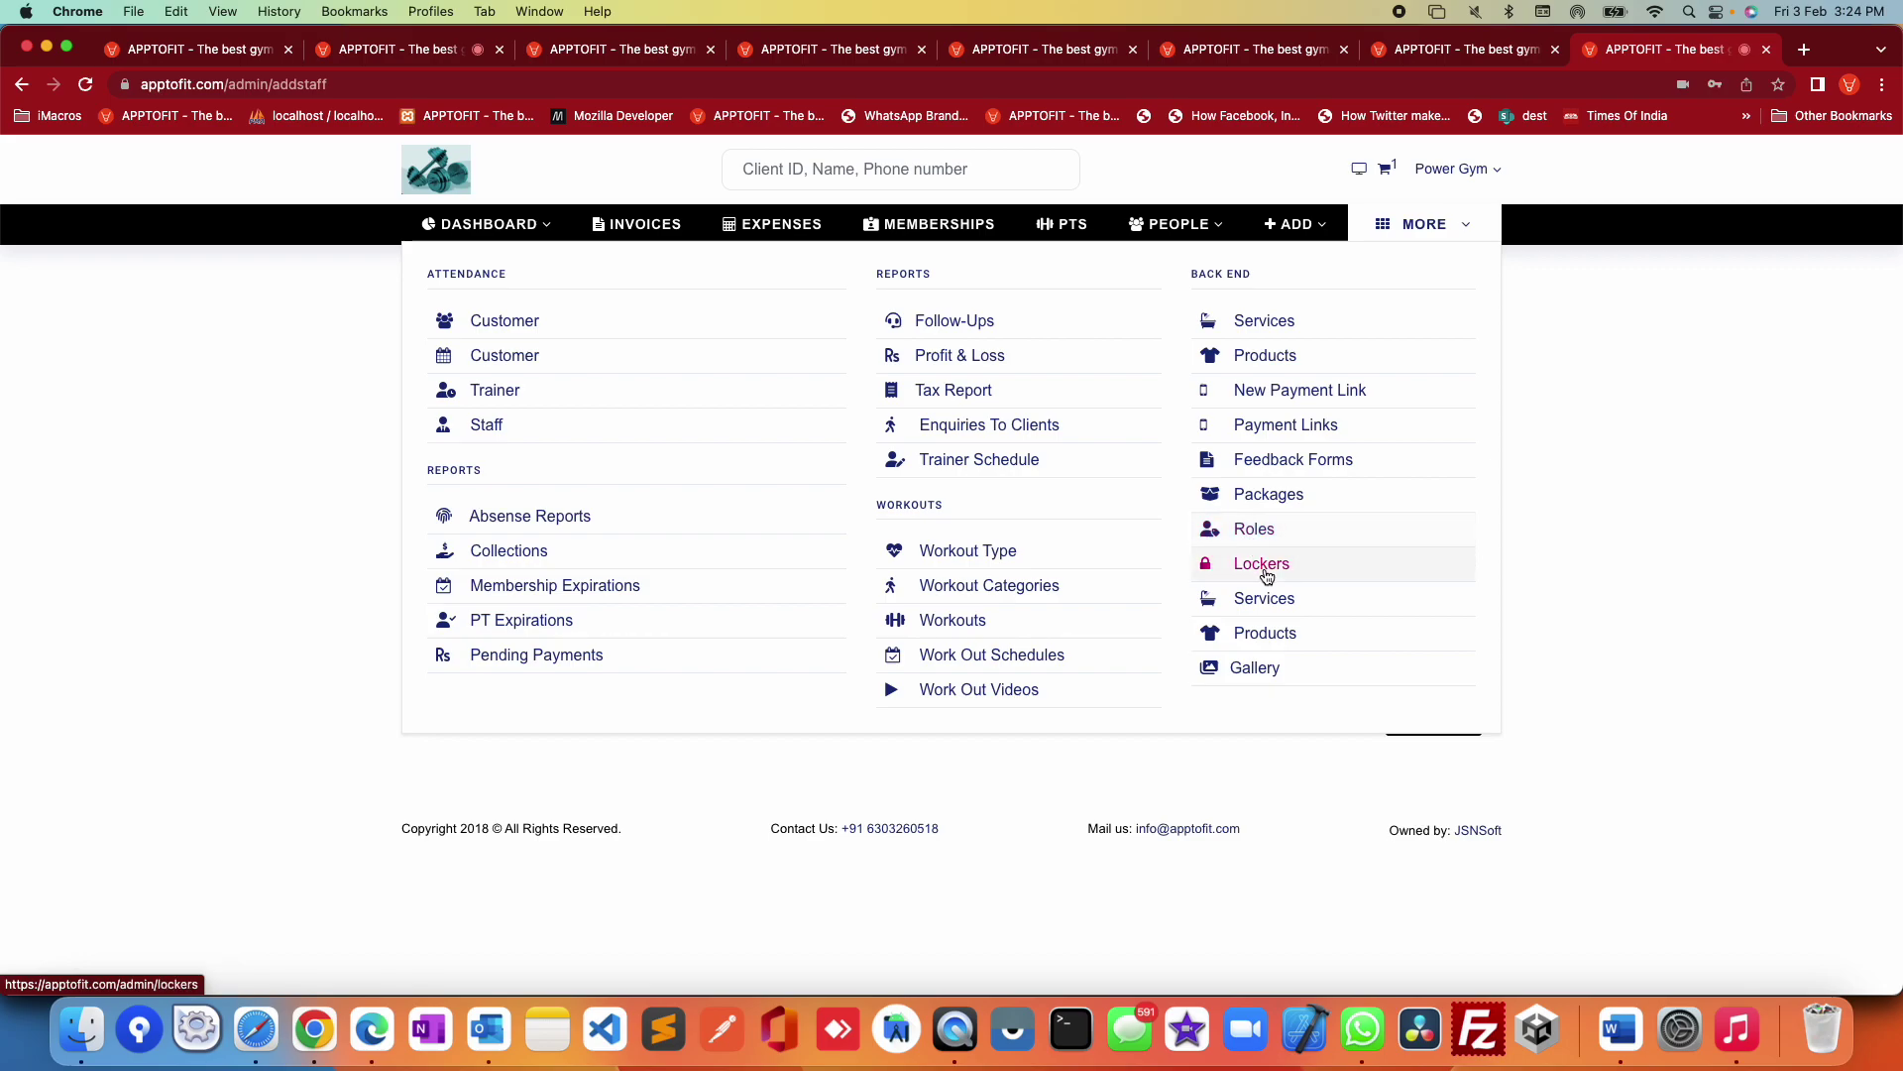
# Step: Visit the Lockers page, then the Services page, from the MORE menu
pyautogui.click(1268, 572)
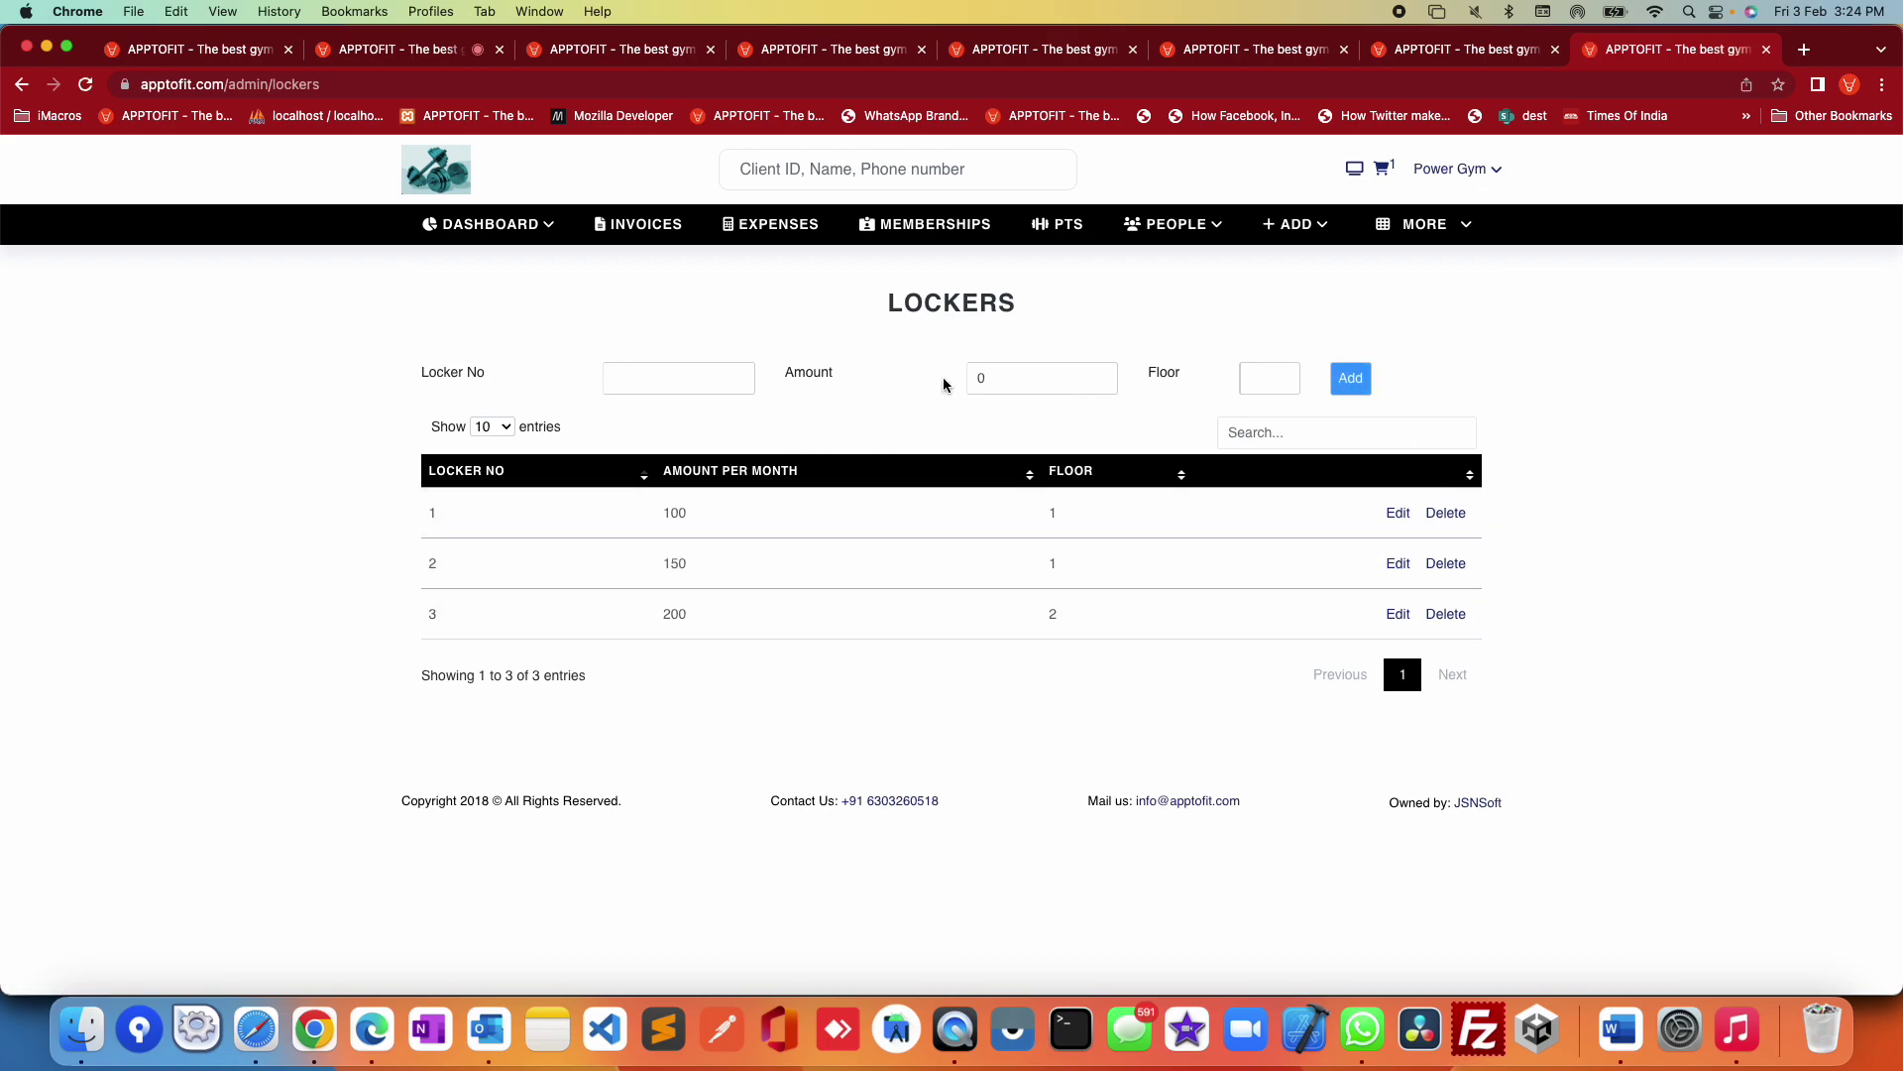
pyautogui.click(1424, 224)
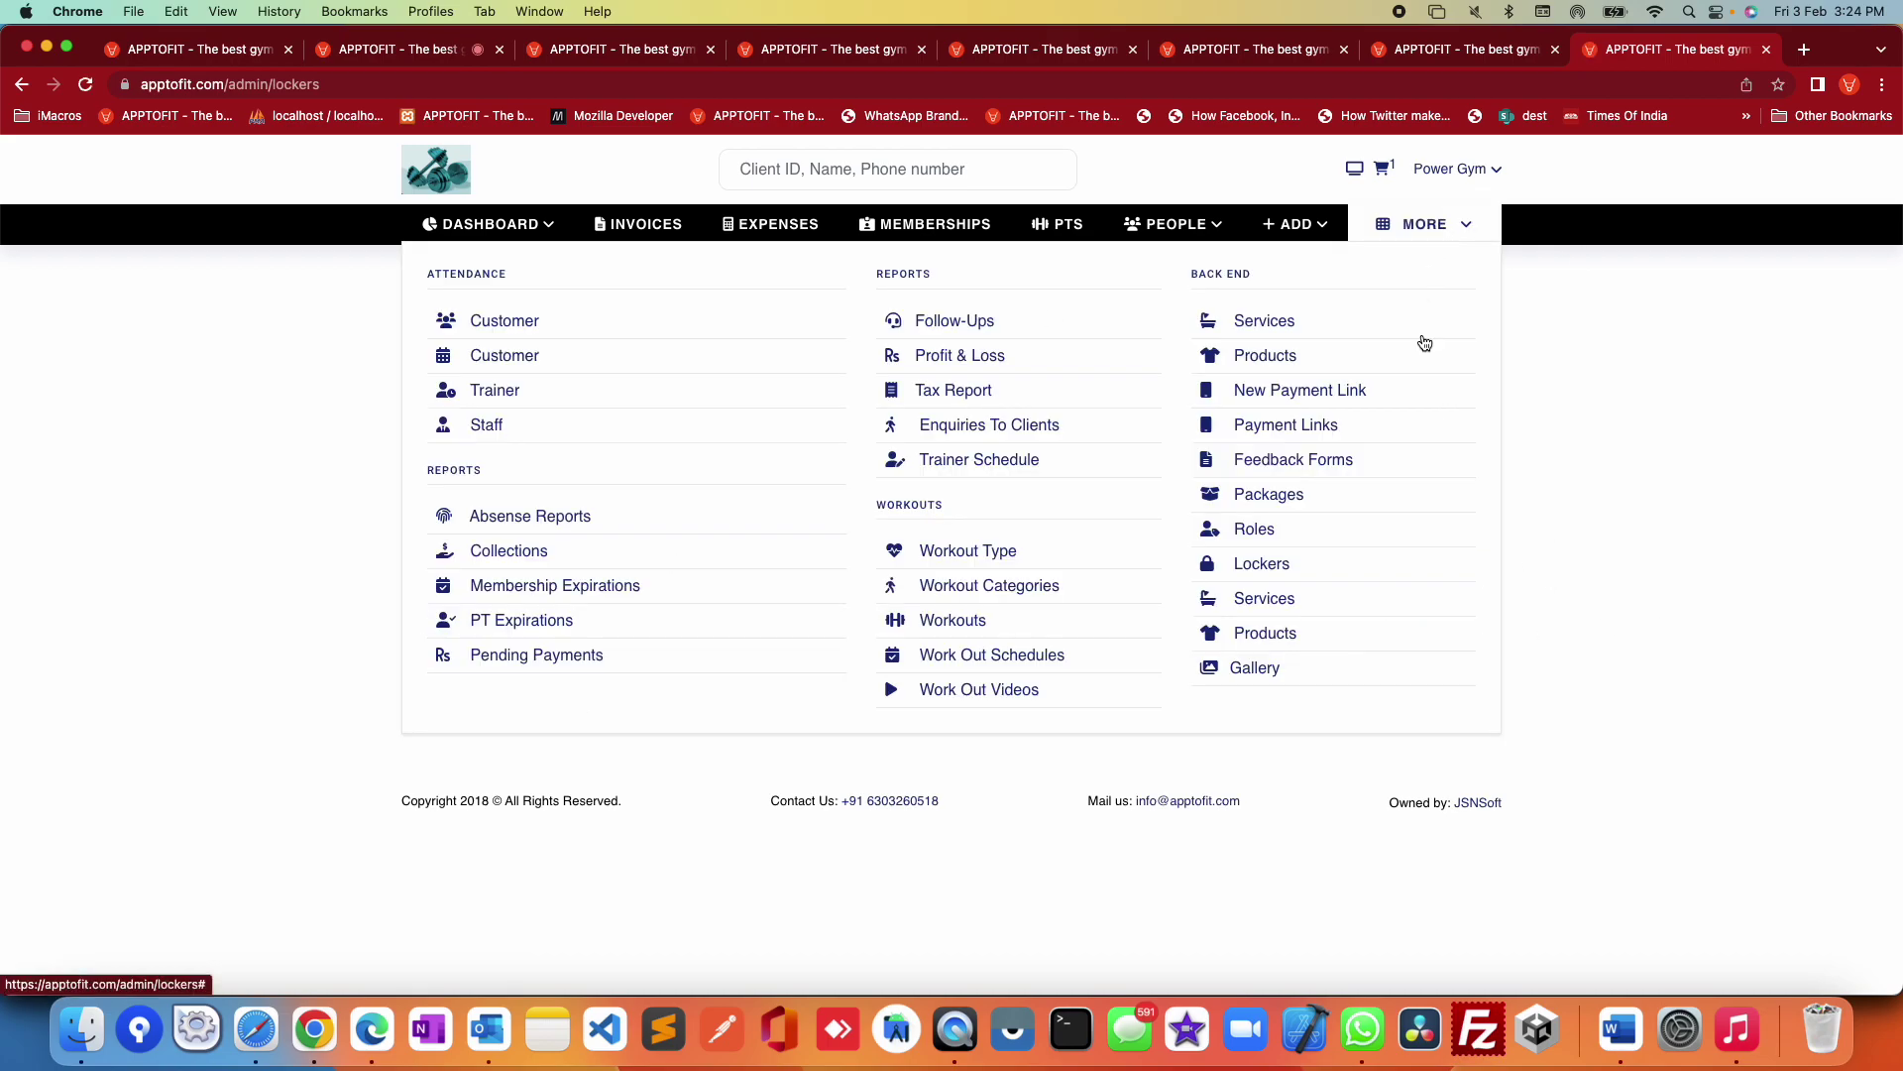
pyautogui.click(1280, 601)
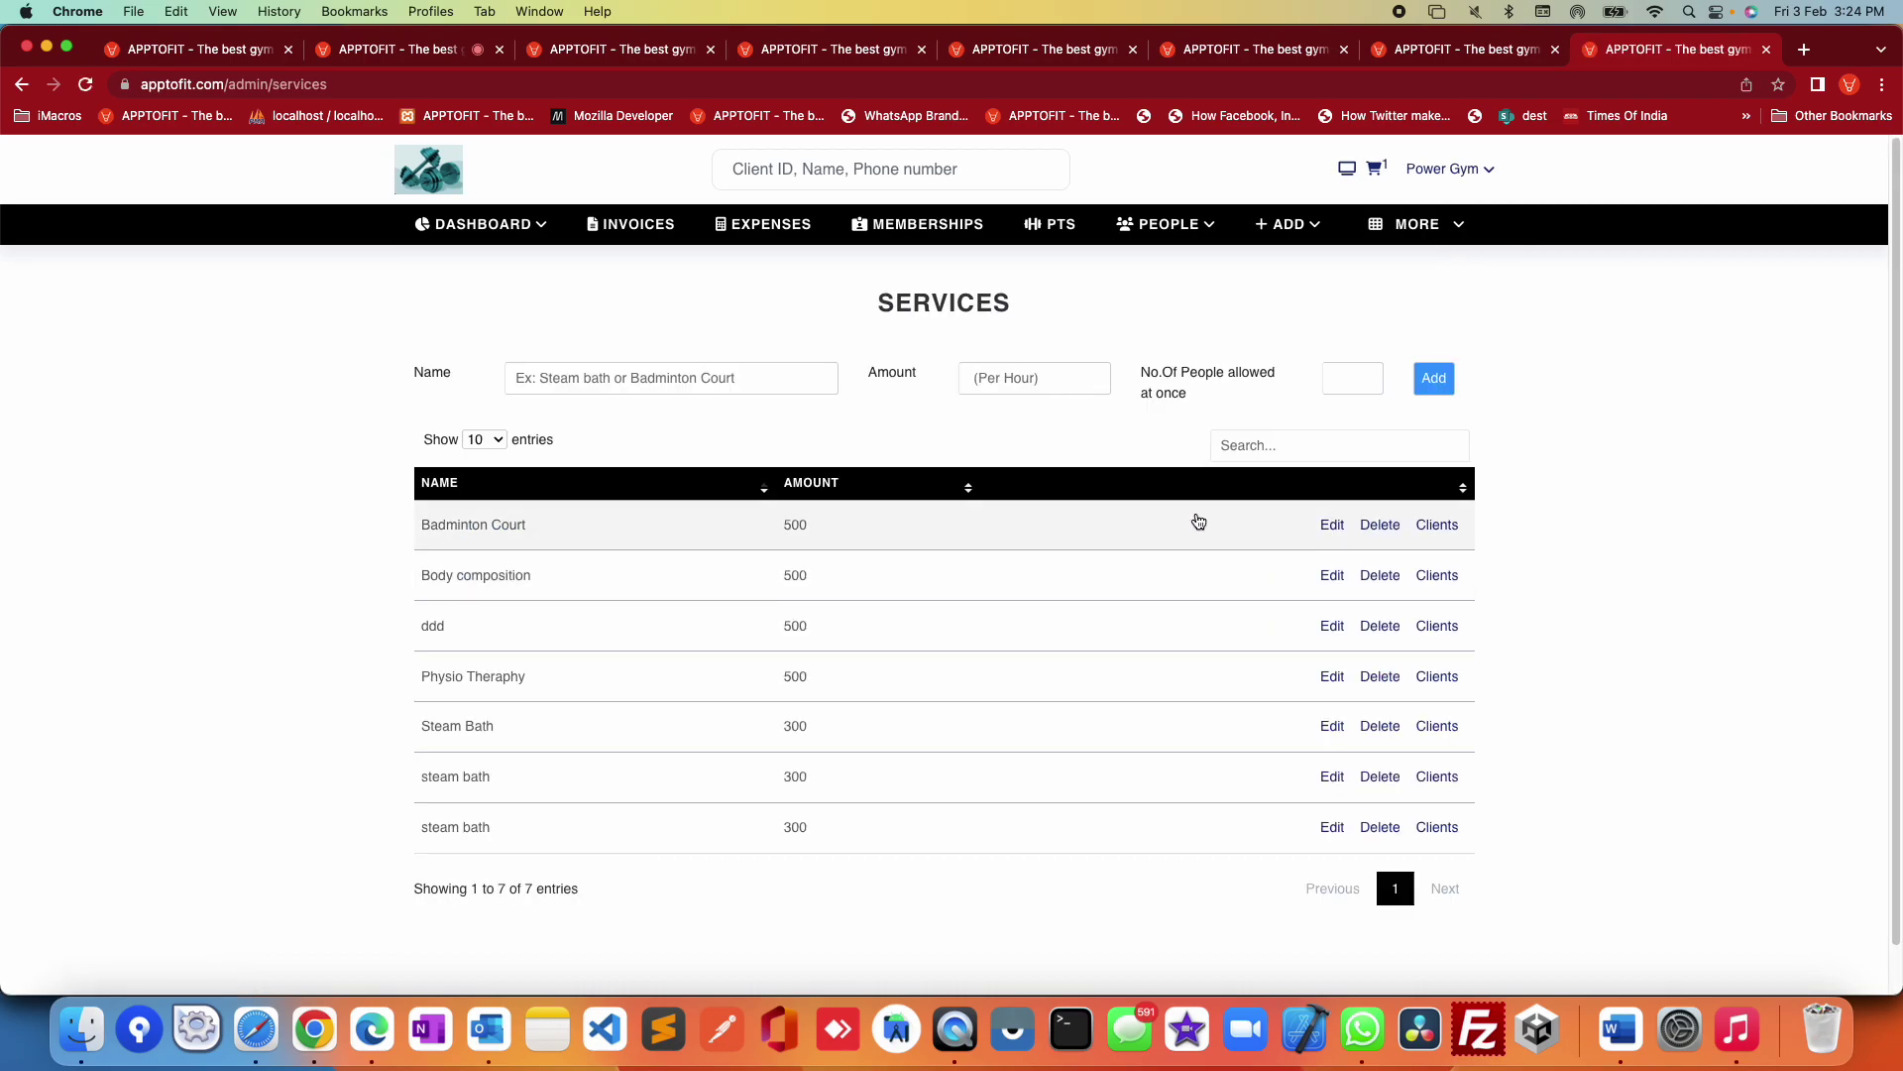
# Step: Enter 500 as a new service's hourly amount, then move on to Products
pyautogui.click(662, 377)
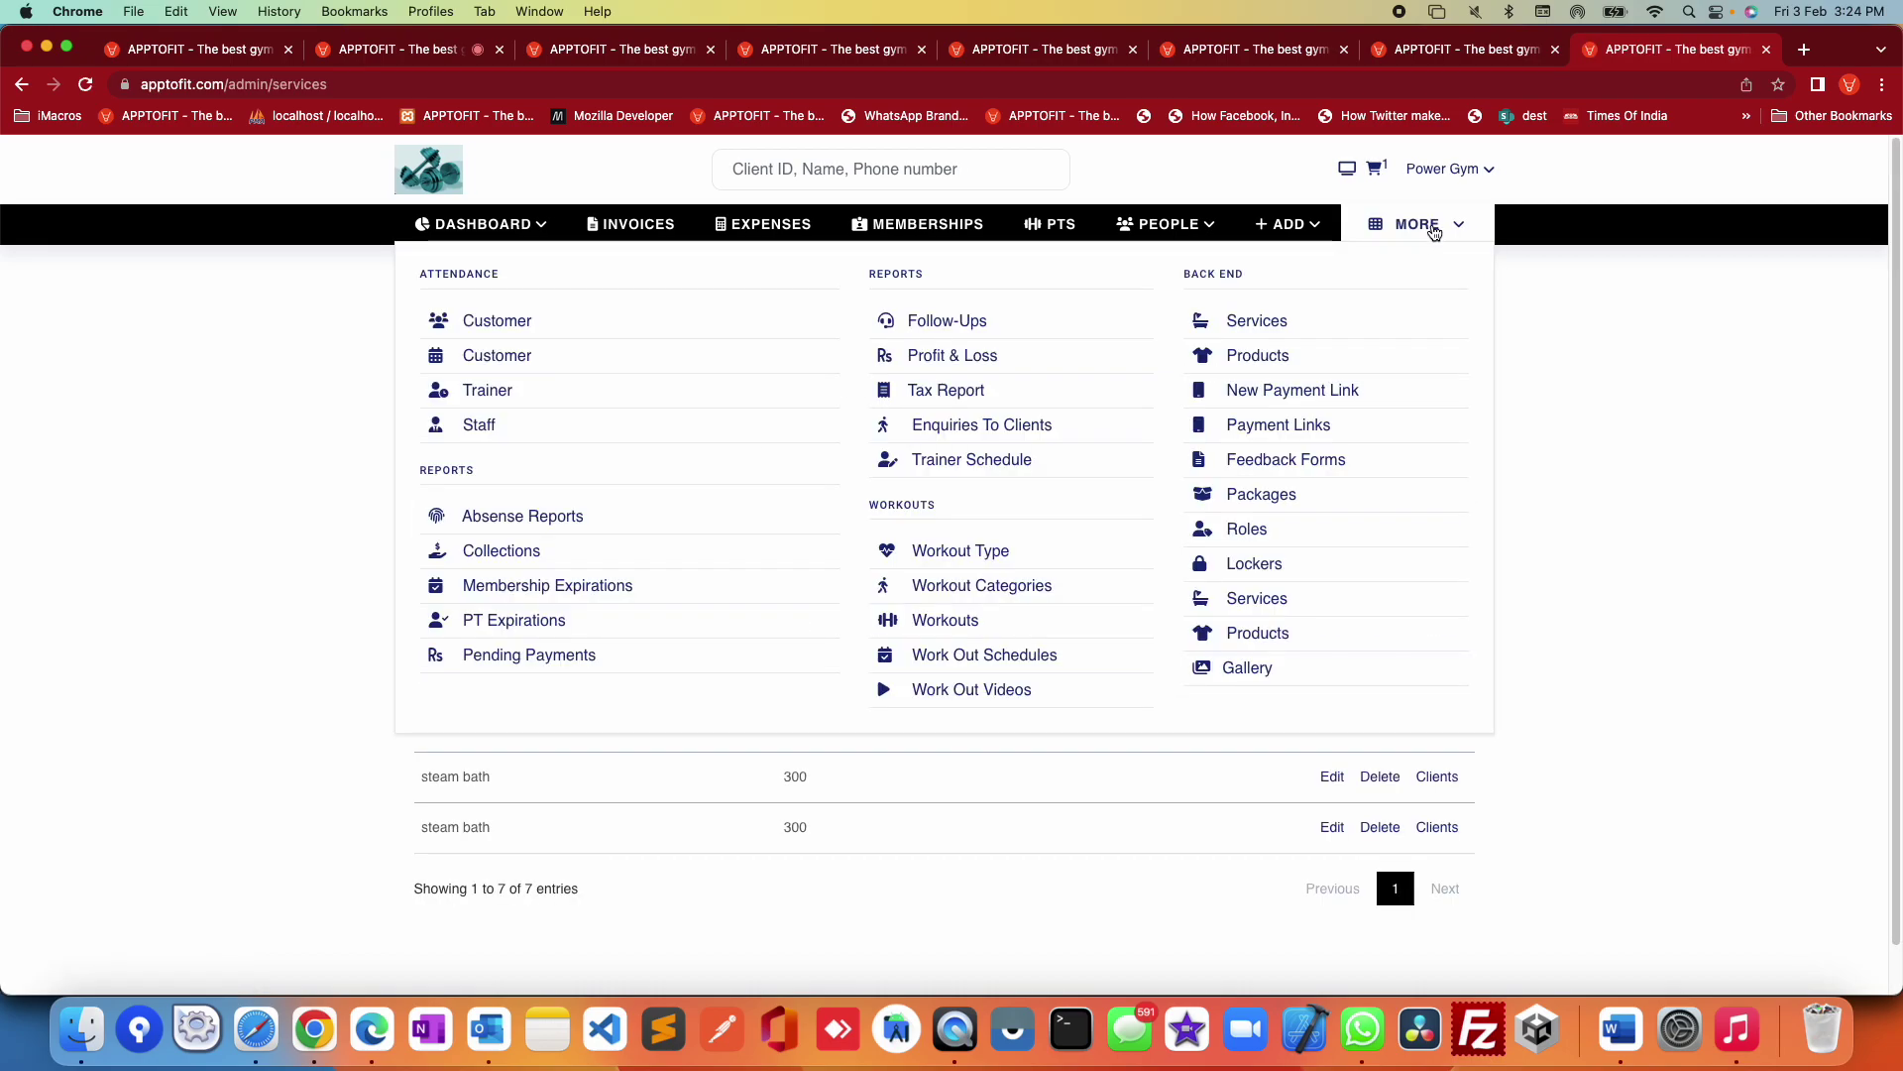
pyautogui.click(1072, 387)
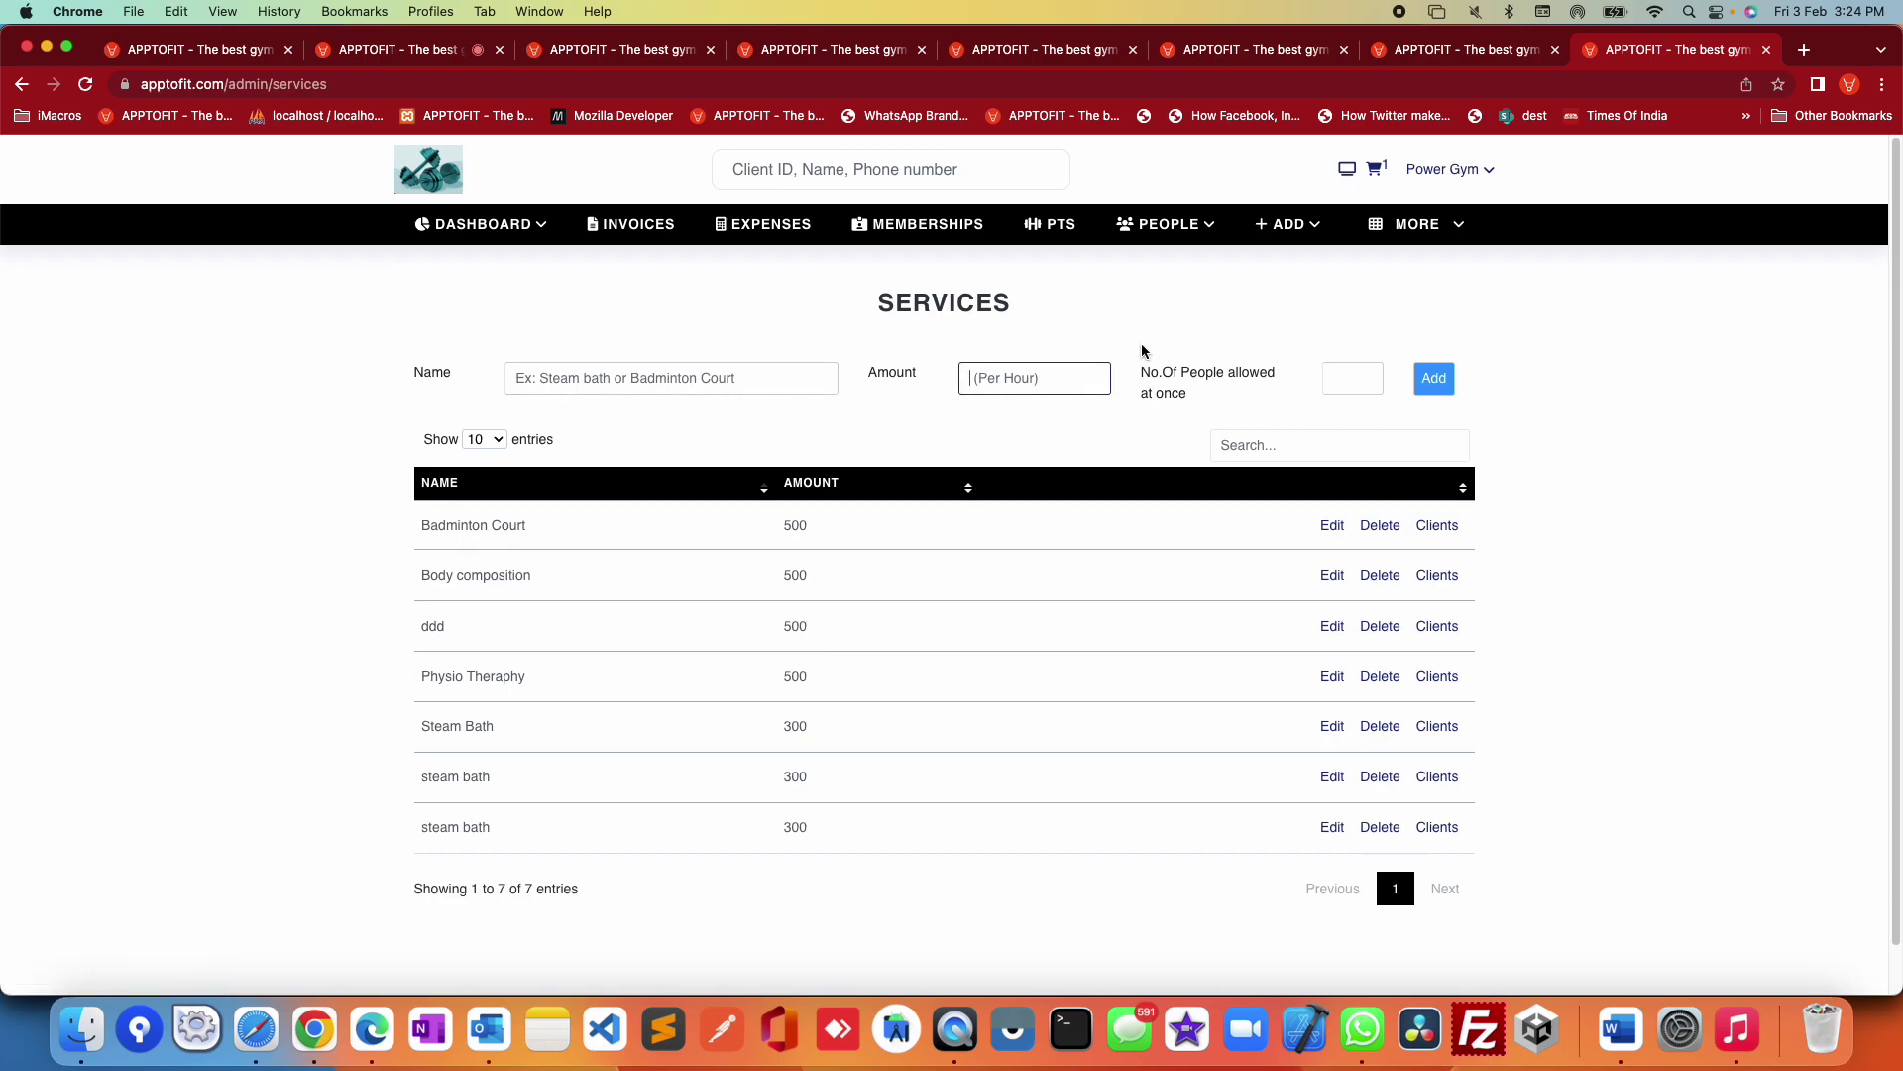
pyautogui.click(1353, 378)
pyautogui.click(1625, 441)
pyautogui.click(1041, 379)
pyautogui.write('500')
pyautogui.click(1502, 429)
pyautogui.click(1354, 375)
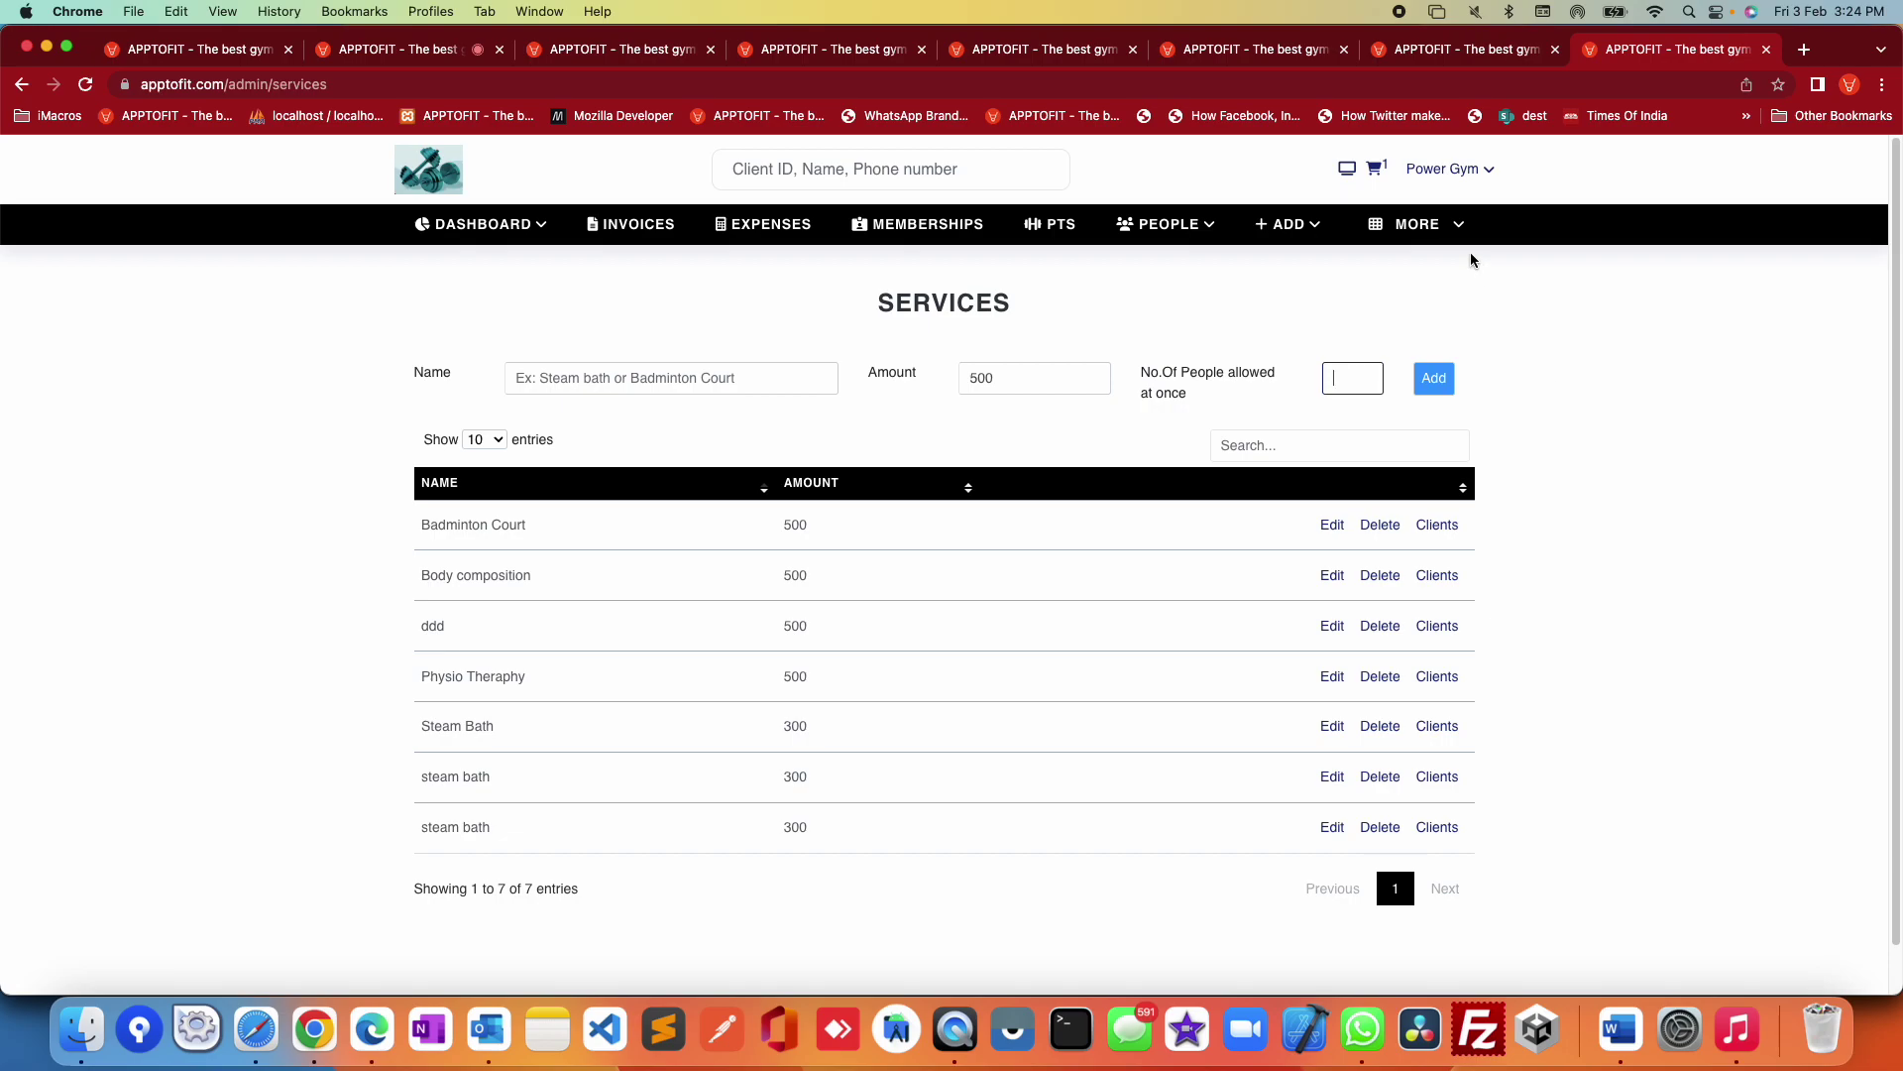
pyautogui.moveTo(1461, 242)
pyautogui.click(1279, 637)
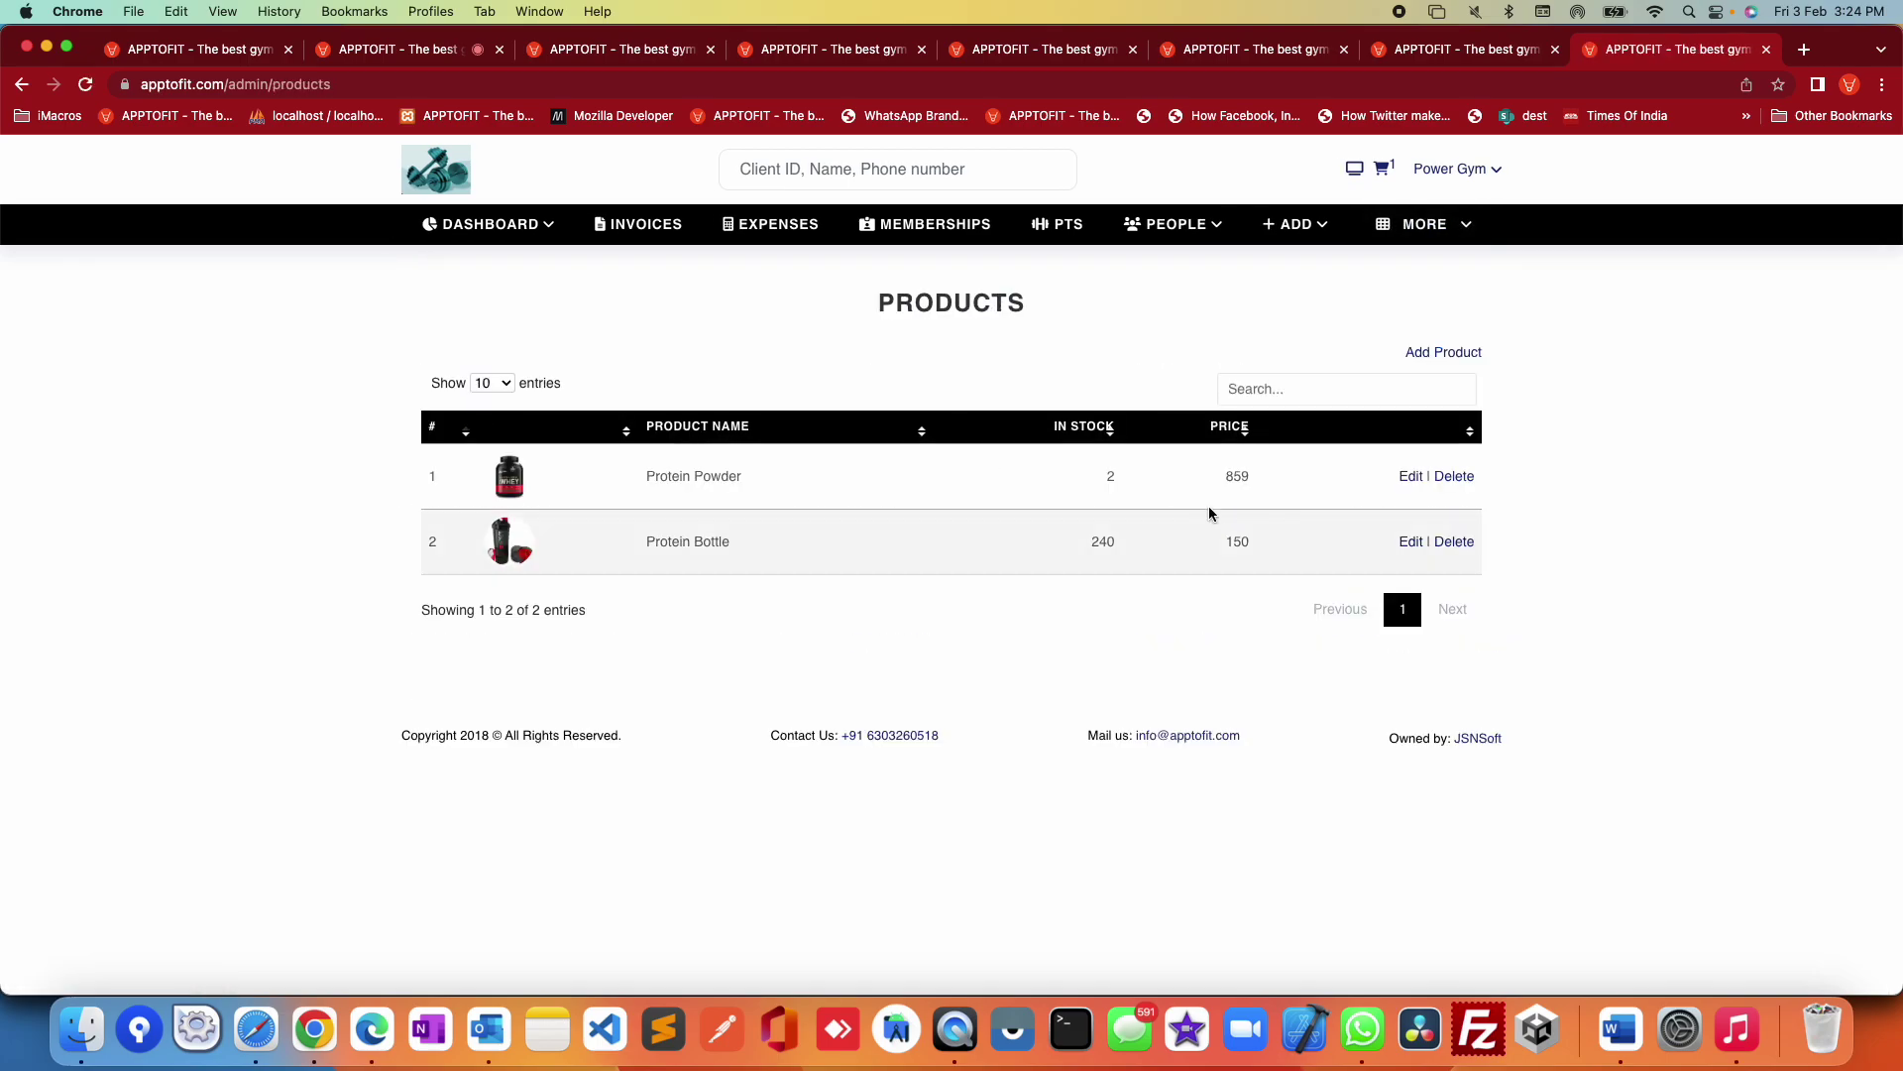
# Step: Open the Add Product form, then visit the Gallery page
pyautogui.click(1449, 354)
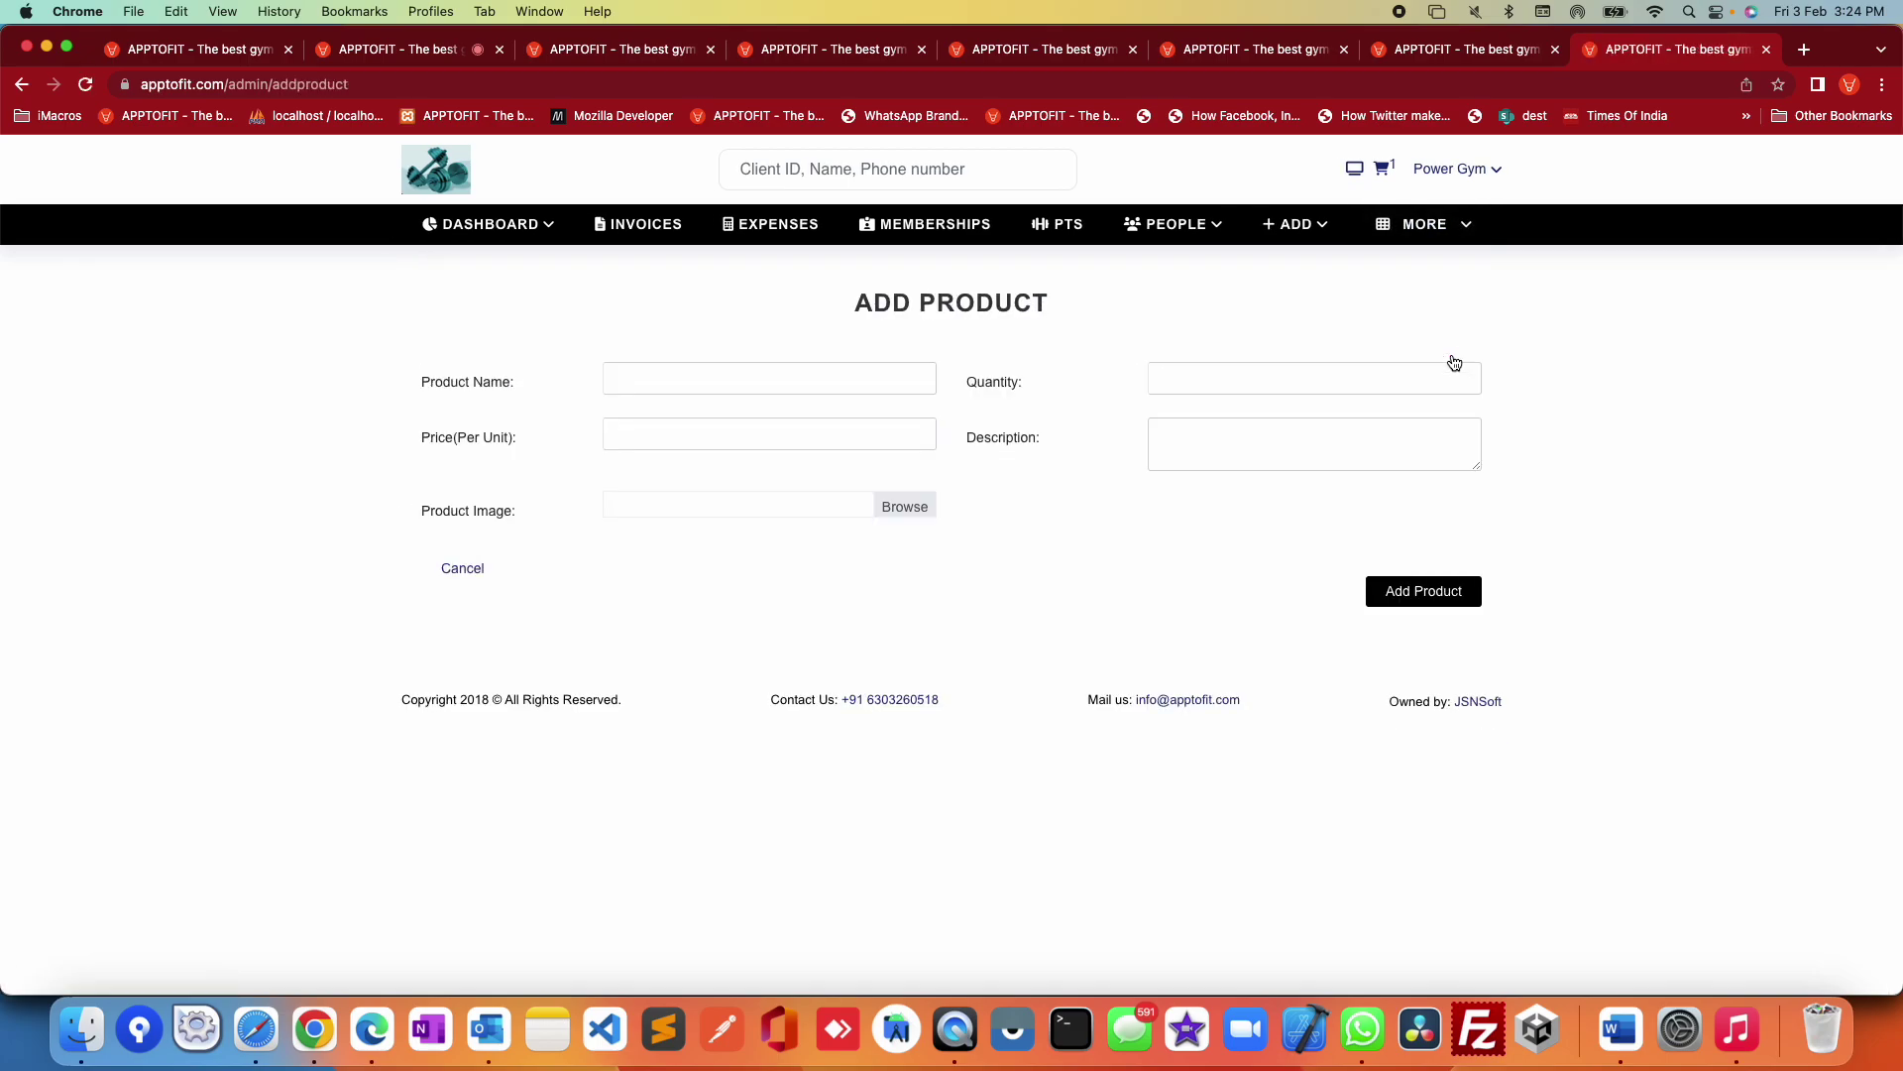
pyautogui.click(1428, 230)
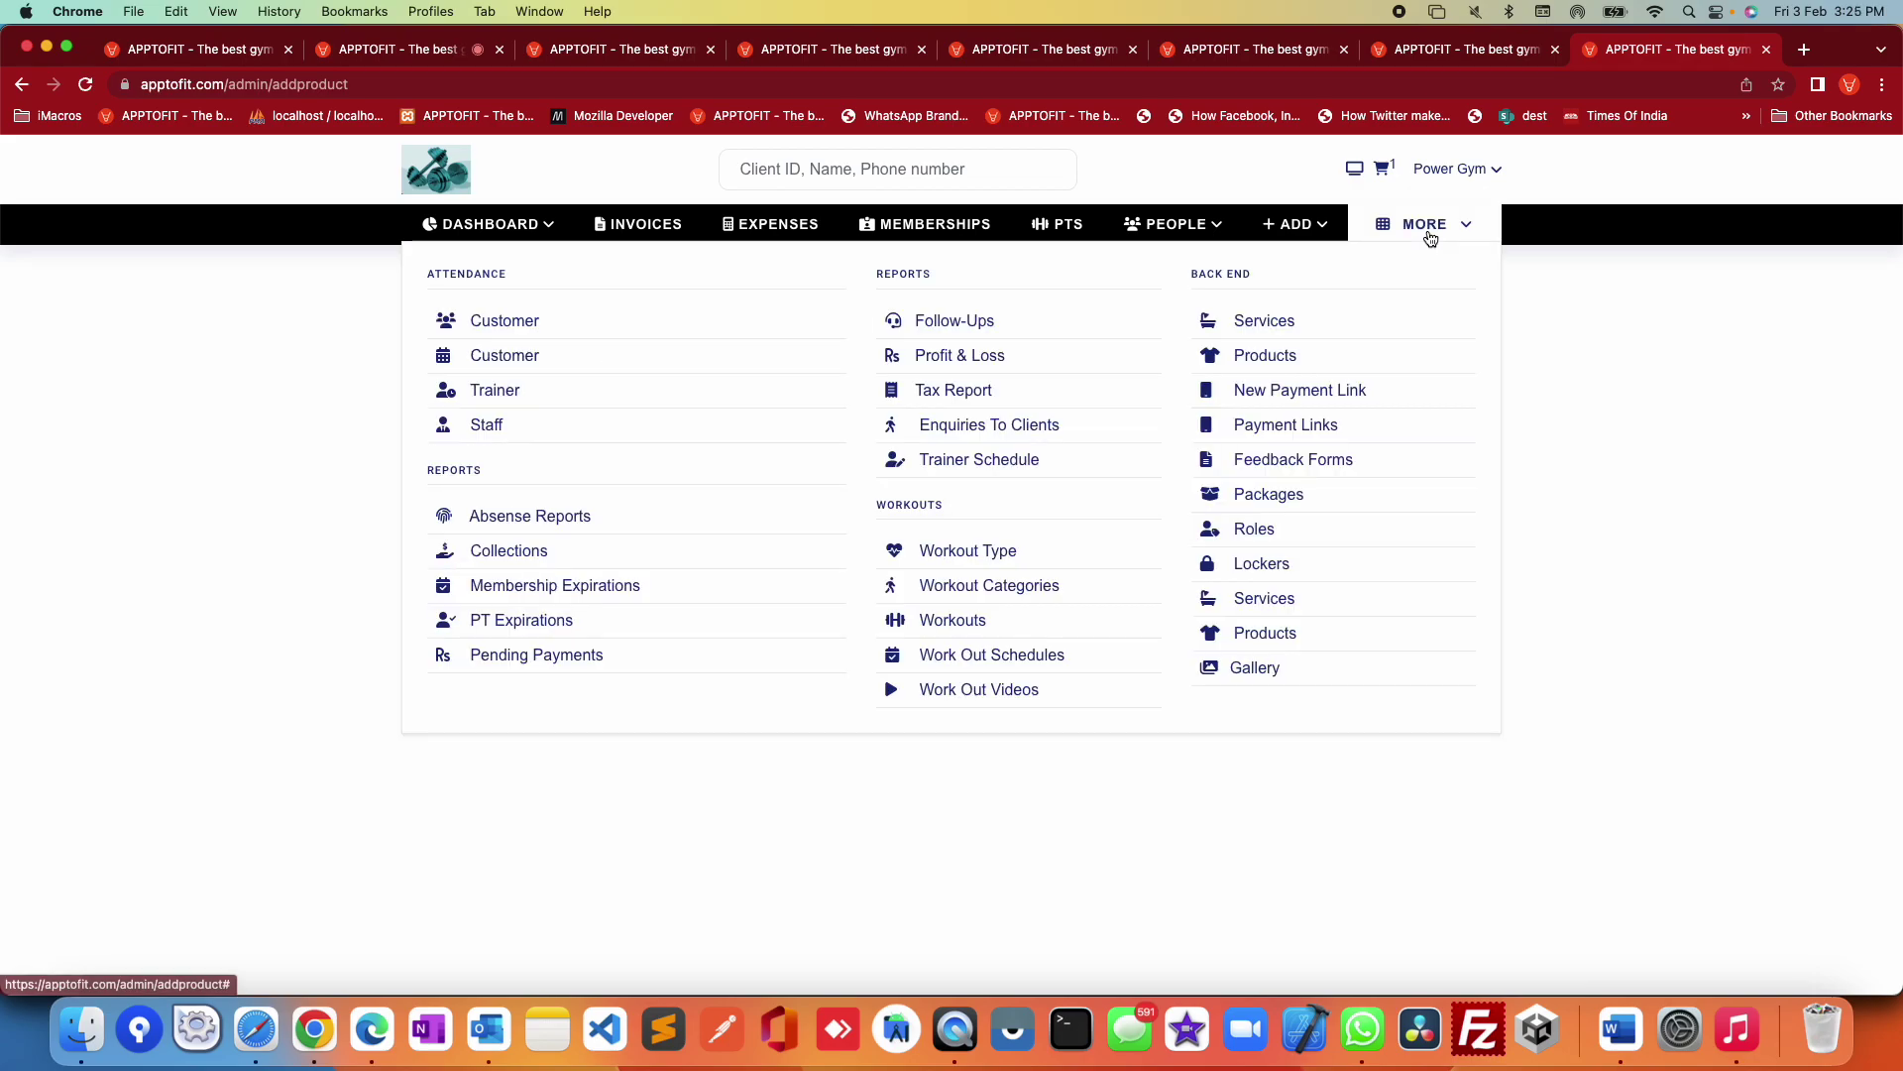
pyautogui.click(1257, 670)
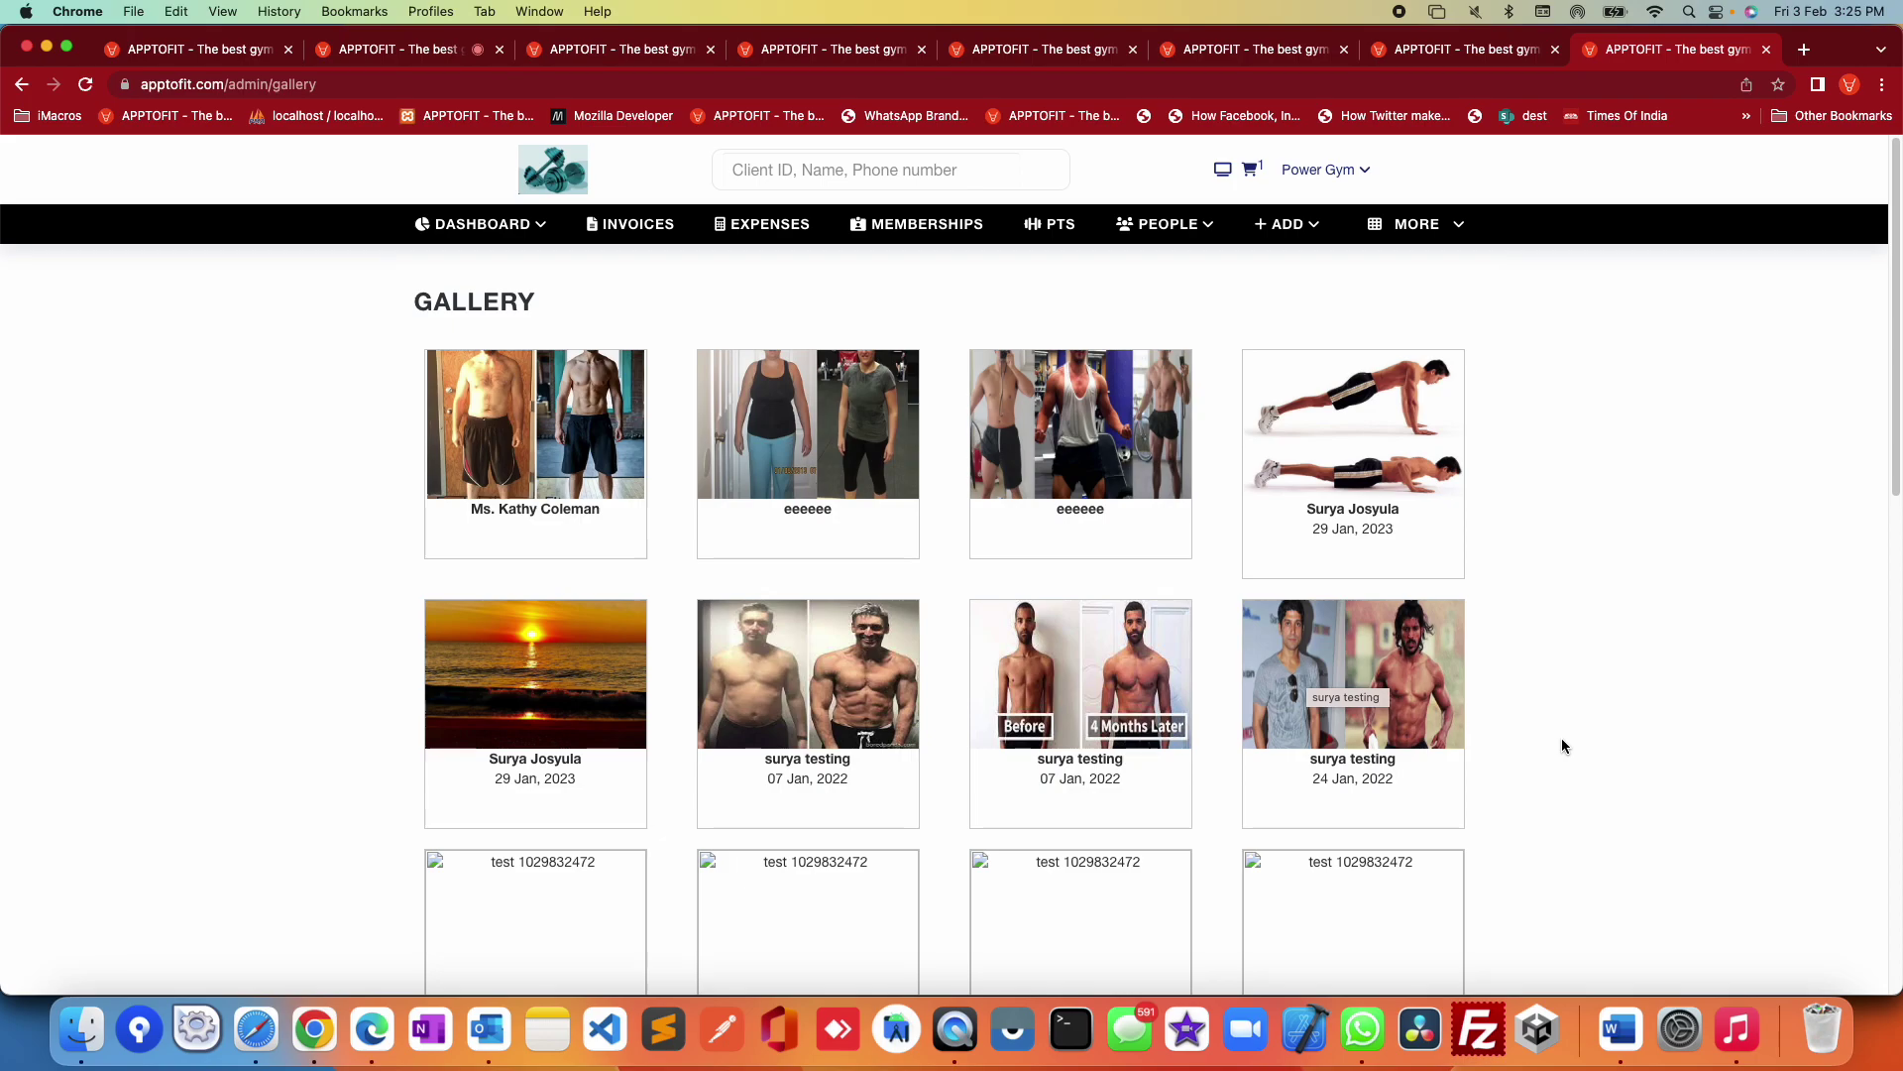
# Step: Try a client search by member name, dismiss it, and open the General Dashboard
pyautogui.click(794, 166)
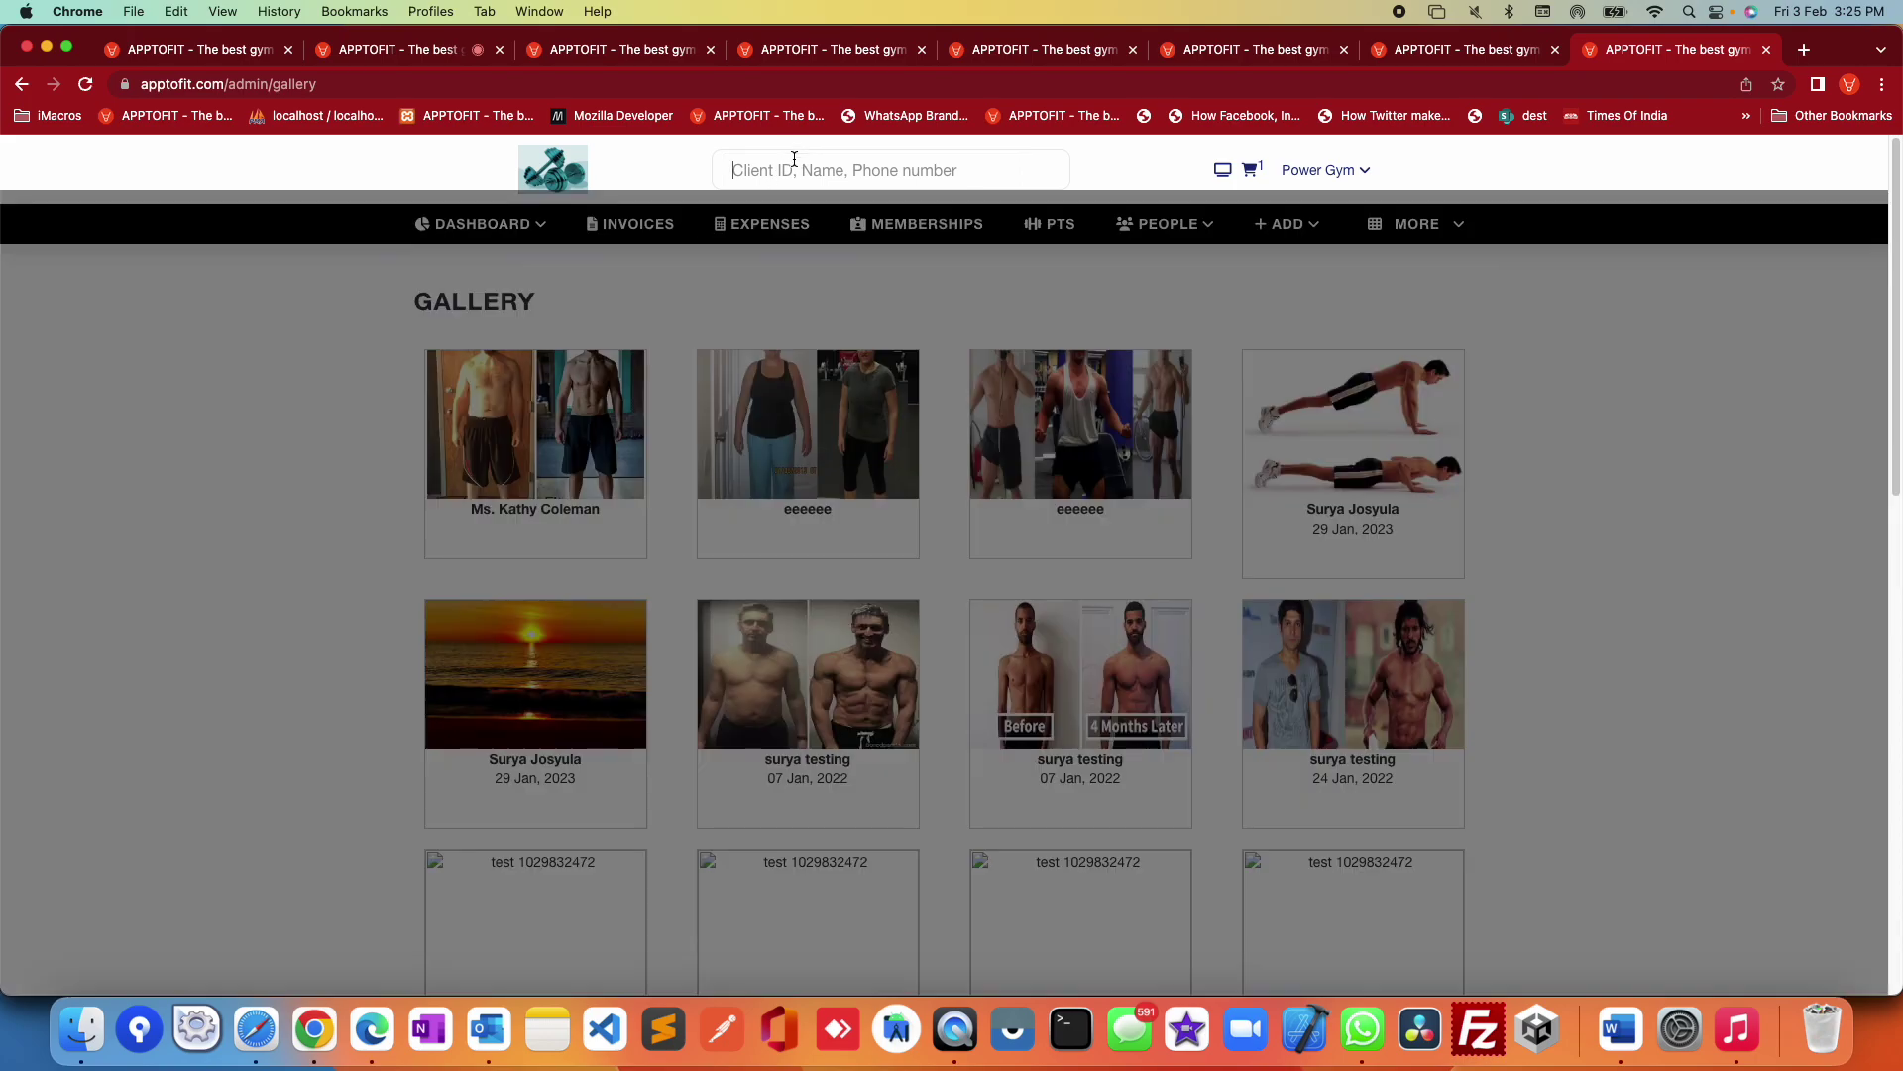
pyautogui.write('surya')
pyautogui.click(531, 175)
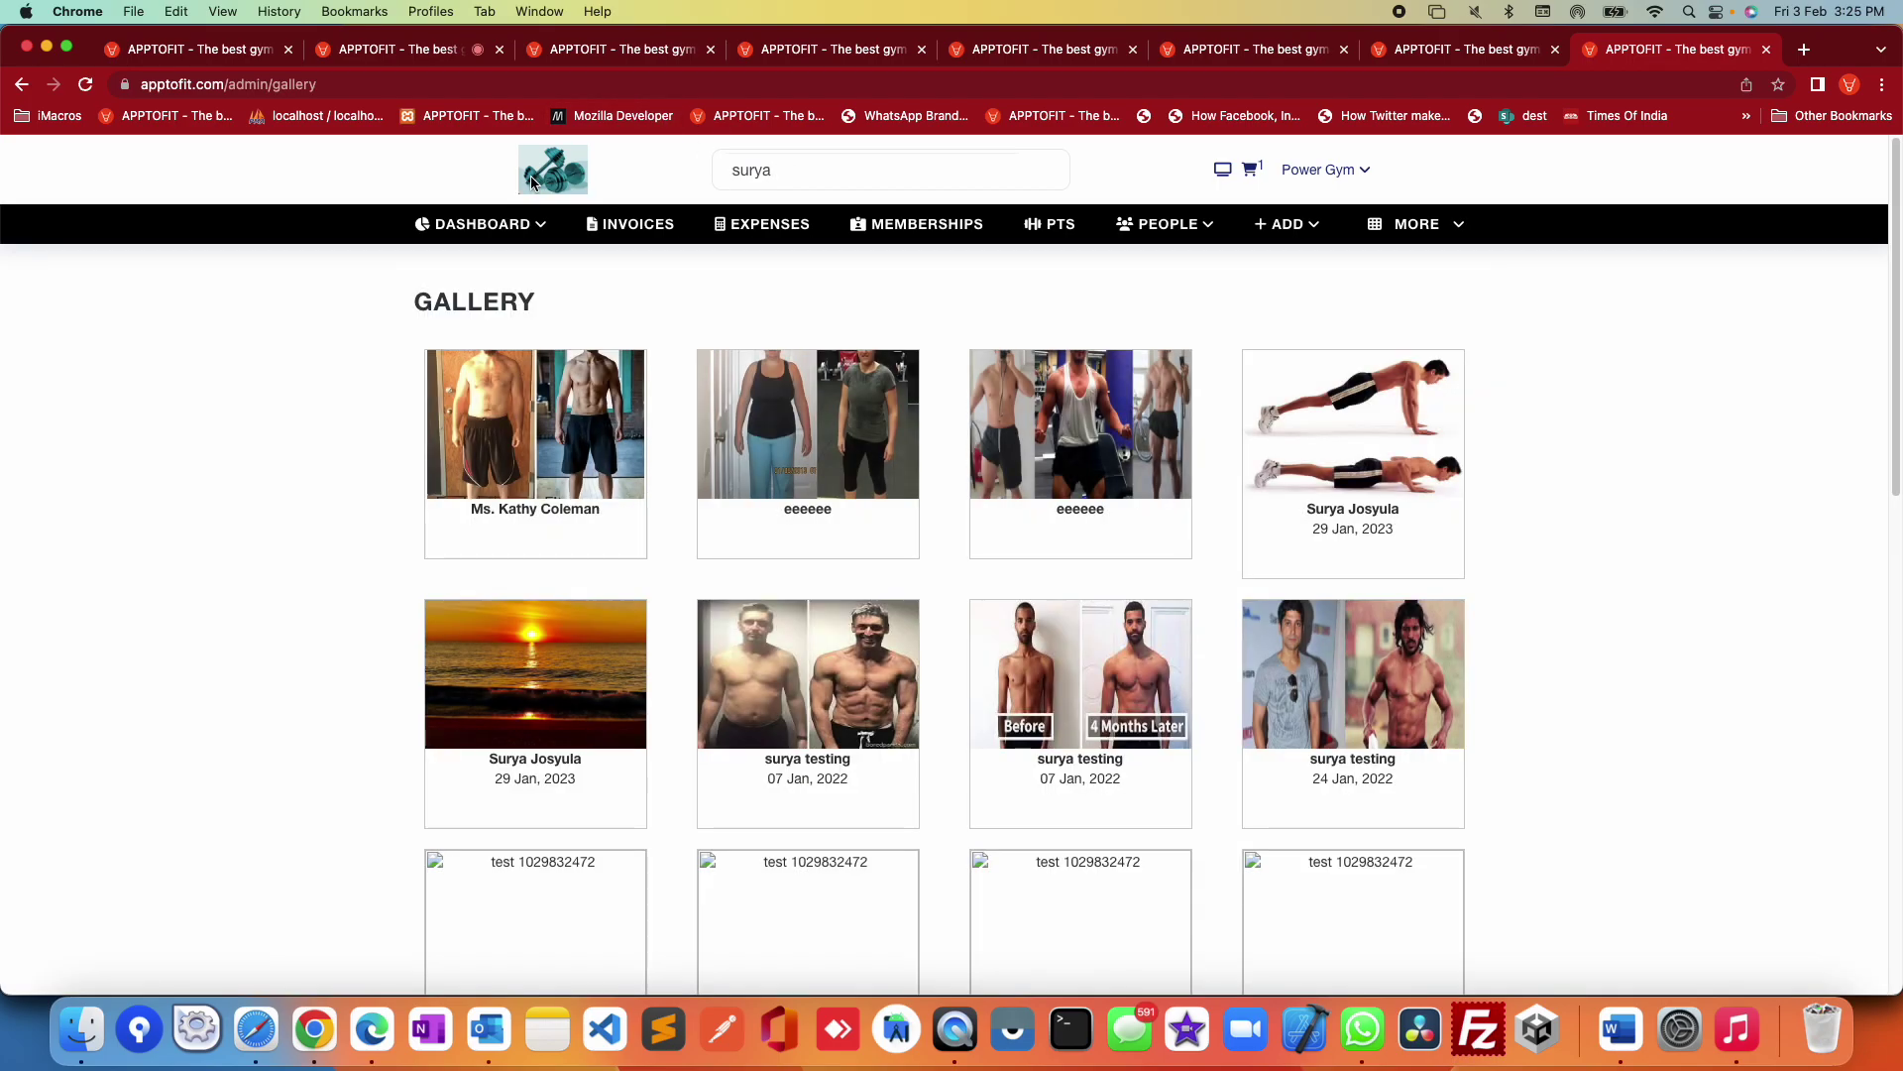
pyautogui.click(490, 224)
pyautogui.click(452, 265)
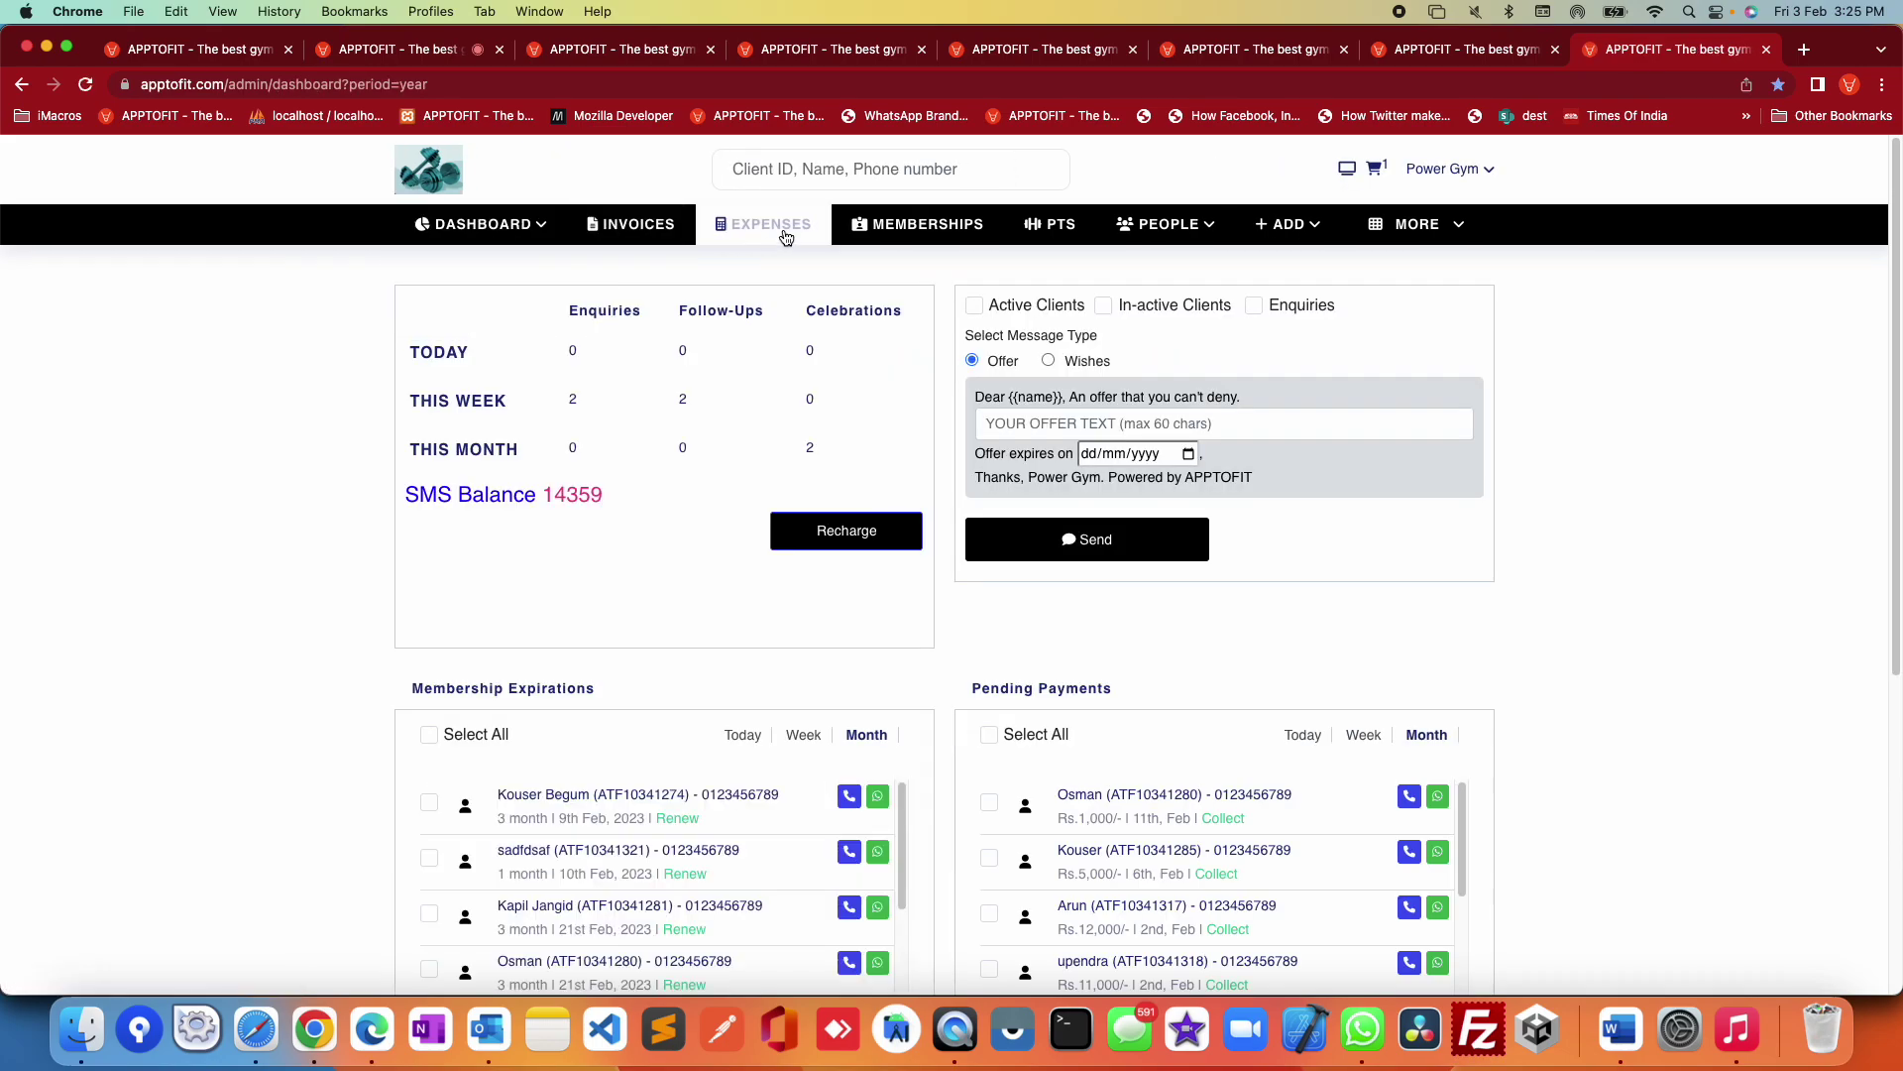
# Step: Search for a client by first name and open the matching member's action choices
pyautogui.click(861, 171)
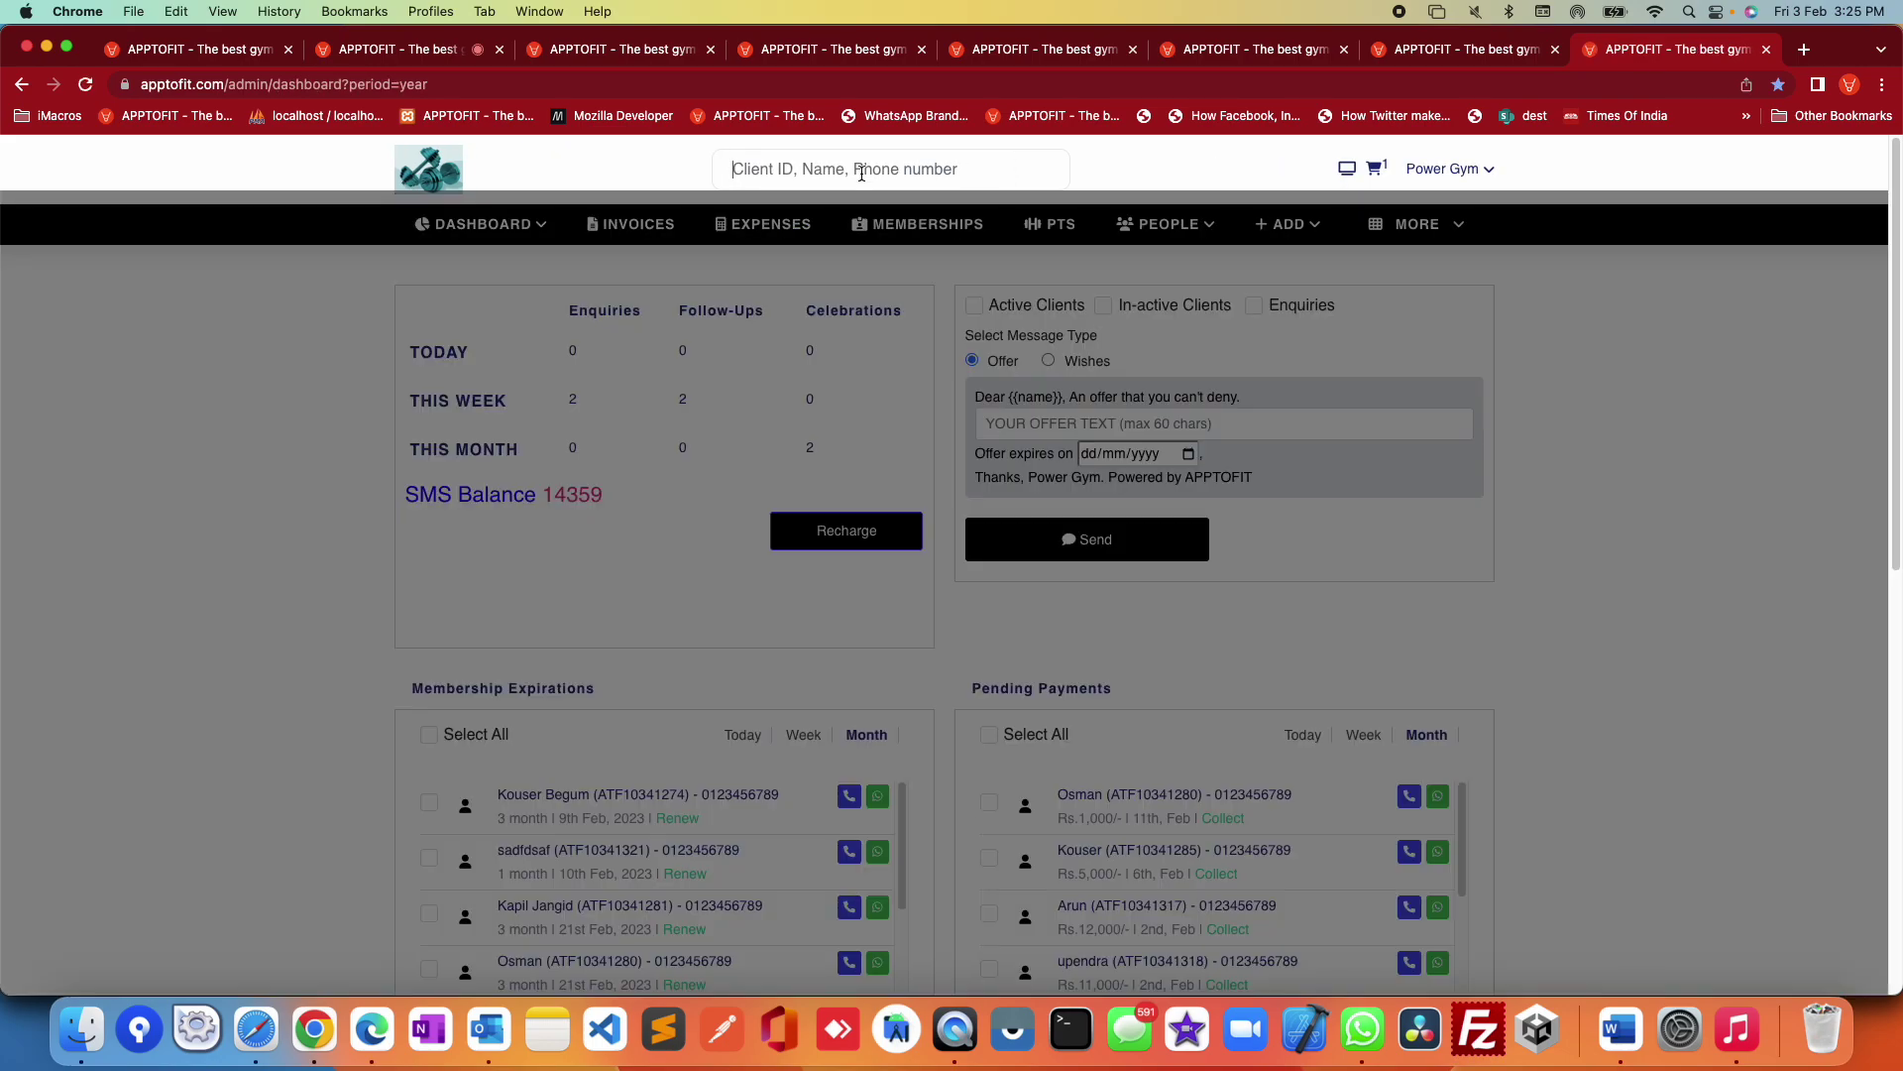
pyautogui.click(1650, 538)
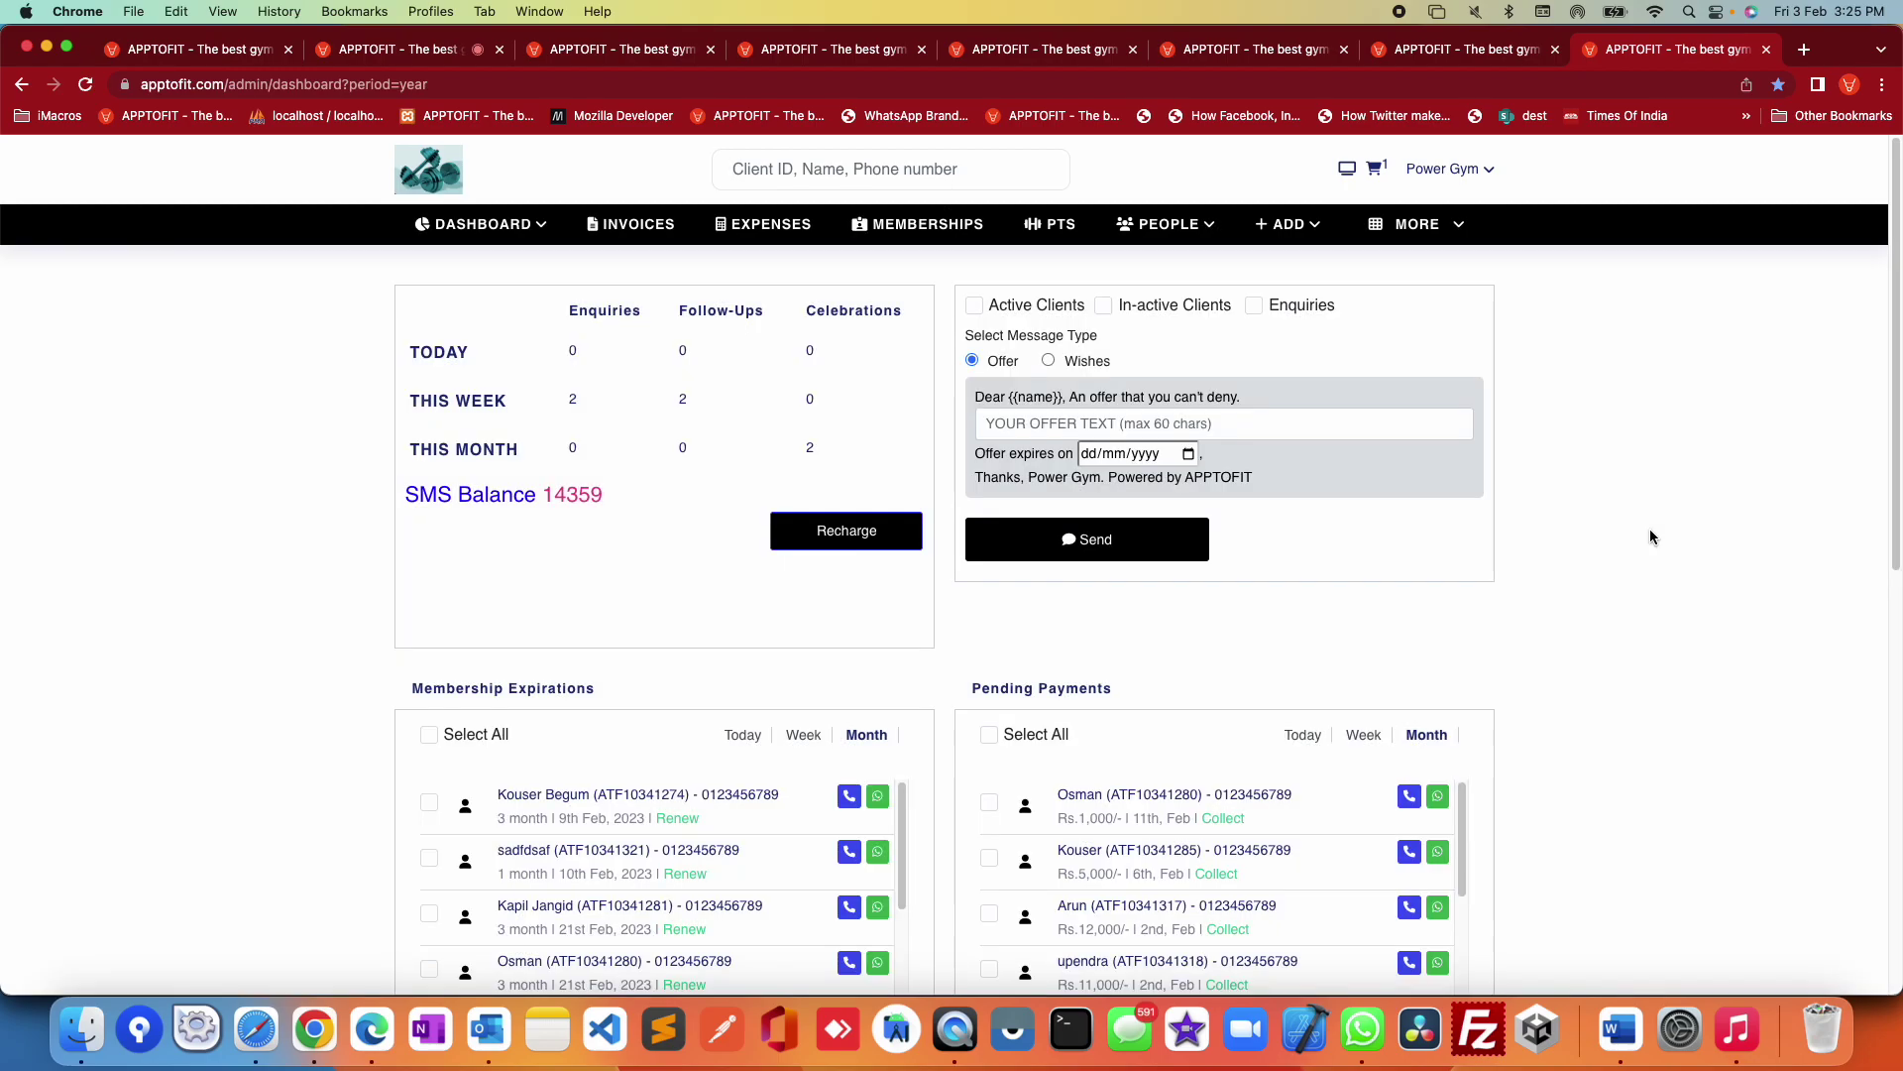
pyautogui.click(945, 177)
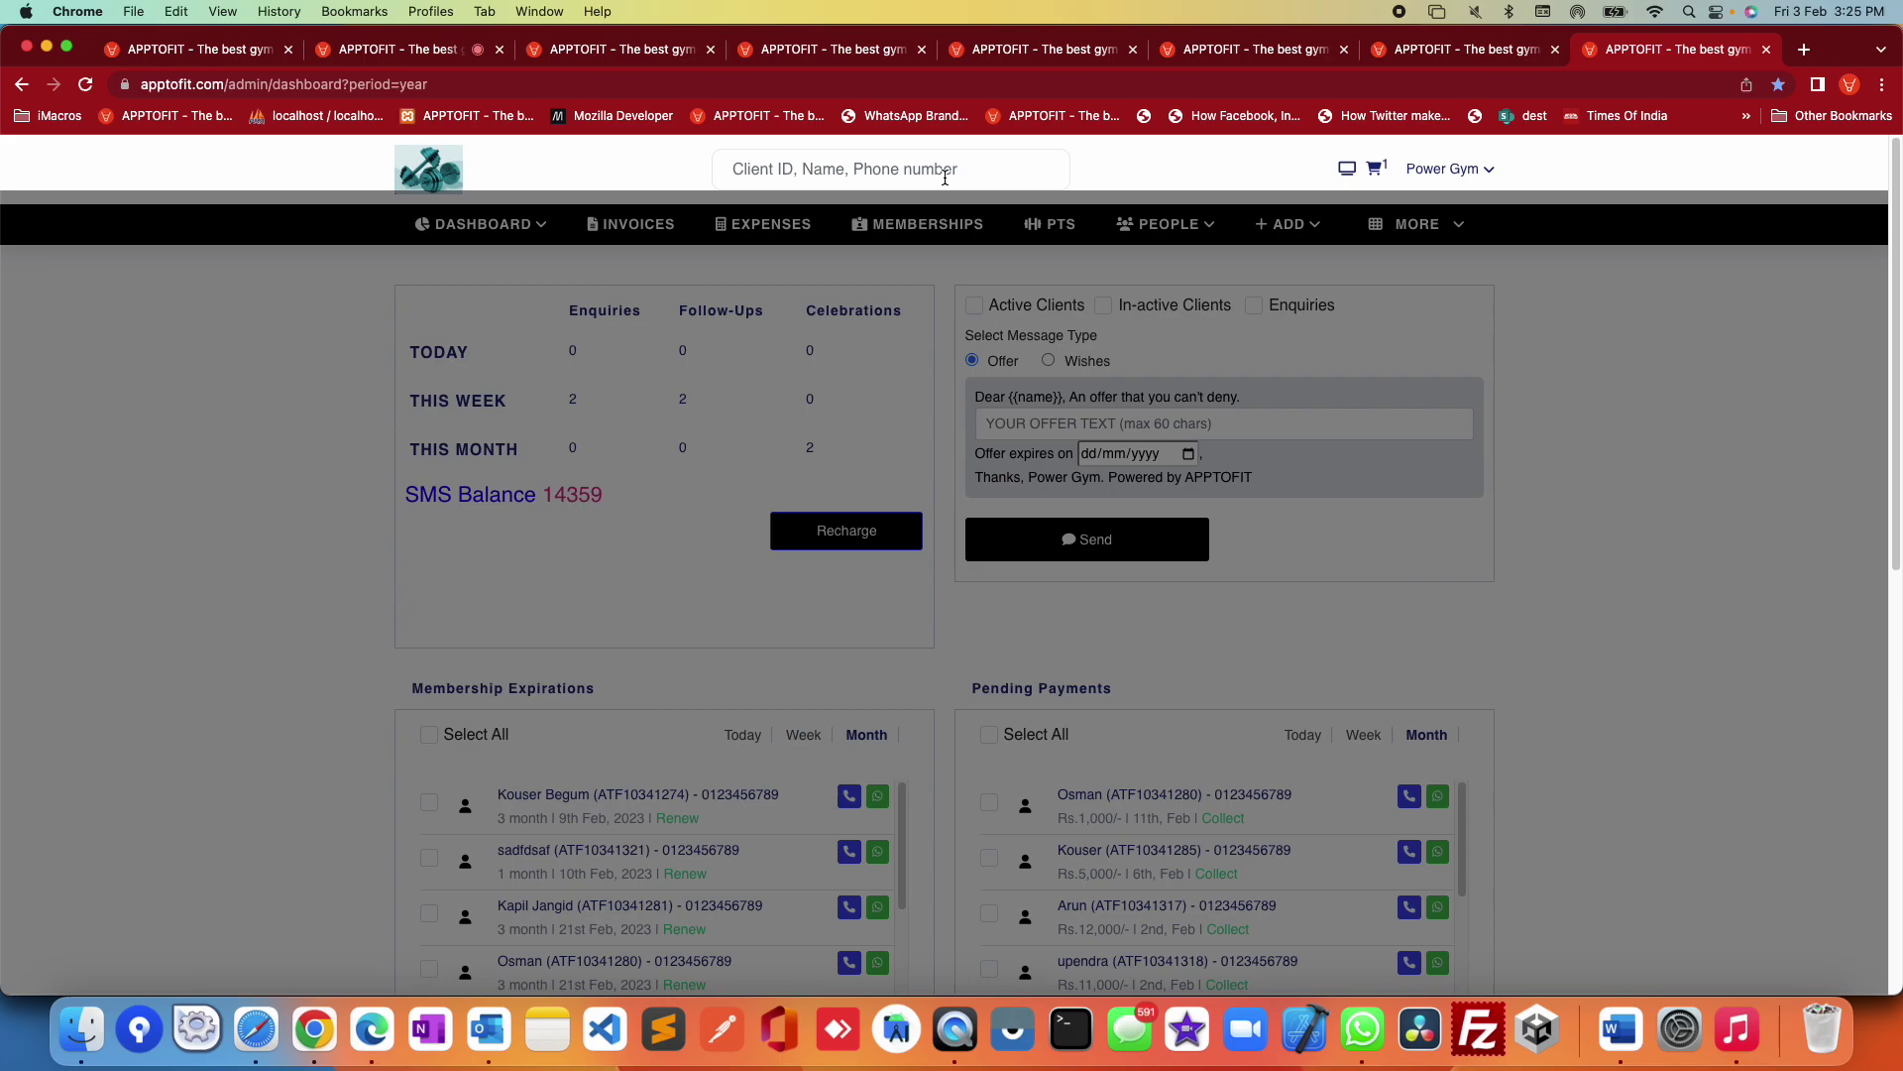
pyautogui.write('kathy')
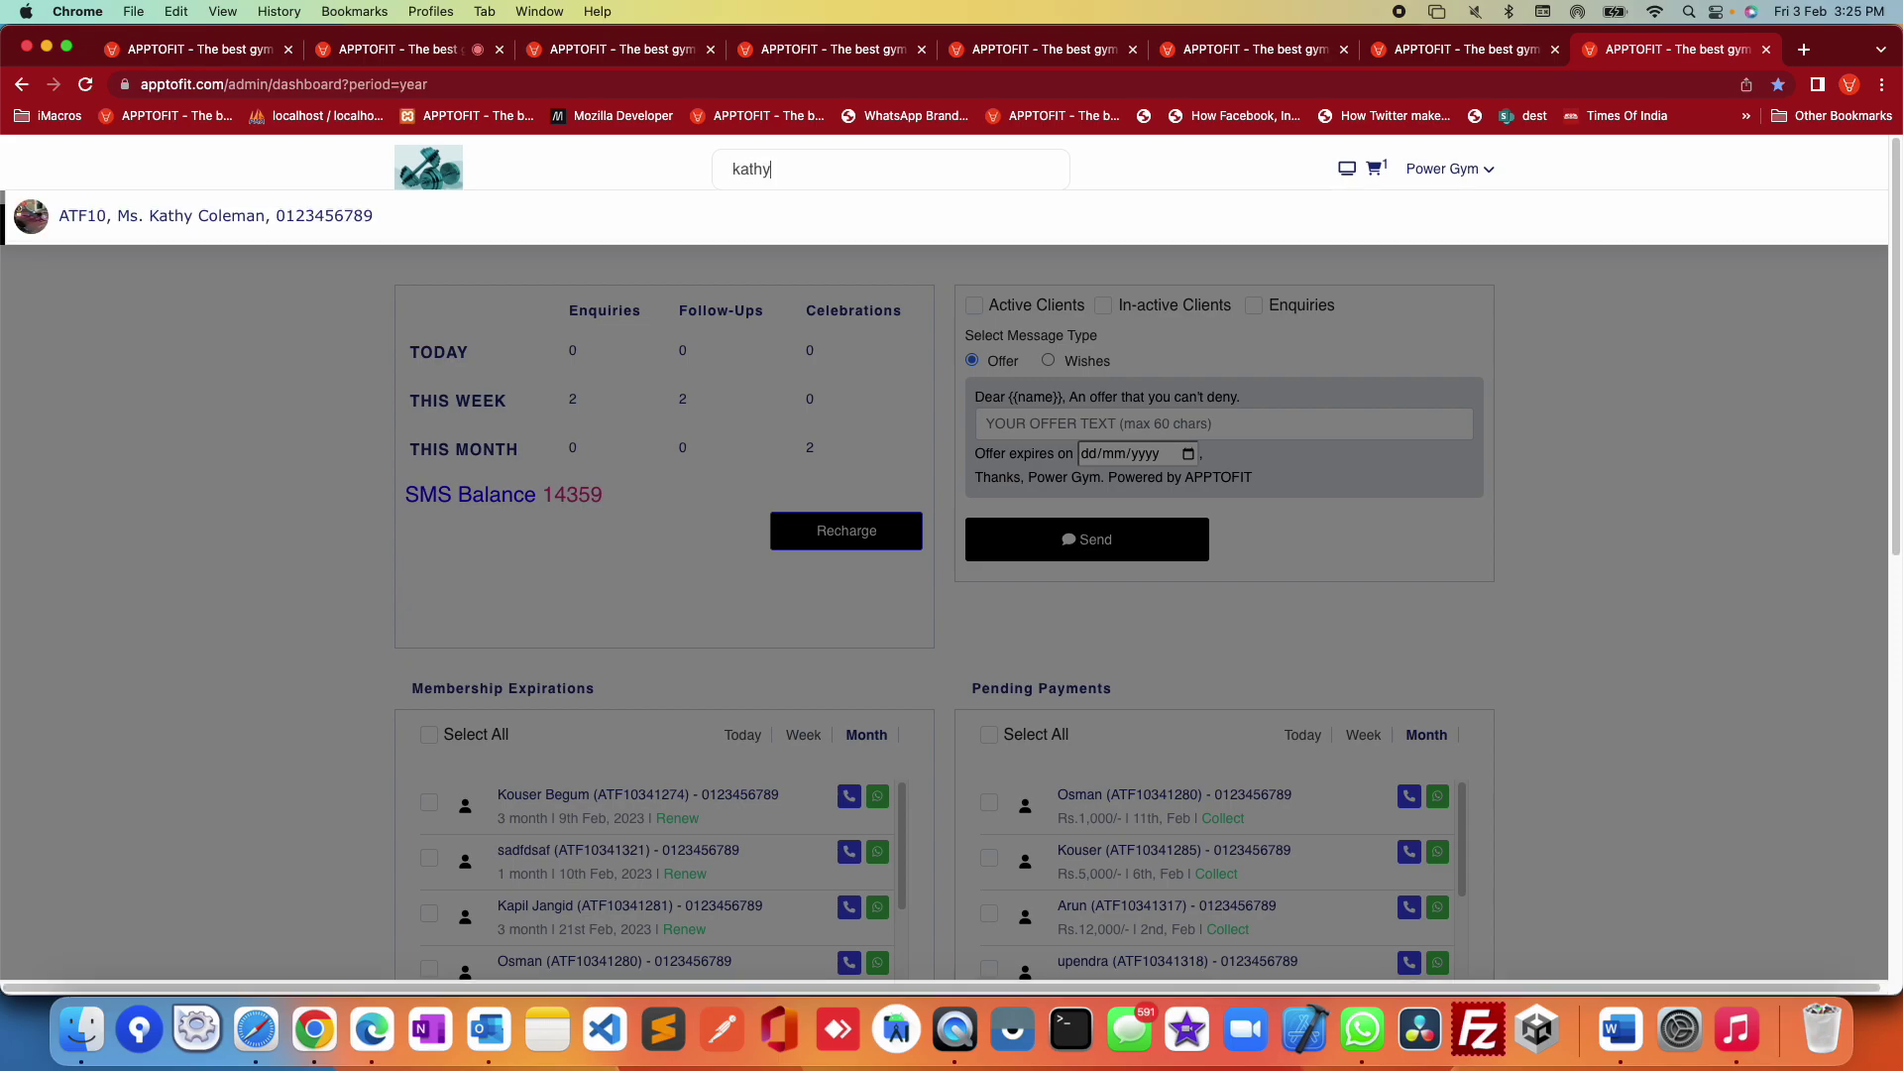
pyautogui.click(298, 218)
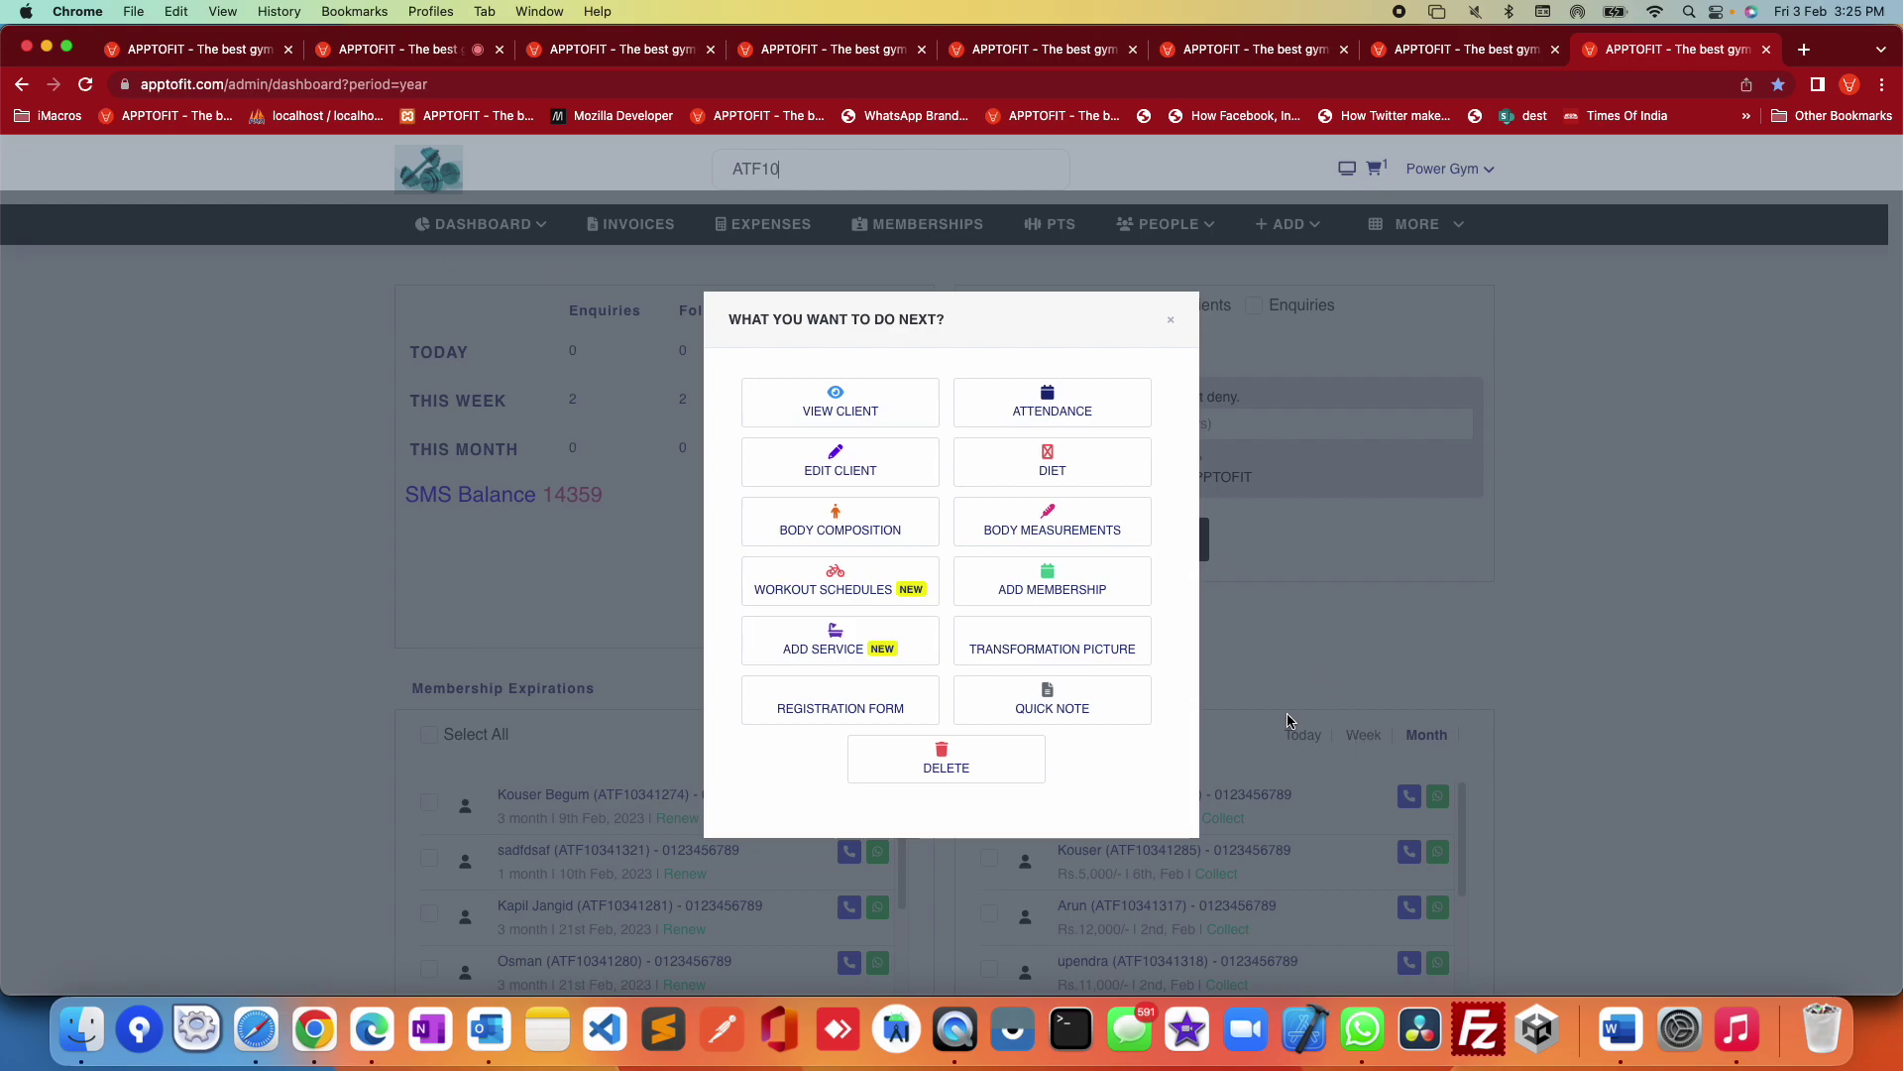
# Step: Open the client's Registration Form and scroll through the Client Information Form
pyautogui.click(843, 716)
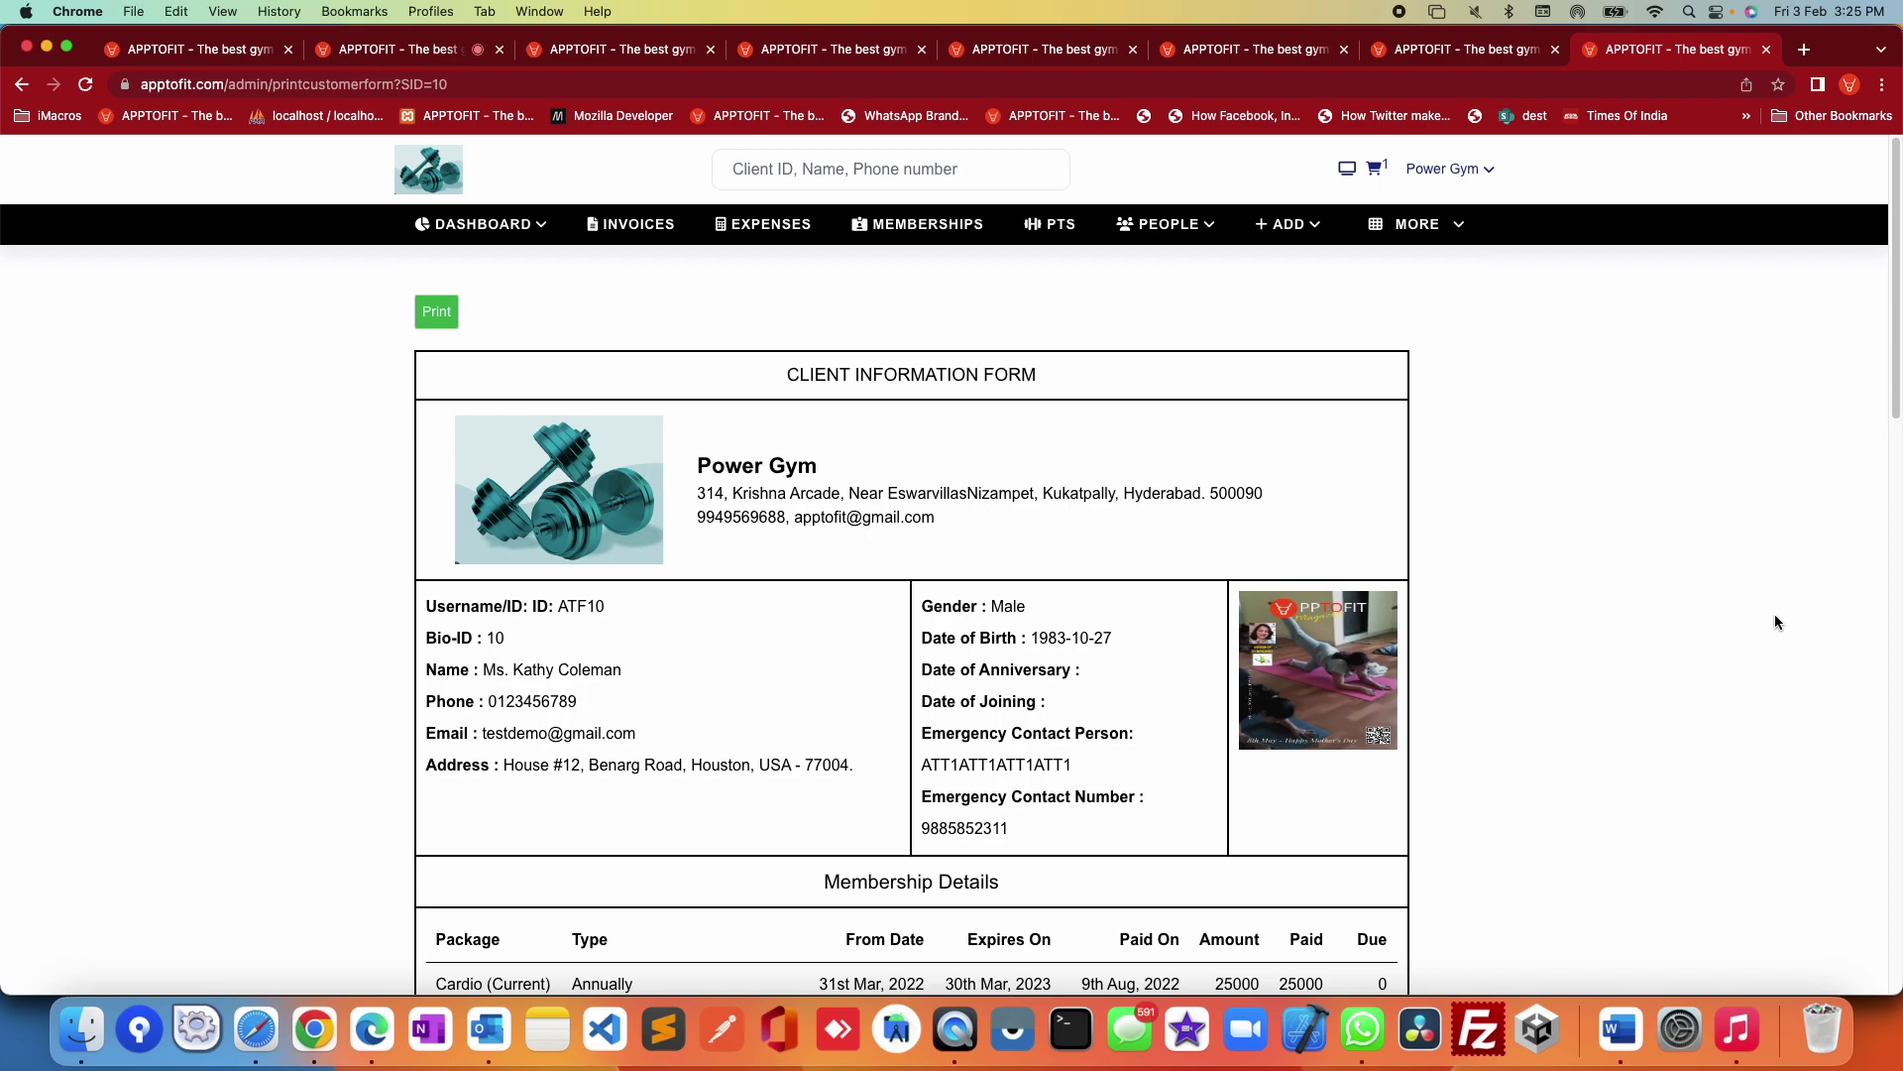
pyautogui.scroll(-2, 1592, 622)
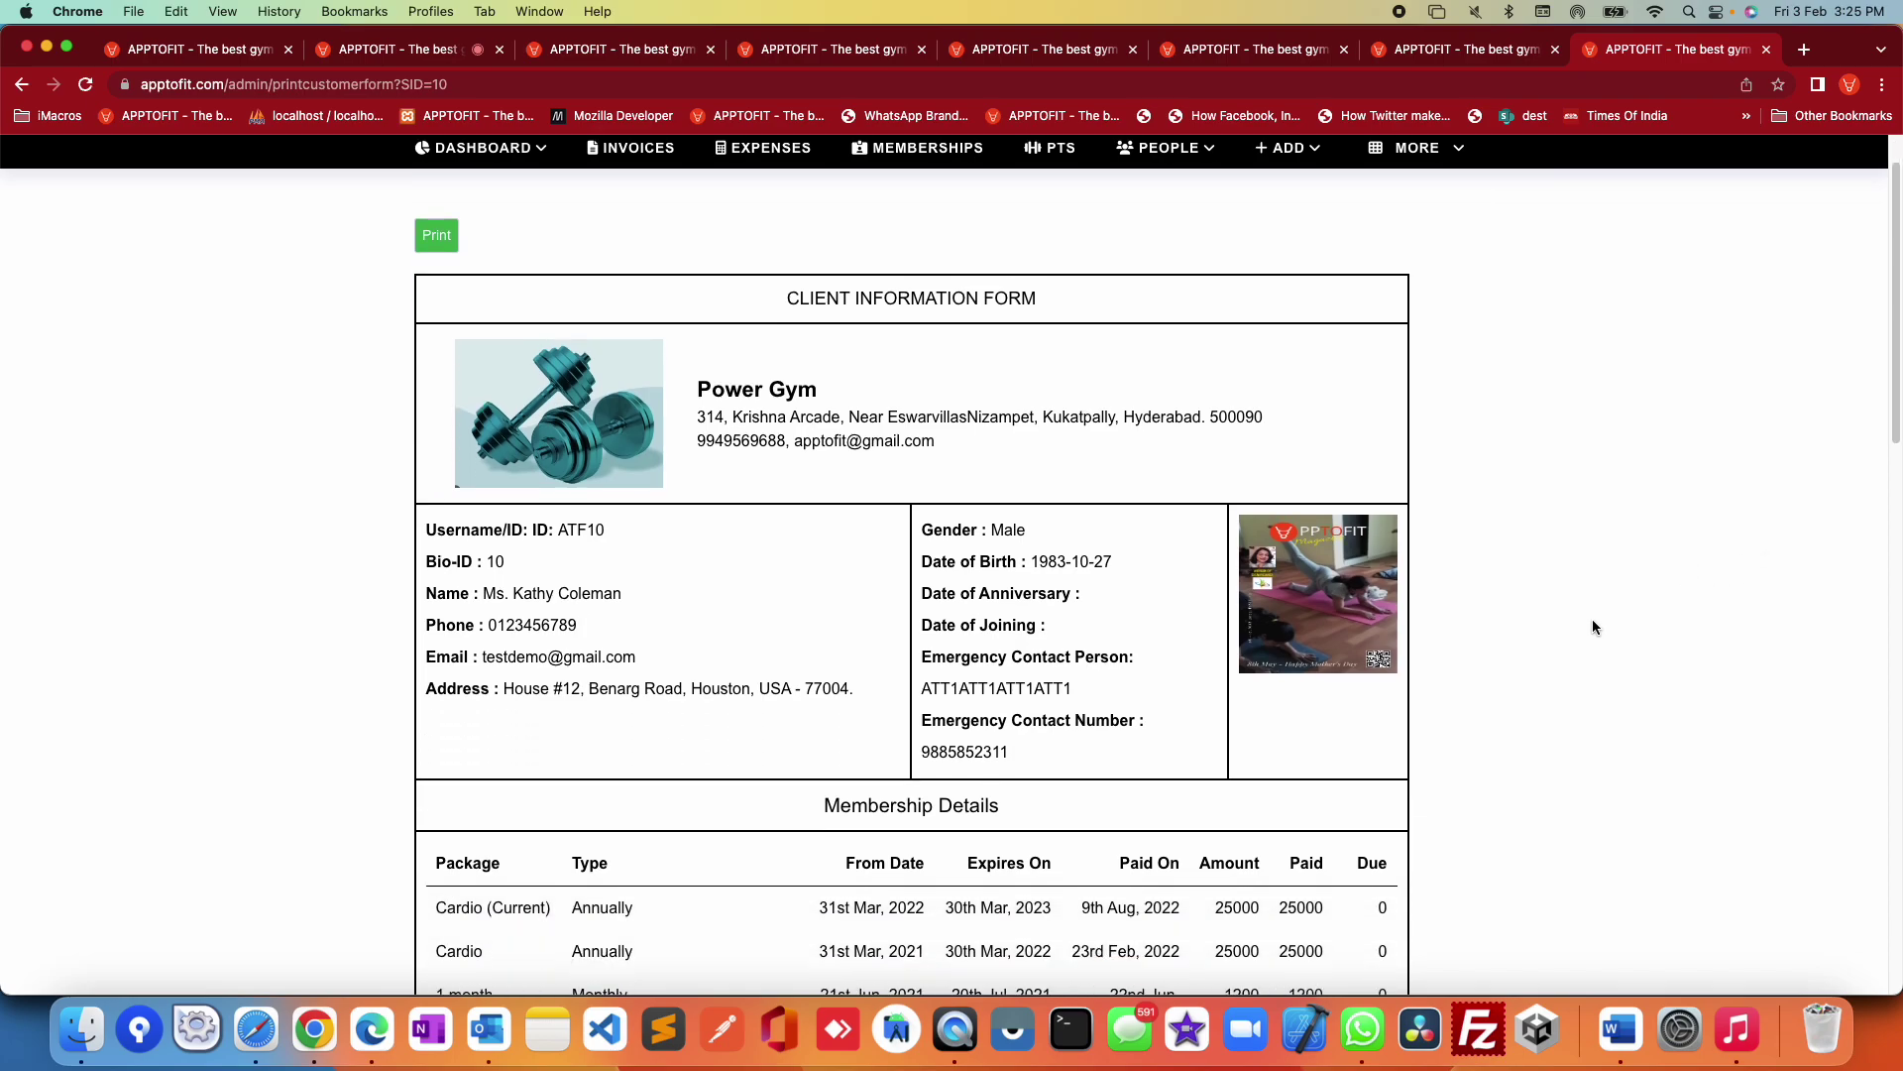
pyautogui.scroll(-2, 1562, 613)
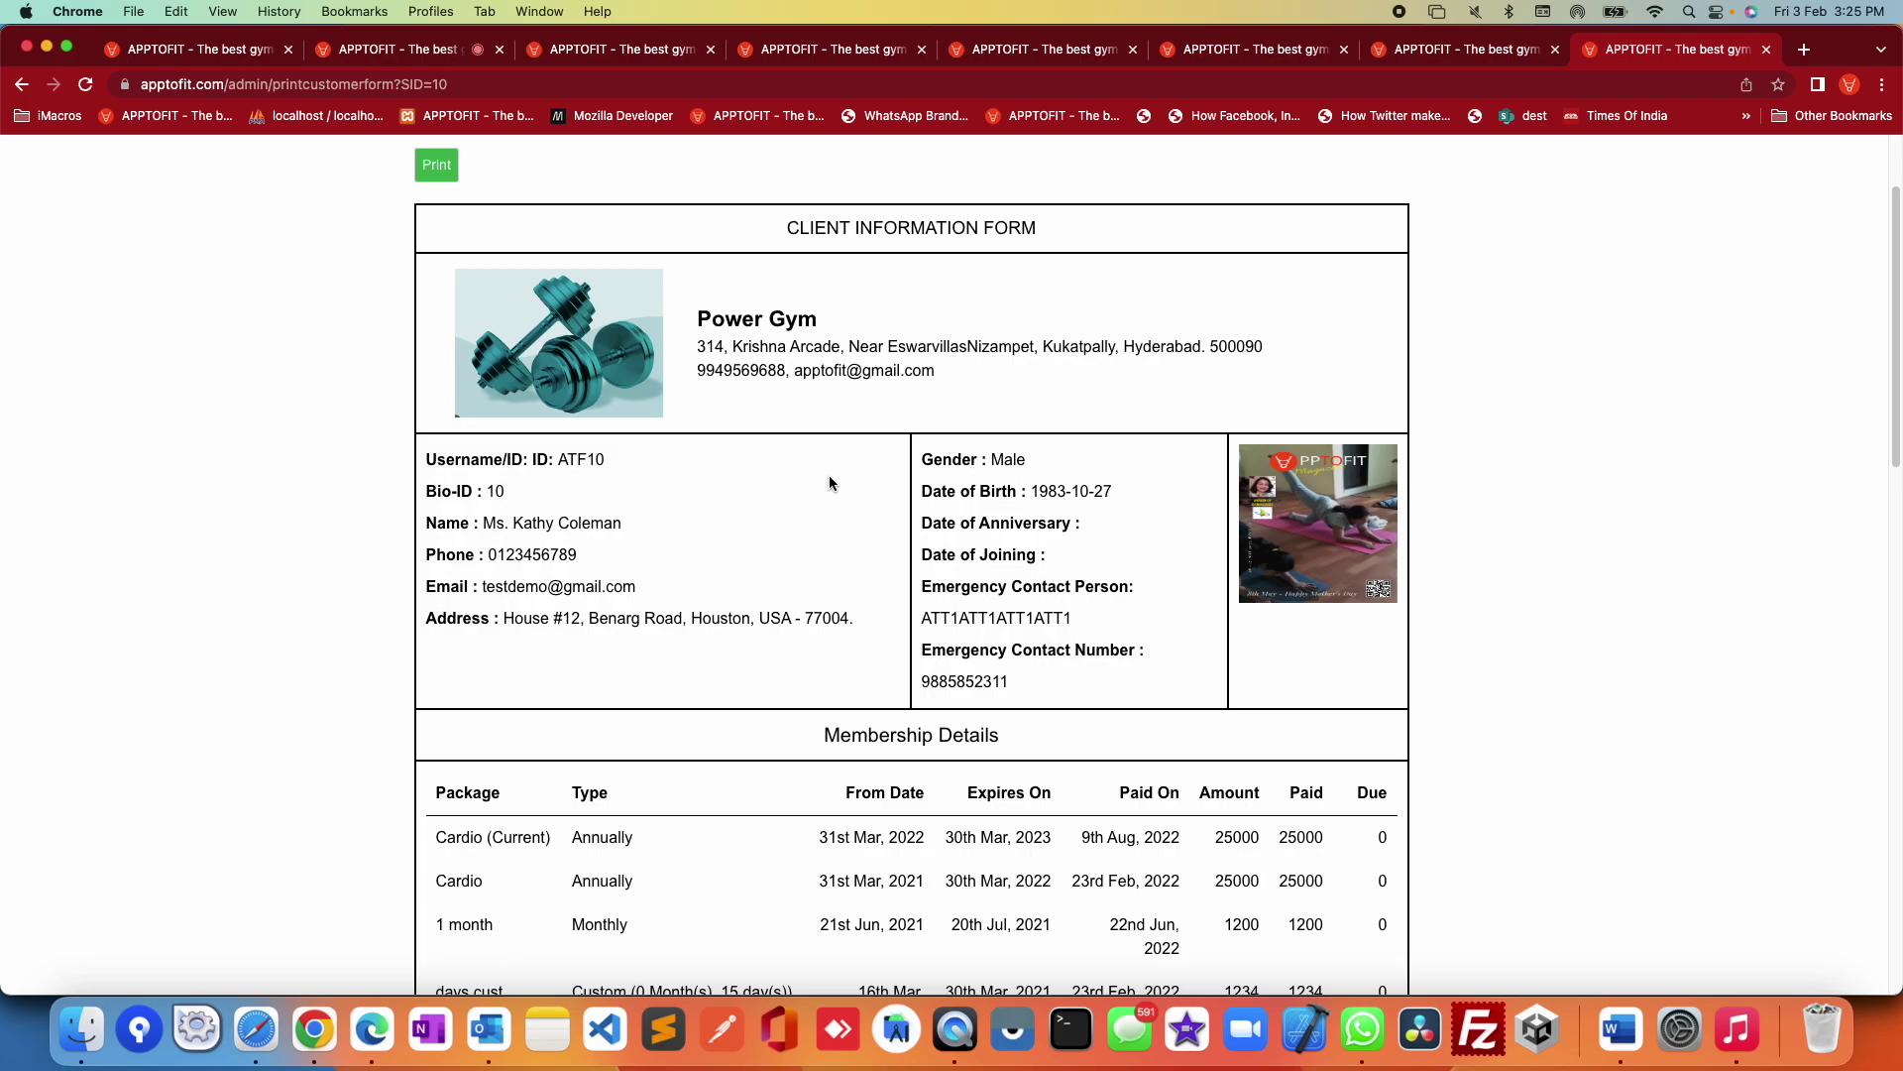
pyautogui.scroll(-4, 831, 480)
pyautogui.scroll(-5, 828, 474)
pyautogui.scroll(4, 1050, 312)
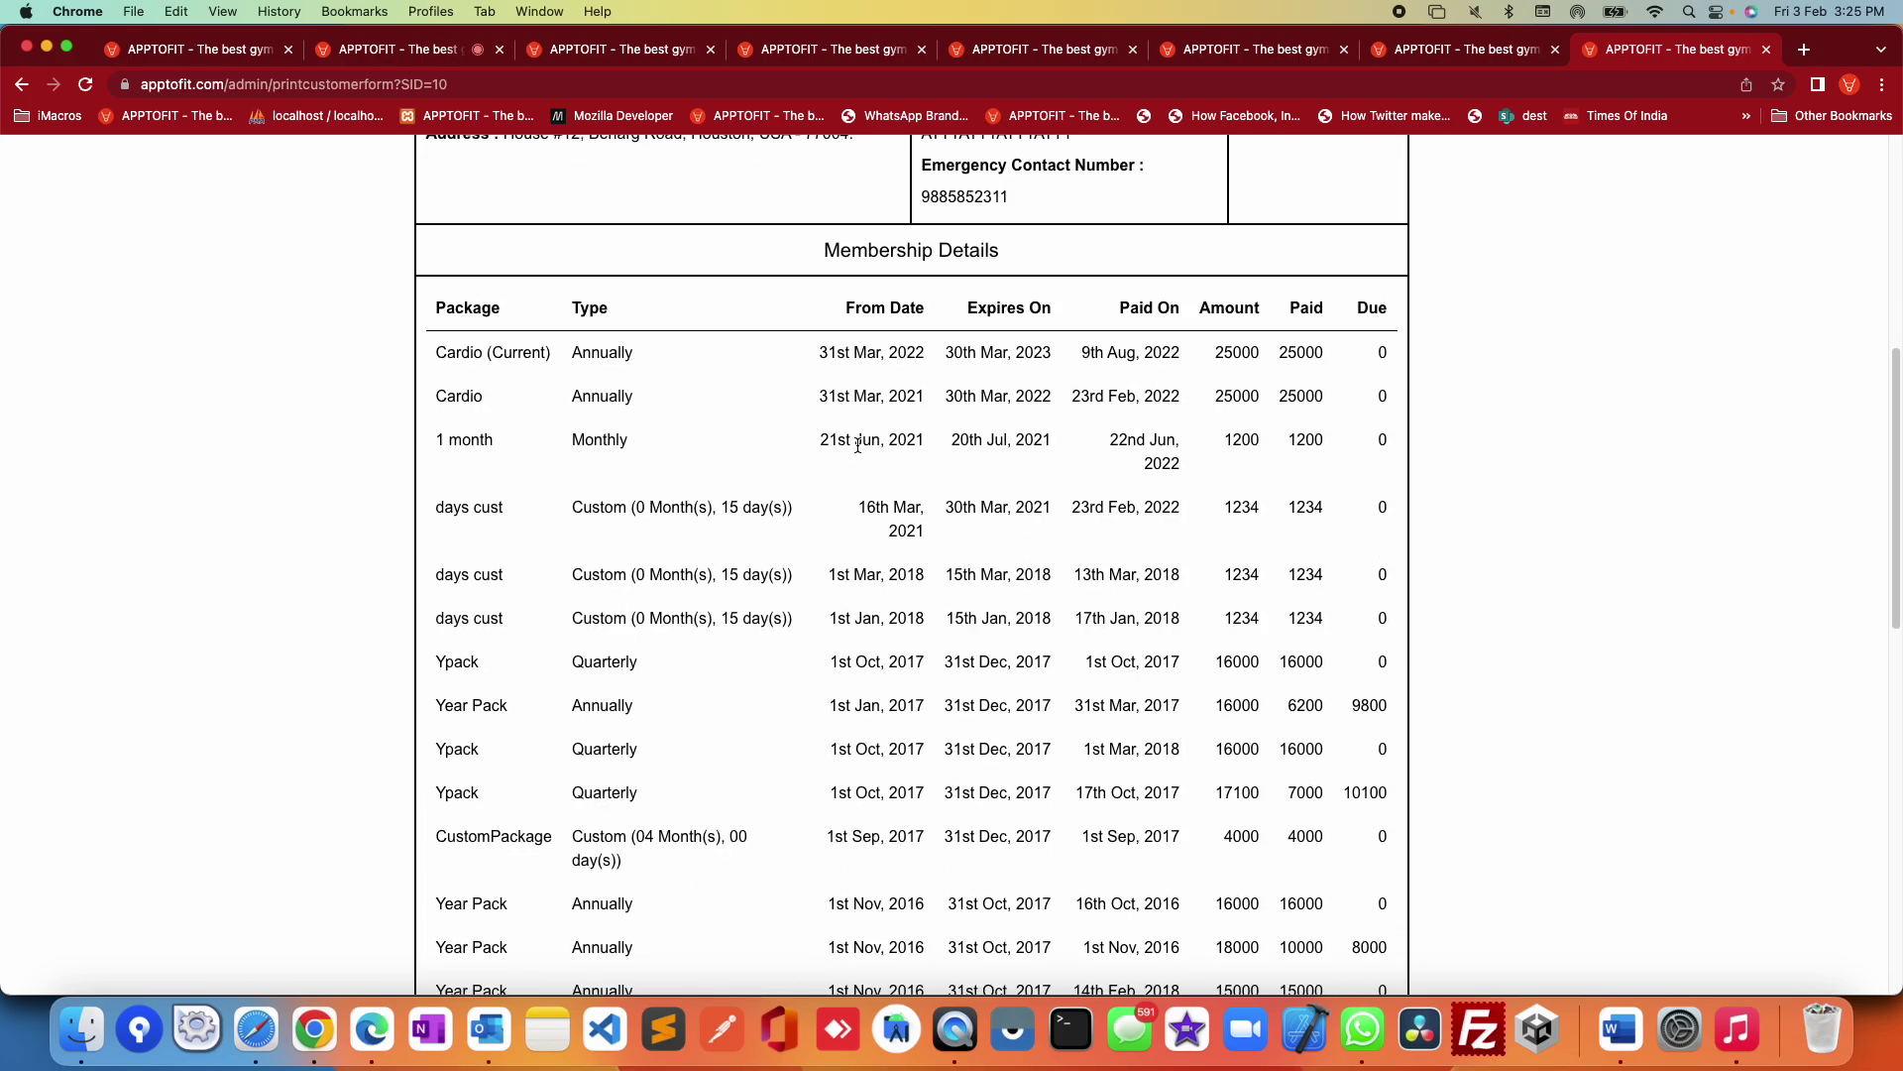
# Step: Highlight the membership history and notes/signature area, then open the Power Gym account menu
pyautogui.moveTo(943, 209); pyautogui.dragTo(1459, 444)
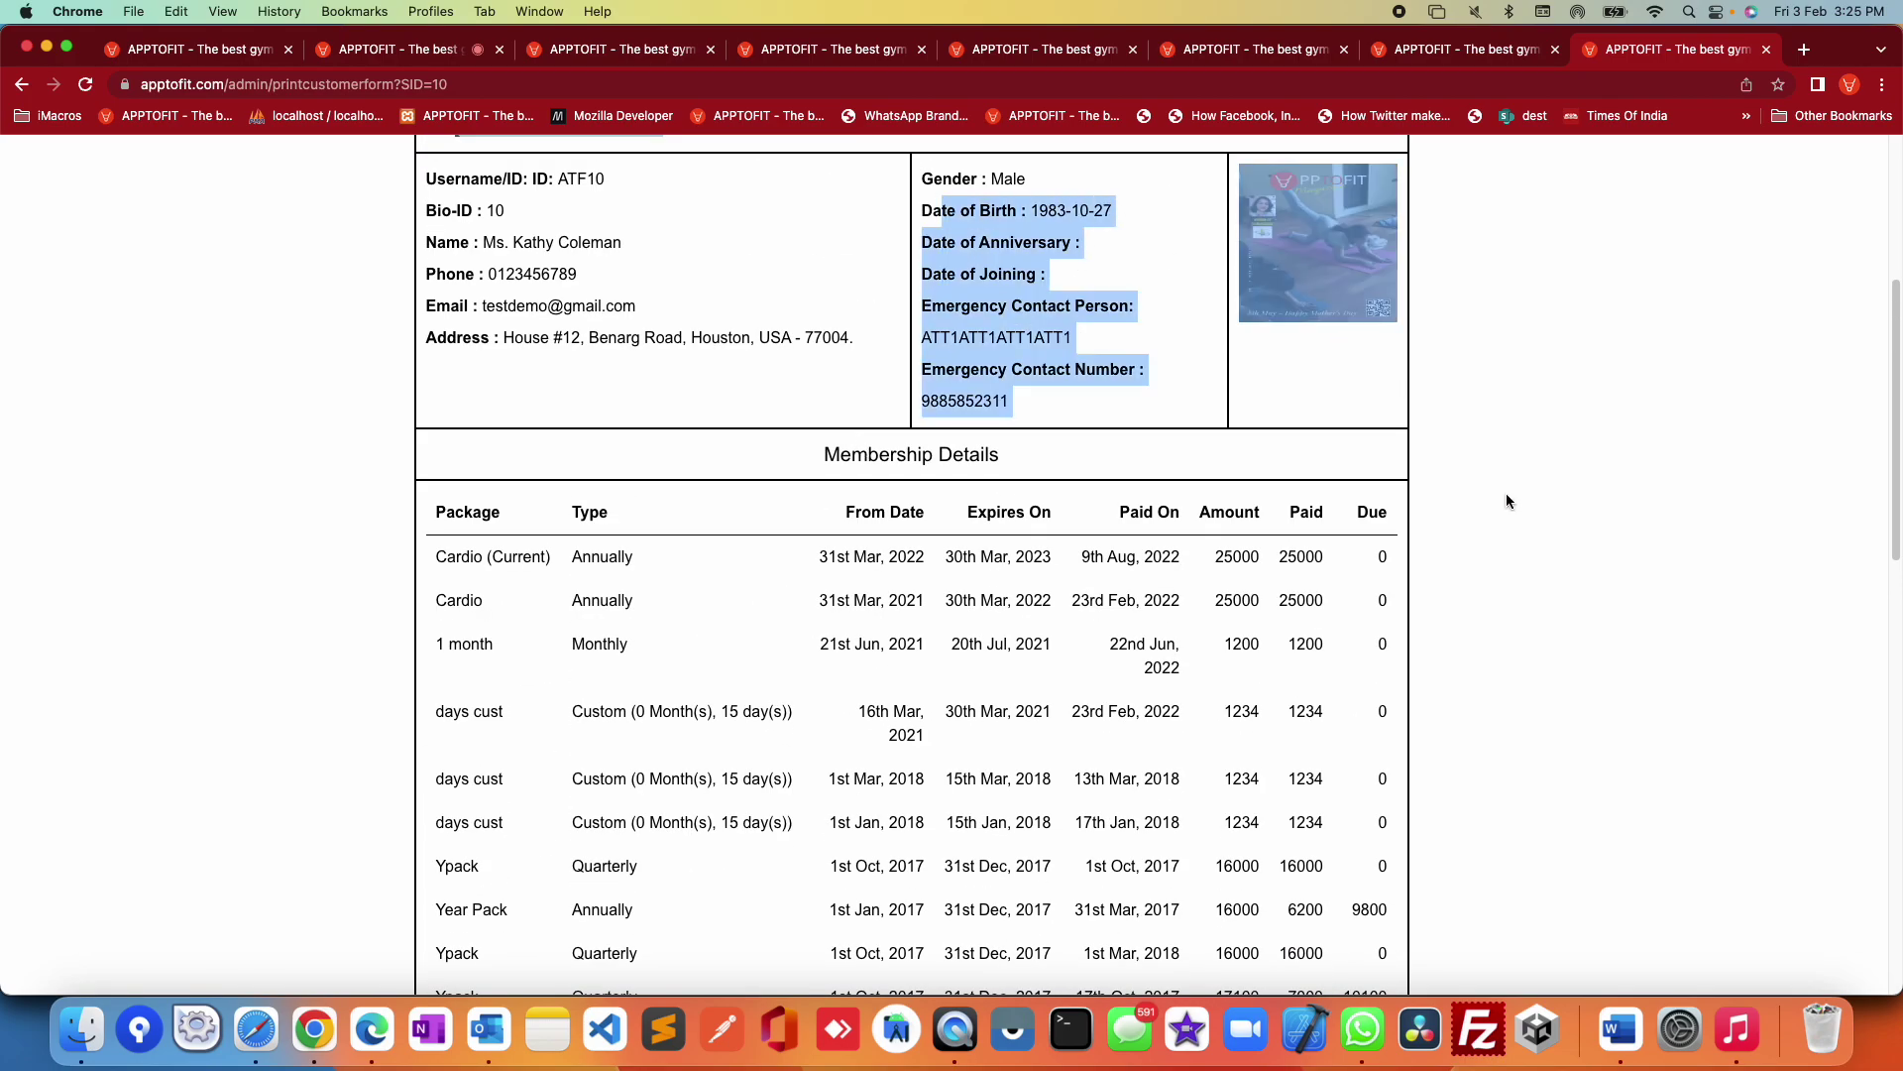
pyautogui.scroll(-2, 1086, 489)
pyautogui.moveTo(1086, 489); pyautogui.dragTo(1273, 733)
pyautogui.scroll(-10, 1273, 688)
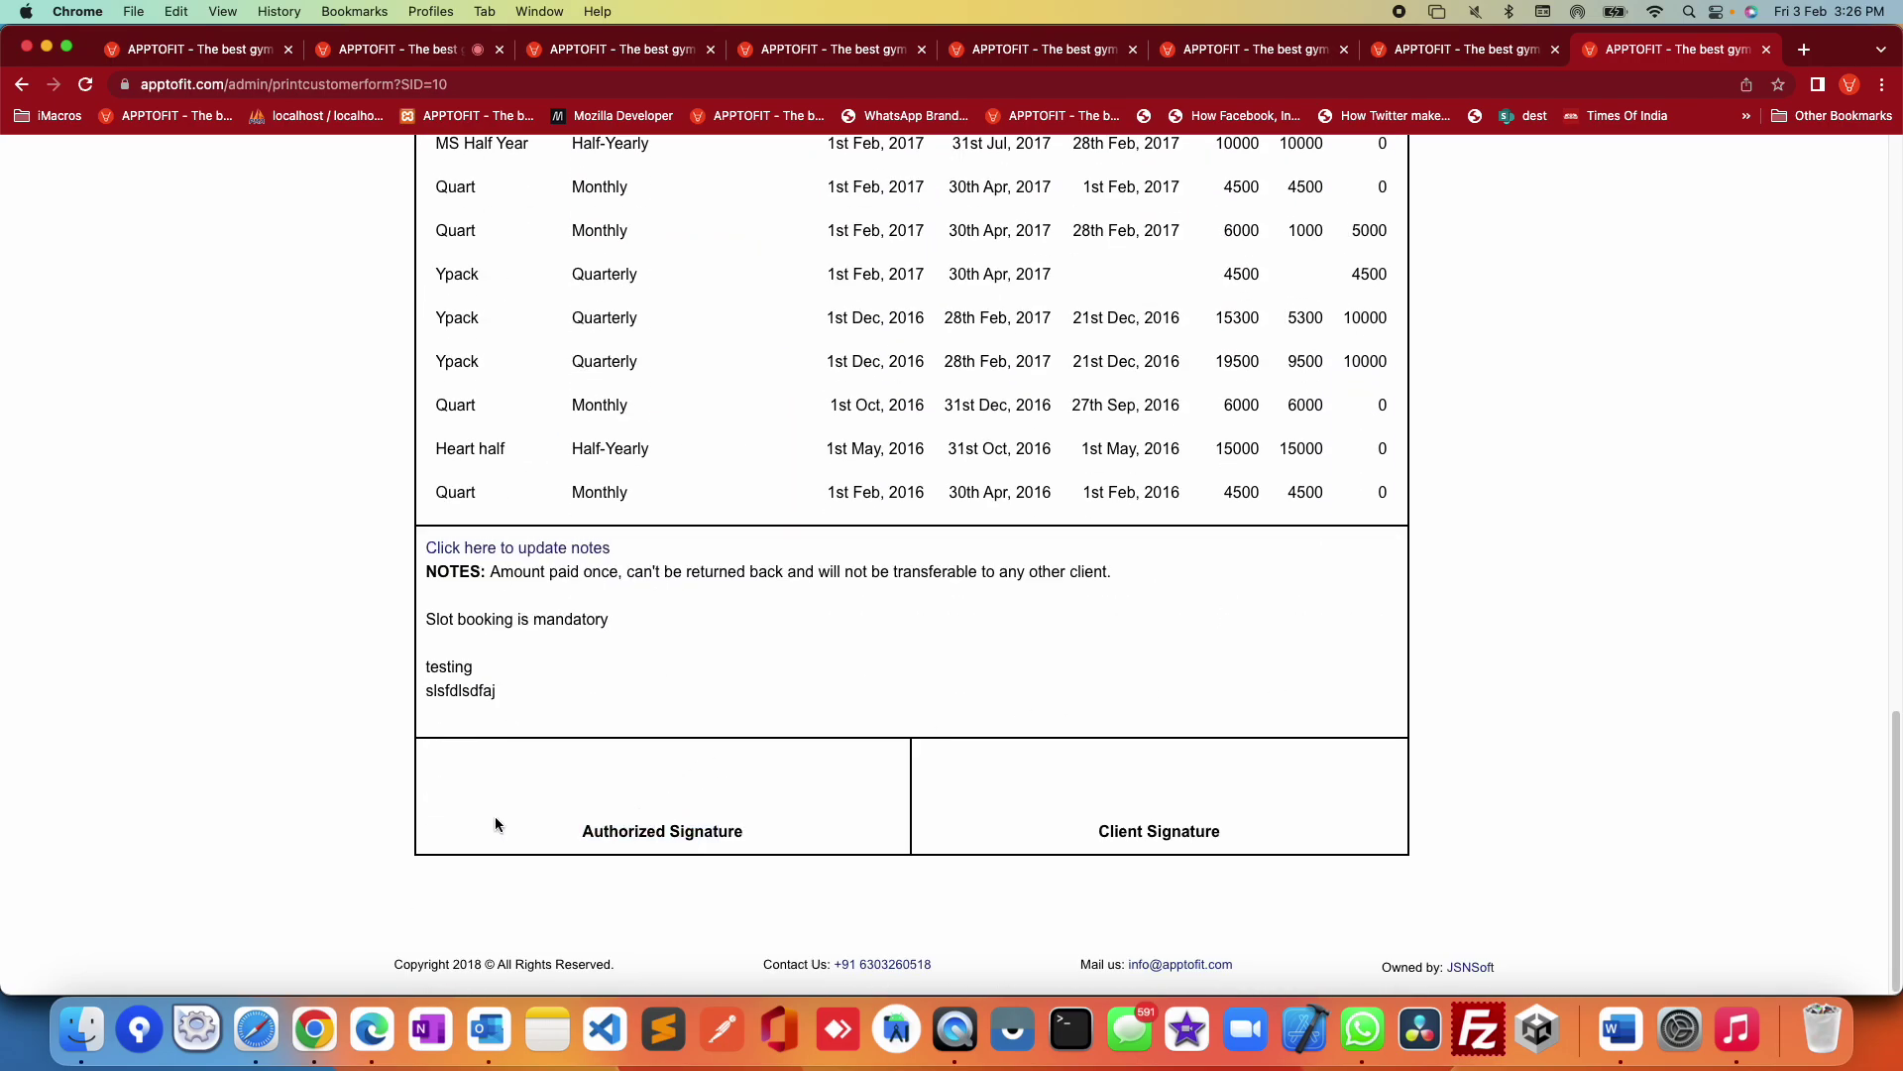
pyautogui.moveTo(1257, 833); pyautogui.dragTo(889, 733)
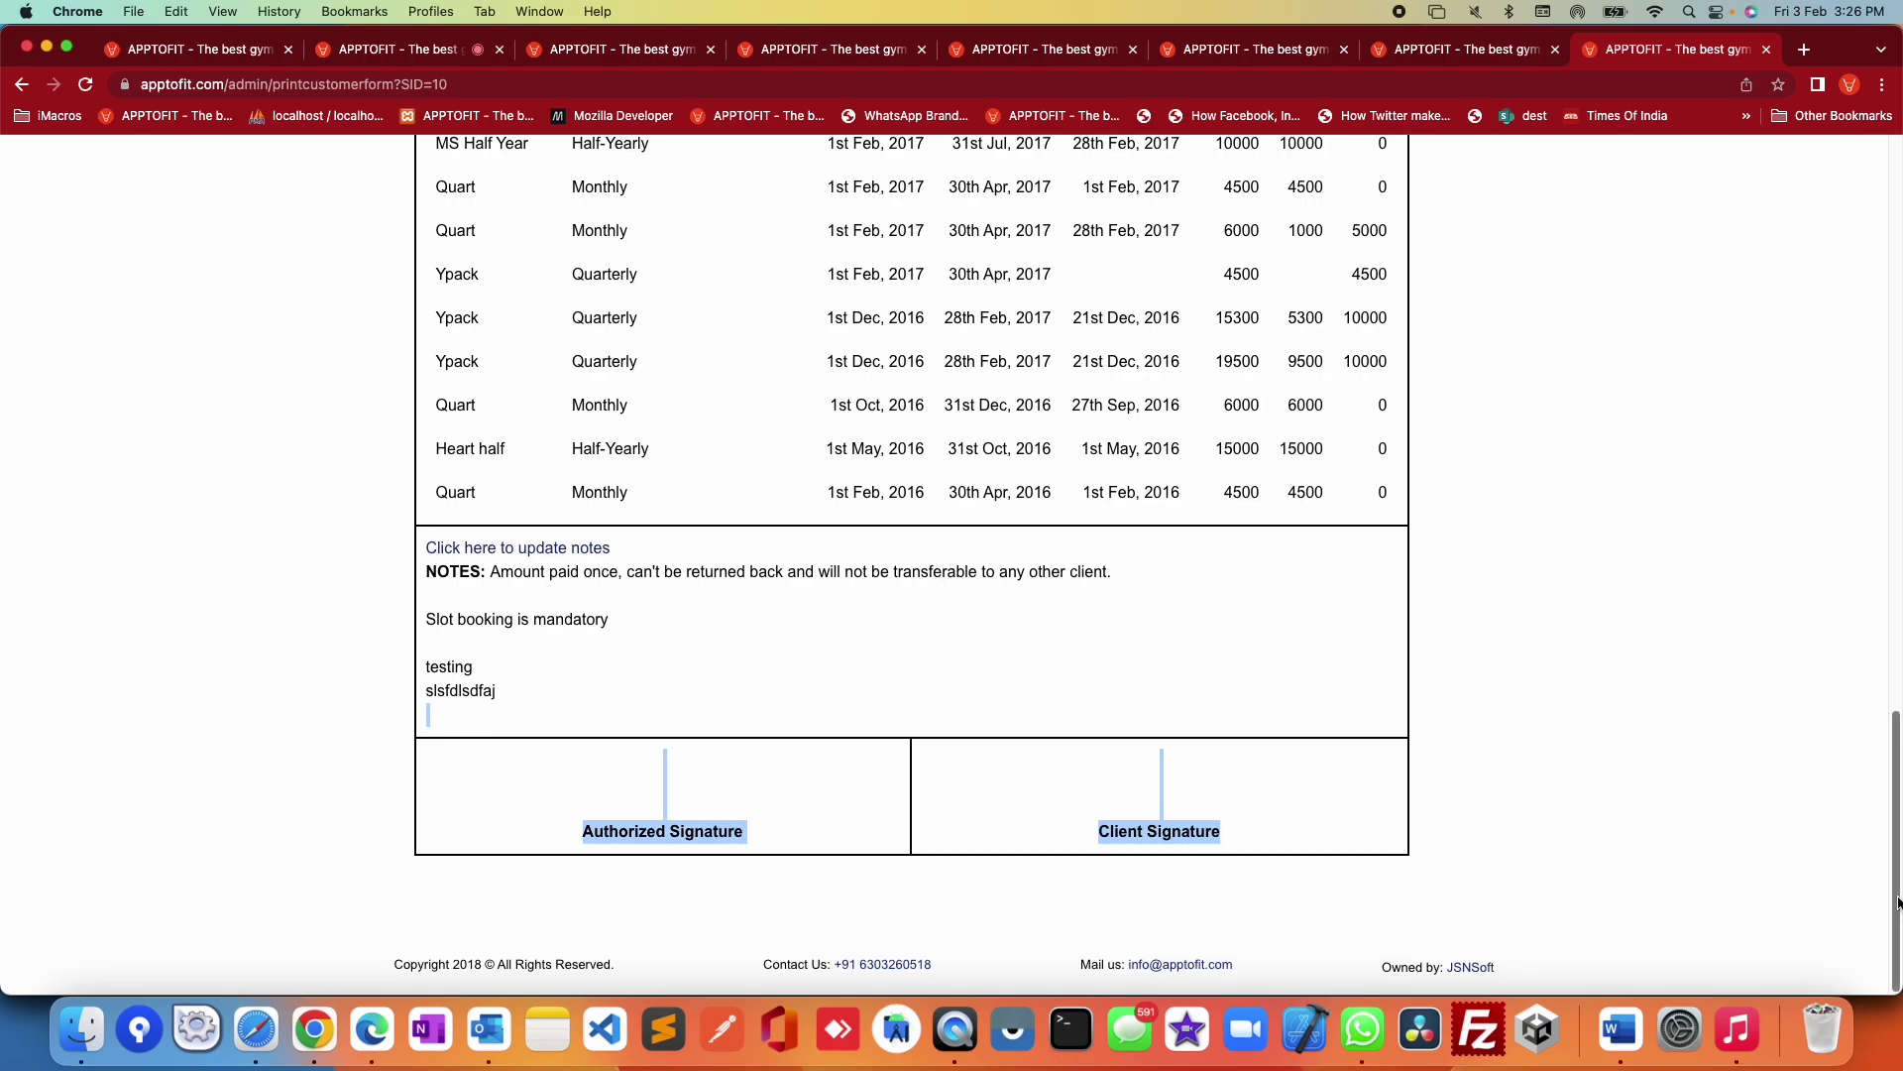
pyautogui.moveTo(1894, 870); pyautogui.dragTo(1882, 310)
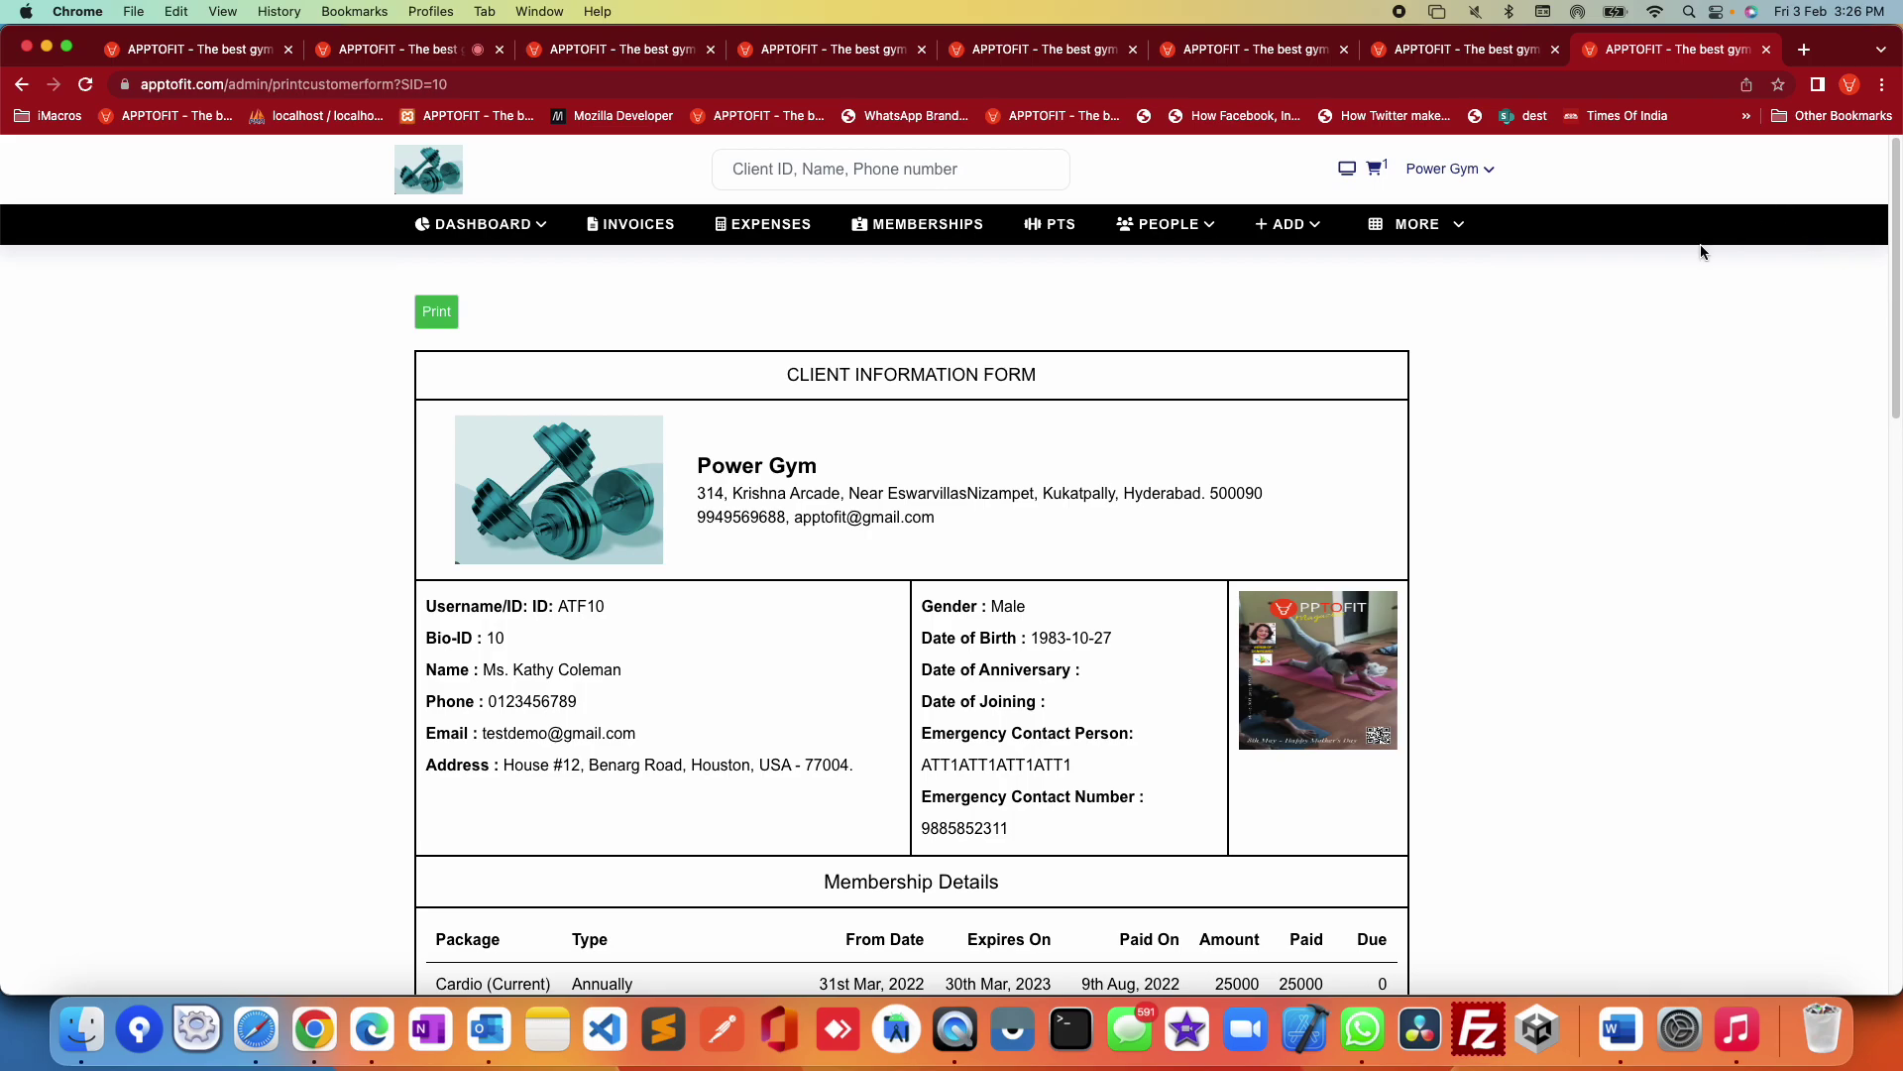
pyautogui.click(1489, 174)
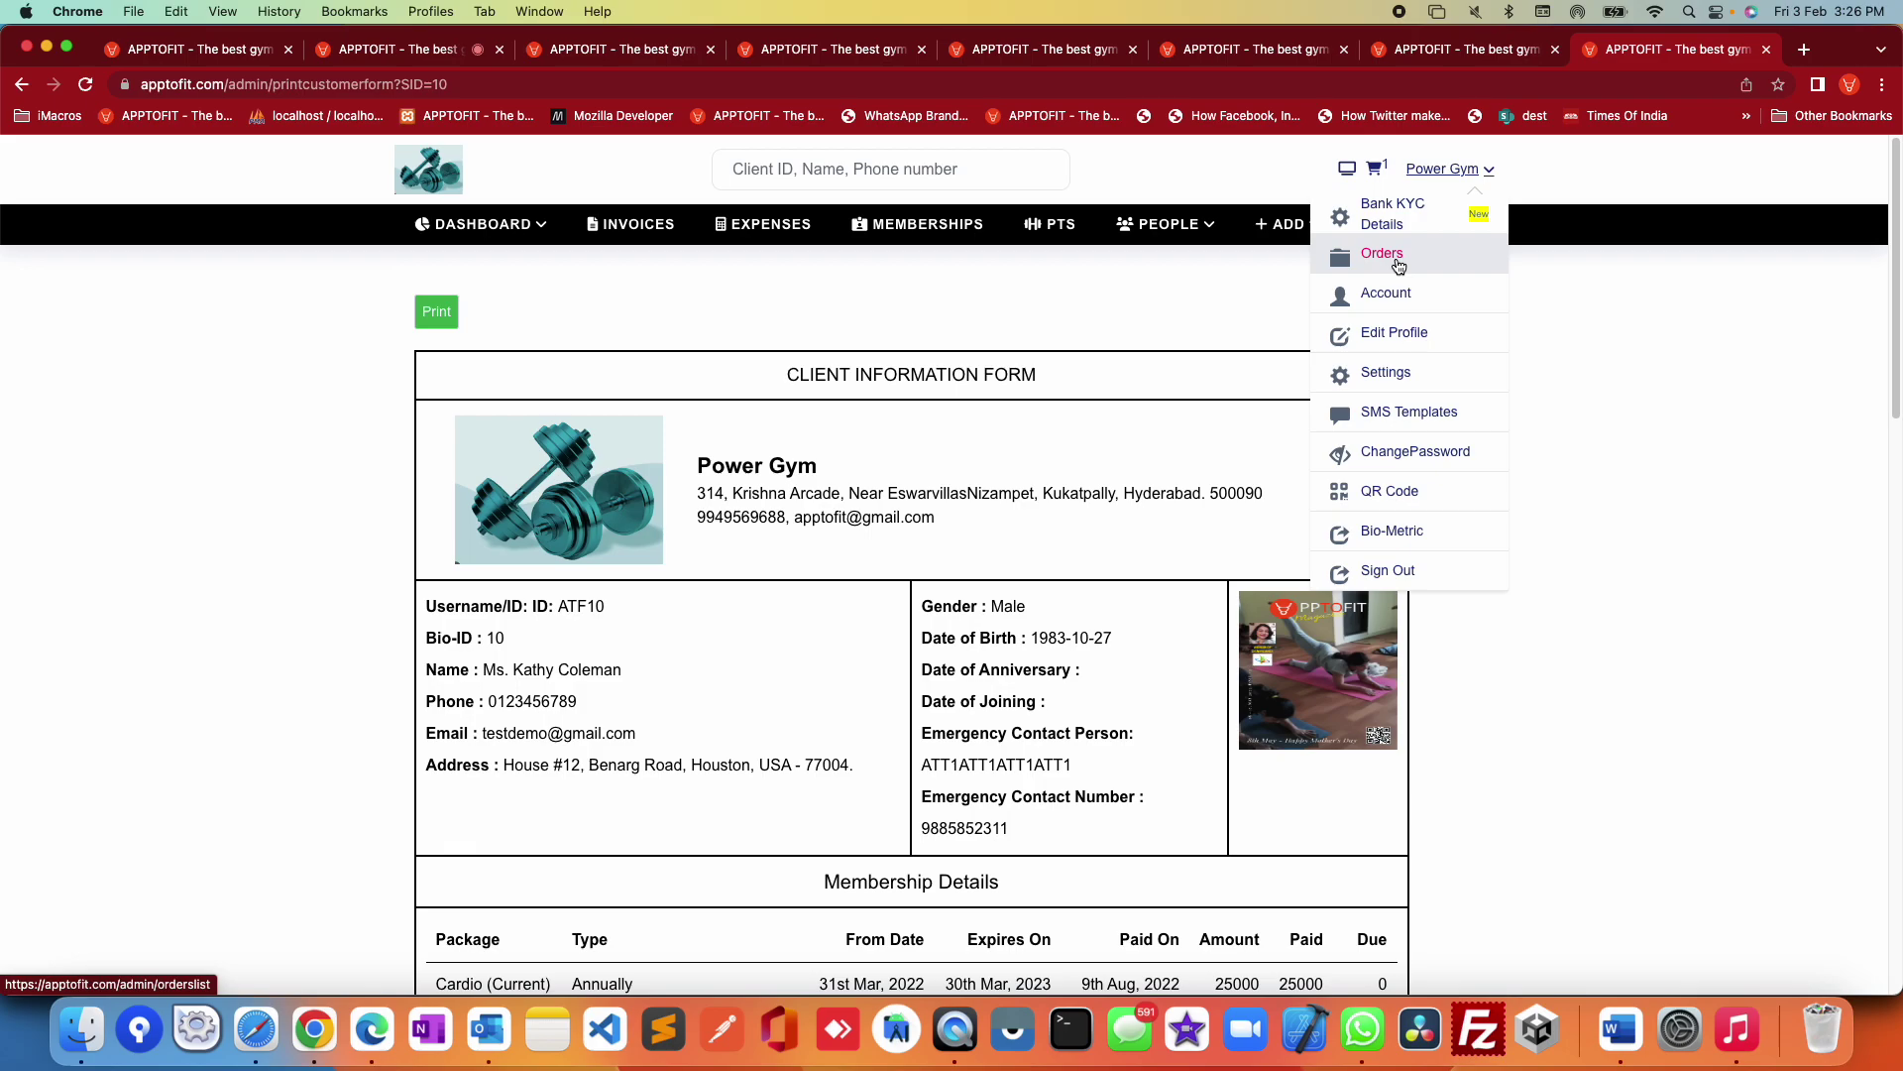
# Step: View the Orders page, then go to the gym's Account page
pyautogui.click(1383, 254)
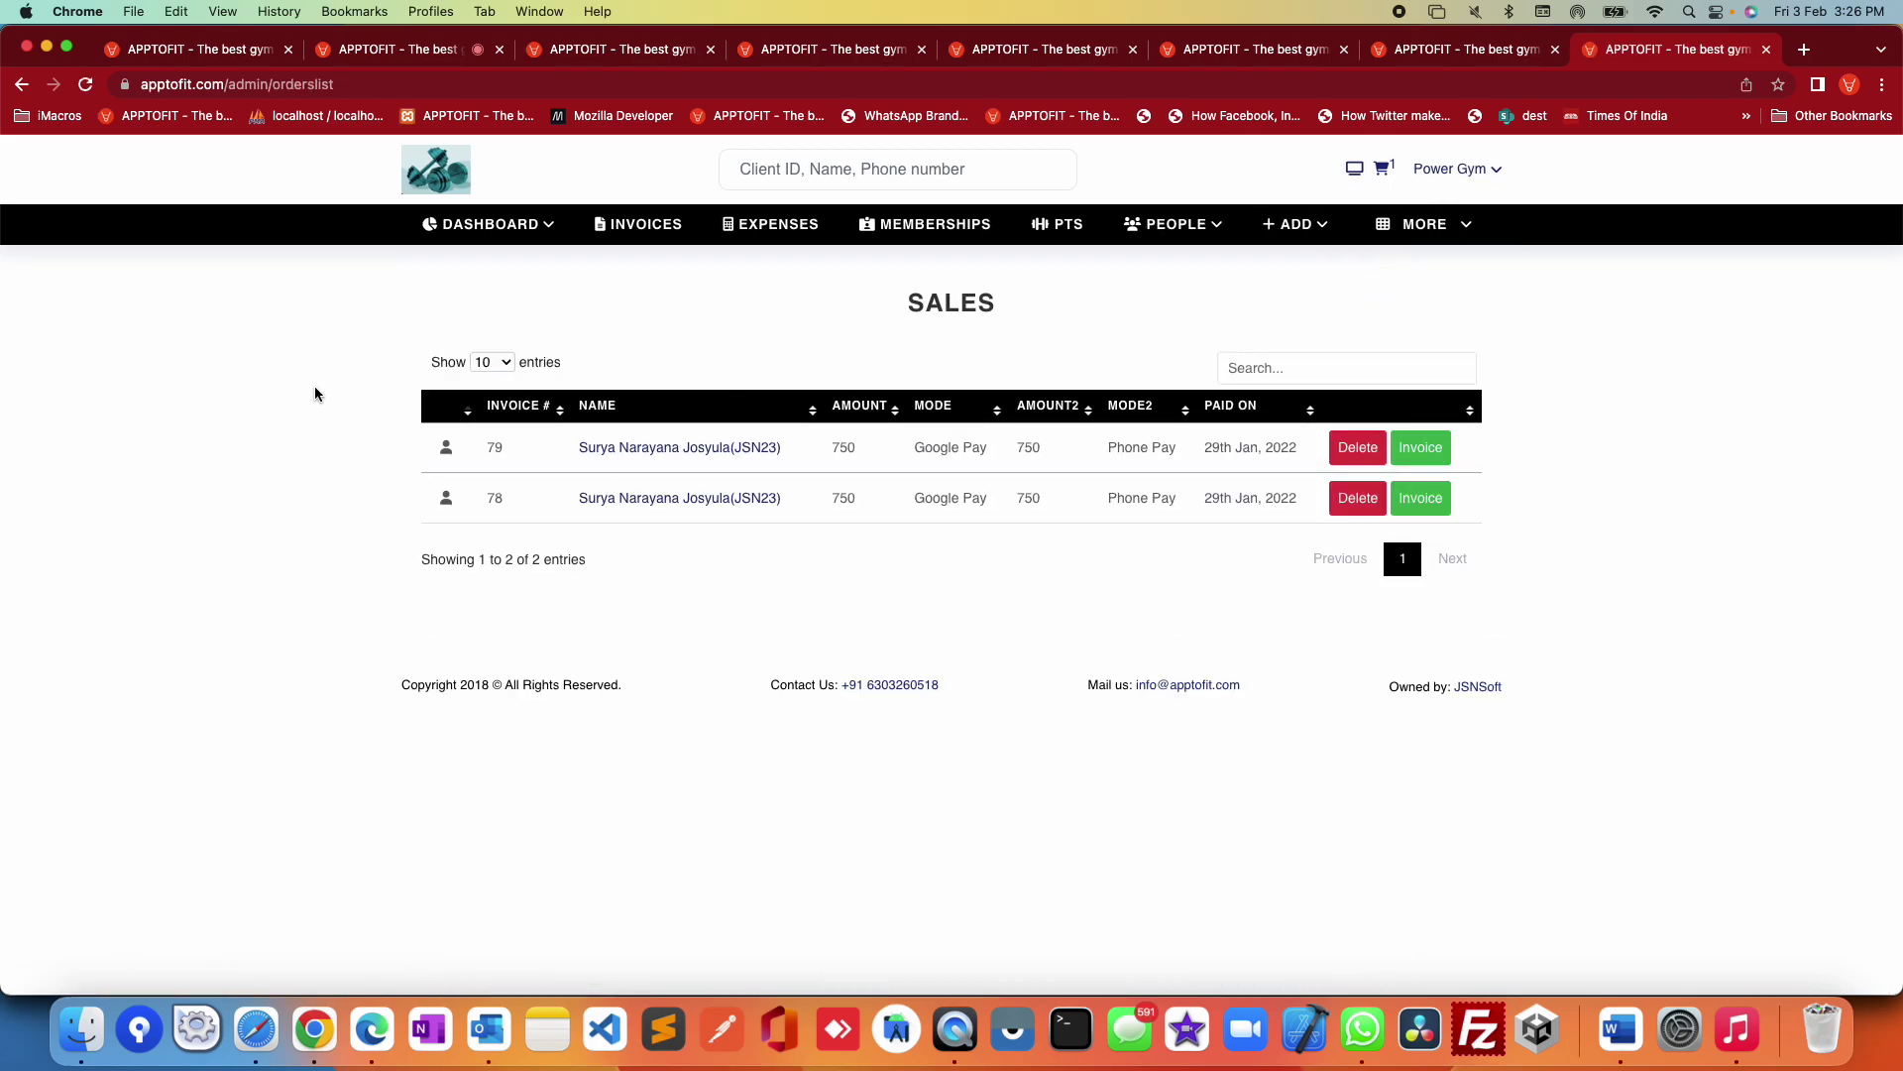
pyautogui.click(1484, 171)
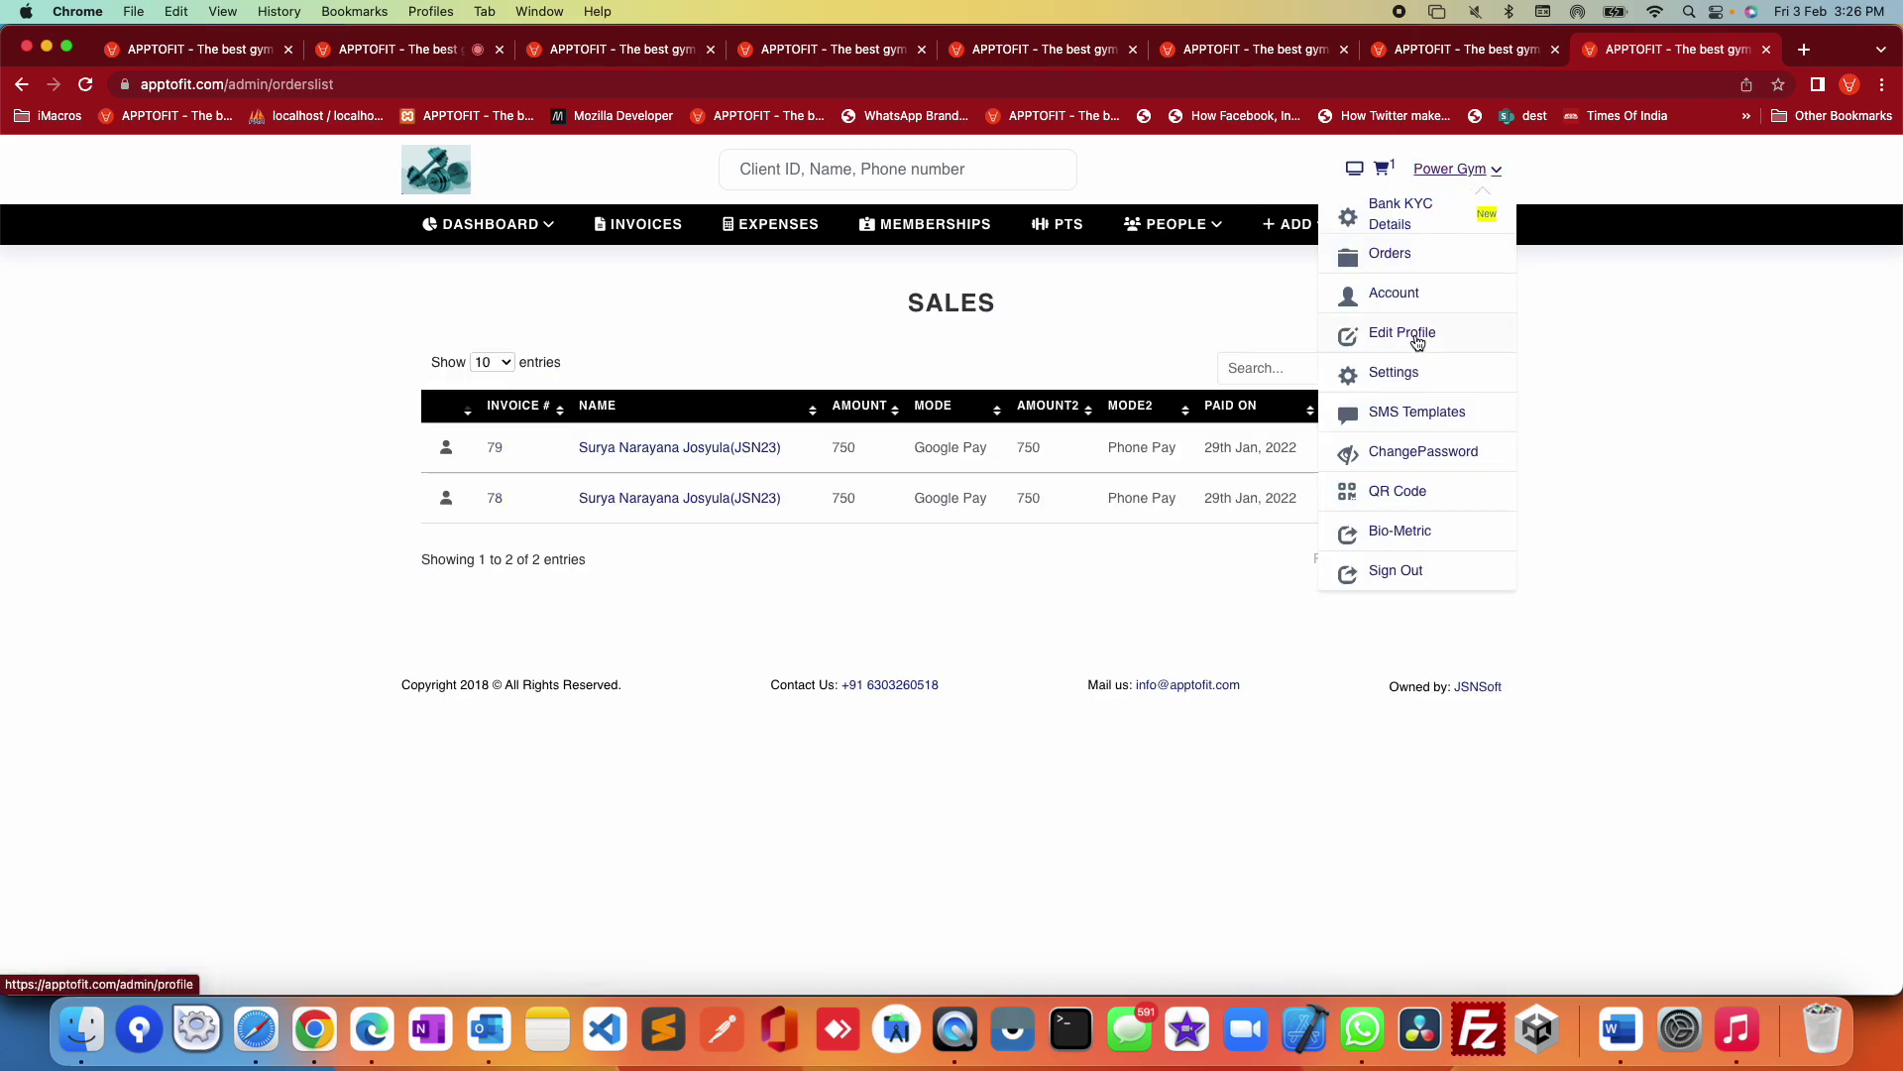
pyautogui.click(1404, 298)
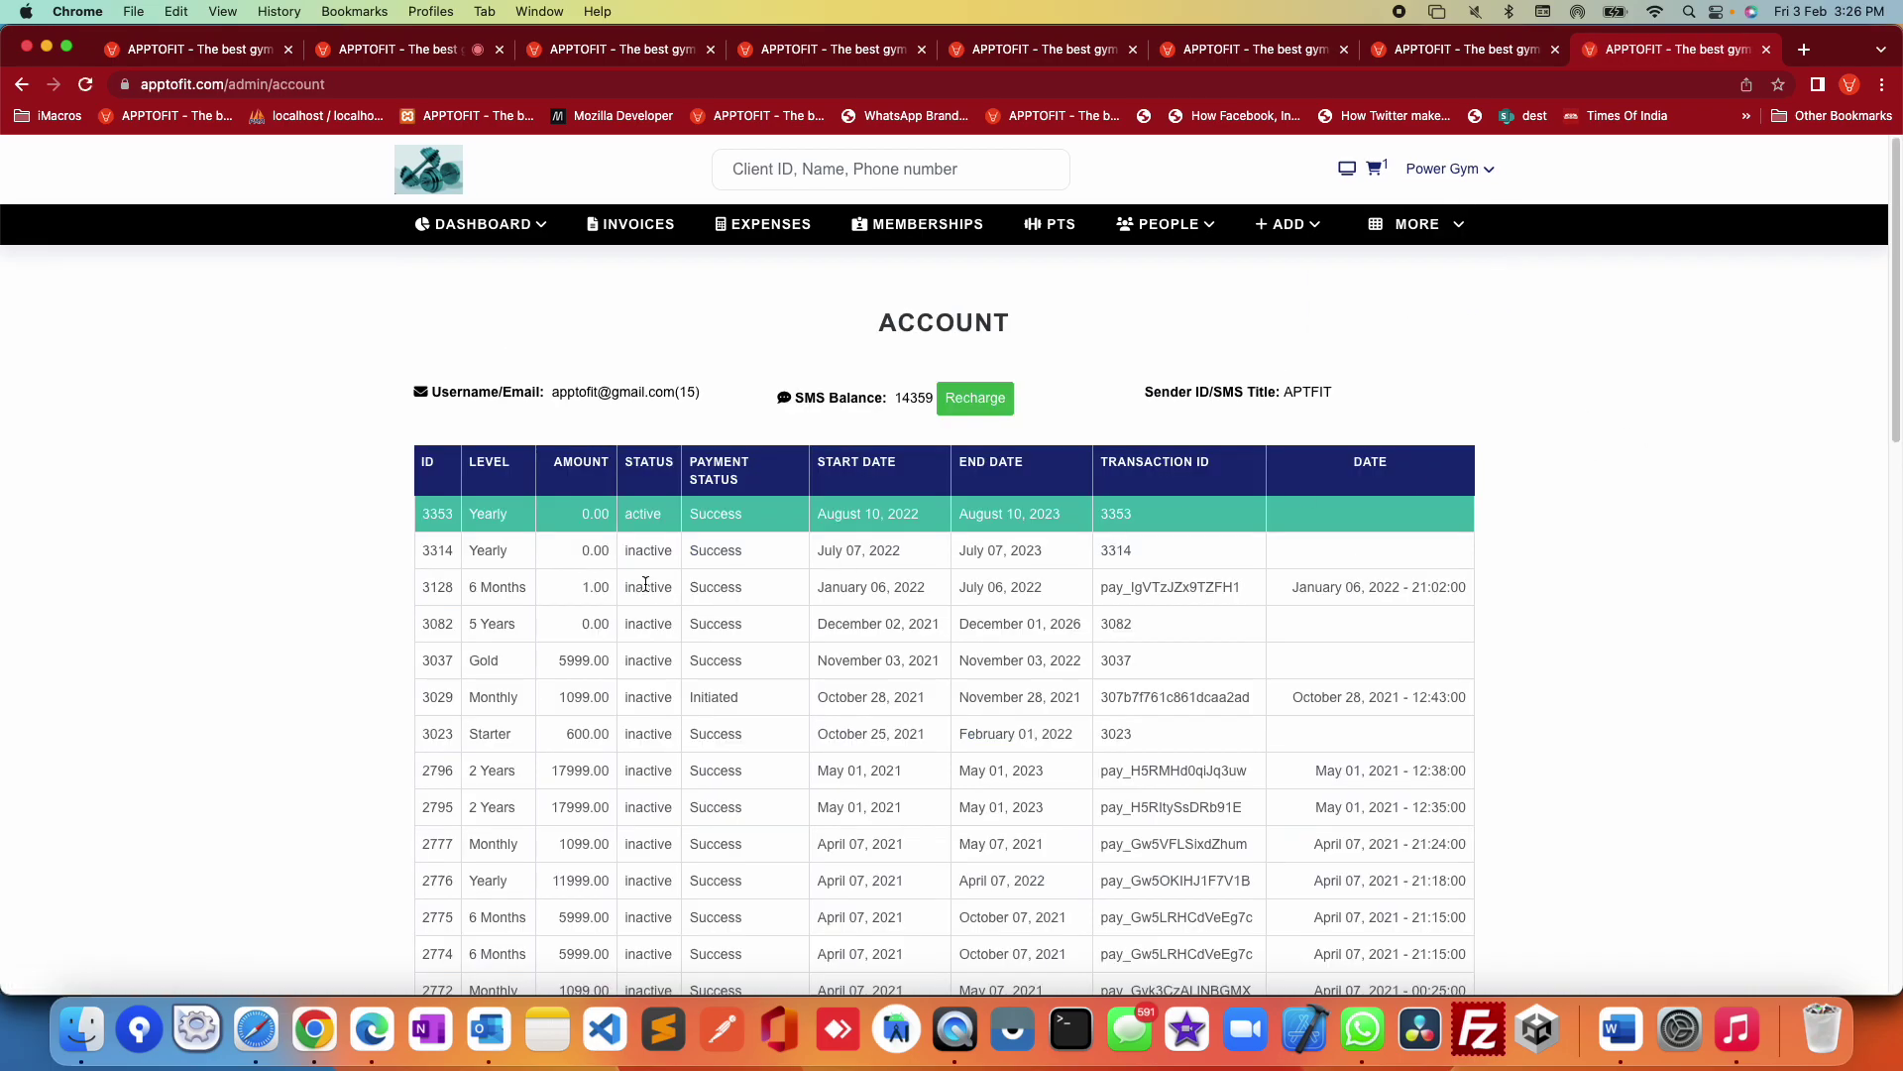
# Step: Highlight the first subscription records, then choose Edit Profile from the Power Gym menu
pyautogui.moveTo(412, 527); pyautogui.dragTo(1156, 556)
pyautogui.click(1645, 623)
pyautogui.moveTo(1466, 225)
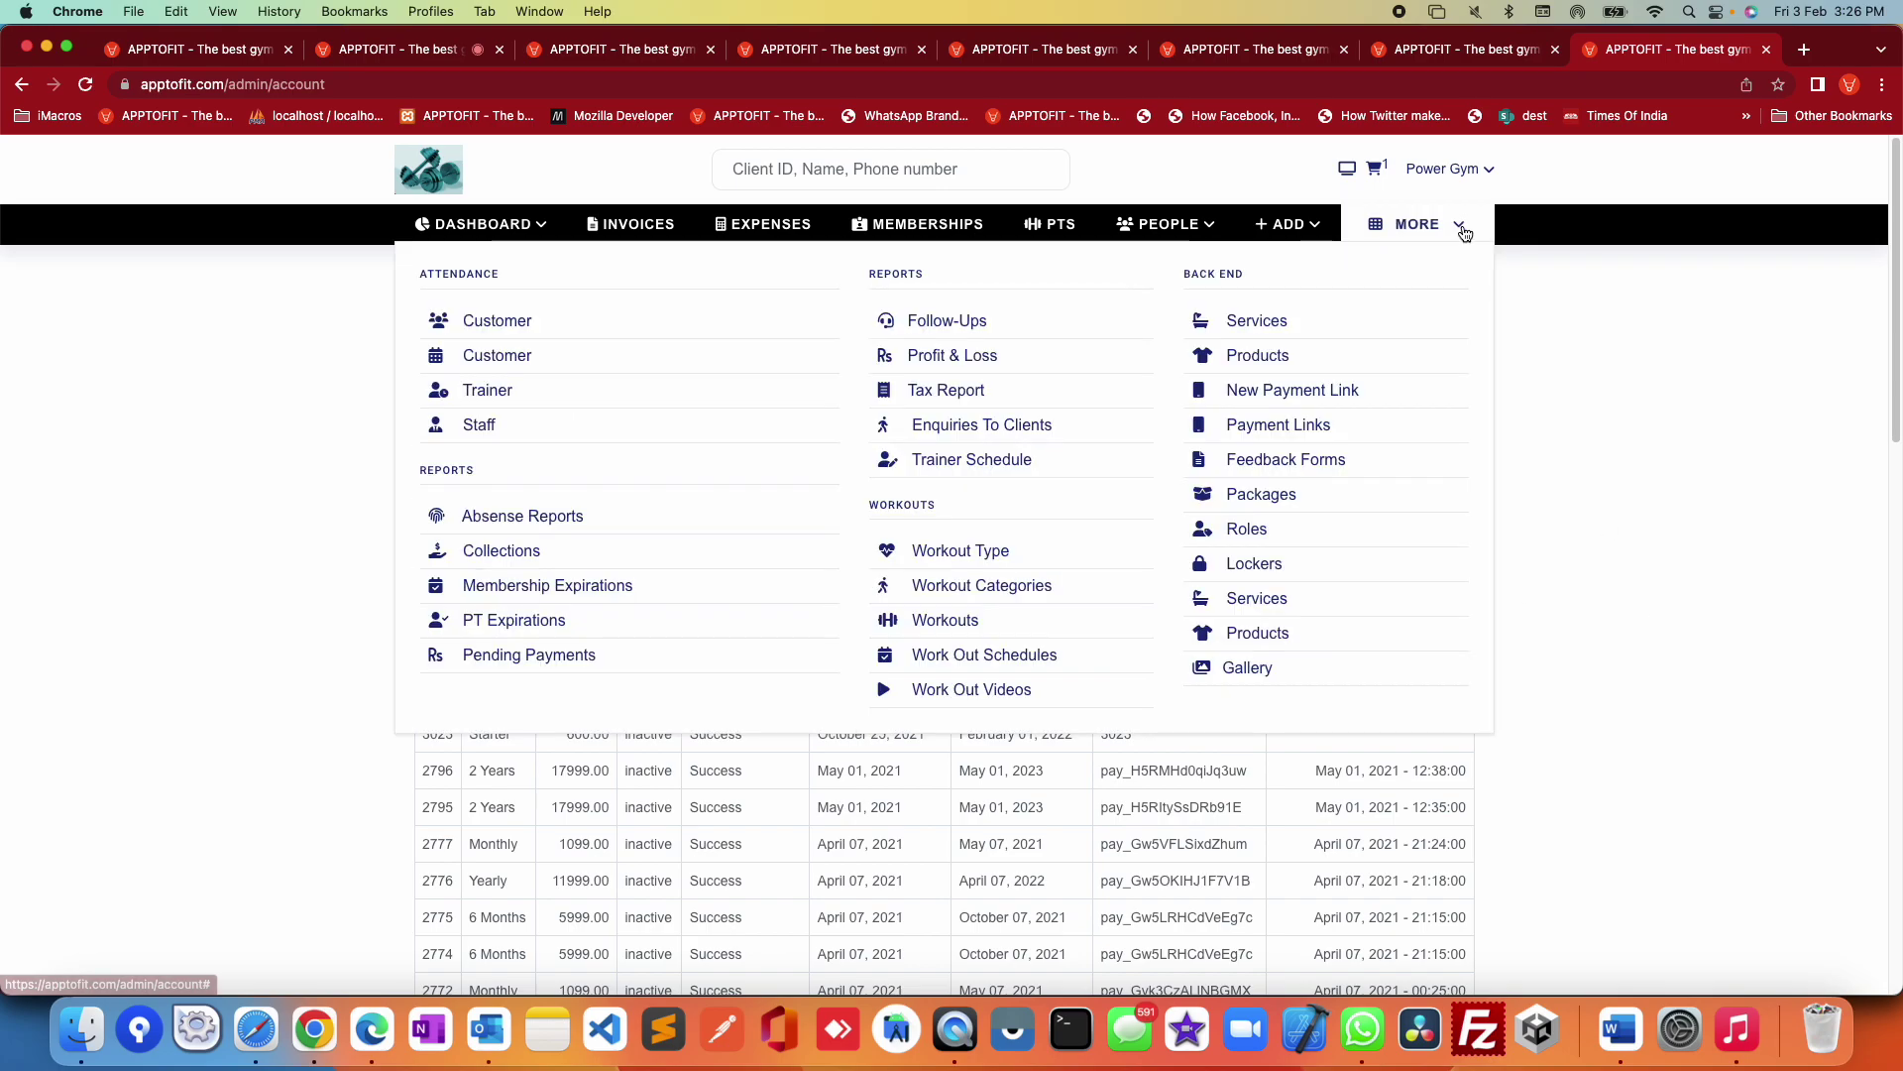
pyautogui.moveTo(1495, 186)
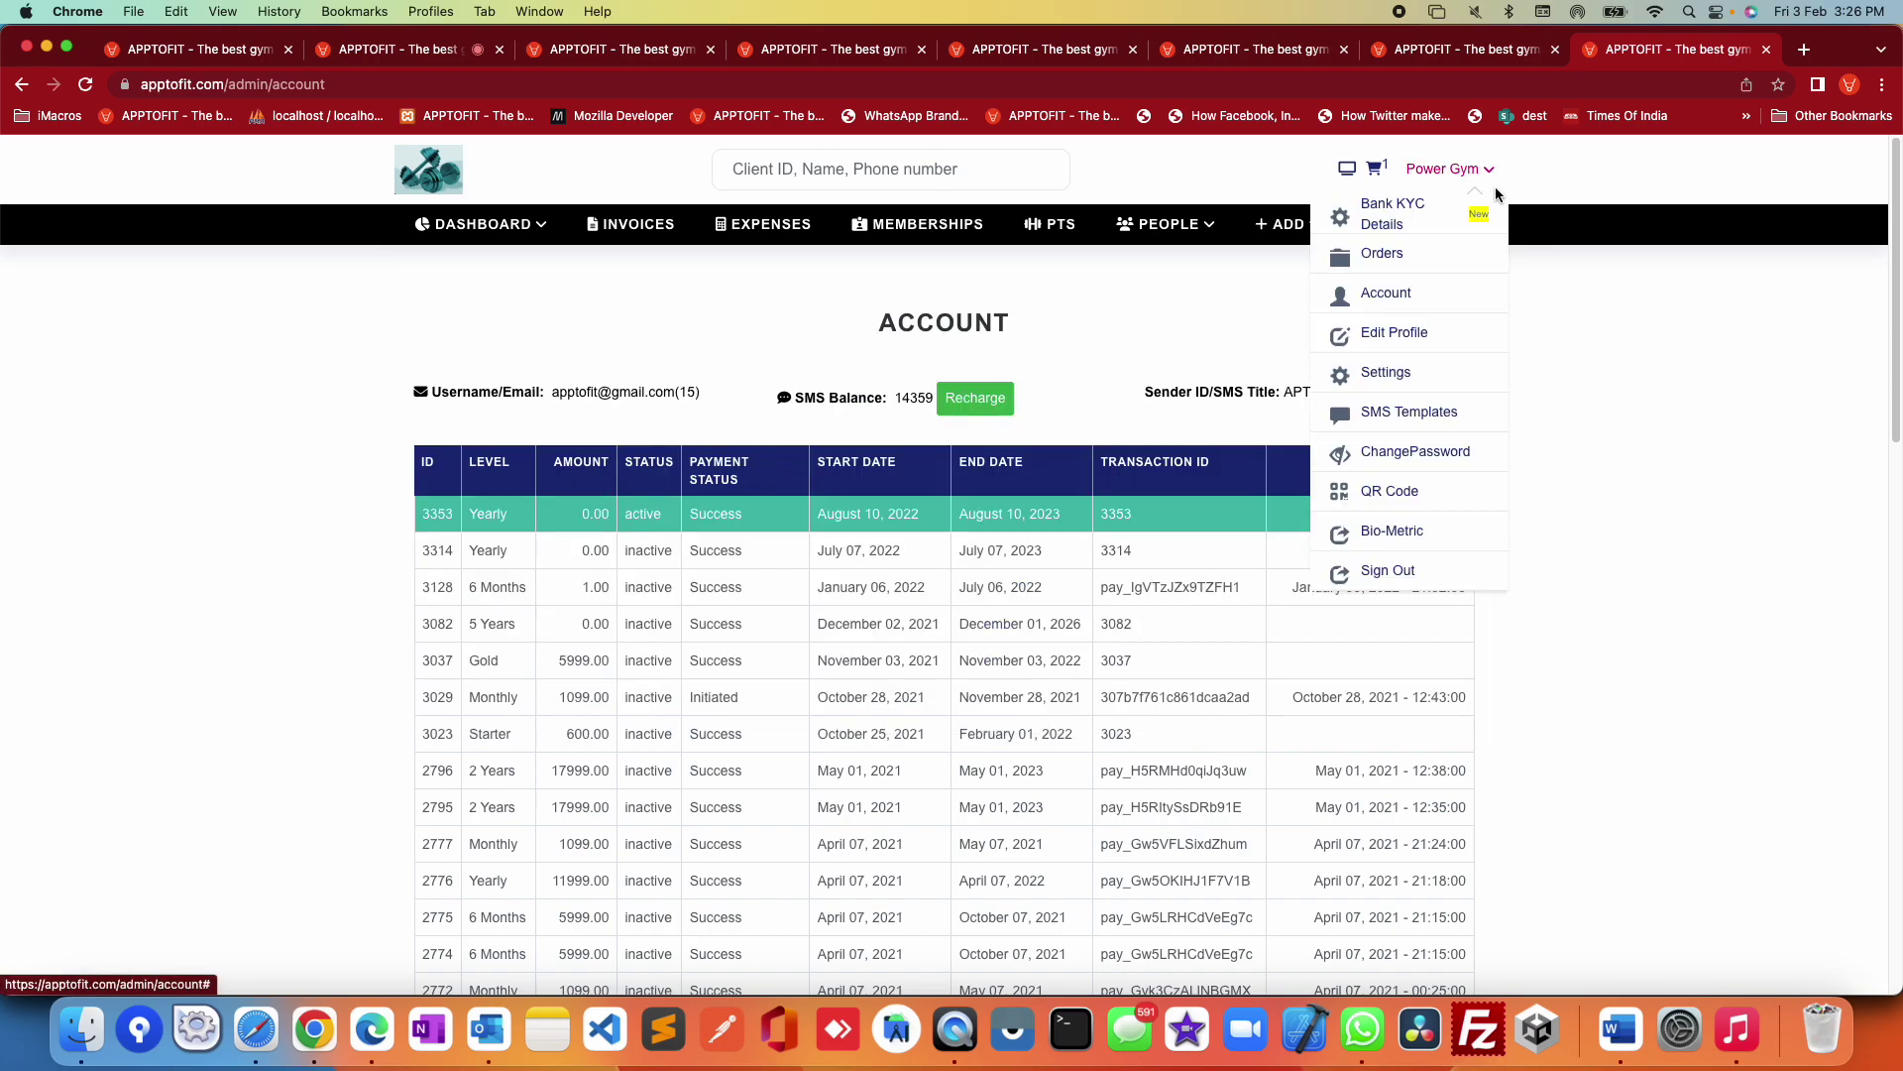
pyautogui.click(1394, 338)
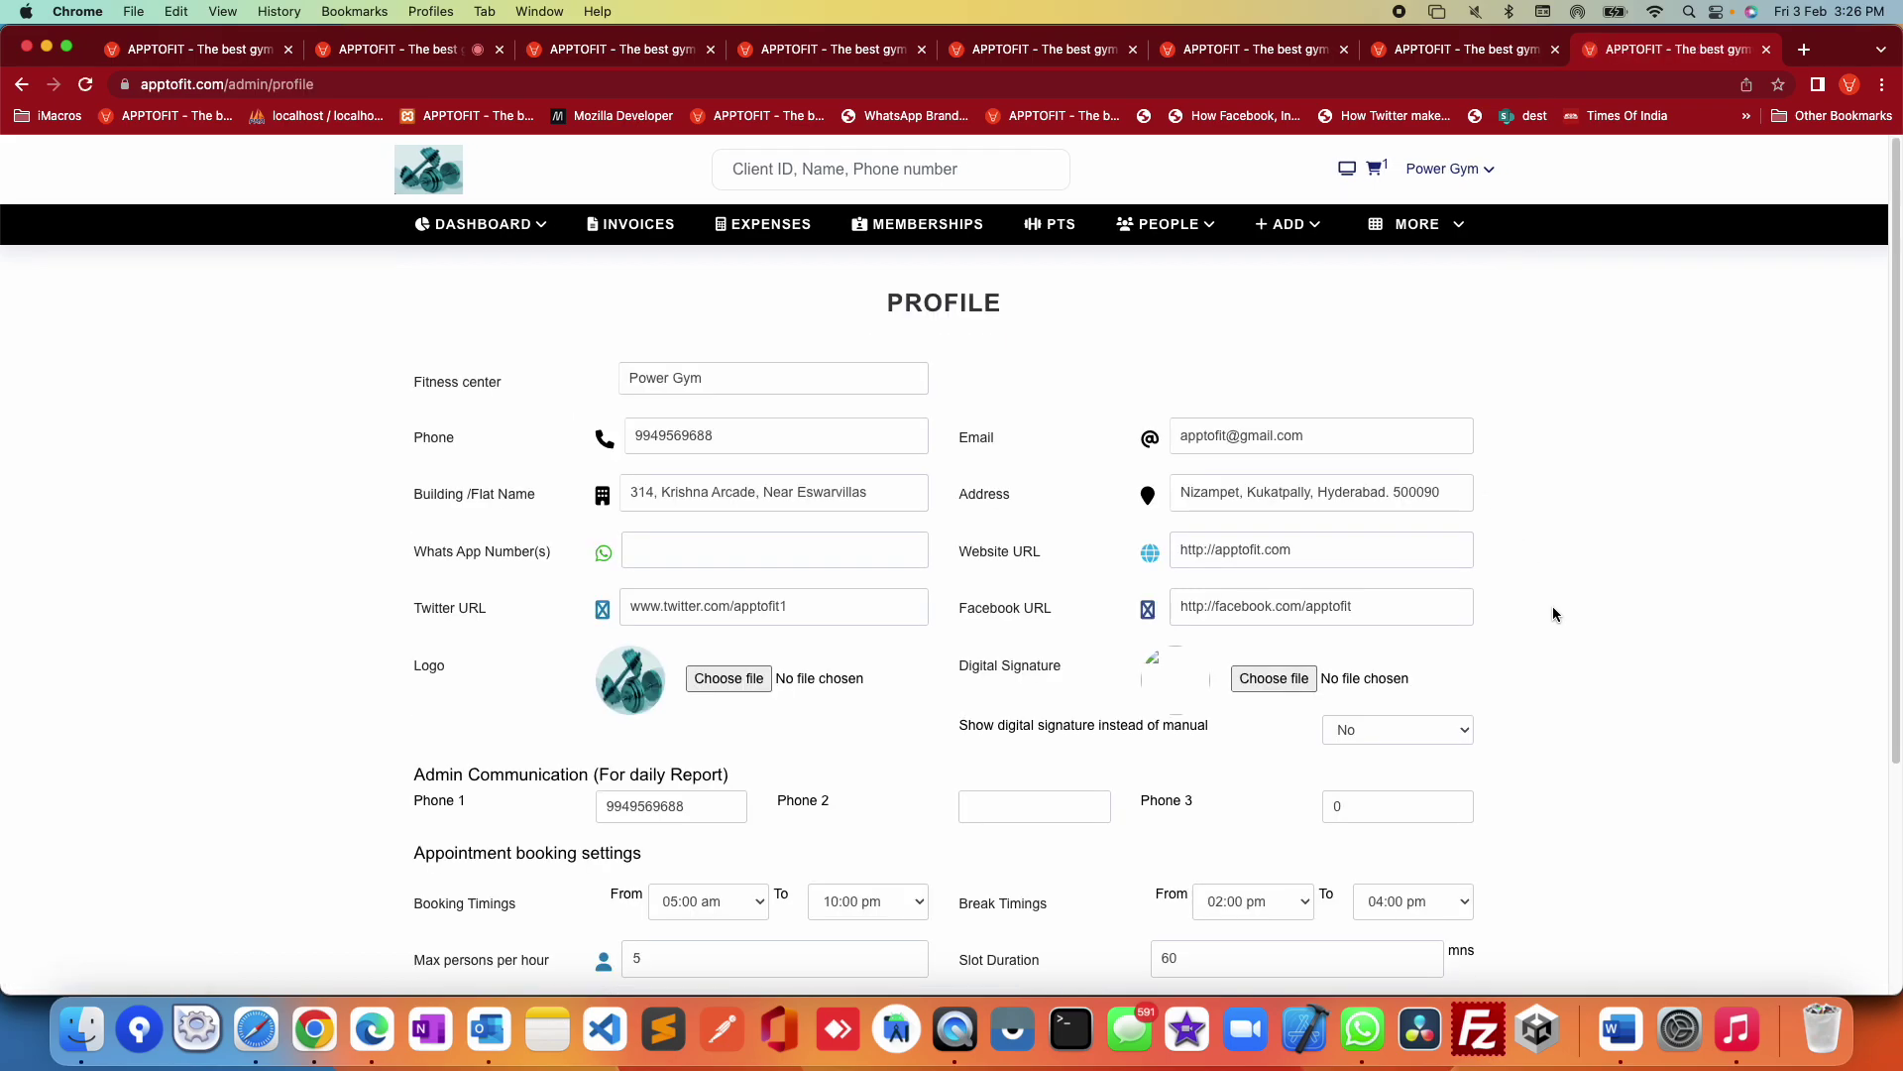
# Step: Scroll the profile, highlighting the contact details and admin communication phone numbers
pyautogui.scroll(-1, 1552, 615)
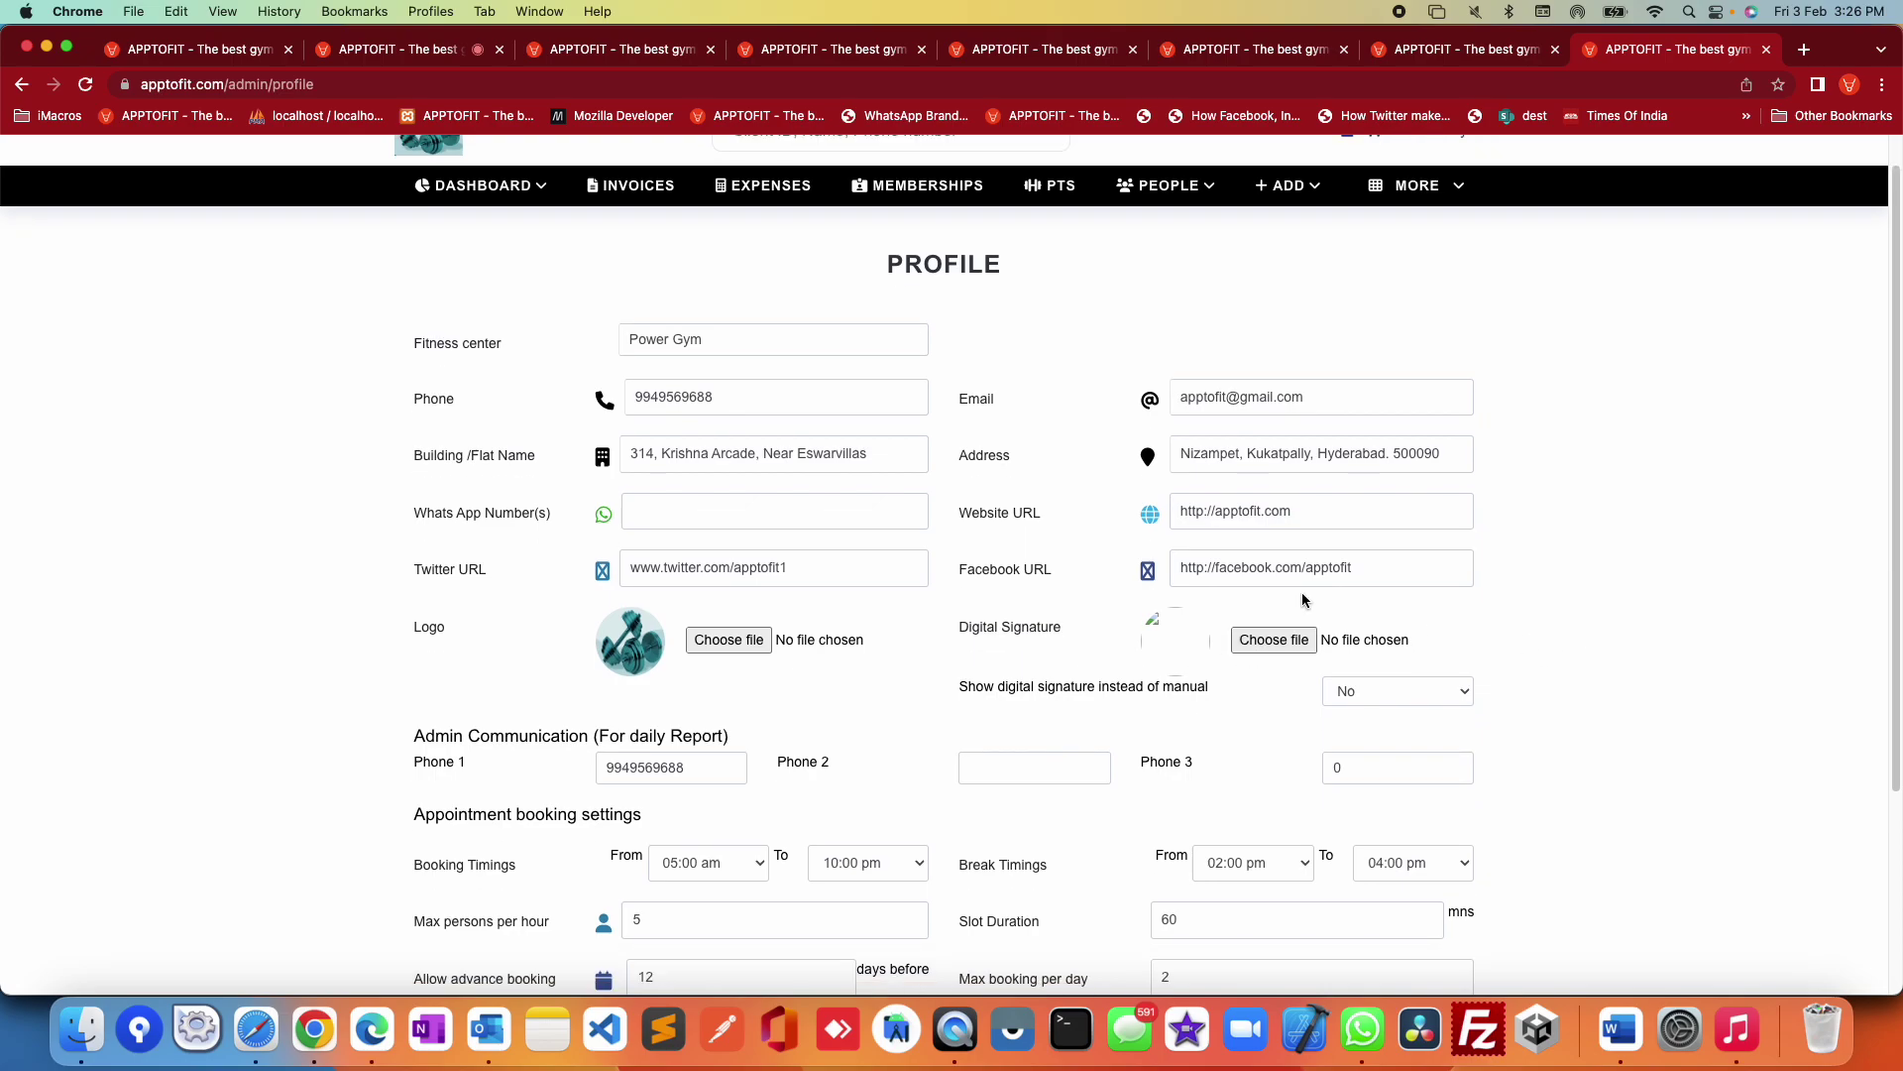
pyautogui.moveTo(412, 327); pyautogui.dragTo(1539, 696)
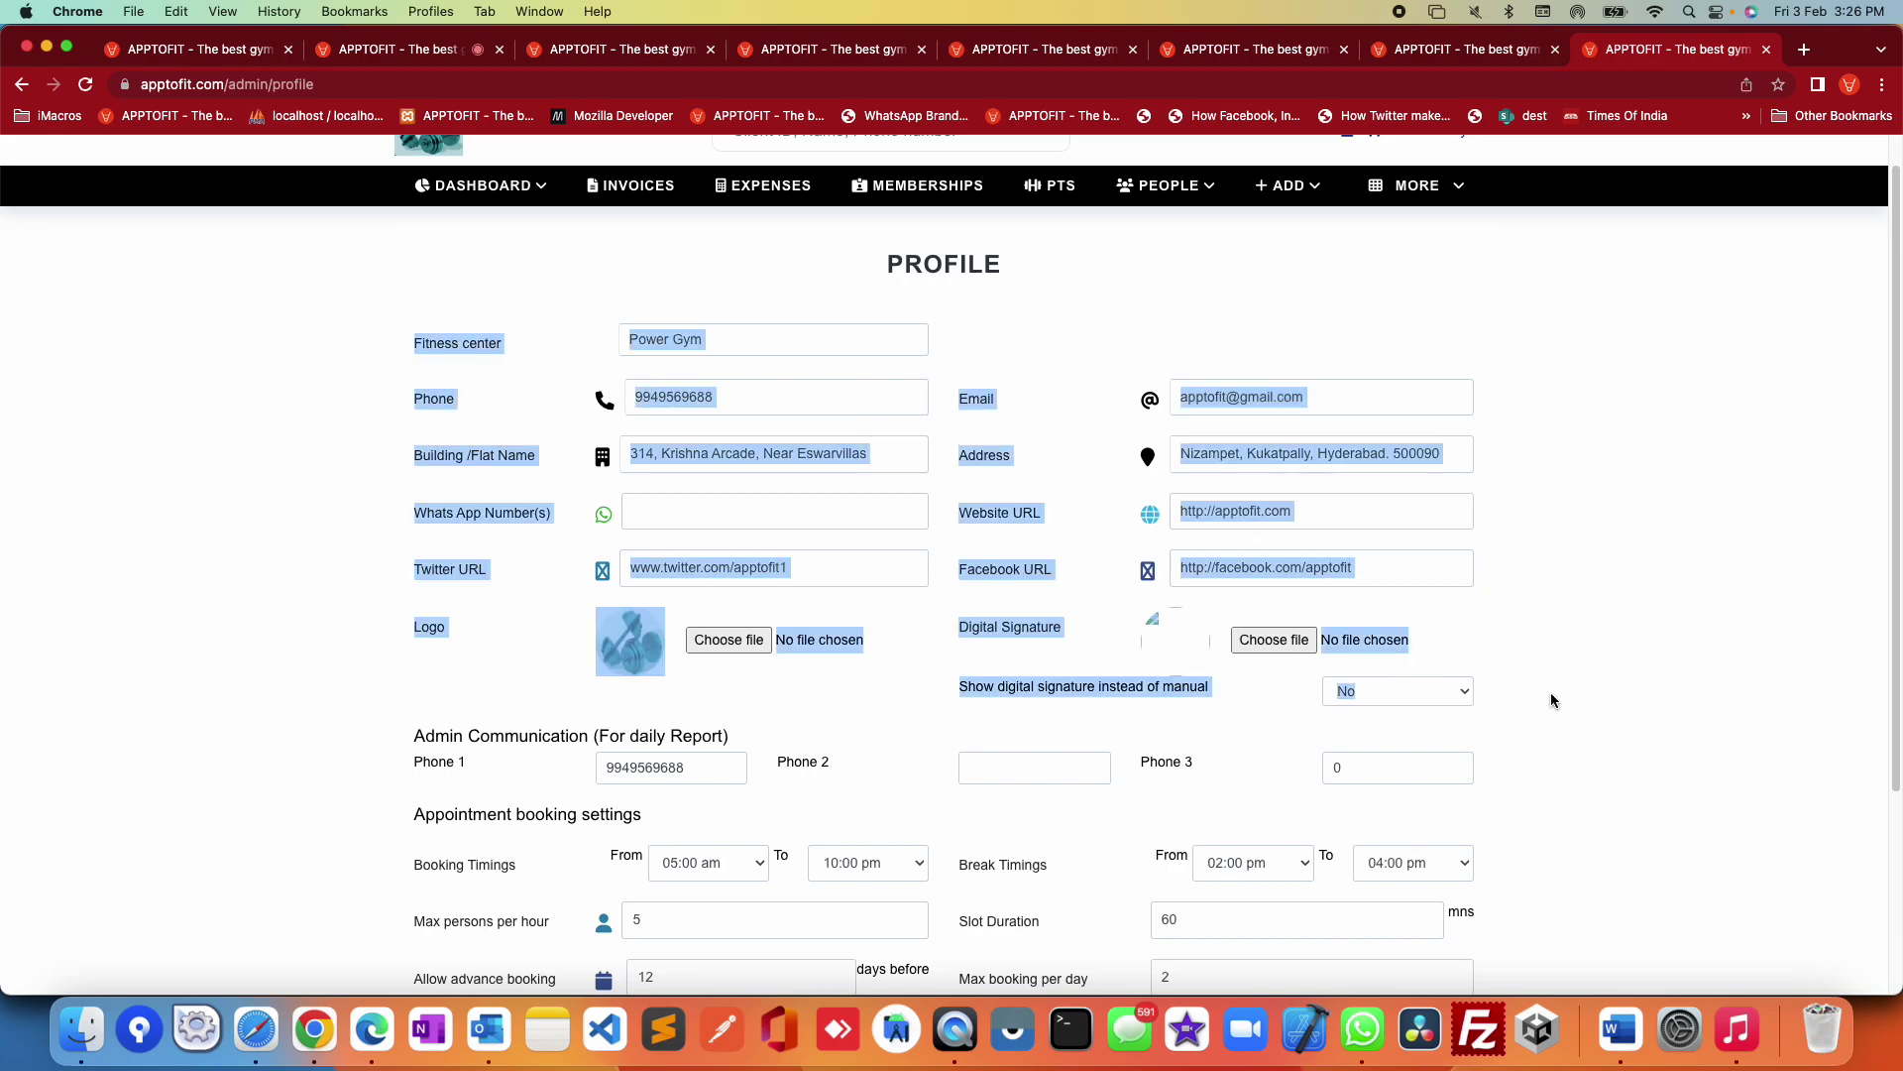
pyautogui.click(1602, 684)
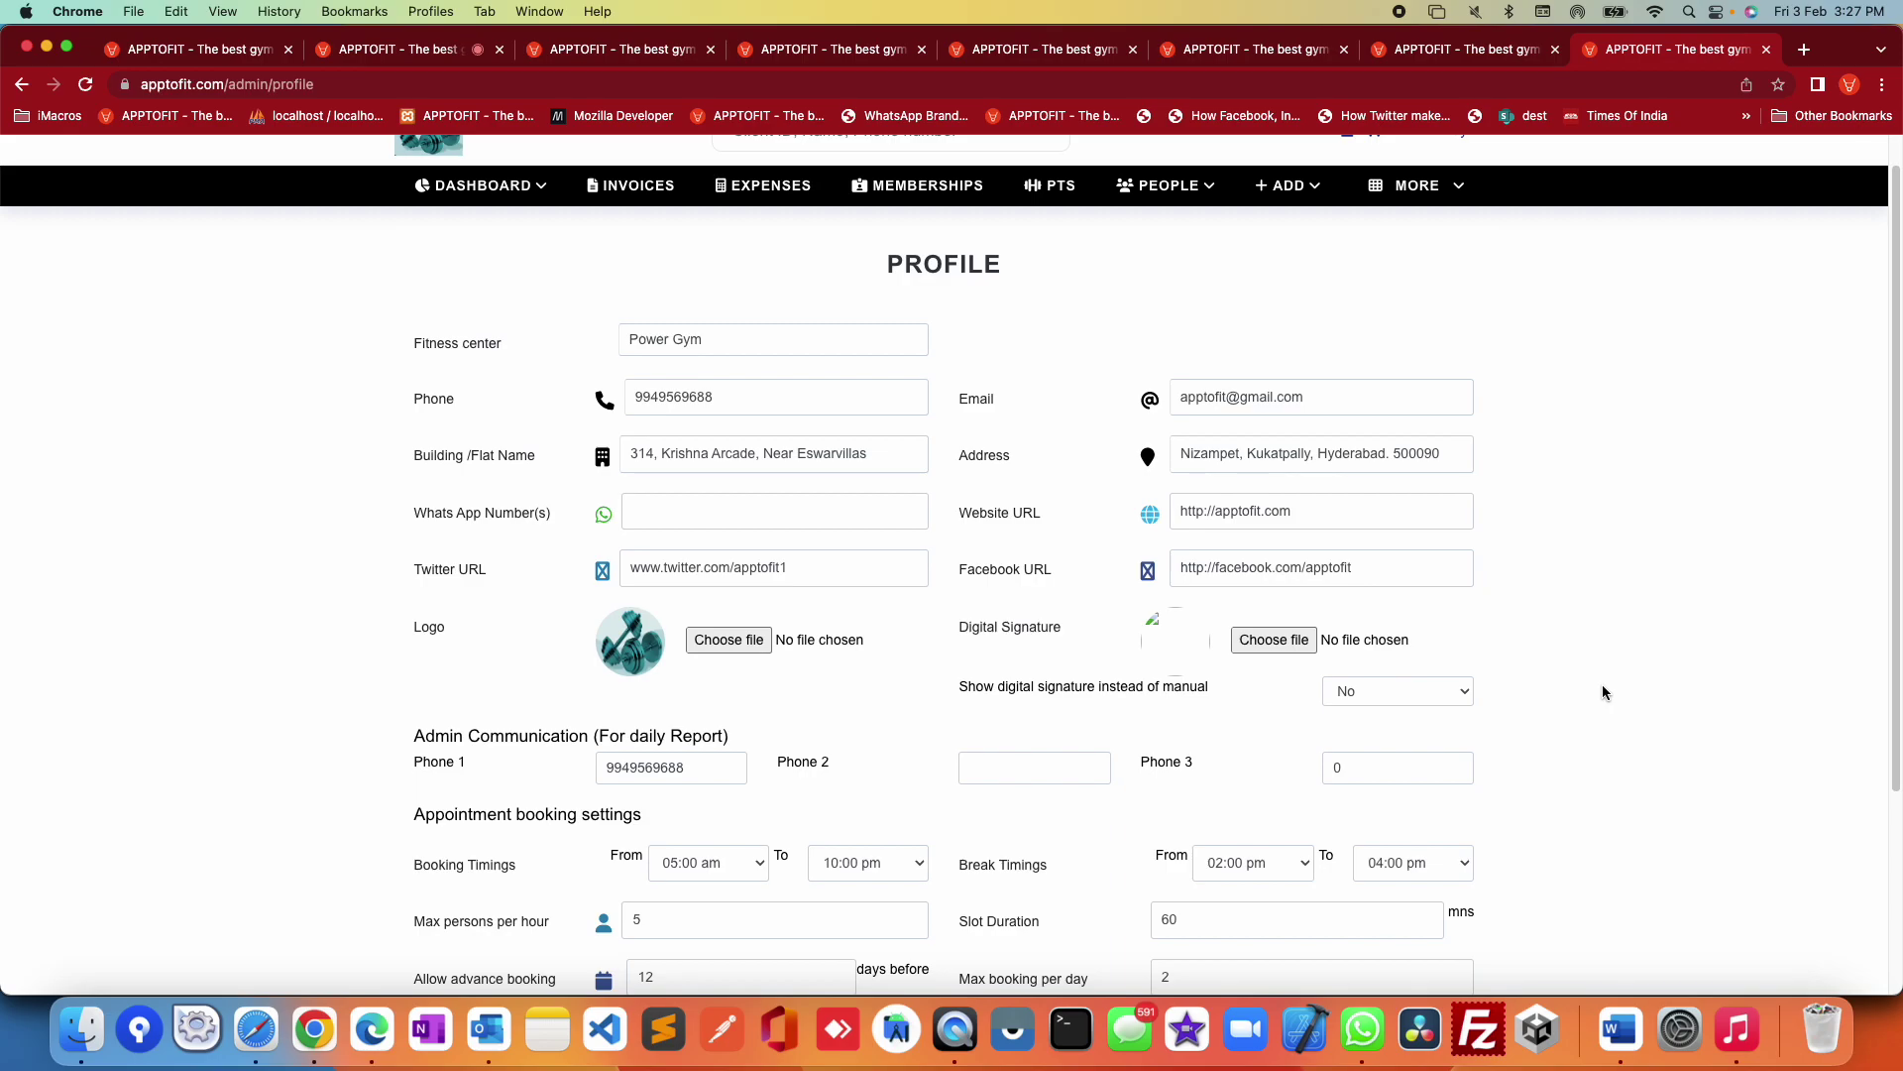
pyautogui.scroll(-3, 1600, 694)
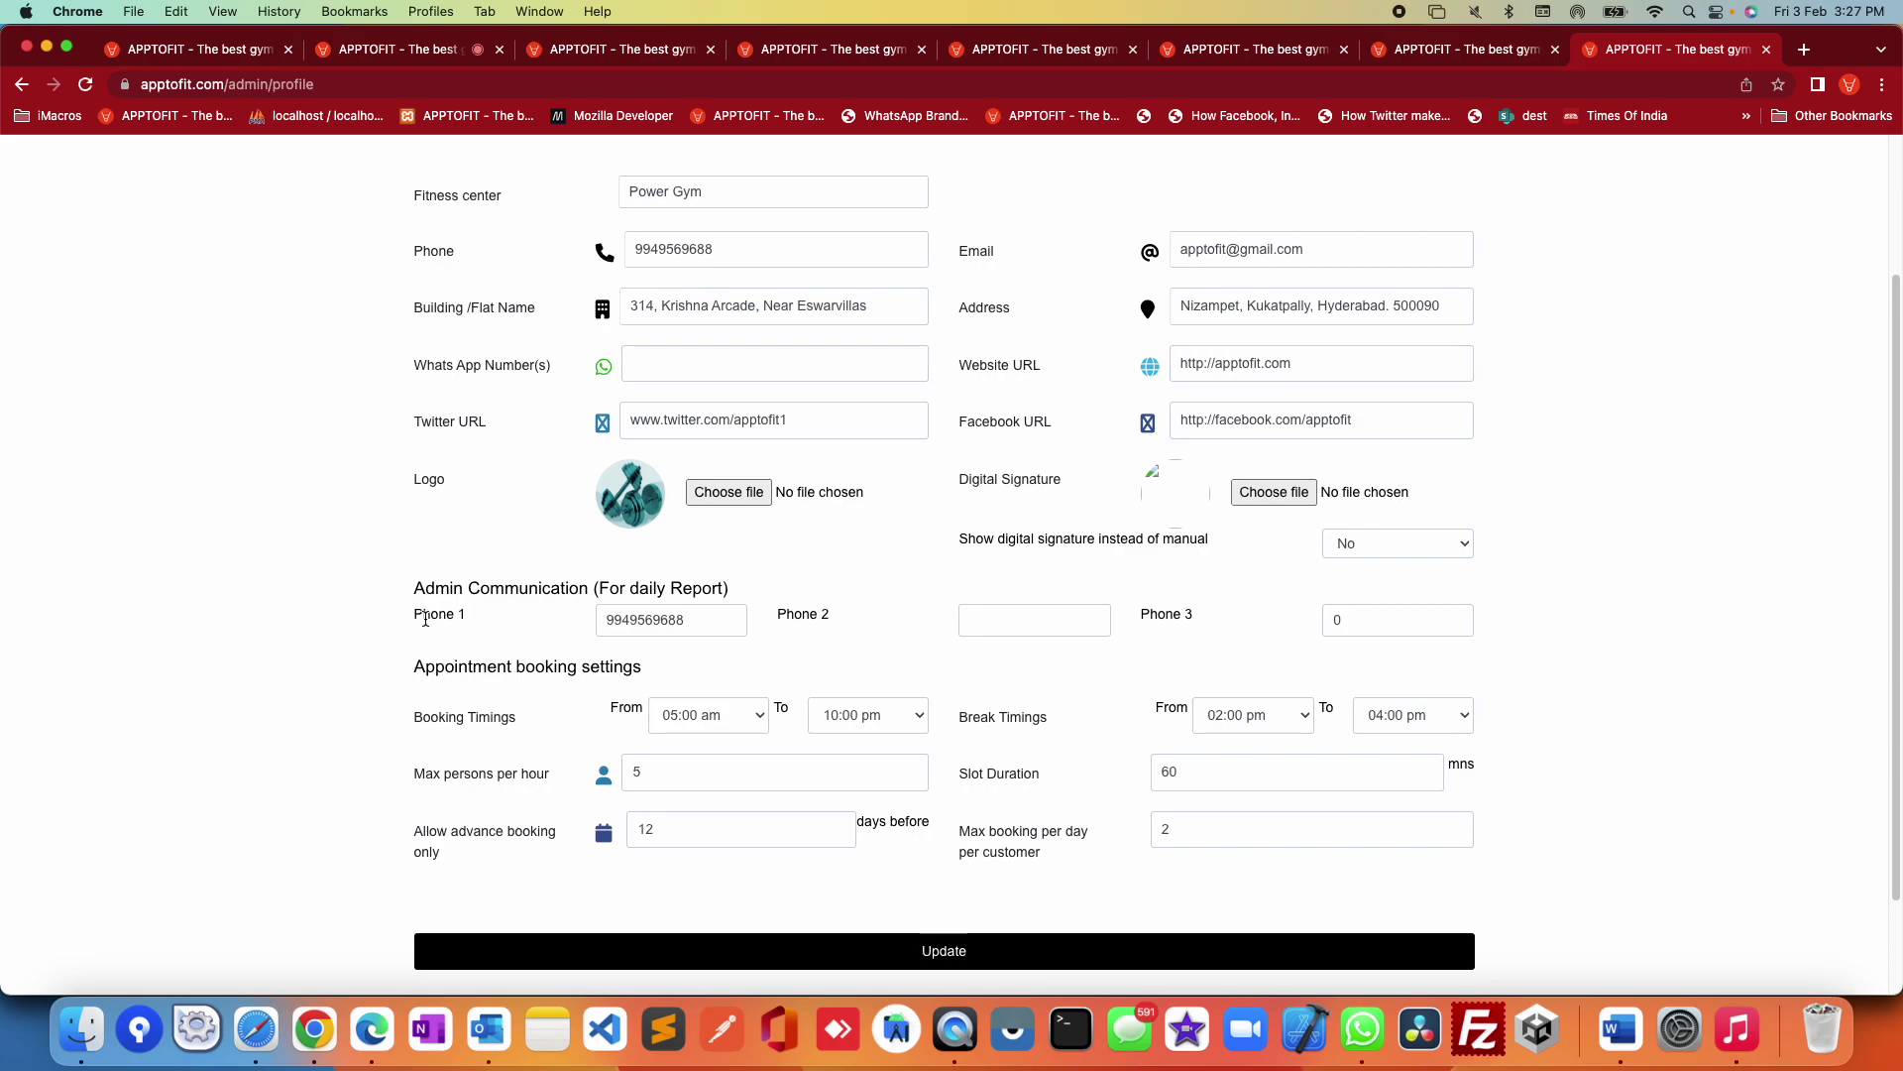
pyautogui.moveTo(414, 589); pyautogui.dragTo(1315, 610)
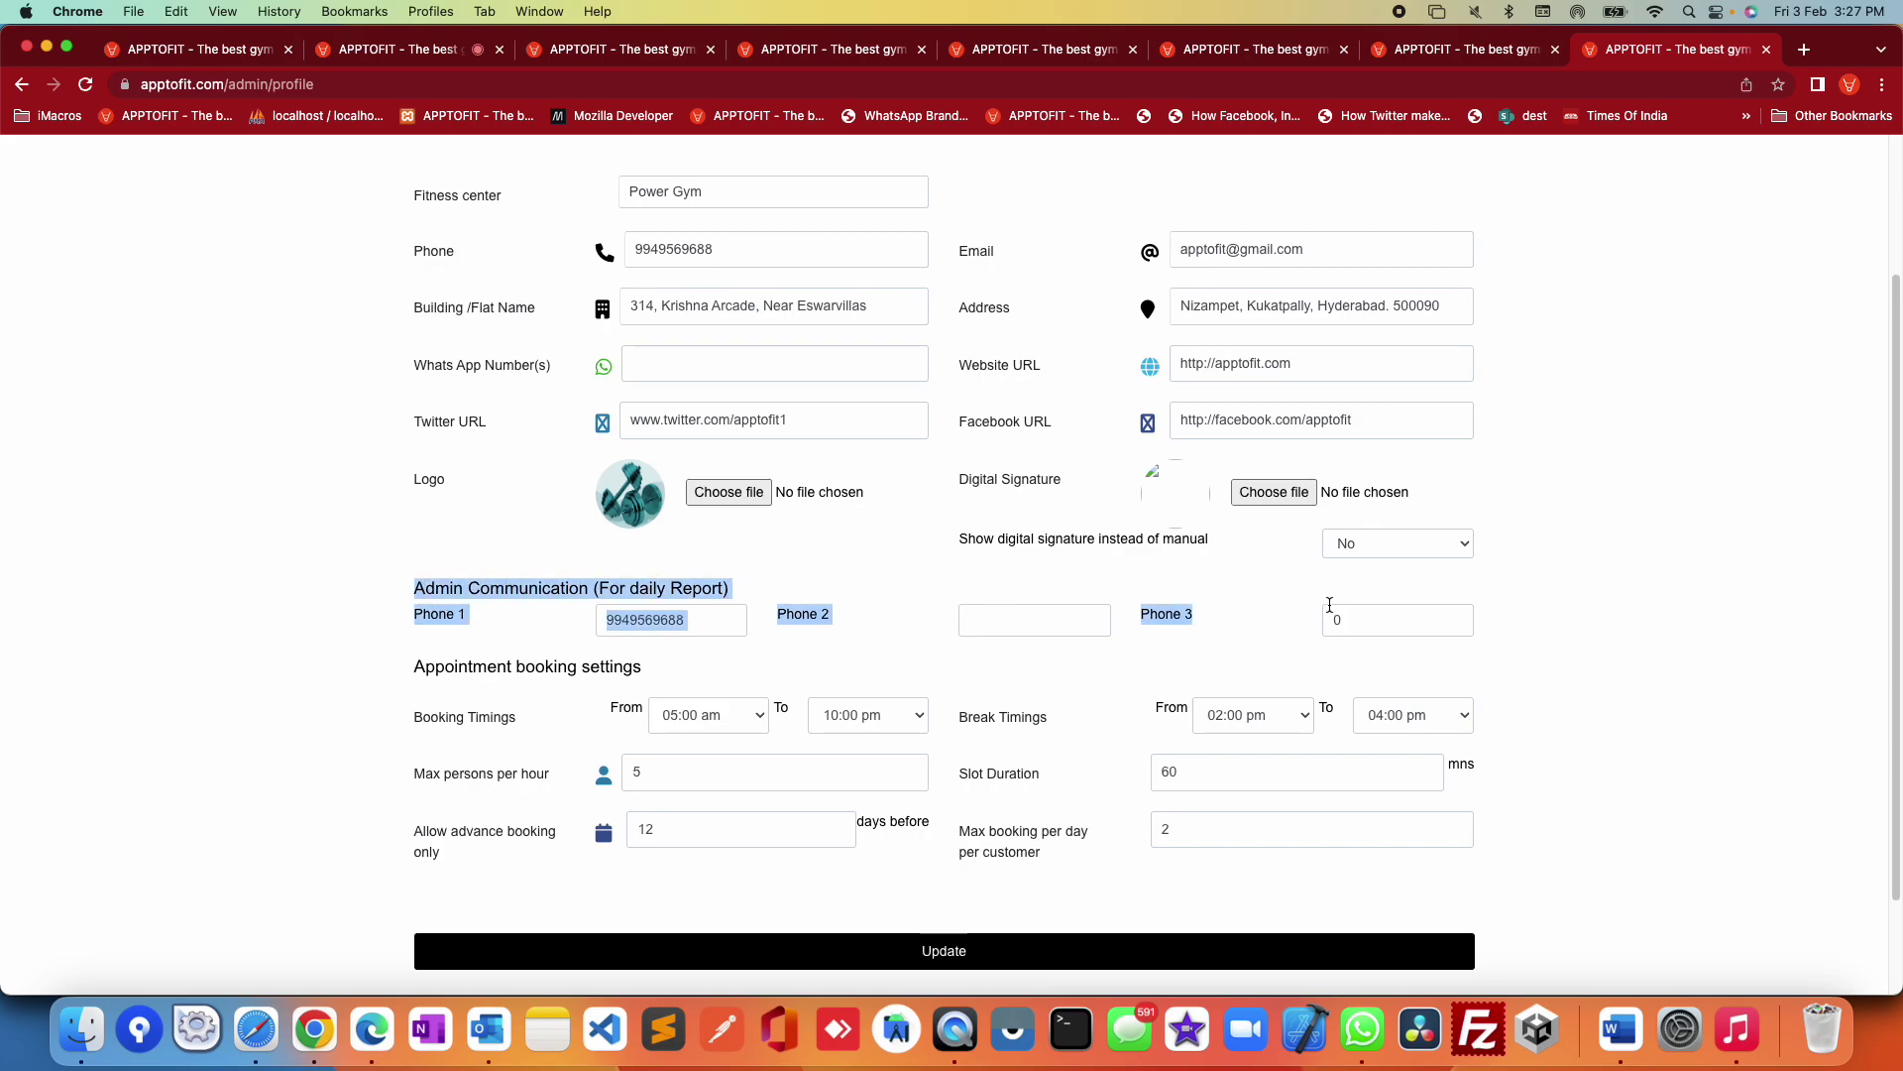
pyautogui.click(1603, 711)
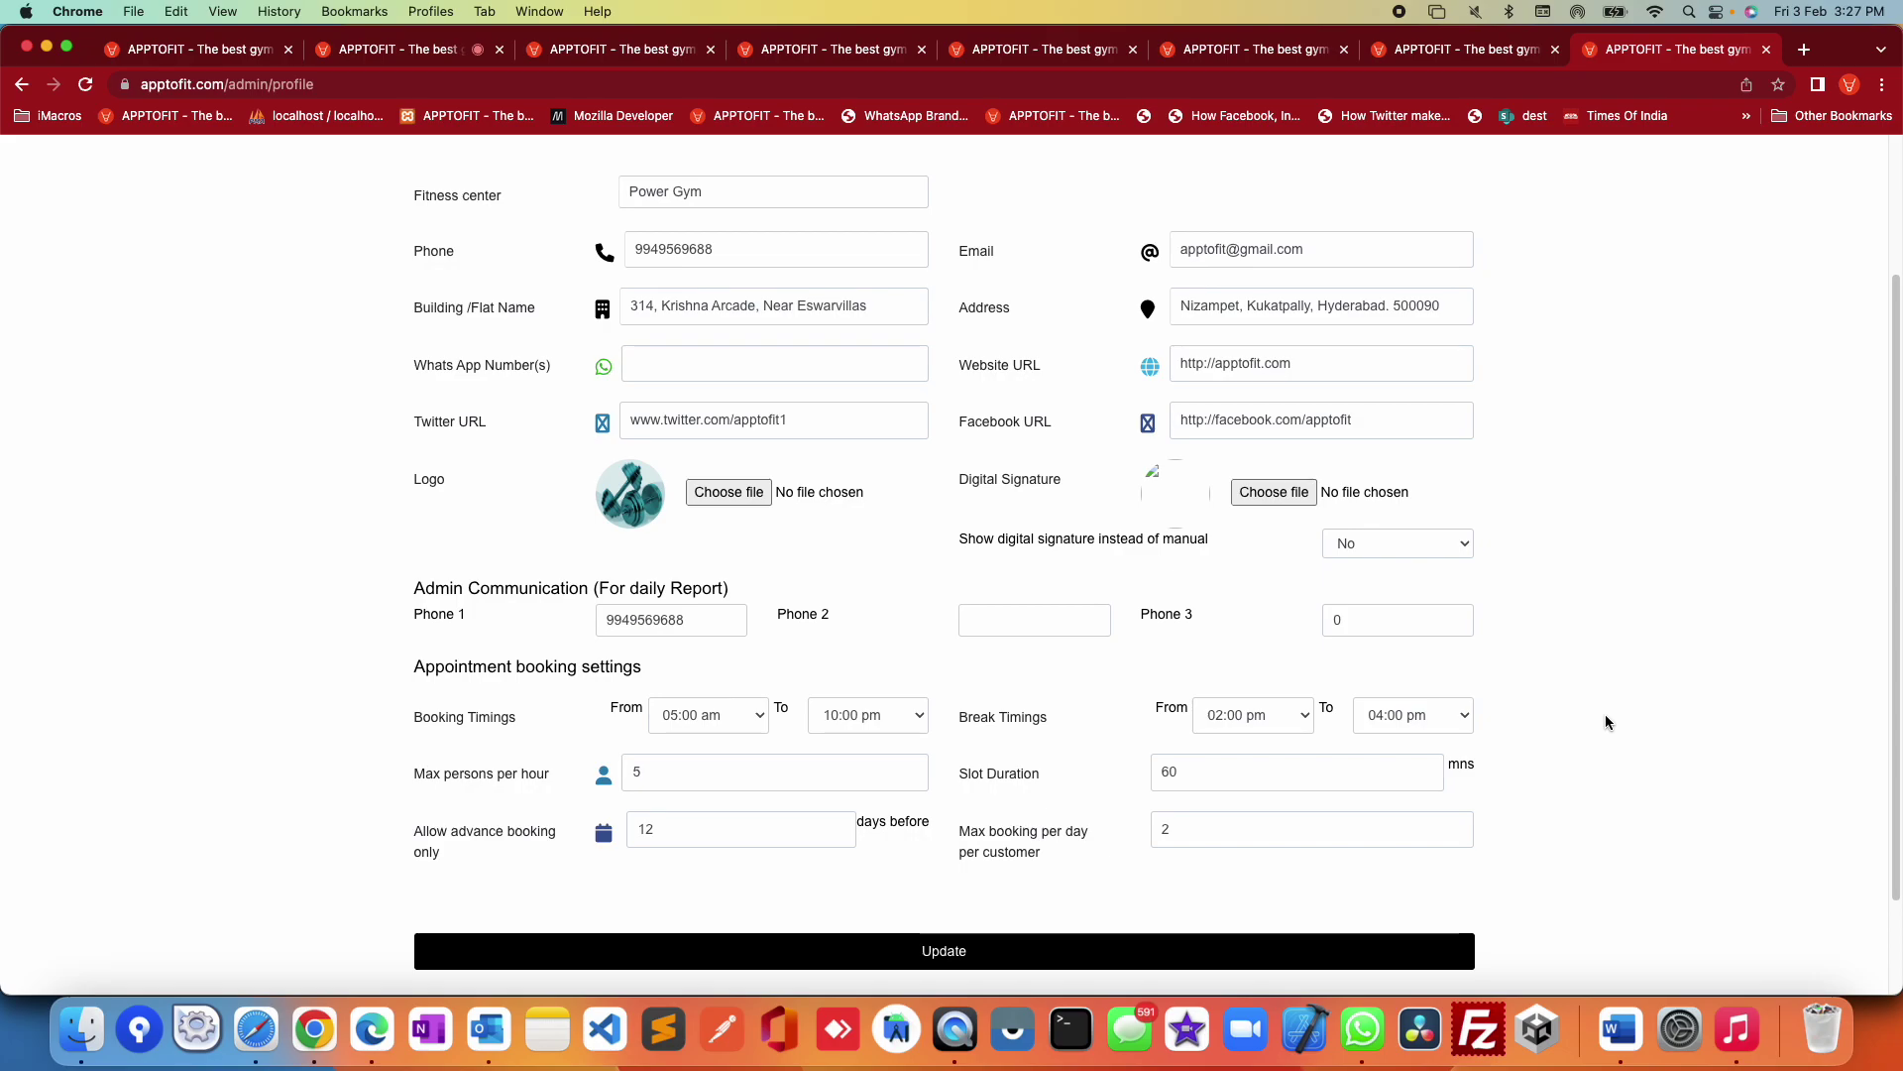
# Step: Step focus through the Phone 1, Phone 2 and Phone 3 fields twice
pyautogui.click(694, 619)
pyautogui.click(1033, 622)
pyautogui.click(1376, 624)
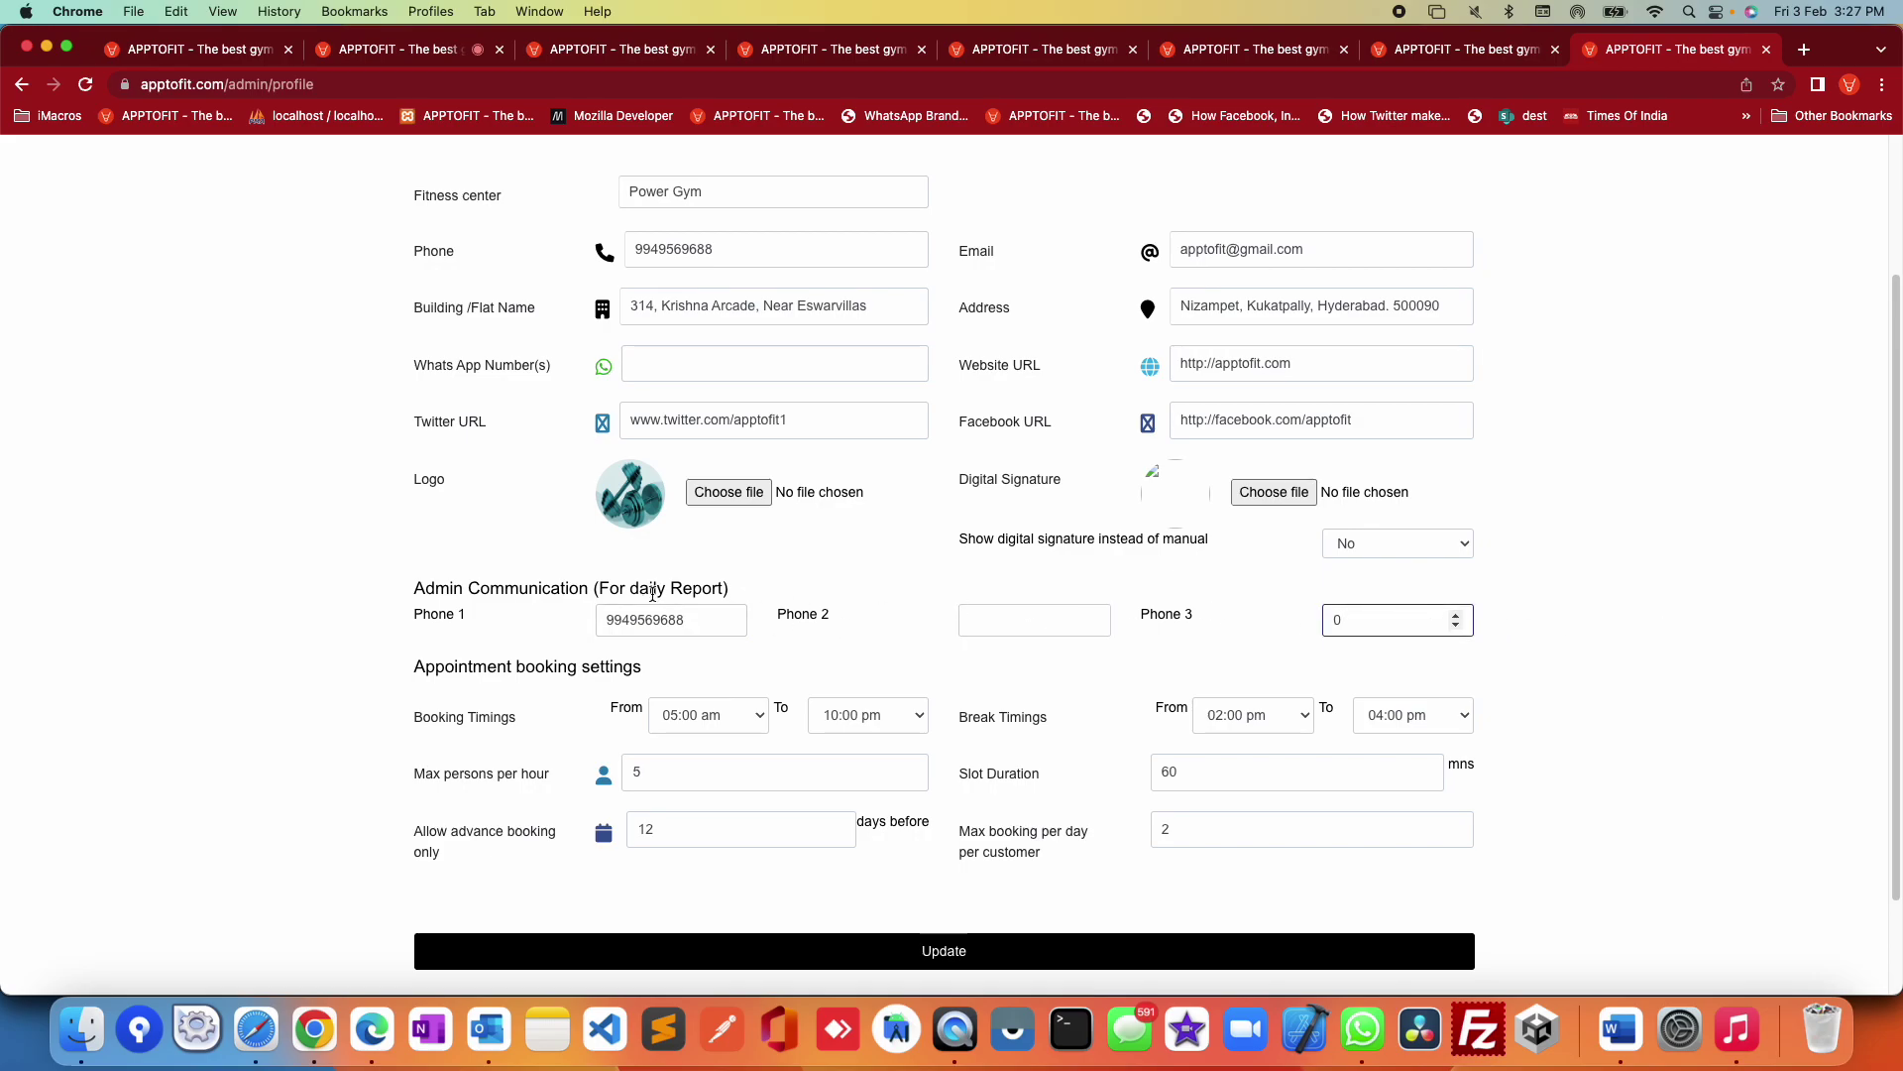
pyautogui.click(694, 615)
pyautogui.click(1000, 615)
pyautogui.click(1342, 614)
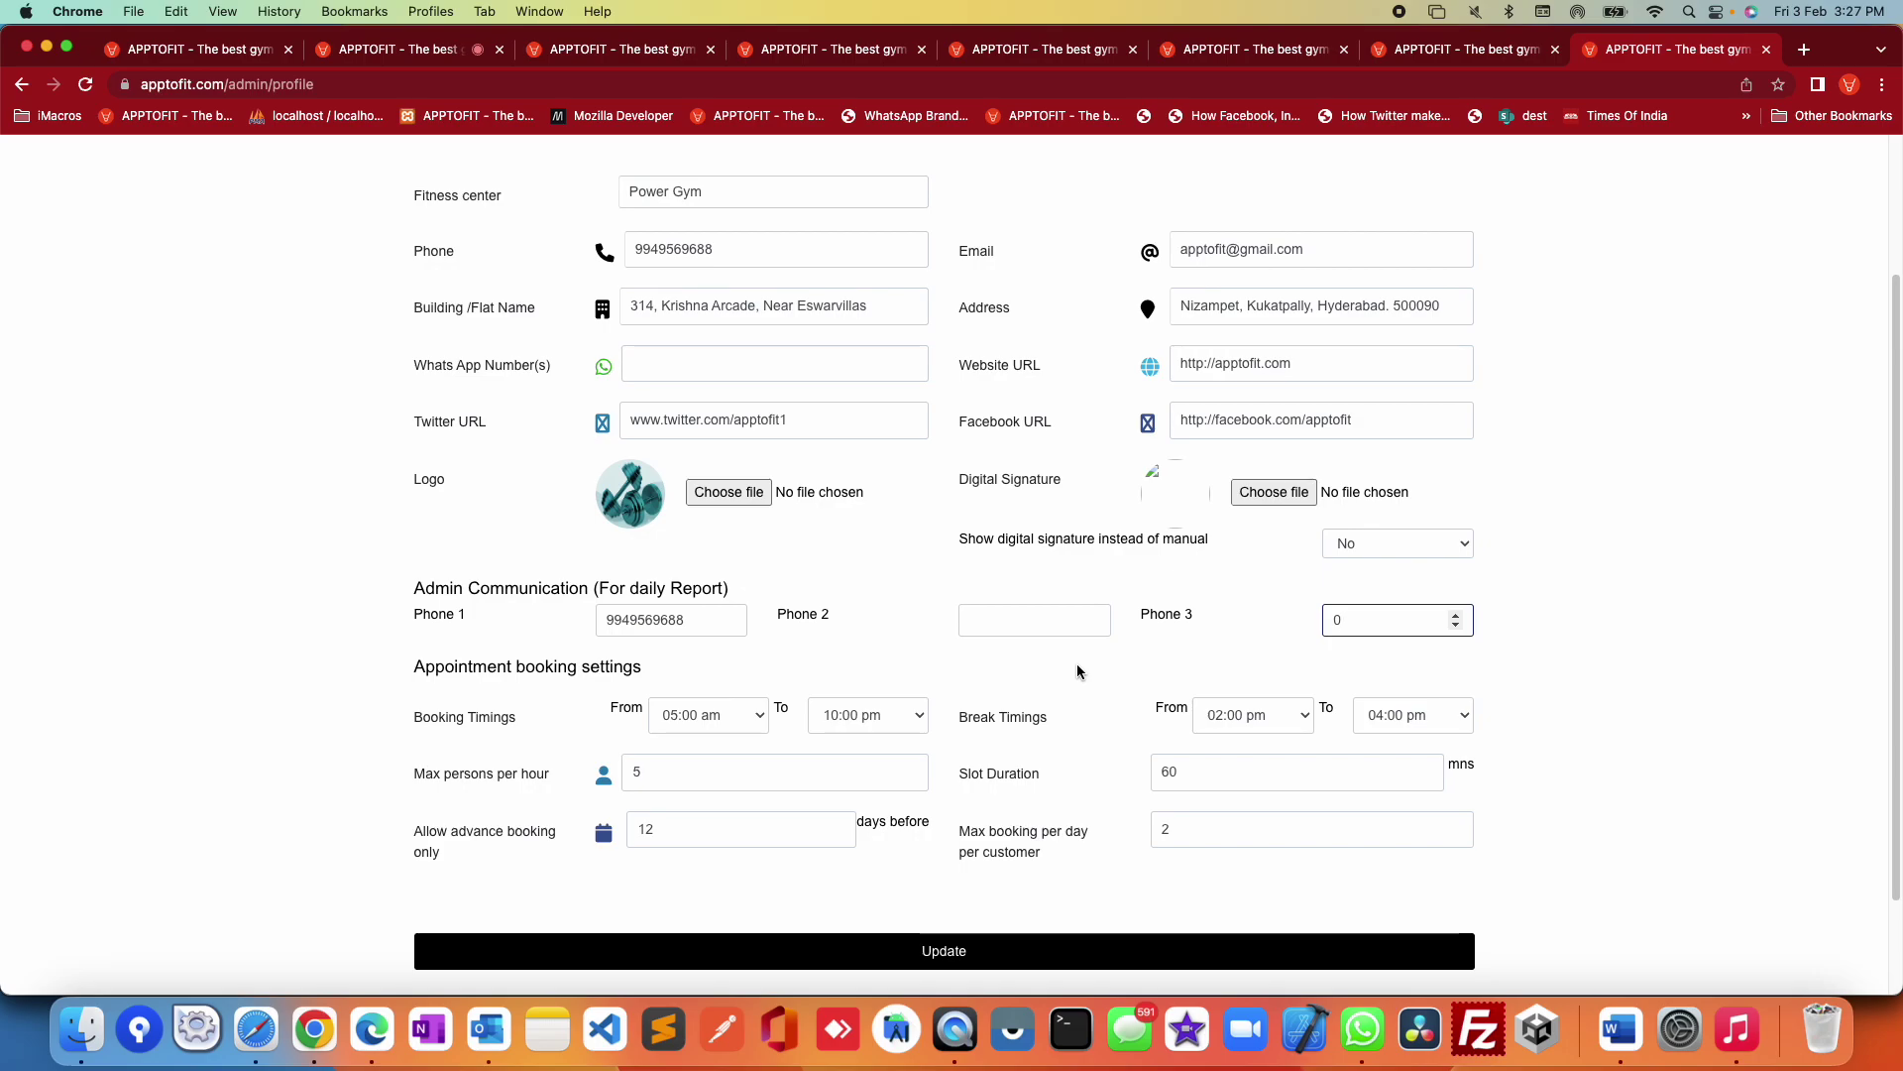
# Step: Highlight the appointment booking settings section and its max booking per day value
pyautogui.moveTo(414, 659); pyautogui.dragTo(1483, 837)
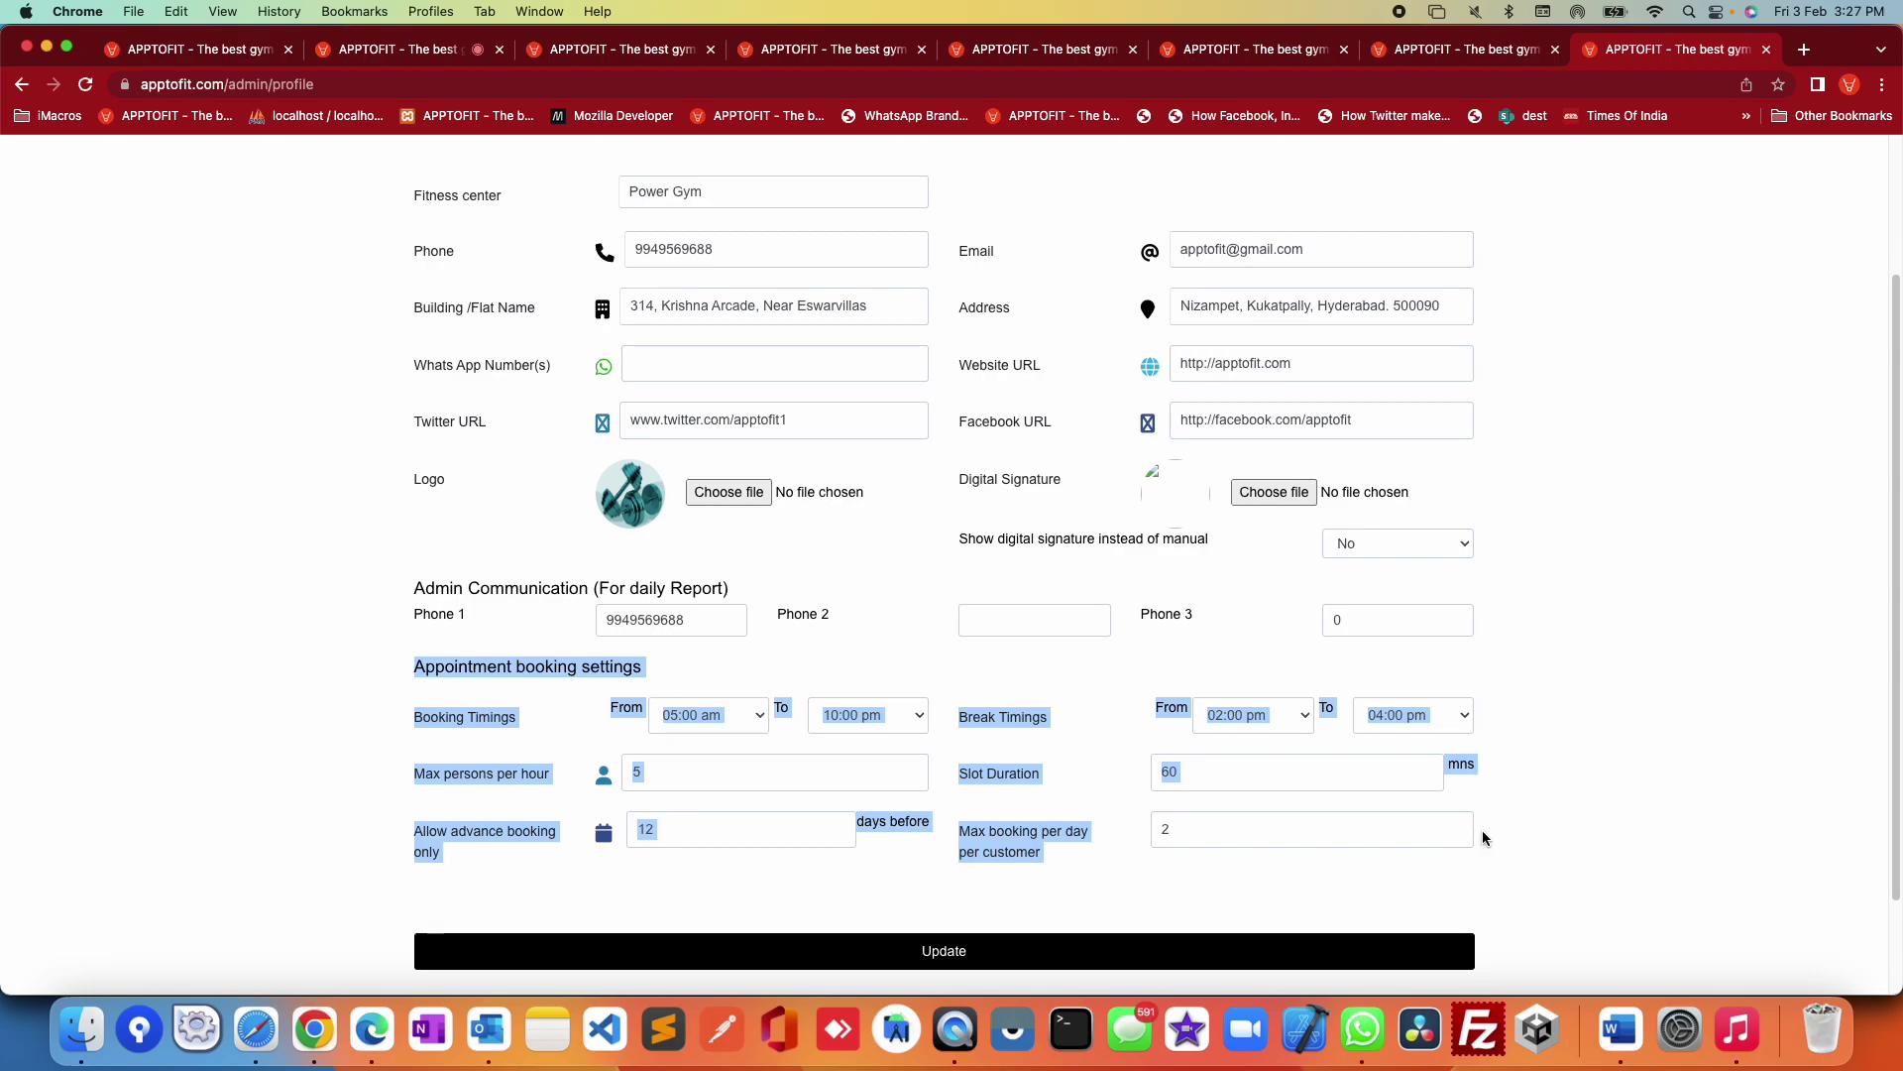
pyautogui.click(1527, 845)
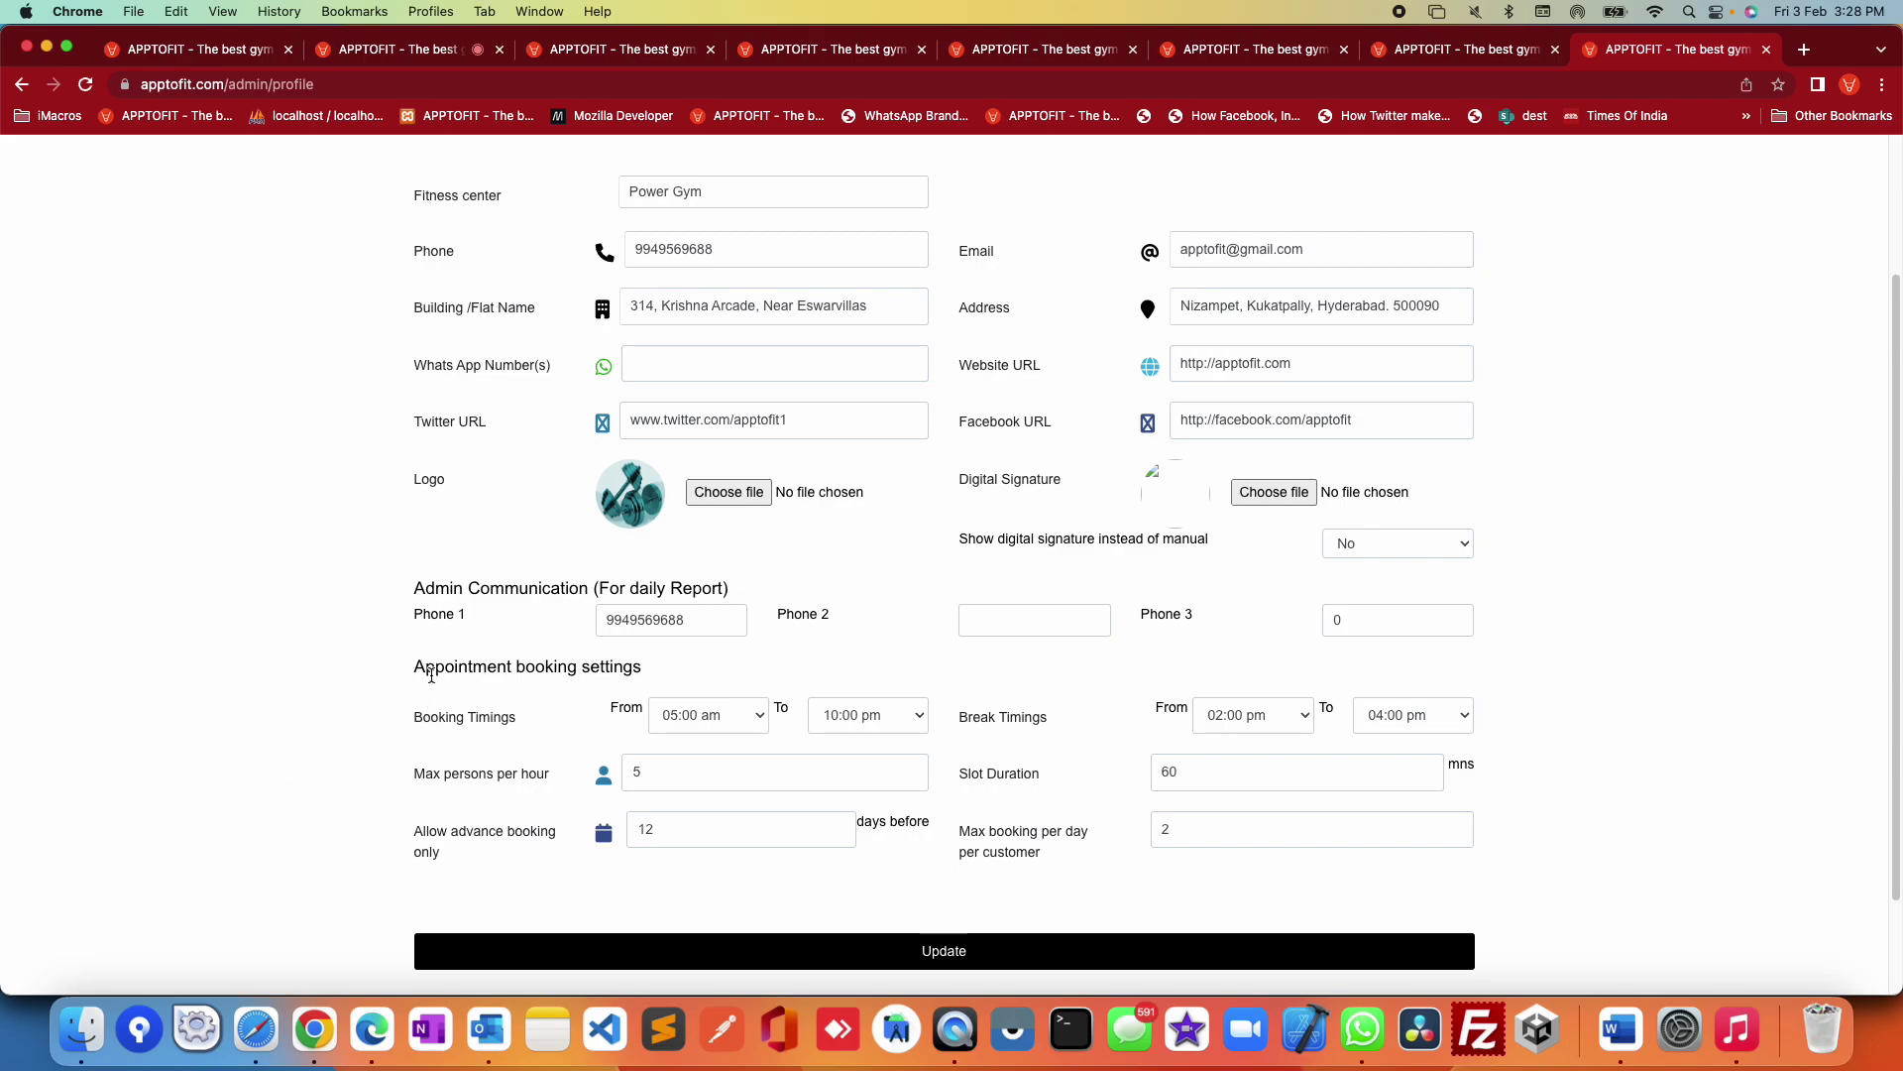
pyautogui.moveTo(414, 660); pyautogui.dragTo(1513, 820)
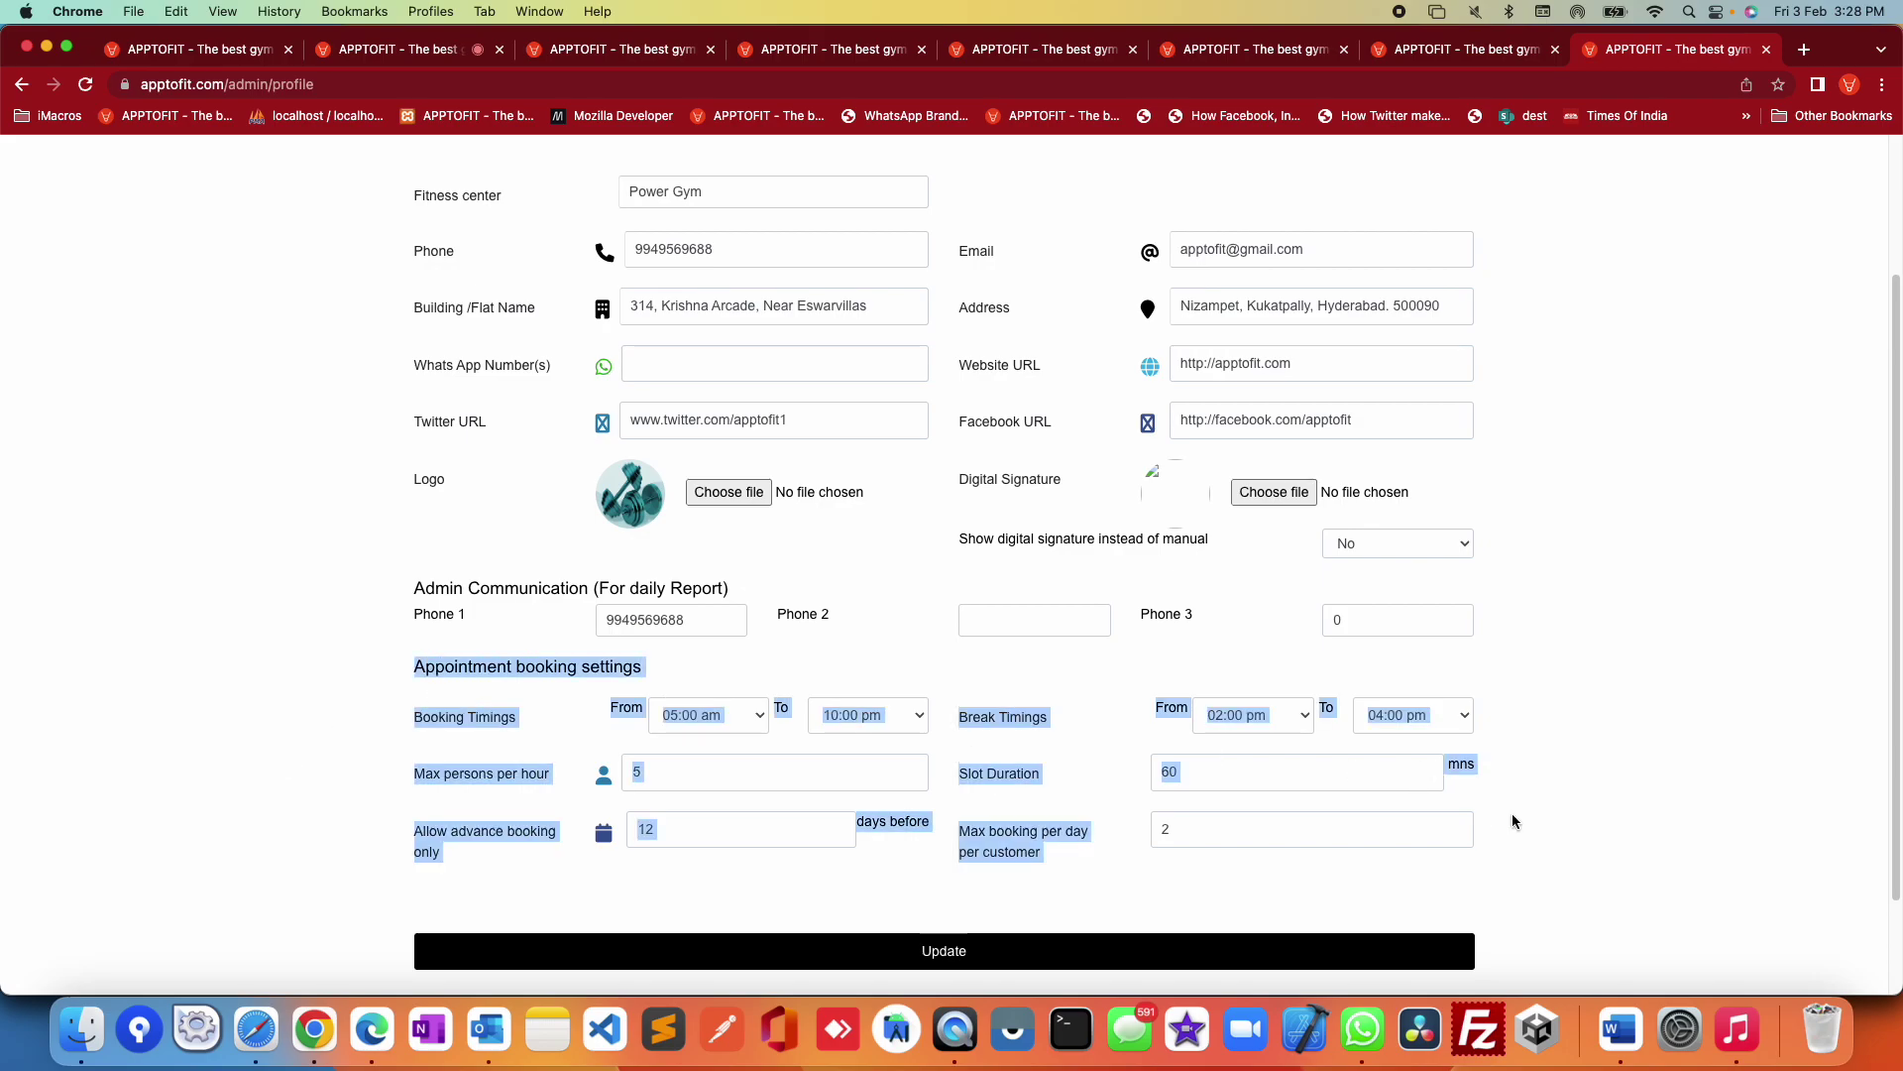
pyautogui.click(1574, 863)
pyautogui.press('Tab')
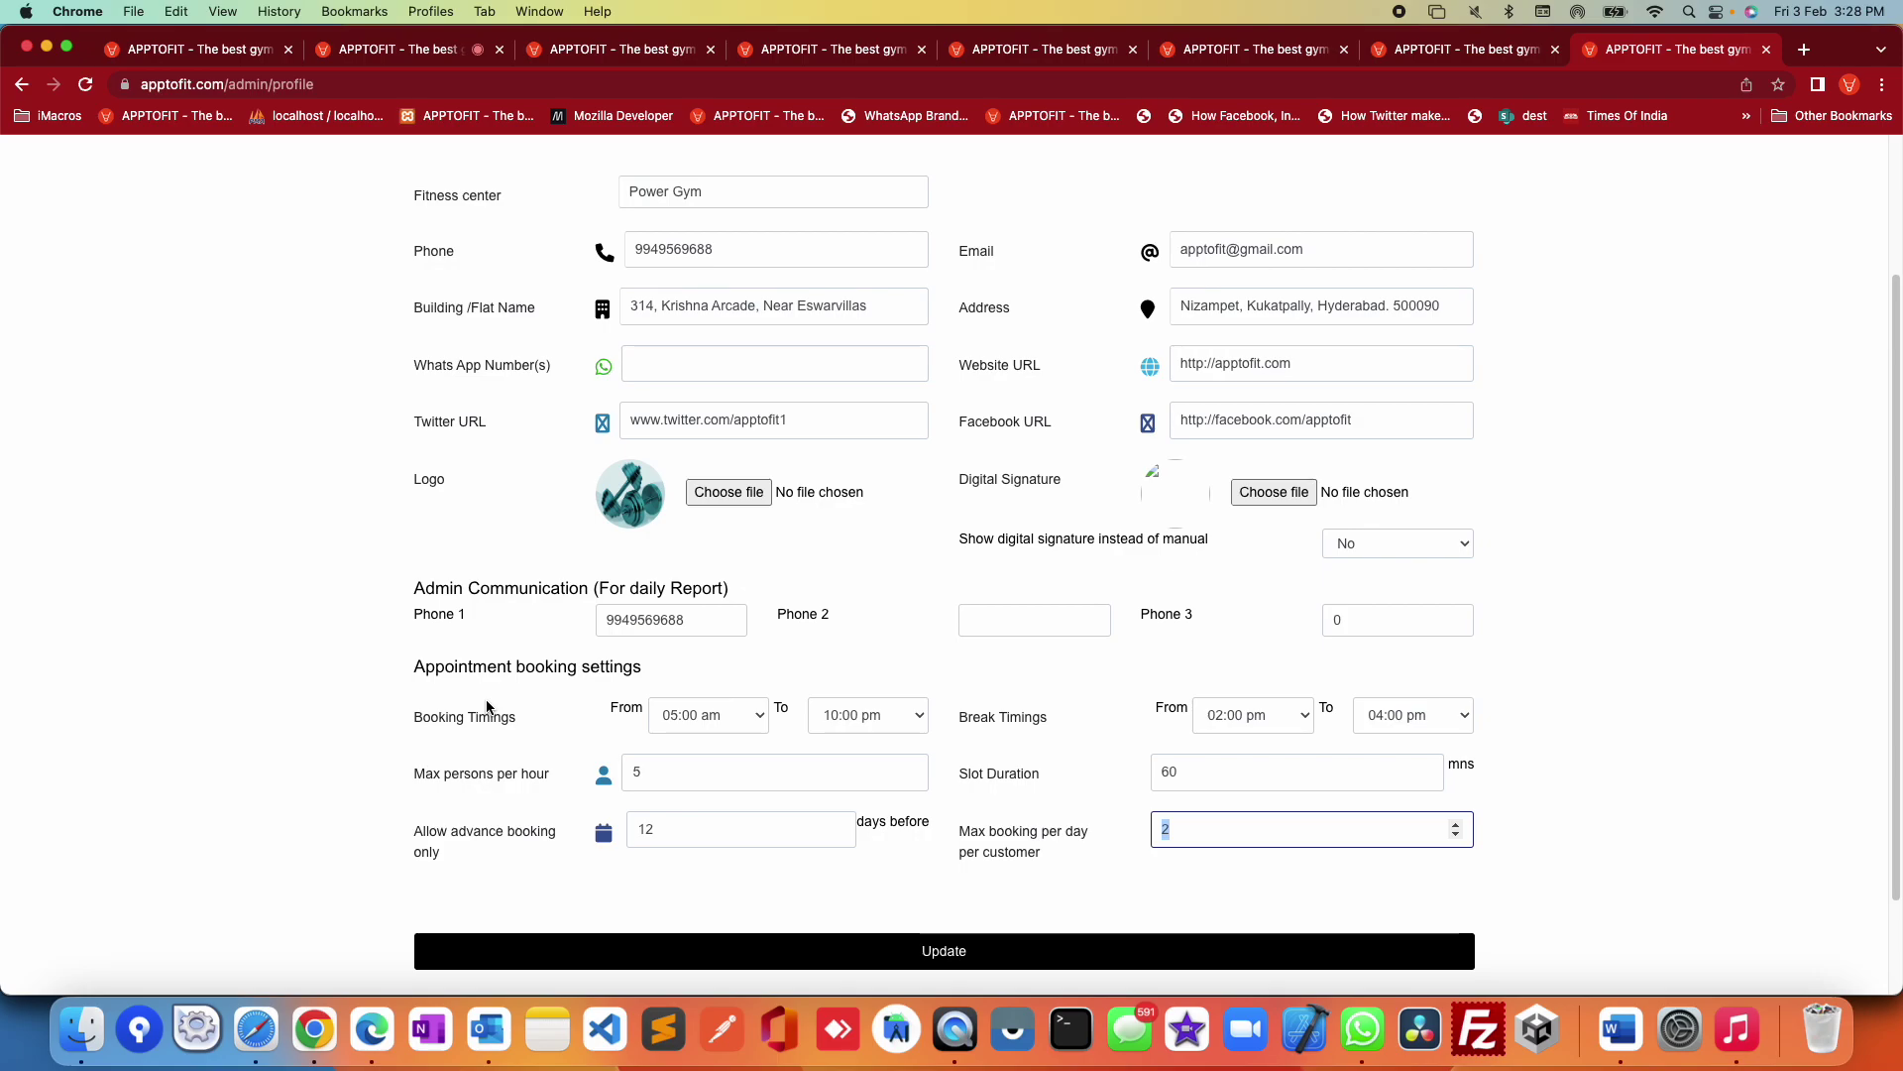
pyautogui.scroll(3, 487, 706)
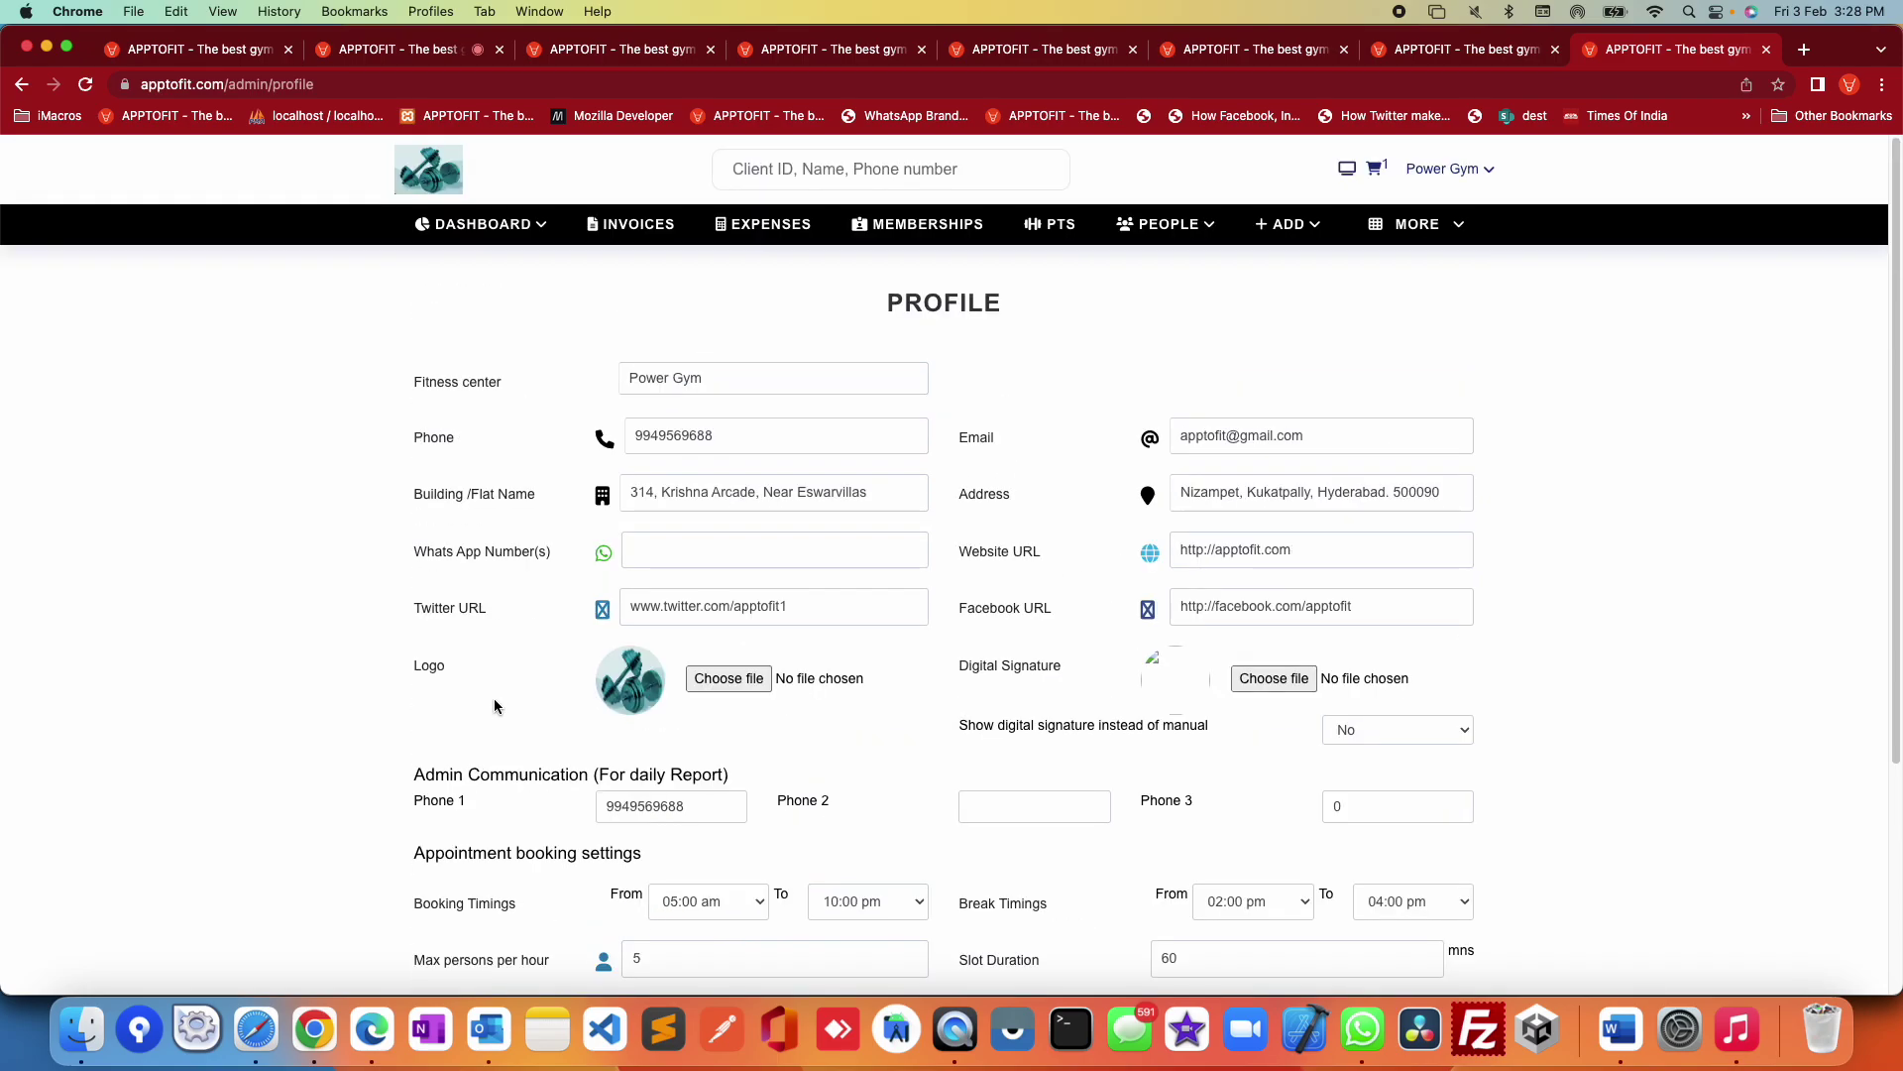
# Step: On the Power Gym Settings page, set the Menu colour to red
pyautogui.click(1487, 173)
pyautogui.click(1397, 376)
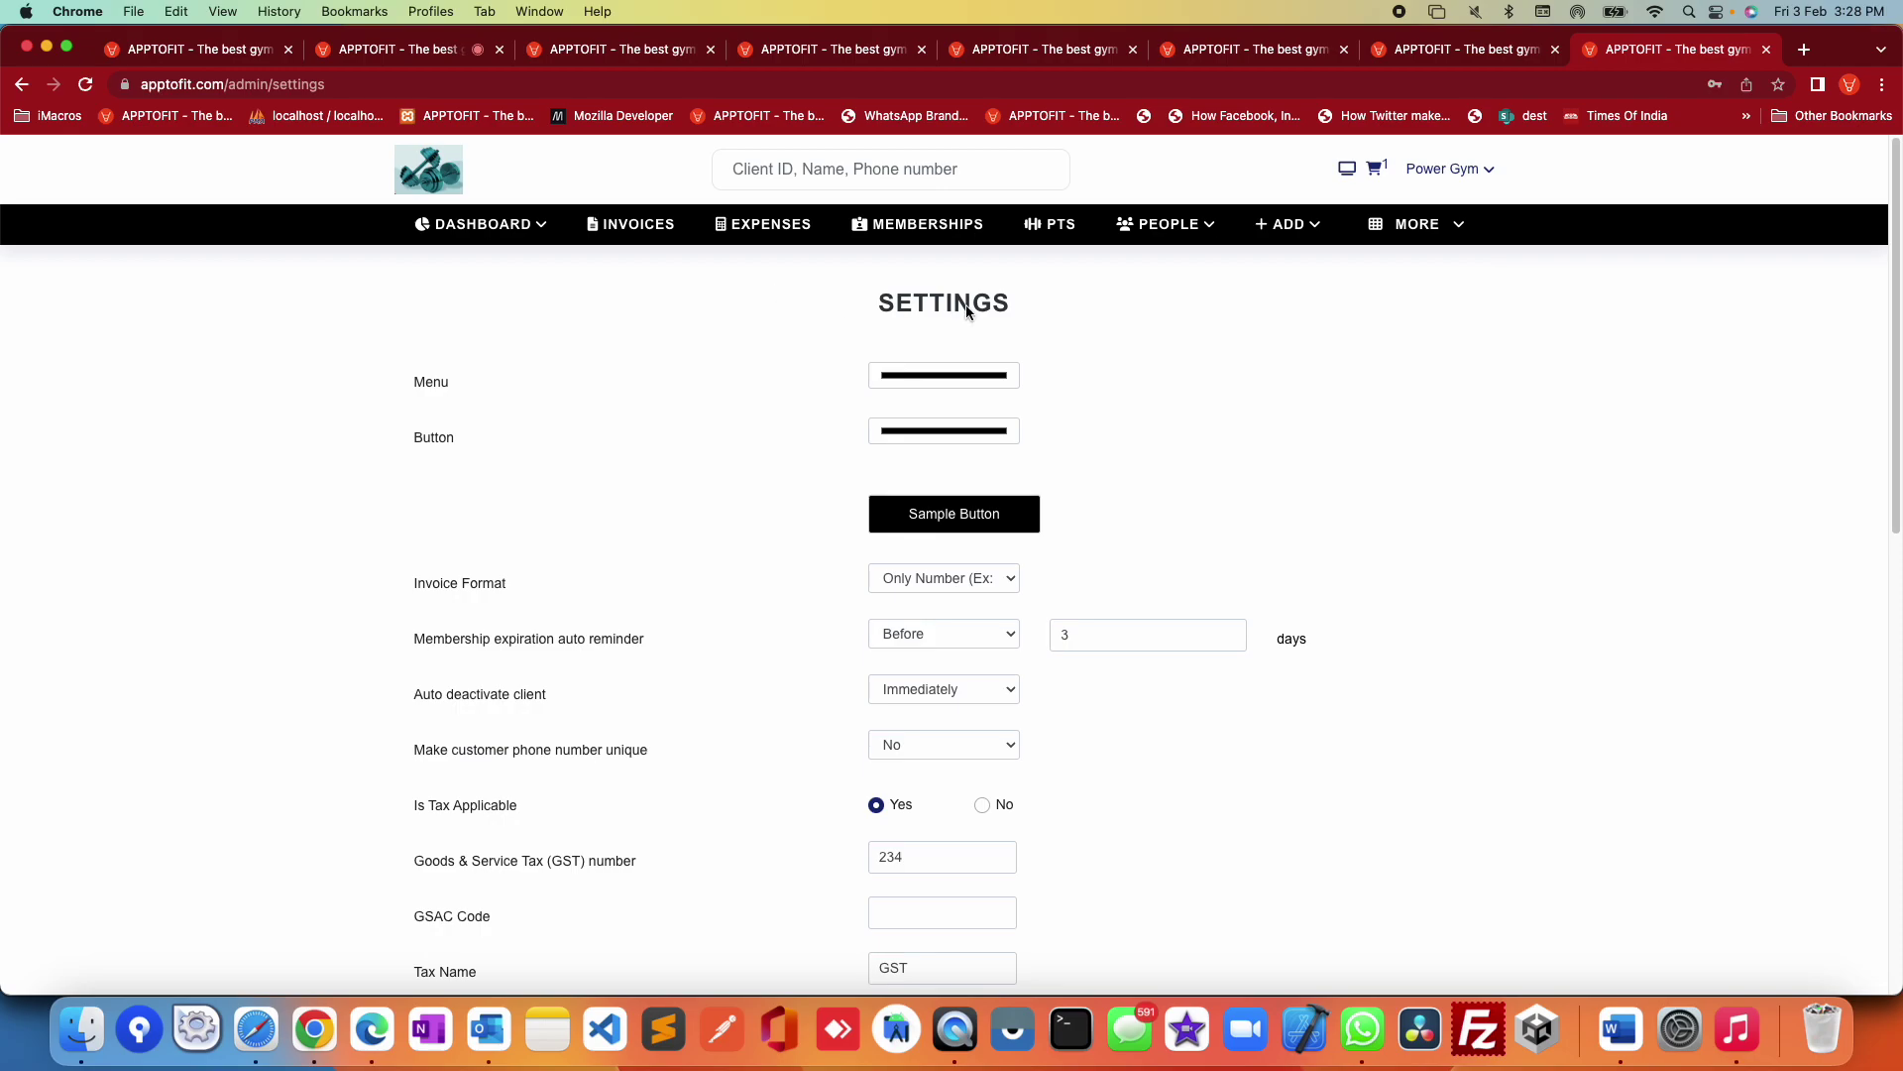
pyautogui.click(946, 379)
pyautogui.moveTo(1009, 434); pyautogui.dragTo(1133, 379)
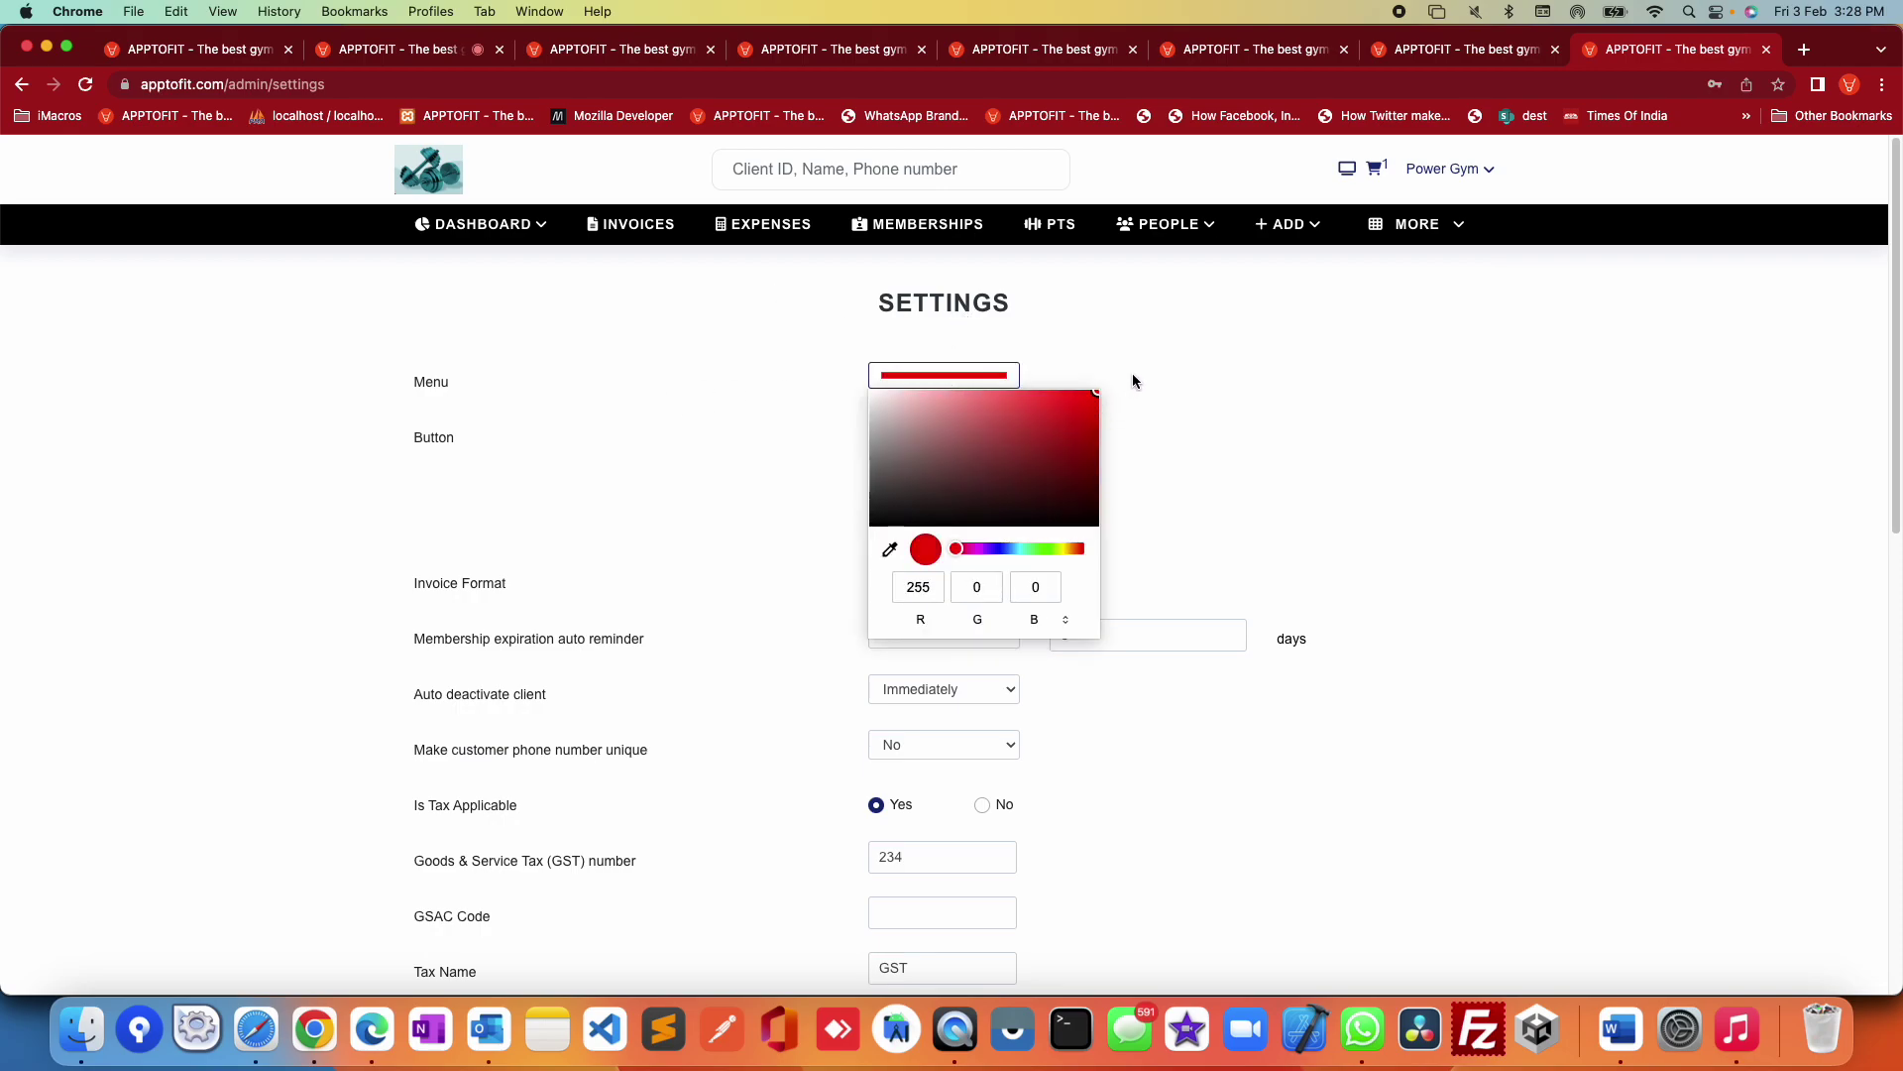
pyautogui.click(1309, 374)
# Step: Set the Button colour swatch to bright yellow
pyautogui.click(944, 430)
pyautogui.click(919, 495)
pyautogui.moveTo(918, 494)
pyautogui.mouseDown()
pyautogui.moveTo(880, 557)
pyautogui.moveTo(1087, 505)
pyautogui.moveTo(1091, 552)
pyautogui.mouseUp()
pyautogui.click(987, 604)
pyautogui.moveTo(988, 609); pyautogui.dragTo(1067, 619)
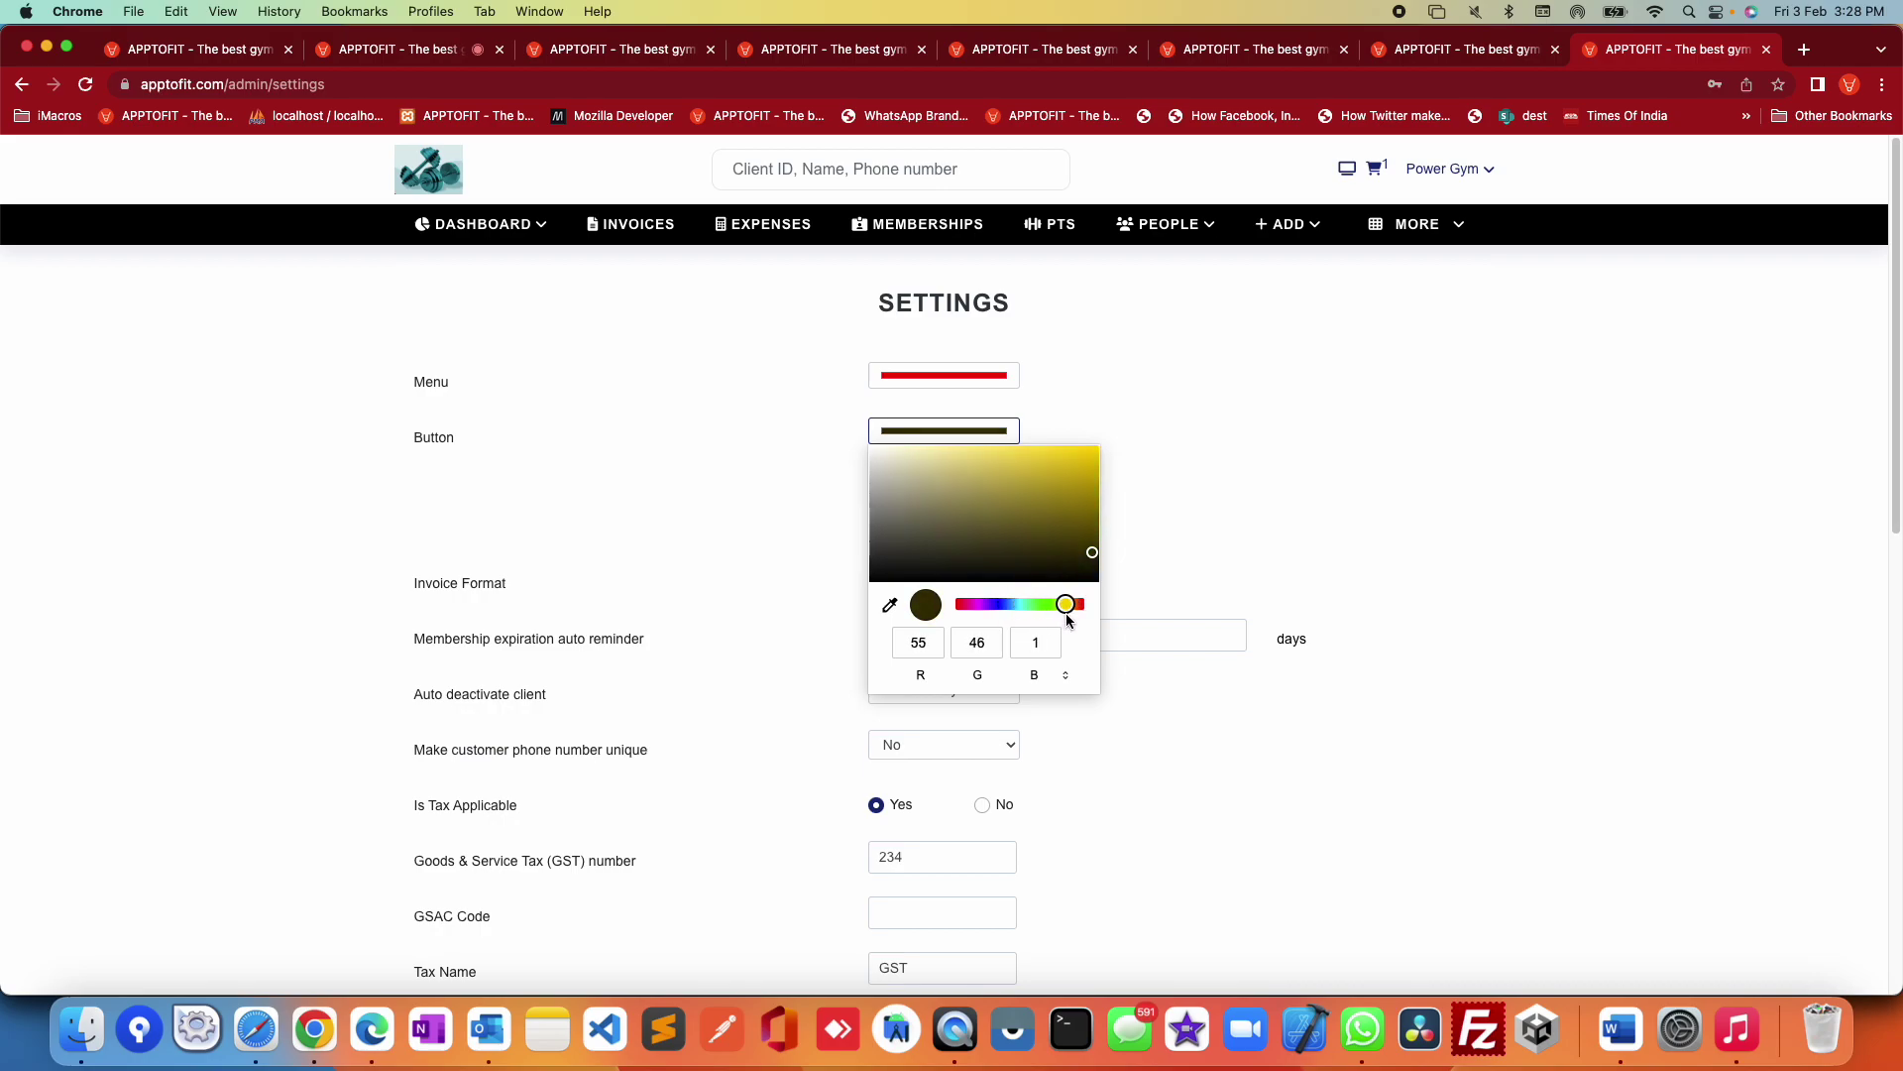
pyautogui.moveTo(927, 560); pyautogui.dragTo(1156, 364)
pyautogui.click(1512, 470)
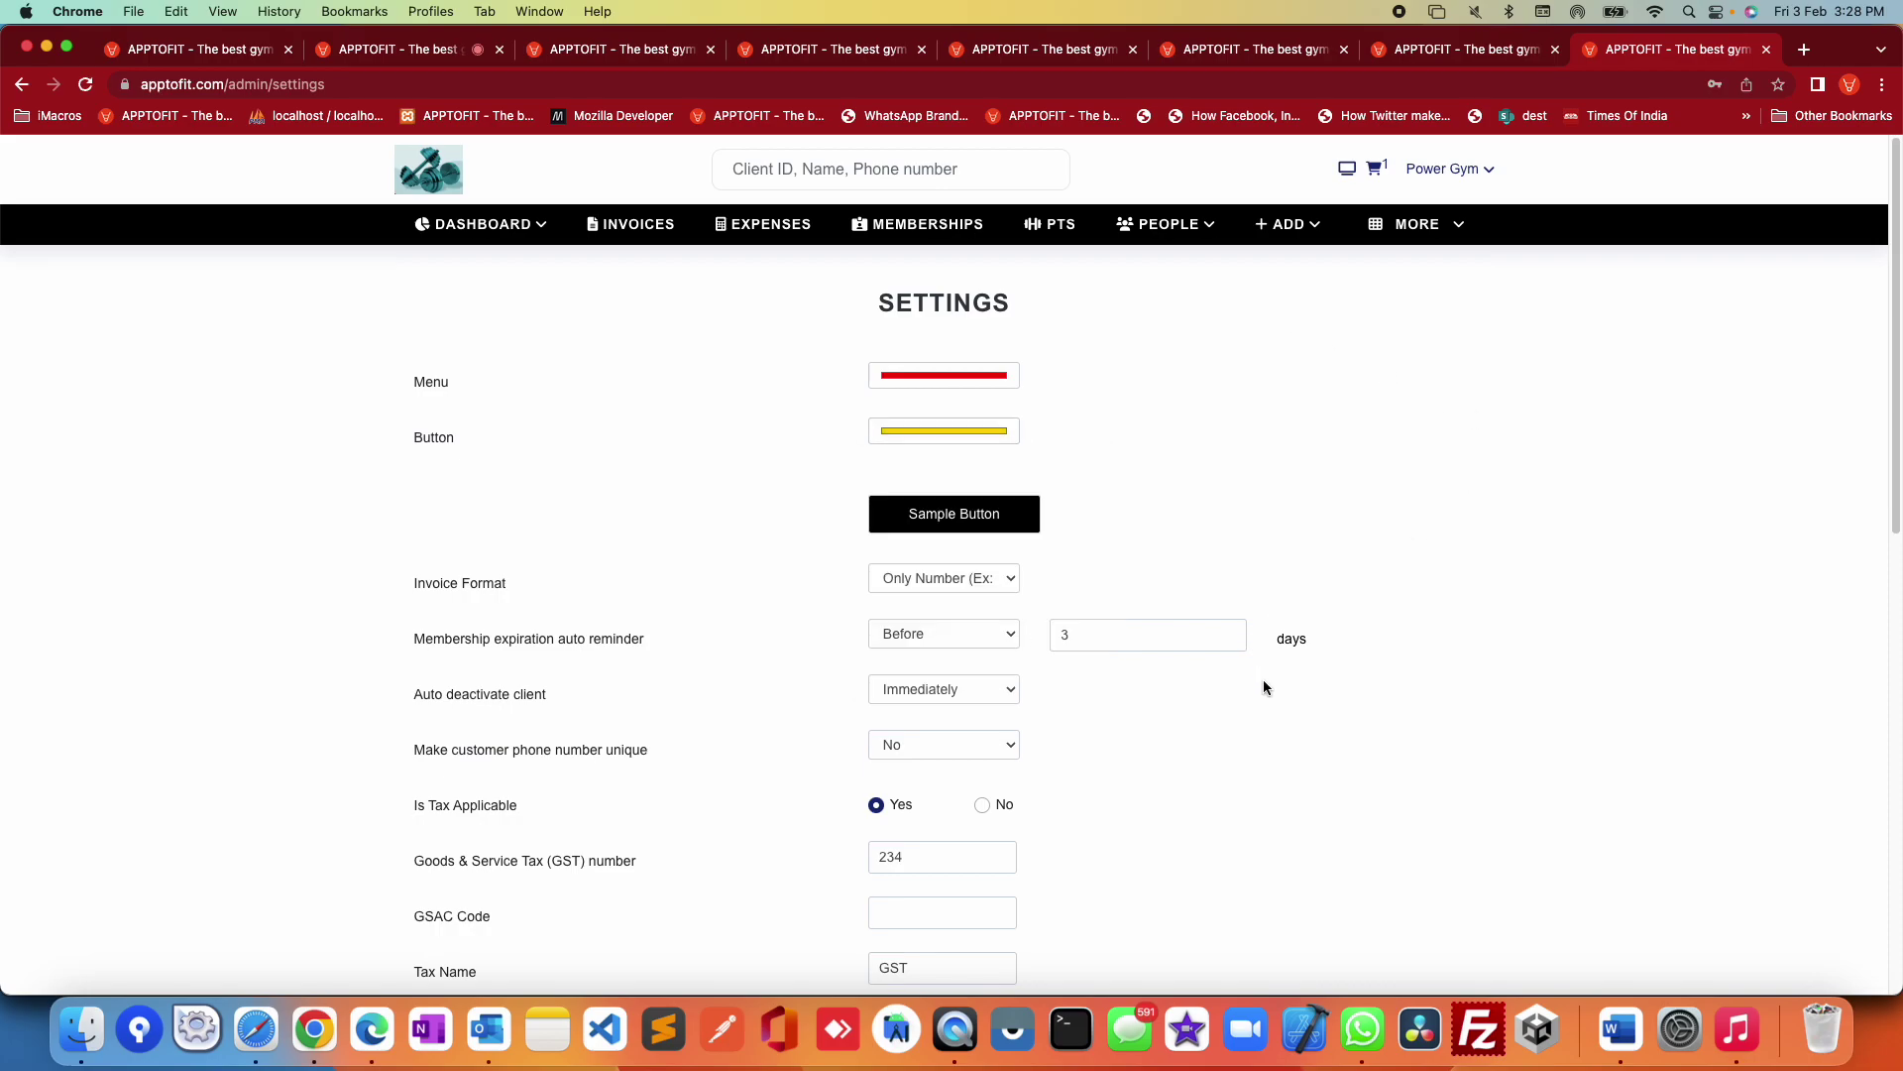
# Step: Update the settings, dismiss Chrome's password warning, then reopen Settings and update again
pyautogui.scroll(-10, 1263, 680)
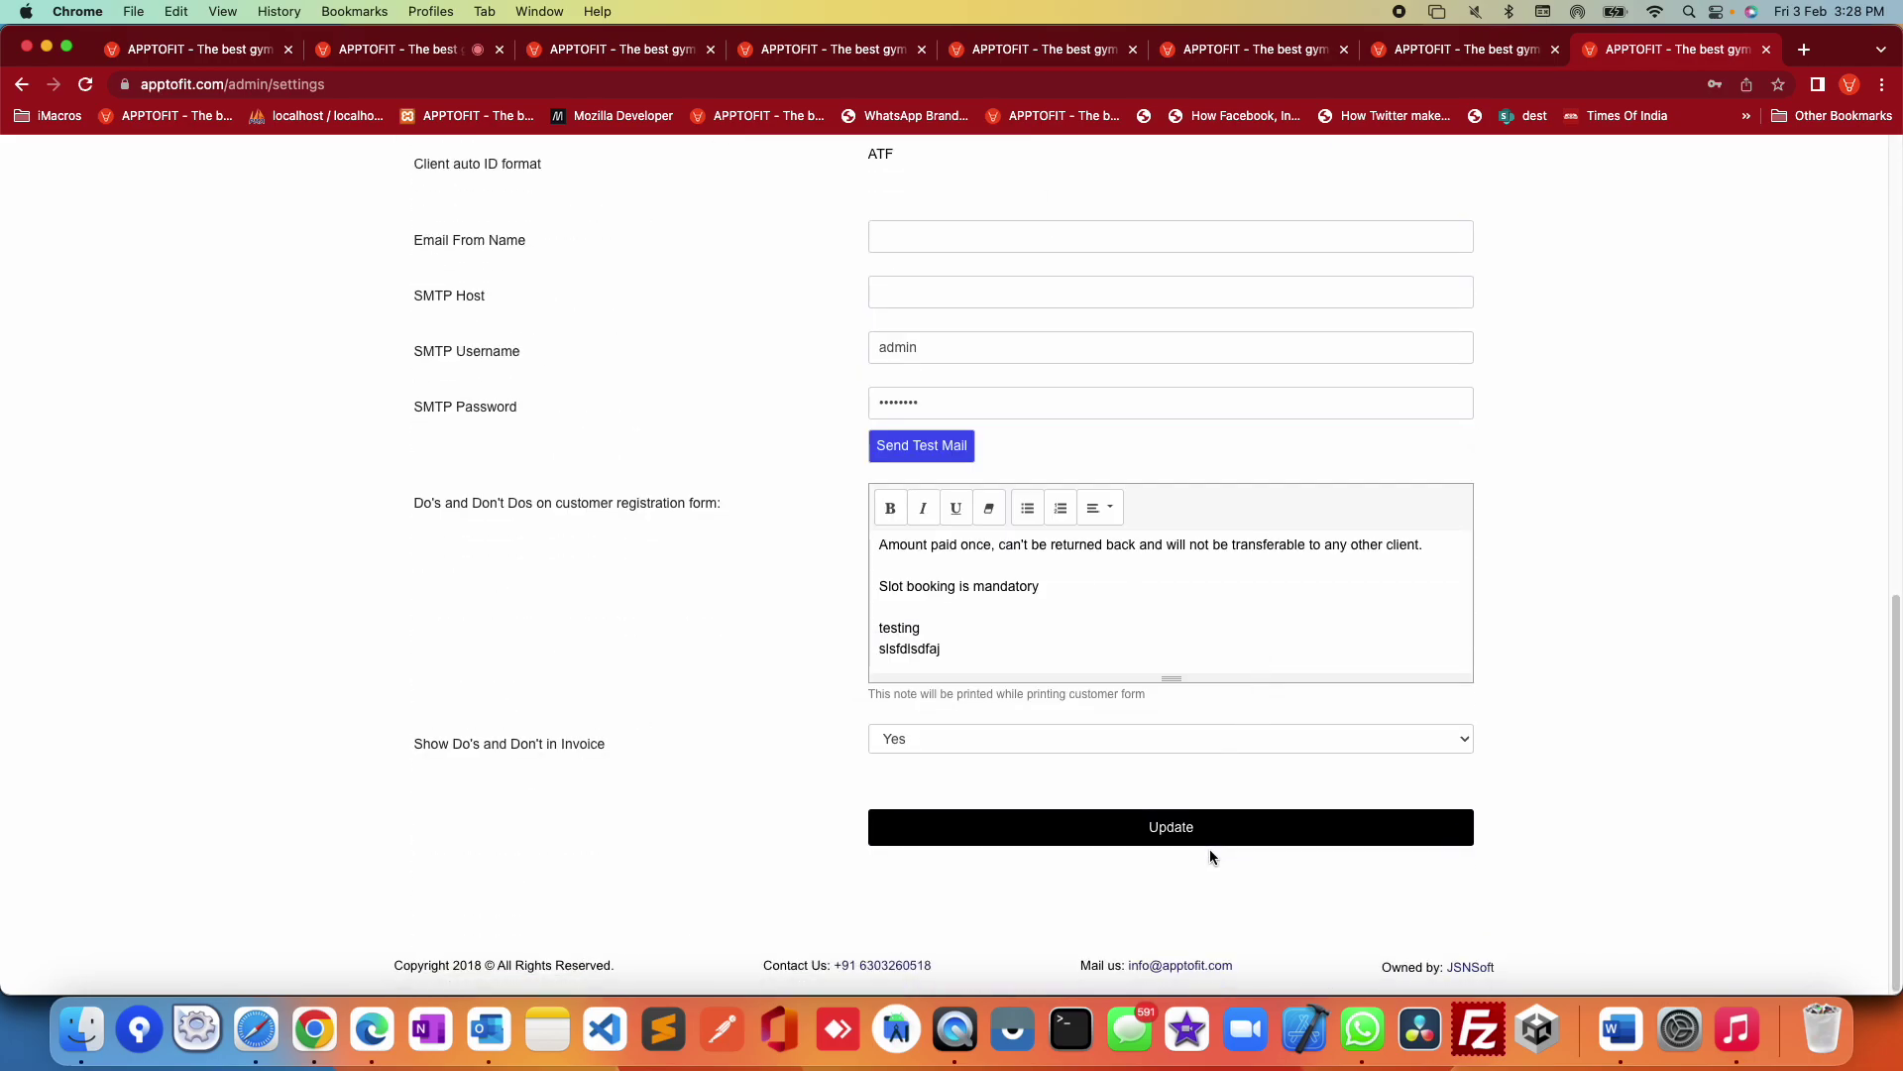
pyautogui.click(1197, 842)
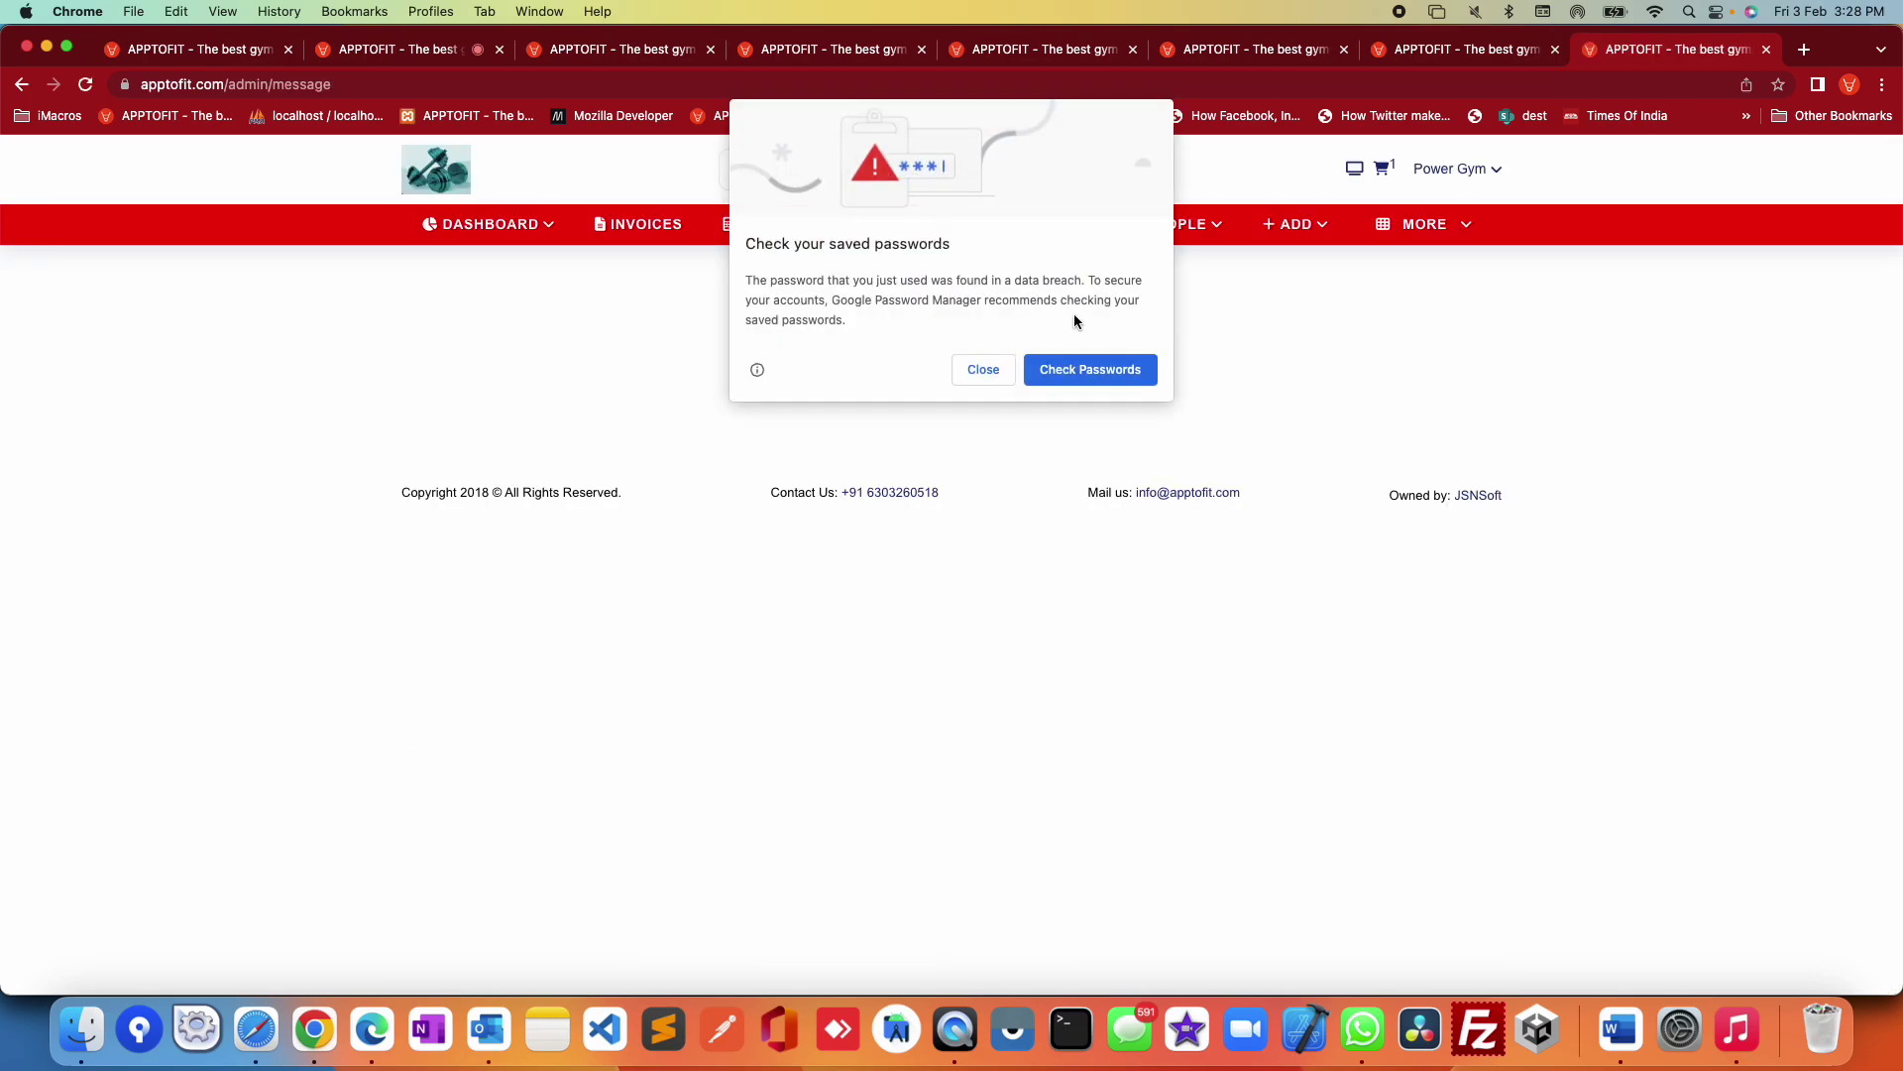
pyautogui.click(983, 369)
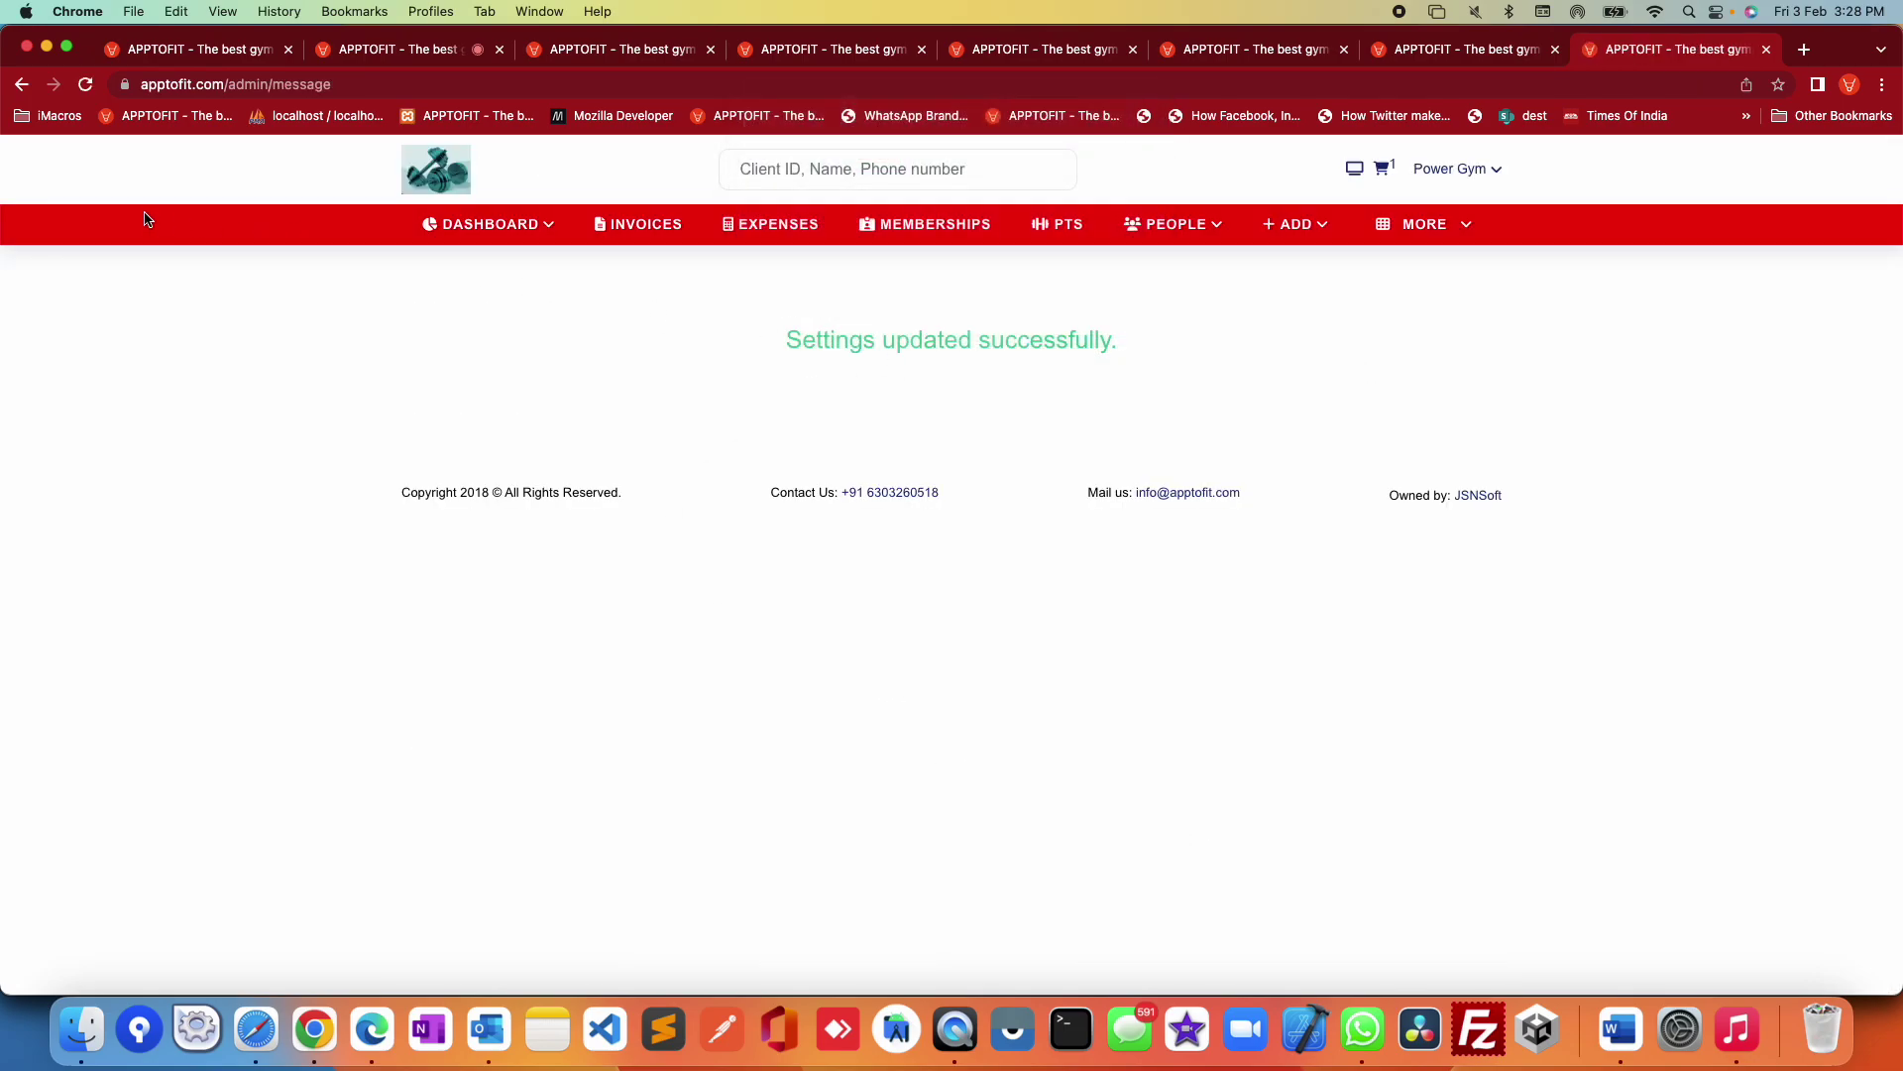
pyautogui.click(1491, 170)
pyautogui.click(1425, 370)
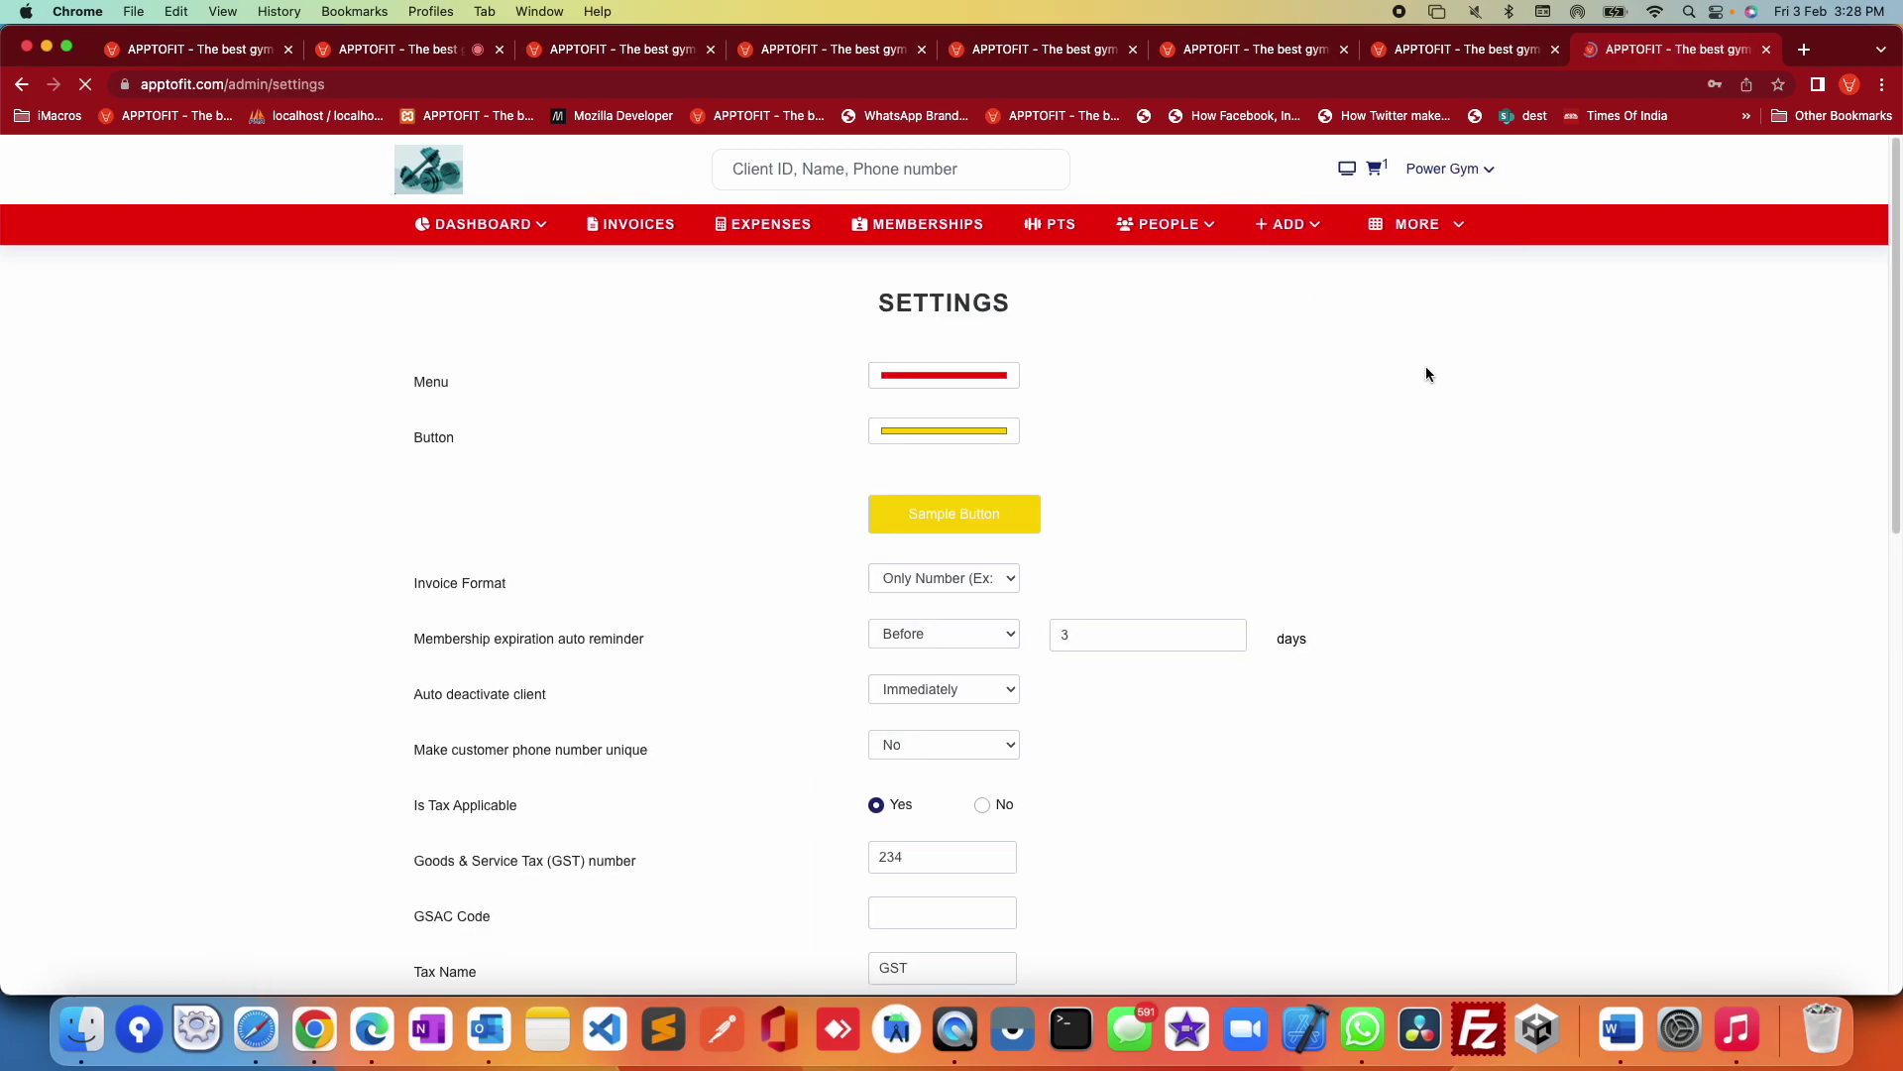
pyautogui.scroll(-10, 1334, 535)
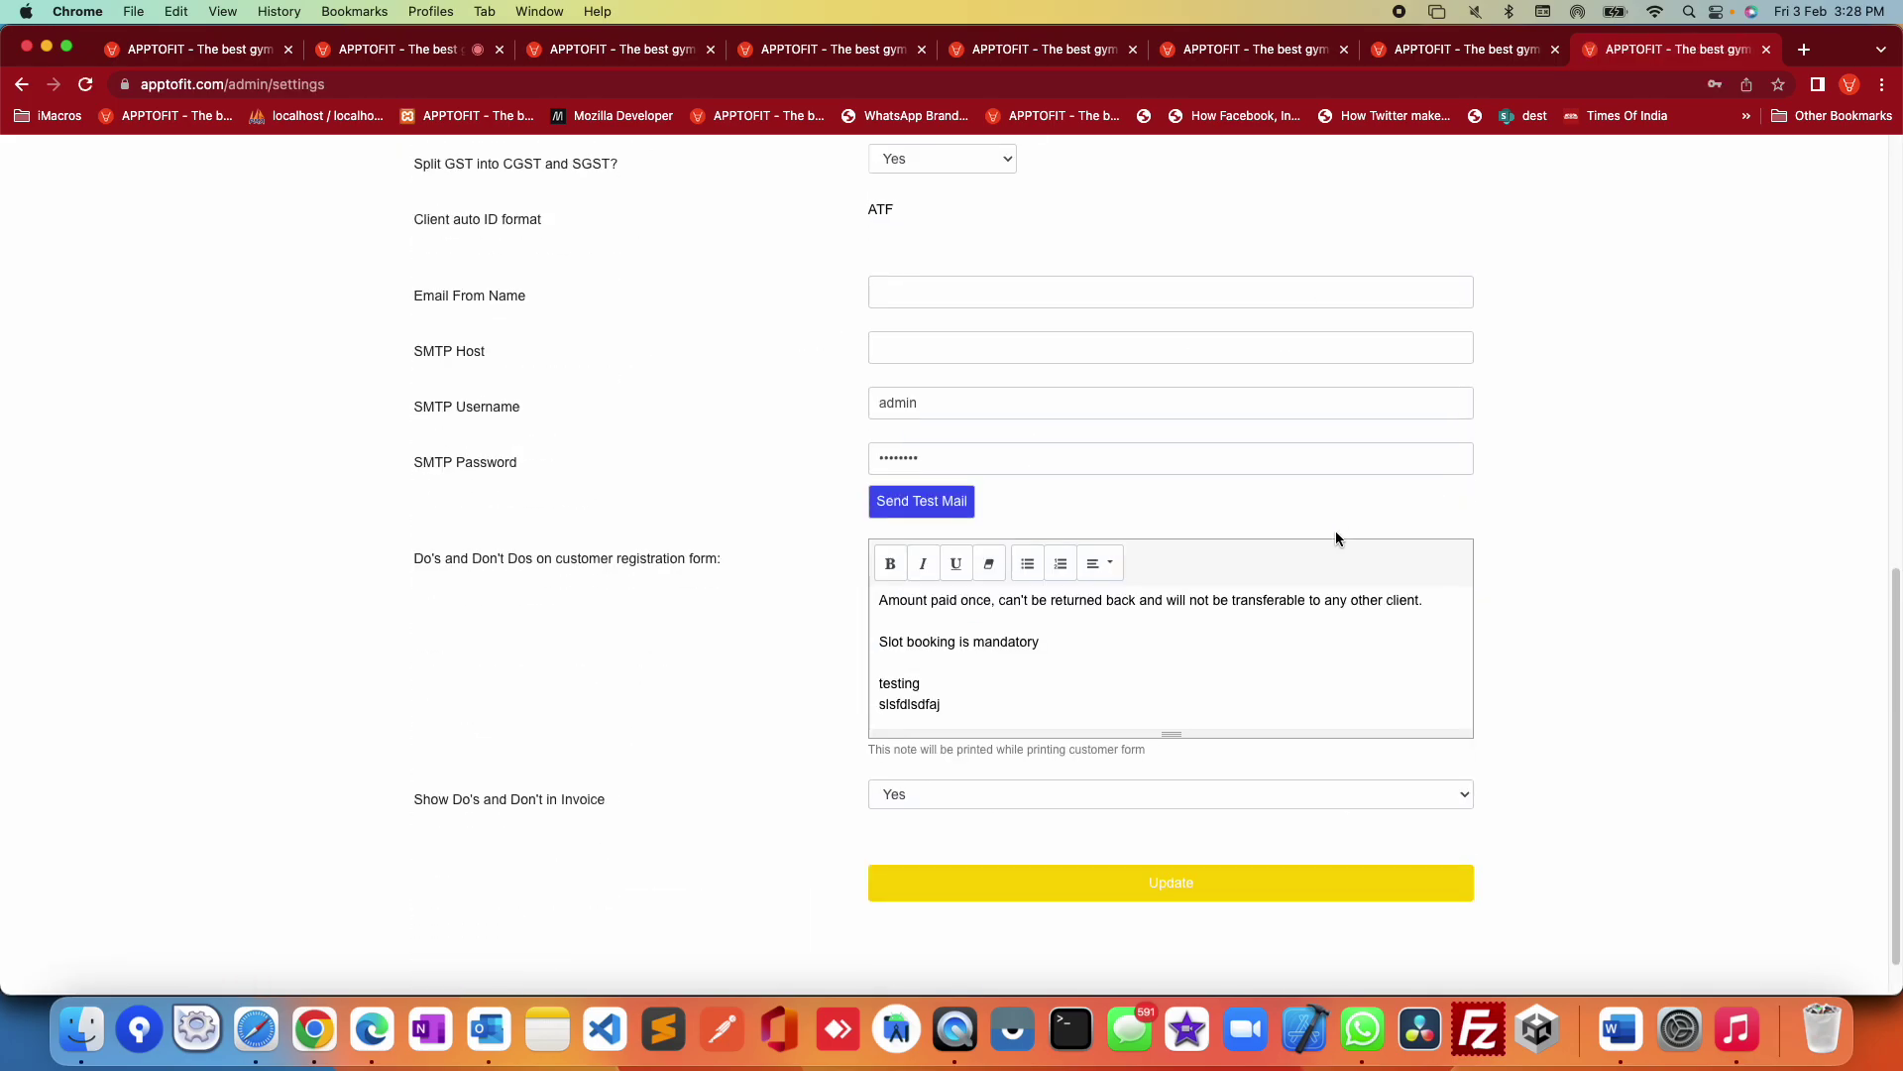
pyautogui.click(1186, 884)
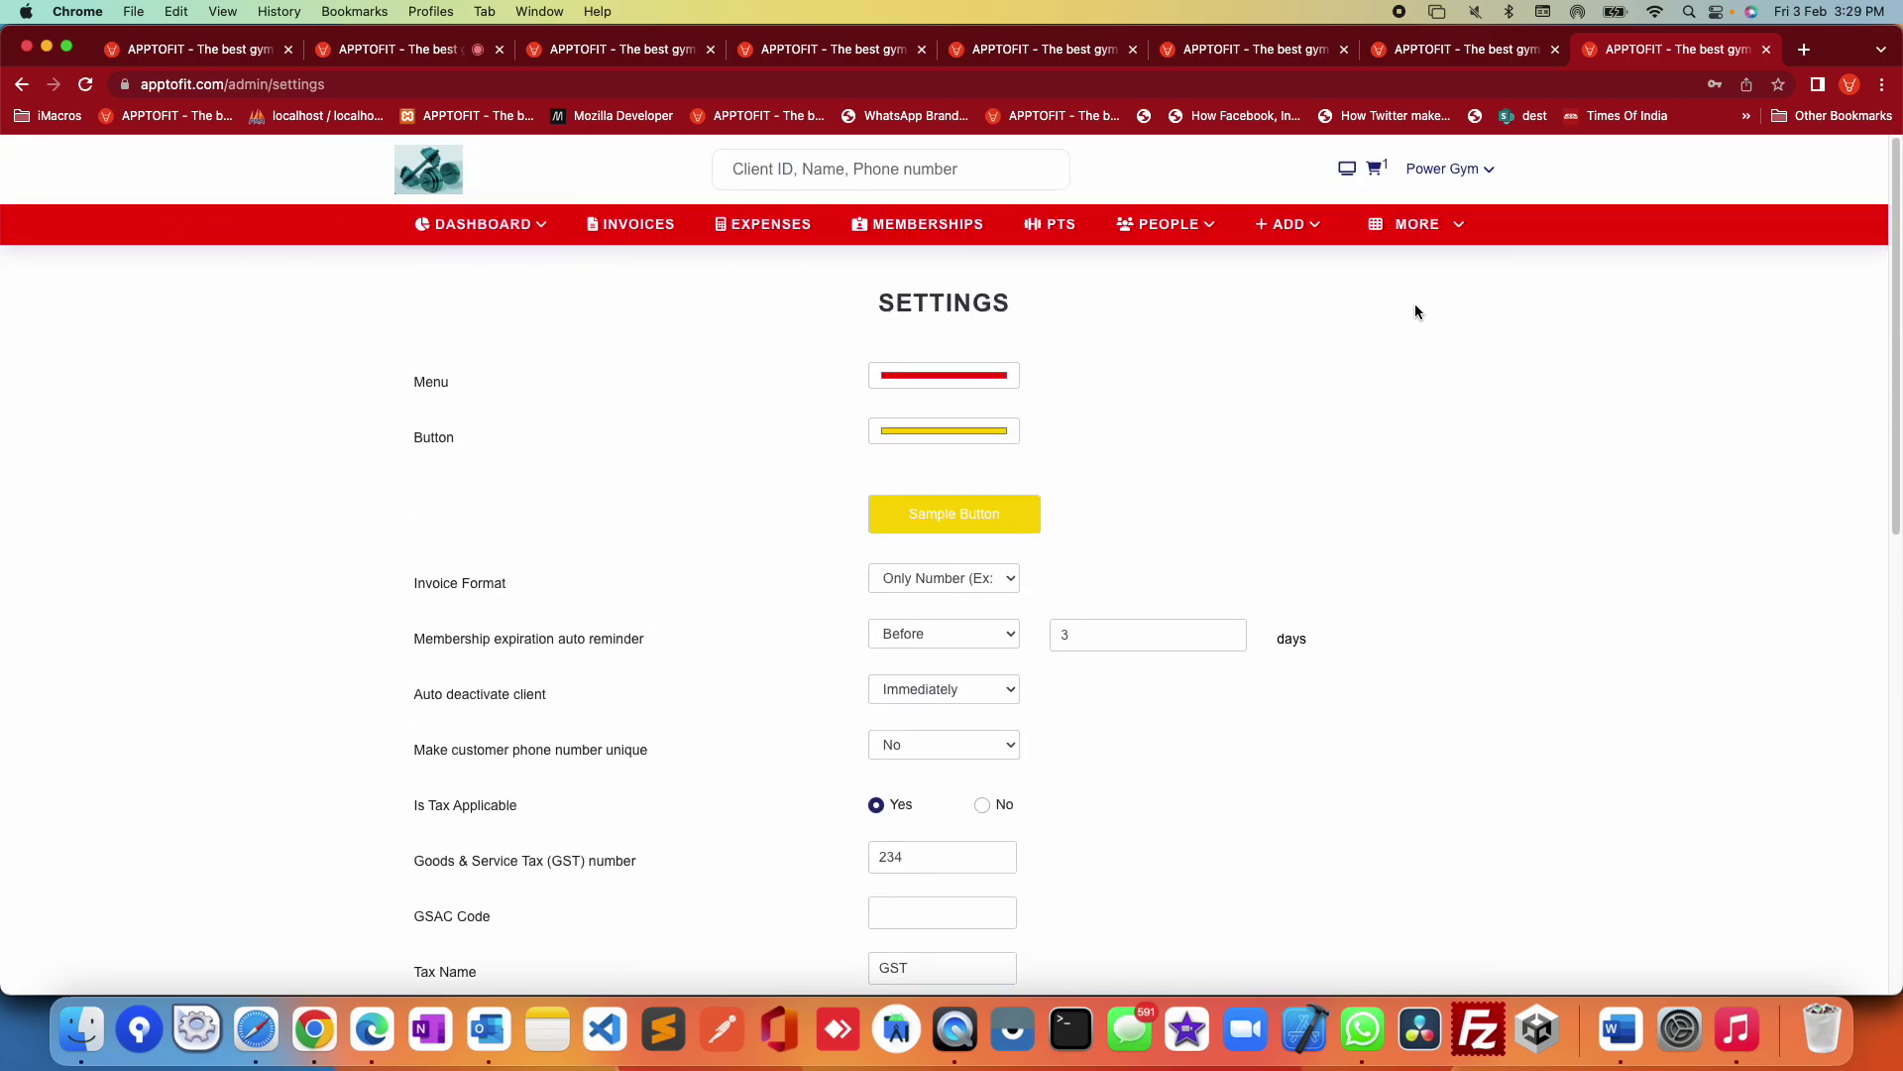
pyautogui.scroll(-3, 1442, 482)
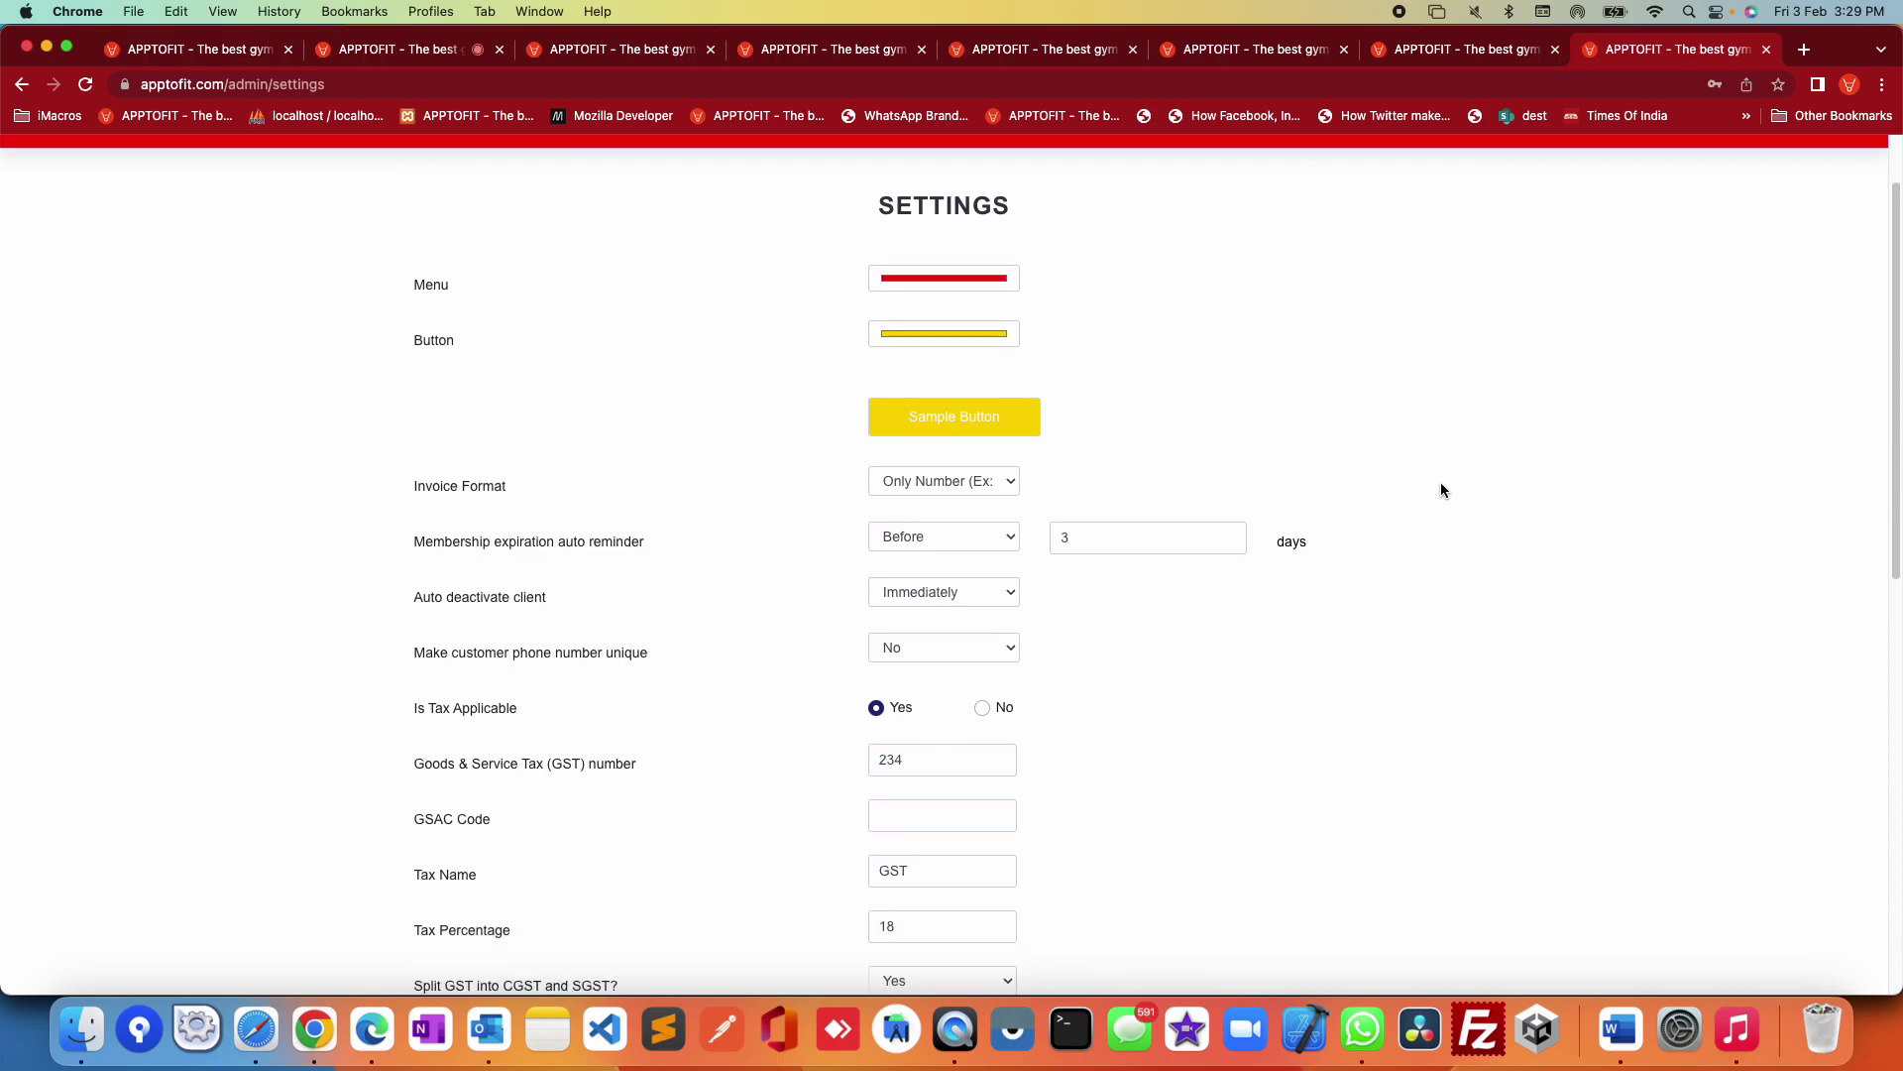
pyautogui.click(998, 439)
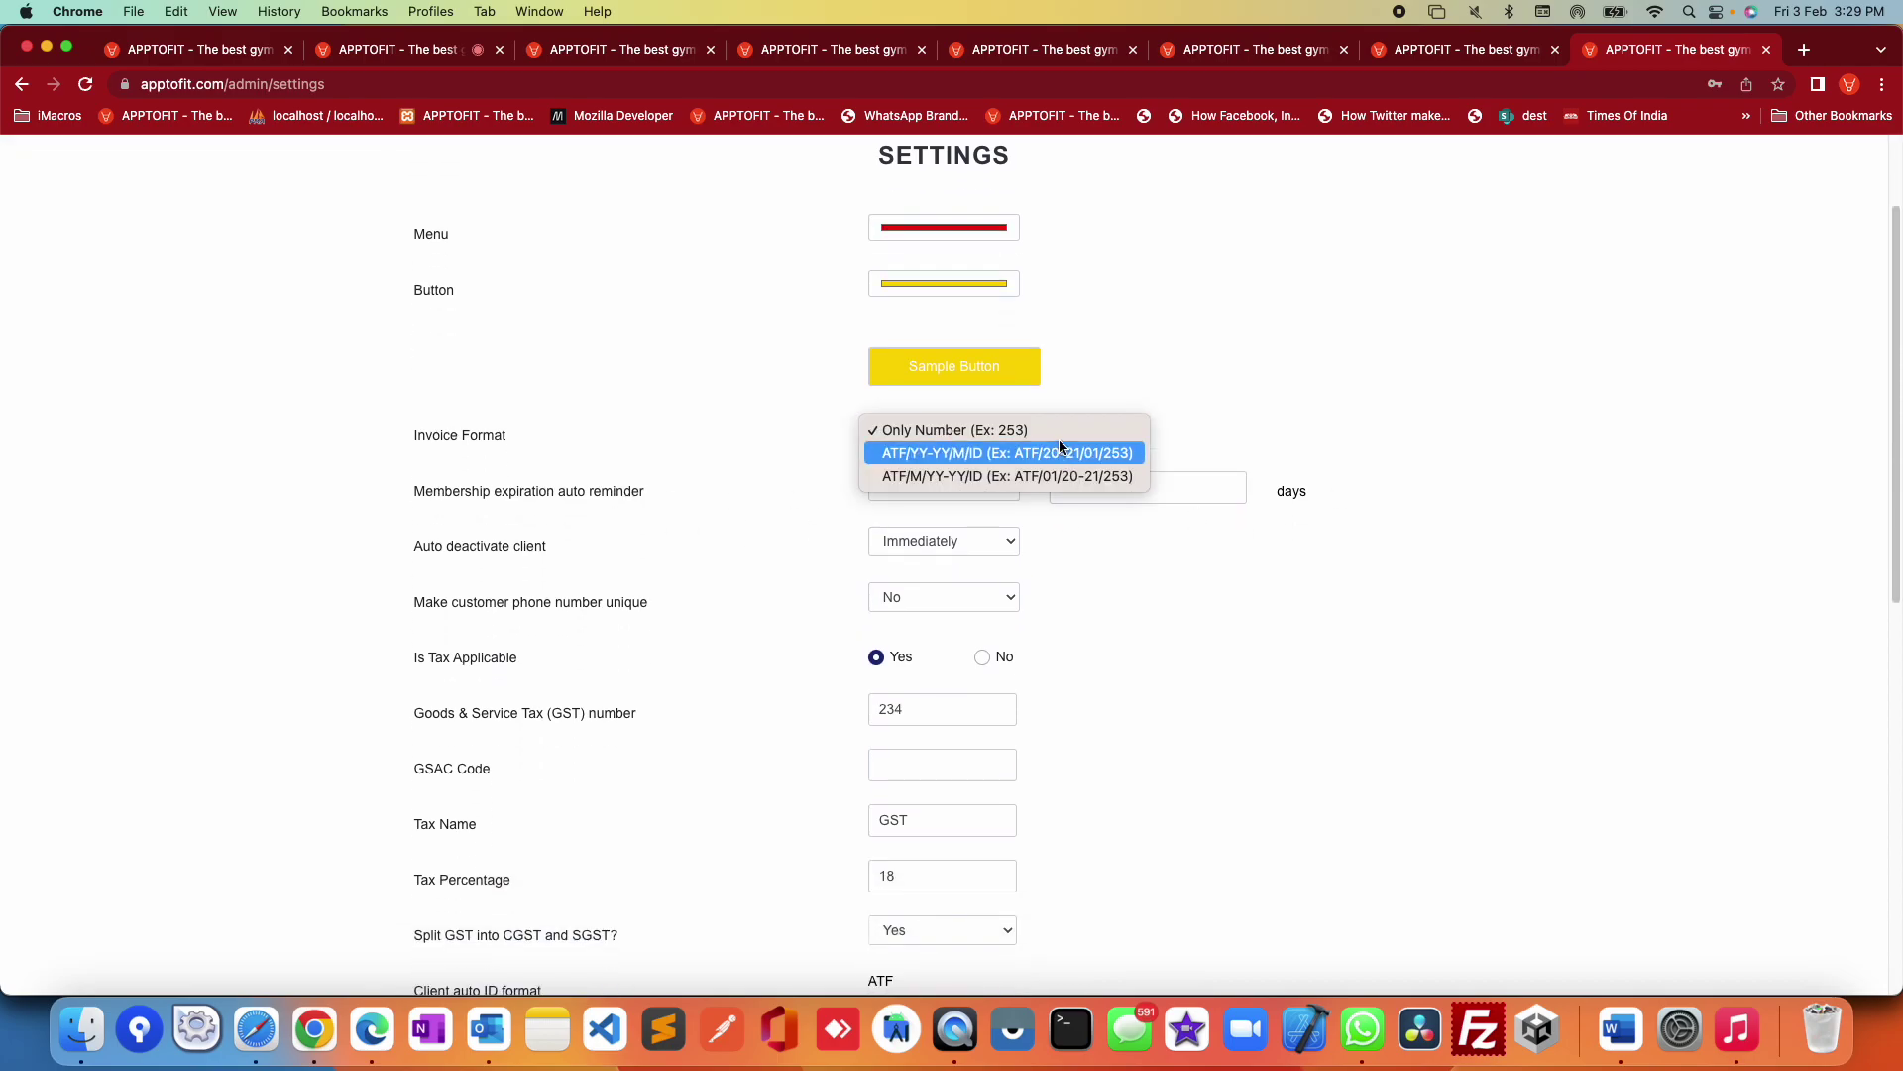
pyautogui.click(1282, 573)
pyautogui.scroll(-1, 1239, 573)
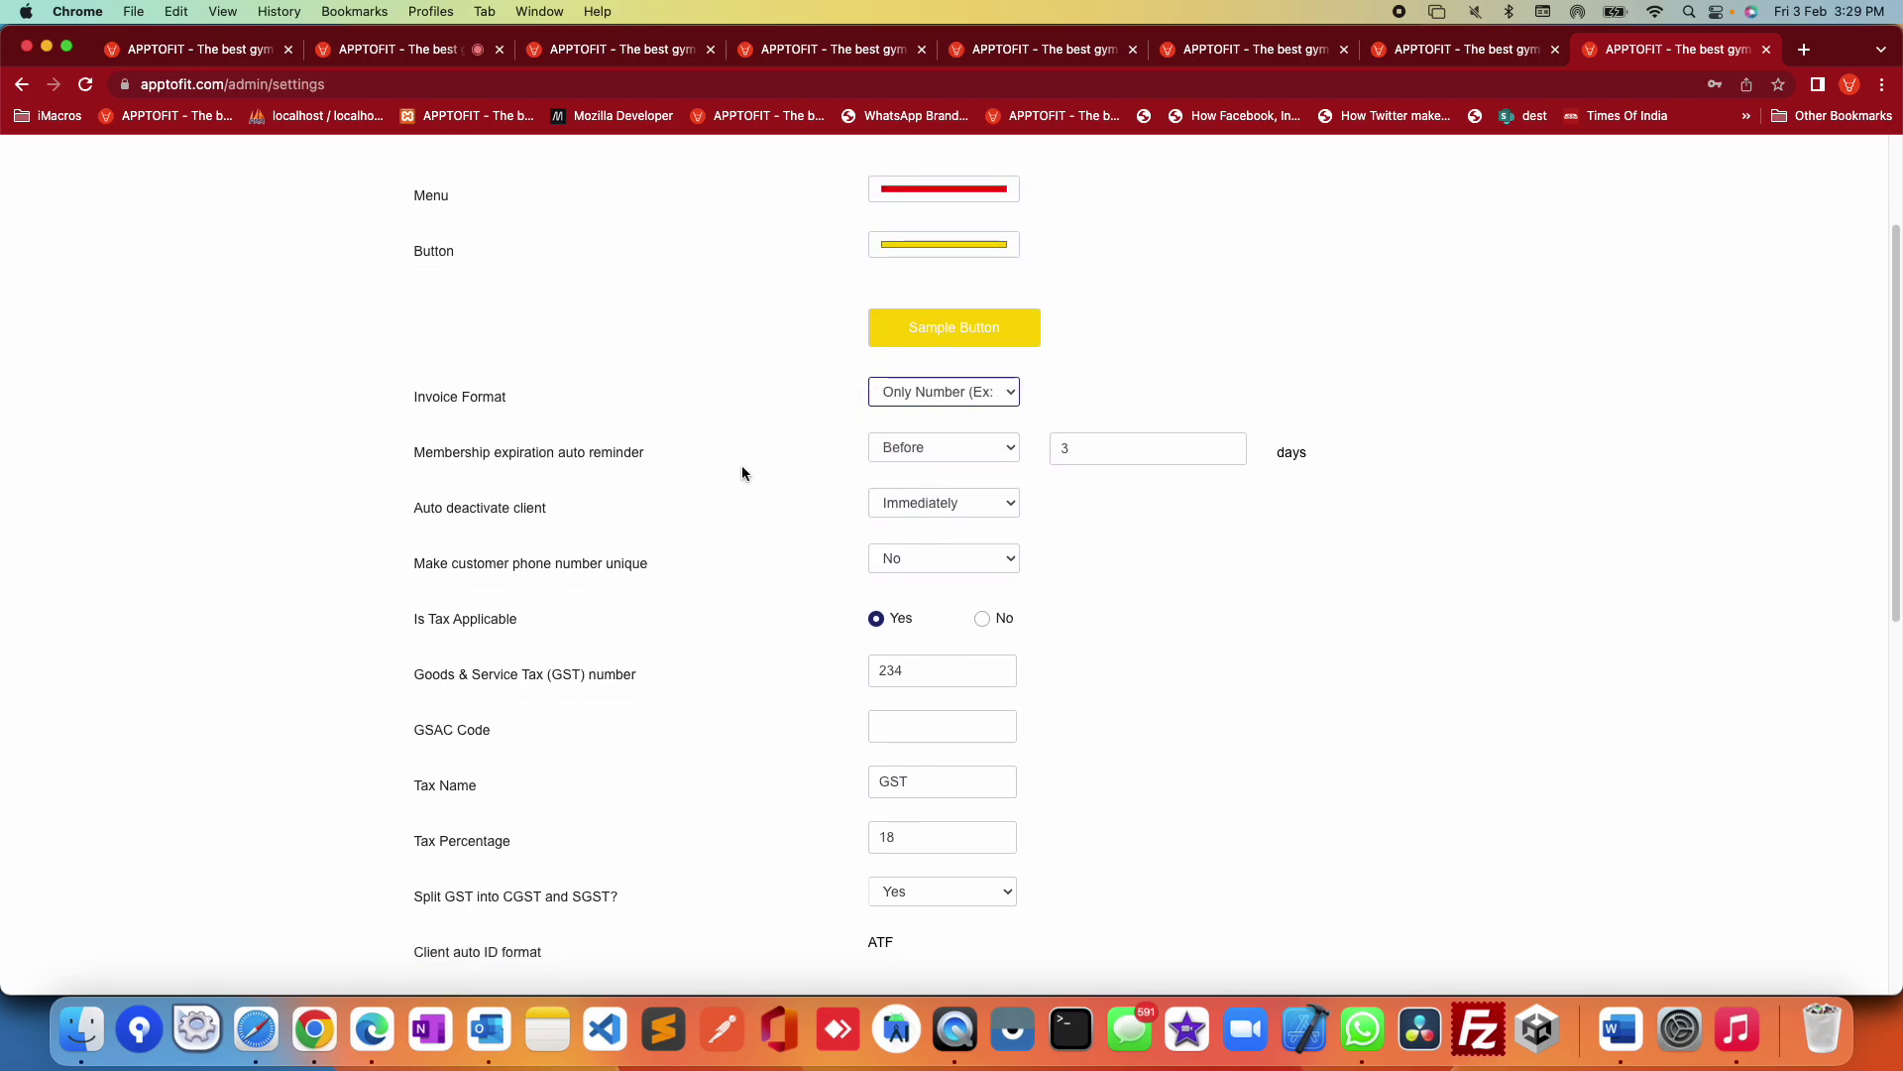
pyautogui.click(1149, 449)
pyautogui.click(1275, 617)
pyautogui.moveTo(414, 508); pyautogui.dragTo(1041, 527)
pyautogui.click(1239, 589)
# Step: Set clients to auto-deactivate 3 days after membership expiry
pyautogui.click(979, 499)
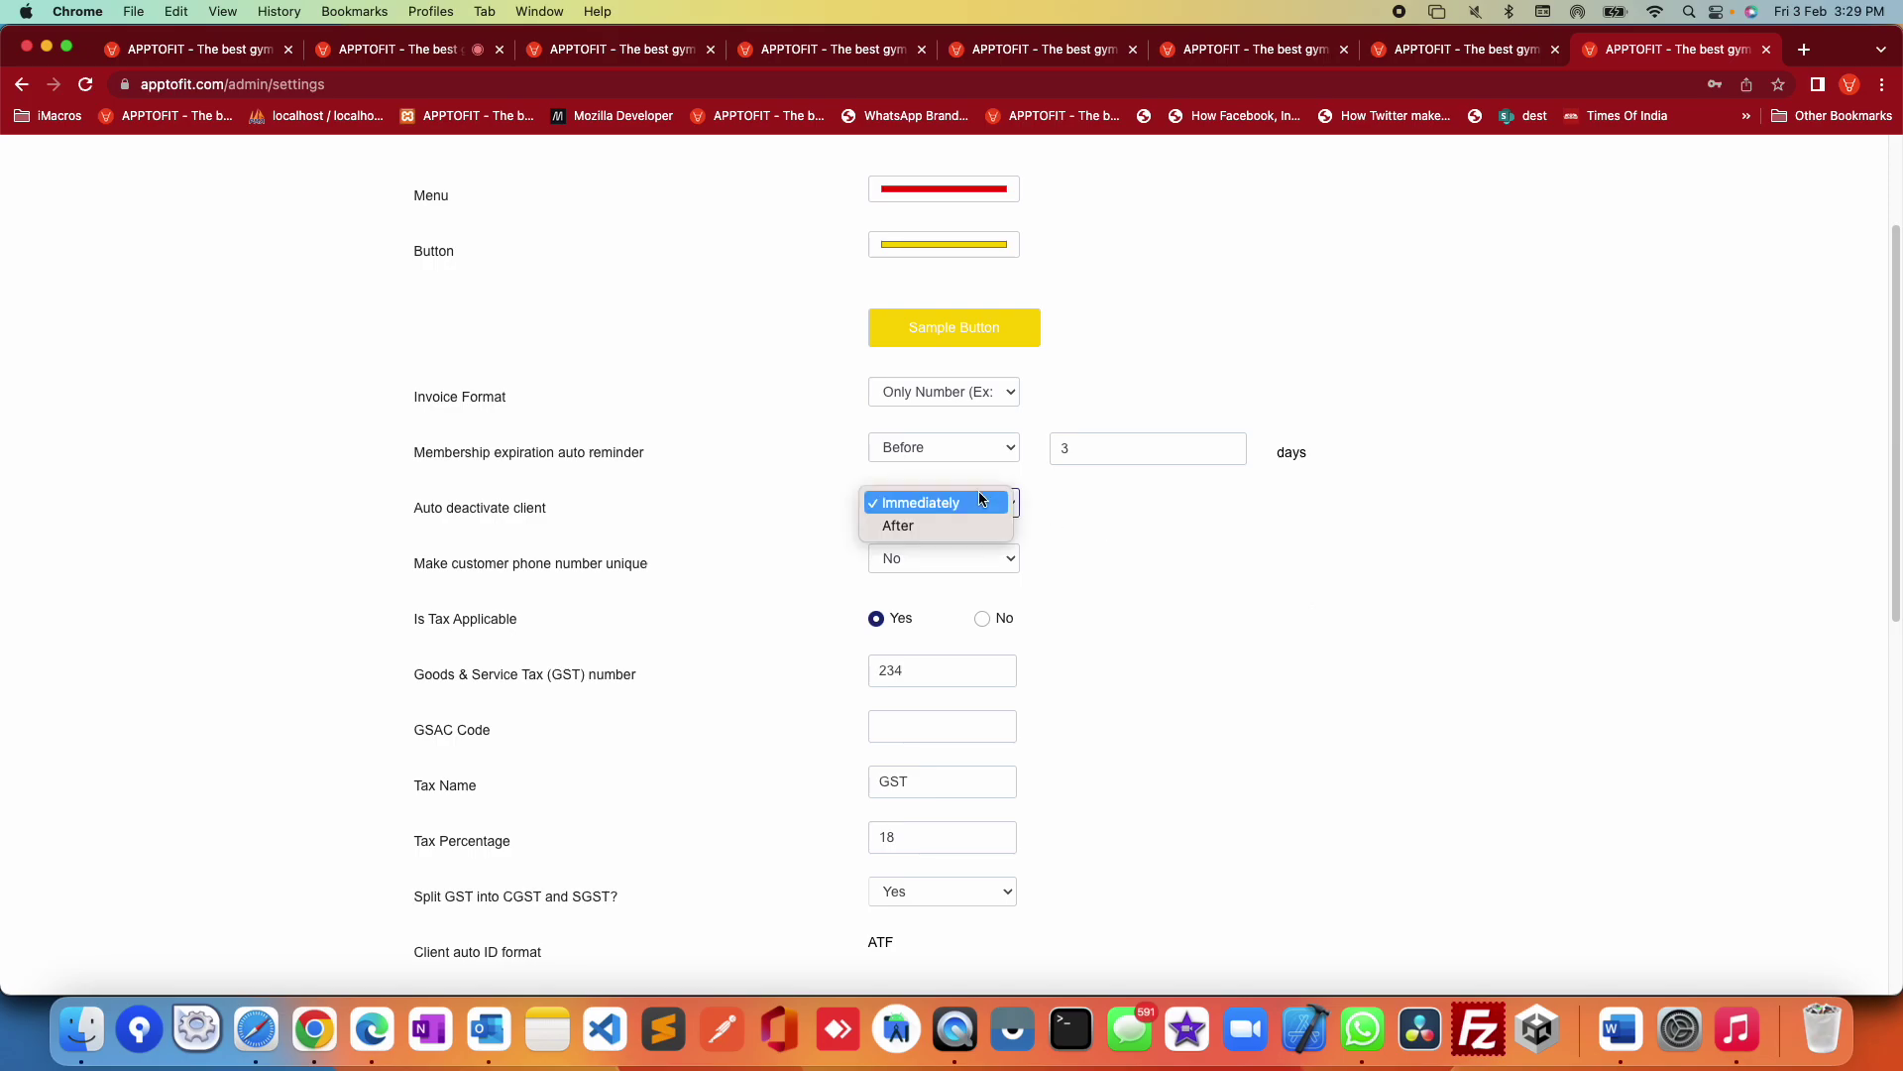
pyautogui.click(948, 517)
pyautogui.doubleClick(1113, 509)
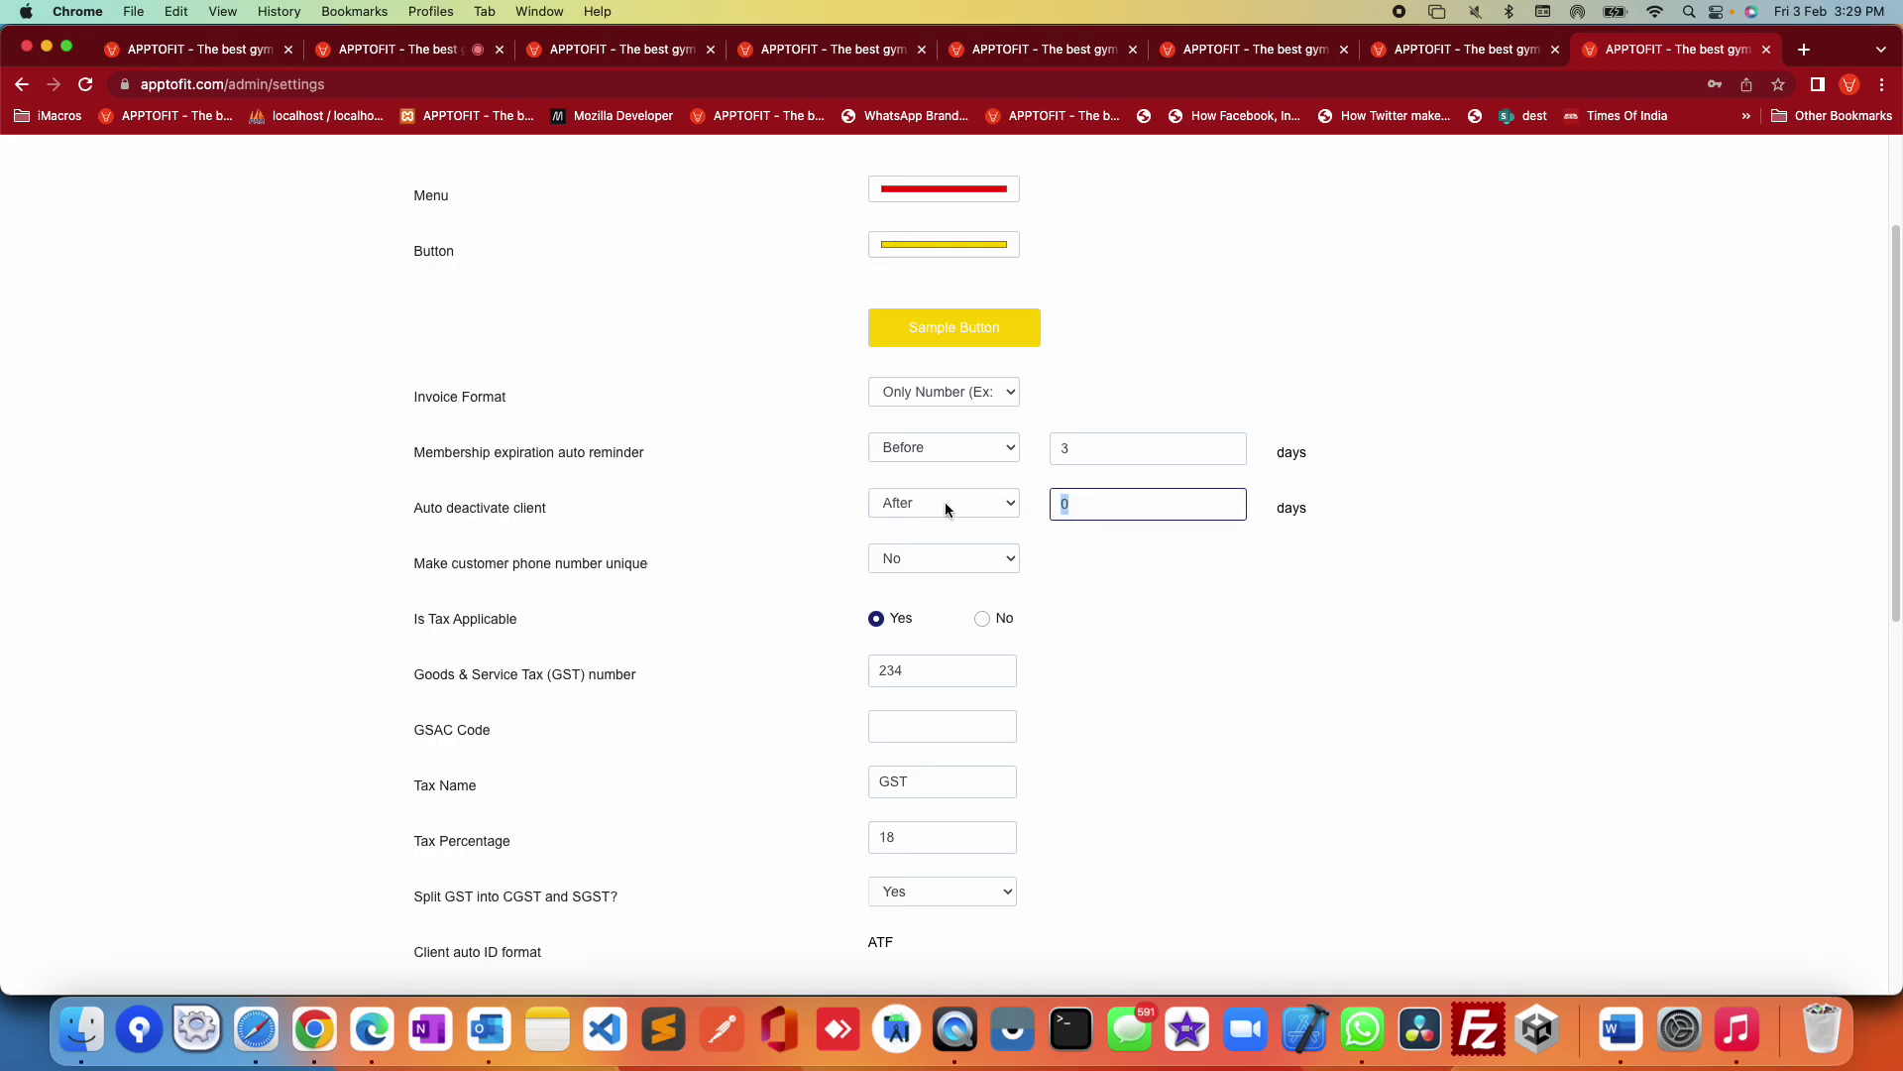
pyautogui.write('3')
pyautogui.click(1219, 605)
# Step: Highlight the Make customer phone number unique setting and switch it to Yes
pyautogui.scroll(-2, 497, 642)
pyautogui.moveTo(447, 511); pyautogui.dragTo(831, 520)
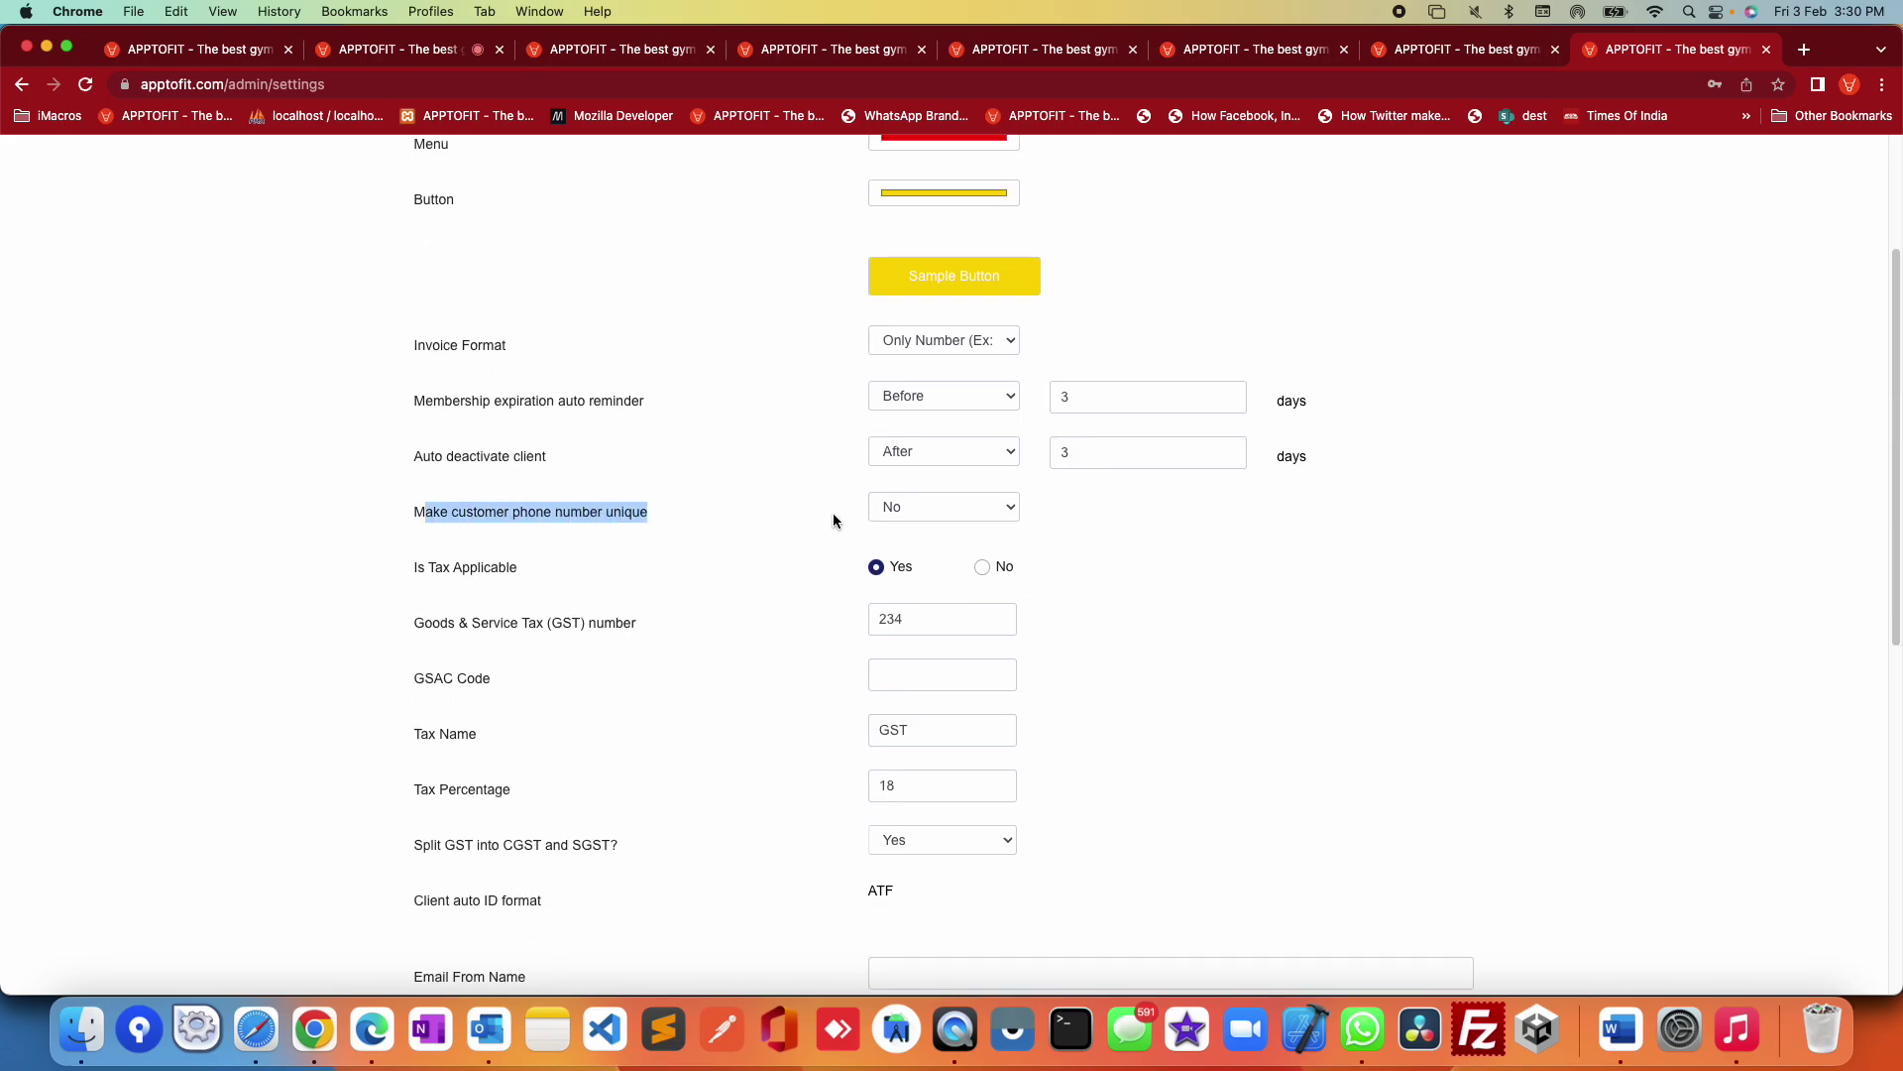
pyautogui.click(1217, 589)
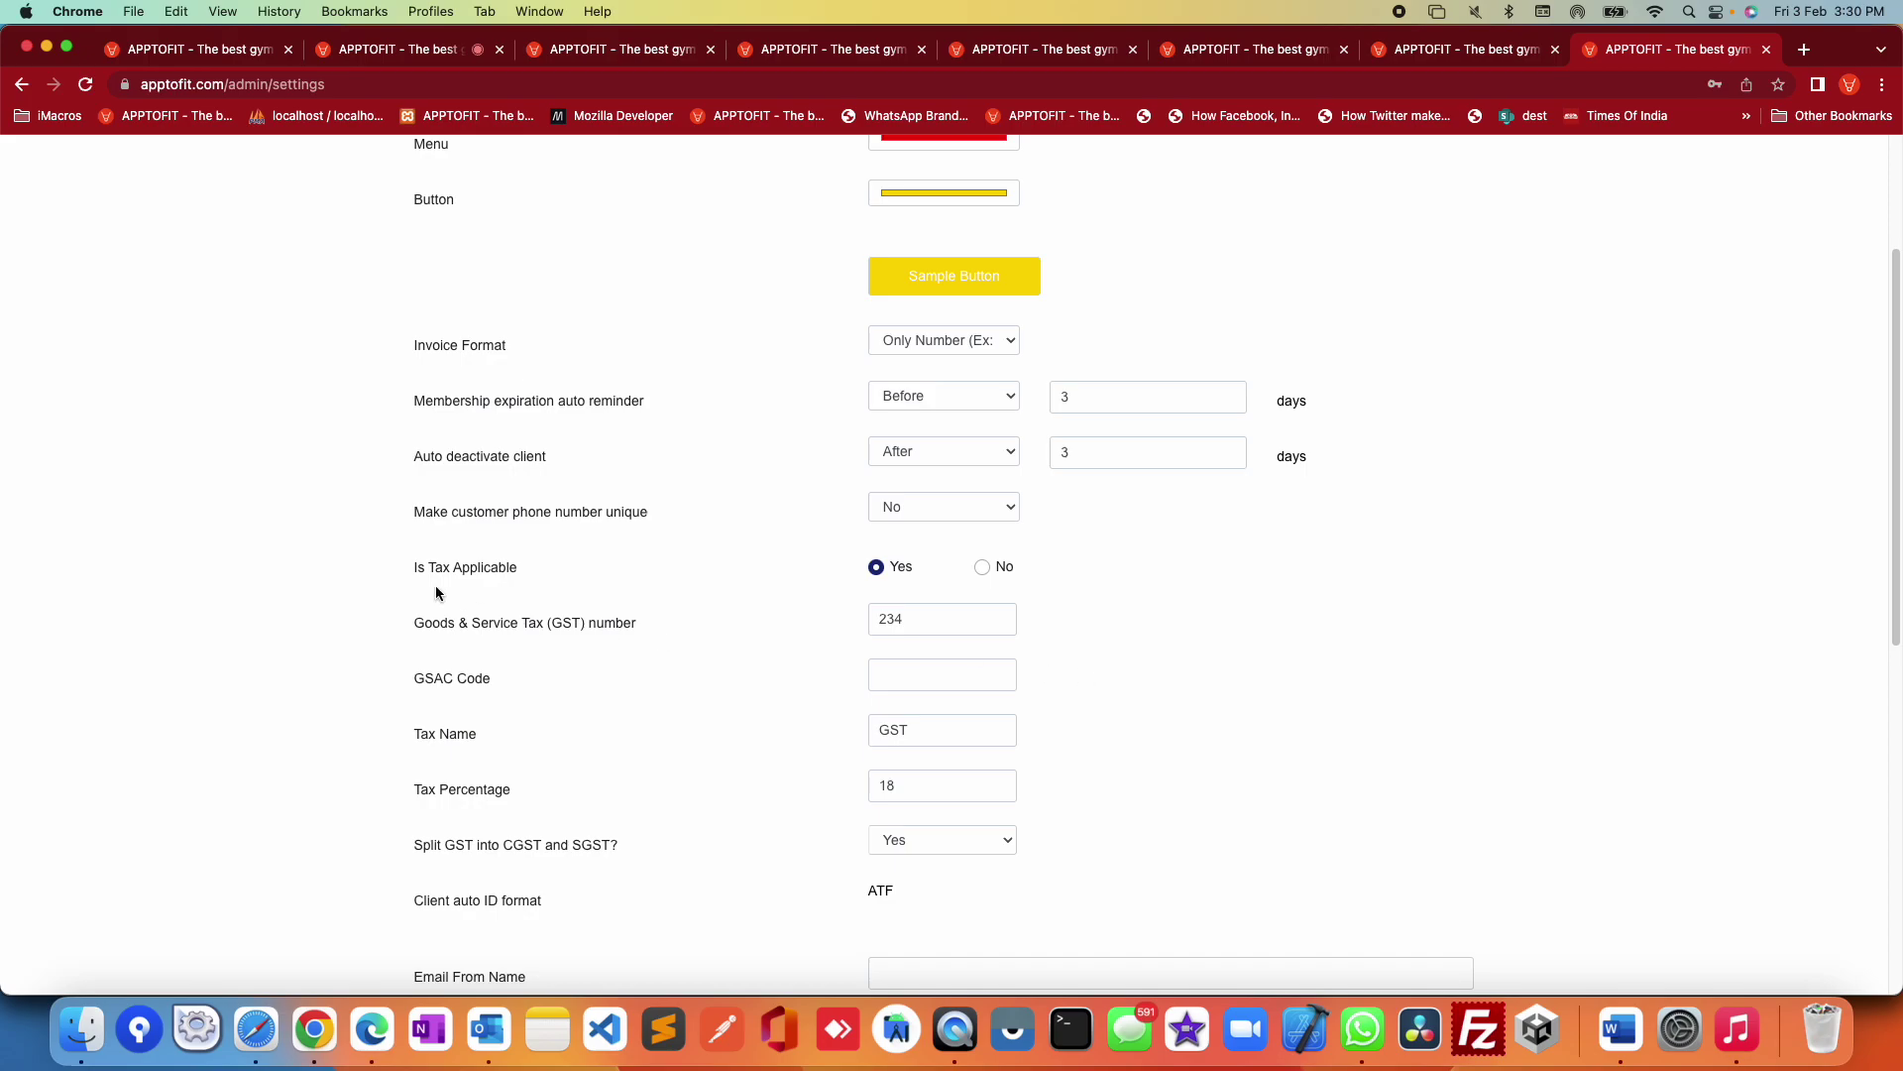
pyautogui.moveTo(448, 509); pyautogui.dragTo(609, 510)
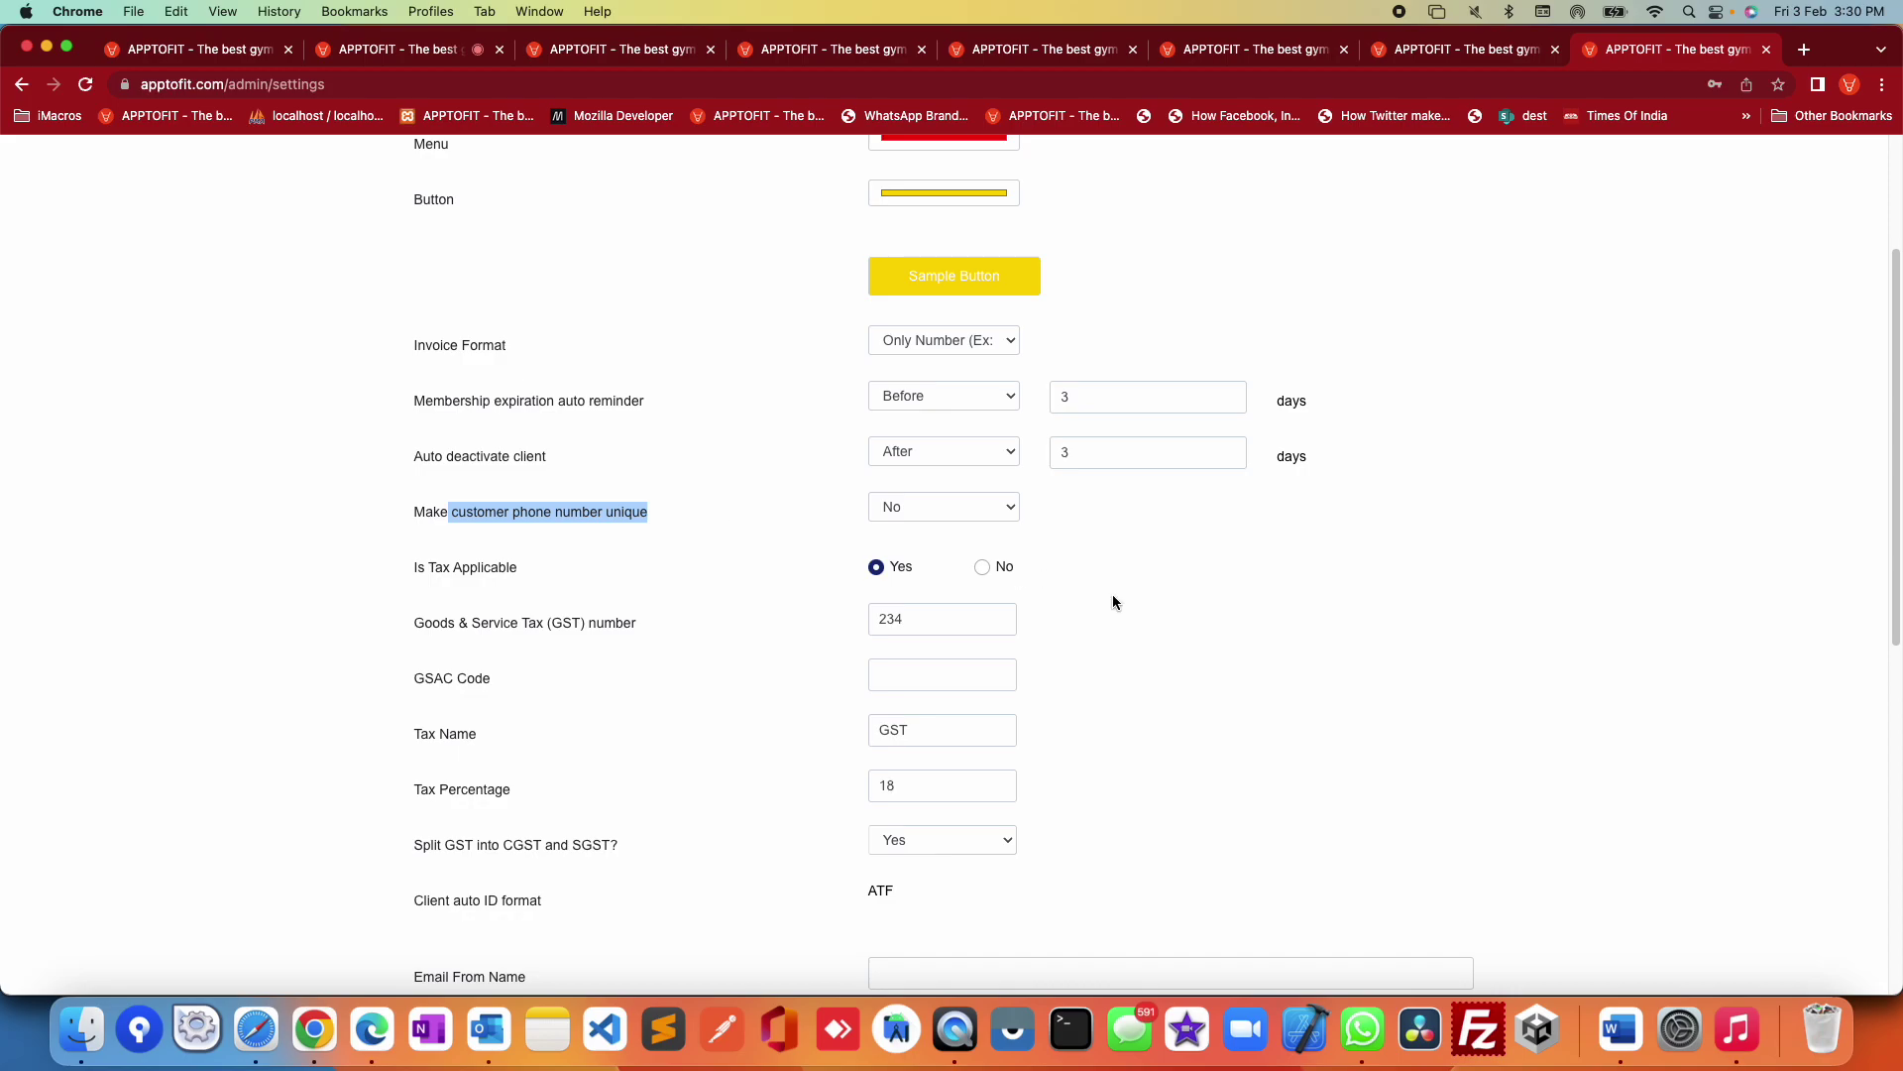
pyautogui.click(924, 503)
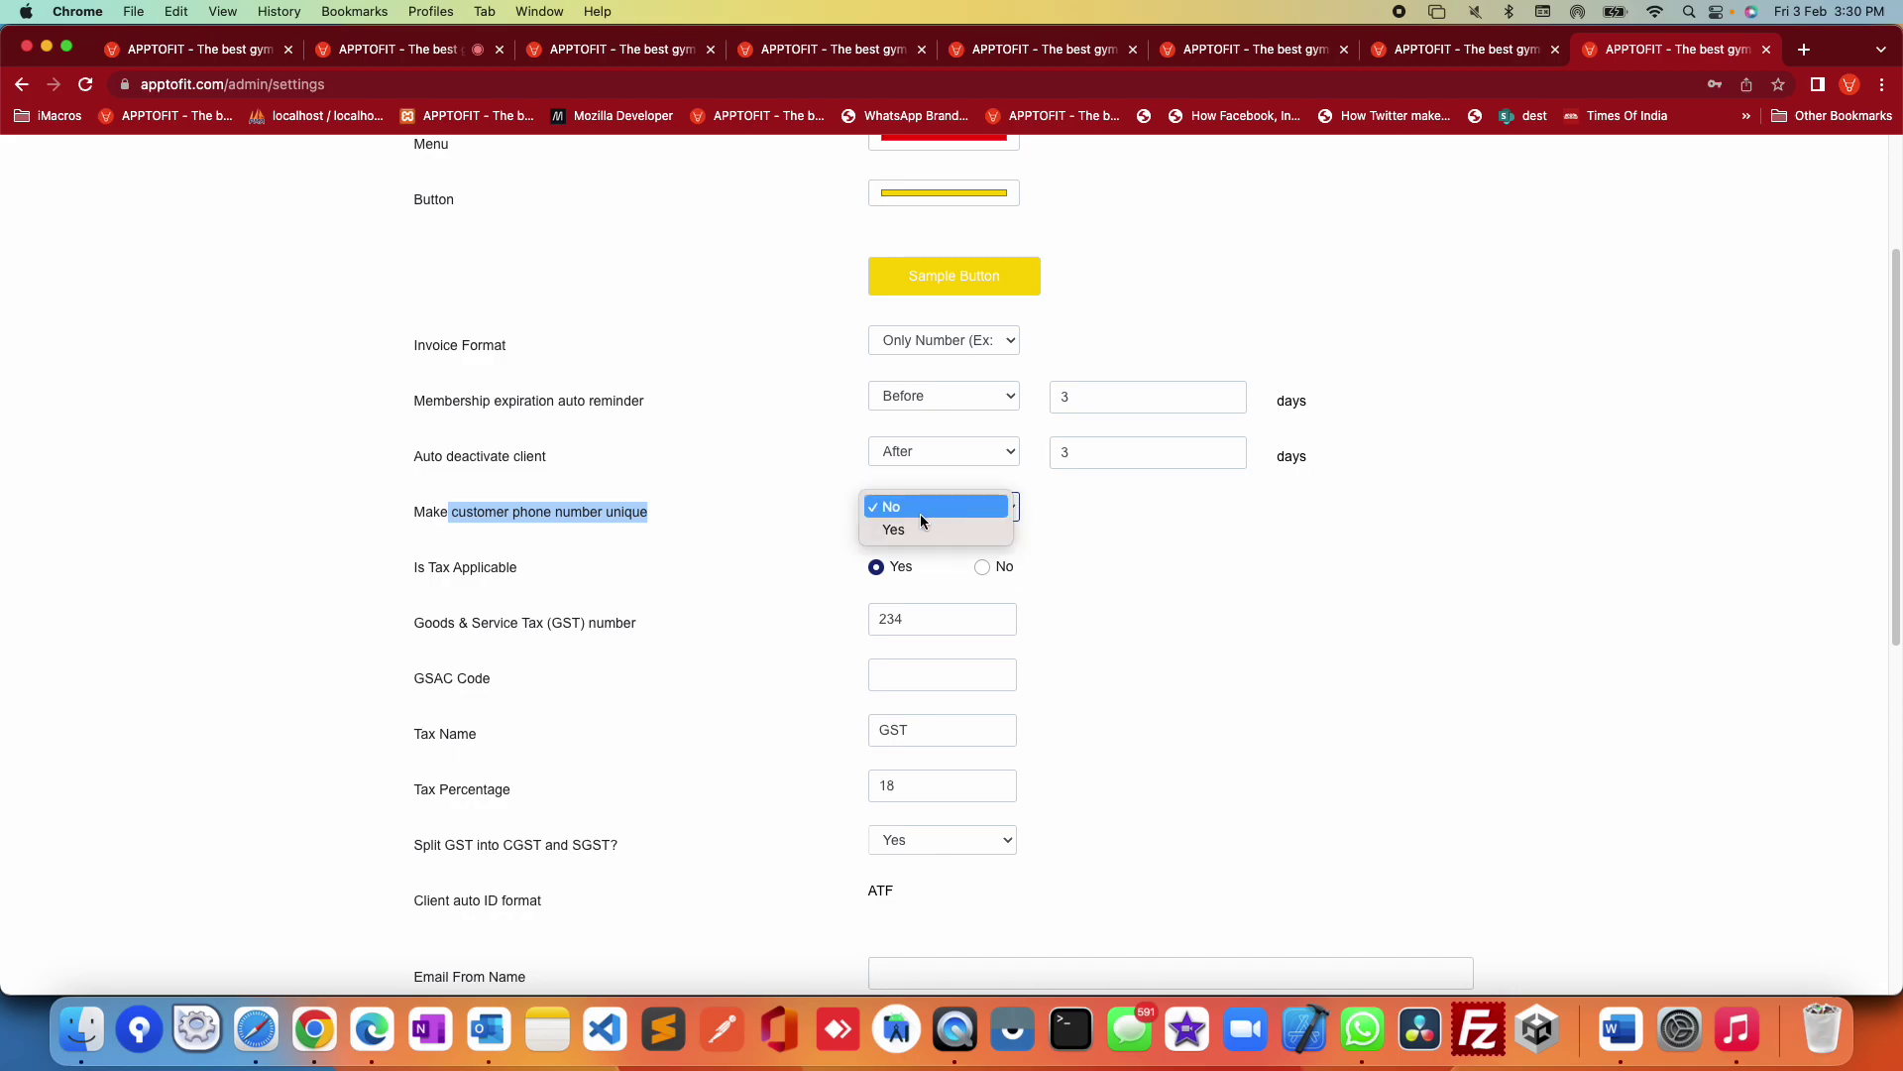
pyautogui.click(922, 528)
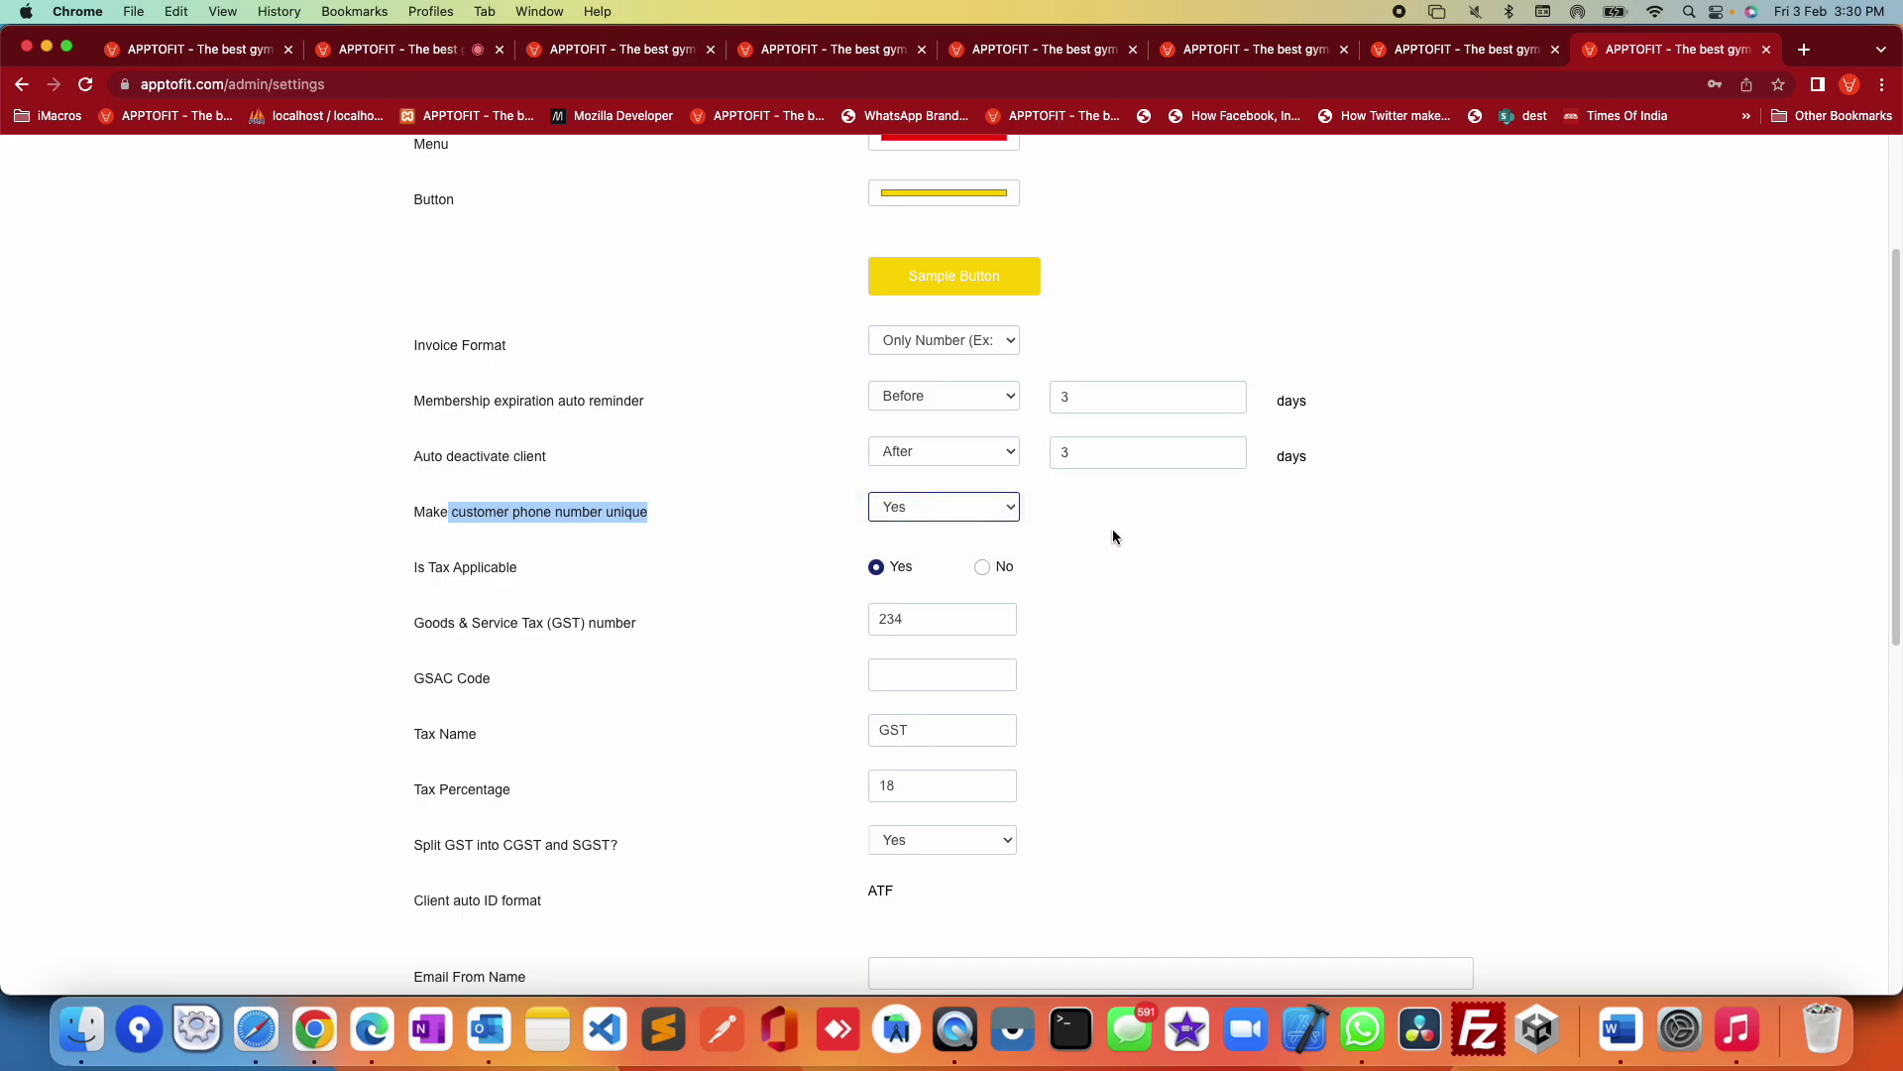
pyautogui.click(882, 510)
pyautogui.click(897, 507)
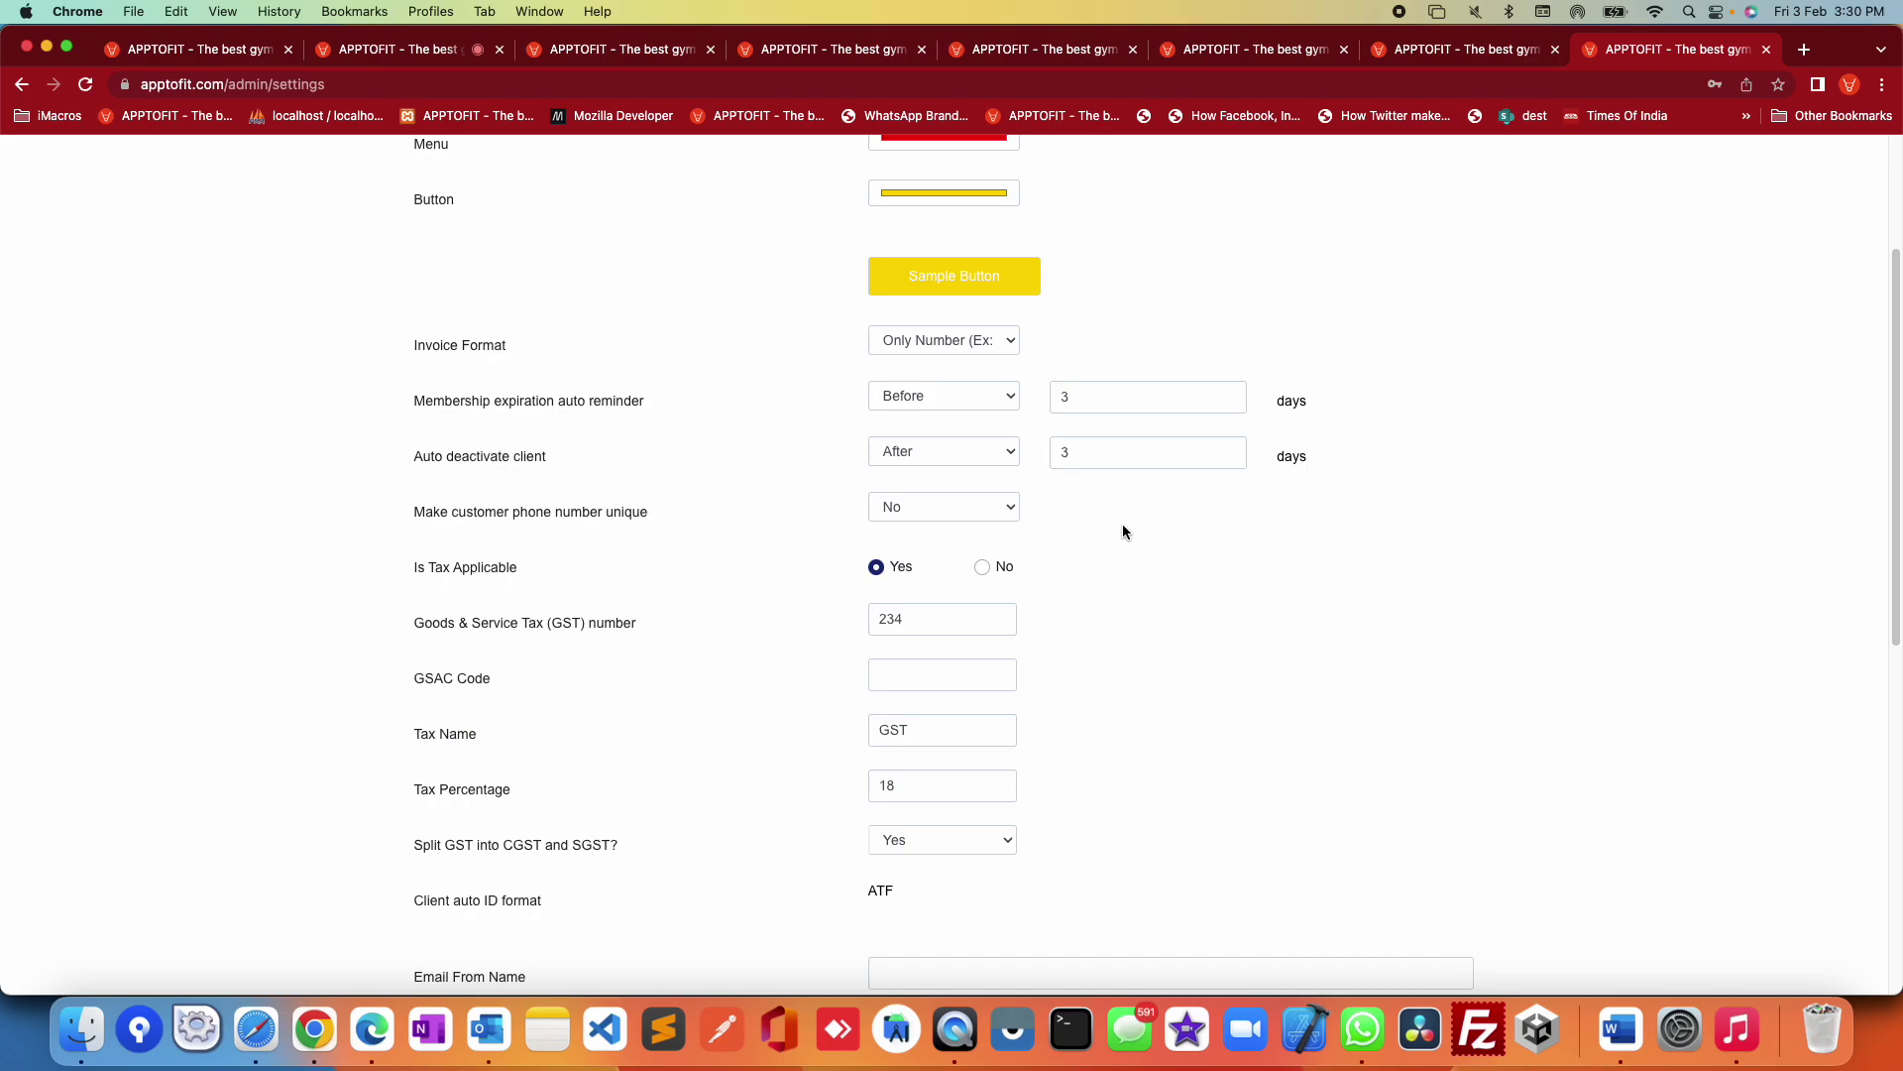
# Step: Point out the phone number uniqueness setting again and confirm Yes
pyautogui.moveTo(479, 514); pyautogui.dragTo(804, 519)
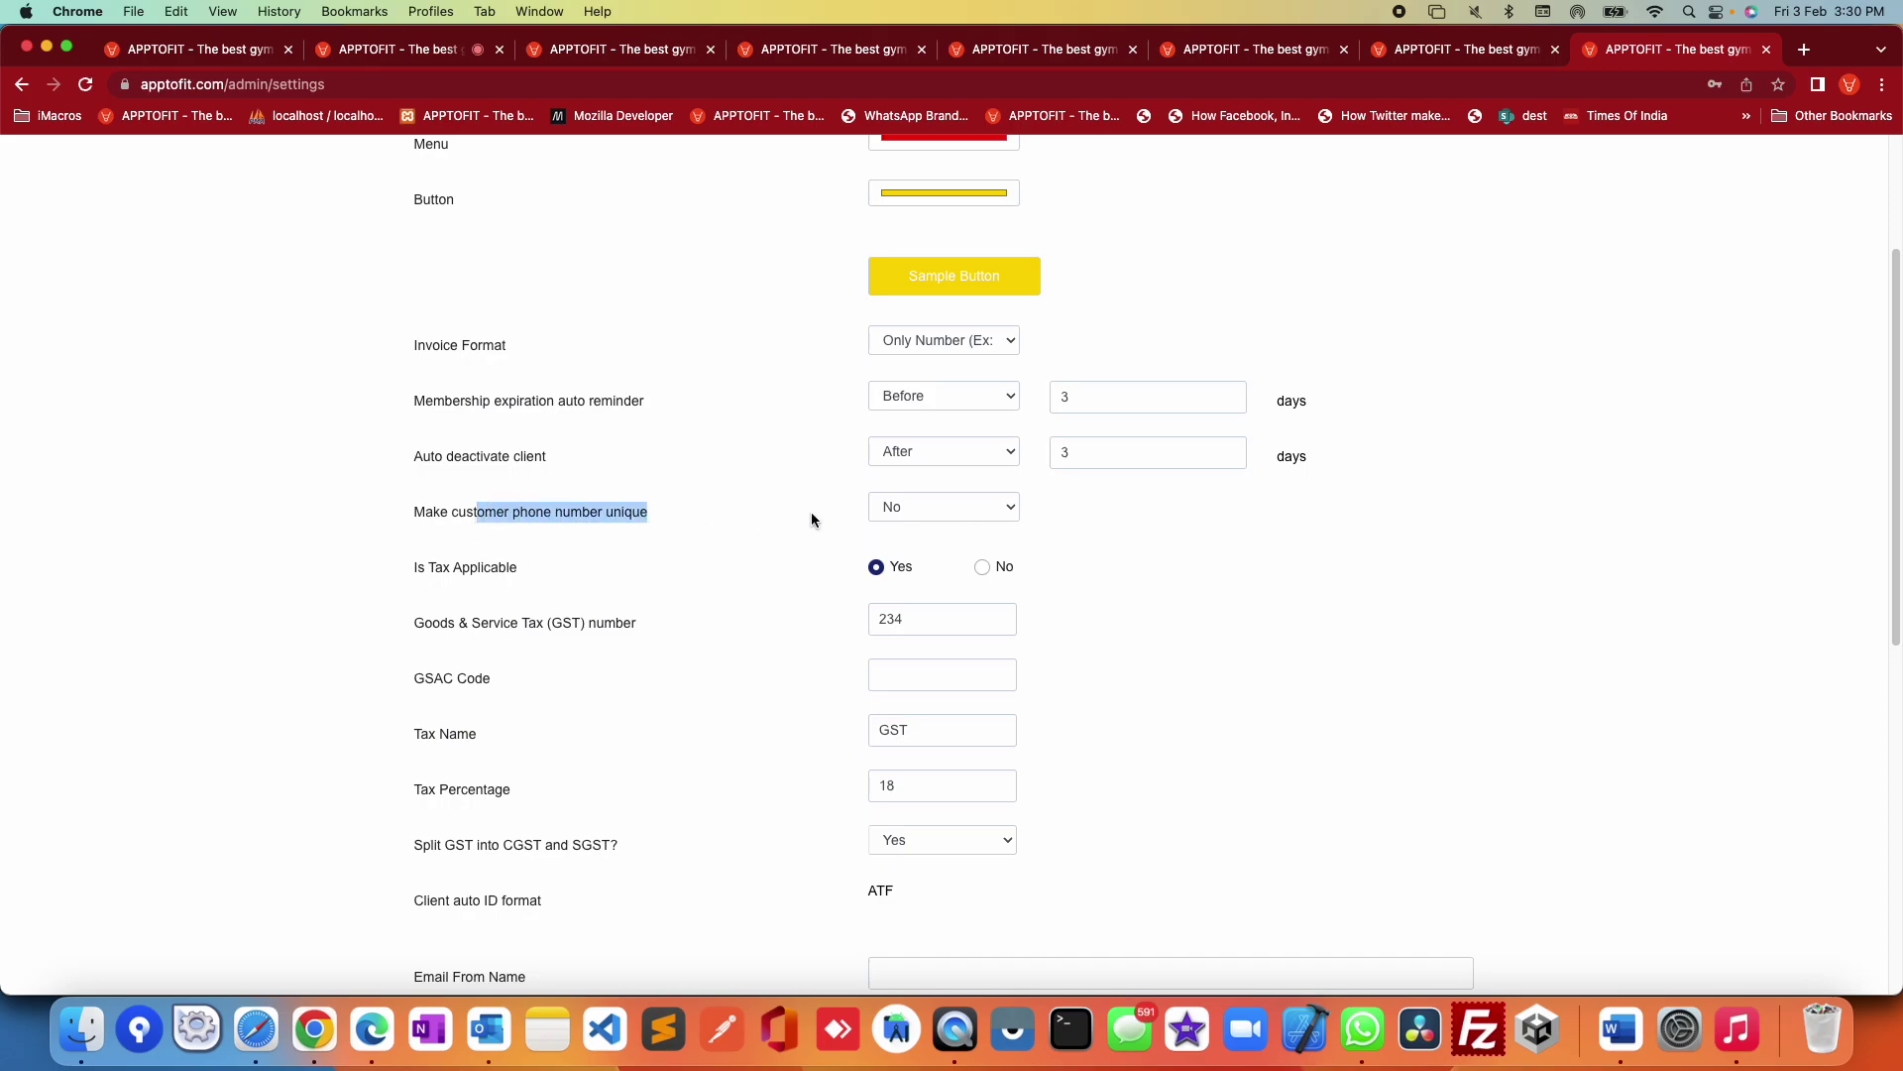
pyautogui.click(1202, 554)
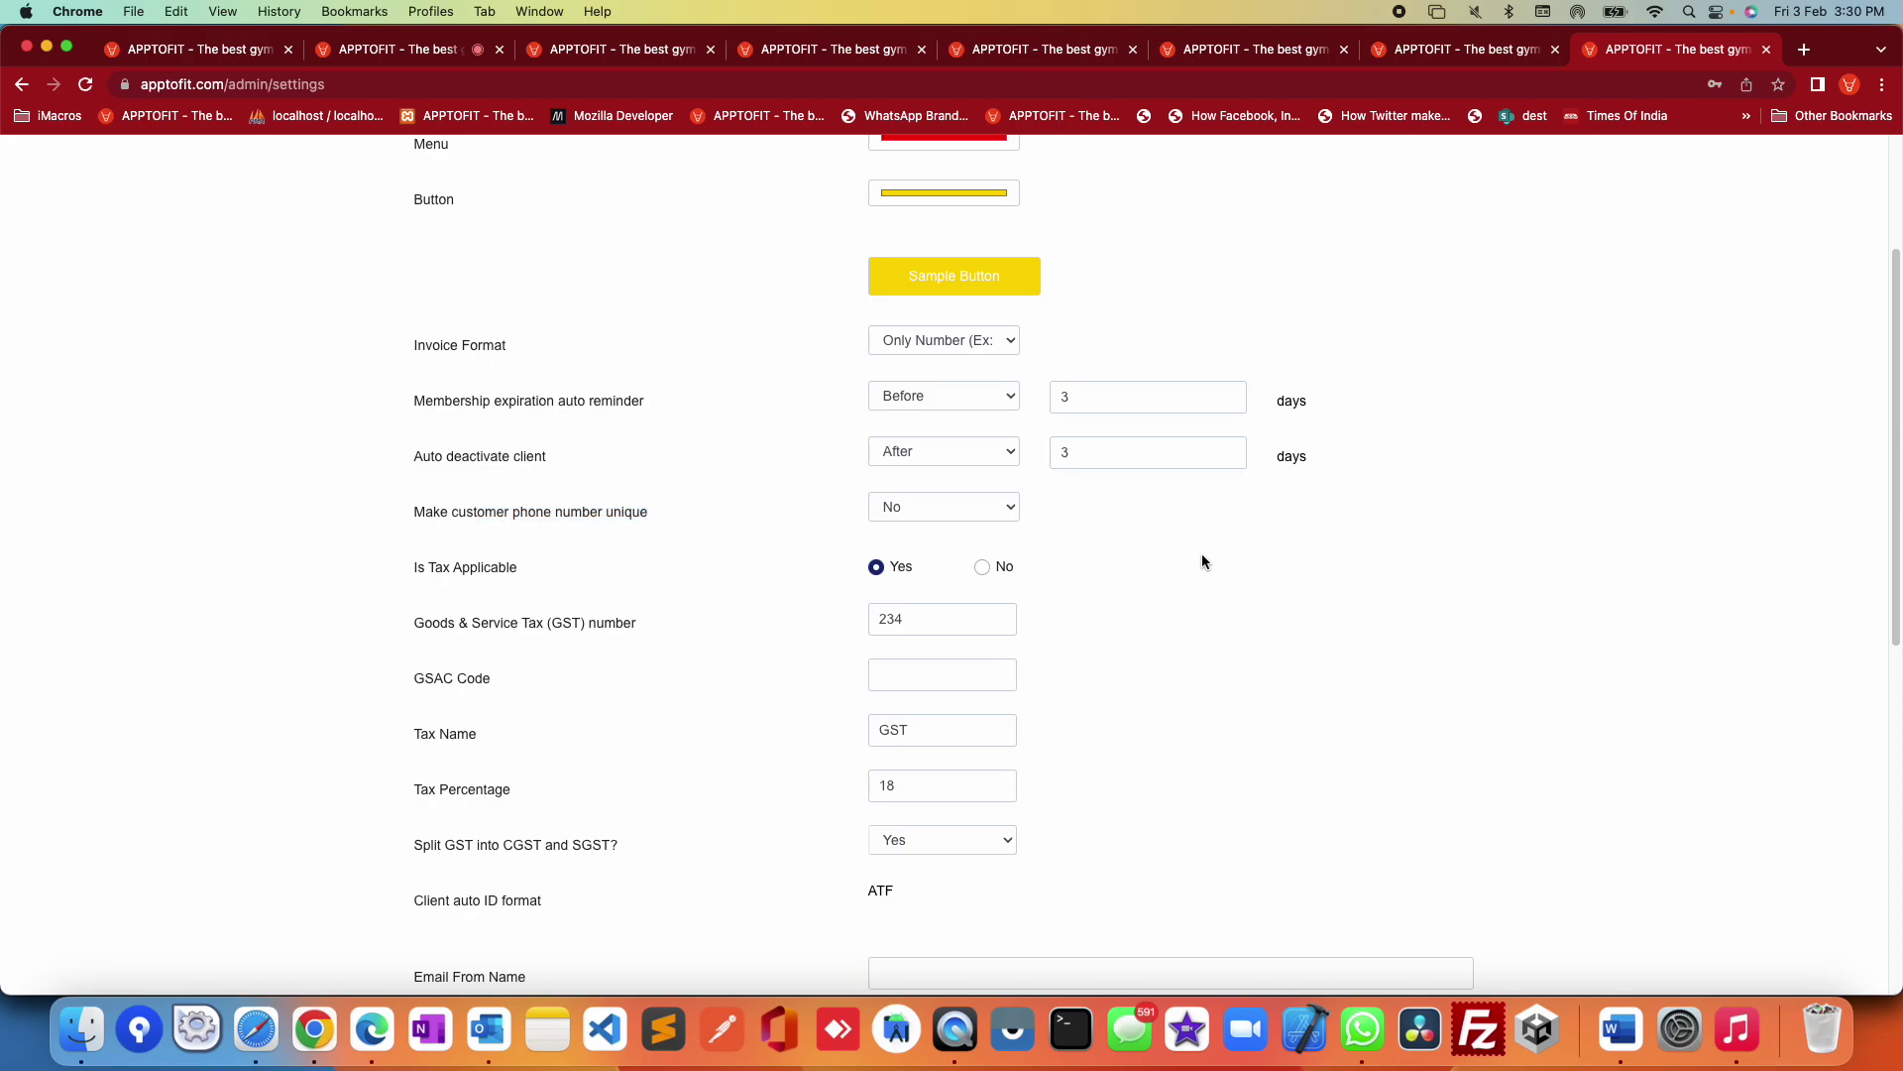
pyautogui.click(948, 510)
pyautogui.click(1144, 561)
pyautogui.moveTo(430, 623); pyautogui.dragTo(670, 634)
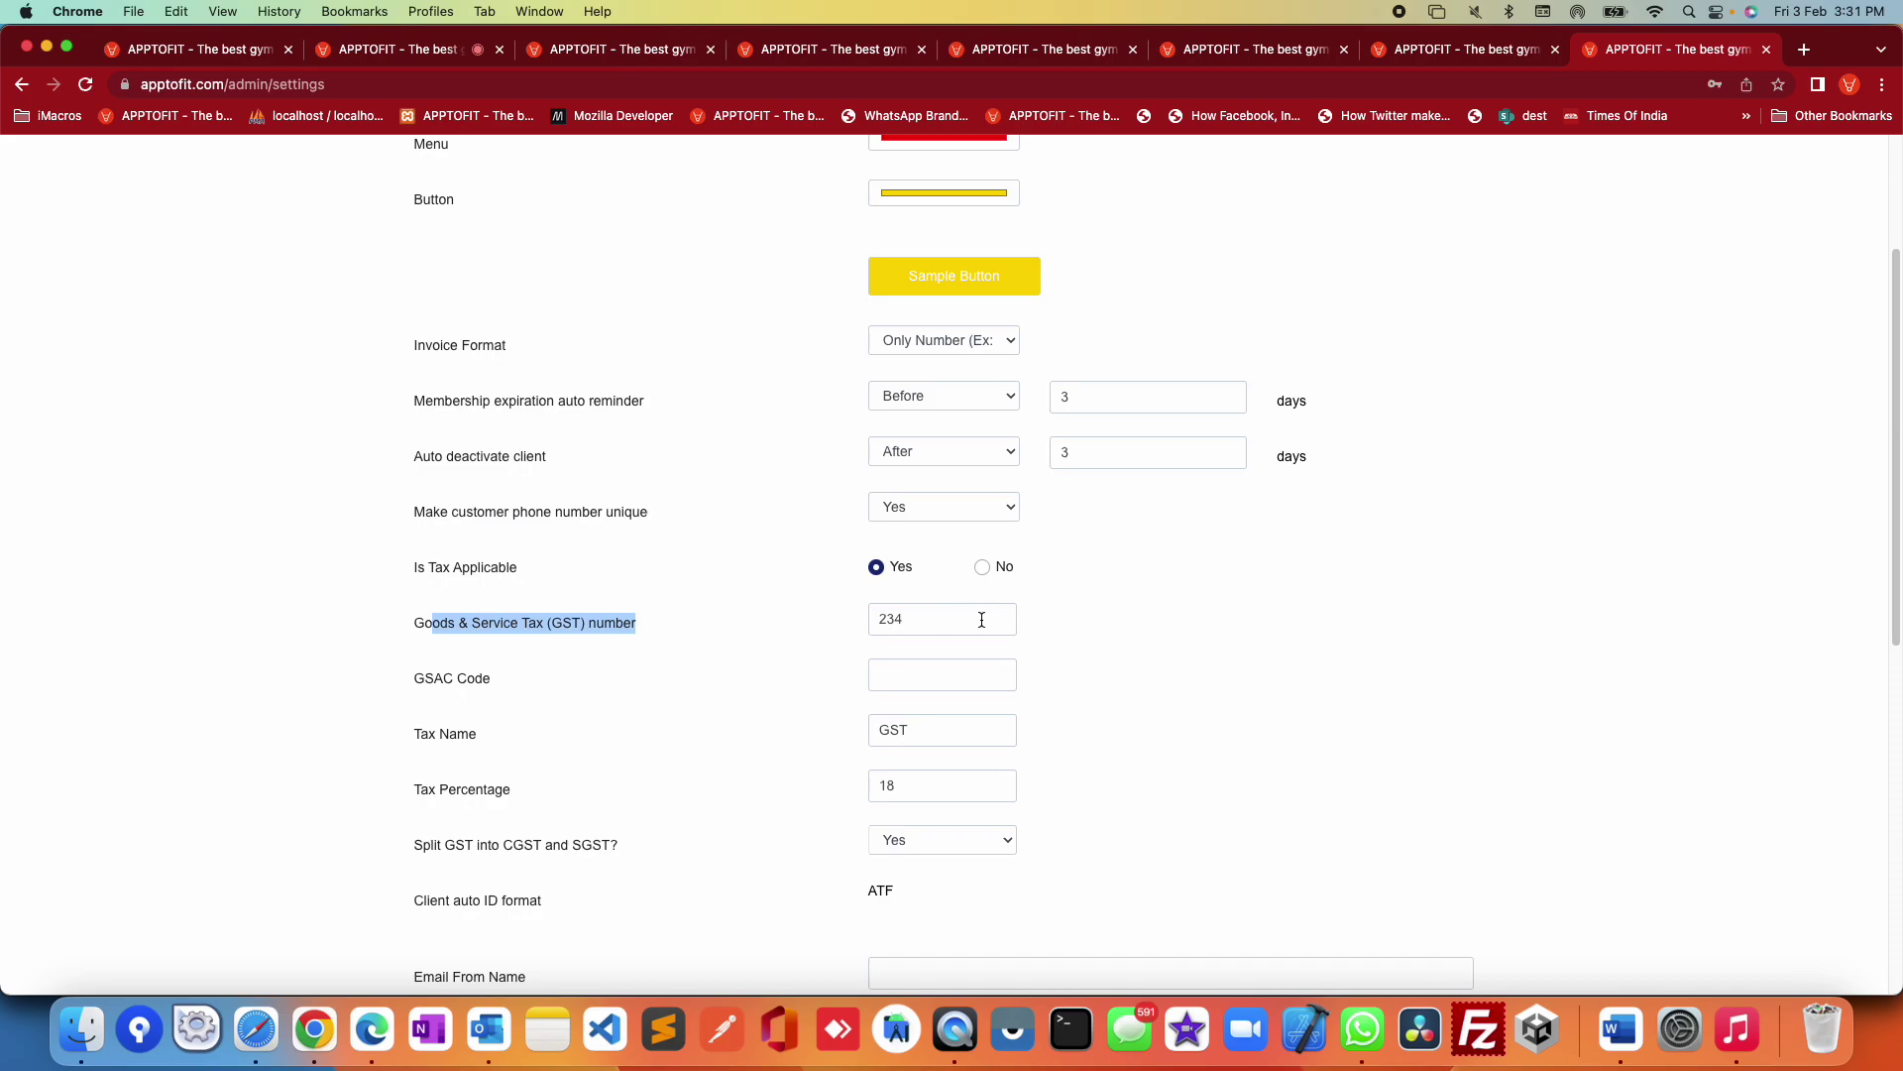
pyautogui.press('Tab')
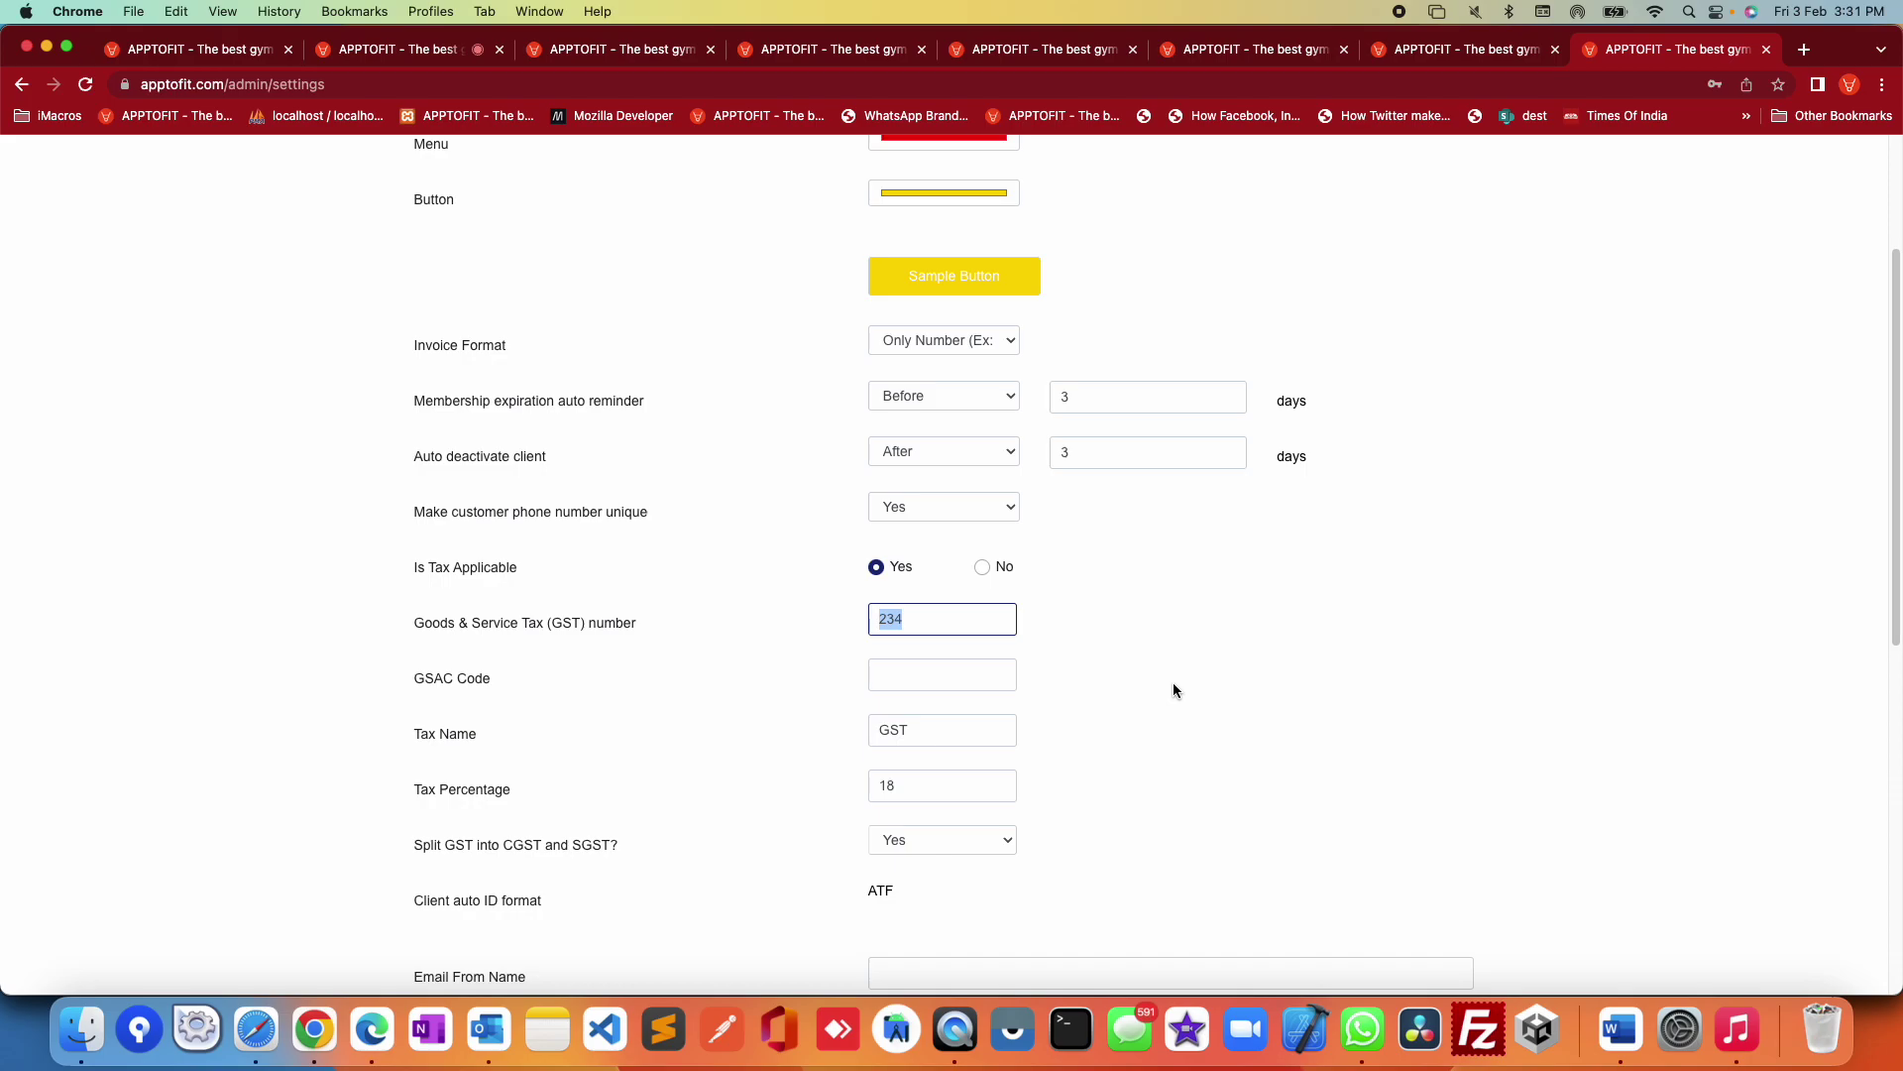
pyautogui.click(959, 622)
pyautogui.scroll(-2, 1043, 698)
pyautogui.moveTo(436, 590); pyautogui.dragTo(700, 594)
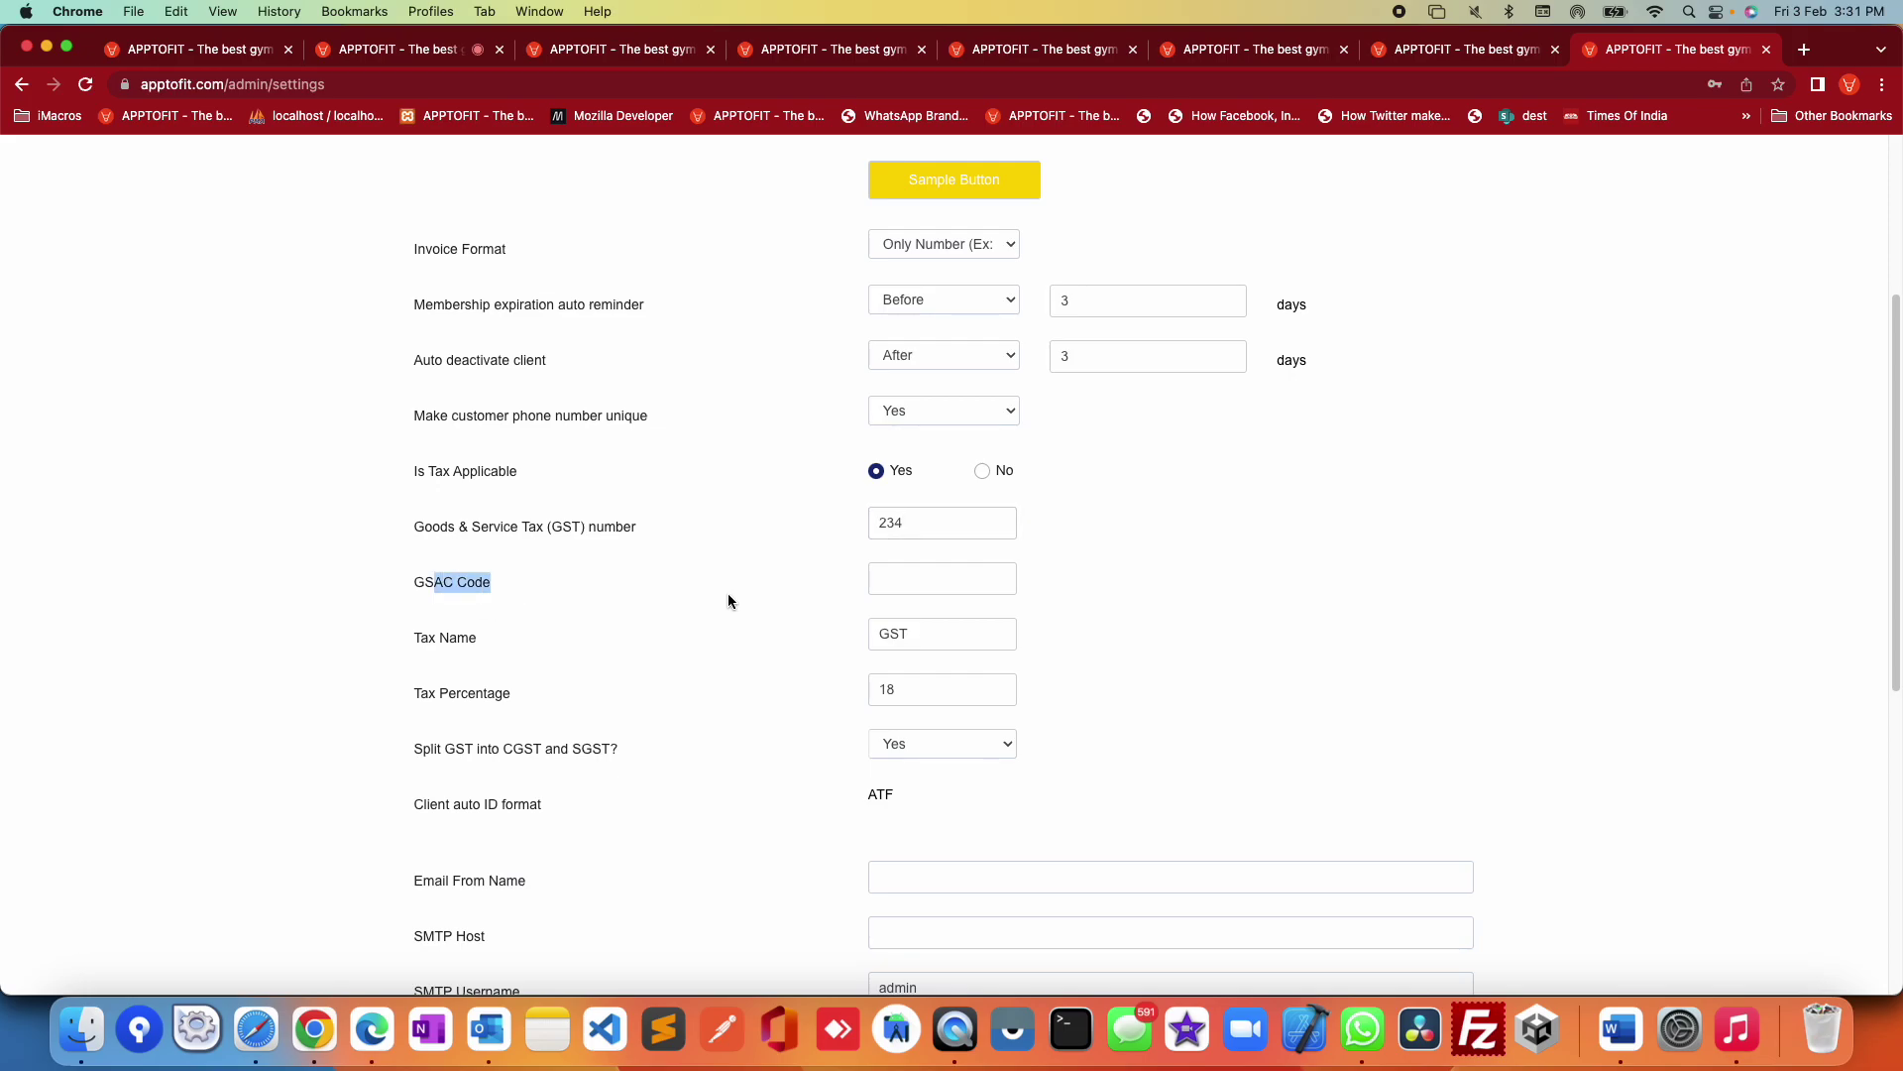
pyautogui.moveTo(428, 639); pyautogui.dragTo(563, 640)
pyautogui.moveTo(437, 694); pyautogui.dragTo(1003, 699)
pyautogui.scroll(-4, 1203, 756)
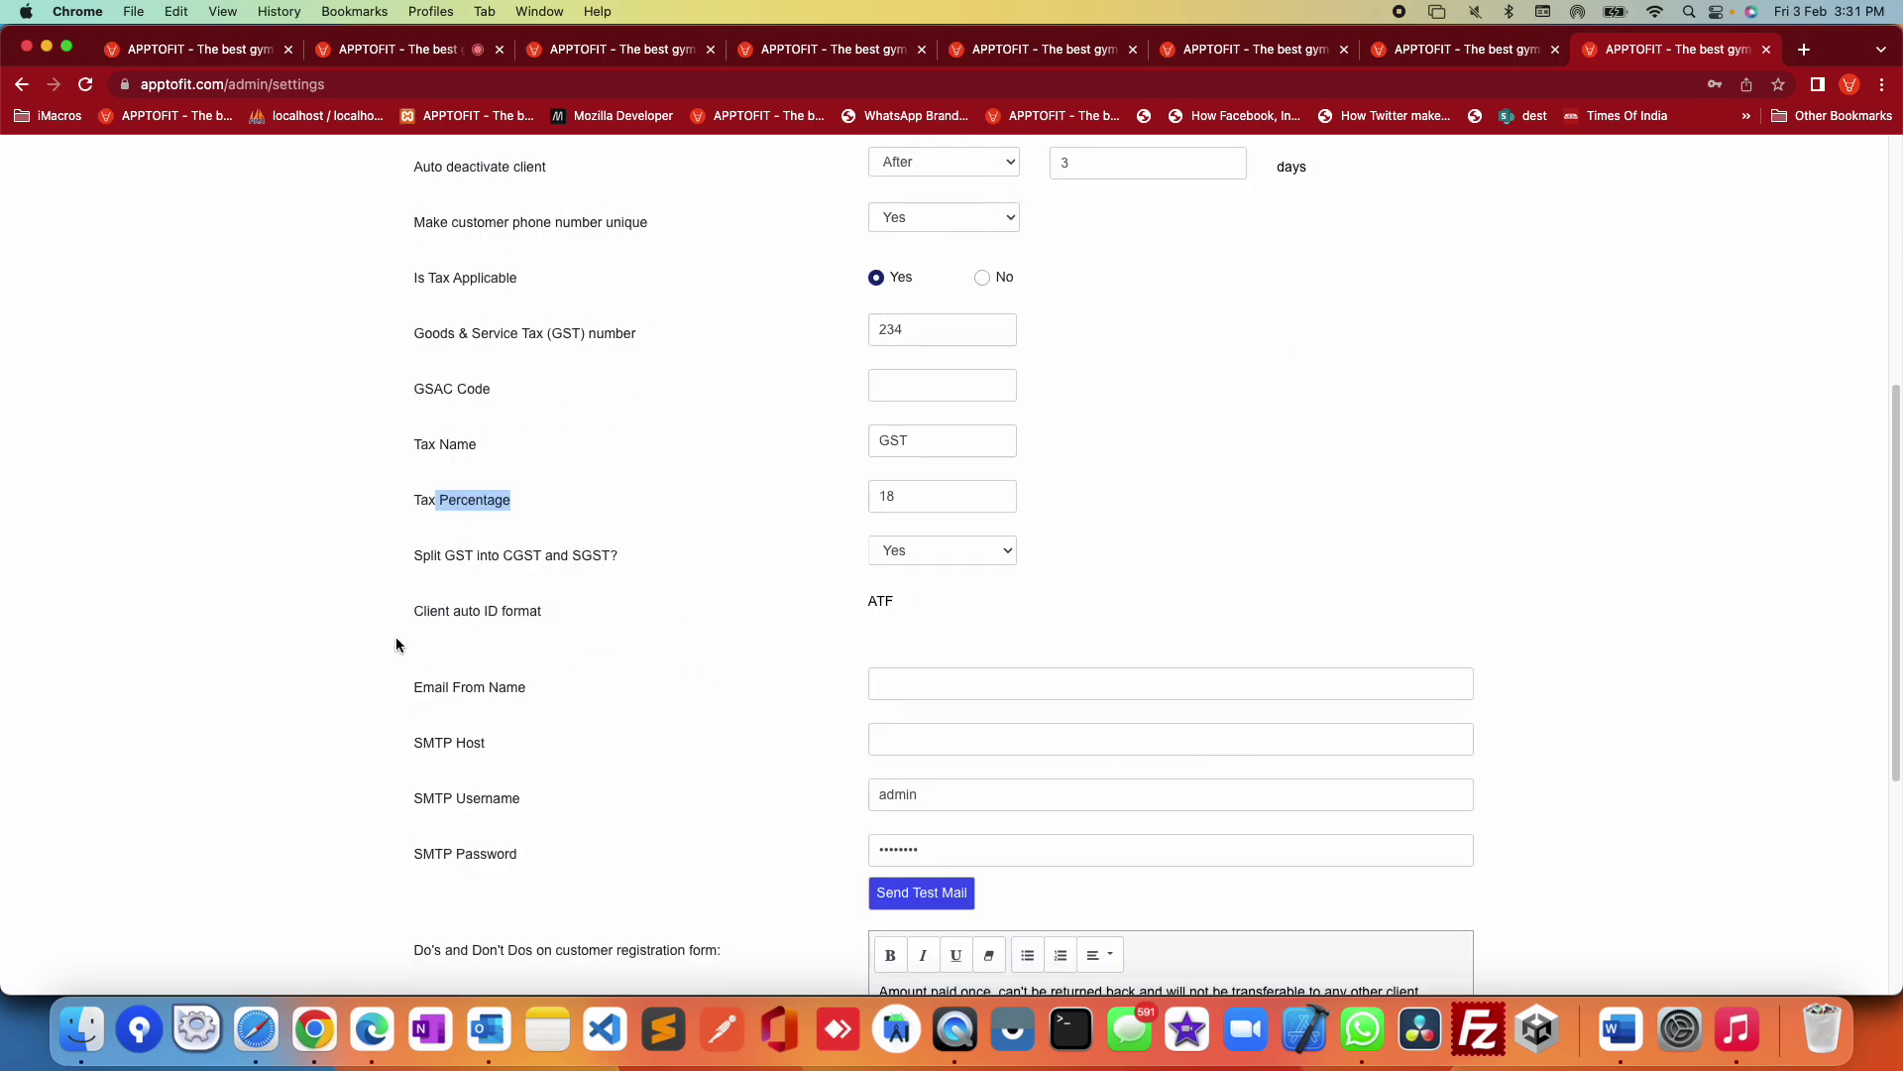
pyautogui.moveTo(423, 608); pyautogui.dragTo(948, 603)
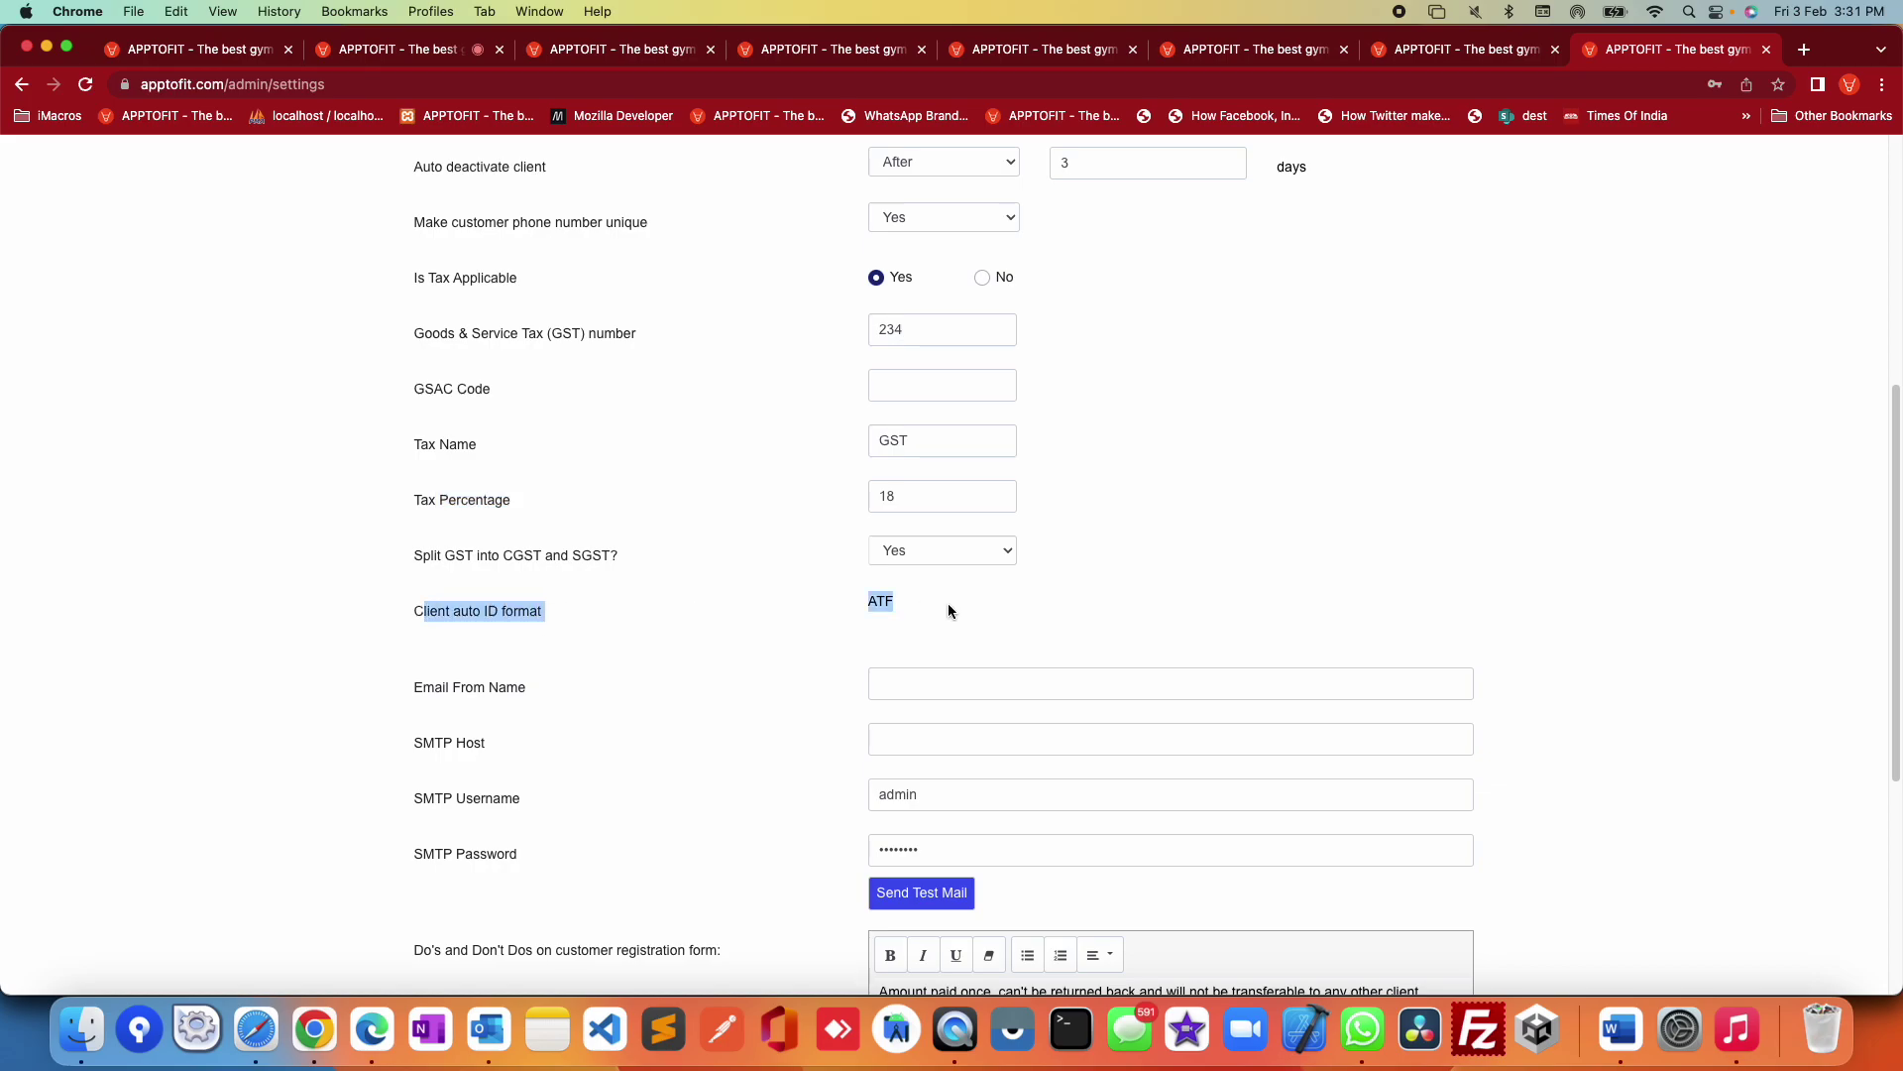
pyautogui.click(1104, 606)
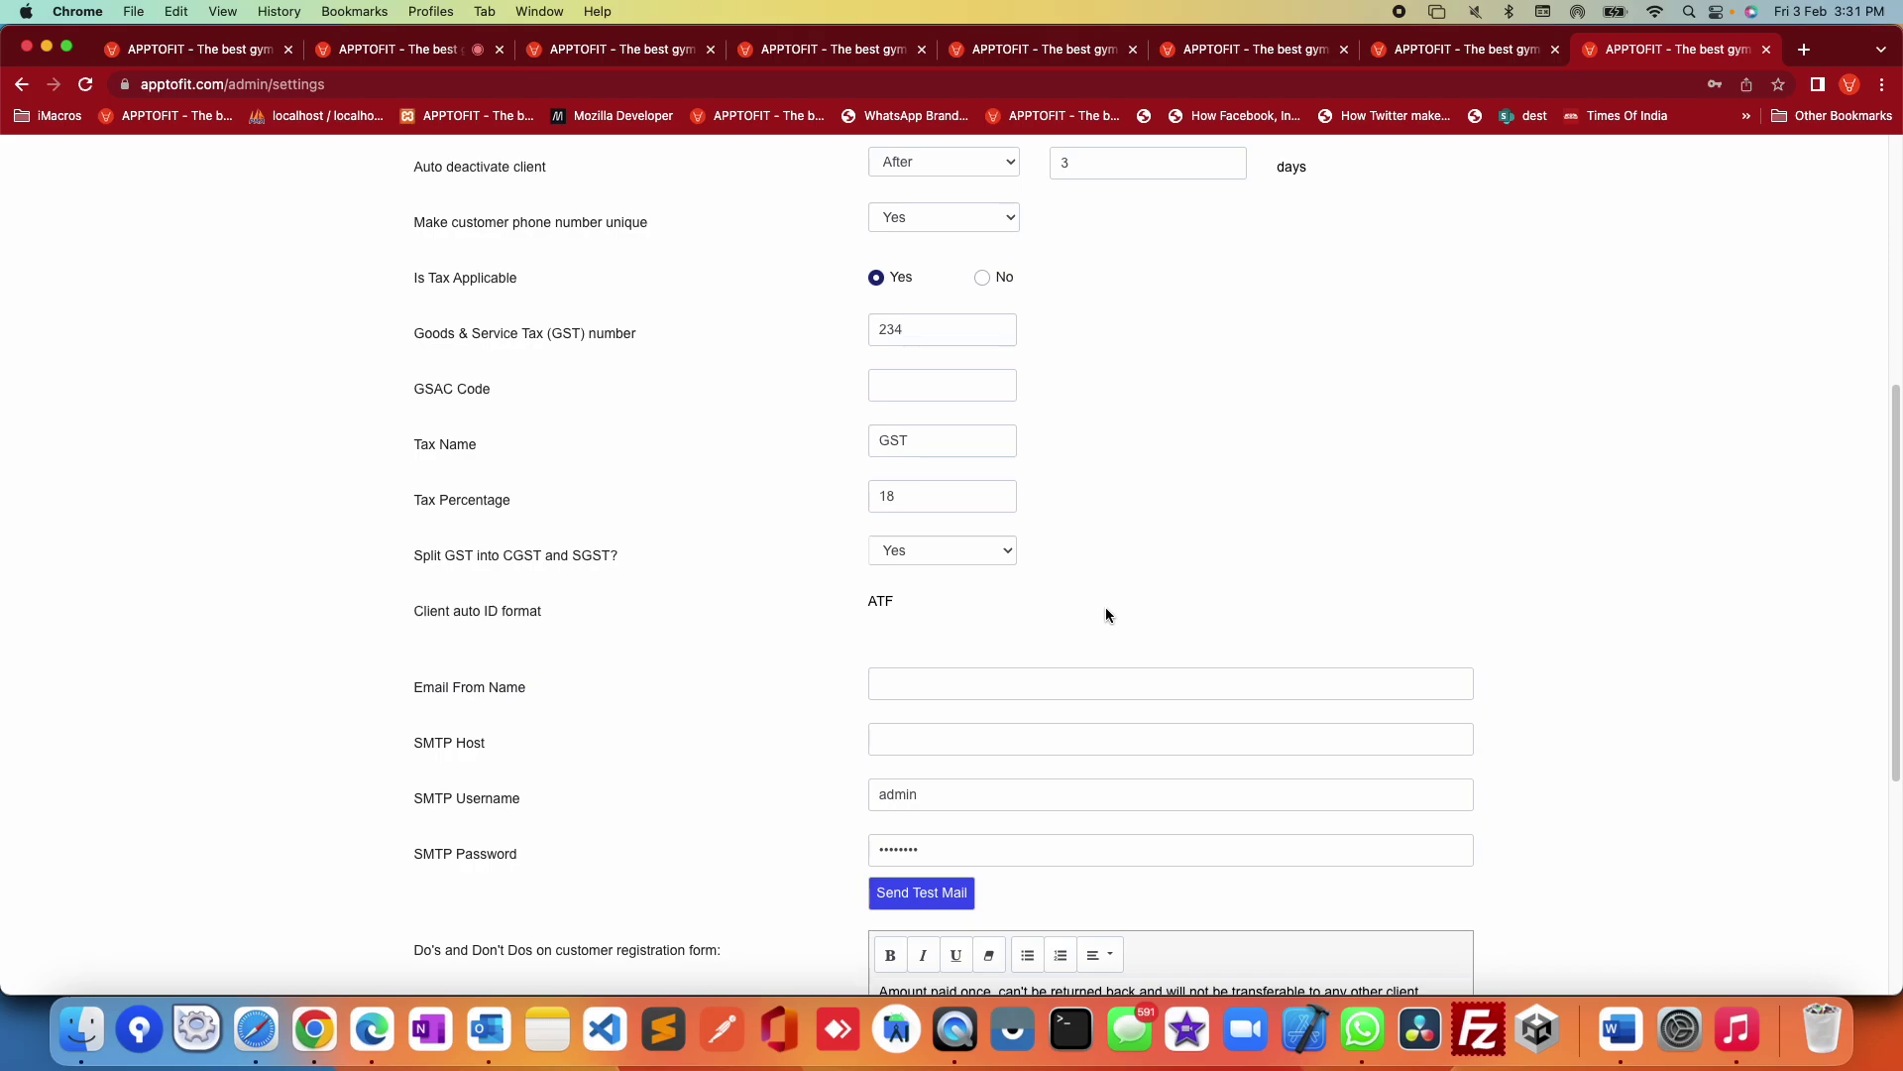
pyautogui.scroll(-3, 1107, 615)
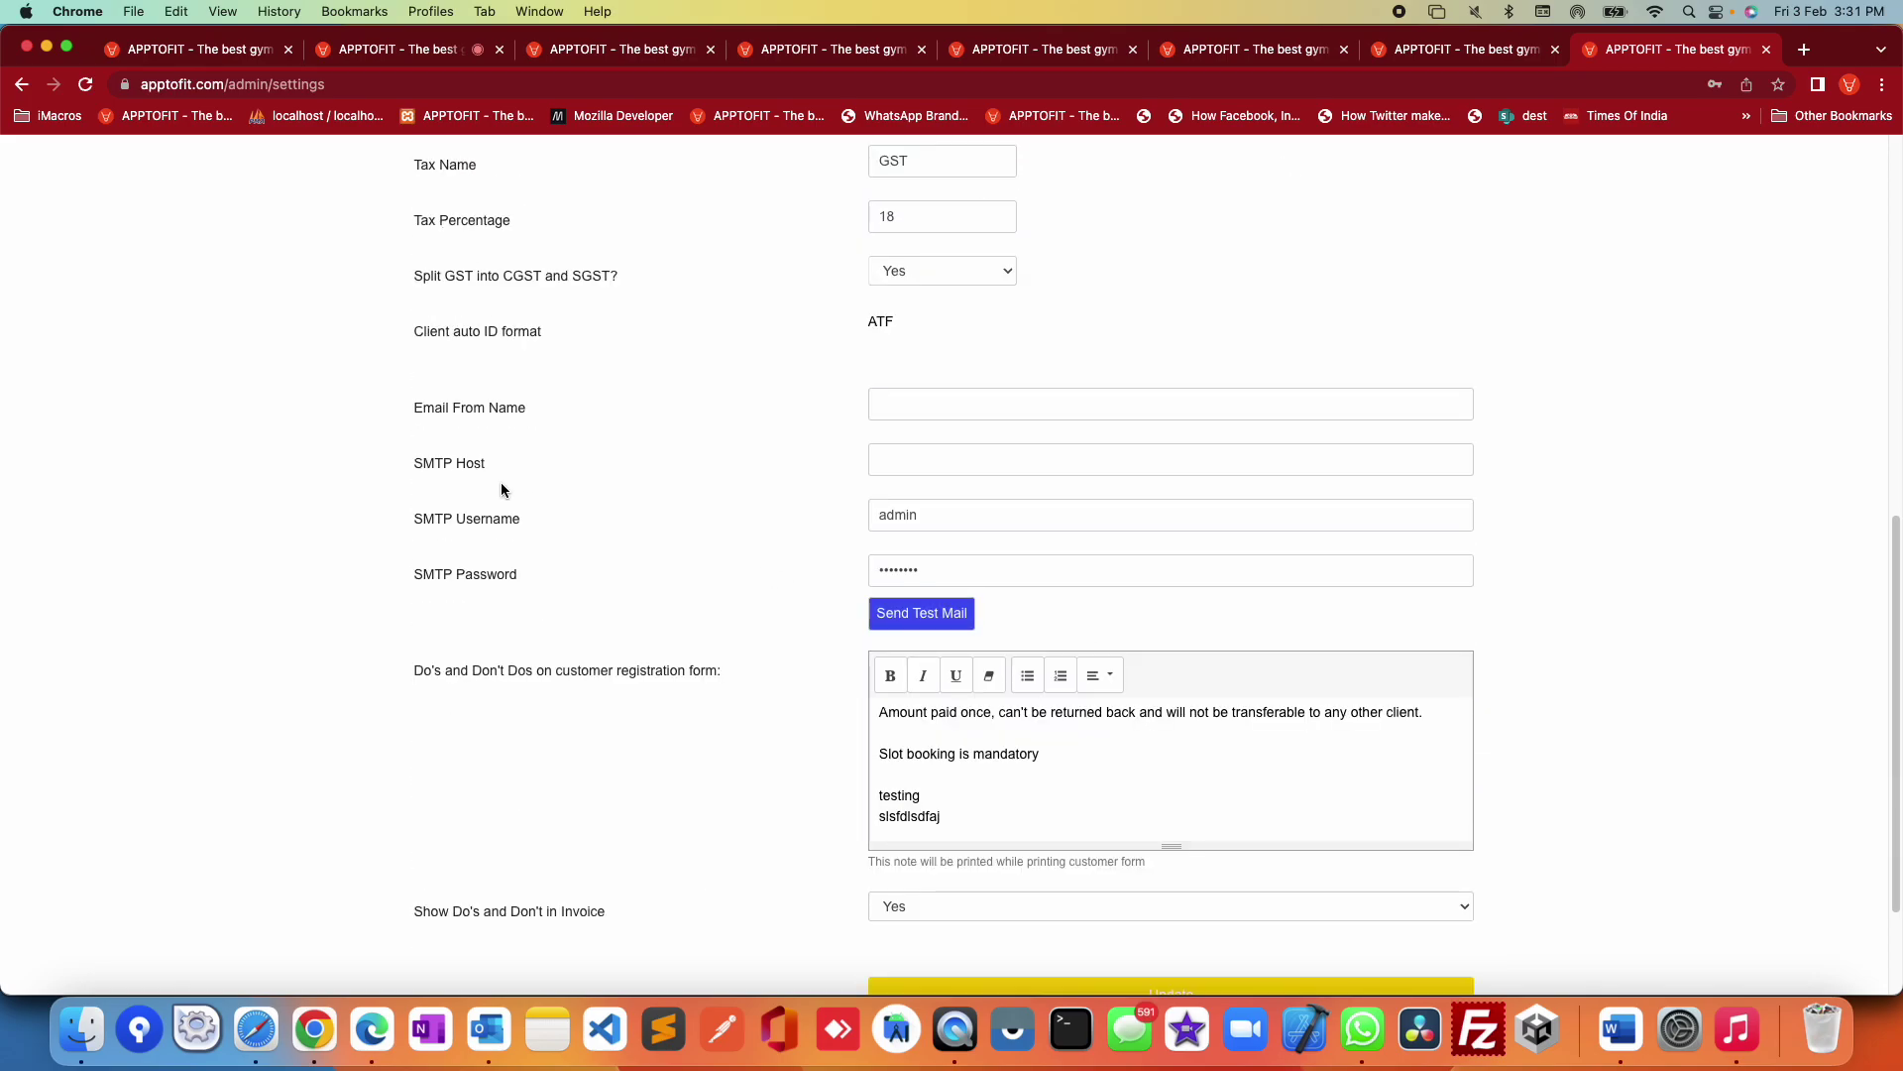
pyautogui.moveTo(430, 408); pyautogui.dragTo(866, 408)
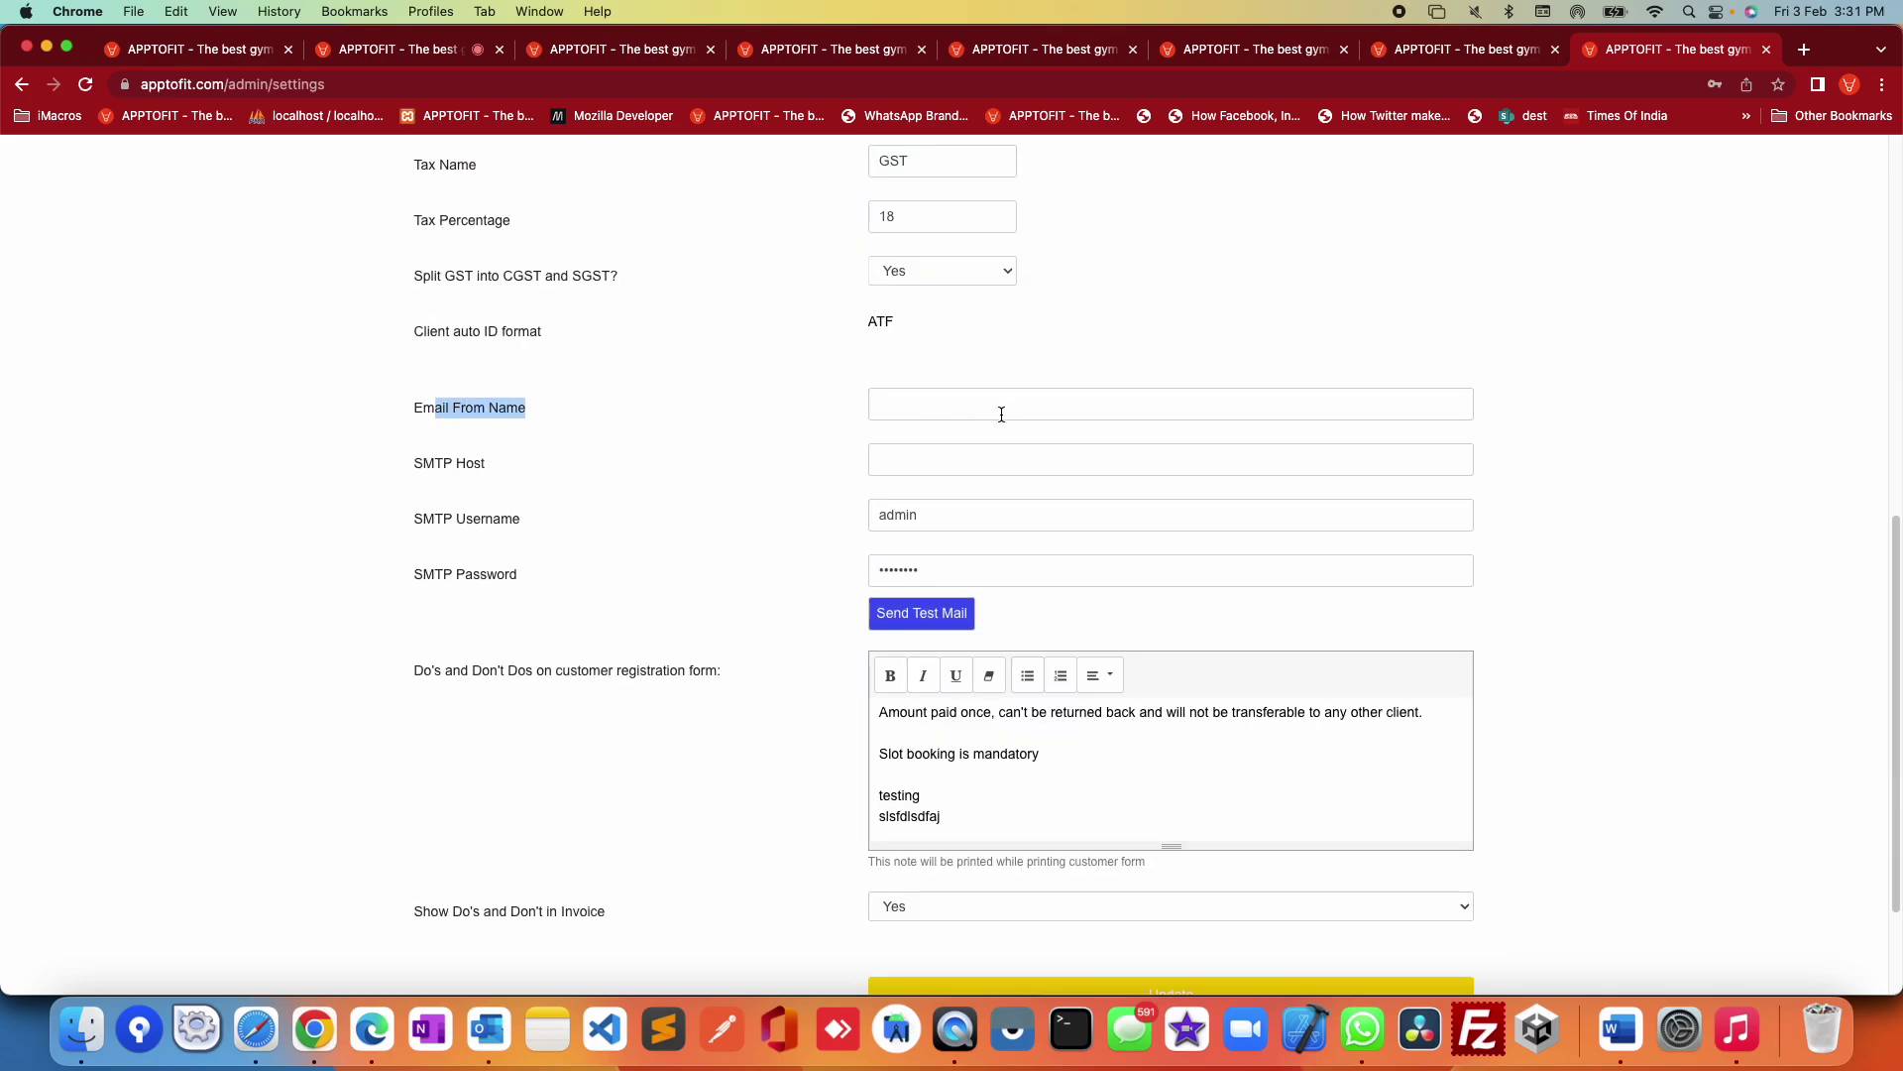
pyautogui.moveTo(417, 408); pyautogui.dragTo(948, 568)
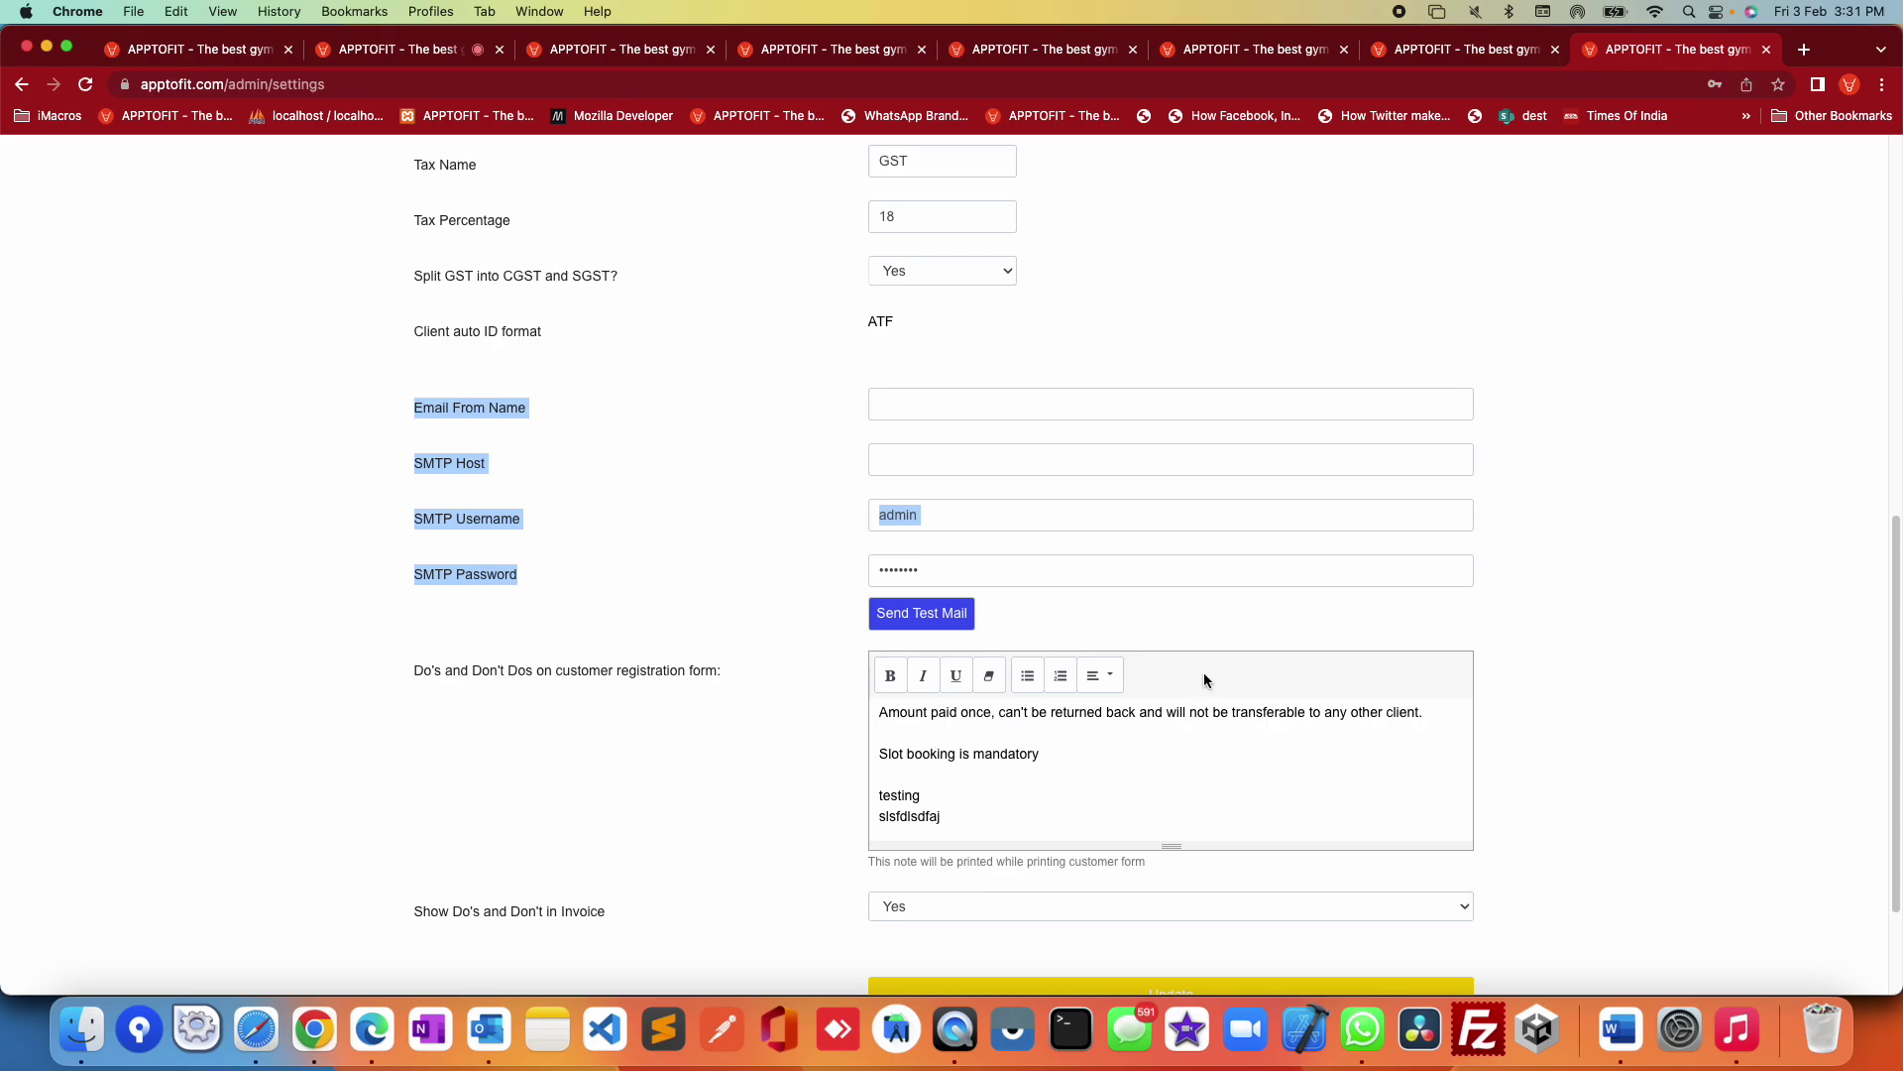
pyautogui.moveTo(420, 670); pyautogui.dragTo(693, 682)
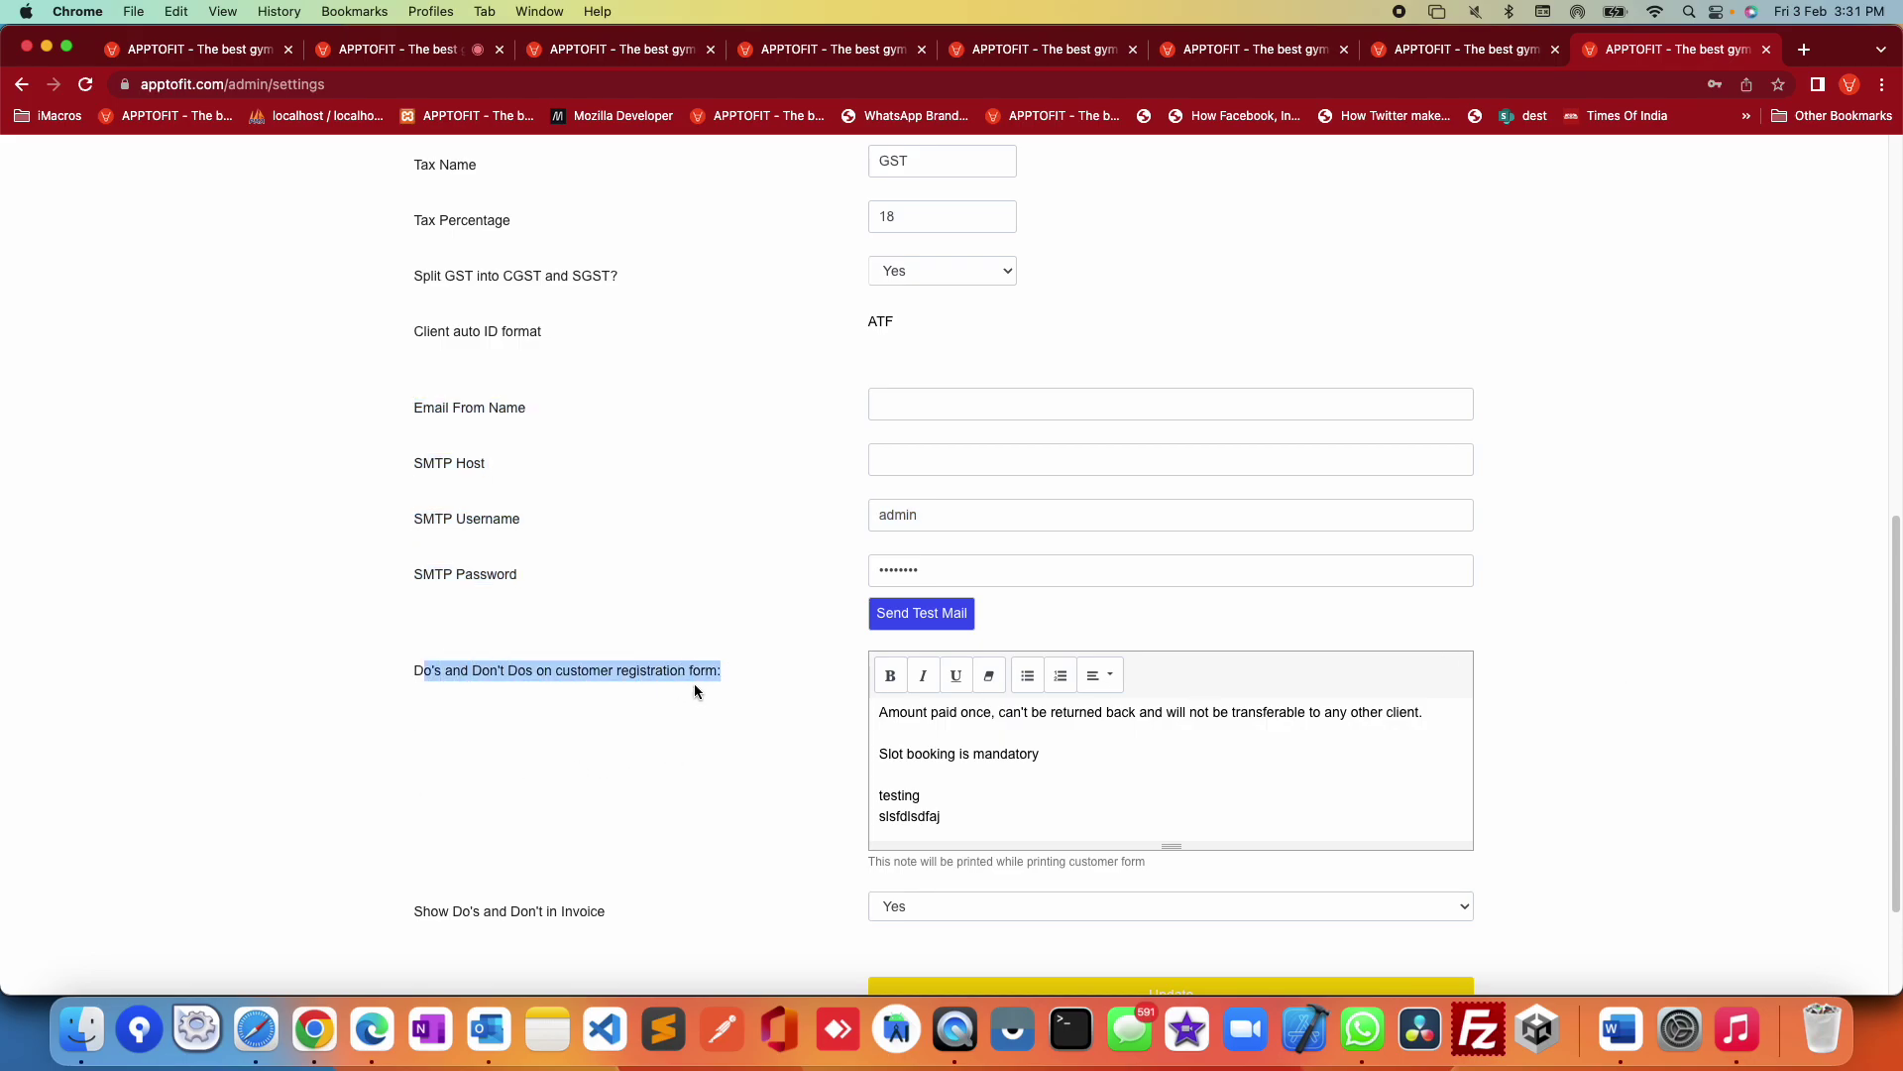
pyautogui.scroll(-3, 1215, 734)
pyautogui.click(1148, 622)
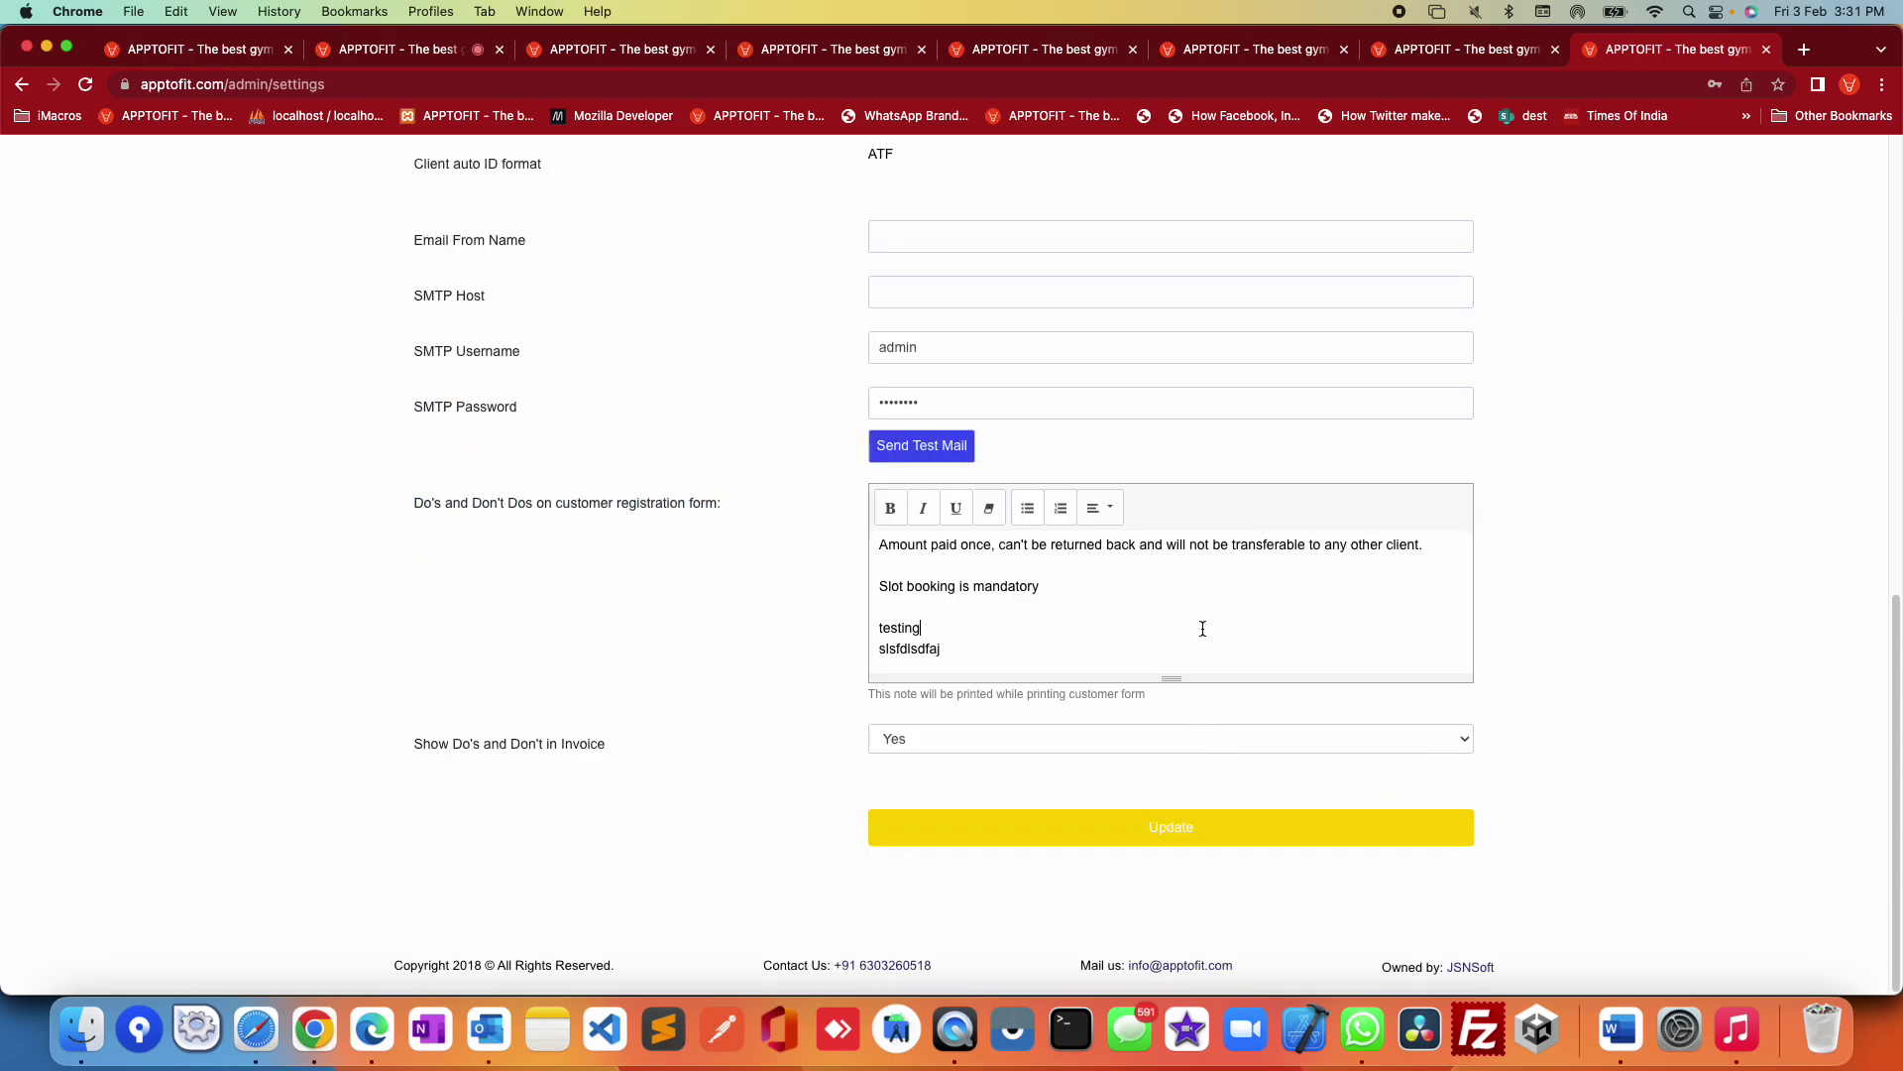
pyautogui.moveTo(1173, 682)
pyautogui.mouseDown()
pyautogui.moveTo(1160, 816)
pyautogui.moveTo(1137, 680)
pyautogui.mouseUp()
pyautogui.click(1075, 651)
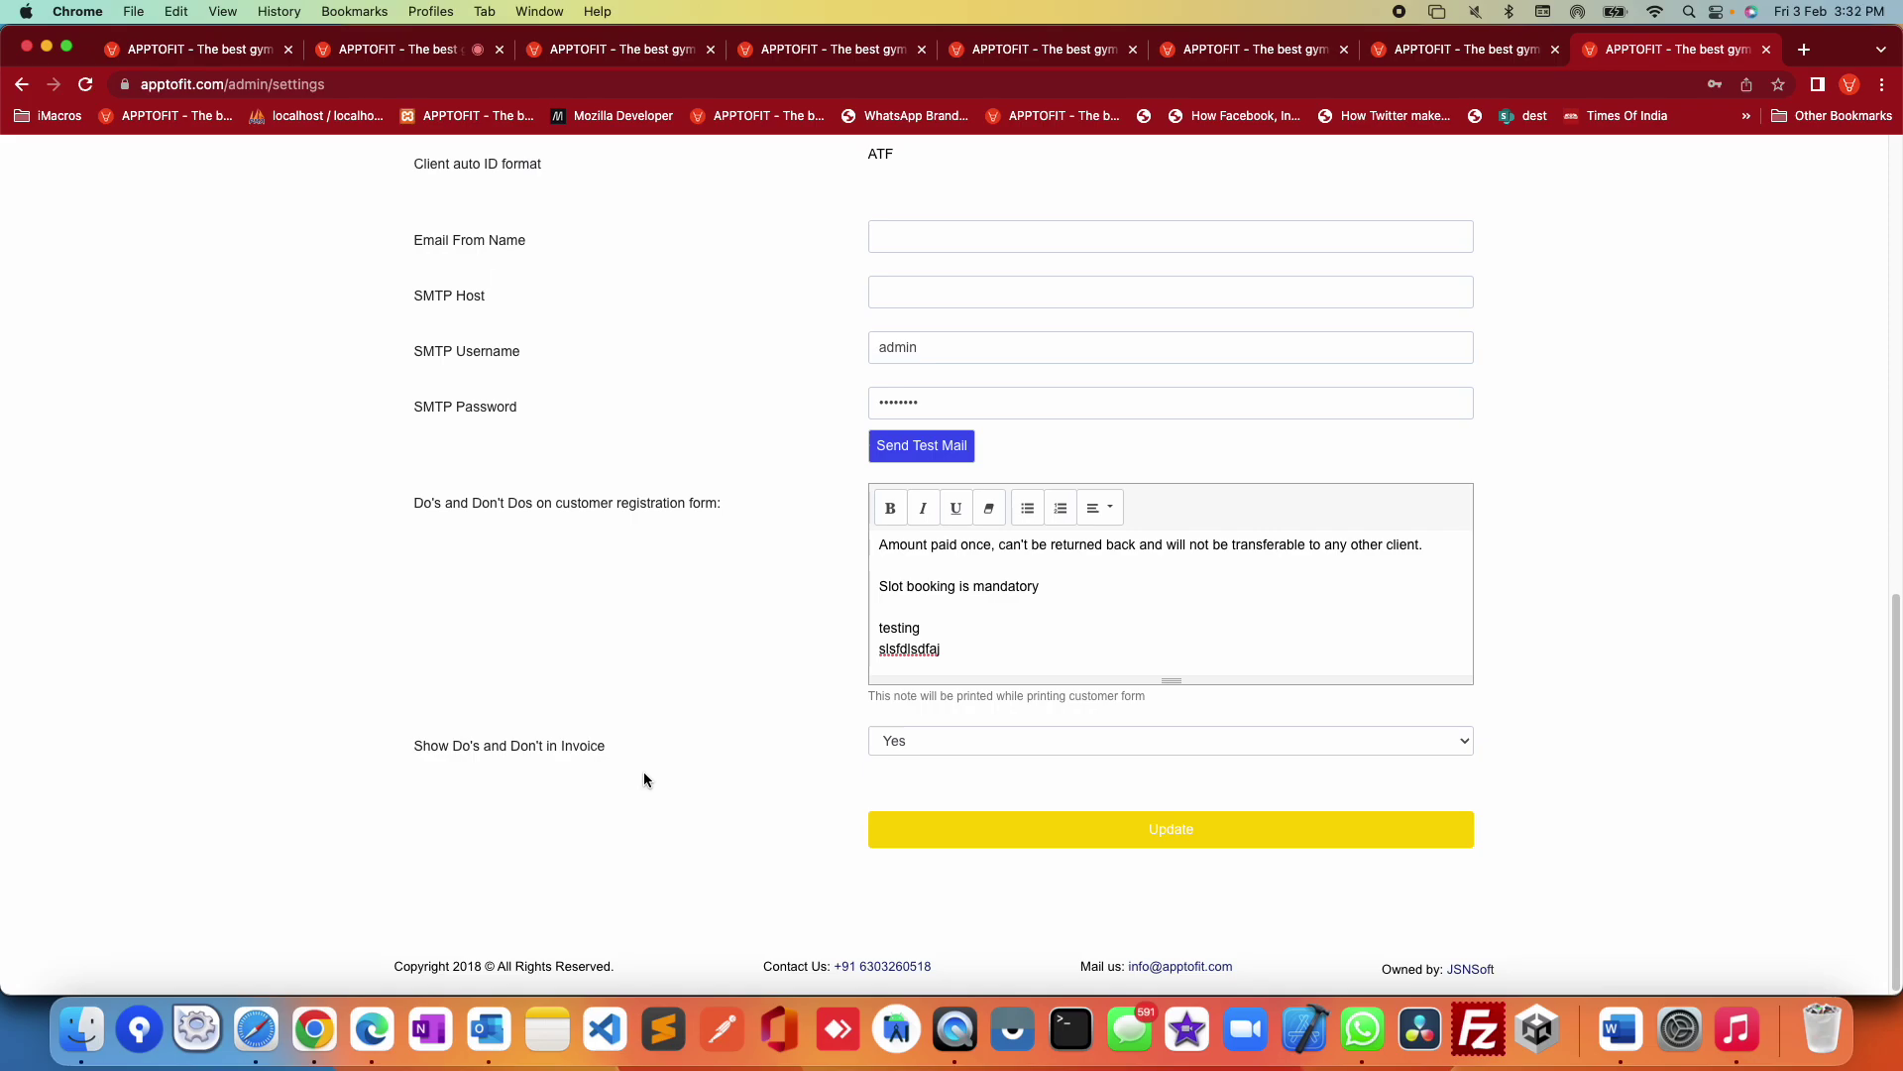
pyautogui.click(991, 744)
pyautogui.click(965, 740)
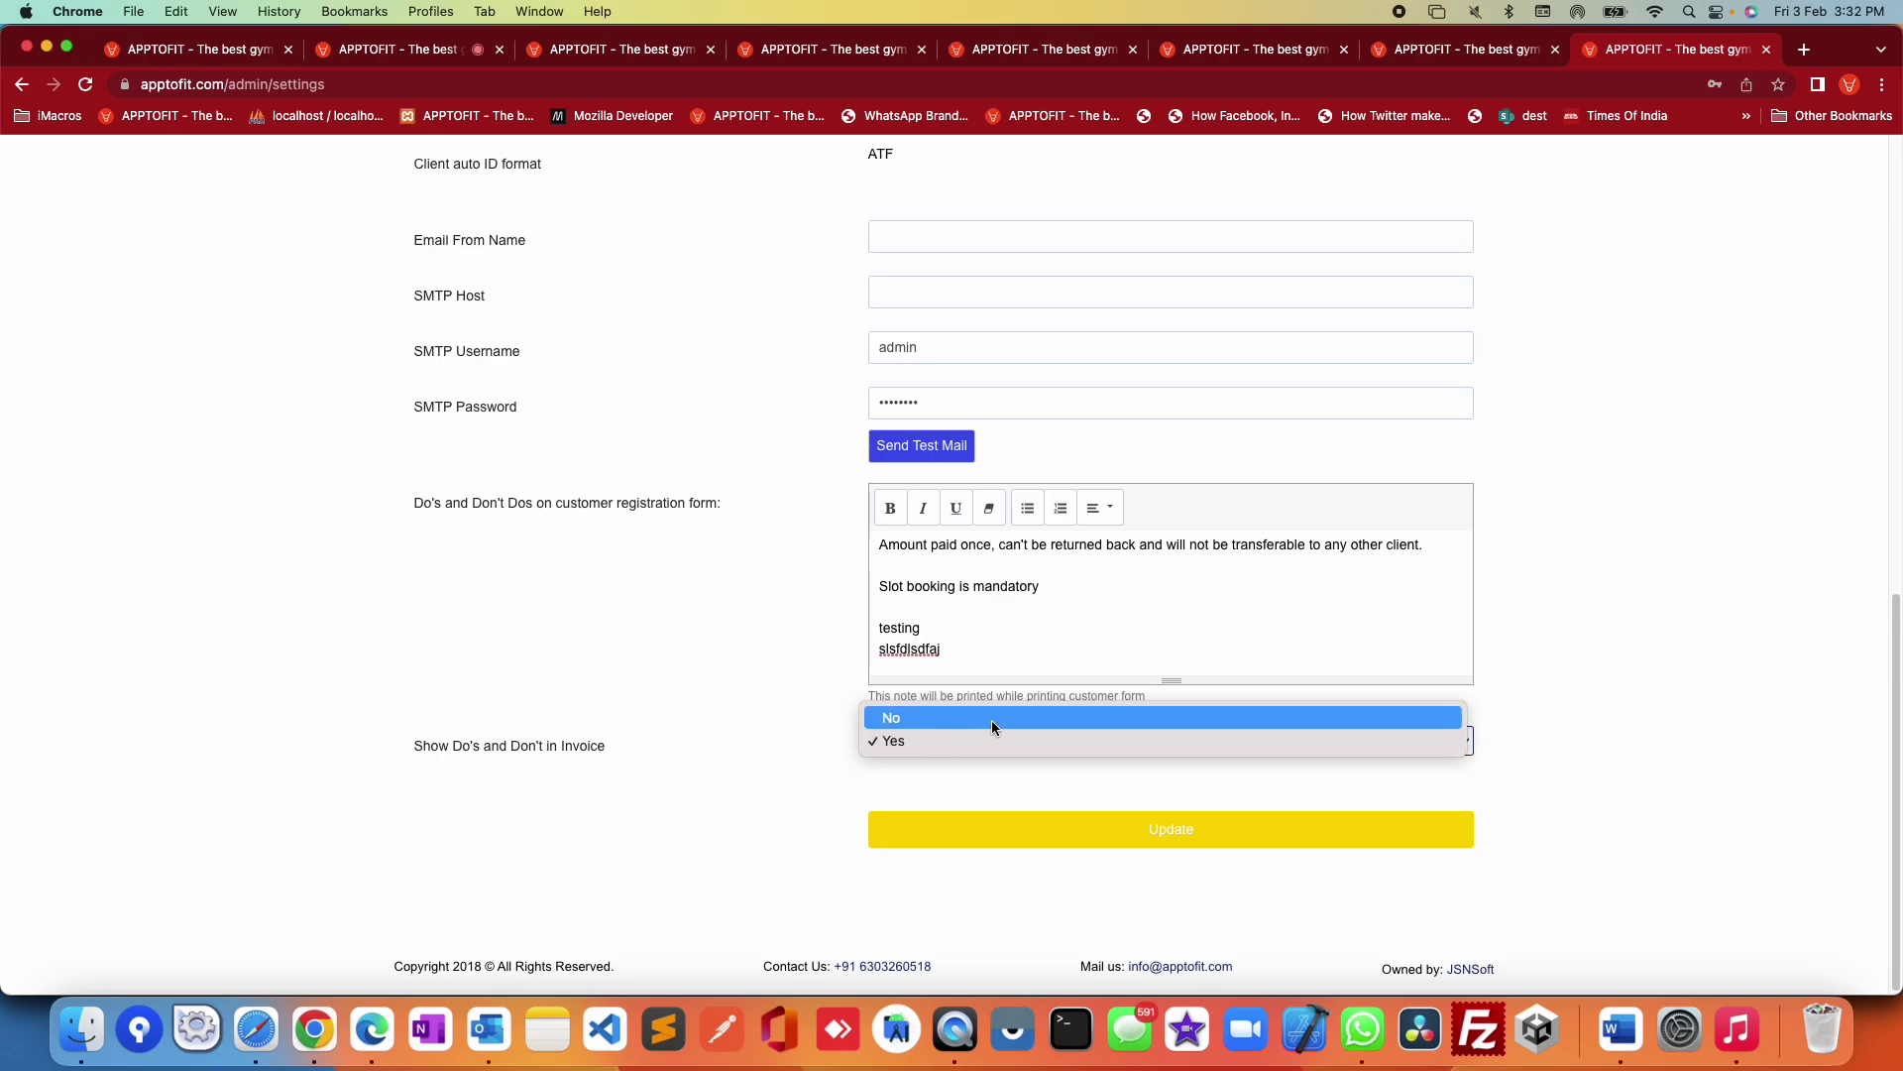
pyautogui.scroll(6, 1596, 707)
pyautogui.scroll(4, 1604, 737)
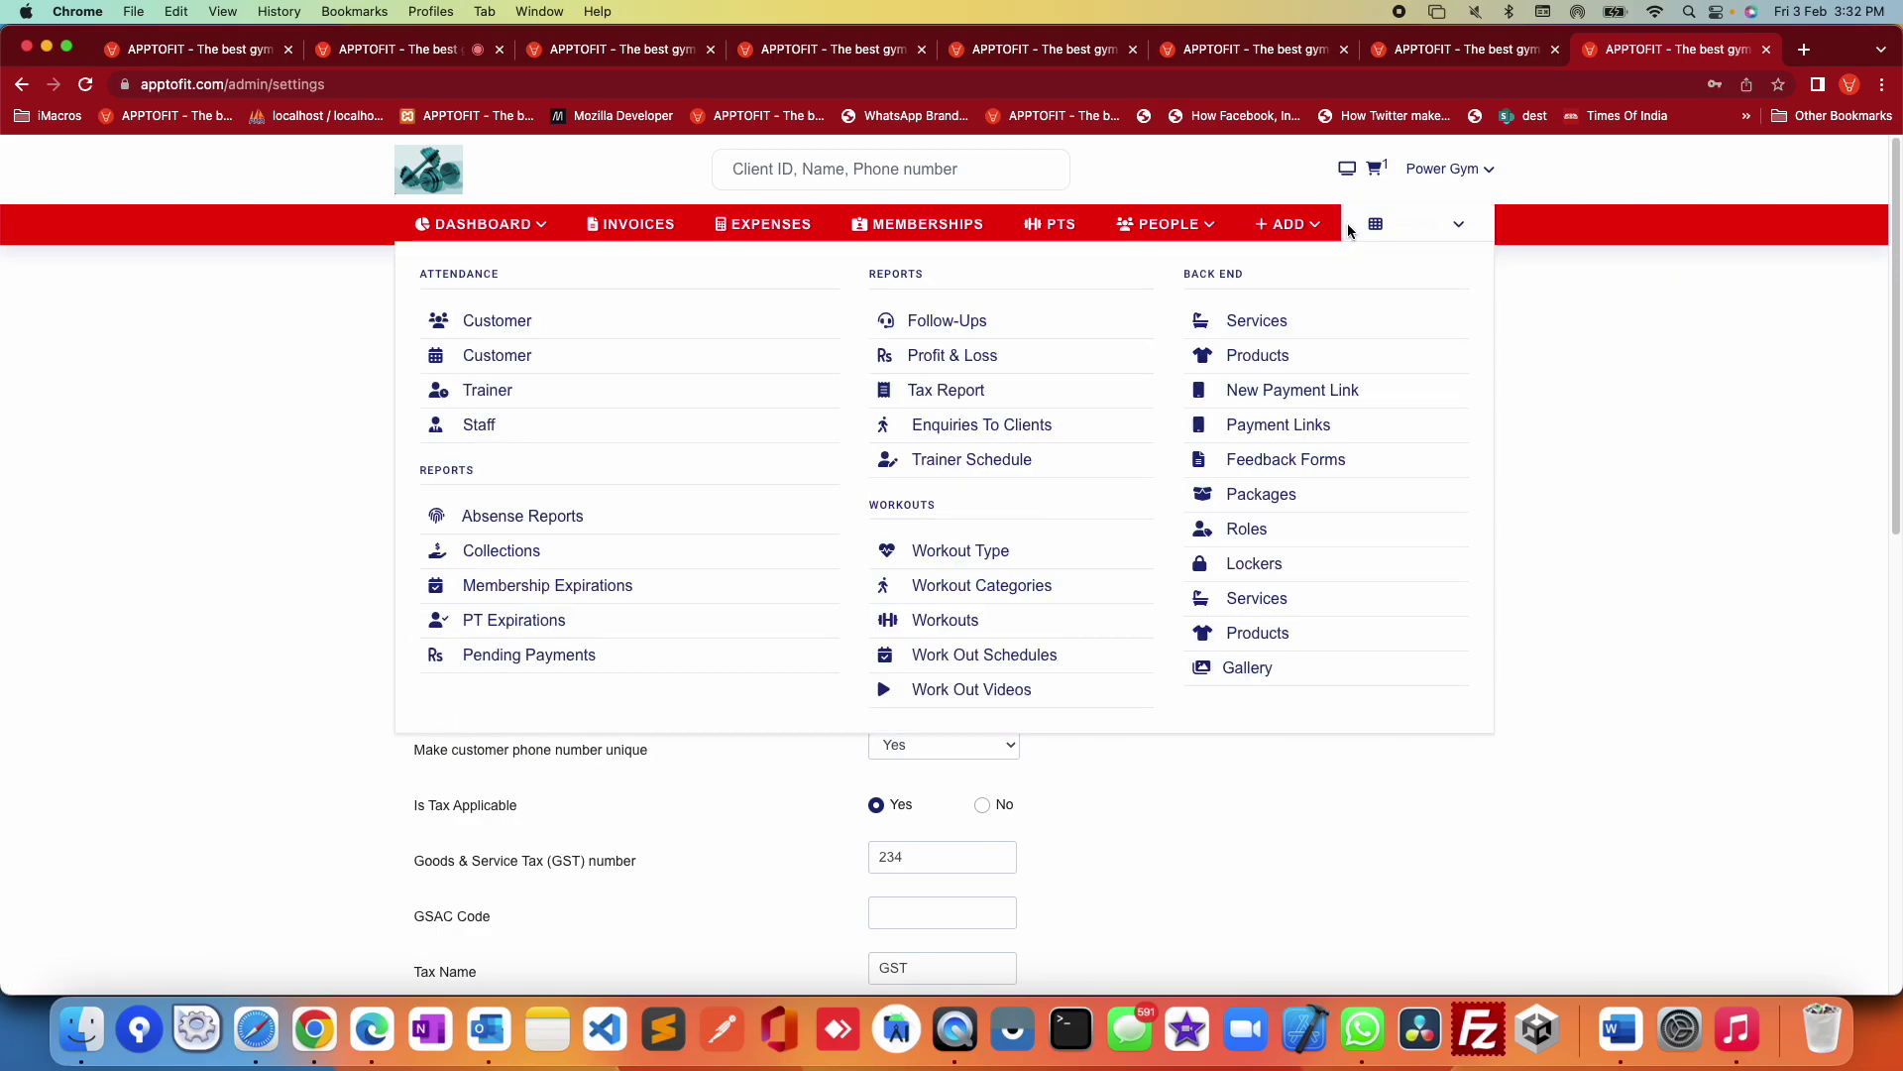
# Step: Open the empty Power Gym live check-in screen in a new tab, then return to Settings
pyautogui.click(1347, 170)
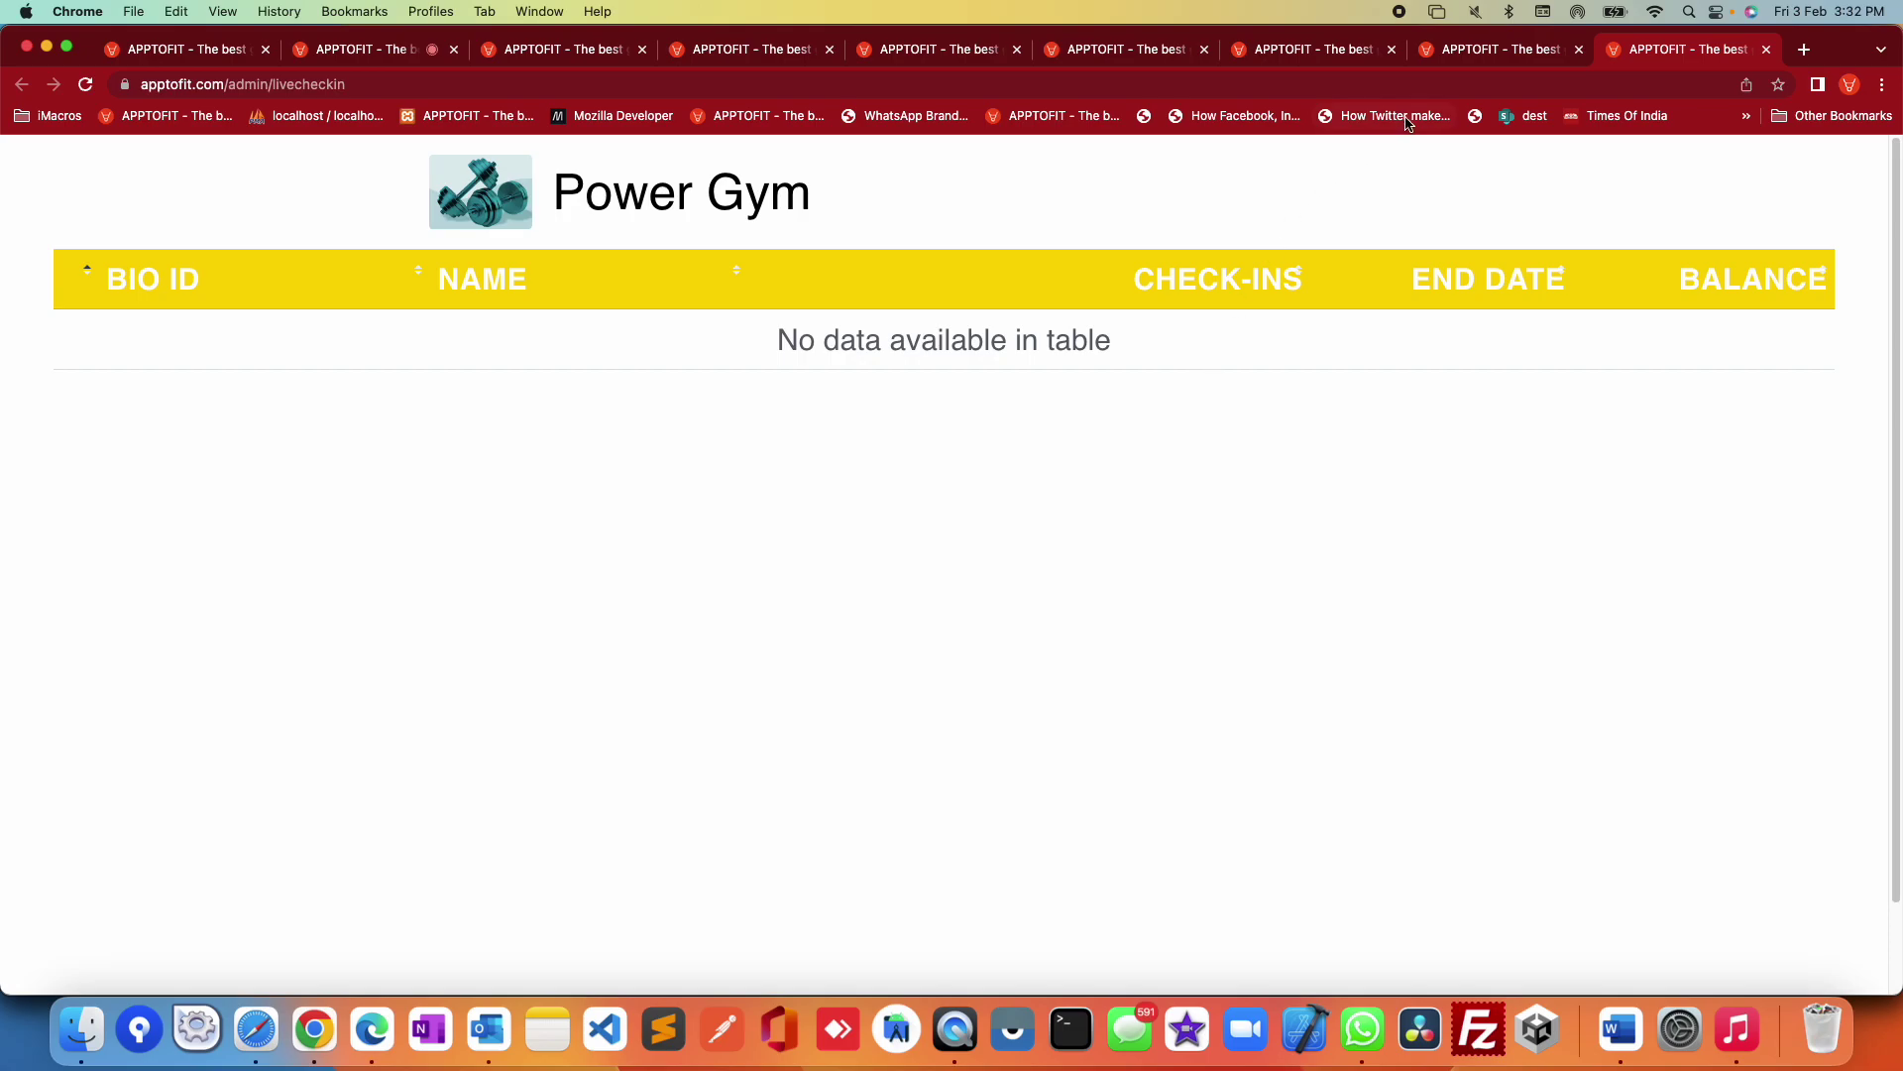
pyautogui.click(1461, 57)
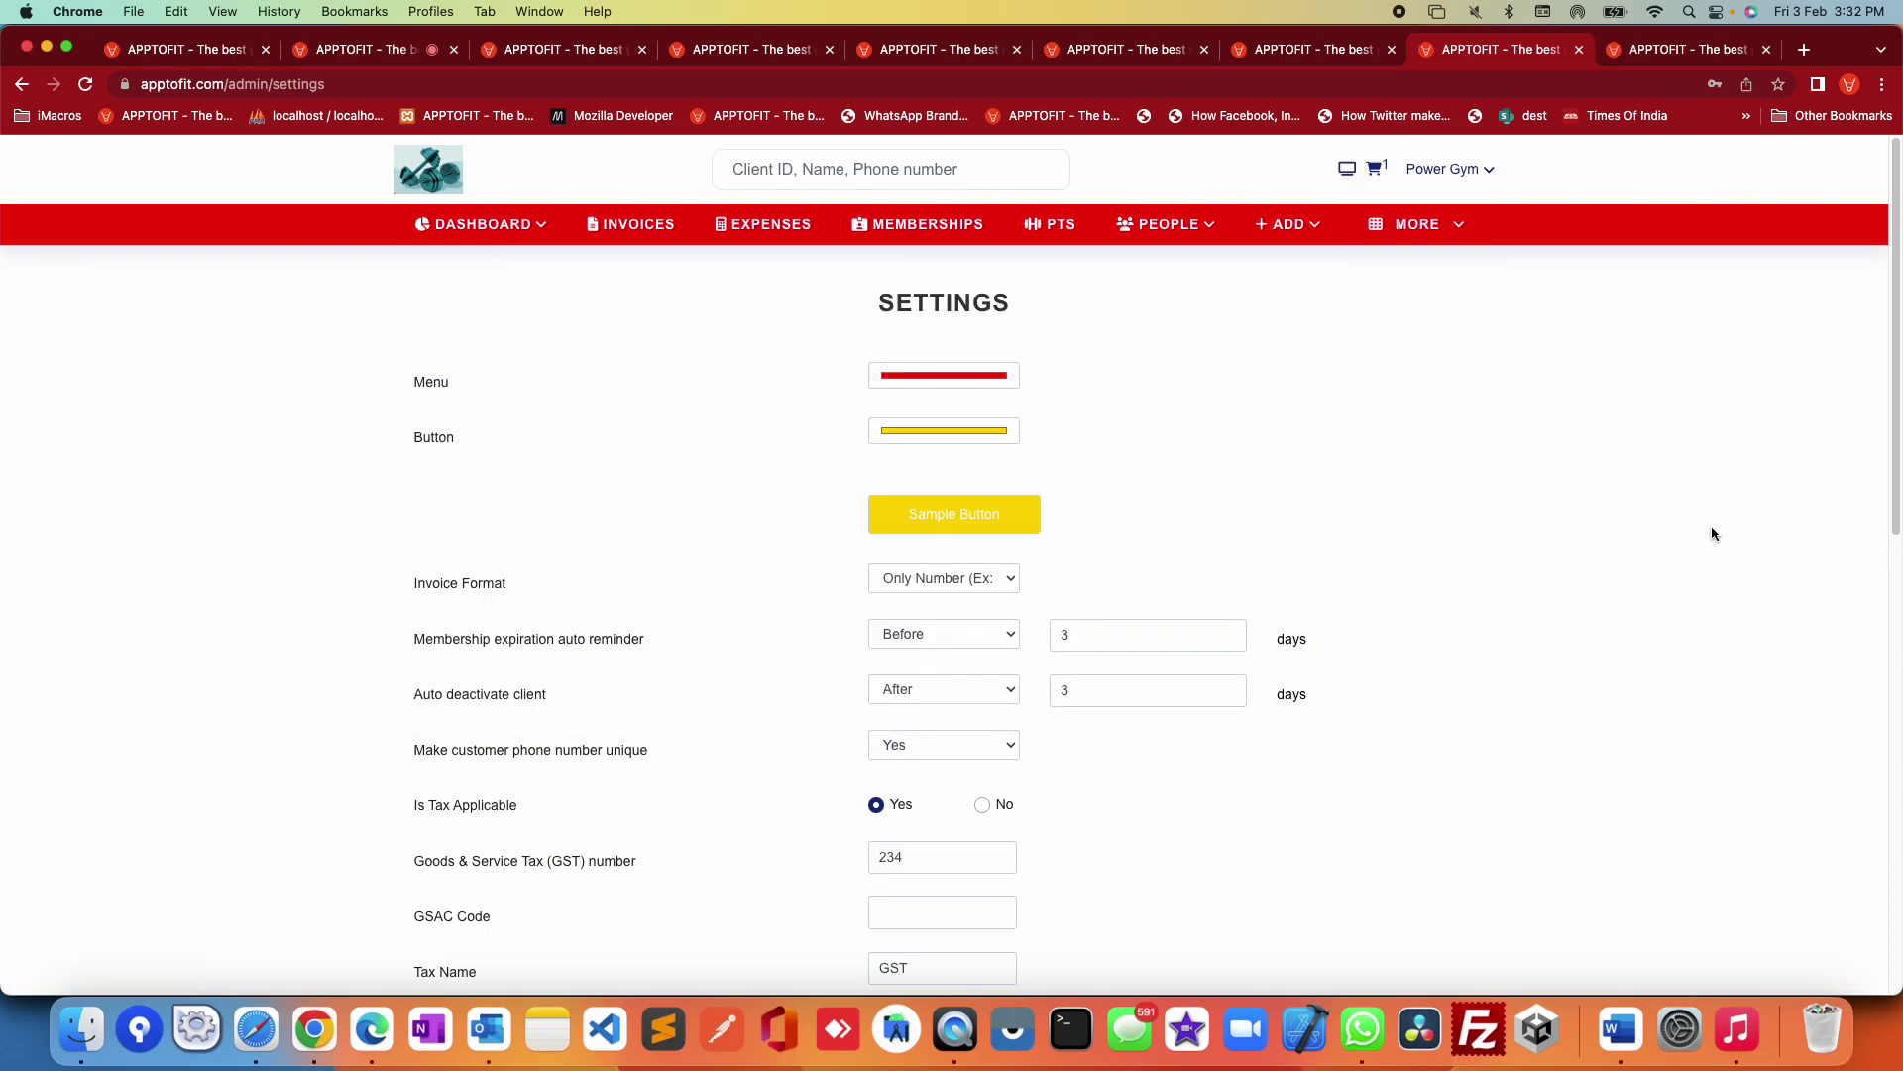
# Step: List In-Active memberships on the Memberships page and highlight the first member's ID
pyautogui.click(952, 238)
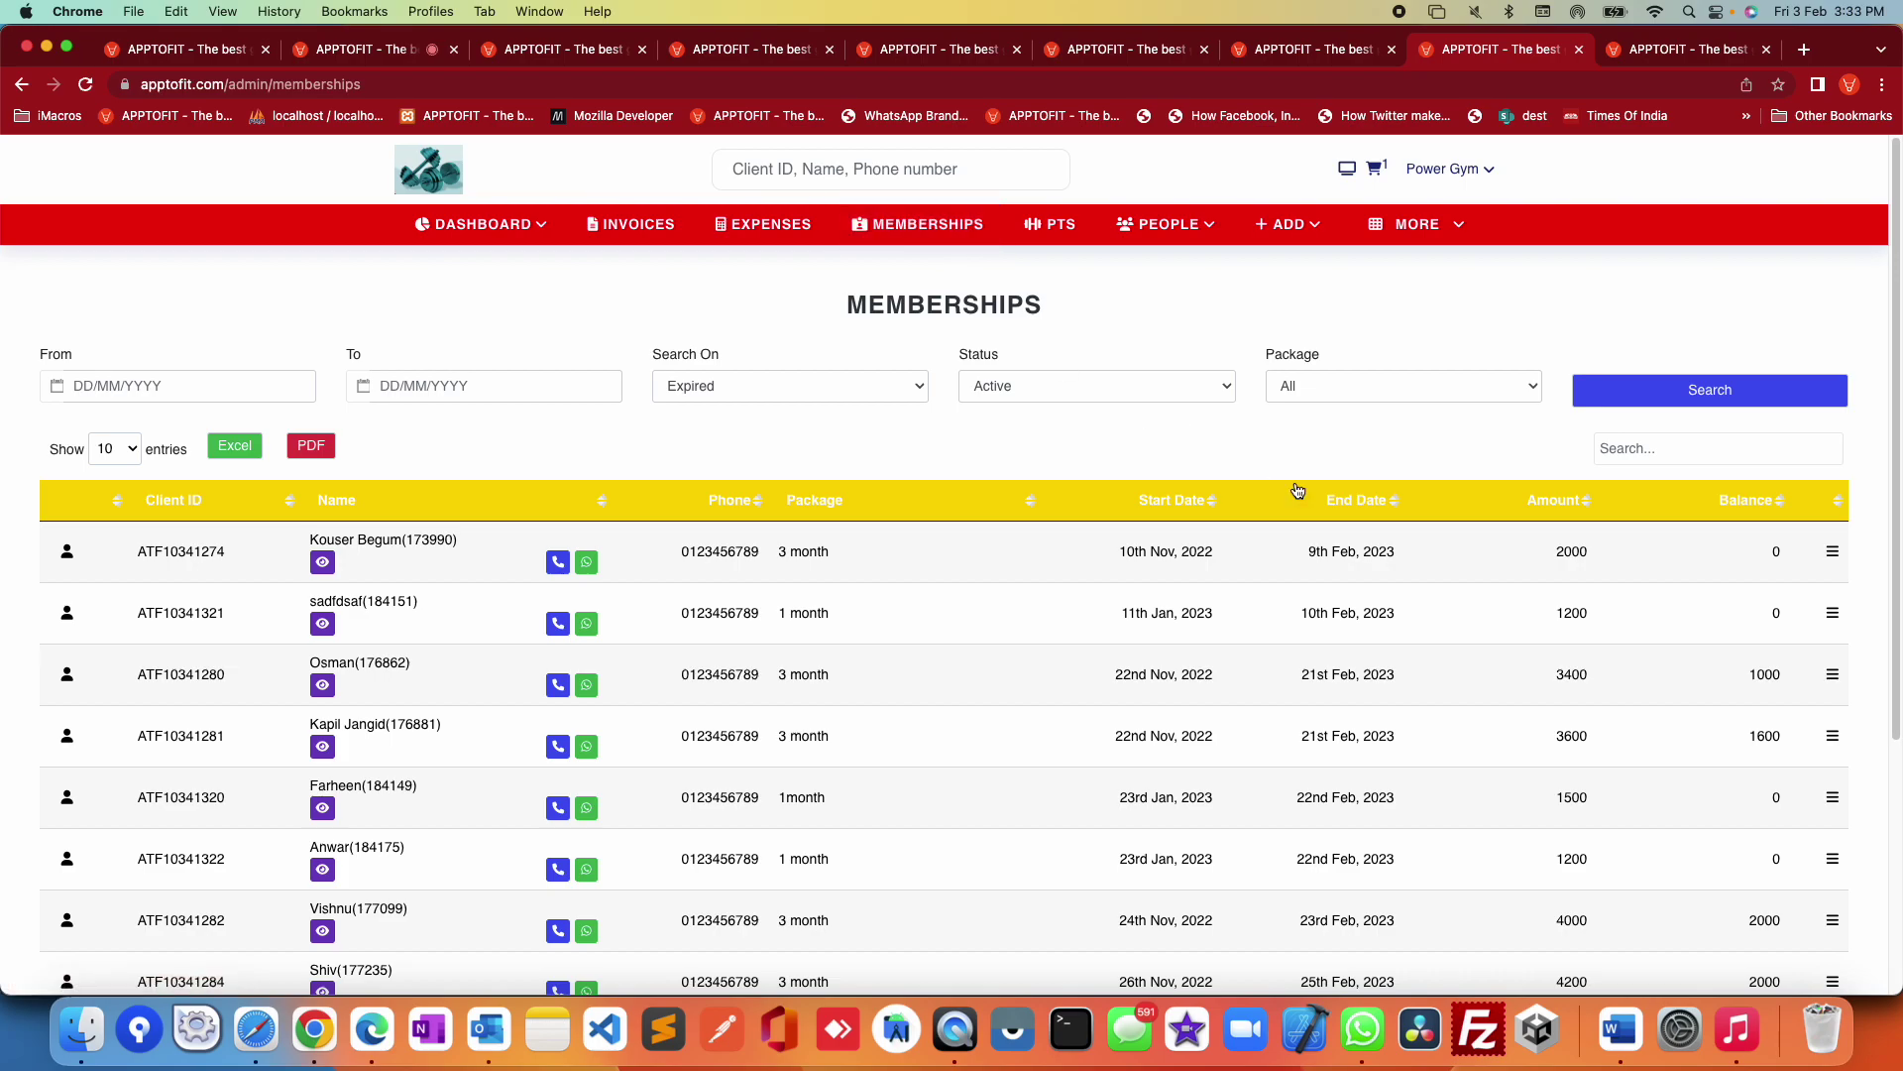
pyautogui.click(1083, 398)
pyautogui.click(1053, 414)
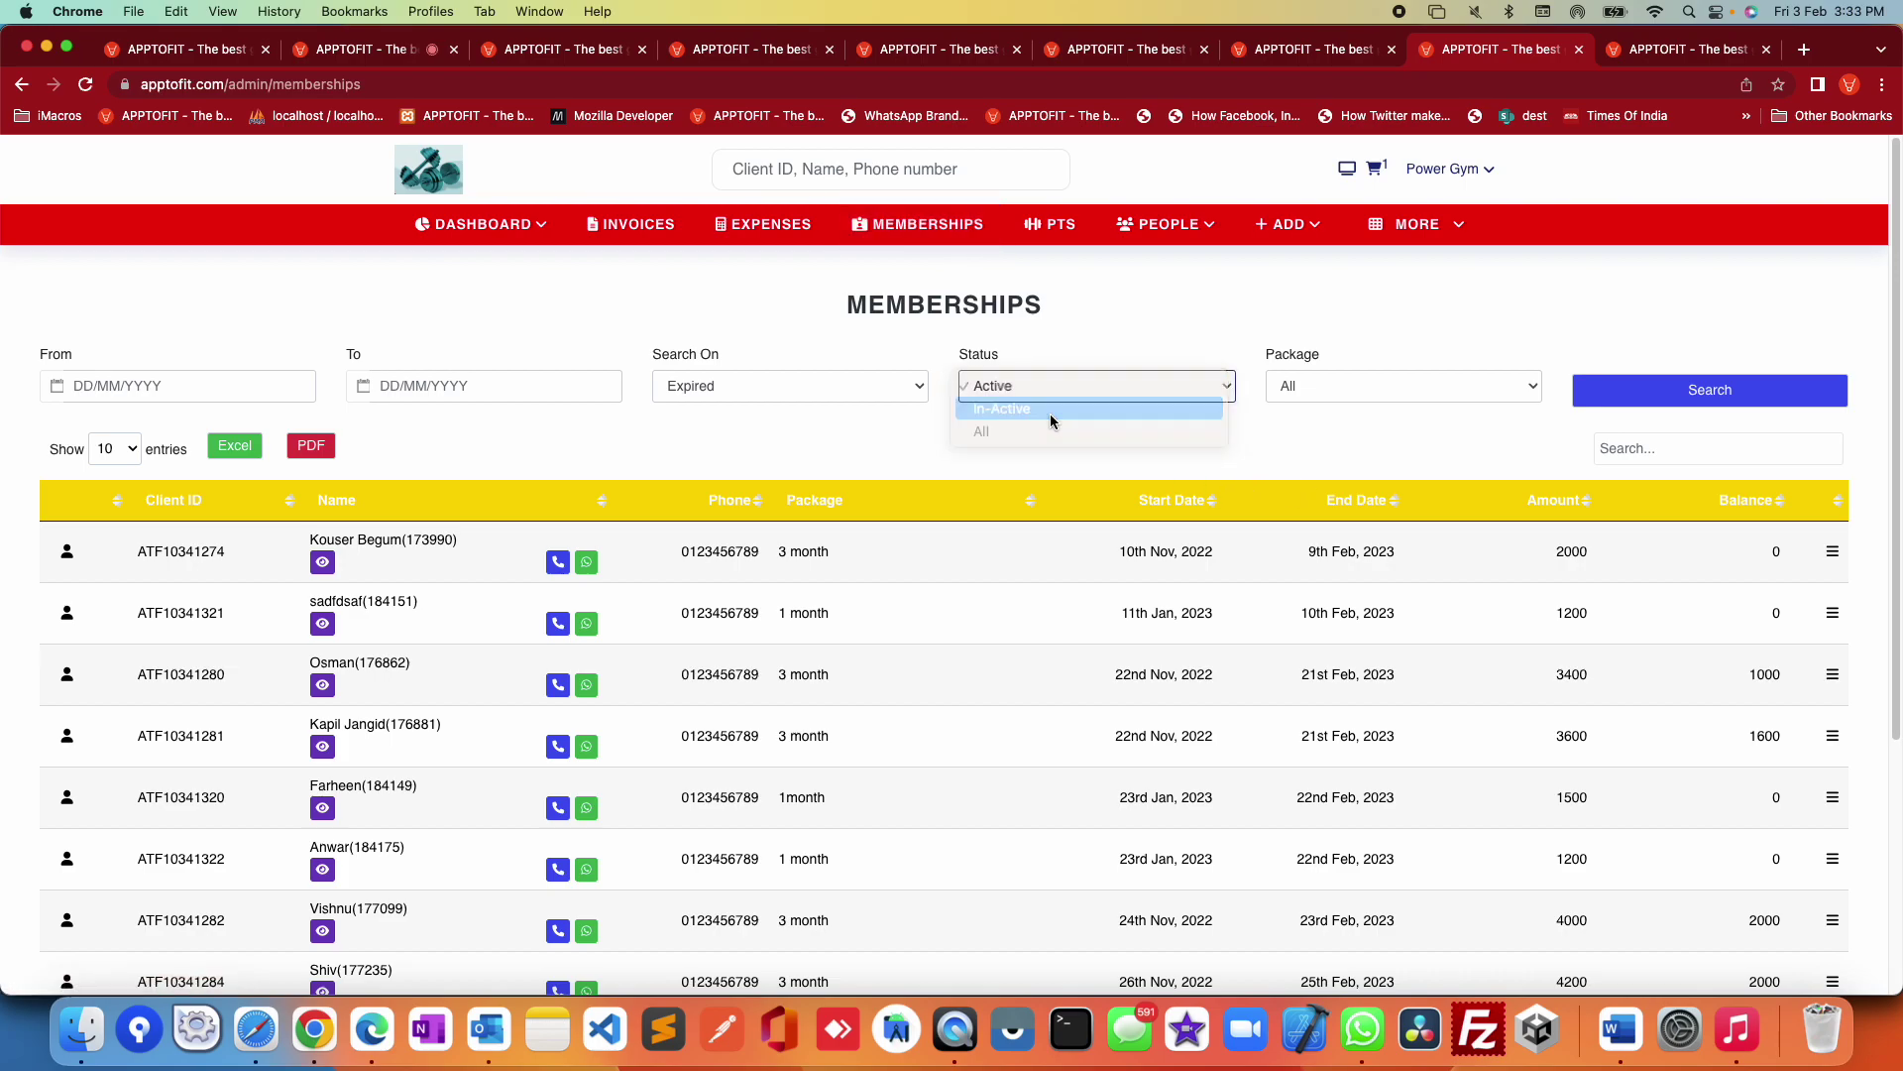
pyautogui.click(1649, 389)
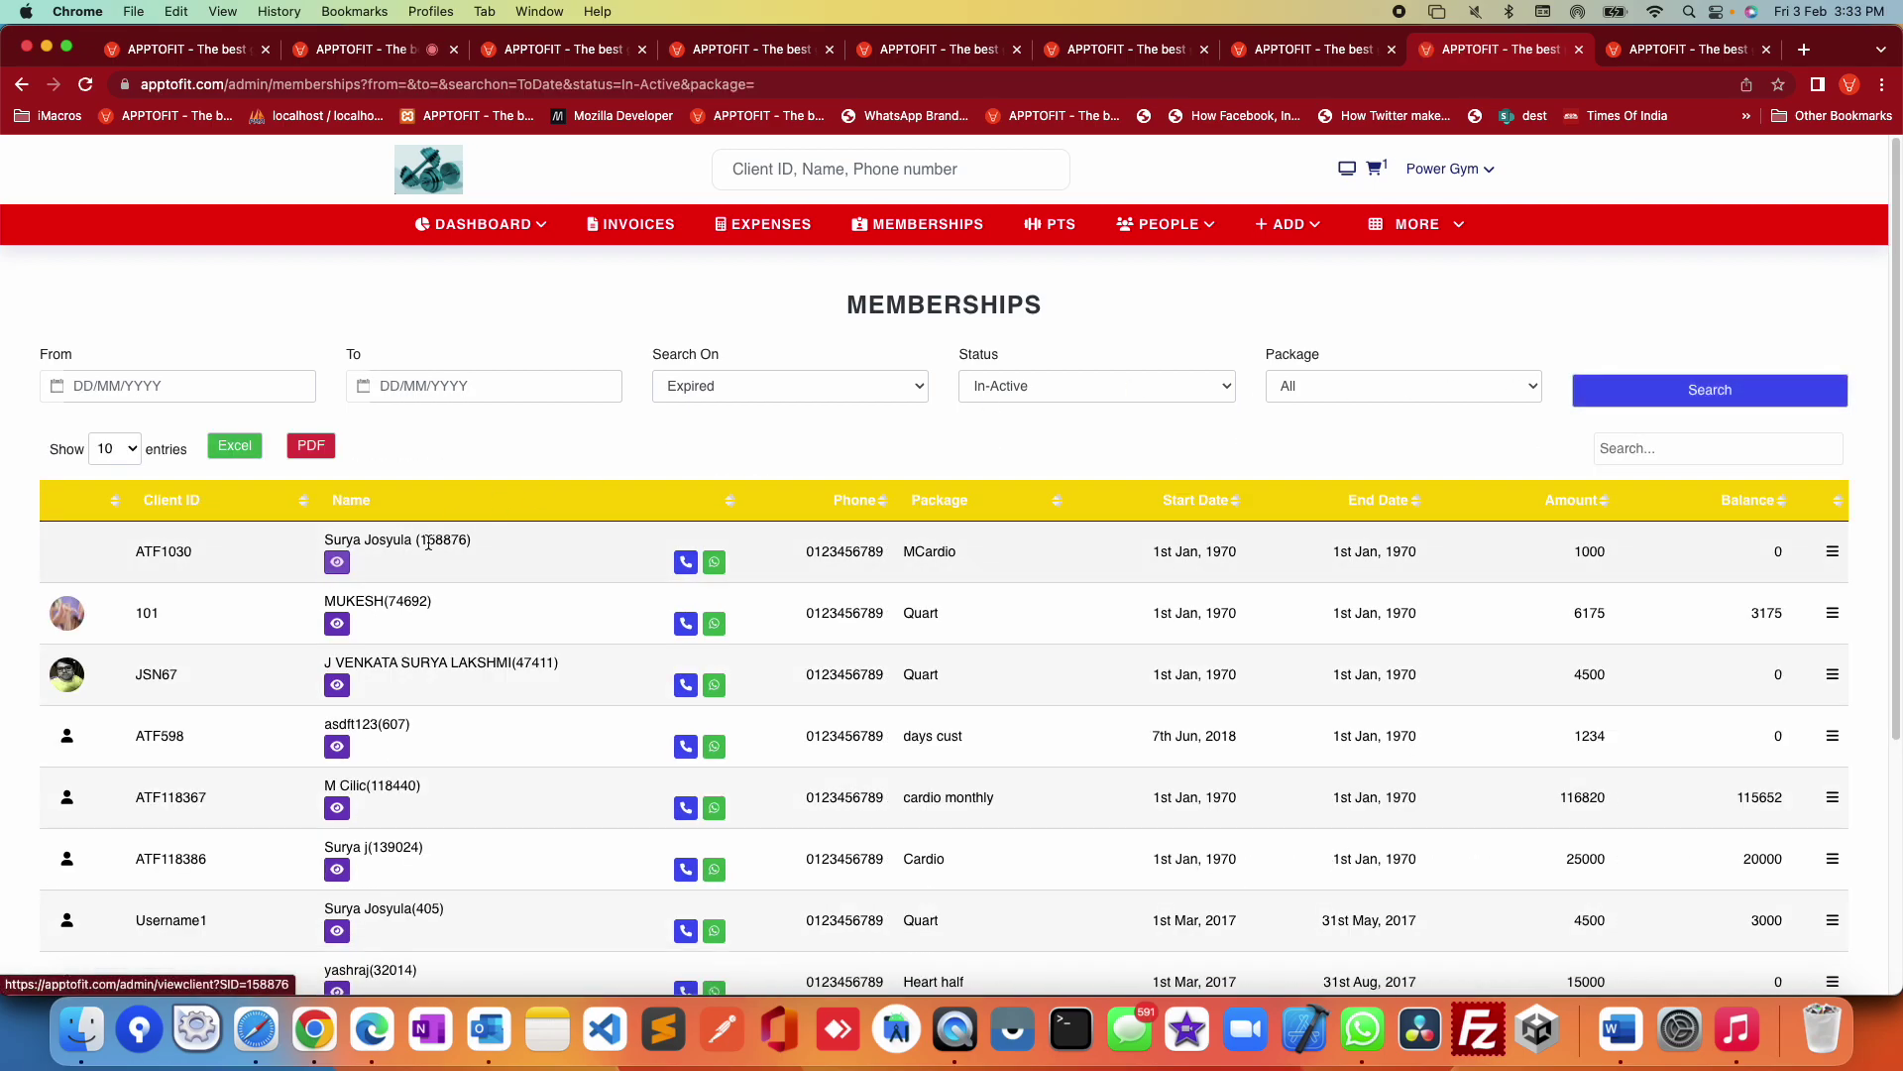
pyautogui.doubleClick(443, 538)
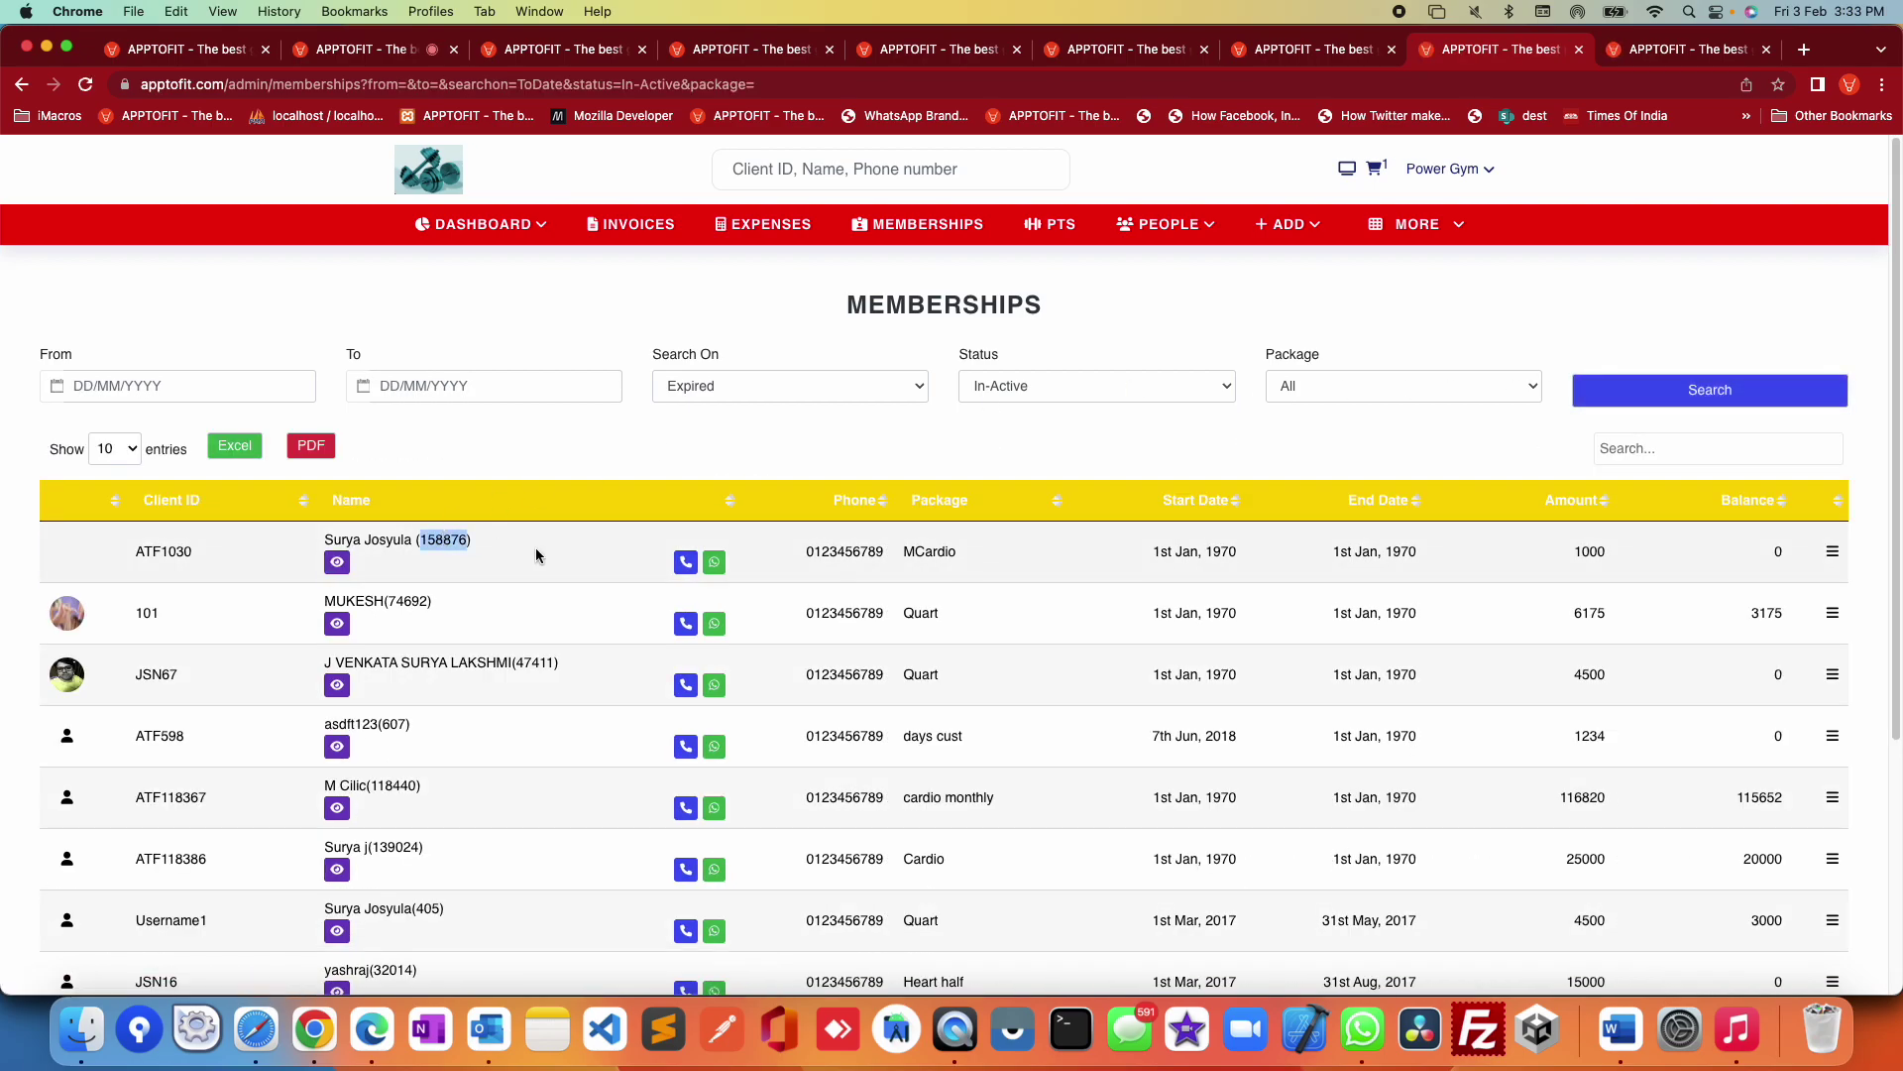
pyautogui.click(1287, 224)
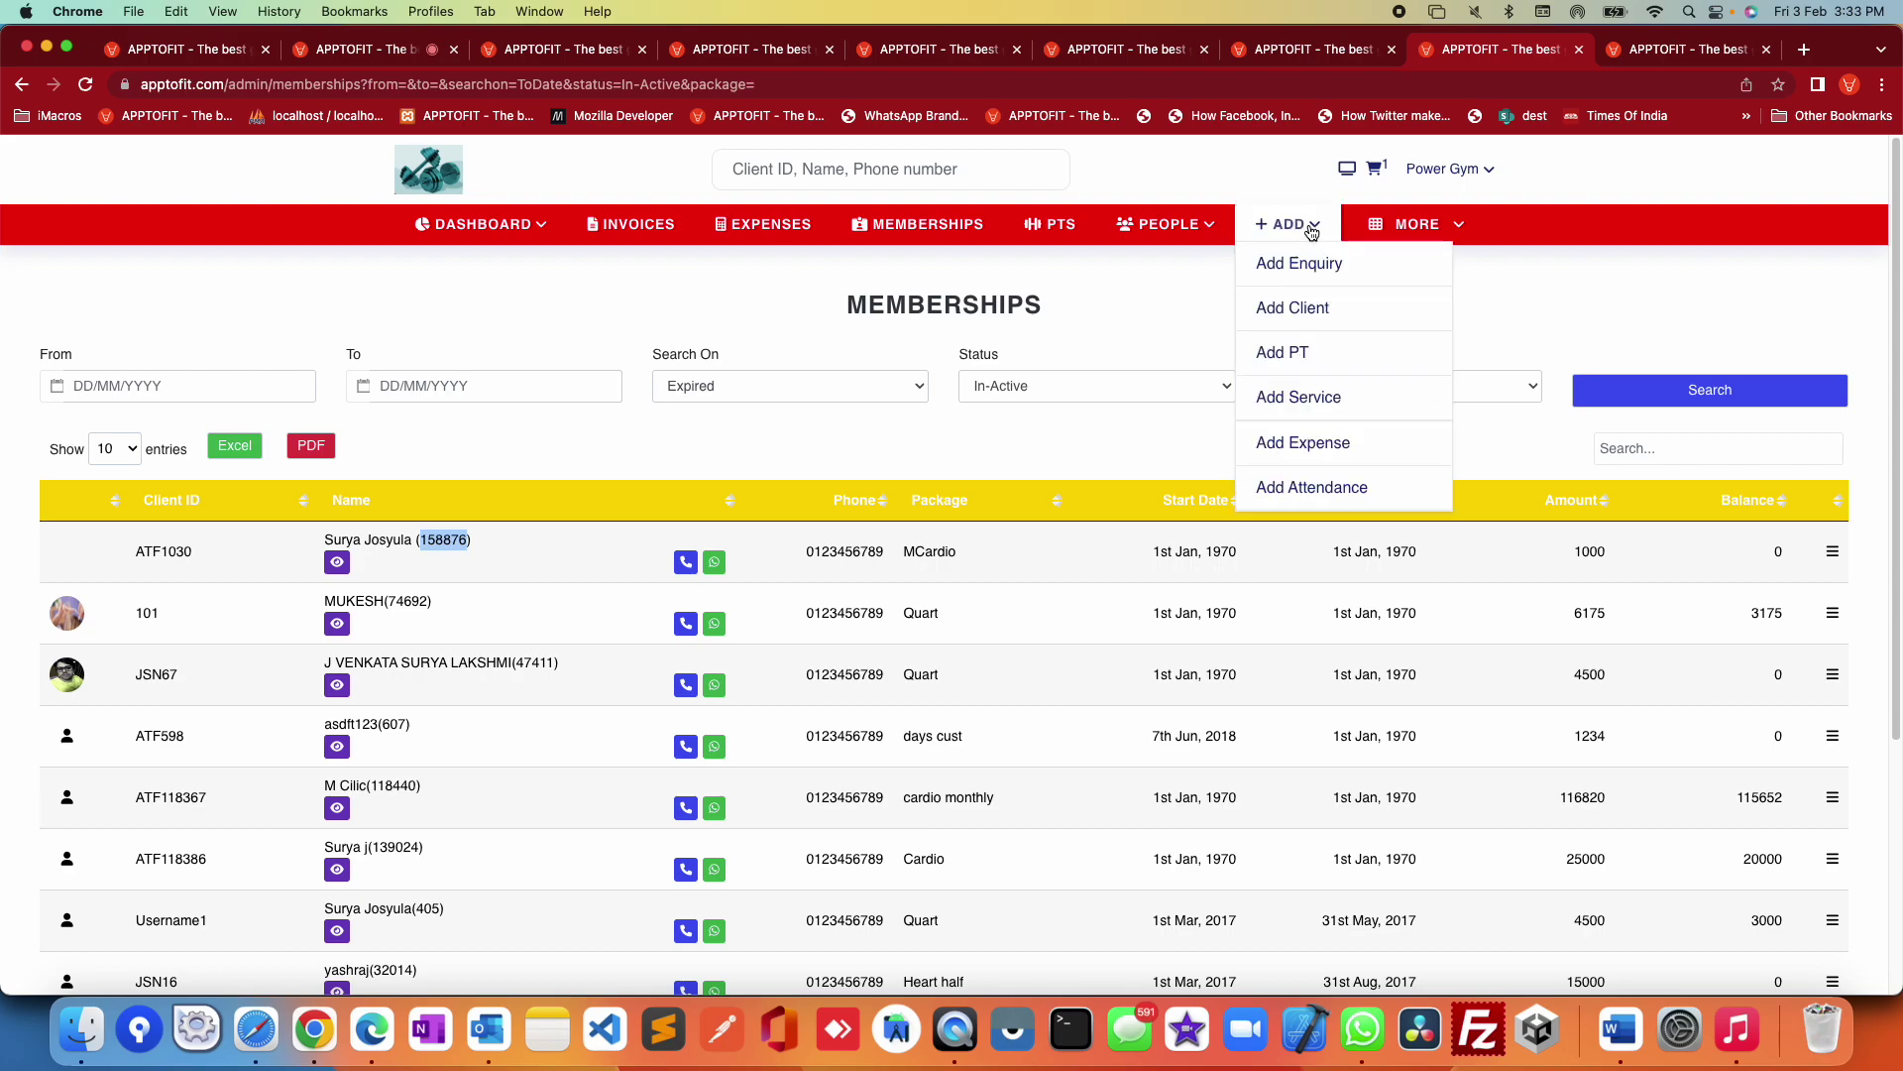
# Step: Start a Customers attendance entry for the customer invoice testing
pyautogui.click(1338, 490)
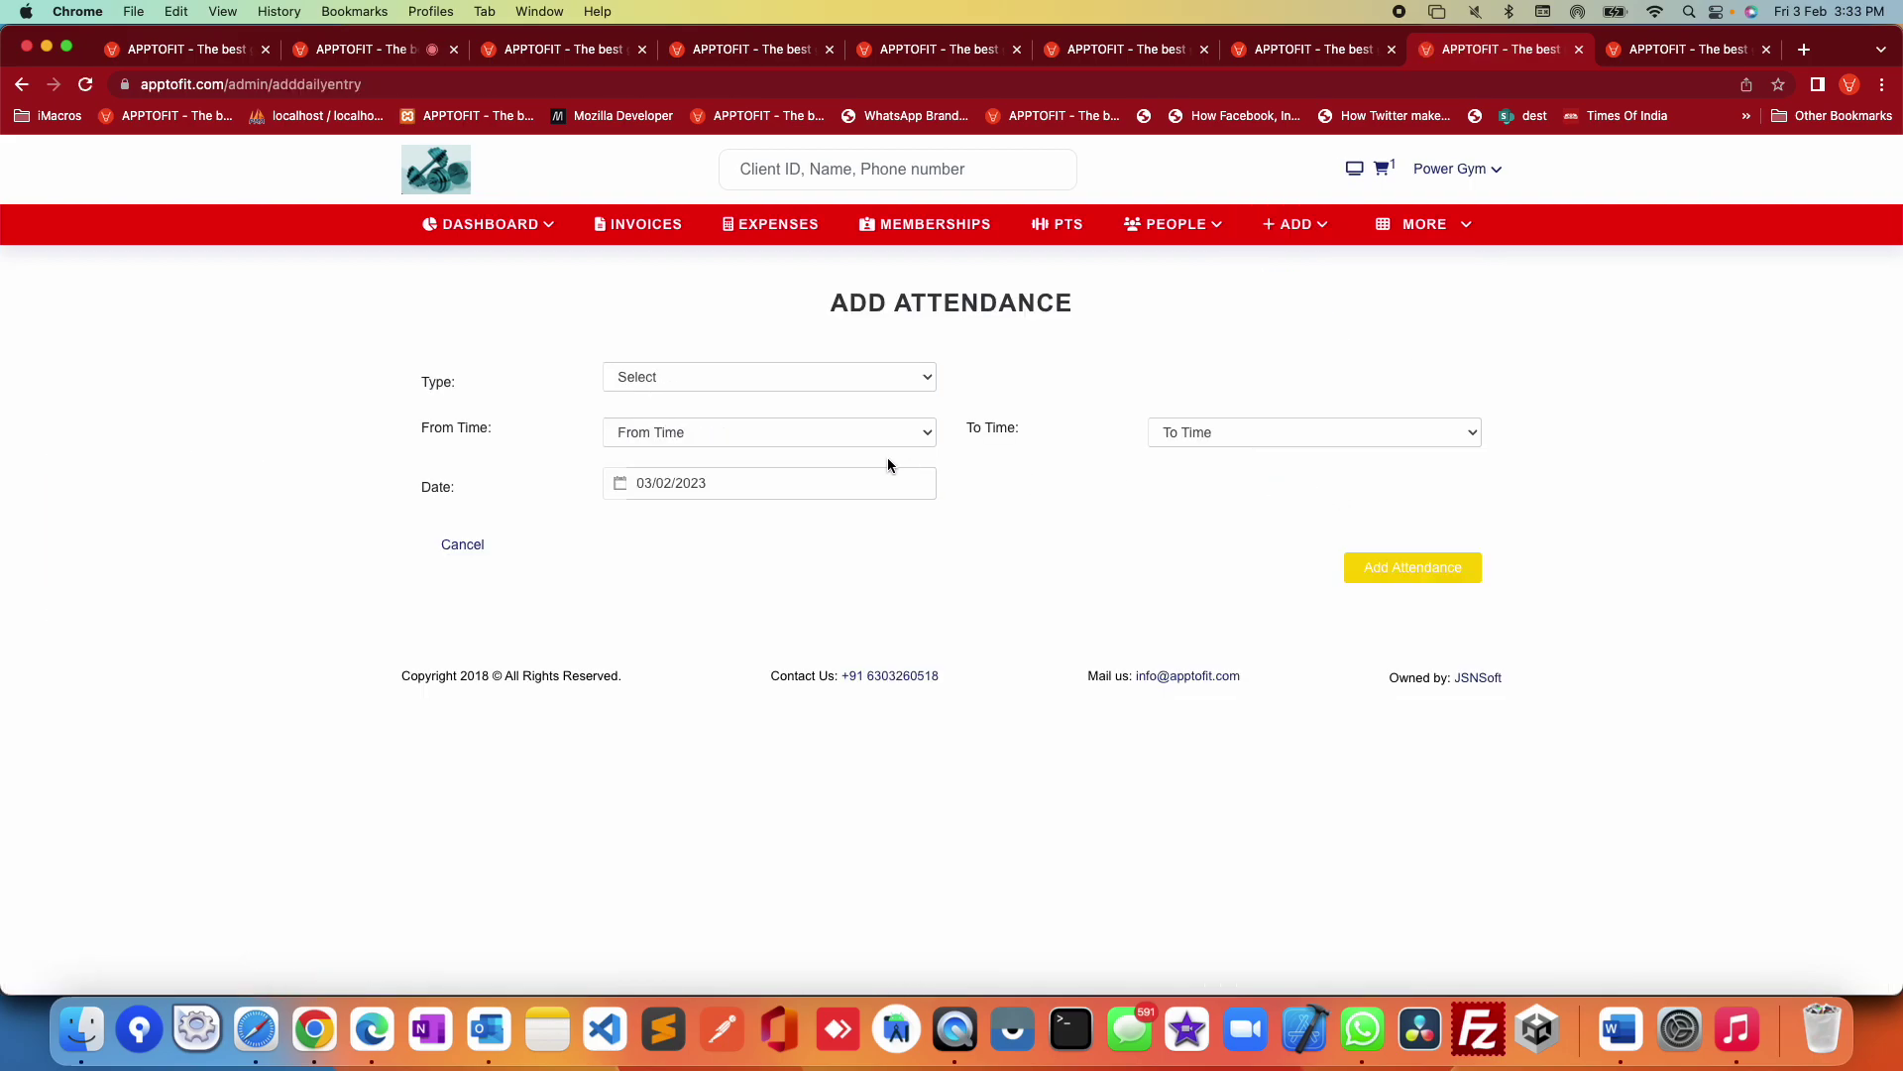
pyautogui.click(736, 376)
pyautogui.click(744, 396)
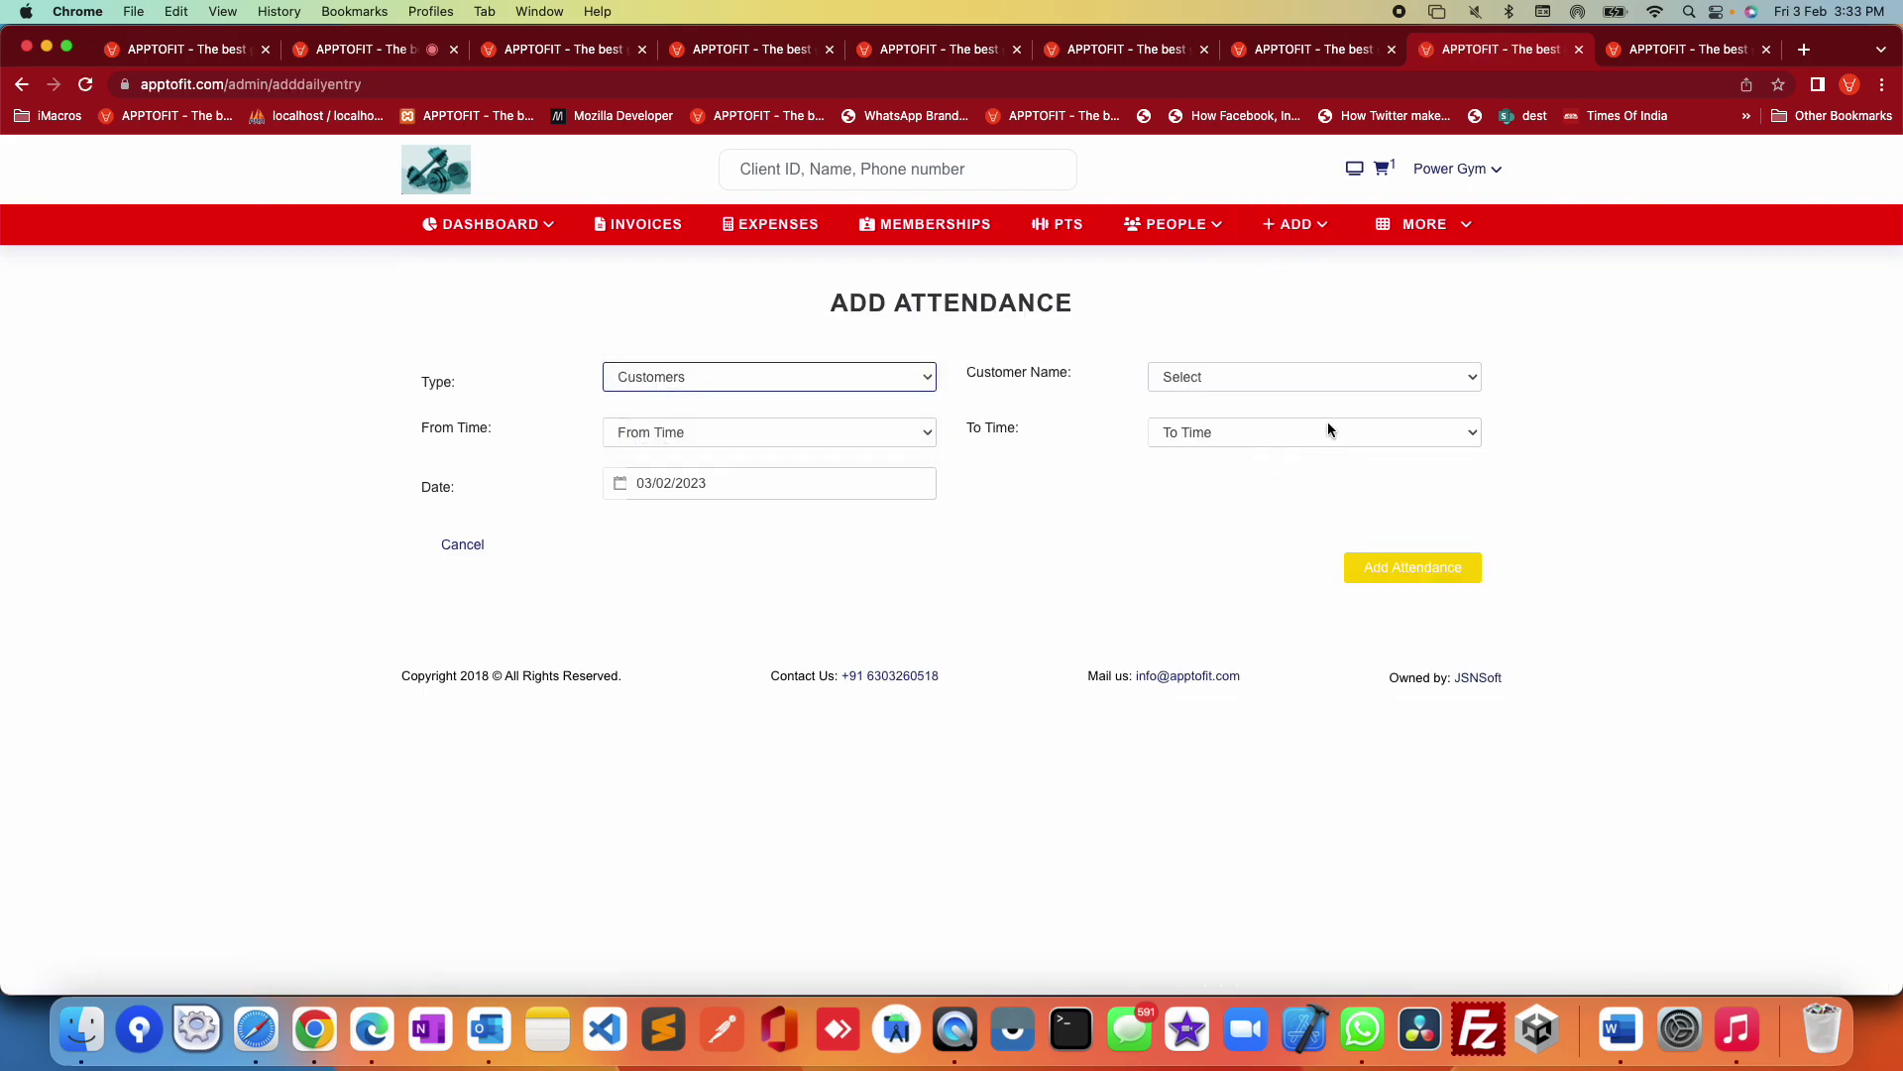
pyautogui.click(1299, 377)
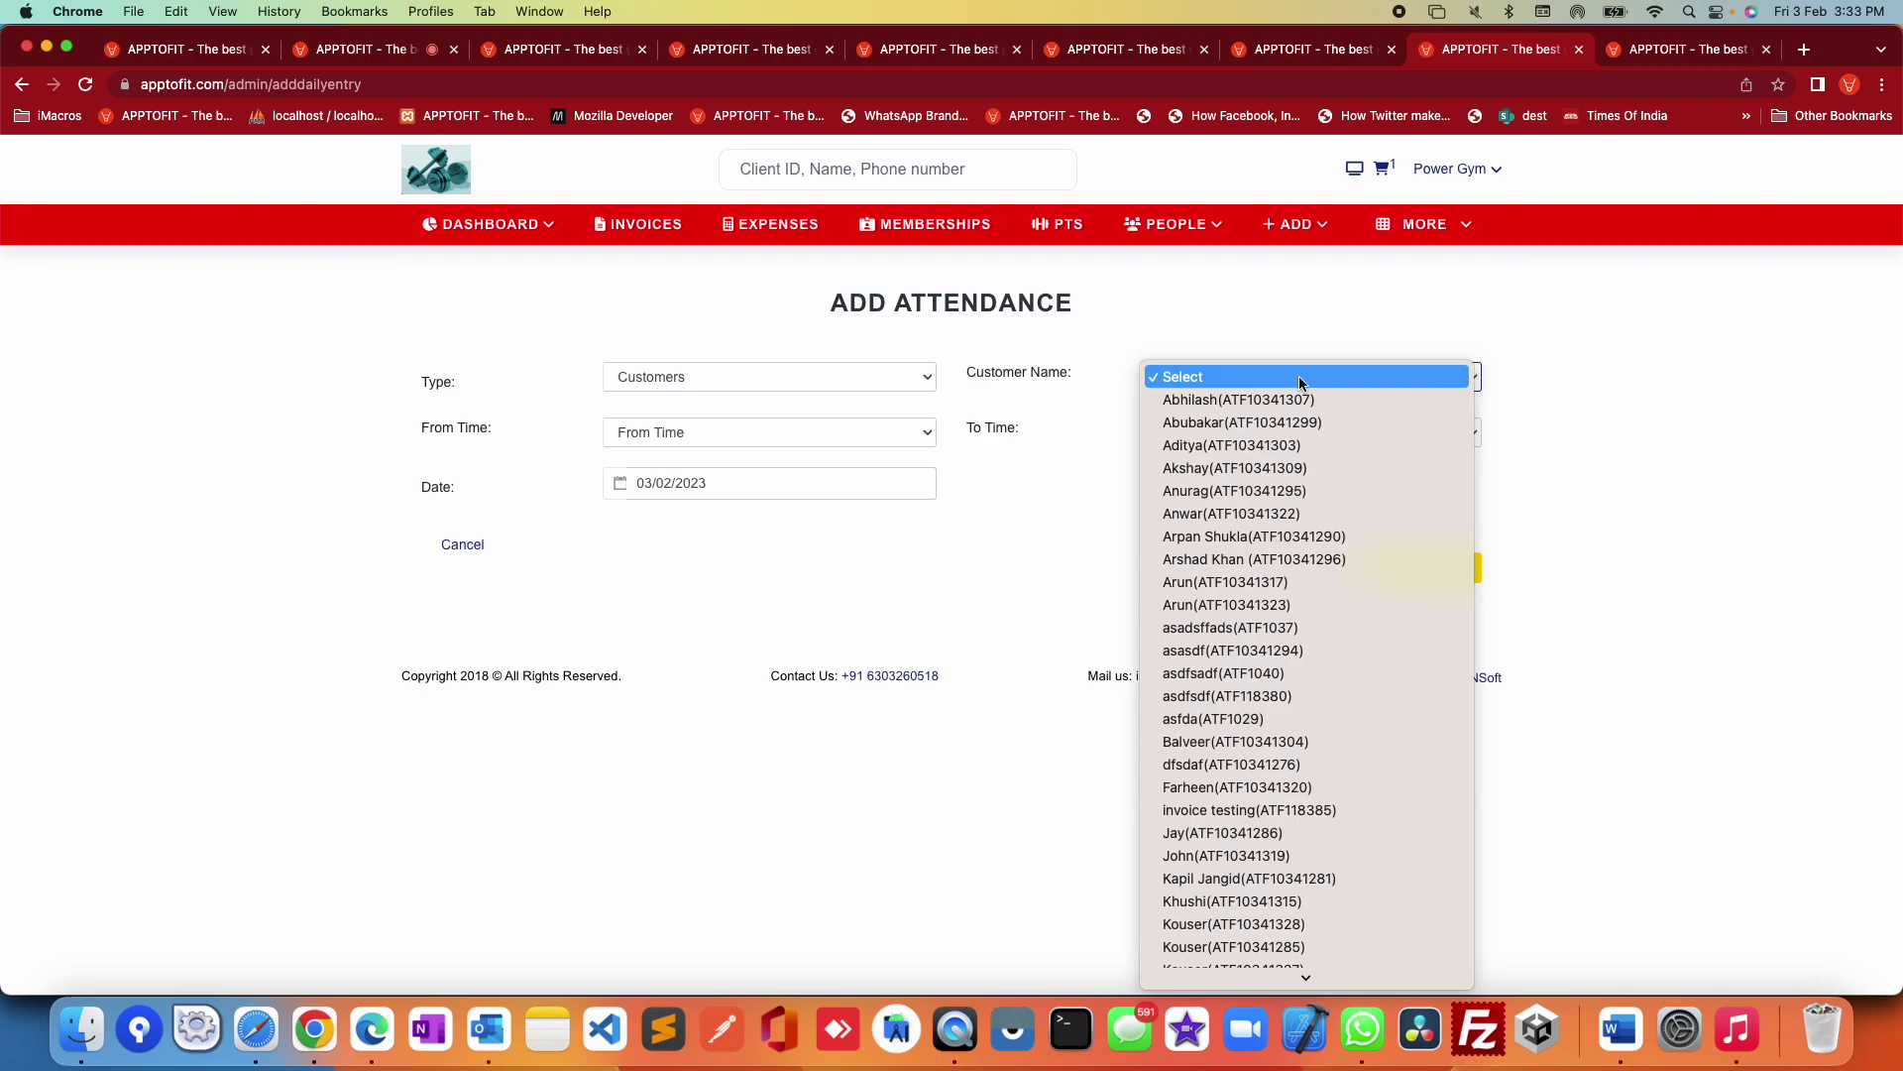
pyautogui.scroll(-10, 1287, 410)
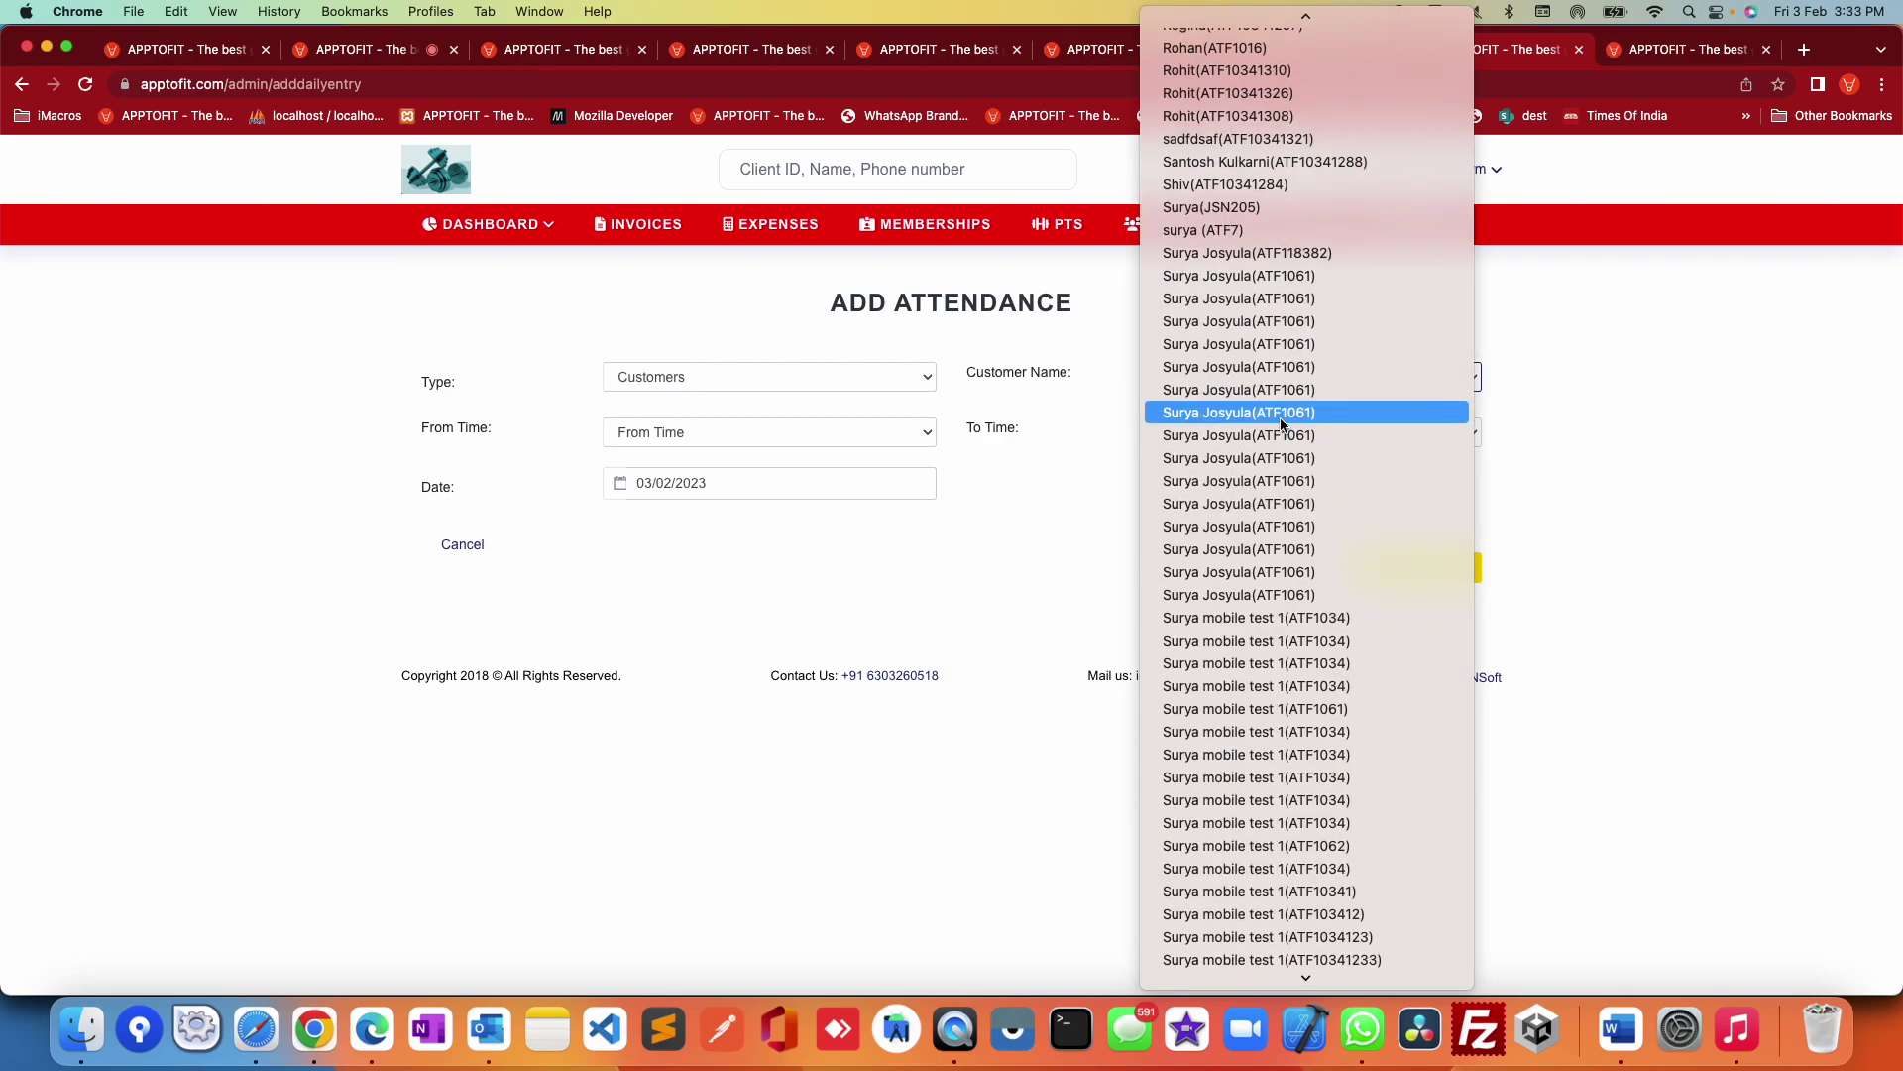
pyautogui.scroll(-5, 1282, 425)
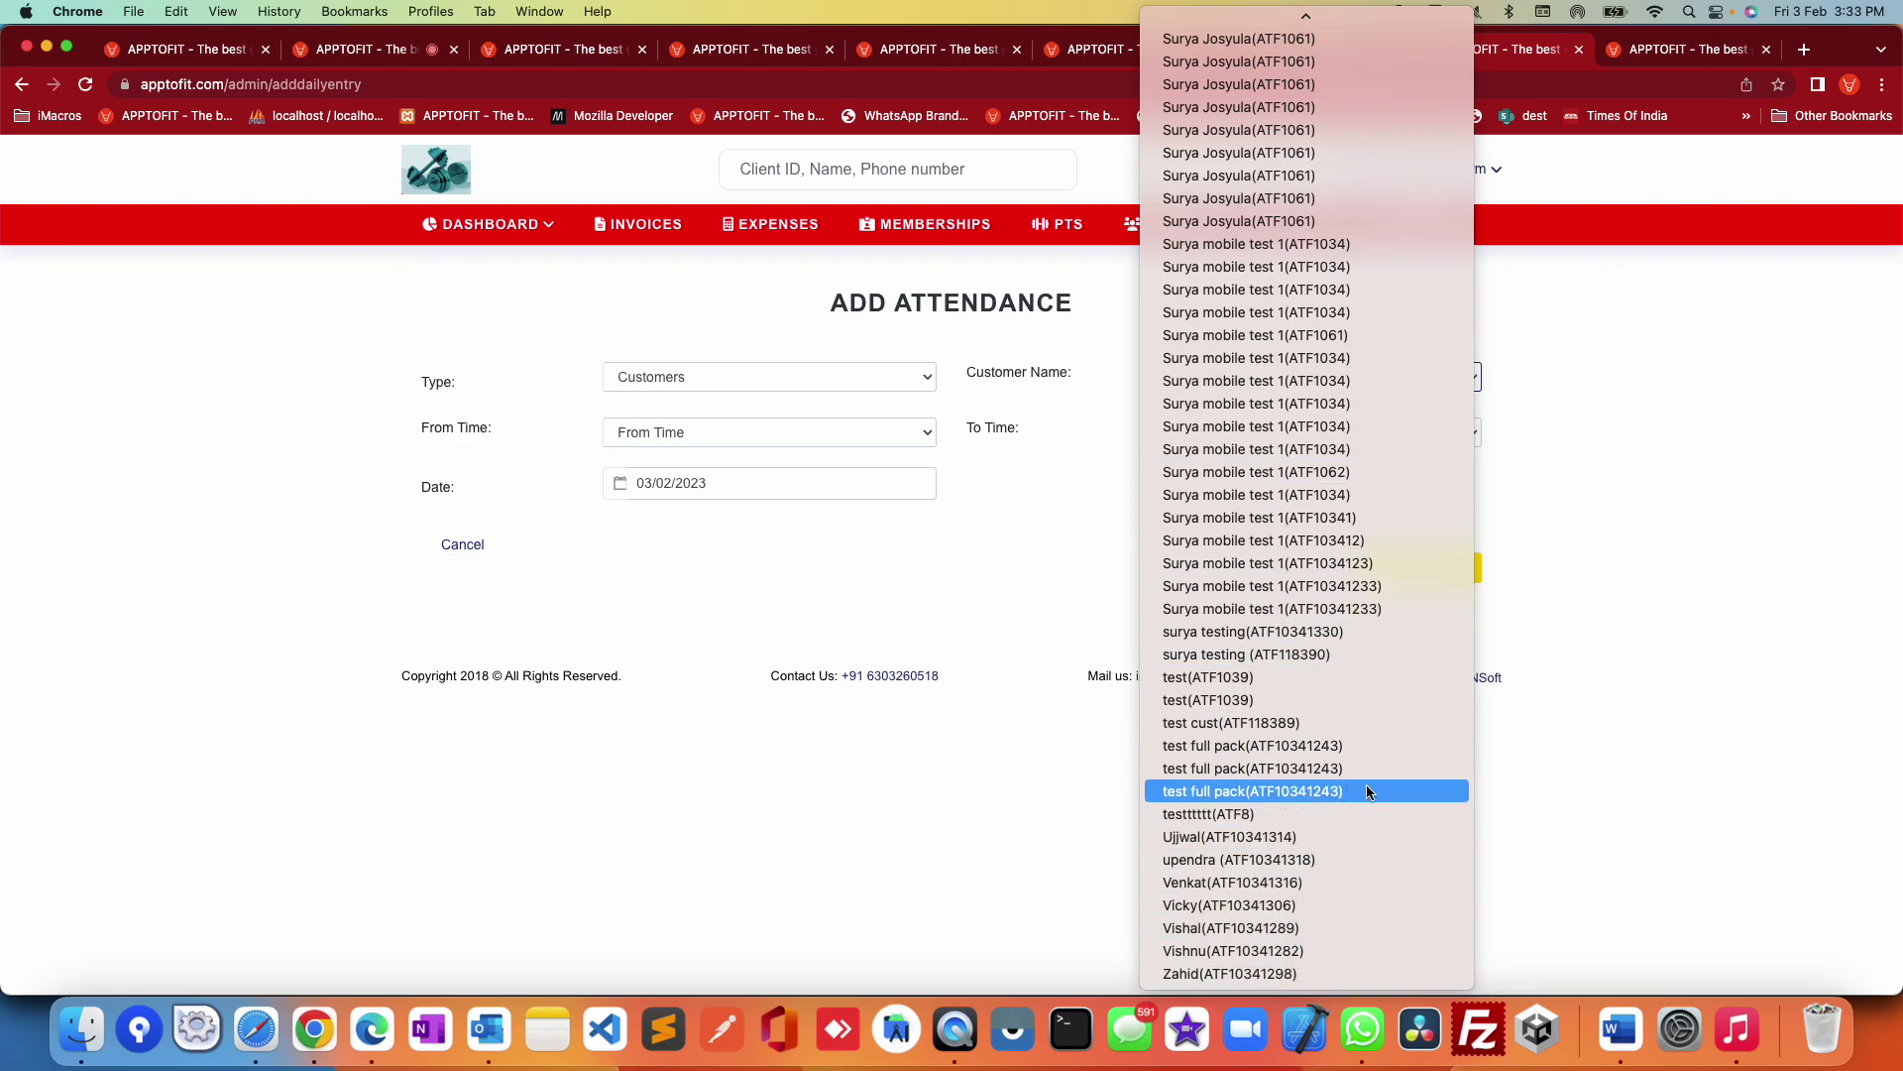
pyautogui.scroll(10, 1366, 793)
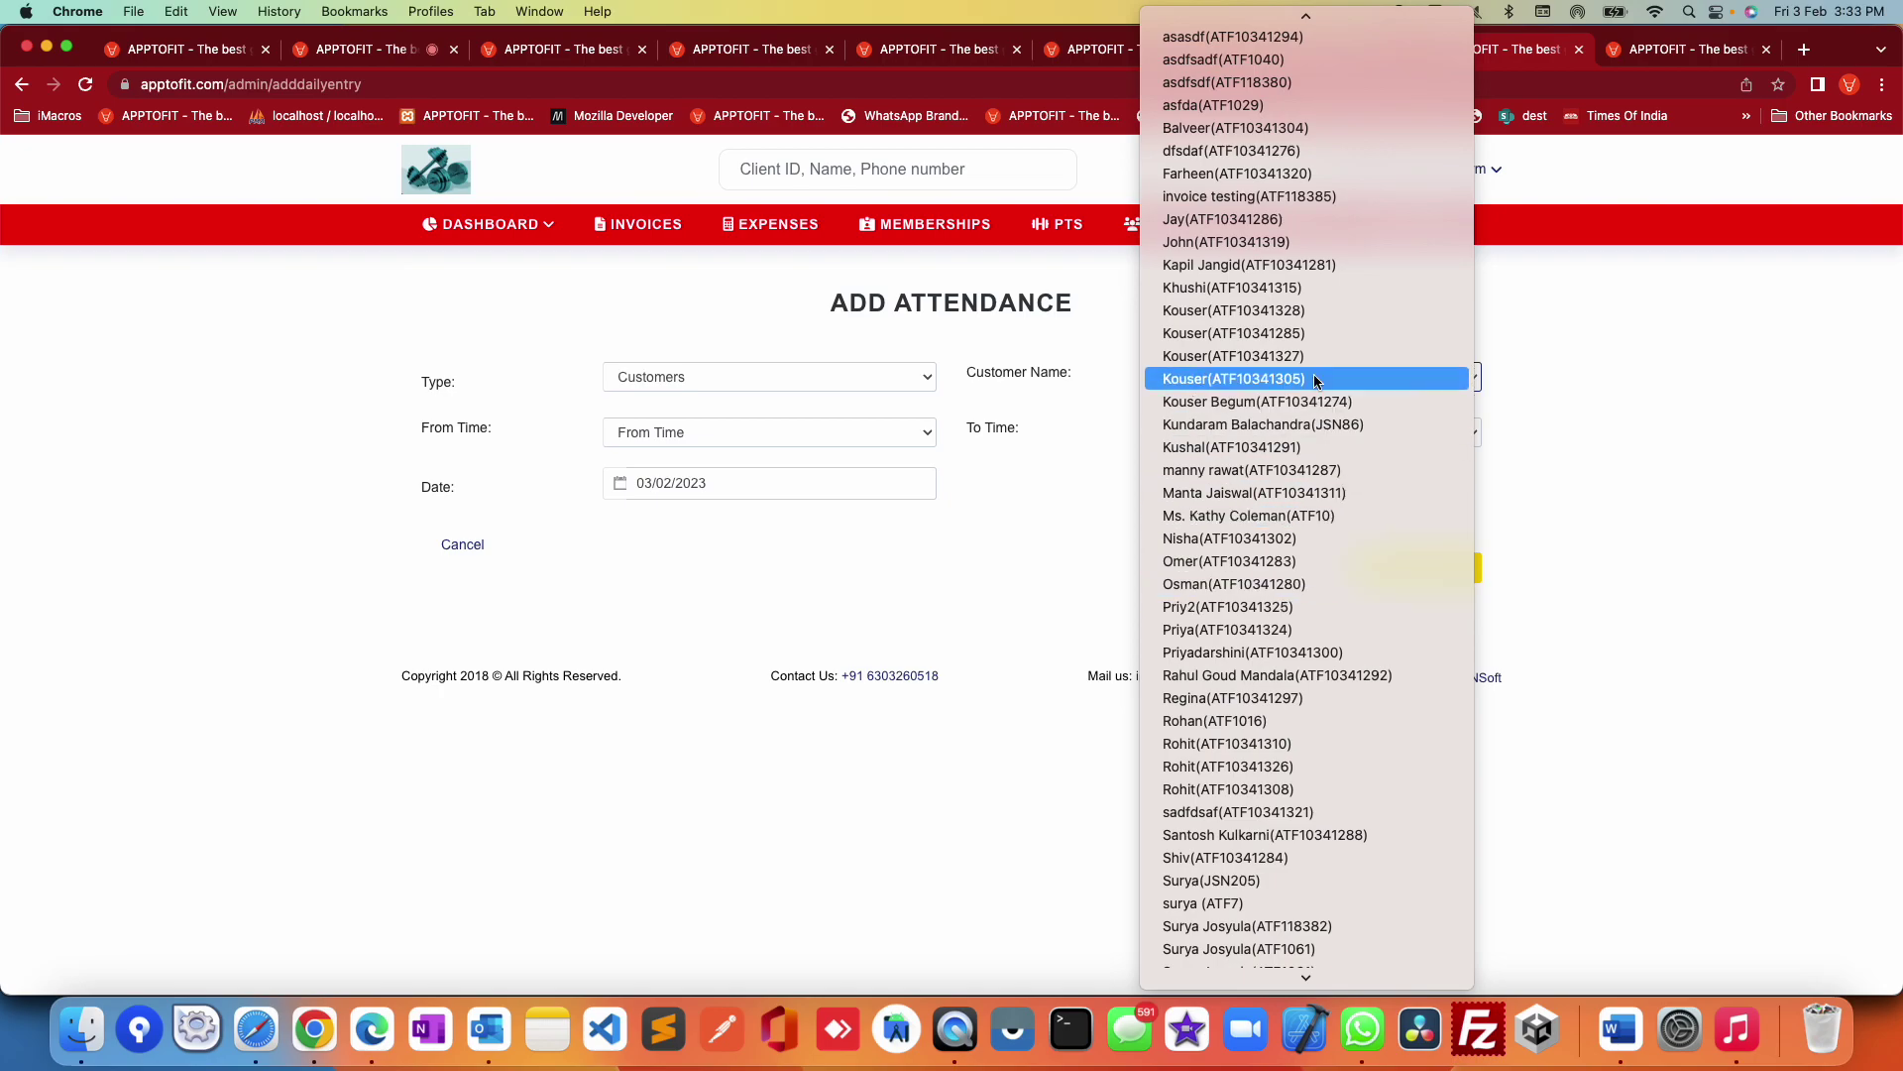
pyautogui.click(1314, 196)
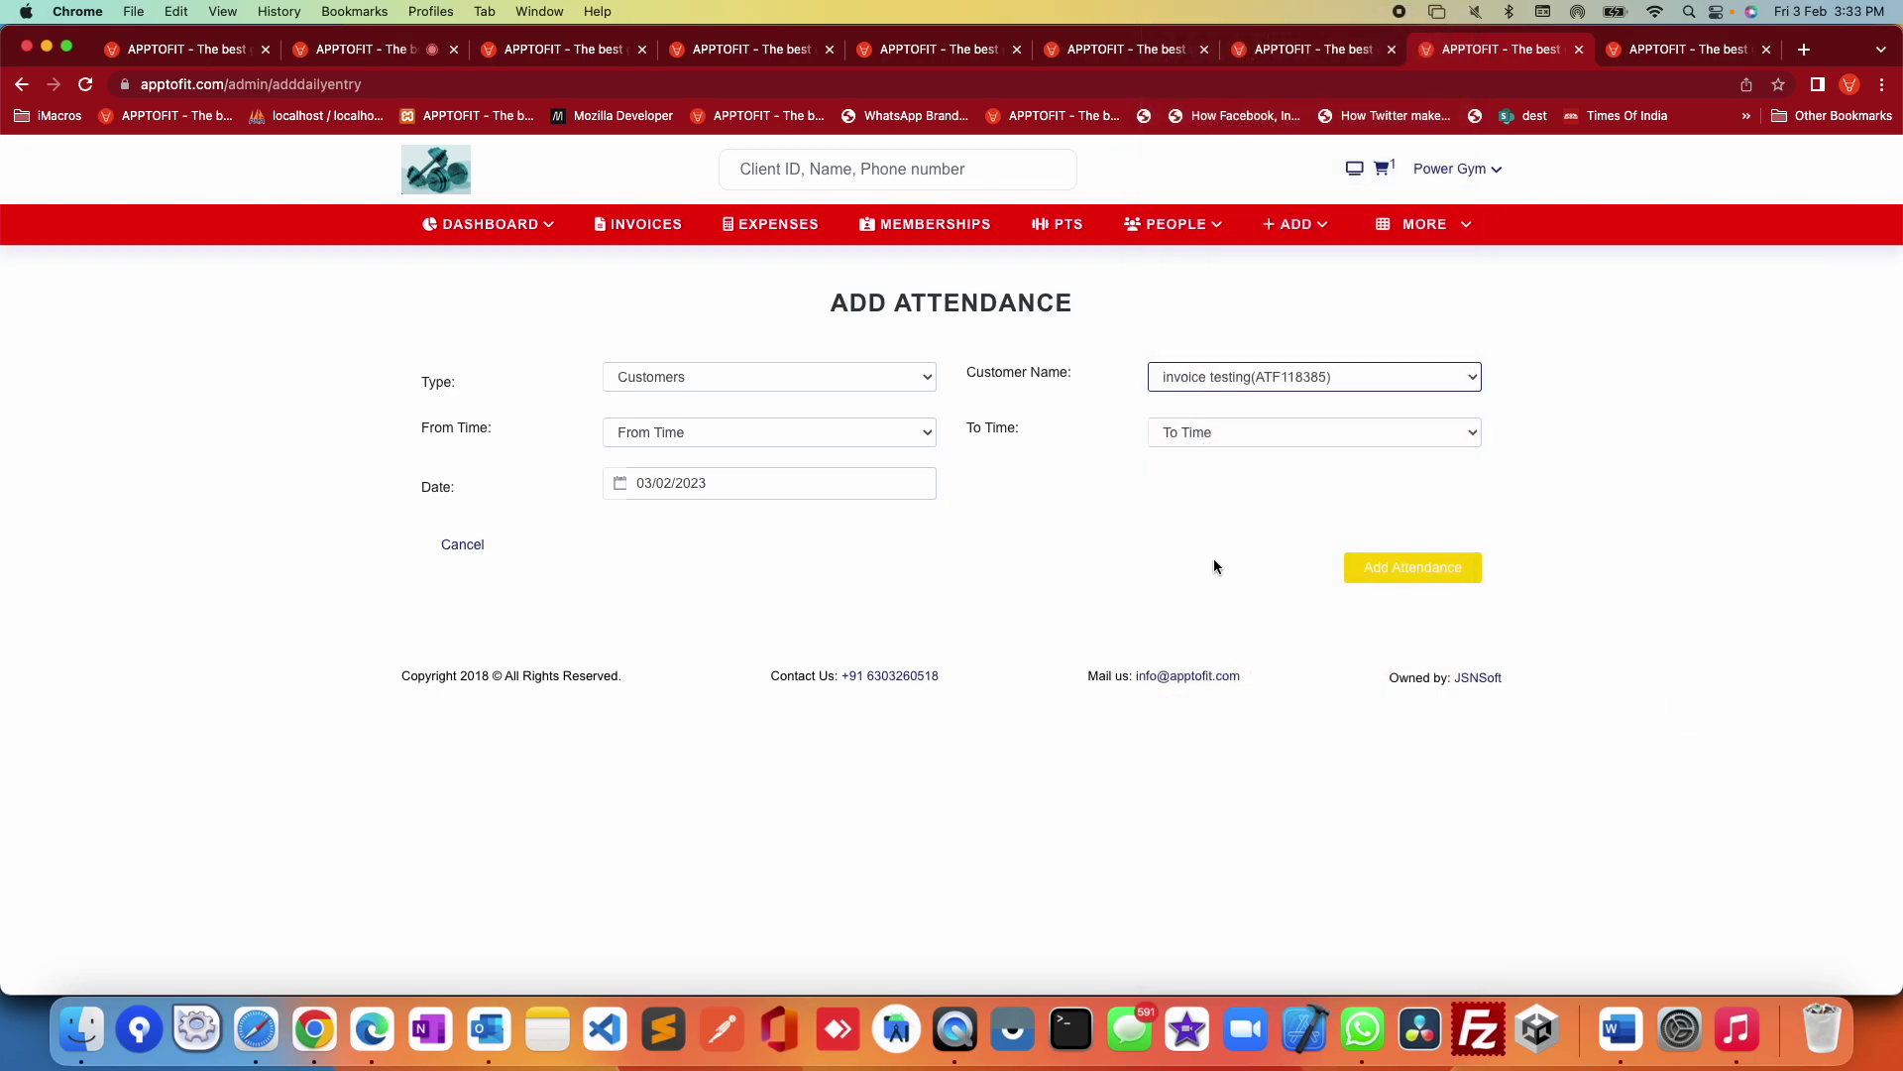
pyautogui.click(1168, 561)
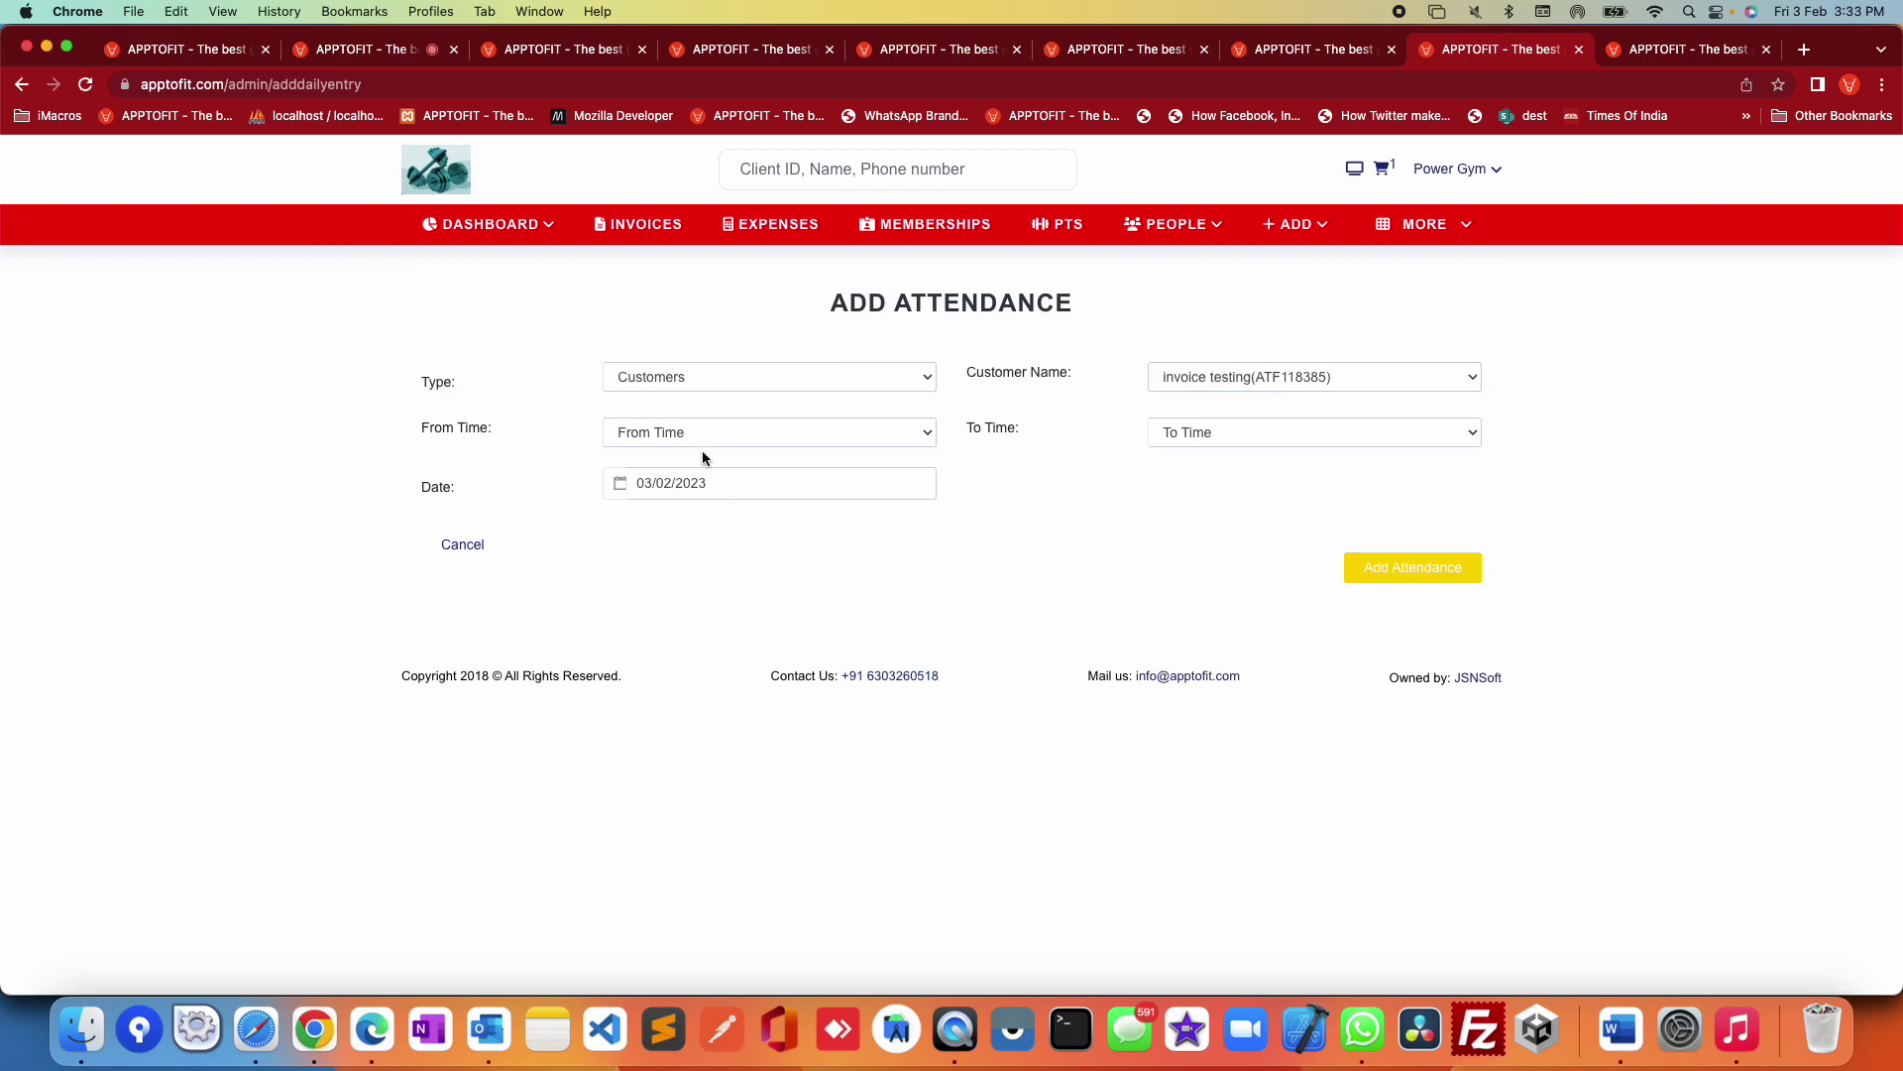
# Step: Set the times to 02:00–04:30 HRS and add the attendance entry
pyautogui.click(706, 436)
pyautogui.click(693, 545)
pyautogui.click(1205, 432)
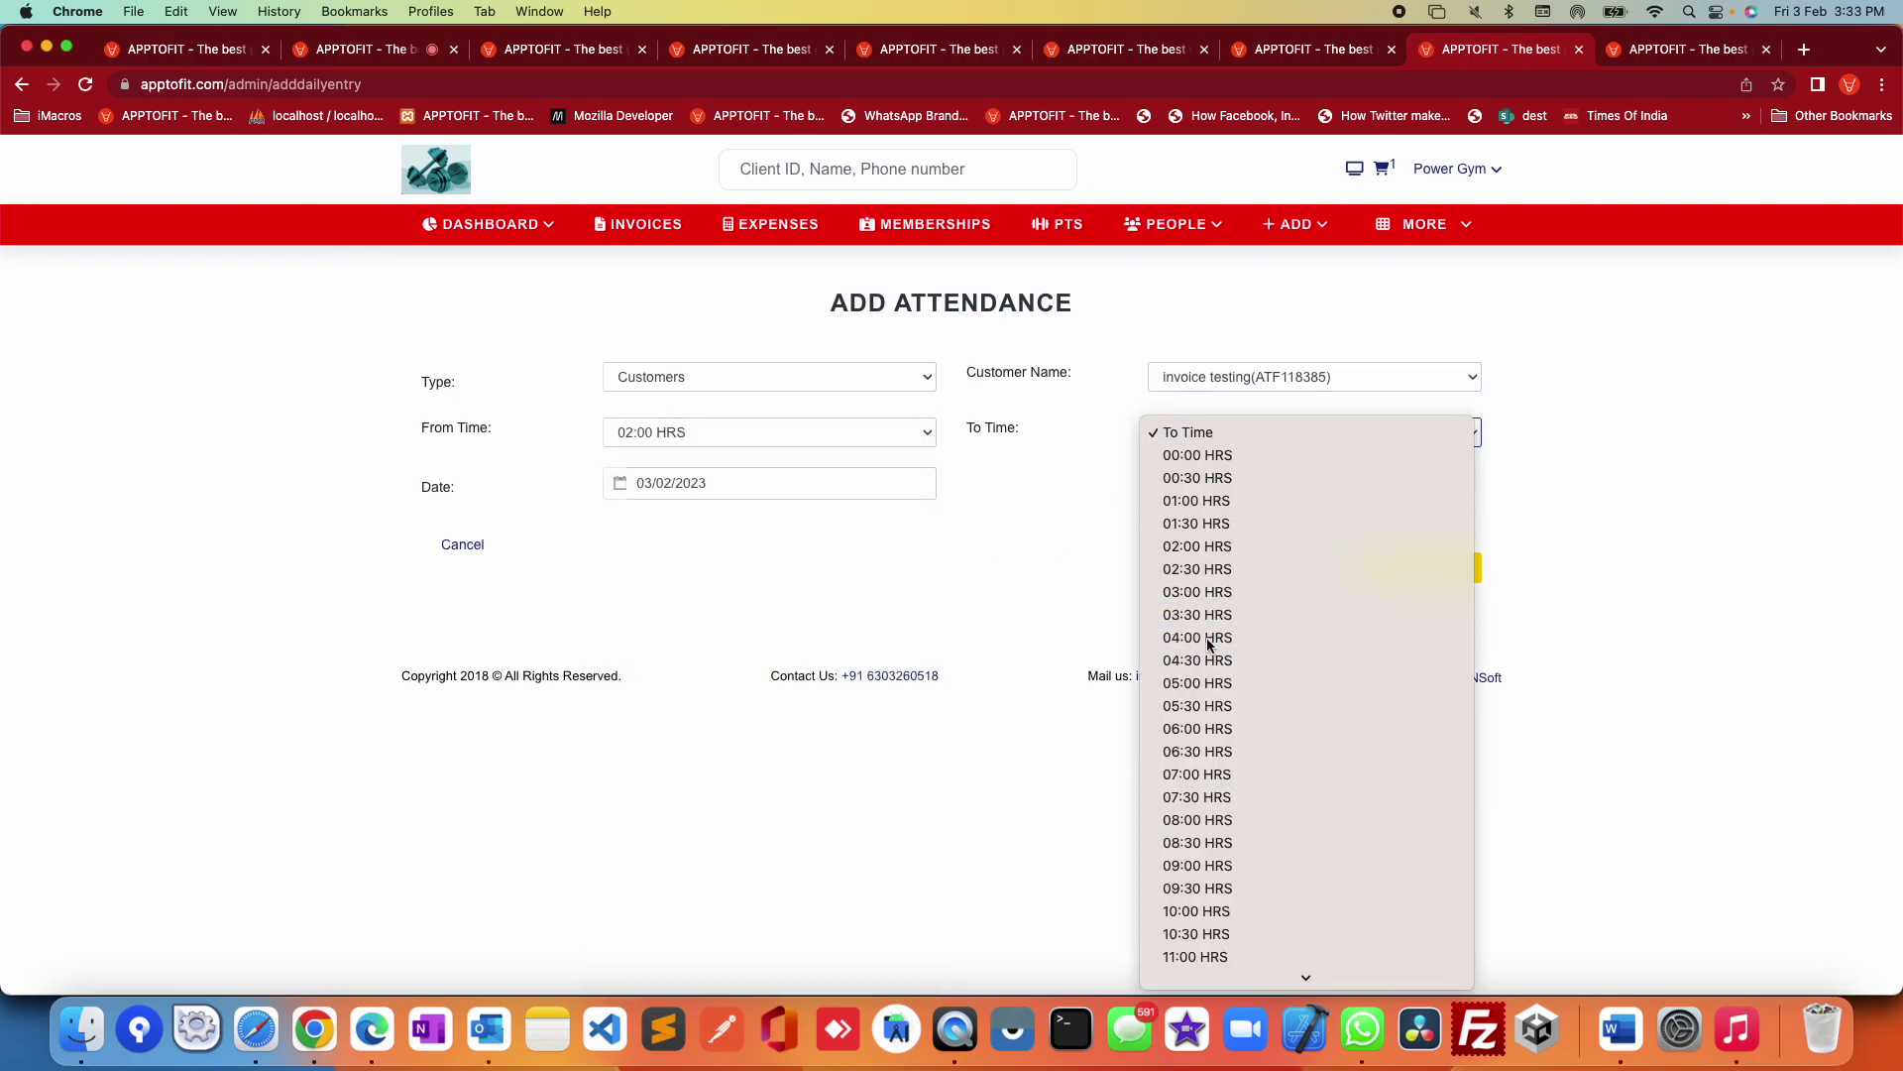
pyautogui.click(1213, 659)
pyautogui.click(764, 485)
pyautogui.click(1142, 553)
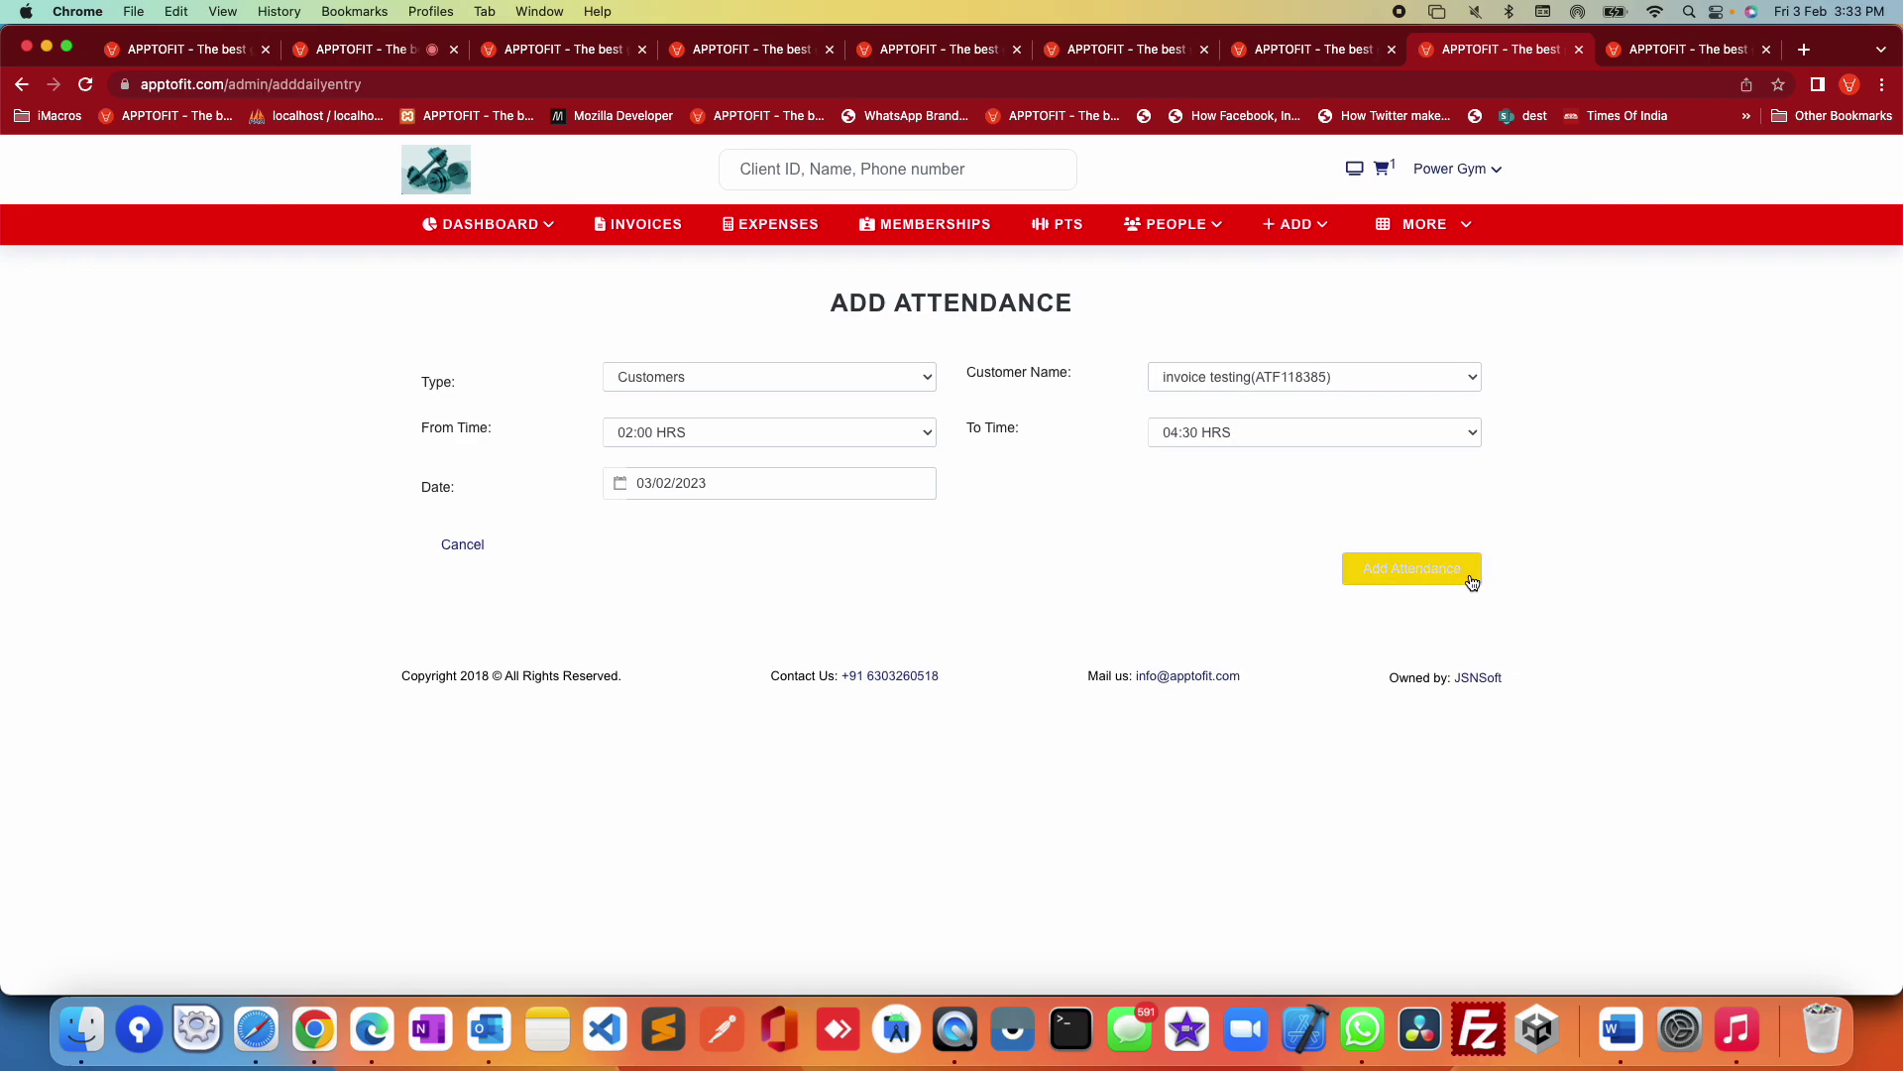
pyautogui.click(1406, 571)
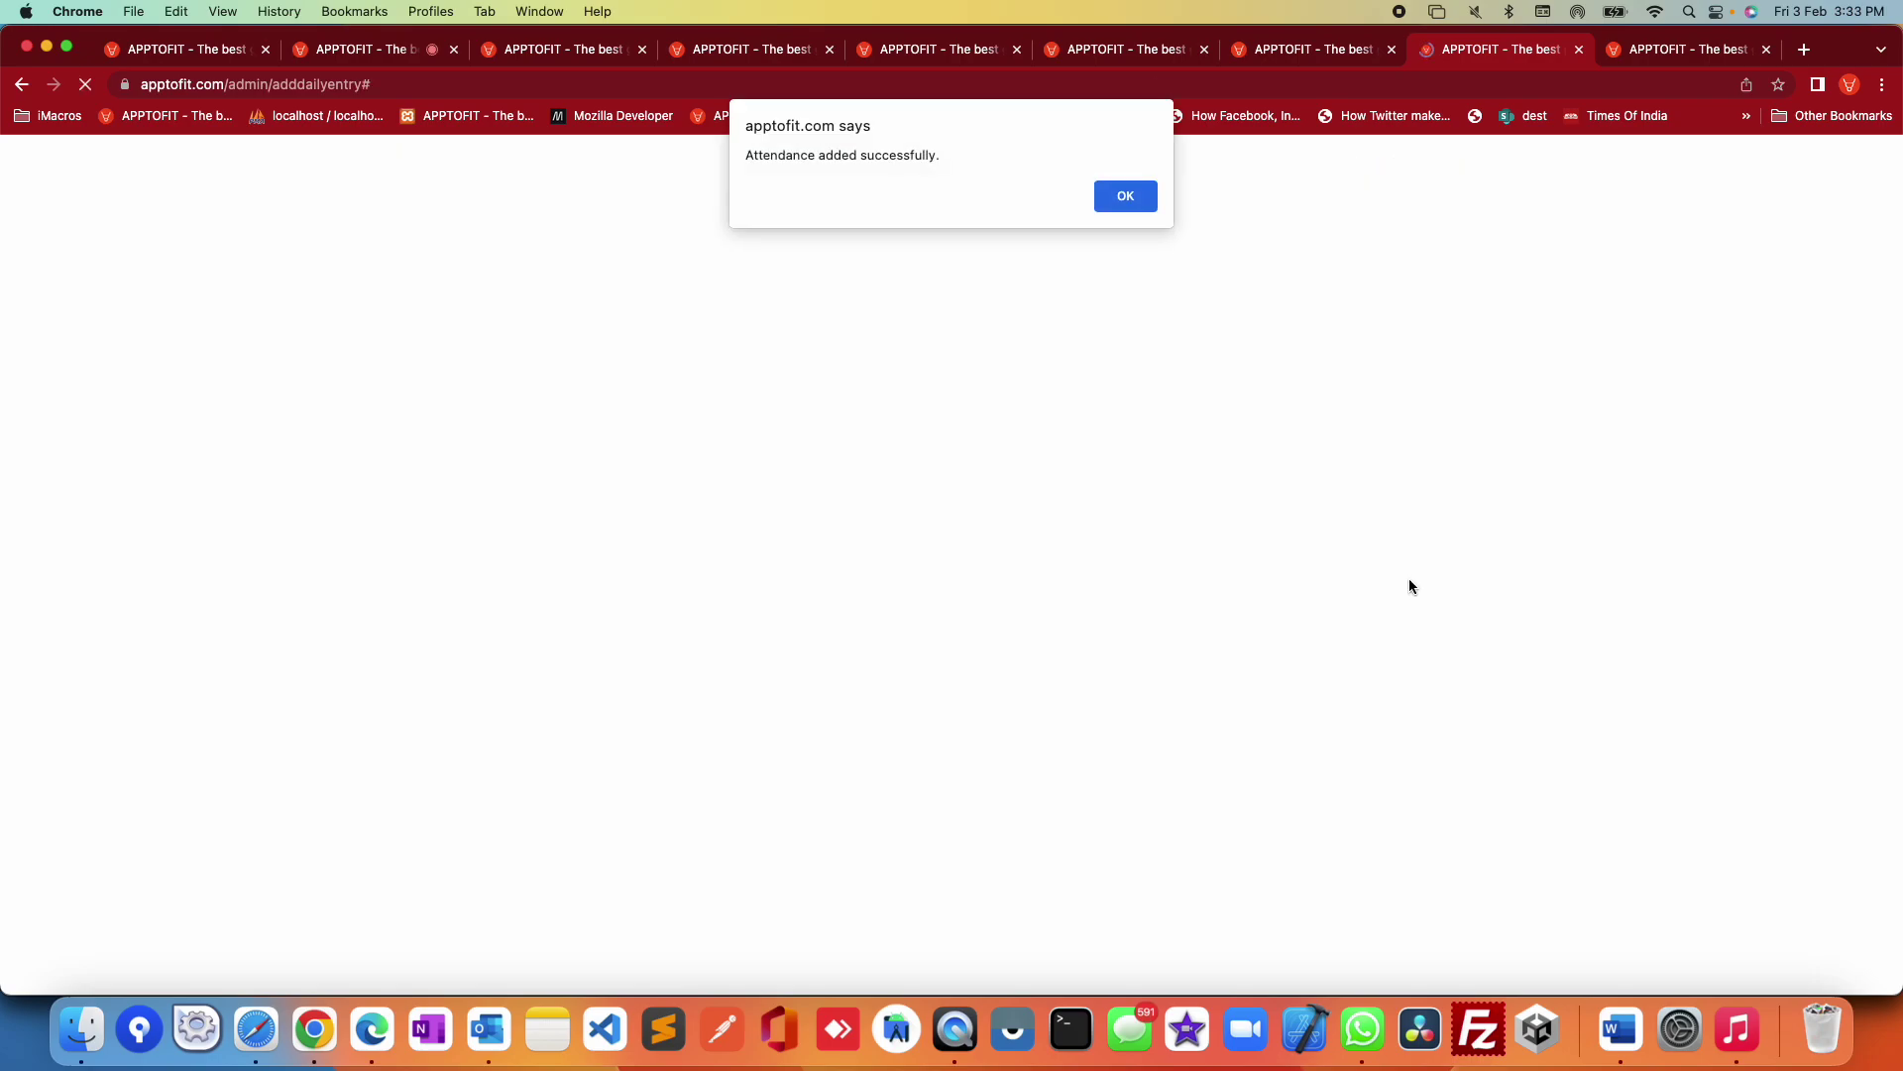
pyautogui.click(1108, 193)
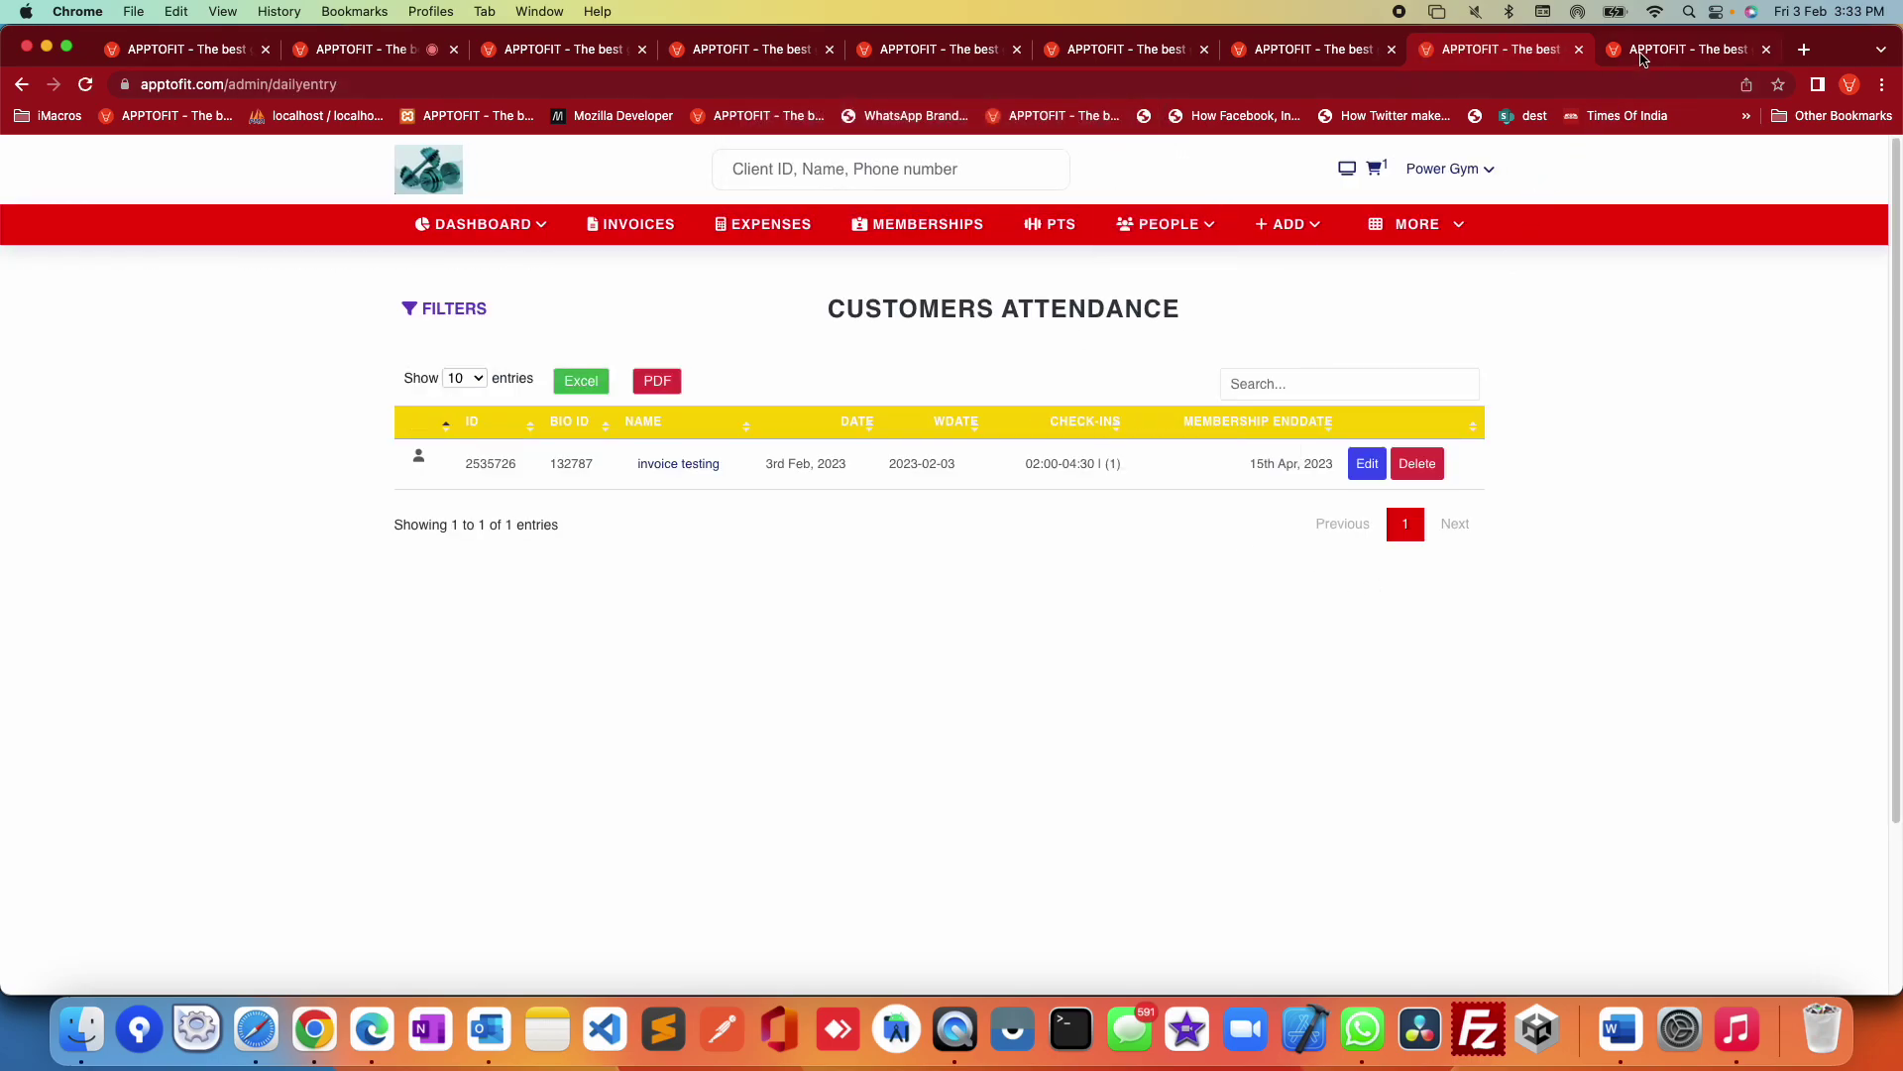
# Step: Reload the live check-in tab to show the invoice testing row, then return to Customers Attendance
pyautogui.click(1641, 51)
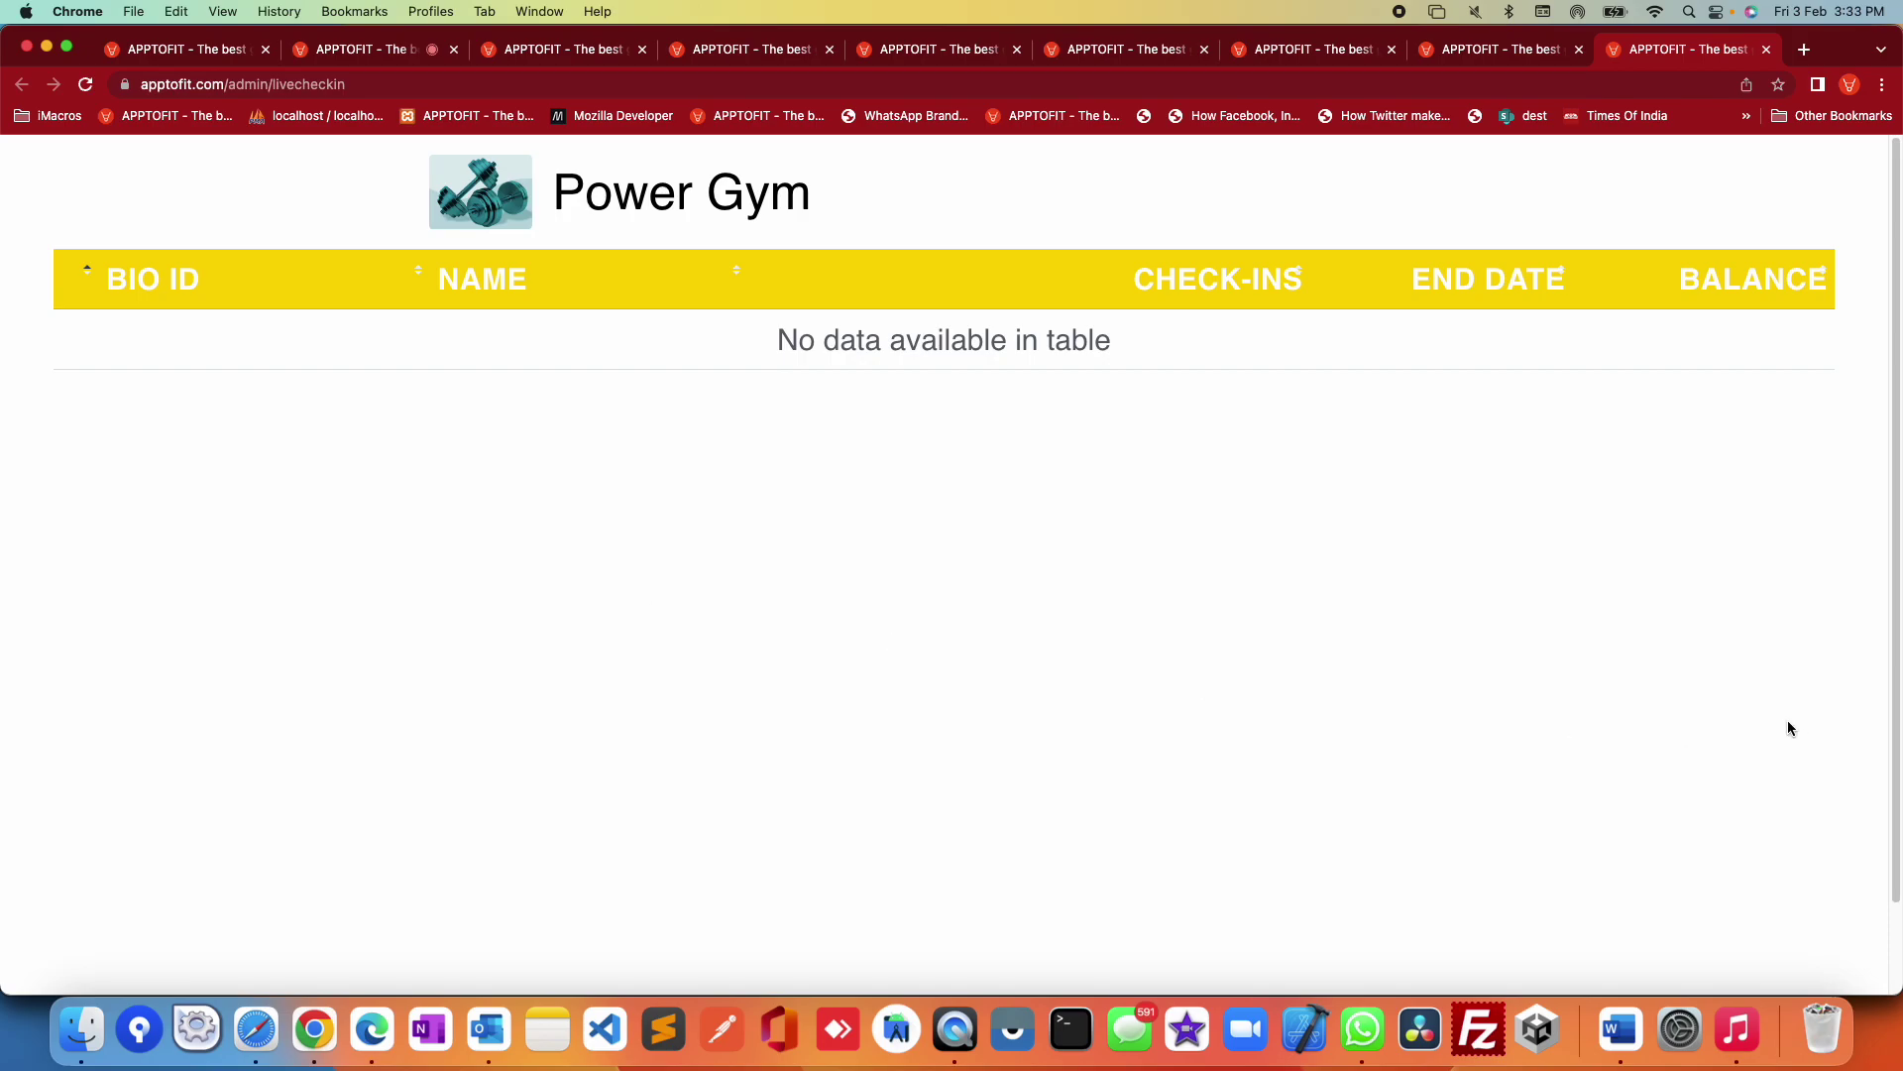
pyautogui.press('super+r')
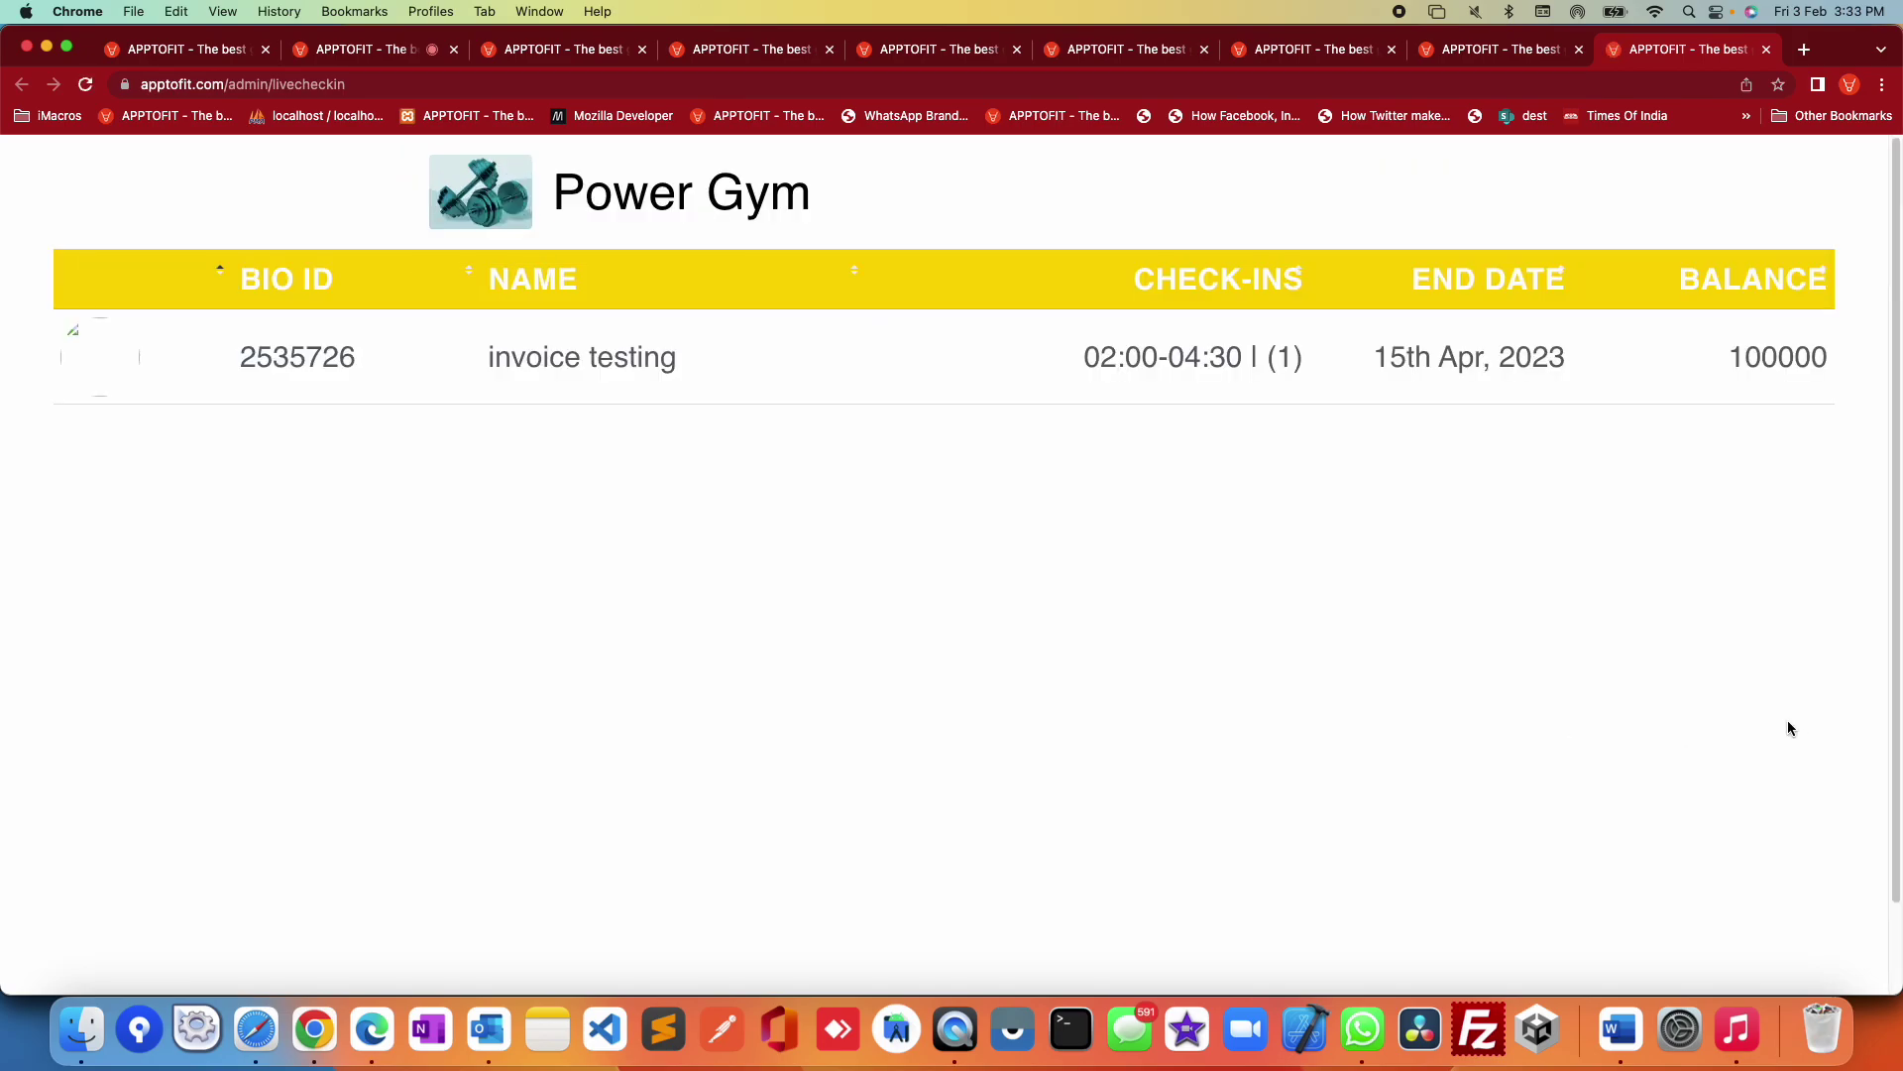
pyautogui.moveTo(1567, 353); pyautogui.dragTo(119, 348)
pyautogui.click(1575, 620)
pyautogui.click(1487, 50)
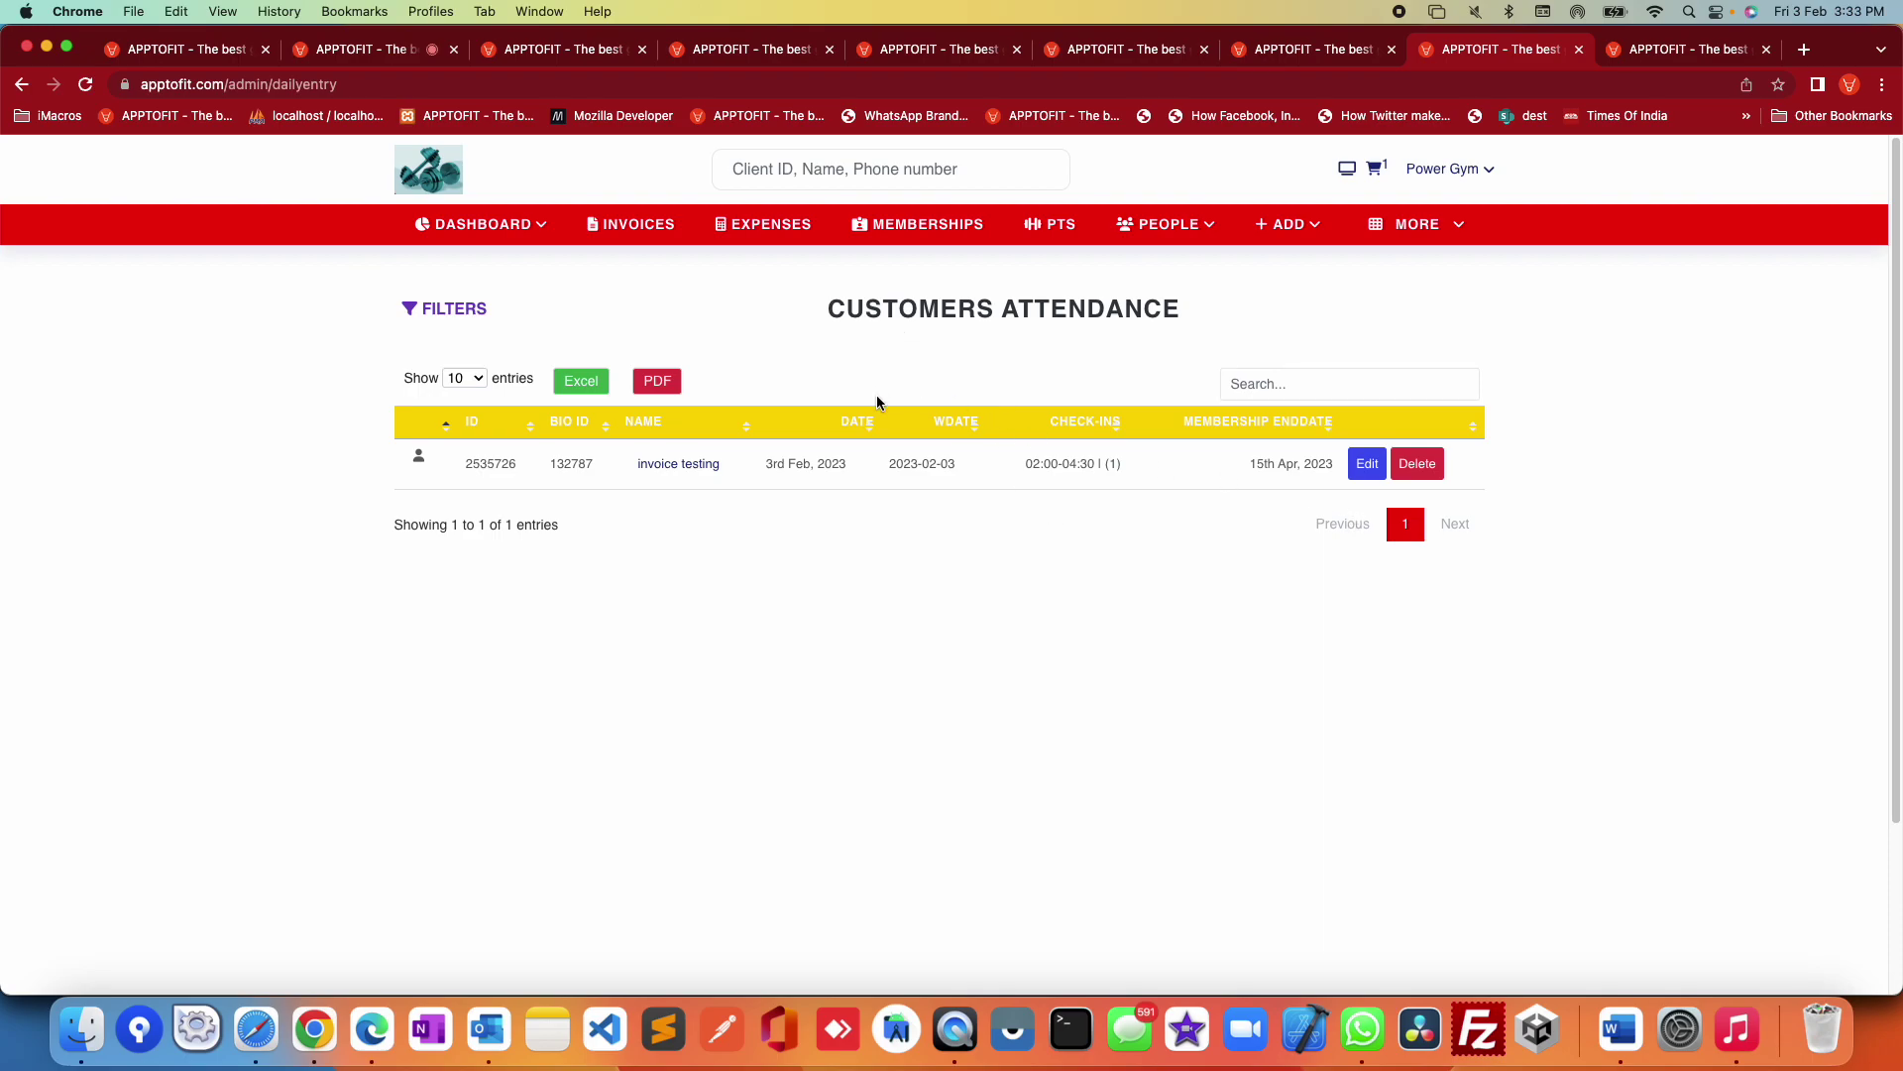
# Step: Filter the People > Clients list to In-Active status
pyautogui.moveTo(1246, 229)
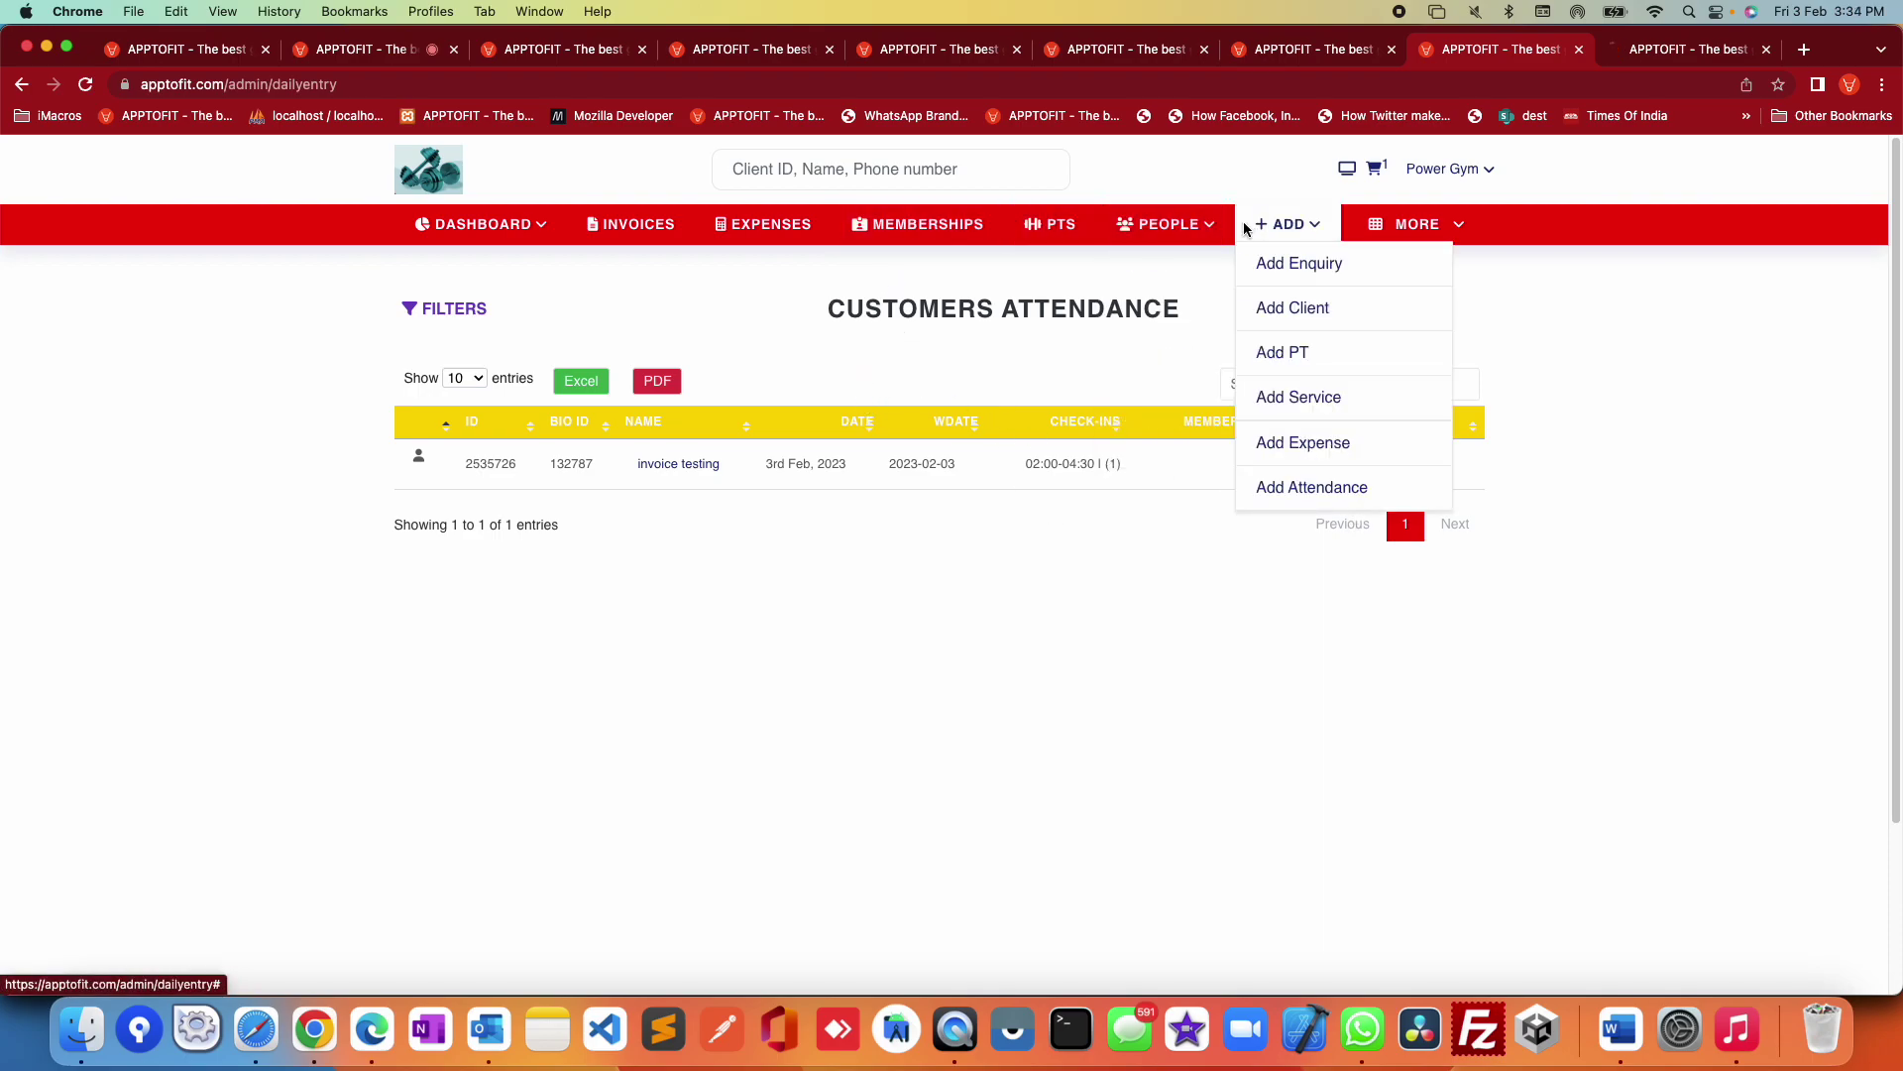
pyautogui.click(982, 225)
pyautogui.moveTo(1157, 234)
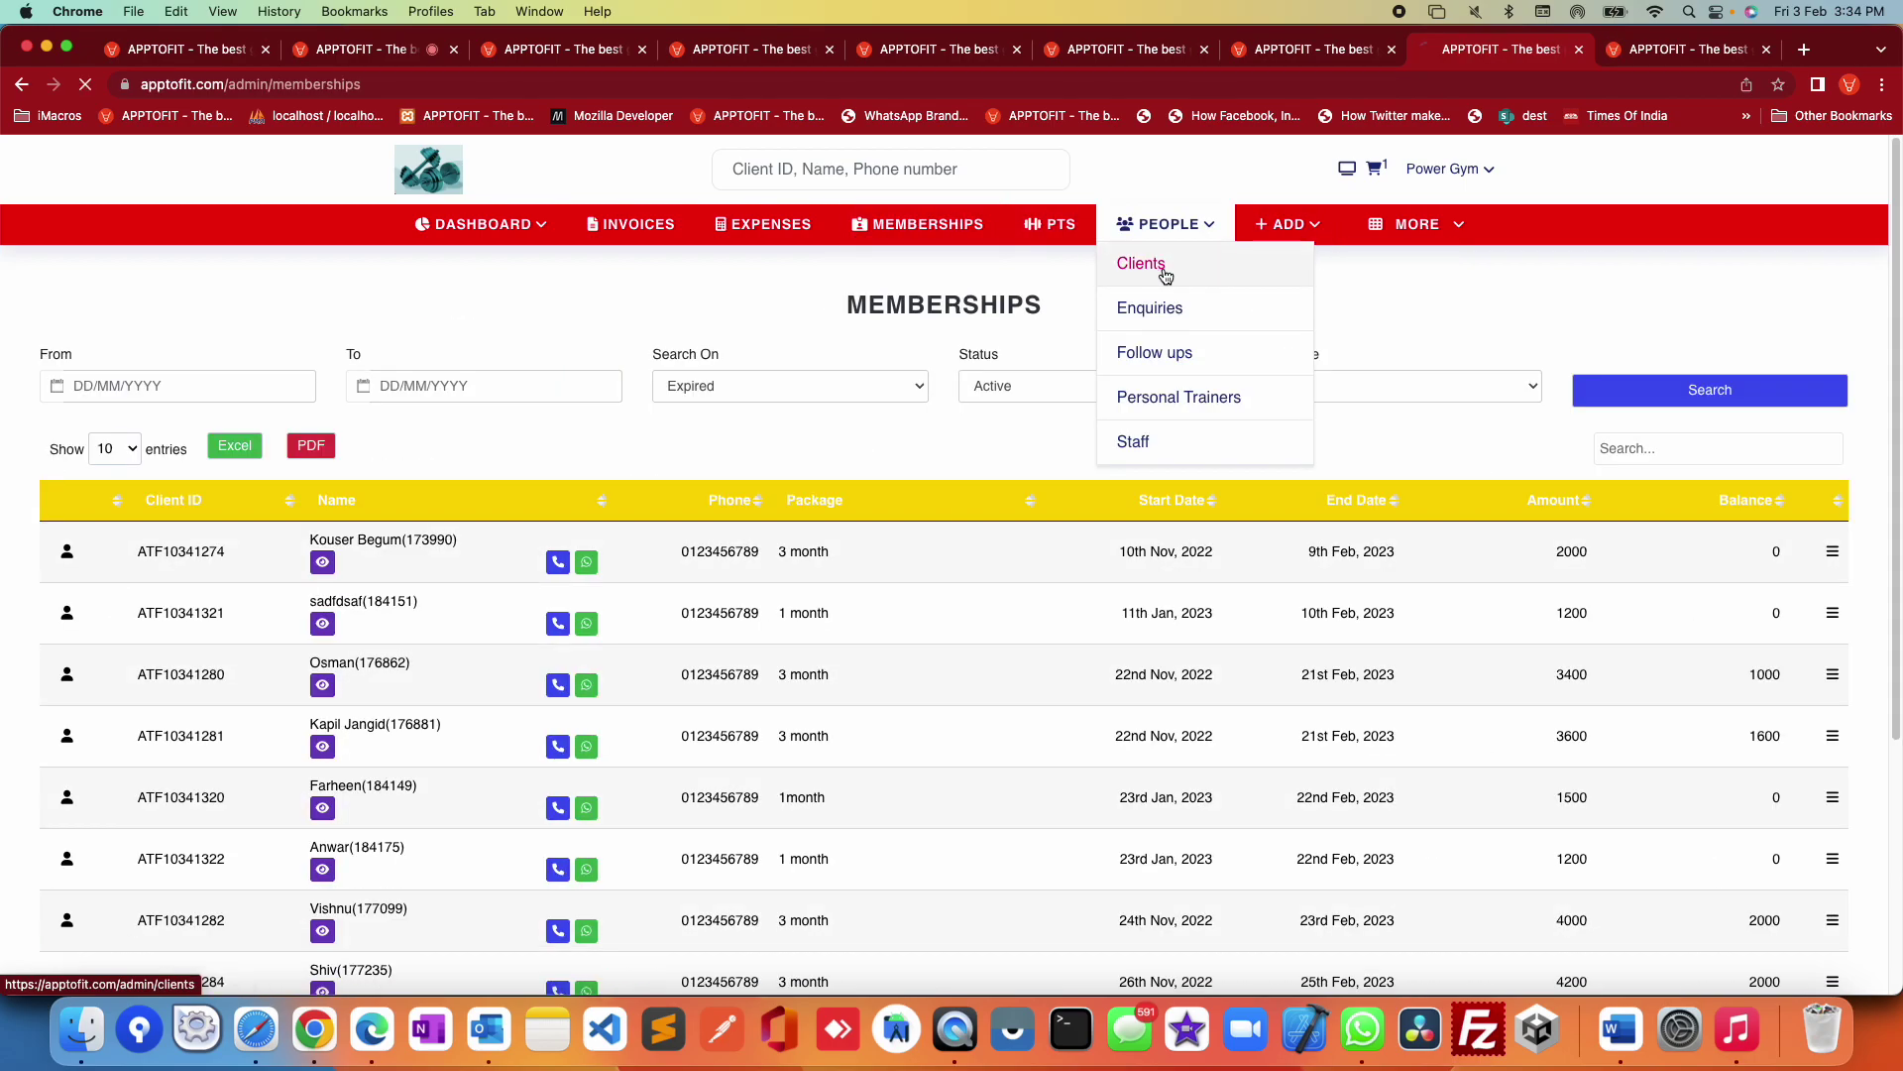
pyautogui.click(1166, 275)
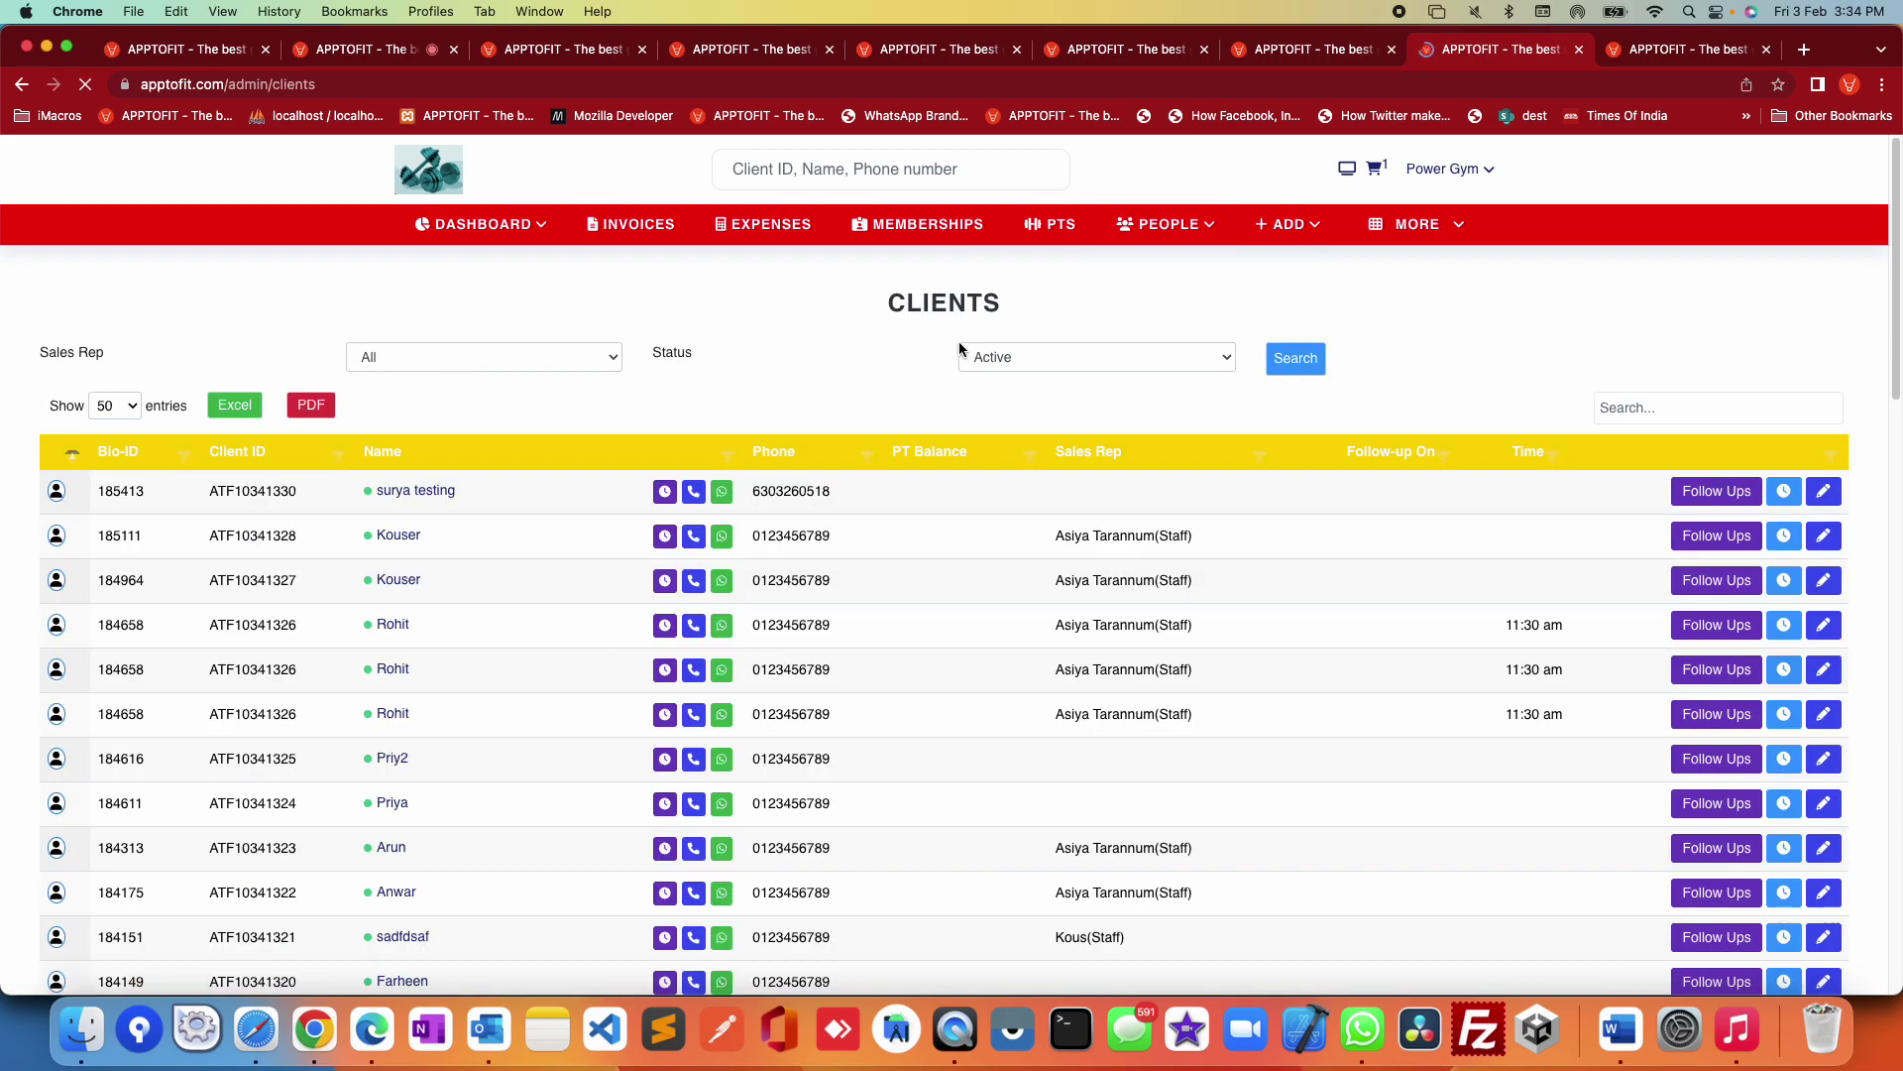
pyautogui.click(1057, 349)
pyautogui.click(1046, 381)
pyautogui.click(1295, 357)
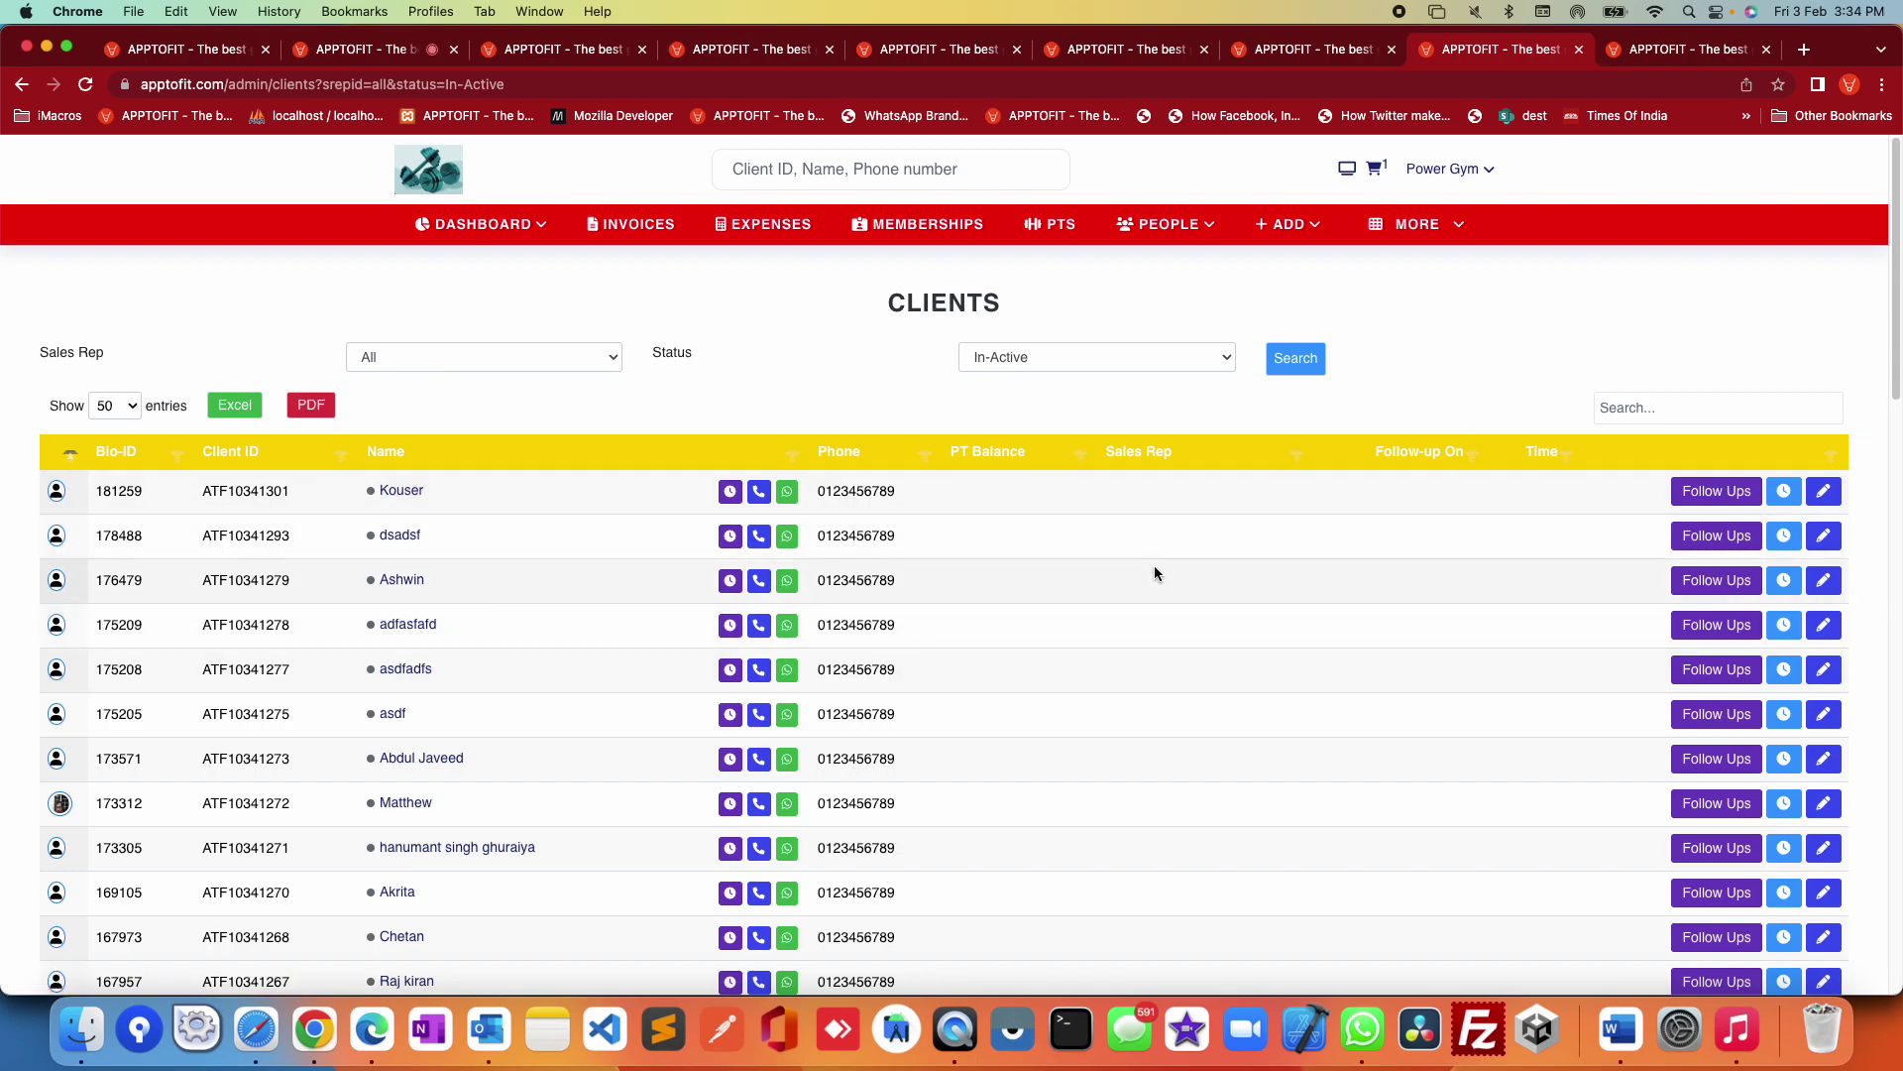
# Step: Record a 15:34 check-in for the first inactive client
pyautogui.click(1783, 490)
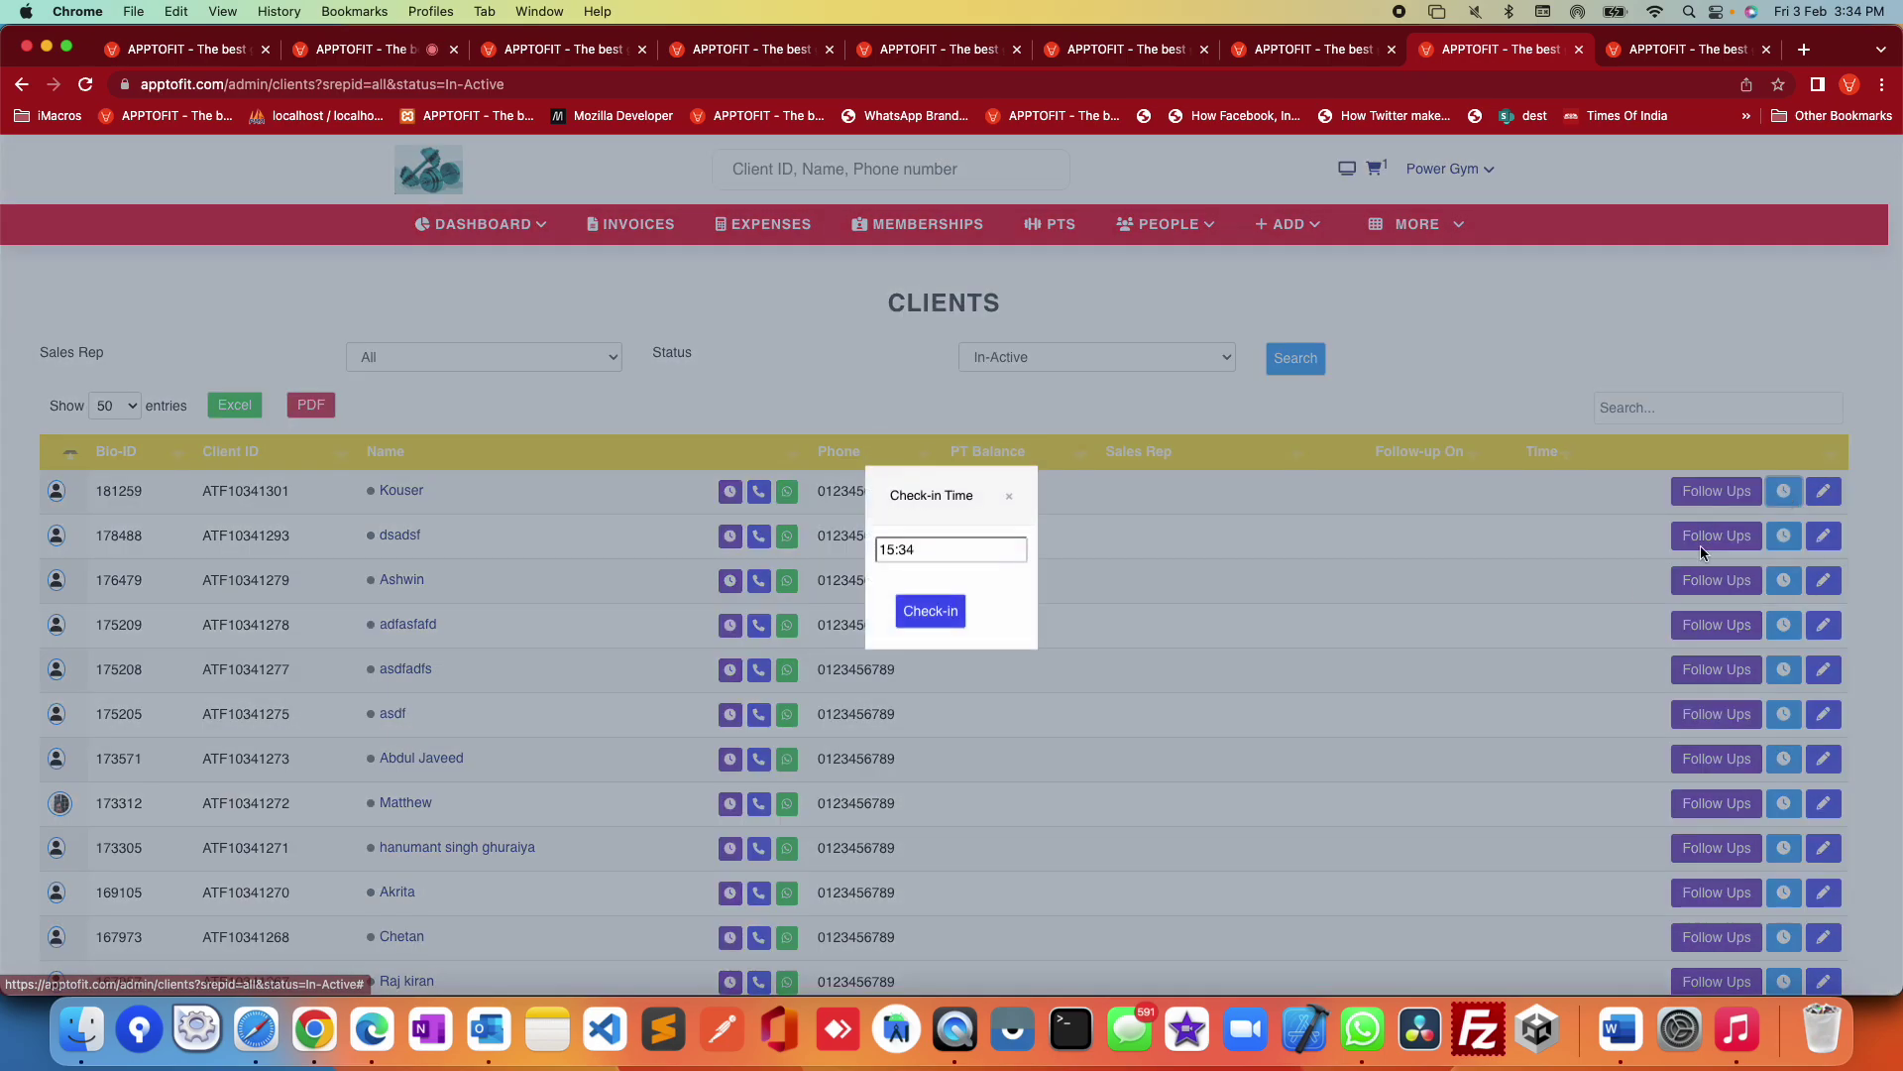
pyautogui.click(930, 617)
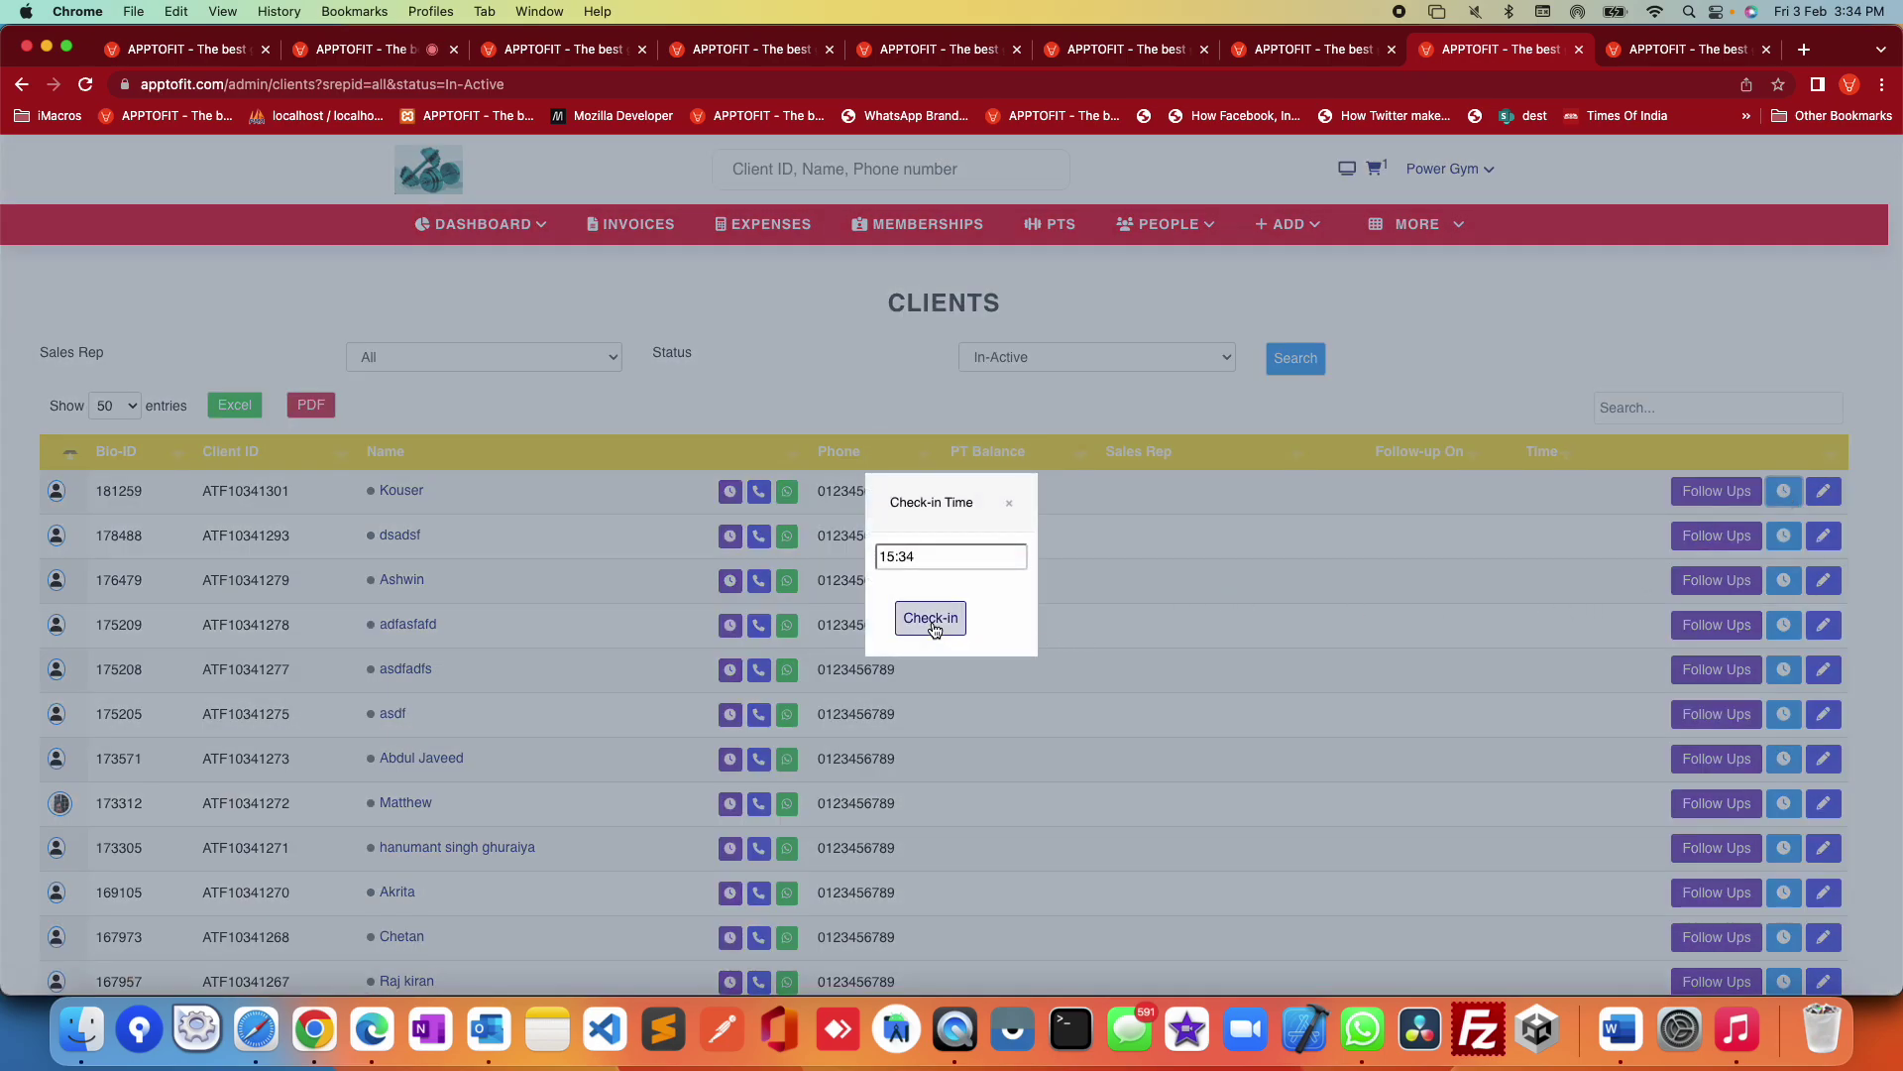
pyautogui.click(1022, 493)
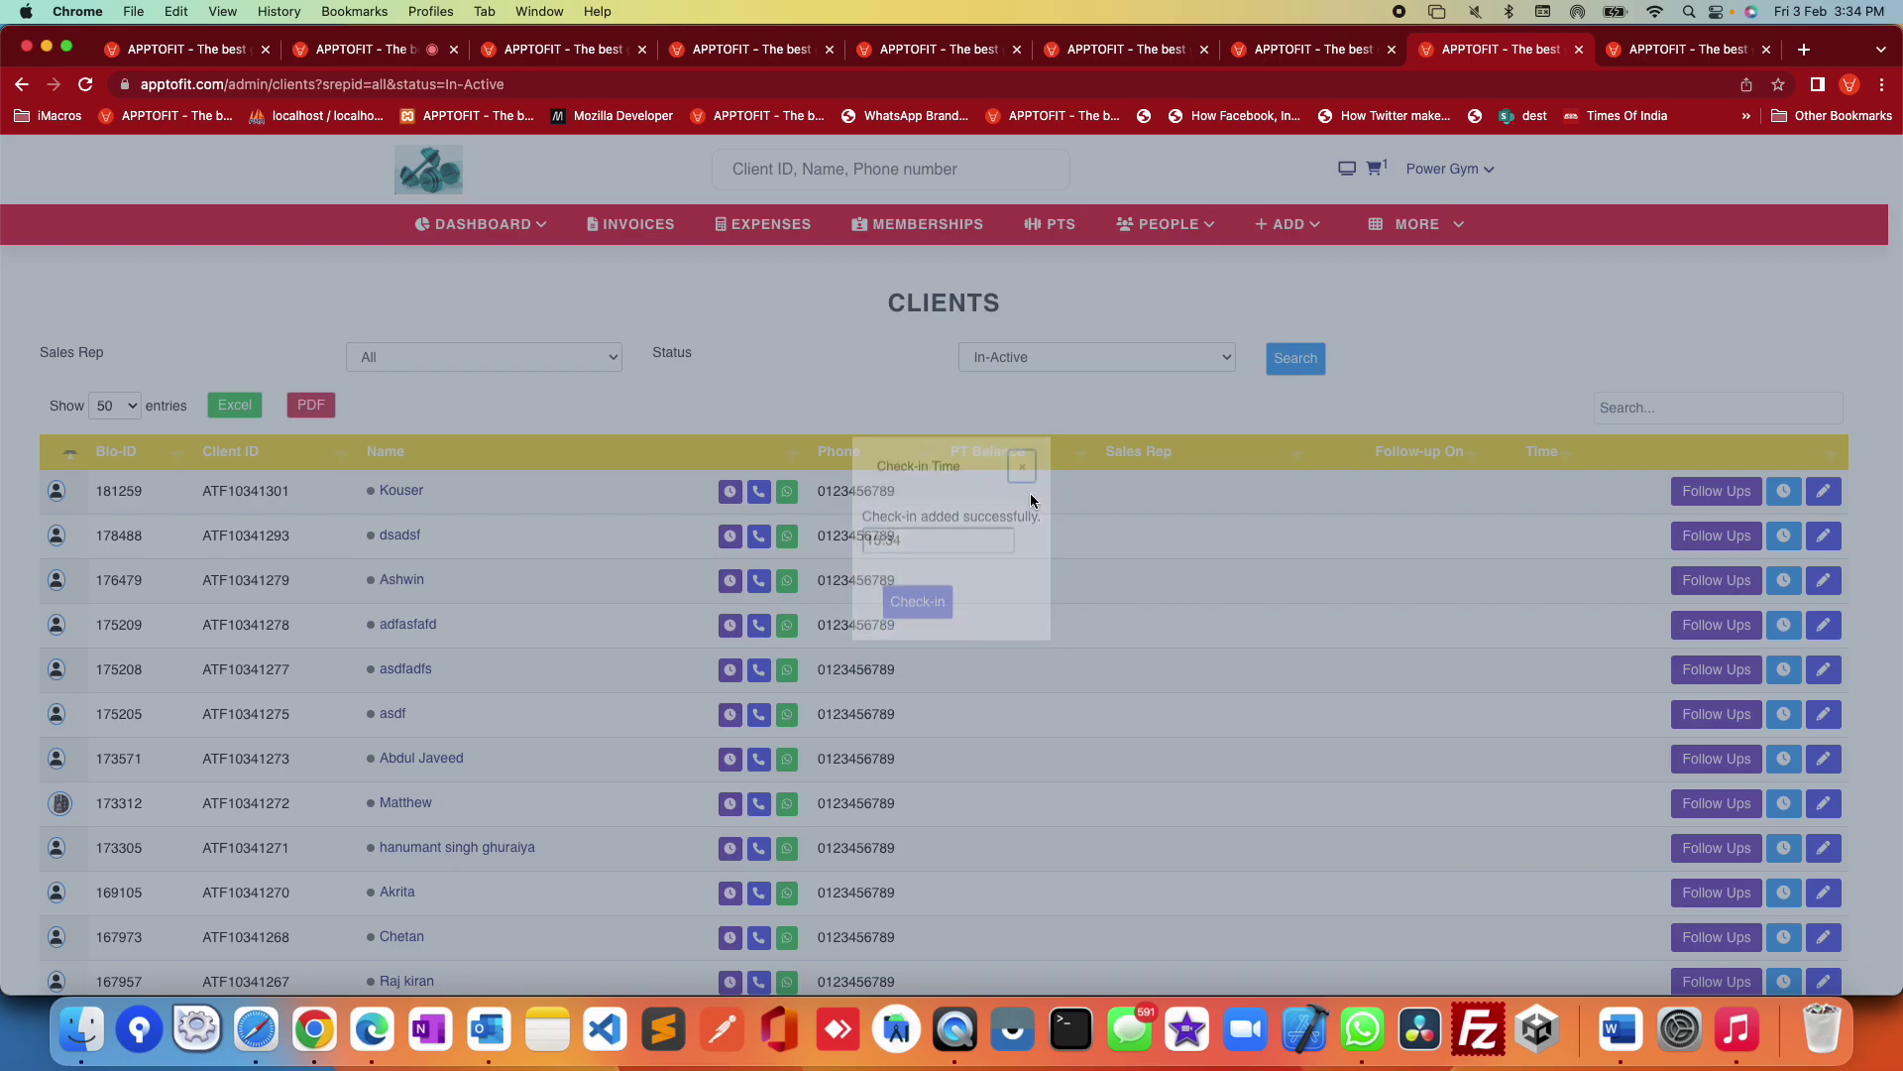
pyautogui.click(1440, 243)
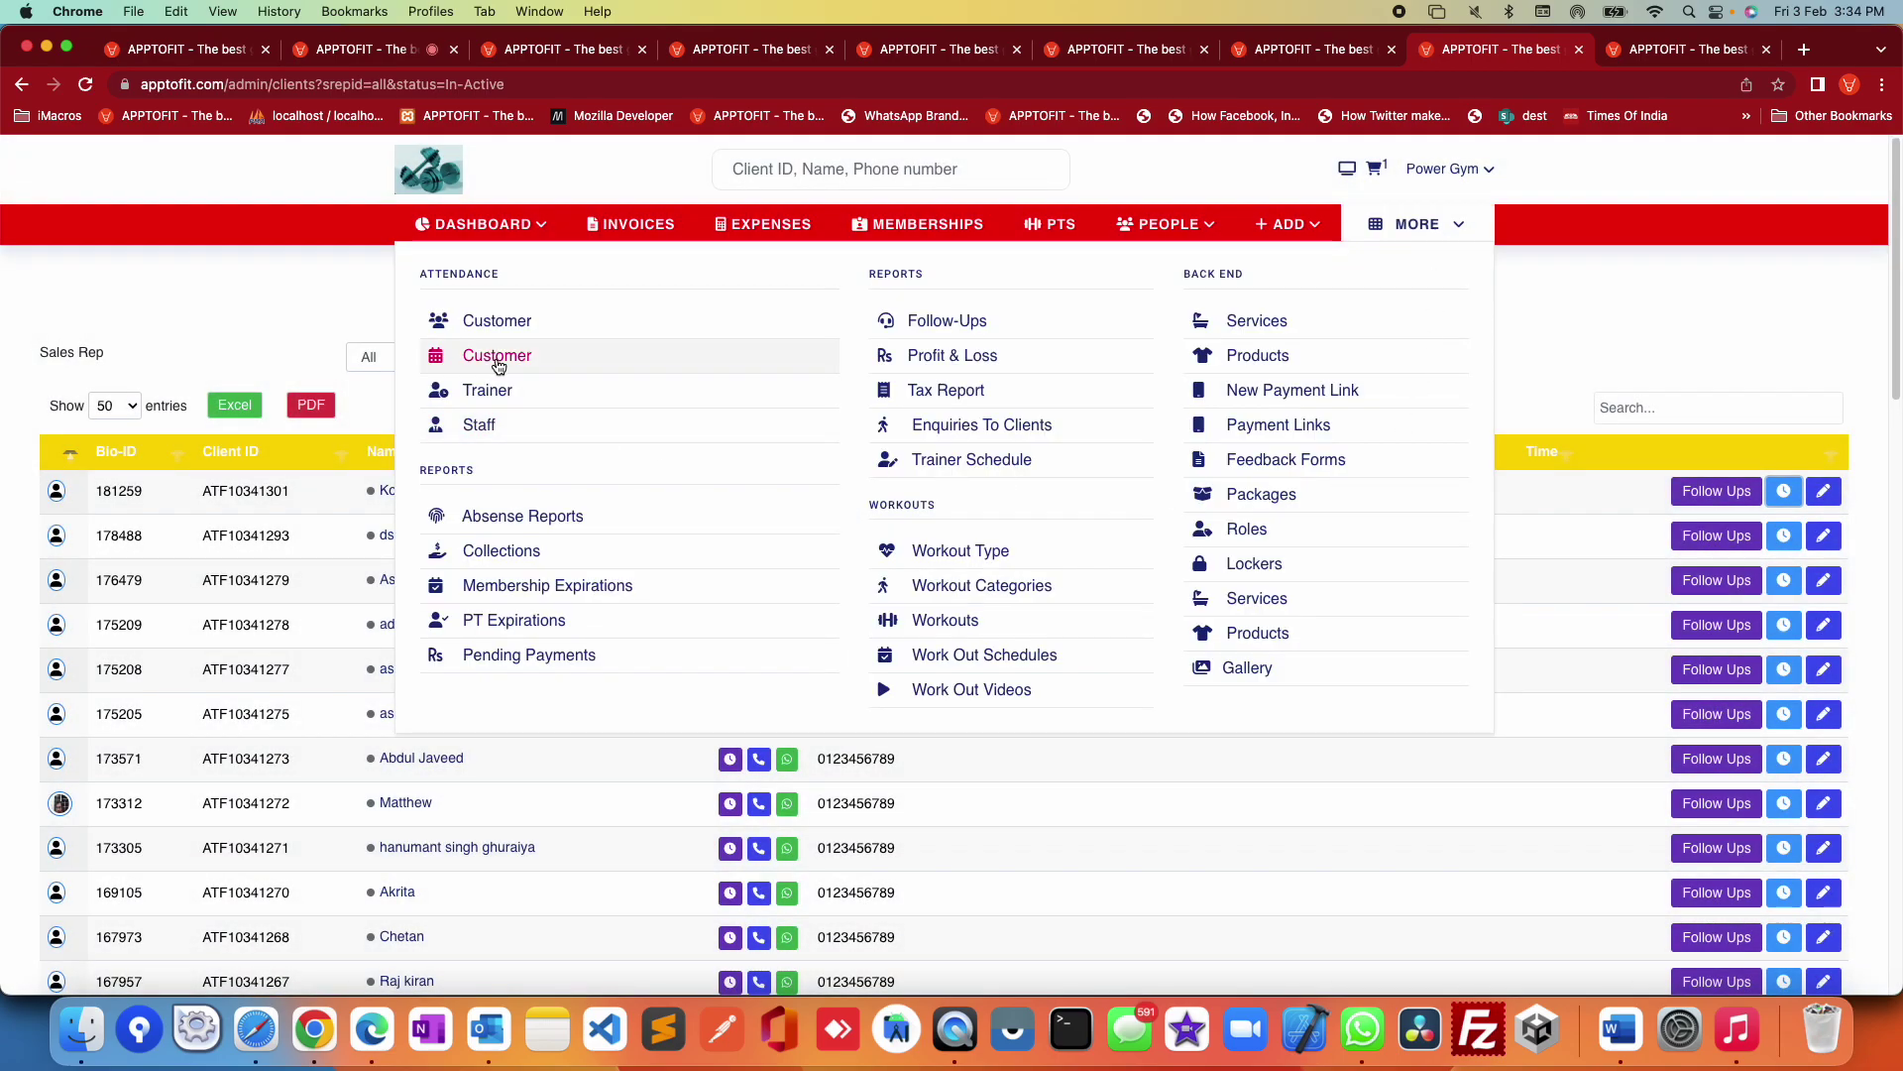
# Step: View the 15:34 check-in in Customers Attendance and highlighted red on the live check-in screen
pyautogui.click(498, 322)
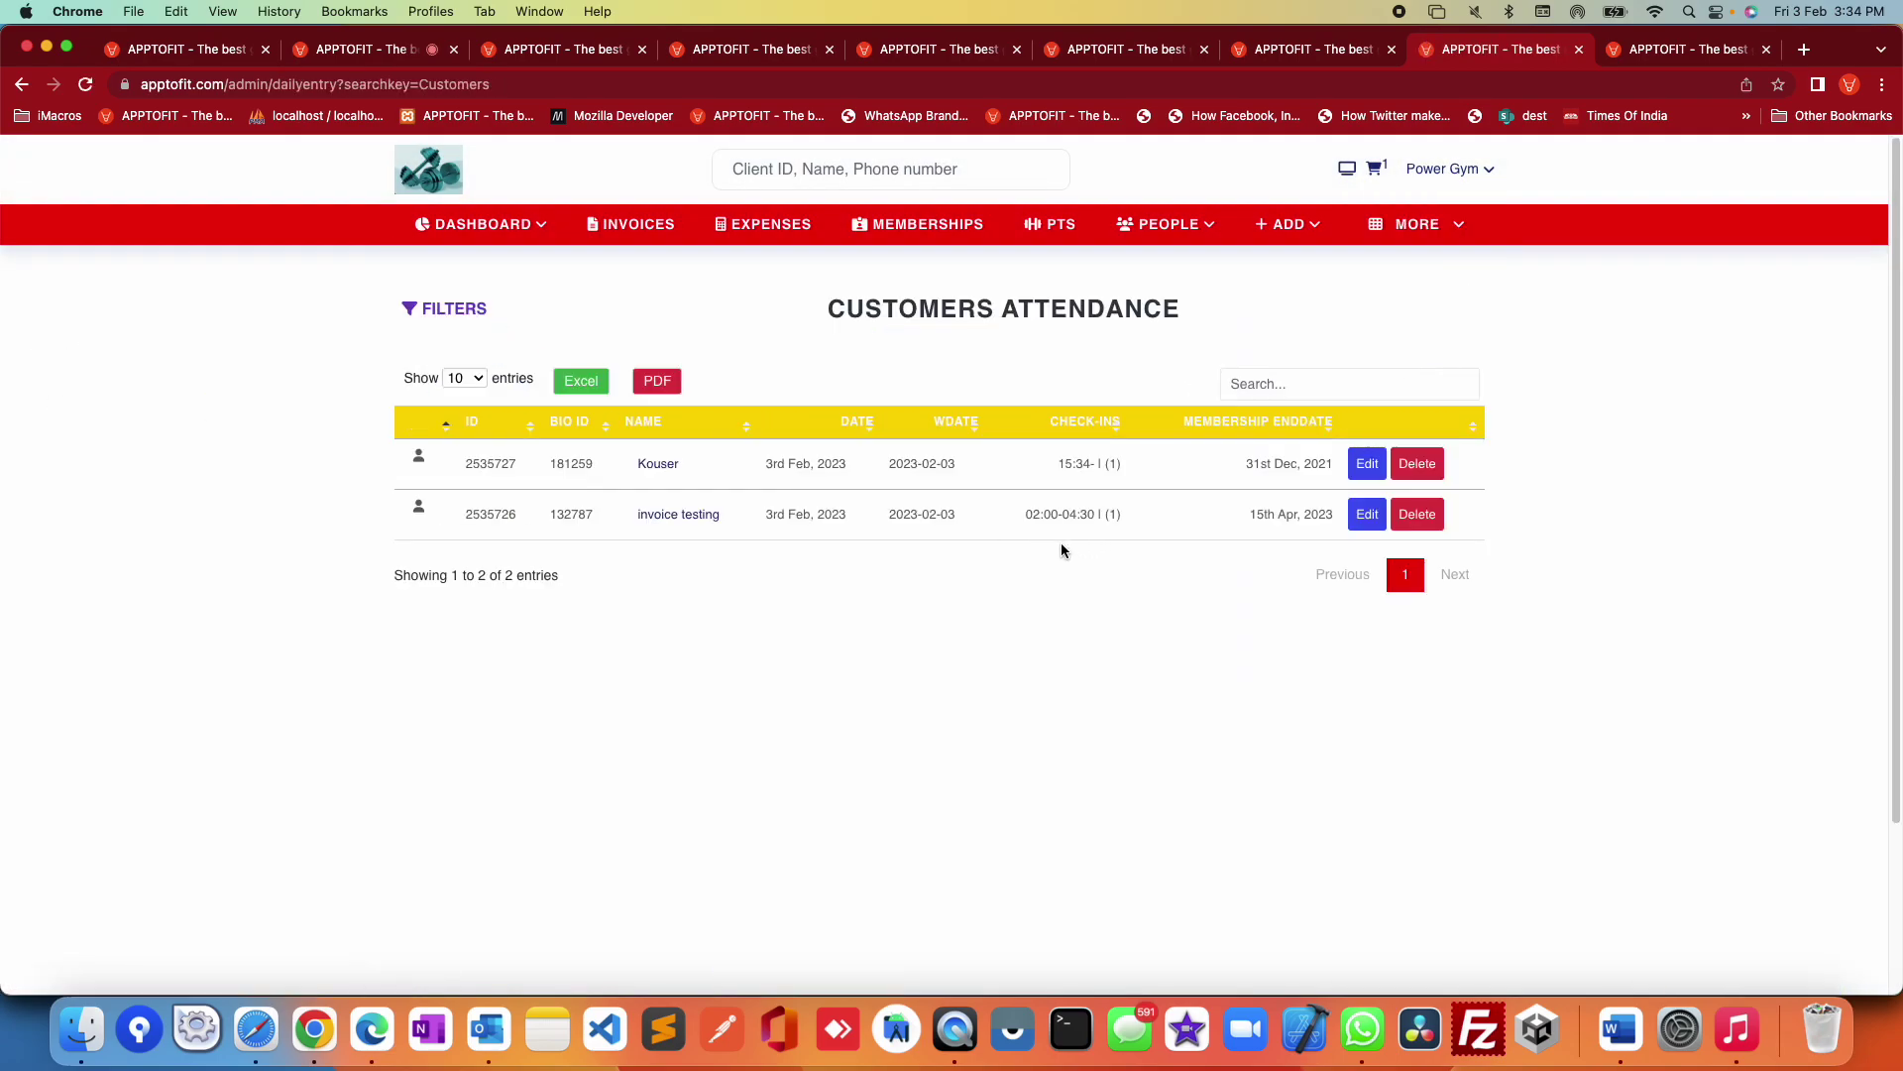
pyautogui.click(1660, 61)
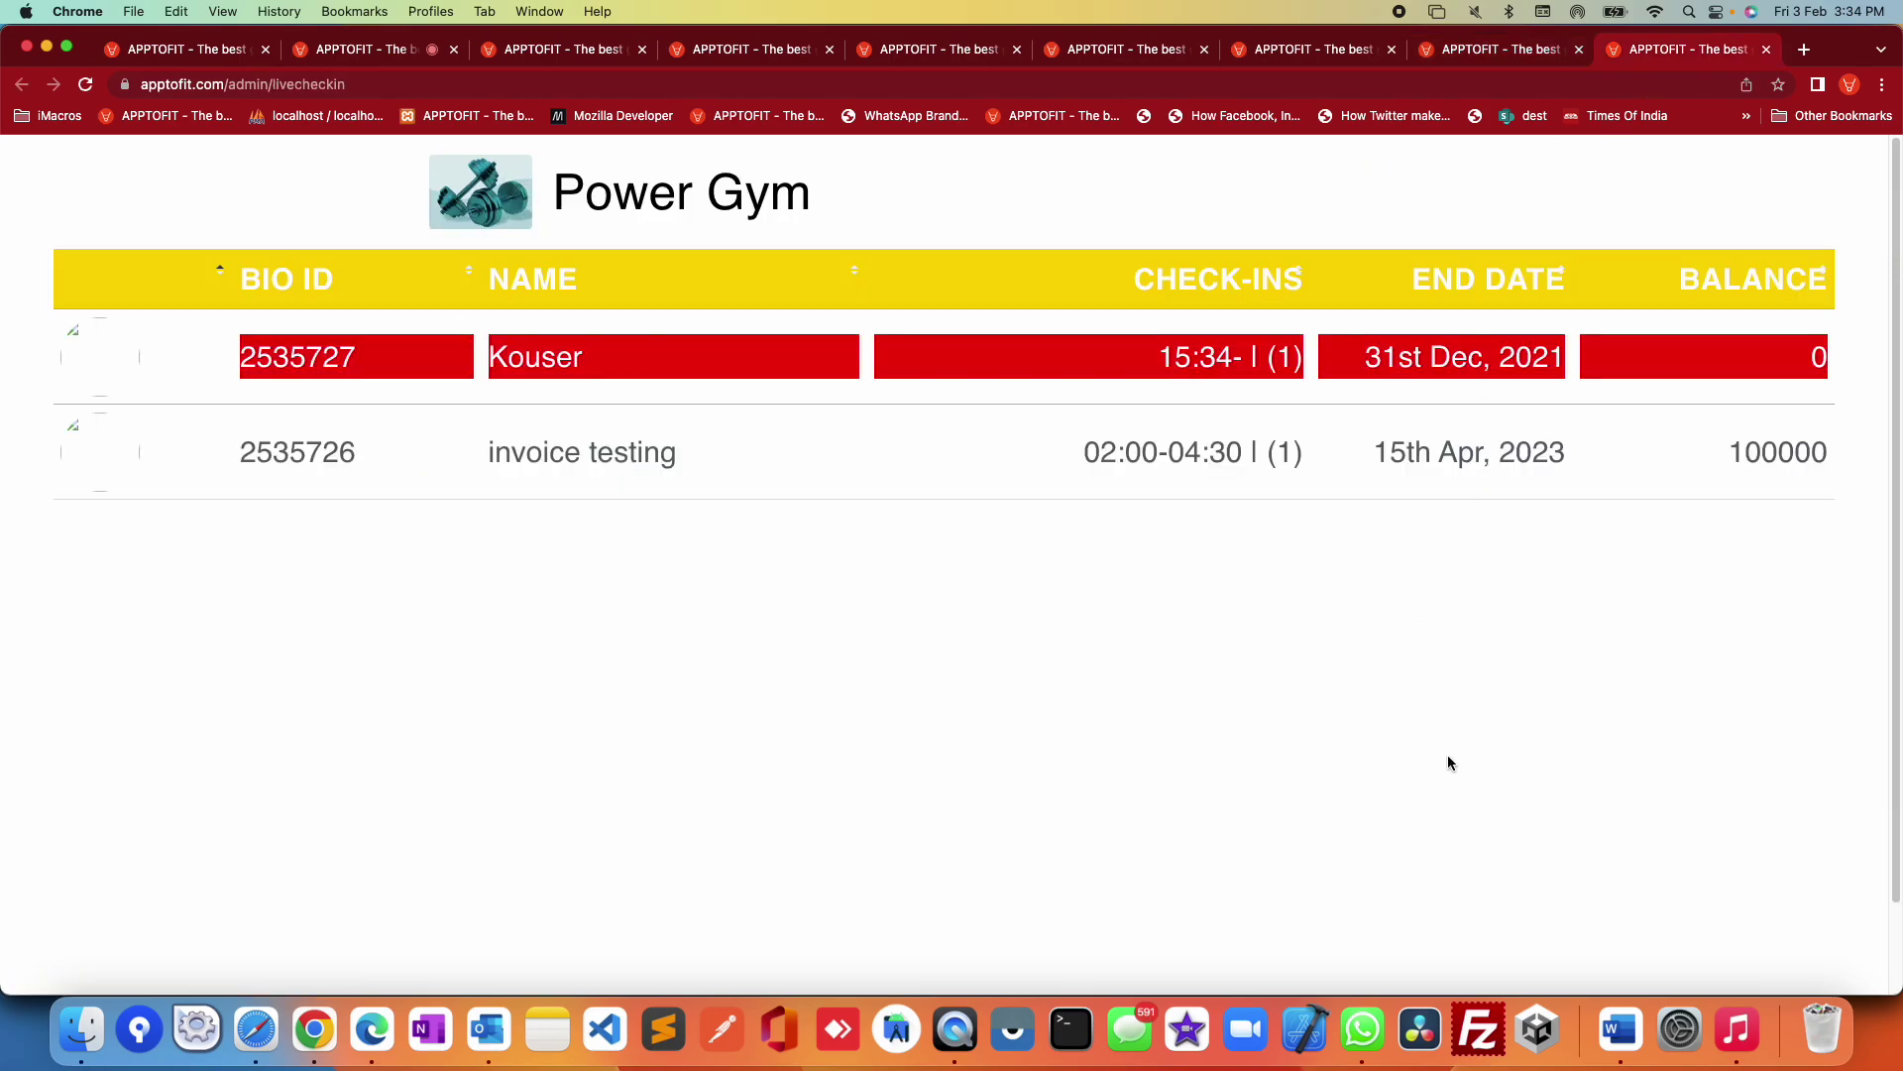
pyautogui.moveTo(210, 347); pyautogui.dragTo(1772, 419)
pyautogui.click(1670, 612)
pyautogui.click(1502, 50)
pyautogui.moveTo(1417, 224)
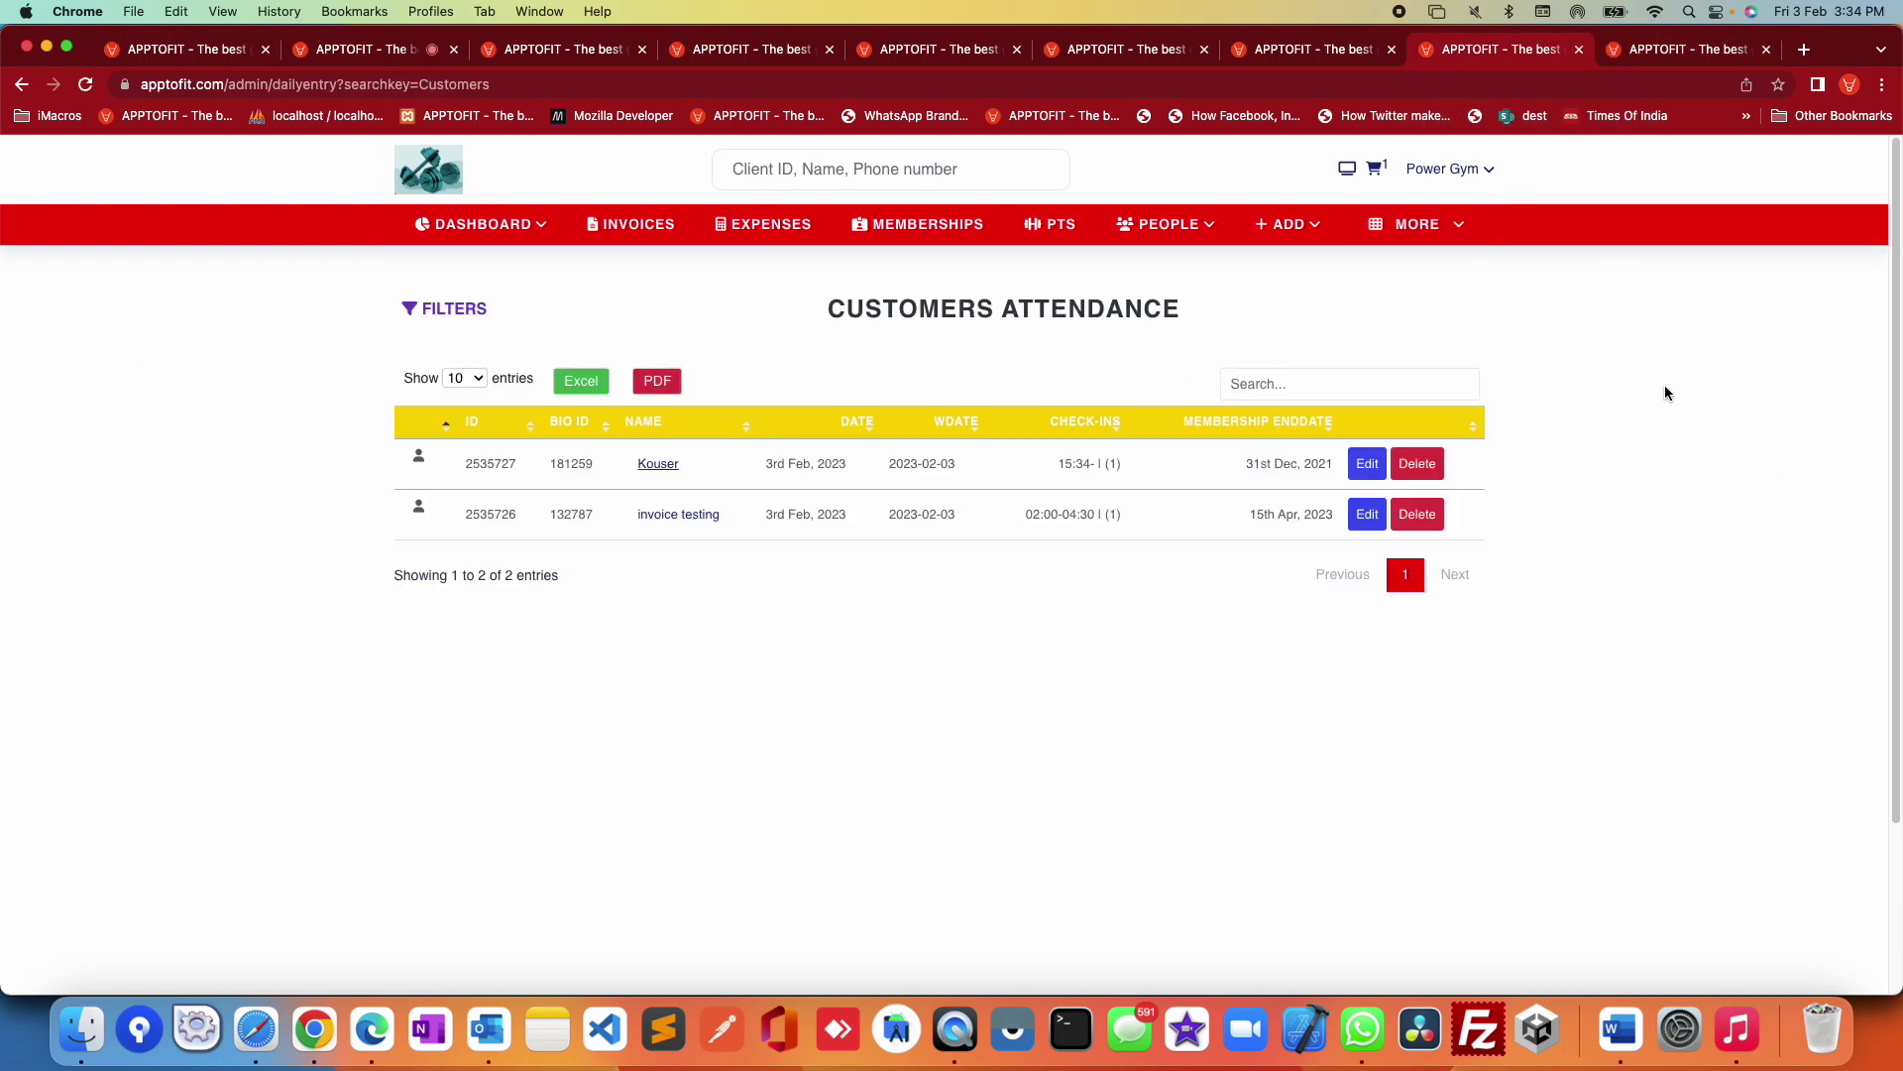